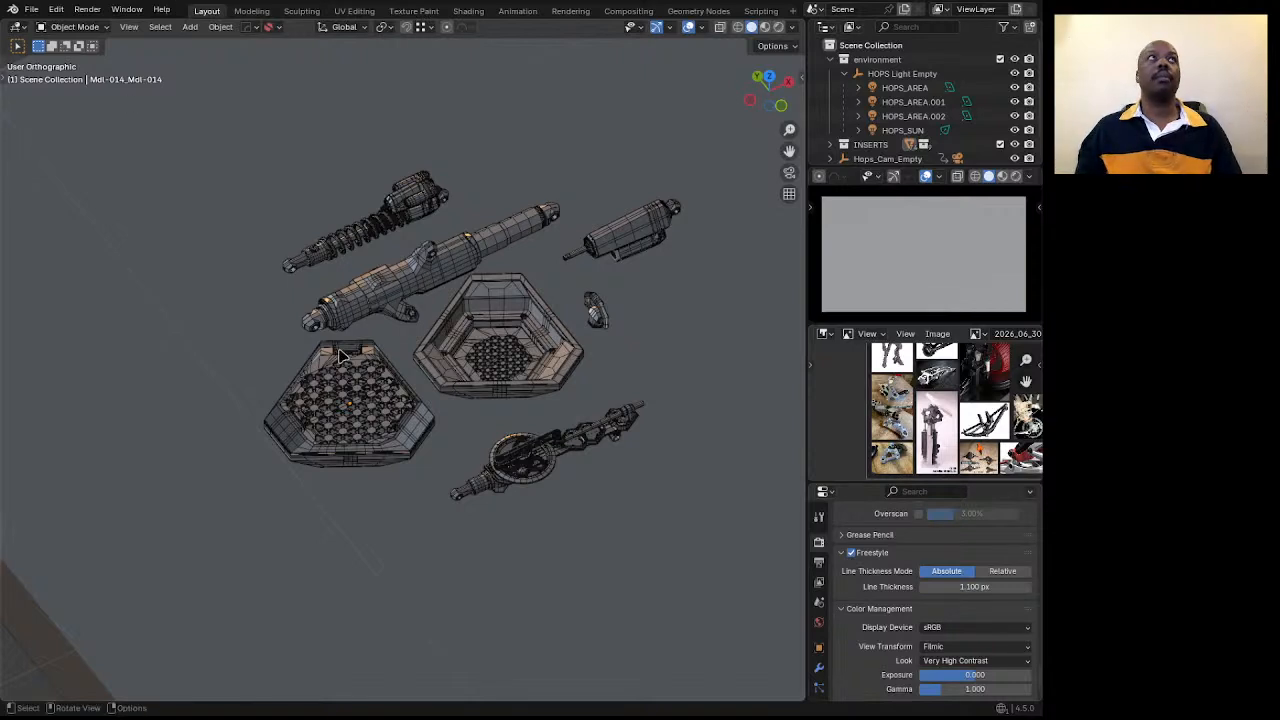
Examine the scene layout, from the lights and camera around the origin to the mechanical insert parts on the floor plane.
scroll(340, 357, down, 1)
scroll(340, 357, down, 5)
middle_drag(340, 357, 330, 318)
scroll(285, 311, down, 3)
scroll(342, 250, down, 3)
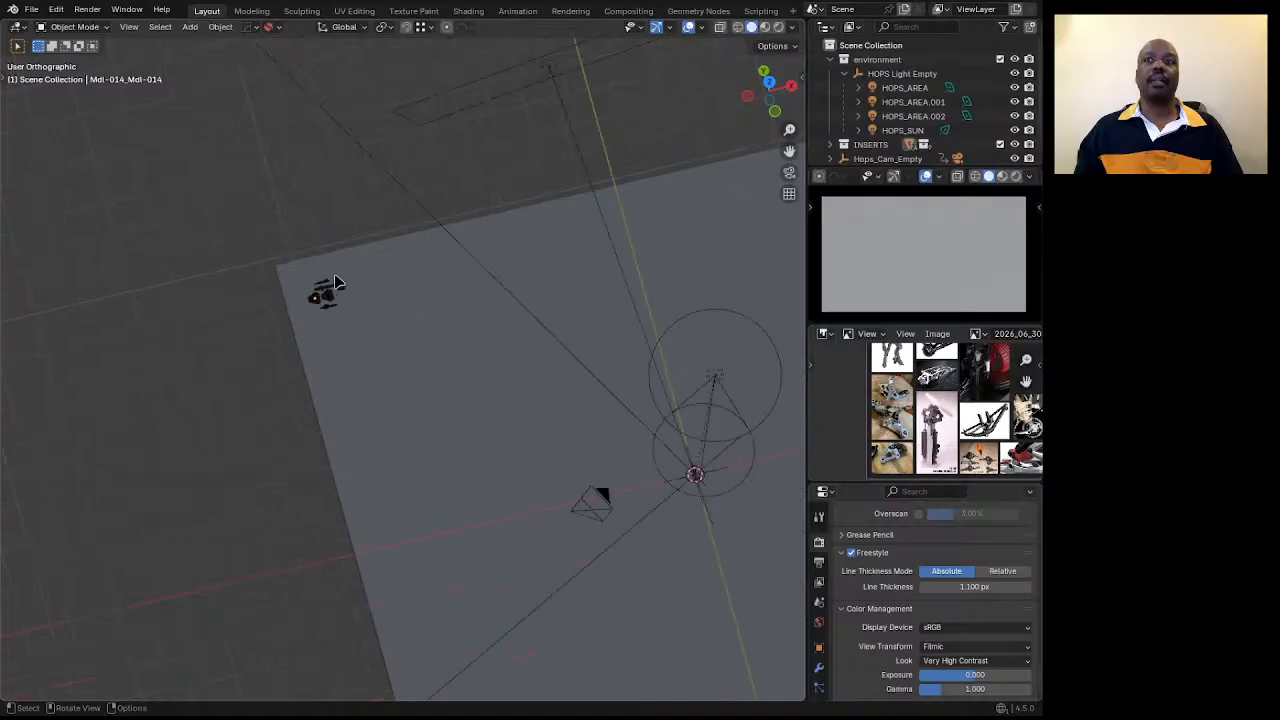
scroll(620, 442, up, 6)
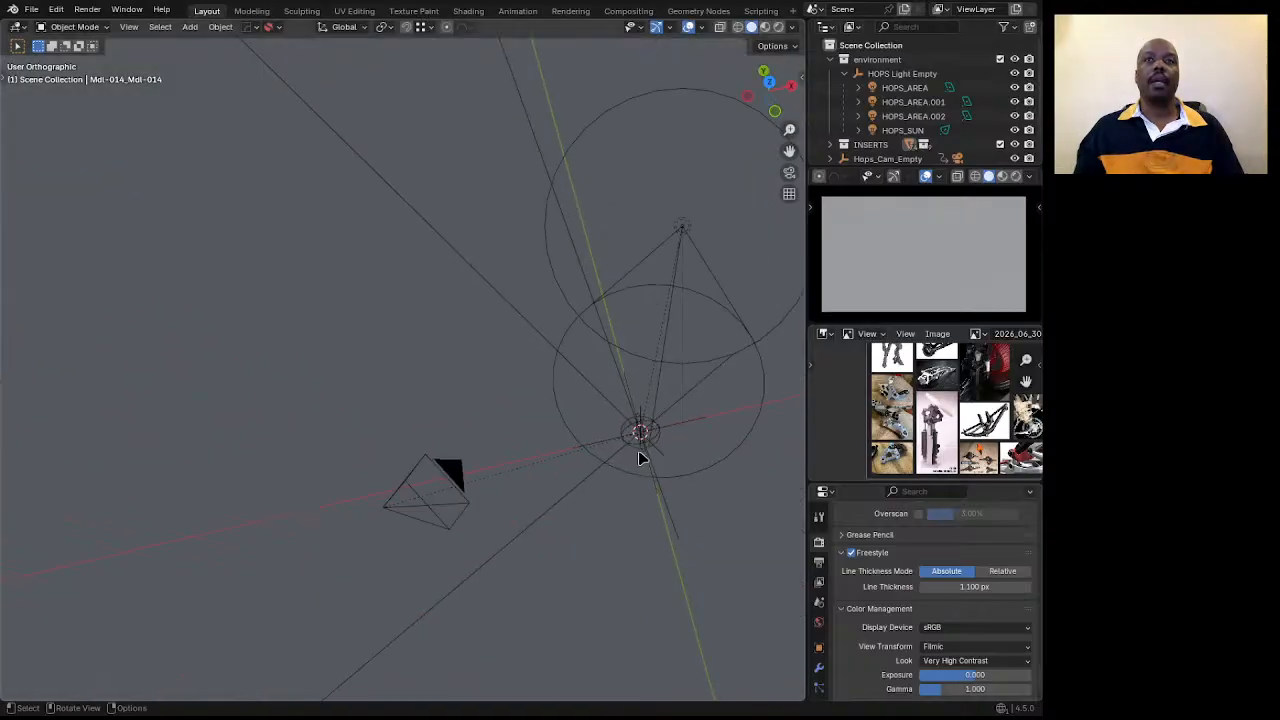
scroll(639, 453, up, 4)
middle_drag(640, 453, 647, 405)
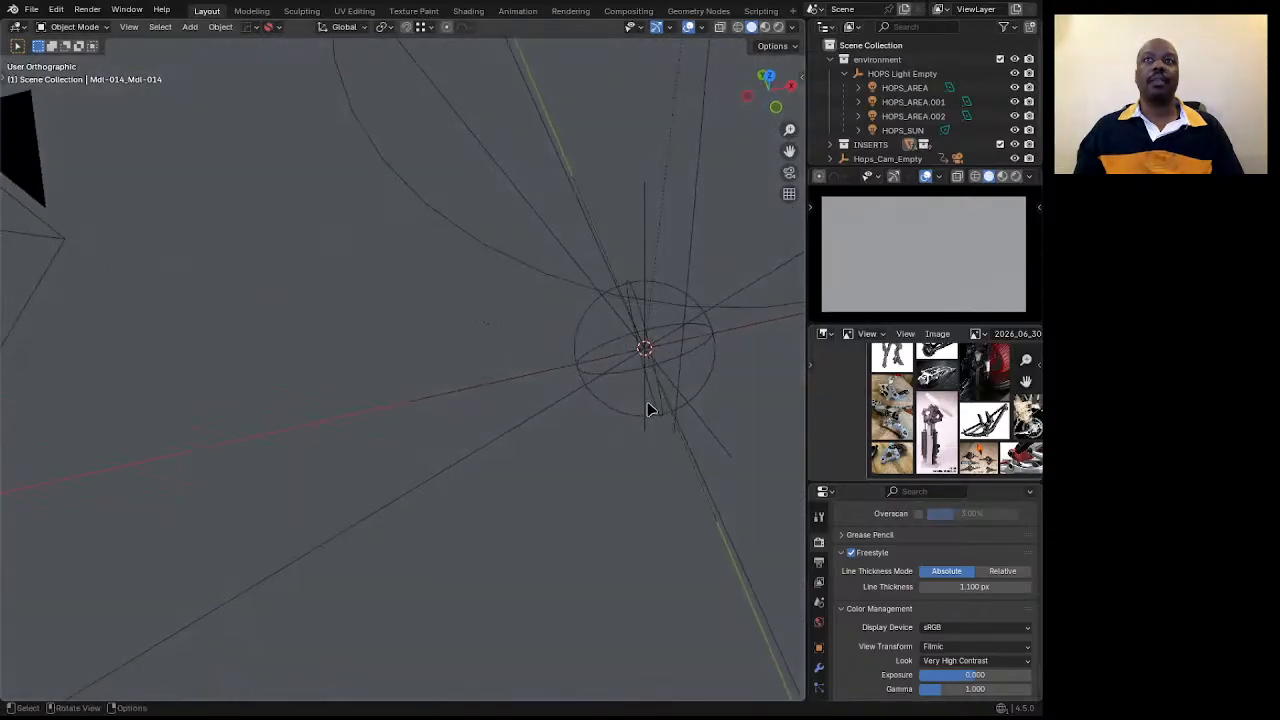
scroll(647, 406, down, 4)
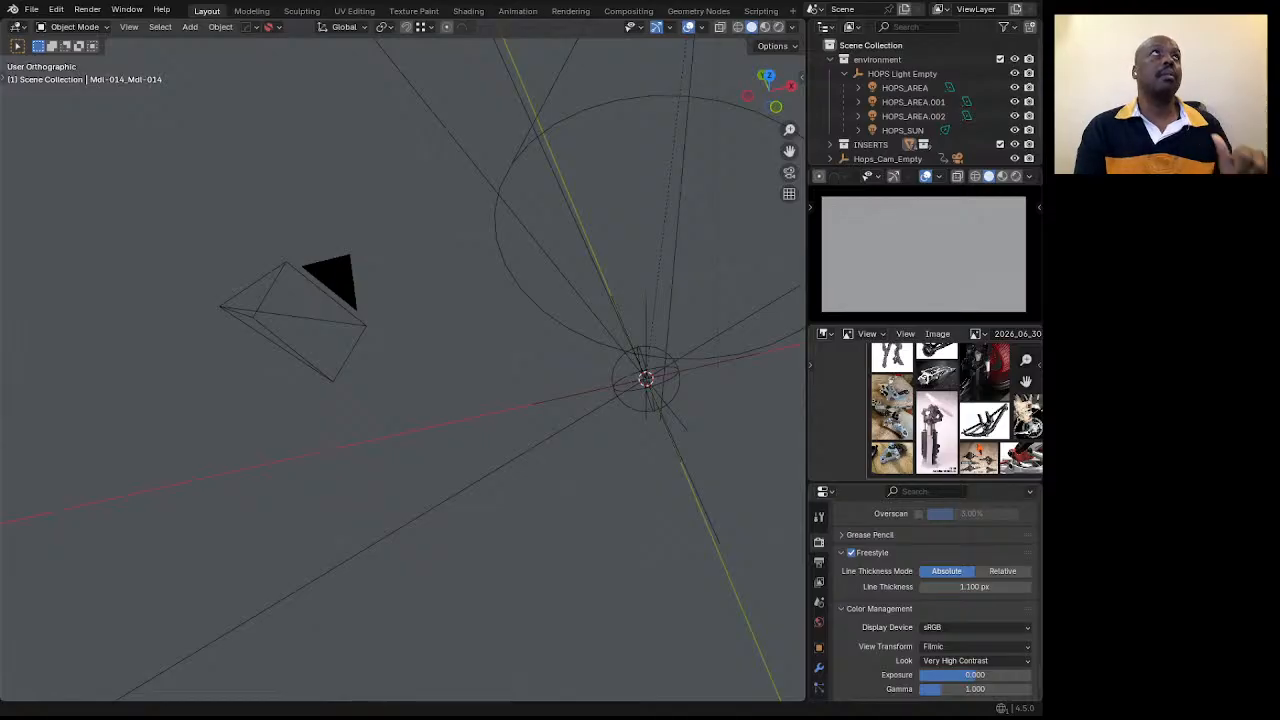
middle_drag(470, 365, 669, 380)
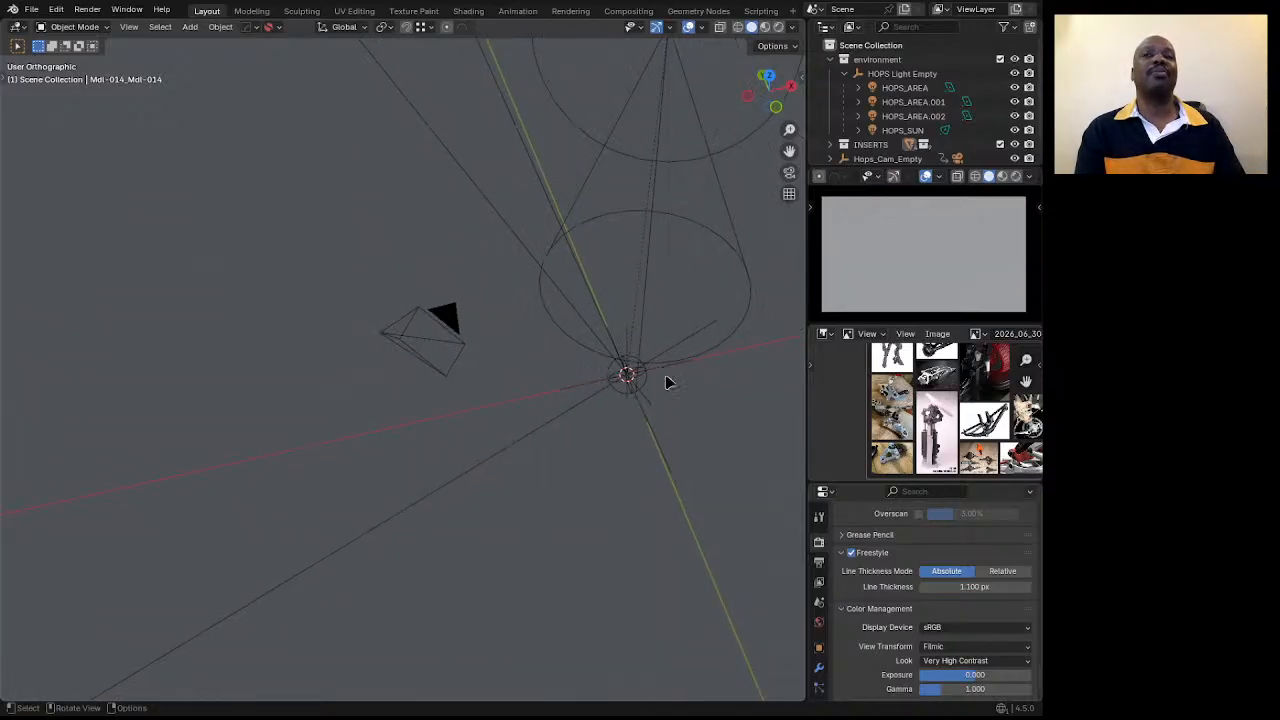
middle_drag(575, 434, 623, 419)
scroll(650, 388, down, 6)
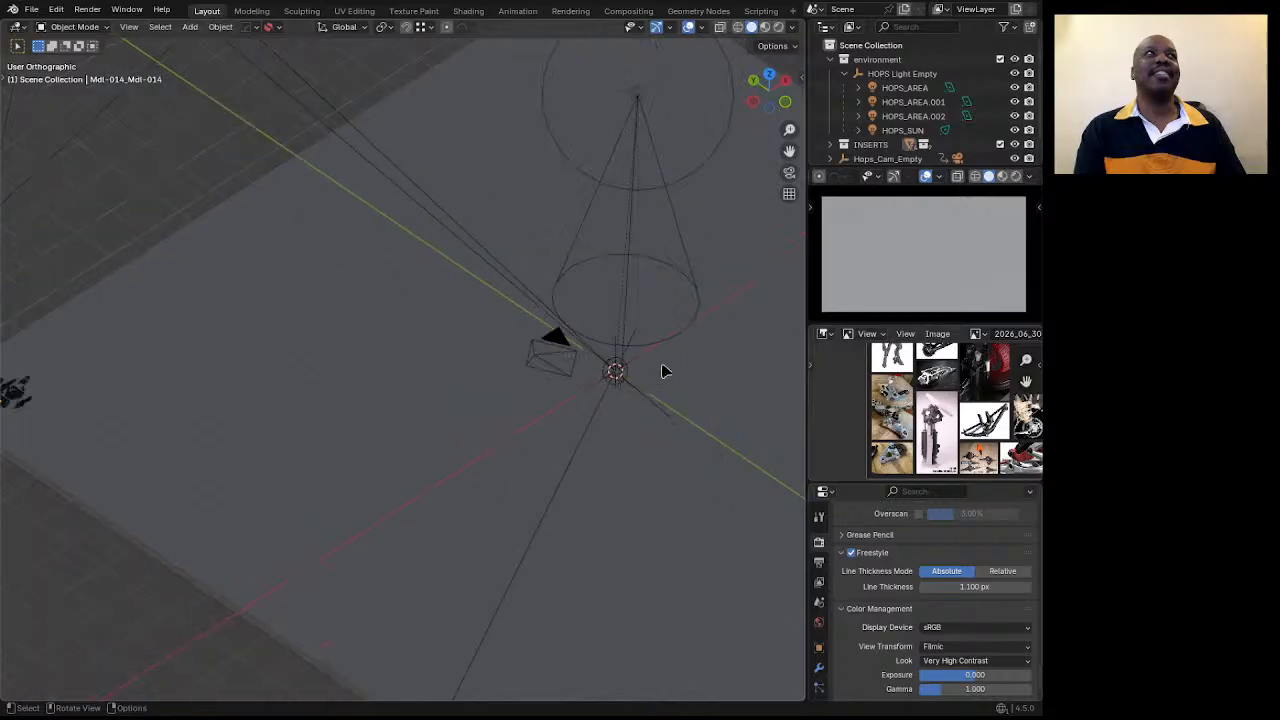
scroll(335, 426, up, 10)
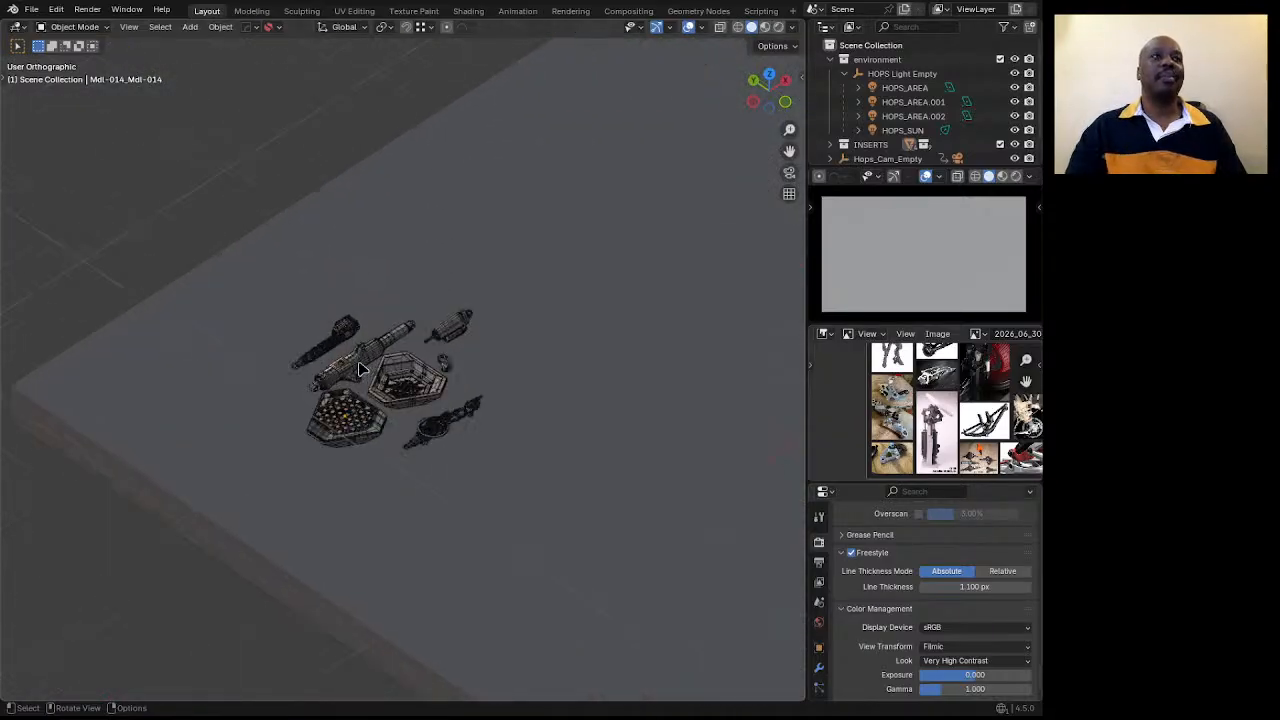
scroll(388, 373, down, 3)
middle_drag(388, 373, 555, 403)
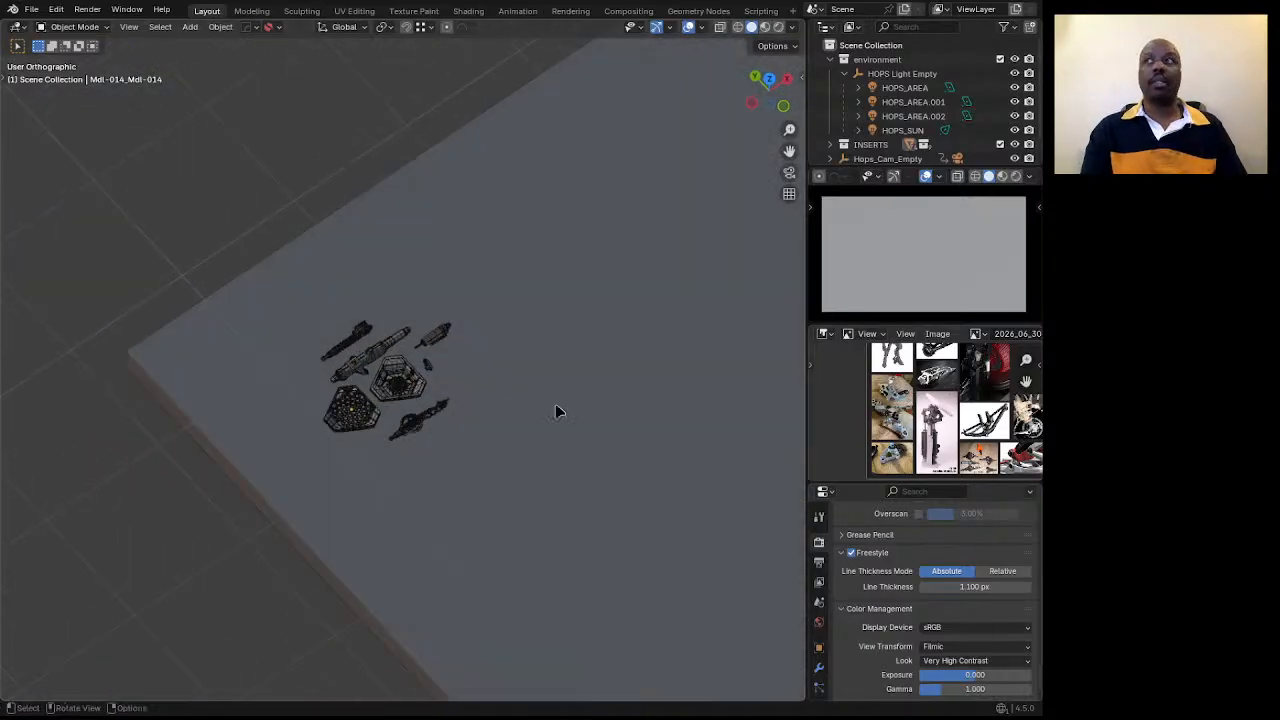
Examine the reference image board, focusing on the photos of the machined metal linkages and the neighbouring fork assembly.
scroll(914, 380, right, 2)
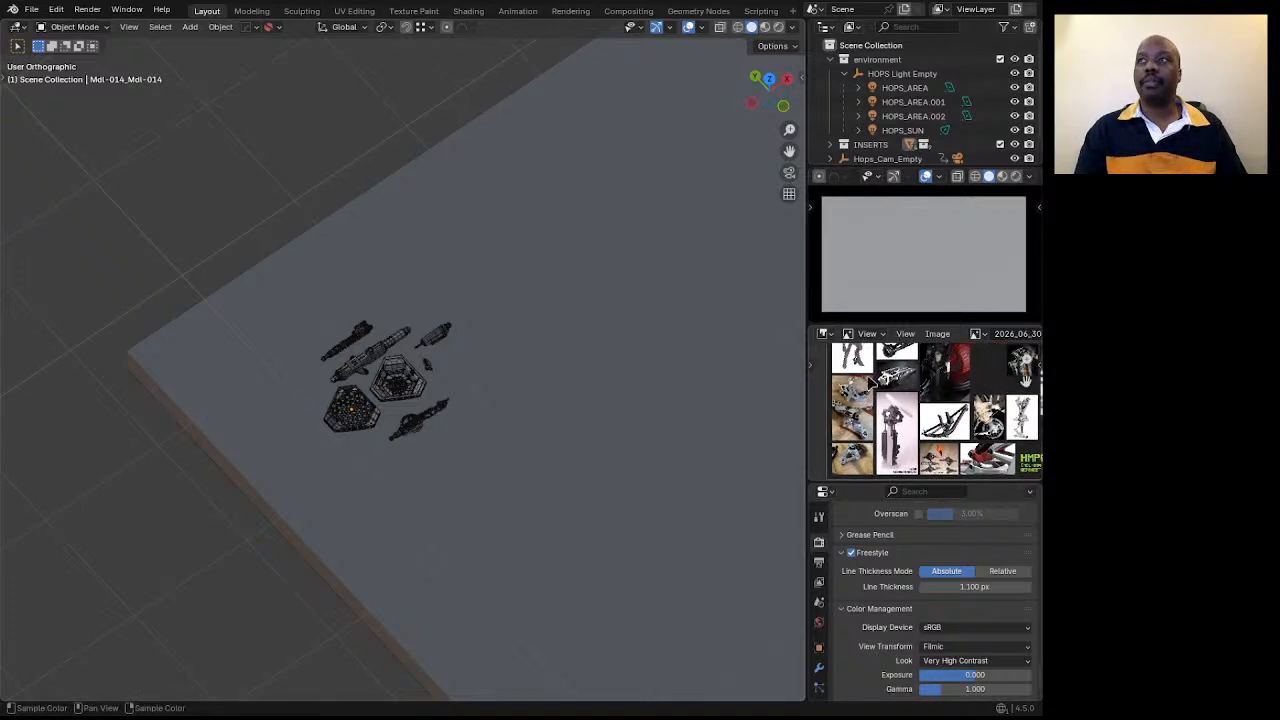
scroll(905, 410, right, 2)
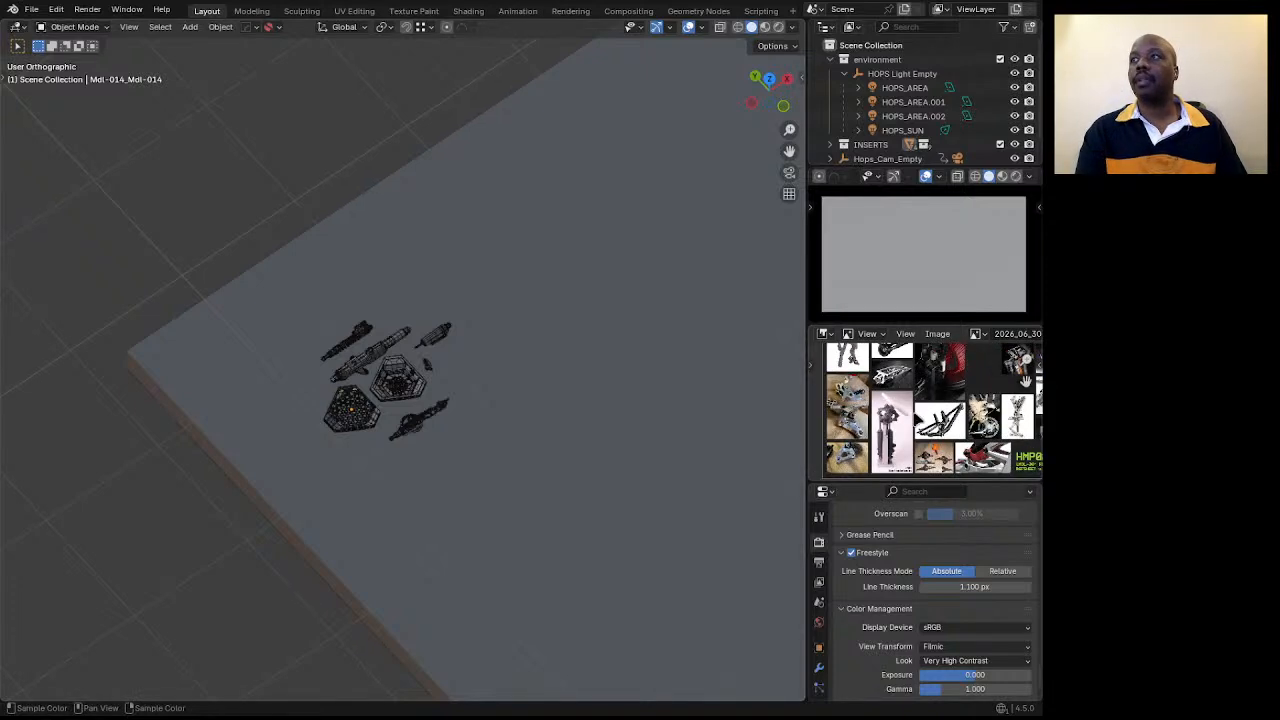
scroll(912, 470, up, 3)
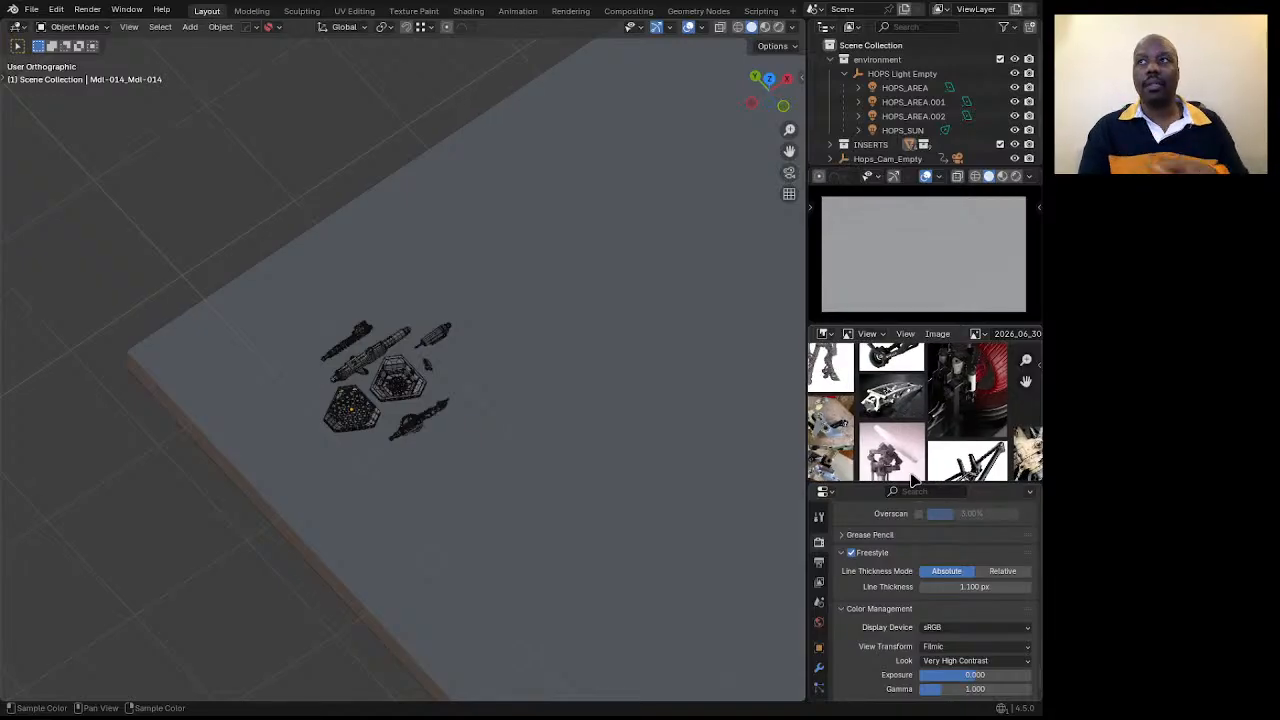
scroll(886, 432, down, 3)
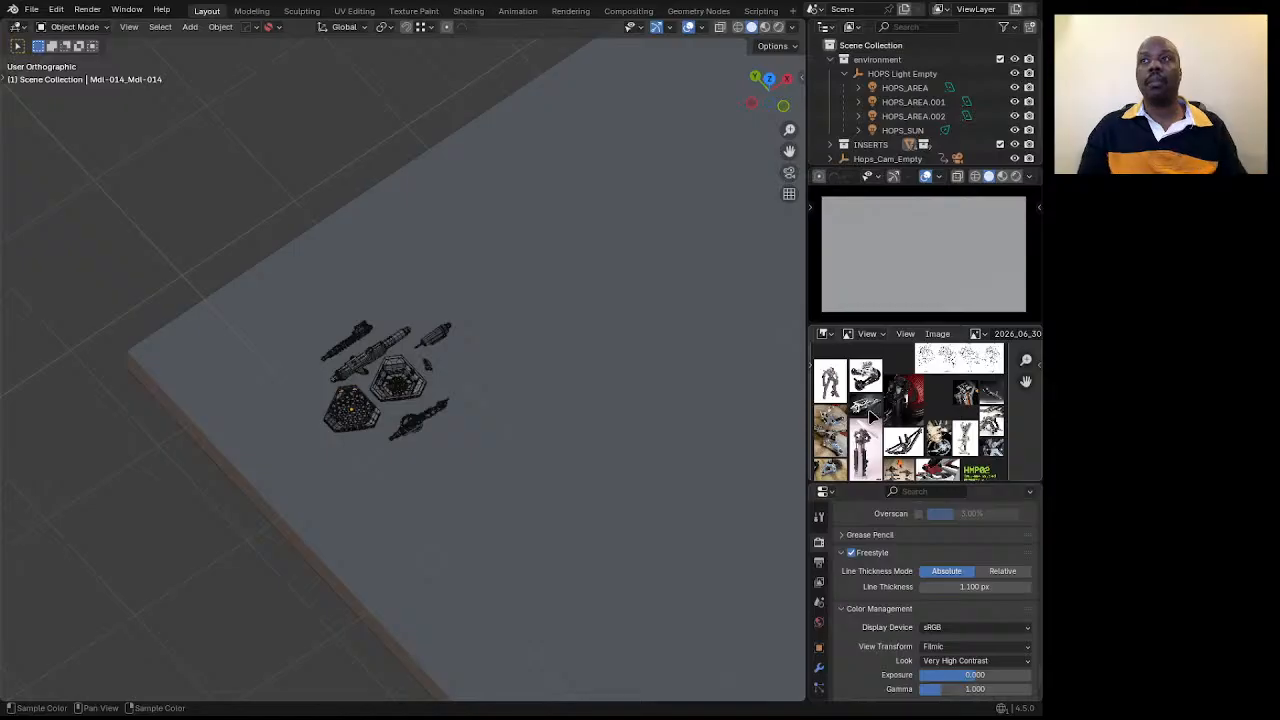
middle_drag(904, 404, 917, 404)
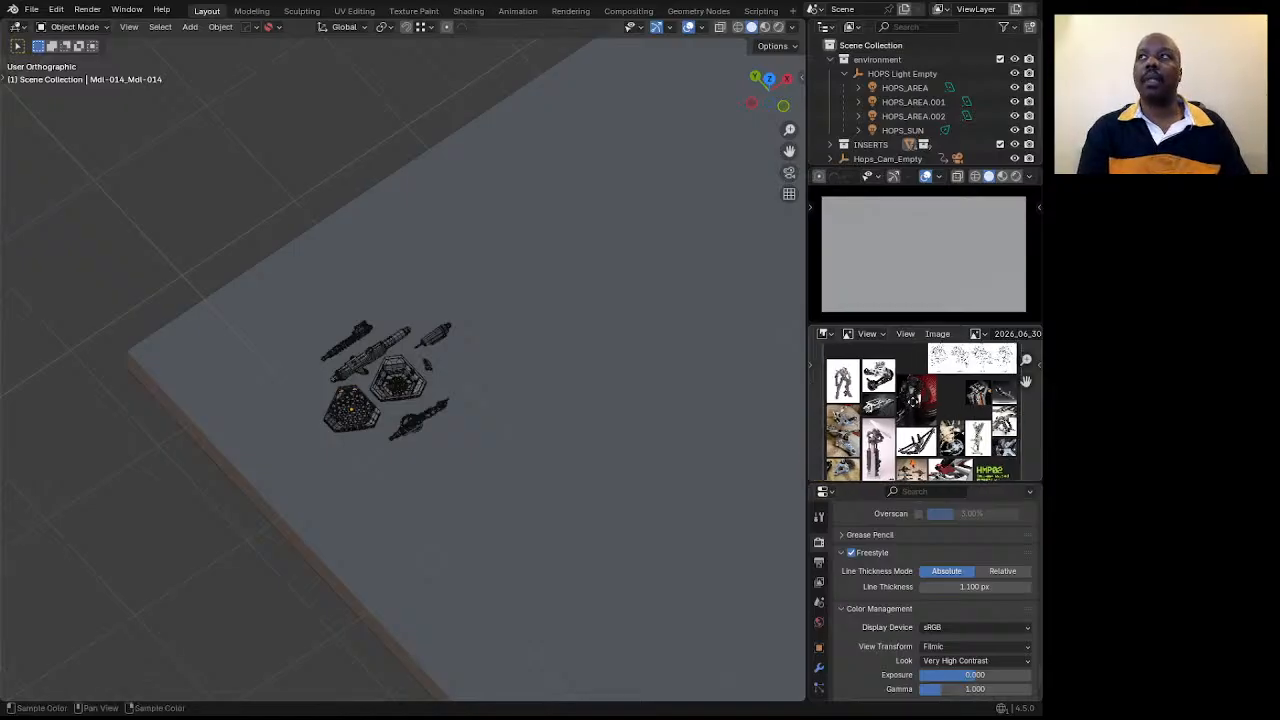
scroll(918, 418, up, 1)
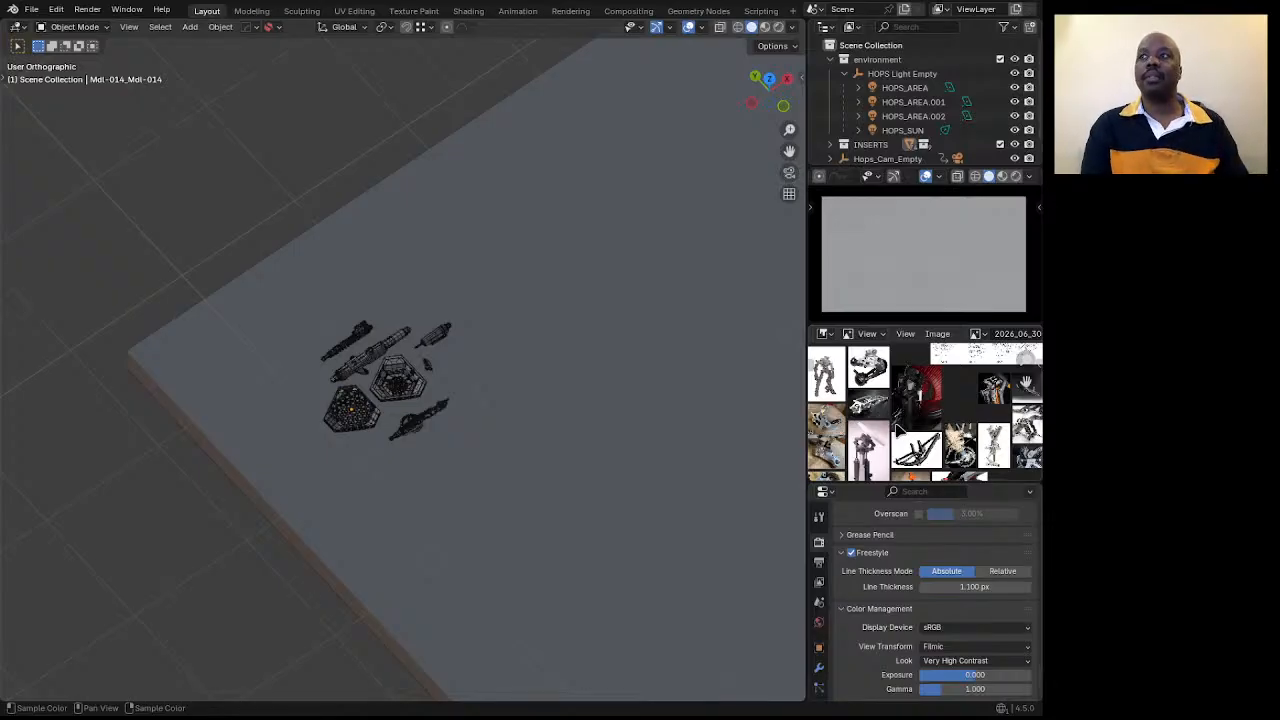
scroll(892, 430, down, 2)
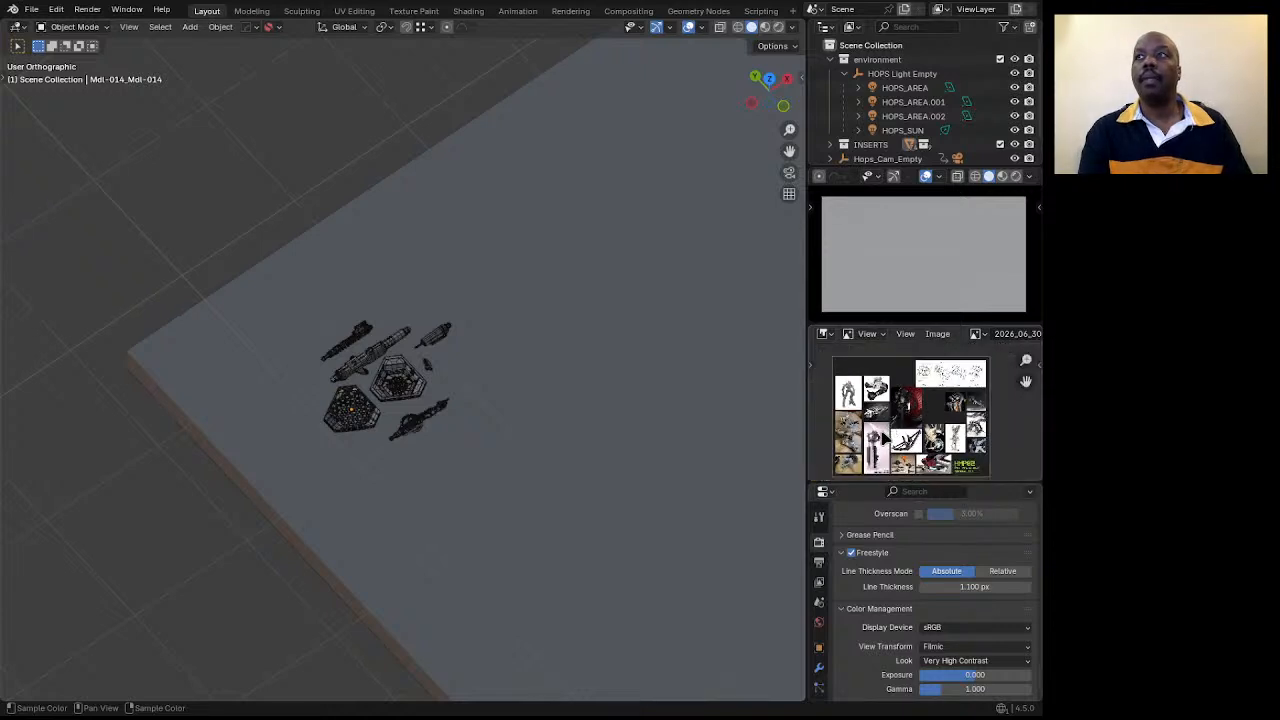
scroll(884, 437, up, 4)
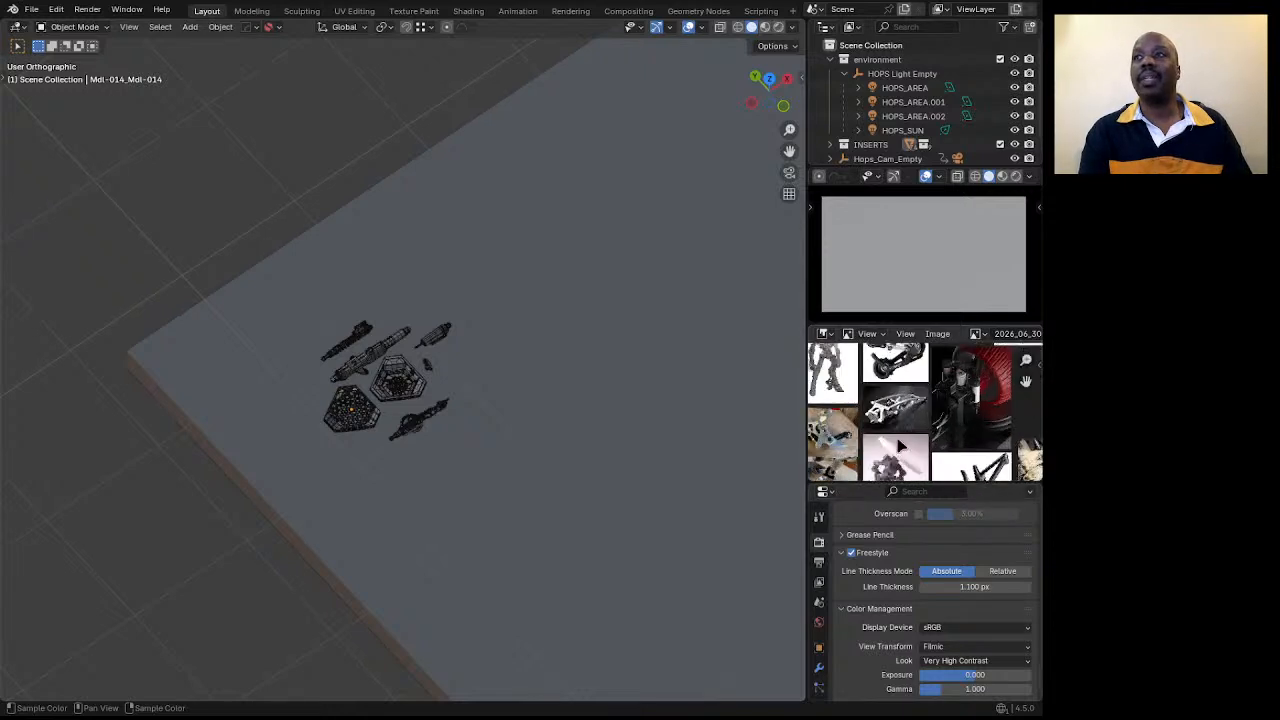
scroll(899, 446, up, 3)
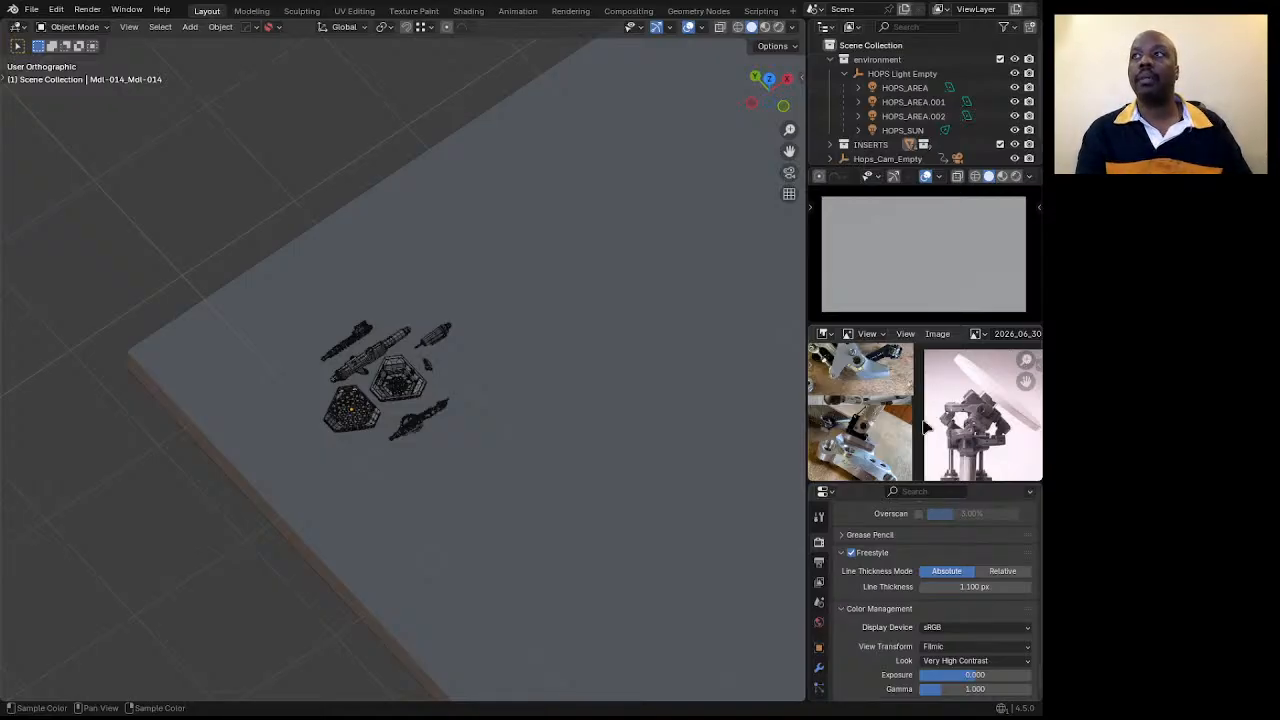
scroll(928, 428, up, 2)
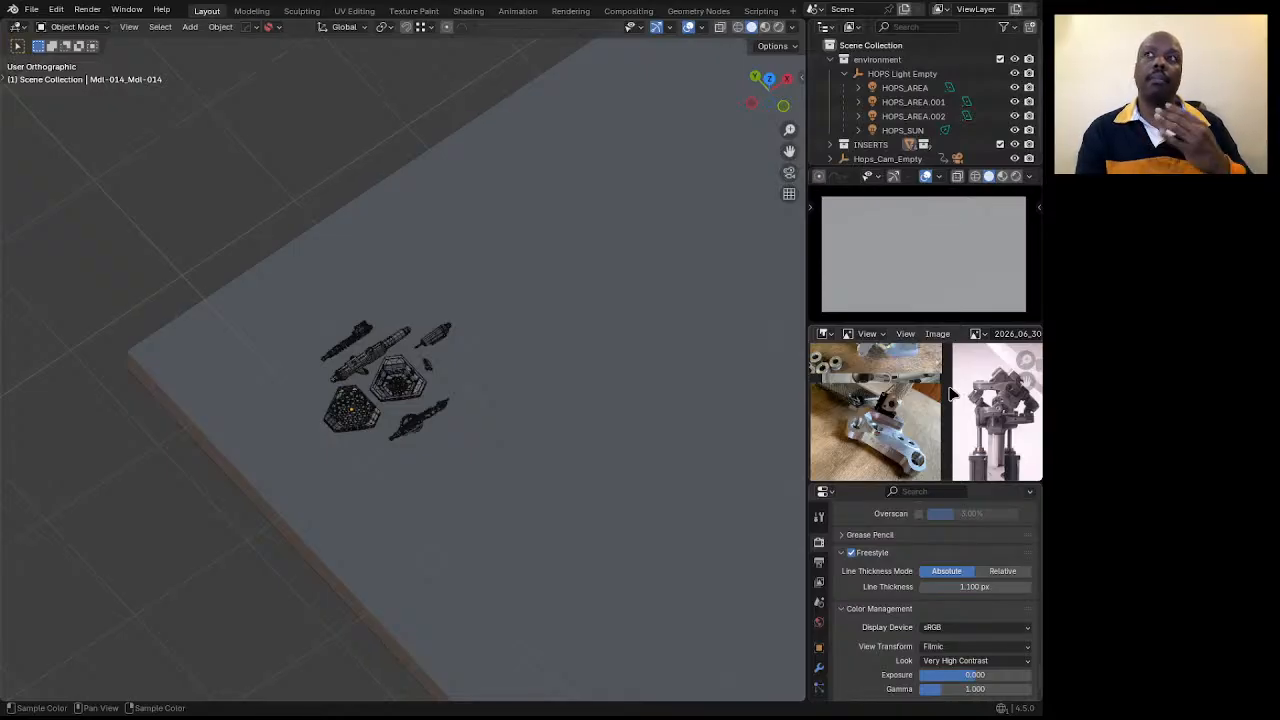
scroll(929, 419, down, 3)
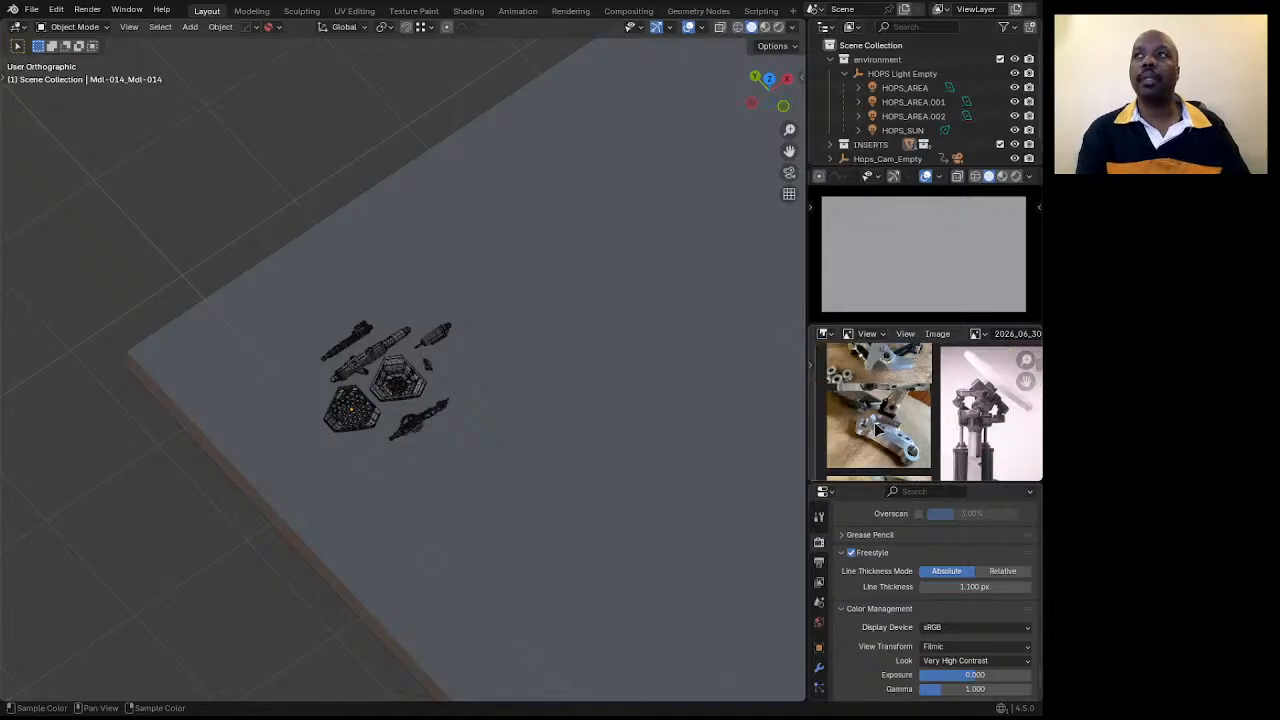
middle_drag(880, 389, 898, 368)
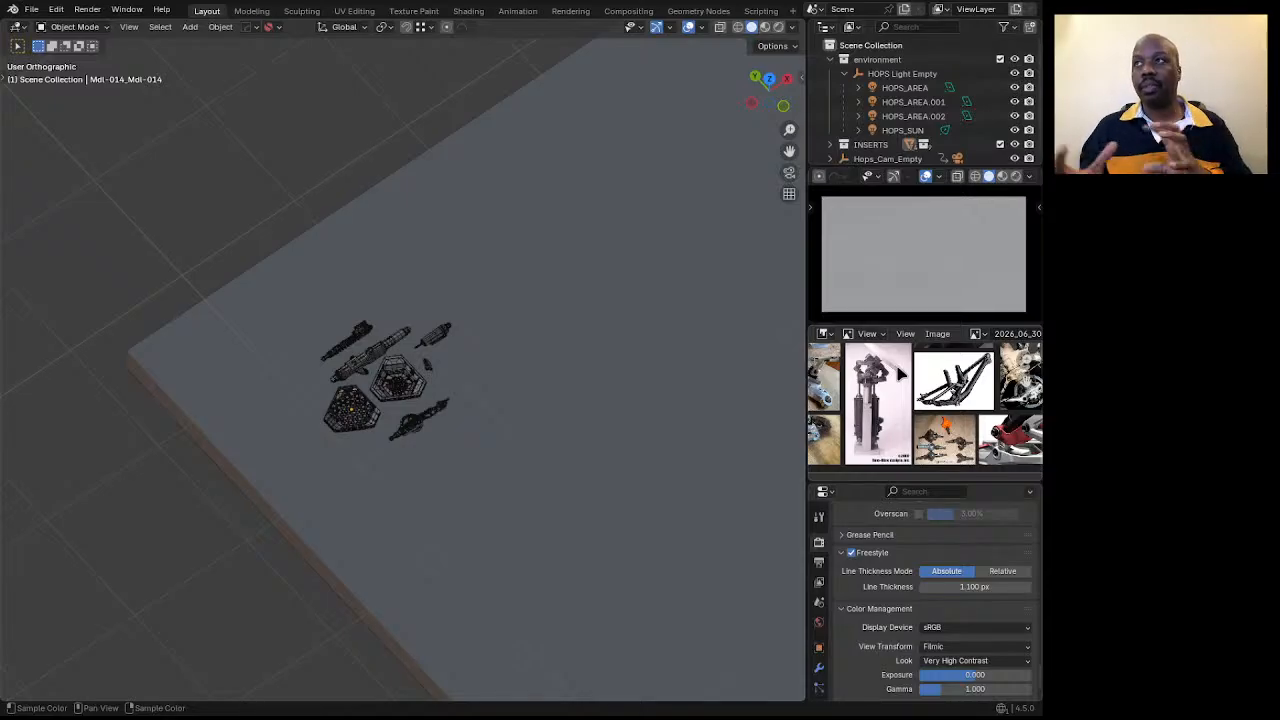
Inspect the black-and-orange suspension linkage, the vehicle frame and the ball-joint photo on the reference board.
middle_drag(972, 380, 899, 455)
scroll(929, 381, up, 8)
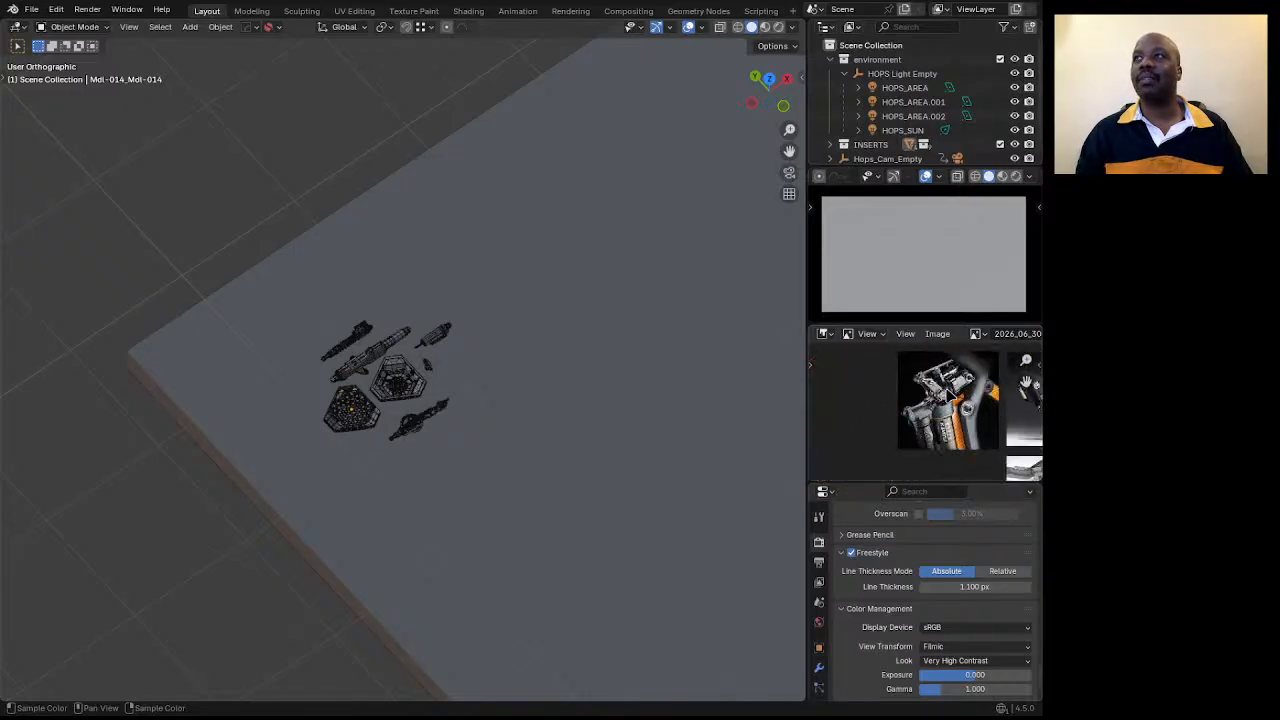
middle_drag(943, 403, 893, 424)
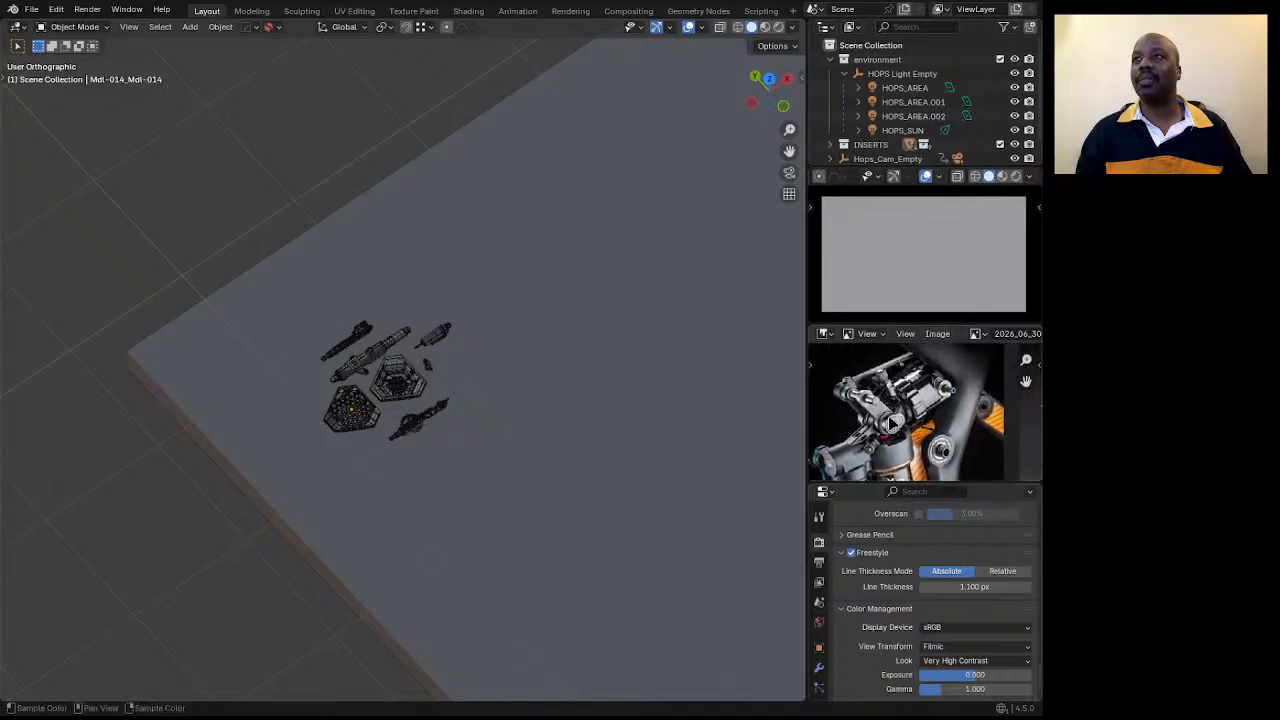
scroll(900, 420, down, 6)
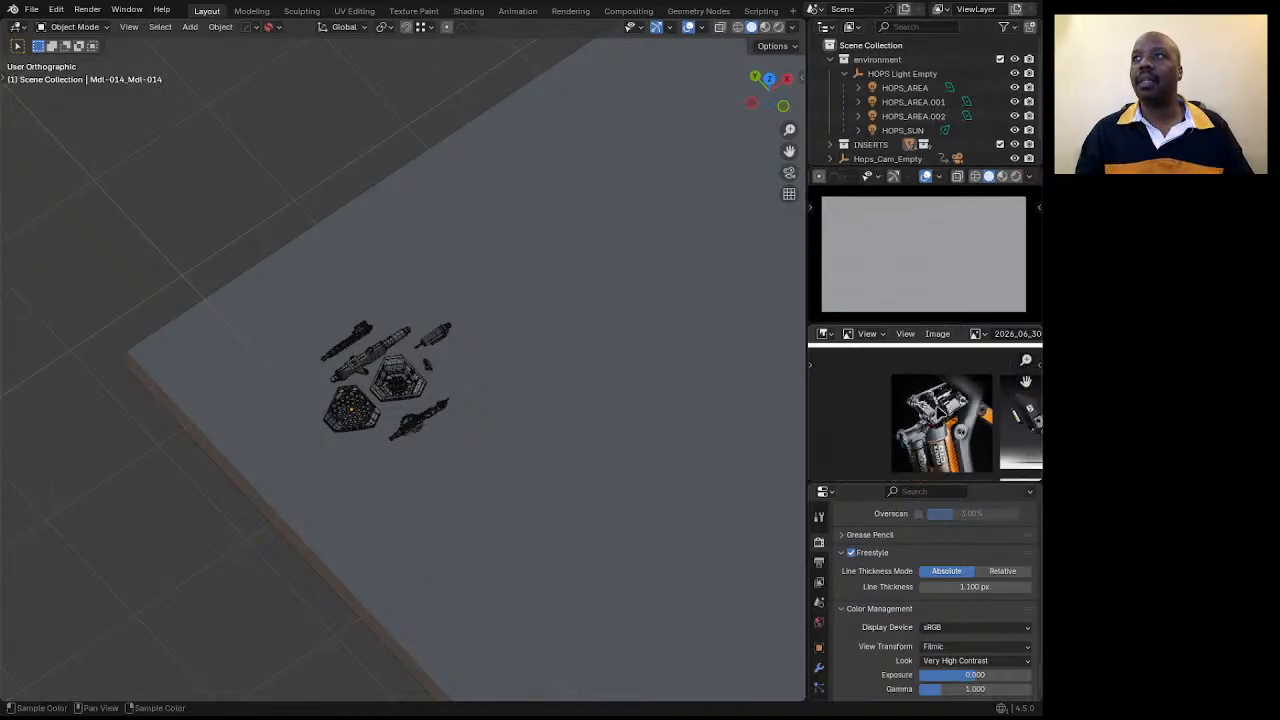
middle_drag(926, 419, 977, 406)
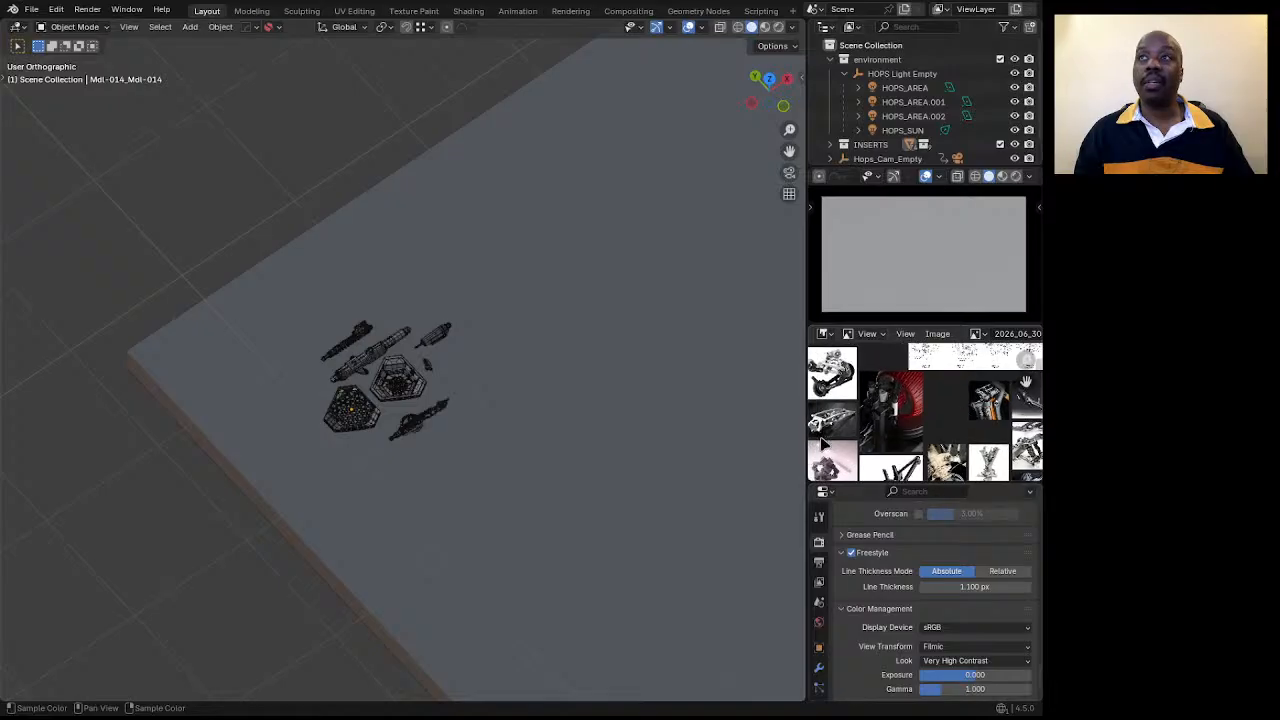
middle_drag(824, 402, 874, 401)
scroll(874, 401, up, 1)
scroll(874, 401, up, 1)
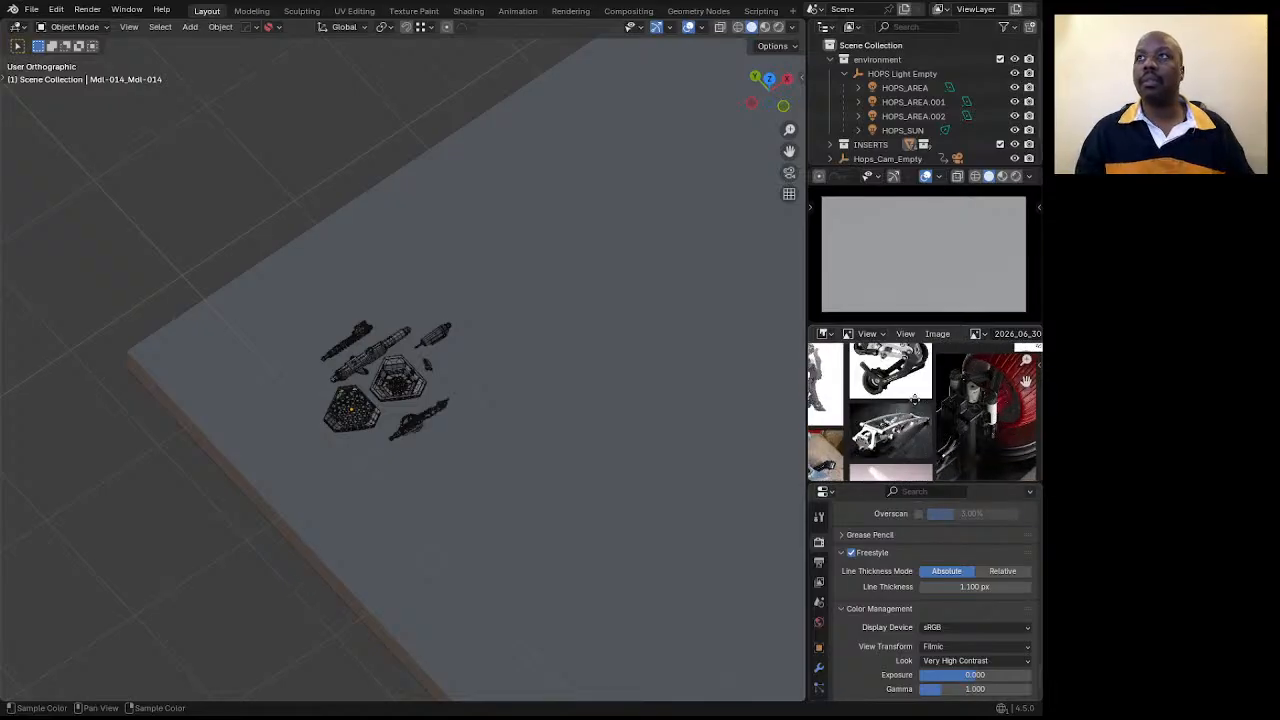
mouse_move(889, 409)
middle_down()
mouse_move(975, 355)
mouse_move(980, 400)
mouse_move(880, 399)
middle_up()
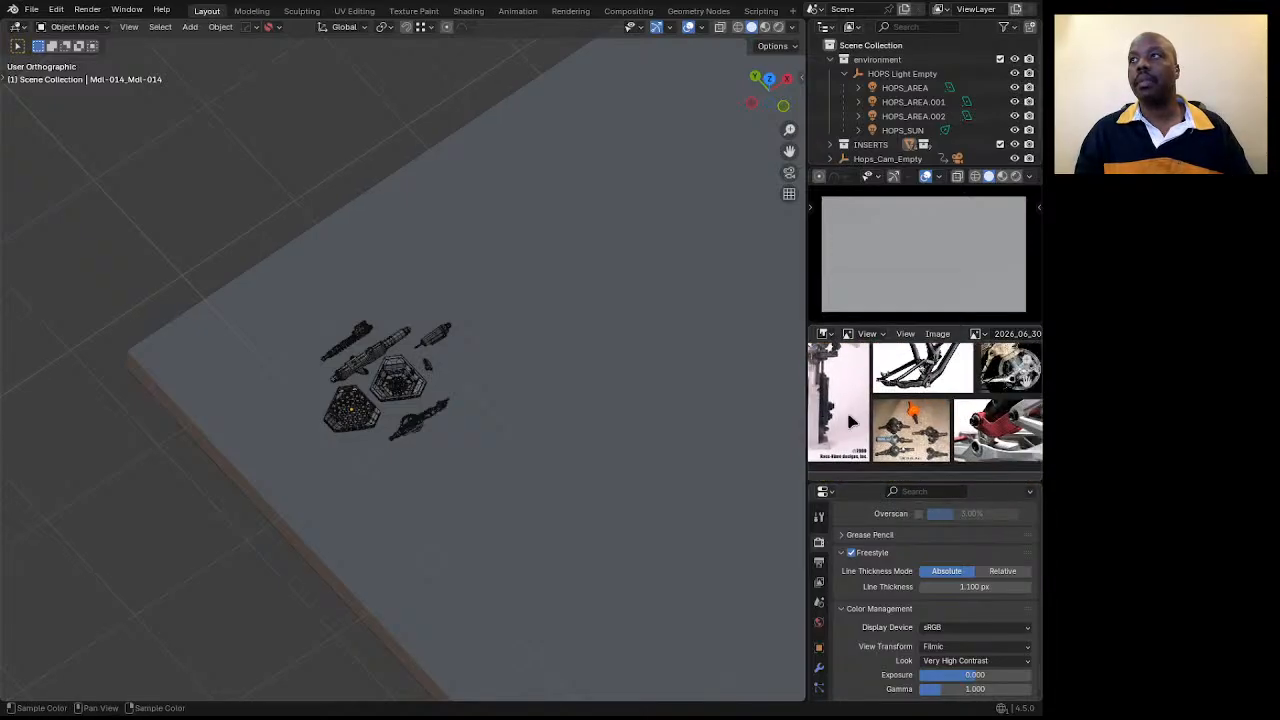
scroll(875, 398, up, 3)
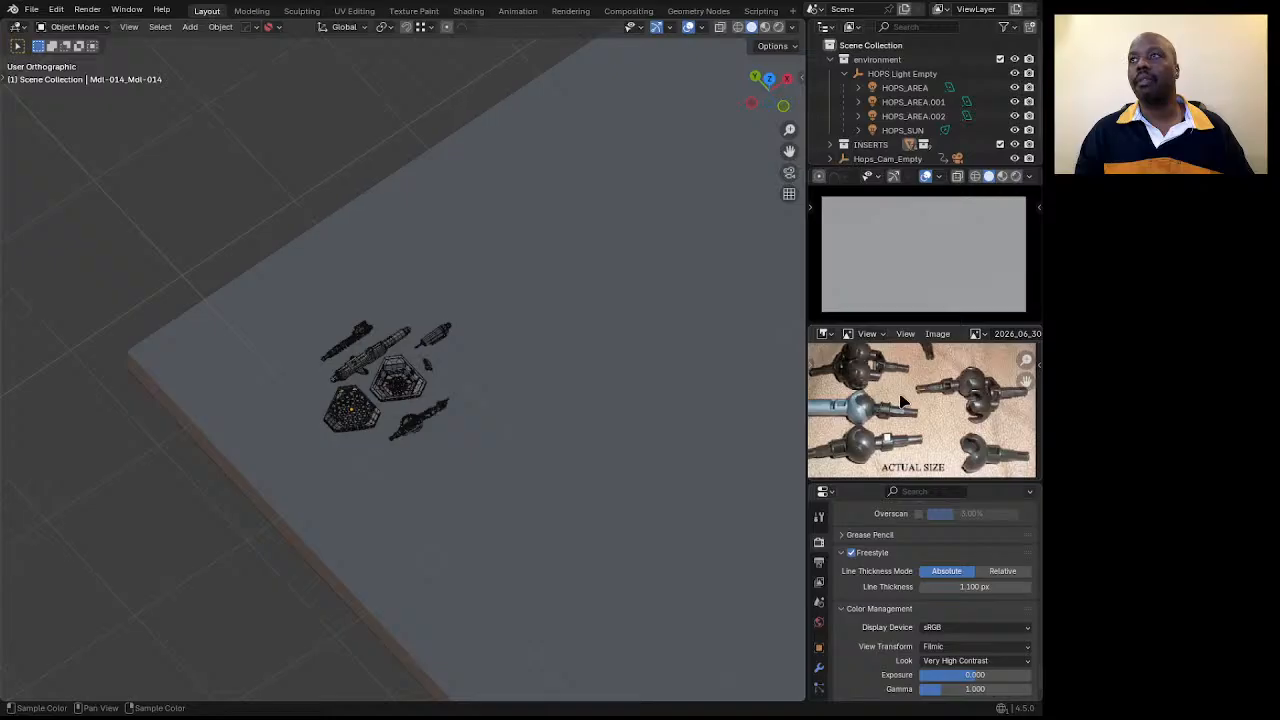
scroll(903, 401, down, 5)
scroll(920, 429, down, 5)
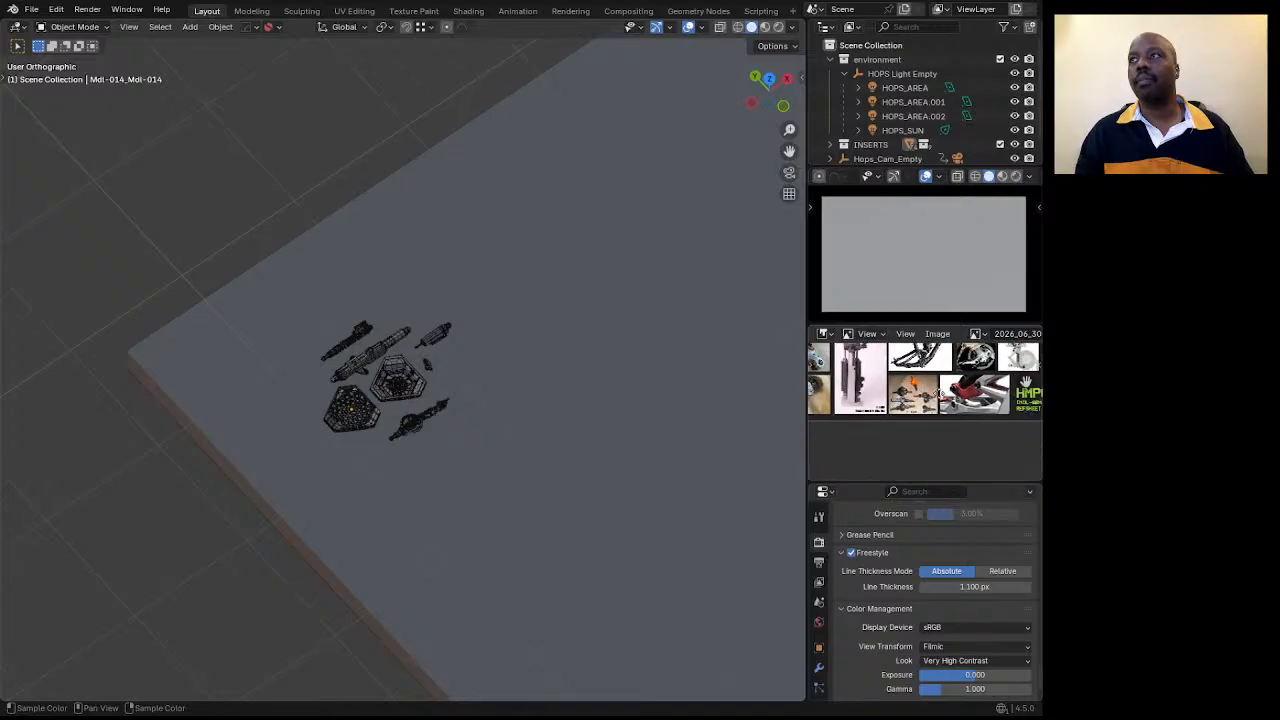
middle_drag(913, 428, 948, 470)
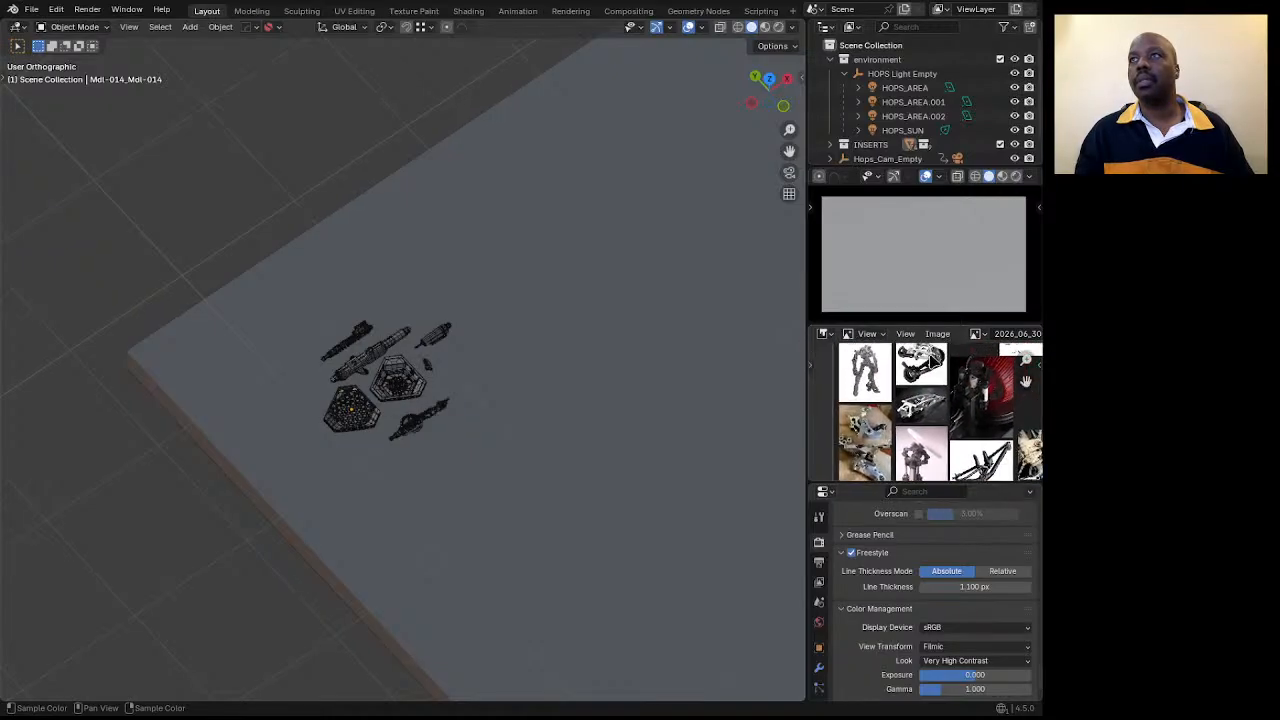
middle_drag(885, 374, 857, 406)
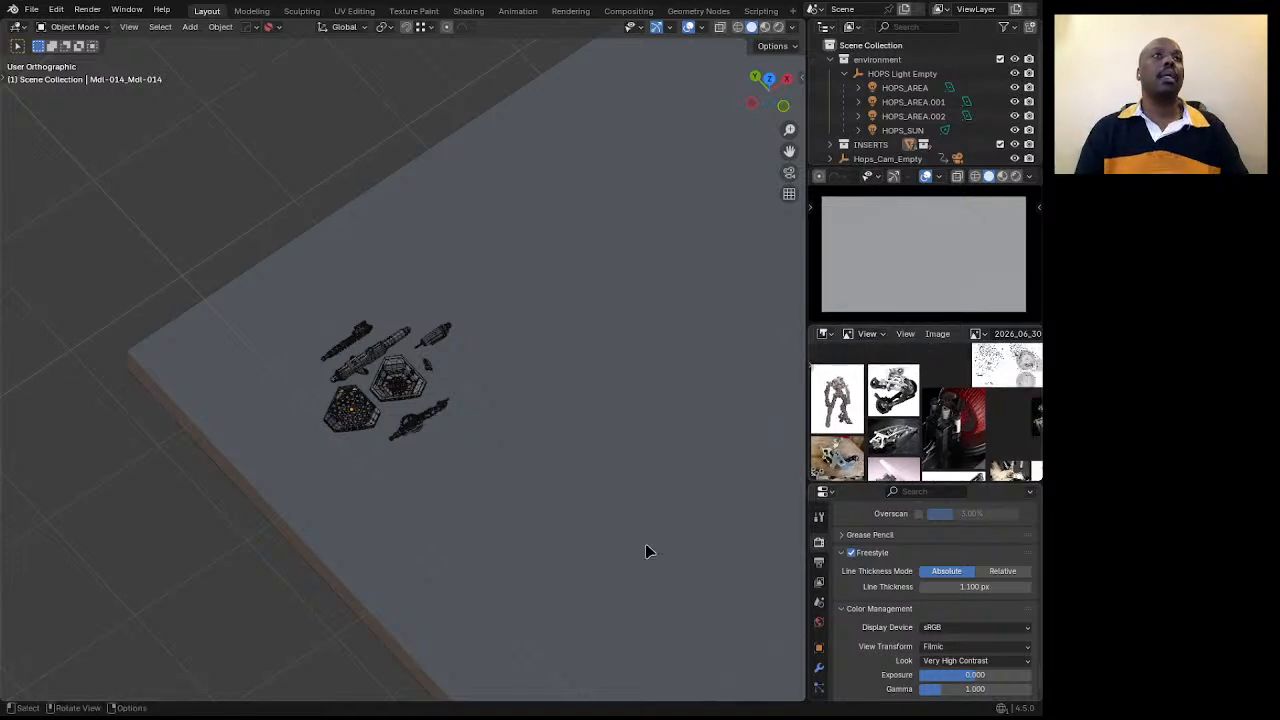
Inspect the group of mechanical insert parts on the floor plane from several angles alongside the robot and vehicle references.
middle_drag(645, 543, 330, 358)
scroll(362, 395, up, 2)
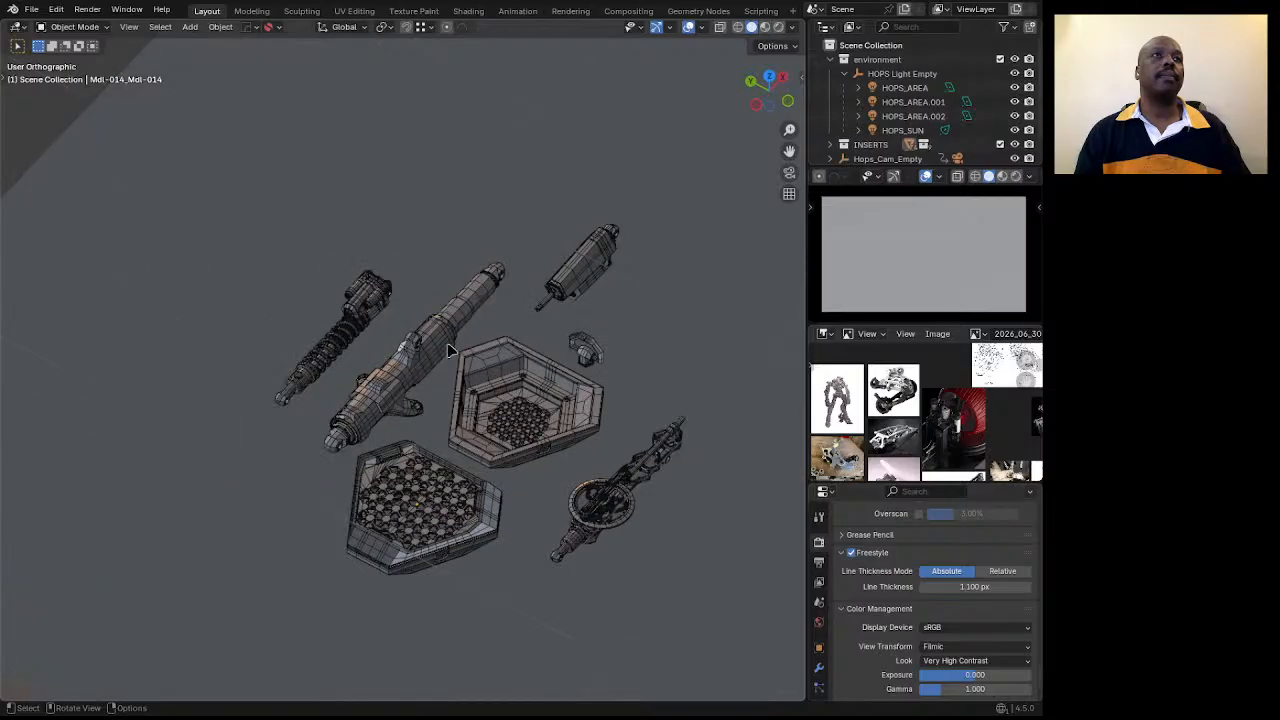
middle_drag(540, 362, 524, 424)
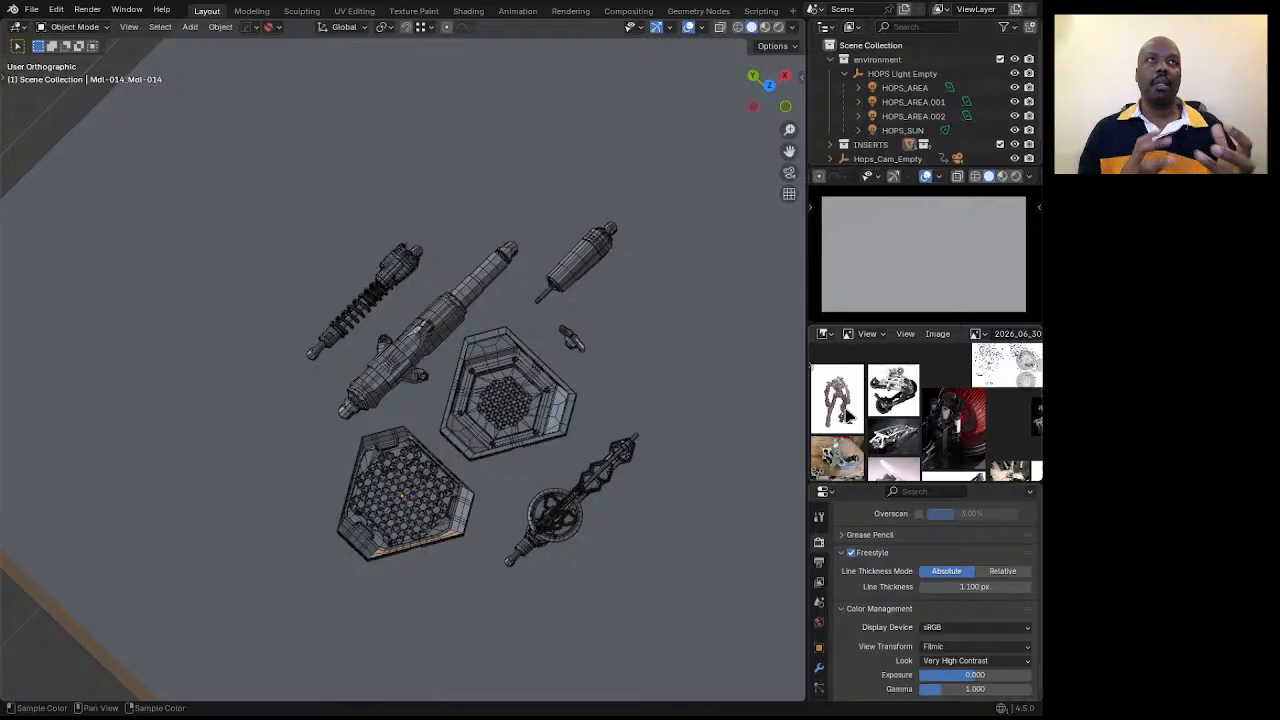
scroll(377, 311, down, 4)
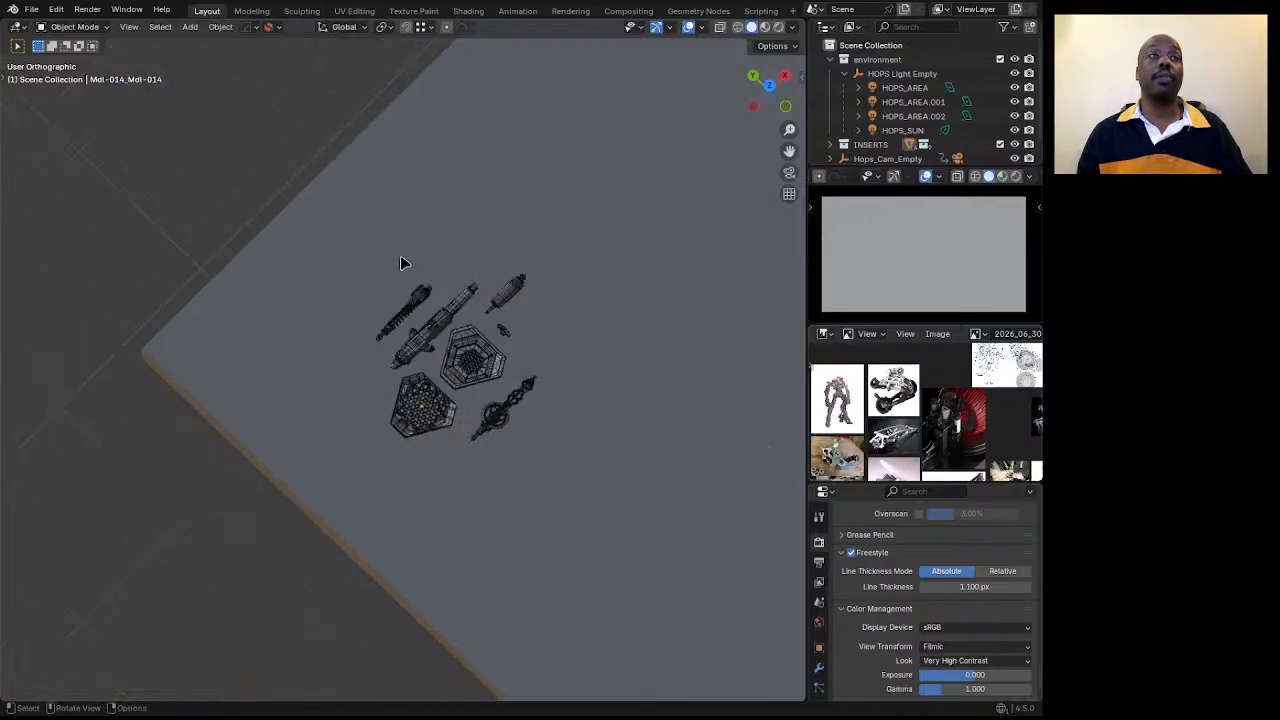
scroll(406, 287, down, 1)
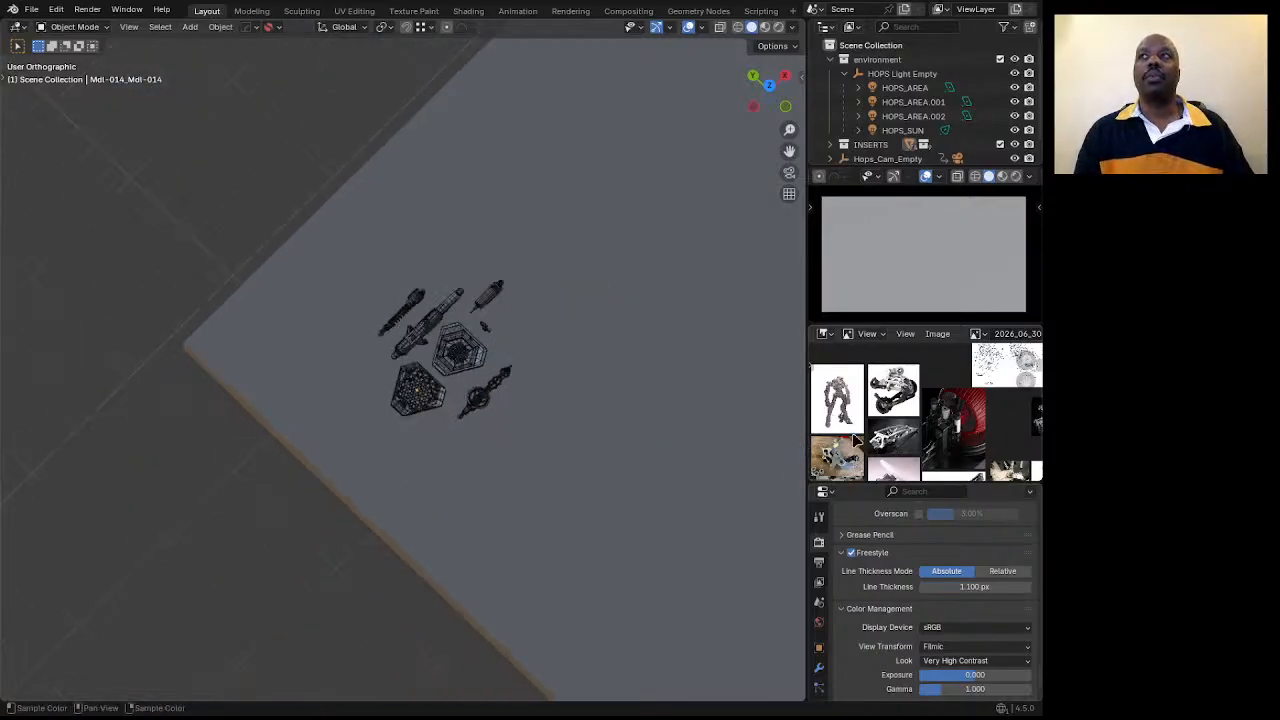
middle_drag(892, 404, 893, 396)
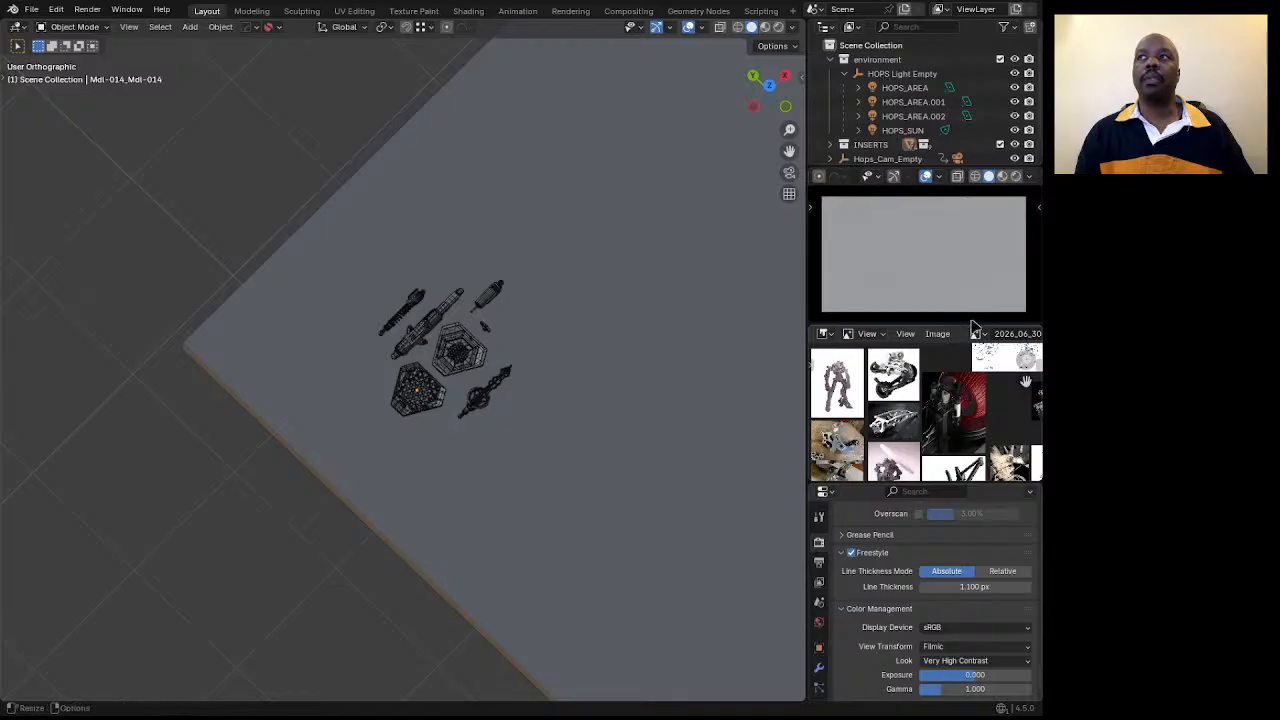
Examine the mechanical insert parts near the floor plane's corner, up close and in relation to the lights and camera.
middle_drag(933, 414, 927, 380)
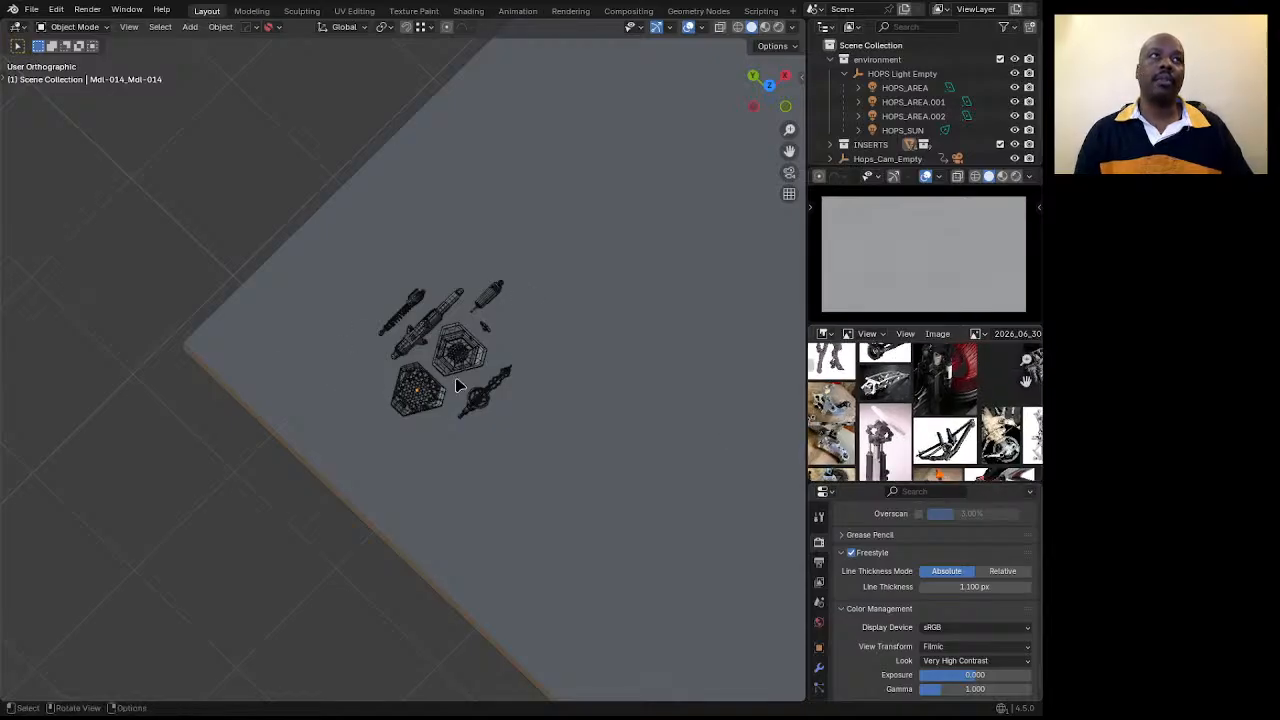
scroll(385, 293, up, 5)
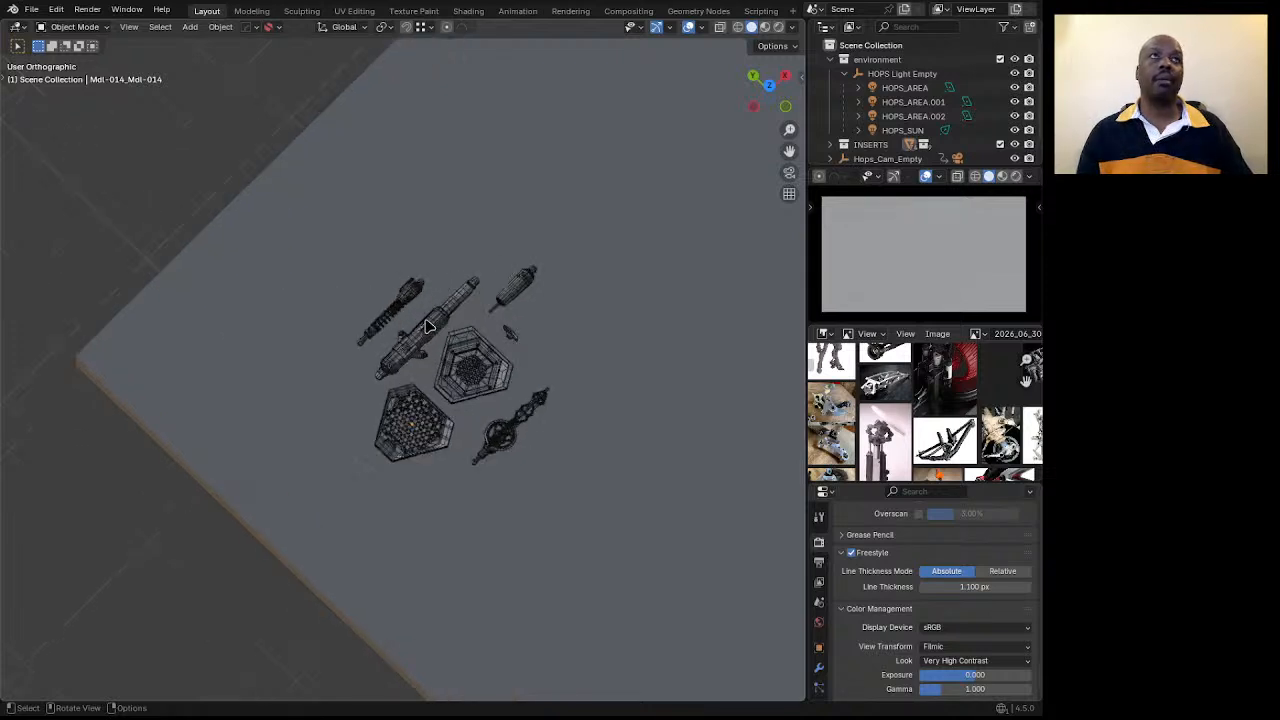
middle_drag(405, 370, 418, 372)
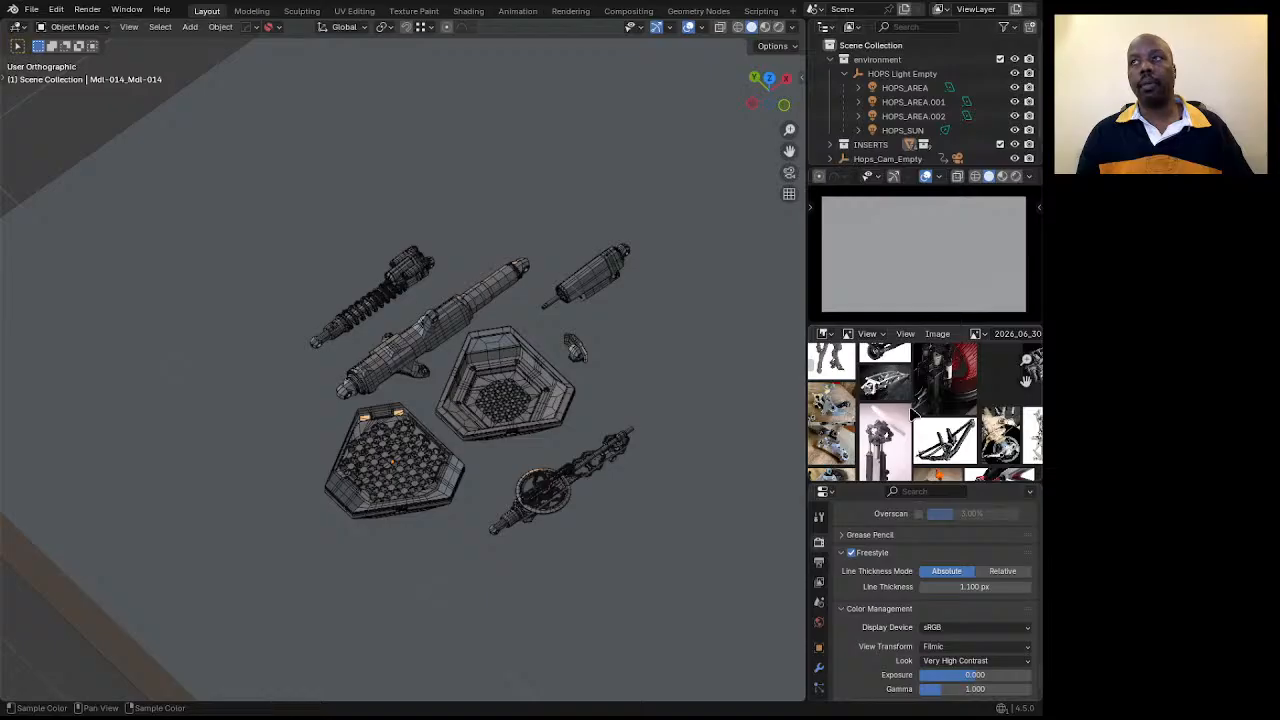
scroll(533, 390, down, 4)
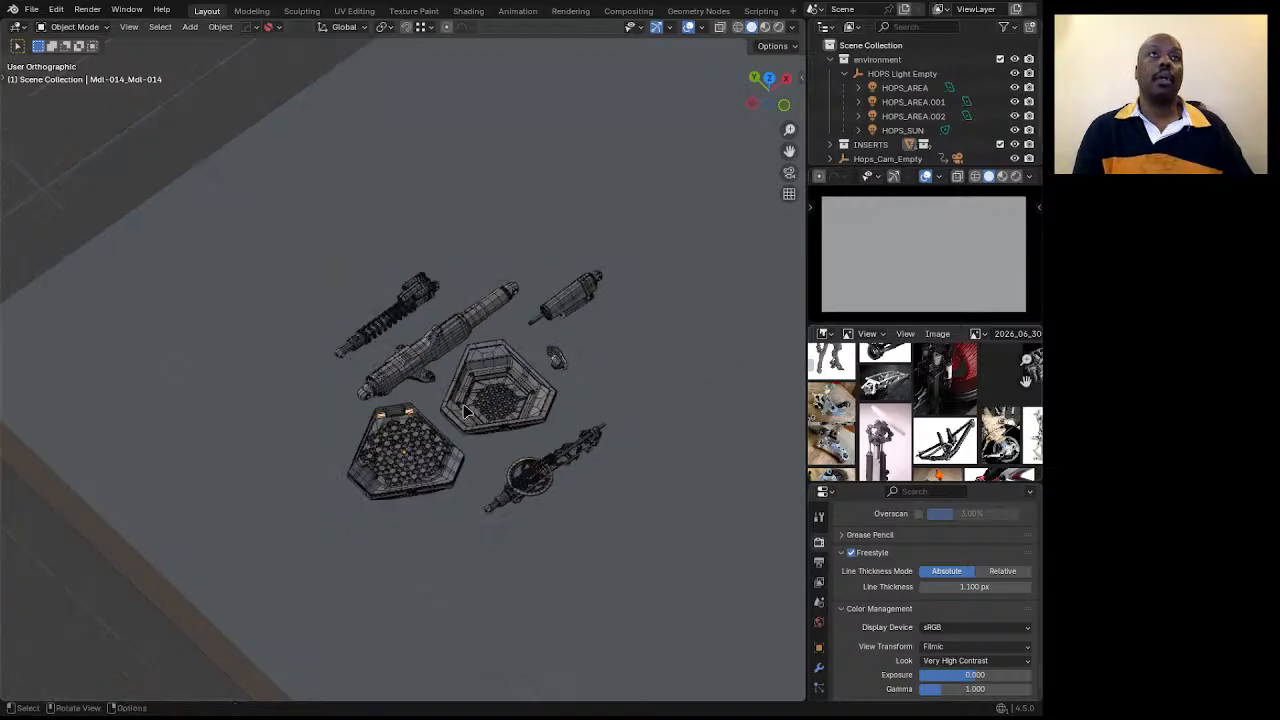
middle_drag(530, 400, 525, 415)
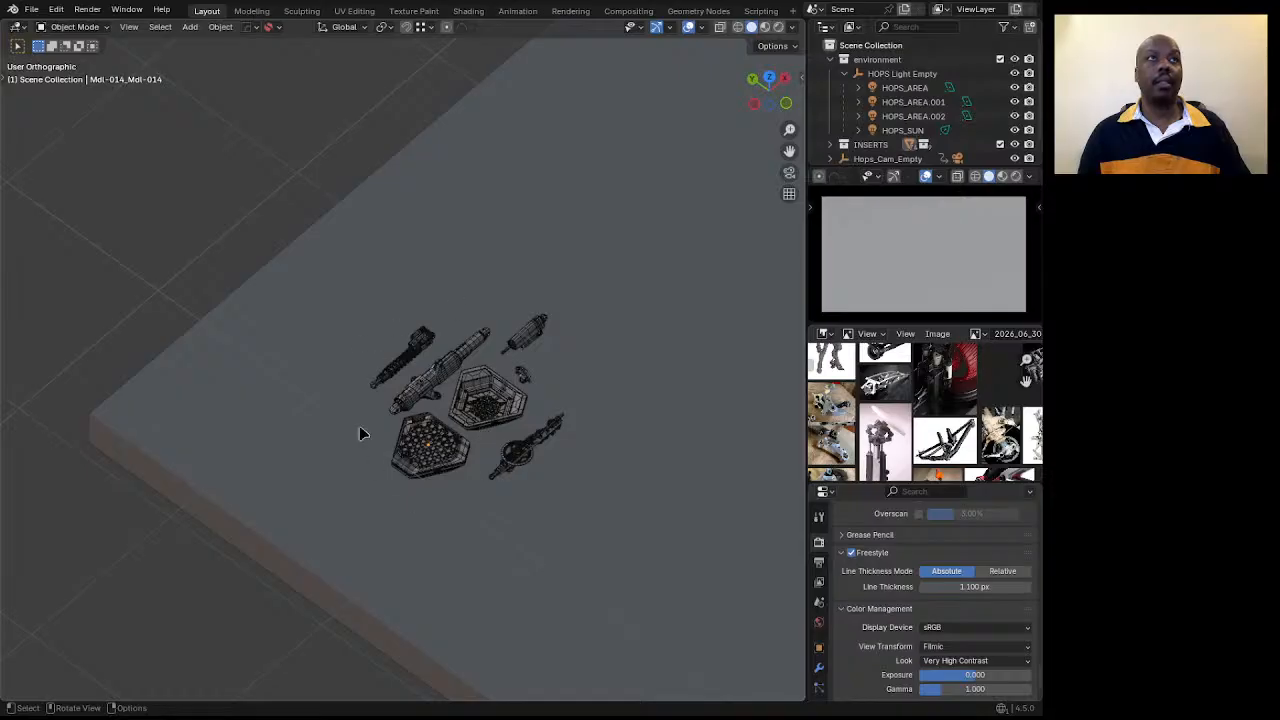
middle_drag(541, 410, 469, 437)
scroll(456, 380, down, 3)
scroll(450, 433, up, 4)
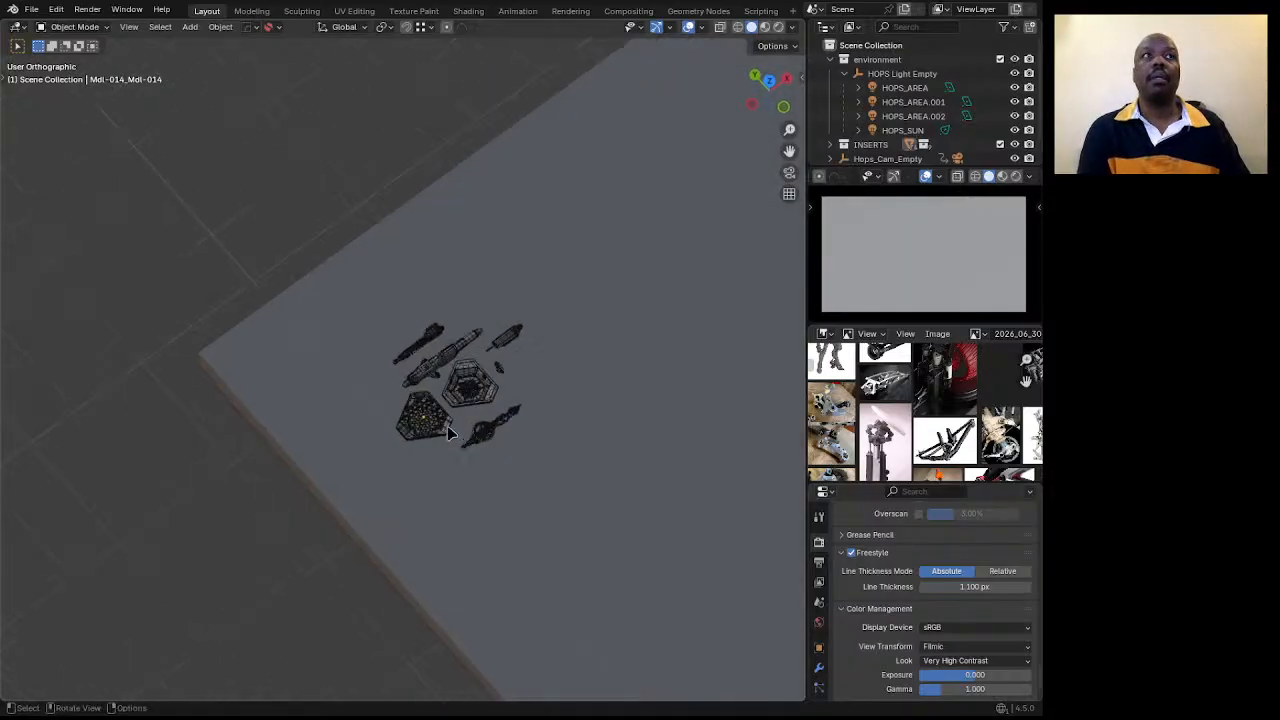
scroll(314, 409, down, 13)
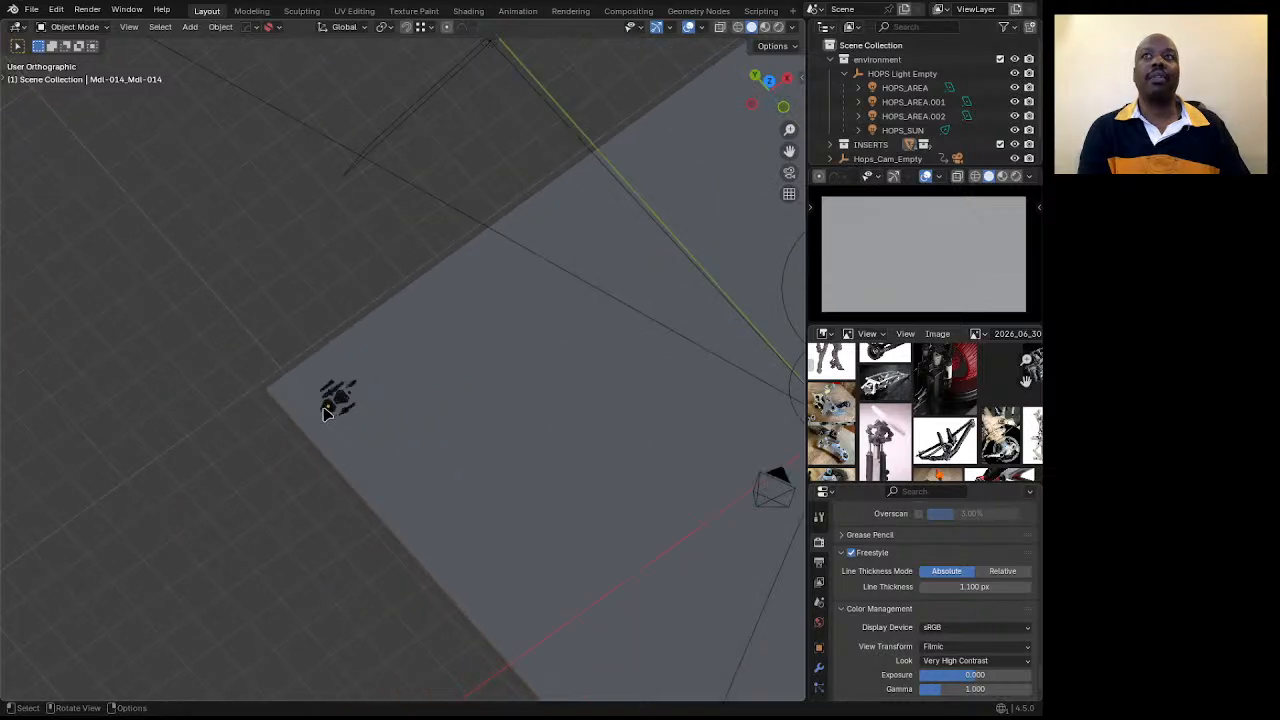
scroll(469, 455, up, 8)
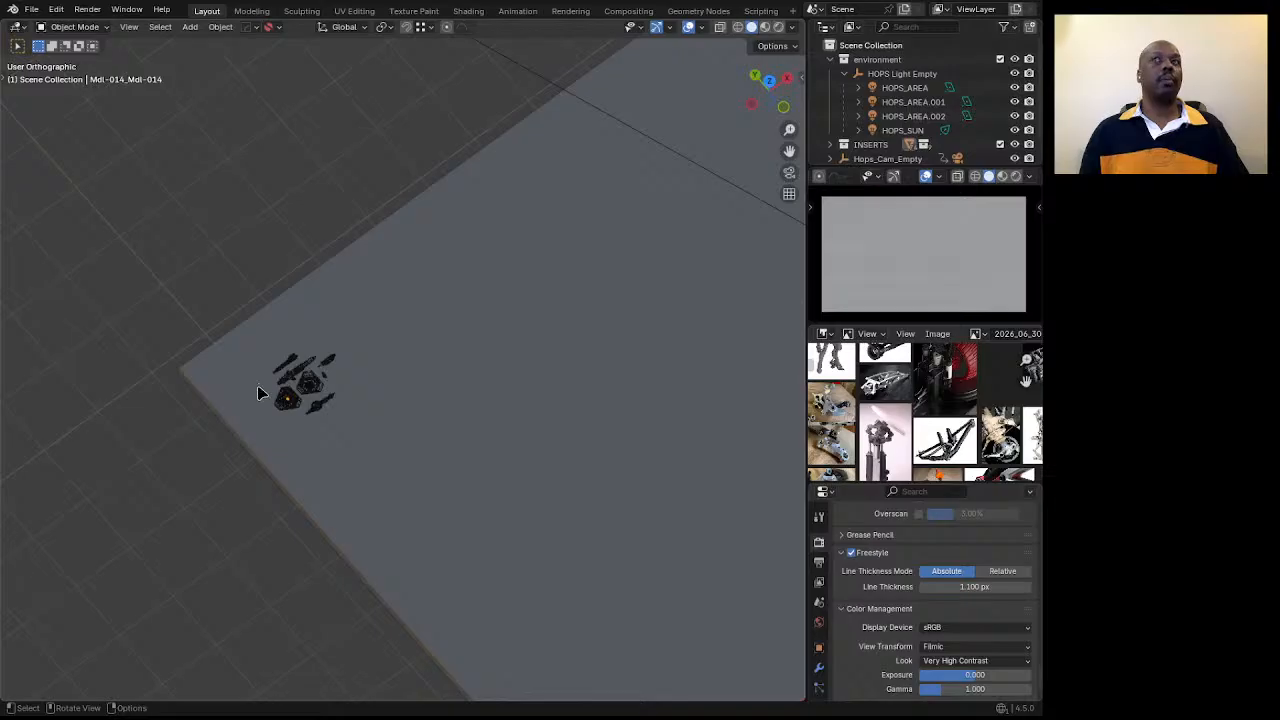
scroll(255, 381, up, 1)
Examine the reference photo of the black robotic wrist, from its lower cylinders up to the linked joint at its head.
middle_drag(922, 417, 943, 390)
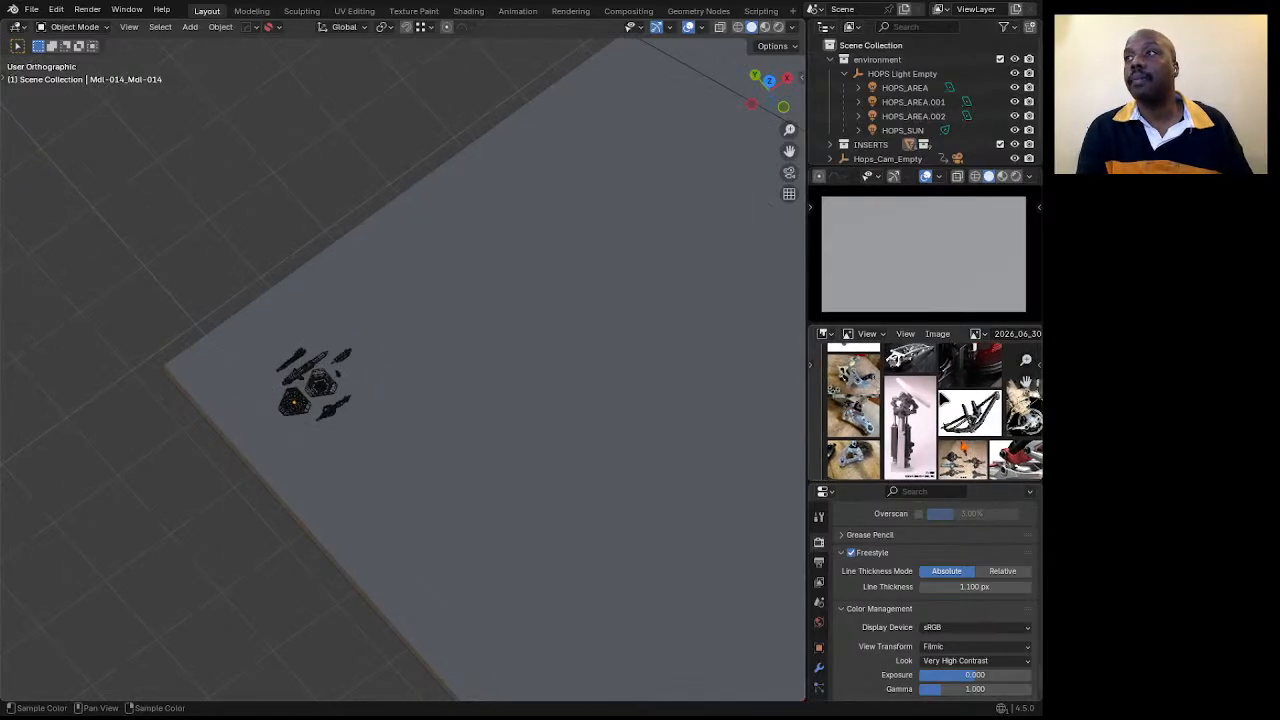
scroll(936, 394, up, 1)
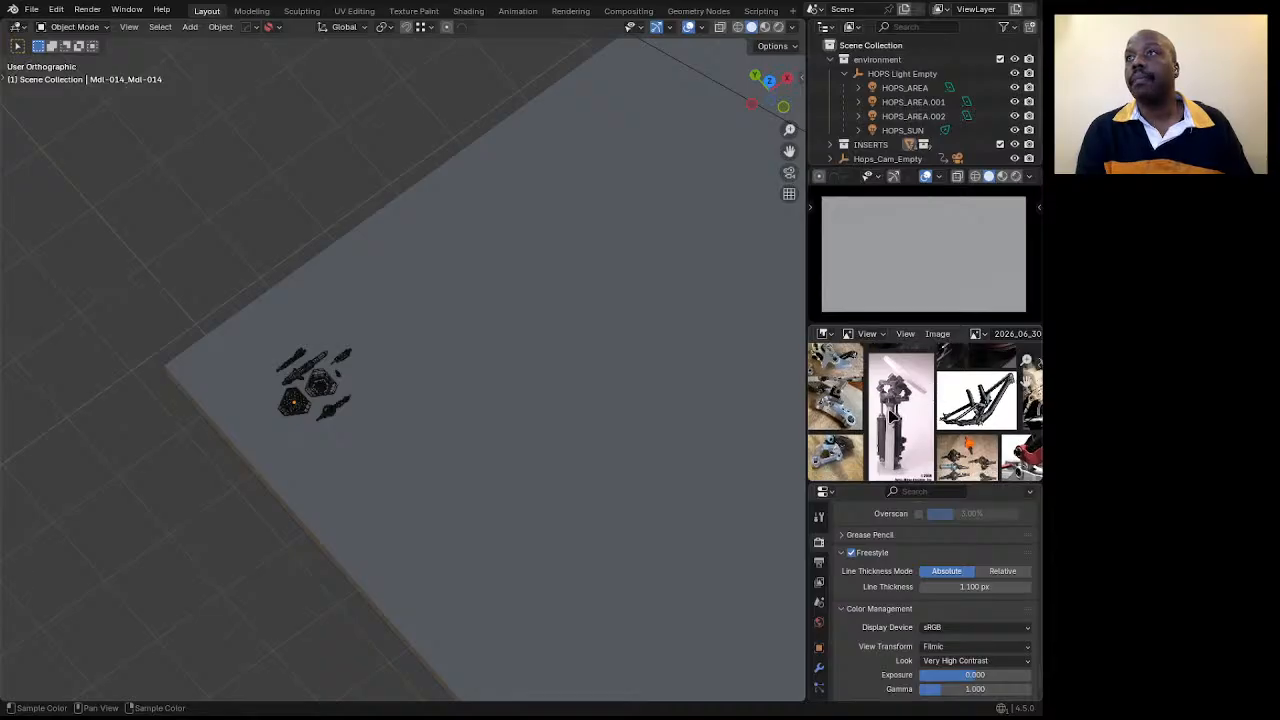
mouse_move(910, 414)
middle_down()
mouse_move(910, 444)
mouse_move(905, 424)
middle_up()
scroll(880, 434, up, 5)
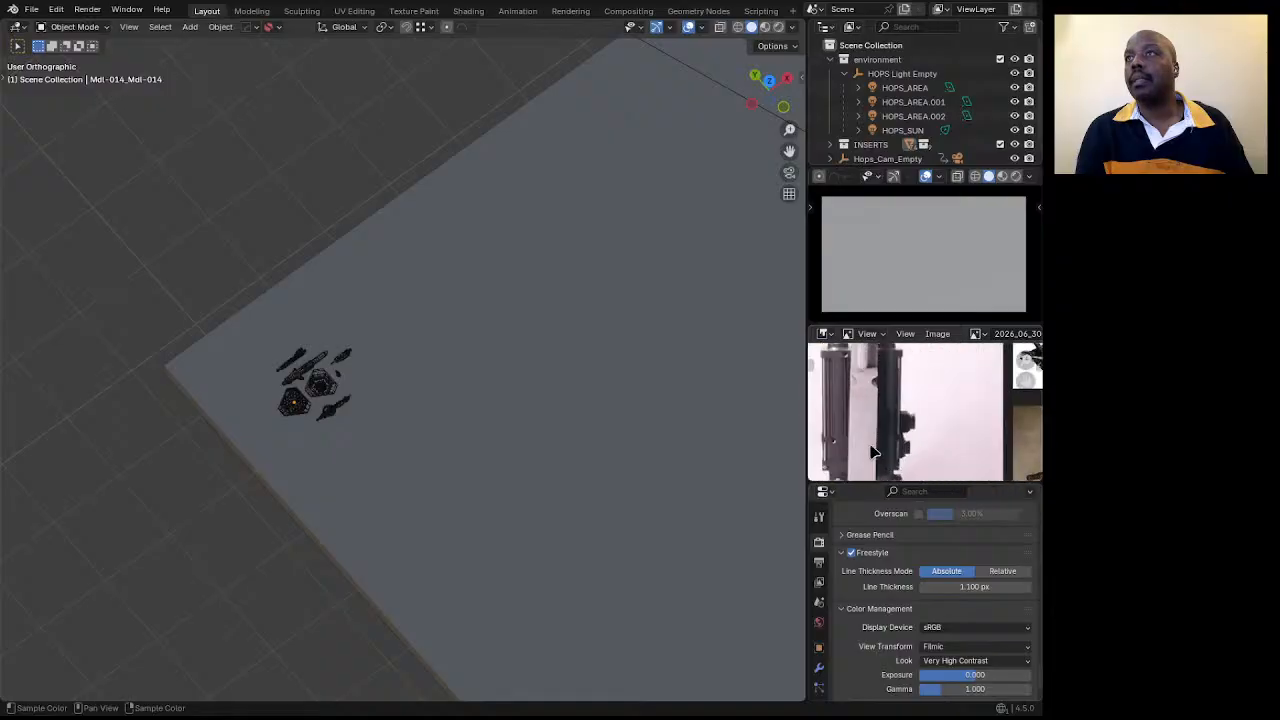
scroll(870, 414, down, 3)
middle_drag(866, 411, 855, 451)
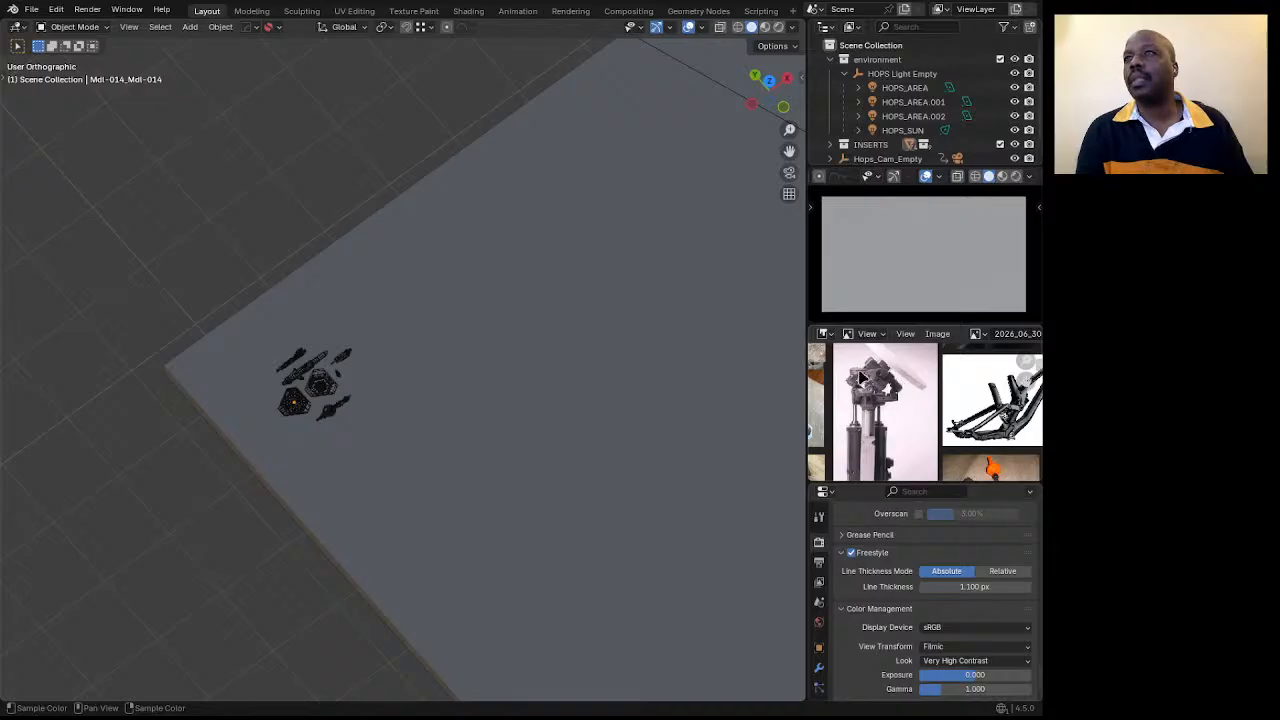
scroll(866, 390, up, 4)
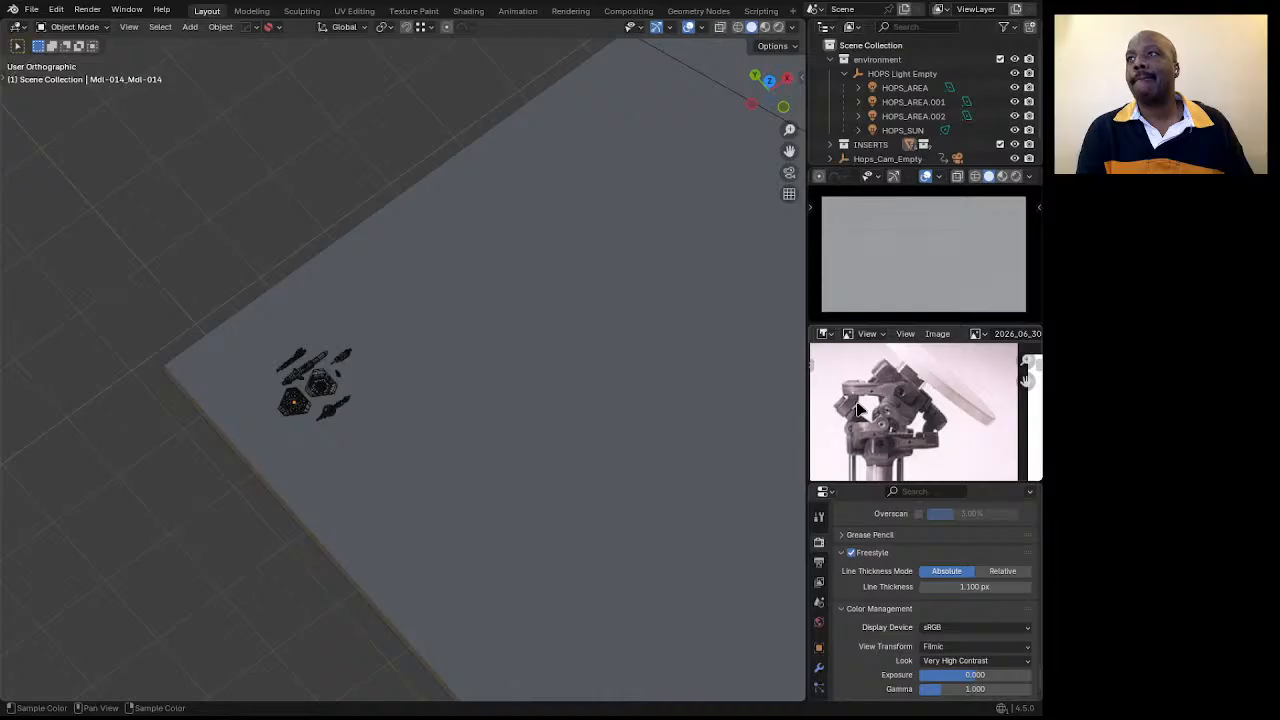
scroll(867, 407, down, 3)
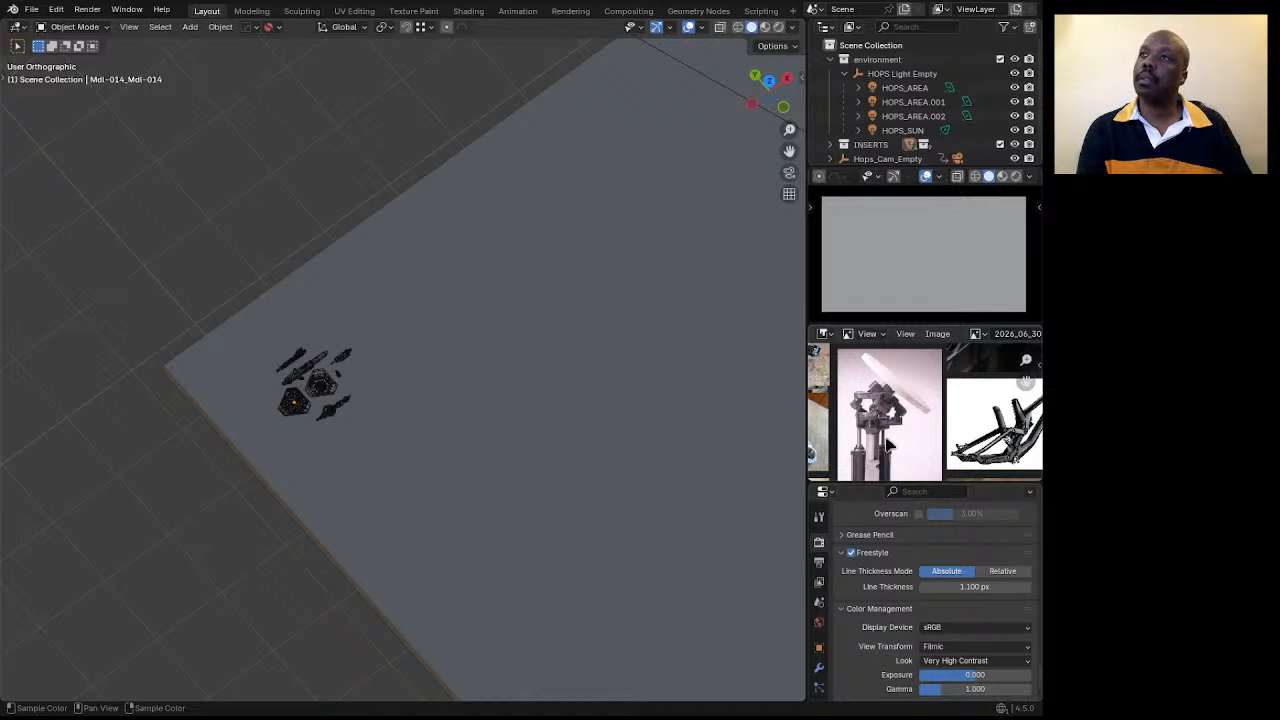
Study the robotic wrist photo as a whole, including its caption, base and upper joint, beside the neighbouring linkage and ball-joint photos.
scroll(900, 413, down, 2)
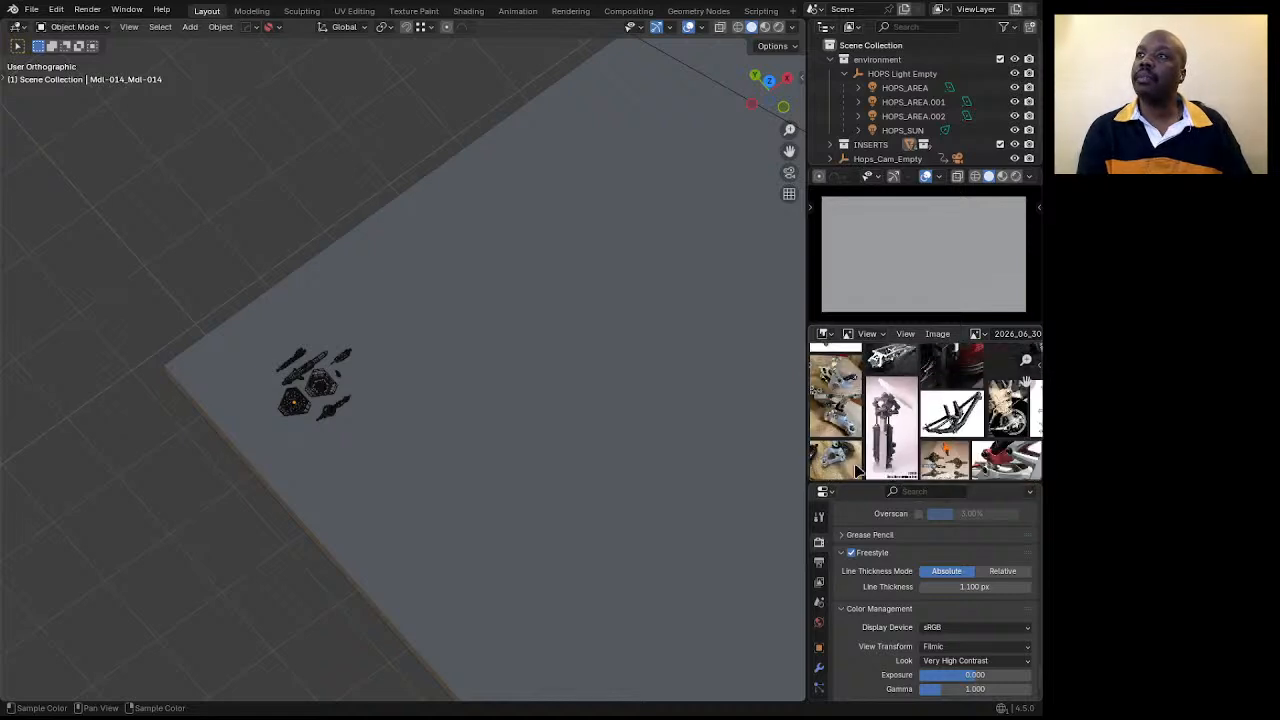
scroll(900, 450, up, 1)
scroll(905, 455, up, 3)
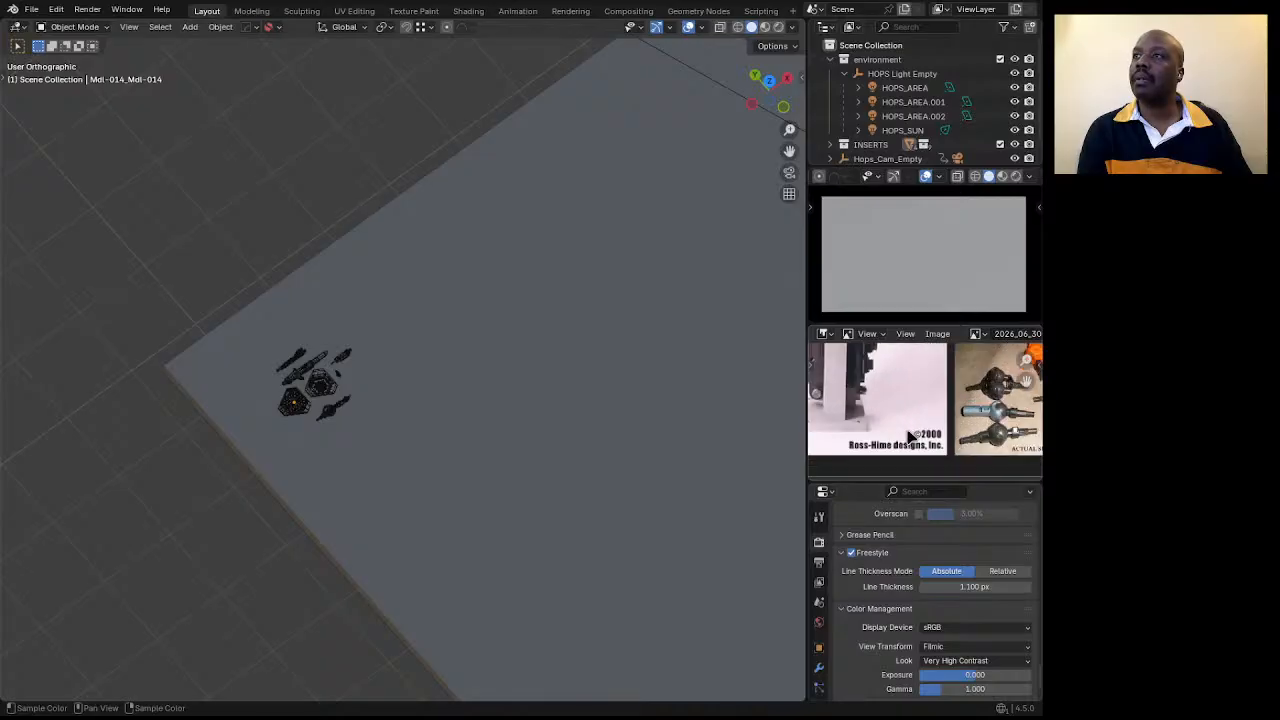
scroll(900, 440, down, 2)
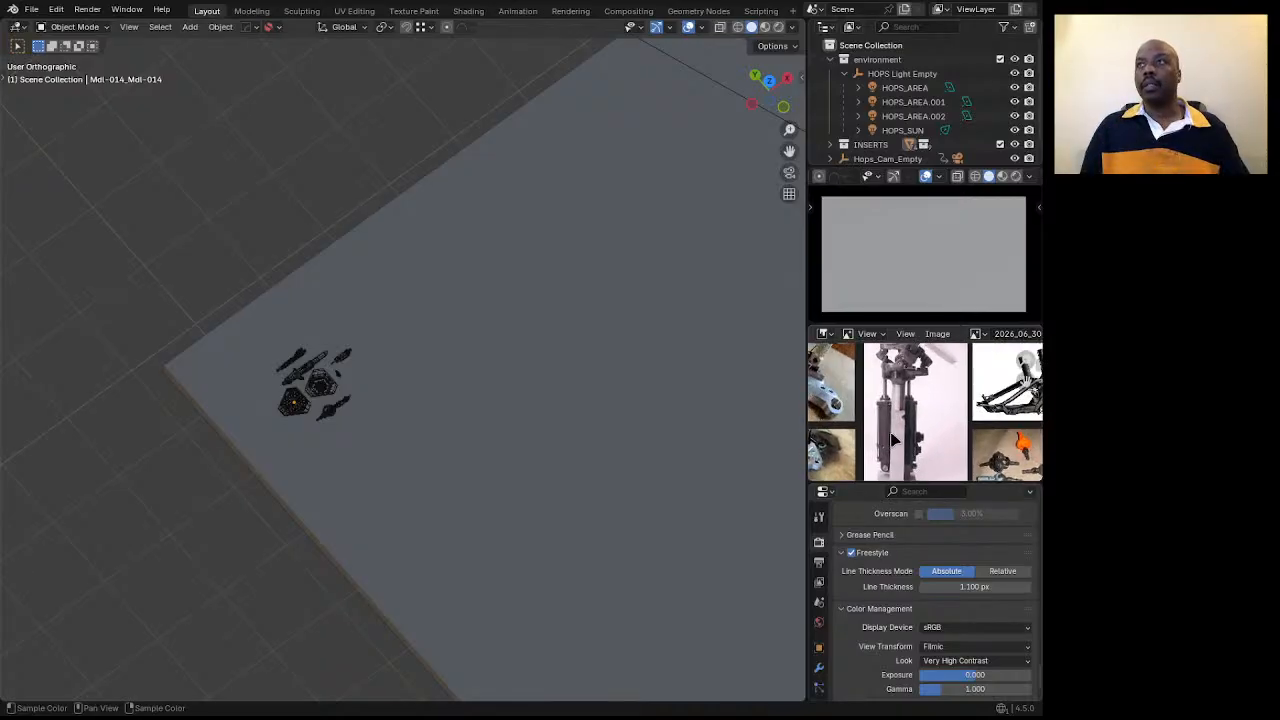
scroll(905, 425, down, 3)
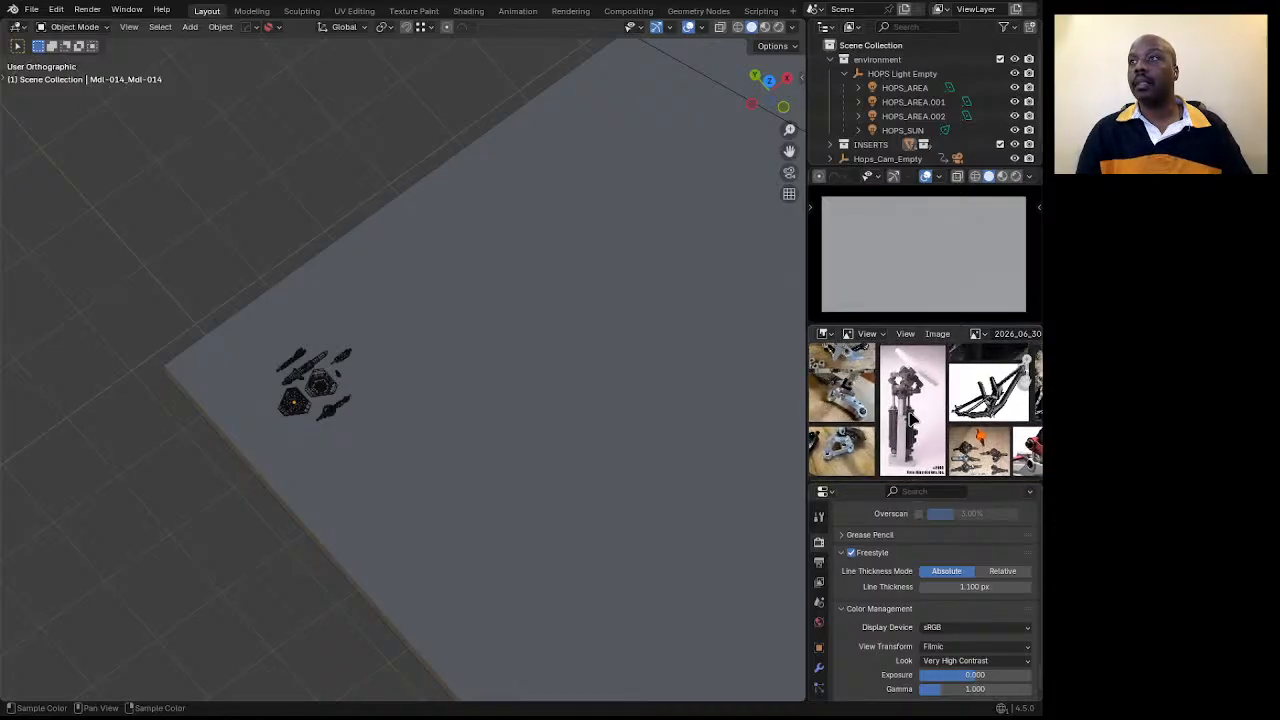
scroll(912, 425, down, 1)
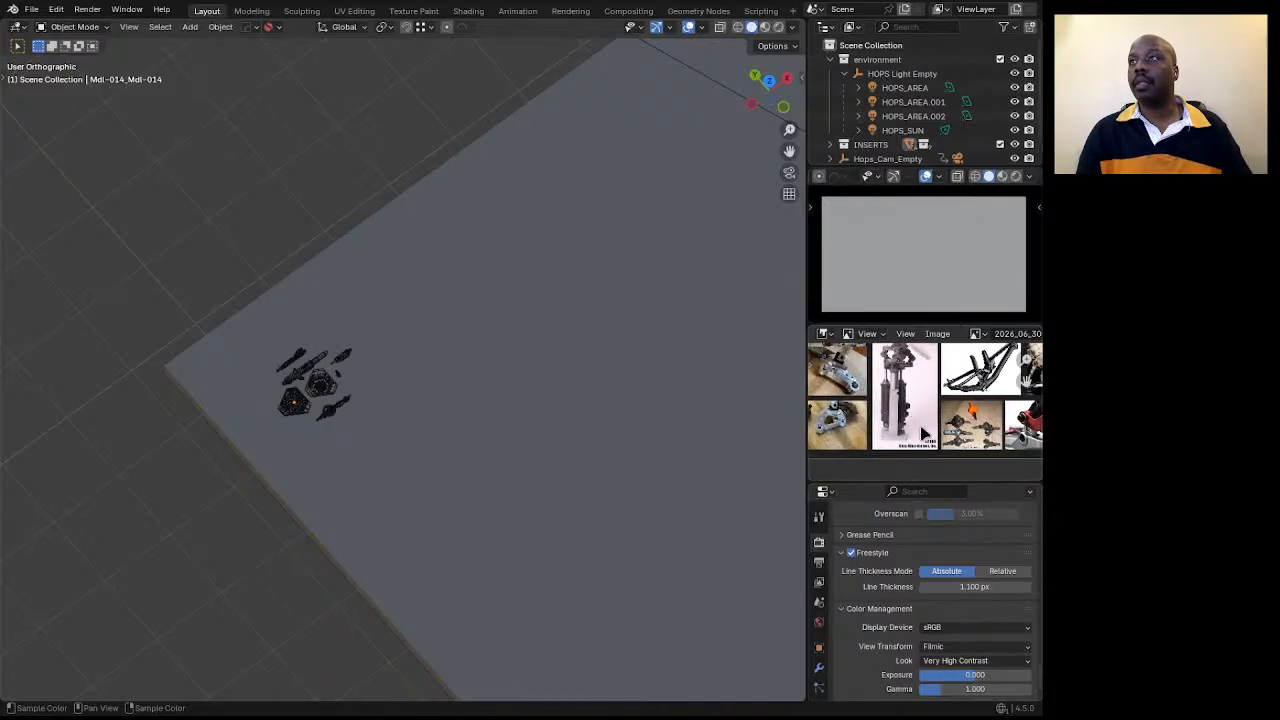
scroll(925, 432, up, 1)
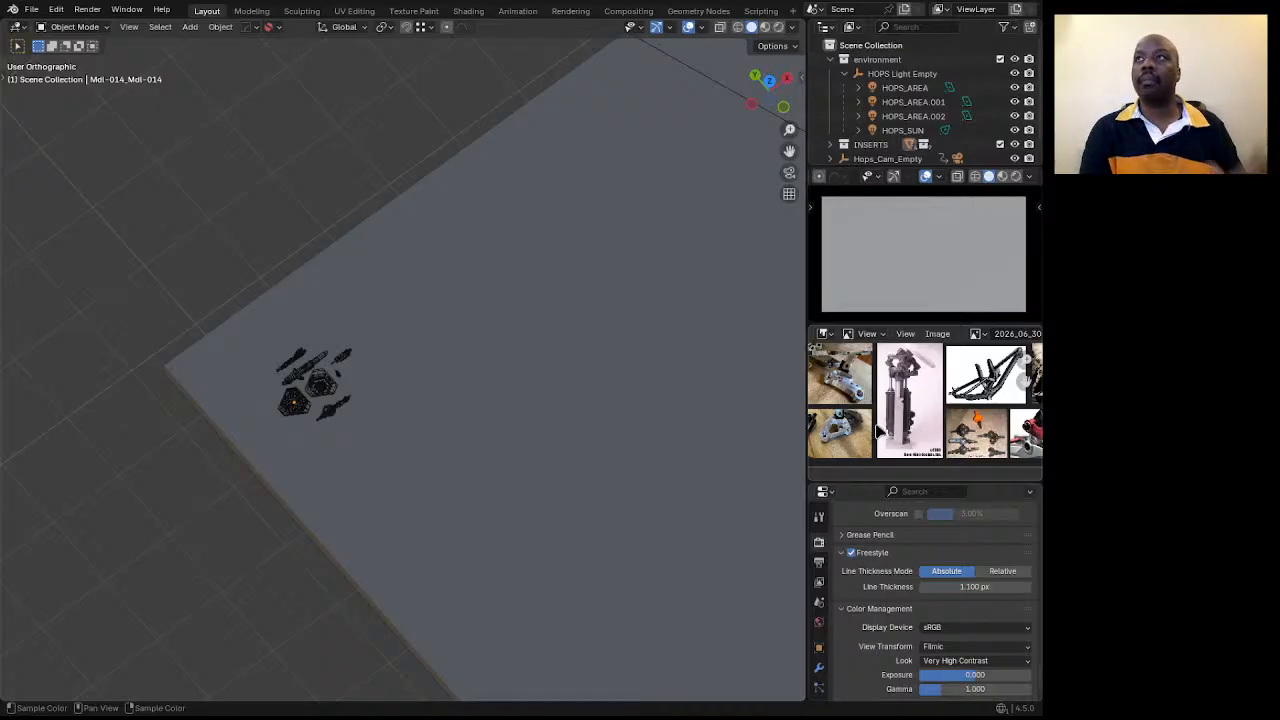
scroll(905, 425, up, 4)
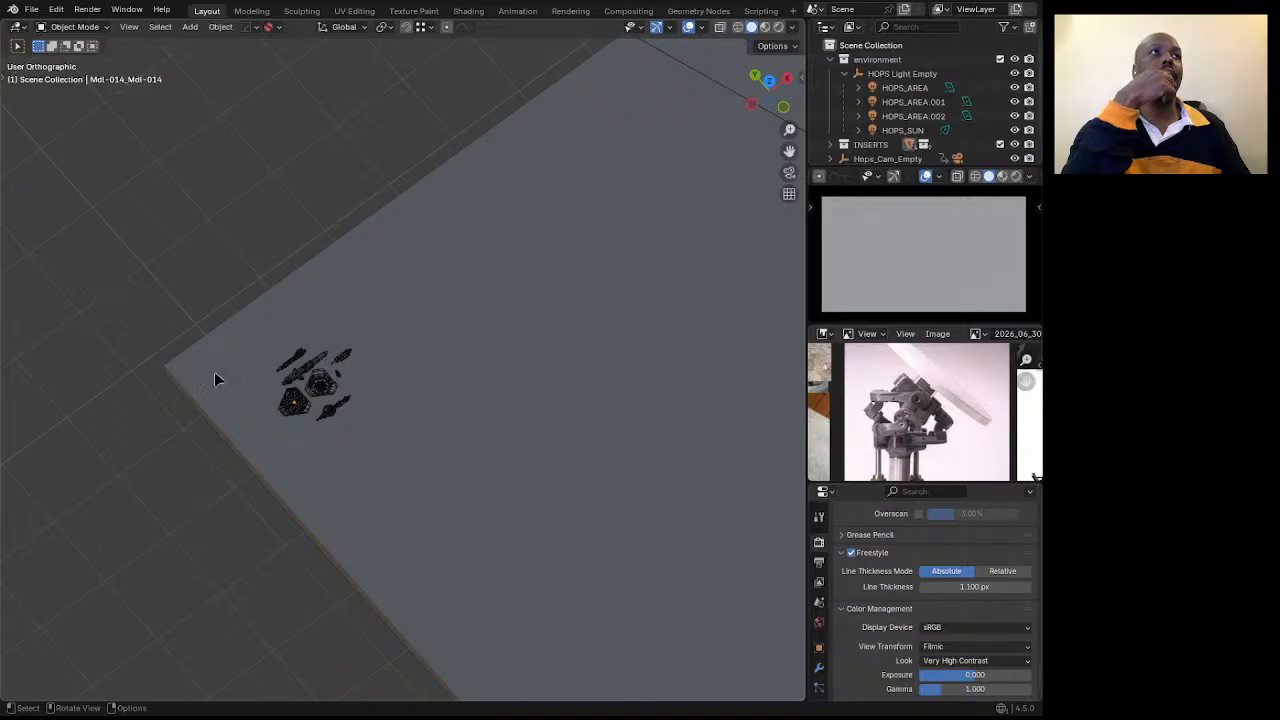
Inspect the shock absorbers, linkage and hexagonal insert parts up close, selecting the hexagonal part with the honeycomb plate.
scroll(310, 407, up, 6)
middle_drag(390, 412, 432, 410)
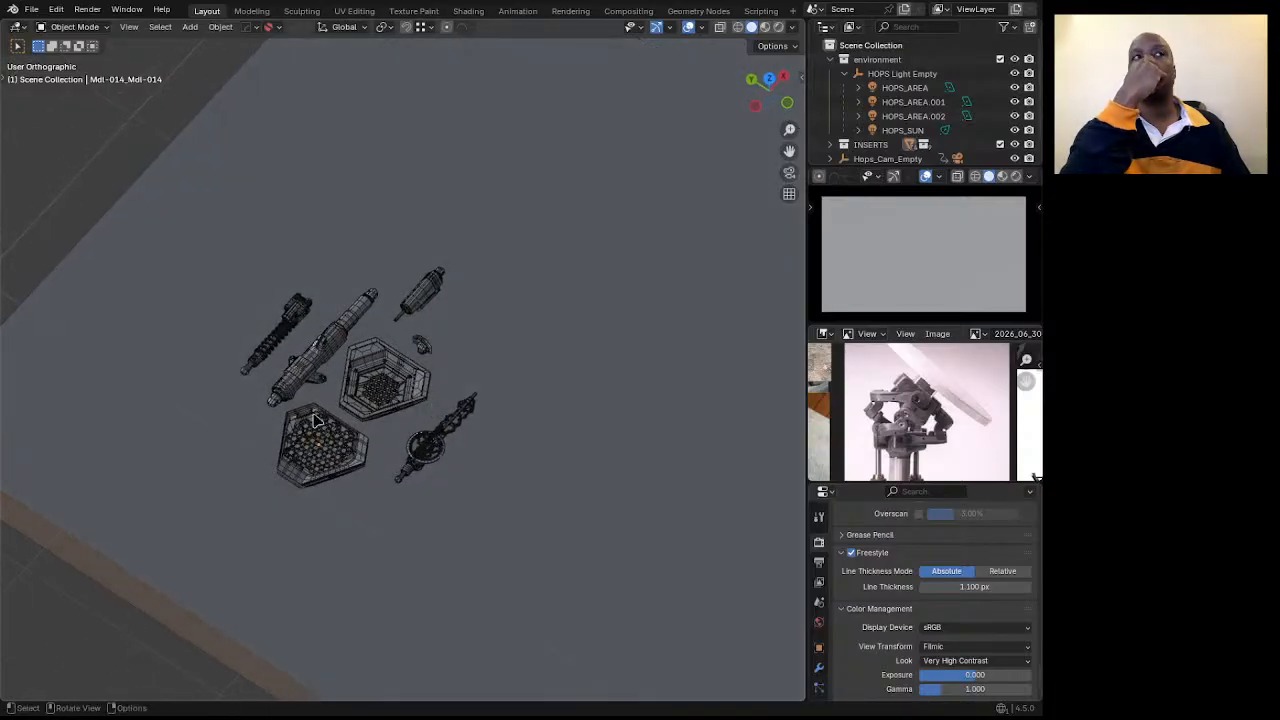
scroll(325, 410, up, 4)
middle_drag(330, 396, 372, 398)
scroll(372, 398, down, 2)
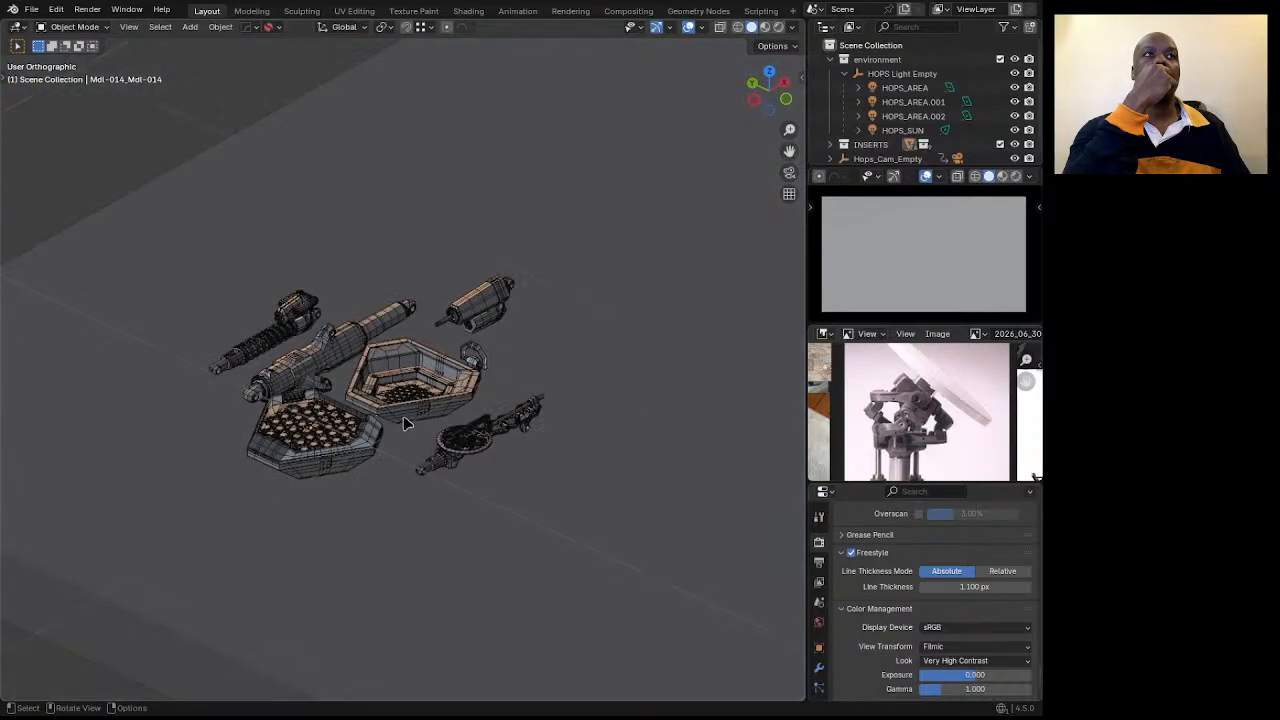
click(330, 463)
middle_drag(330, 463, 349, 413)
scroll(330, 306, down, 2)
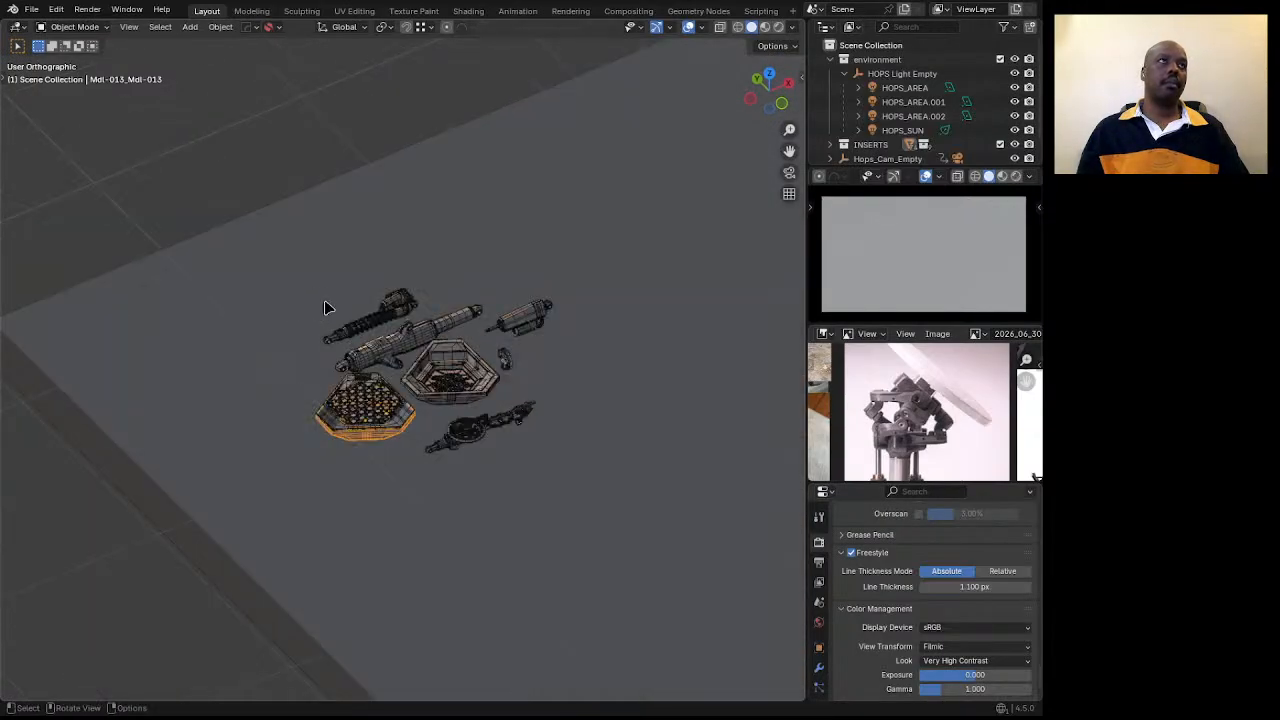
scroll(350, 345, up, 4)
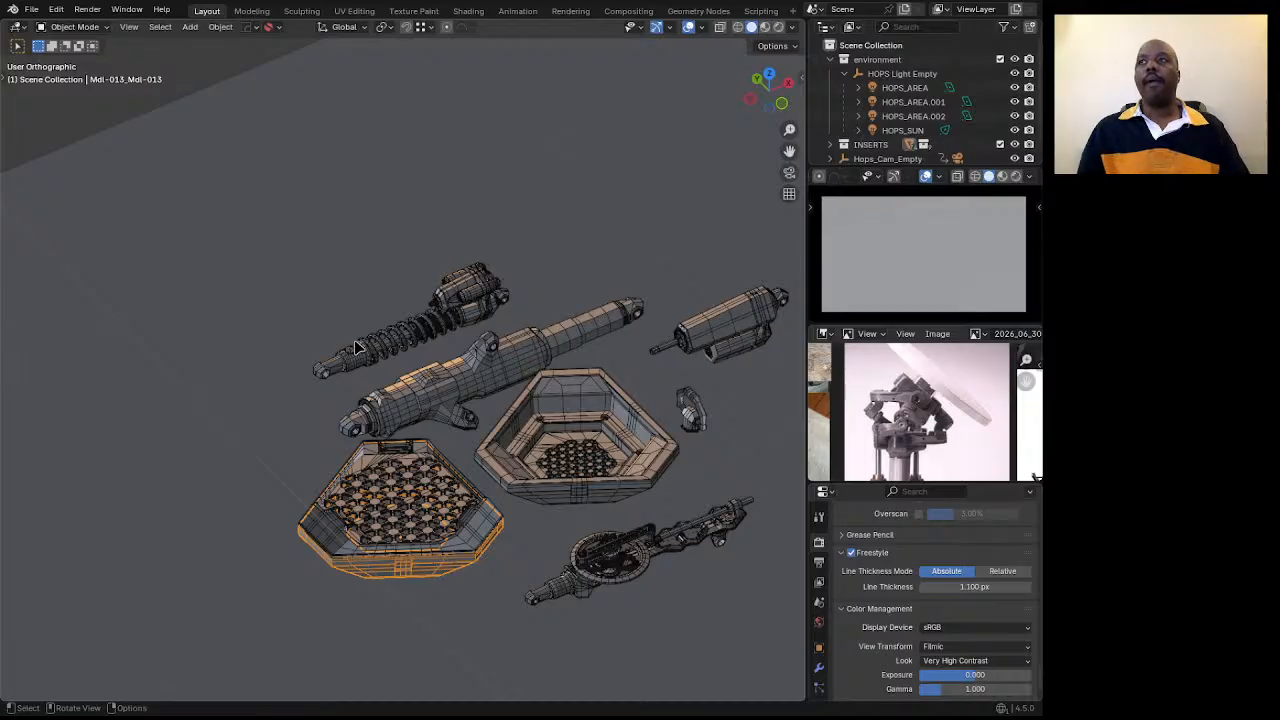
Look over the whole reference board, focusing on the ball-joint and red suspension-linkage photos.
scroll(892, 425, down, 5)
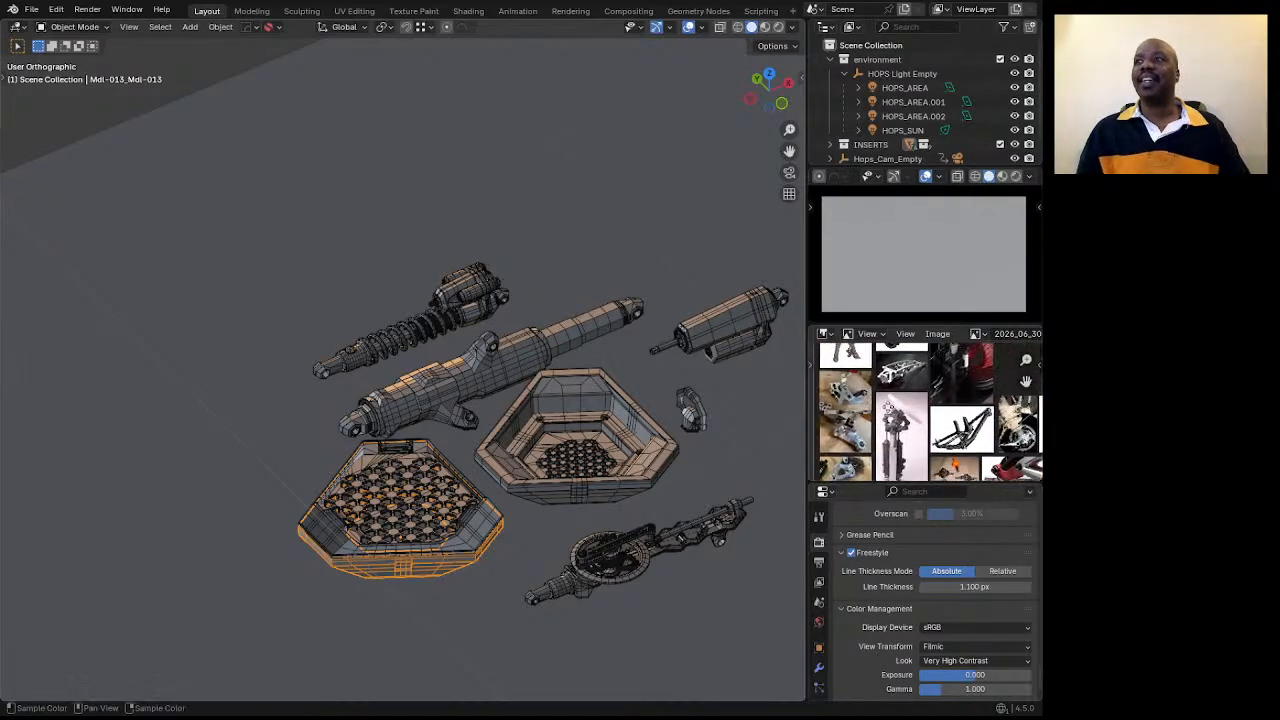
middle_drag(888, 408, 876, 436)
scroll(880, 417, down, 2)
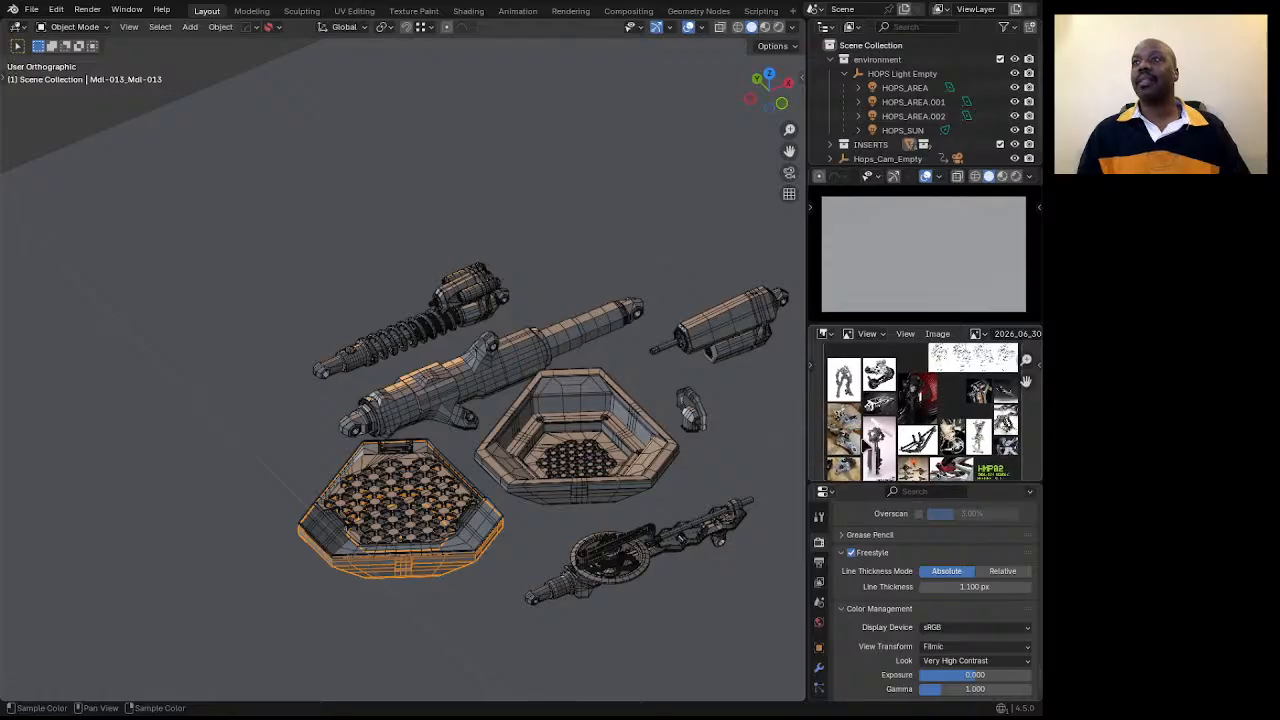
scroll(936, 474, up, 4)
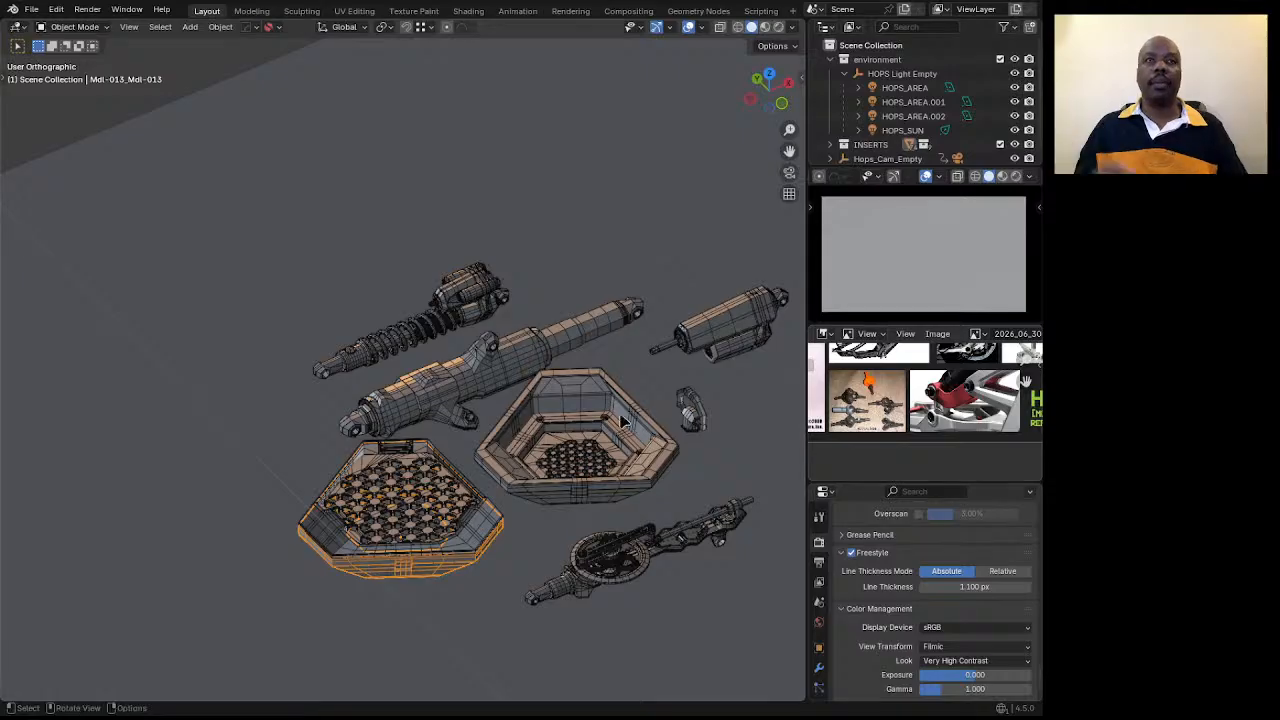
Duplicate the open hexagonal housing and place the copy beyond the other inserts, offset about 795 mm in X, -215 mm in Y and 206 mm in Z.
scroll(510, 480, down, 2)
click(531, 489)
middle_drag(531, 489, 470, 485)
scroll(466, 480, down, 3)
key(shift+d)
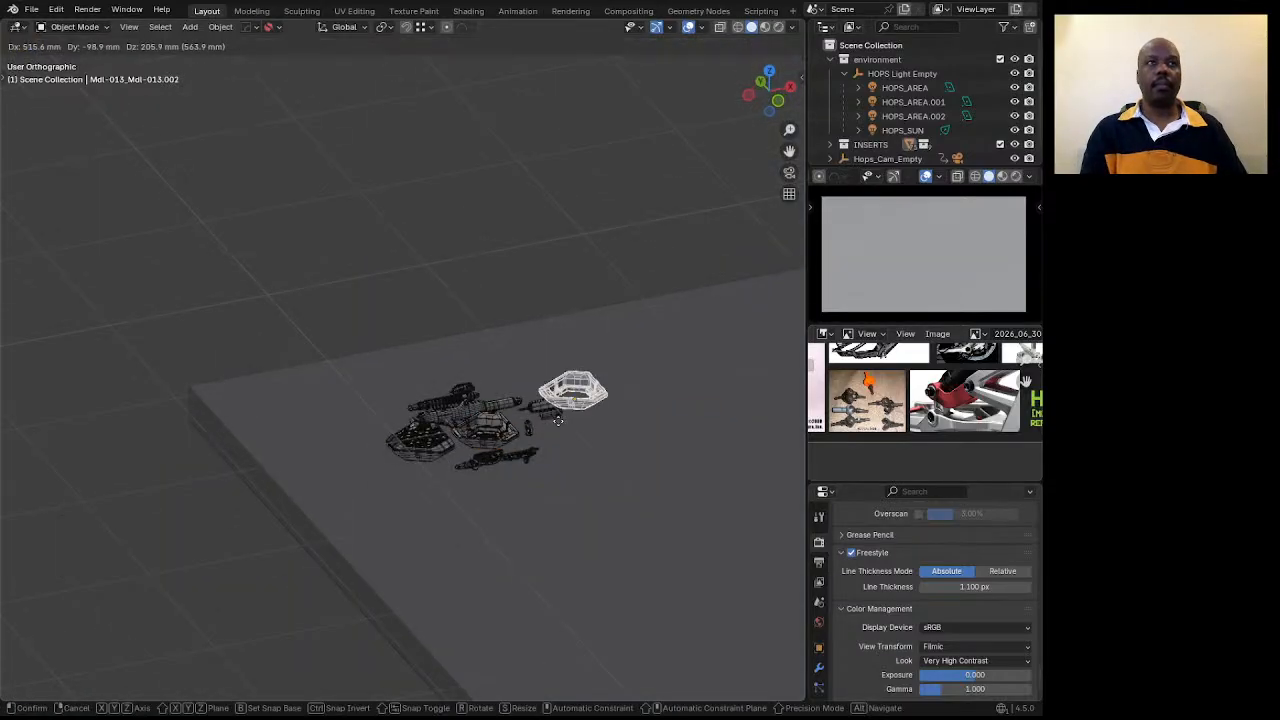
click(610, 410)
middle_drag(610, 428, 620, 420)
Snap the duplicated hexagonal housing to the 3D cursor with the keep-offset option.
right_click(612, 418)
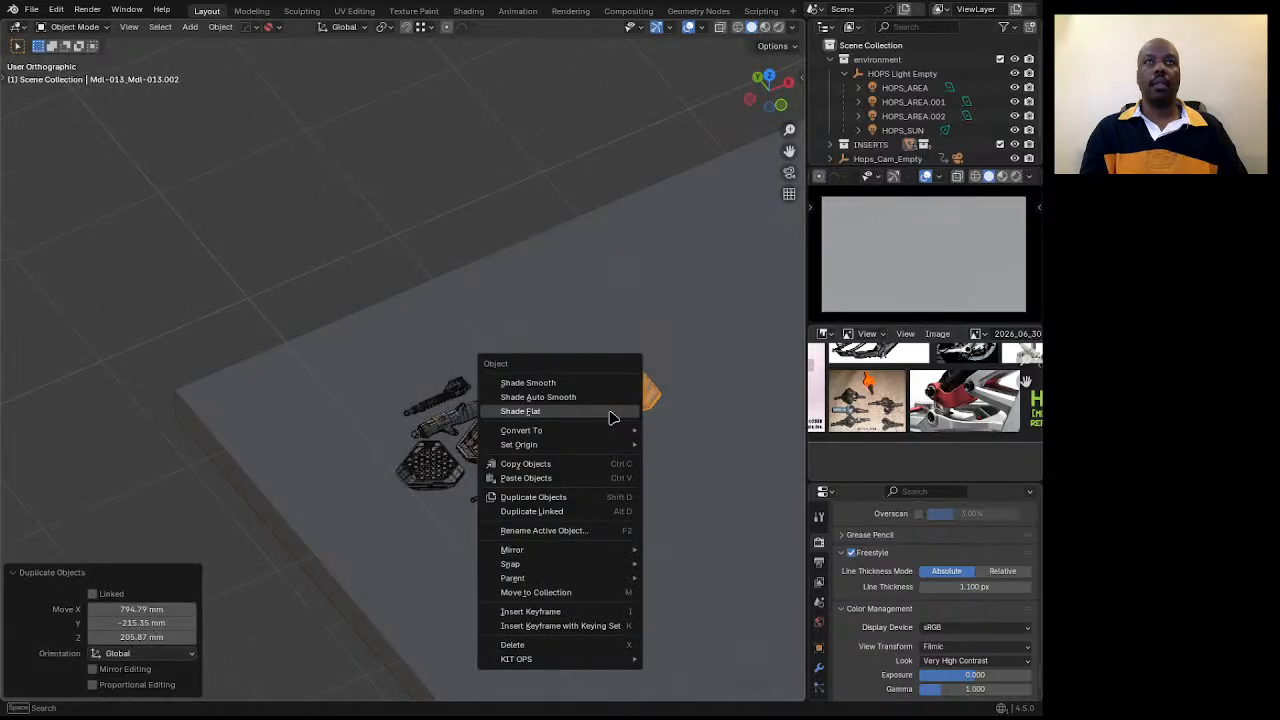
mouse_move(515, 584)
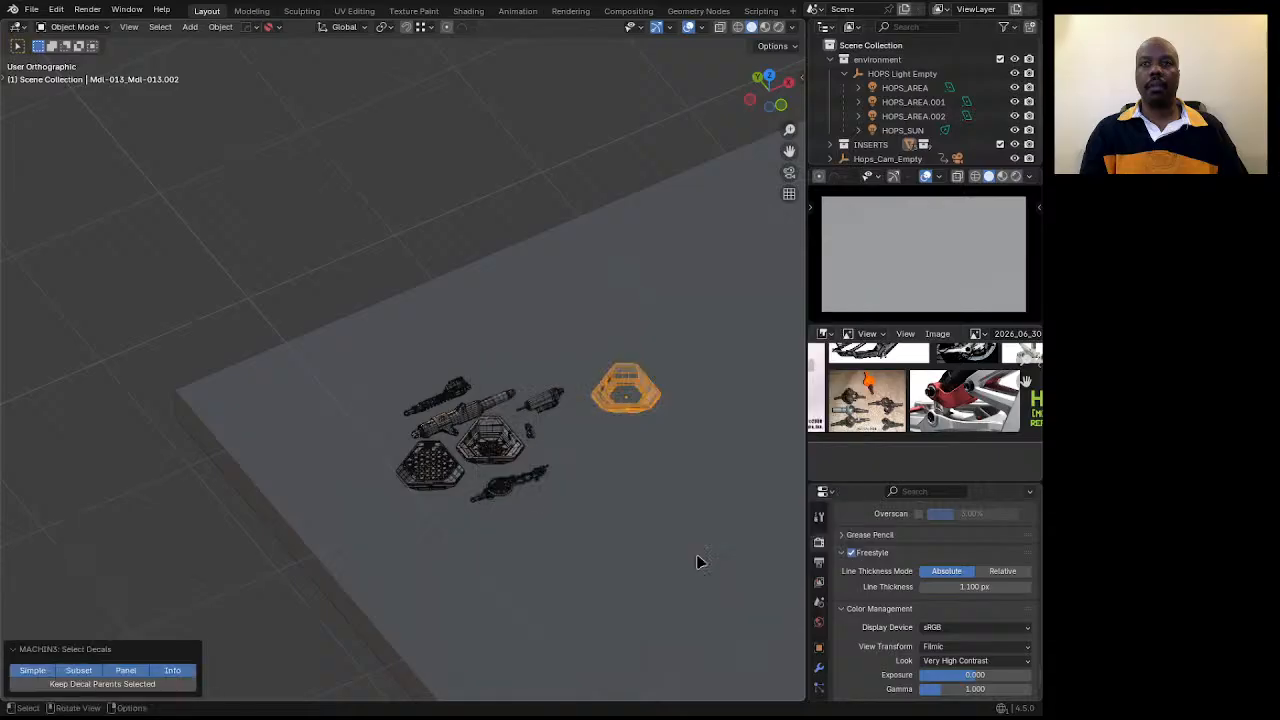
click(700, 562)
key(shift+s)
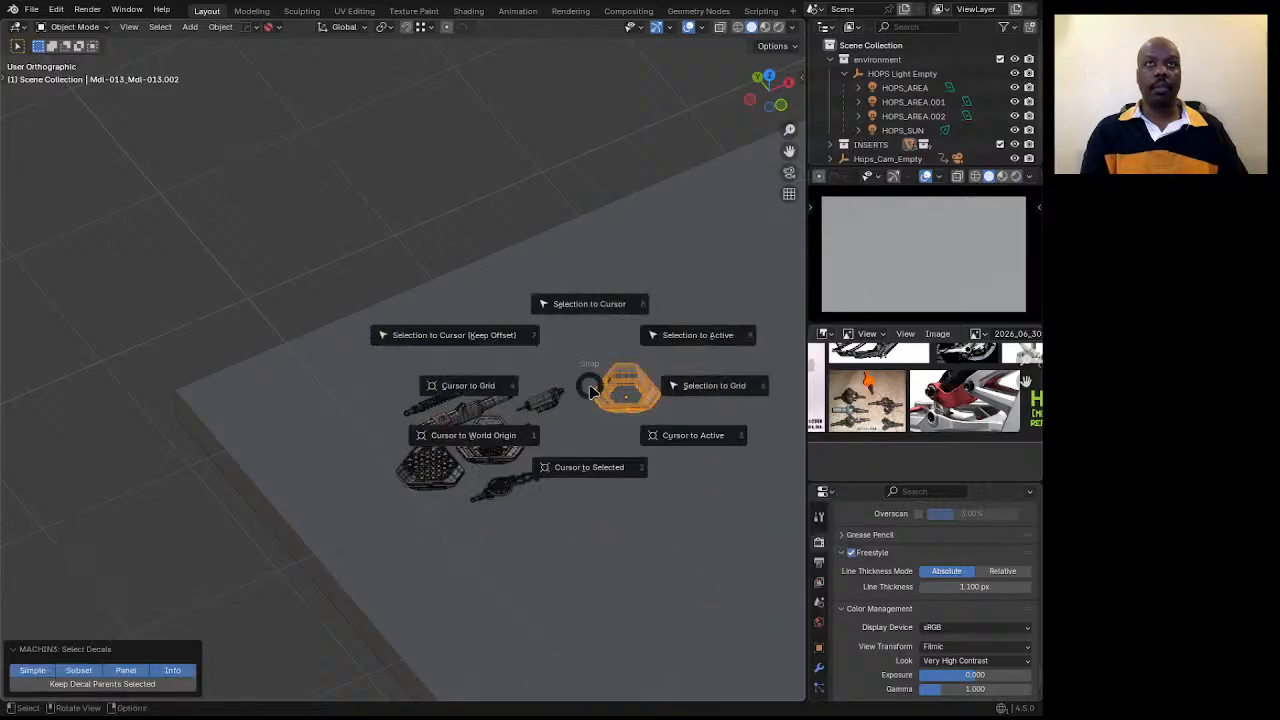
click(472, 341)
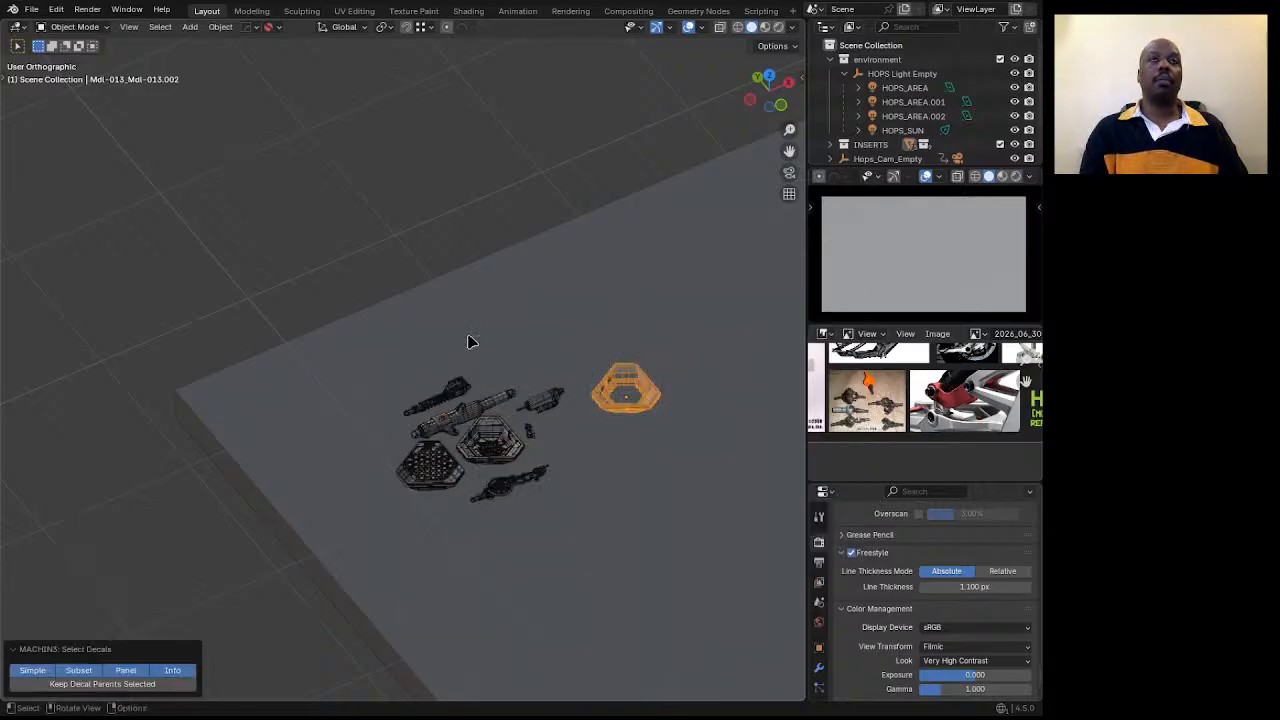
key(shift+s)
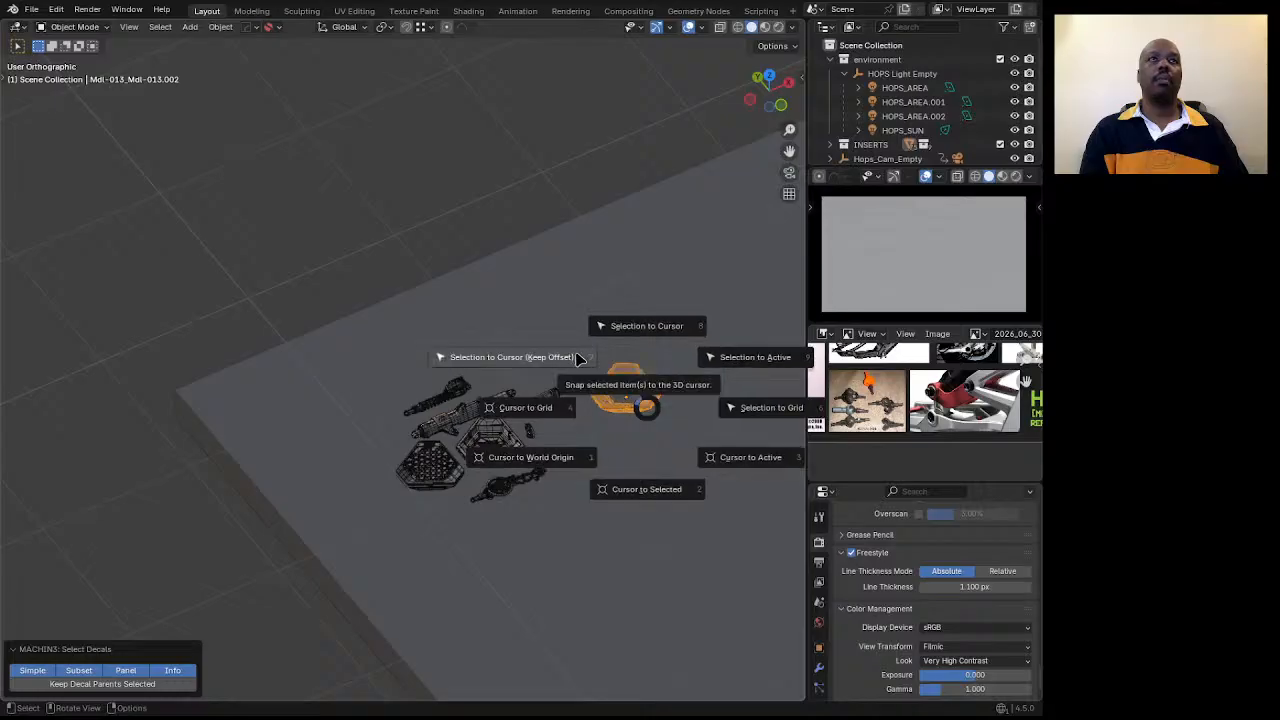
click(577, 359)
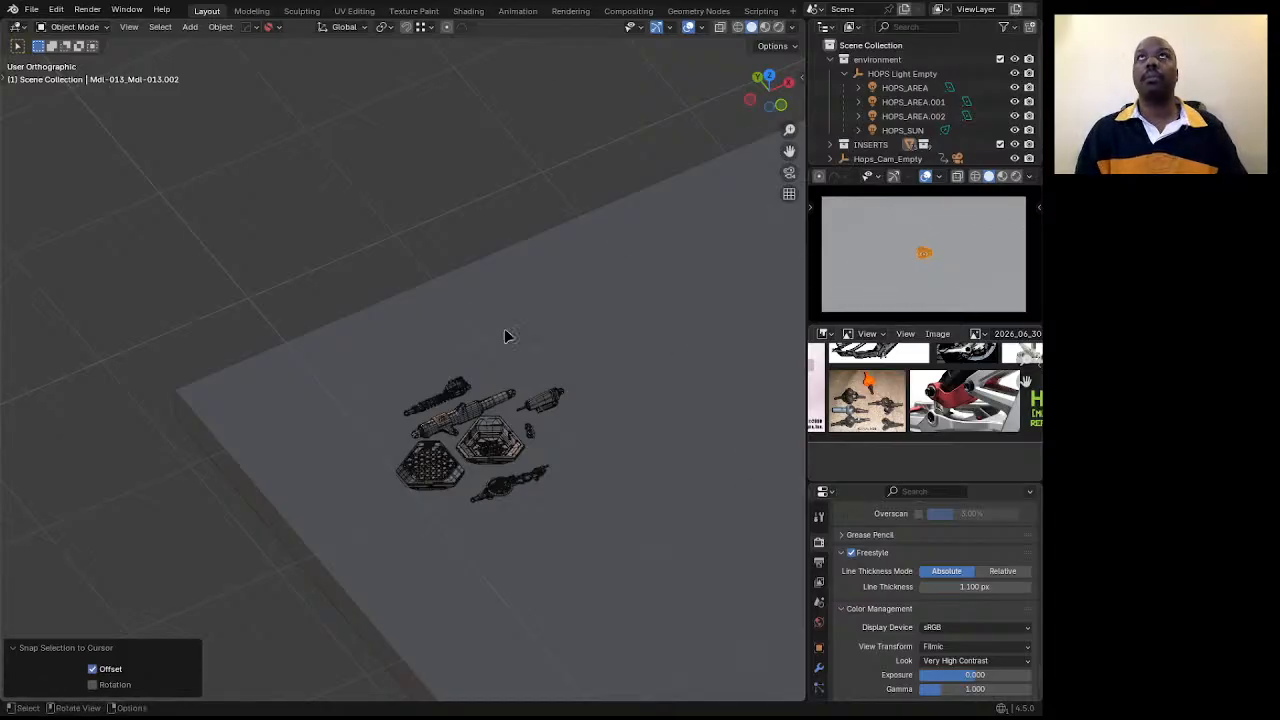
Select the scene camera and increase its focal length to 281 mm to frame the hexagonal housing more closely.
scroll(168, 338, down, 3)
middle_drag(506, 334, 417, 301)
scroll(508, 378, up, 4)
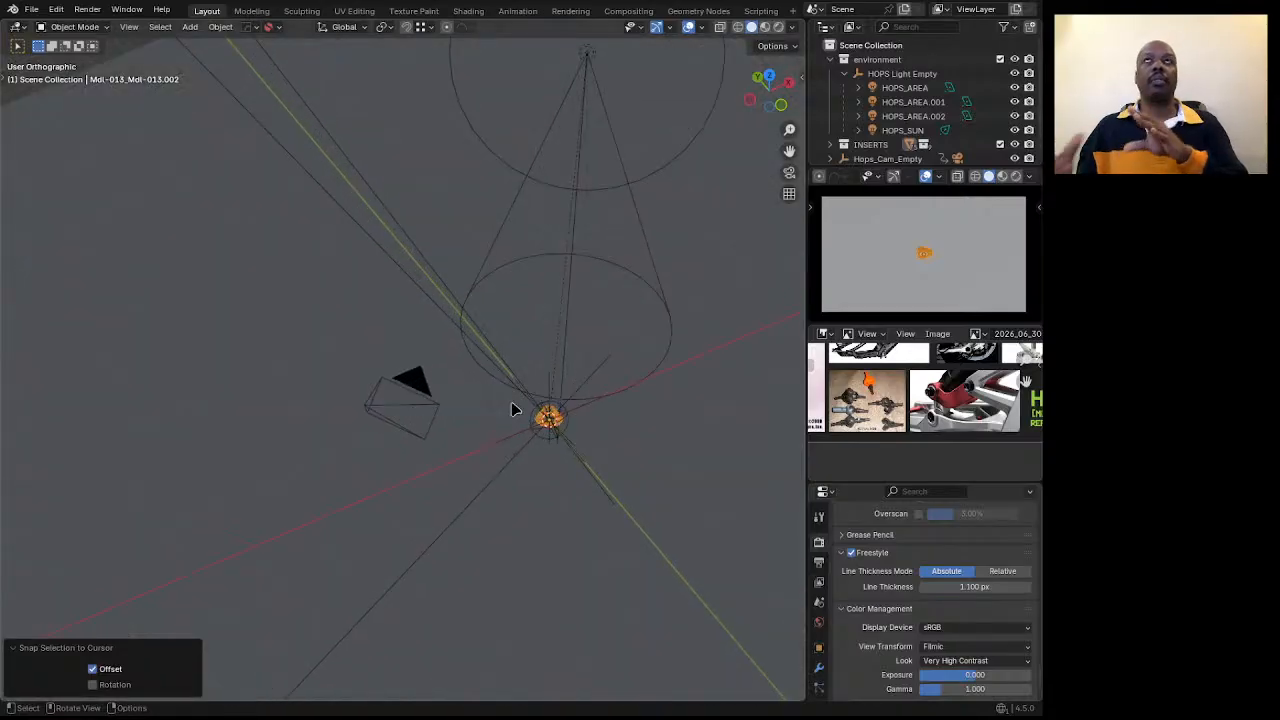
click(401, 393)
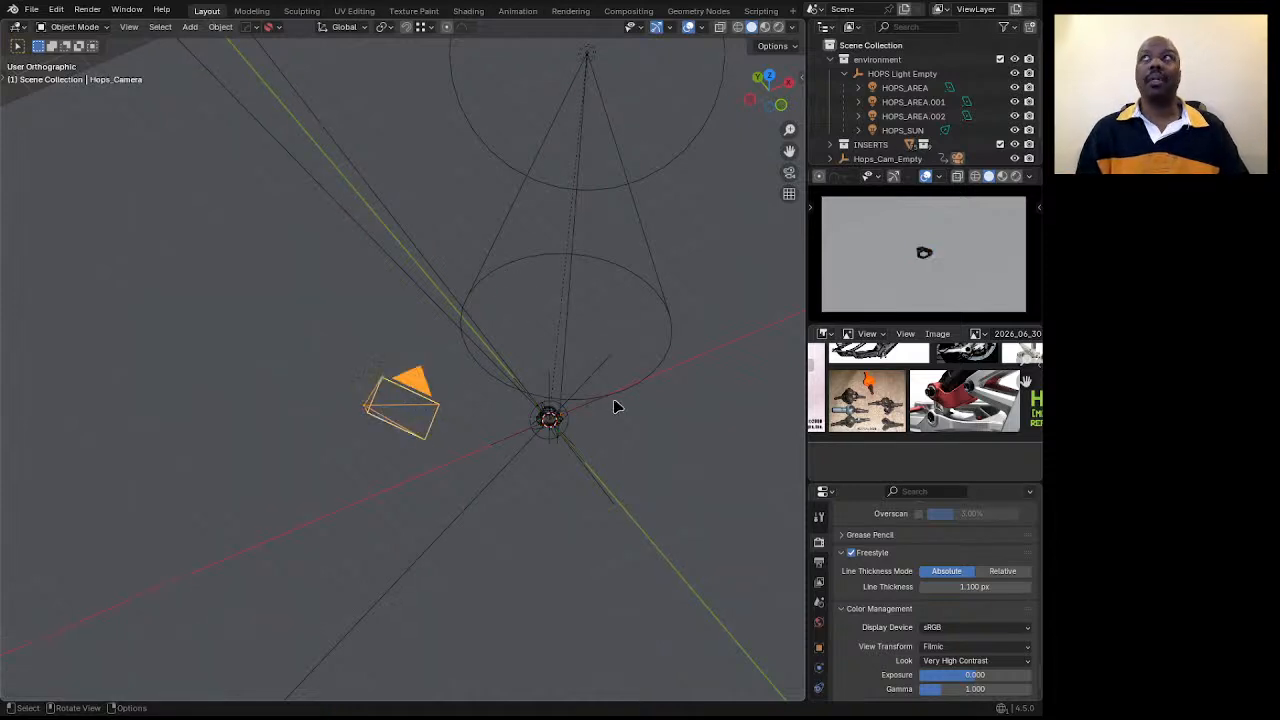
scroll(818, 680, down, 1)
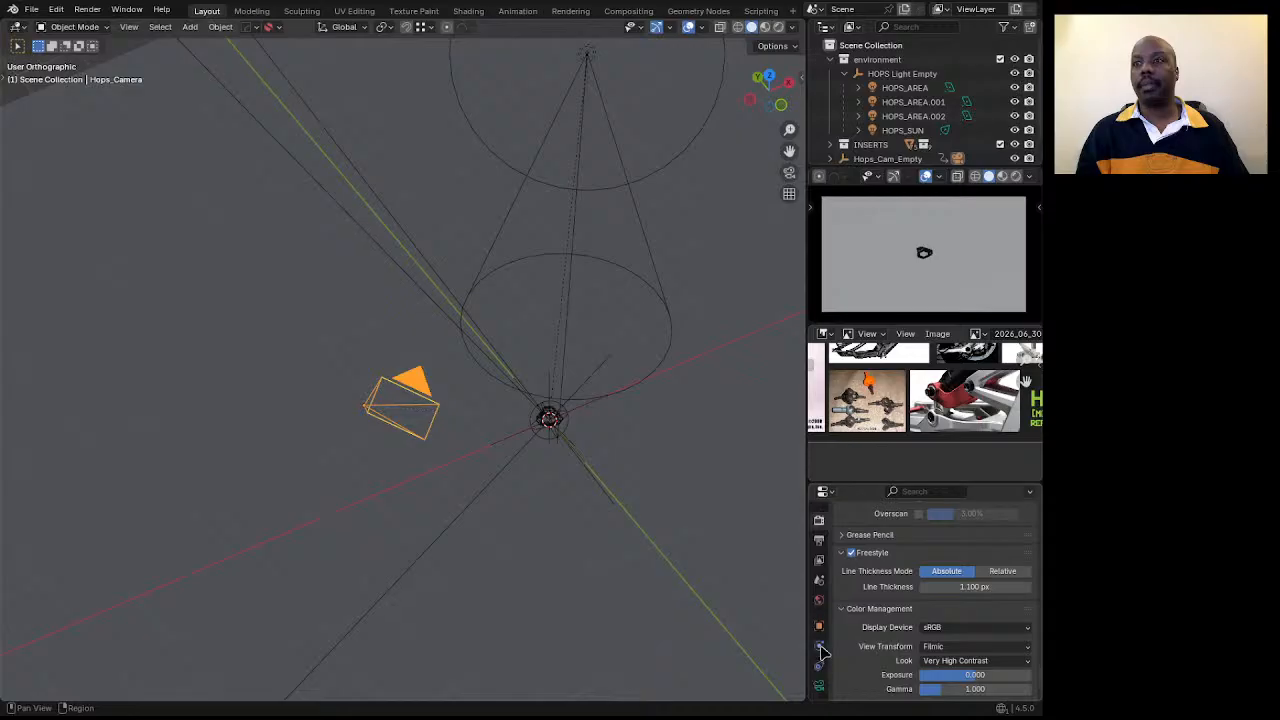
click(818, 686)
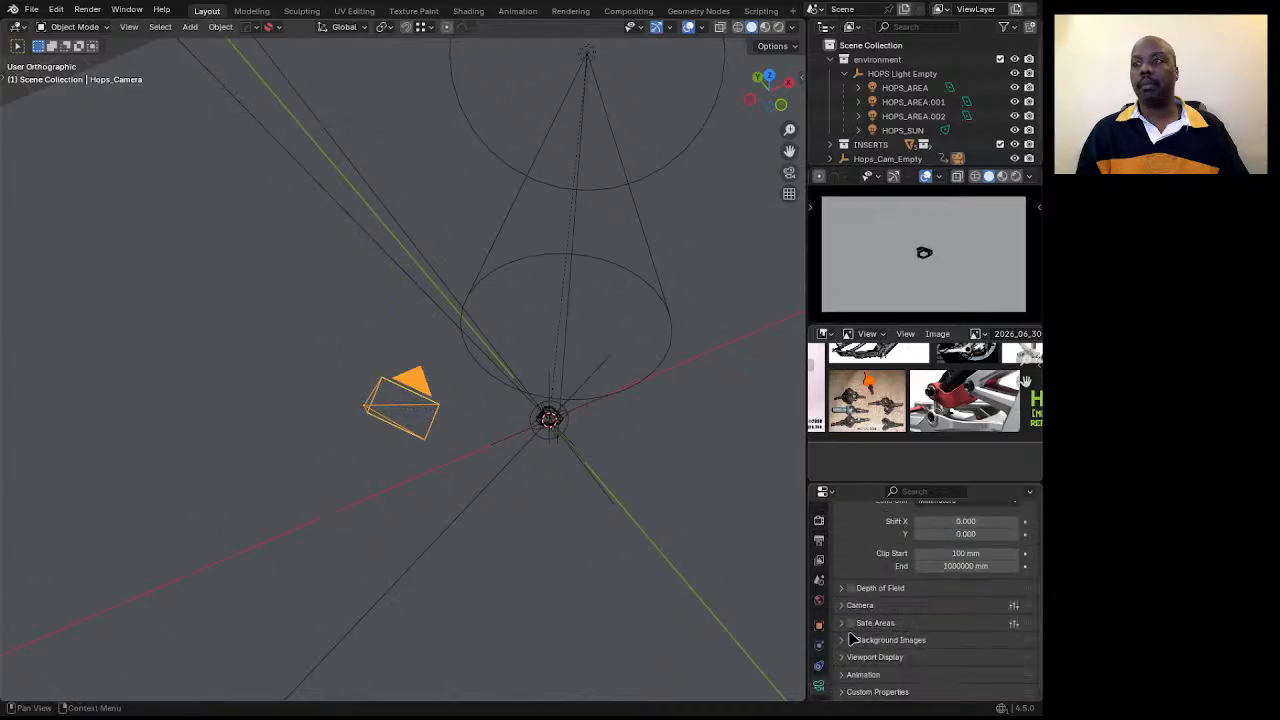
scroll(870, 557, up, 1)
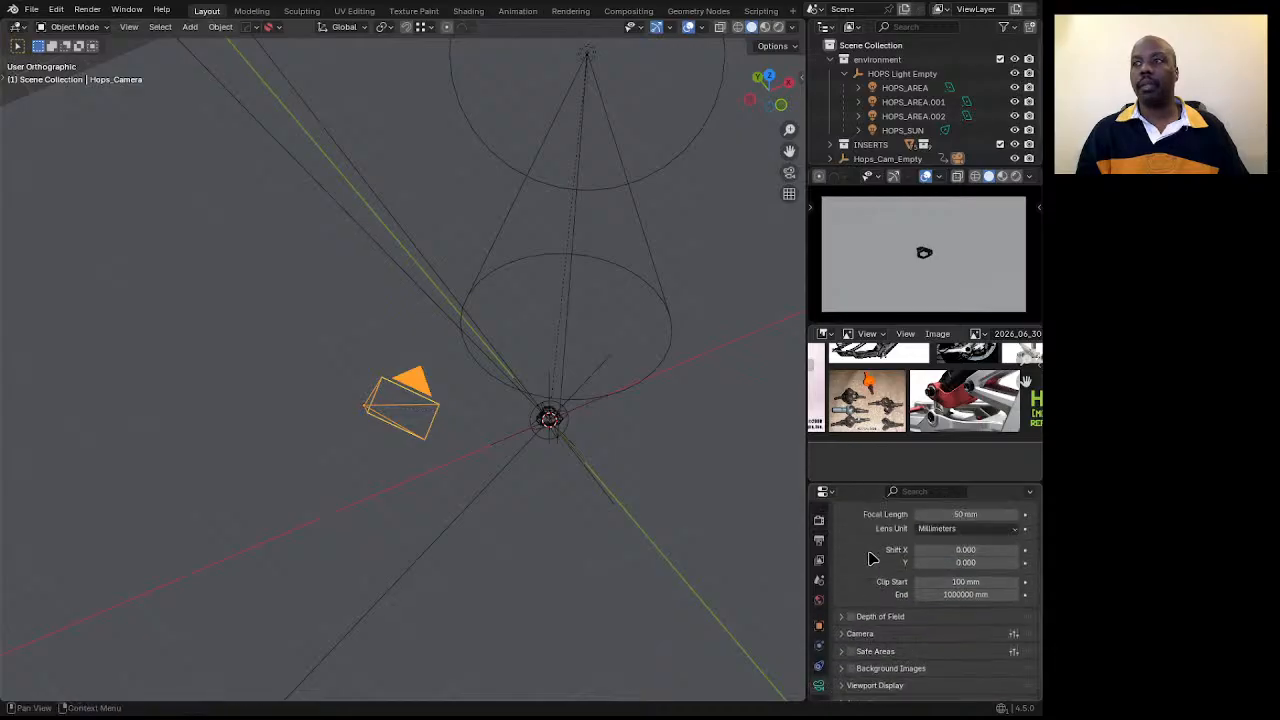
scroll(870, 557, up, 3)
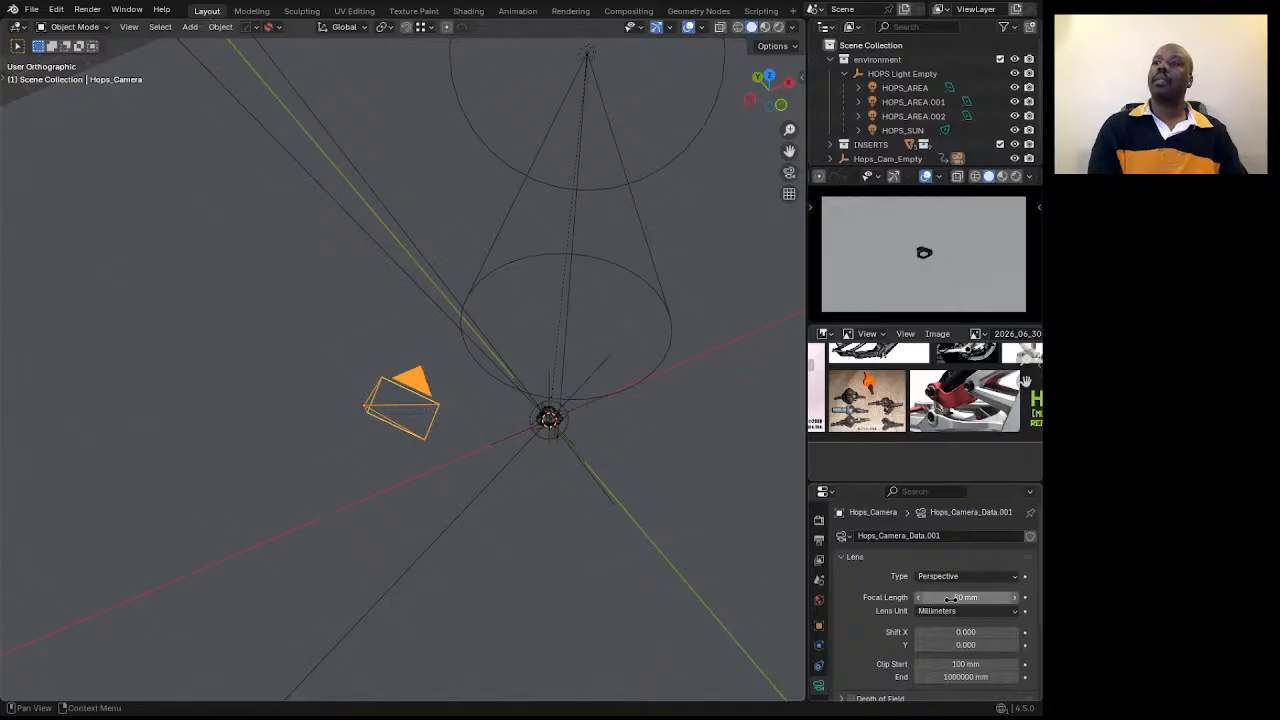
drag(950, 597, 1024, 597)
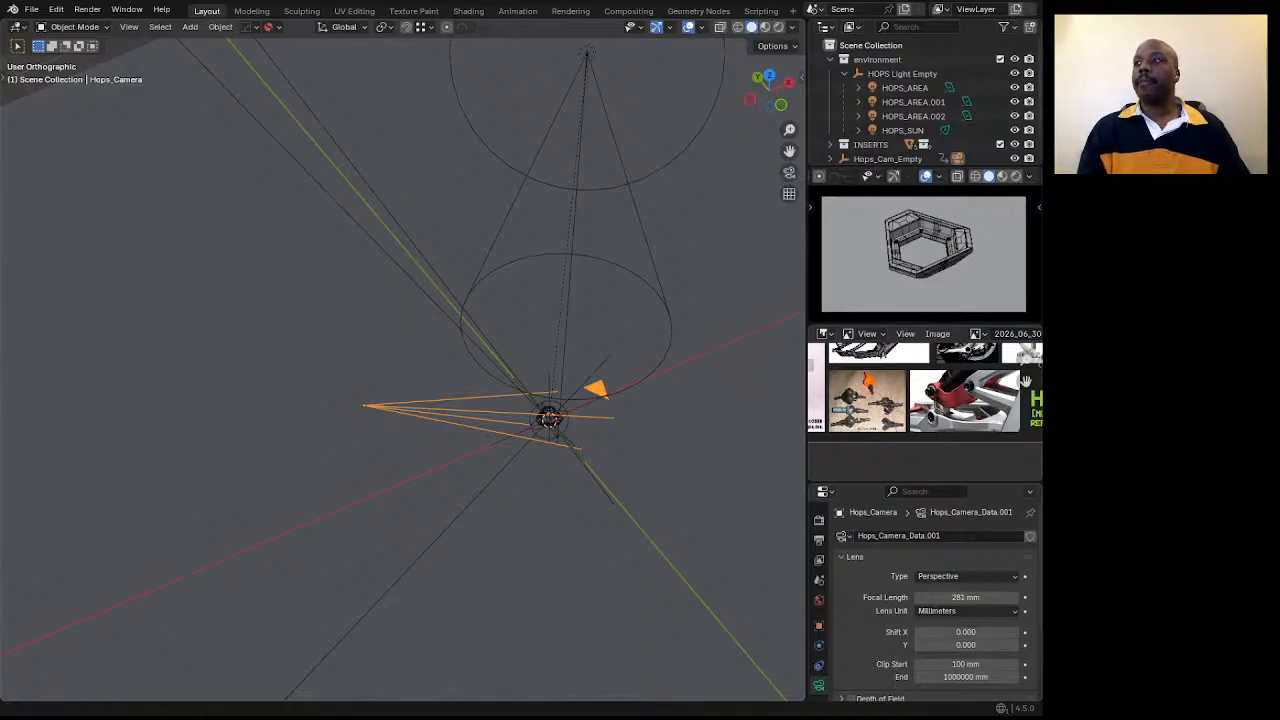
Select the large floor plane and raise it about 158 mm along the Z axis.
click(742, 651)
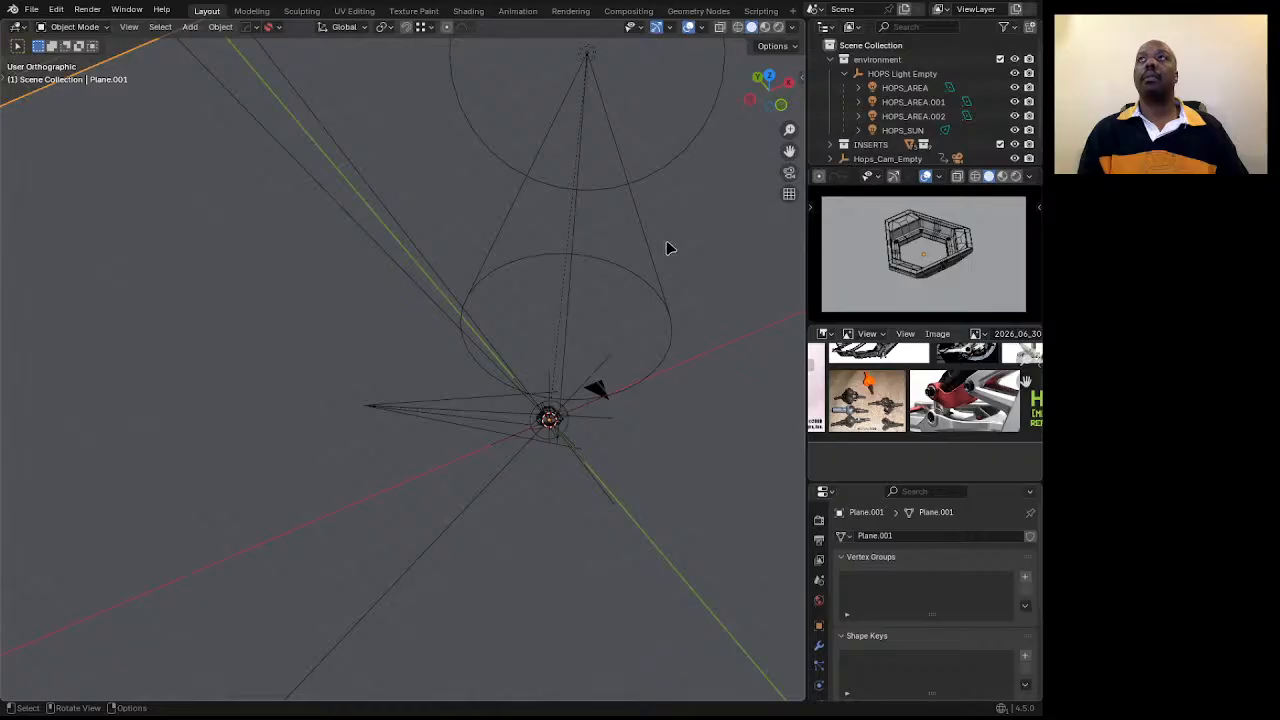
middle_drag(526, 500, 549, 423)
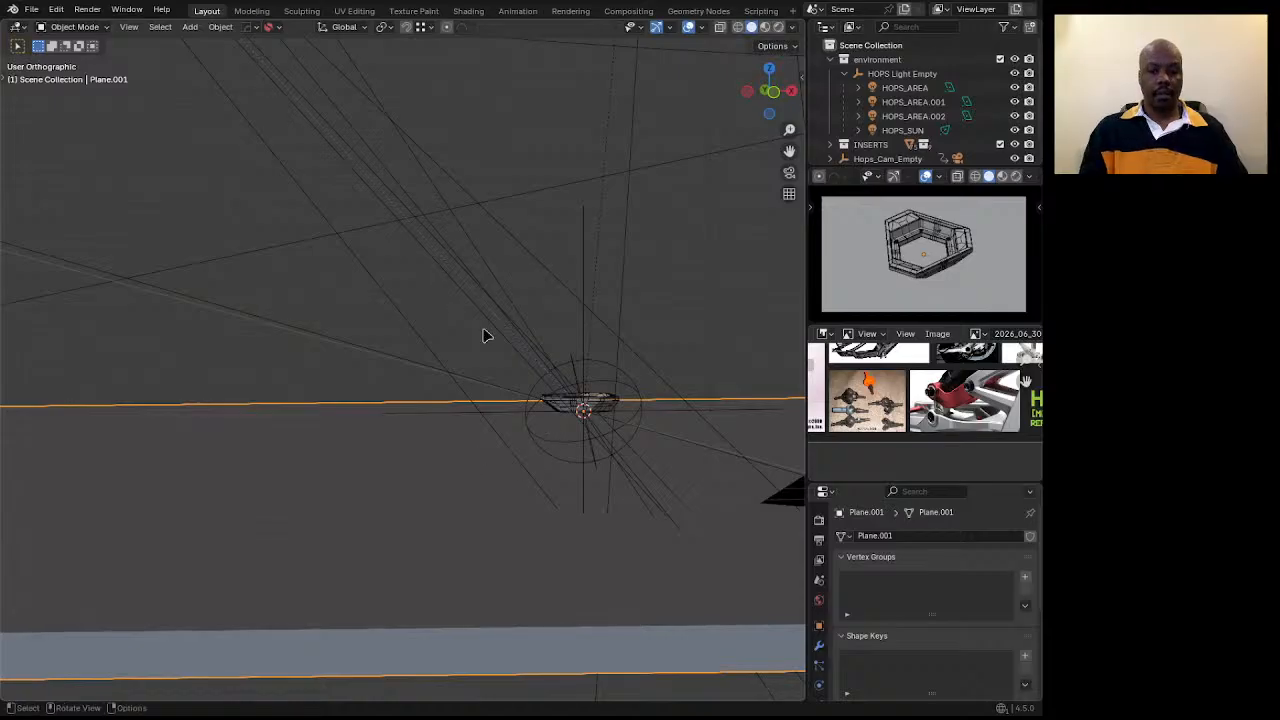
middle_drag(557, 386, 451, 357)
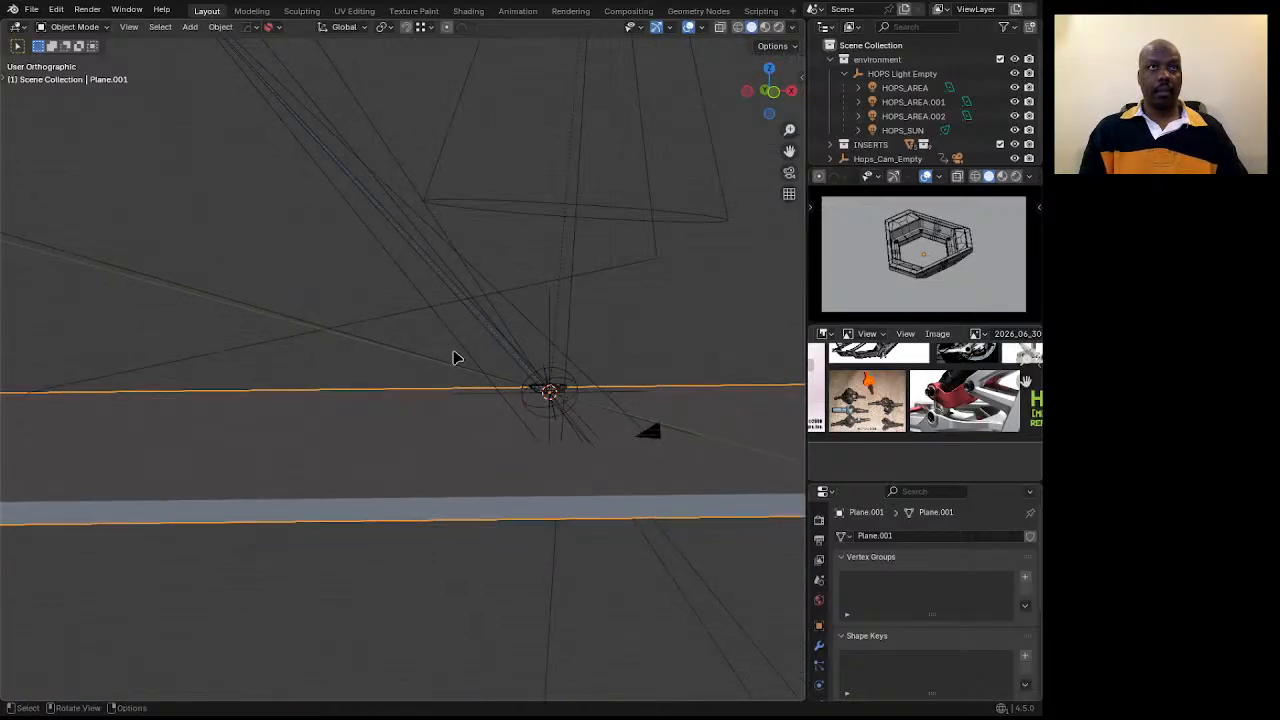
key(g)
key(z)
click(515, 362)
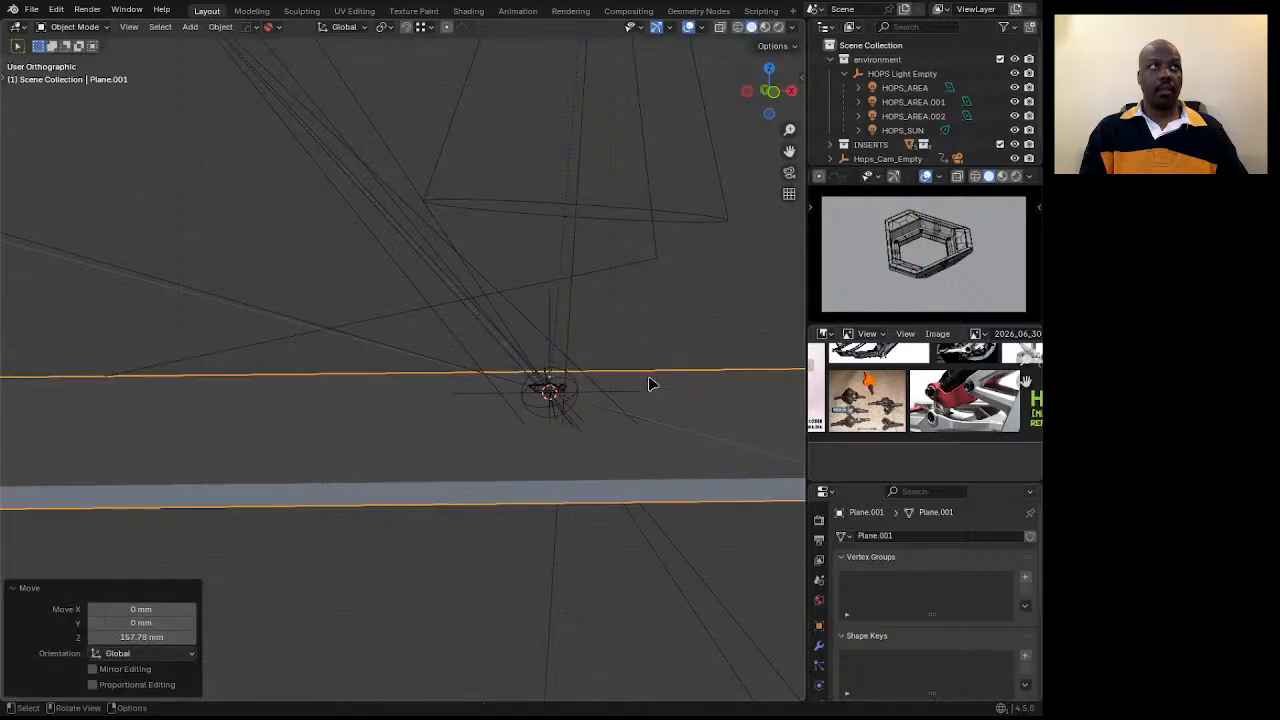
In front view, raise the floor plane about 306 mm along Z, just below the housing, and fine-tune it by about -1.7 mm.
middle_drag(653, 384, 600, 371)
scroll(531, 362, up, 6)
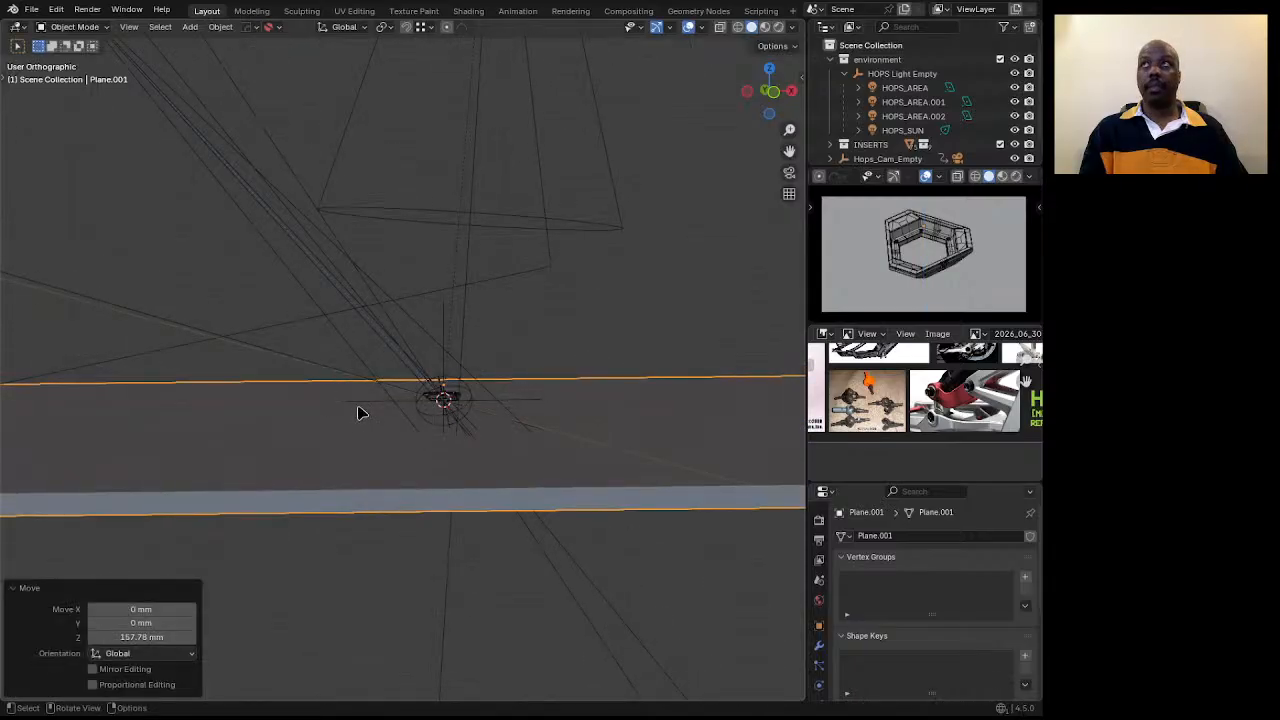
scroll(400, 408, up, 6)
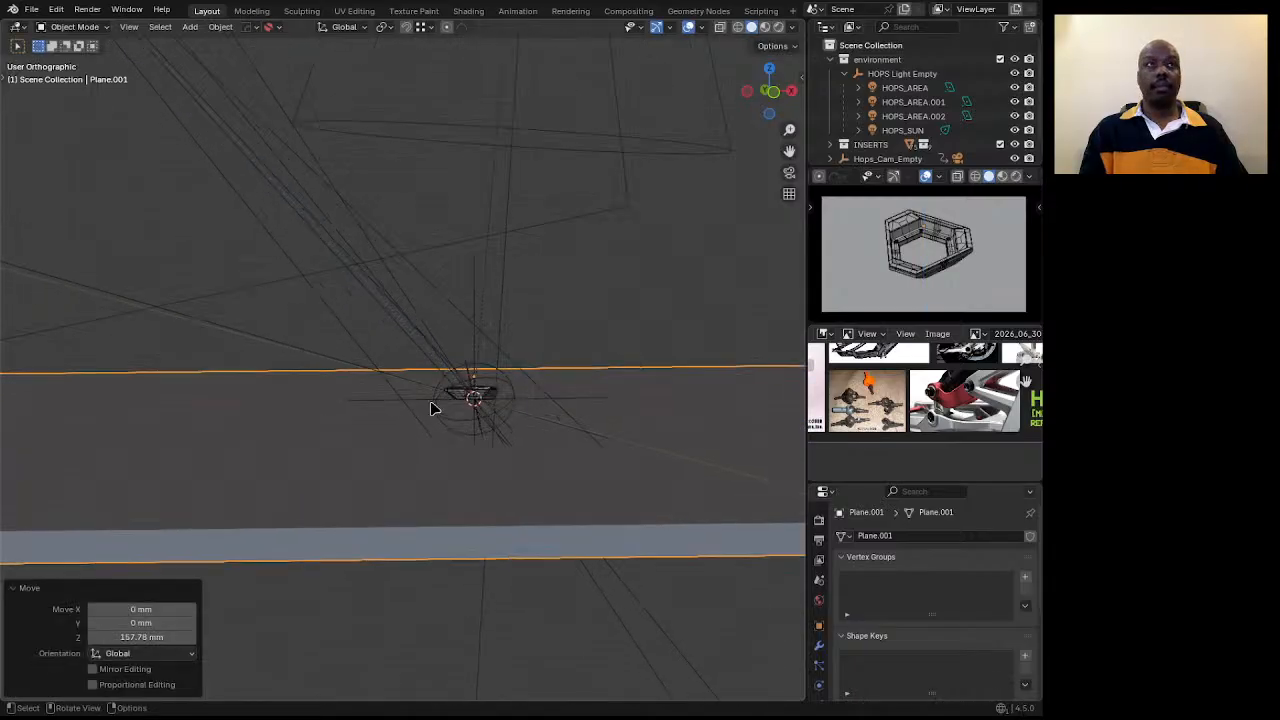
click(770, 92)
key(g)
key(z)
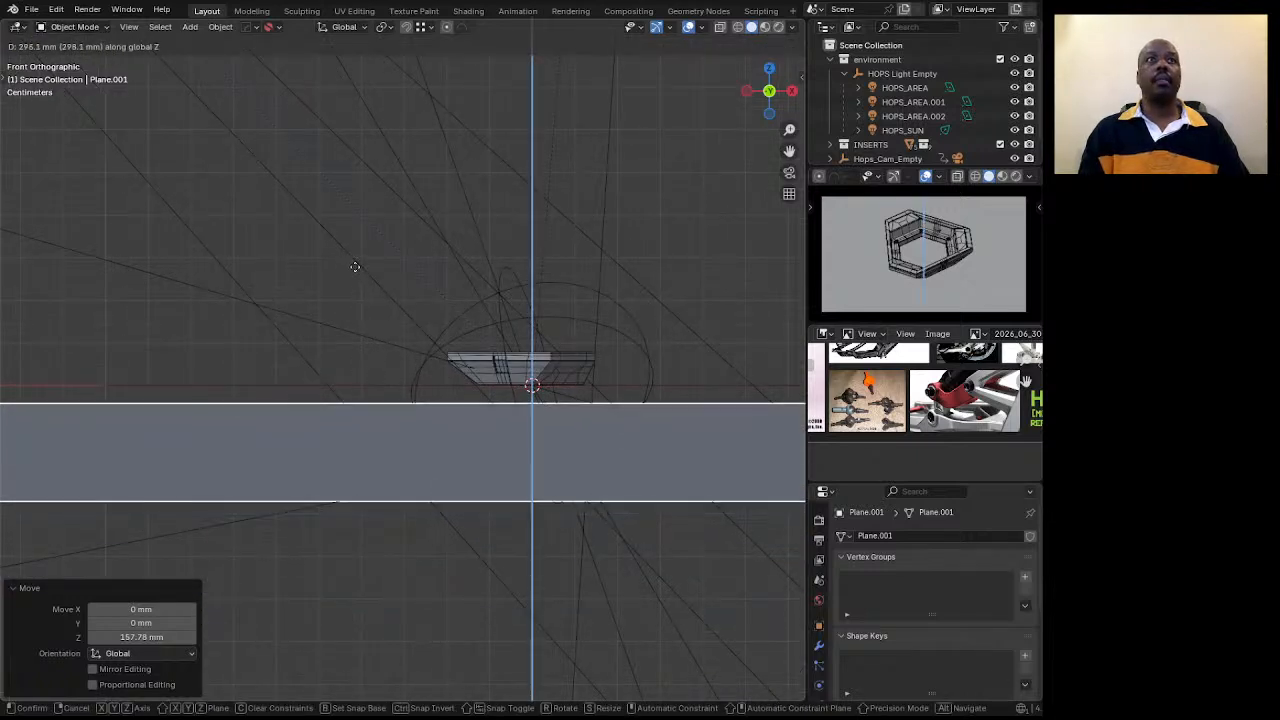
click(356, 266)
key(g)
key(z)
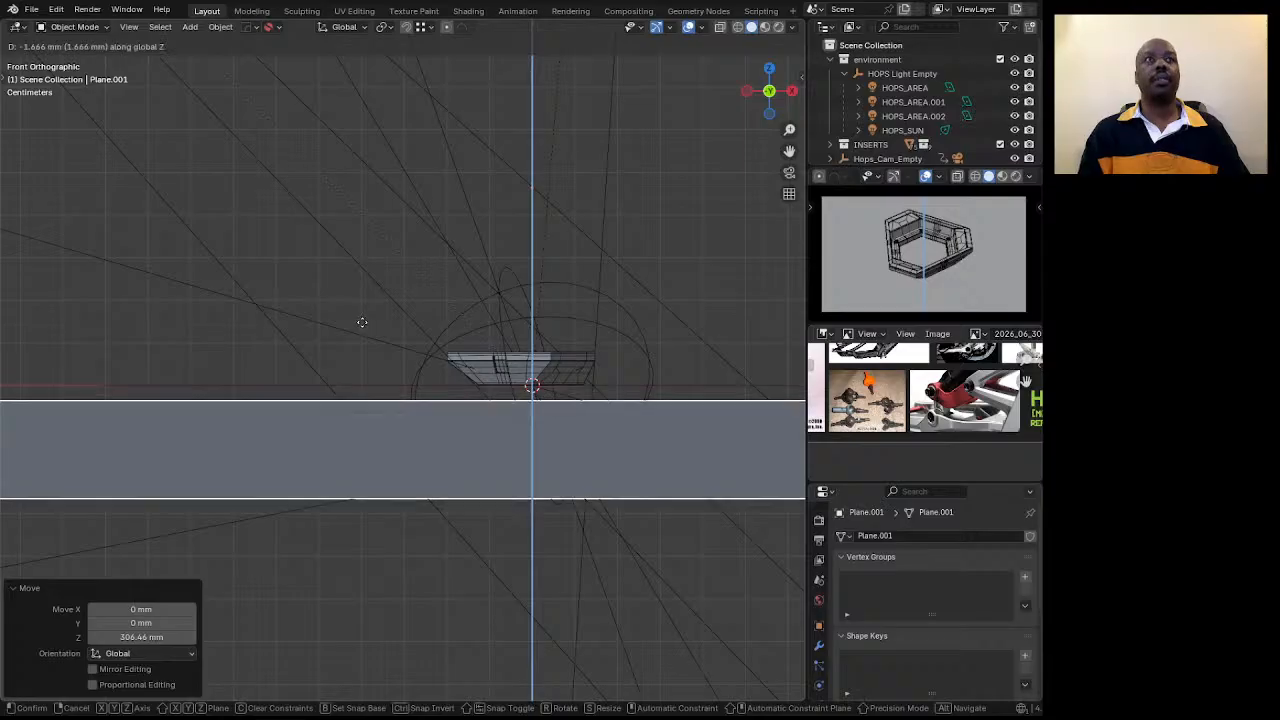
click(363, 329)
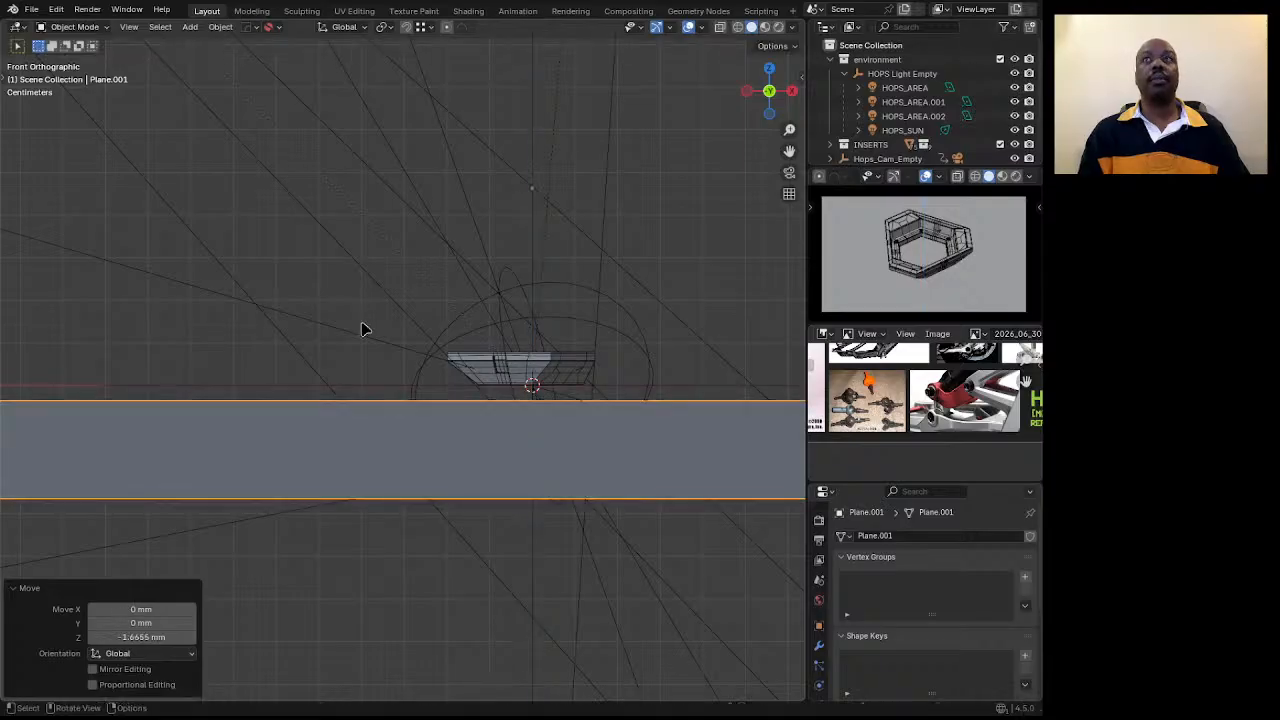
Set the floor plane's origin to the 3D cursor.
right_click(365, 432)
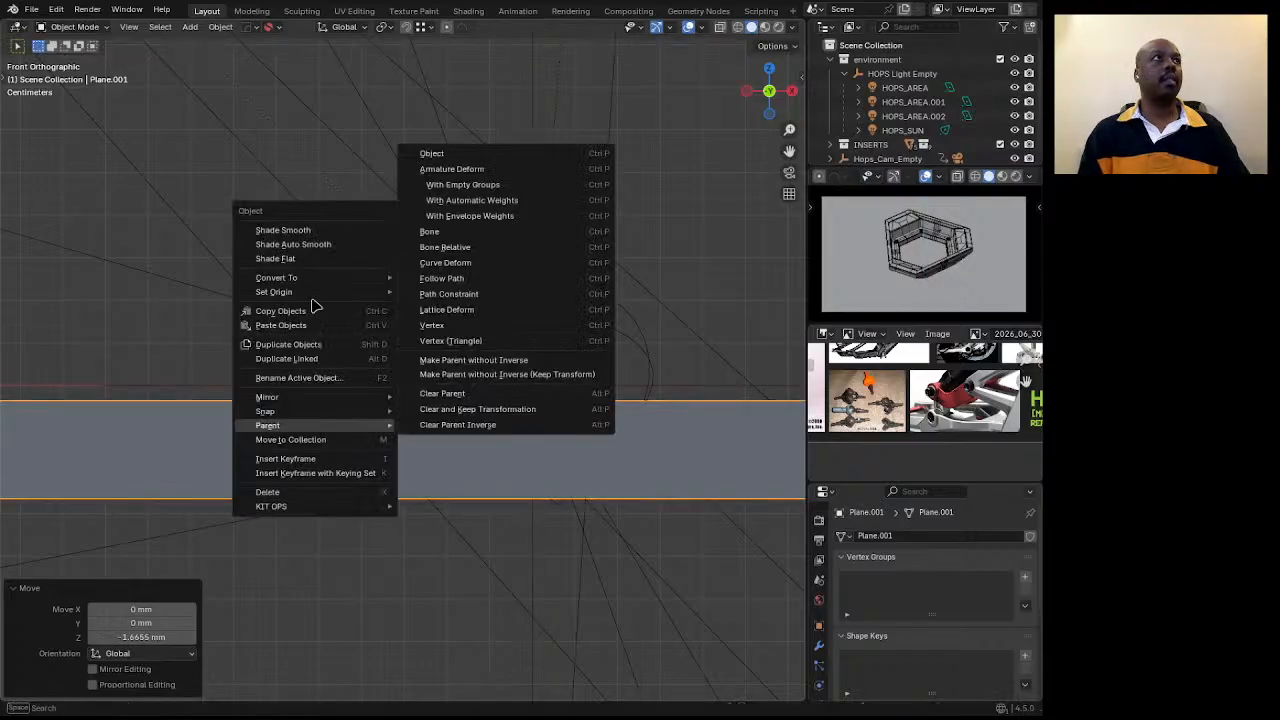
key(Escape)
right_click(340, 446)
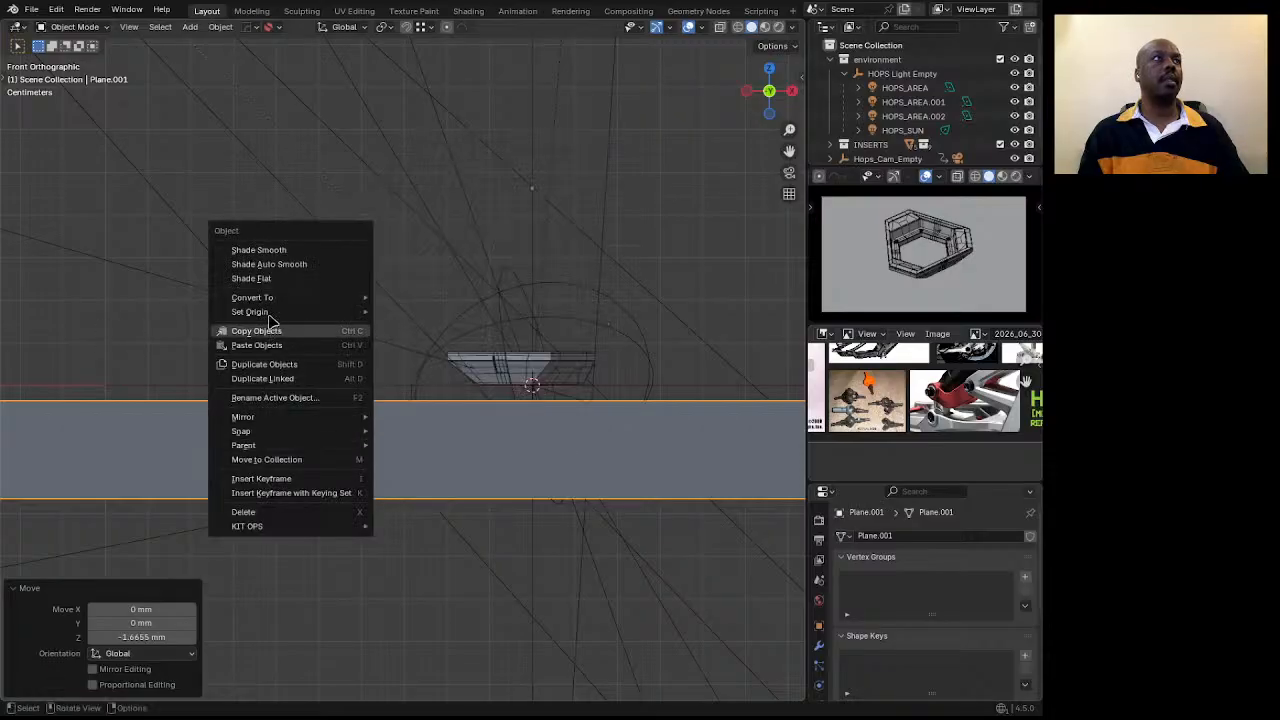
mouse_move(262, 313)
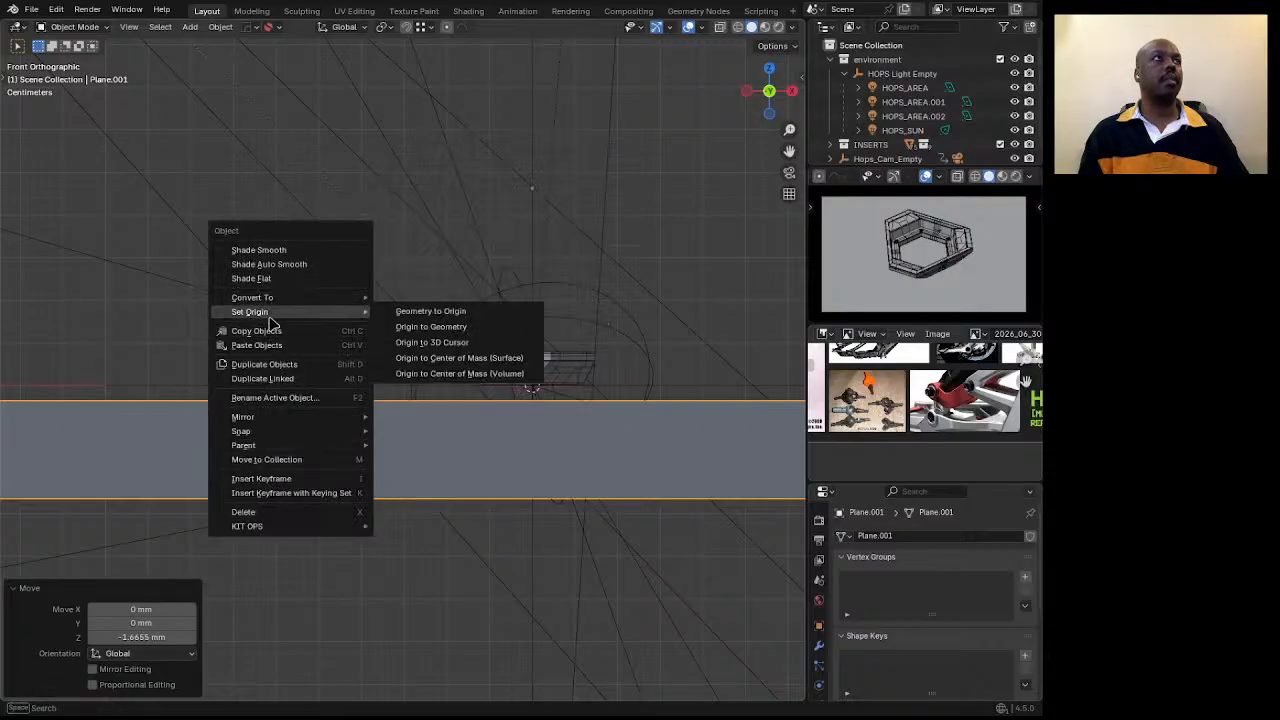
click(436, 345)
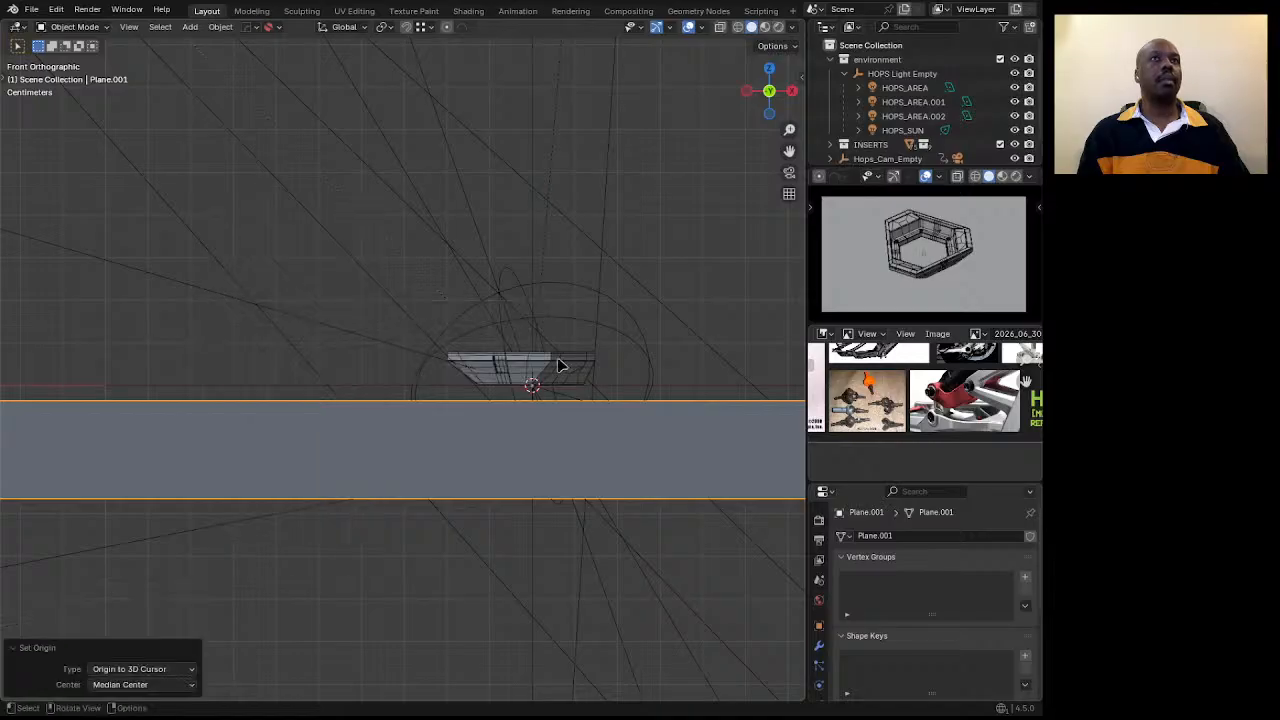
Set the Grid Scale of the floor's Grid Floor.001 material to 100 and show the camera preview in Material Preview shading.
middle_drag(541, 353, 586, 430)
click(819, 685)
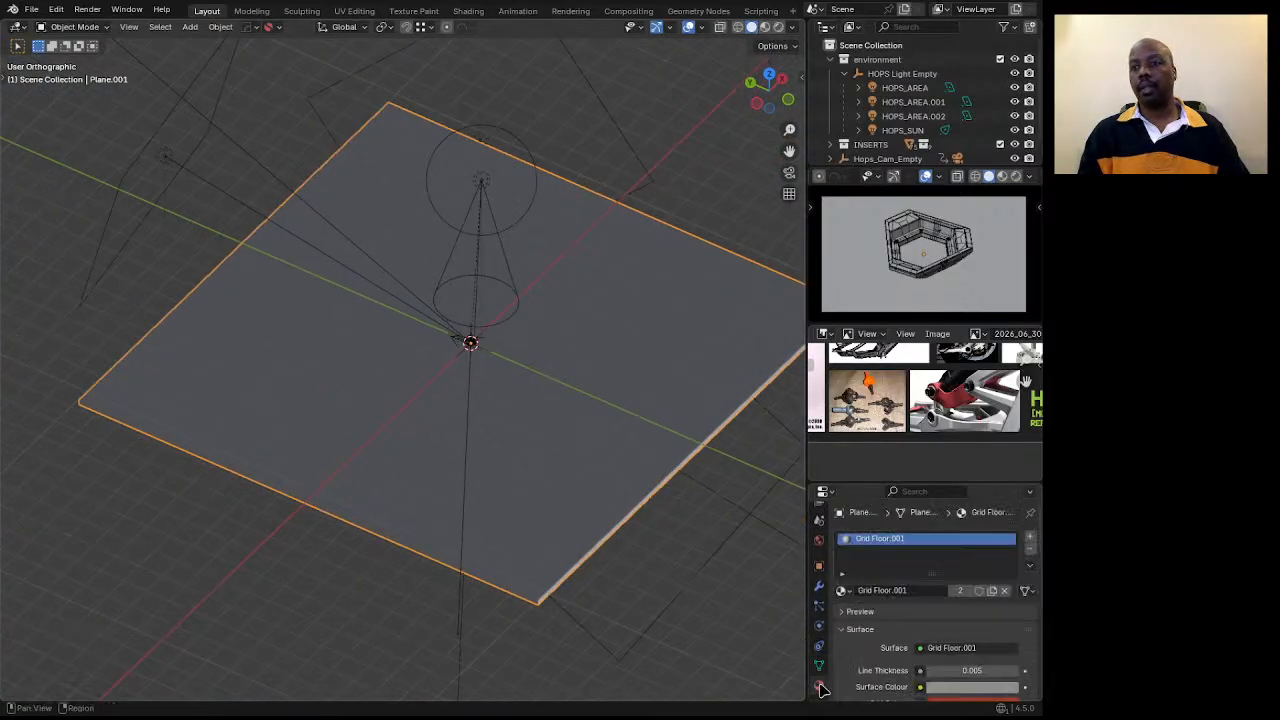
scroll(928, 645, down, 3)
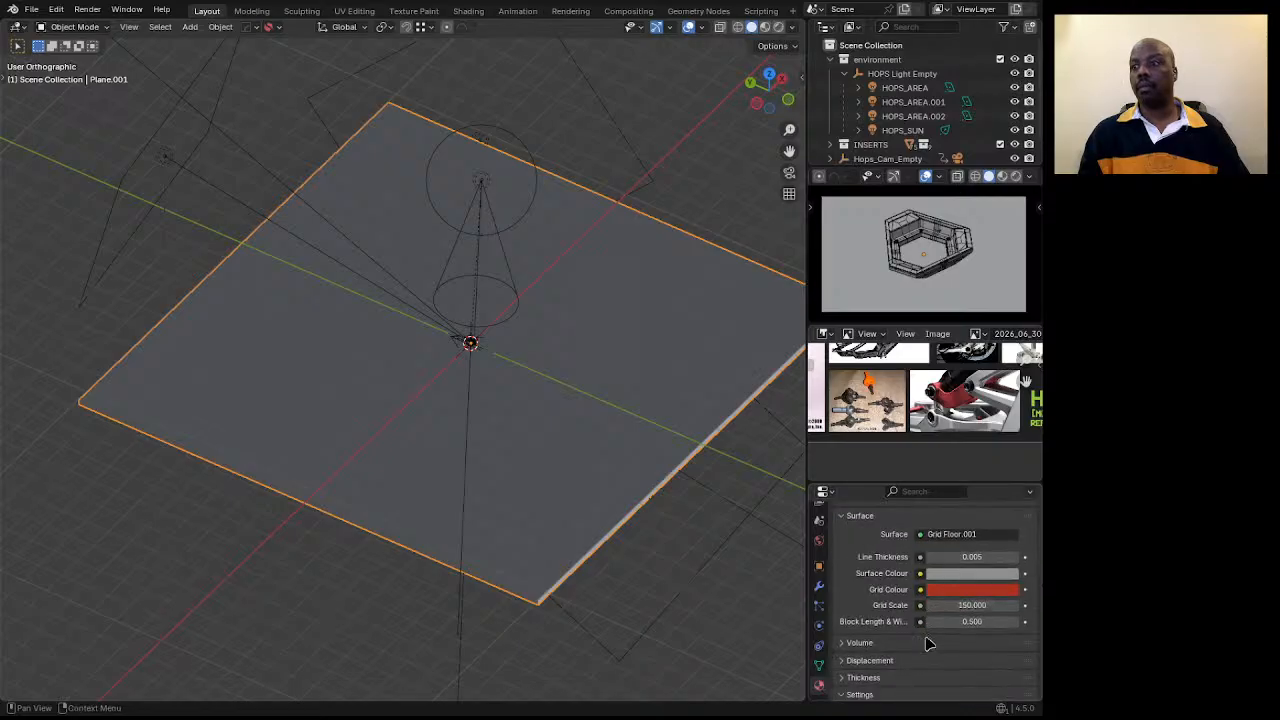
click(956, 605)
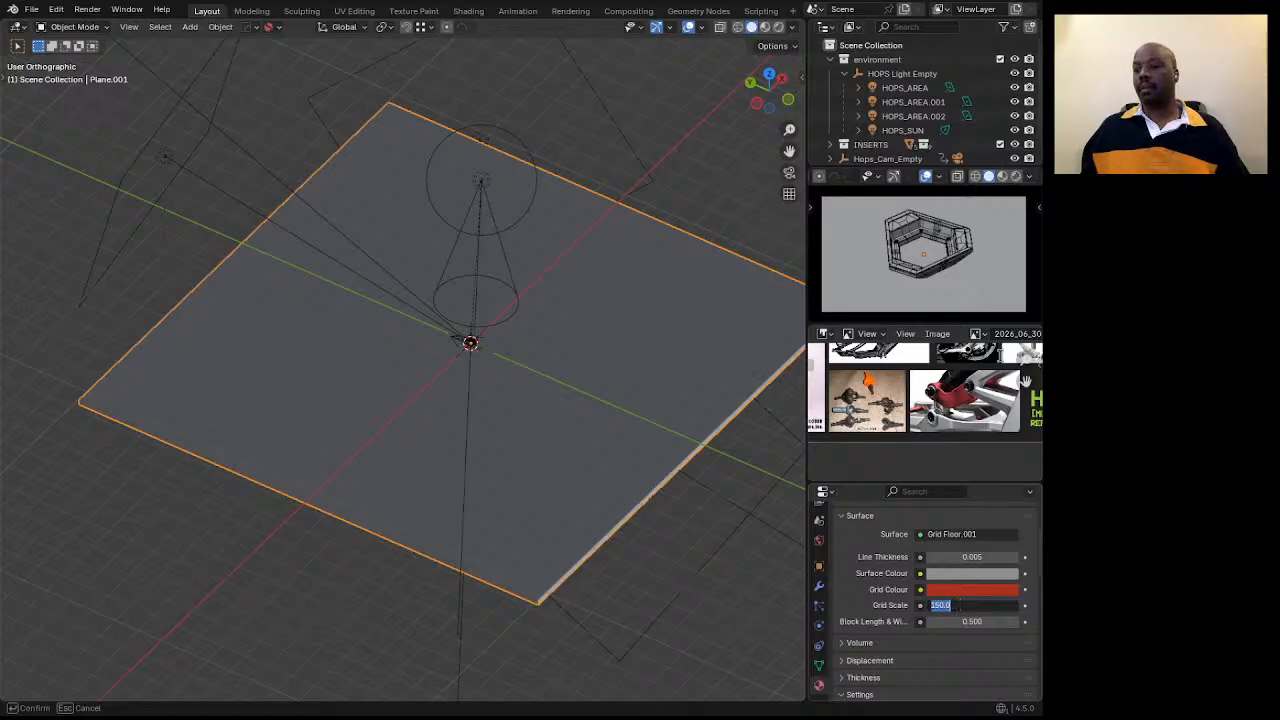
text(100)
key(Return)
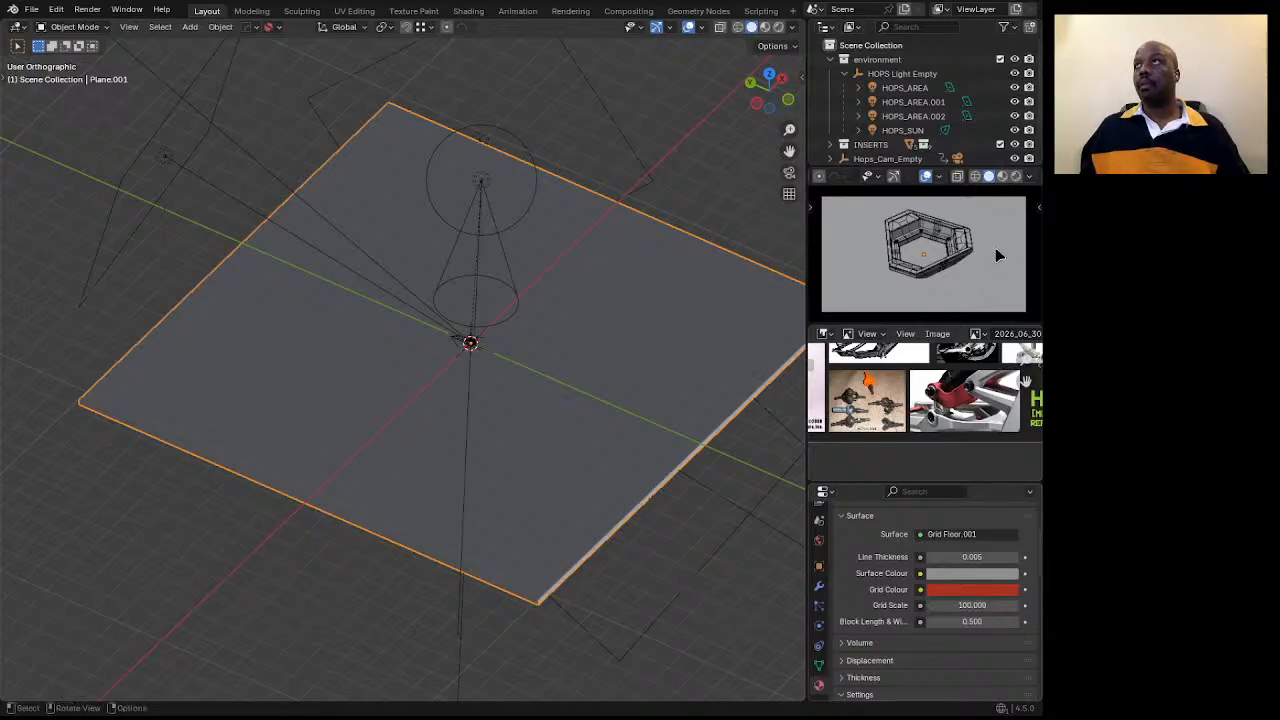
click(1002, 177)
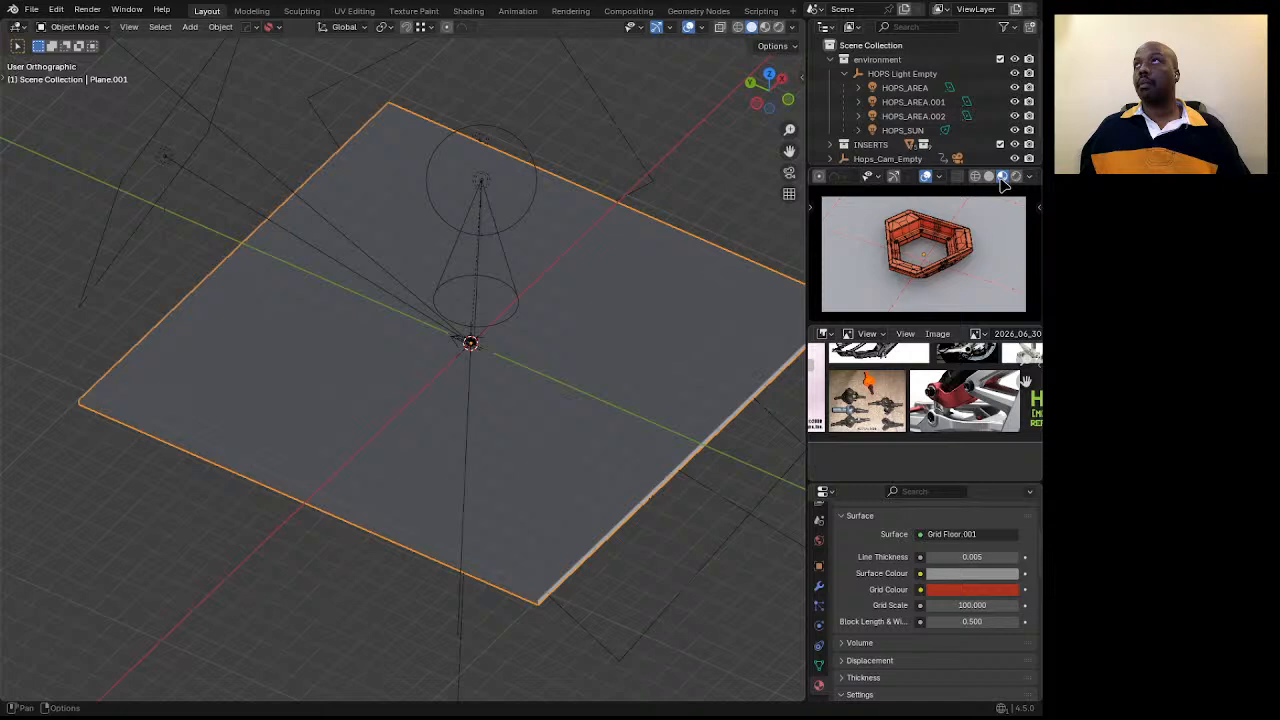
Set the floor material's Grid Scale to 250.
click(955, 603)
text(250)
key(Return)
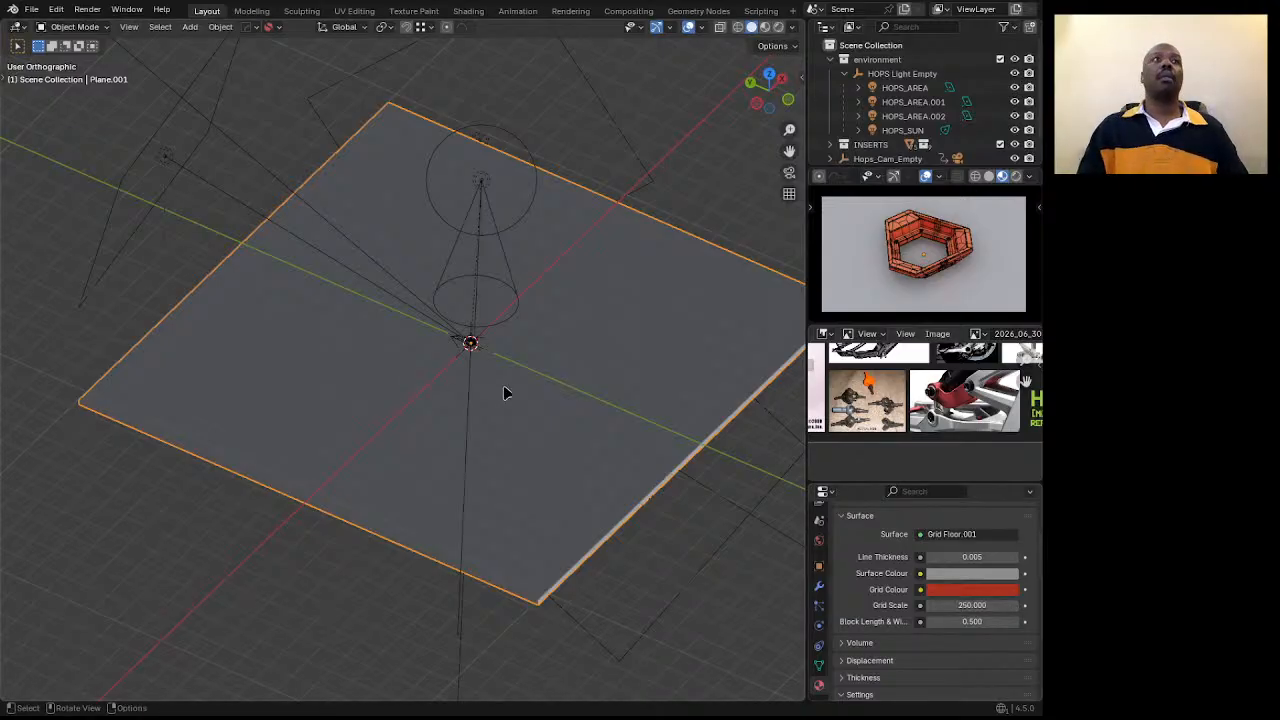
Select the camera's control empty, Hops_Cam_Empty, and raise it about 72 mm along the Z axis.
scroll(480, 345, up, 5)
scroll(494, 350, up, 2)
click(488, 358)
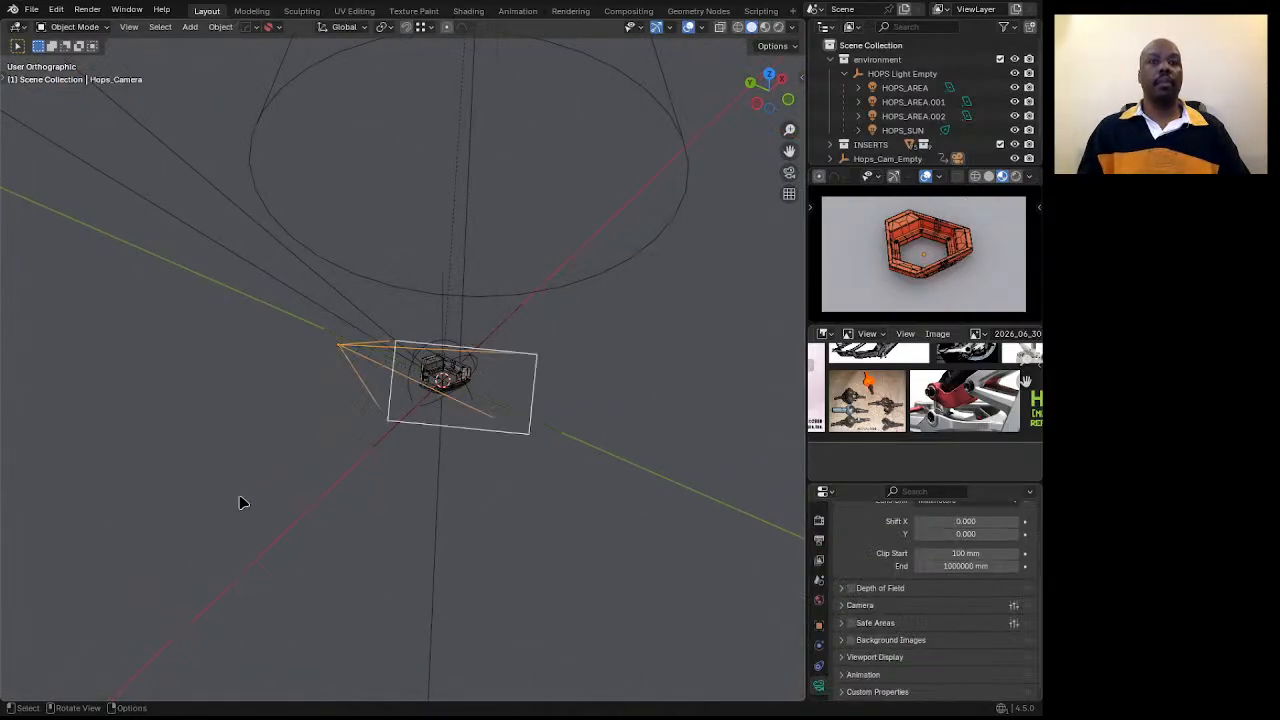
click(445, 311)
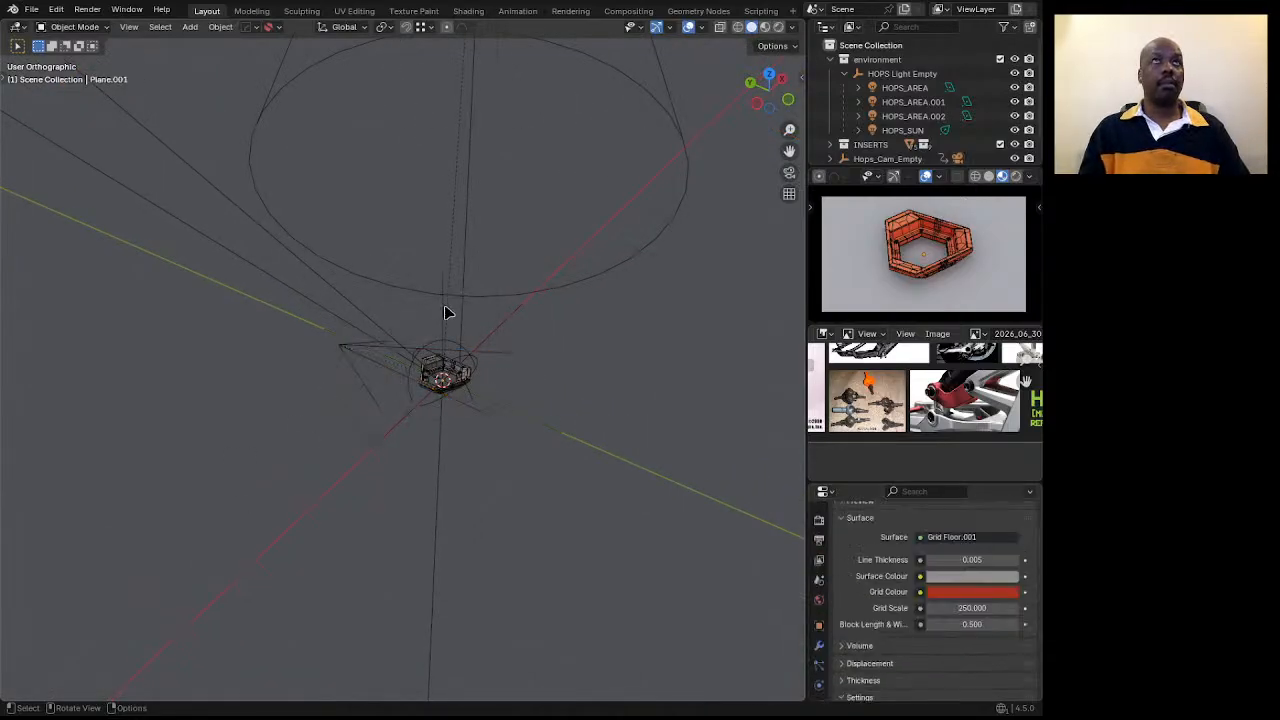
click(443, 307)
key(g)
key(z)
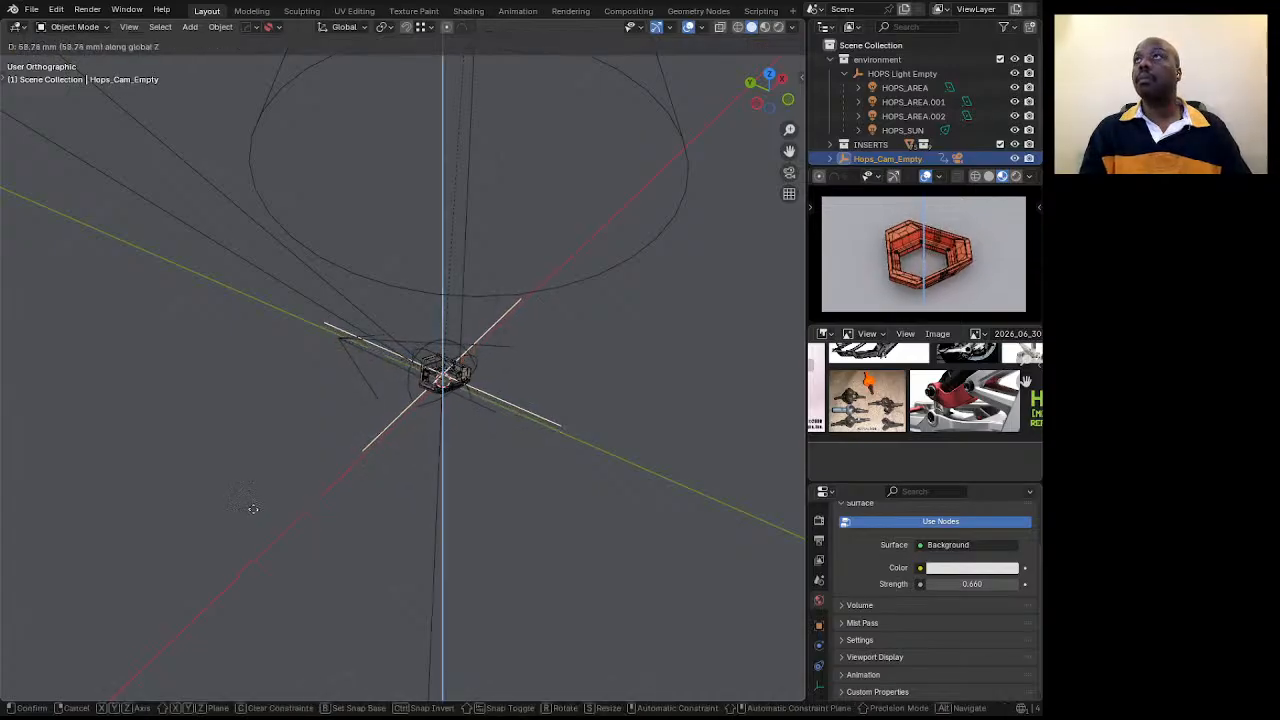
click(253, 507)
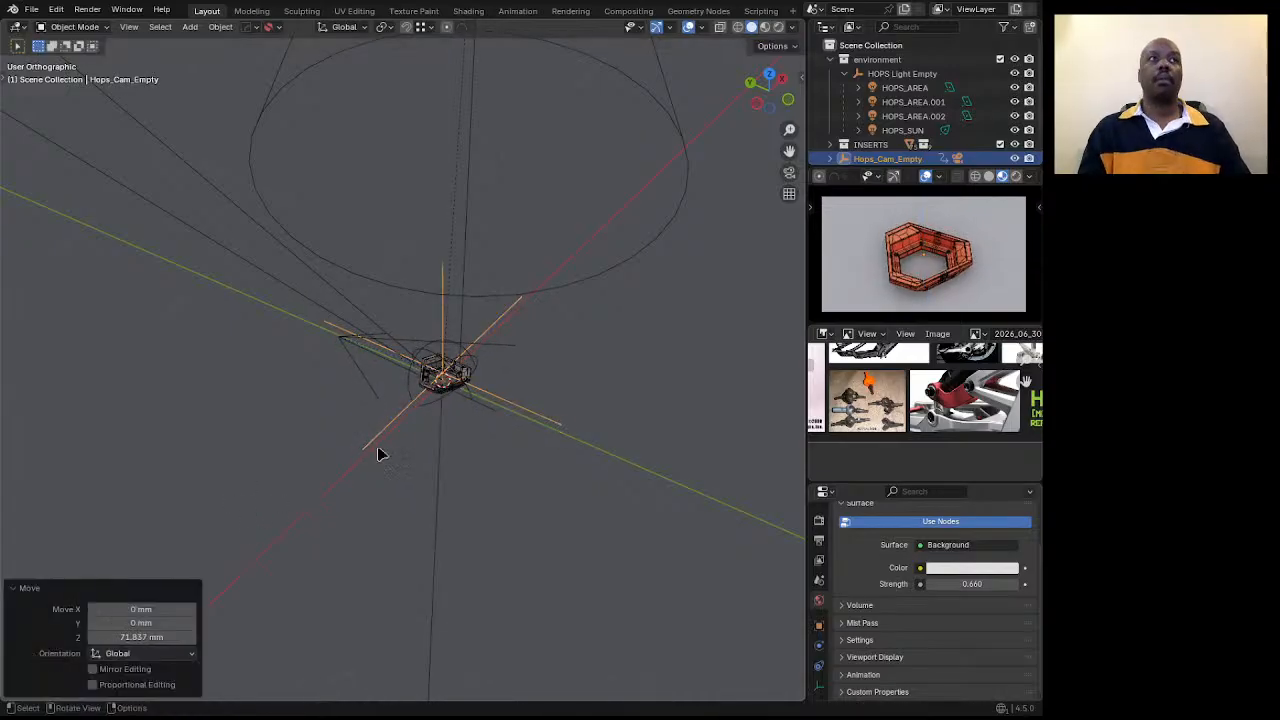
Try a 300 mm focal length on the scene camera, settle on 350 mm, and select the floor plane.
middle_drag(354, 317, 345, 372)
click(346, 370)
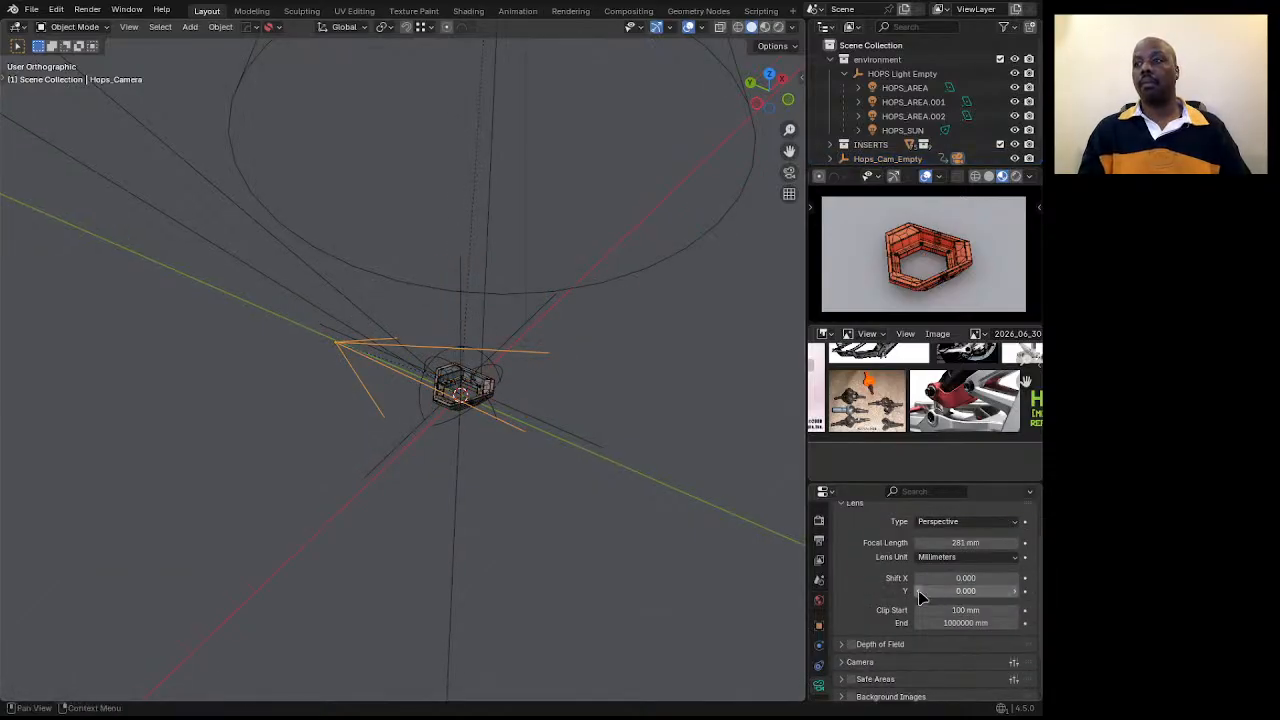
double_click(955, 542)
text(35)
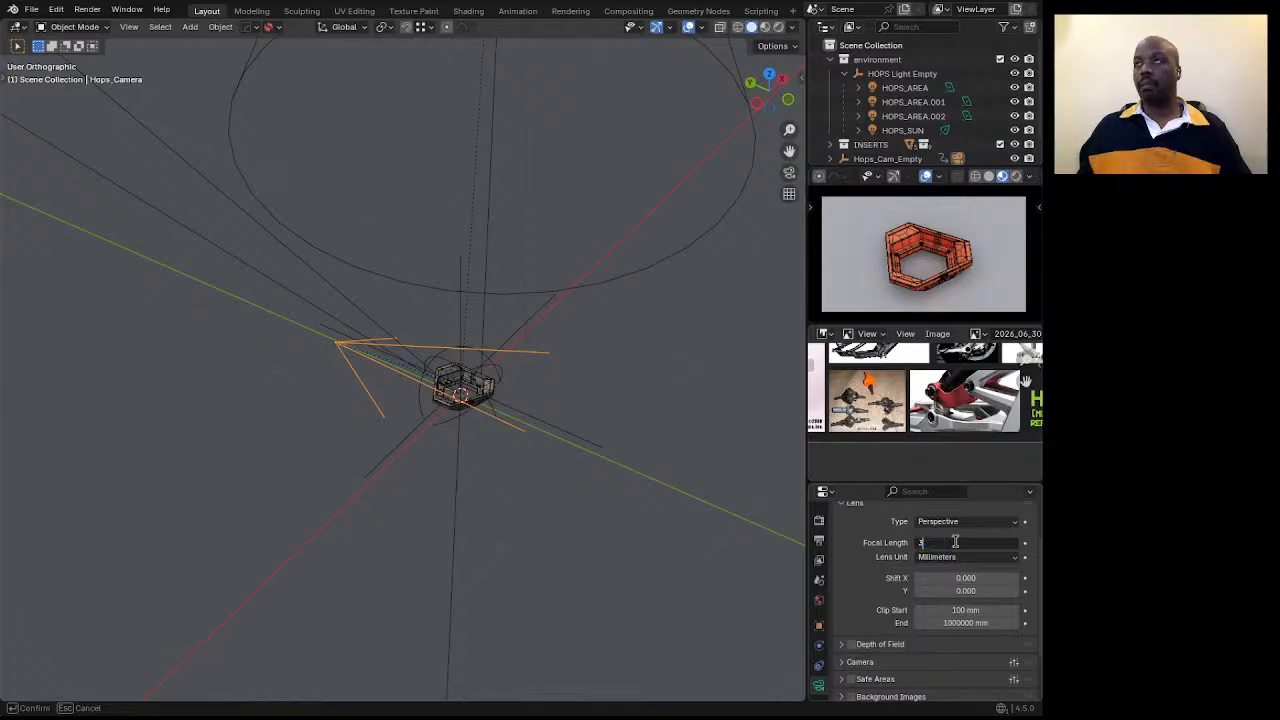
key(Return)
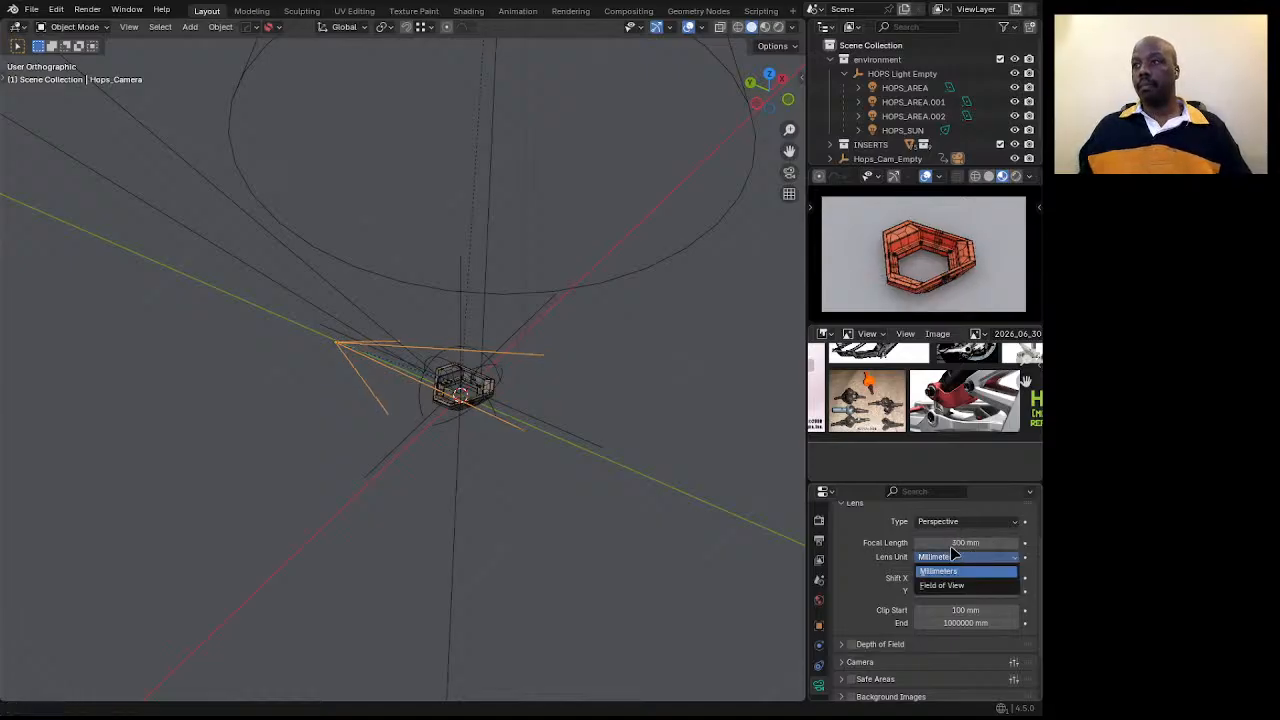
double_click(955, 542)
text(350)
key(Return)
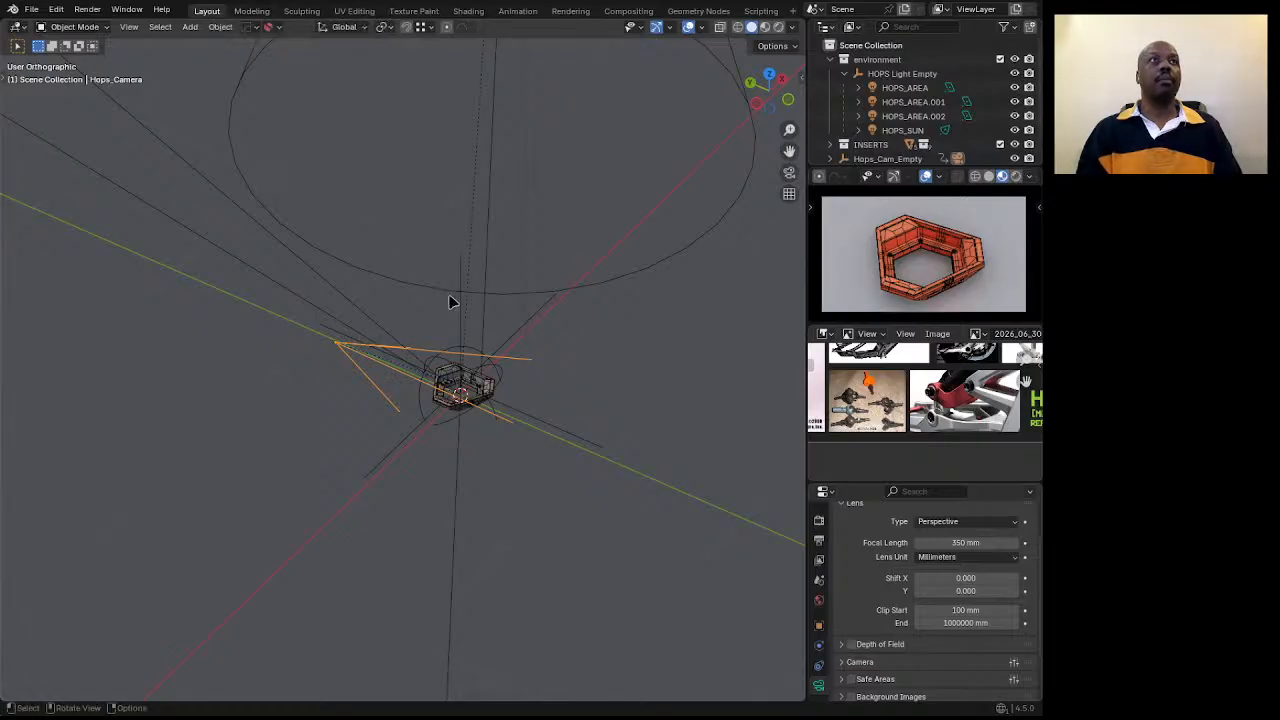
click(472, 314)
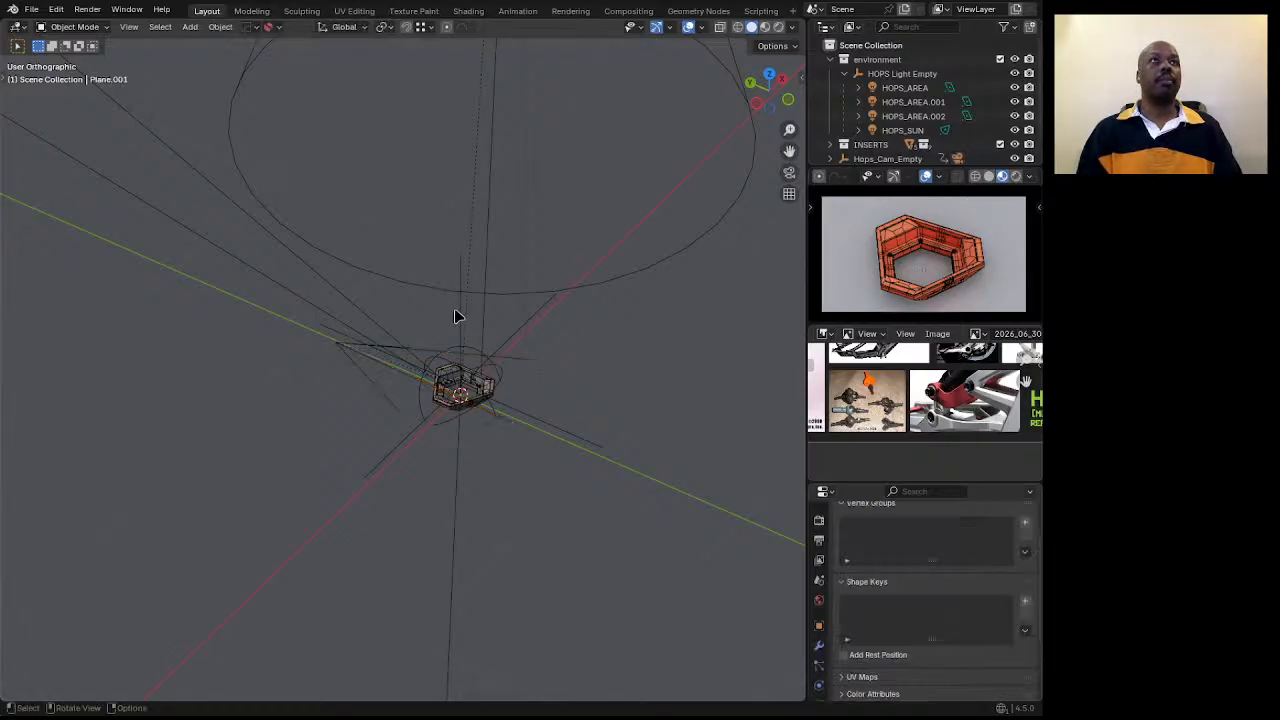
Lower the camera's control empty, Hops_Cam_Empty, about 65 mm along the Z axis and nudge it back up about 20 mm.
click(466, 322)
key(g)
key(z)
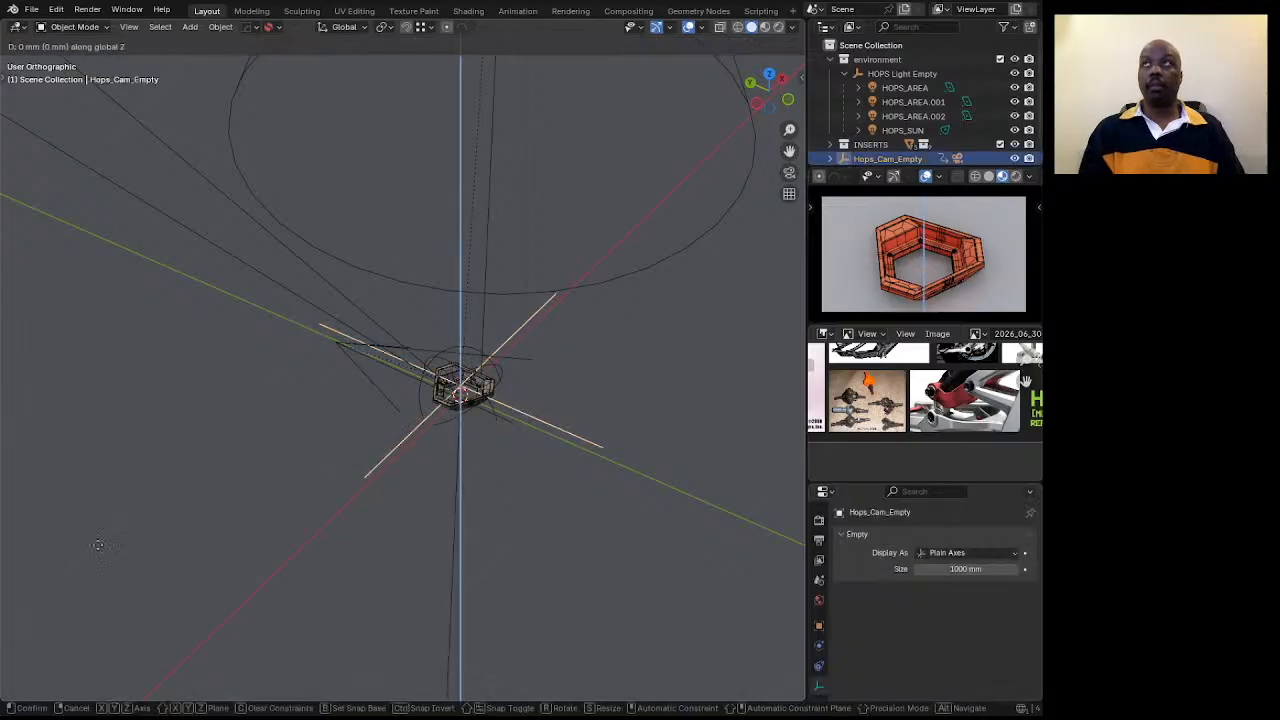
click(96, 553)
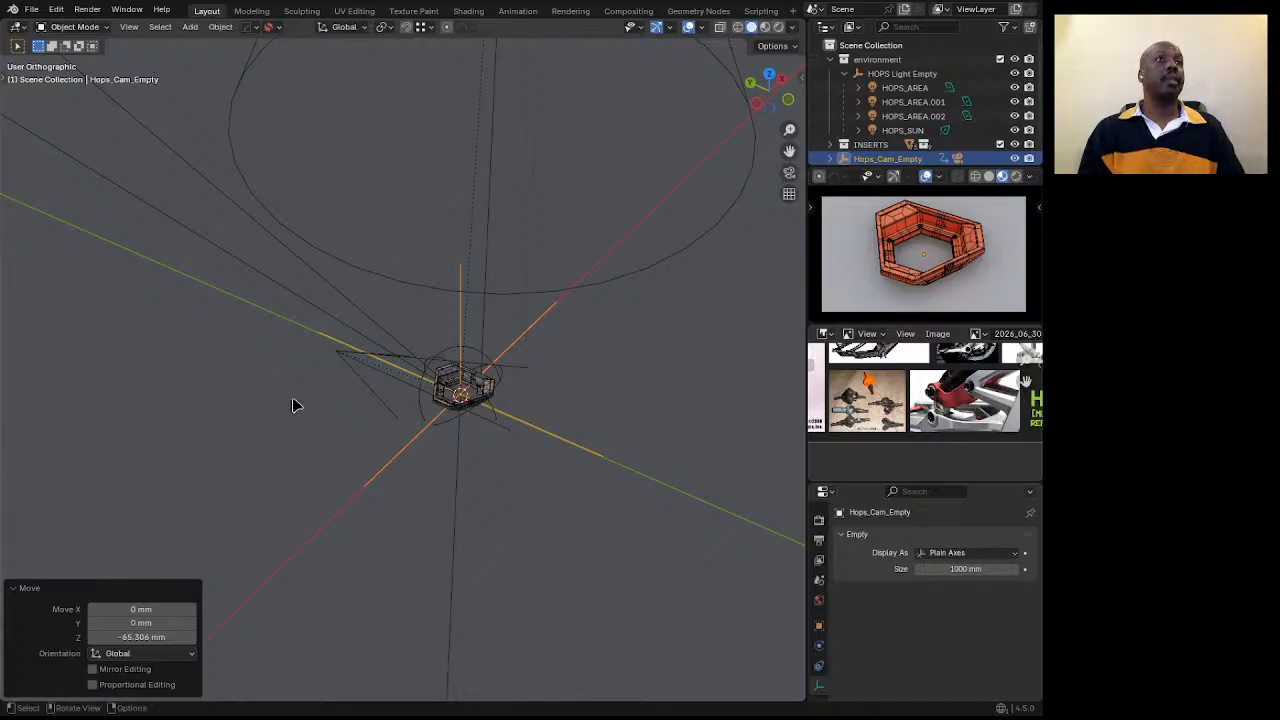
scroll(367, 410, up, 5)
key(g)
key(z)
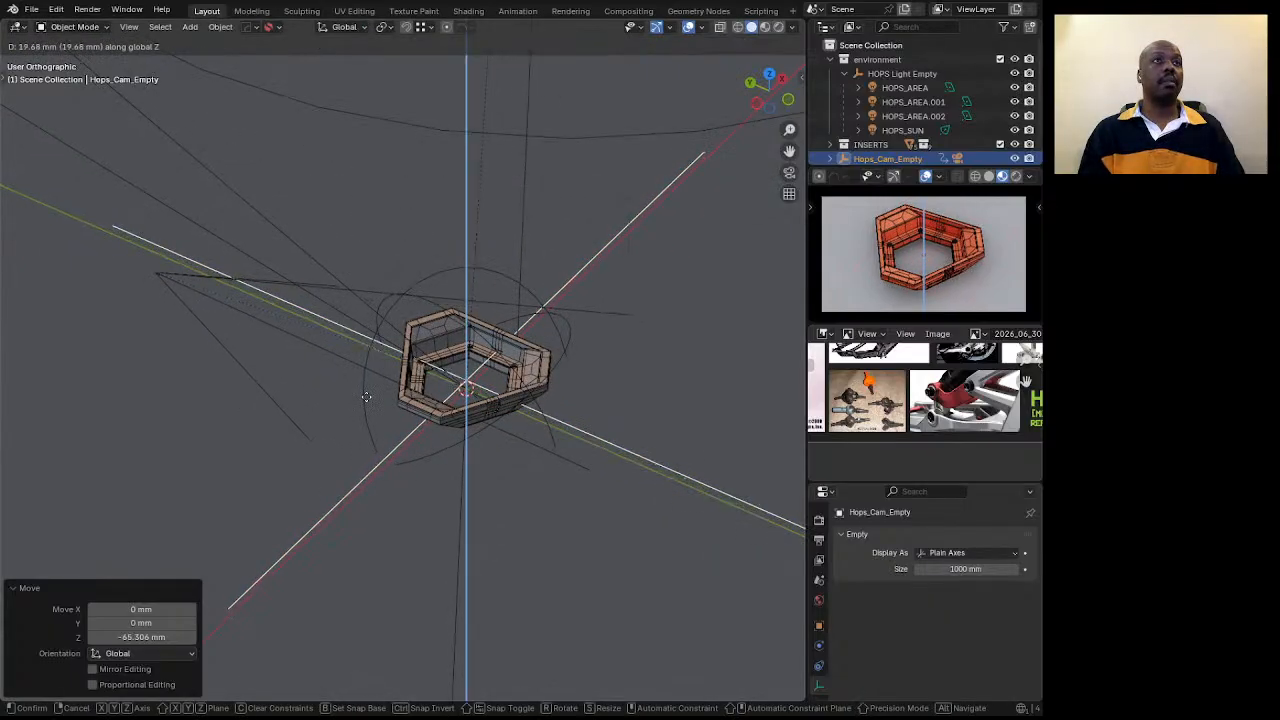
click(367, 404)
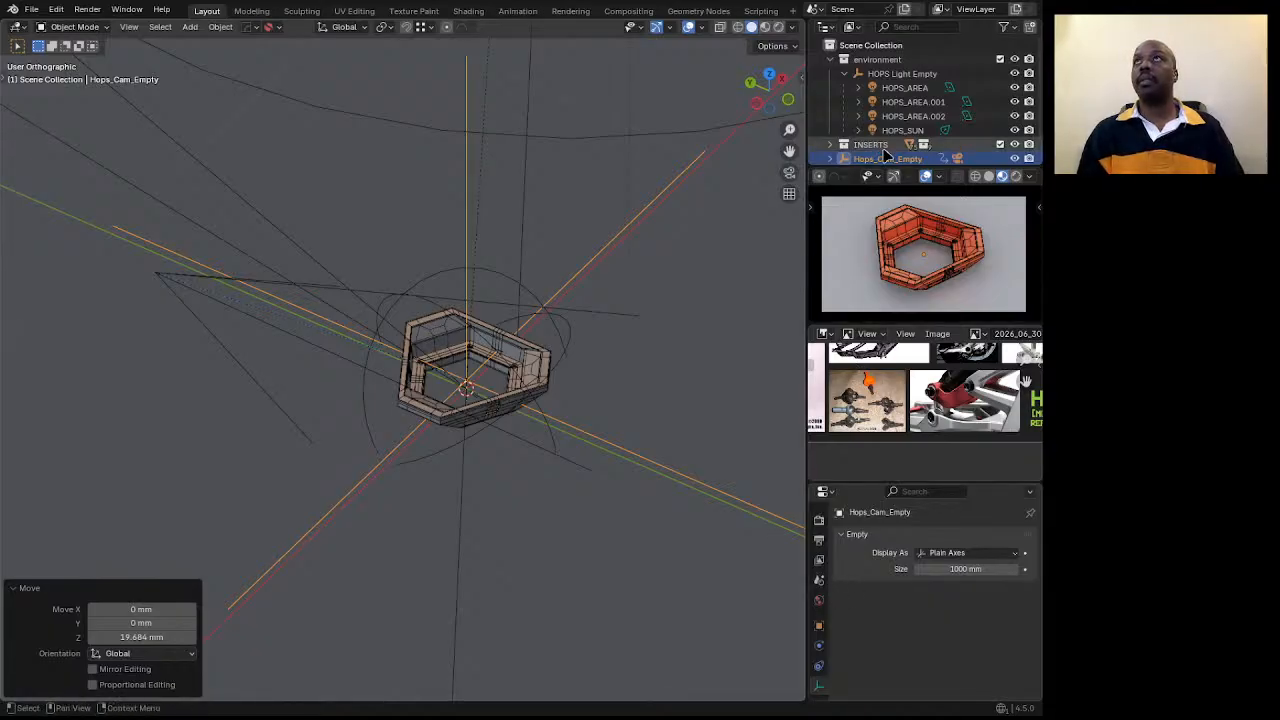
Select Hops_Camera under its control empty, try a 300 mm focal length, and settle on 250 mm.
scroll(835, 148, down, 1)
click(830, 136)
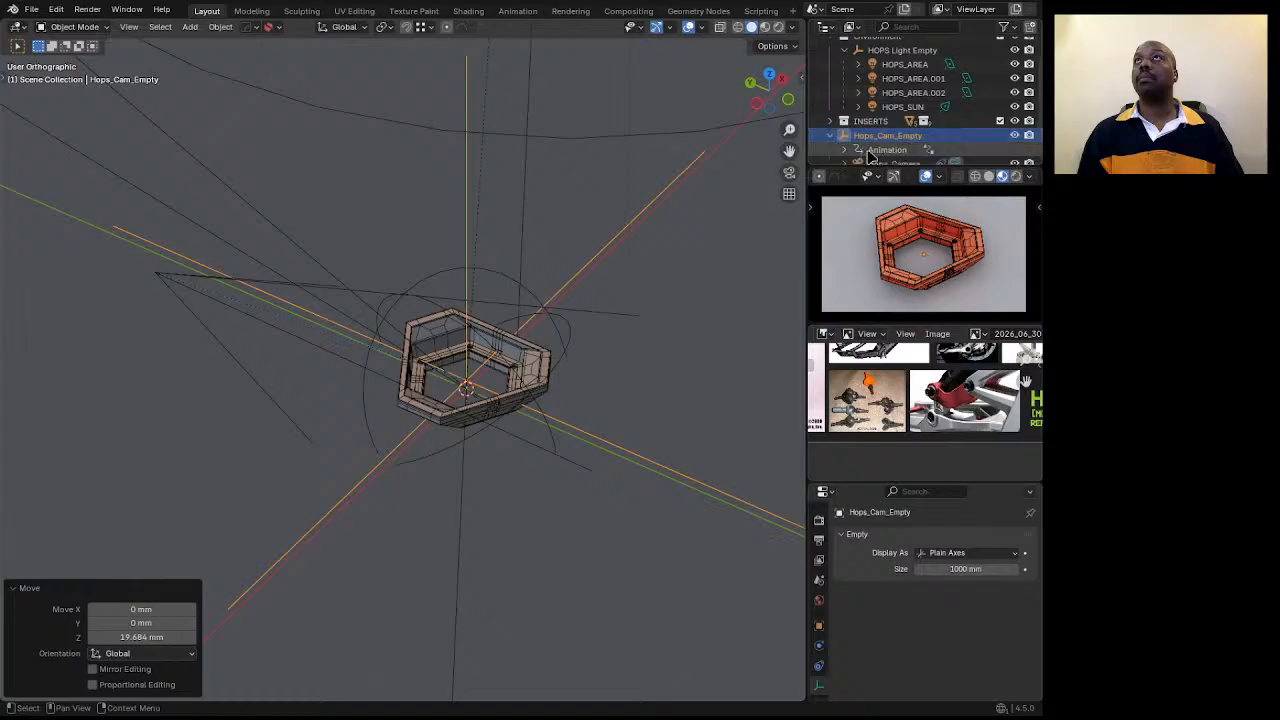
scroll(840, 140, down, 1)
click(892, 135)
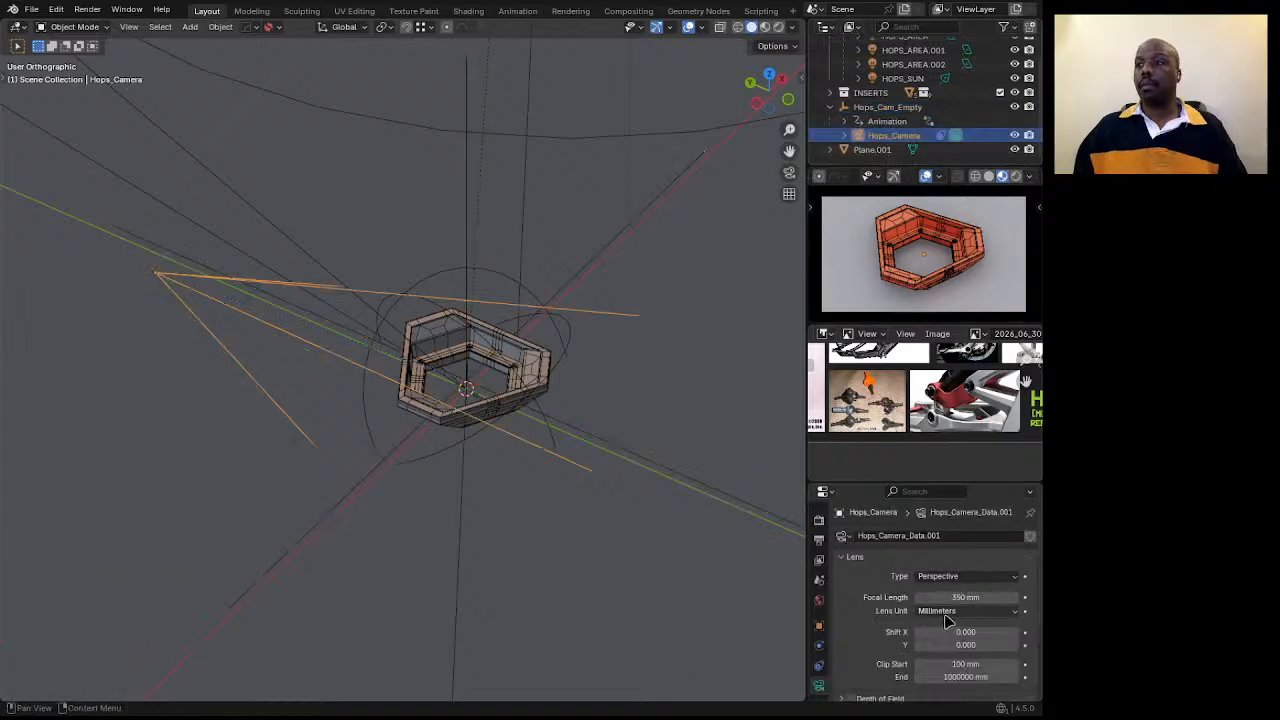
click(942, 597)
text(300)
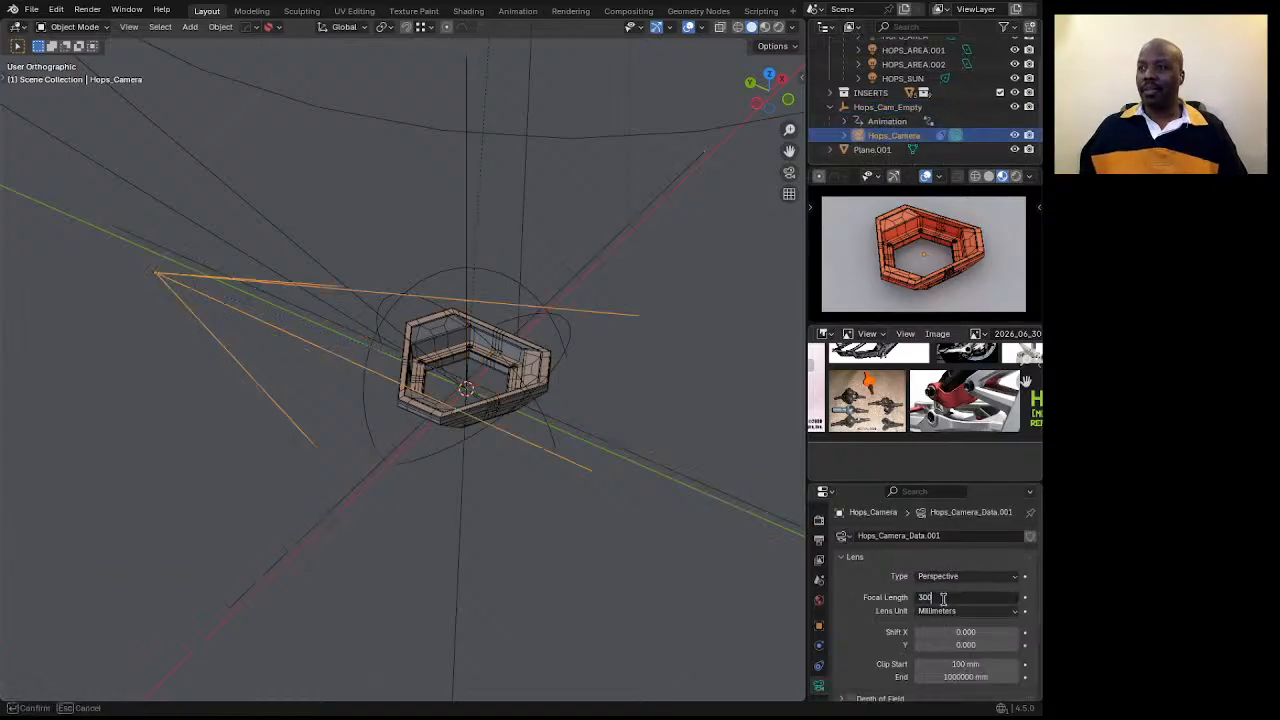
key(Return)
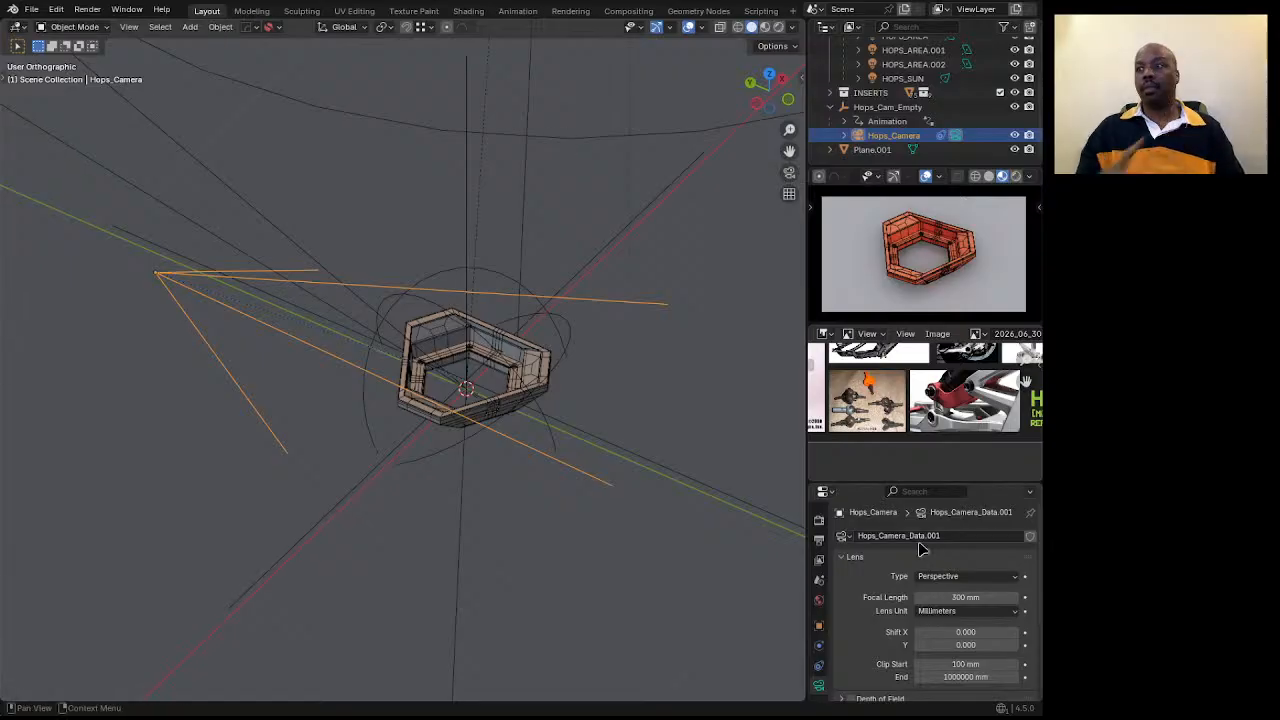
double_click(953, 597)
text(250)
key(Return)
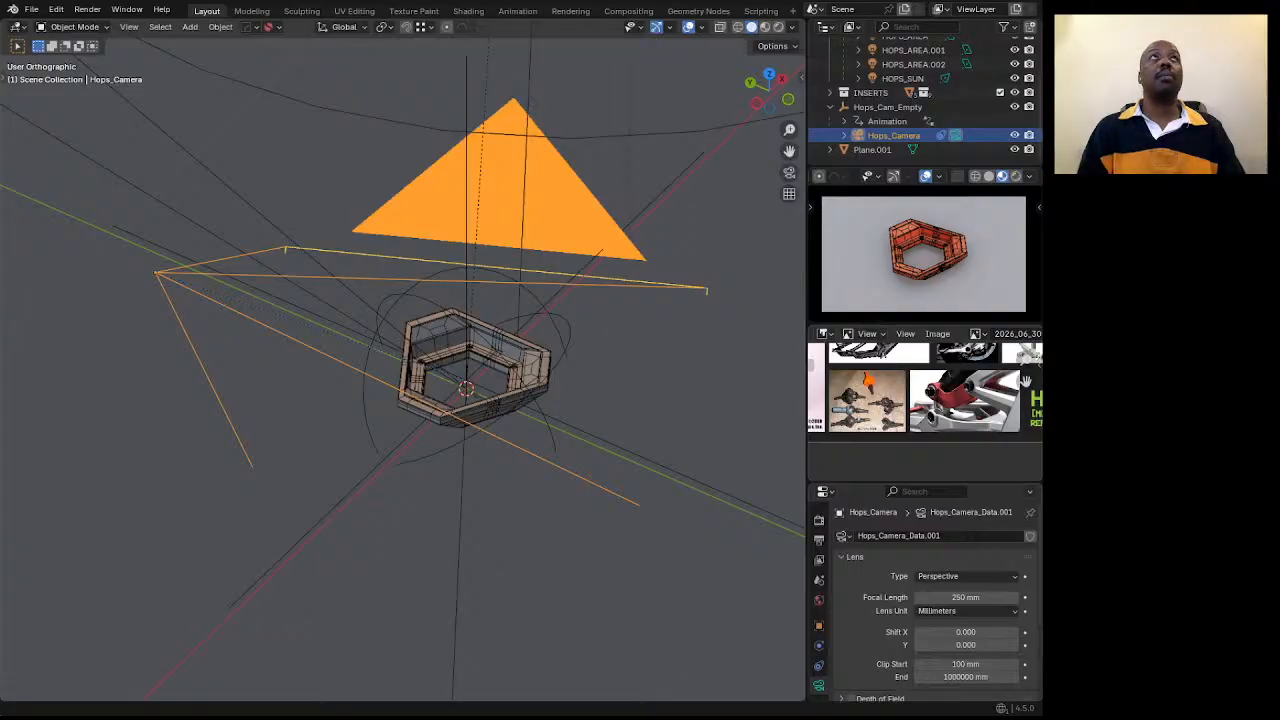
Enlarge the housing in the camera preview until the camera frame fills it, and toggle the preview's overlays off and back on.
ctrl+middle_drag(885, 264, 893, 254)
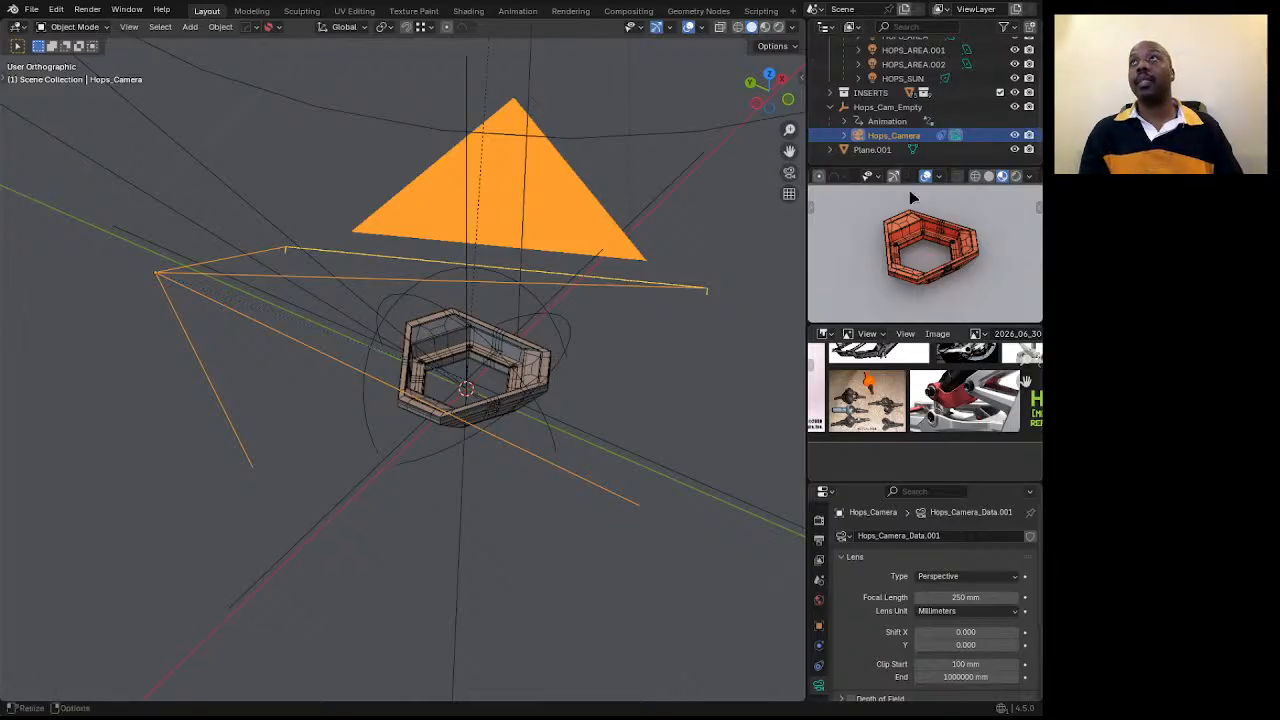
middle_drag(858, 220, 920, 236)
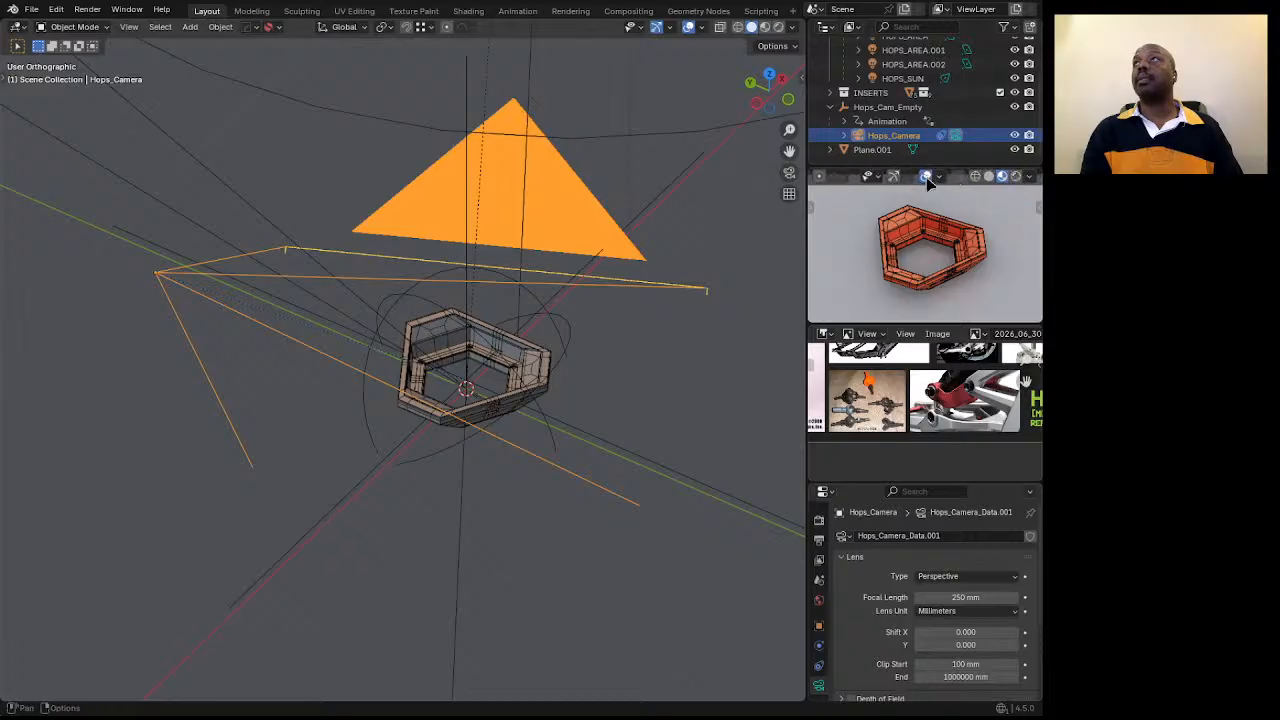
click(926, 177)
click(929, 179)
scroll(898, 176, up, 5)
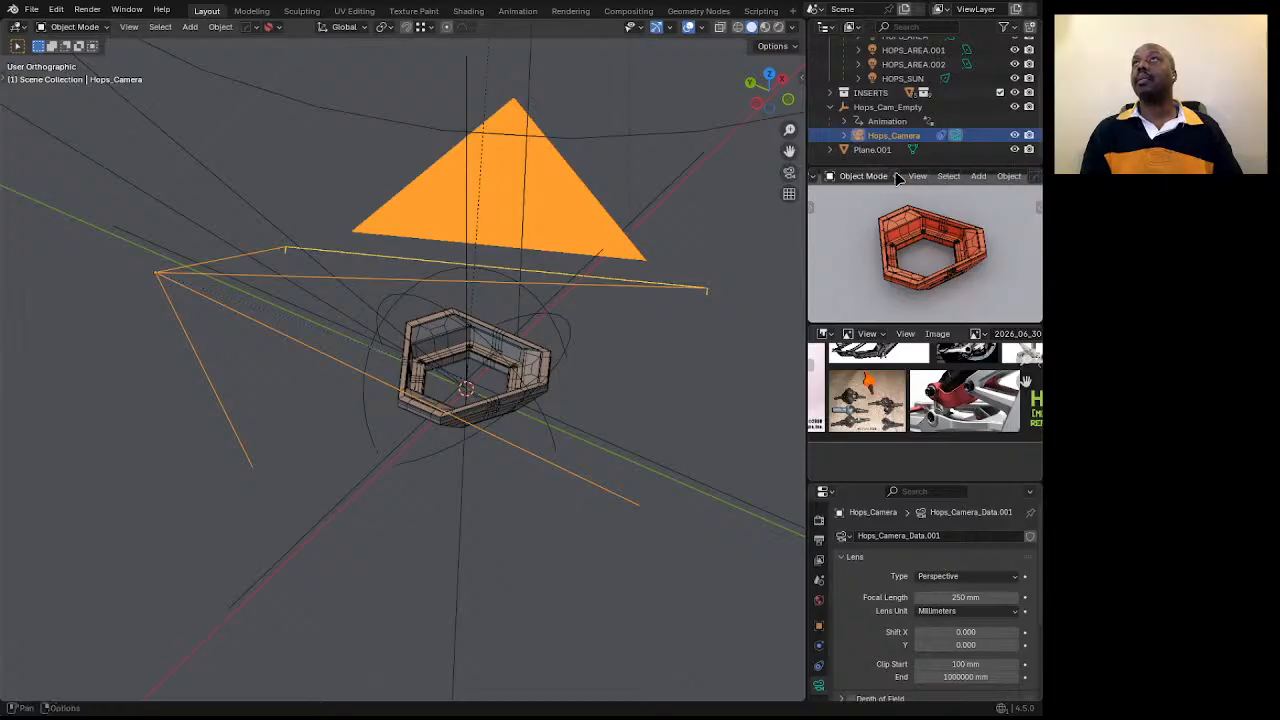
click(814, 178)
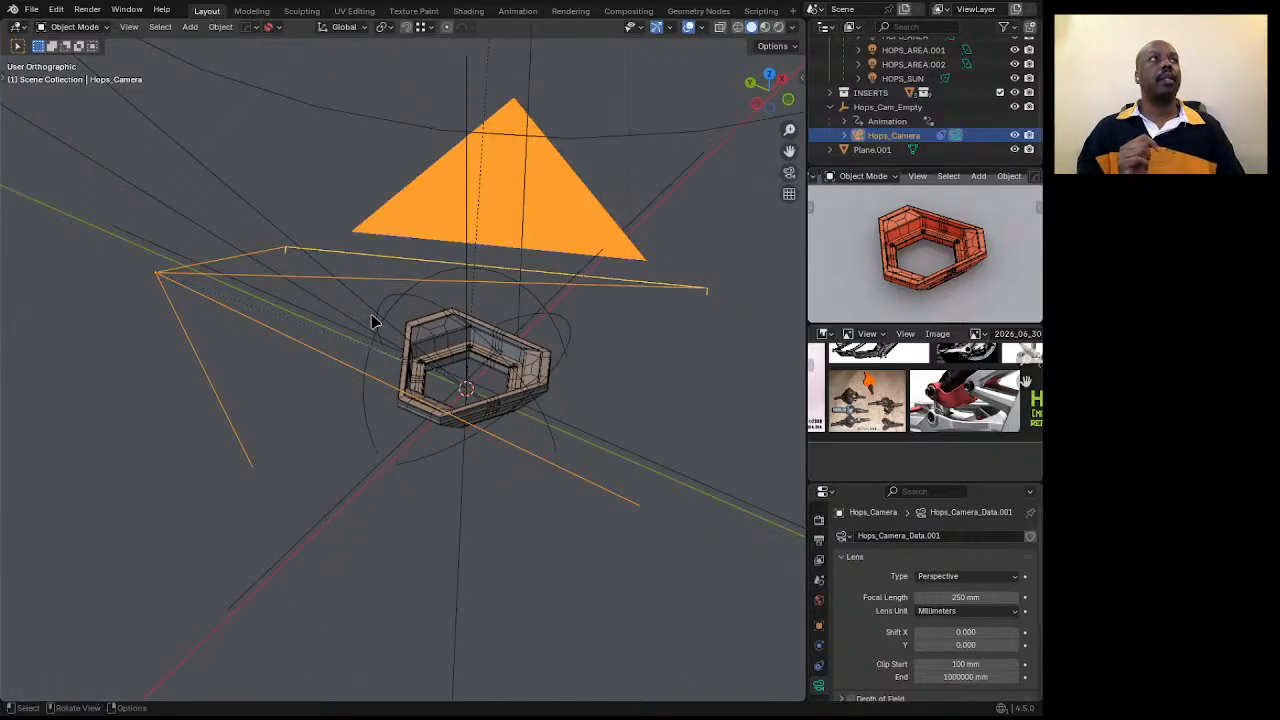
Hide the Extras overlay in the main viewport, removing the light, camera and empty outlines, and select the floor plane.
click(702, 27)
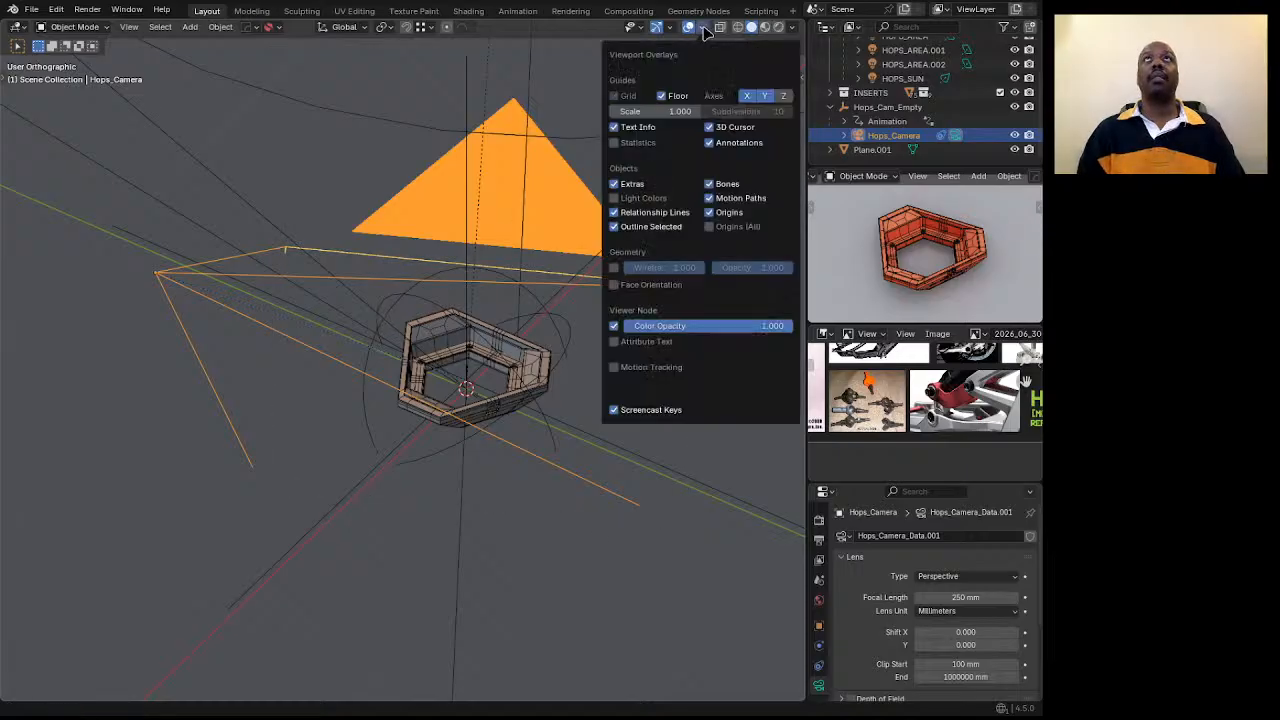
click(614, 184)
scroll(285, 323, down, 2)
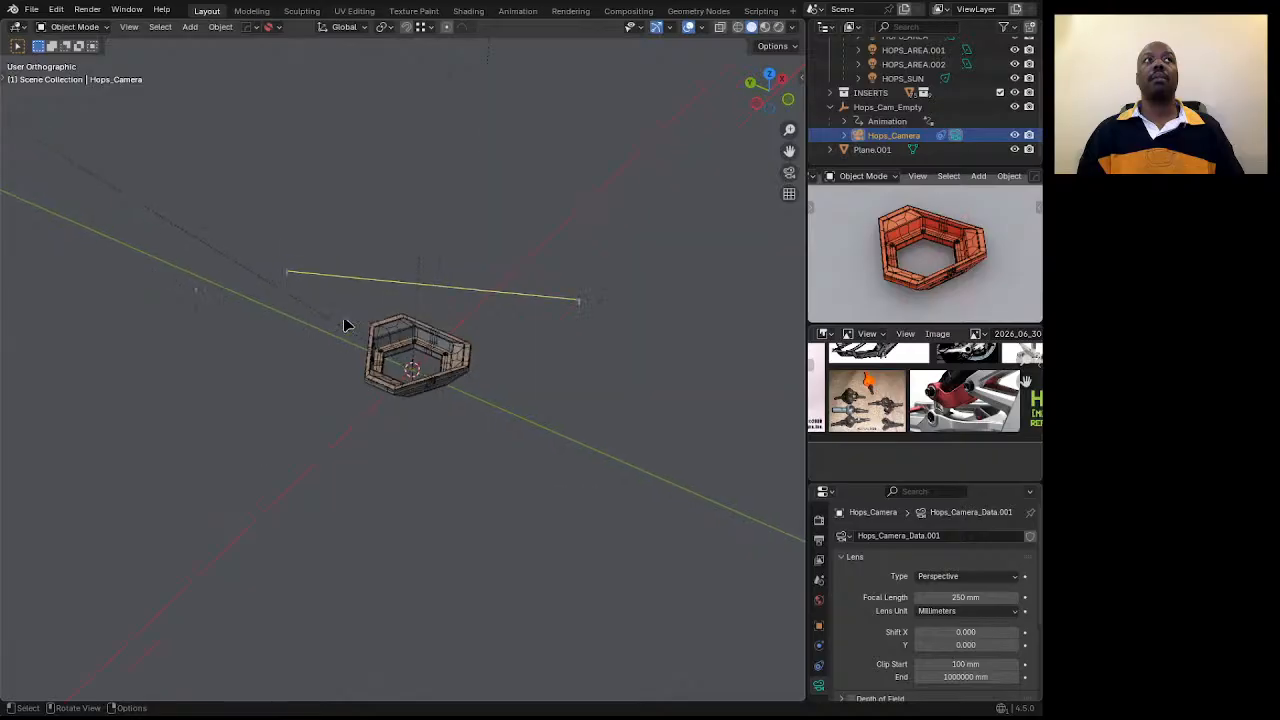
scroll(486, 291, down, 3)
middle_drag(497, 297, 338, 407)
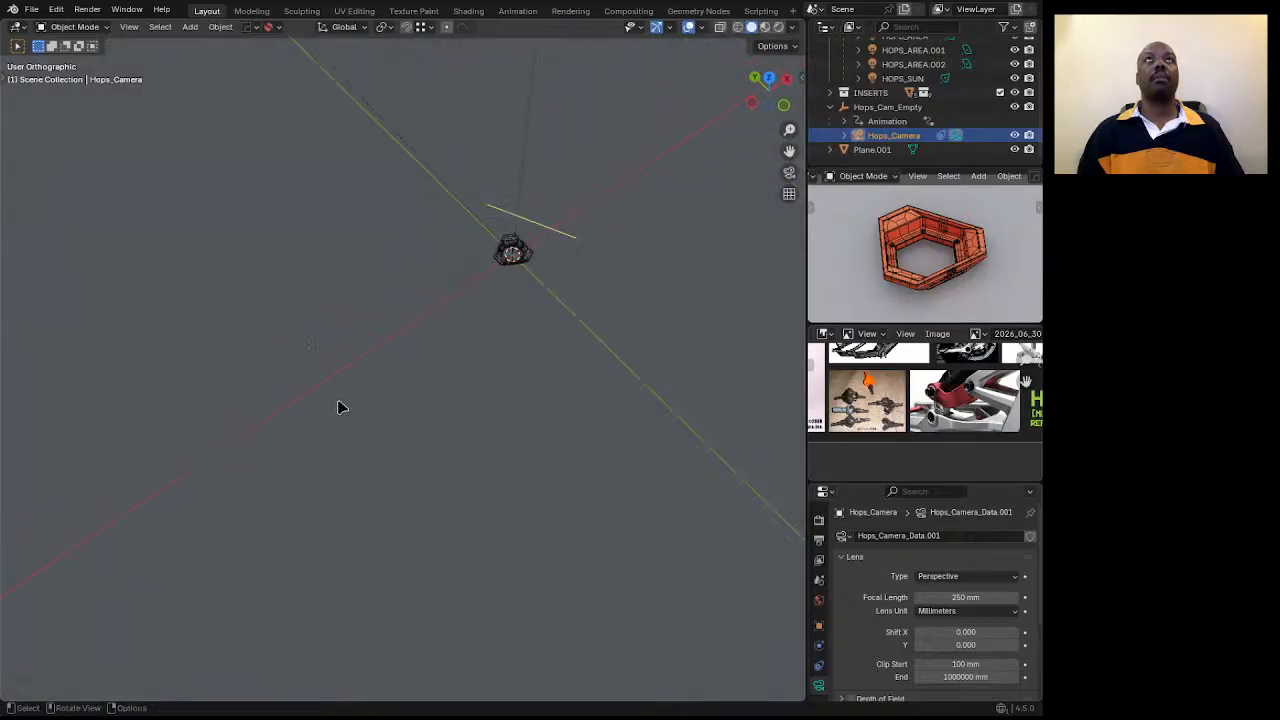
scroll(454, 360, up, 3)
click(452, 358)
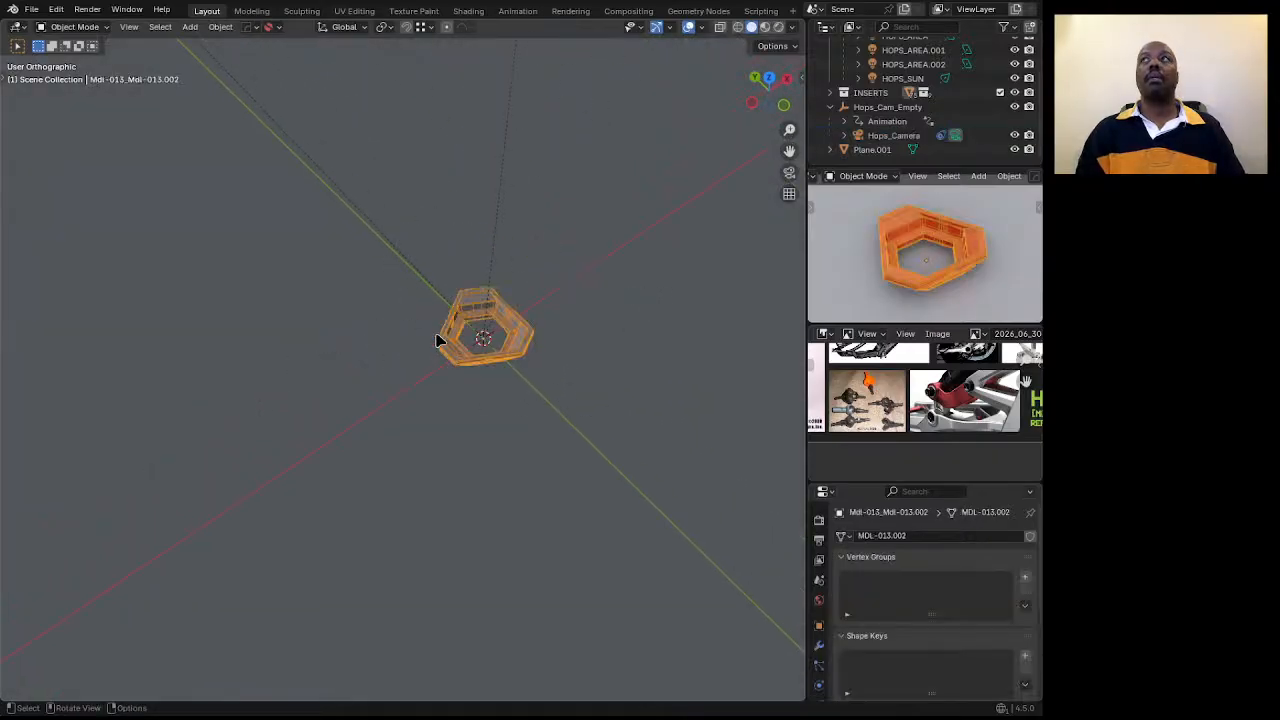
scroll(445, 335, up, 4)
click(395, 308)
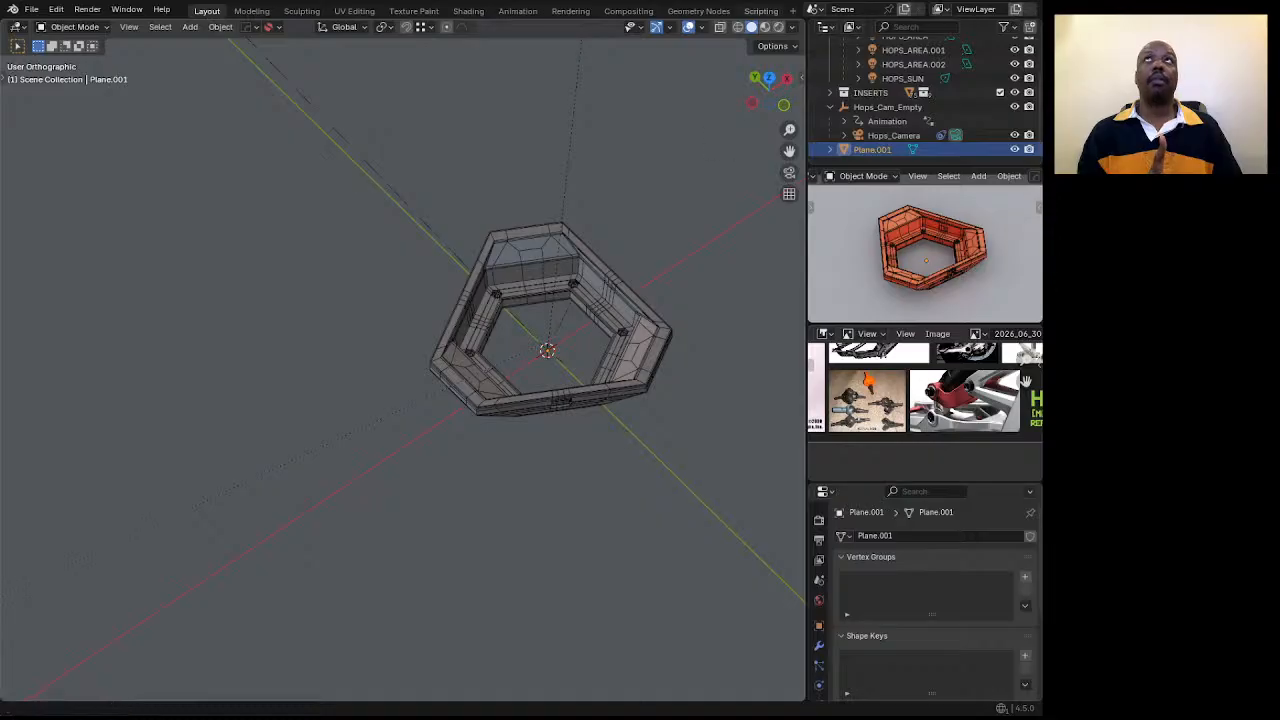
Save the scene file 2026_07_02 concepting 5.blend and make an incremental save.
click(31, 9)
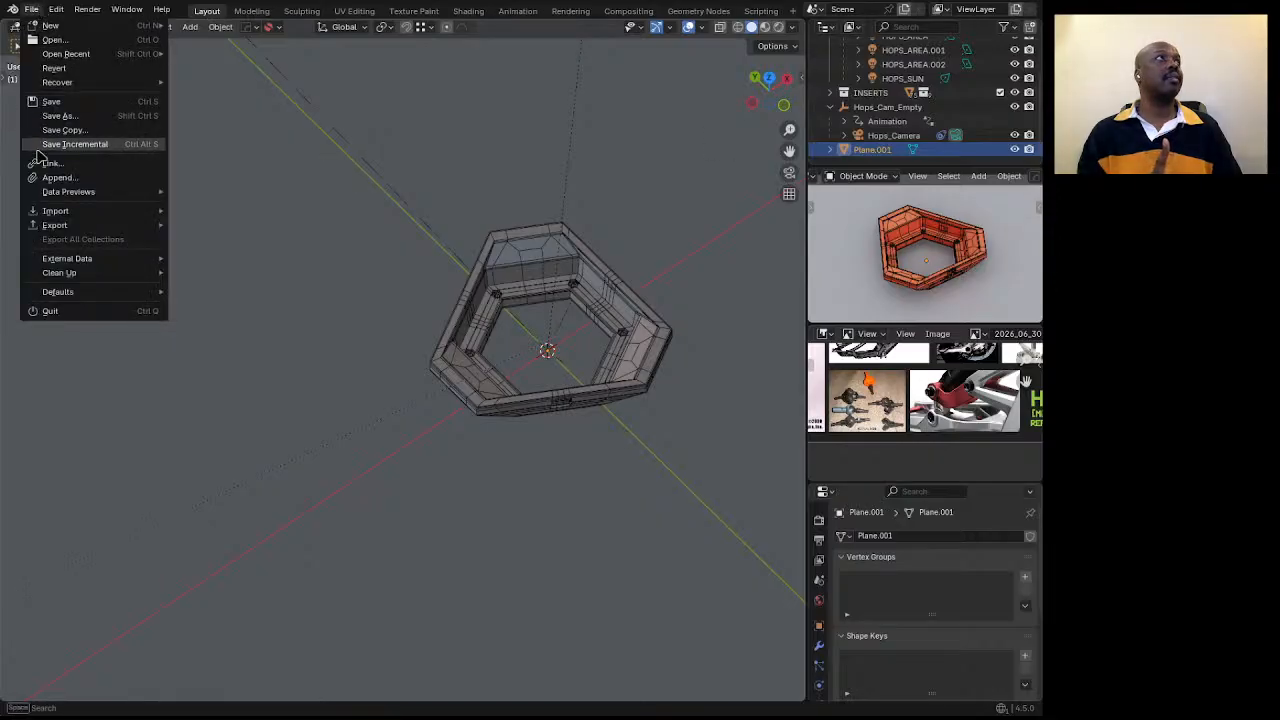
click(48, 101)
click(56, 9)
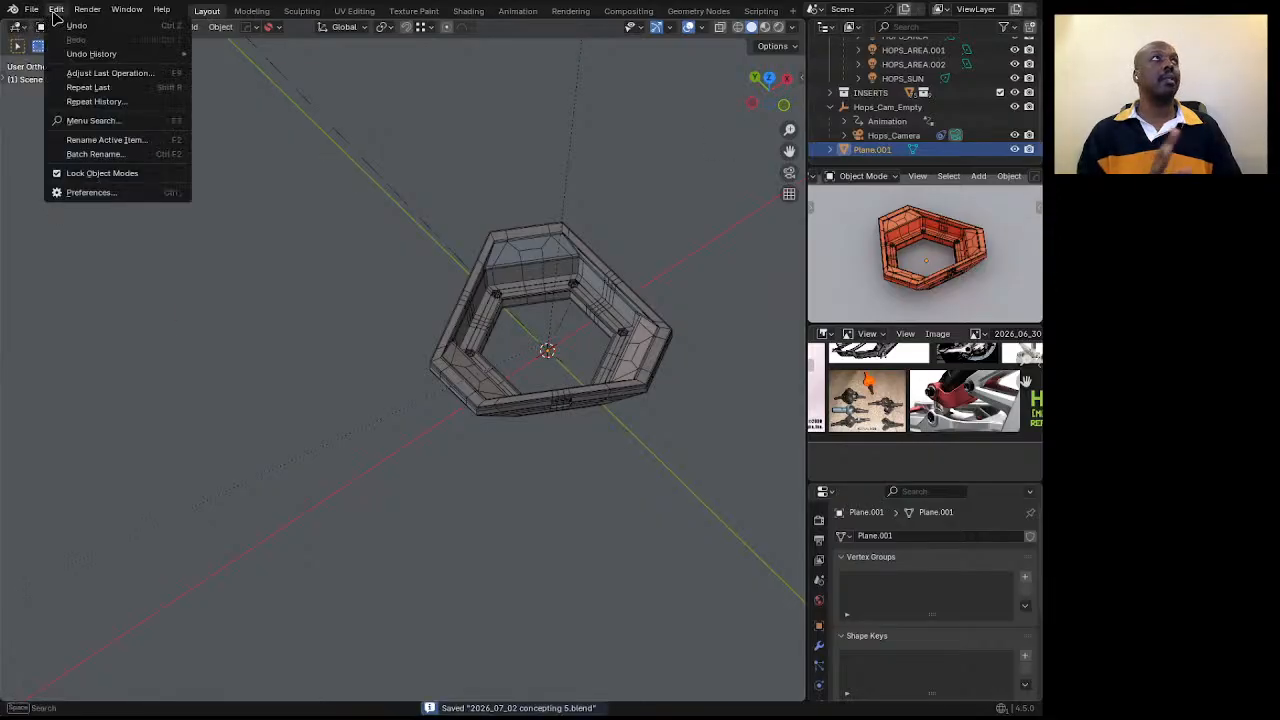
click(56, 9)
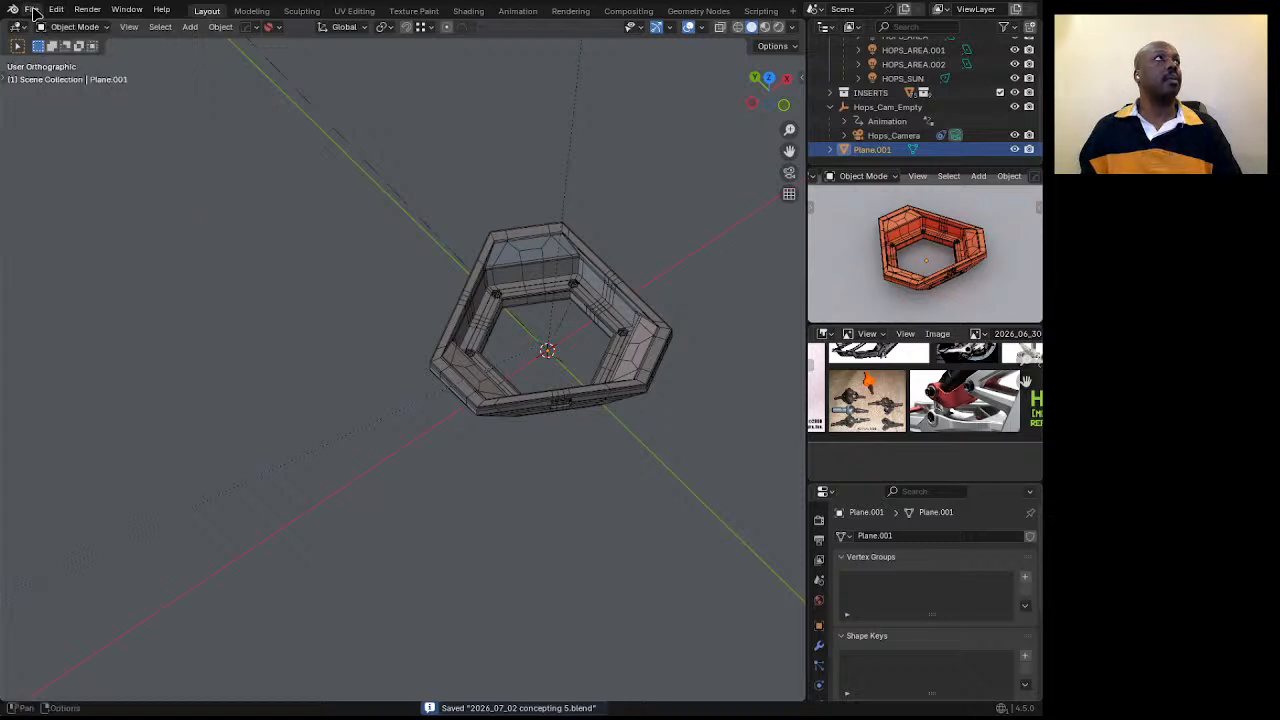
click(31, 9)
click(52, 101)
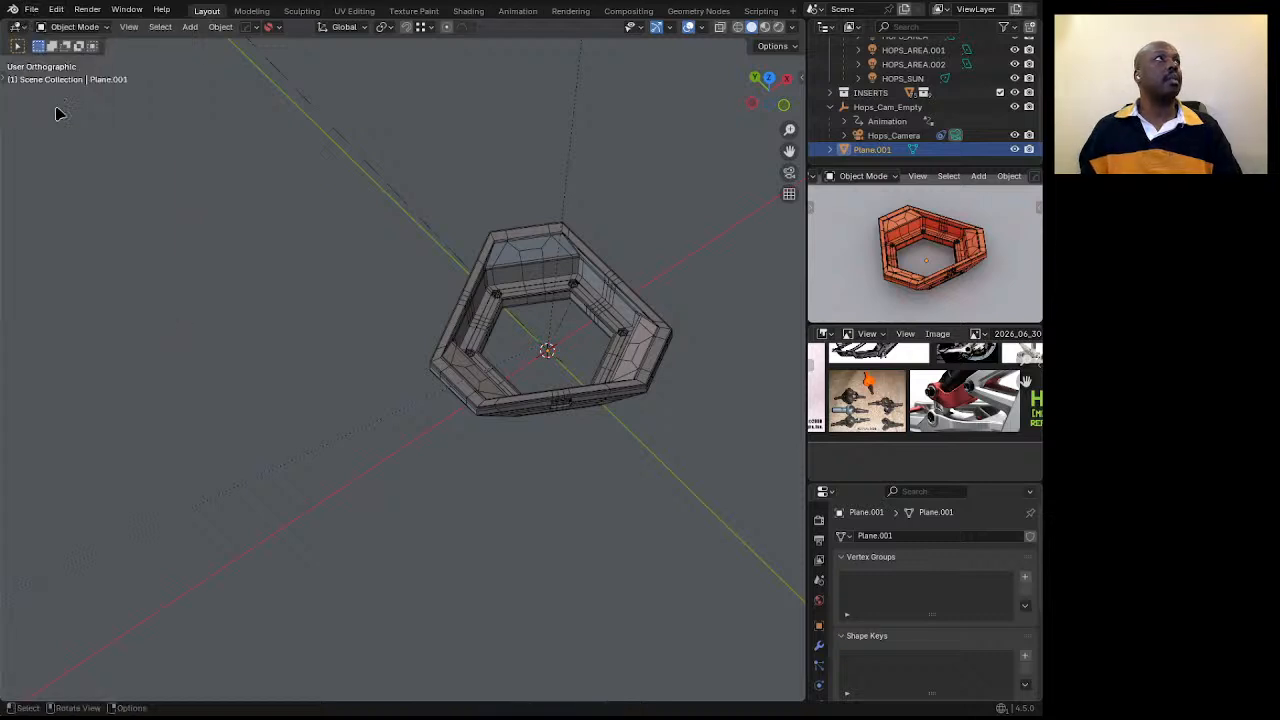
click(31, 9)
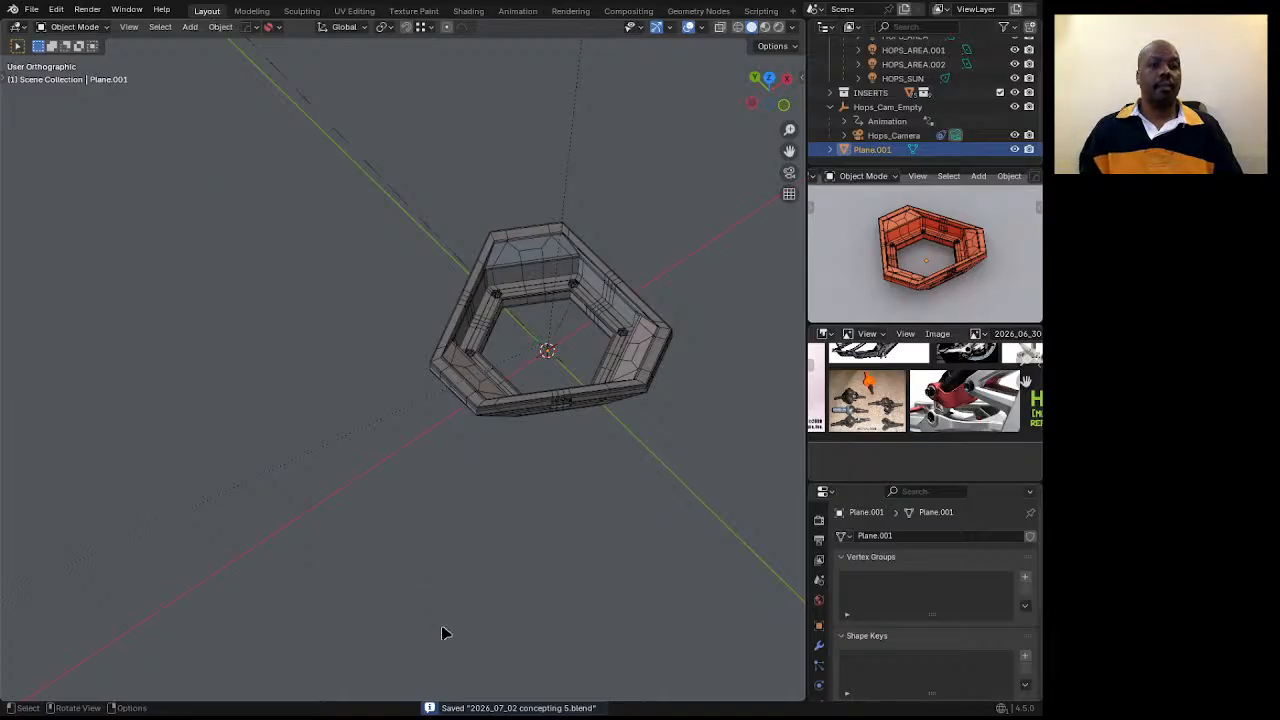
key(ctrl+alt+s)
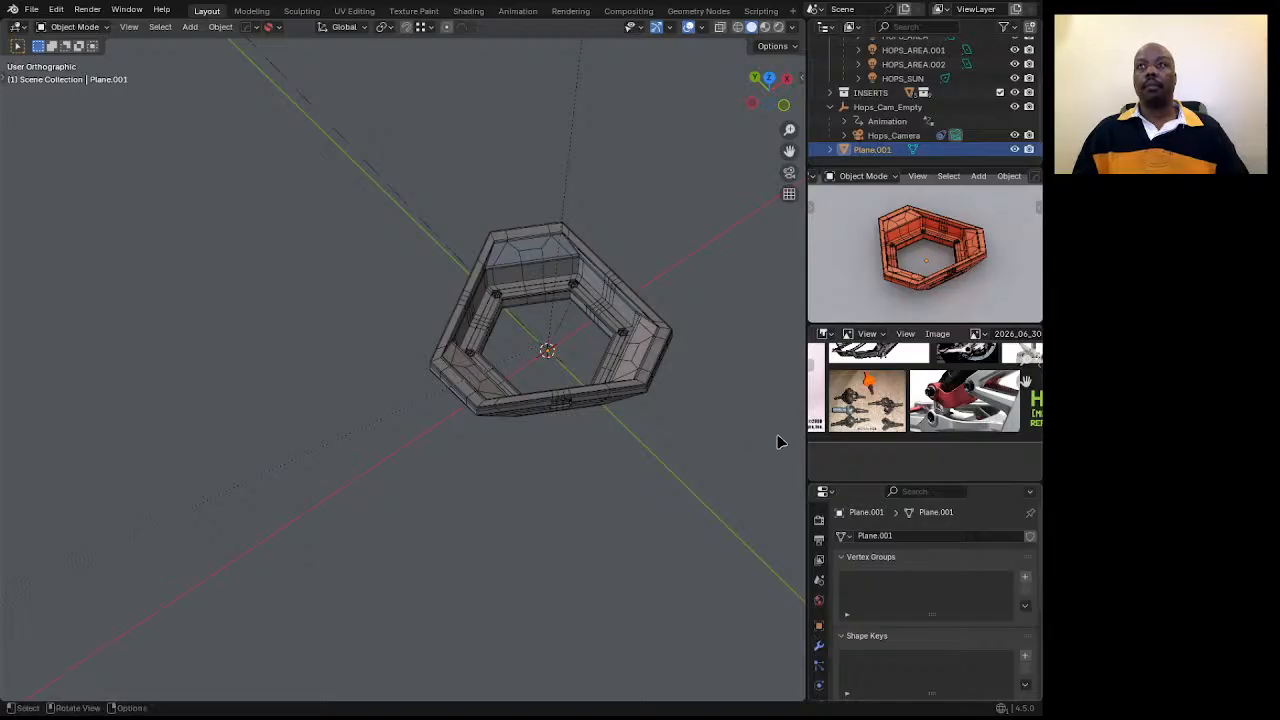
Set the Grid Scale of the floor plane's material to 300.
scroll(818, 655, down, 2)
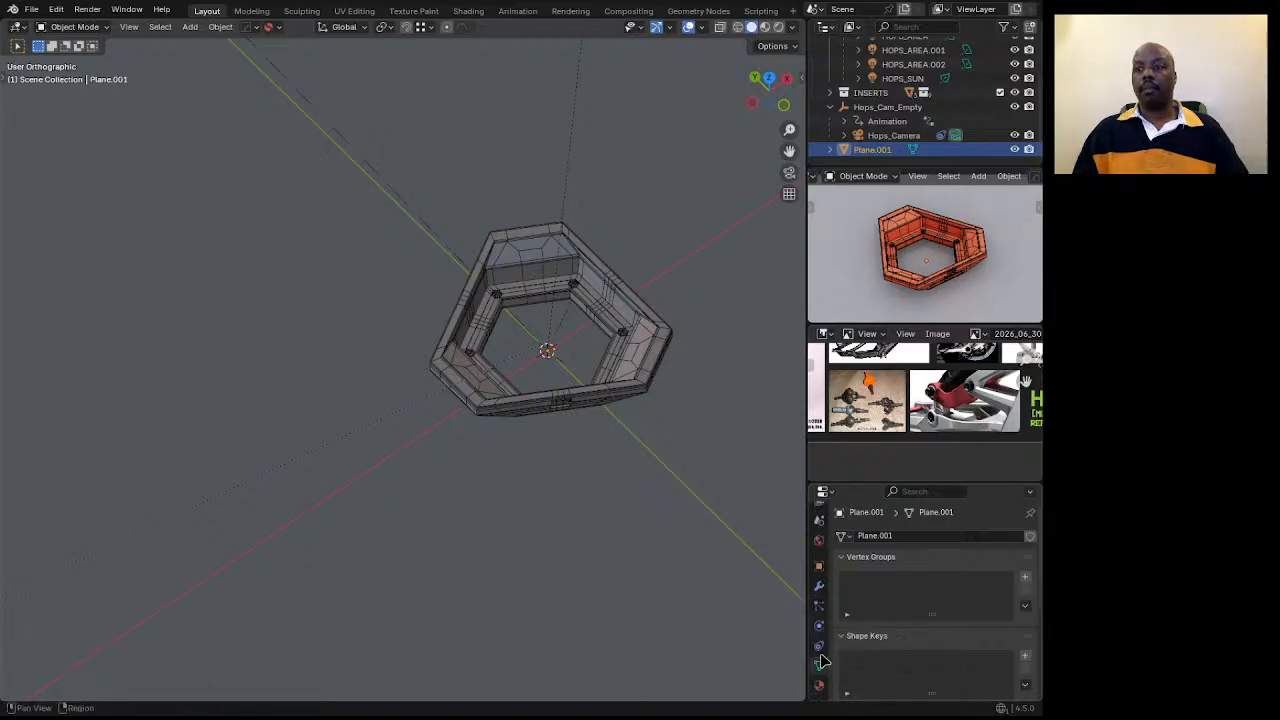
click(819, 682)
scroll(886, 654, down, 10)
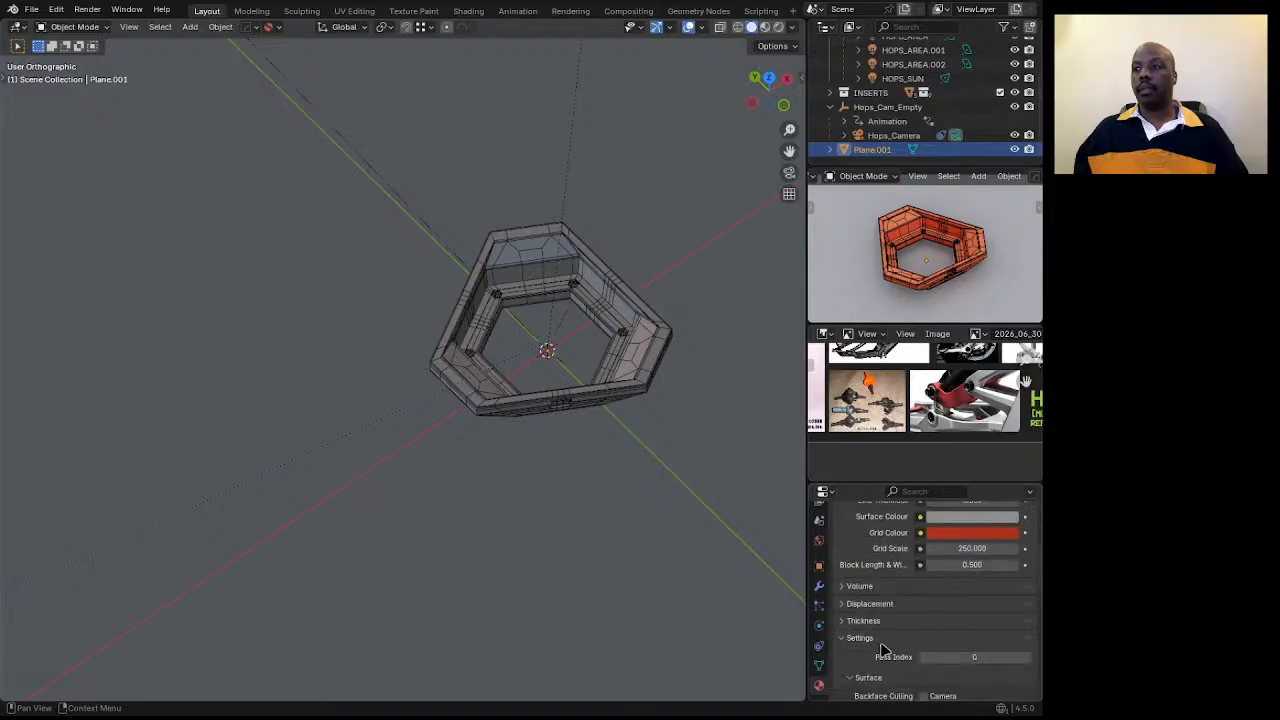
double_click(950, 519)
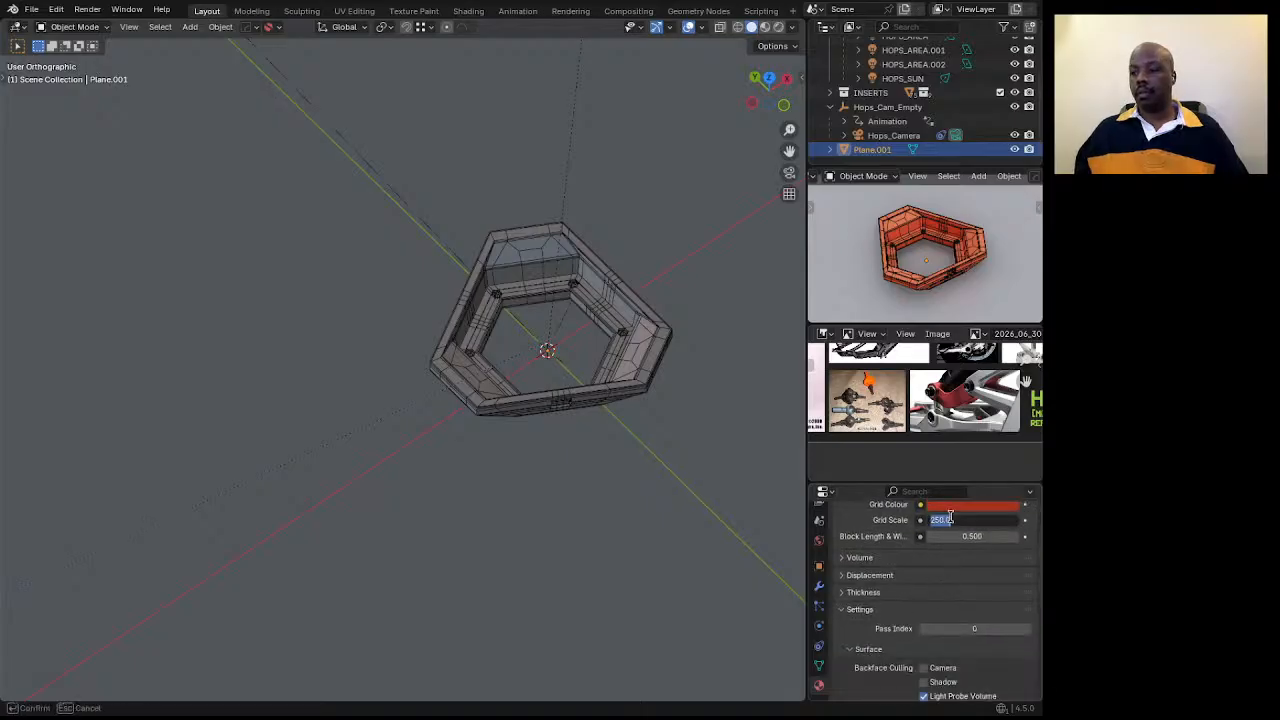
text(300)
key(Return)
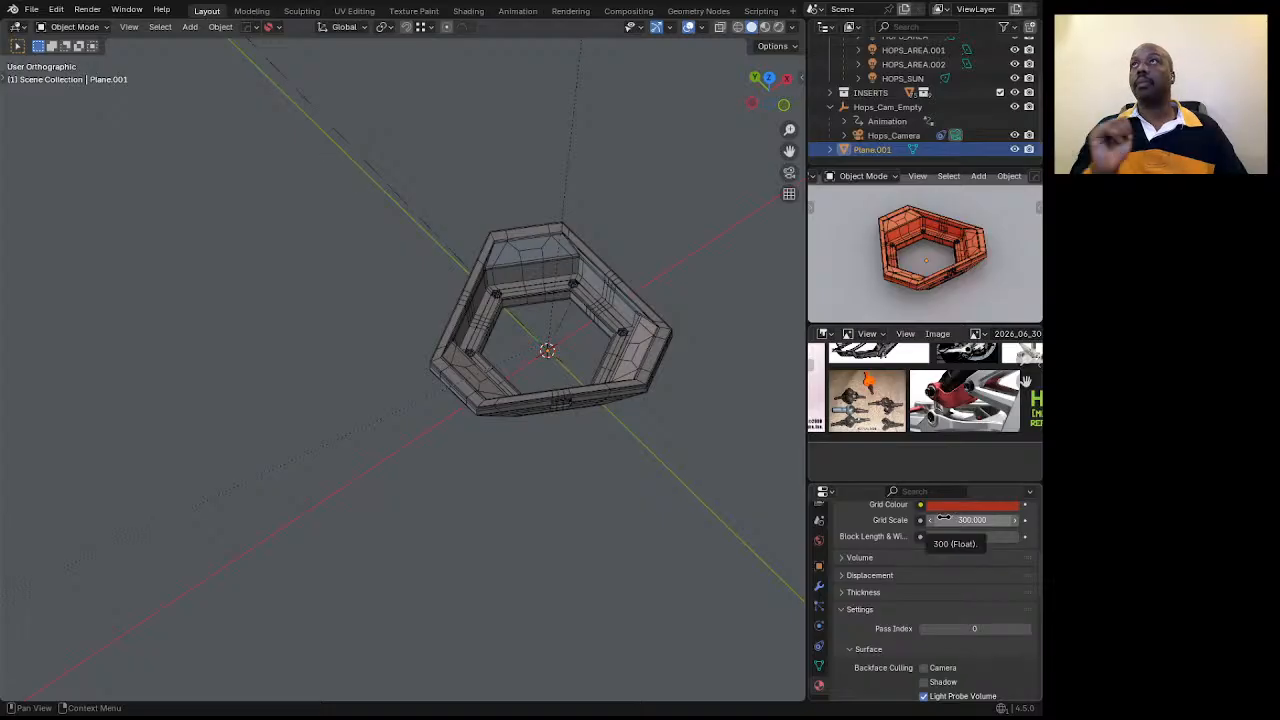
Show the camera preview in Solid shading and start the animation playback.
scroll(955, 182, up, 1)
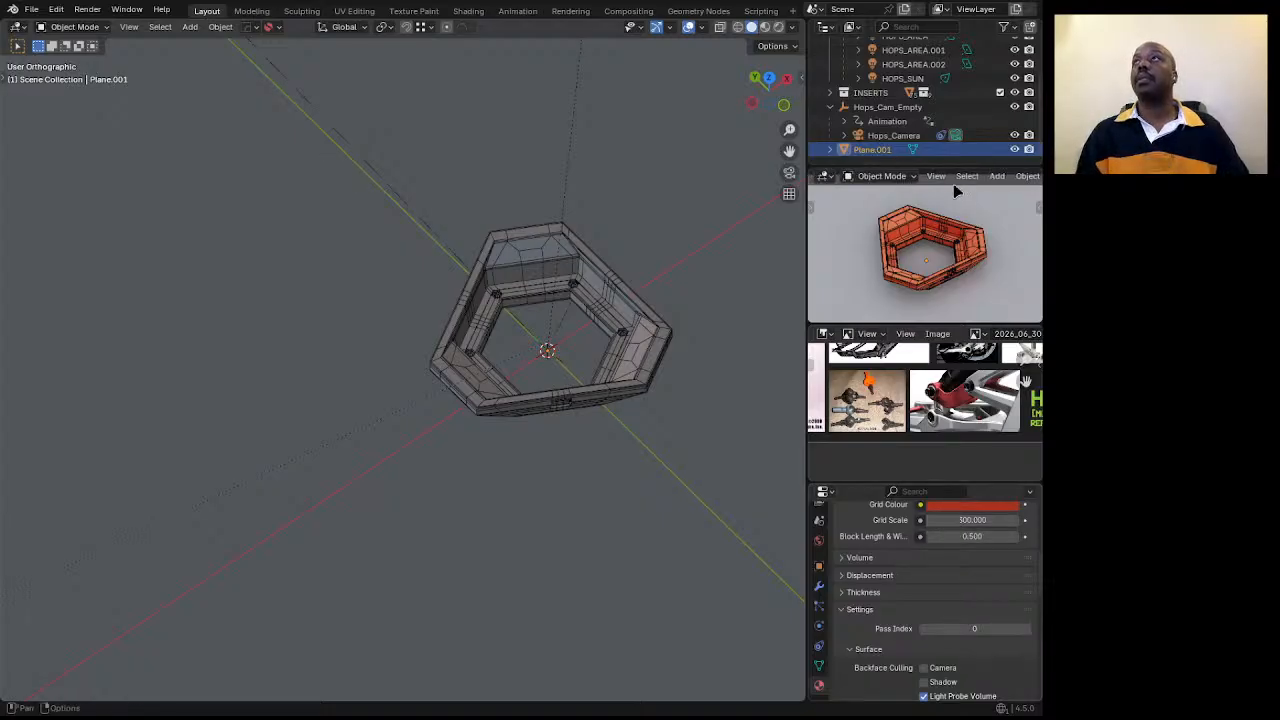
scroll(955, 185, down, 5)
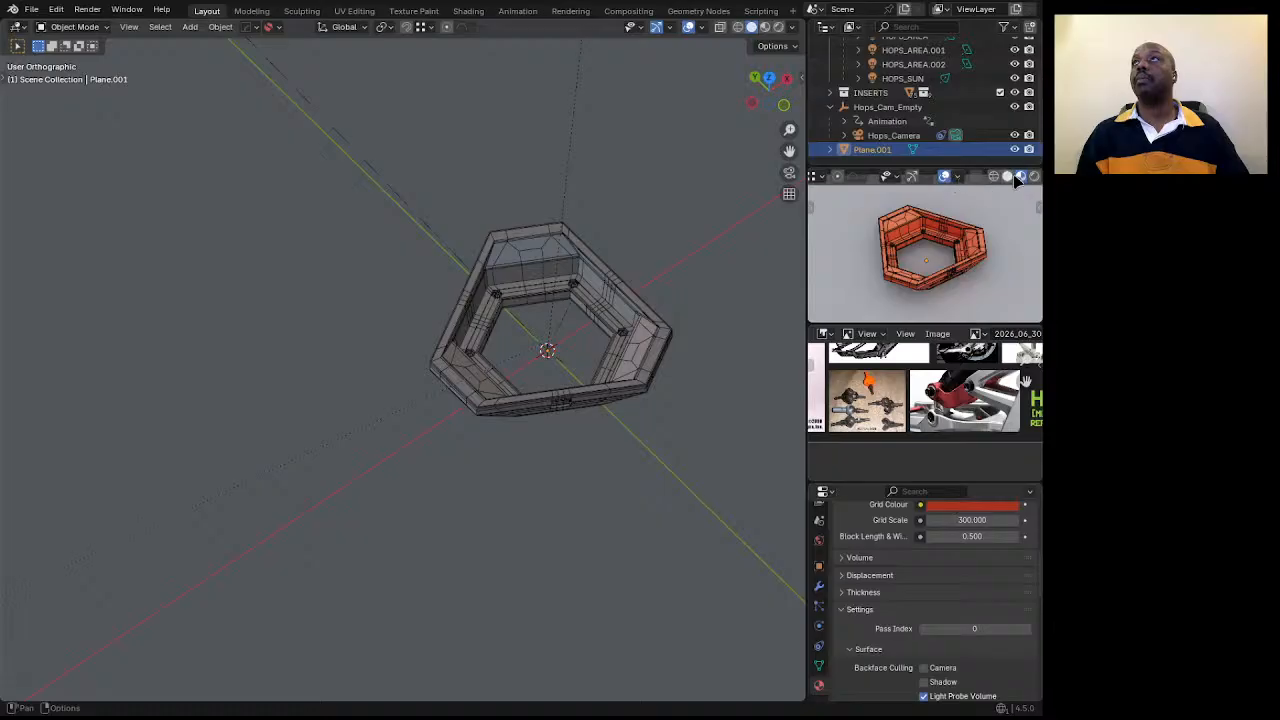
click(1008, 177)
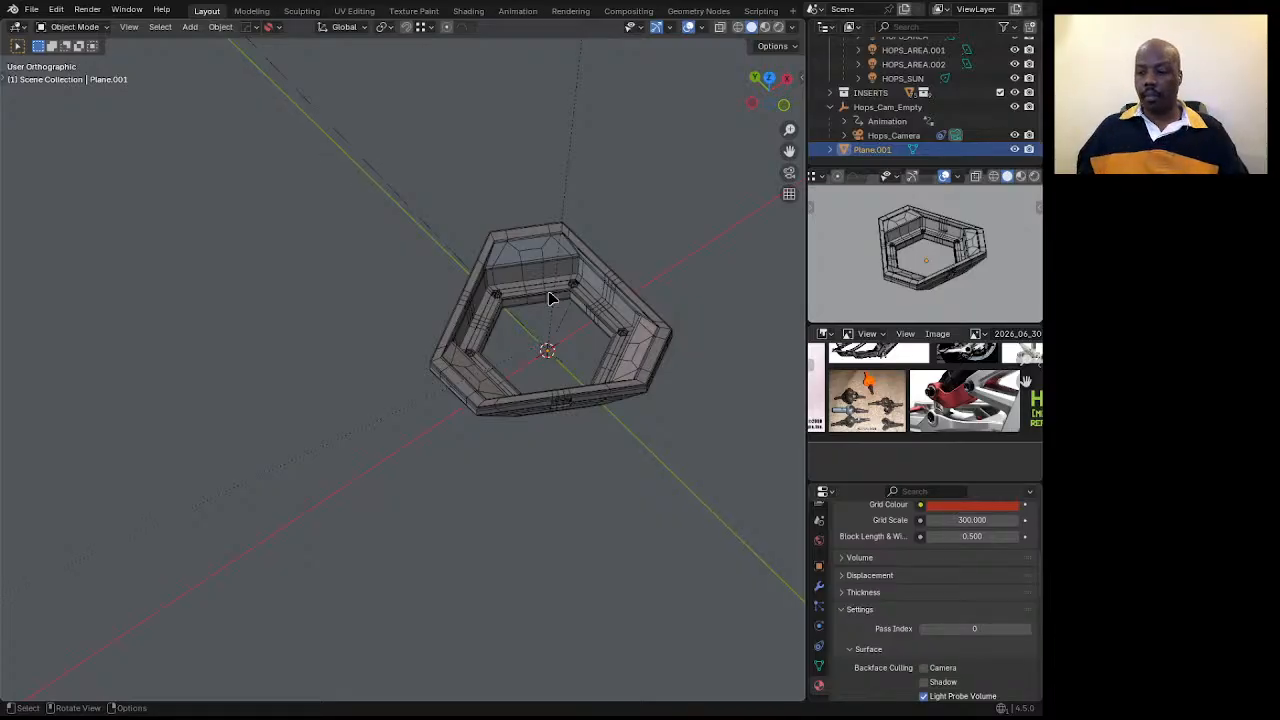
key(space)
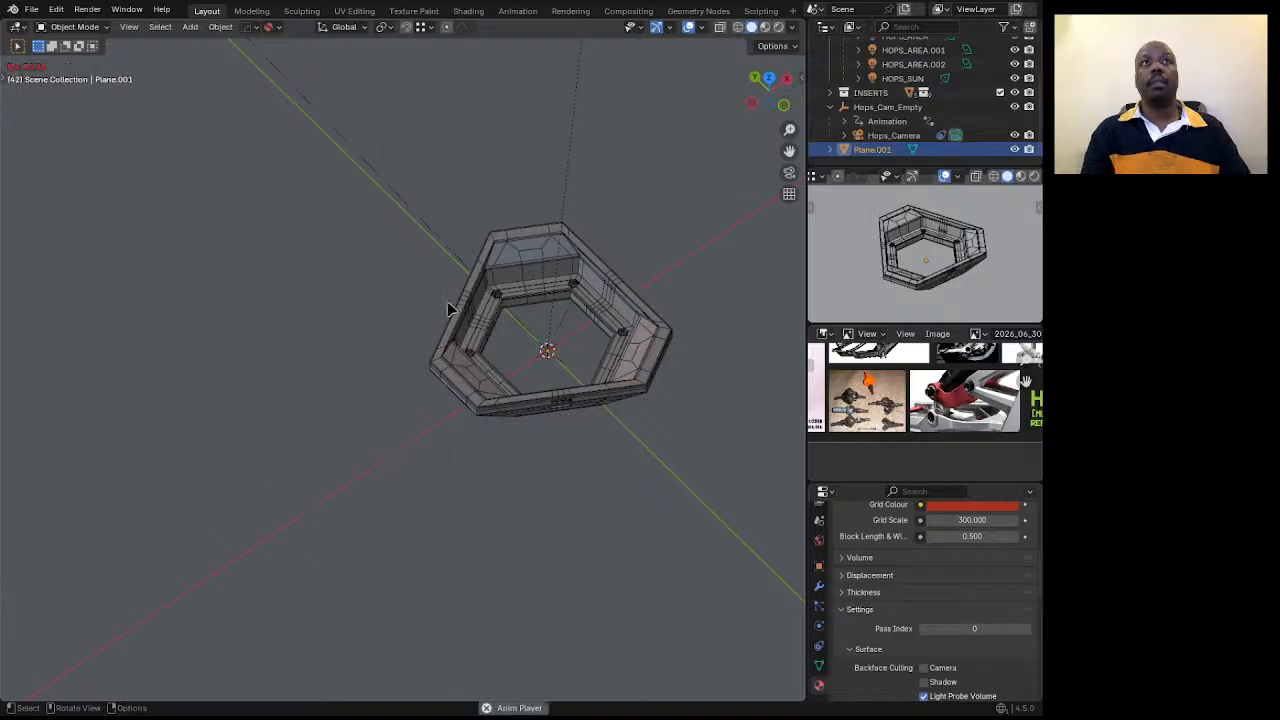
Select the open hexagonal housing and raise it about 100 mm along the Z axis.
click(700, 27)
click(455, 399)
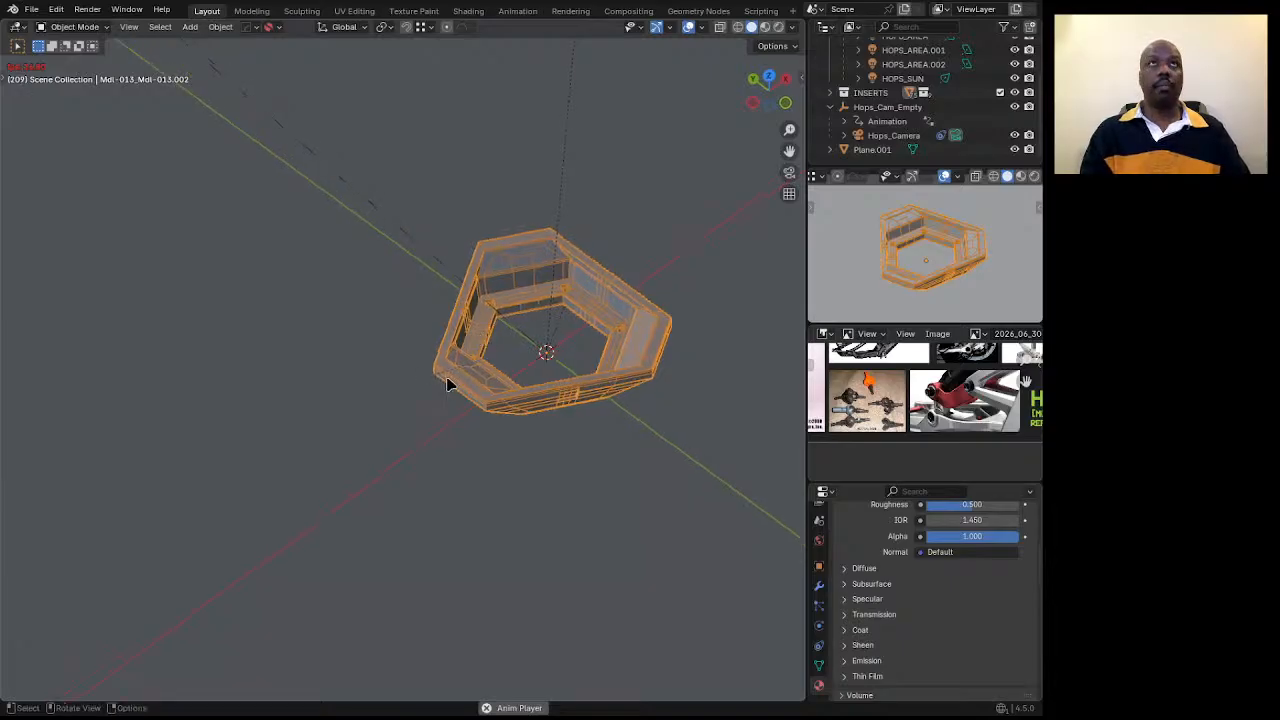
key(g)
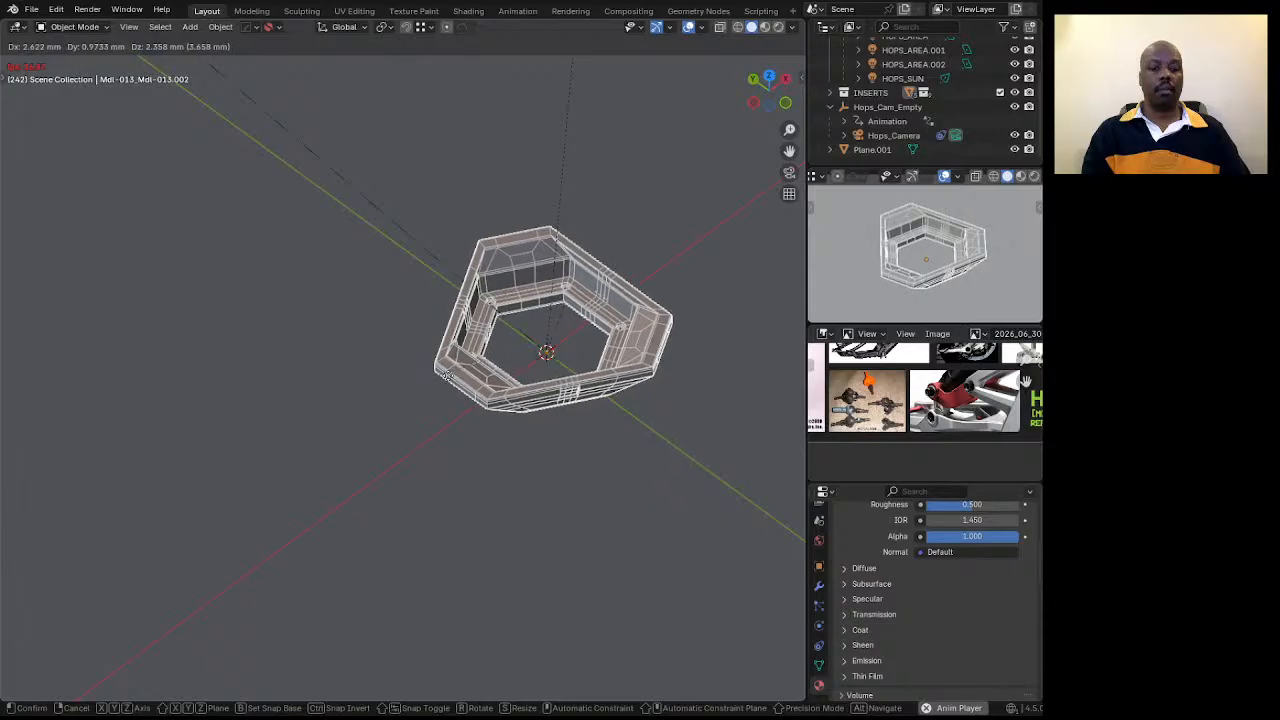
key(z)
click(452, 342)
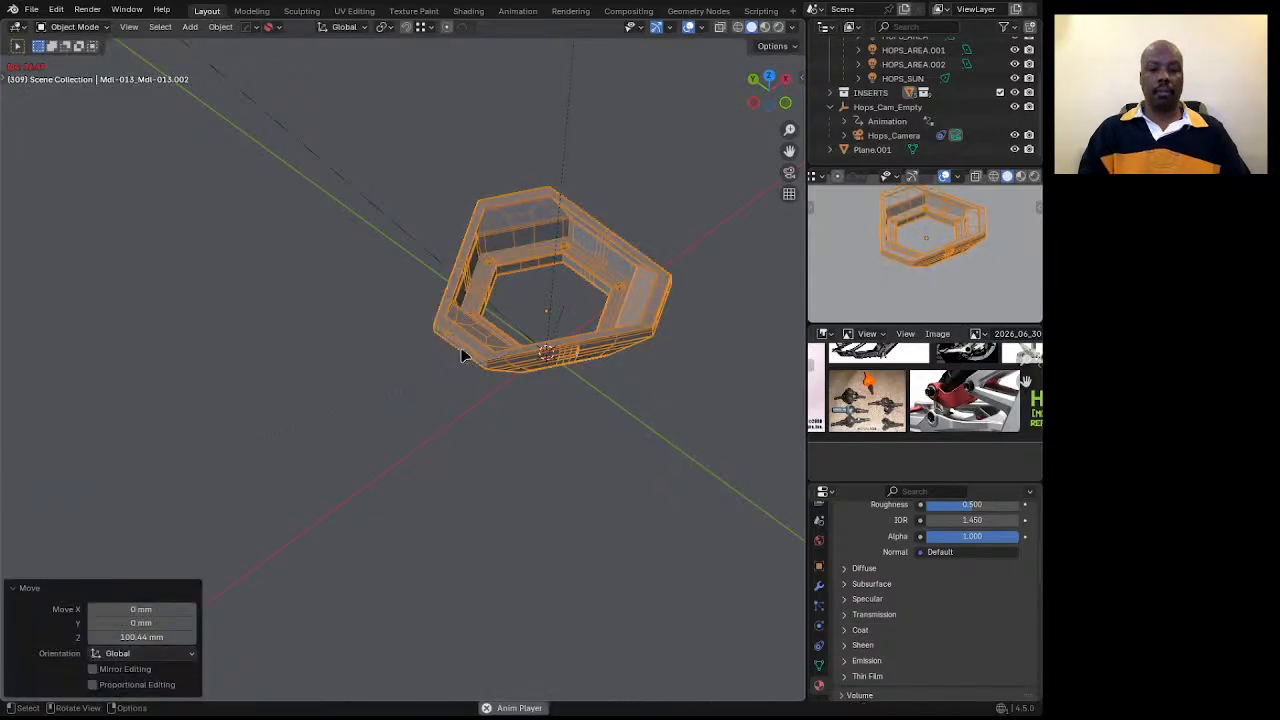
Rotate the open hexagonal housing -90° about the global Z axis.
click(463, 378)
key(r)
key(z)
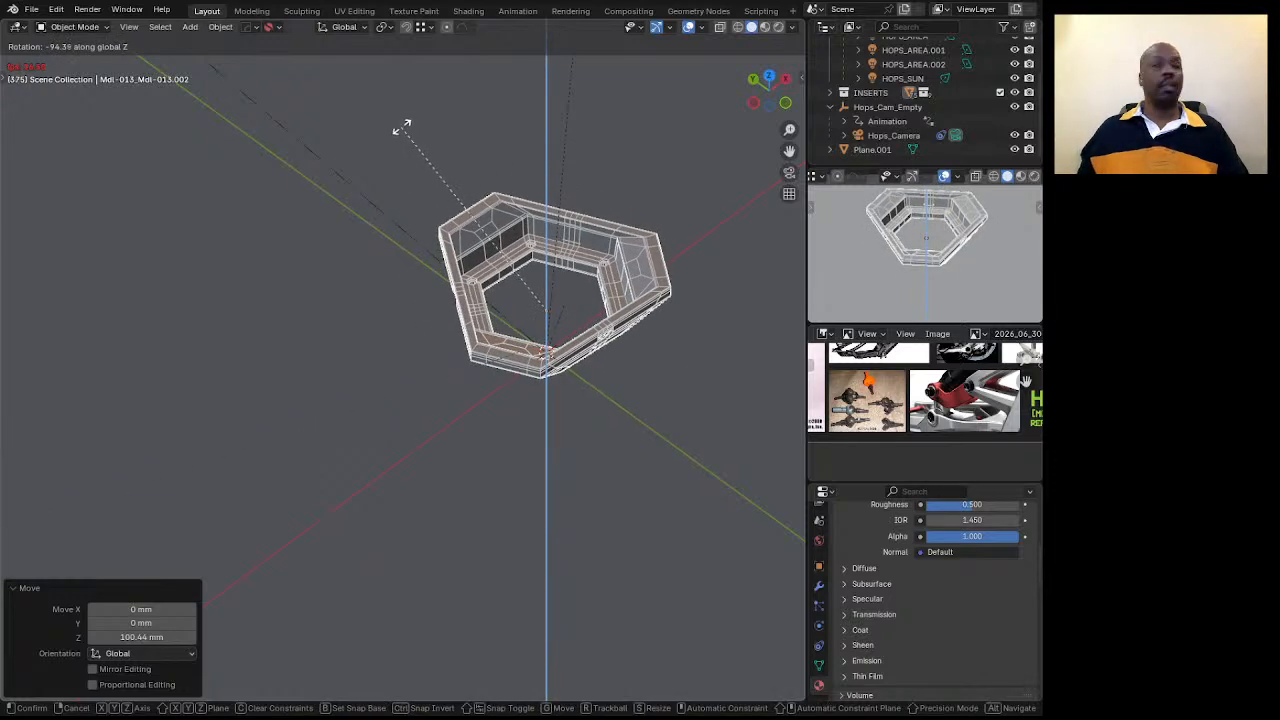
text(-90)
key(Return)
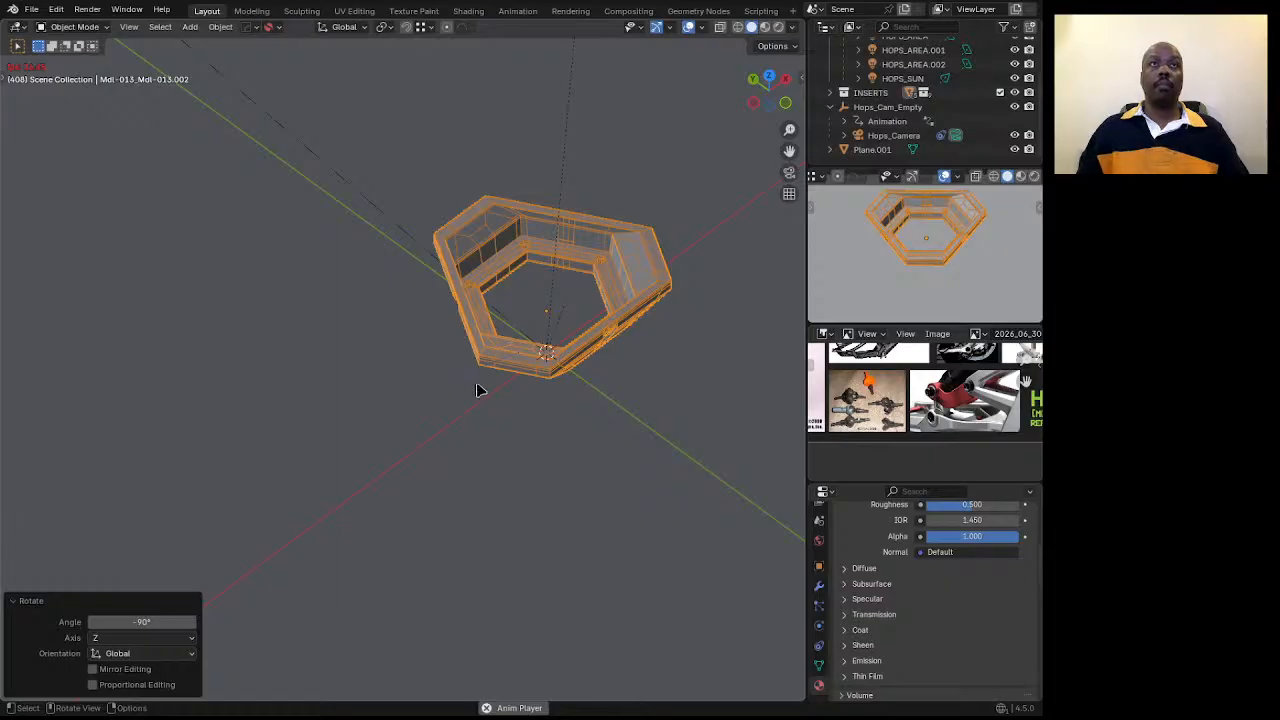
Stand the housing upright by rotating it 90° about the global X axis.
key(r)
key(y)
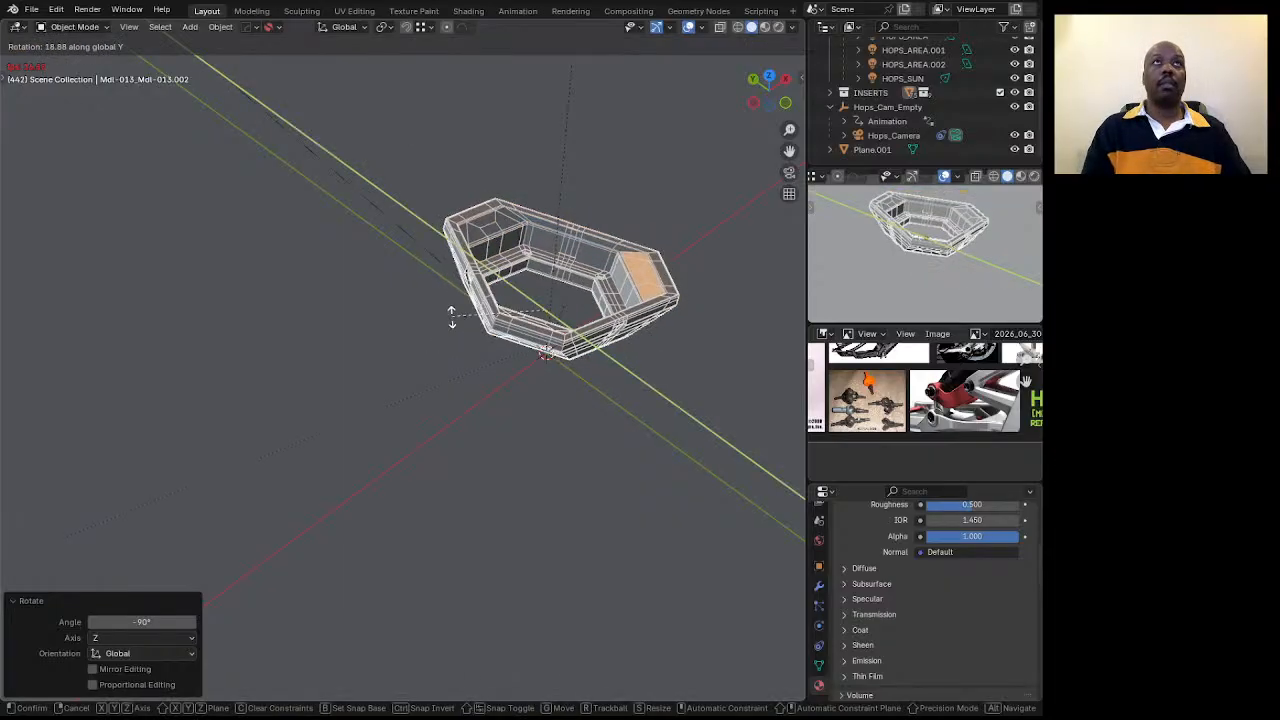
key(x)
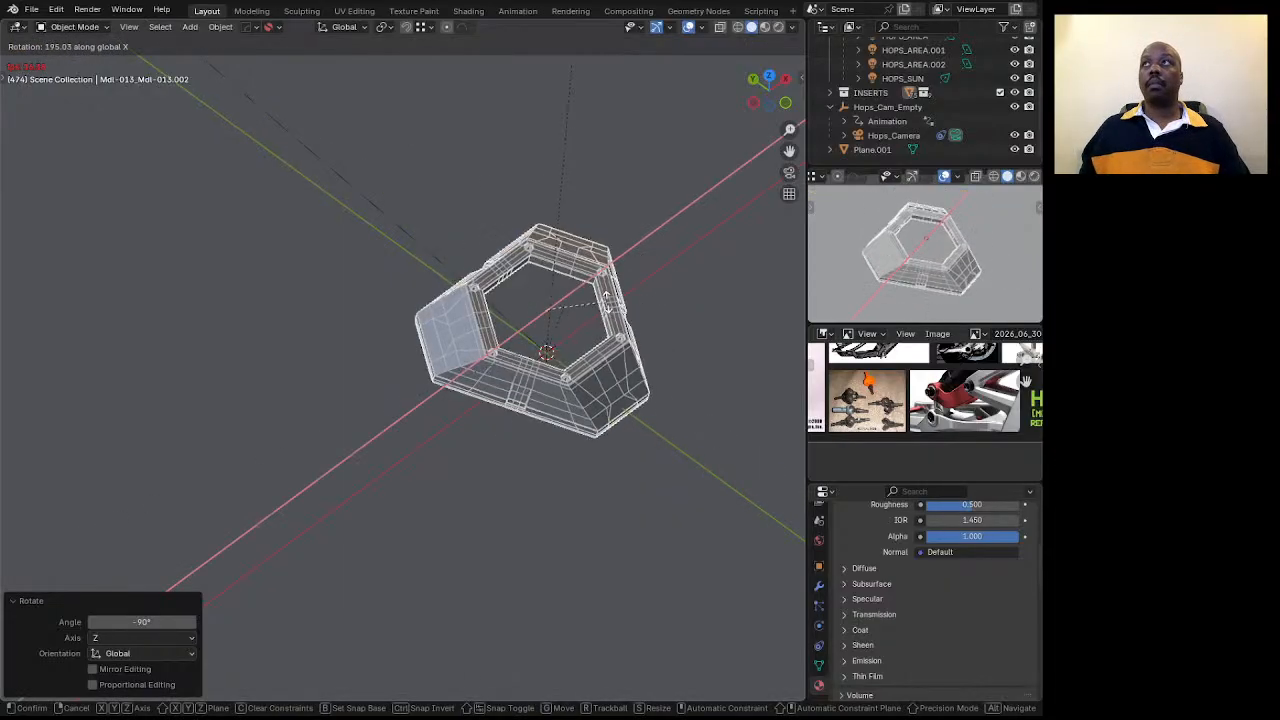
click(490, 207)
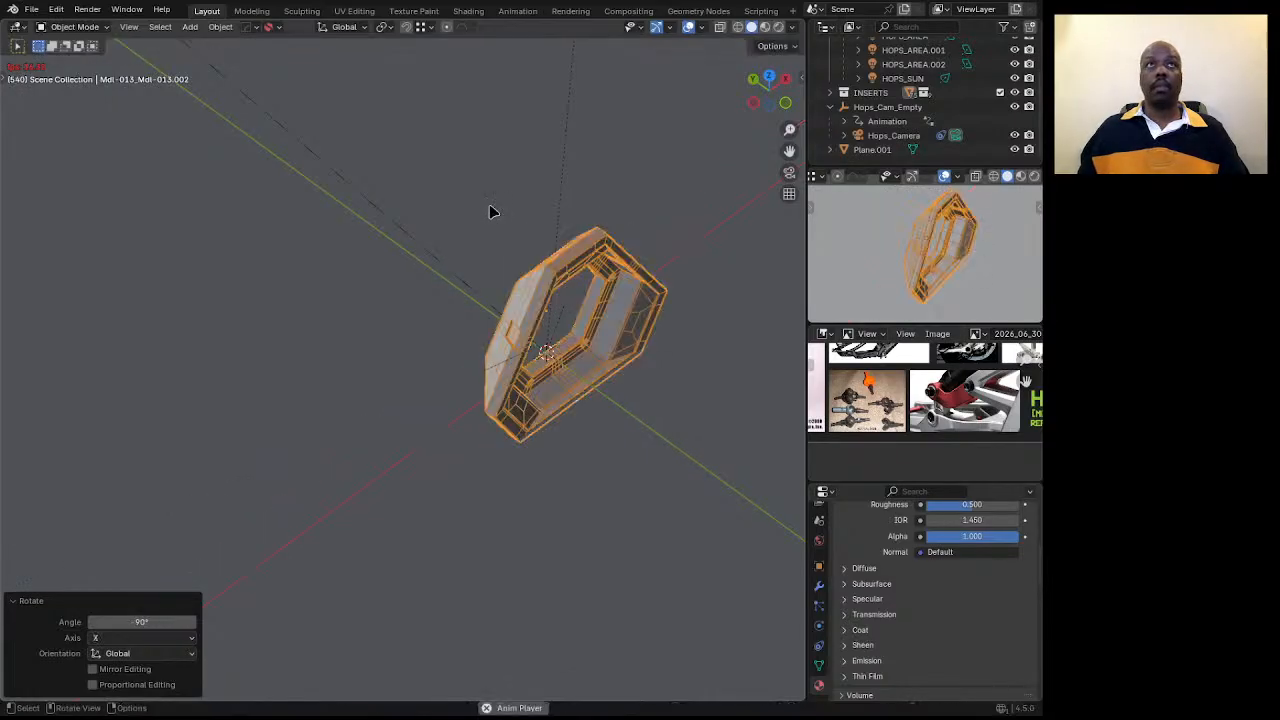
Raise the upright housing about 21.5 mm along the global Z axis.
mouse_move(551, 437)
middle_down()
mouse_move(477, 328)
mouse_move(480, 380)
mouse_move(443, 429)
middle_up()
key(g)
key(z)
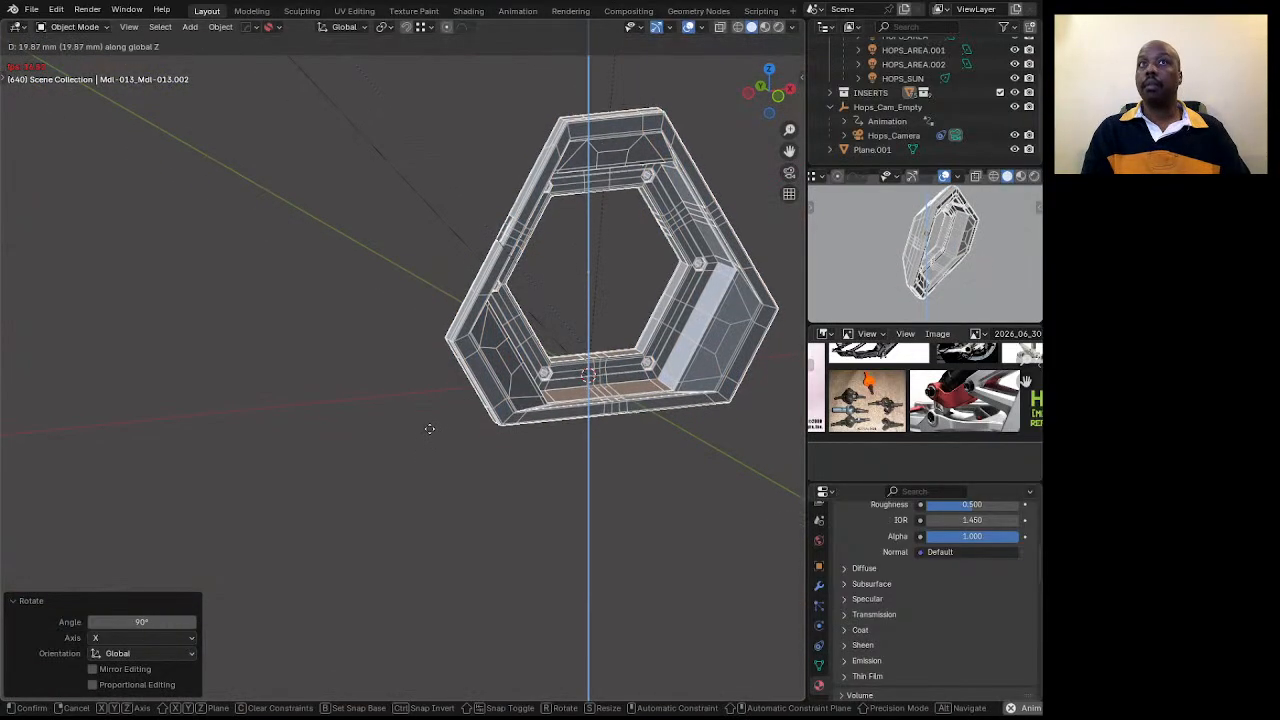
click(448, 436)
middle_drag(448, 436, 519, 470)
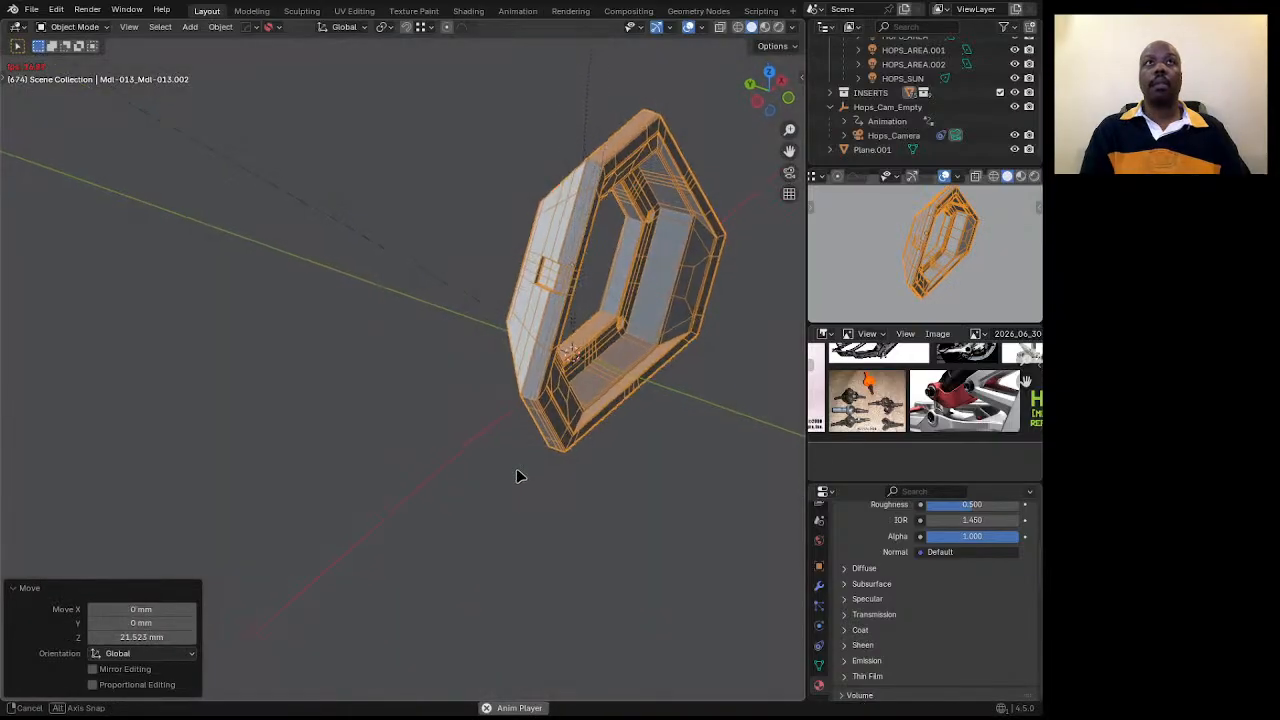
In Edit Mode, move the housing's entire mesh about 160 mm along the global Y axis, away from its origin.
key(Tab)
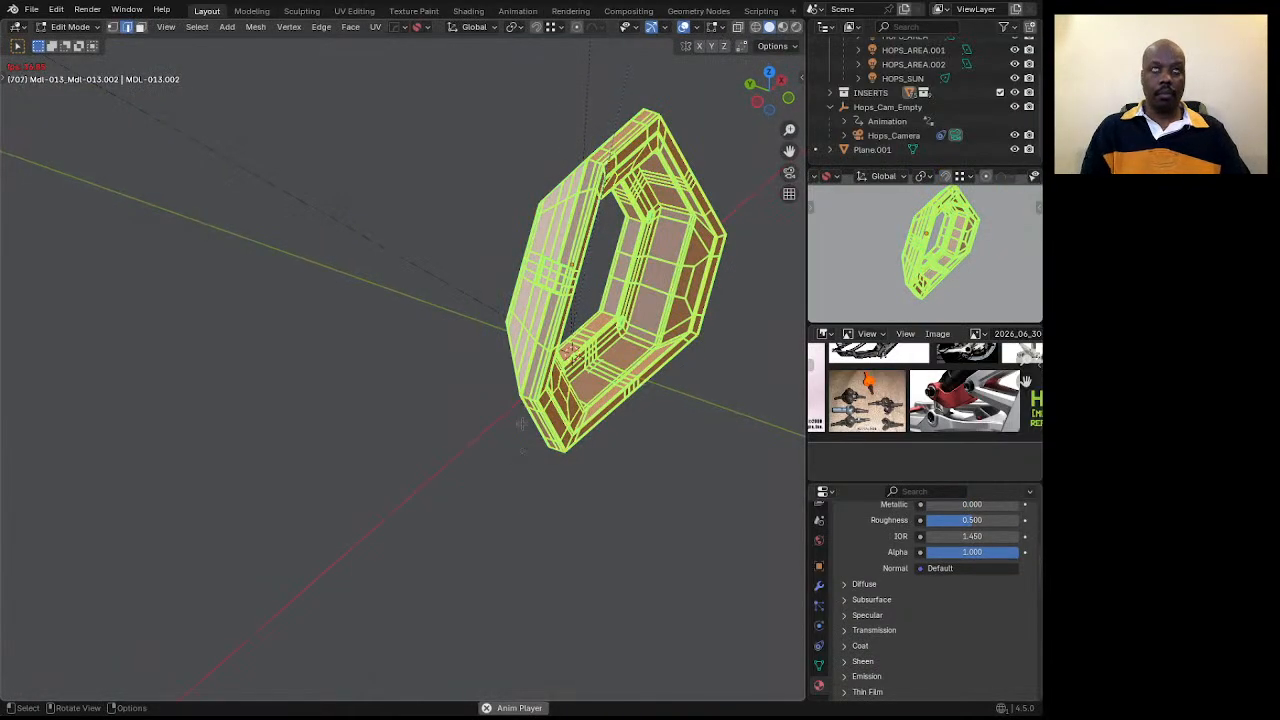
right_click(521, 425)
click(462, 617)
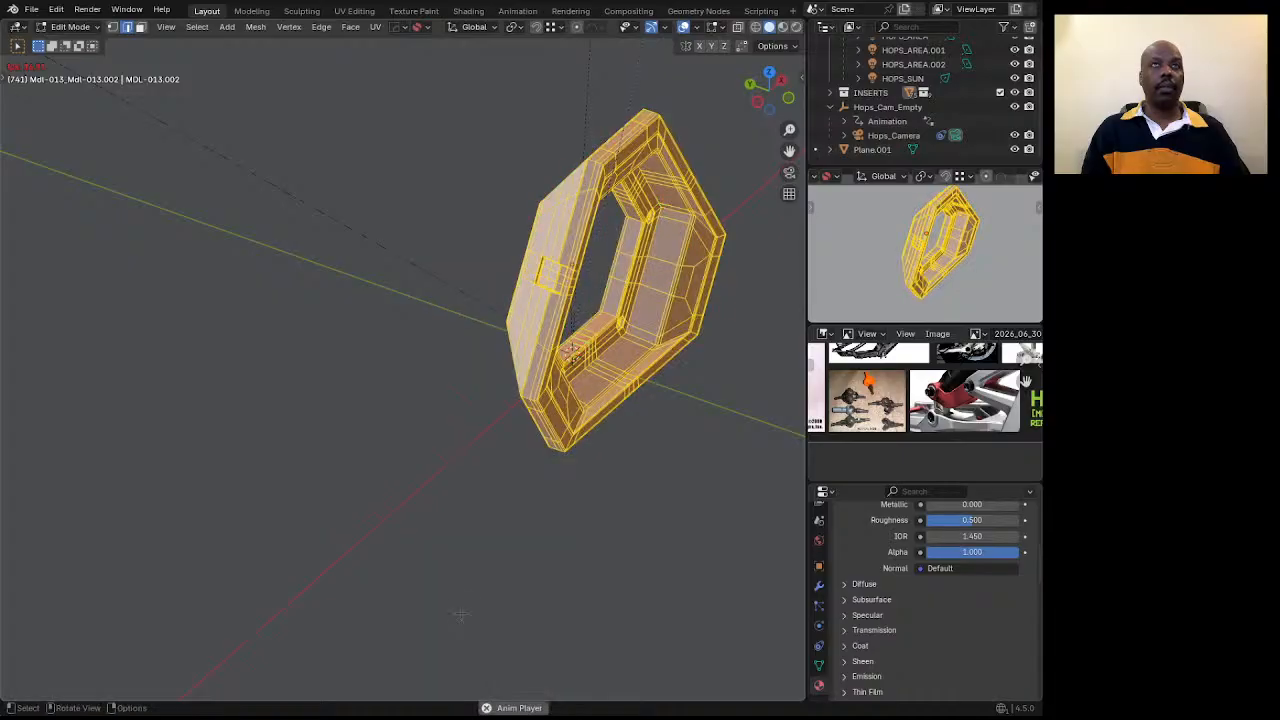
key(g)
key(y)
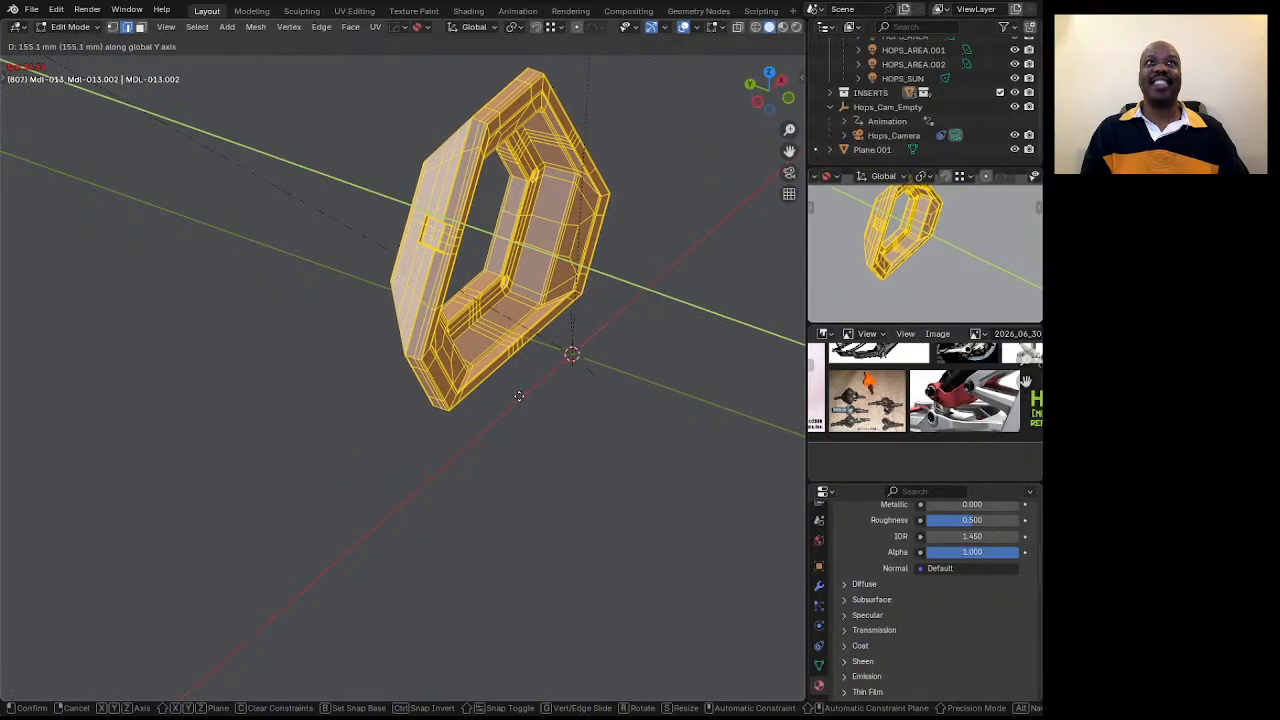
click(525, 366)
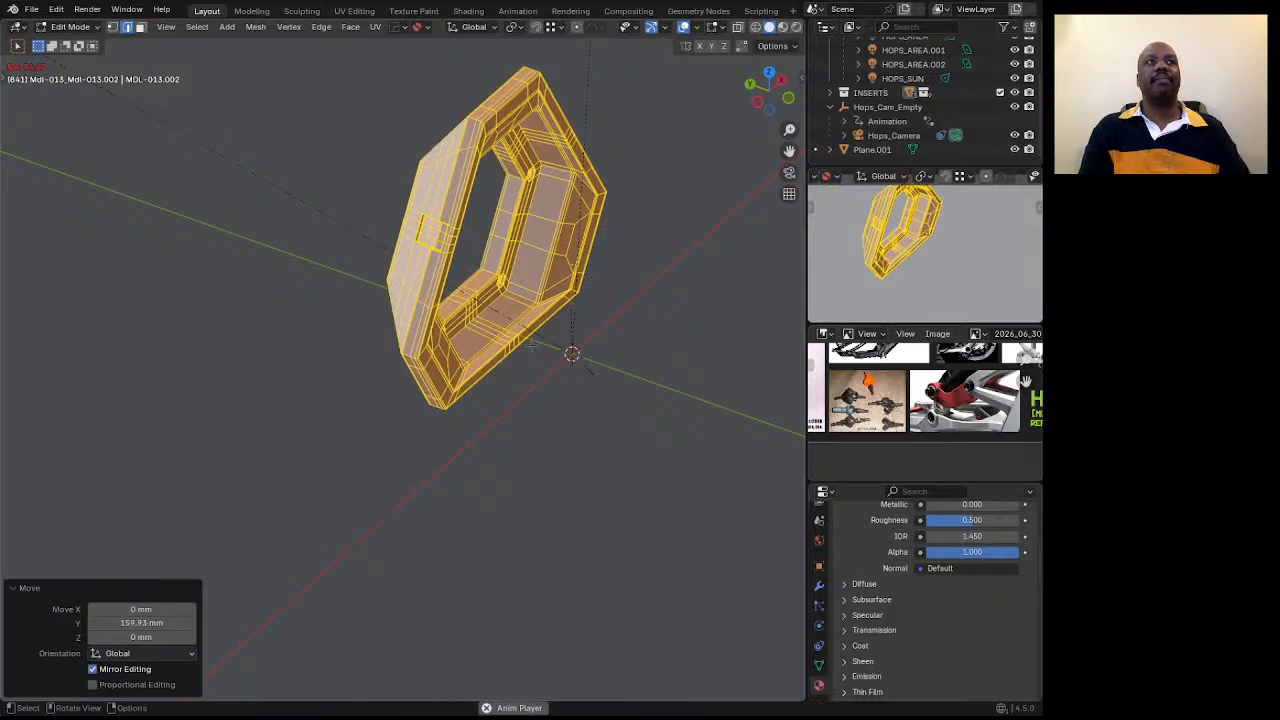
Mirror the housing across its local Z axis with a Hops mirror modifier in Object Mode and show the modifier's settings.
middle_drag(534, 340, 490, 325)
scroll(490, 325, down, 3)
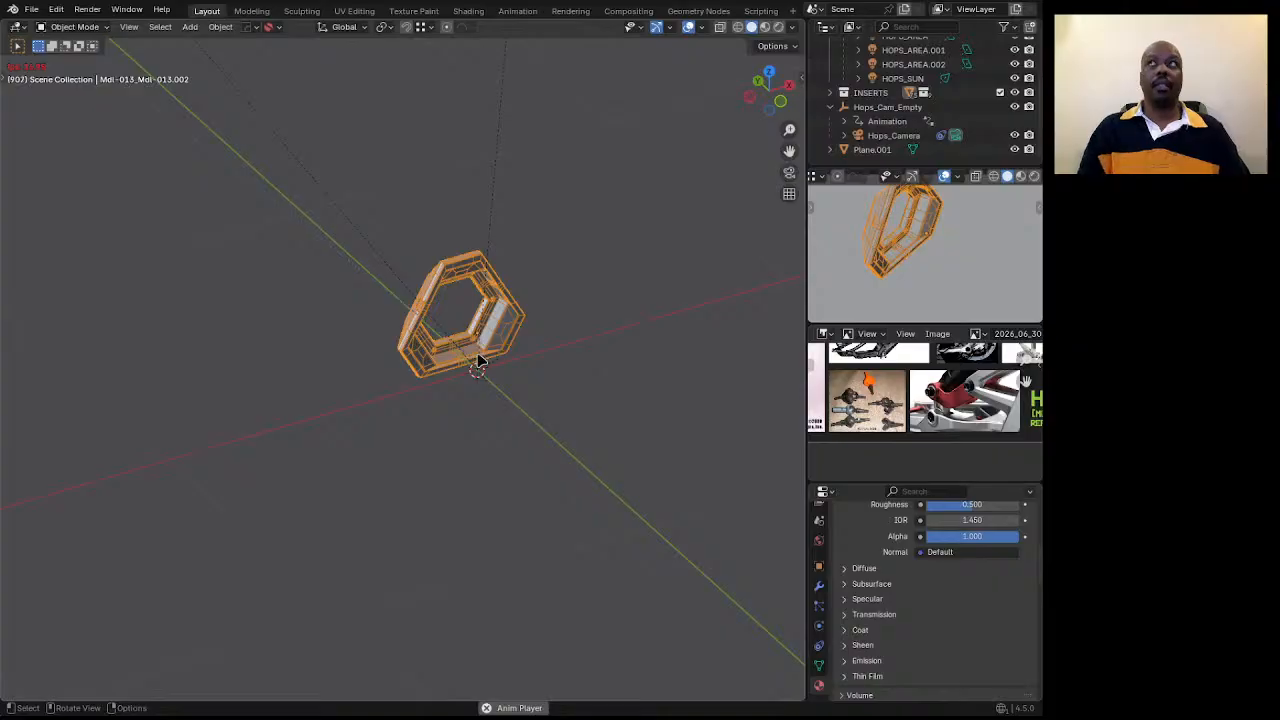
key(space)
key(alt+x)
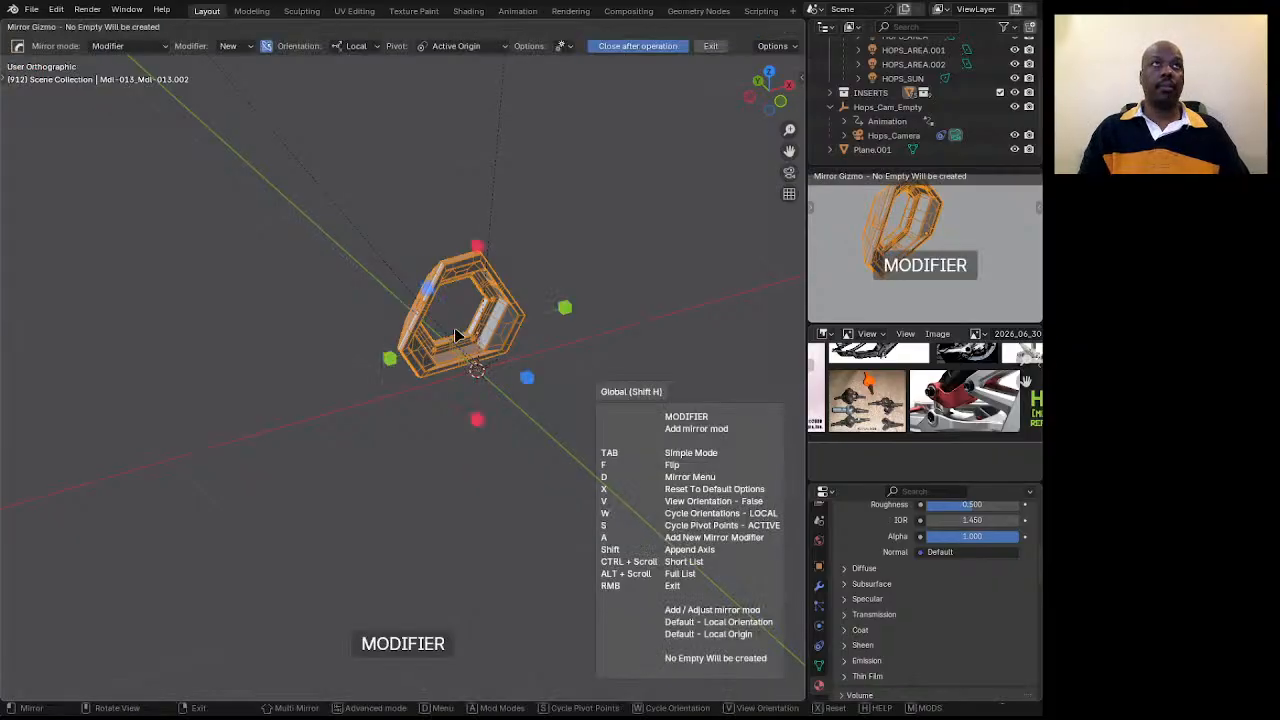
click(435, 292)
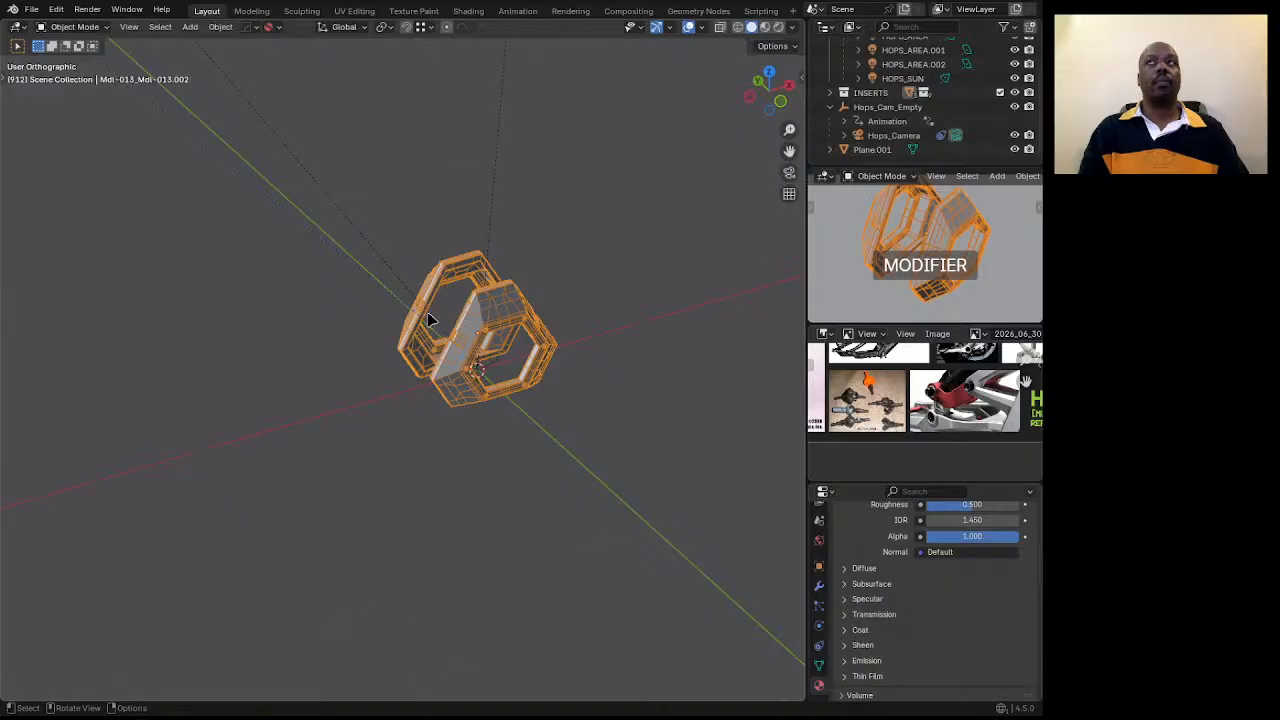
key(space)
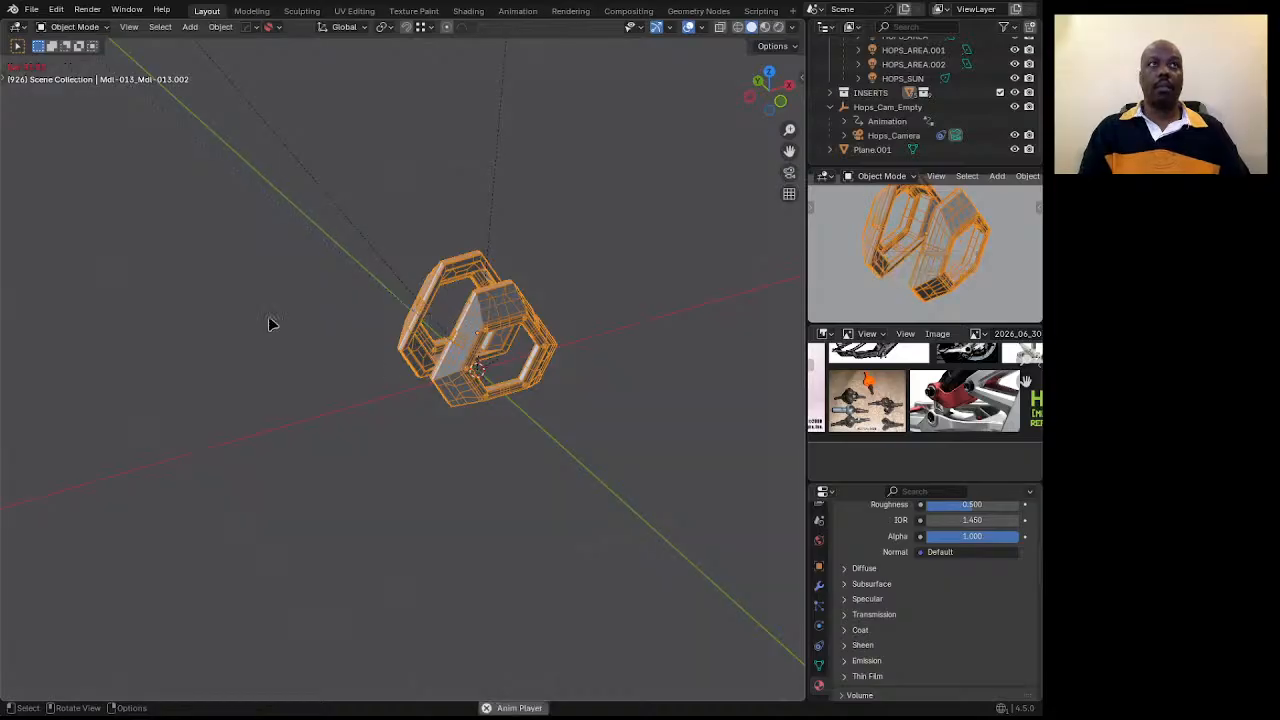
click(819, 587)
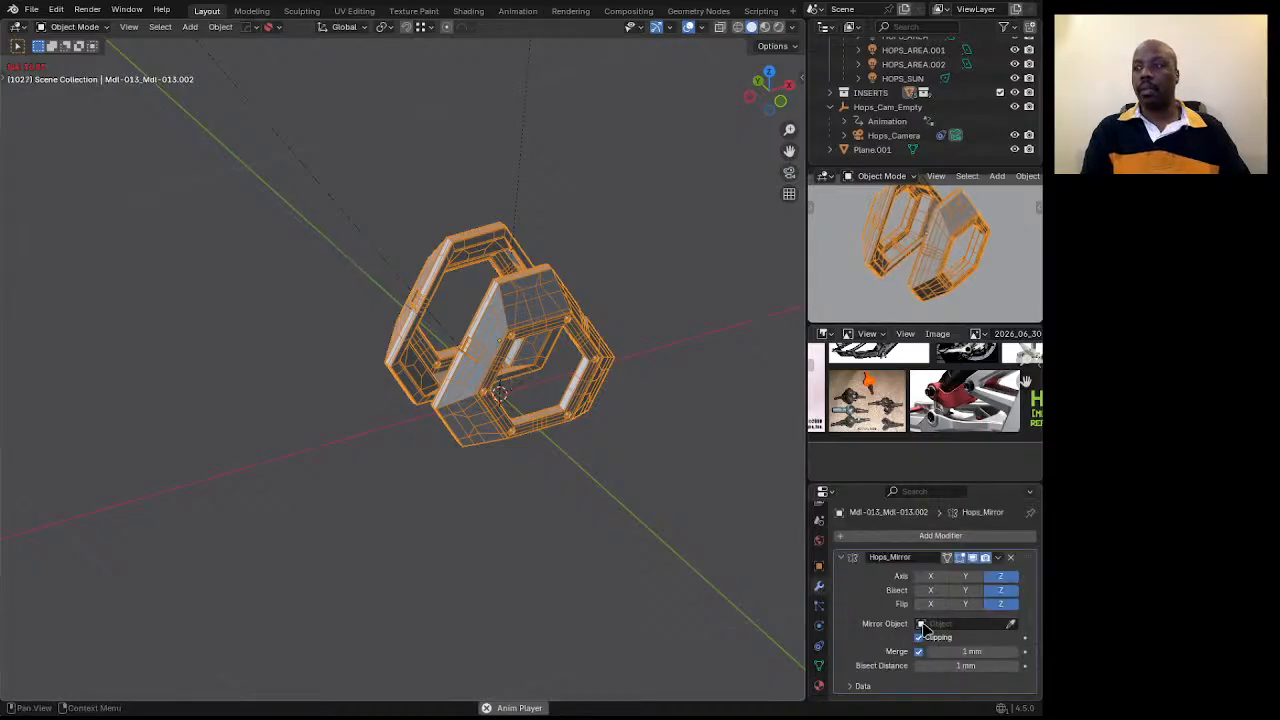
Add one centred loop cut across the upper beam of the mirrored housing in Edit Mode.
key(Tab)
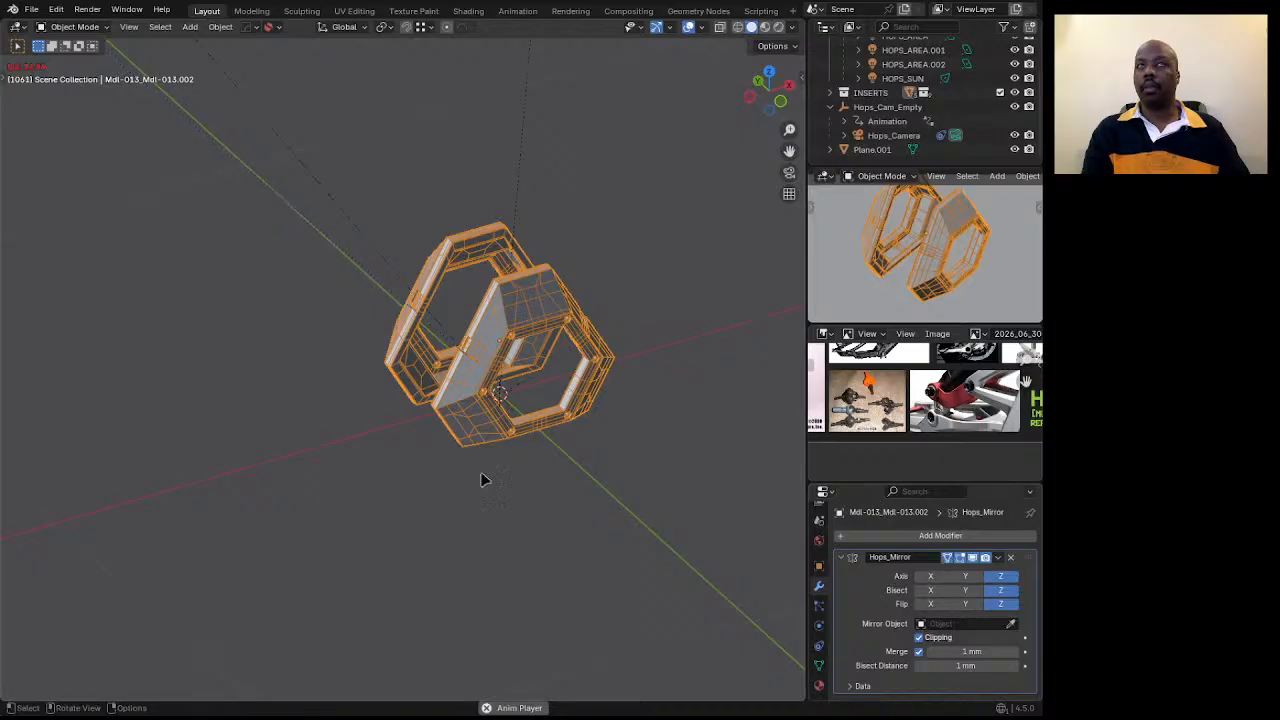
middle_drag(447, 291, 511, 282)
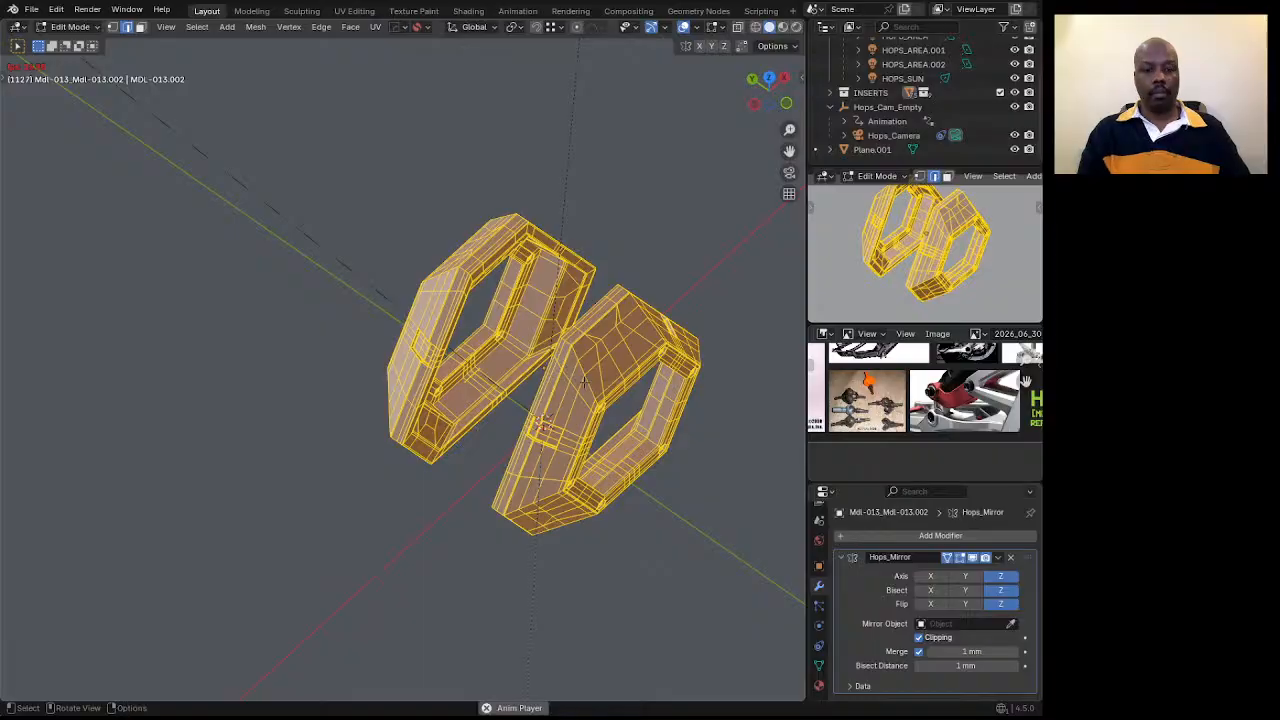
key(ctrl+r)
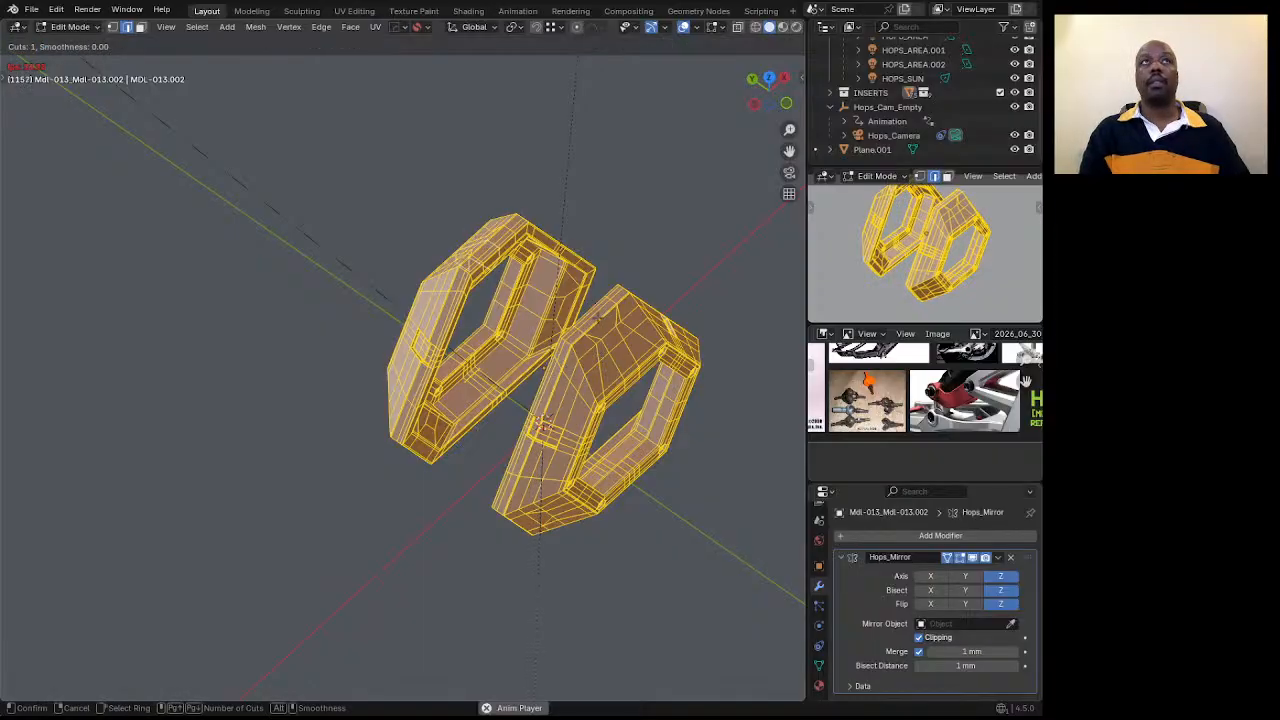
click(487, 236)
right_click(487, 236)
middle_drag(487, 236, 586, 234)
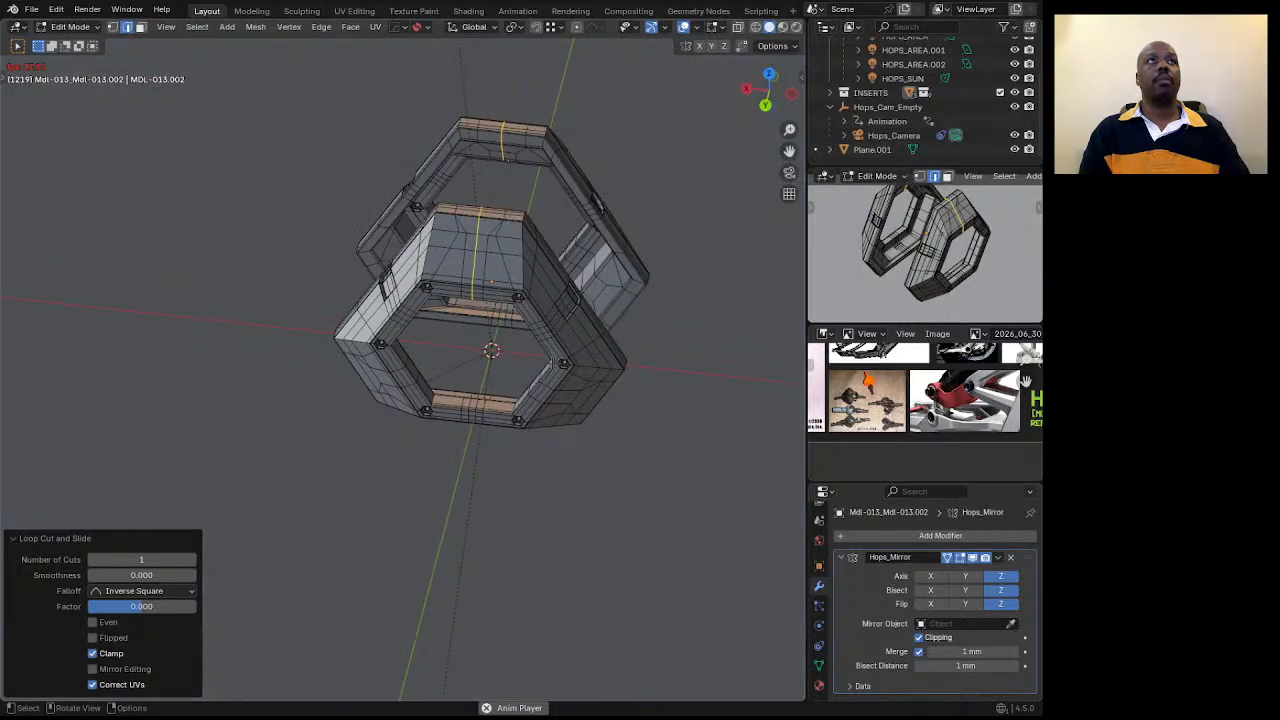
scroll(496, 315, down, 3)
key(KP_Divide)
scroll(568, 293, up, 4)
scroll(568, 293, down, 5)
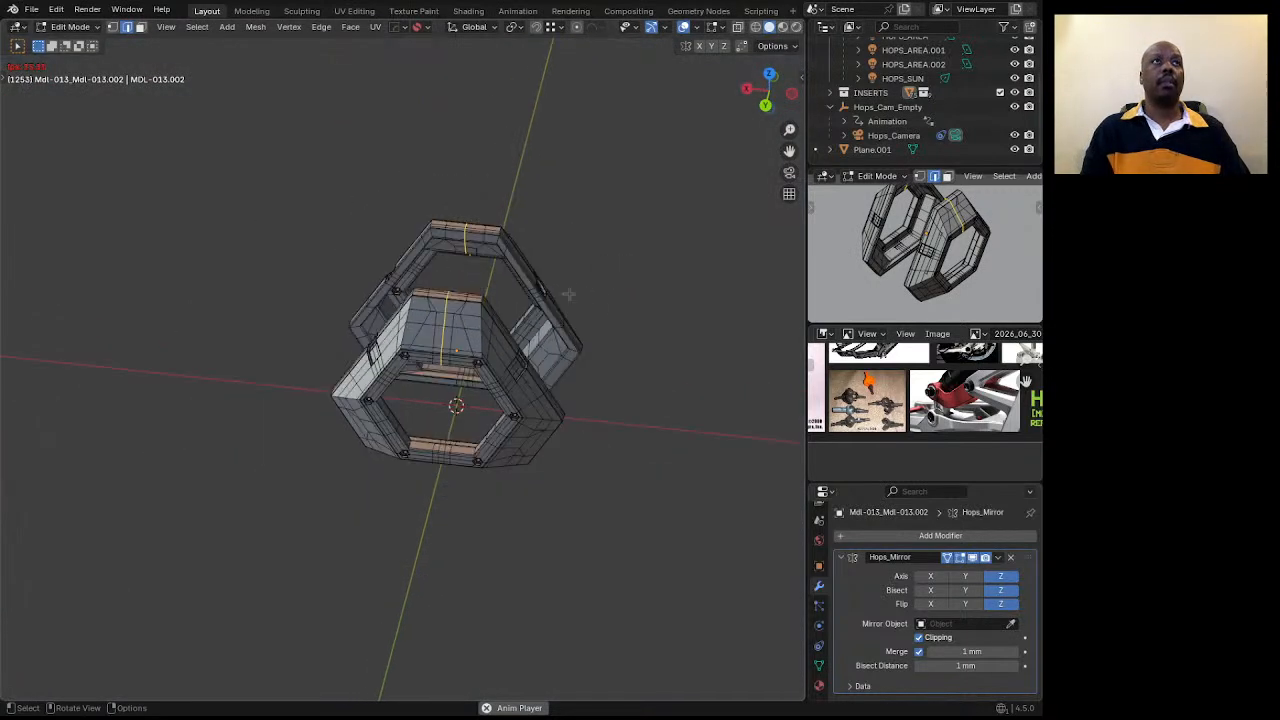
scroll(455, 345, up, 5)
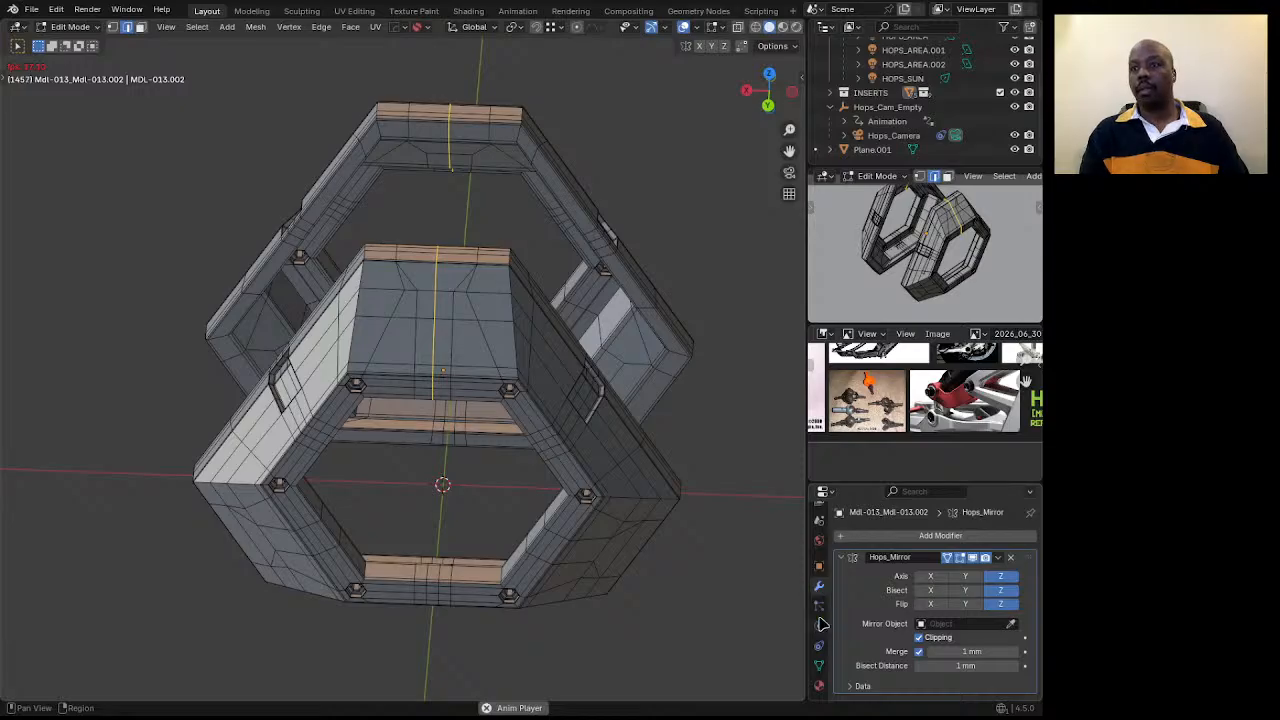
Select Hops_Camera in Object Mode and set its focal length to 200 mm.
scroll(822, 590, up, 4)
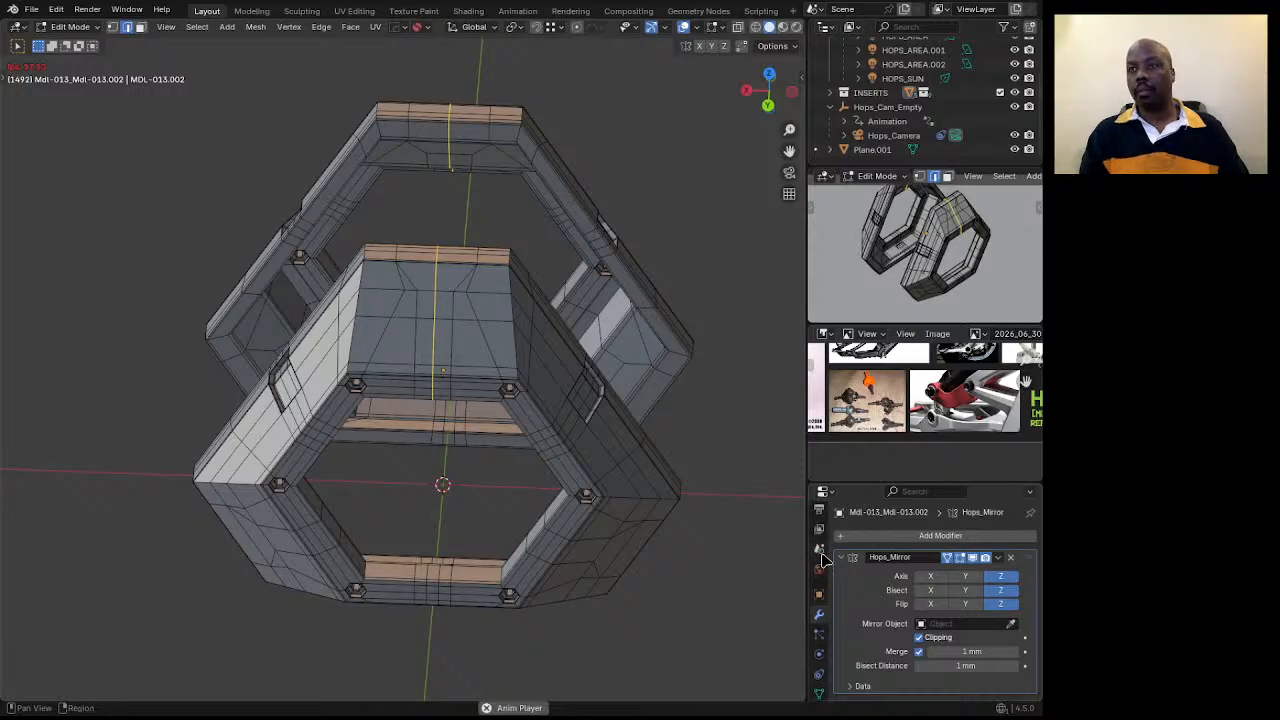
key(Tab)
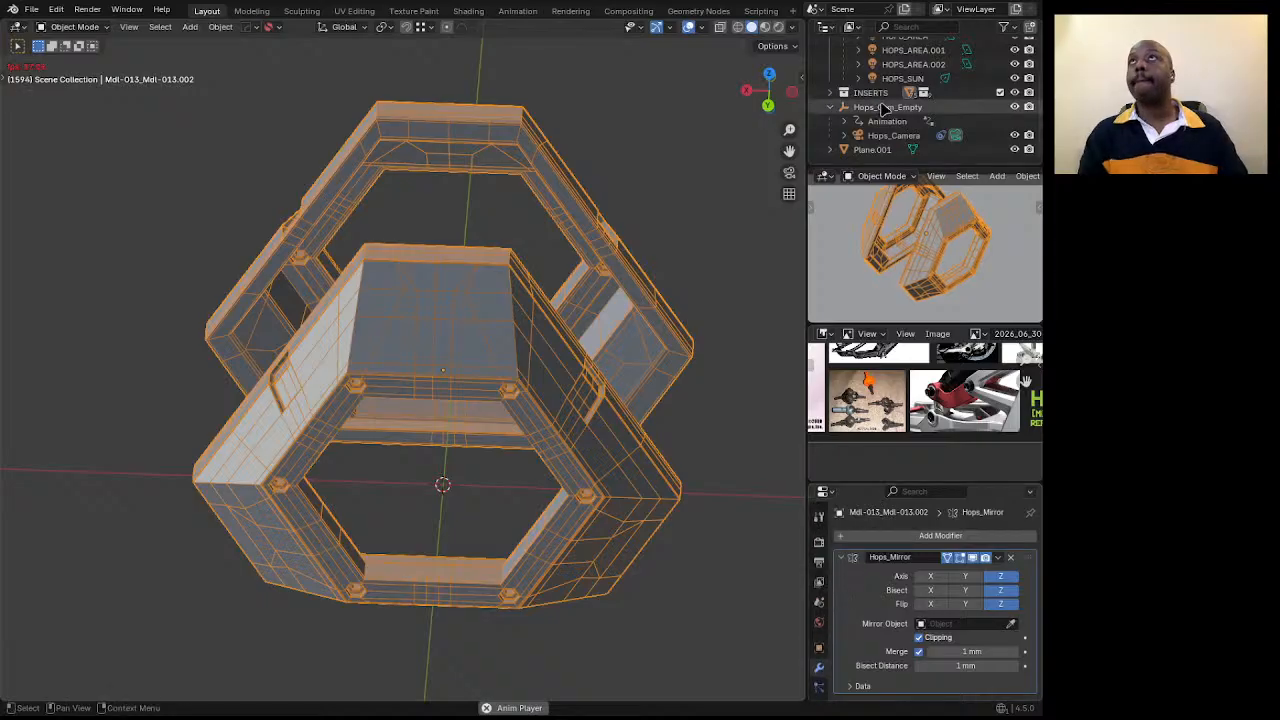
click(893, 135)
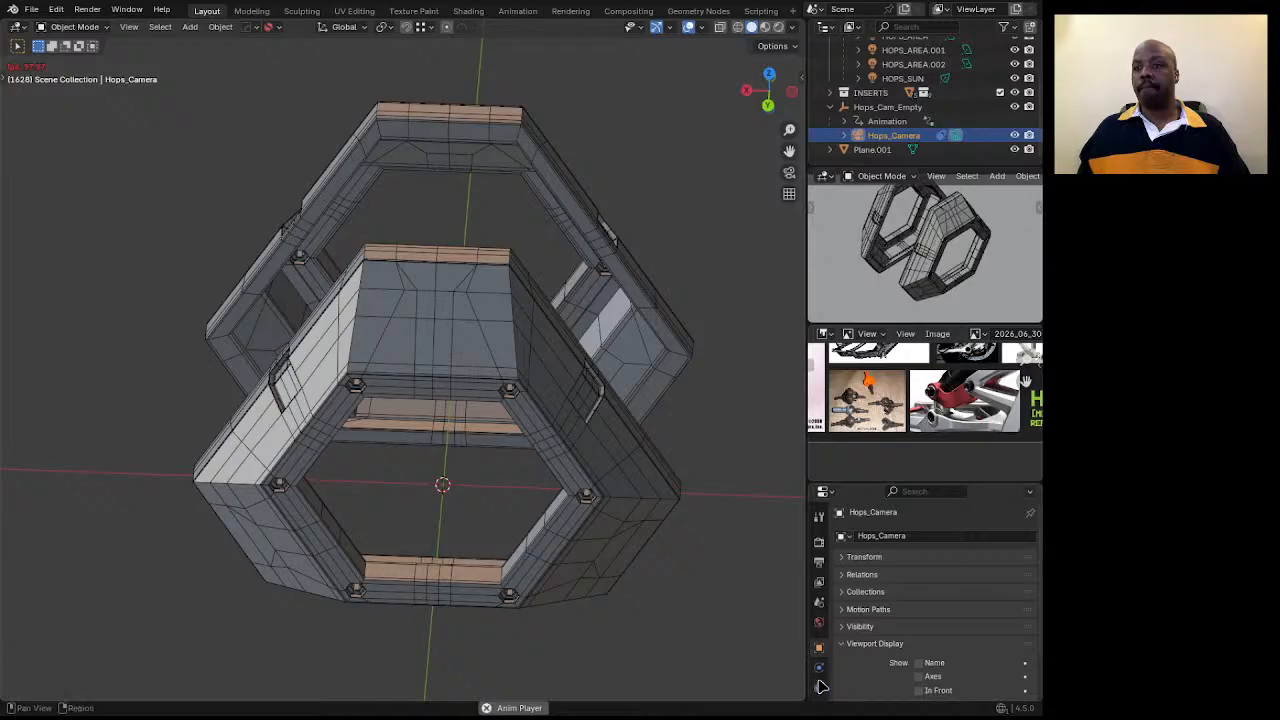
click(819, 686)
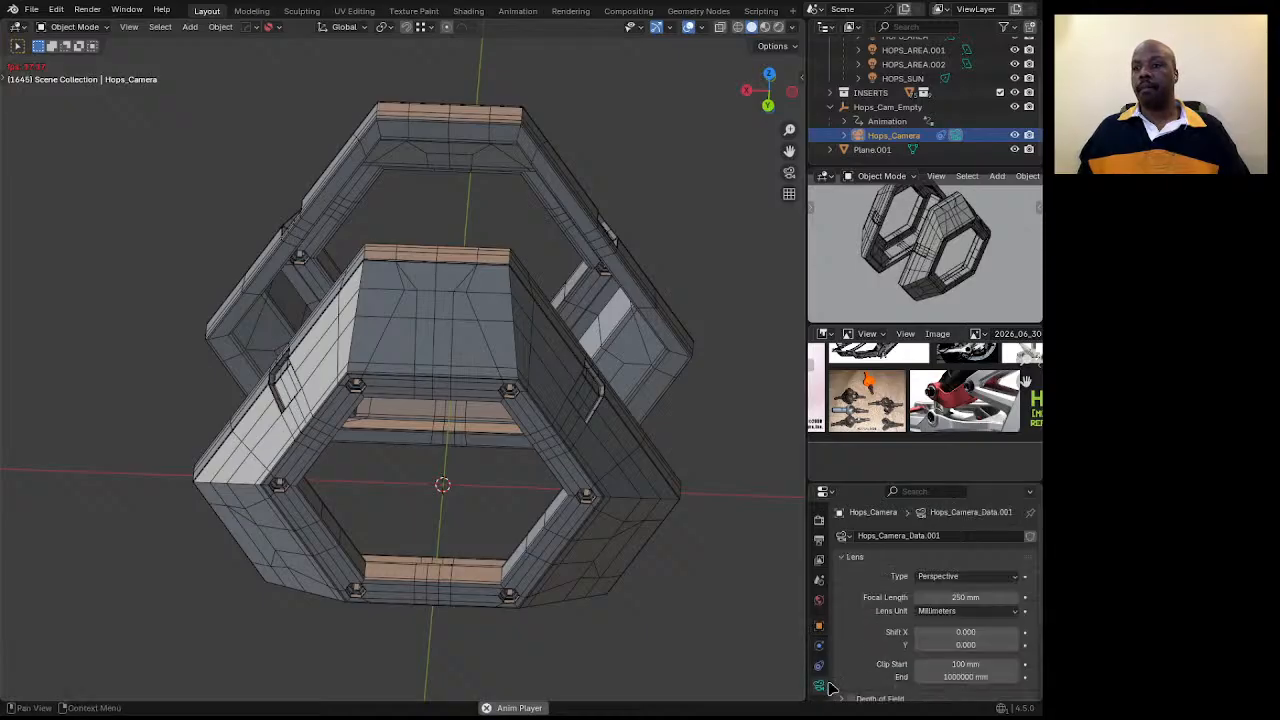
double_click(928, 598)
text(200)
key(Return)
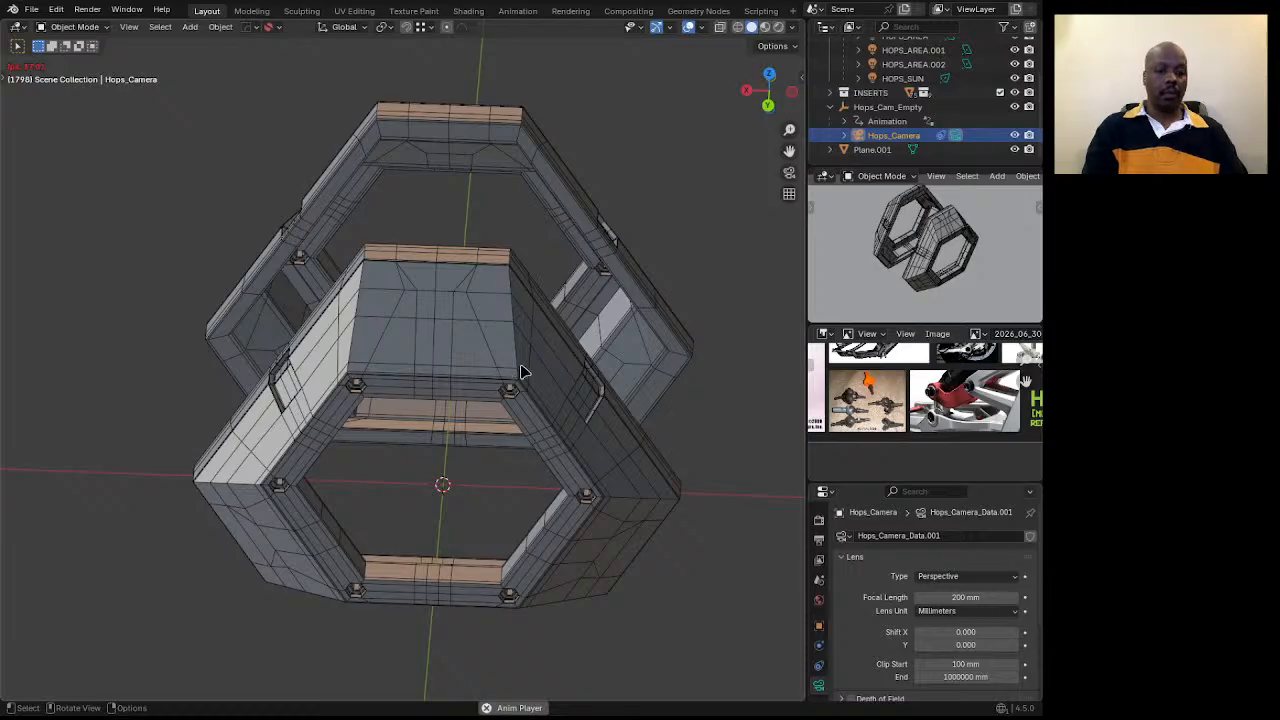
key(Escape)
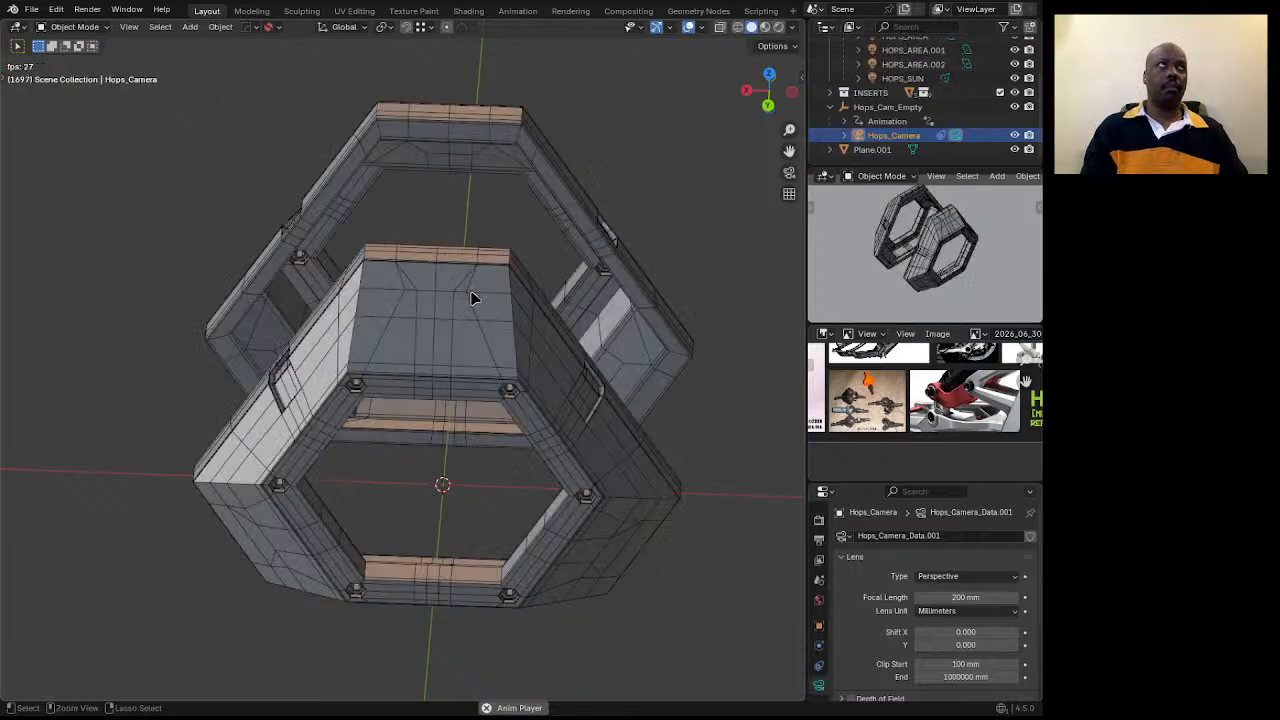
Return to editing the housing's mesh and select the narrow face loop beside the upper beam's centre cut.
click(443, 280)
key(Tab)
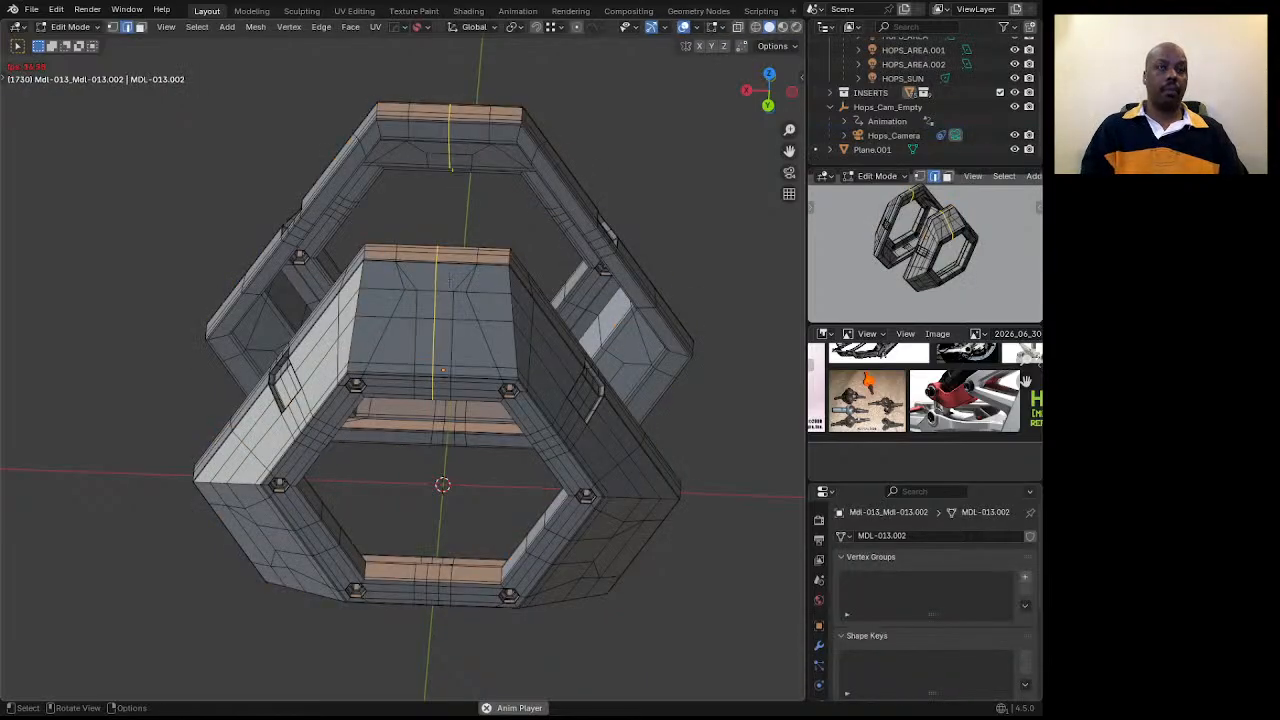
alt+click(452, 282)
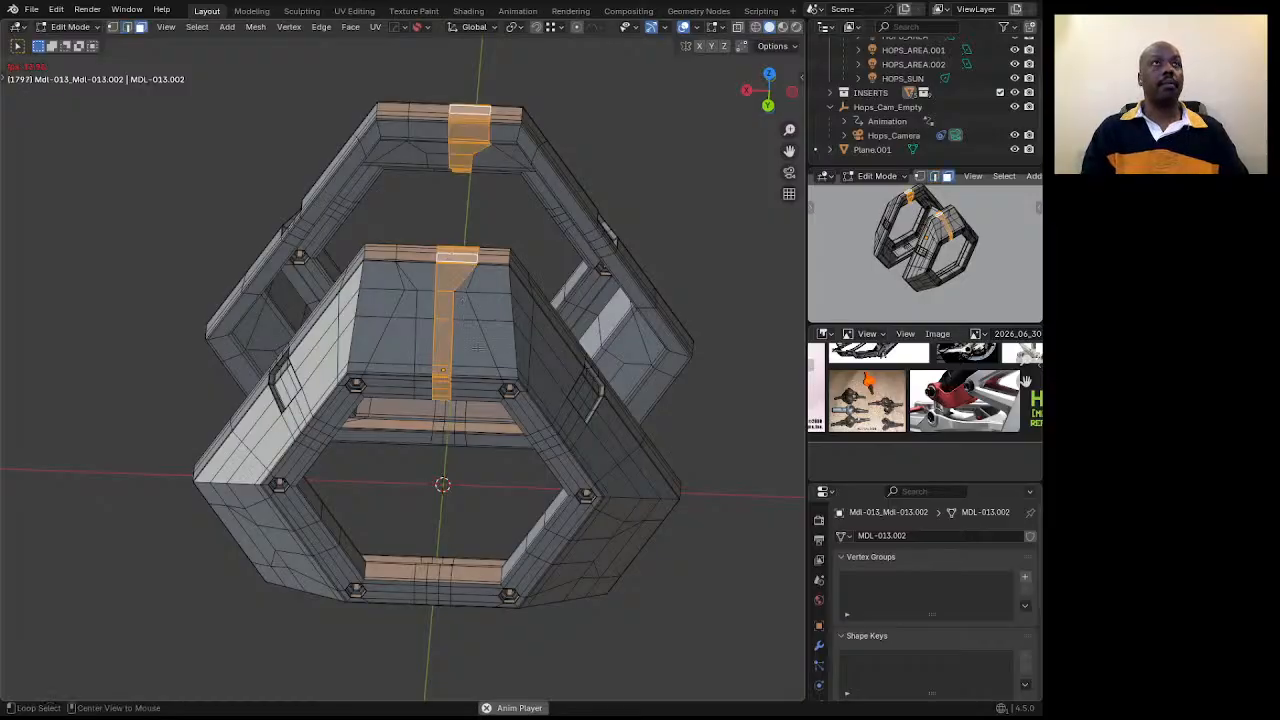
scroll(477, 347, down, 4)
scroll(434, 449, up, 6)
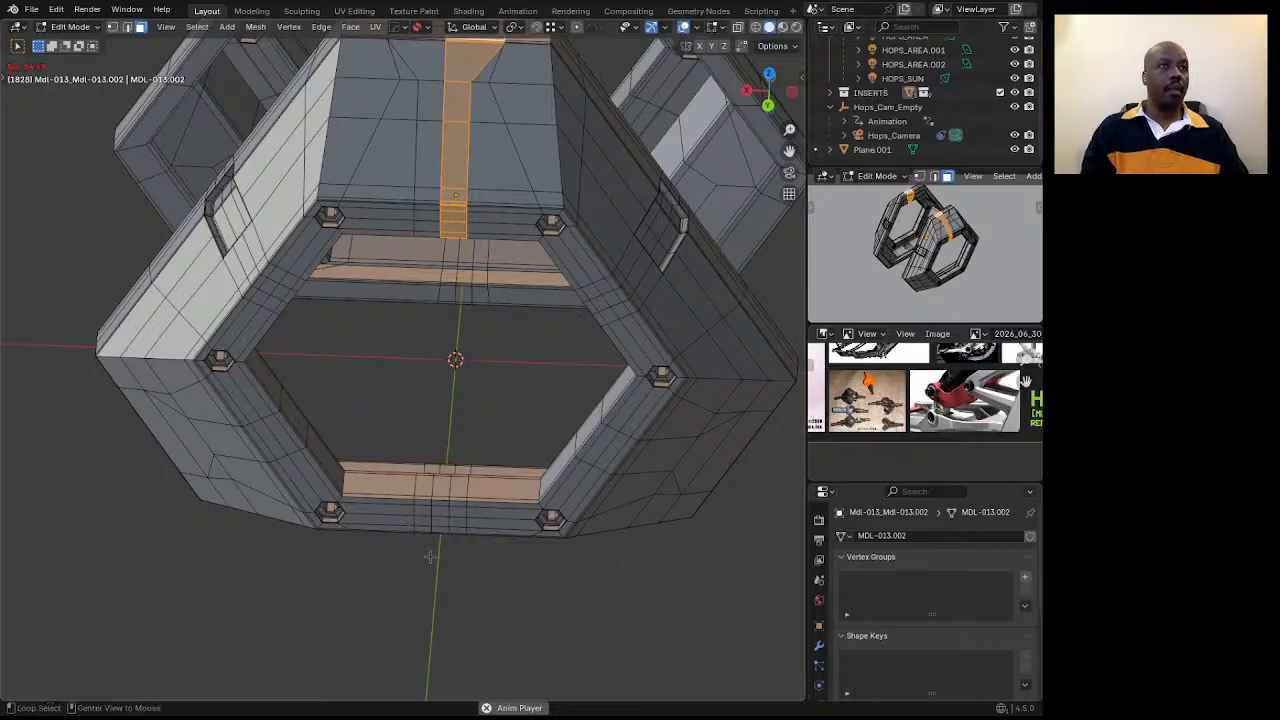
Try a single centred loop cut across the lower beam of the housing and undo it.
key(ctrl+r)
click(437, 500)
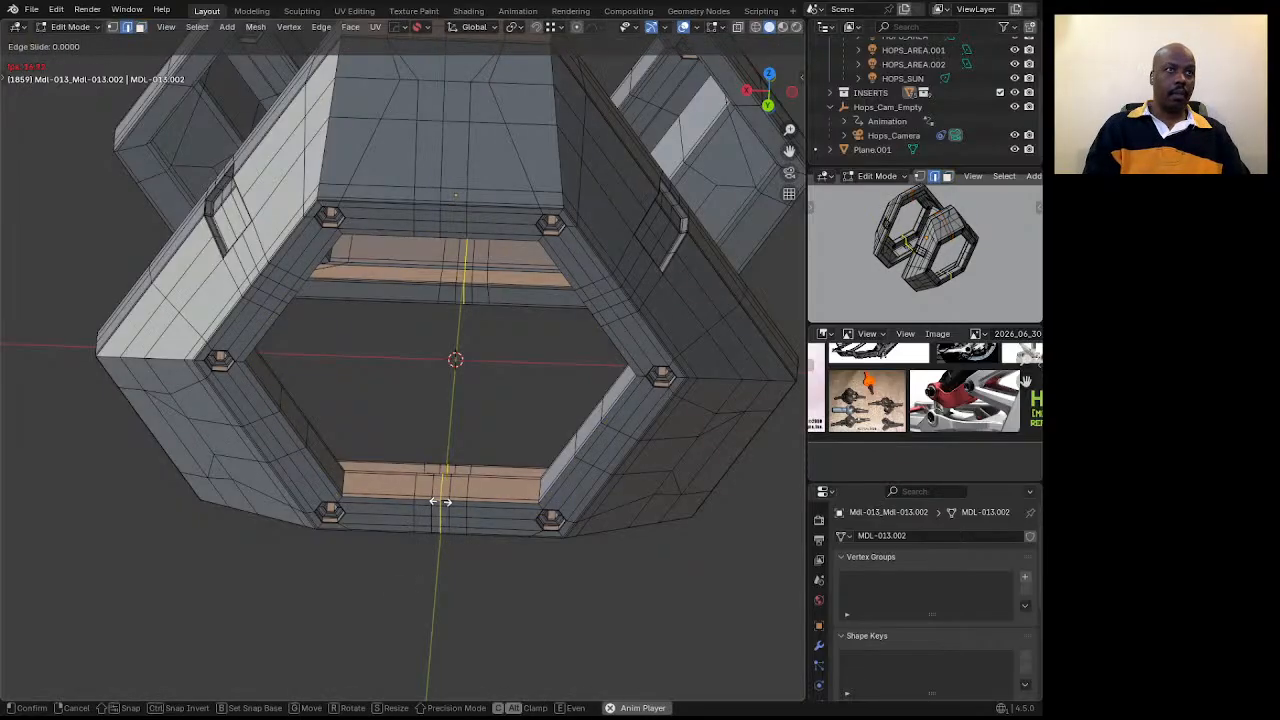
right_click(445, 508)
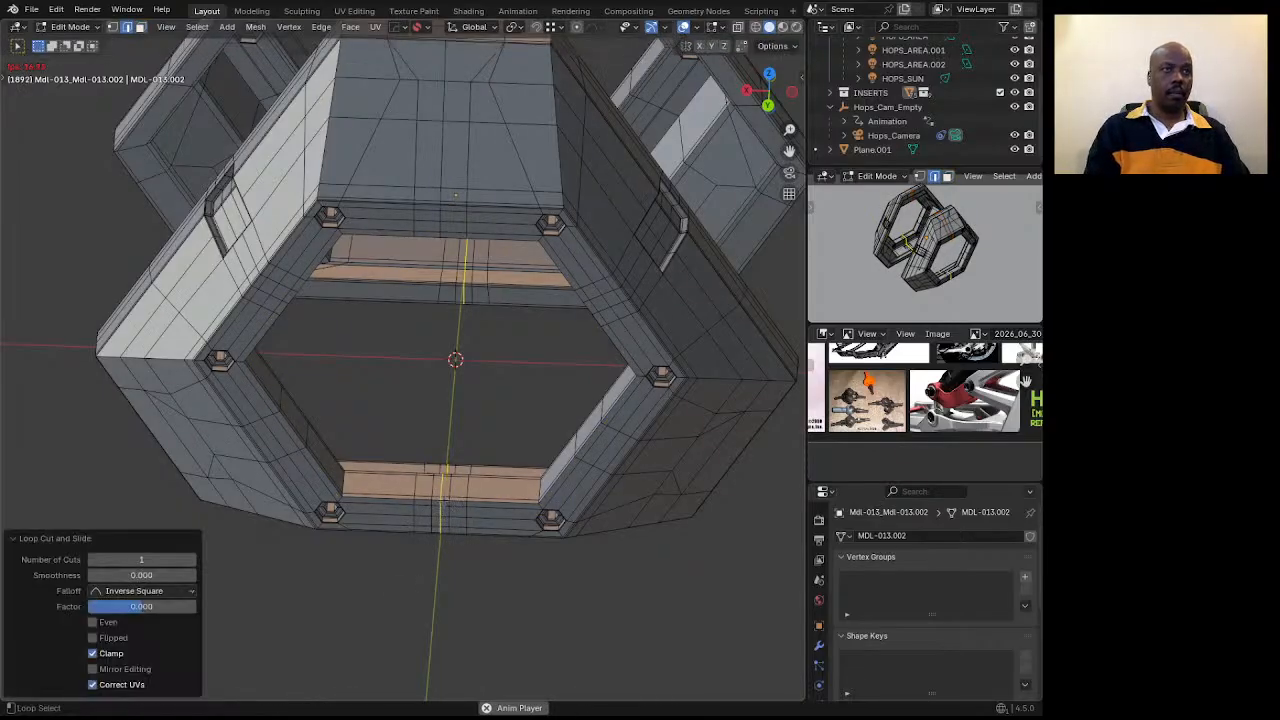
key(ctrl+z)
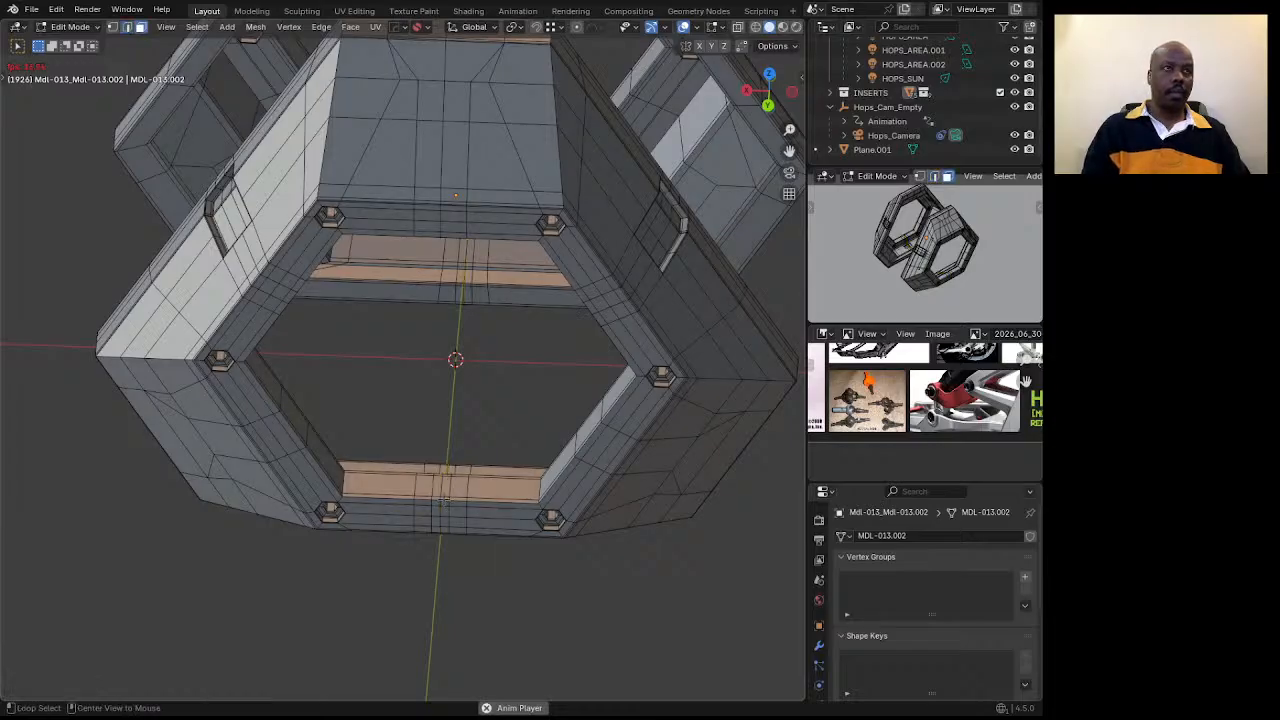
Select the face loops beside the centre cuts on the lower and upper beams of the mirrored housing.
alt+click(444, 498)
alt+shift+click(459, 498)
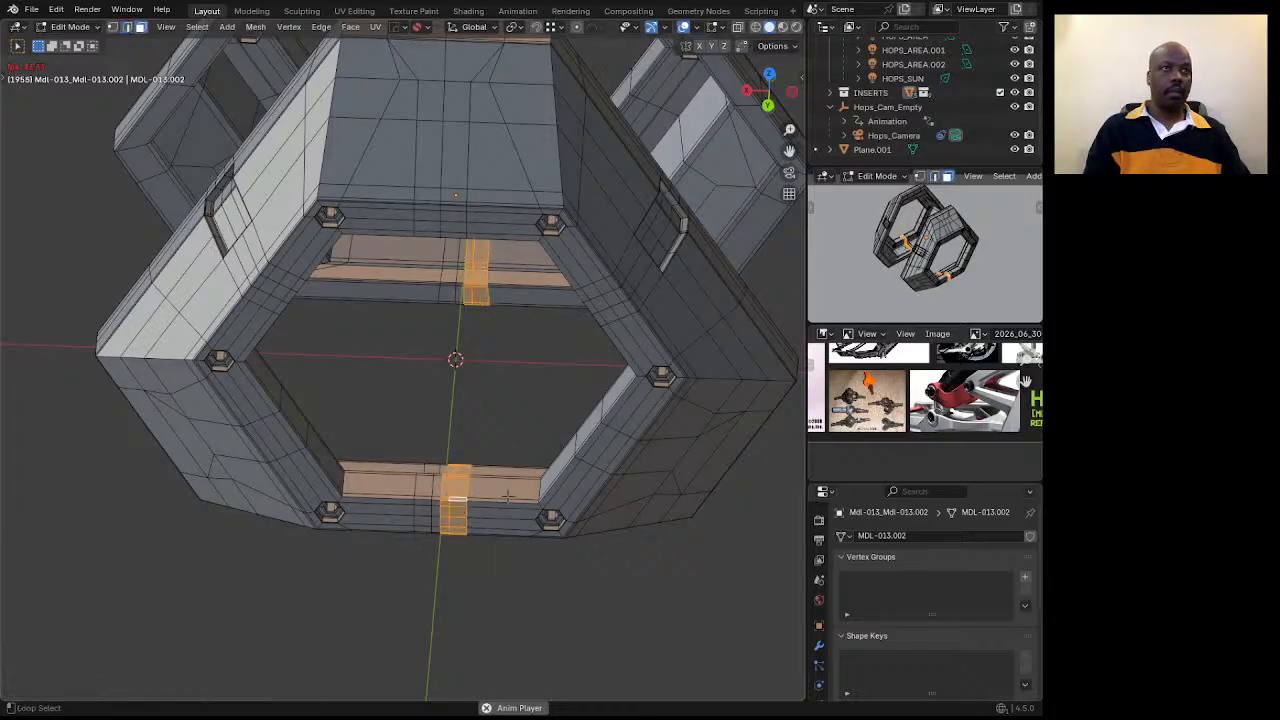
alt+shift+click(508, 498)
scroll(494, 420, down, 5)
scroll(449, 272, up, 3)
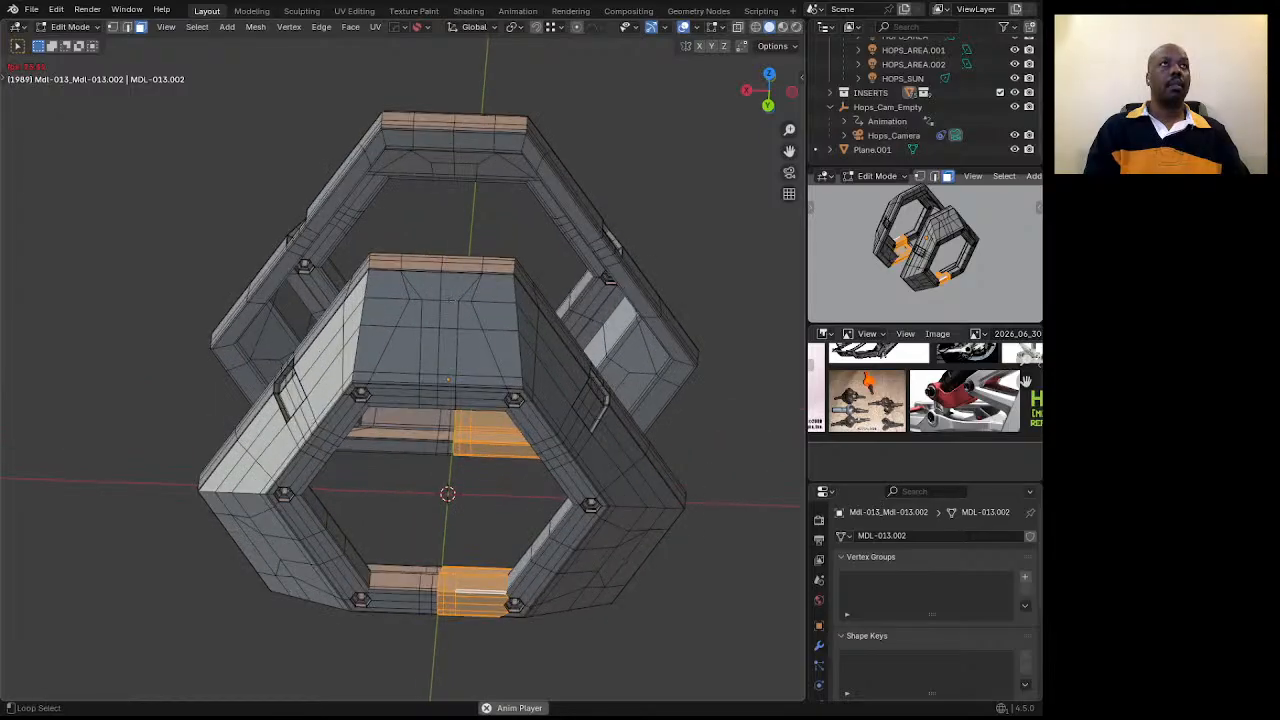
alt+shift+click(462, 300)
middle_drag(462, 300, 512, 330)
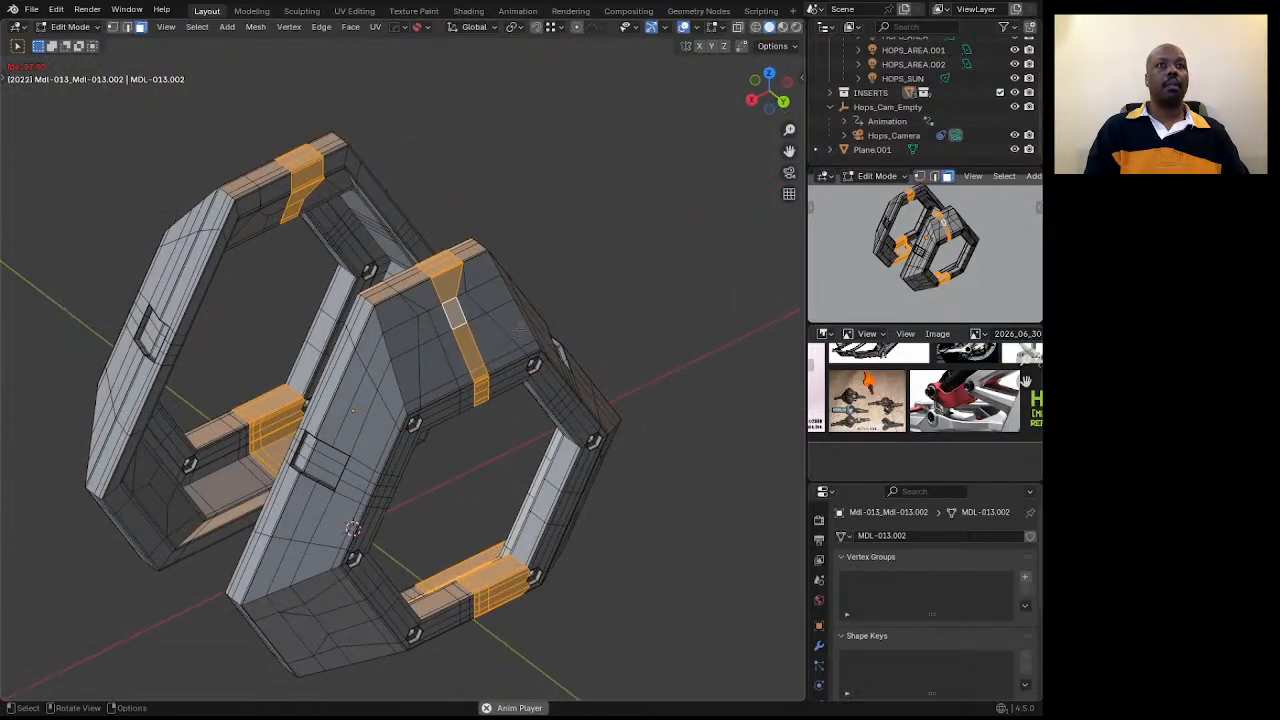
scroll(540, 355, down, 3)
scroll(534, 500, up, 1)
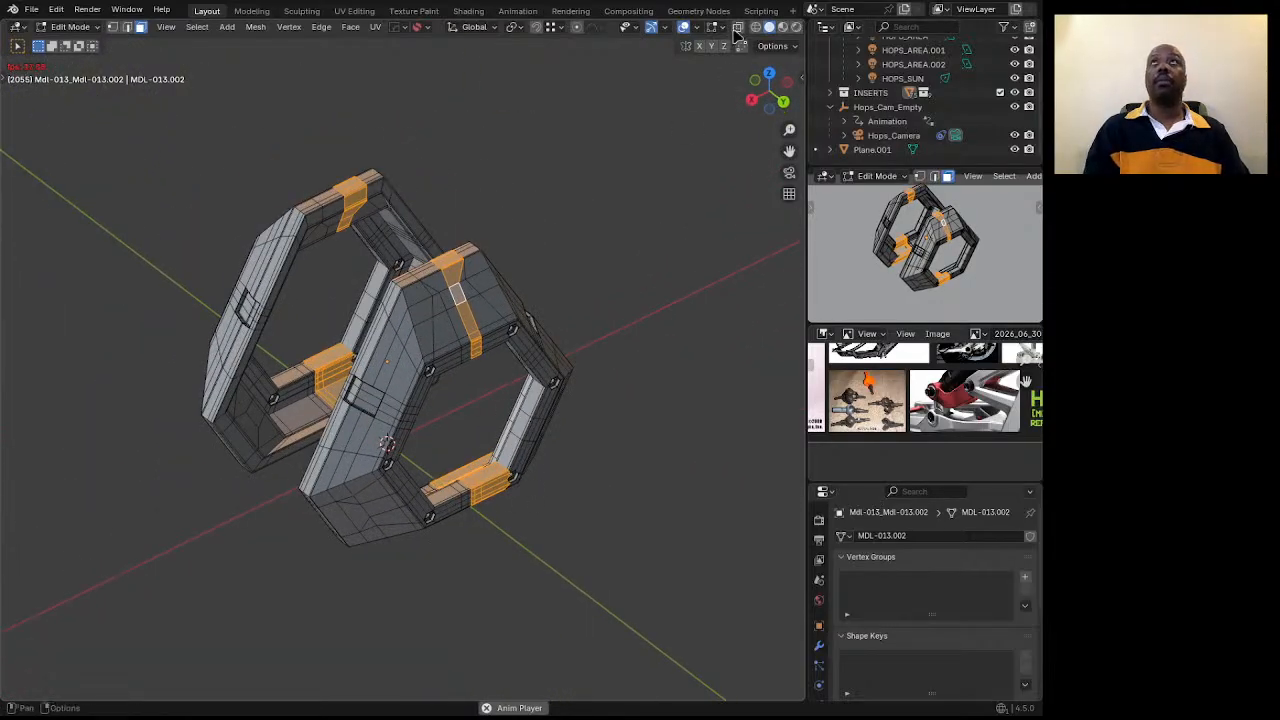
Turn on X-ray and extend the face selection to one entire side of the housing, from the centre cuts outward.
key(alt+z)
scroll(400, 350, up, 2)
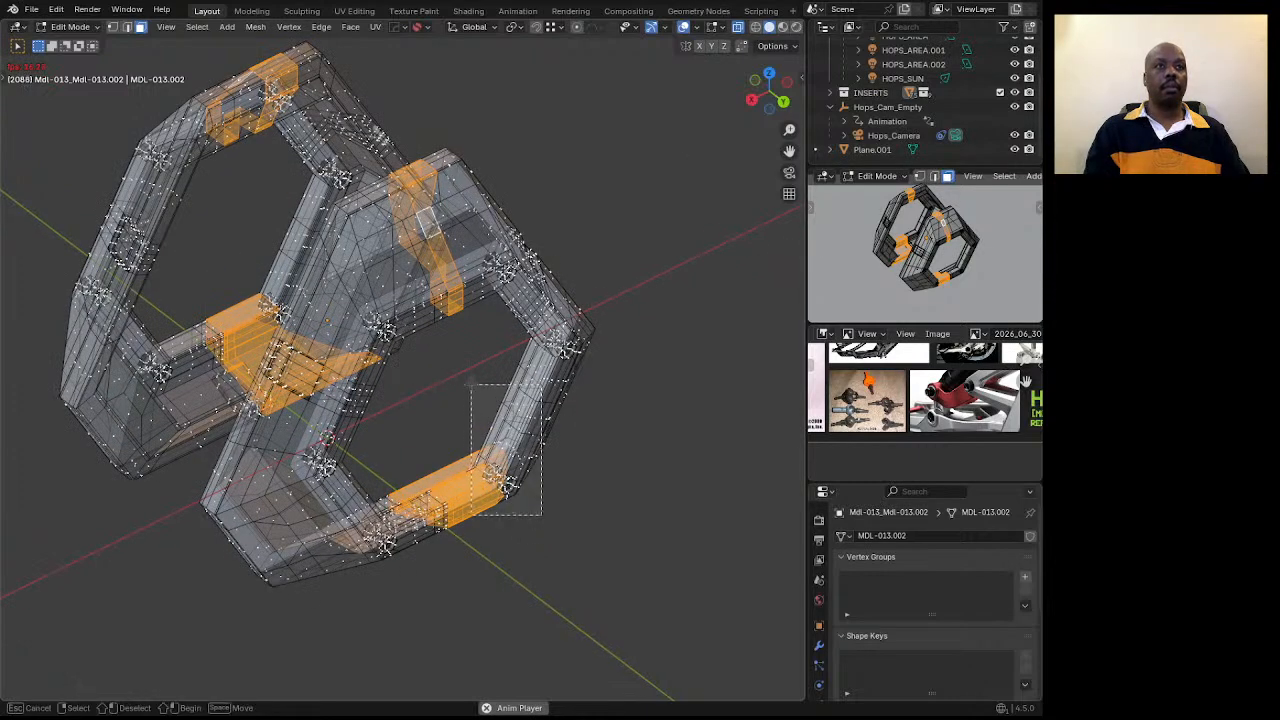
alt+shift+click(502, 407)
shift+drag(584, 470, 486, 190)
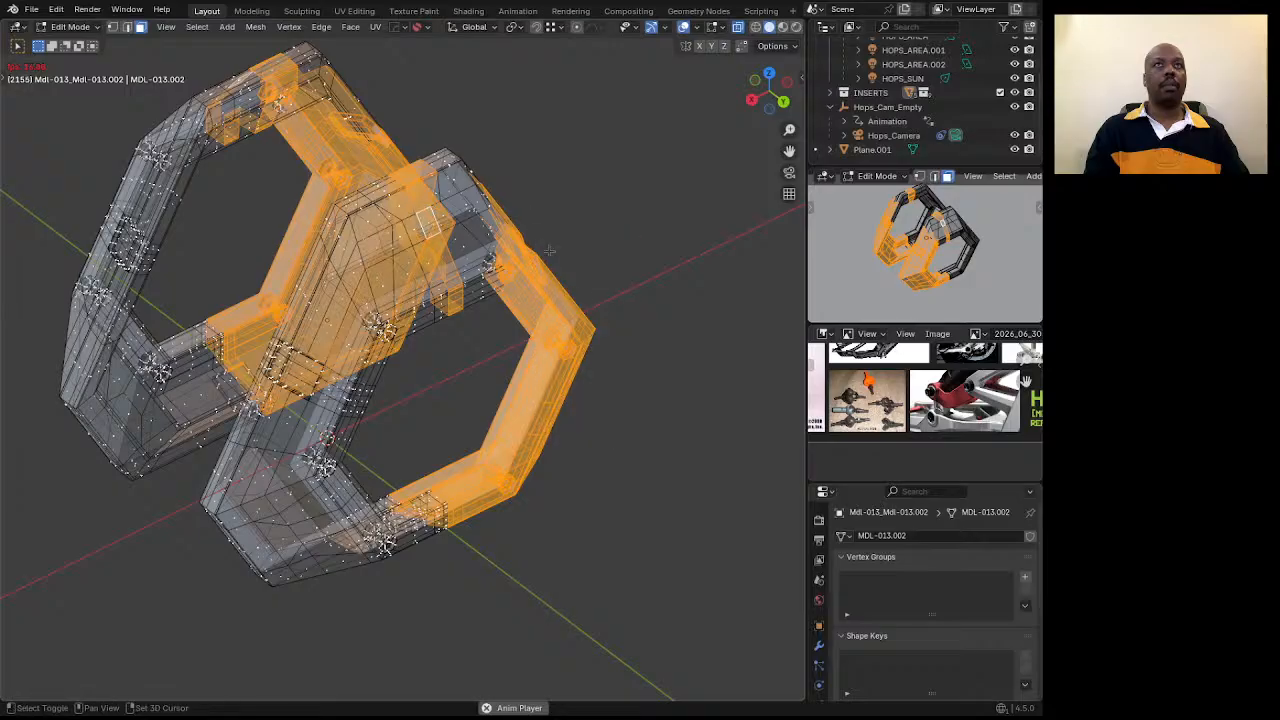
middle_drag(492, 287, 507, 322)
shift+drag(515, 355, 436, 256)
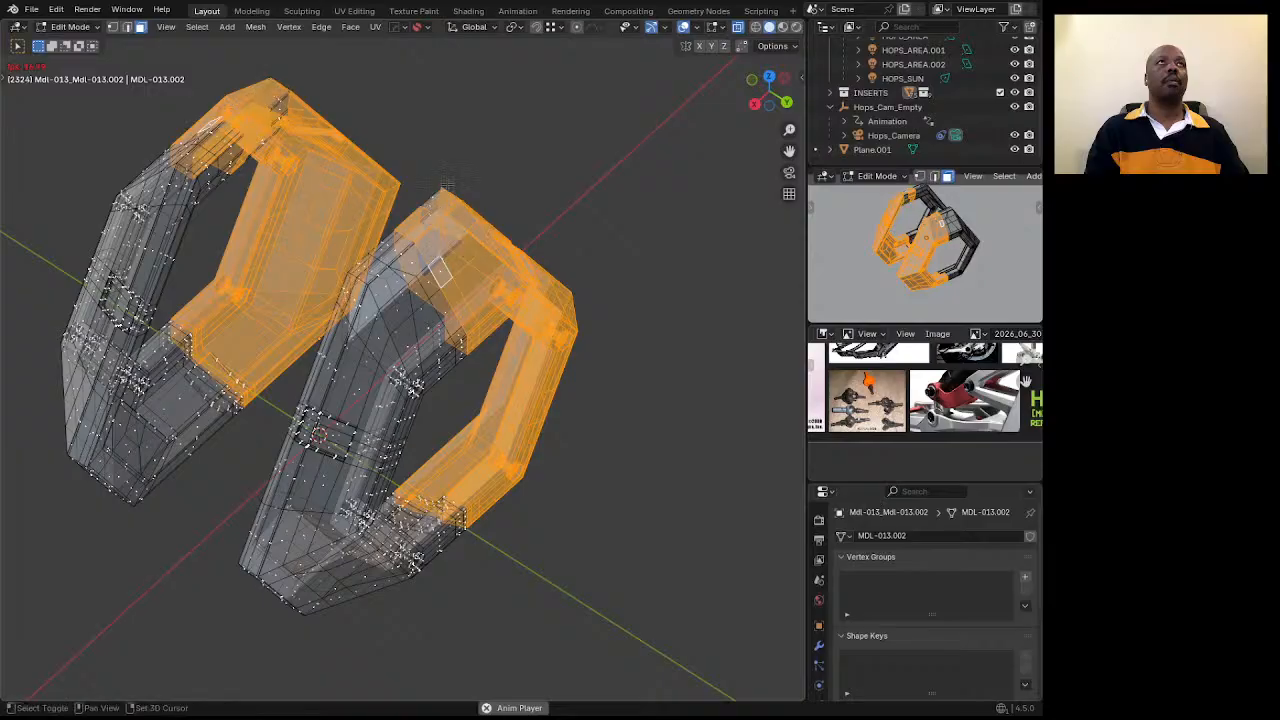
shift+drag(447, 184, 422, 224)
middle_drag(381, 251, 582, 259)
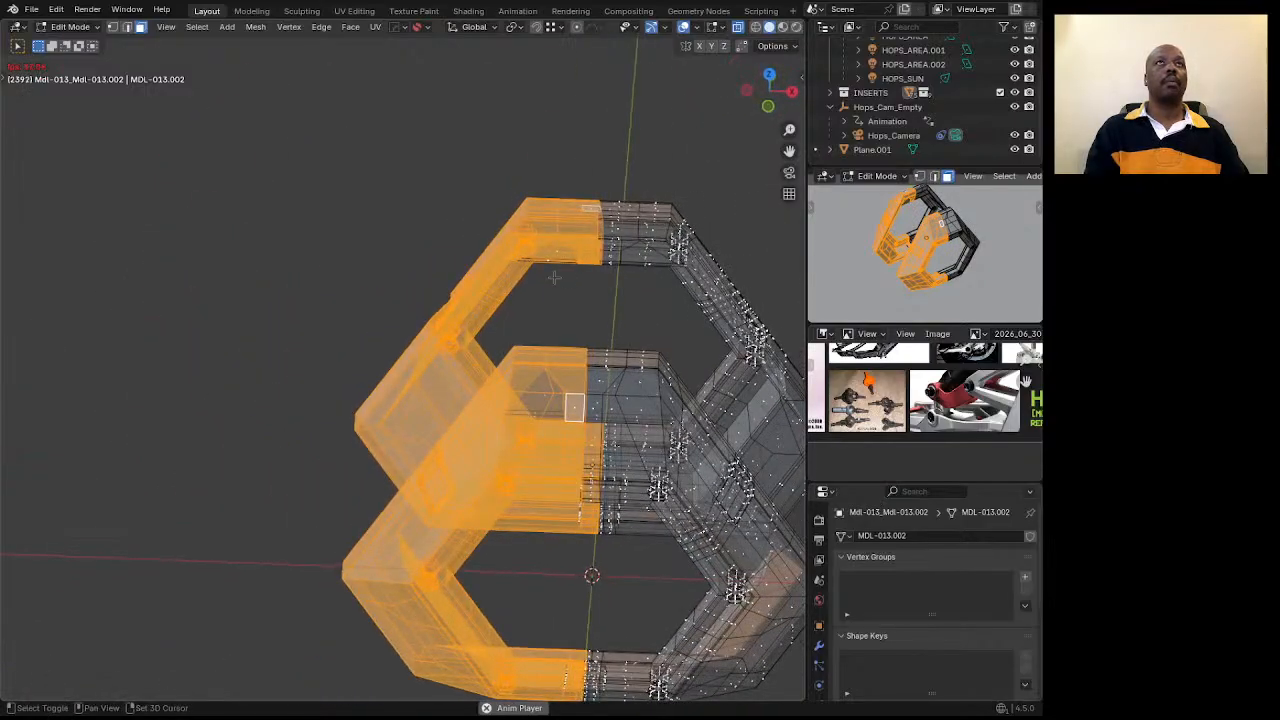
shift+drag(571, 279, 527, 180)
middle_drag(433, 307, 727, 295)
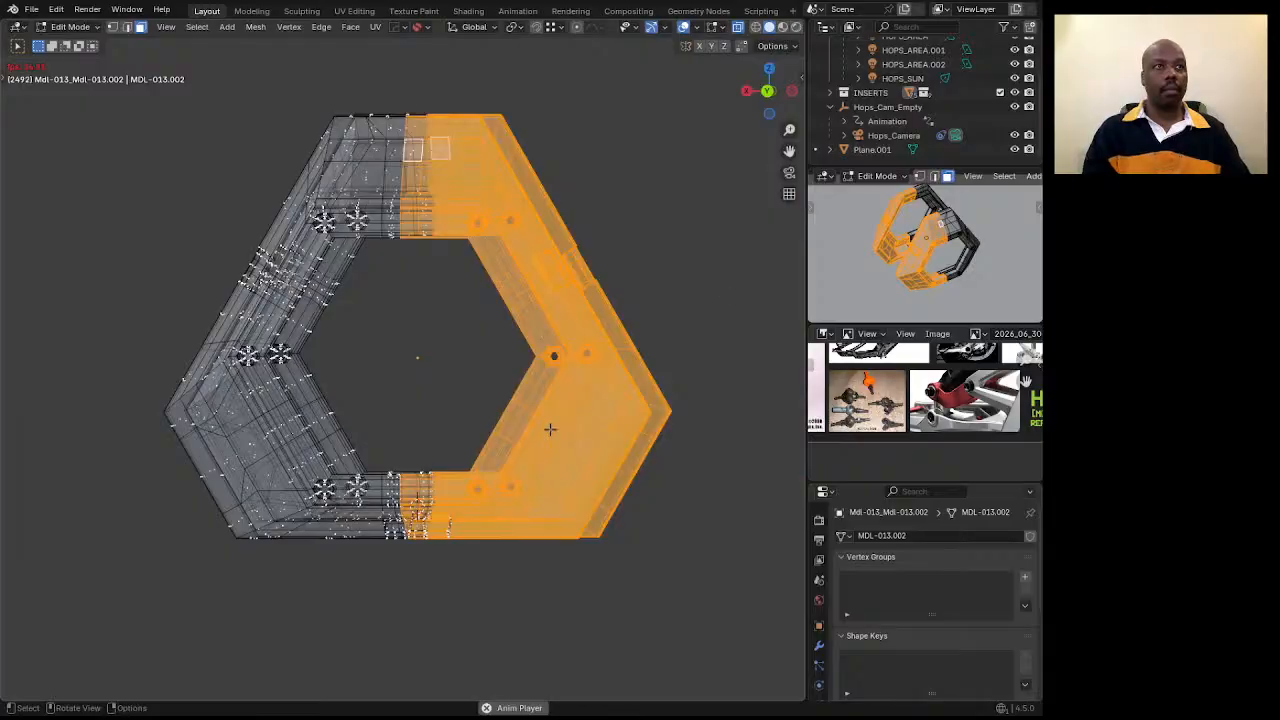
Check the selection around the lower beam and move the selected half about -147 mm along the global X axis.
middle_drag(282, 551, 342, 543)
scroll(445, 478, up, 8)
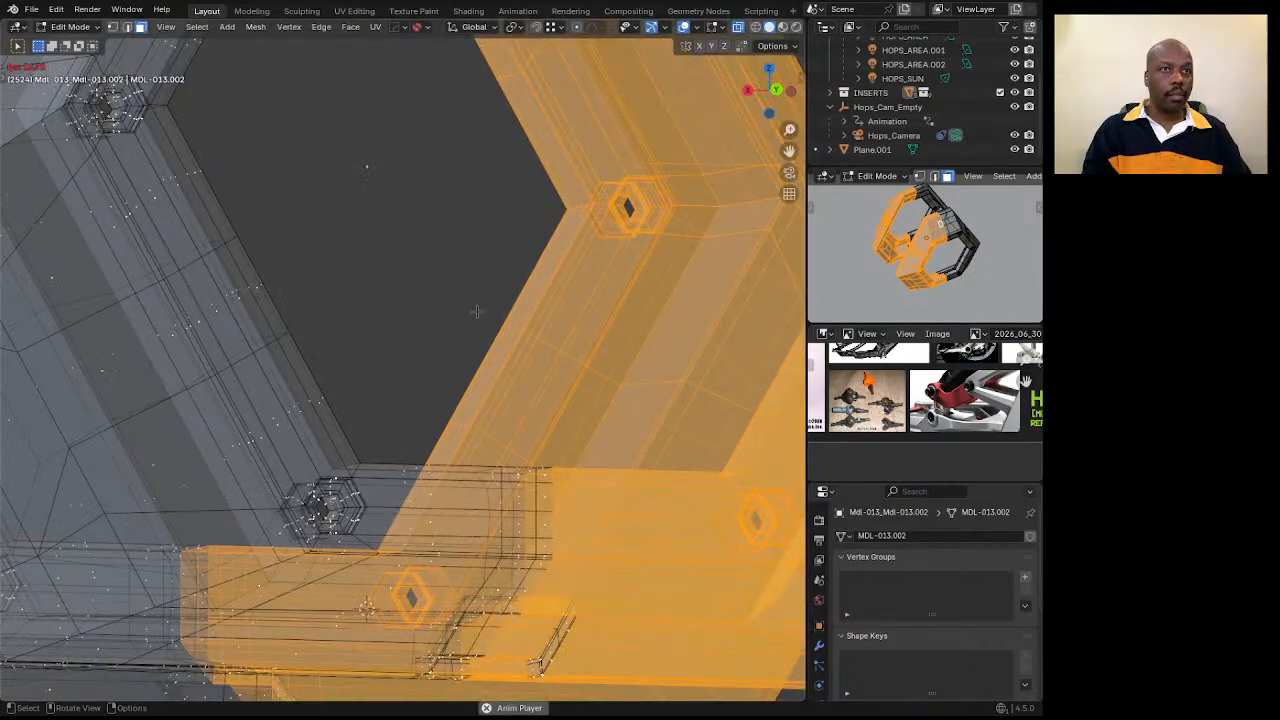
scroll(477, 312, down, 4)
scroll(477, 468, up, 4)
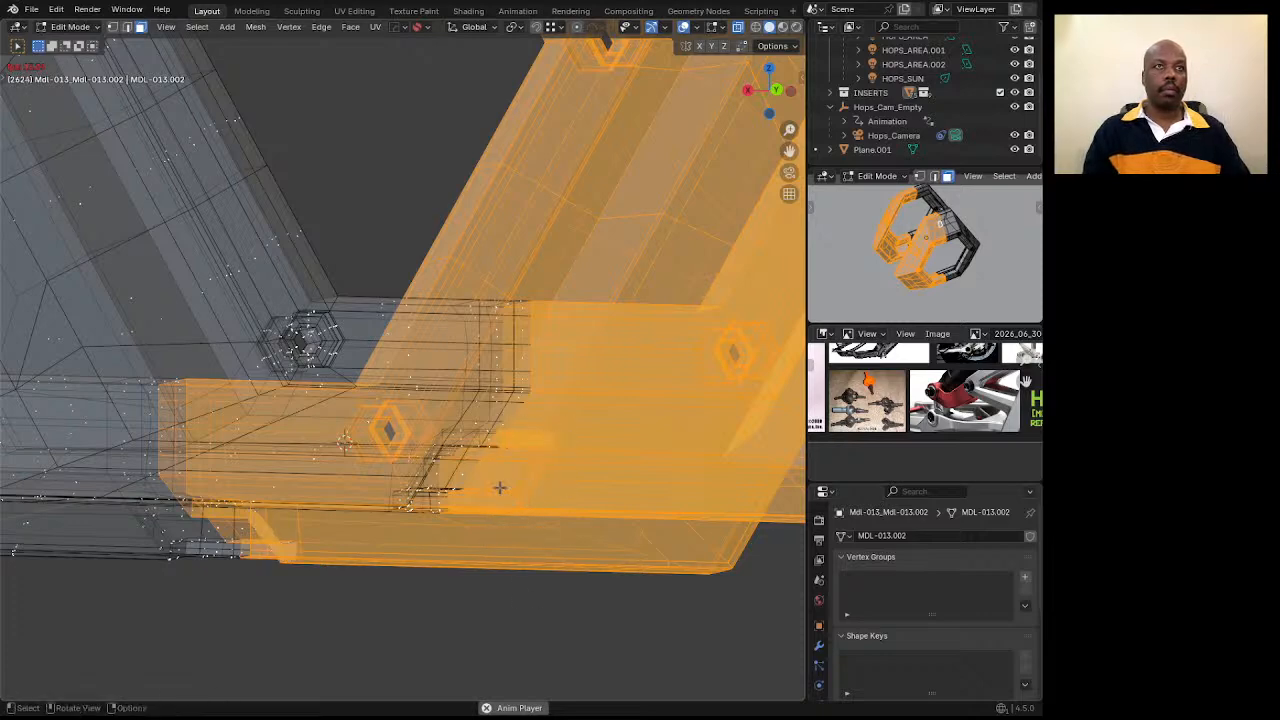
scroll(500, 488, down, 5)
middle_drag(477, 471, 427, 514)
scroll(442, 480, down, 3)
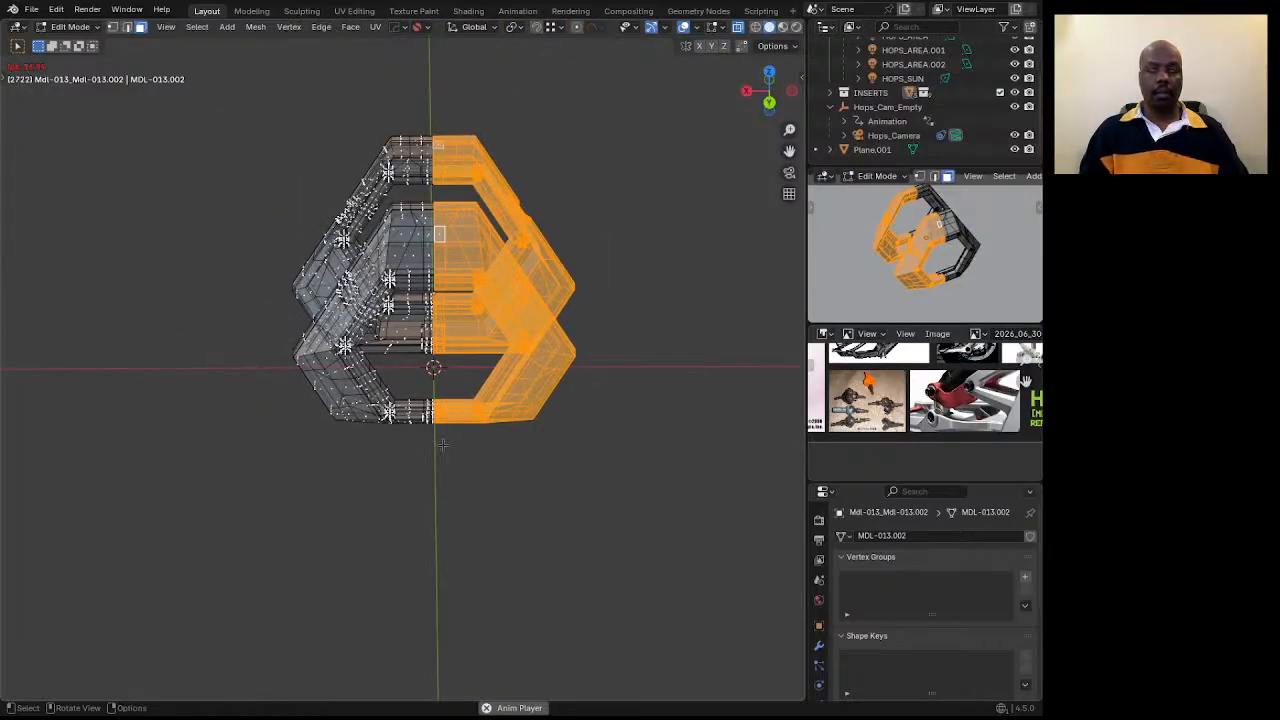
key(g)
key(x)
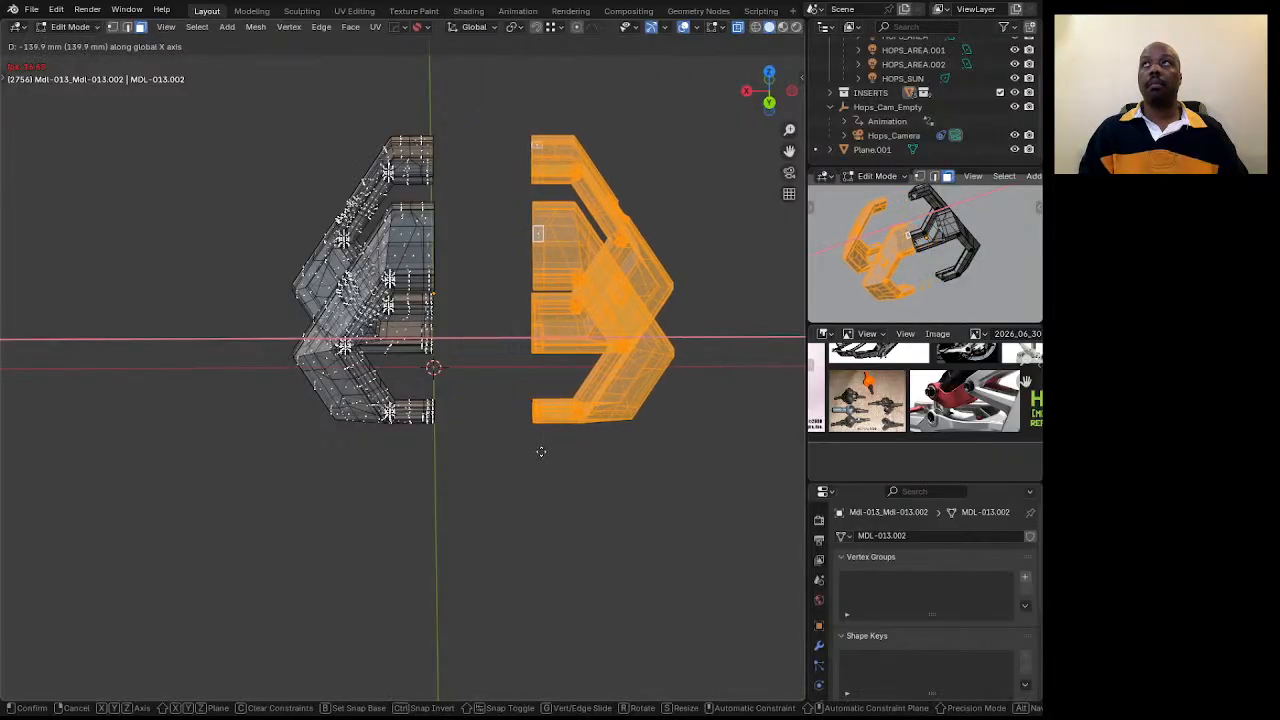
click(543, 438)
Turn off the on-cage and Edit Mode display of the housing's Hops_Mirror modifier.
middle_drag(543, 438, 446, 325)
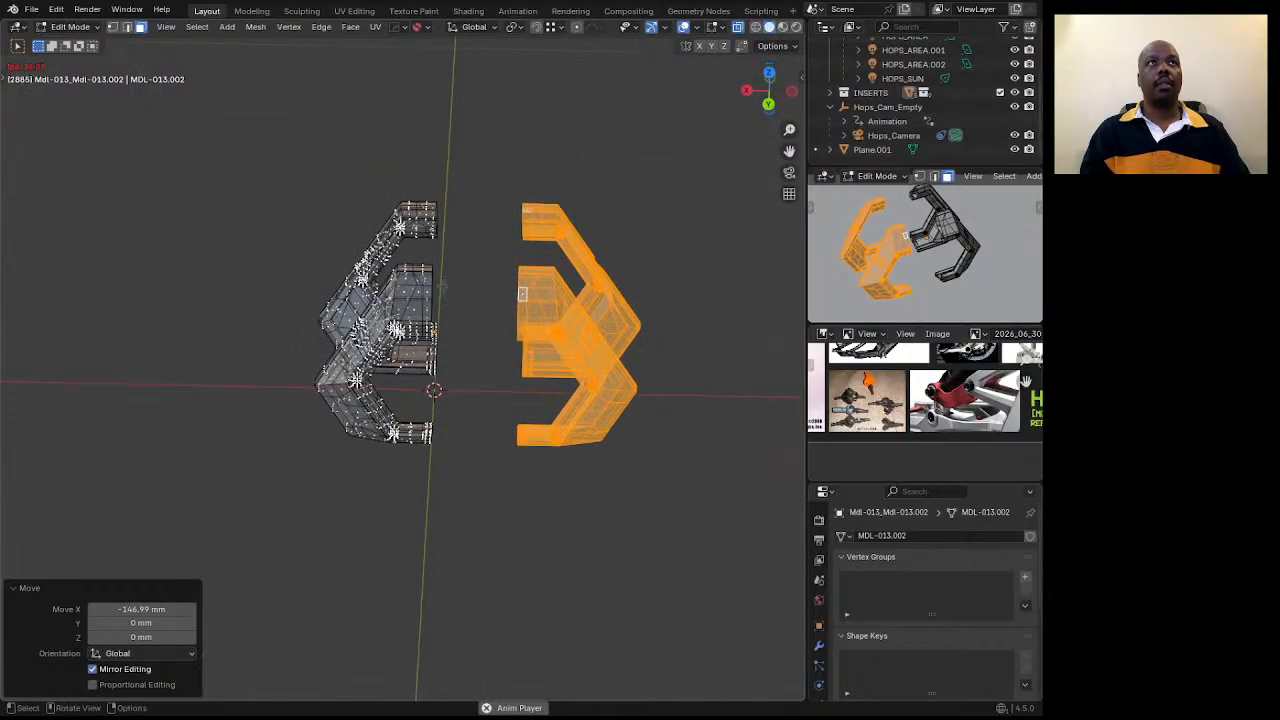
scroll(441, 288, up, 2)
middle_drag(496, 360, 530, 320)
middle_drag(569, 277, 495, 326)
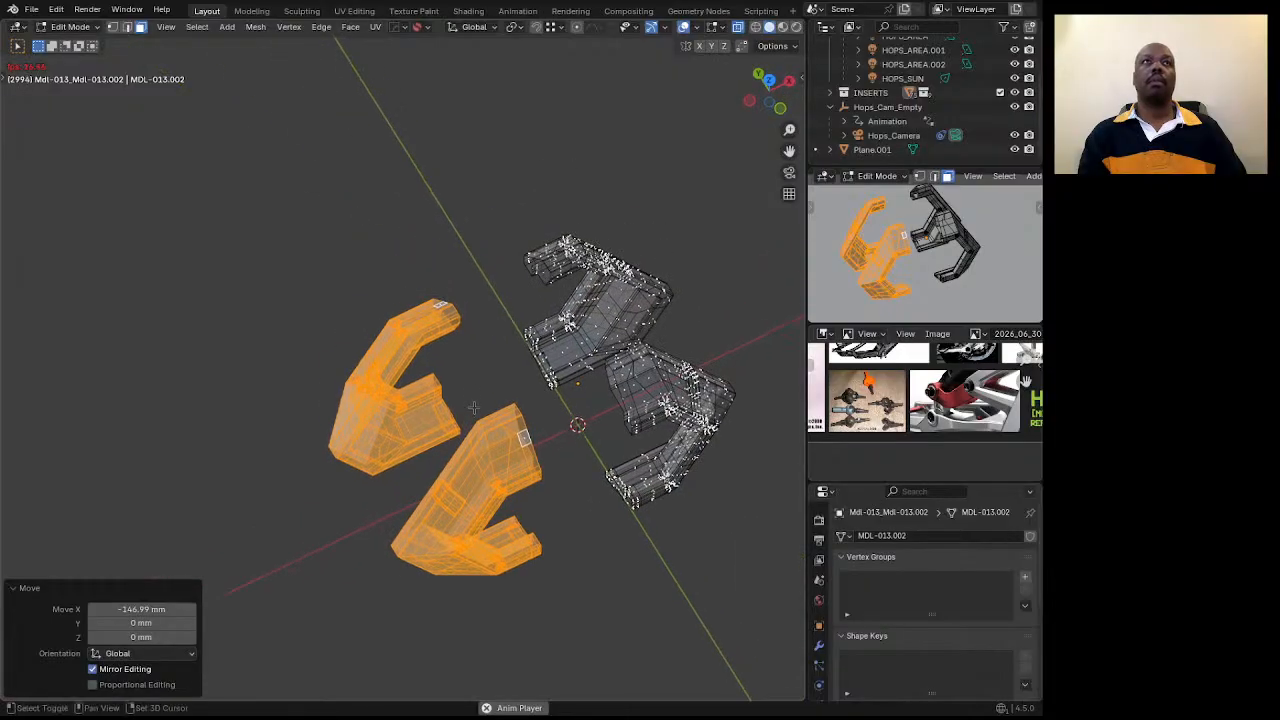
click(818, 645)
click(959, 557)
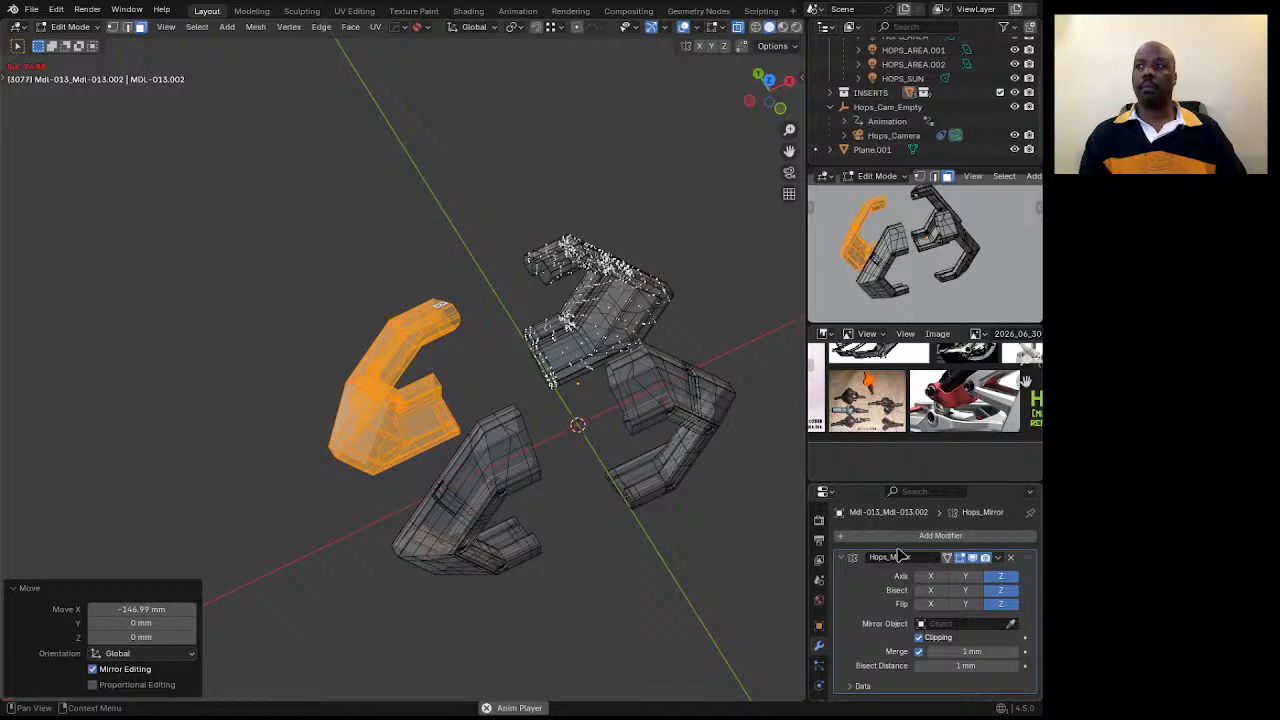
click(959, 557)
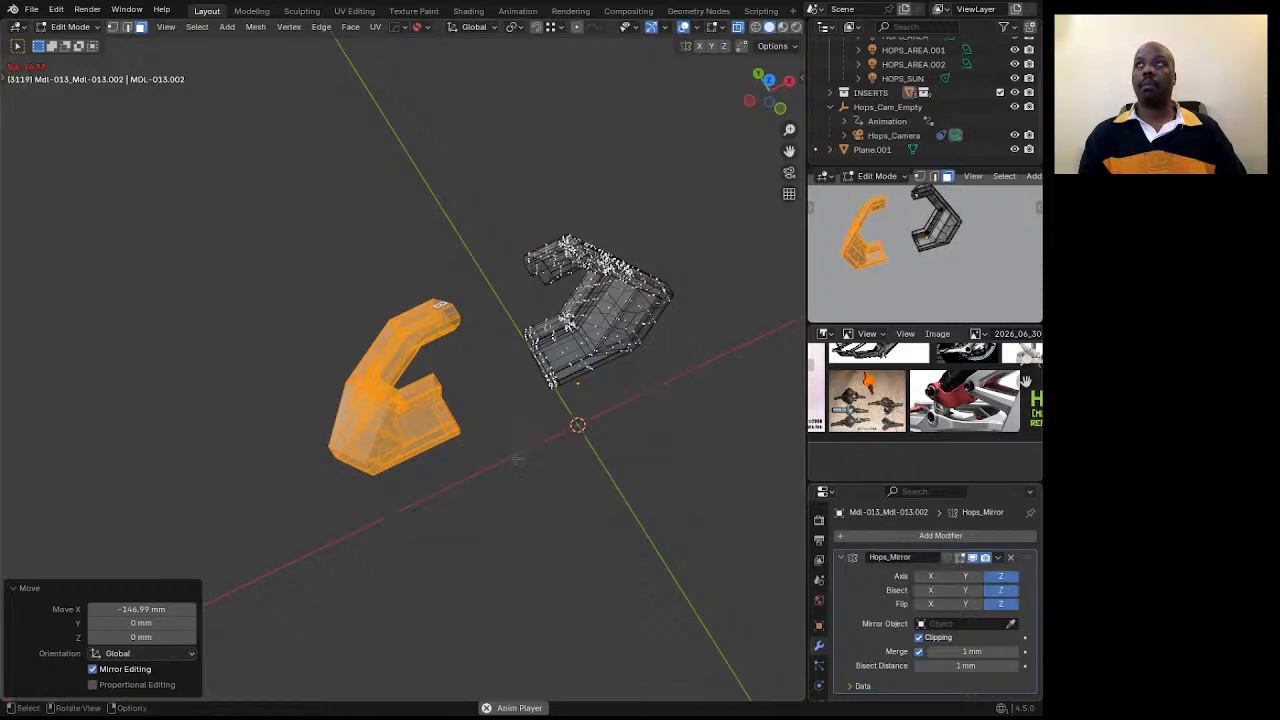
Frame the separated half in orthographic front view and examine its side arm in Edit Mode and Object Mode.
middle_drag(349, 318, 481, 357)
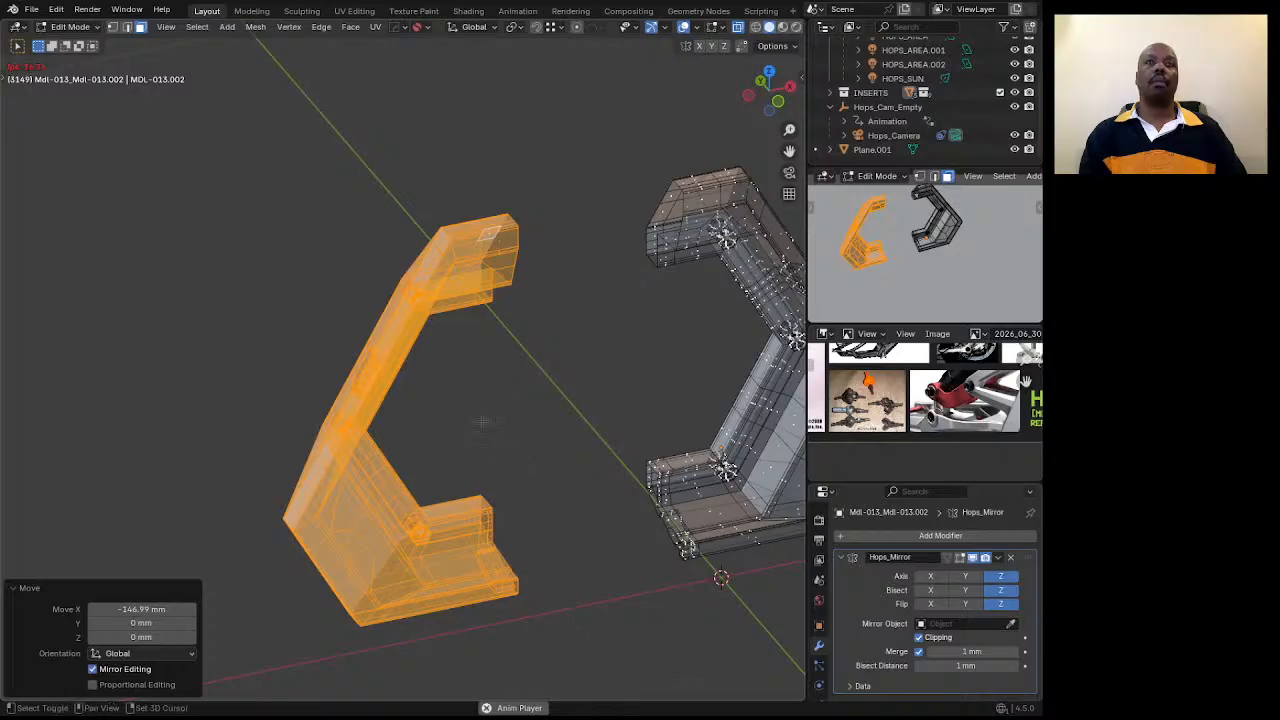
shift+middle_drag(481, 418, 446, 272)
scroll(424, 365, down, 3)
key(KP_Decimal)
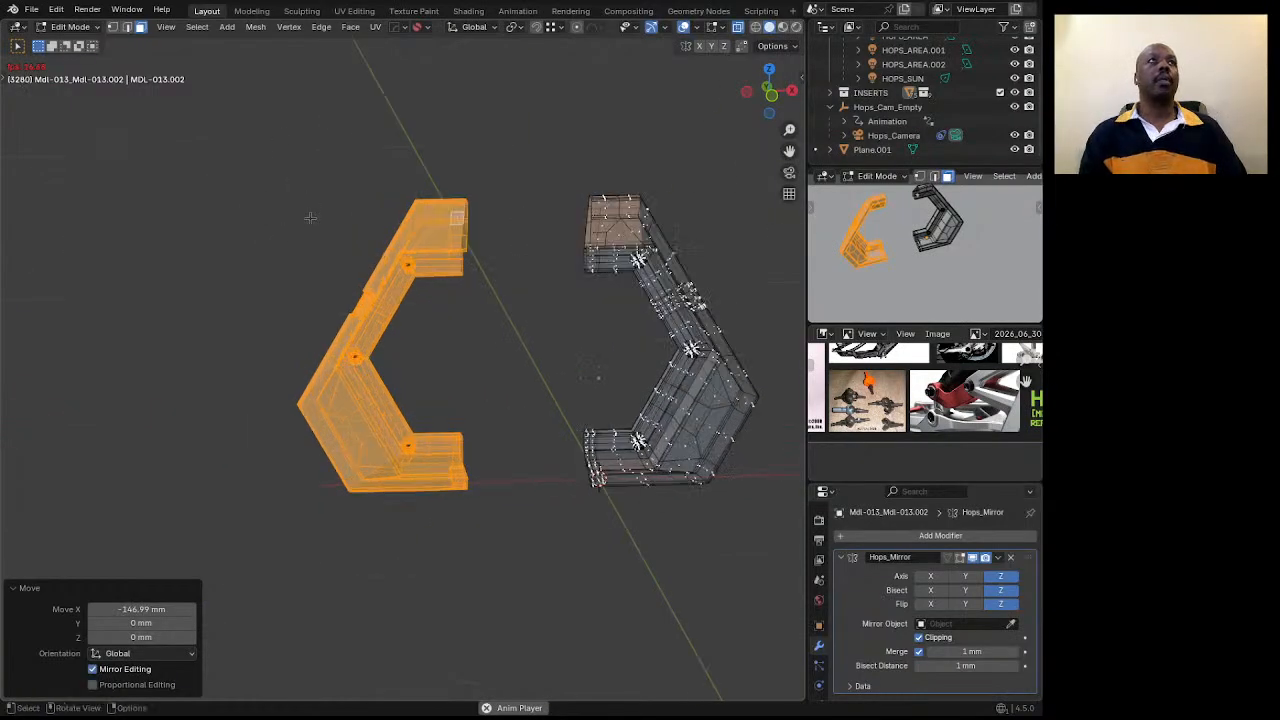
click(780, 107)
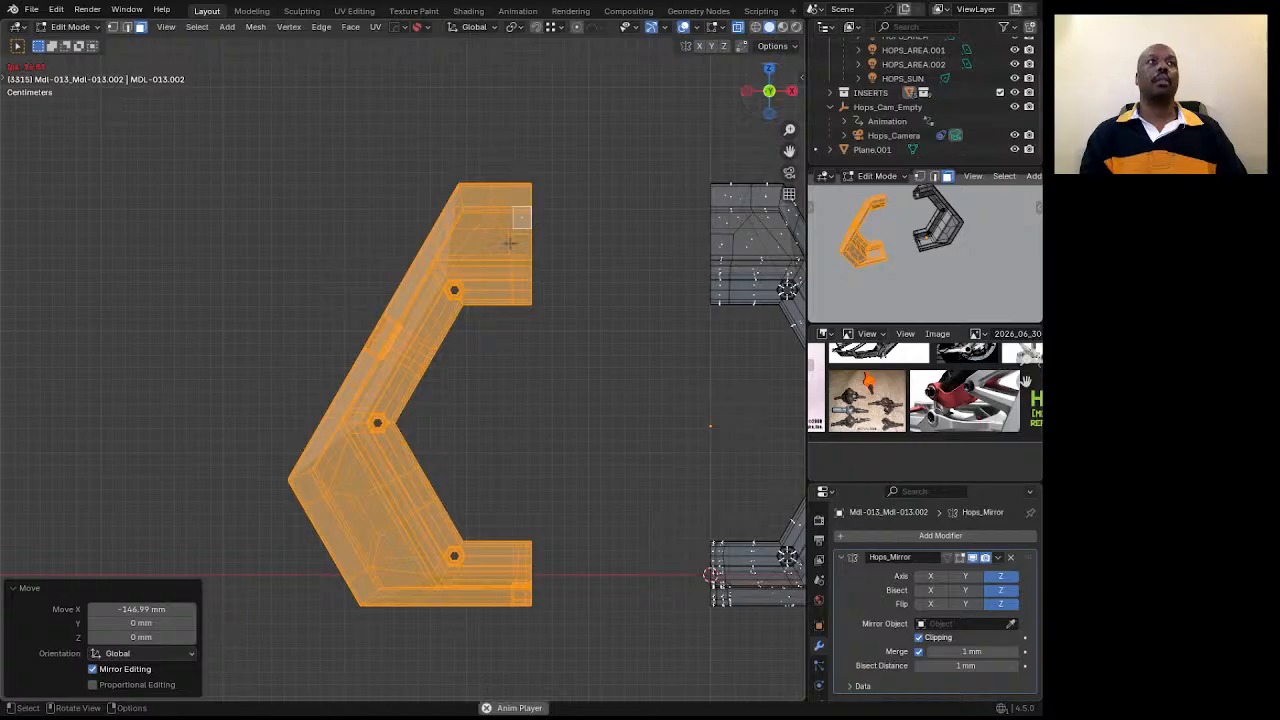
scroll(468, 270, up, 2)
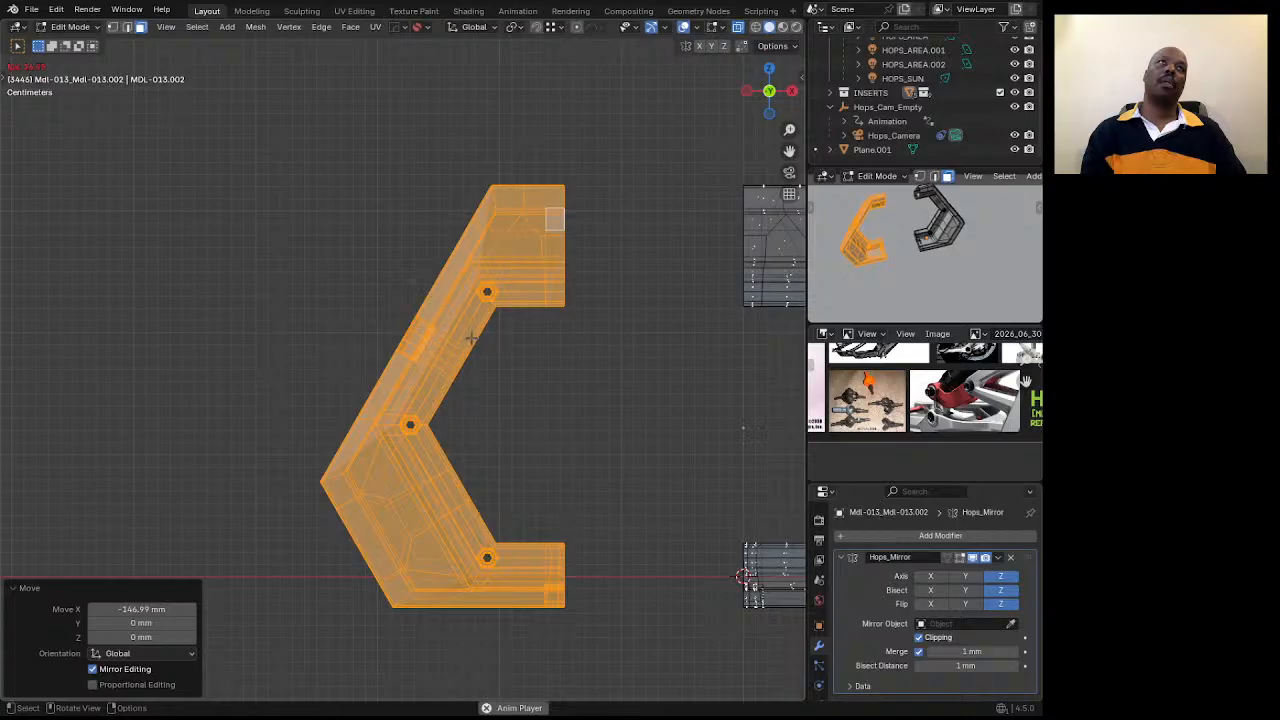
scroll(425, 315, up, 2)
scroll(428, 347, down, 6)
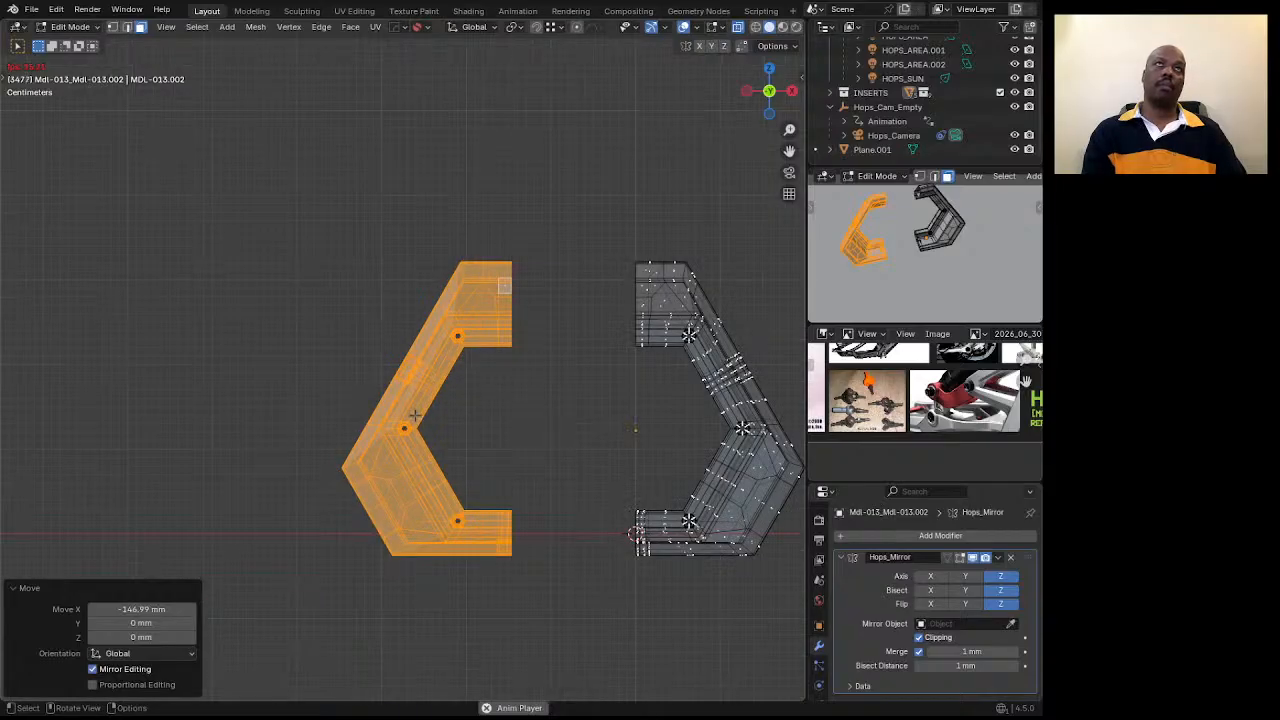
scroll(414, 380, up, 3)
key(Tab)
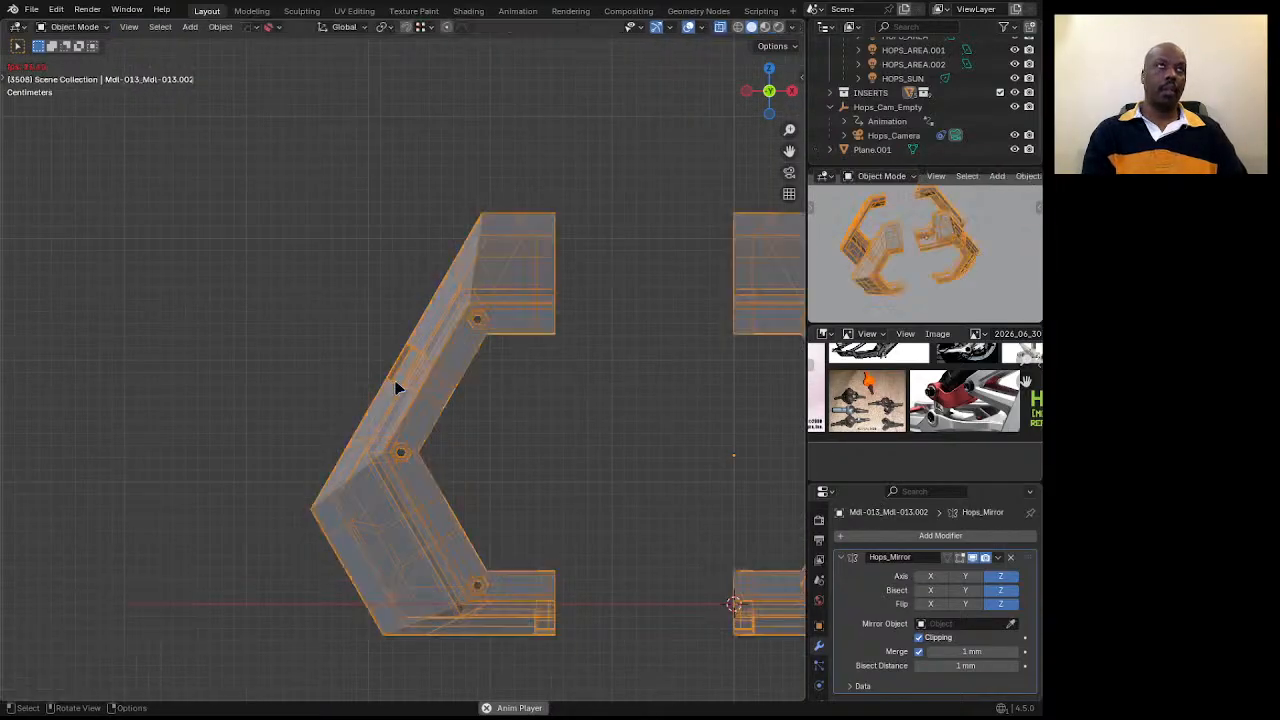
key(Tab)
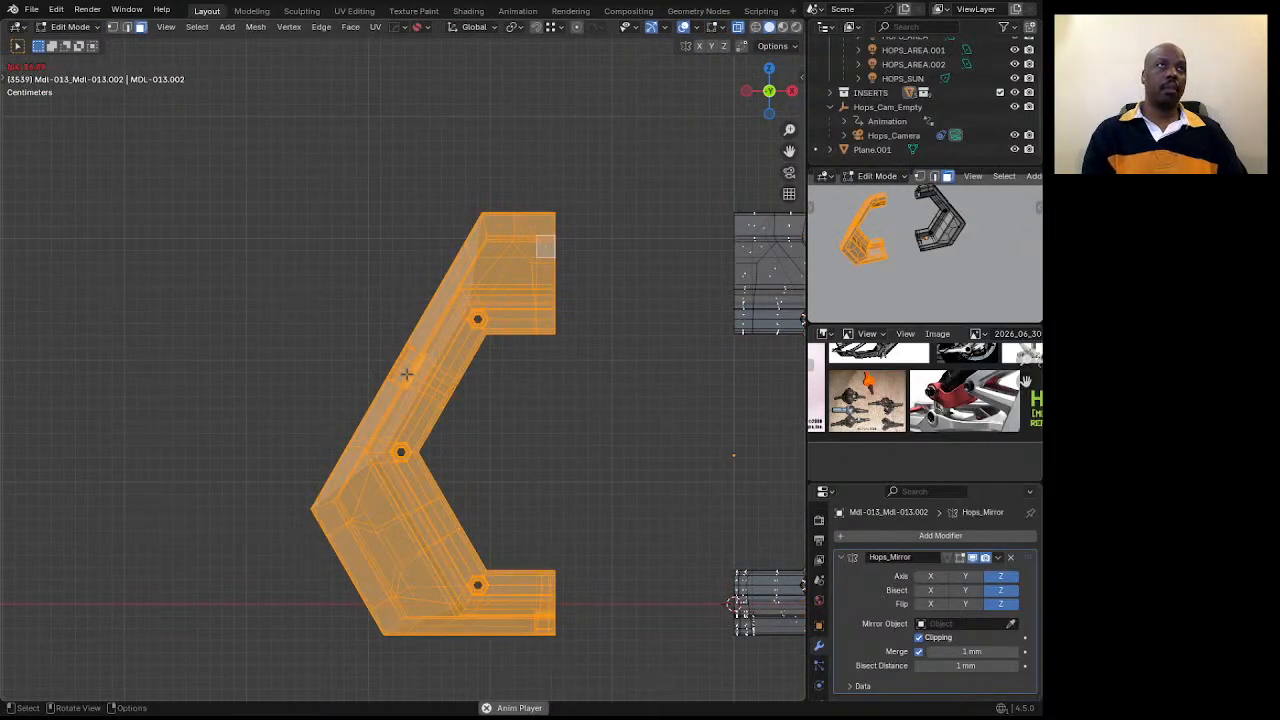
Delete the faces of the narrow band crossing the upper diagonal arm of the separated half.
scroll(404, 370, up, 2)
key(alt+a)
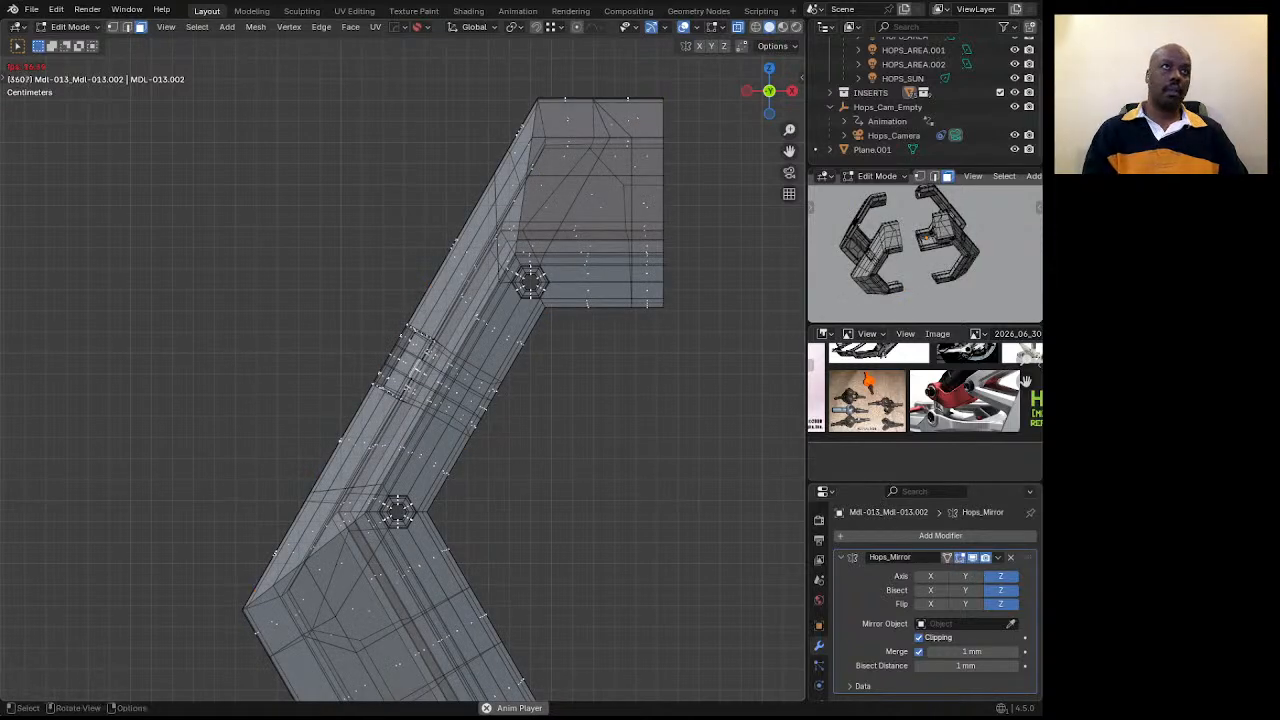
scroll(437, 377, up, 1)
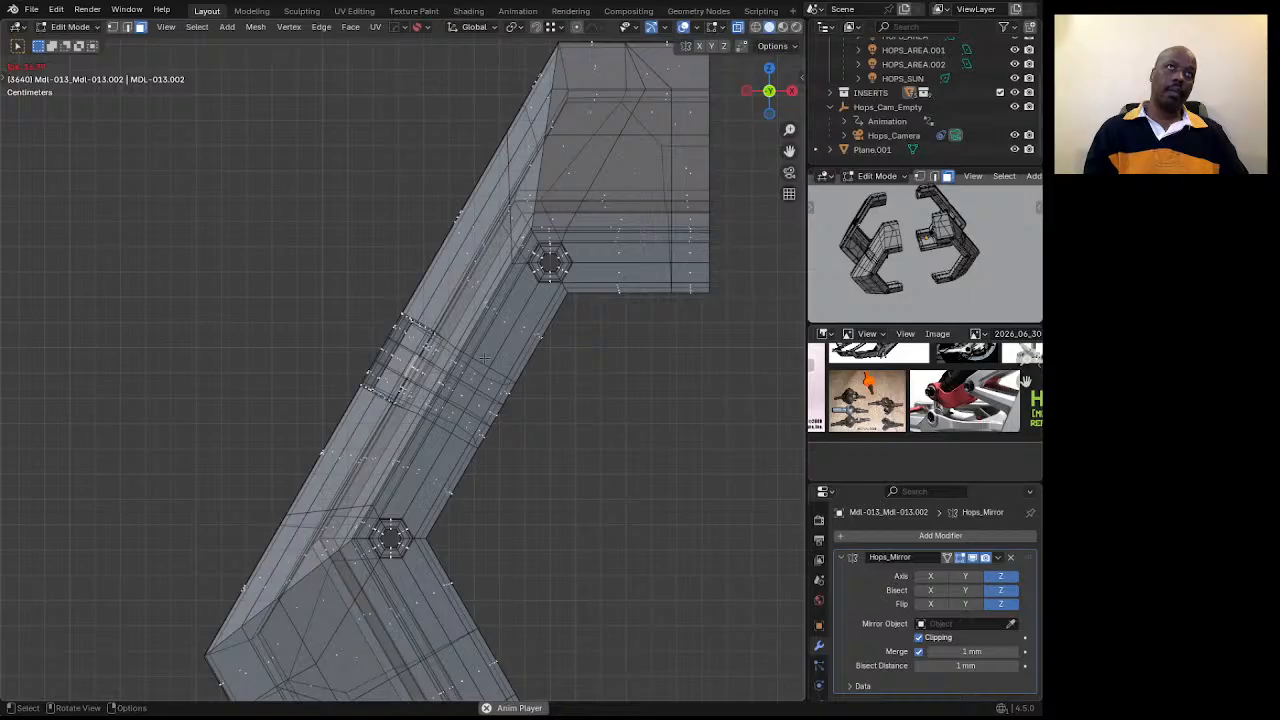
drag(323, 307, 456, 426)
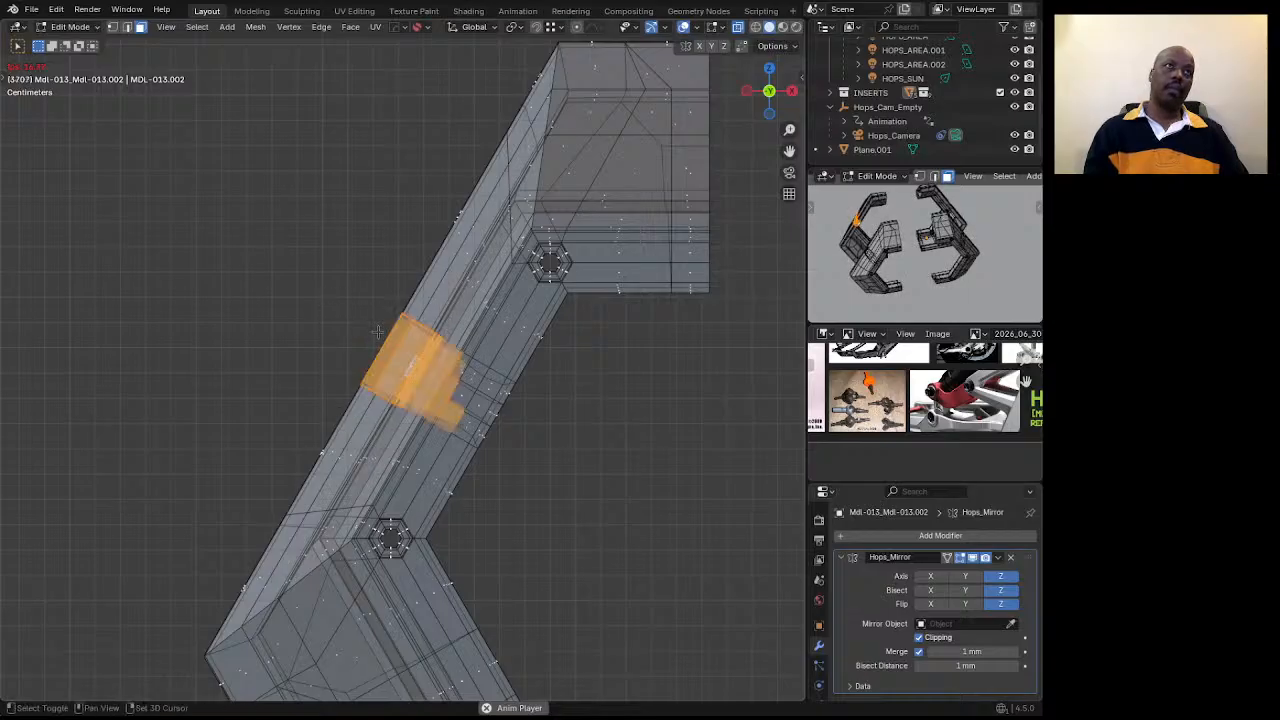
shift+drag(378, 332, 529, 451)
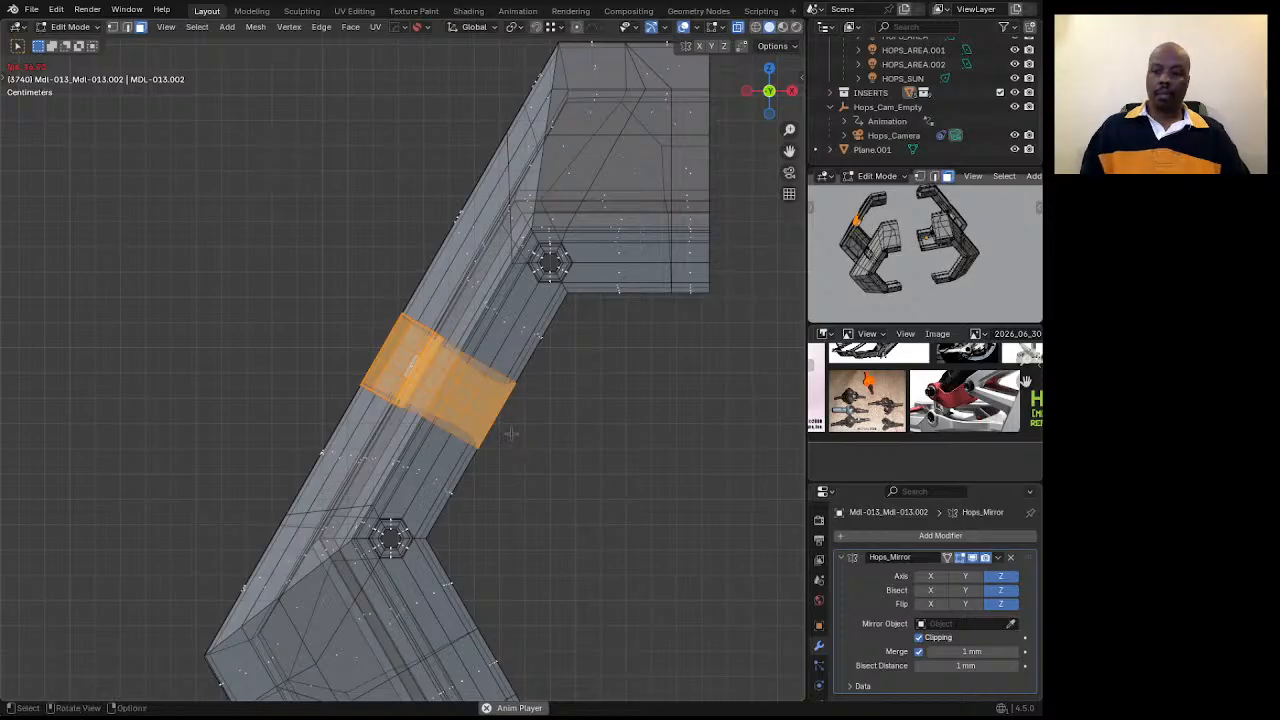
key(x)
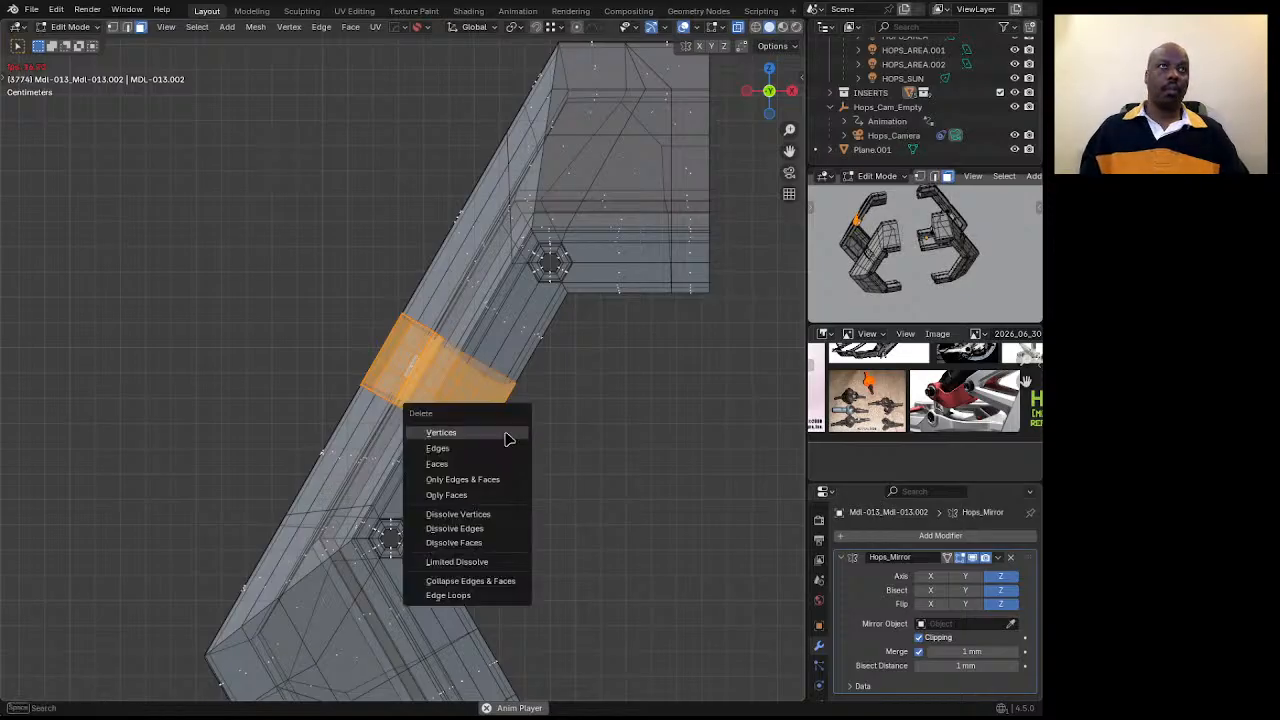
click(447, 467)
Flatten the open edge loop at the lower segment's cut end with LoopTools, using the Best fit plane.
middle_drag(447, 467, 440, 450)
middle_drag(476, 368, 474, 332)
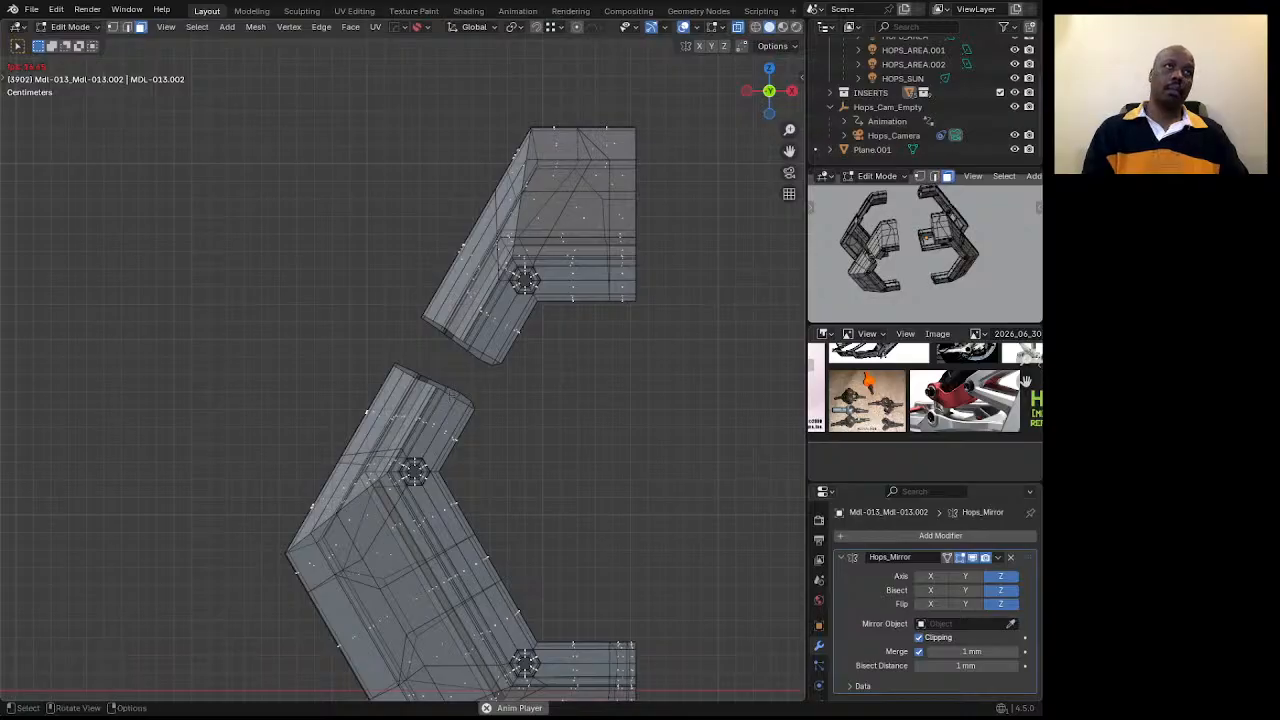
key(2)
alt+click(432, 382)
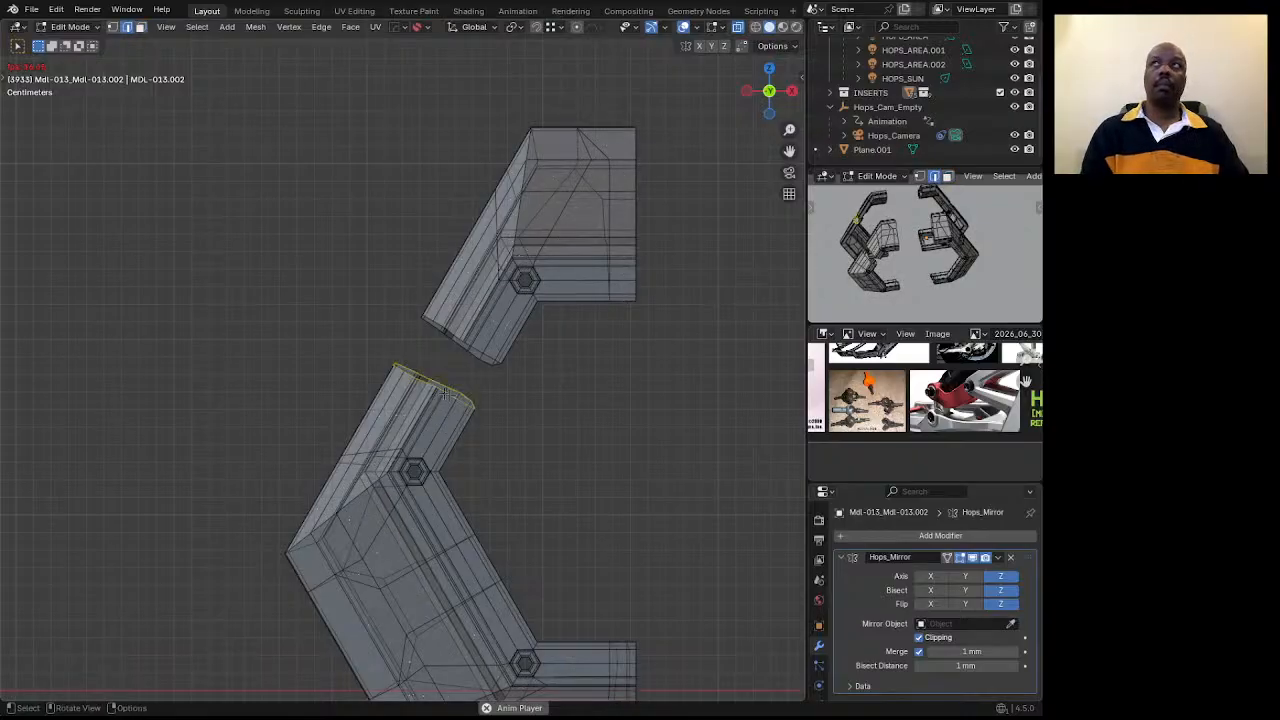
scroll(445, 393, up, 2)
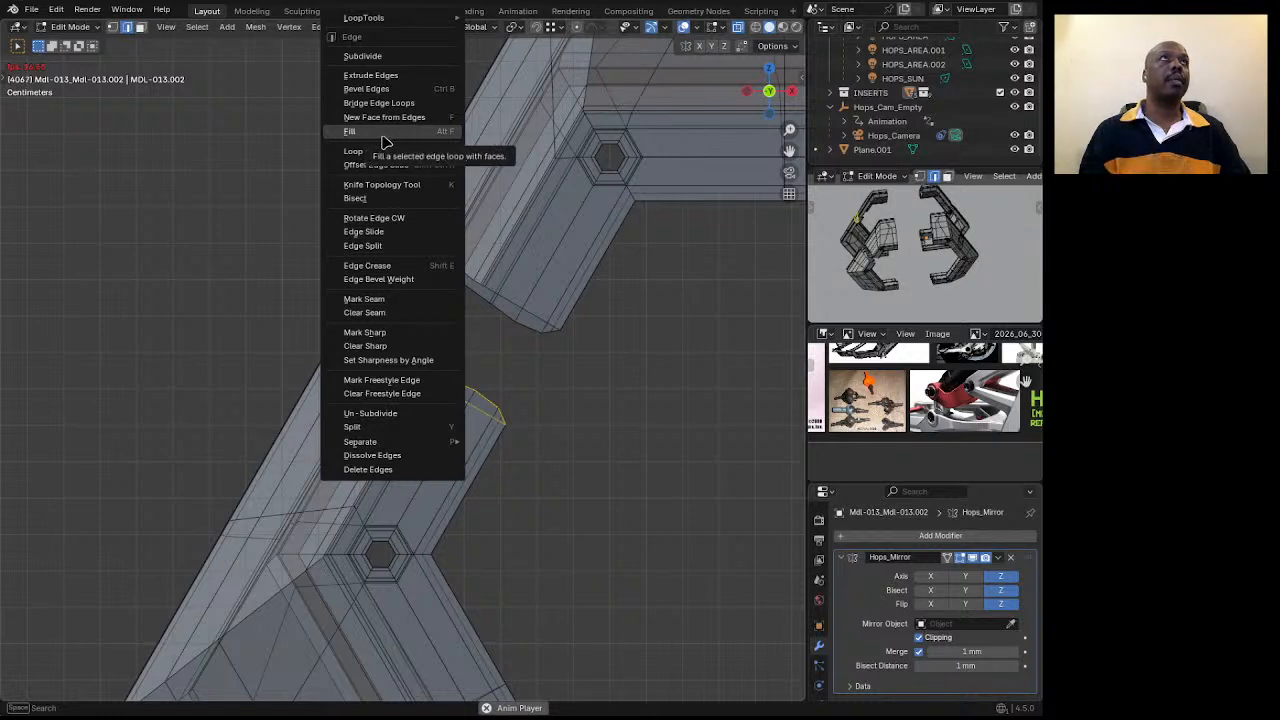
mouse_move(370, 18)
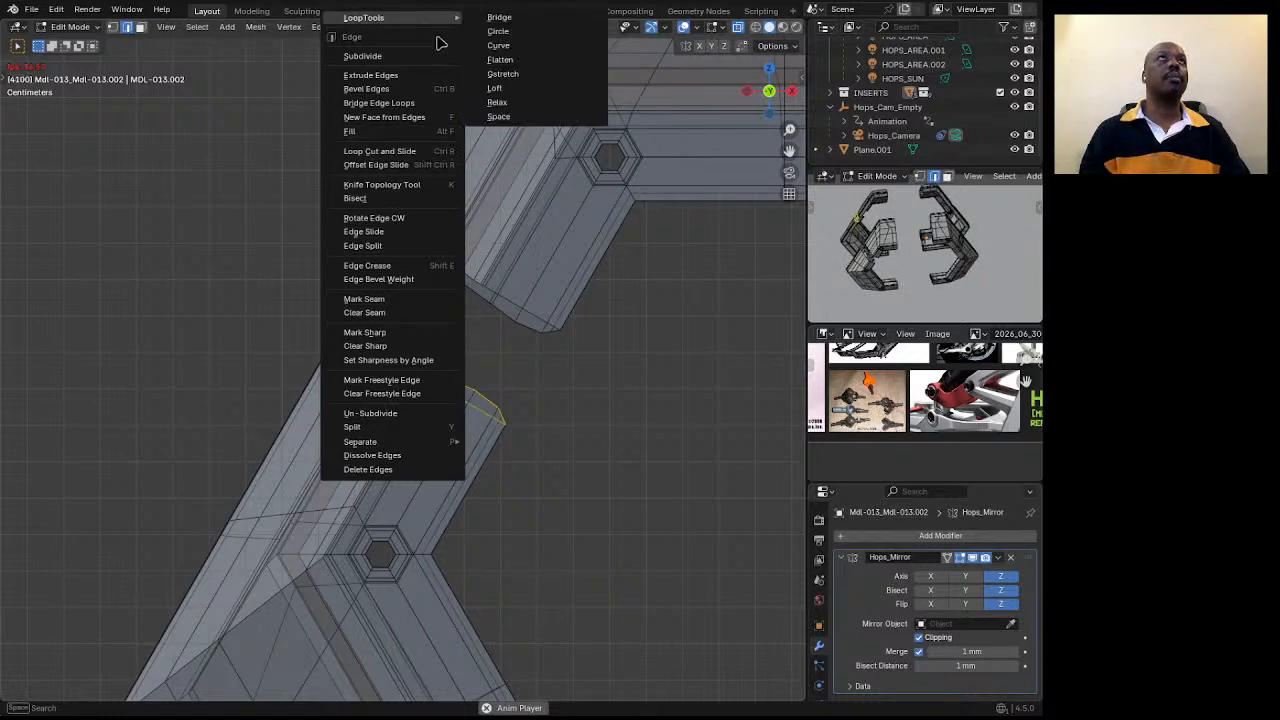
click(497, 59)
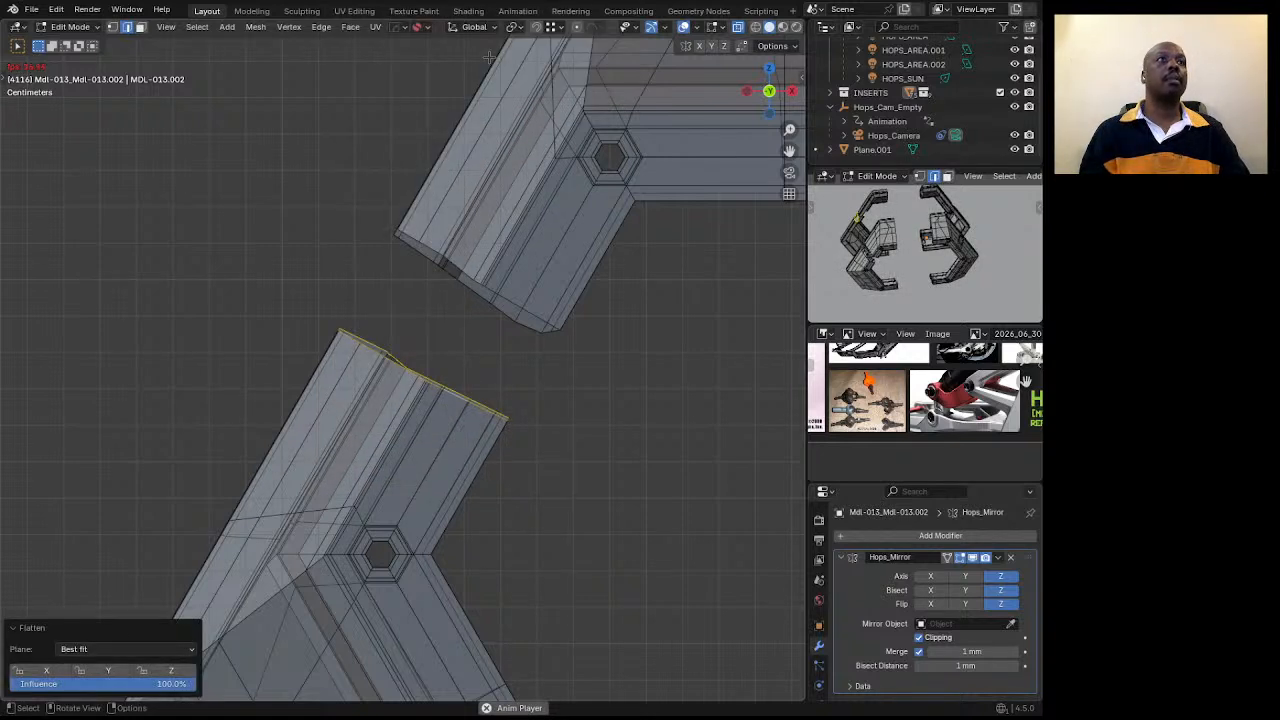
Flatten the open edge loop at the upper segment's cut end with LoopTools, using the Best fit plane.
alt+click(428, 272)
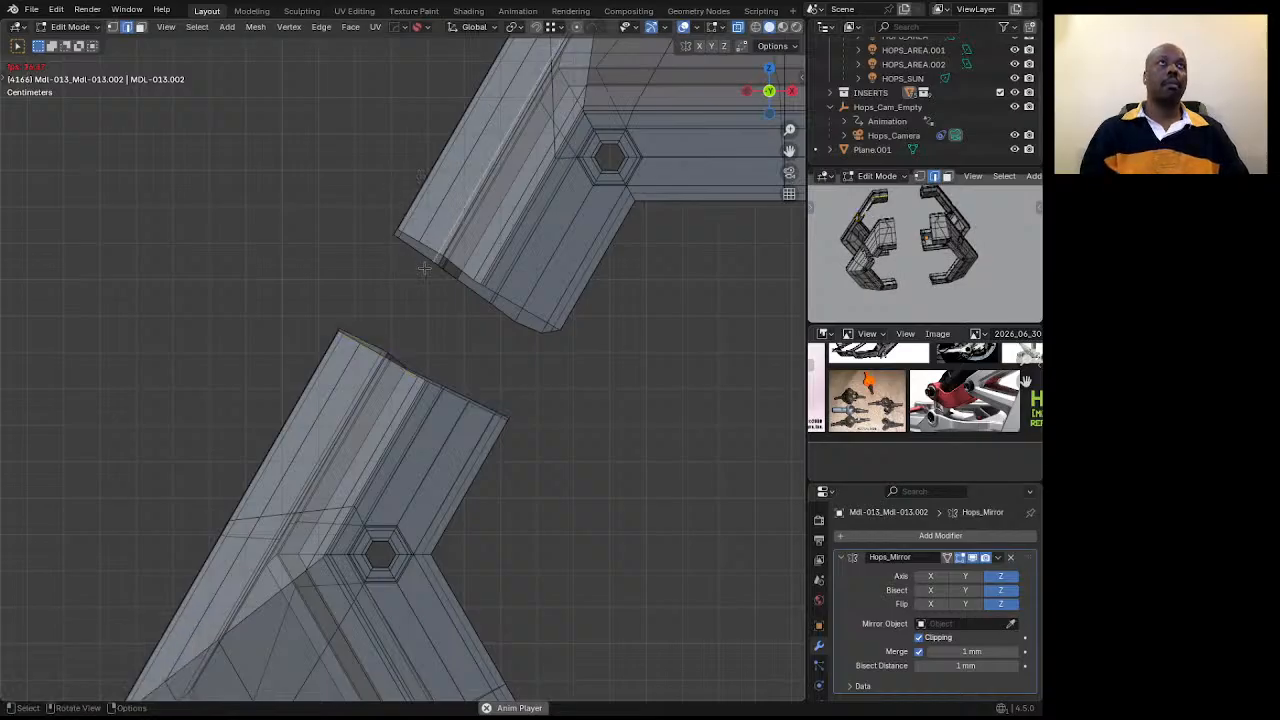
key(ctrl+e)
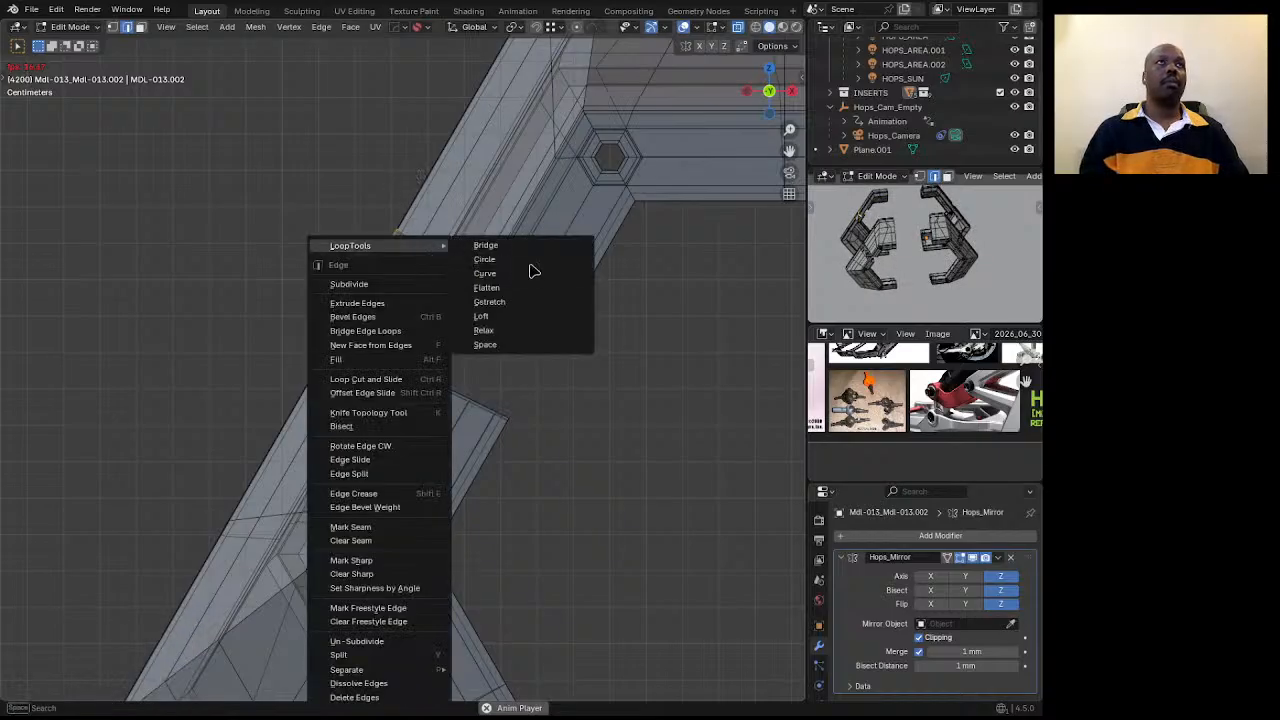
click(490, 287)
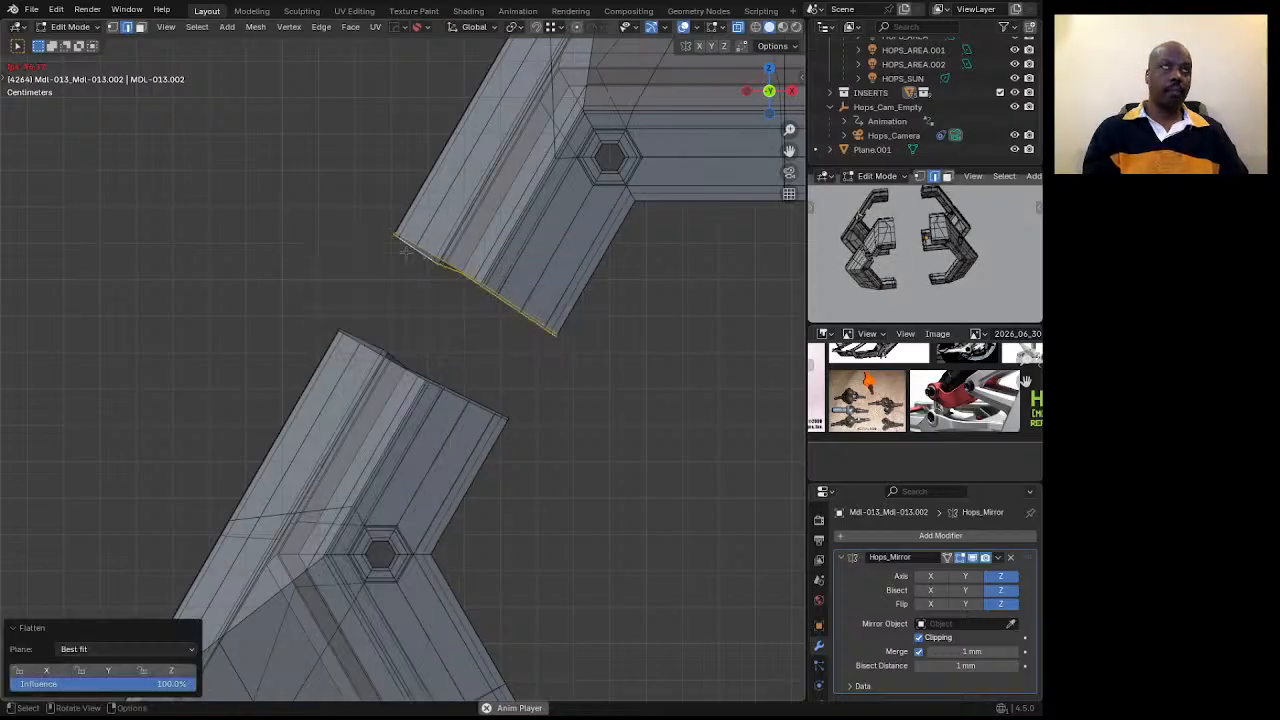
Switch to vertex selection and enable snapping for the mesh.
key(1)
key(l)
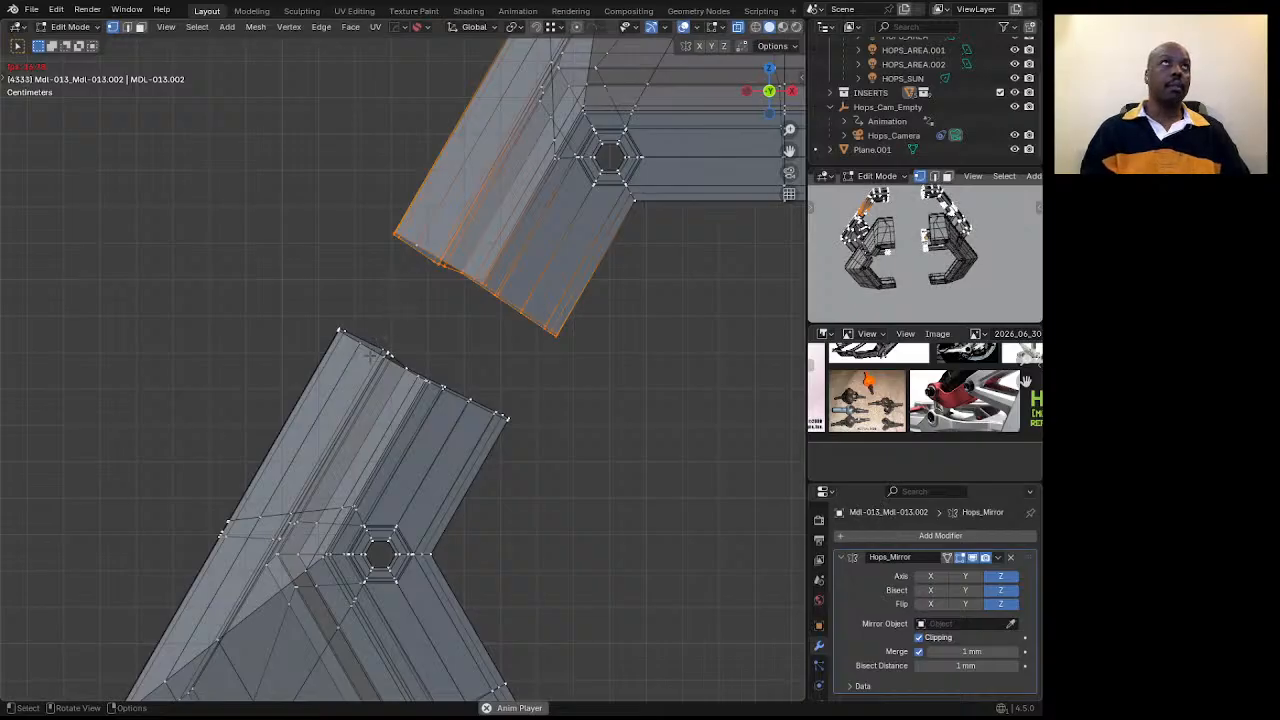
click(536, 26)
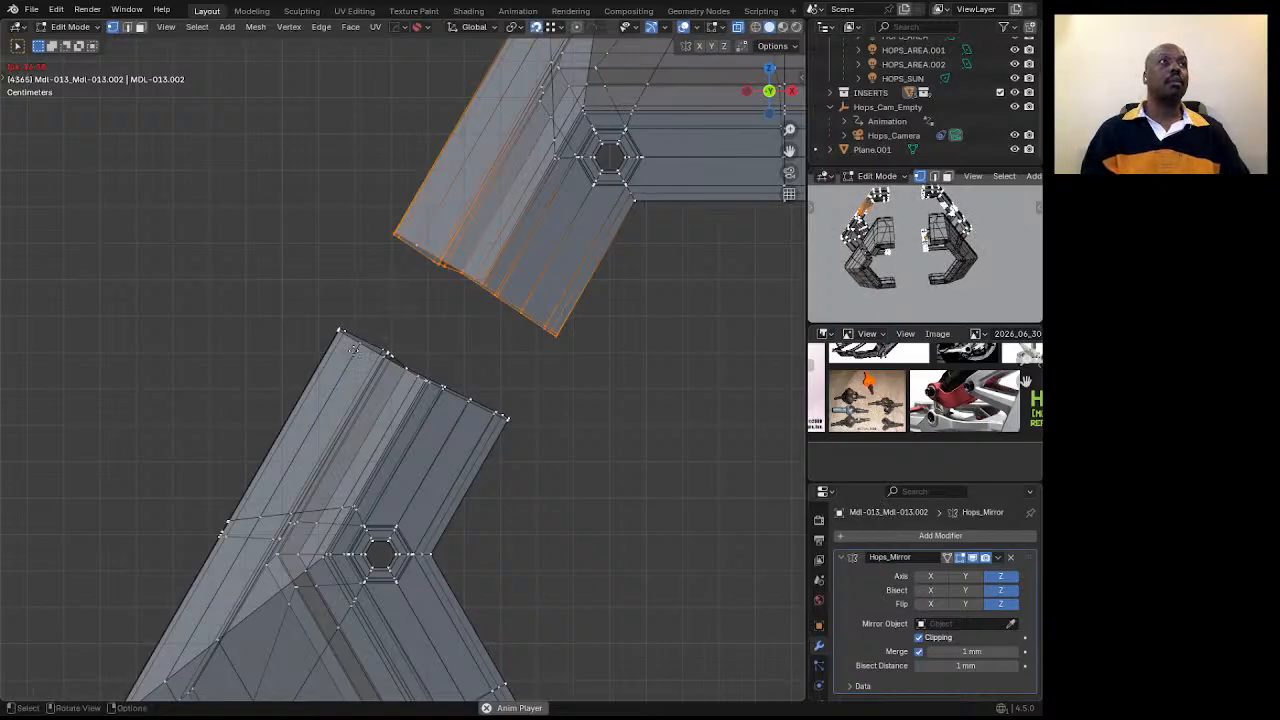
Try to snap only the upper segment's cut-end vertices onto the lower segment's end, and undo the move.
key(g)
click(364, 344)
key(KP_1)
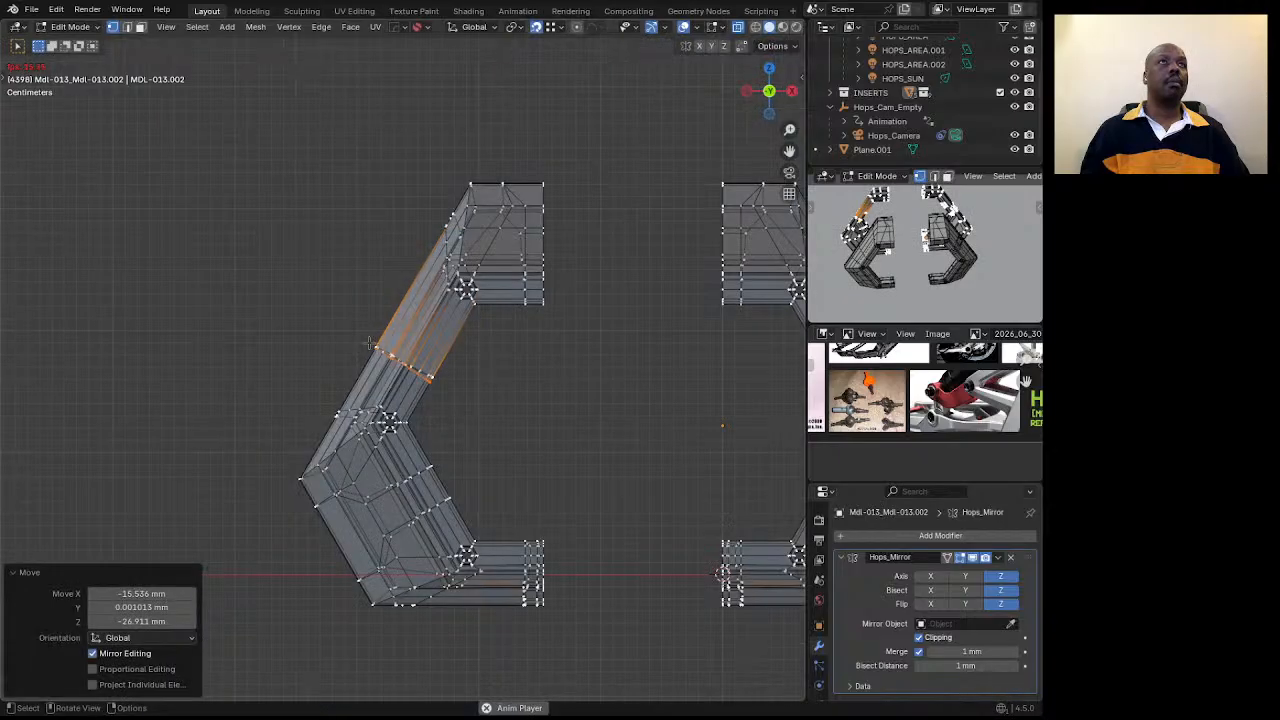
scroll(372, 342, down, 2)
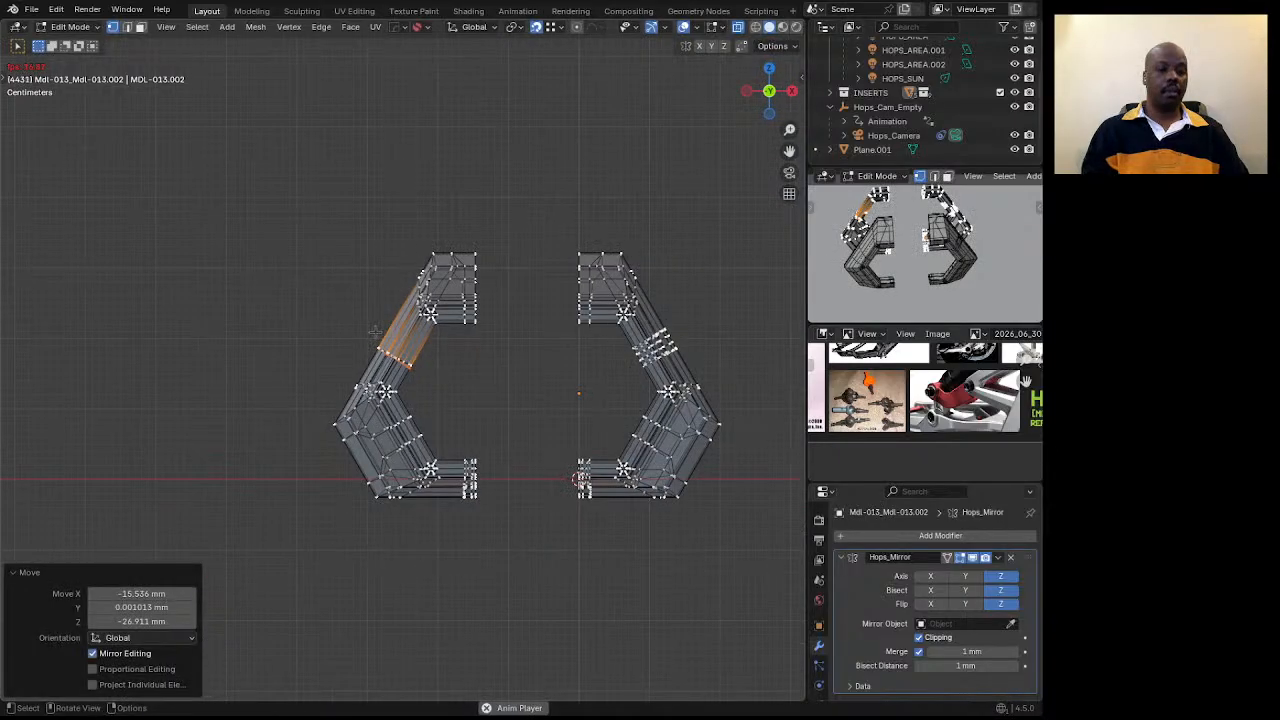
key(ctrl+z)
Select the whole linked upper segment and snap it onto the lower segment's cut end, moving it -15.536 mm in X and -26.911 mm in Z.
key(l)
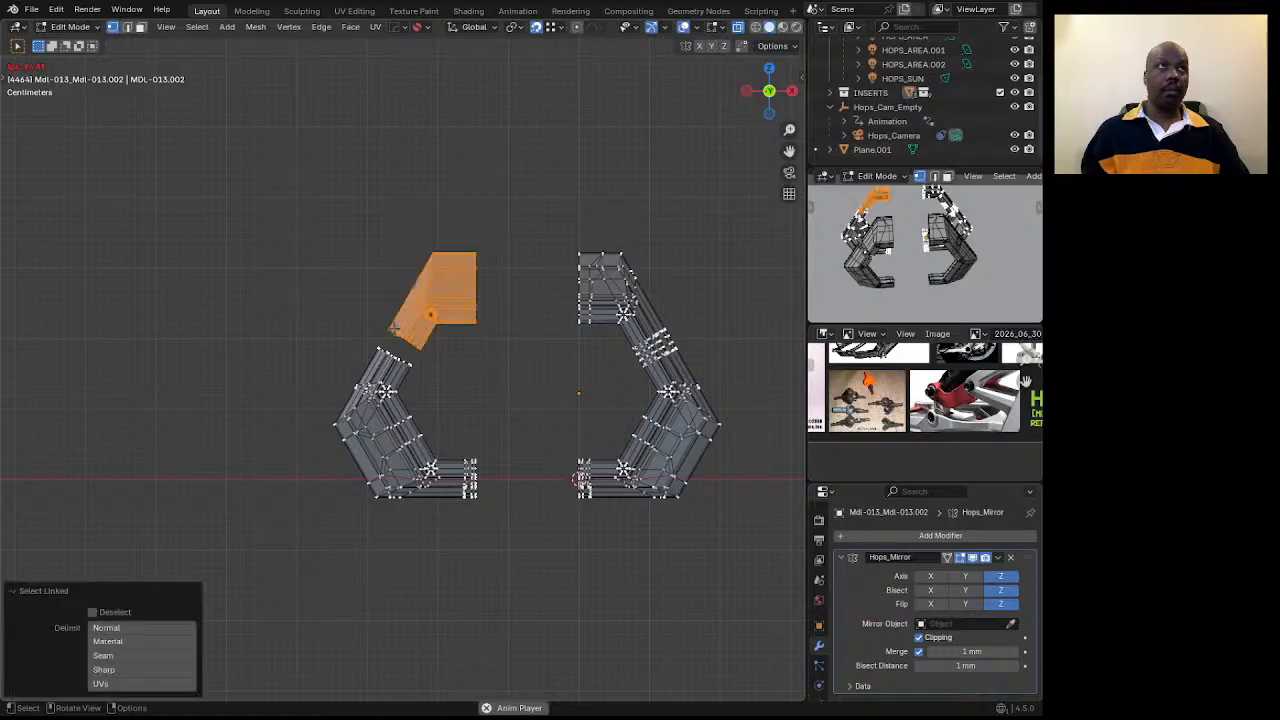
scroll(390, 330, up, 8)
key(g)
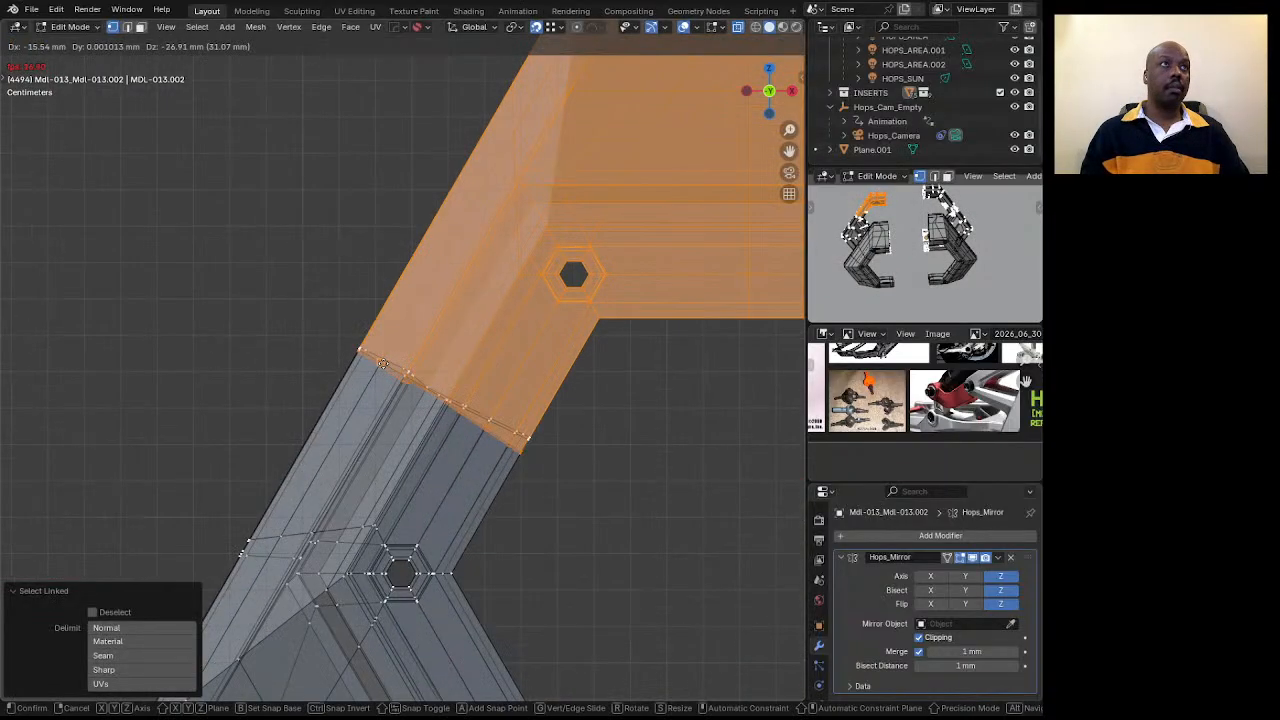
click(382, 362)
scroll(380, 355, down, 10)
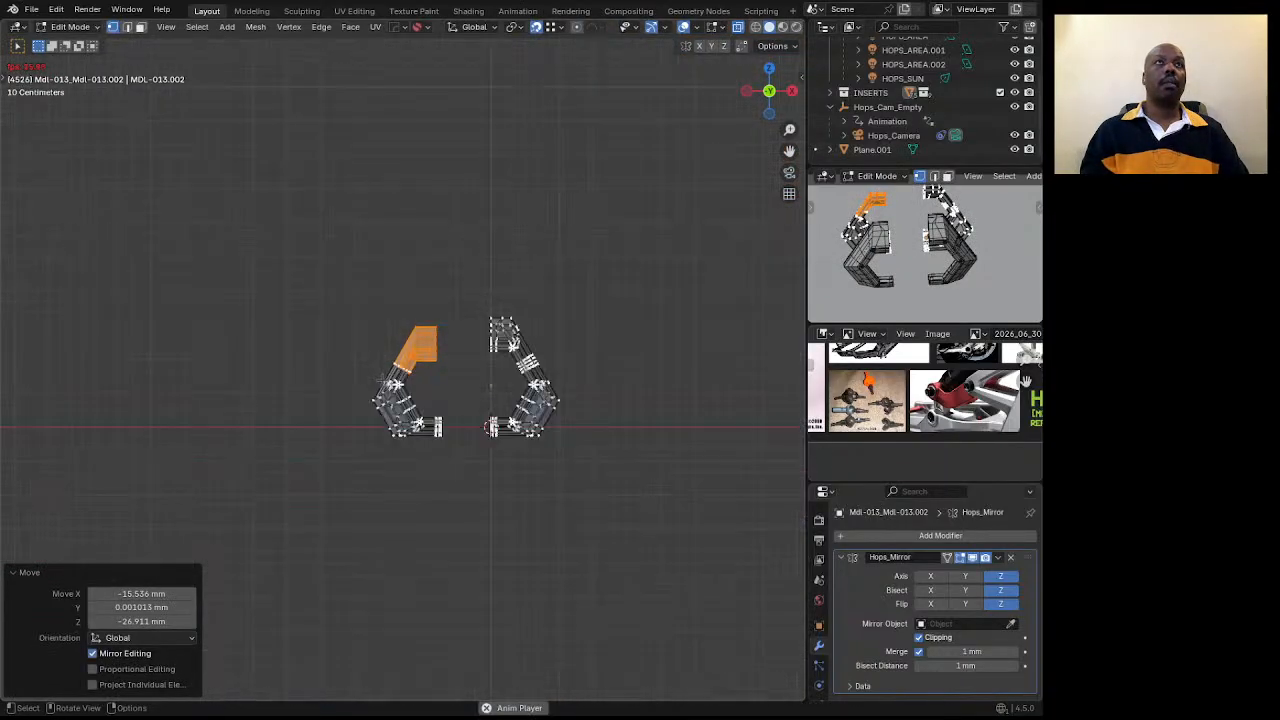
Box-select the whole shortened half in a top-down view and move it outward about 91 mm along Y.
scroll(375, 342, up, 4)
middle_drag(375, 342, 612, 405)
scroll(455, 389, down, 3)
middle_drag(446, 390, 472, 312)
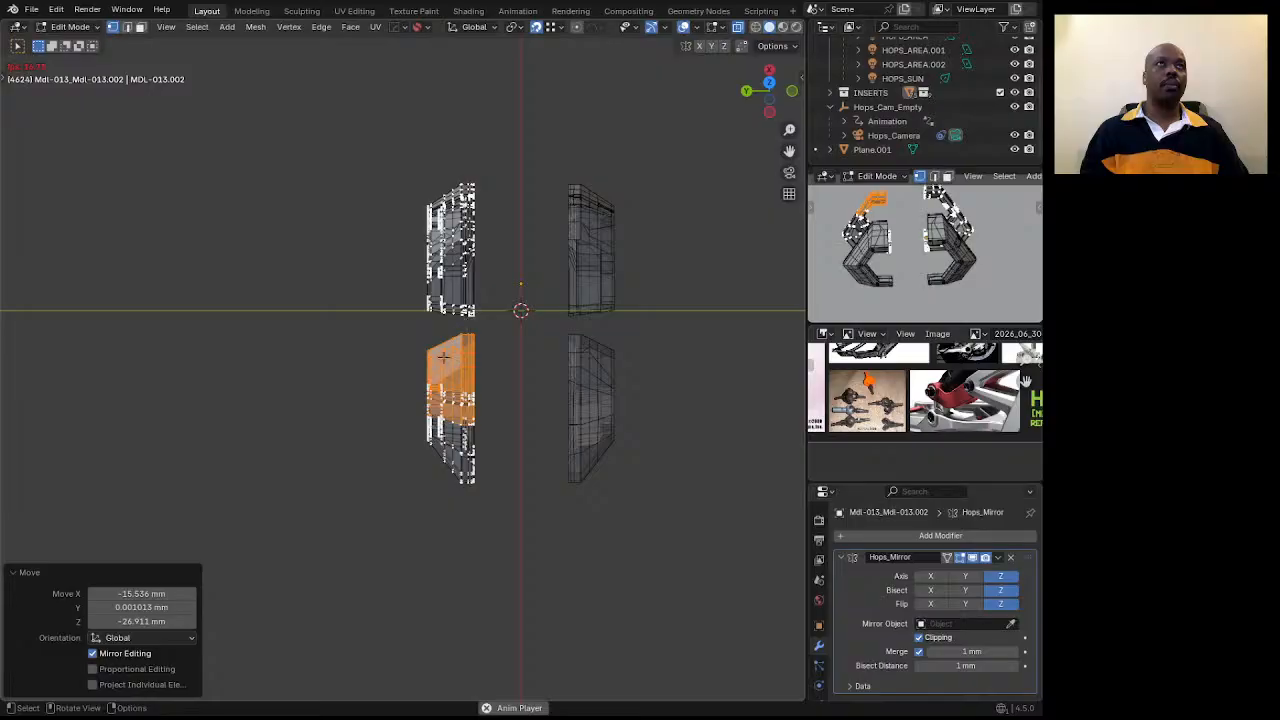
drag(404, 322, 502, 530)
key(g)
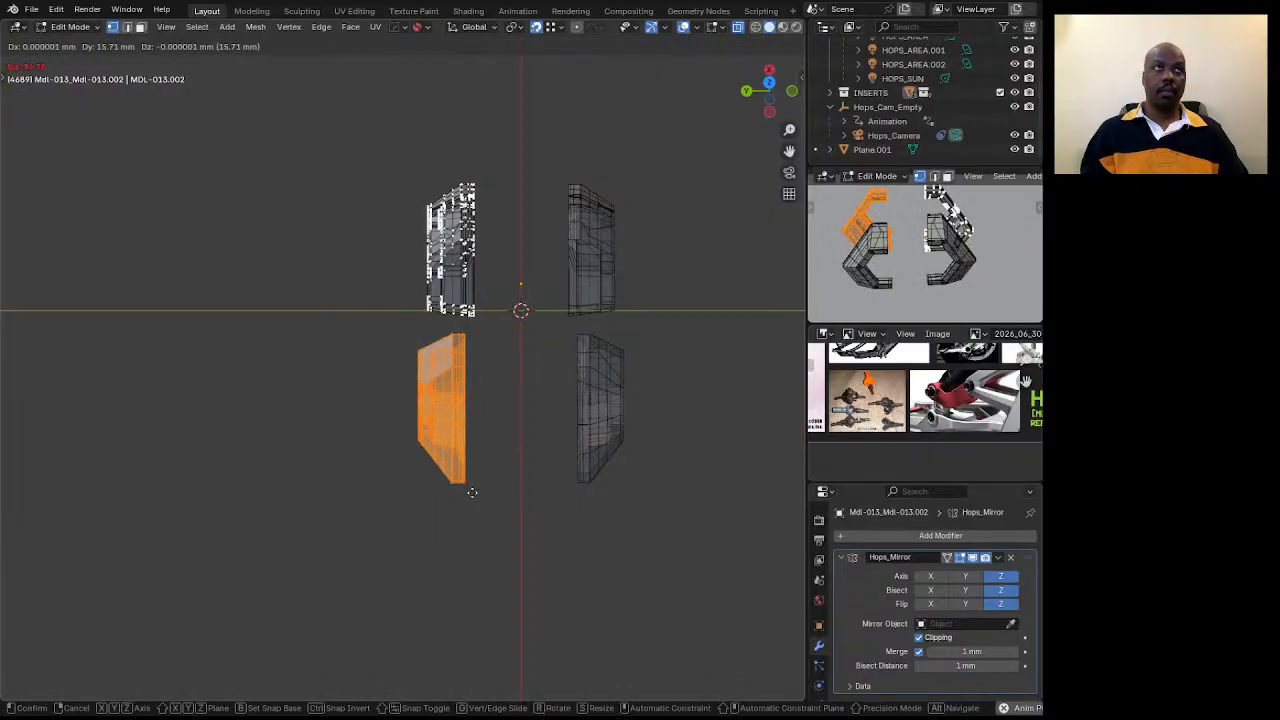
key(y)
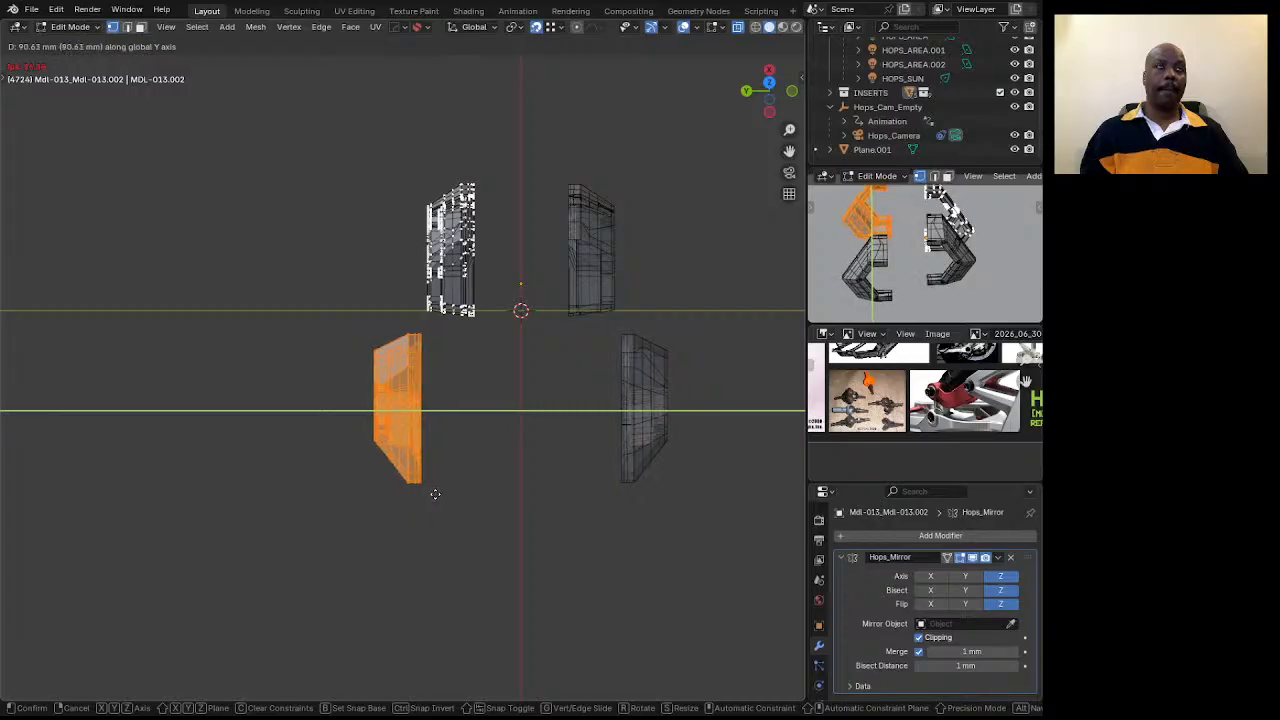
click(435, 494)
Shift the selected shortened half back inward by -12.525 mm along Y.
scroll(519, 293, up, 5)
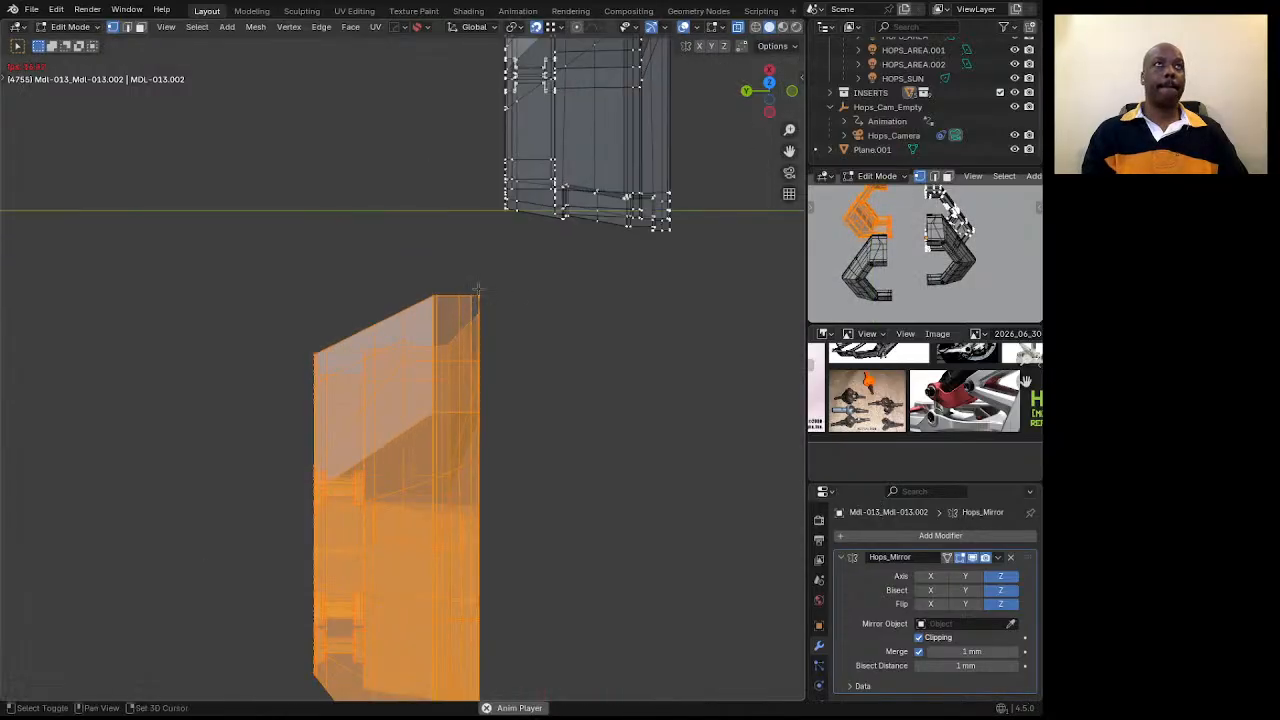
scroll(458, 330, down, 4)
key(g)
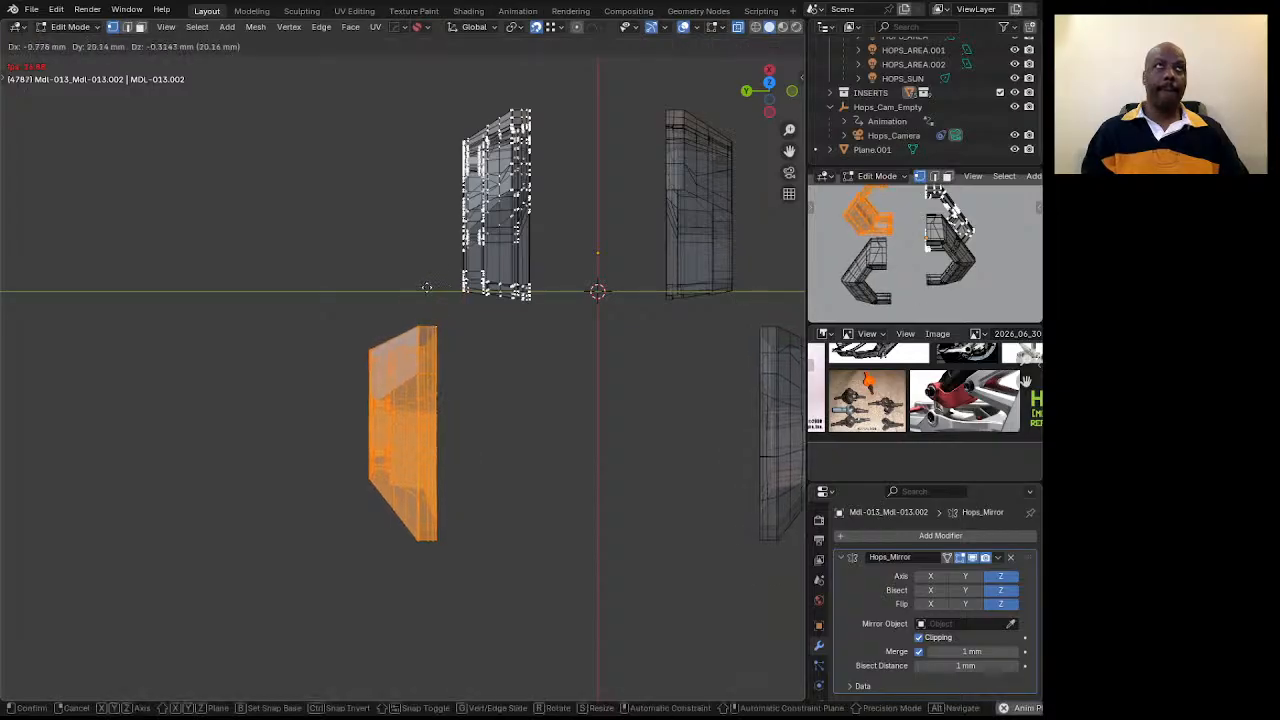
key(y)
click(453, 294)
Return to Object Mode, examine the separated housing parts at an angle, and stop the animation playback.
middle_drag(455, 295, 480, 270)
middle_drag(482, 330, 588, 411)
scroll(600, 354, down, 4)
scroll(588, 411, down, 1)
middle_drag(500, 420, 550, 459)
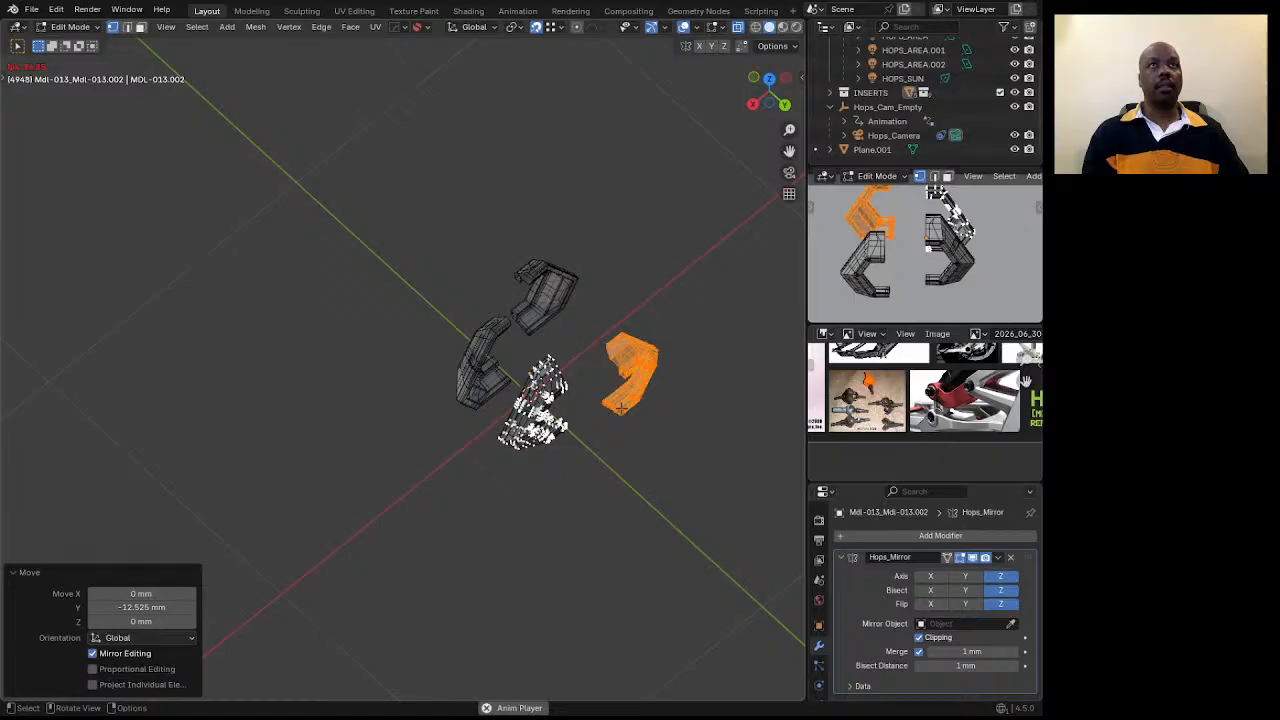
scroll(600, 410, up, 6)
key(Tab)
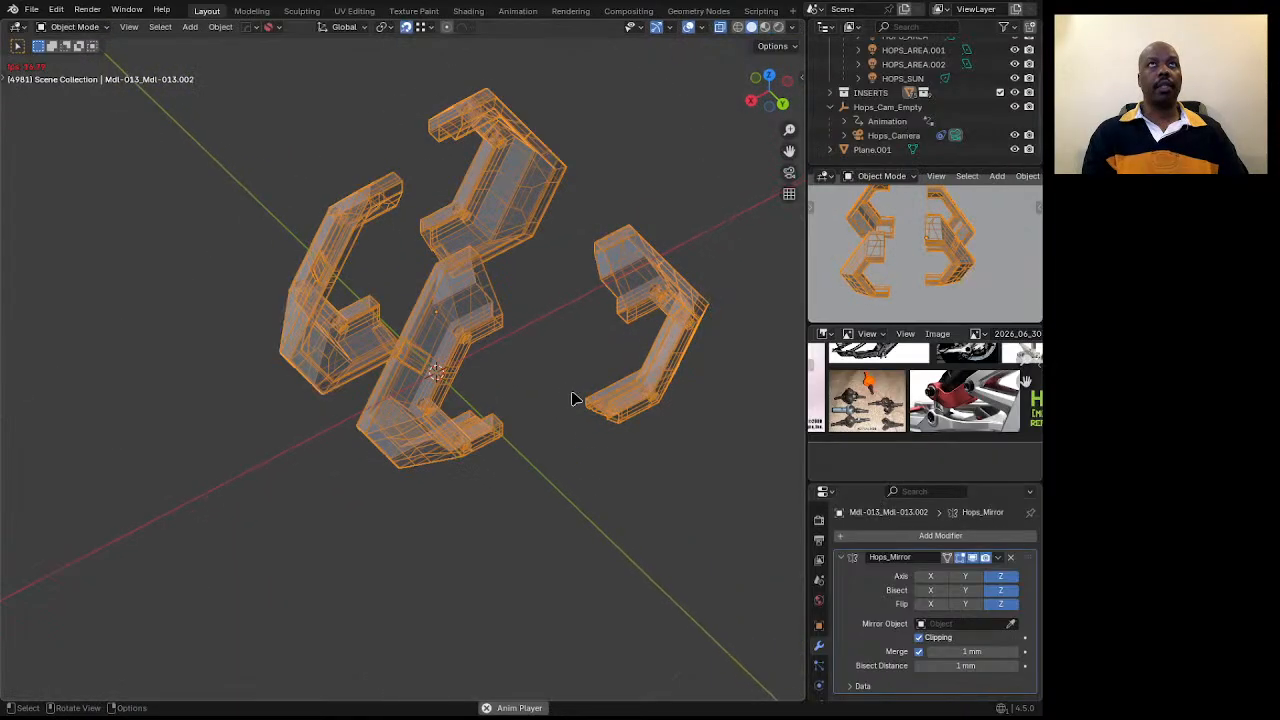
scroll(571, 394, down, 3)
middle_drag(571, 394, 555, 429)
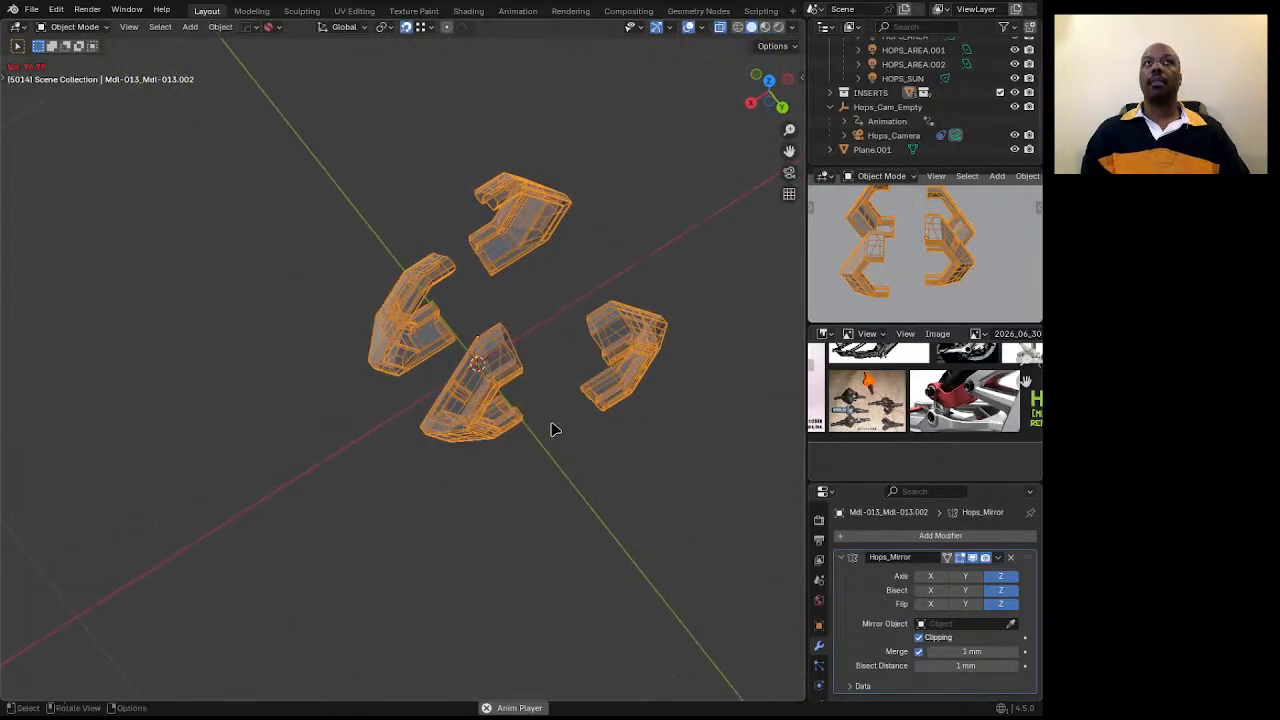
key(space)
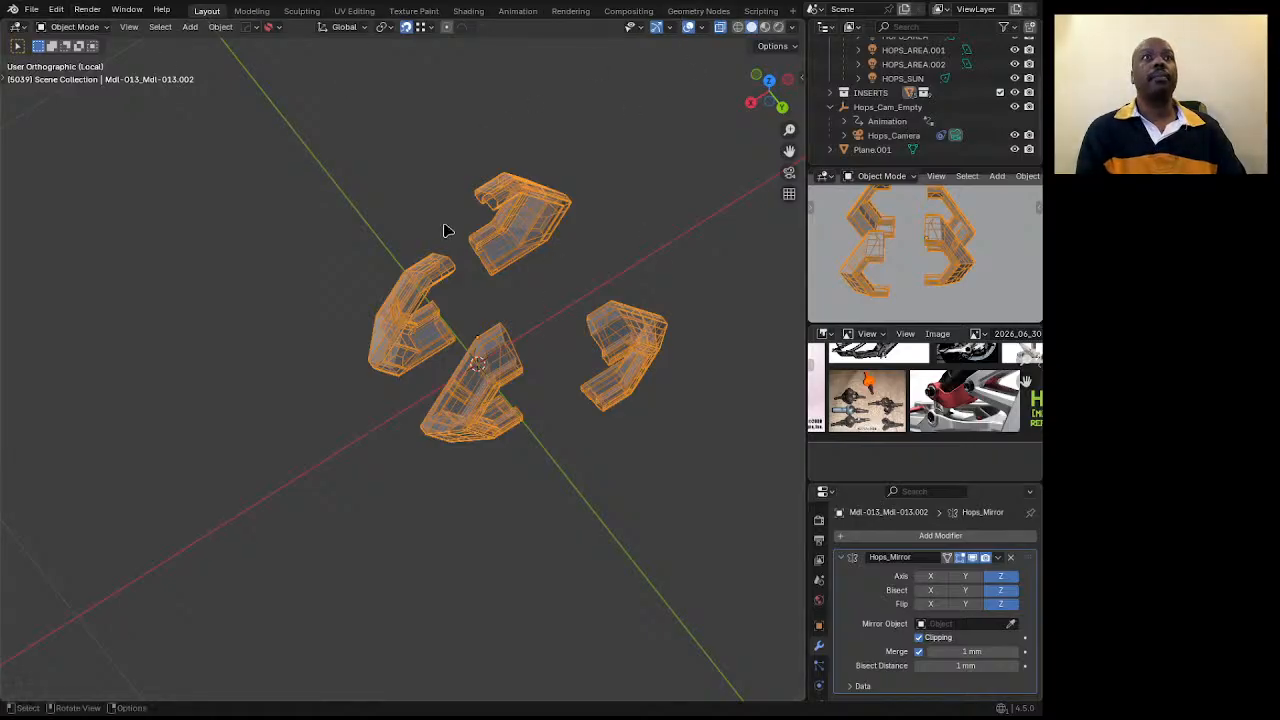
Save the file, and save another version as "2026_07_02 concepting 7.blend".
click(31, 9)
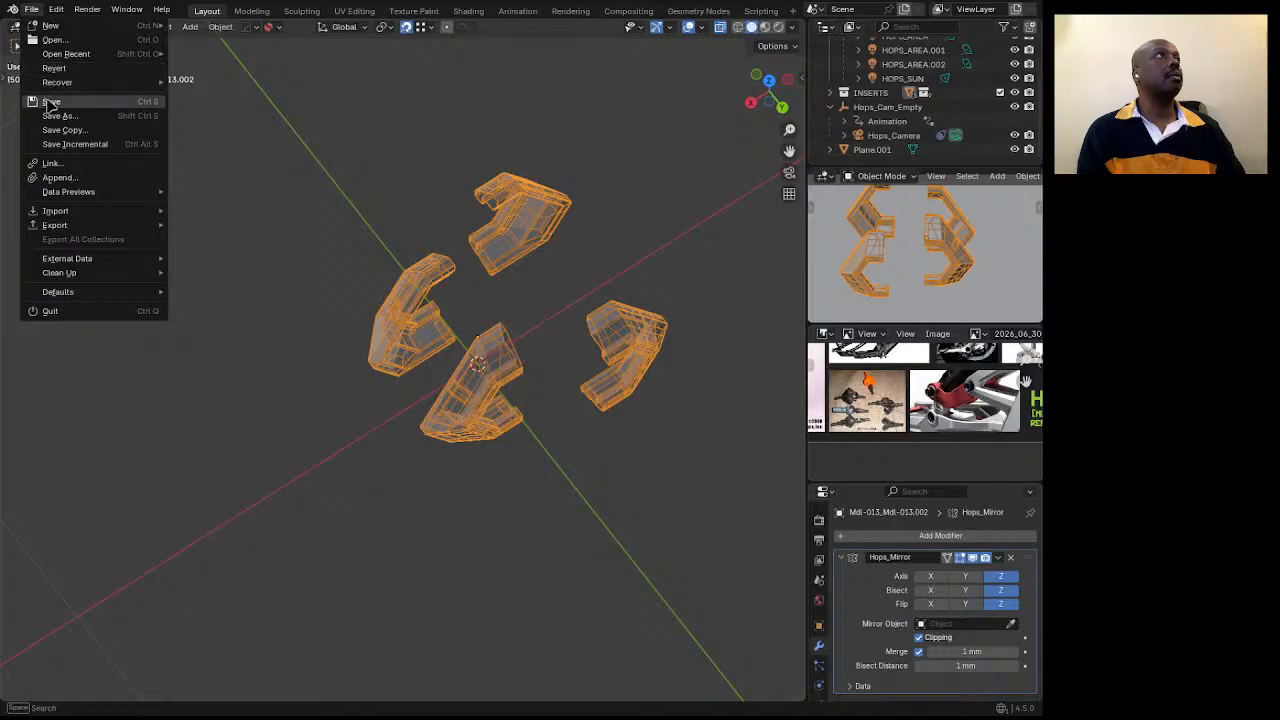
click(51, 102)
click(31, 9)
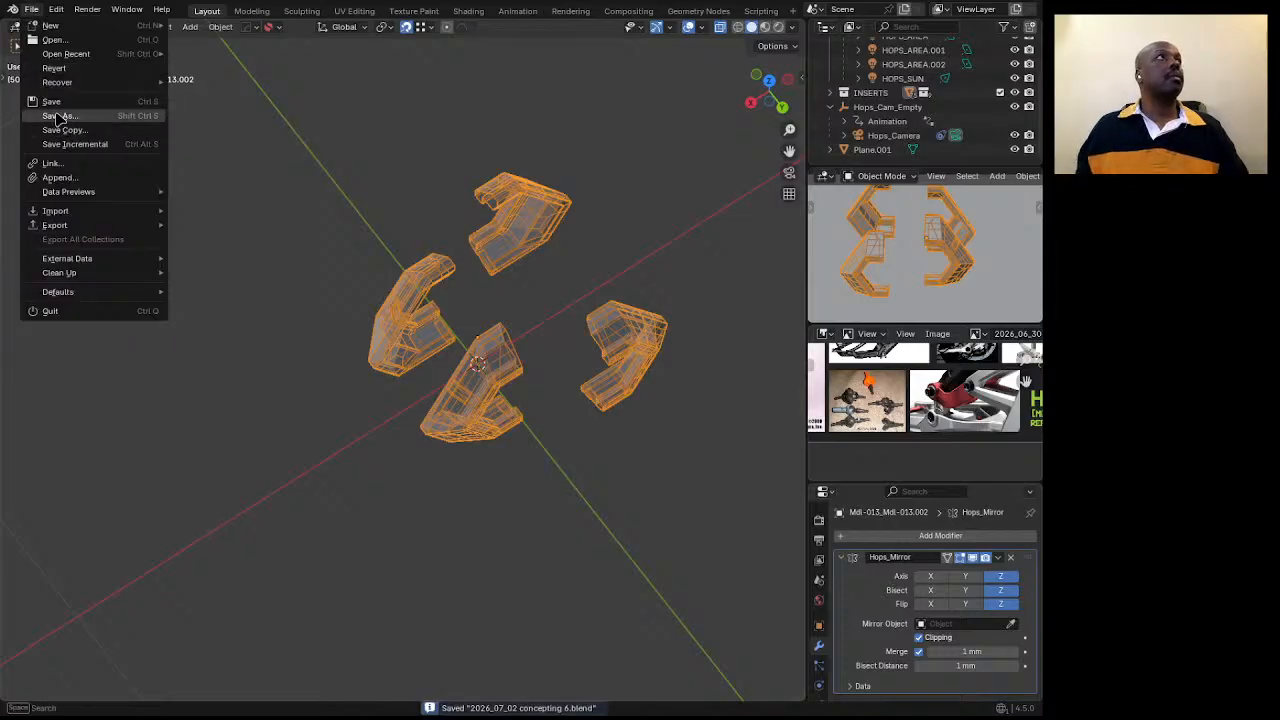
click(421, 603)
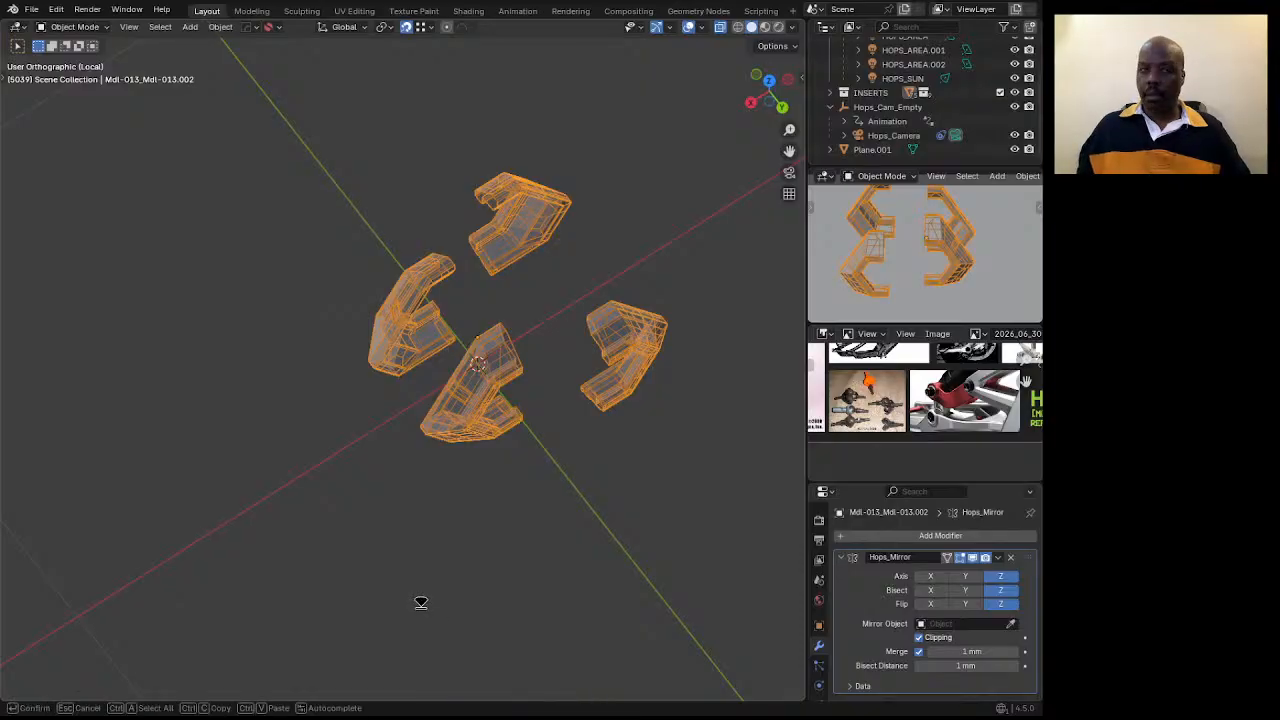
key(Return)
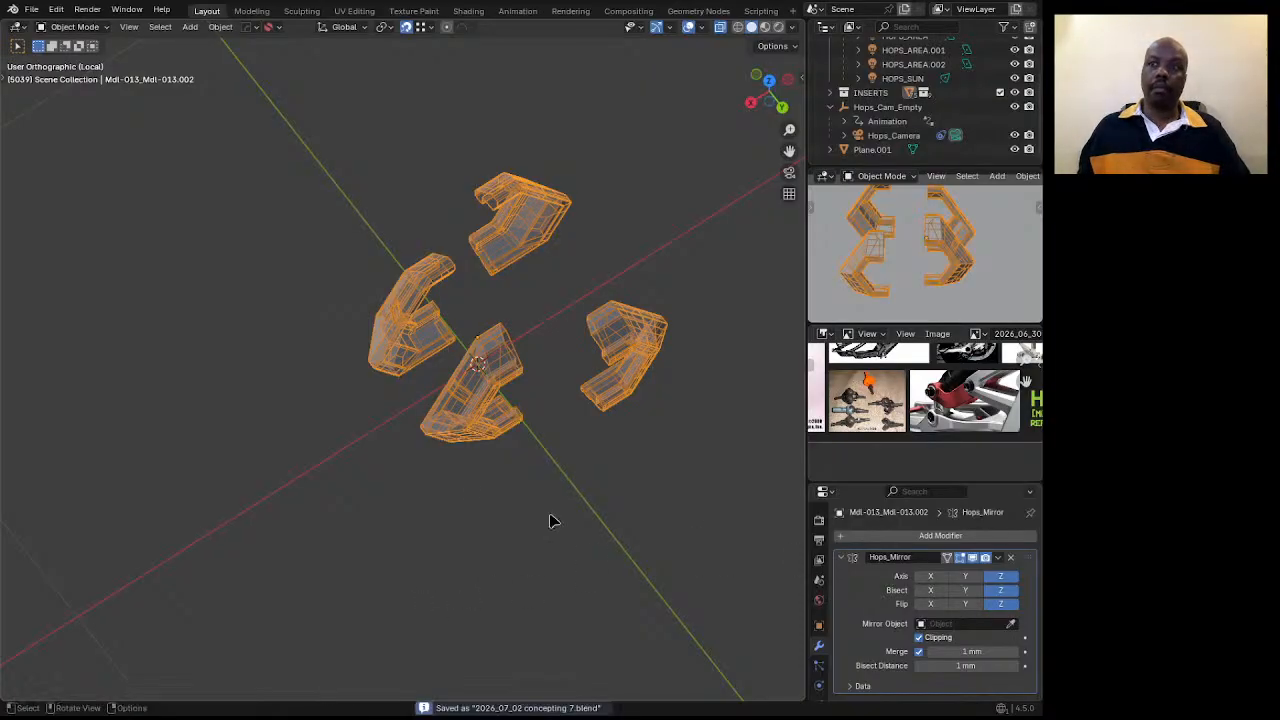
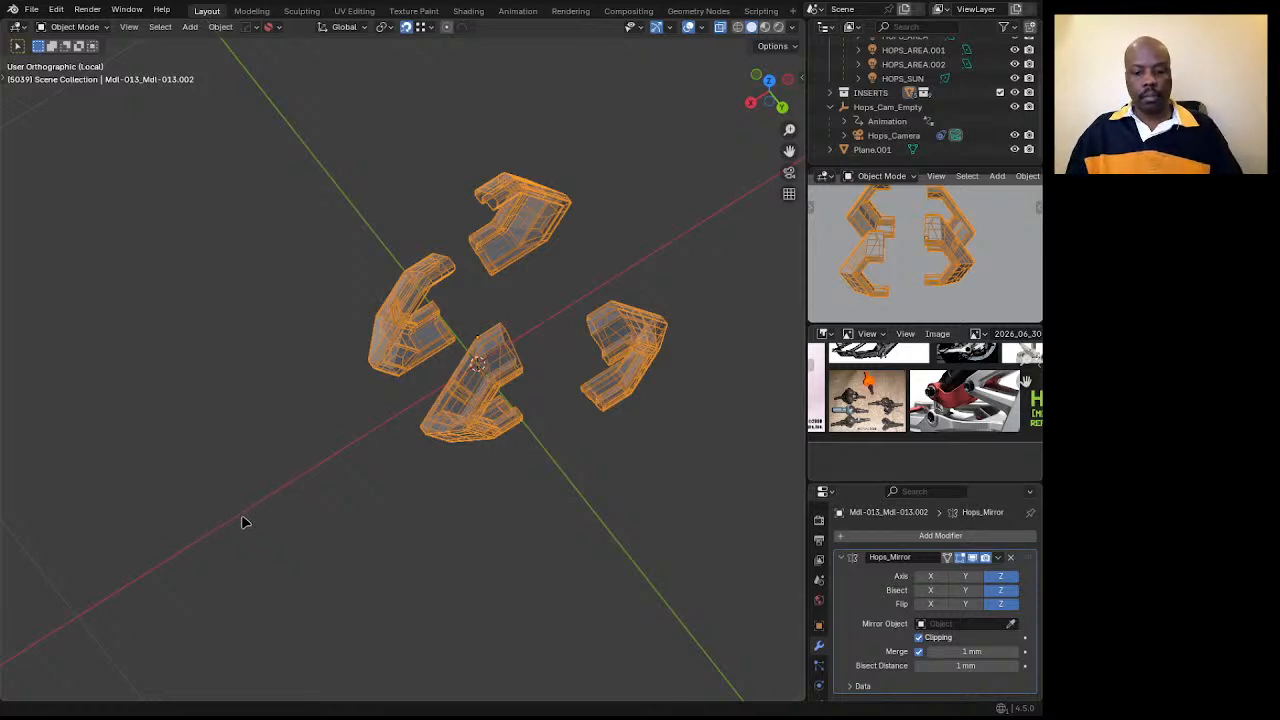
Switch to the video player and view test.mp4 near 00:18, where the housing is split into halves.
key(alt+Tab)
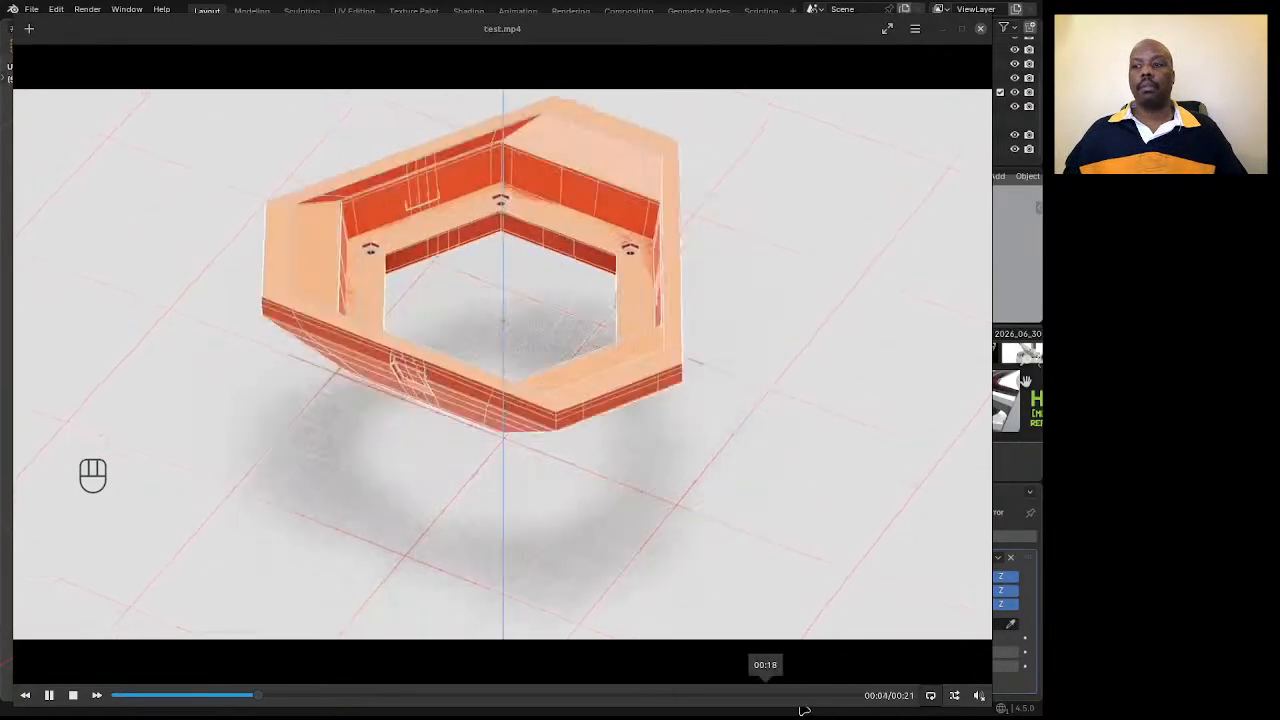
click(752, 695)
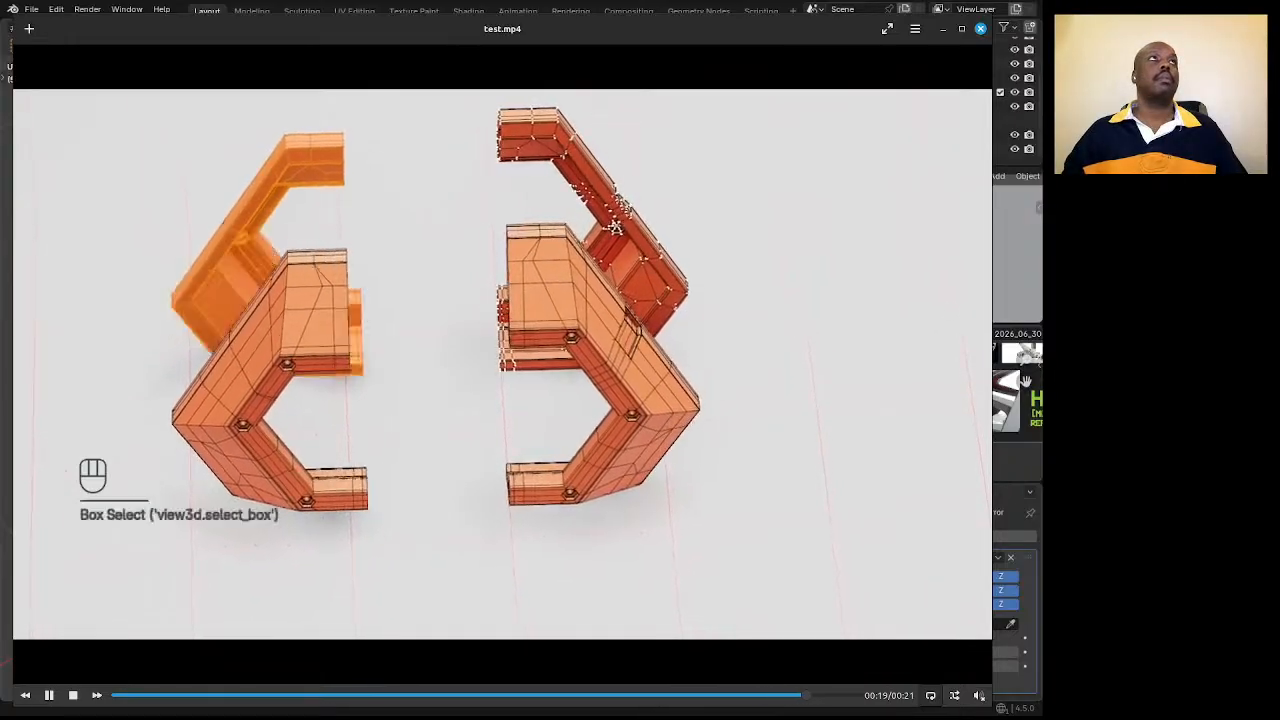
key(space)
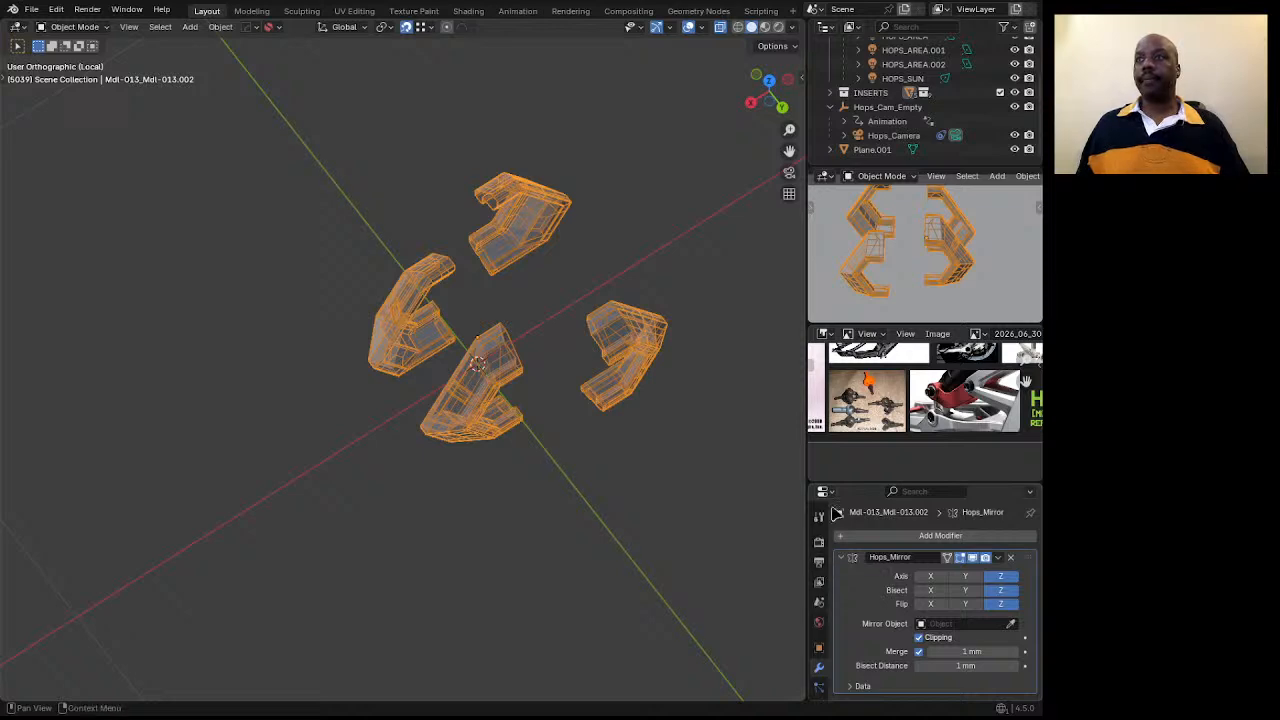
Select Hops_Camera in place of the housing and examine the separated parts' forms from several angles.
click(893, 135)
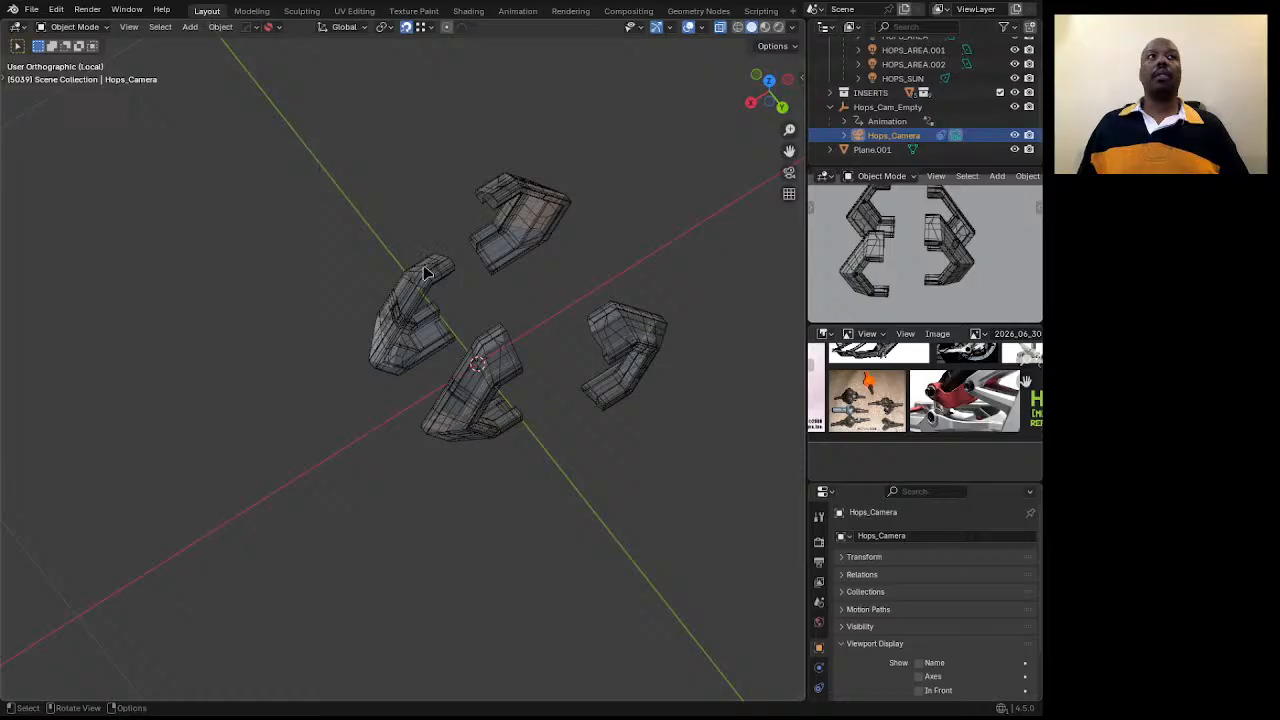
middle_drag(505, 292, 480, 302)
scroll(480, 302, down, 3)
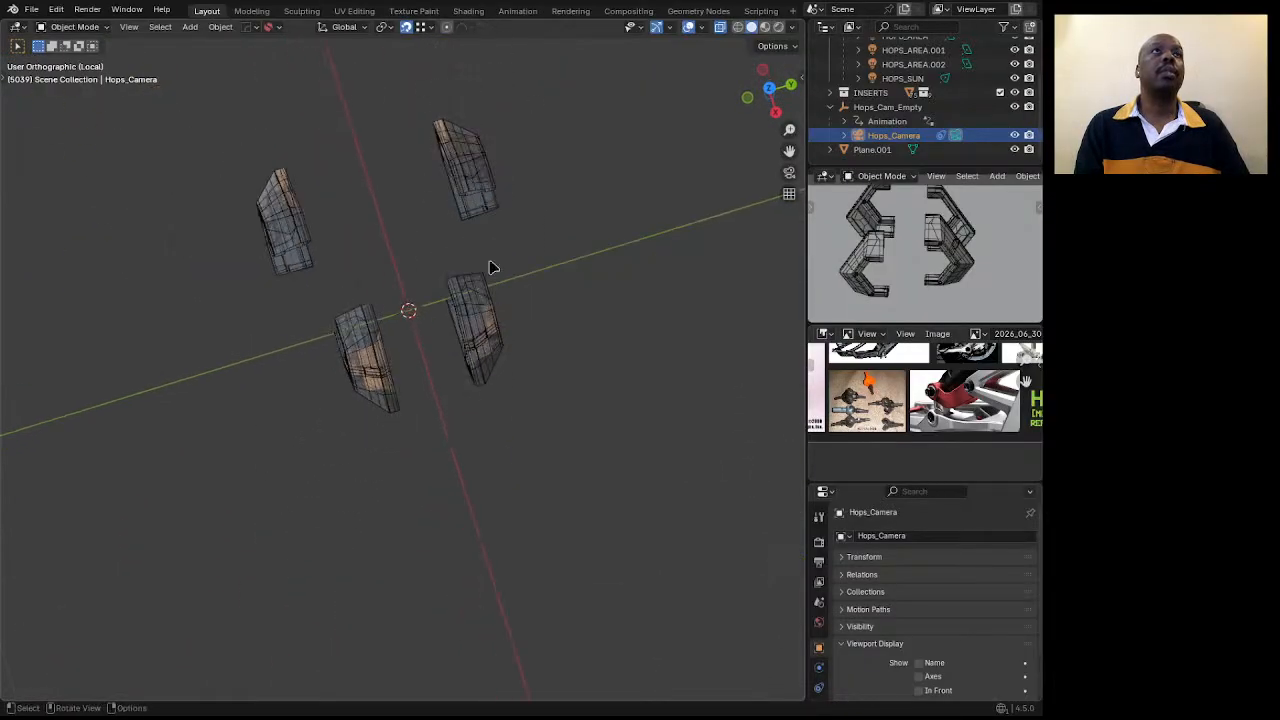
scroll(490, 267, up, 4)
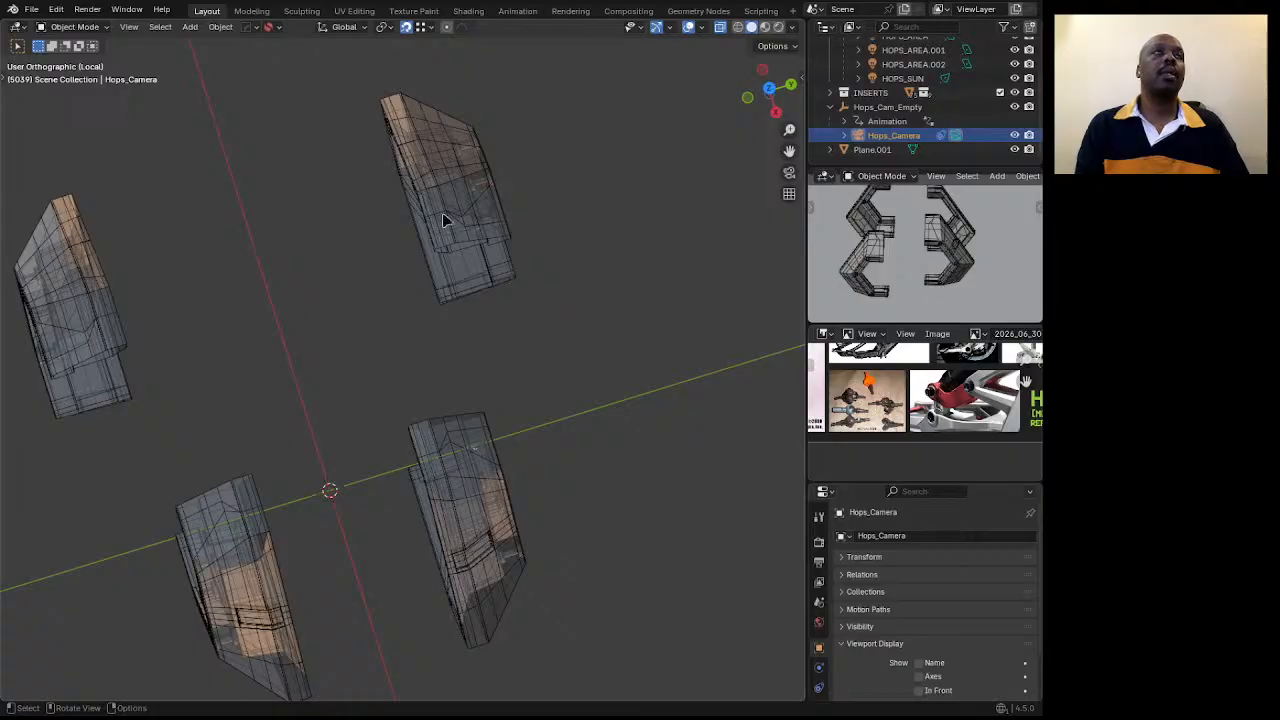
middle_drag(445, 220, 315, 308)
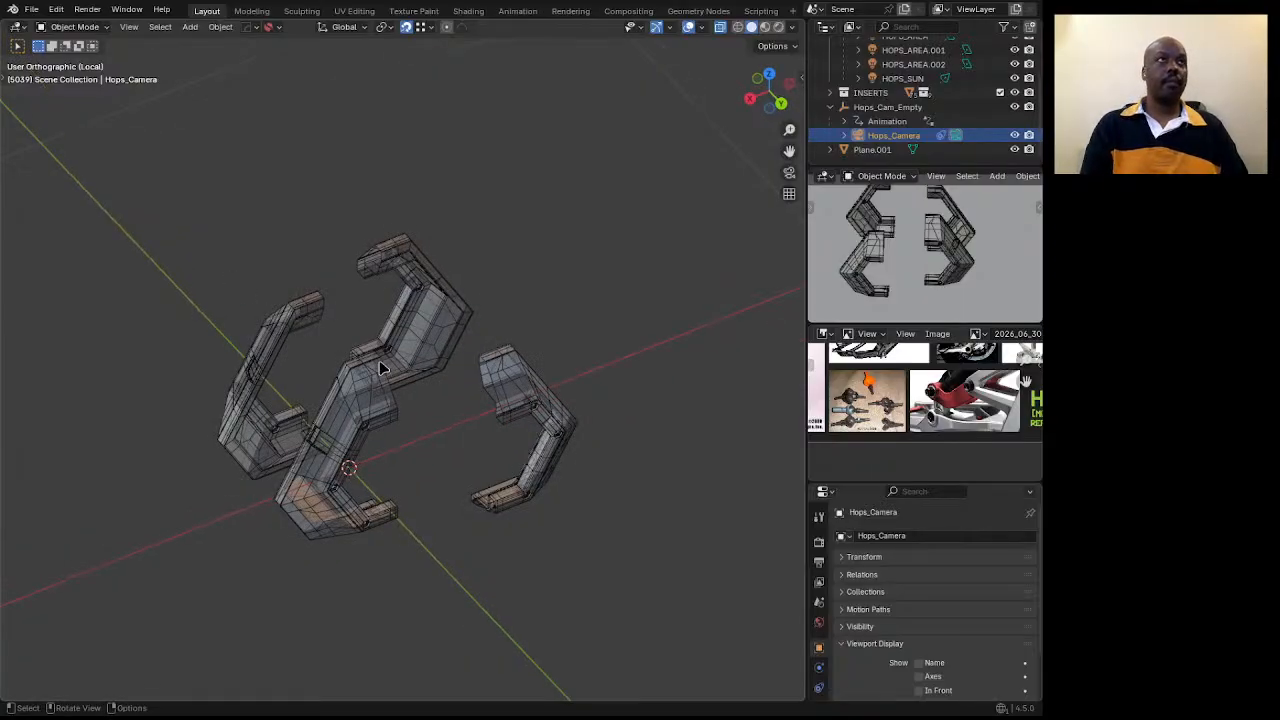
Try a level 2 subdivision on the housing parts, inspect their smoothed shapes, and undo the subdivision.
click(352, 405)
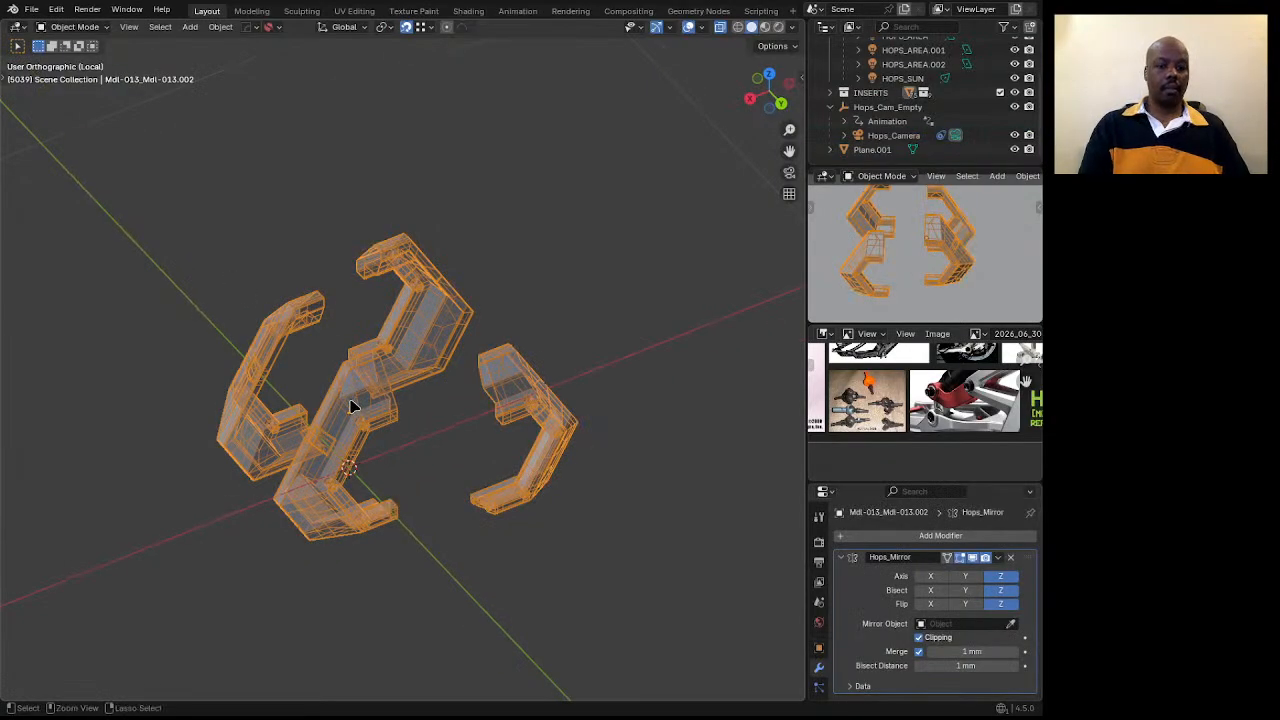
key(ctrl+2)
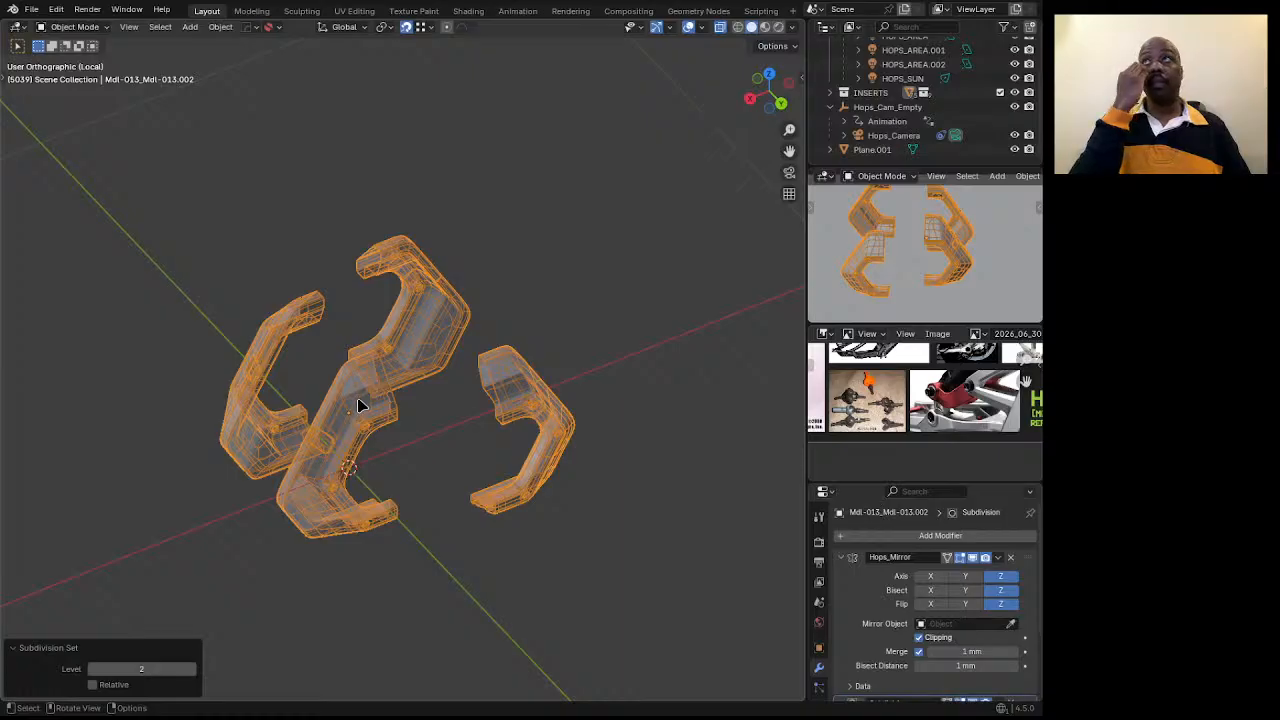
scroll(460, 366, up, 2)
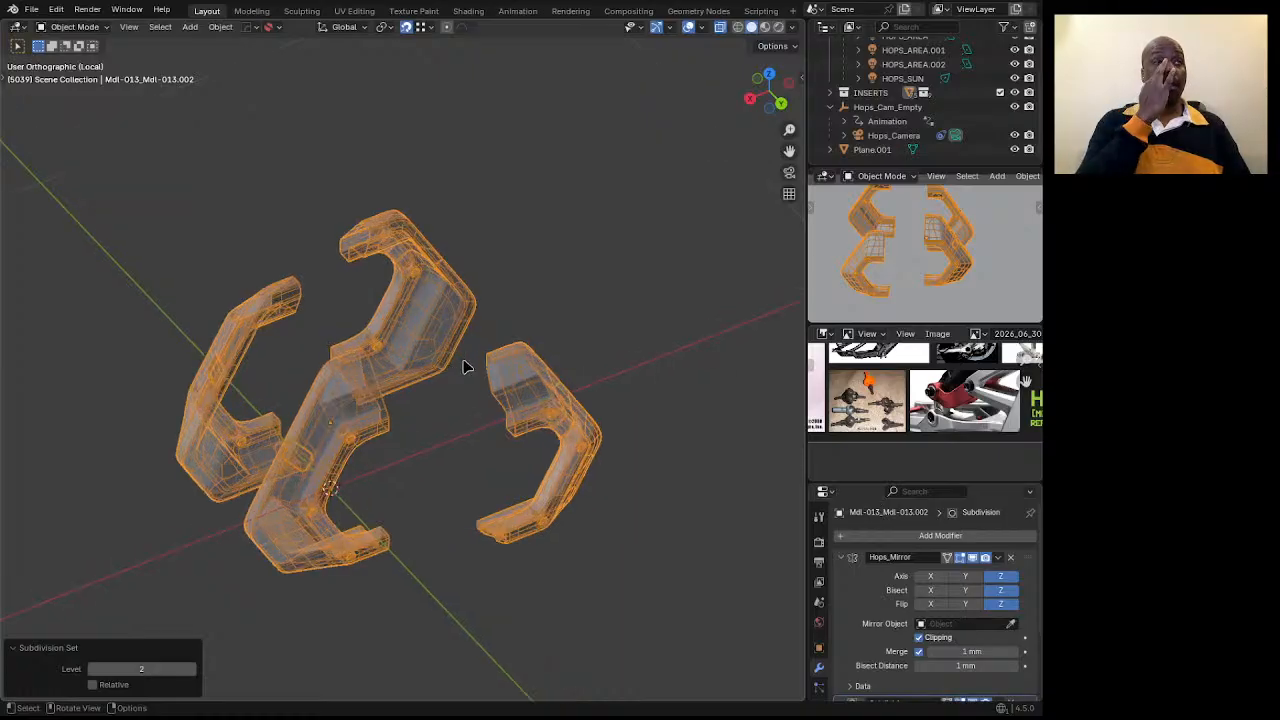
middle_drag(470, 368, 438, 347)
scroll(394, 351, up, 3)
scroll(394, 397, down, 3)
scroll(410, 350, down, 2)
key(ctrl+z)
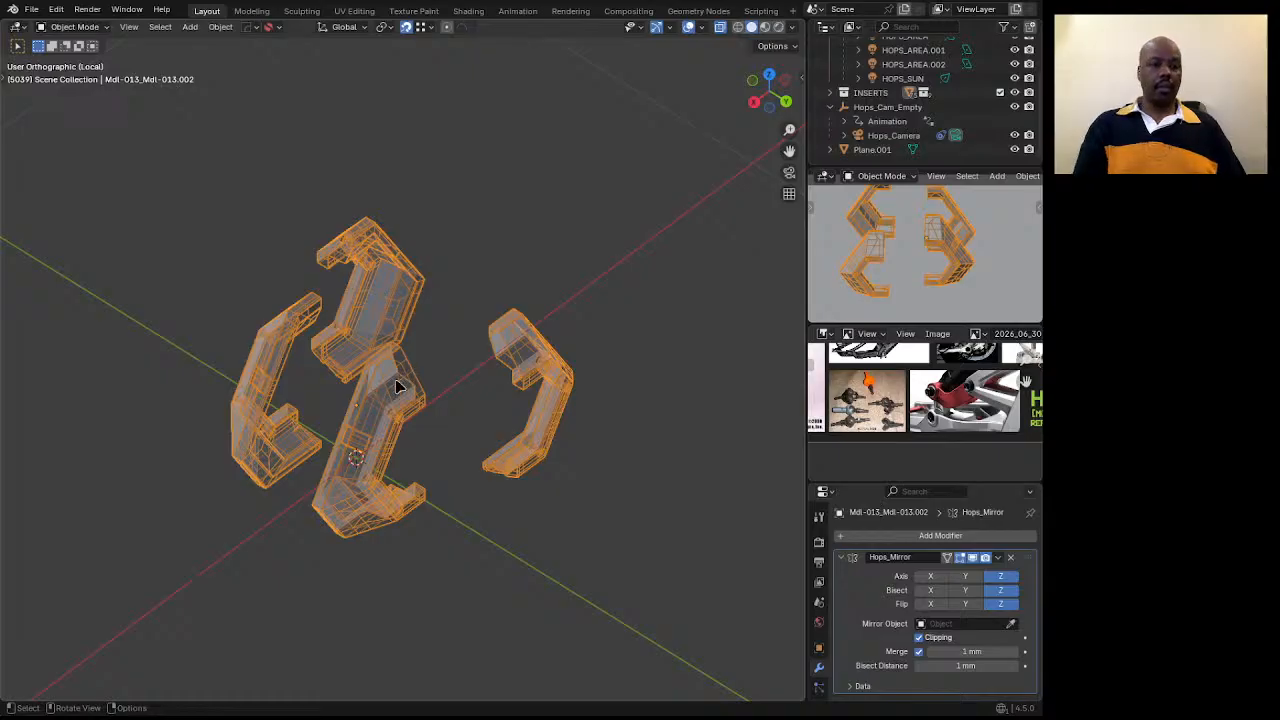
Apply the Hops_Mirror modifier to the separated housing parts.
key(Tab)
key(Tab)
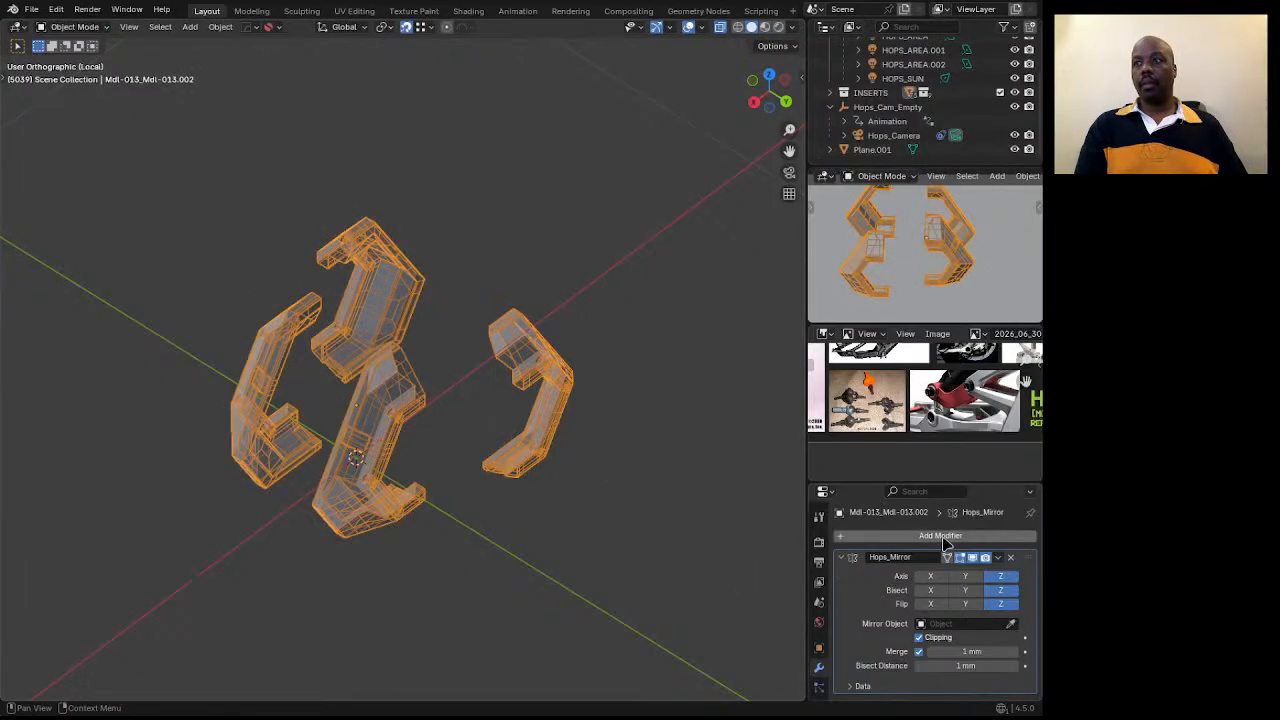
click(1001, 559)
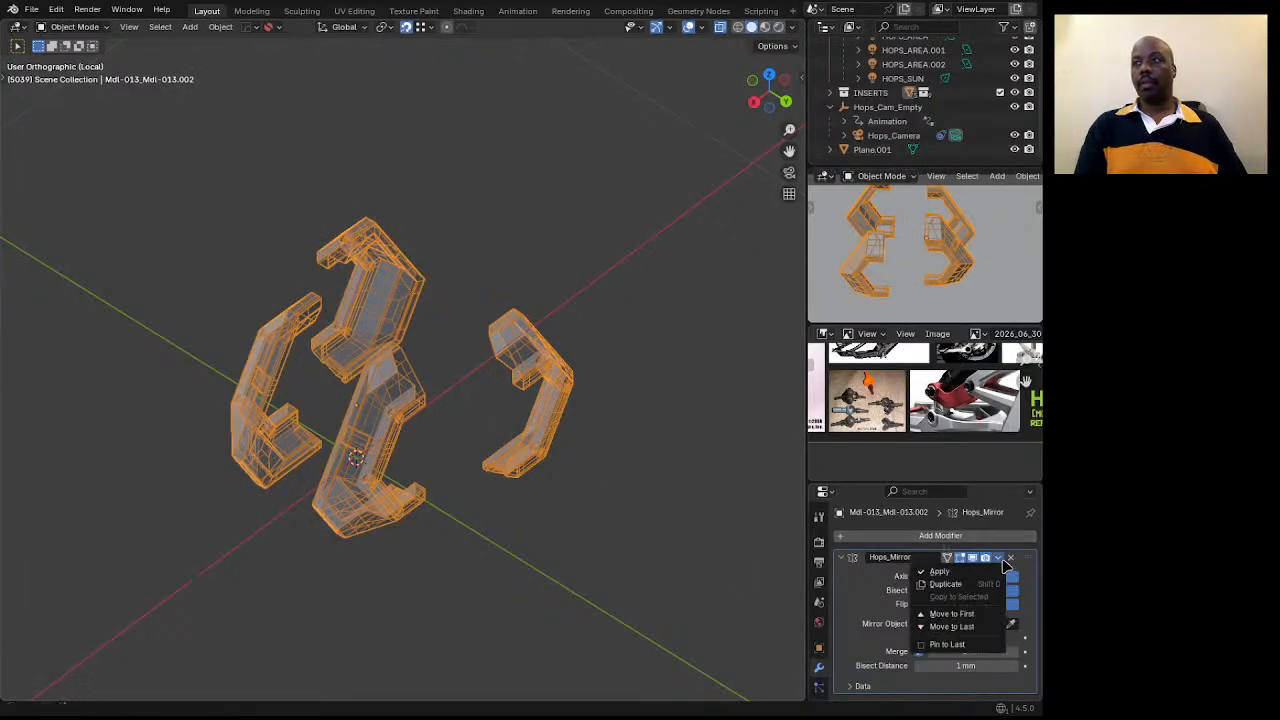
click(953, 573)
Snap the 3D cursor to the centre between the facing upper end loops of the two lower housing parts.
key(Tab)
scroll(428, 390, up, 3)
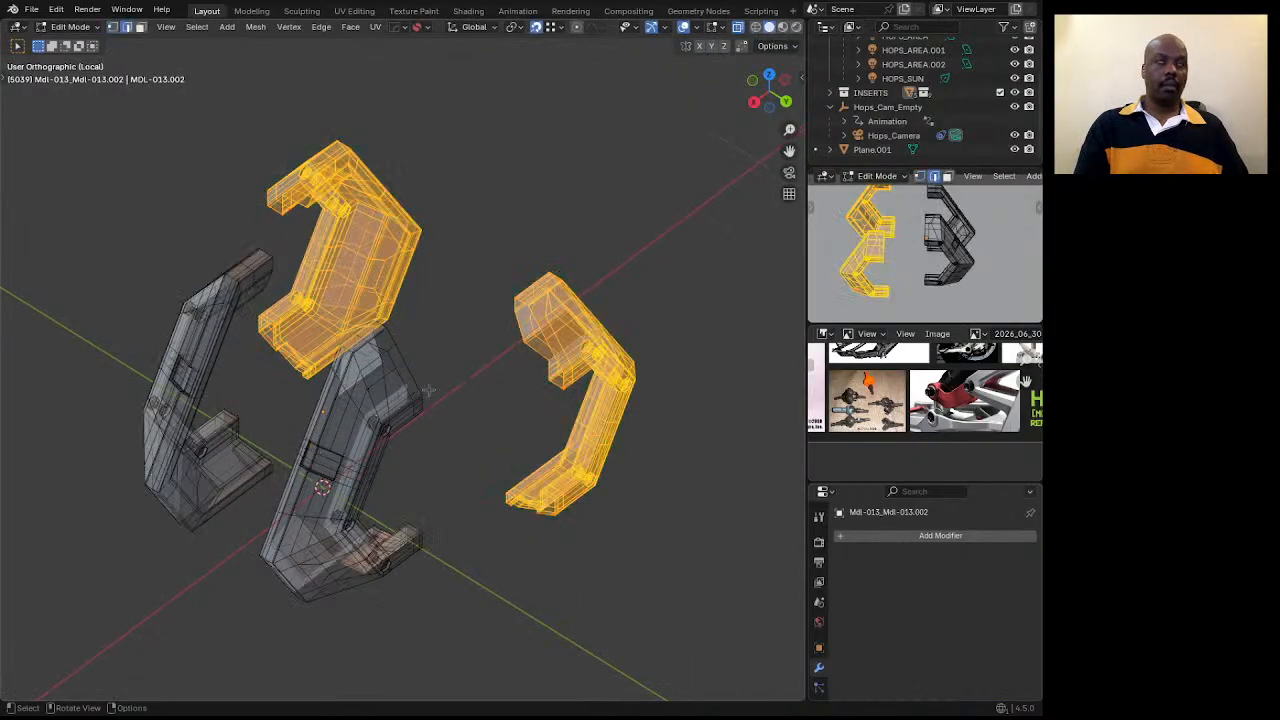
key(alt)
alt+click(410, 372)
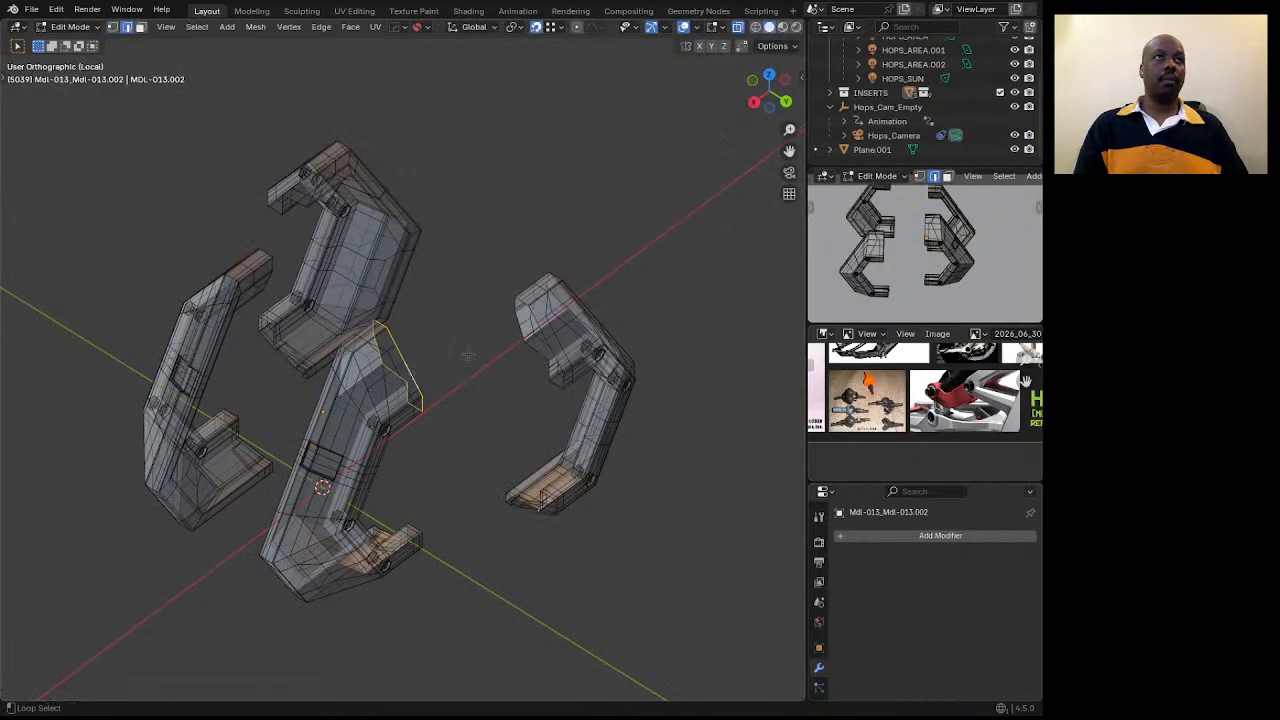
alt+shift+click(513, 336)
key(shift+s)
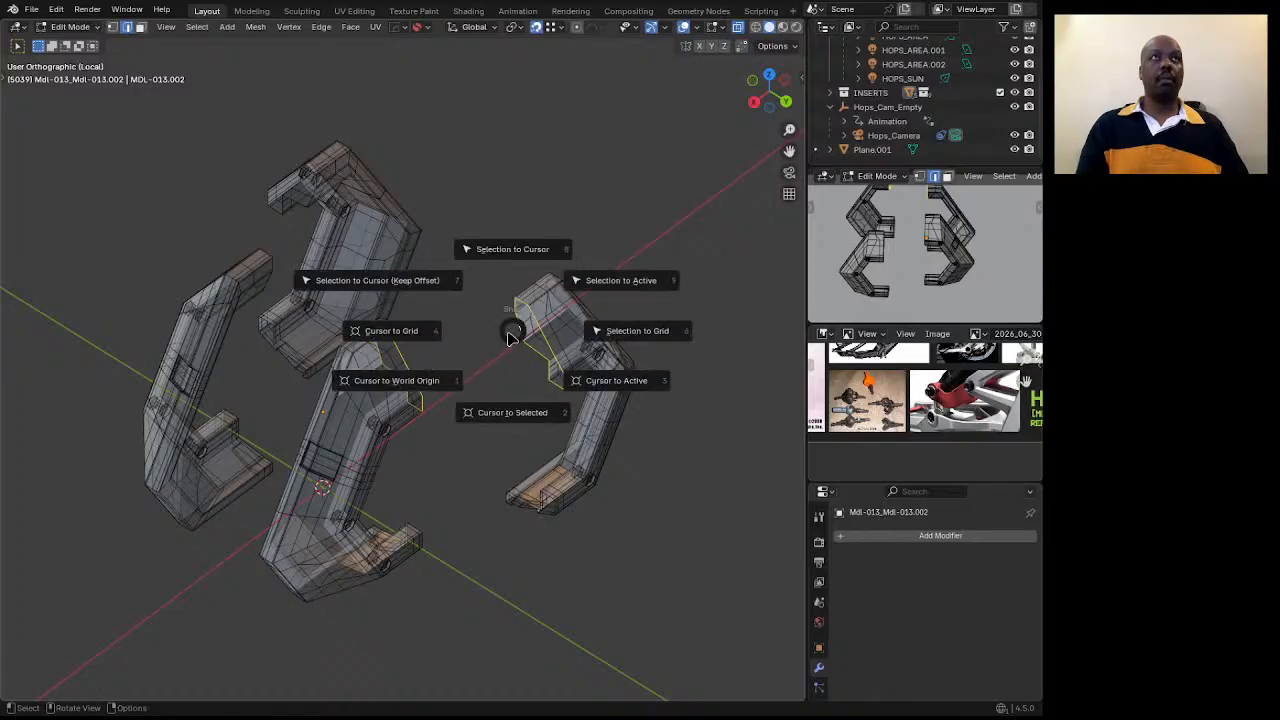
click(497, 414)
Try to move Hops_Cam_Empty to the 3D cursor with its offset kept while in local view.
key(Tab)
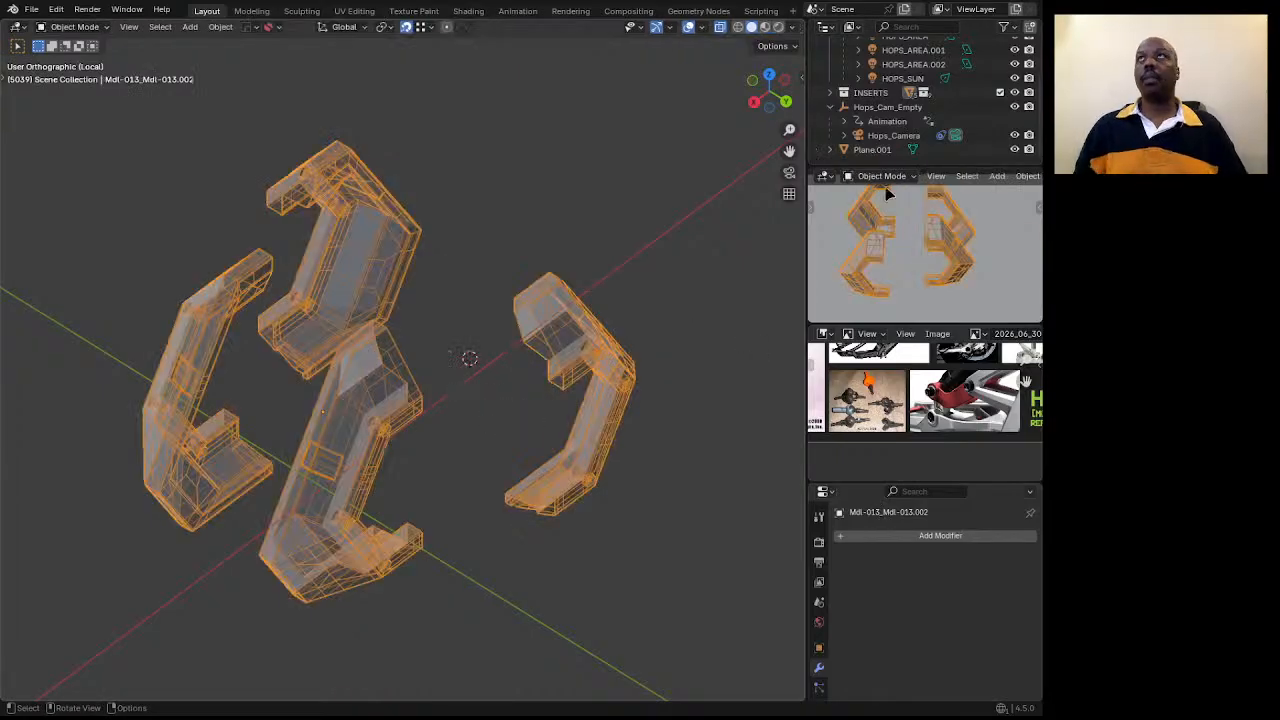
click(887, 107)
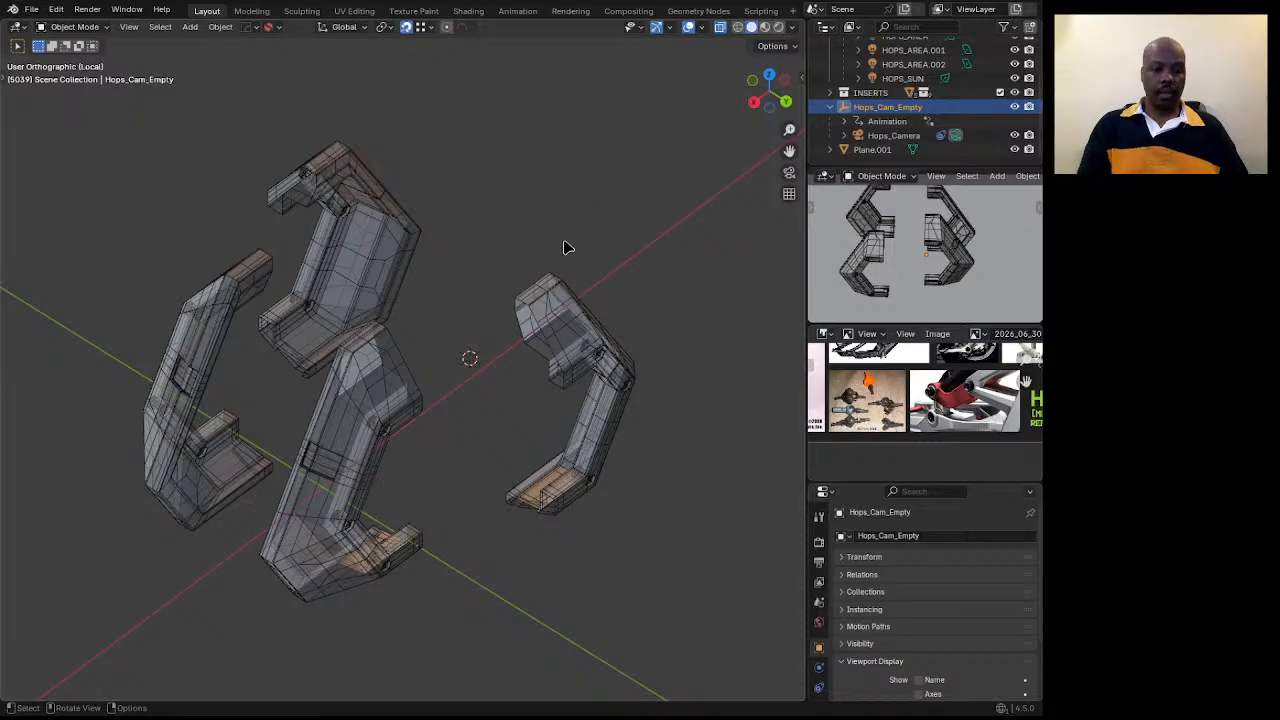
key(shift+s)
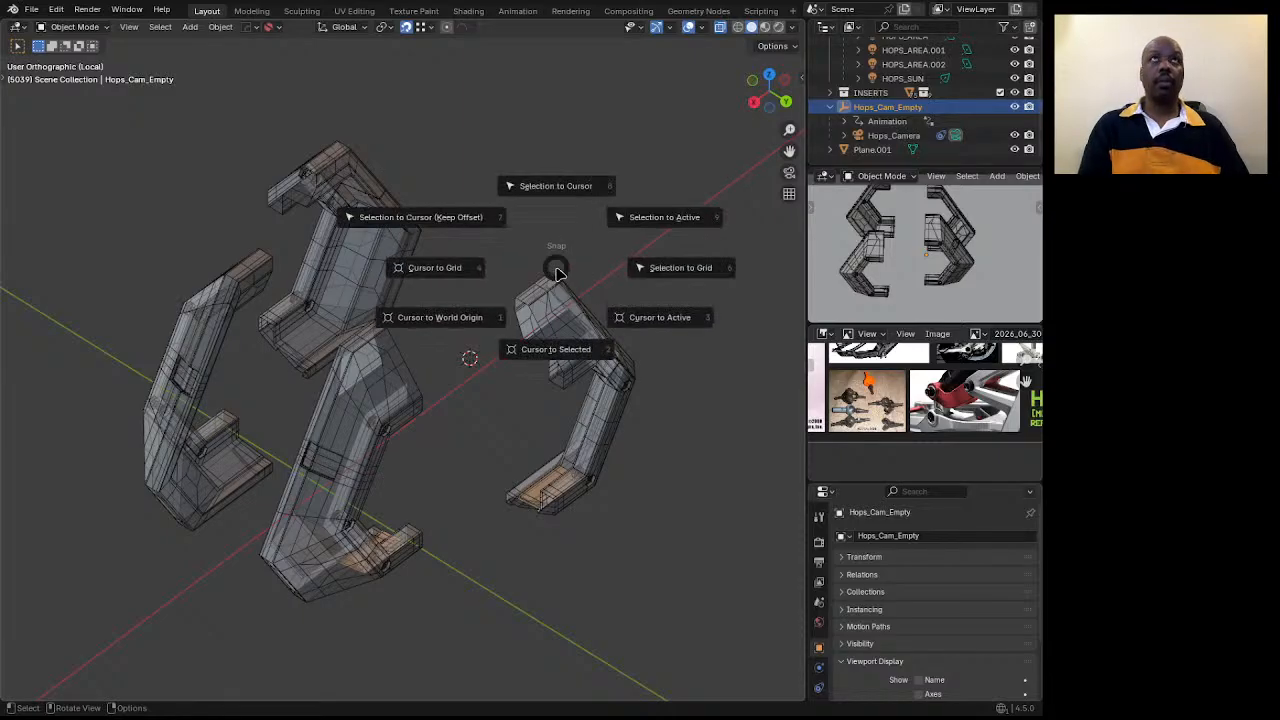
click(460, 222)
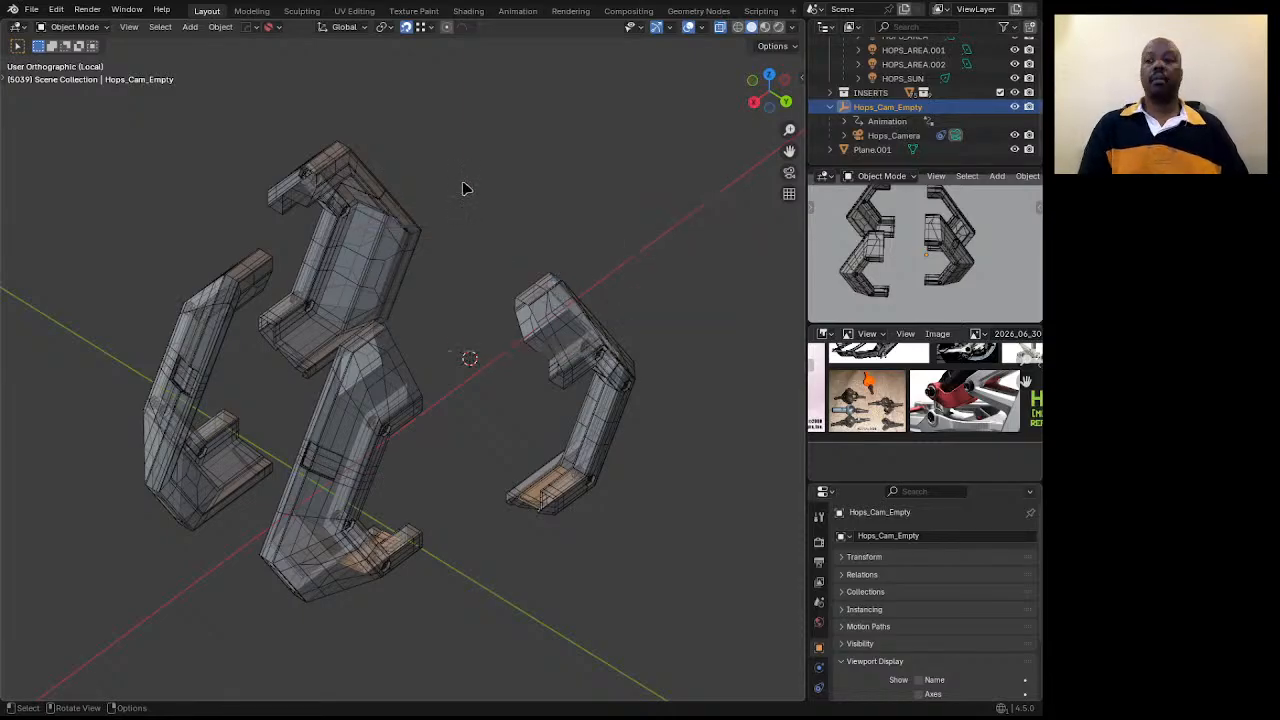
Leave local view and snap Hops_Cam_Empty to the 3D cursor with Keep Offset.
key(KP_Divide)
middle_drag(468, 226, 486, 347)
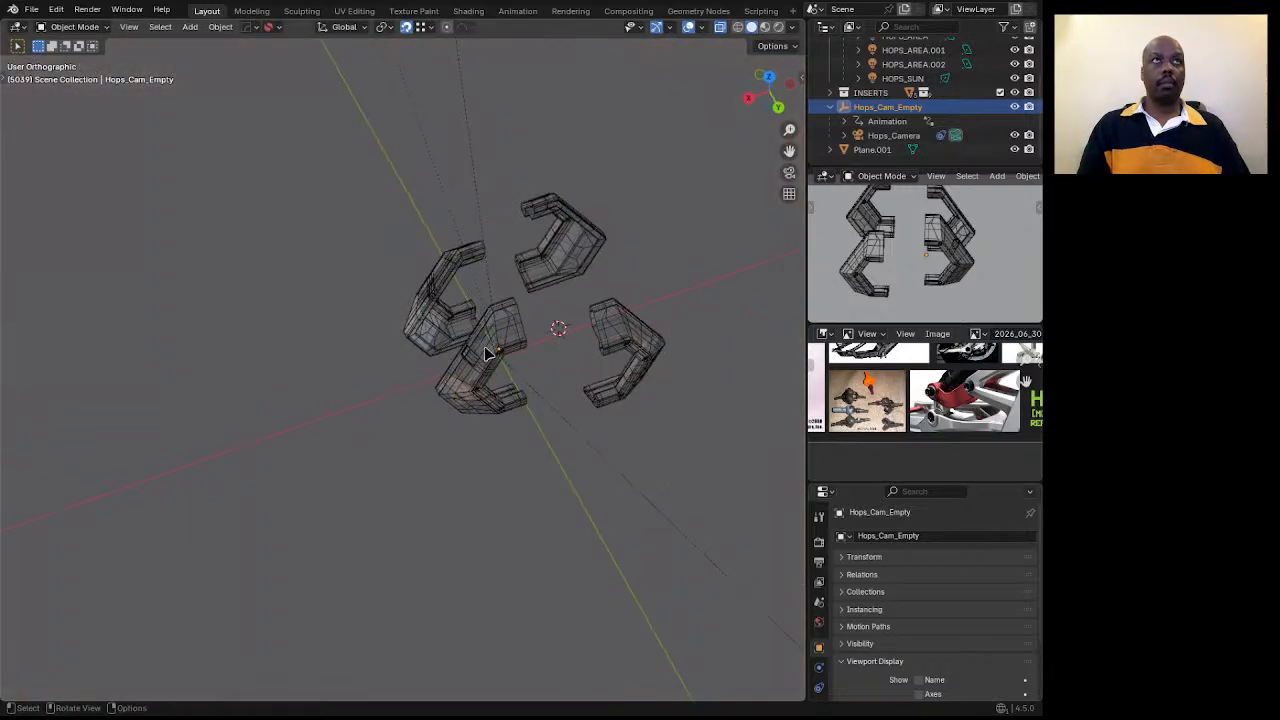
scroll(488, 346, down, 4)
scroll(490, 350, down, 6)
scroll(470, 343, up, 3)
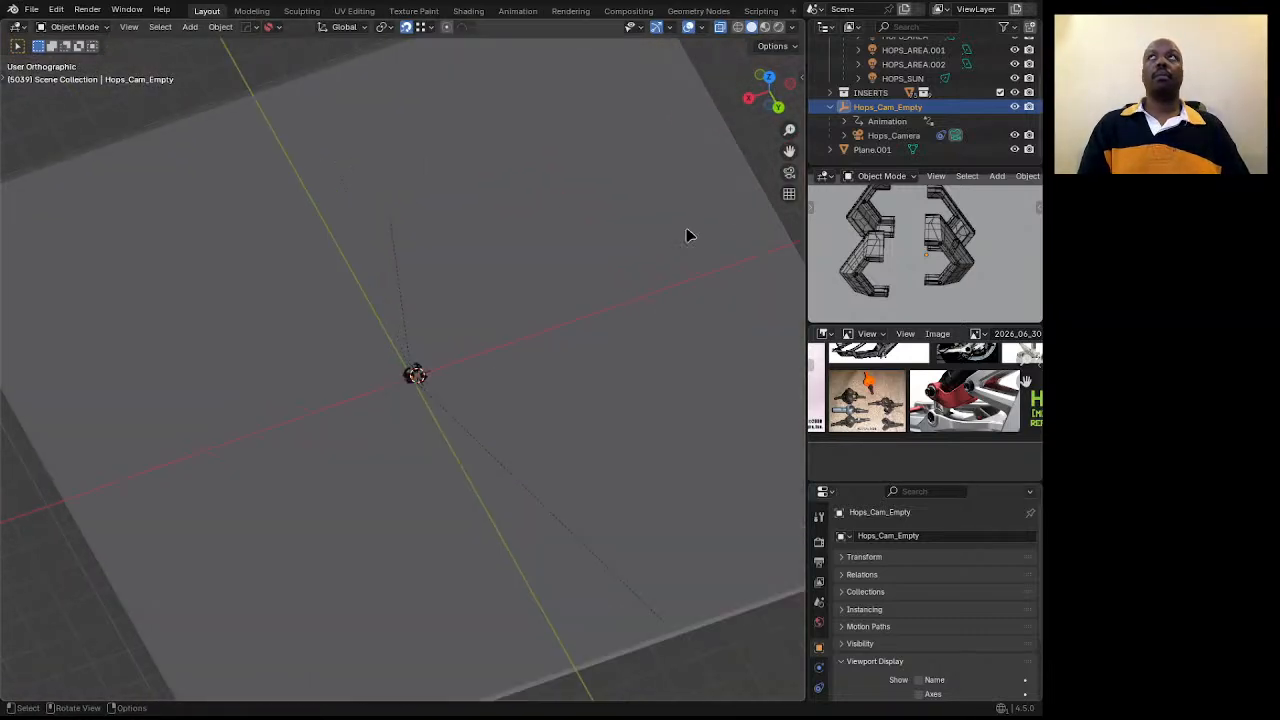
scroll(348, 375, up, 2)
key(shift+s)
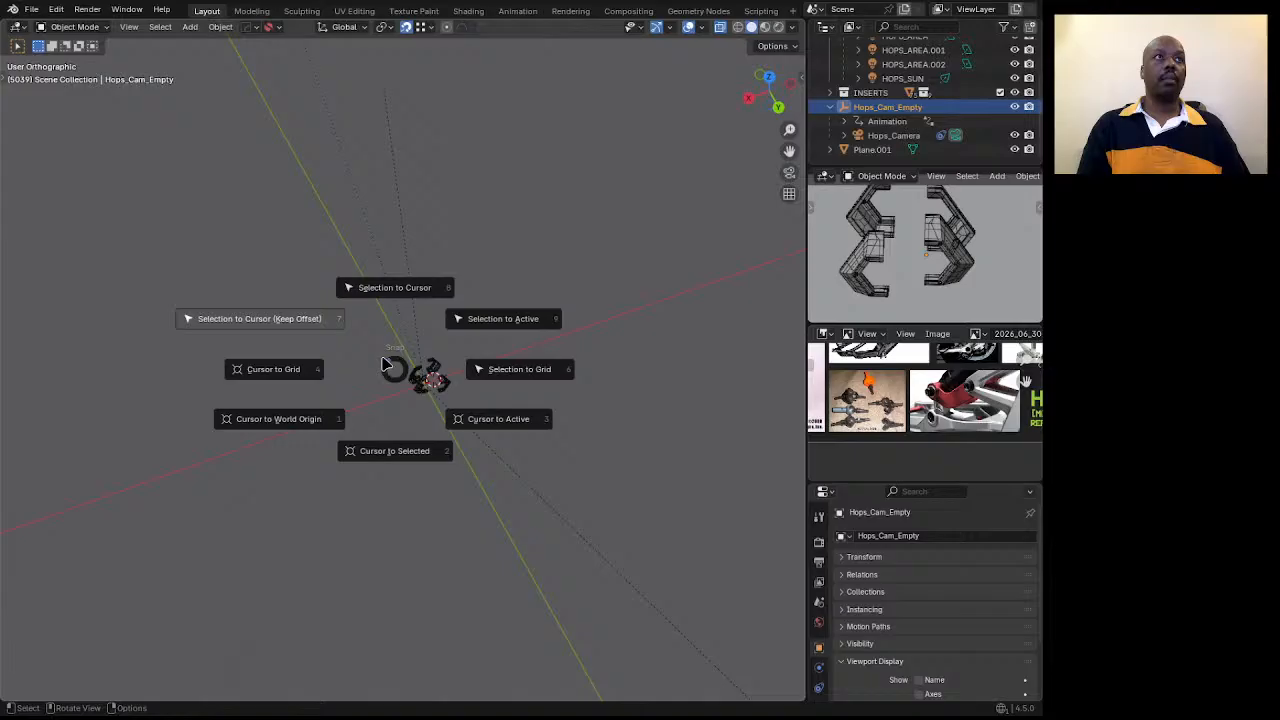
click(313, 329)
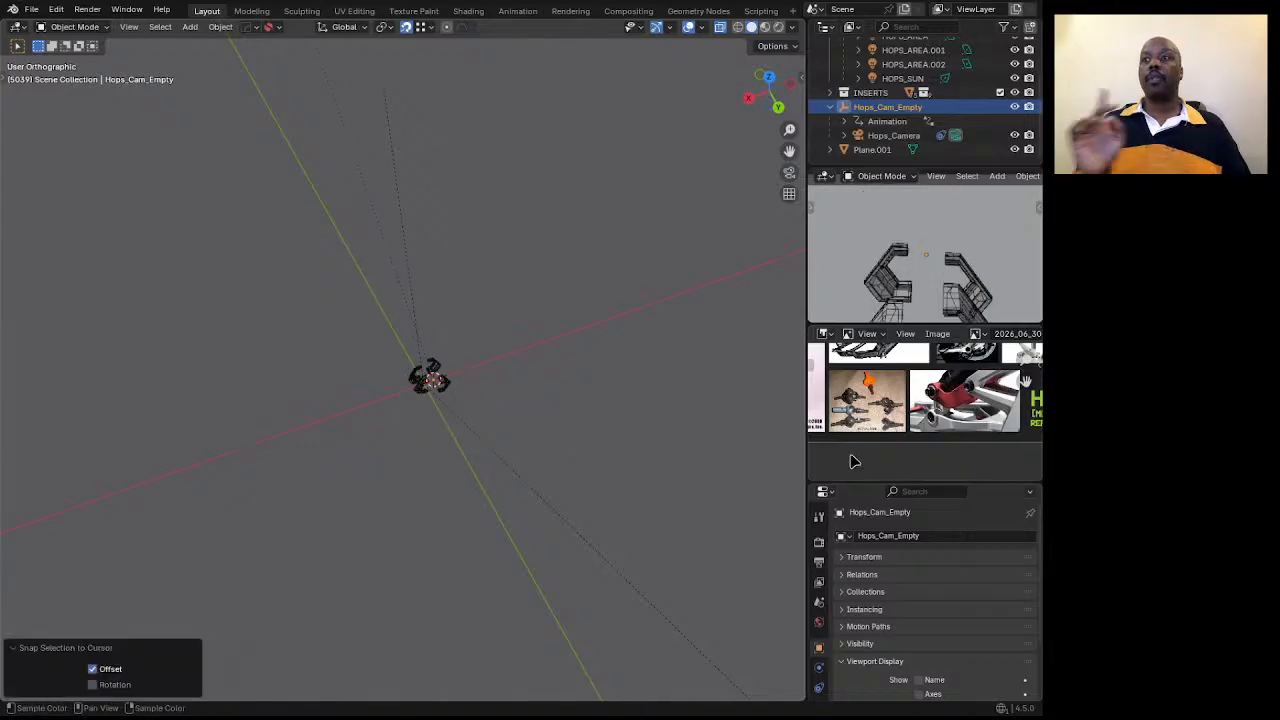
Set Hops_Camera's focal length to 170 mm.
click(893, 135)
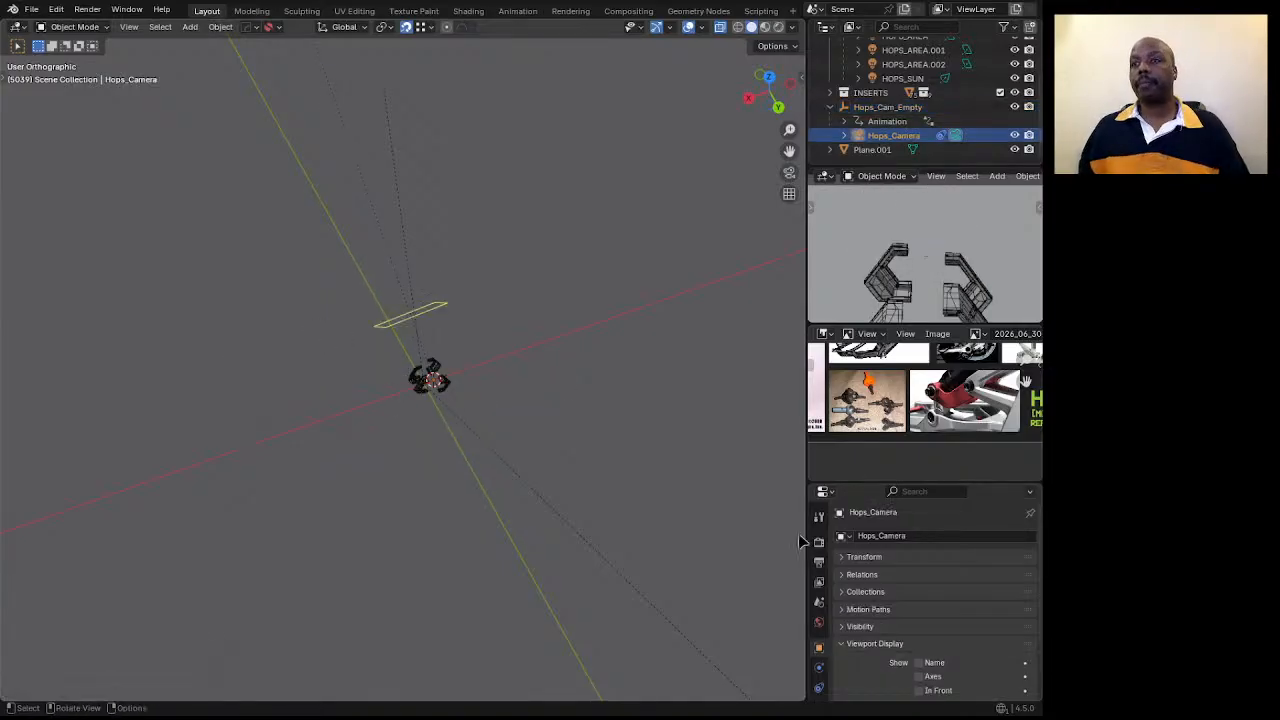
click(819, 686)
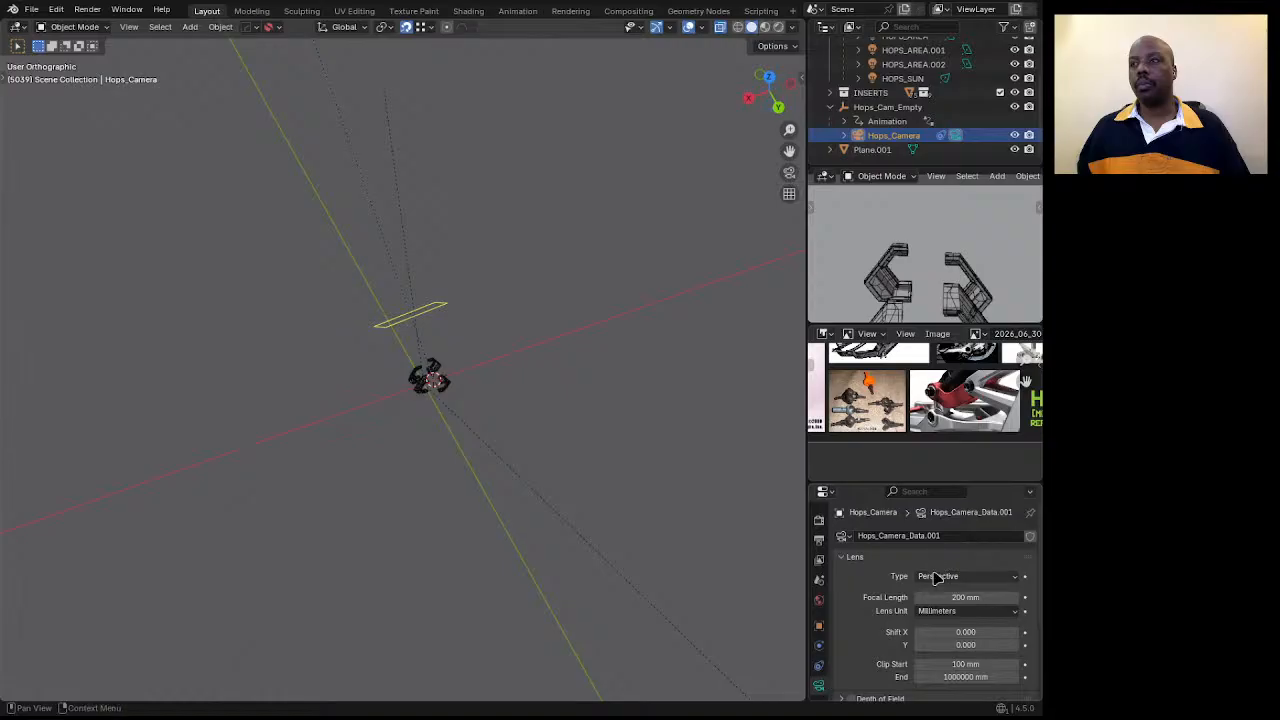
mouse_move(957, 597)
mouse_down()
mouse_move(1012, 597)
mouse_move(900, 597)
mouse_move(932, 597)
mouse_up()
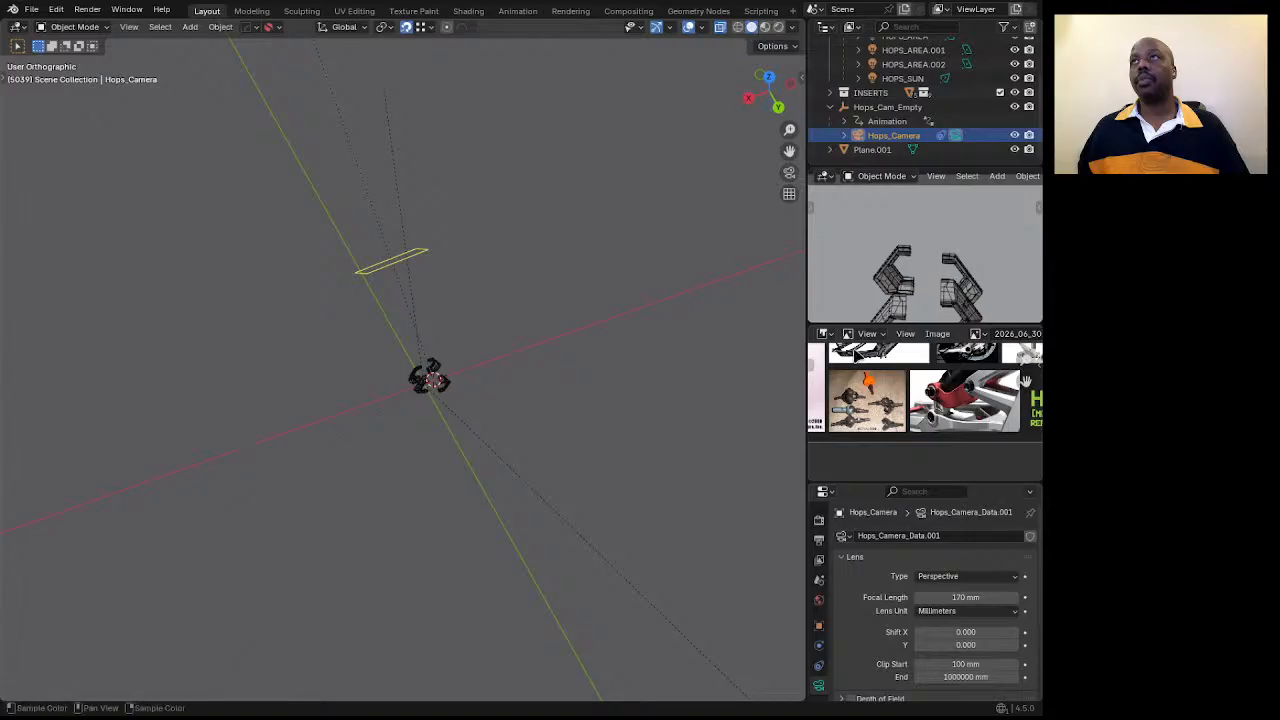
Snap the 3D cursor to the centre between the facing top end loops of the two upper housing parts.
scroll(435, 350, up, 10)
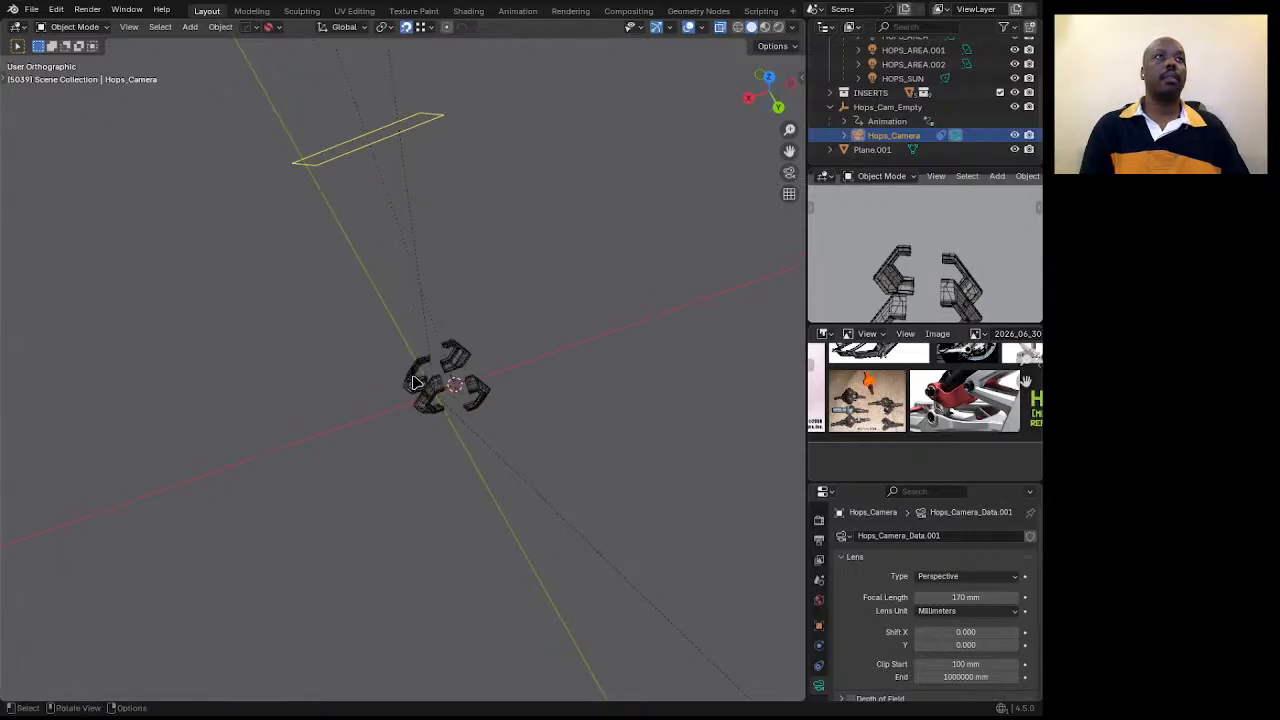
click(489, 450)
key(Tab)
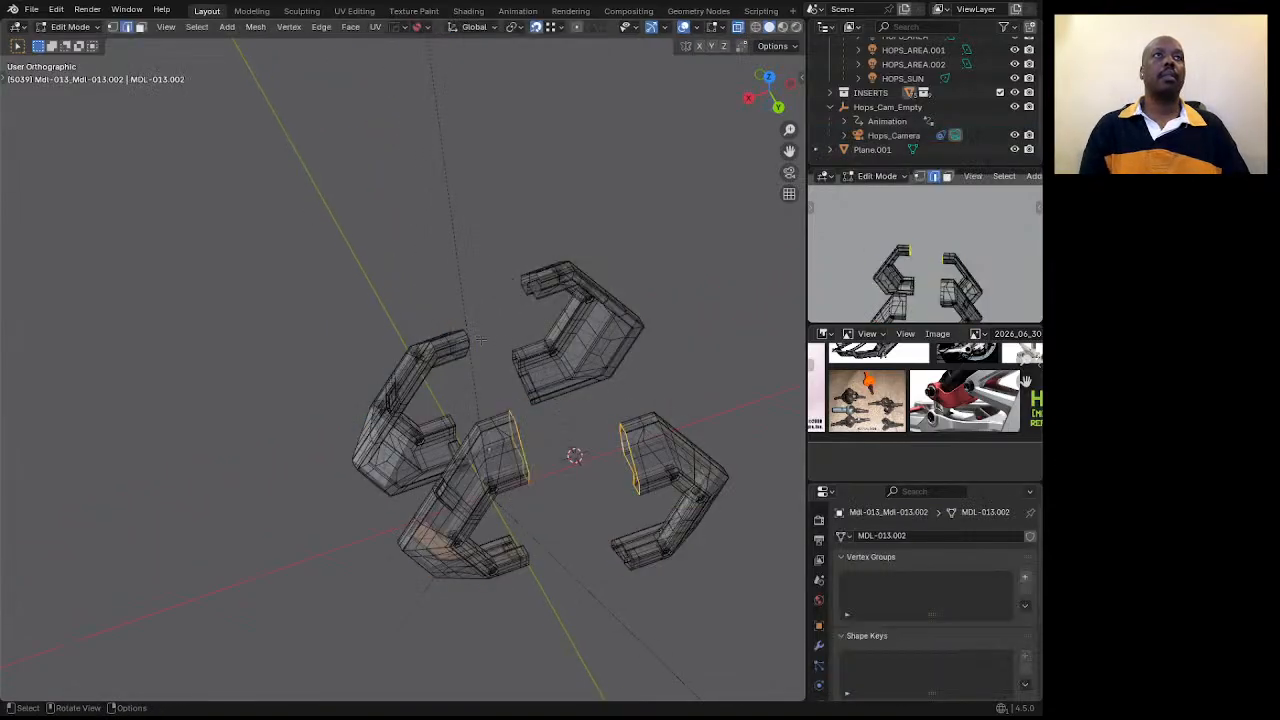
scroll(480, 339, up, 3)
alt+click(477, 340)
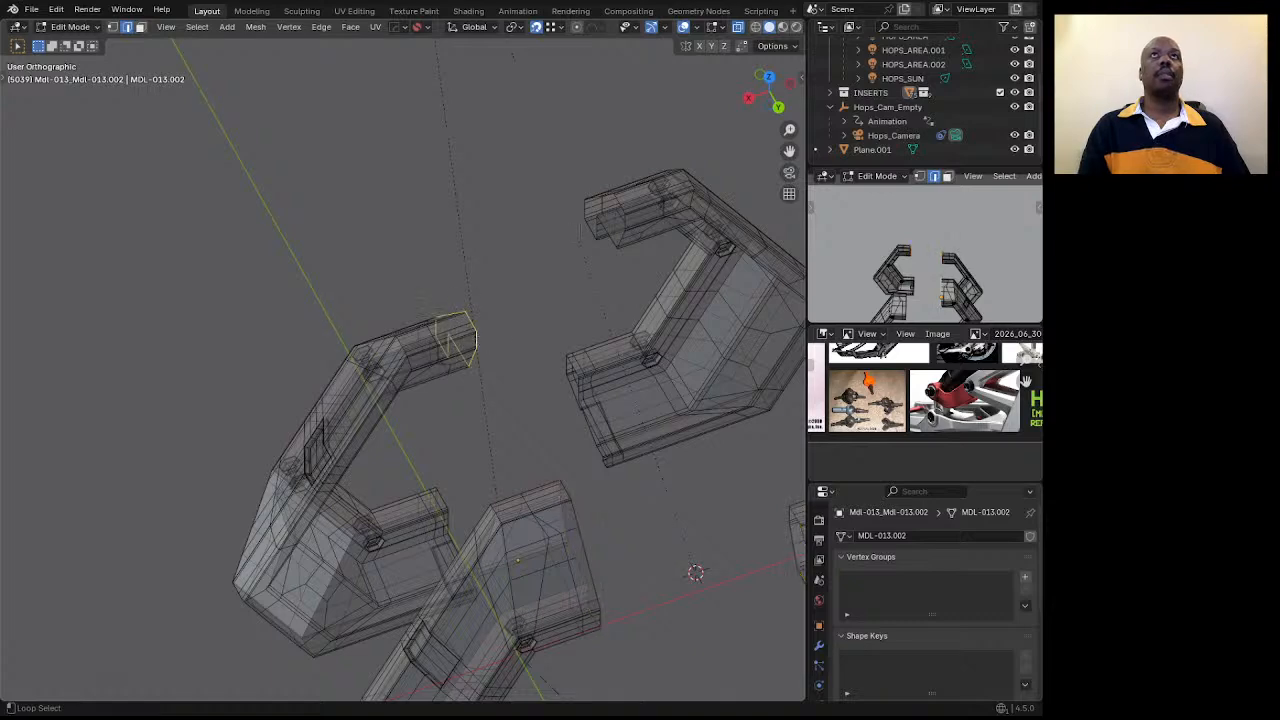
alt+shift+click(603, 222)
key(shift+s)
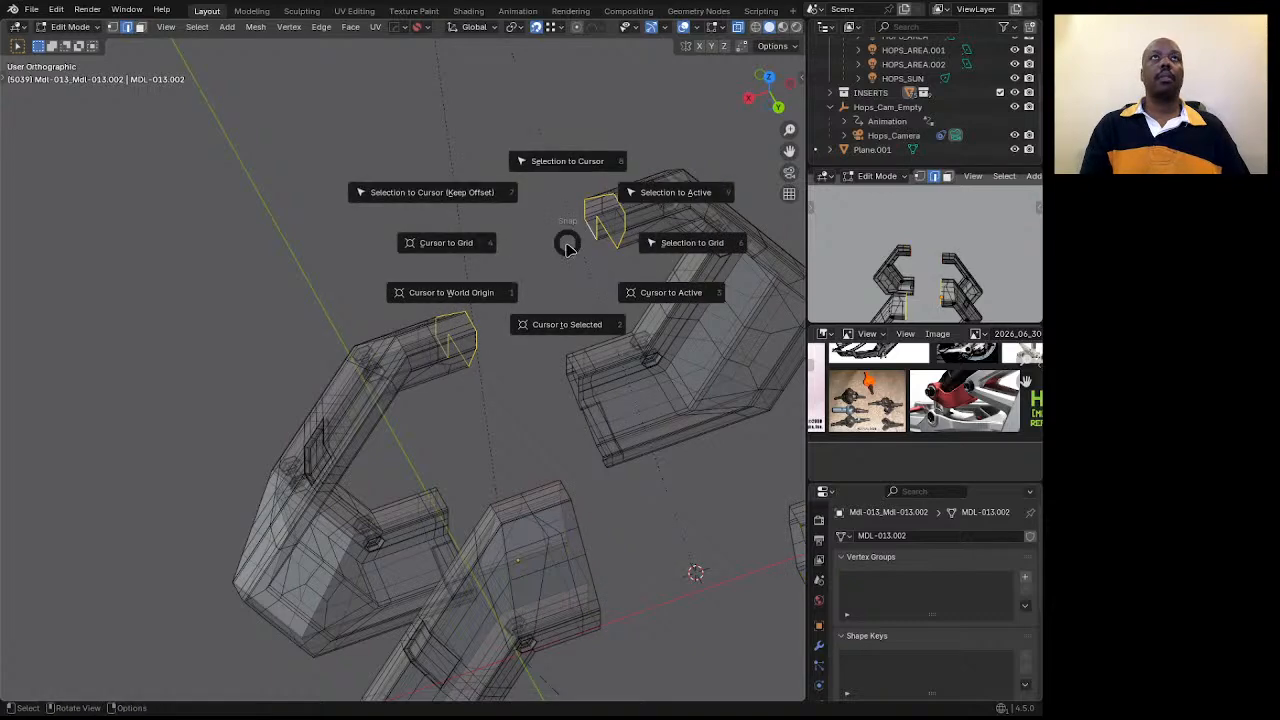
click(563, 326)
Return to Object Mode and move Hops_Cam_Empty to the repositioned 3D cursor with Keep Offset.
key(Tab)
scroll(491, 297, down, 5)
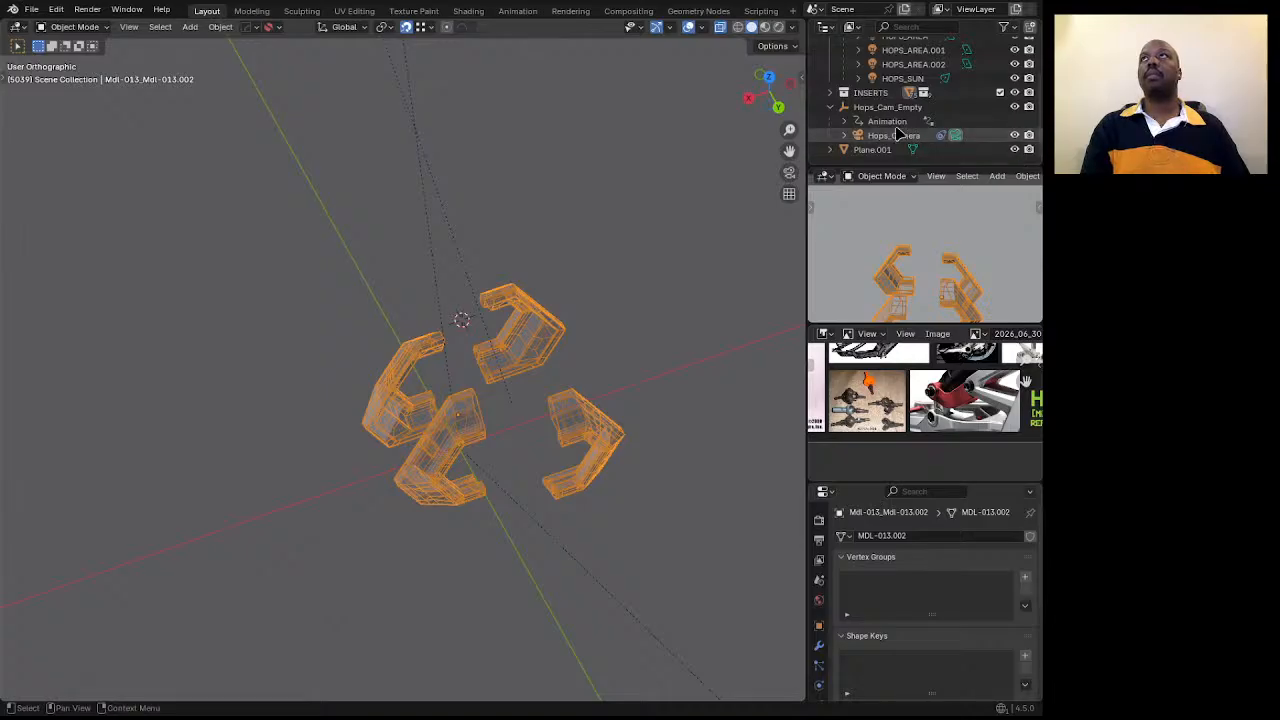
click(888, 107)
key(shift+s)
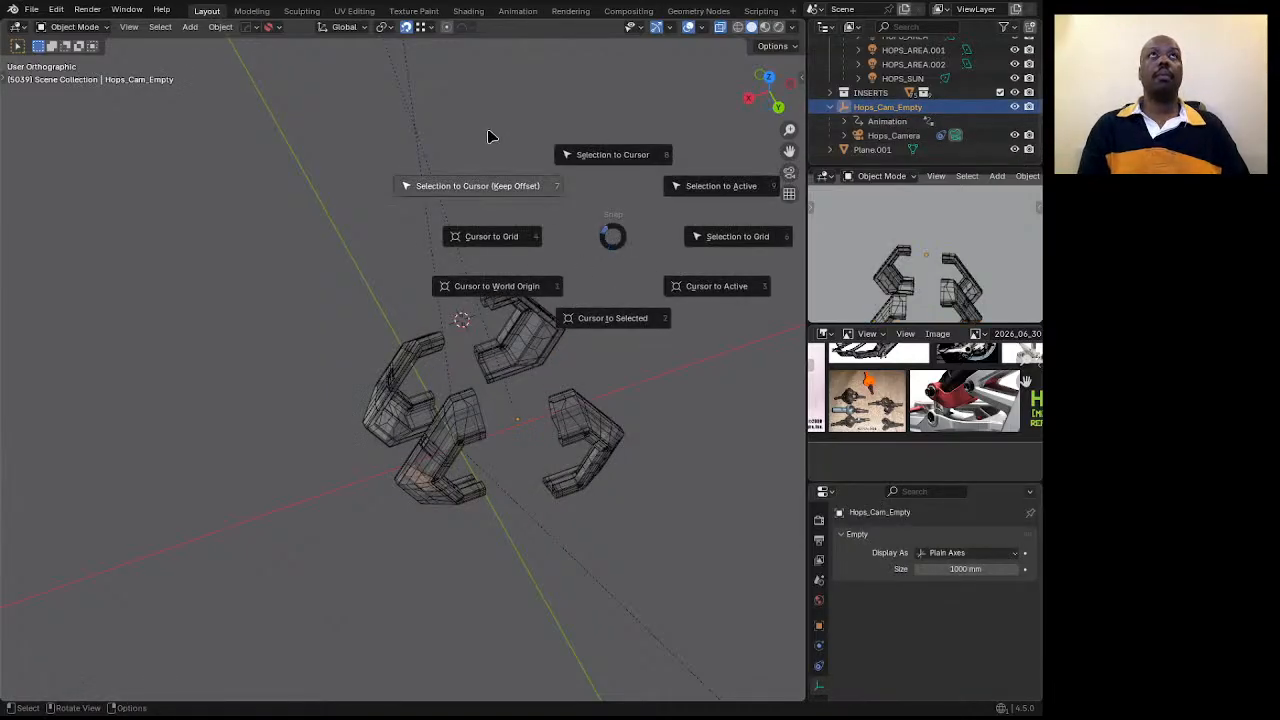
click(497, 186)
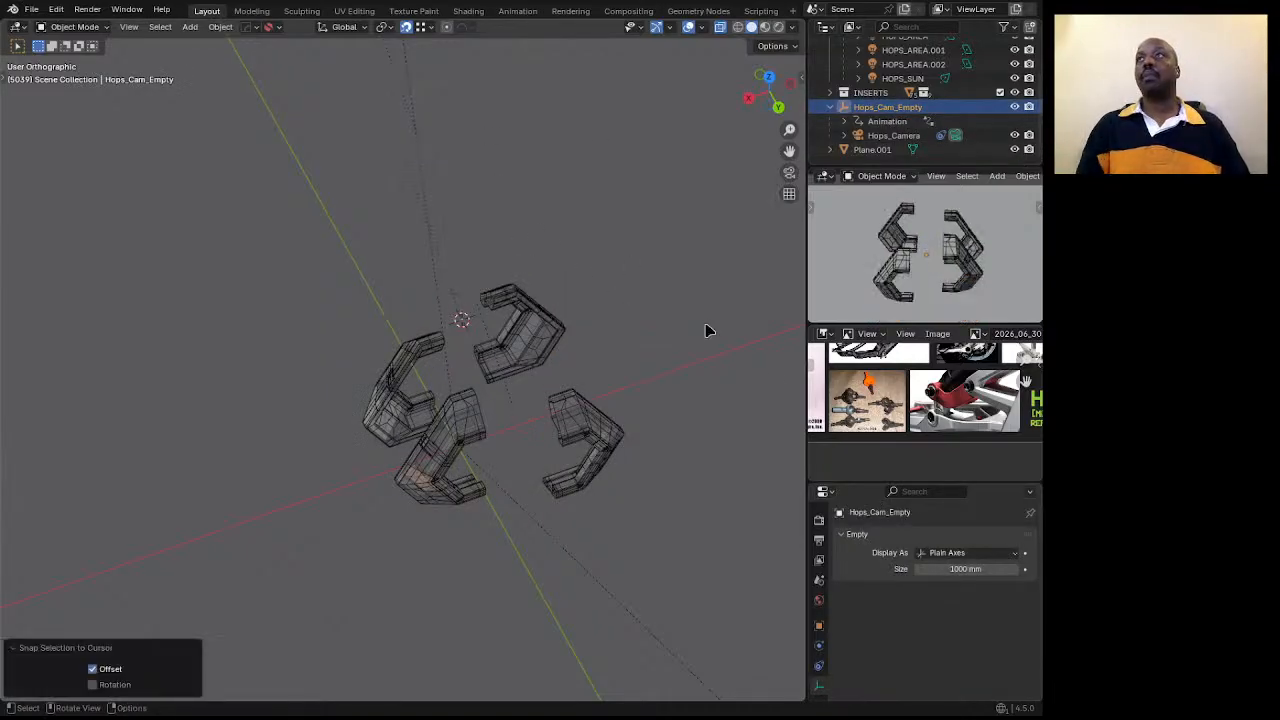
Set Hops_Camera's focal length to 346 mm.
click(893, 135)
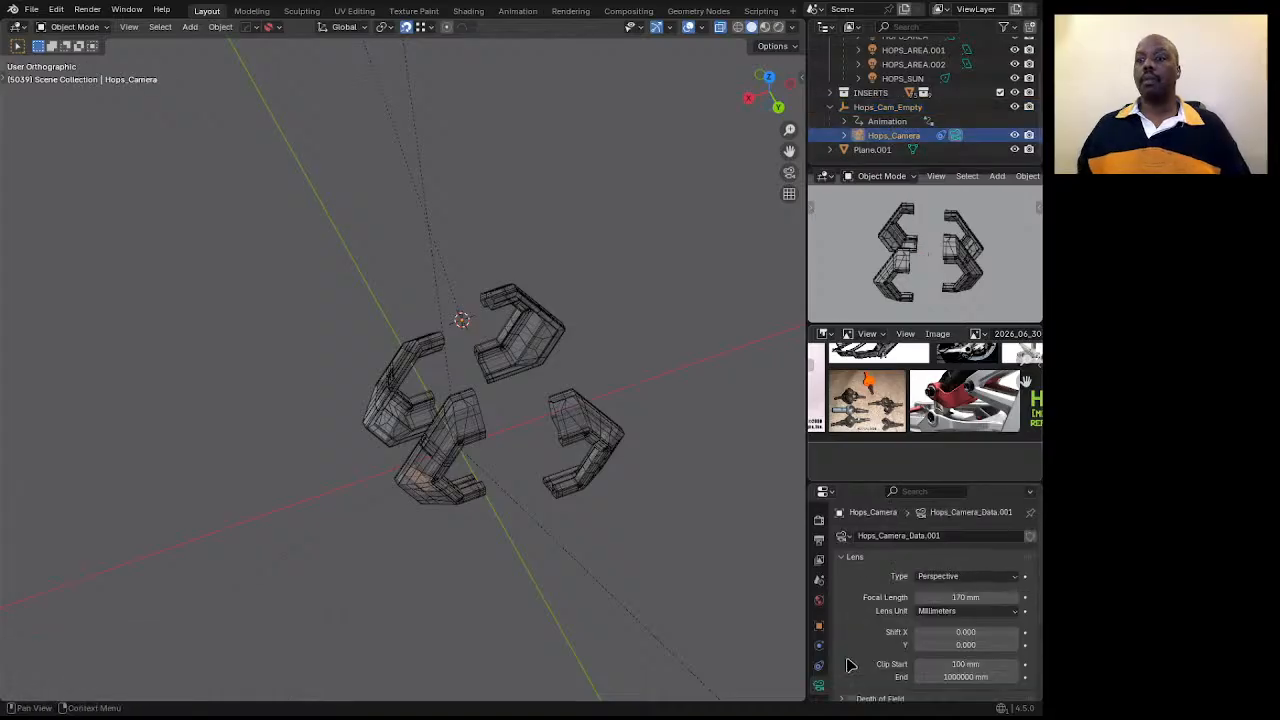
drag(965, 597, 1070, 597)
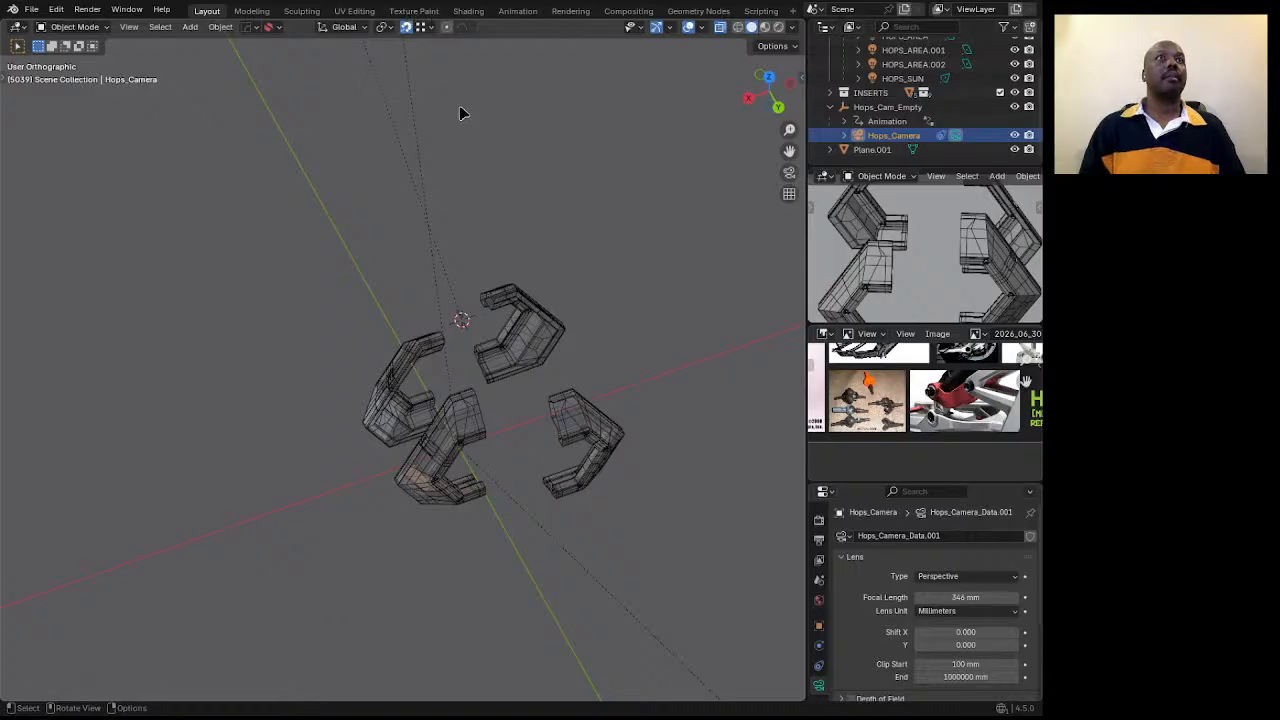
Select the separated housing parts and isolate them in local view.
scroll(490, 390, up, 1)
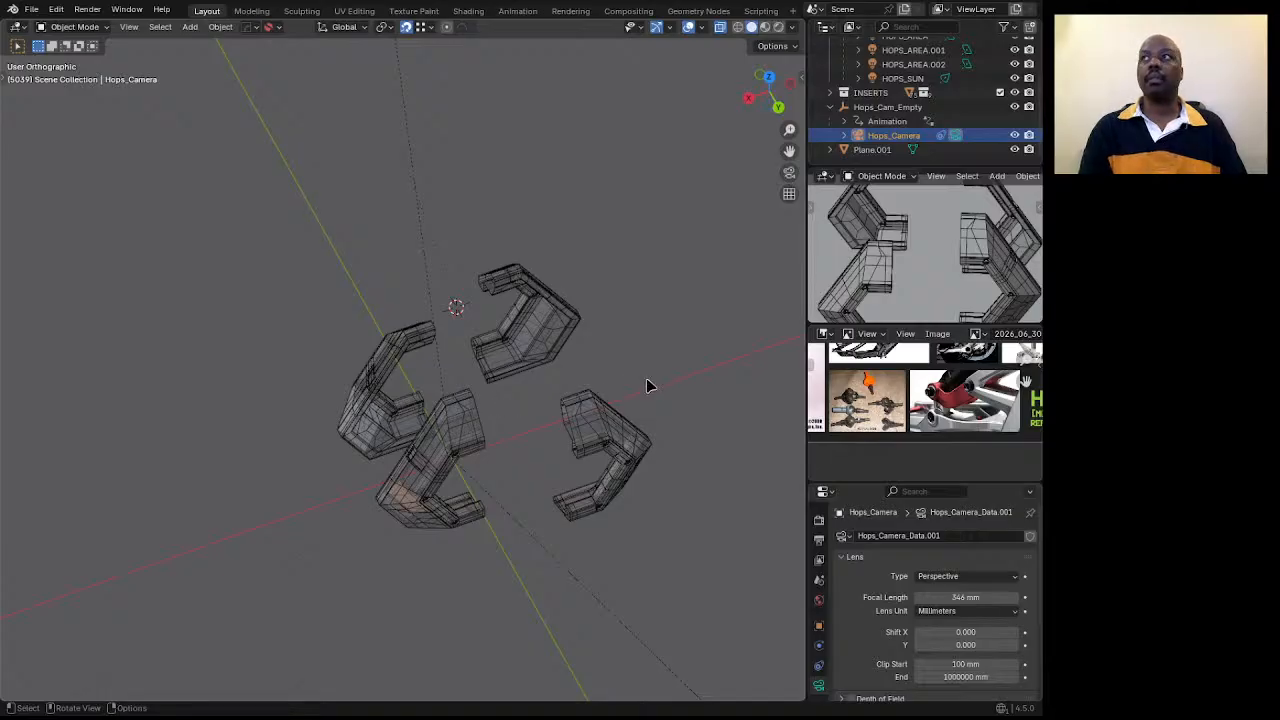
middle_drag(443, 462, 440, 434)
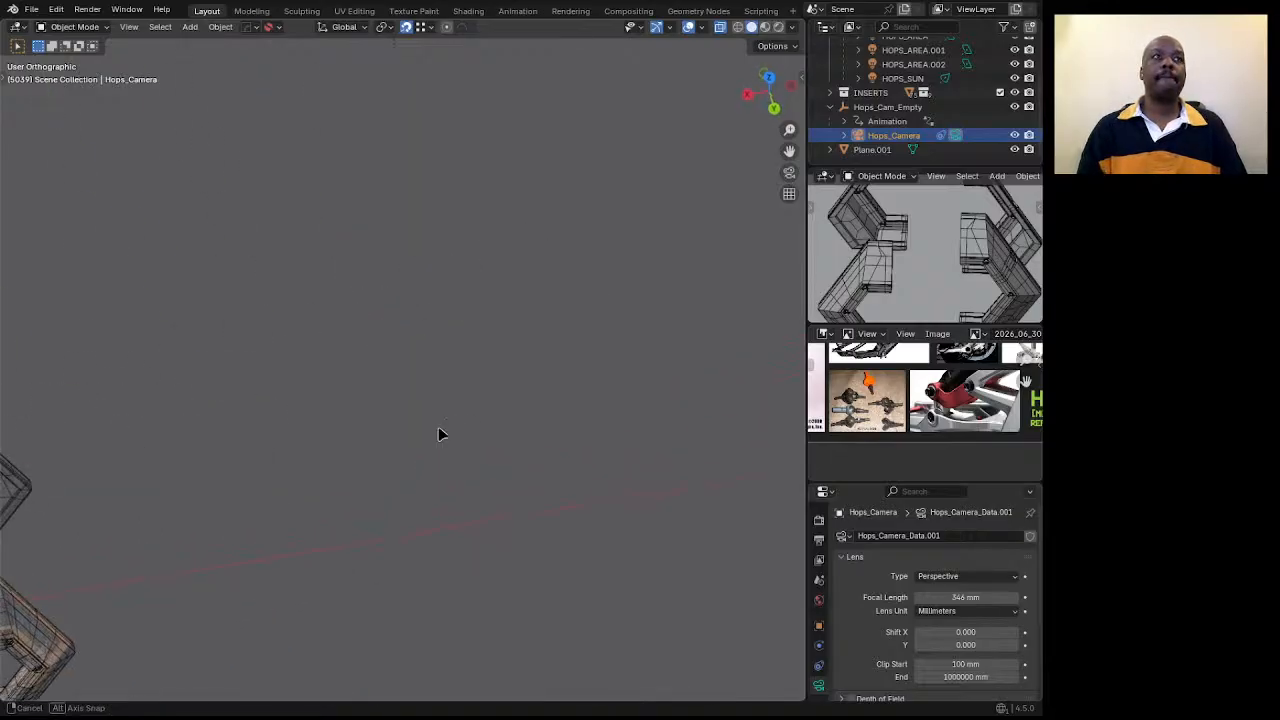
scroll(600, 363, down, 8)
scroll(346, 424, up, 5)
scroll(583, 389, up, 3)
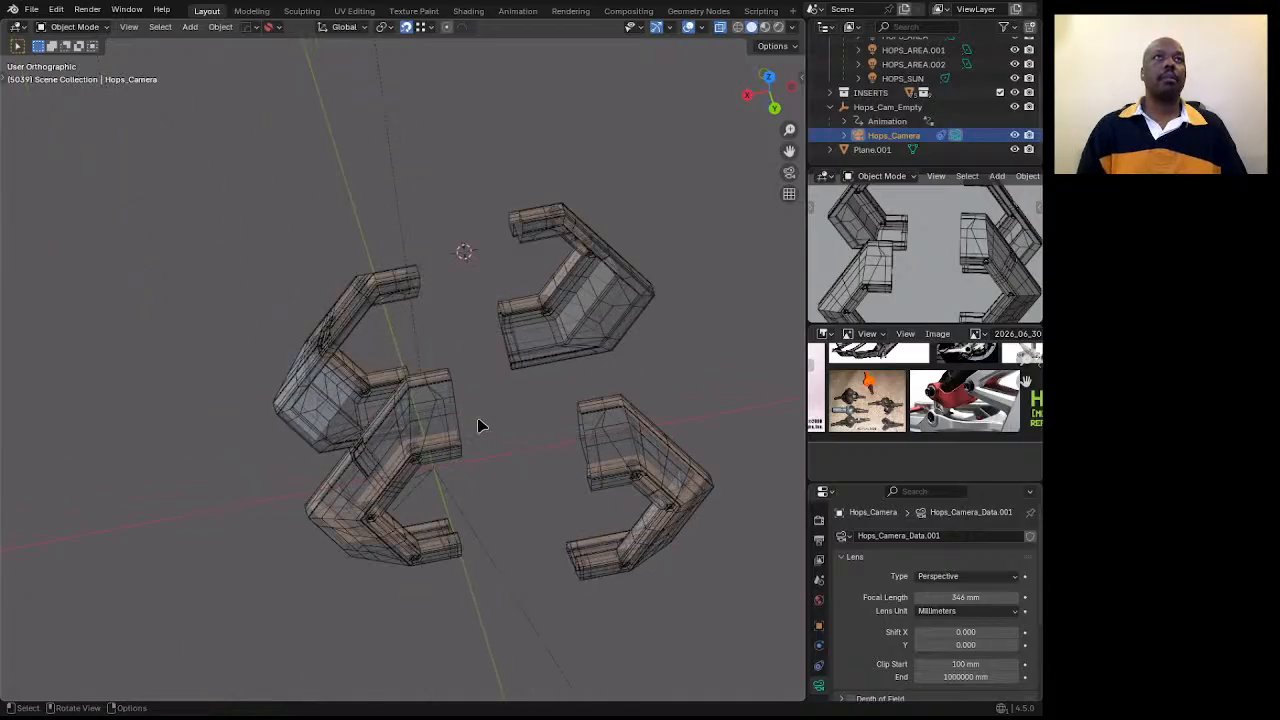
click(371, 298)
middle_drag(371, 298, 478, 338)
scroll(478, 343, down, 4)
middle_drag(303, 420, 457, 404)
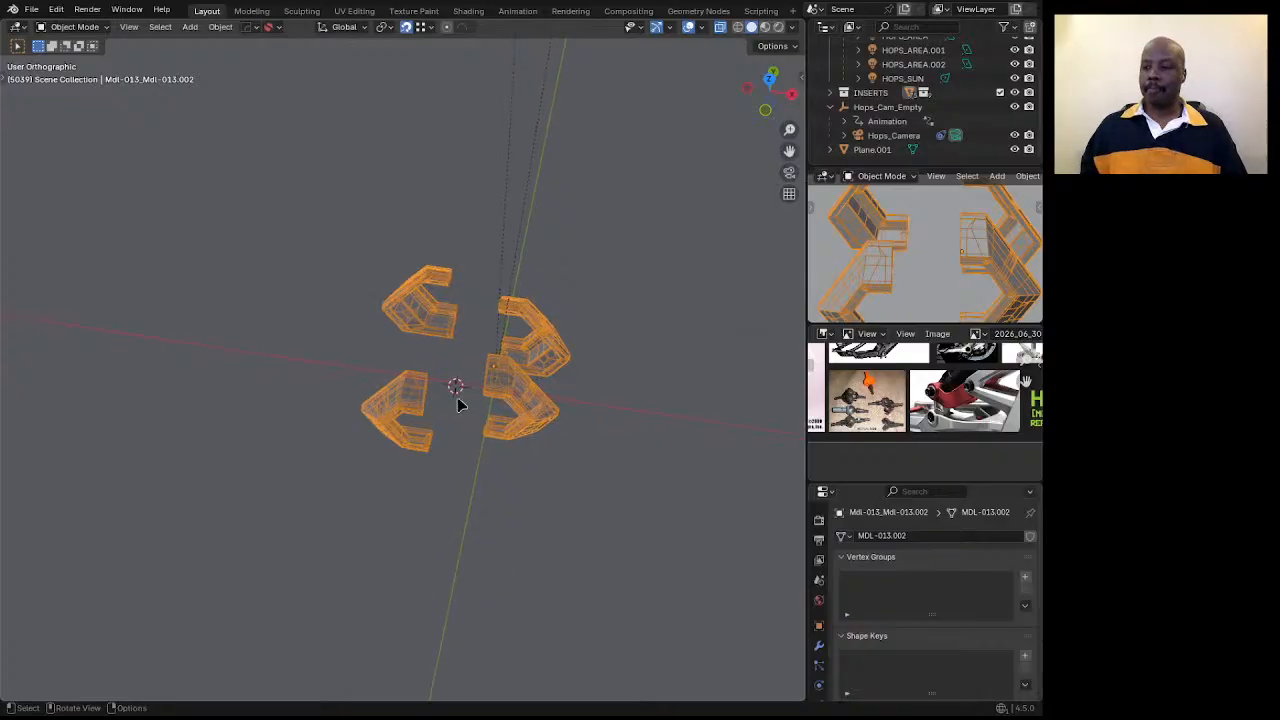
key(KP_Divide)
scroll(450, 386, down, 3)
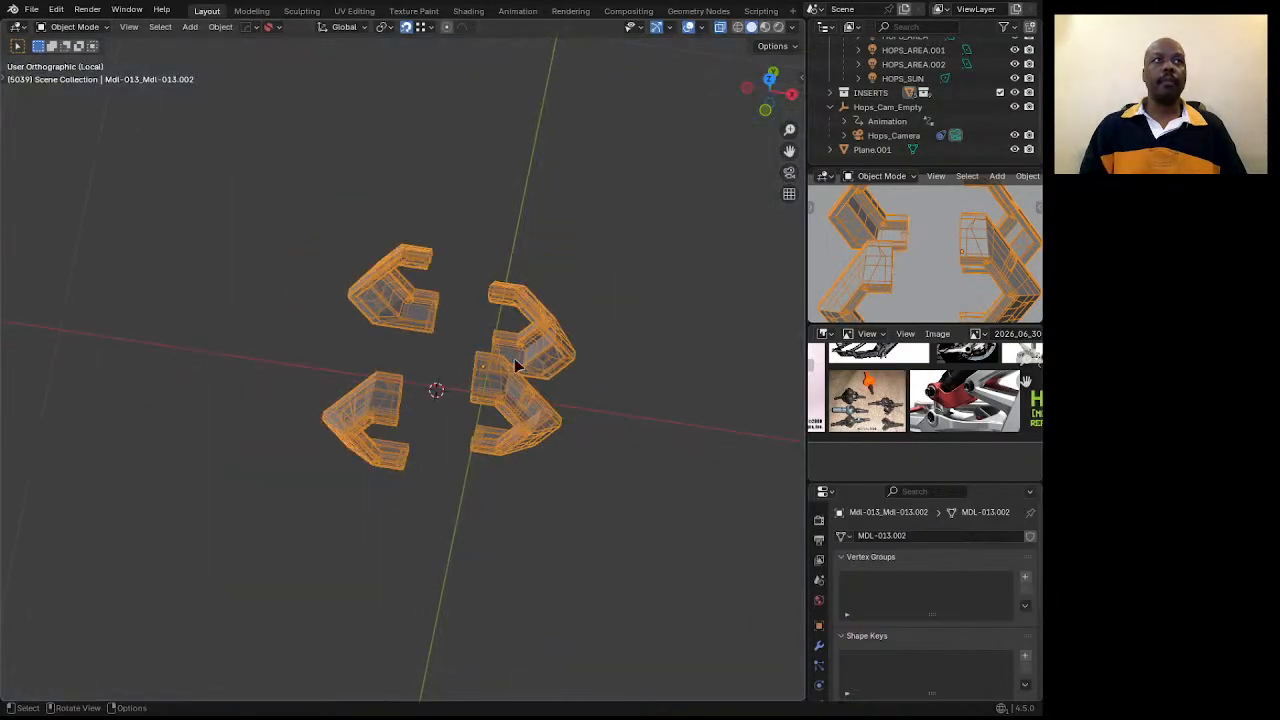
scroll(400, 406, up, 4)
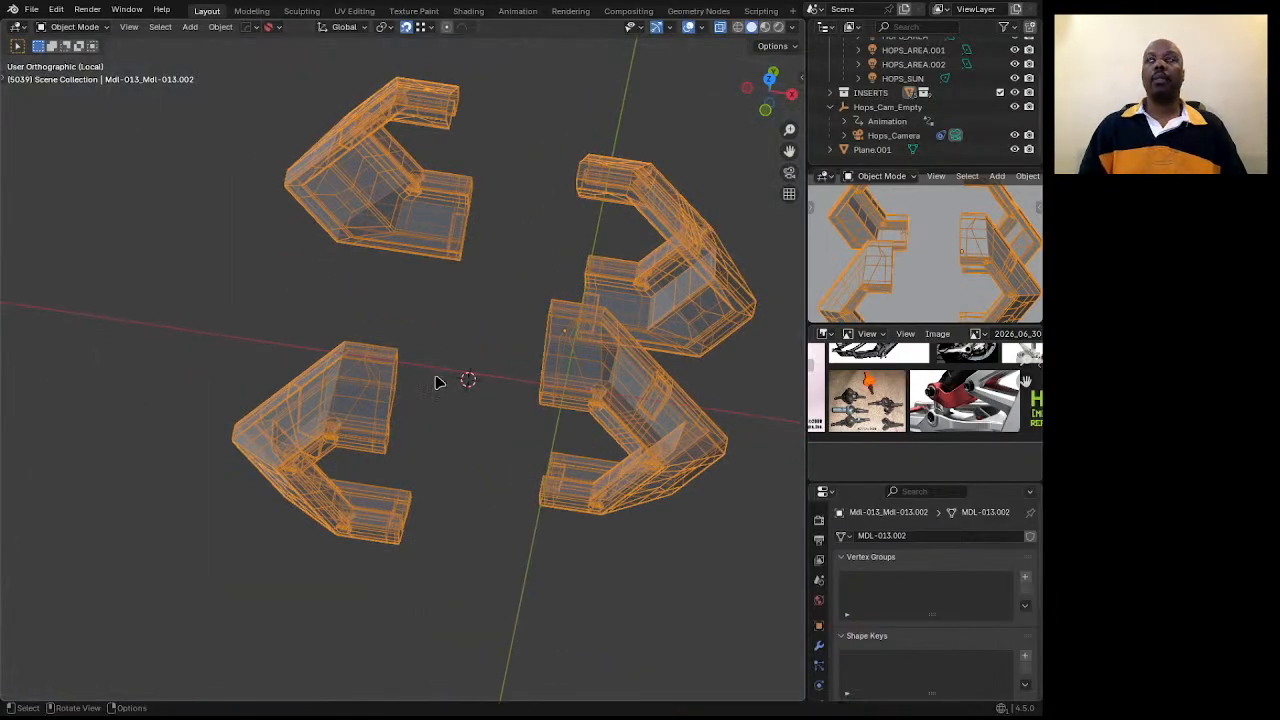
Clear the edge loop selection on the housing parts in Edit Mode and start the animation playback.
key(Tab)
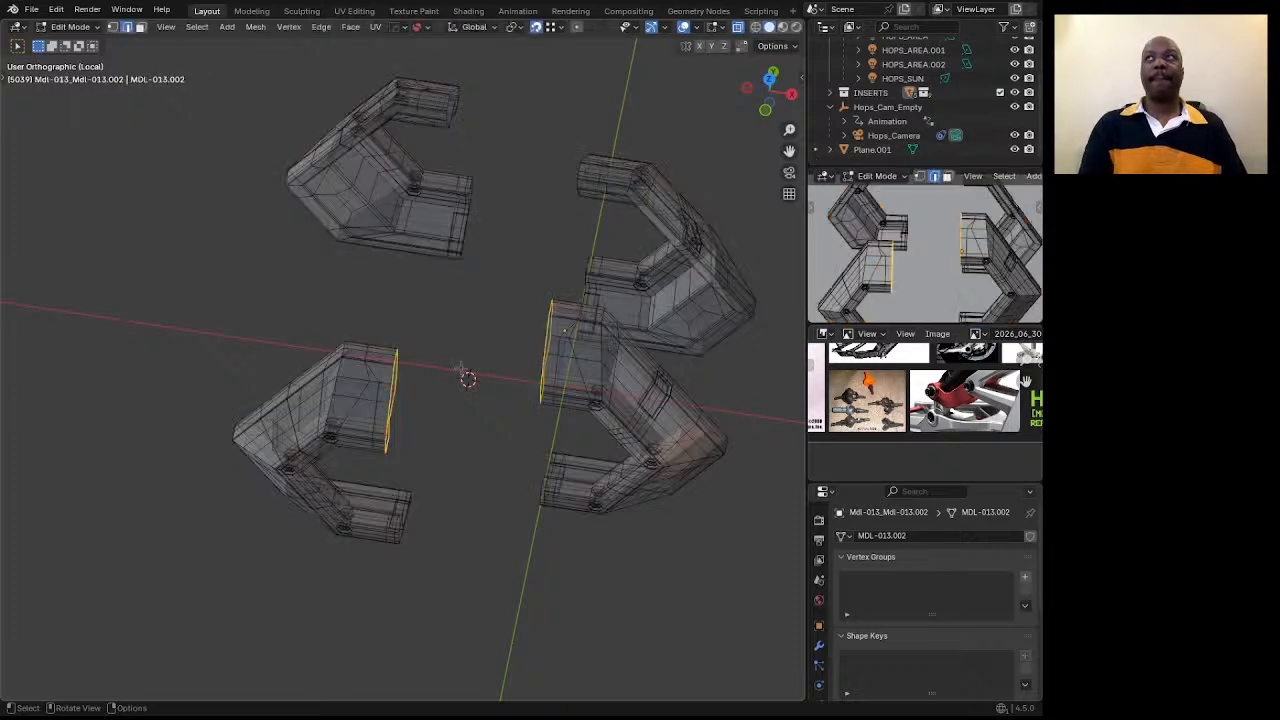
click(461, 345)
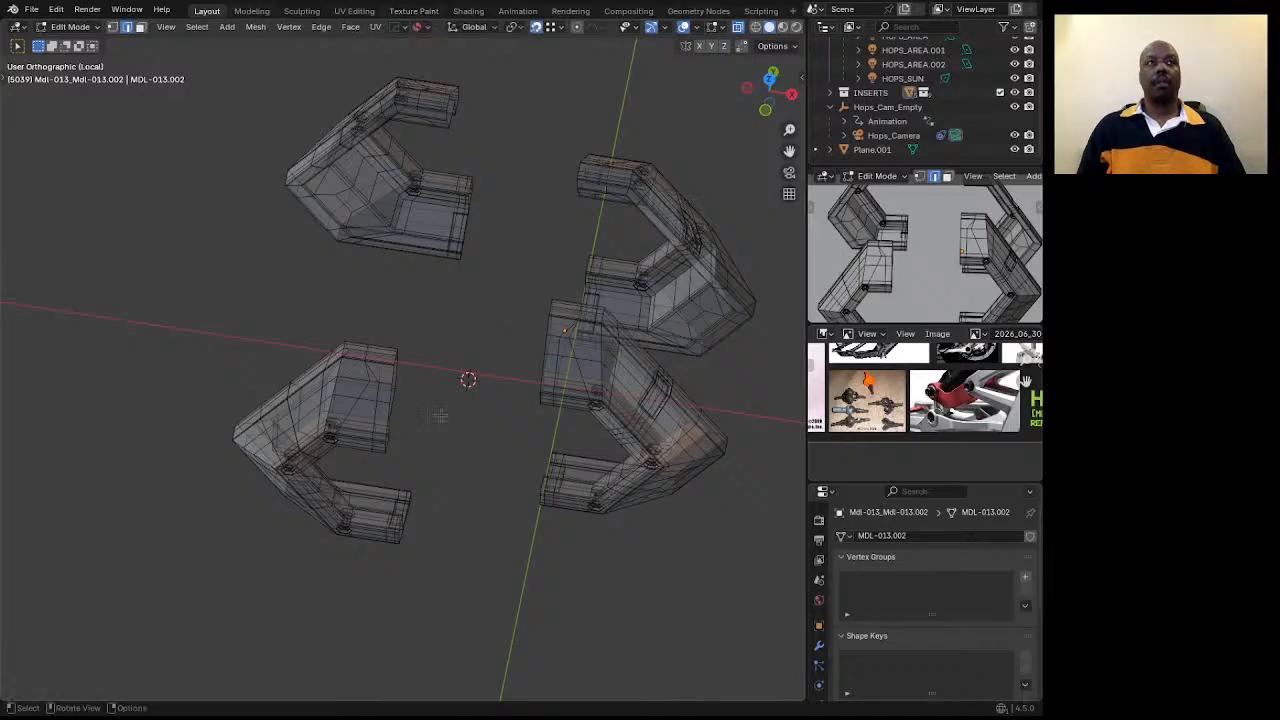
middle_drag(440, 415, 526, 341)
scroll(510, 350, down, 3)
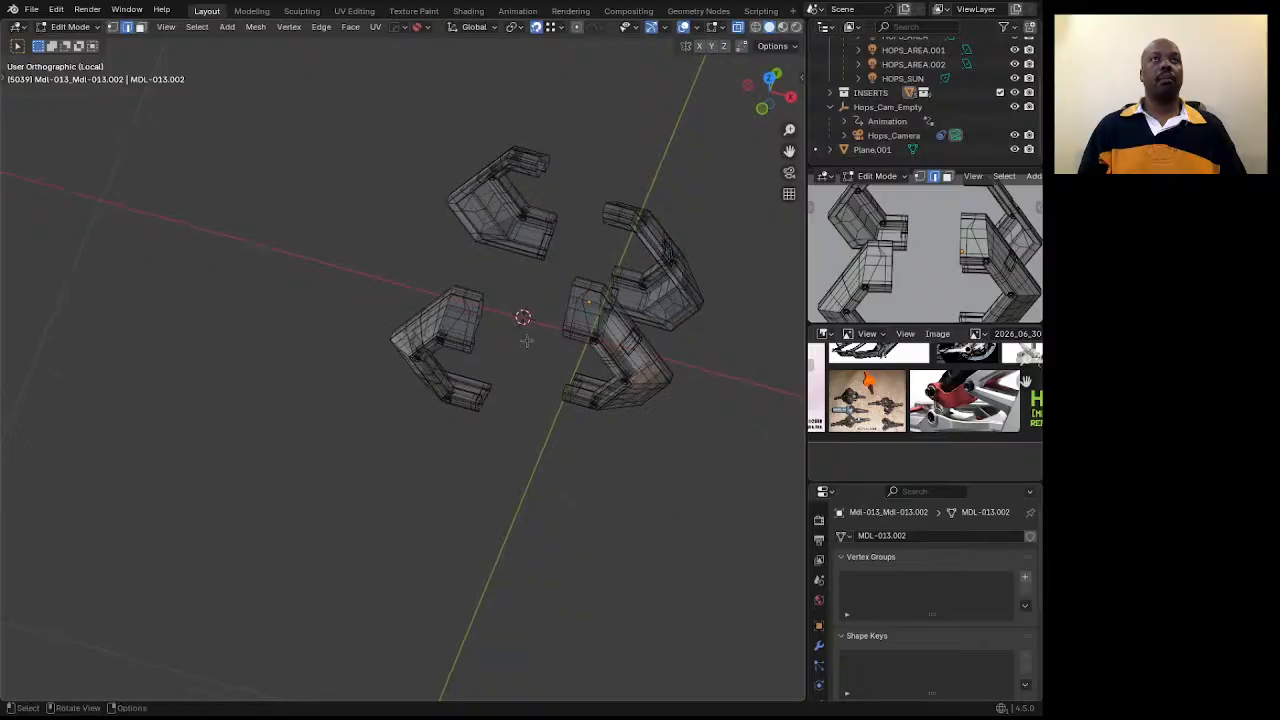
key(space)
scroll(526, 352, up, 5)
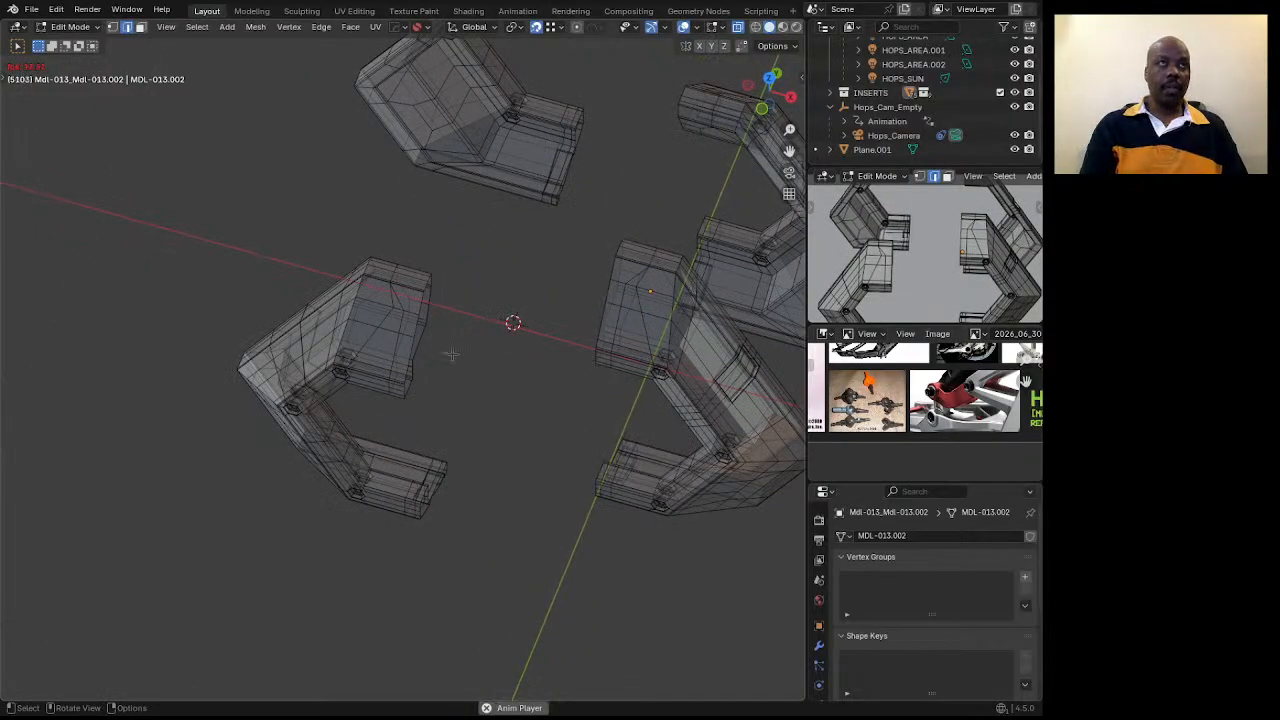
Bridge the facing open end edge loops of two housing parts to form a connecting span.
mouse_move(452, 354)
middle_down()
mouse_move(585, 286)
mouse_move(451, 356)
middle_up()
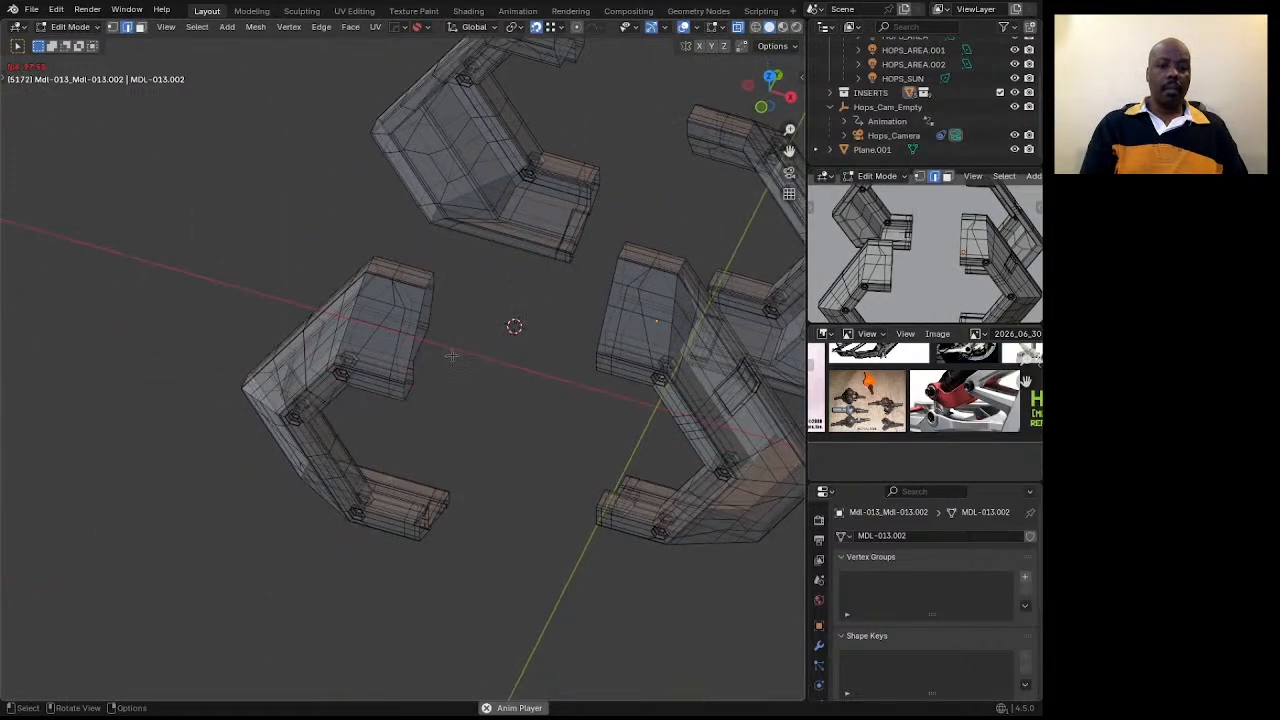
alt+click(419, 345)
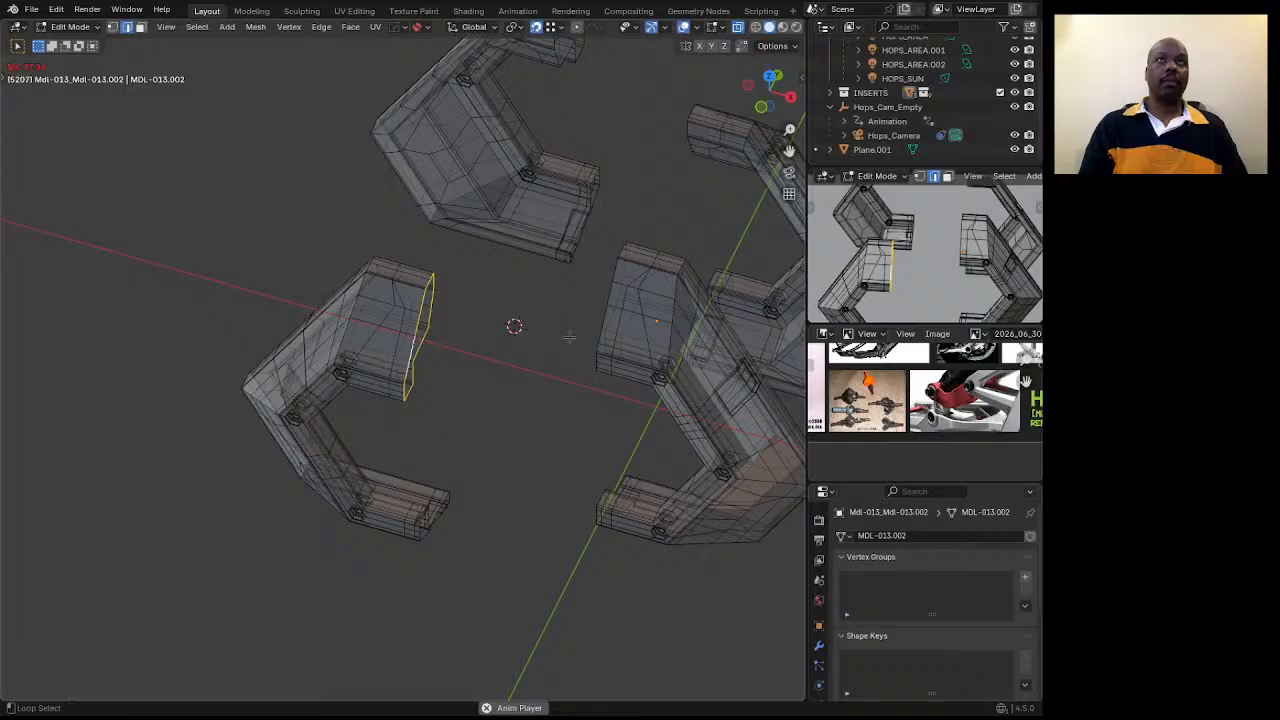
key(ctrl+e)
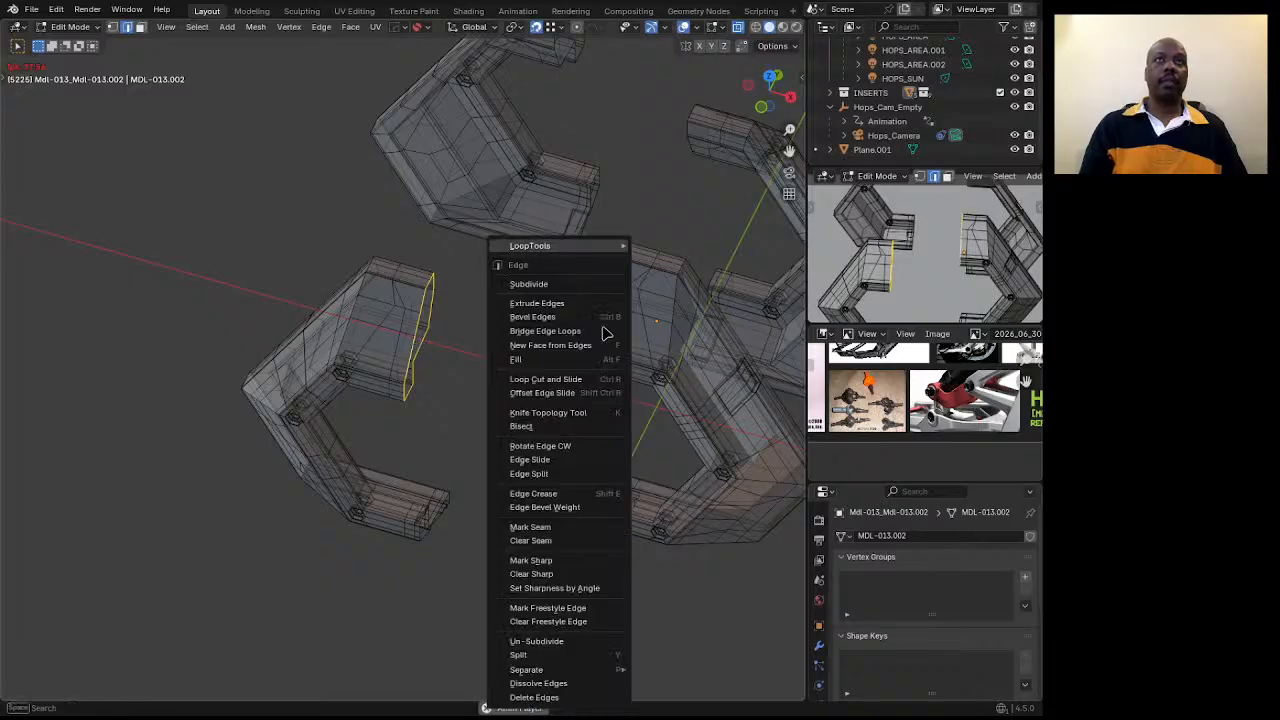
click(570, 338)
middle_drag(575, 340, 412, 568)
alt+click(405, 560)
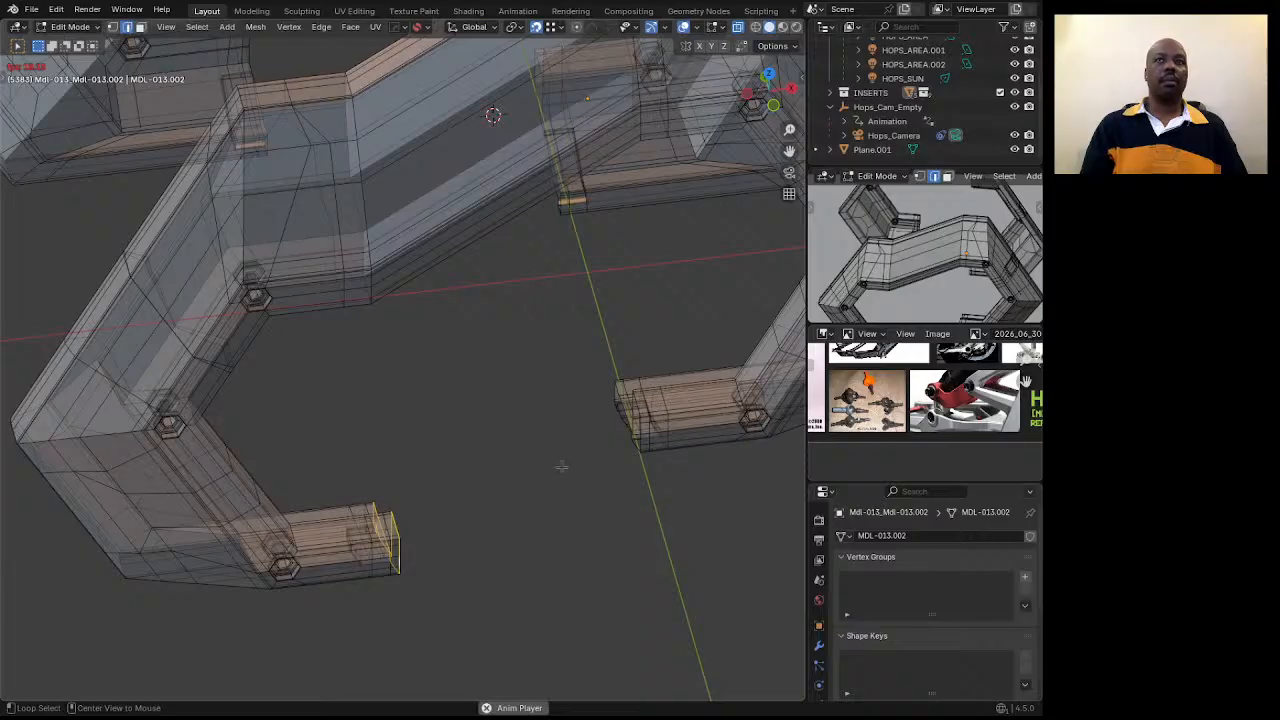
key(Home)
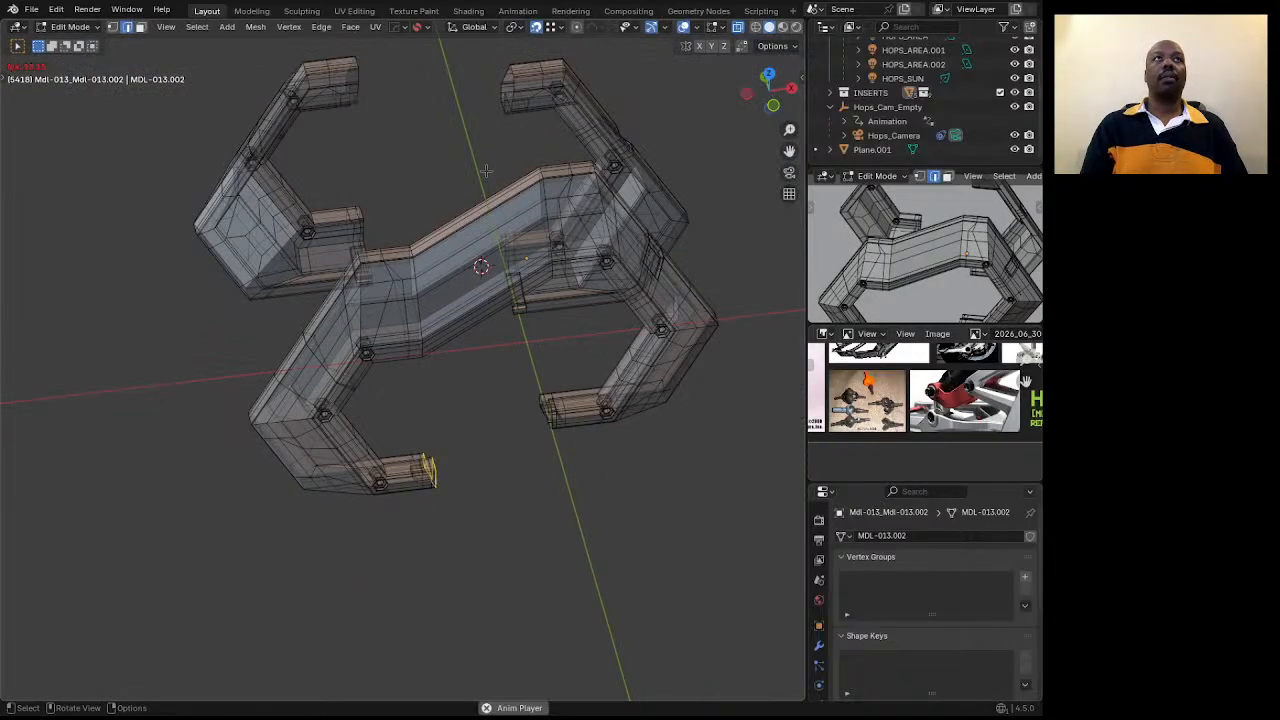
Select the two edge loops where the new span meets the housing parts and set their mean crease to 0.5.
scroll(486, 171, up, 1)
middle_drag(486, 171, 458, 197)
scroll(375, 322, up, 2)
alt+click(426, 452)
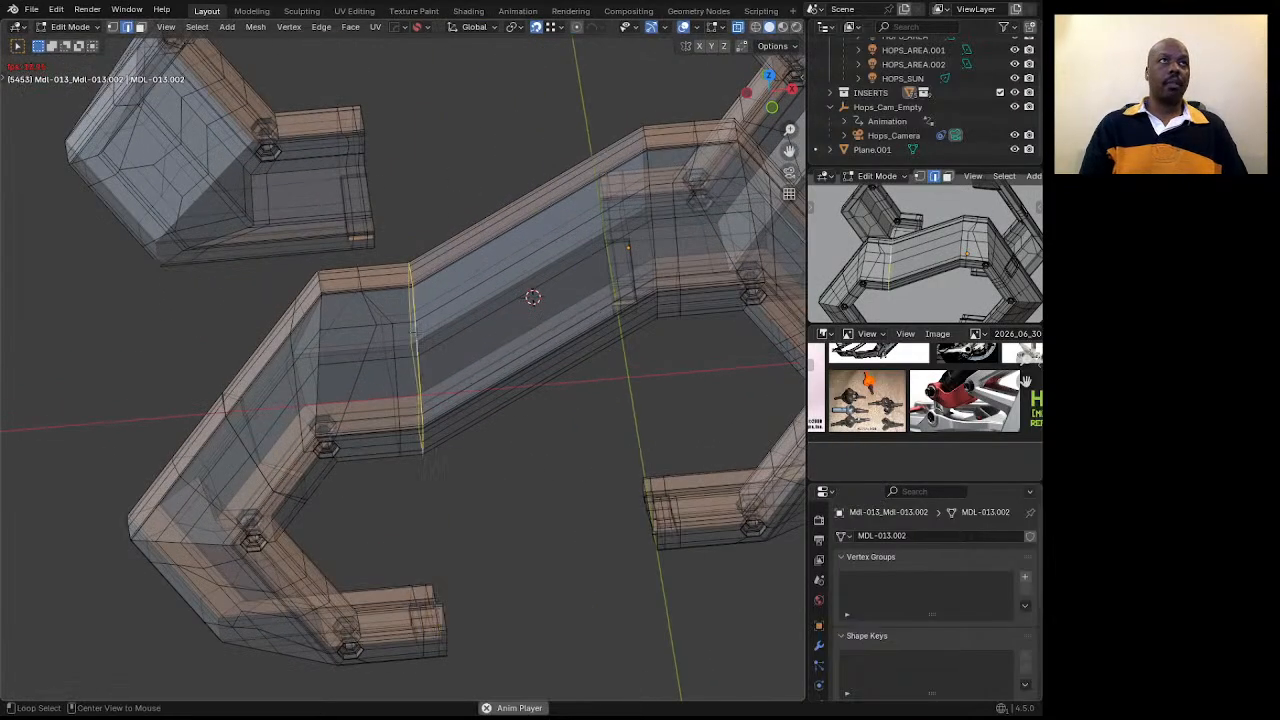
alt+shift+click(647, 213)
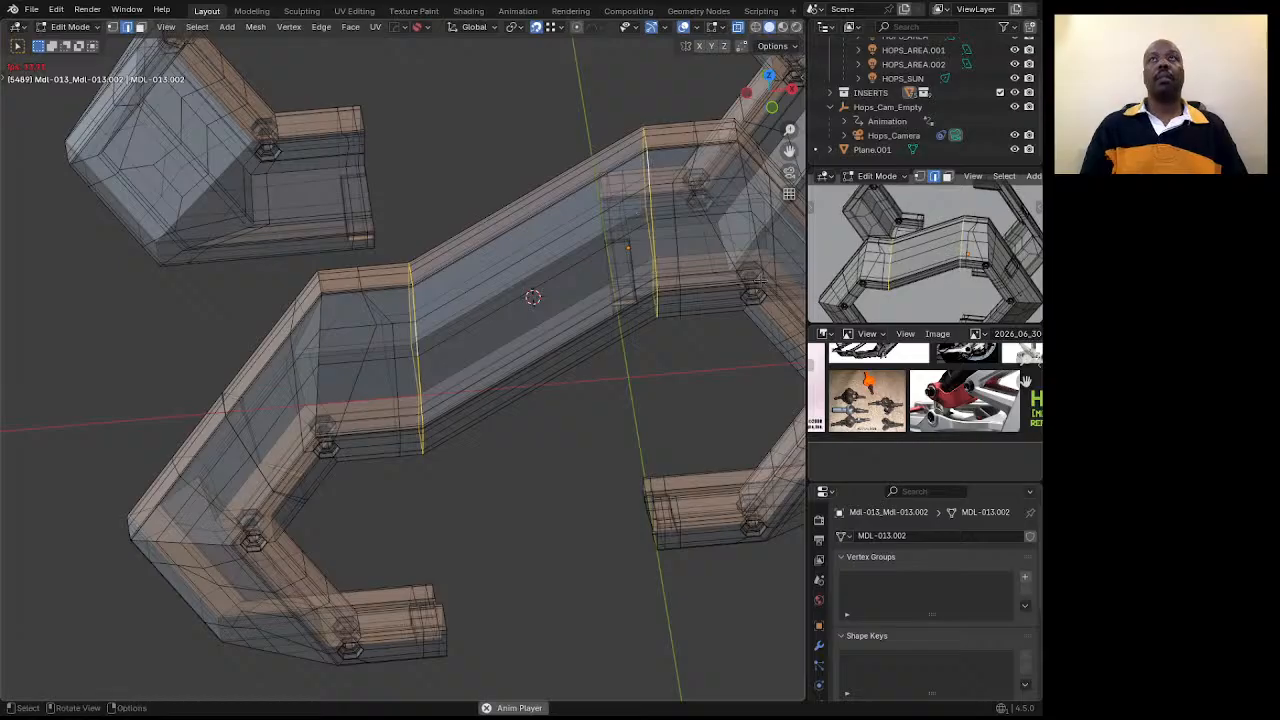
key(n)
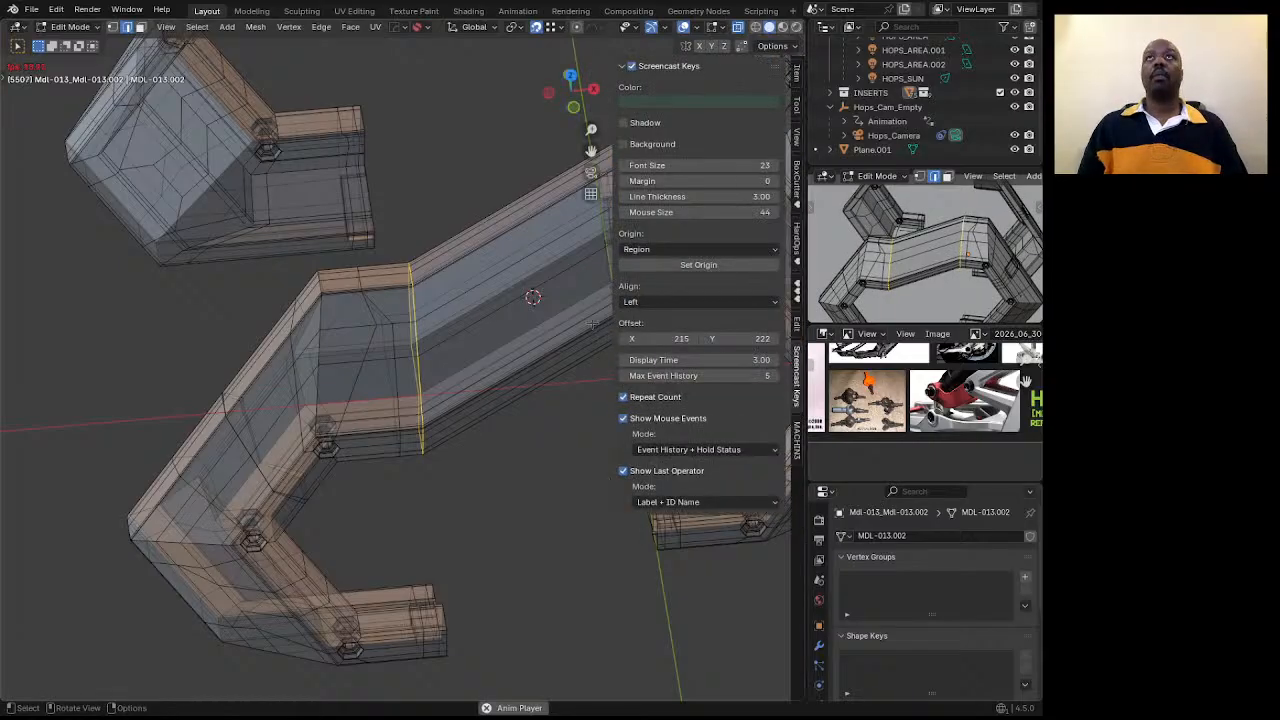
click(798, 74)
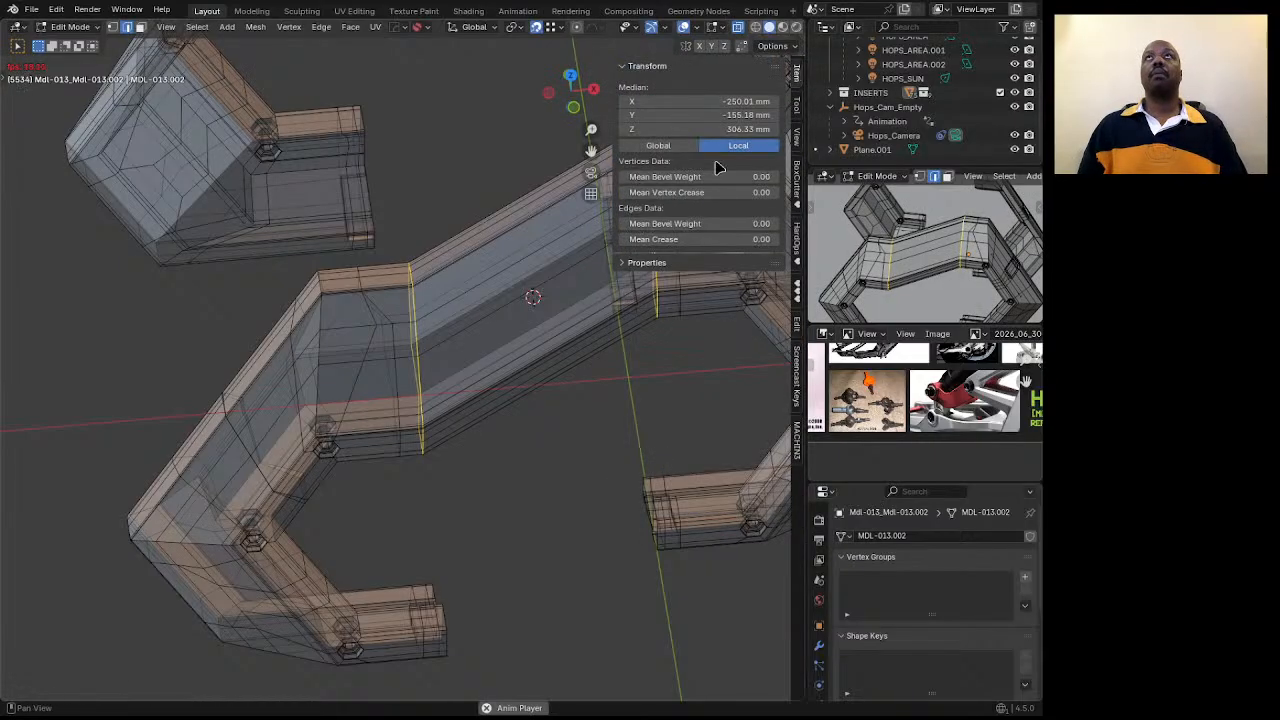
click(688, 240)
text(0.5)
key(Return)
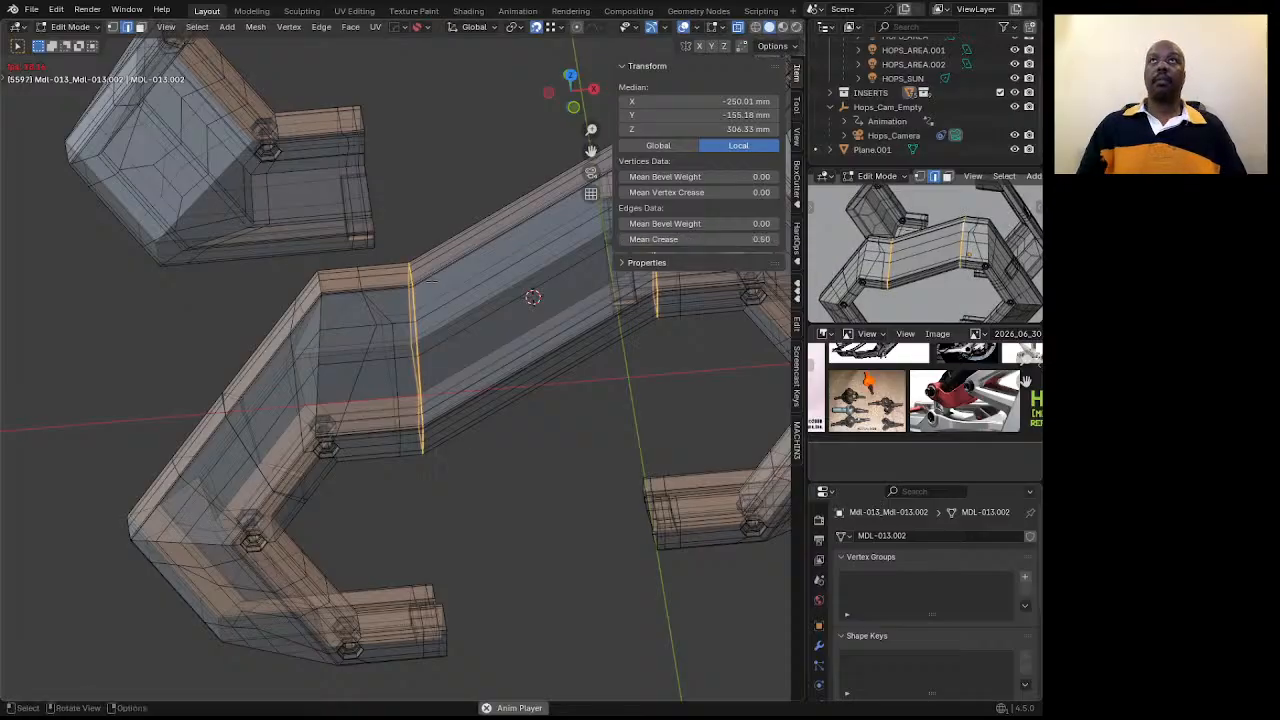
Return to Object Mode, add a level 2 subdivision to the housing parts, and turn off X-ray display.
key(Tab)
scroll(407, 308, down, 6)
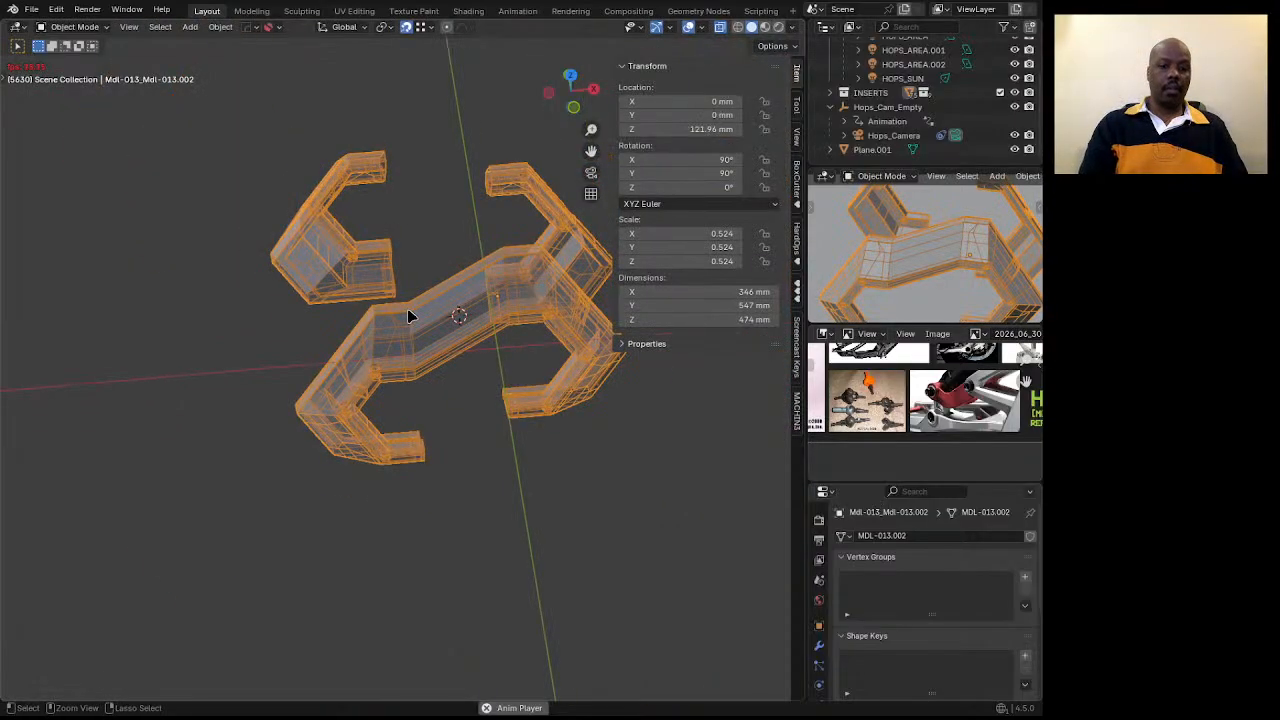
key(ctrl+2)
scroll(412, 312, up, 4)
middle_drag(410, 309, 418, 330)
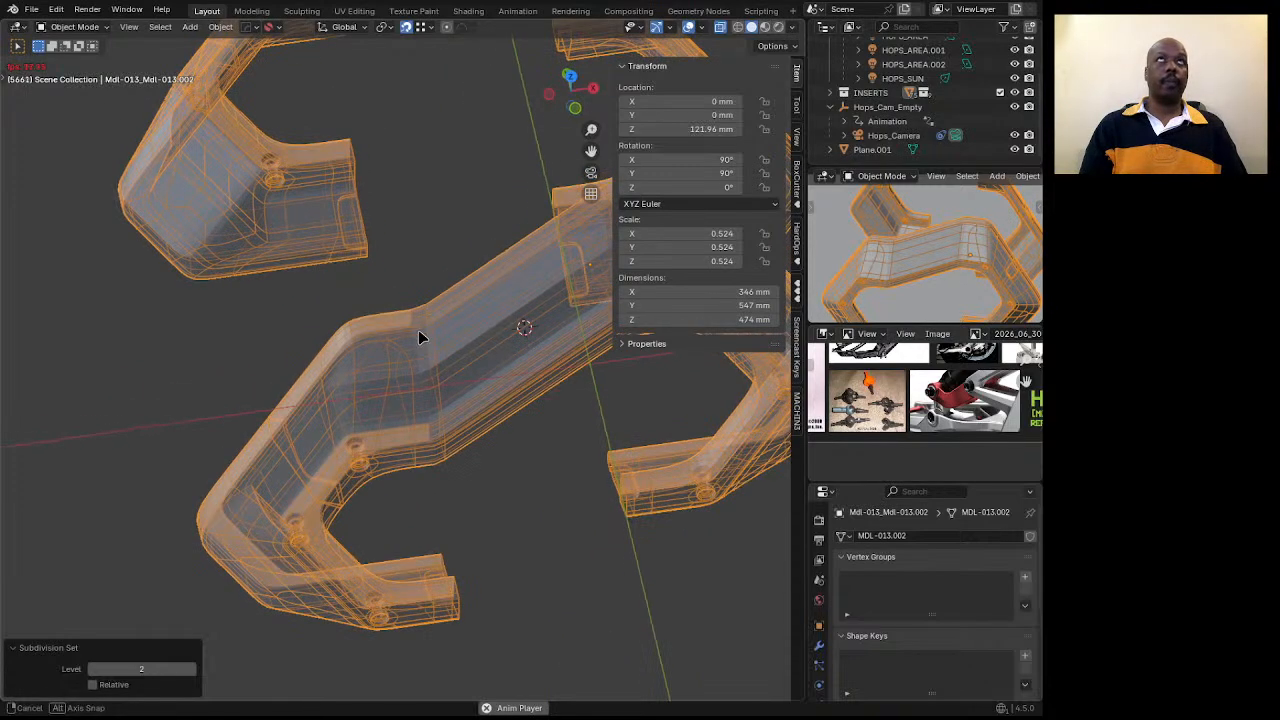
click(751, 28)
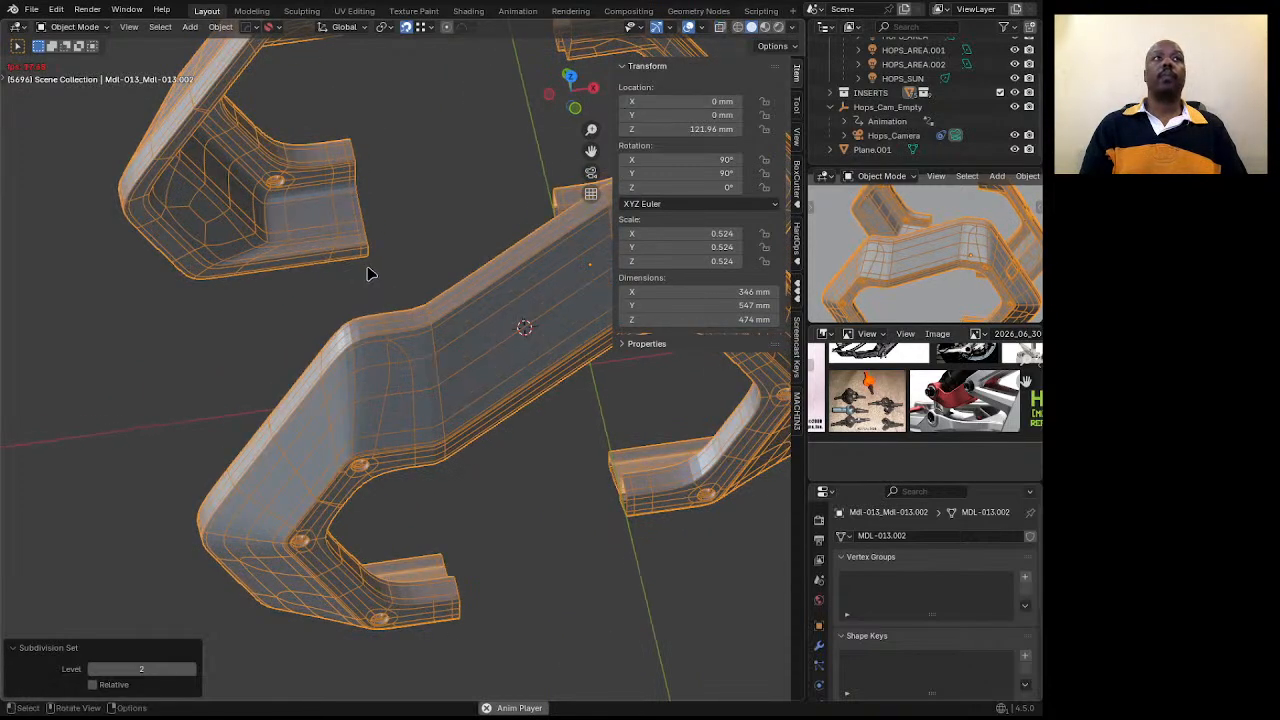
scroll(372, 300, down, 6)
mouse_move(380, 340)
middle_down()
mouse_move(368, 383)
mouse_move(557, 243)
mouse_move(560, 160)
mouse_move(515, 245)
mouse_move(487, 243)
mouse_move(447, 337)
mouse_move(414, 289)
mouse_move(307, 266)
mouse_move(348, 276)
mouse_move(352, 398)
mouse_move(409, 449)
mouse_move(555, 466)
middle_up()
middle_drag(527, 439, 452, 478)
Raise the mean crease of the span's two boundary edge loops to 0.8 and return to Object Mode.
key(Tab)
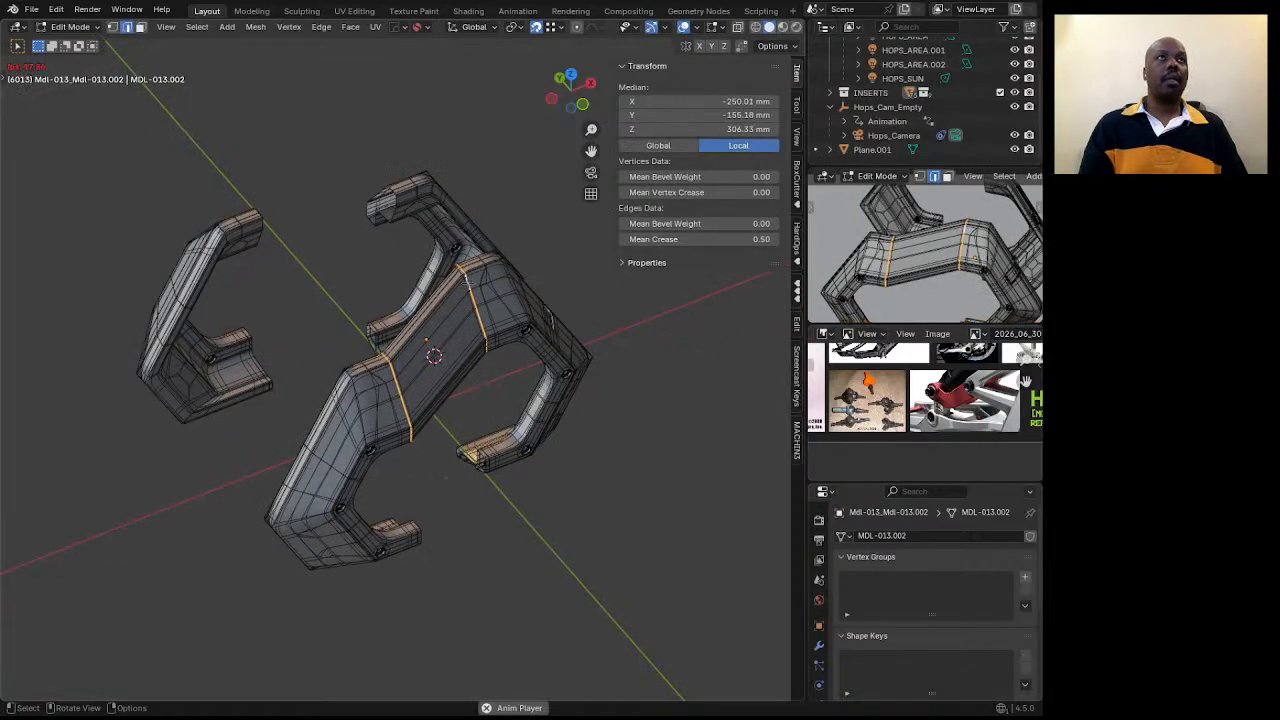
scroll(467, 281, up, 3)
click(715, 240)
text(0)
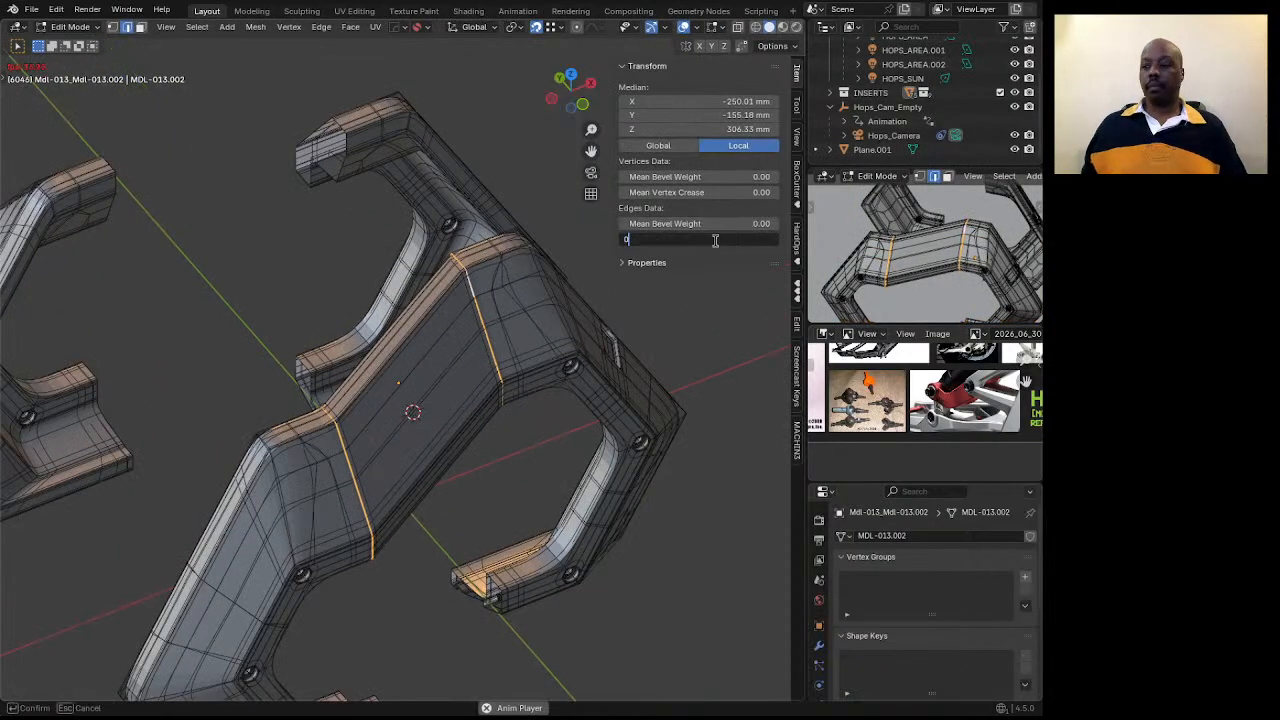
text(.8)
key(Return)
key(Tab)
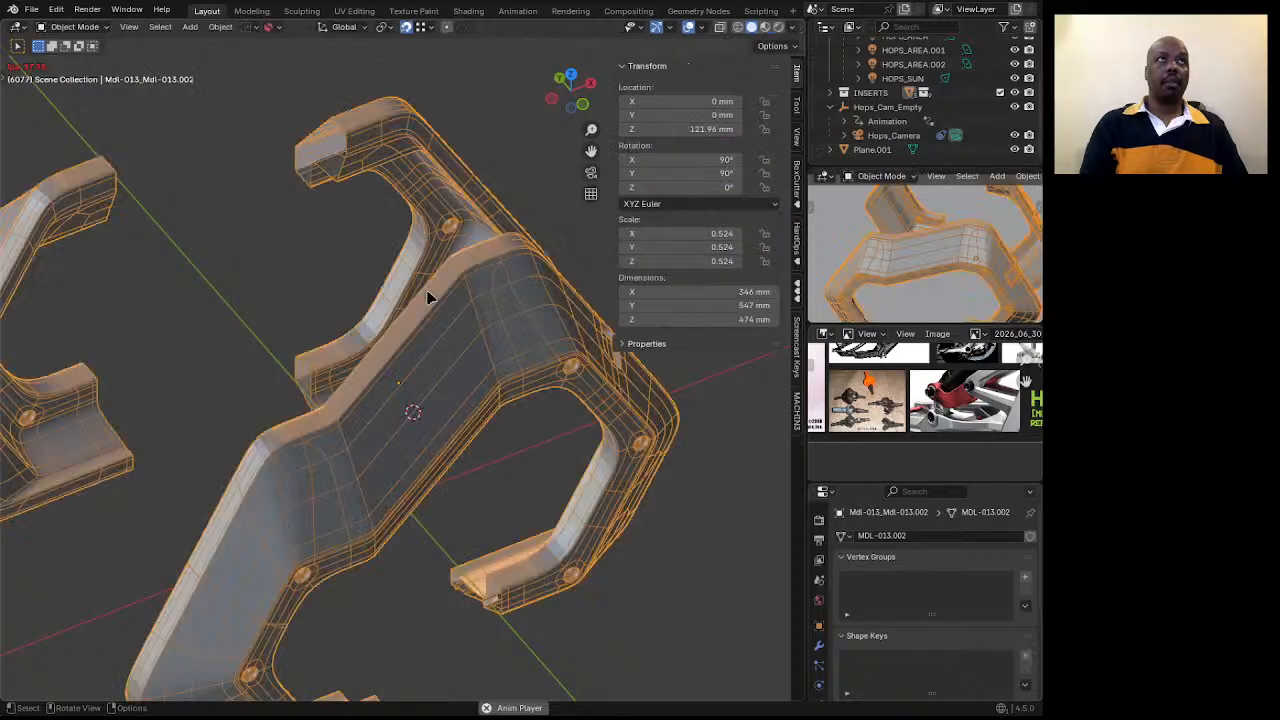
middle_drag(426, 294, 479, 285)
scroll(479, 285, down, 3)
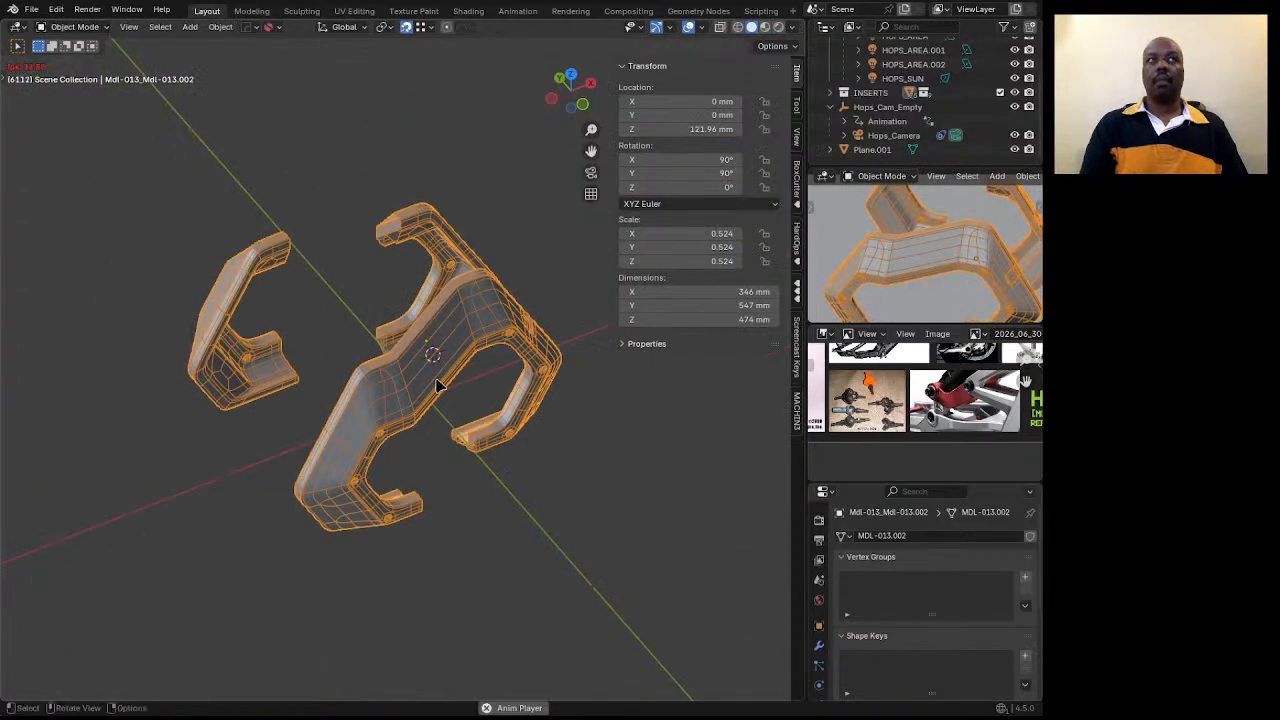
Shade the housing parts smooth with Keep Sharp Edges enabled.
right_click(430, 322)
mouse_move(428, 325)
click(337, 259)
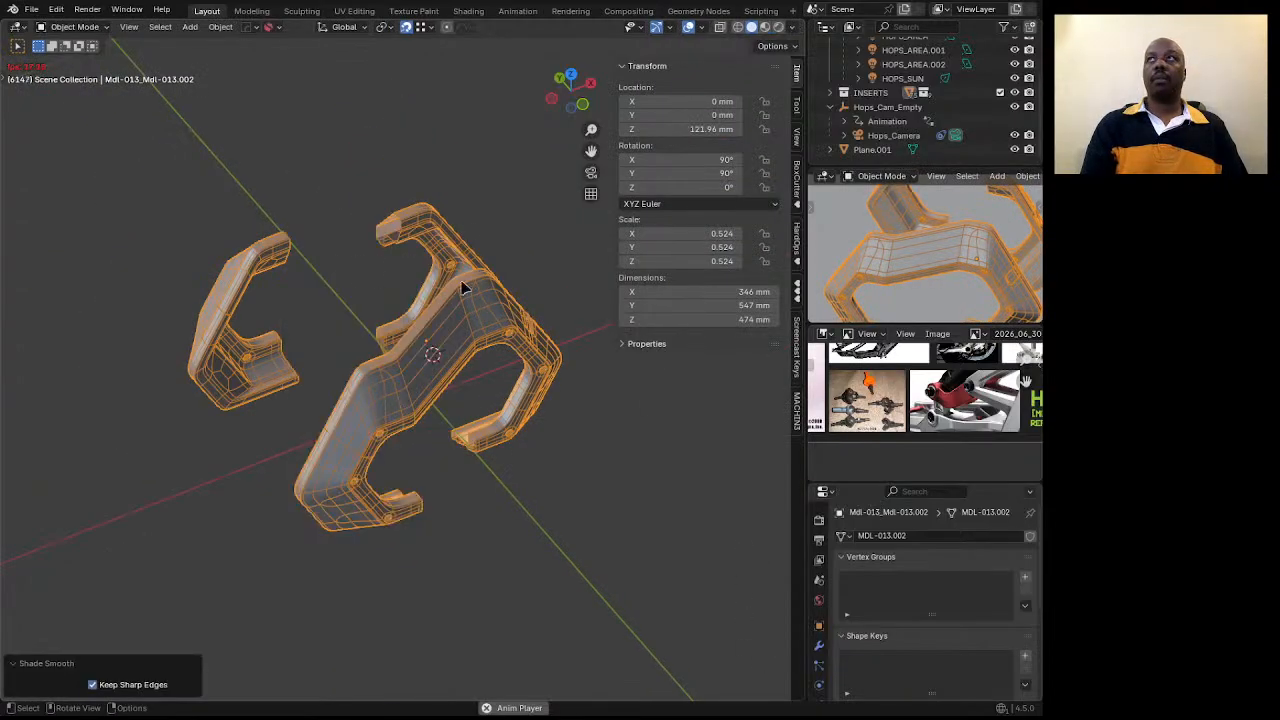
scroll(462, 304, up, 6)
middle_drag(461, 310, 468, 298)
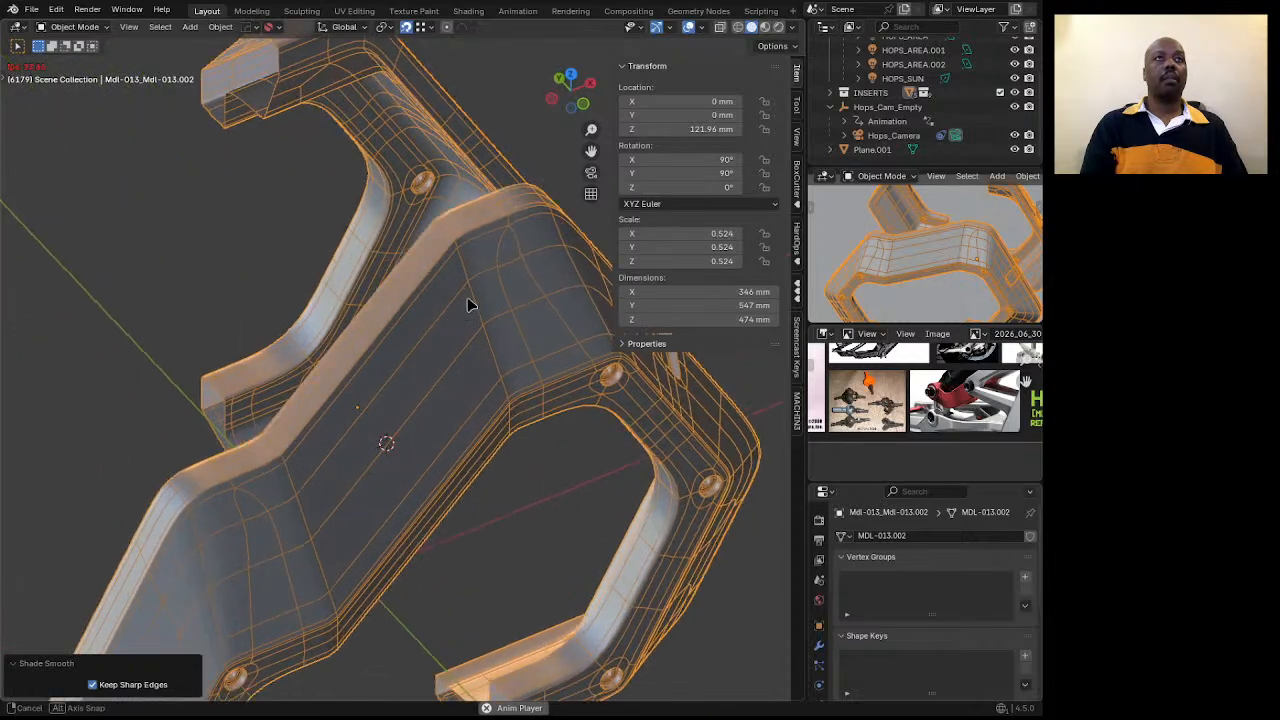
Examine the smoothed housing parts from several angles and check their creased edge loops in Edit Mode.
scroll(467, 298, down, 5)
mouse_move(335, 392)
middle_down()
mouse_move(286, 363)
mouse_move(286, 294)
mouse_move(263, 263)
mouse_move(268, 181)
mouse_move(300, 397)
mouse_move(337, 412)
middle_up()
scroll(484, 394, down, 3)
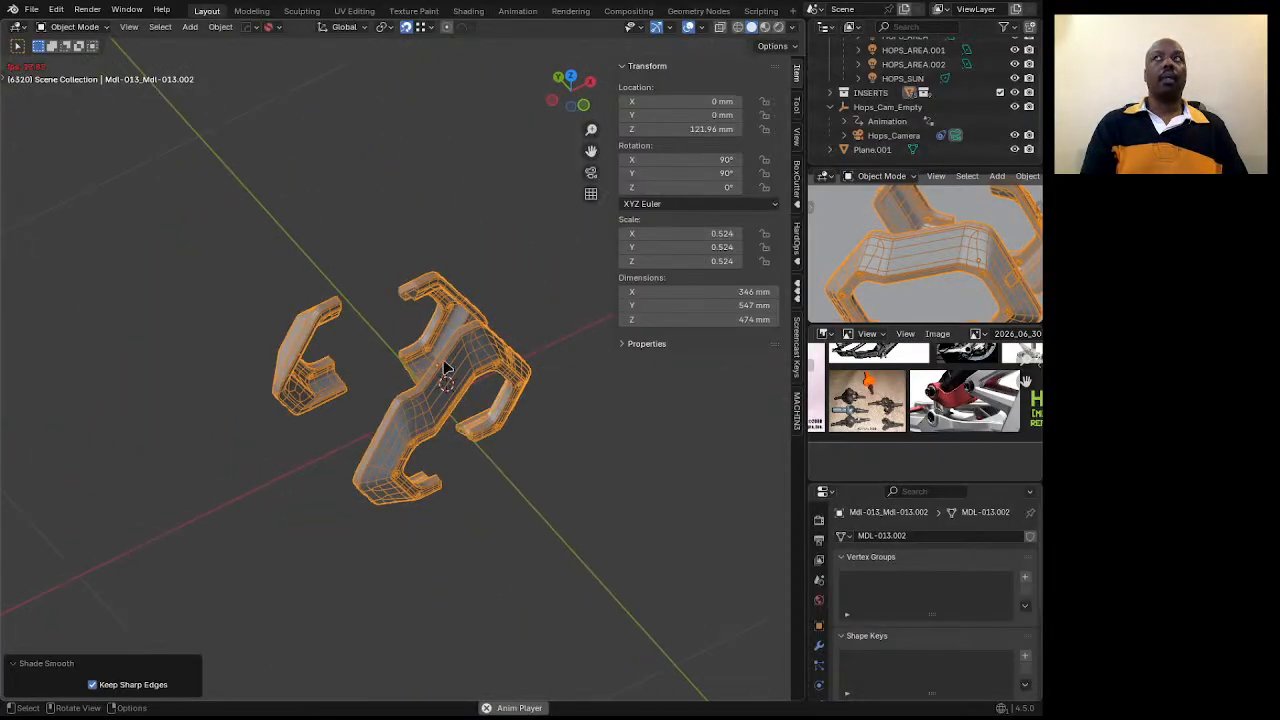
scroll(431, 369, up, 3)
middle_drag(431, 369, 363, 354)
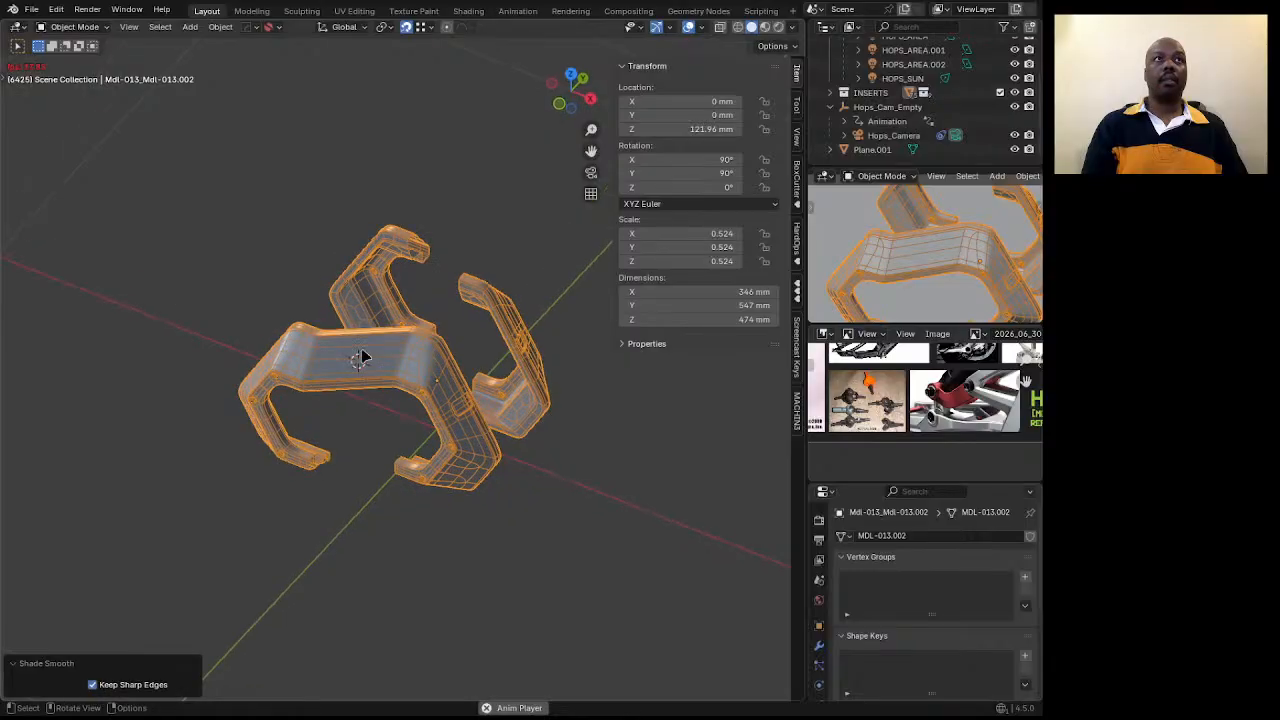
scroll(401, 400, up, 3)
key(Tab)
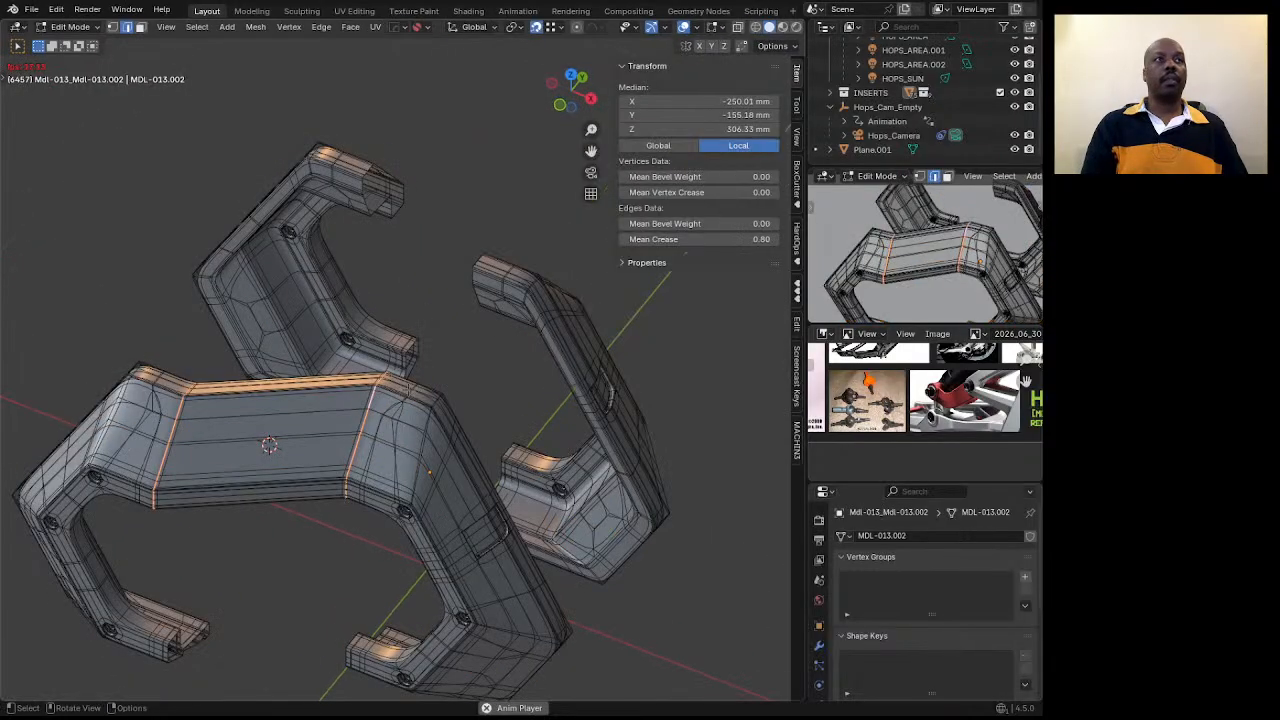
key(Tab)
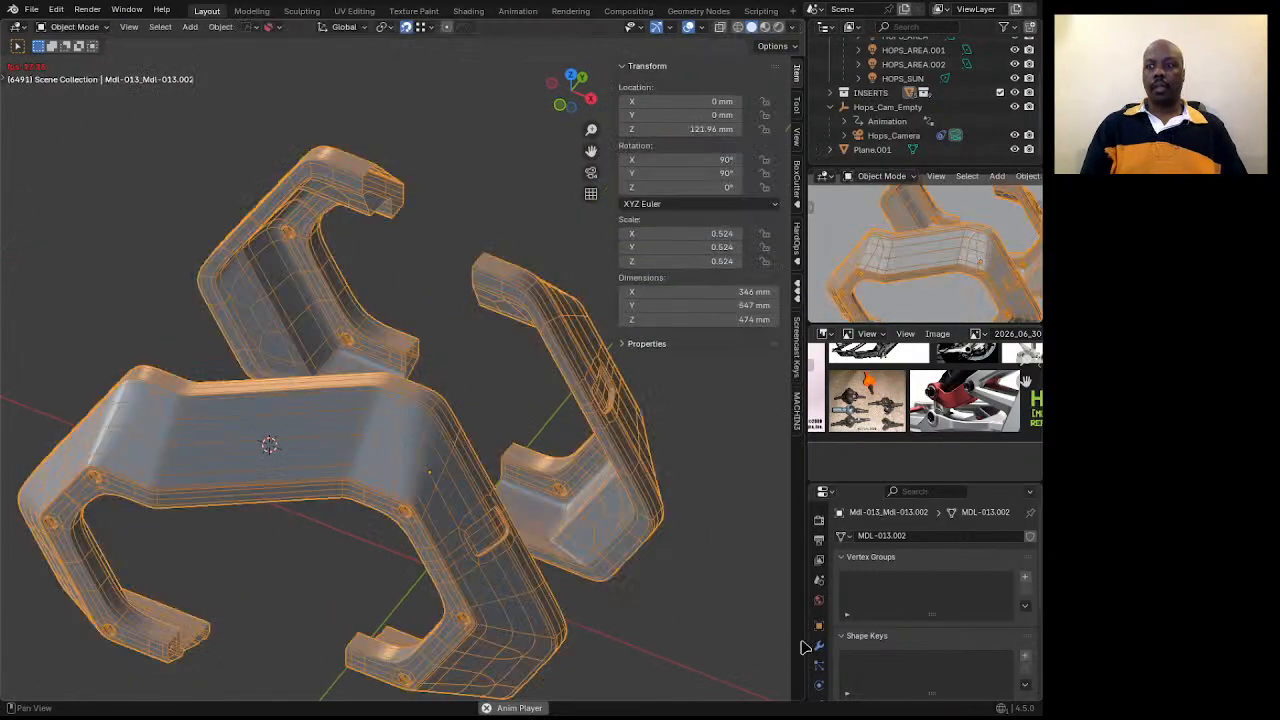
Pause the animation, mirror the housing parts across their local Z axis, apply the Hops_Mirror modifier, and resume playback.
click(818, 648)
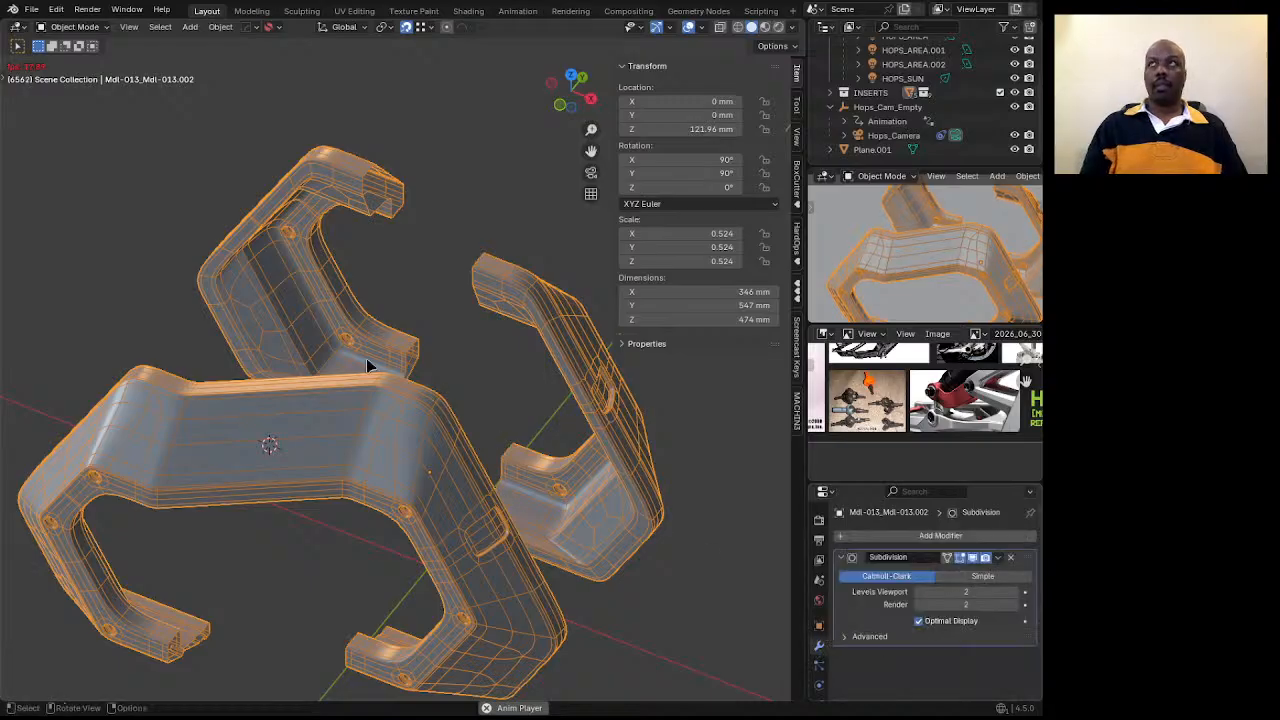
key(space)
middle_drag(287, 412, 295, 413)
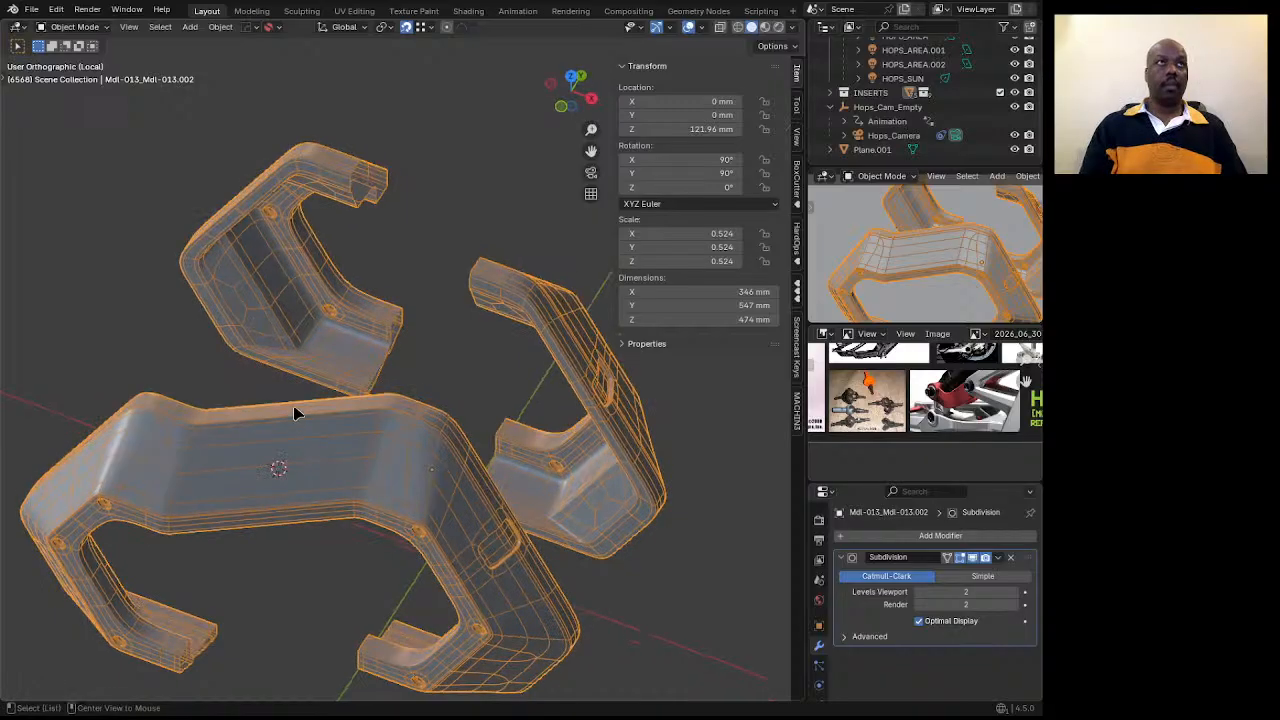
key(alt+x)
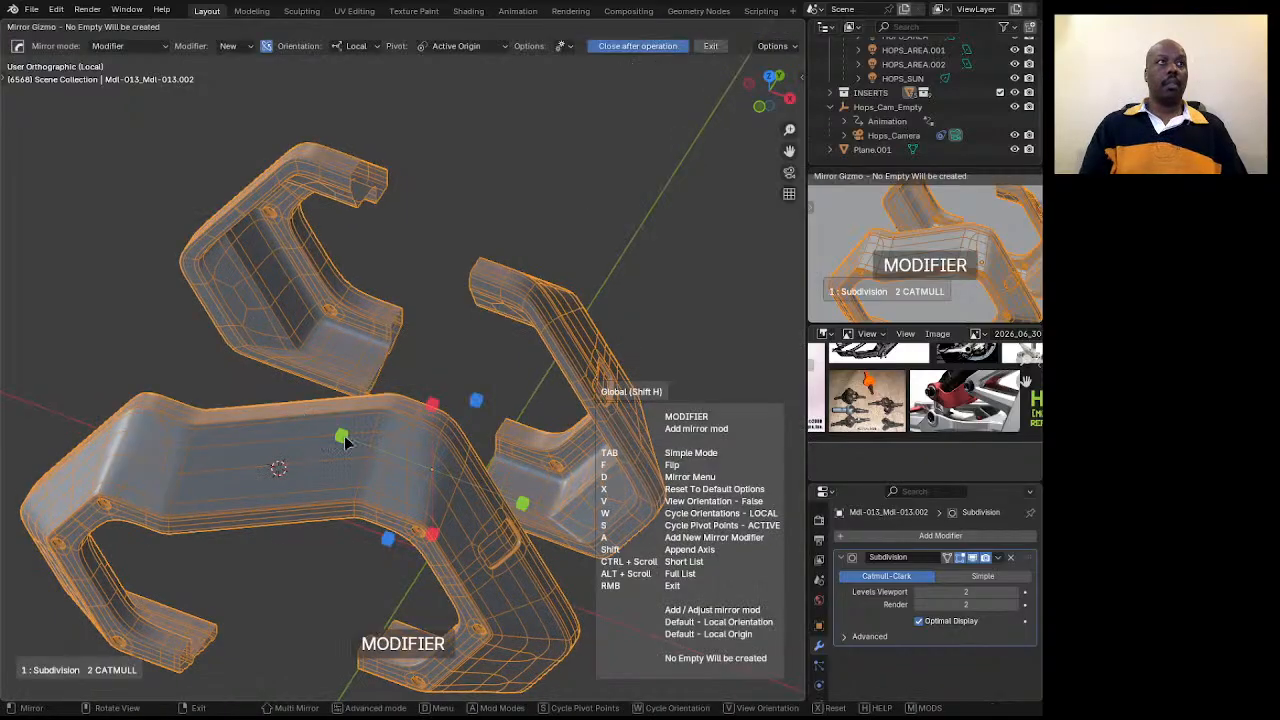
click(390, 541)
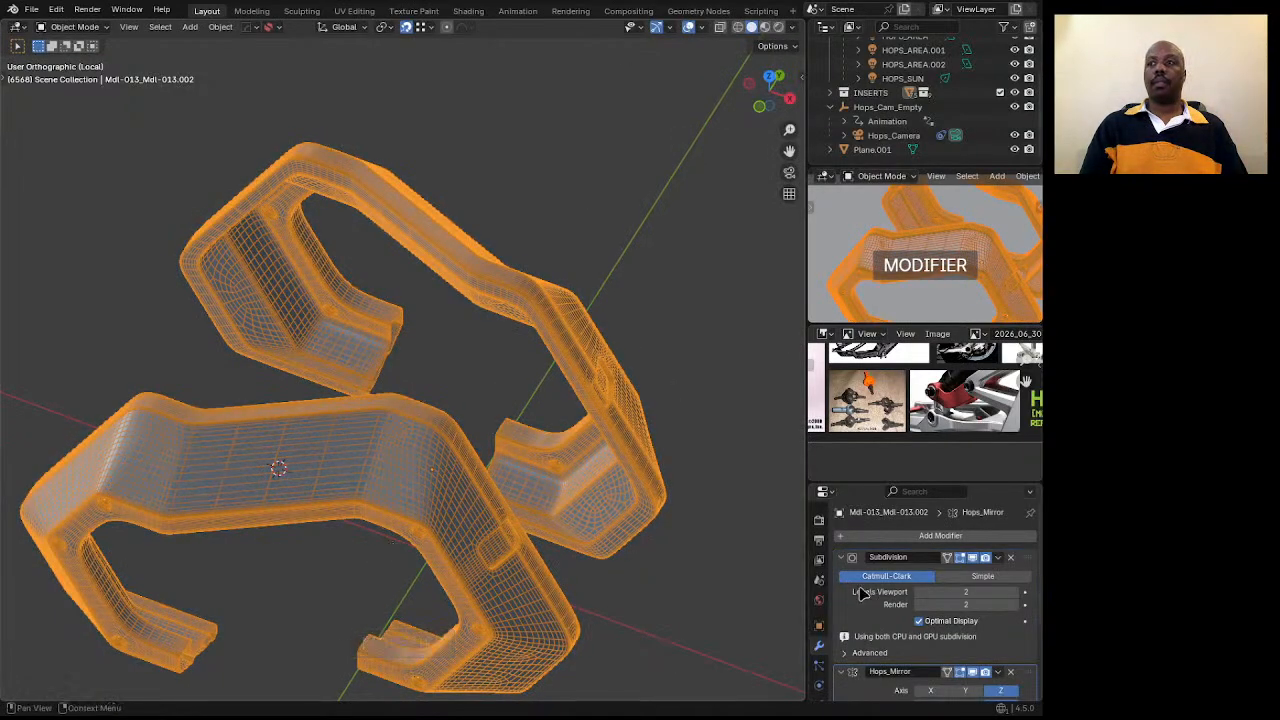
scroll(903, 590, down, 3)
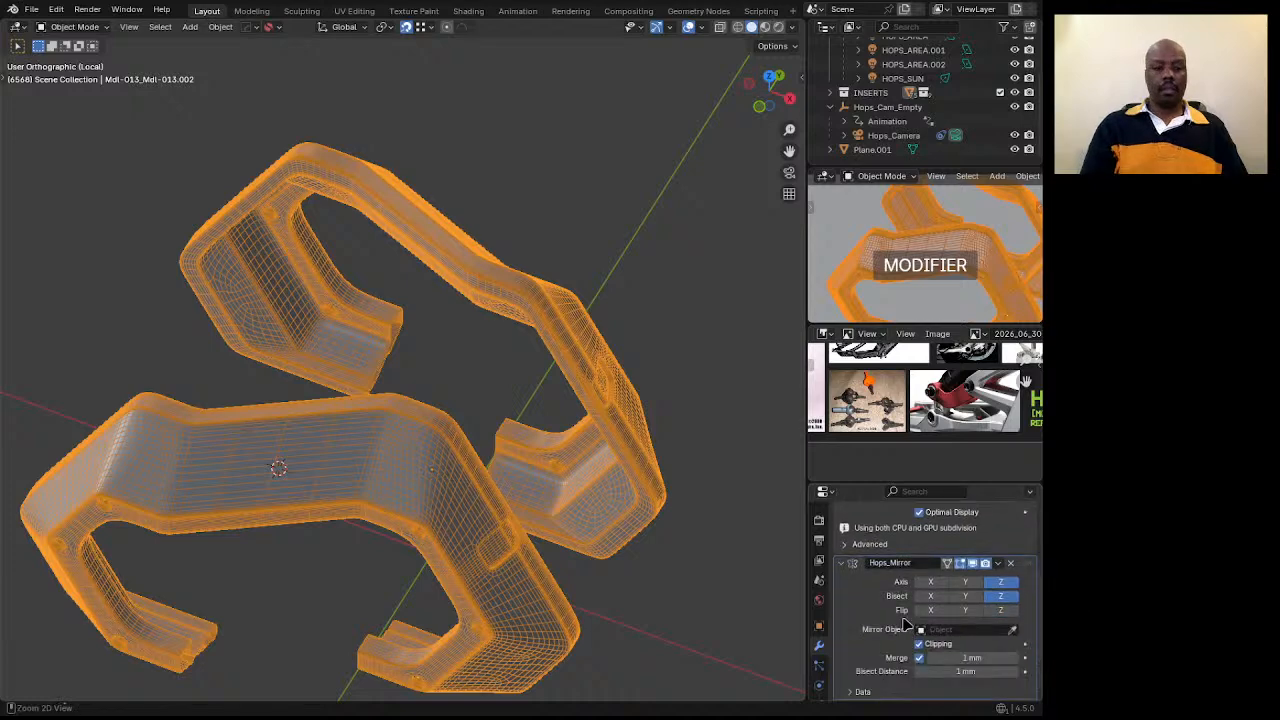
key(ctrl+a)
key(space)
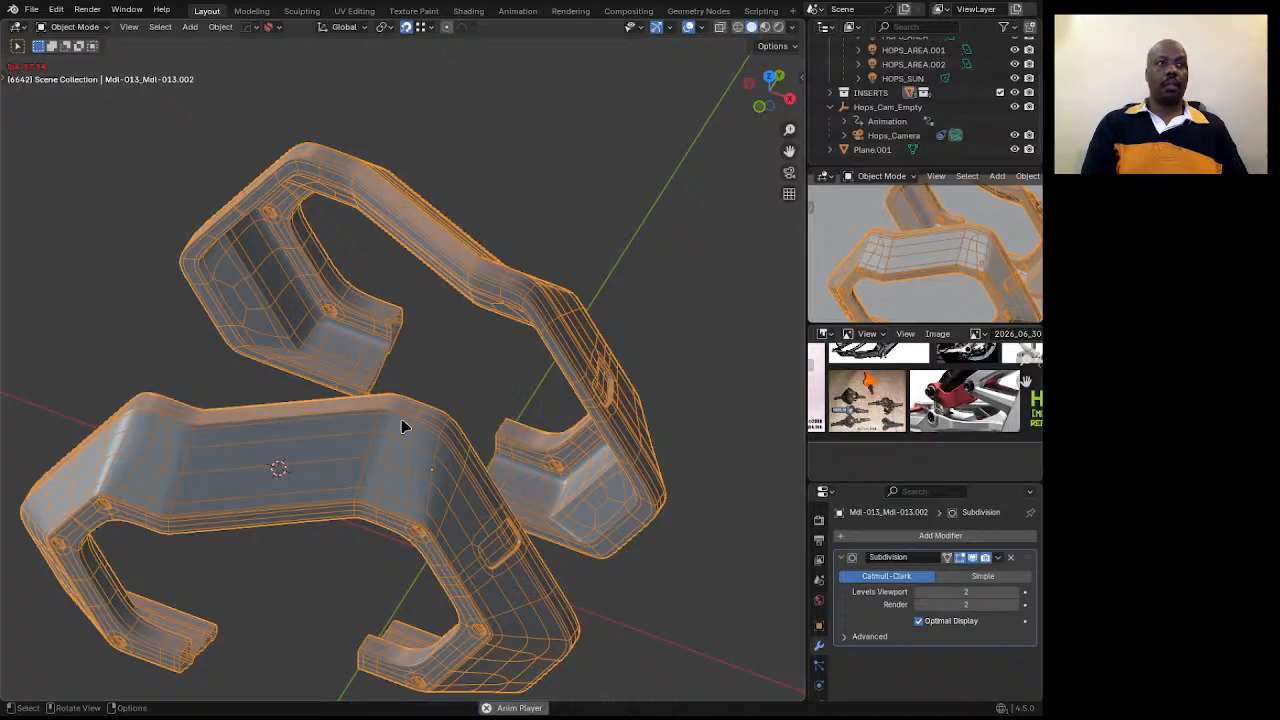
Enter Edit Mode on the mirrored housing and turn off the Subdivision modifier's Edit Mode display.
key(Tab)
middle_drag(401, 418, 320, 343)
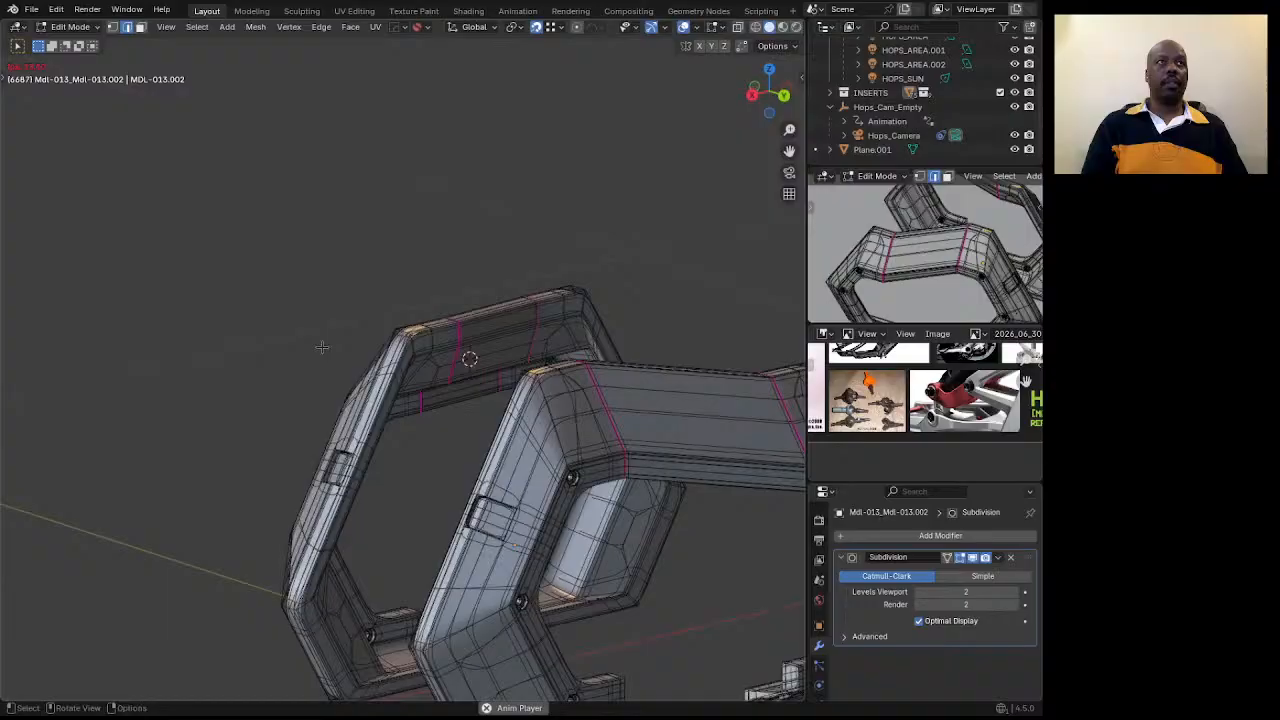
click(961, 559)
scroll(405, 350, up, 3)
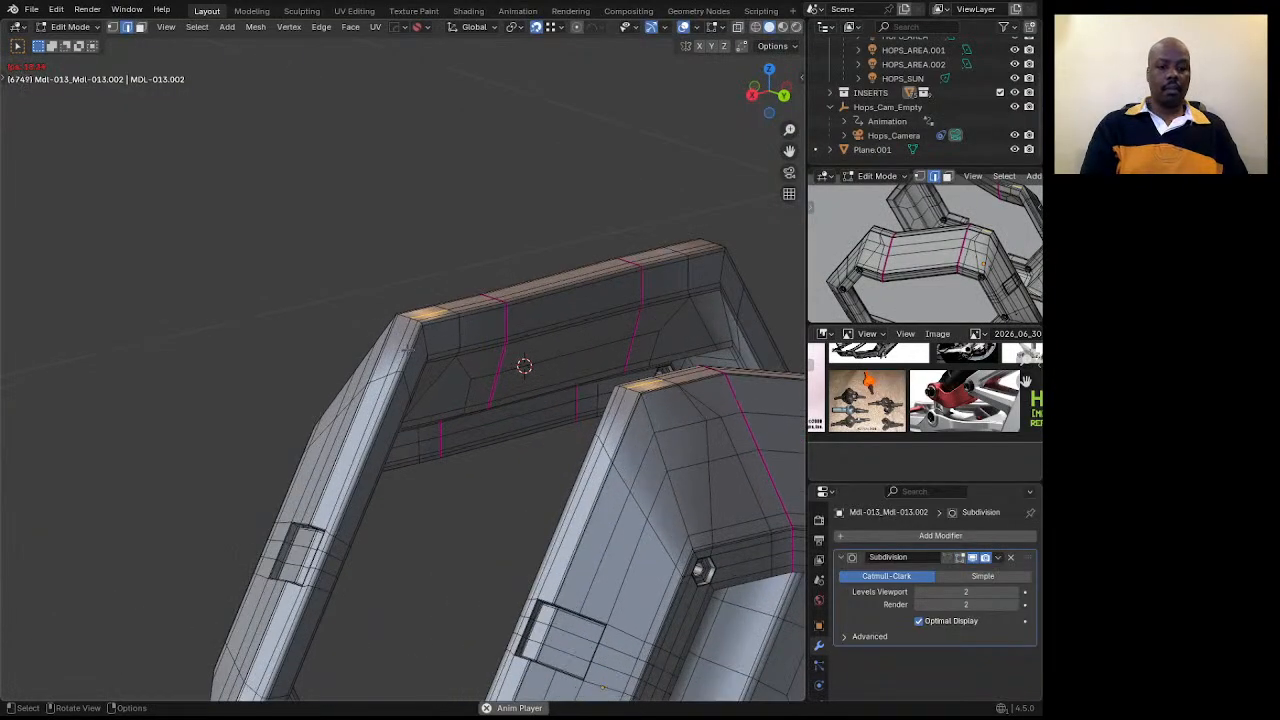
Select a face on the span's inner rim and add one centred loop cut running along the rim.
key(3)
click(545, 293)
middle_drag(545, 293, 411, 390)
key(ctrl+r)
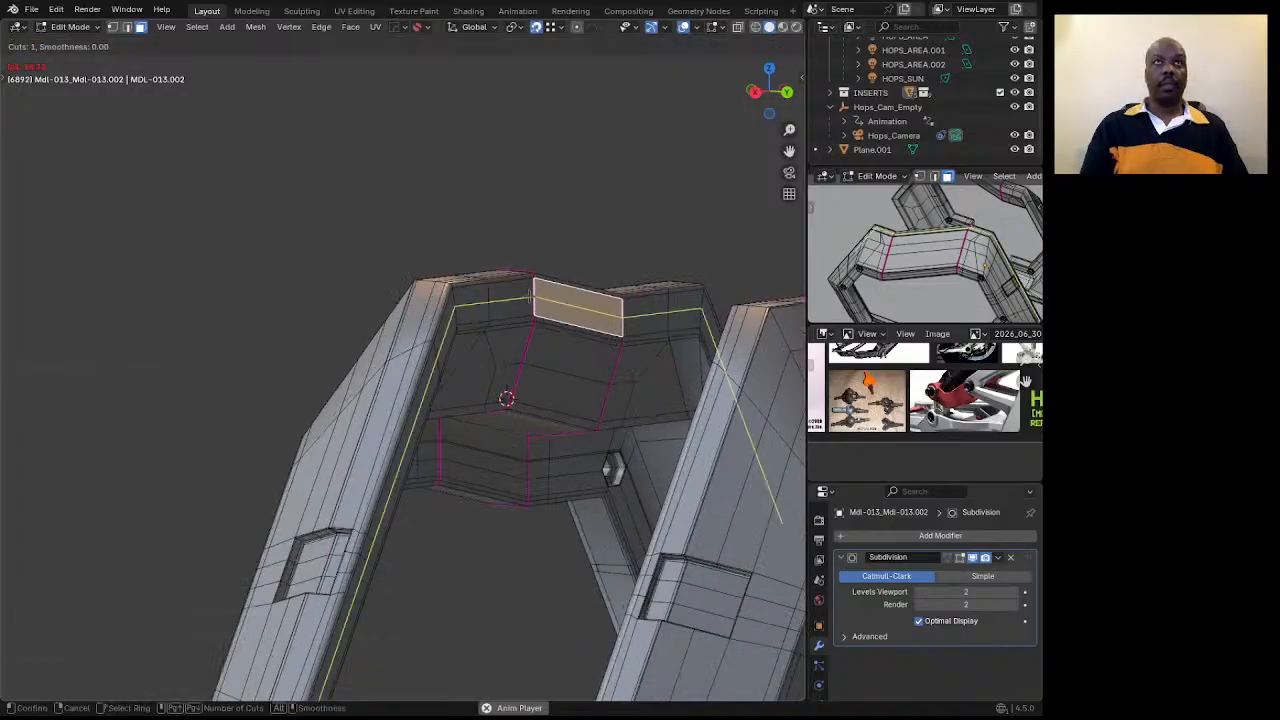
click(506, 398)
right_click(506, 398)
Try a centred loop cut at the upper corner of the mirrored housing part, and undo it.
middle_drag(375, 246, 544, 307)
key(ctrl+r)
click(607, 296)
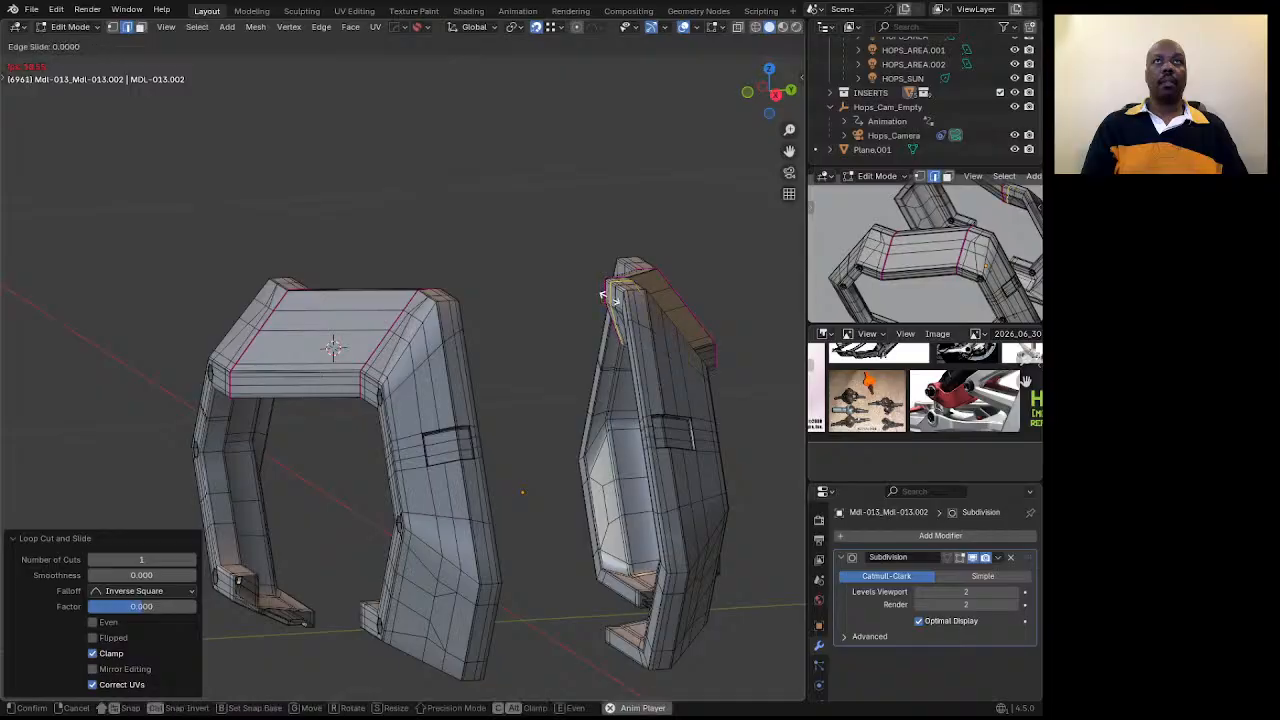
right_click(604, 295)
key(ctrl+z)
Add one centred loop cut along the full length of the mirrored housing part's narrow rim.
key(ctrl+r)
click(614, 296)
right_click(612, 296)
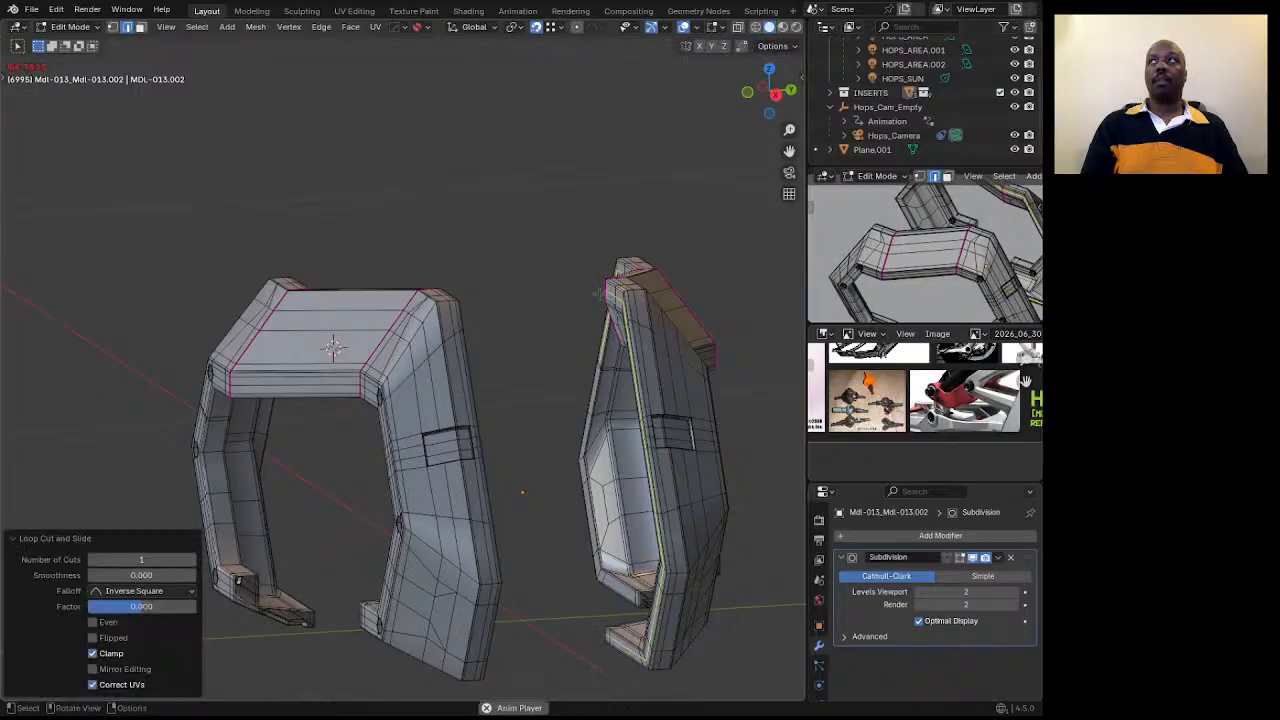
middle_drag(547, 293, 460, 305)
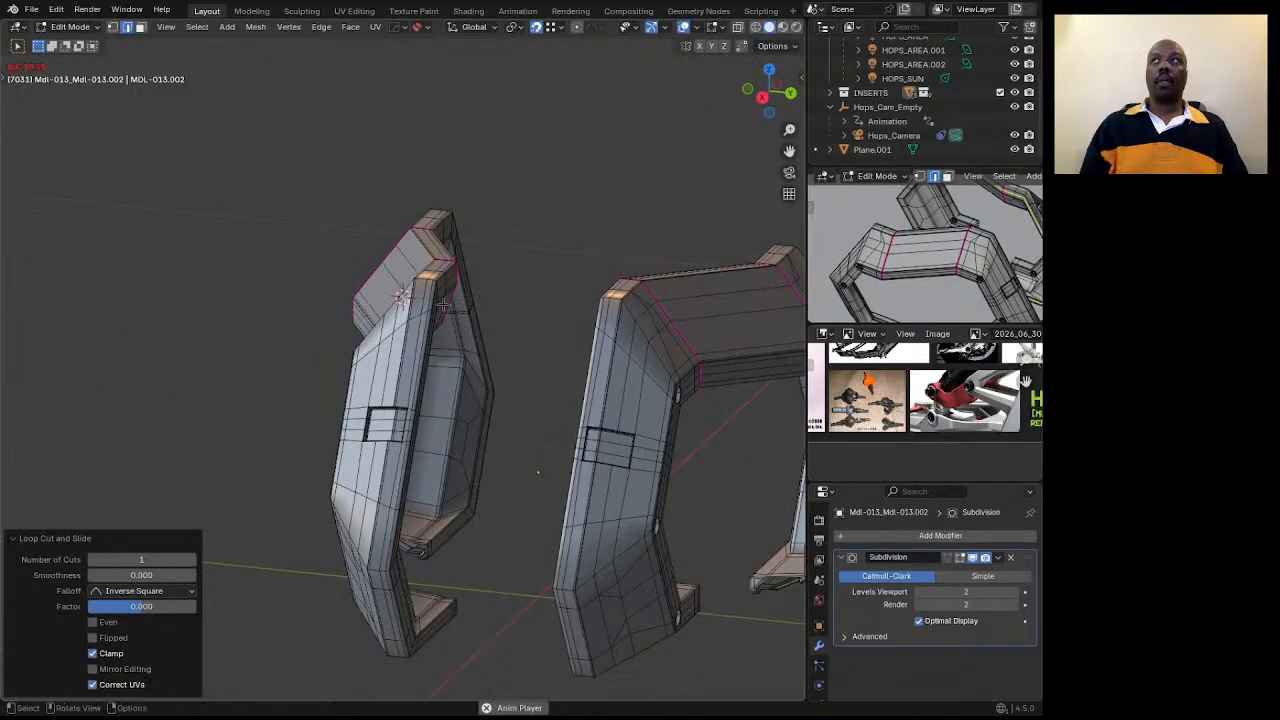
Stop the animation playback, switch to the video player and watch test2.mp4 to review how the housing parts were separated and mirrored.
key(space)
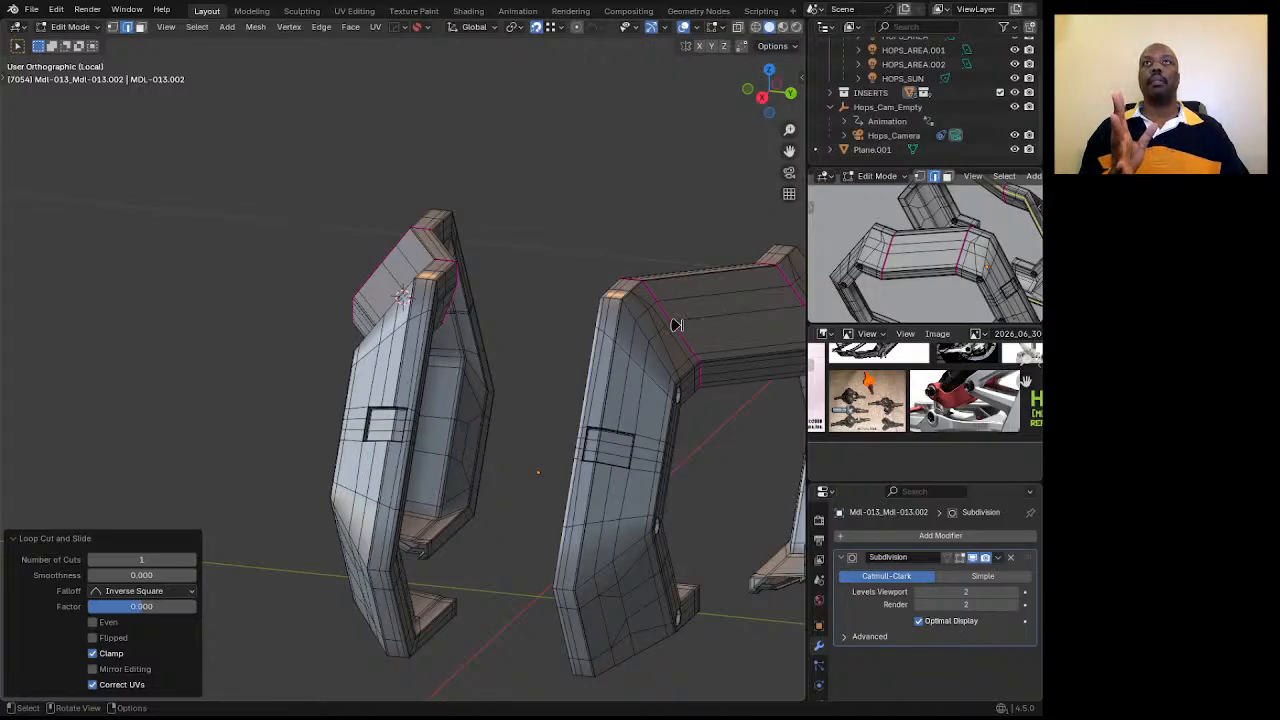
click(930, 415)
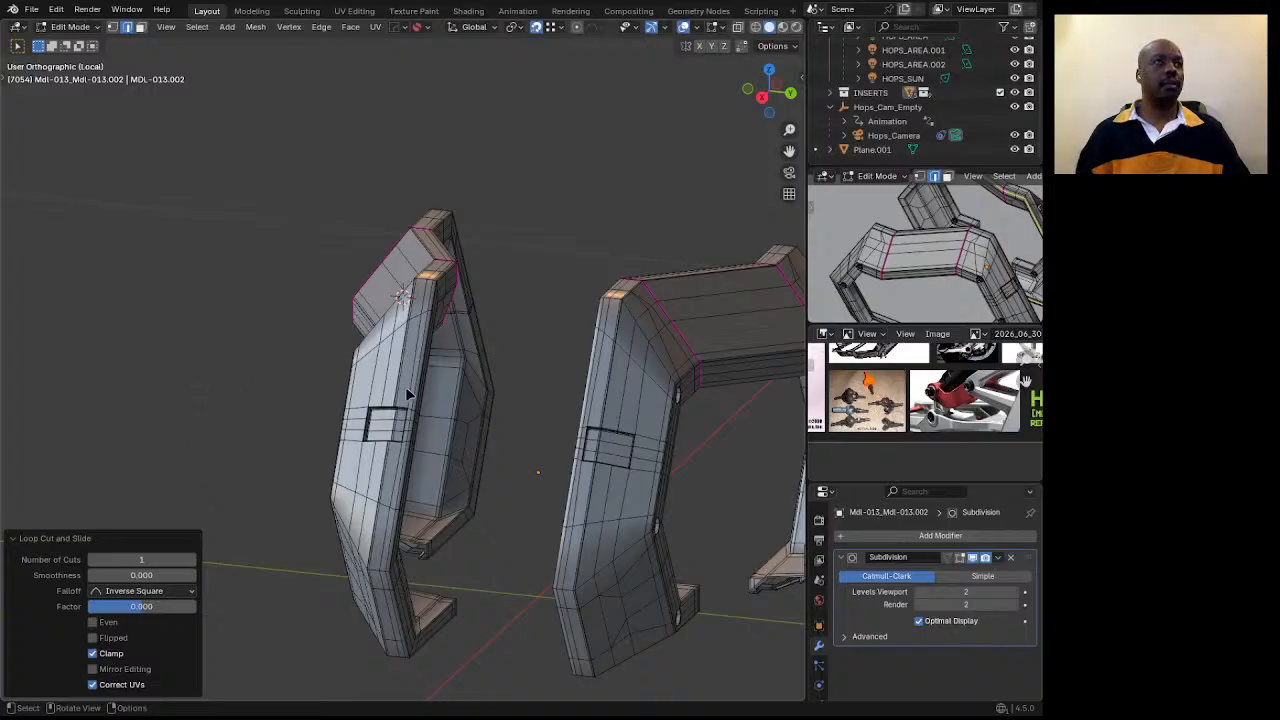
key(alt+Tab)
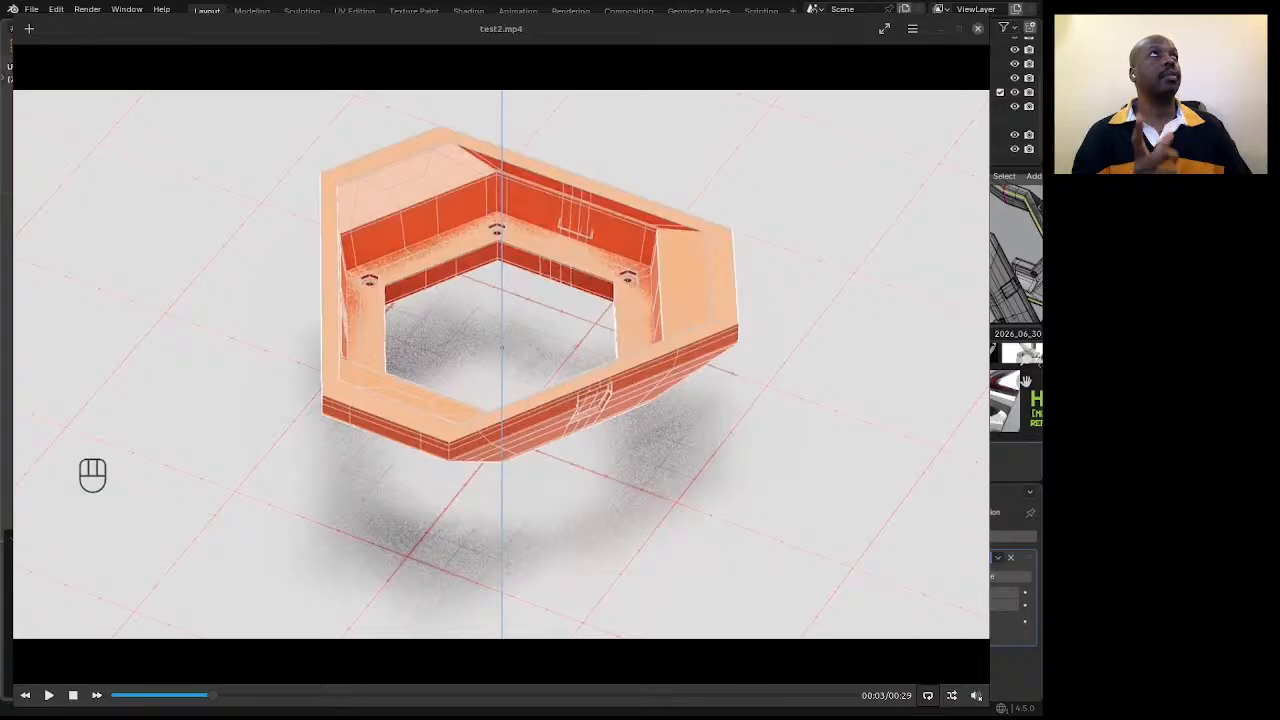
key(space)
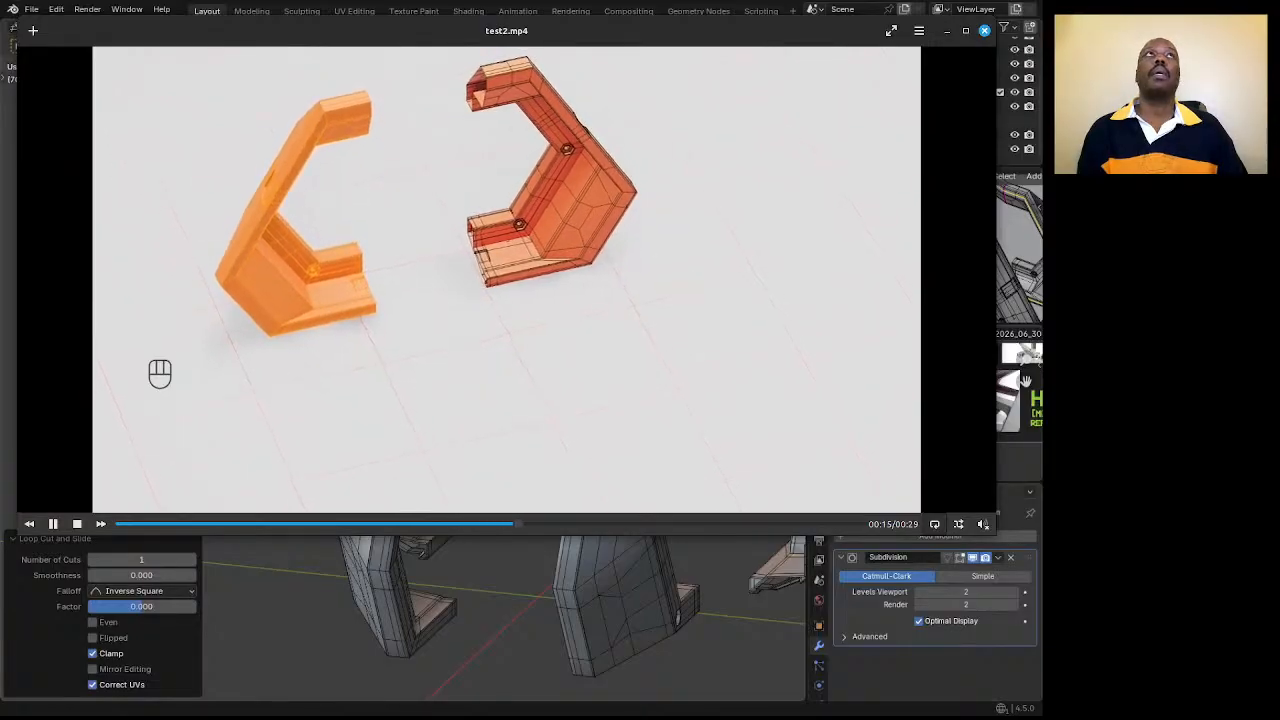
key(super+Left)
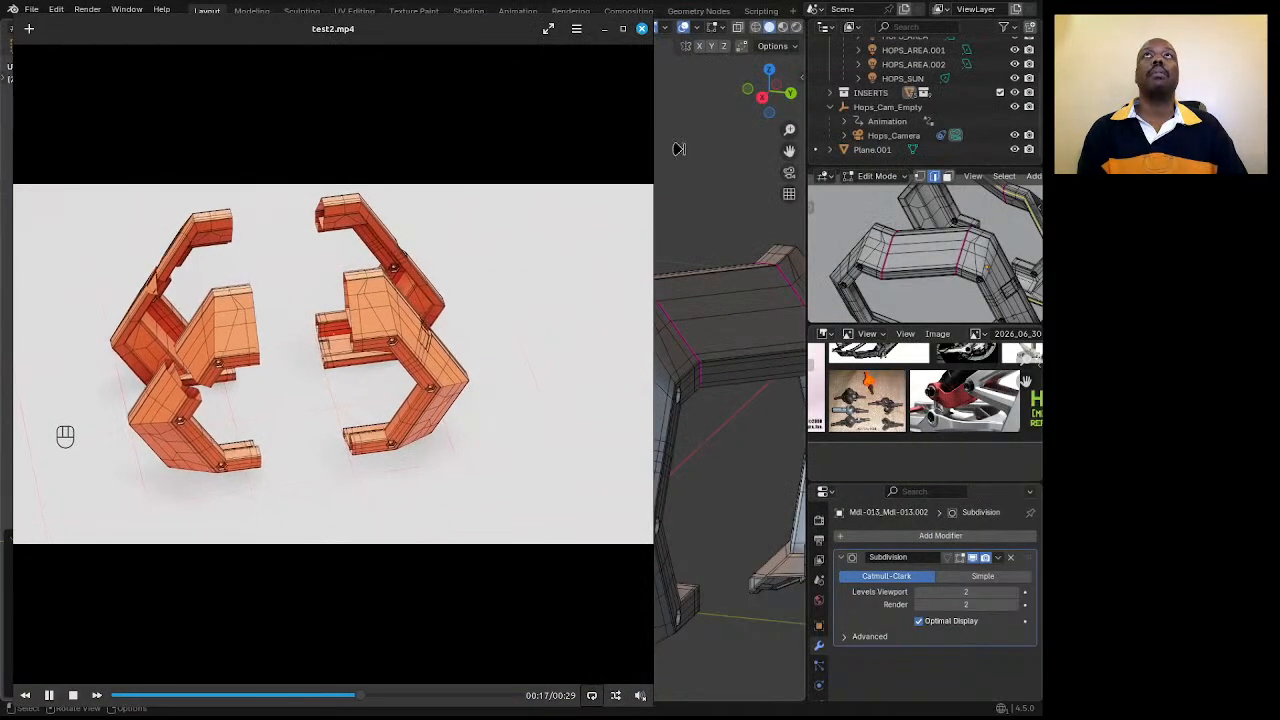
key(super+Up)
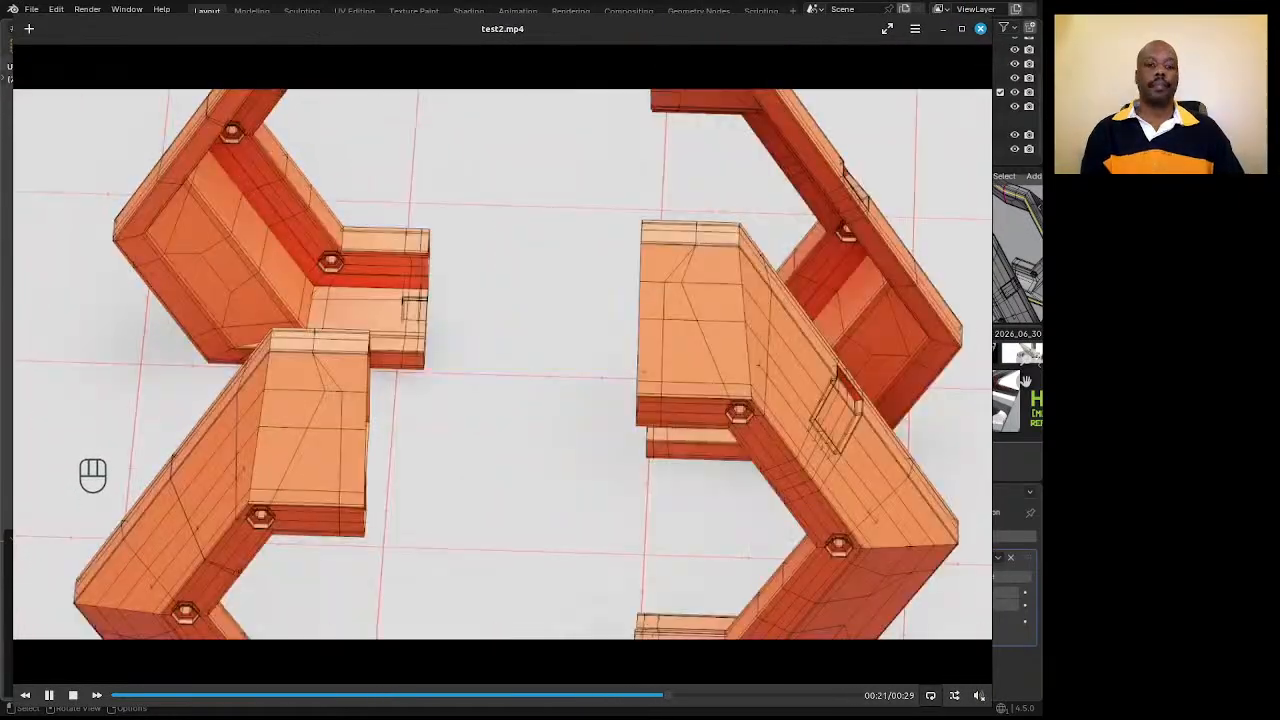
key(space)
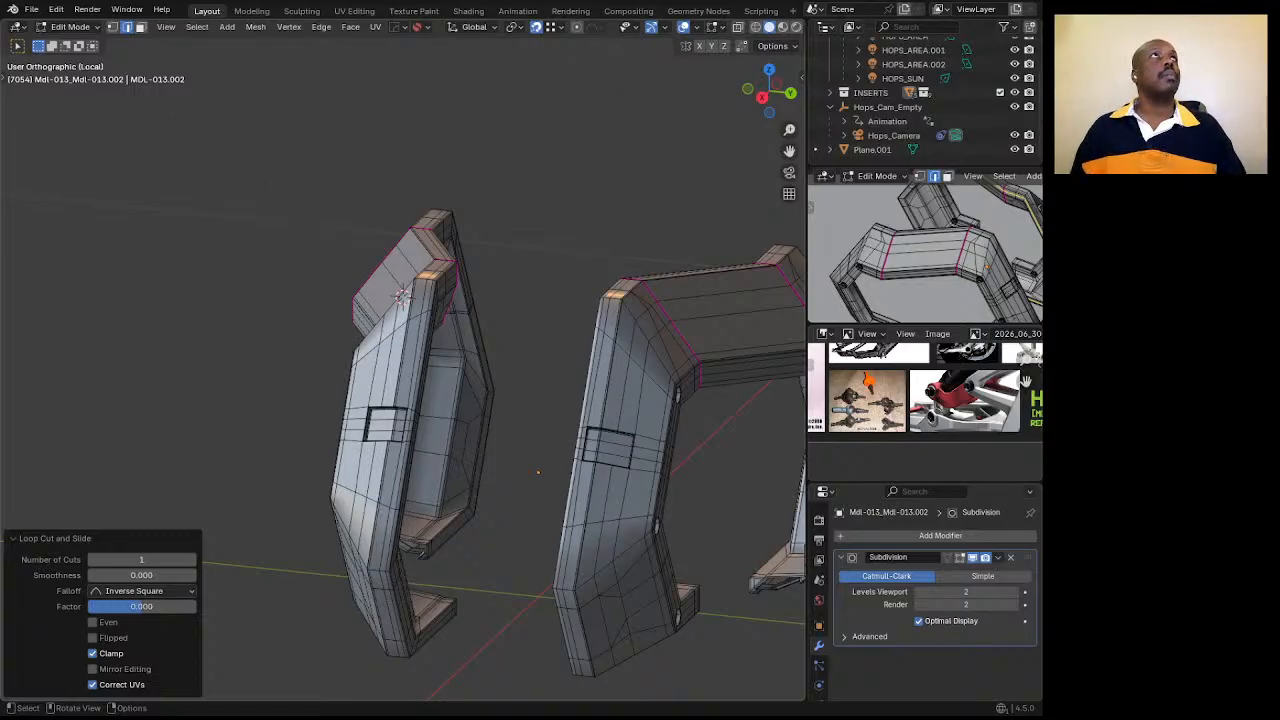
Leave Edit Mode, make Hops_Camera the active object and open its lens settings.
scroll(538, 430, down, 3)
middle_drag(538, 430, 550, 225)
scroll(545, 220, down, 4)
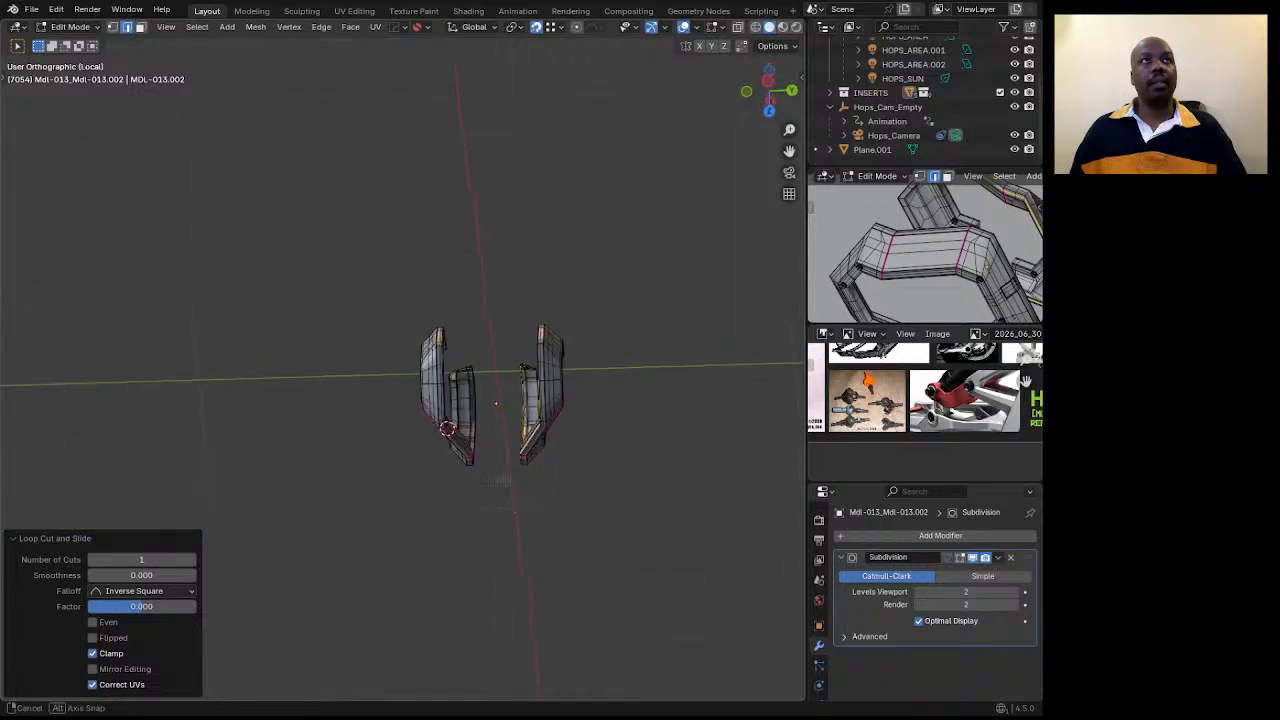
middle_drag(500, 480, 580, 309)
scroll(498, 530, up, 5)
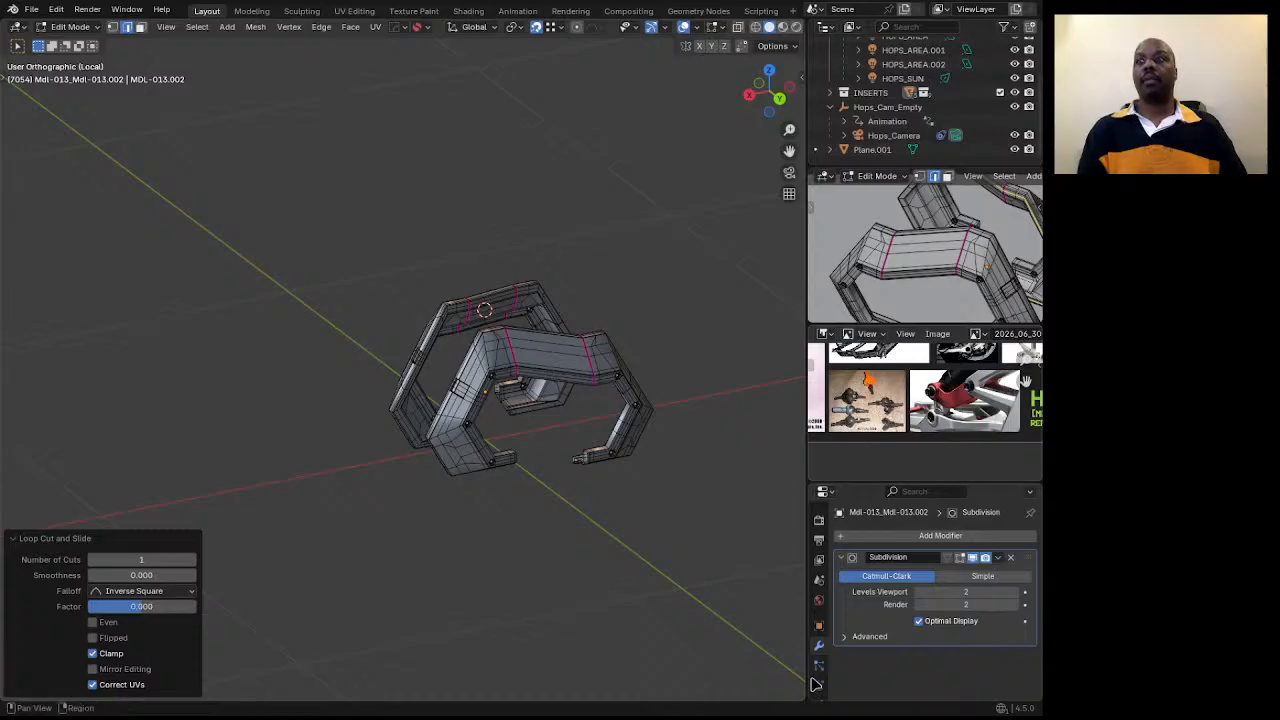
click(893, 135)
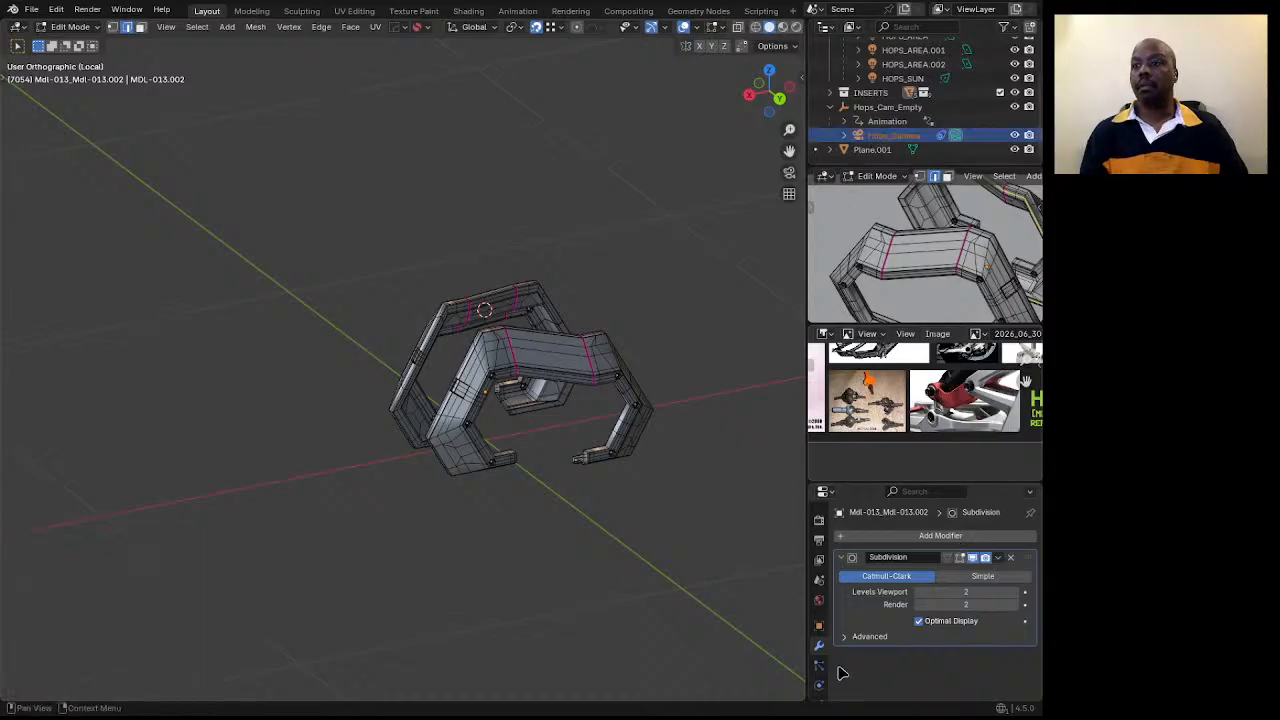
scroll(818, 675, down, 3)
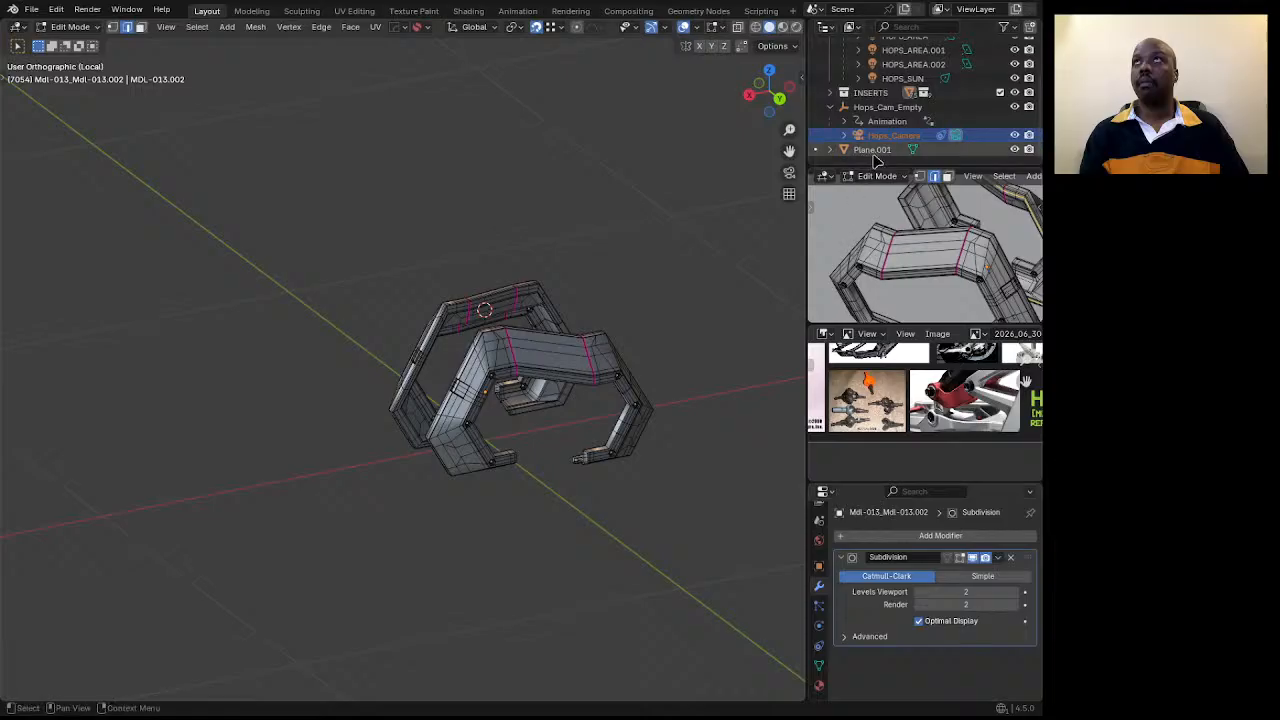
click(870, 122)
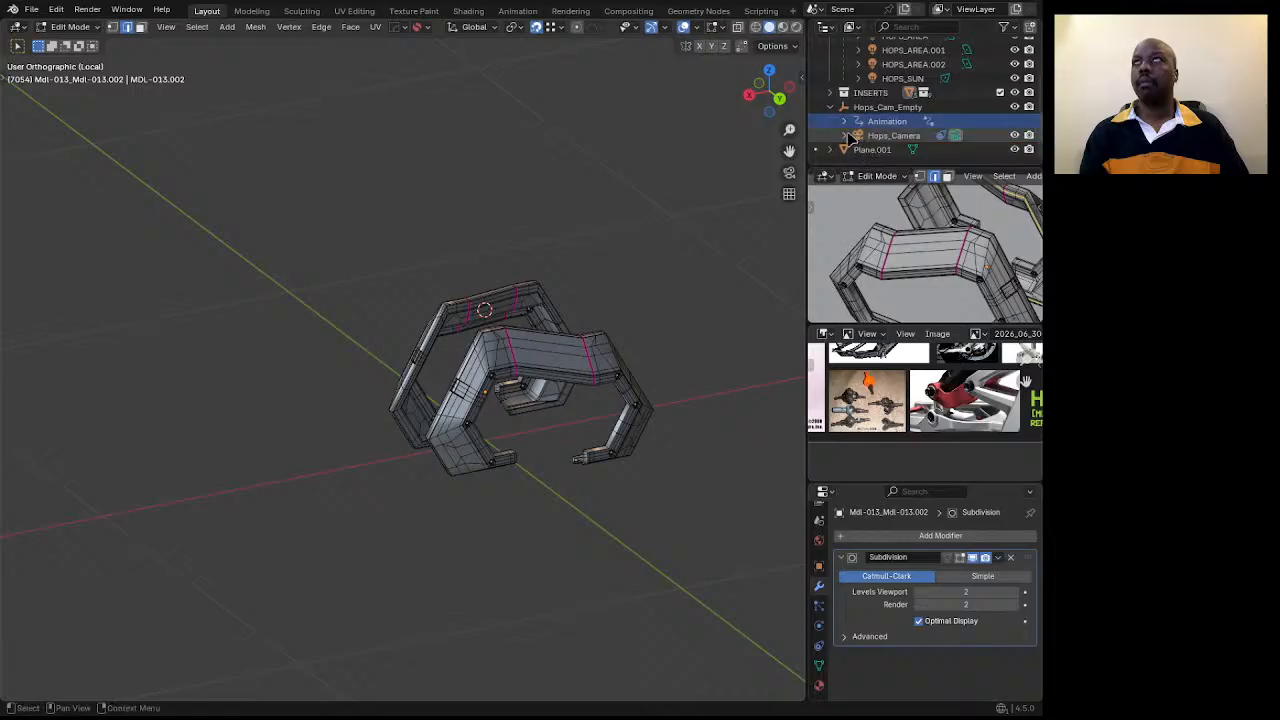
click(844, 135)
click(893, 135)
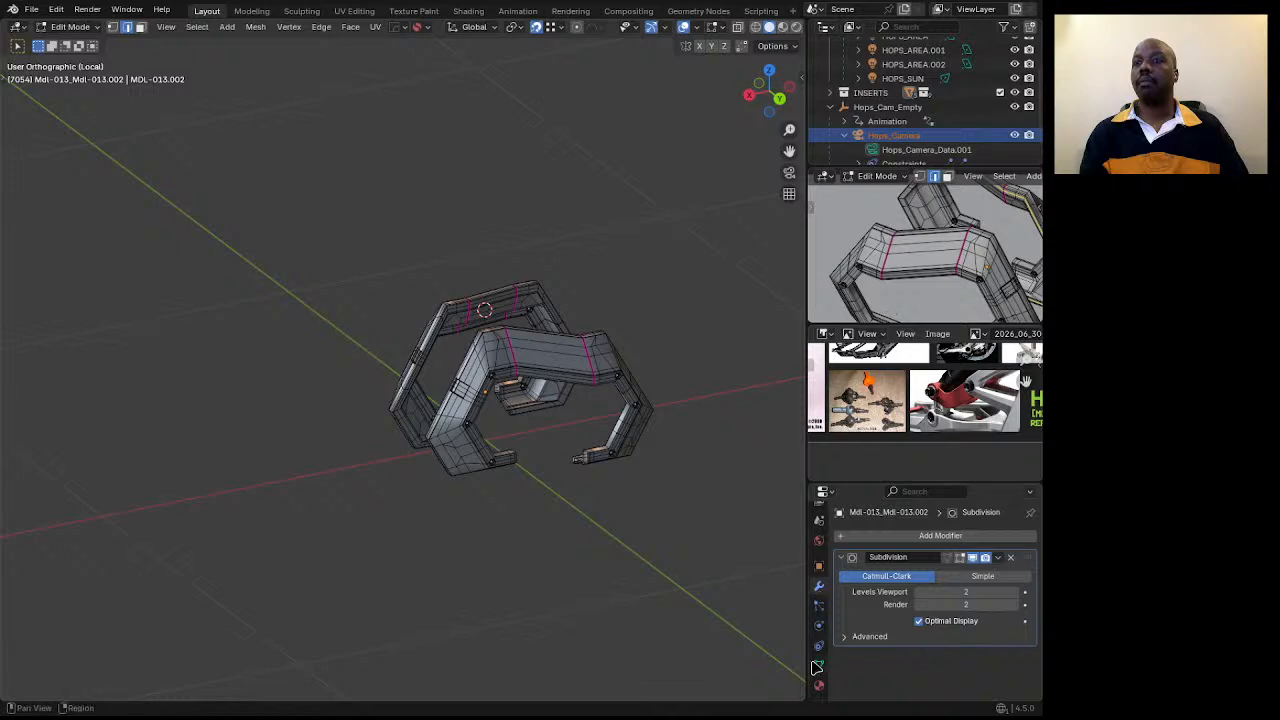
key(Tab)
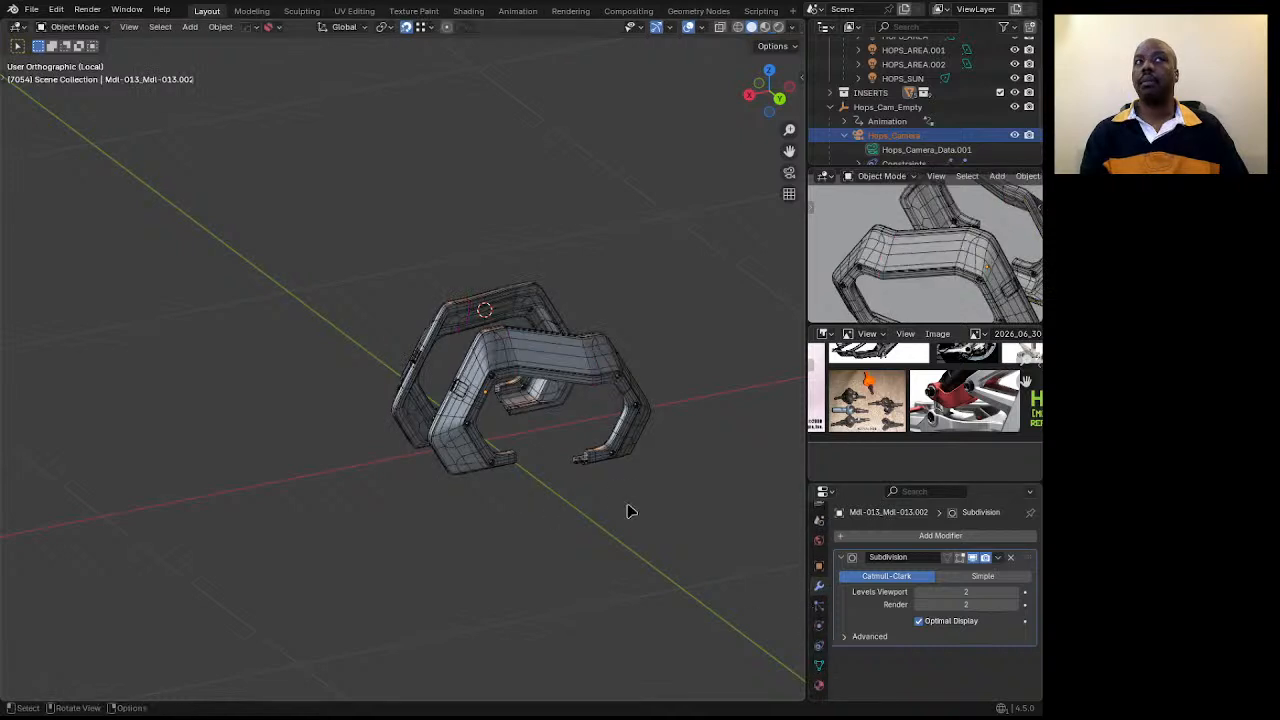
click(893, 149)
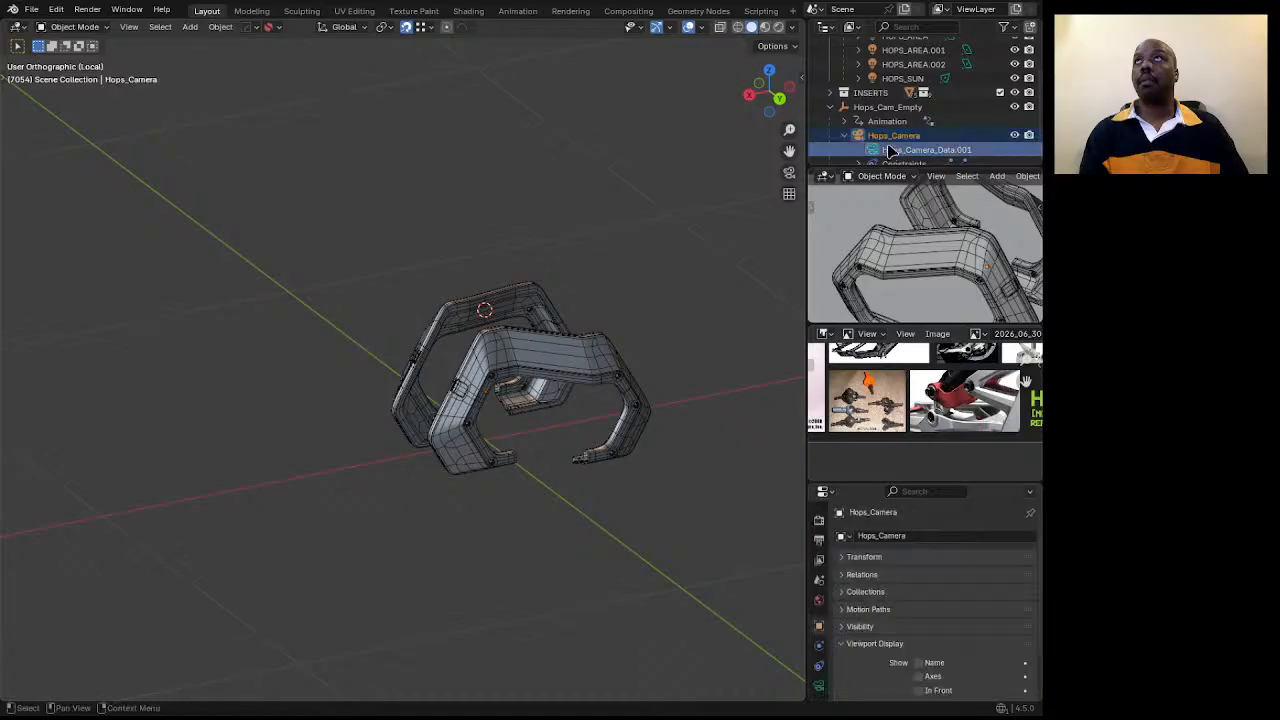
click(818, 685)
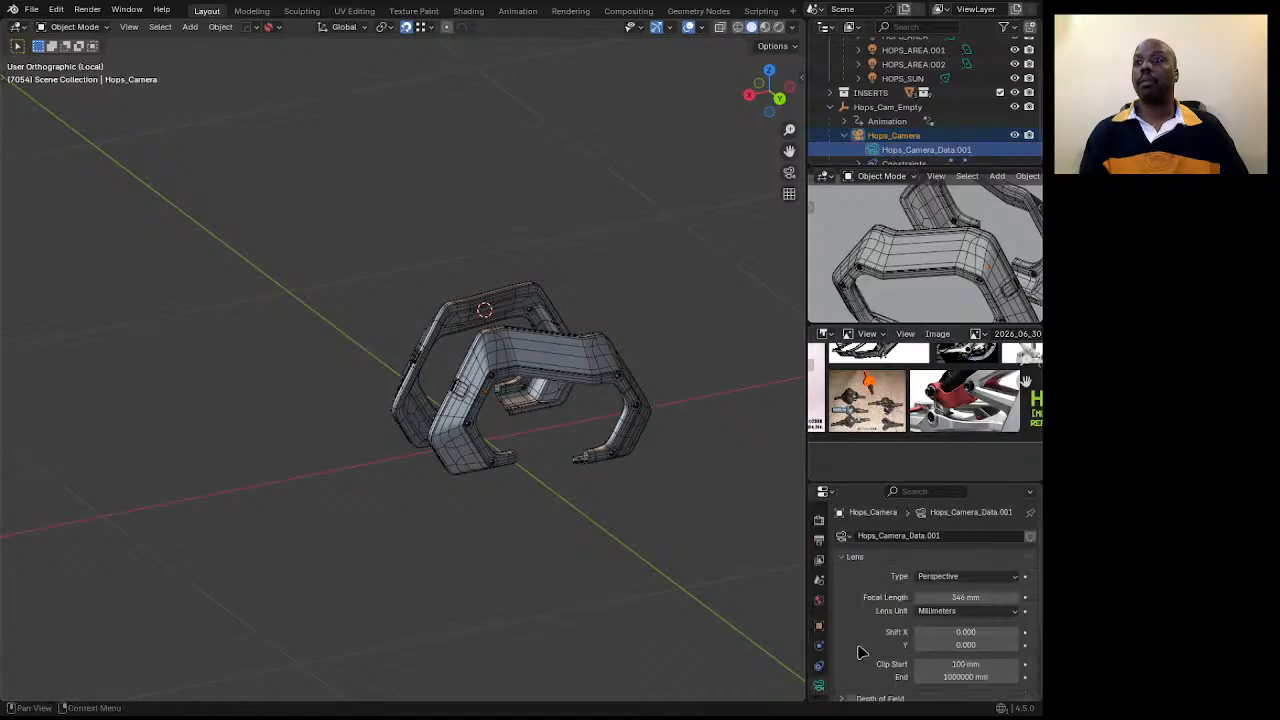
Try a focal length of 100 mm for Hops_Camera, and settle on 150 mm.
click(962, 596)
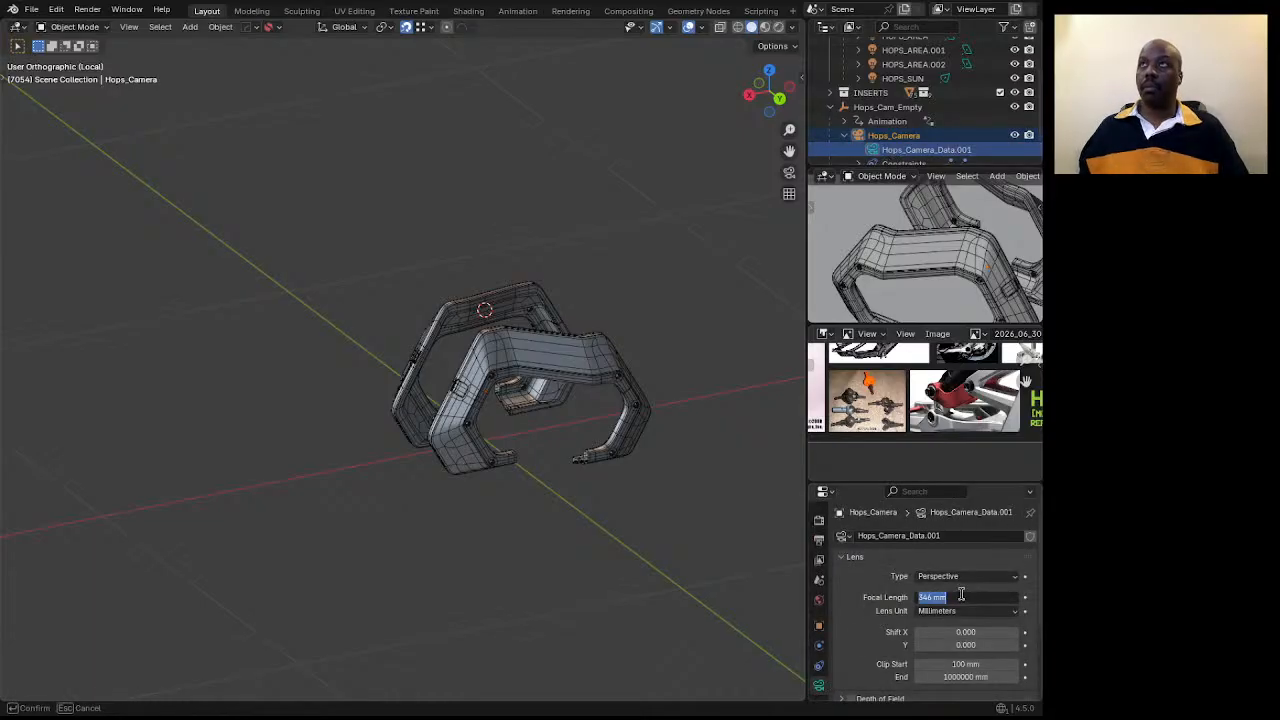
text(100)
key(Return)
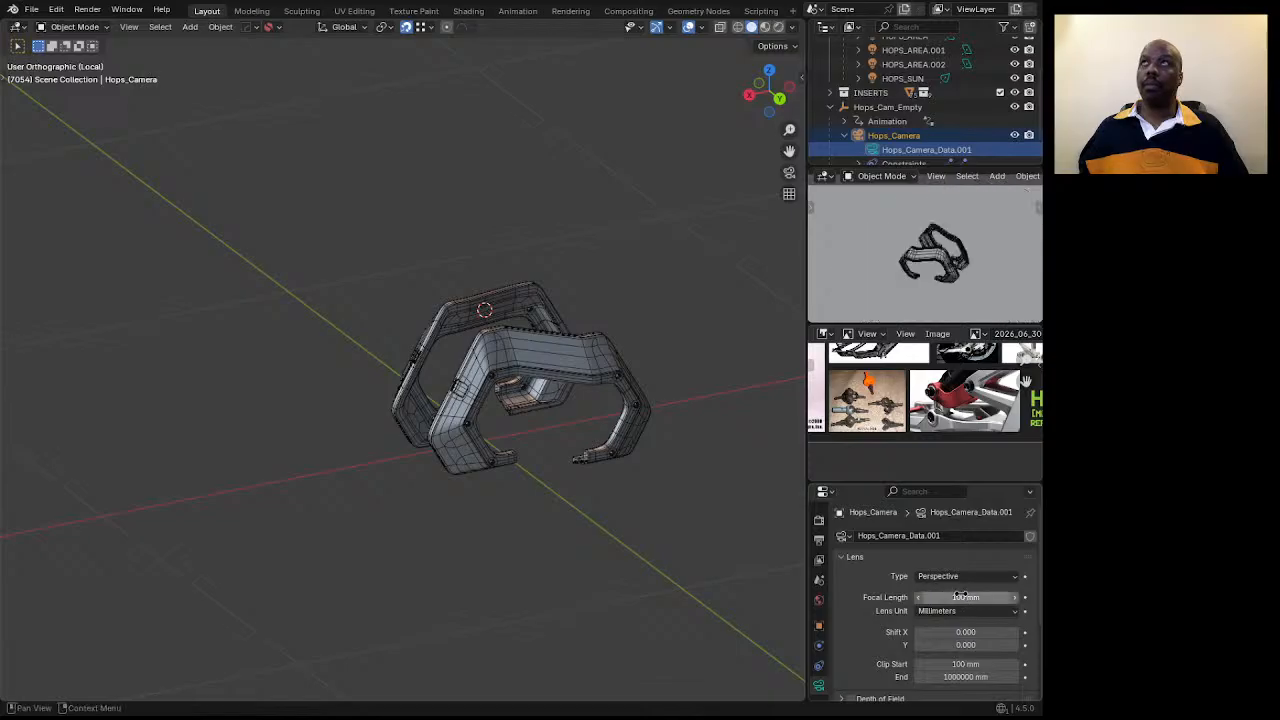
click(960, 596)
text(150)
key(Return)
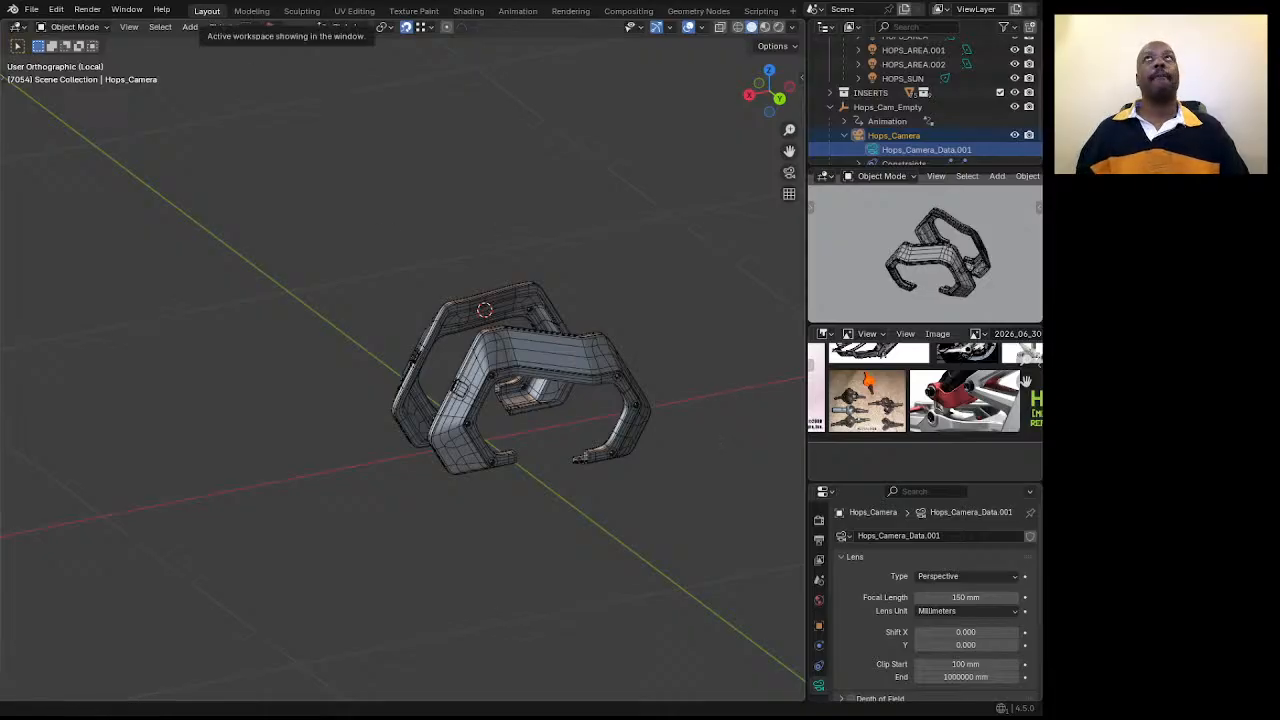
Restart the animation playback, select the mirrored housing object and rotate it by -90° in the back view.
click(489, 373)
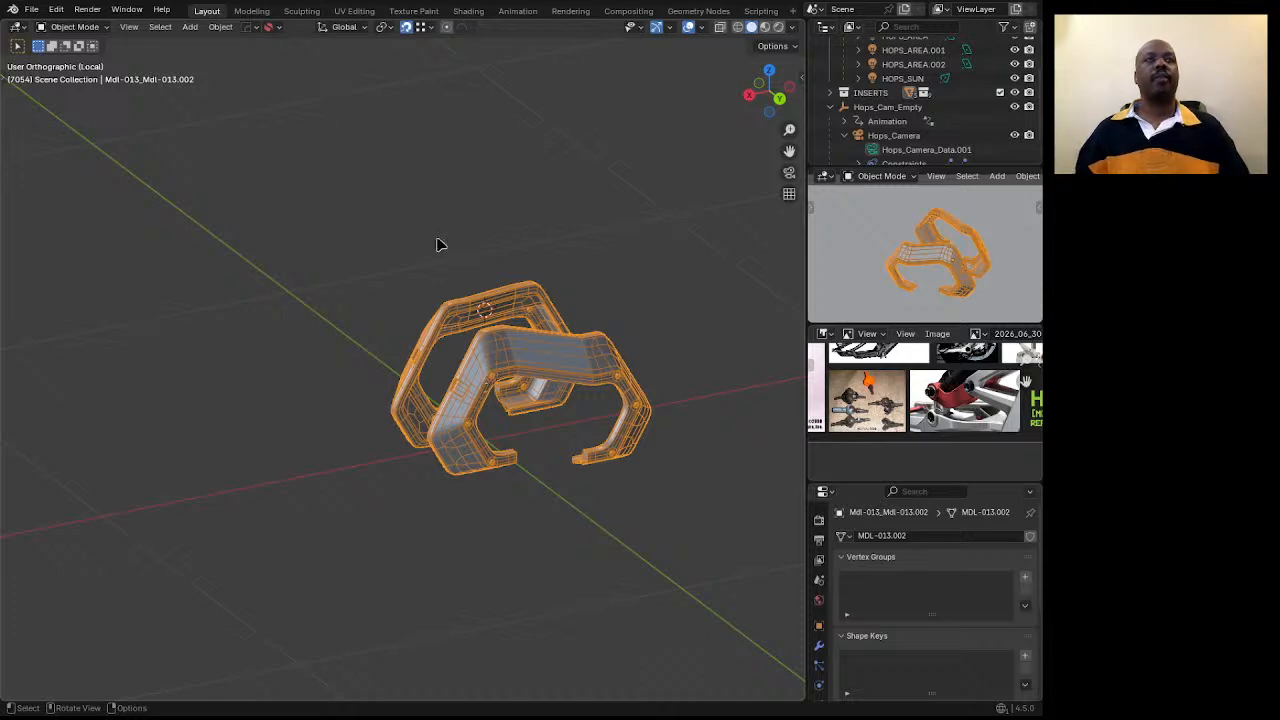
click(251, 171)
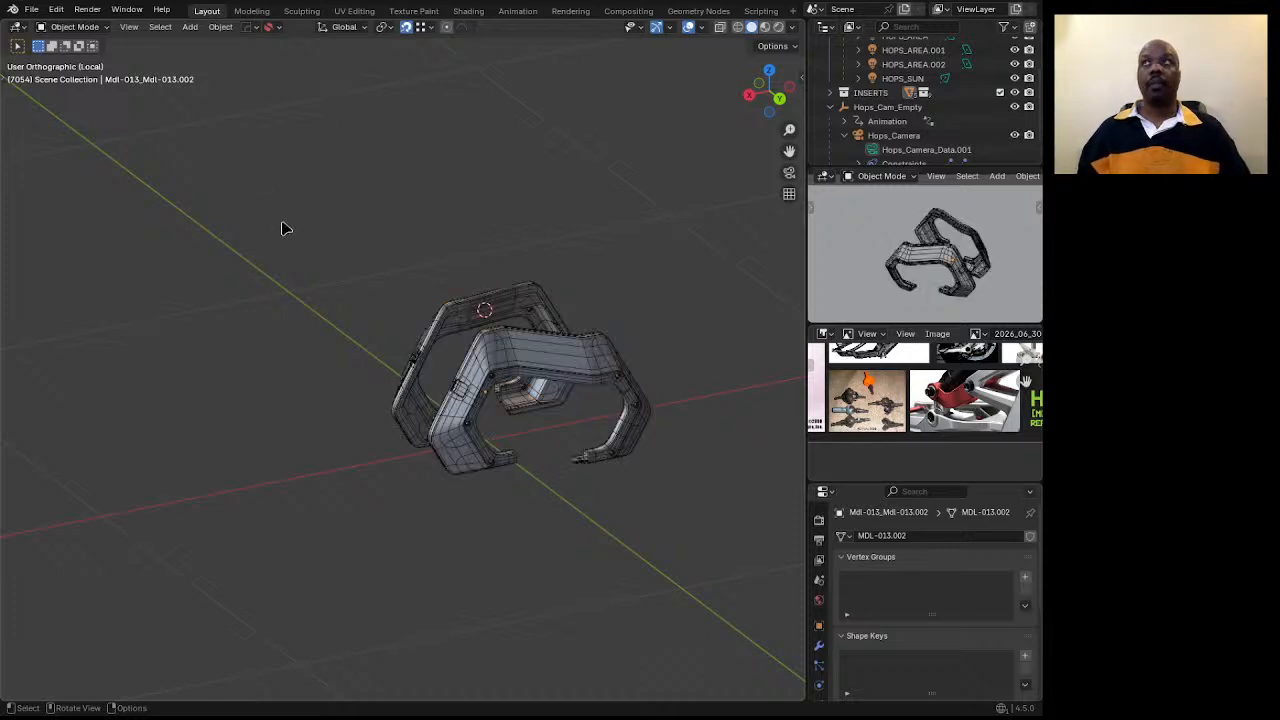
key(space)
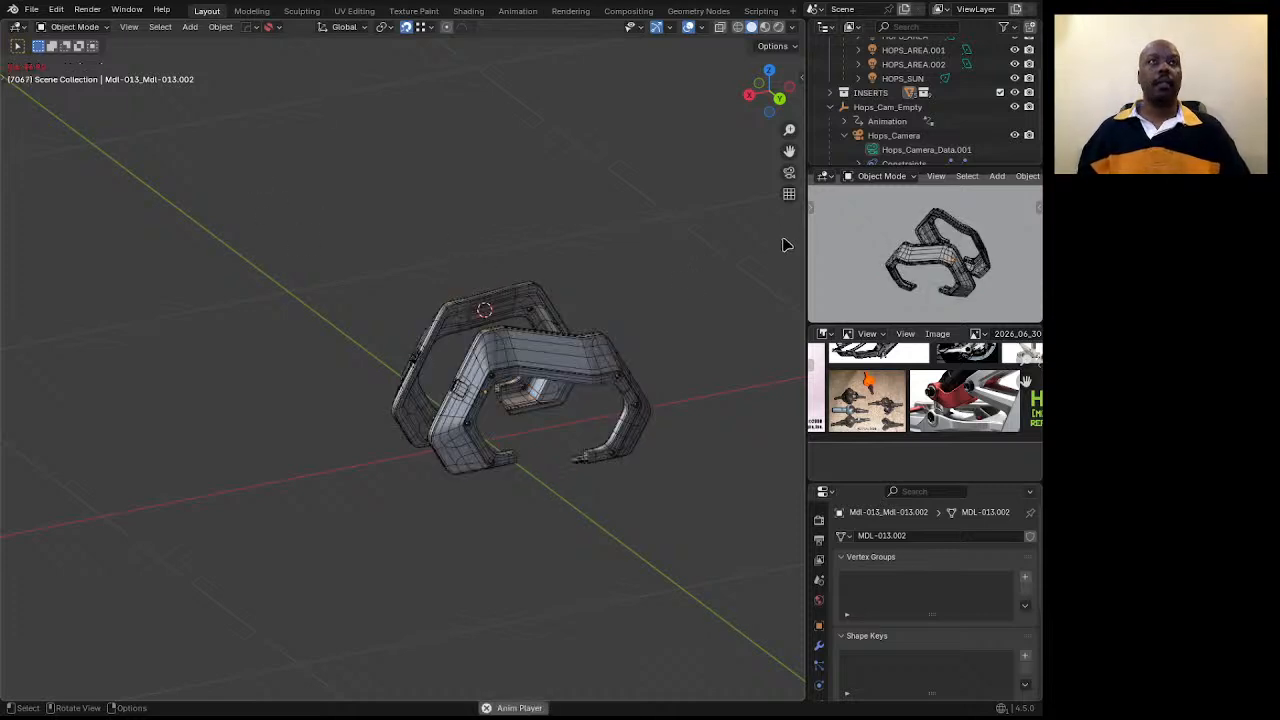
click(528, 360)
click(777, 100)
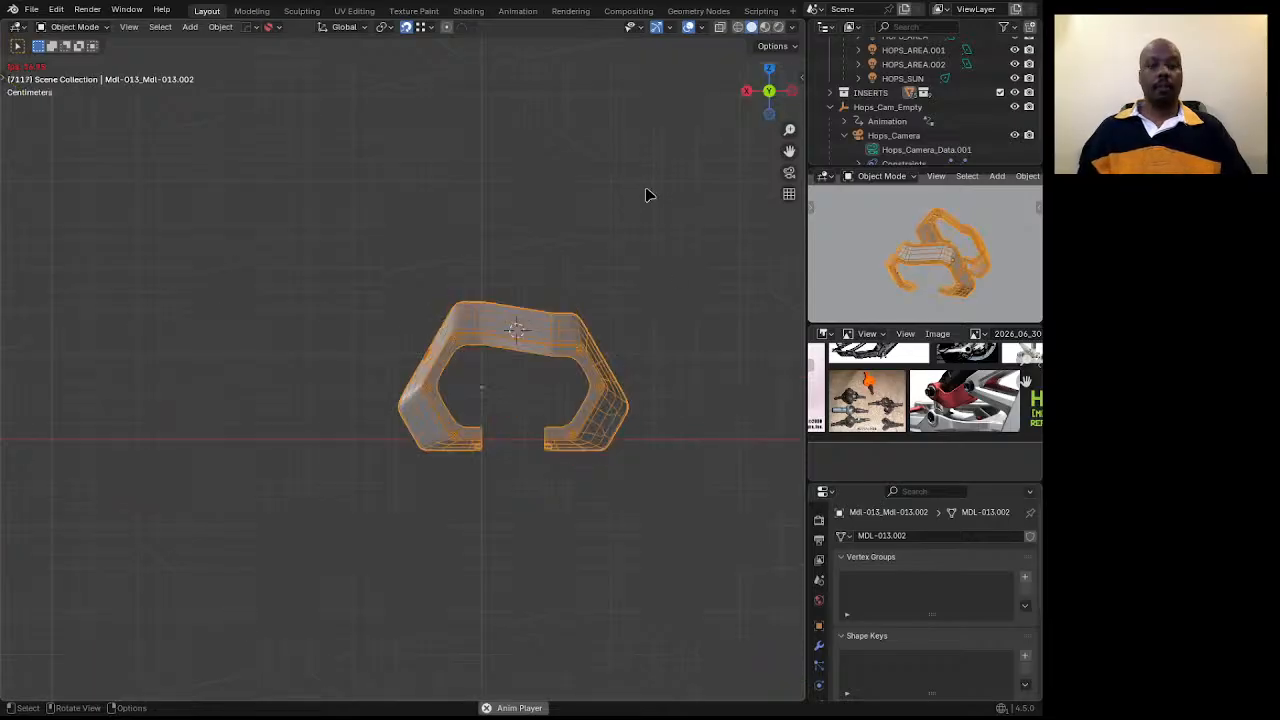
key(r)
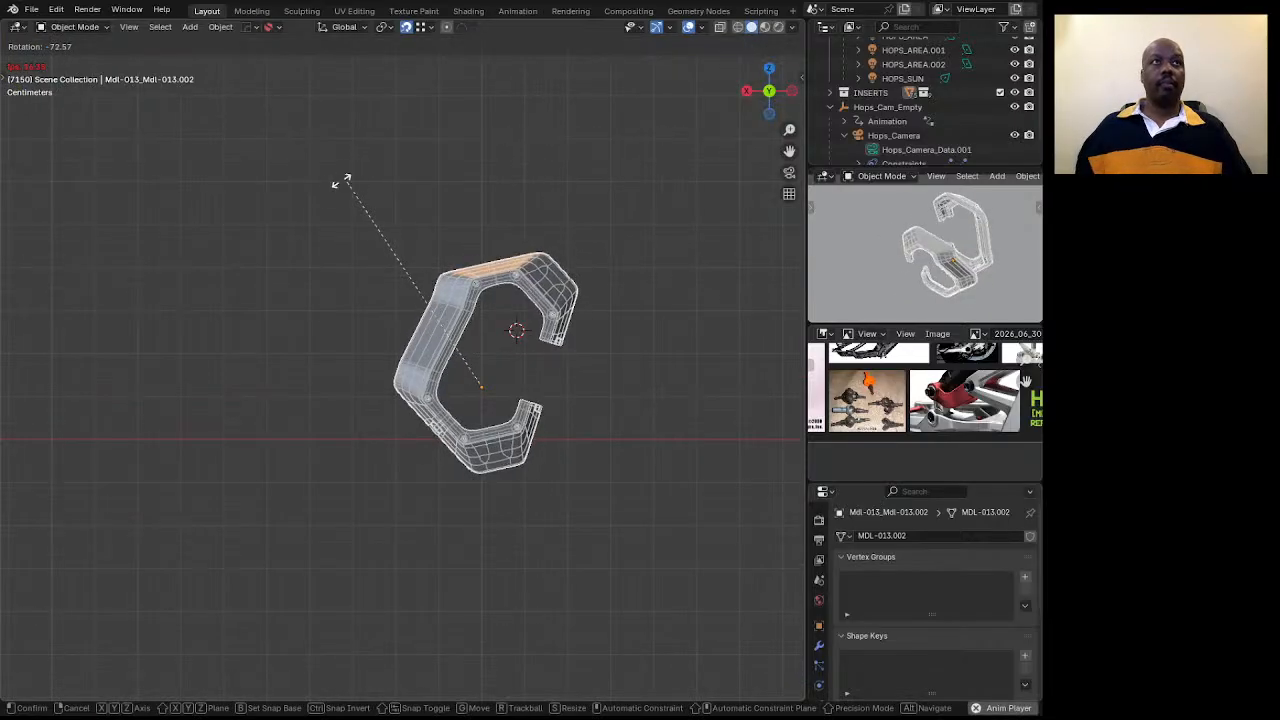
text(90-)
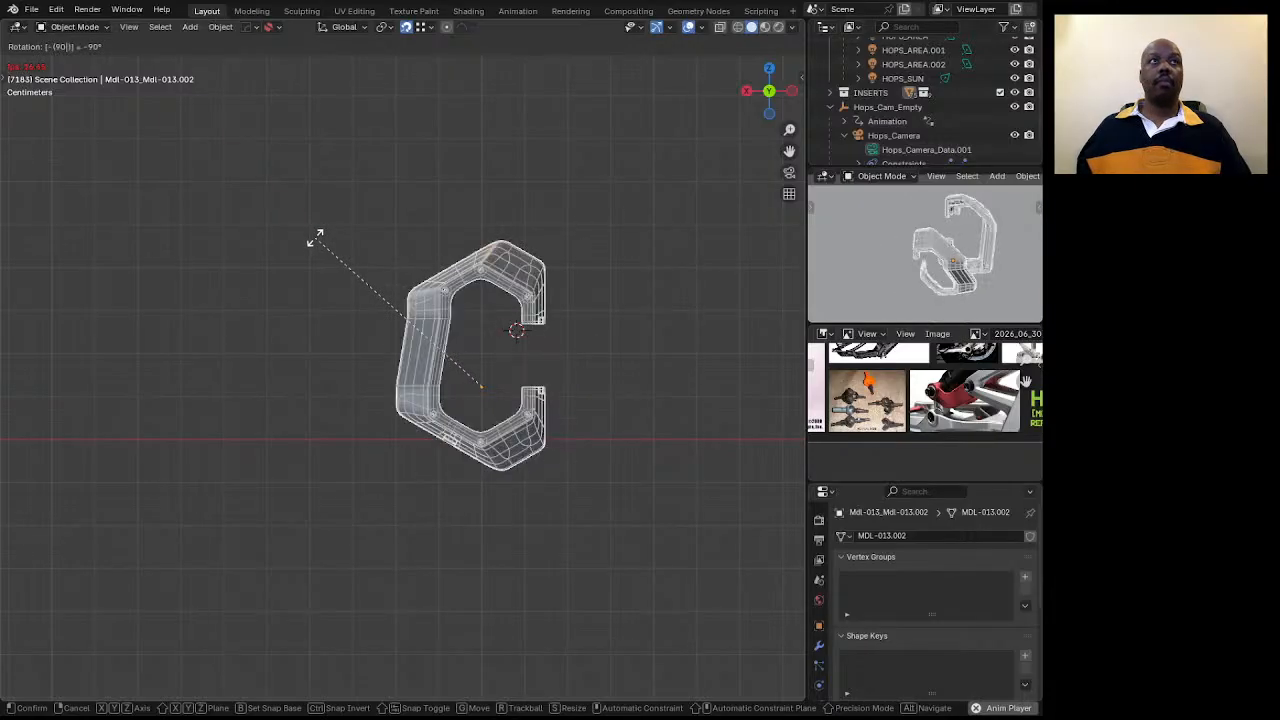
key(Return)
Move the rotated housing up about 16.5 mm along the global Z axis.
key(g)
key(z)
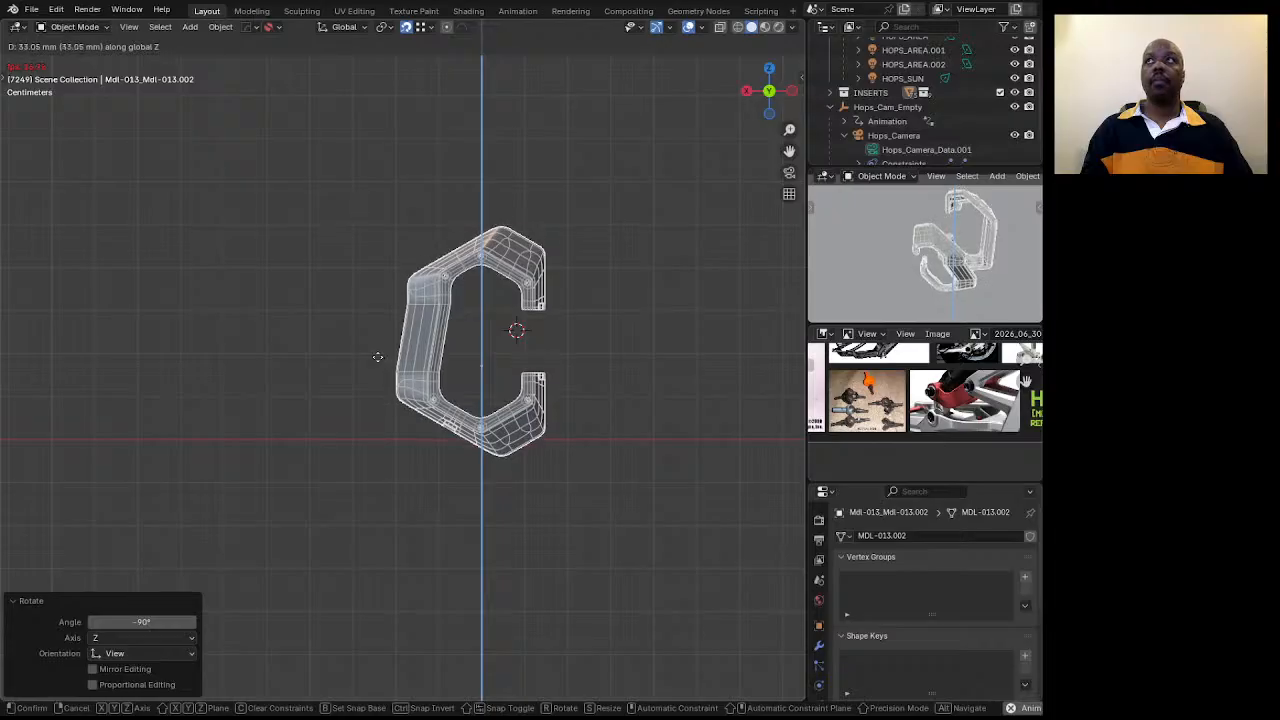
click(381, 364)
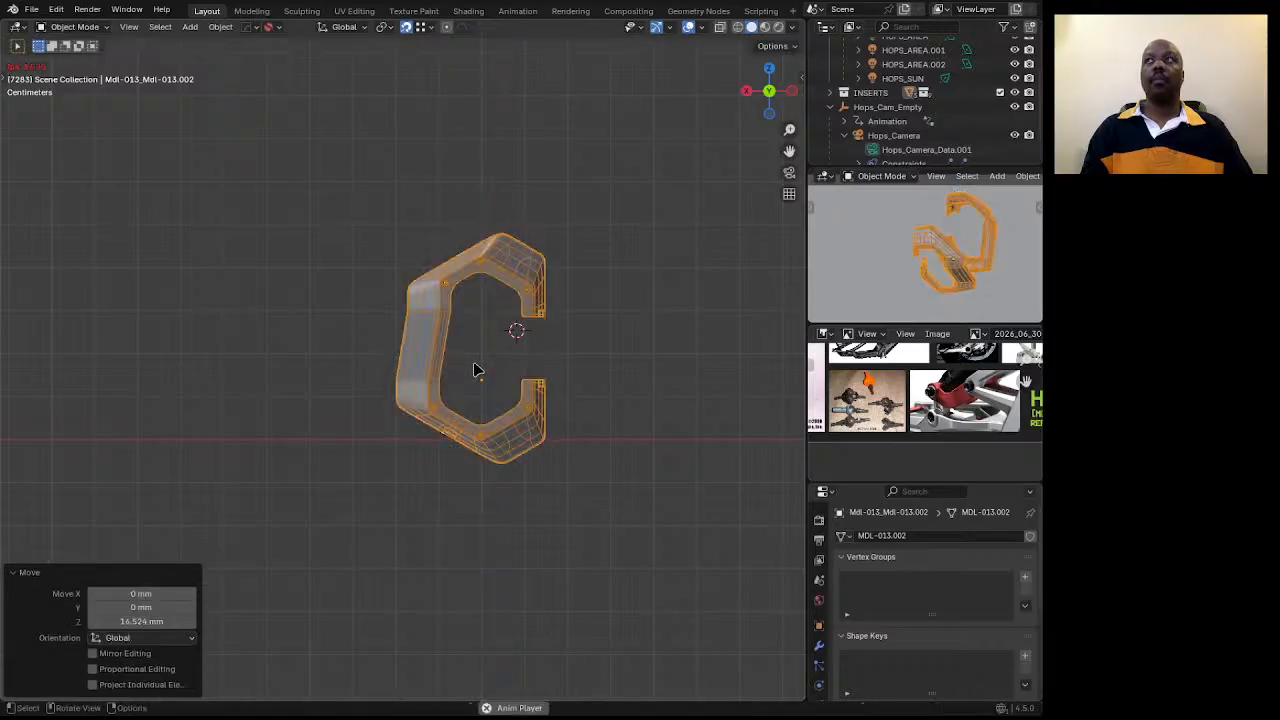
Enter Edit Mode on the rotated housing and switch to face selection at the notched end of its lower arm.
middle_drag(480, 331, 597, 366)
scroll(416, 300, up, 5)
scroll(515, 369, down, 4)
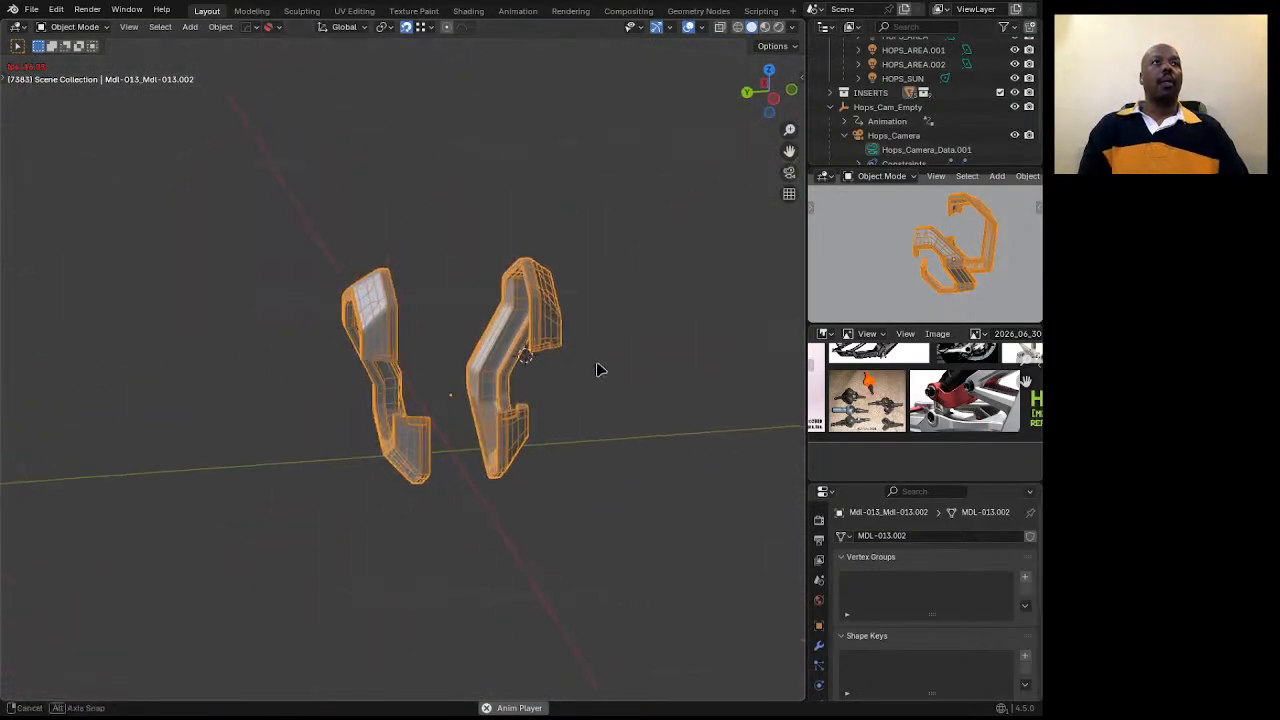
middle_drag(449, 409, 538, 440)
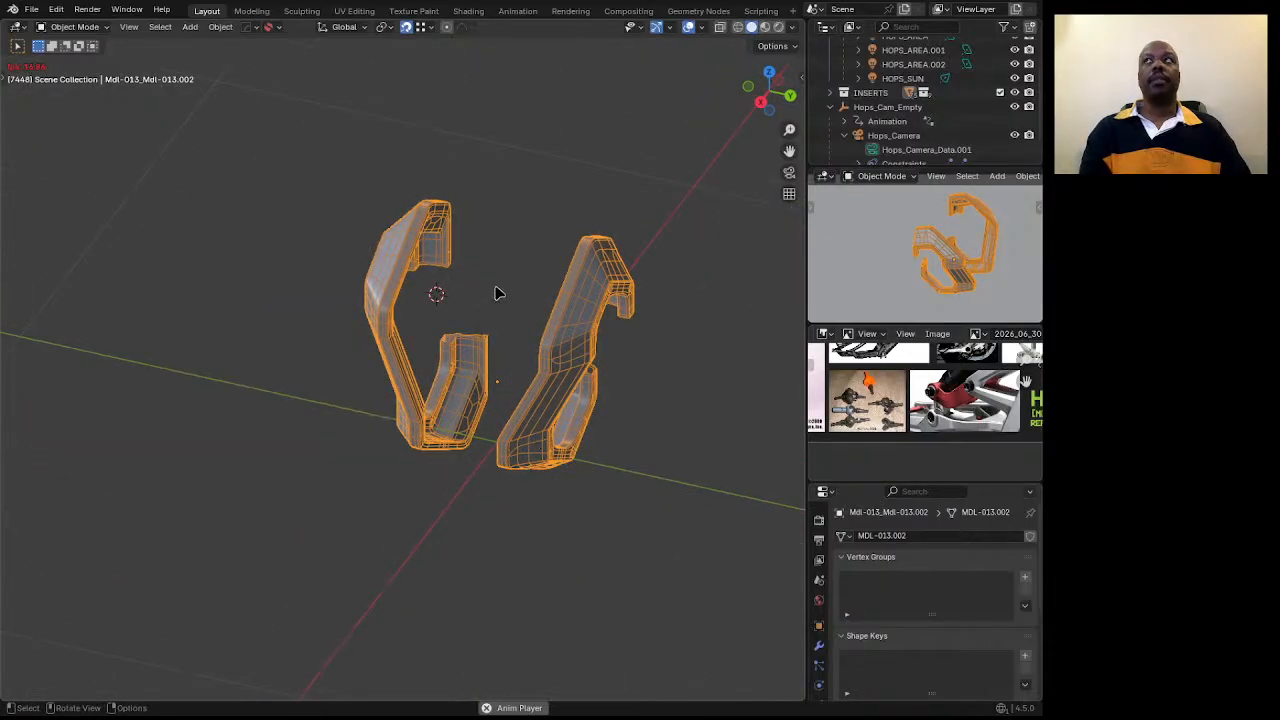
key(Tab)
middle_drag(505, 370, 312, 280)
scroll(400, 430, up, 4)
middle_drag(436, 446, 455, 495)
scroll(410, 455, down, 4)
click(438, 490)
scroll(448, 482, up, 2)
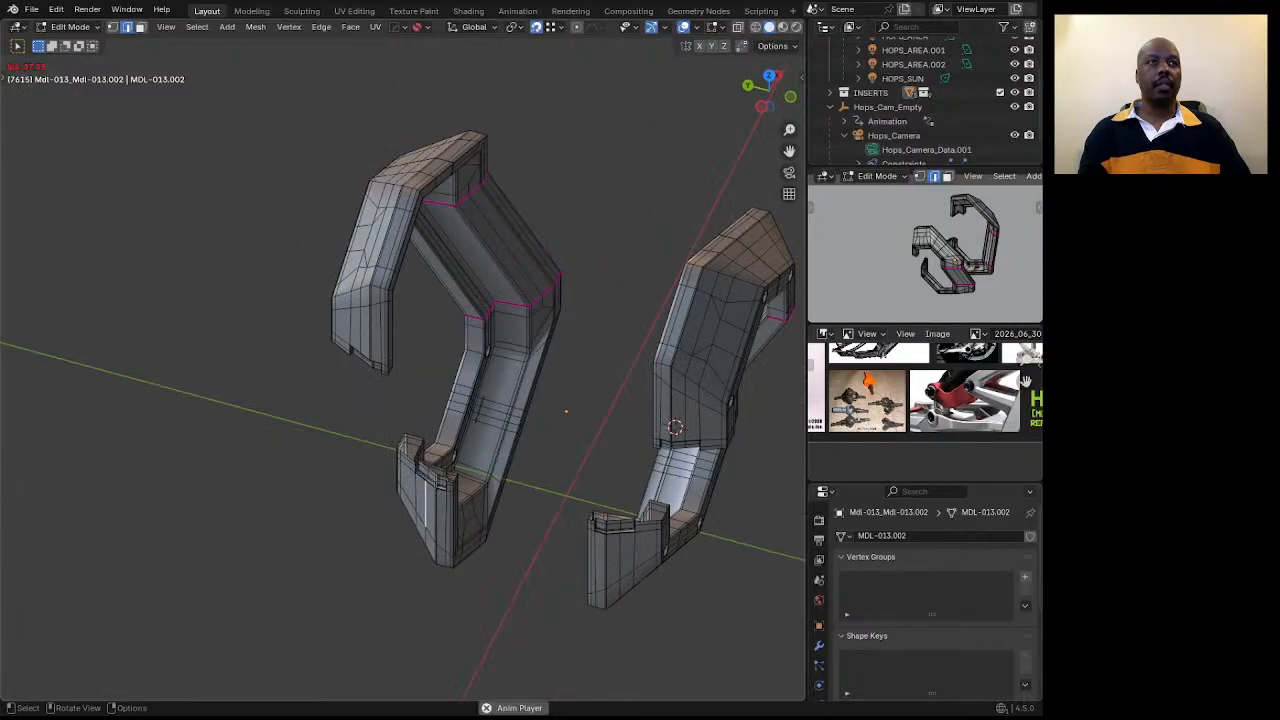
scroll(456, 500, up, 4)
key(3)
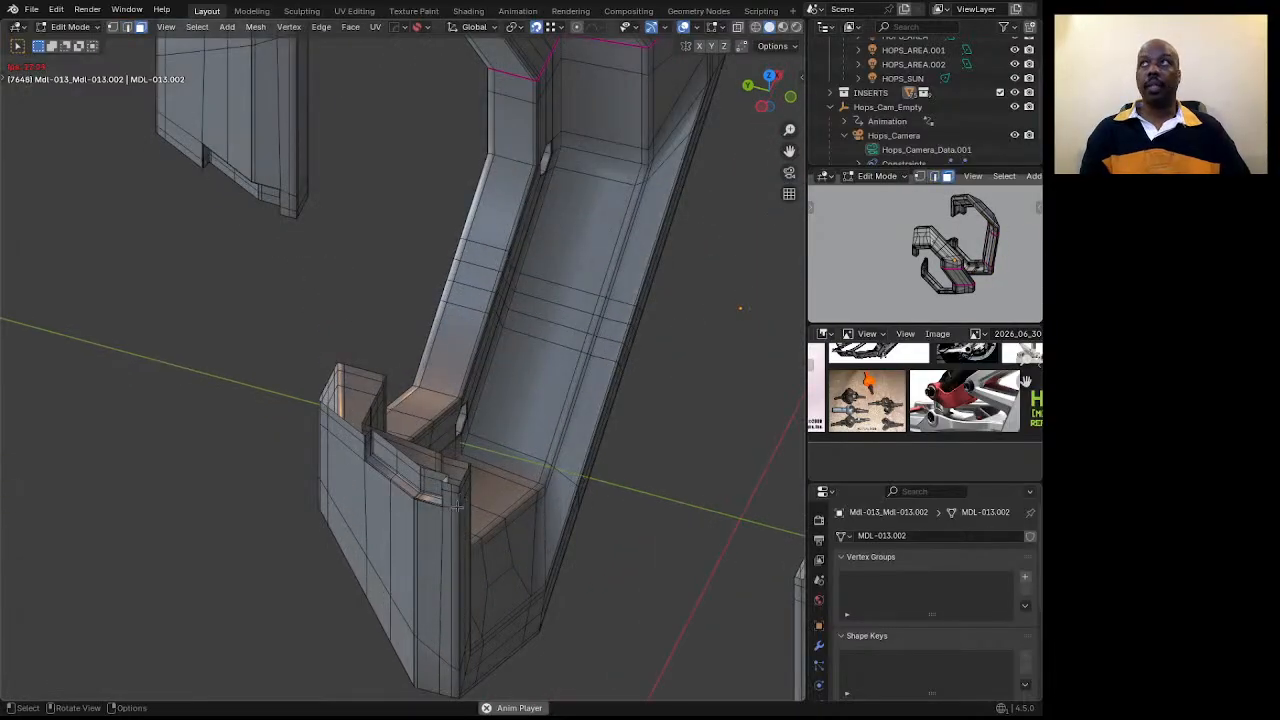
Select the small face at the notched tip of the lower arm and show the housing's modifier settings.
scroll(482, 425, down, 5)
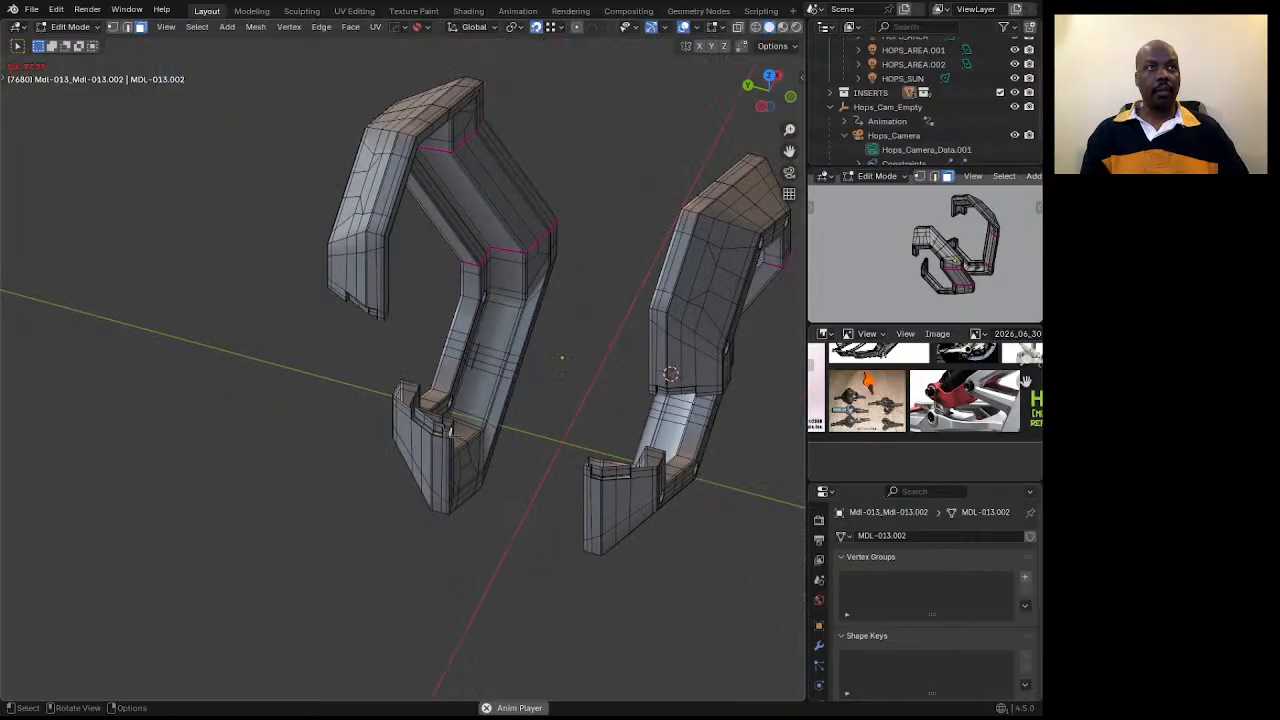
scroll(560, 357, up, 6)
key(ctrl+1)
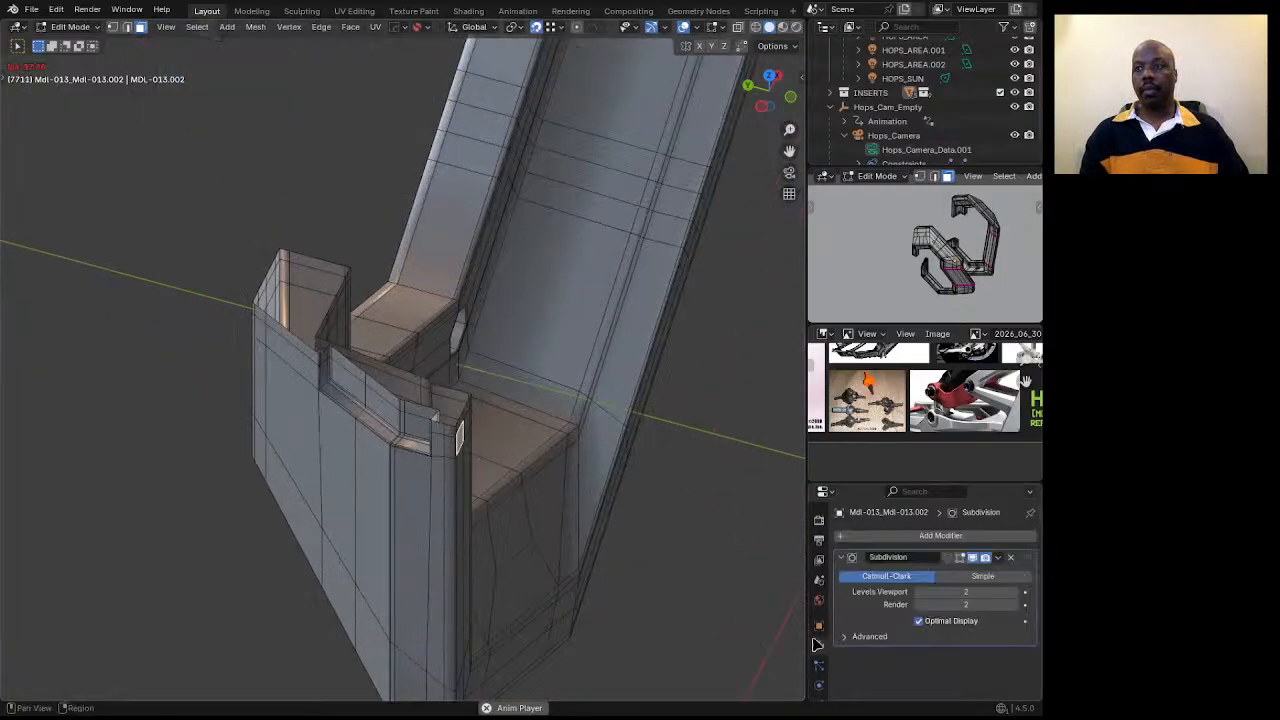
scroll(449, 443, up, 3)
middle_drag(467, 449, 404, 404)
scroll(467, 266, down, 9)
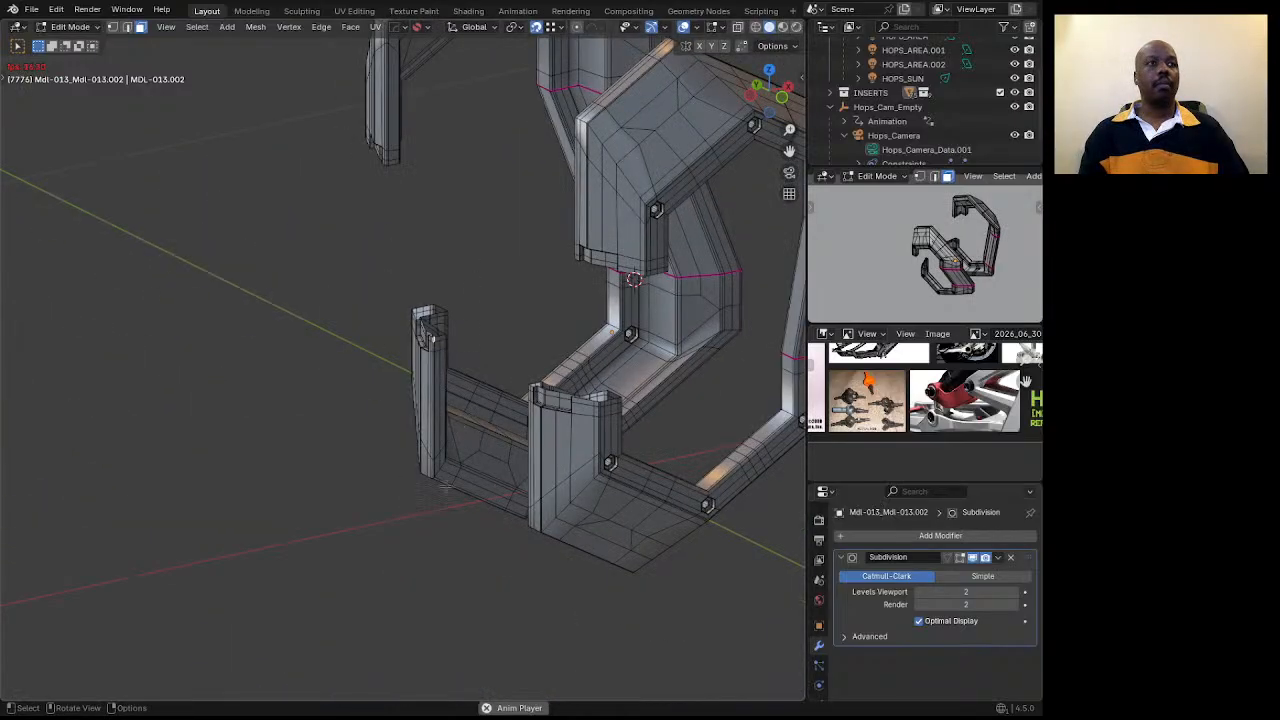
scroll(425, 418, up, 5)
scroll(431, 433, down, 5)
middle_drag(431, 433, 420, 410)
scroll(421, 410, up, 6)
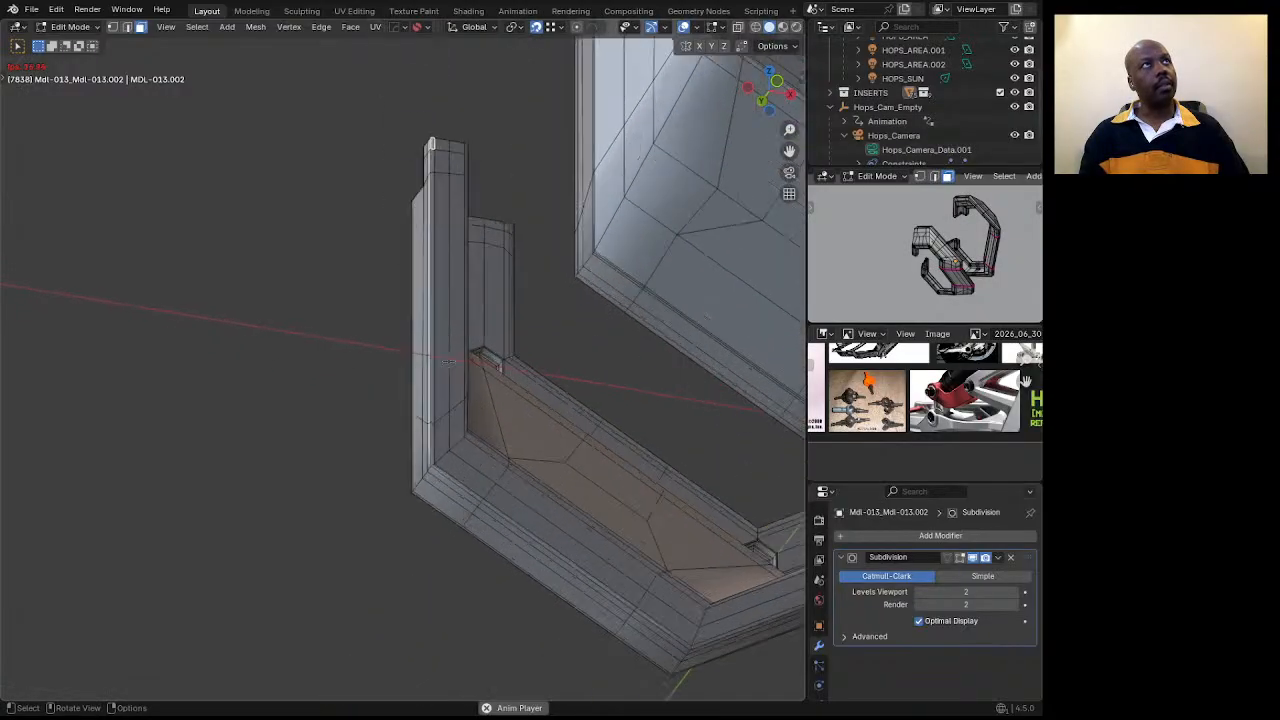
Extend the selection along the vertical strip of faces on the lower arm's inner edge, including the corner faces beneath it.
ctrl+shift+click(474, 455)
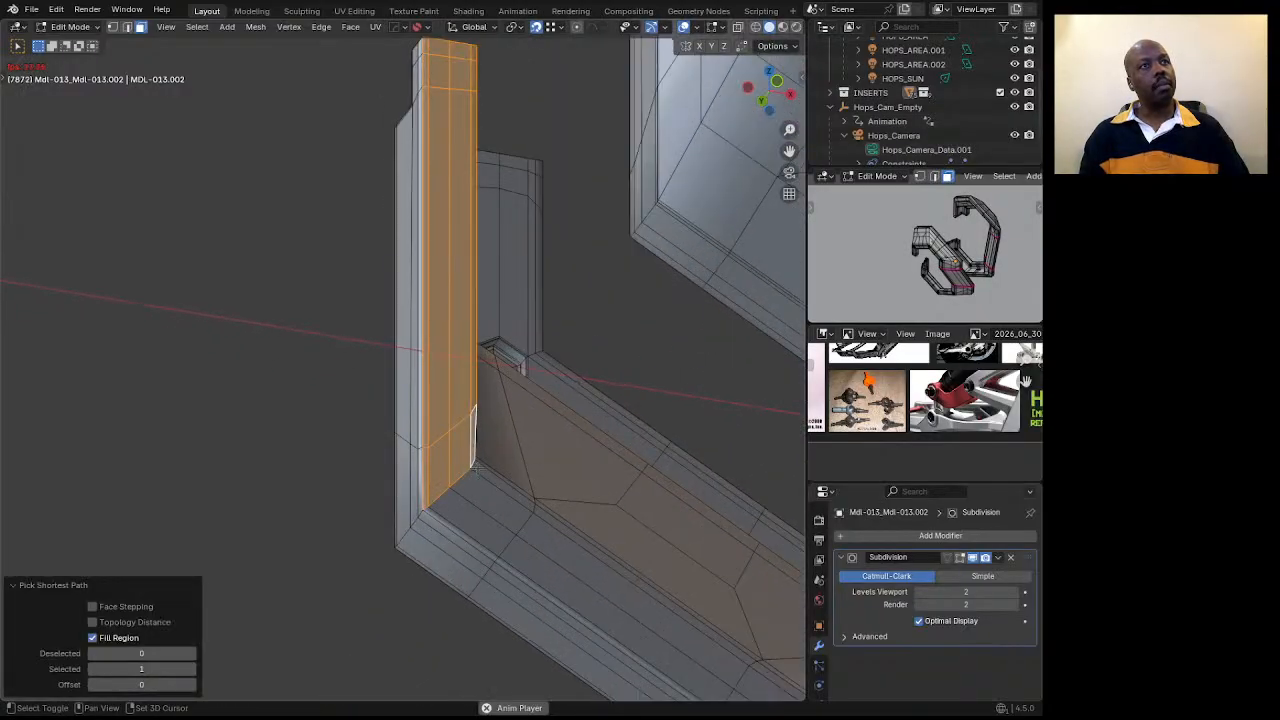
shift+click(480, 468)
ctrl+click(440, 512)
middle_drag(440, 512, 569, 471)
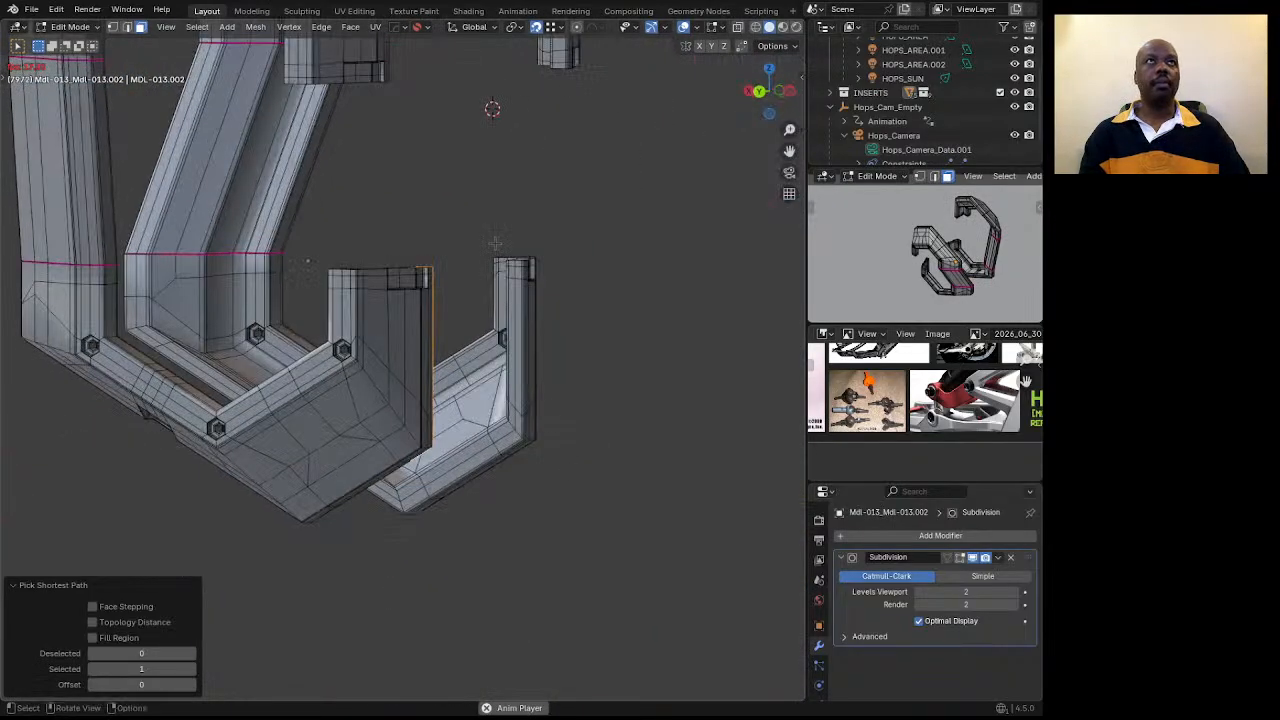
Add the matching vertical strip of faces and its corner faces on the opposite lower arm to the selection.
scroll(502, 262, up, 6)
shift+click(605, 216)
scroll(607, 217, down, 4)
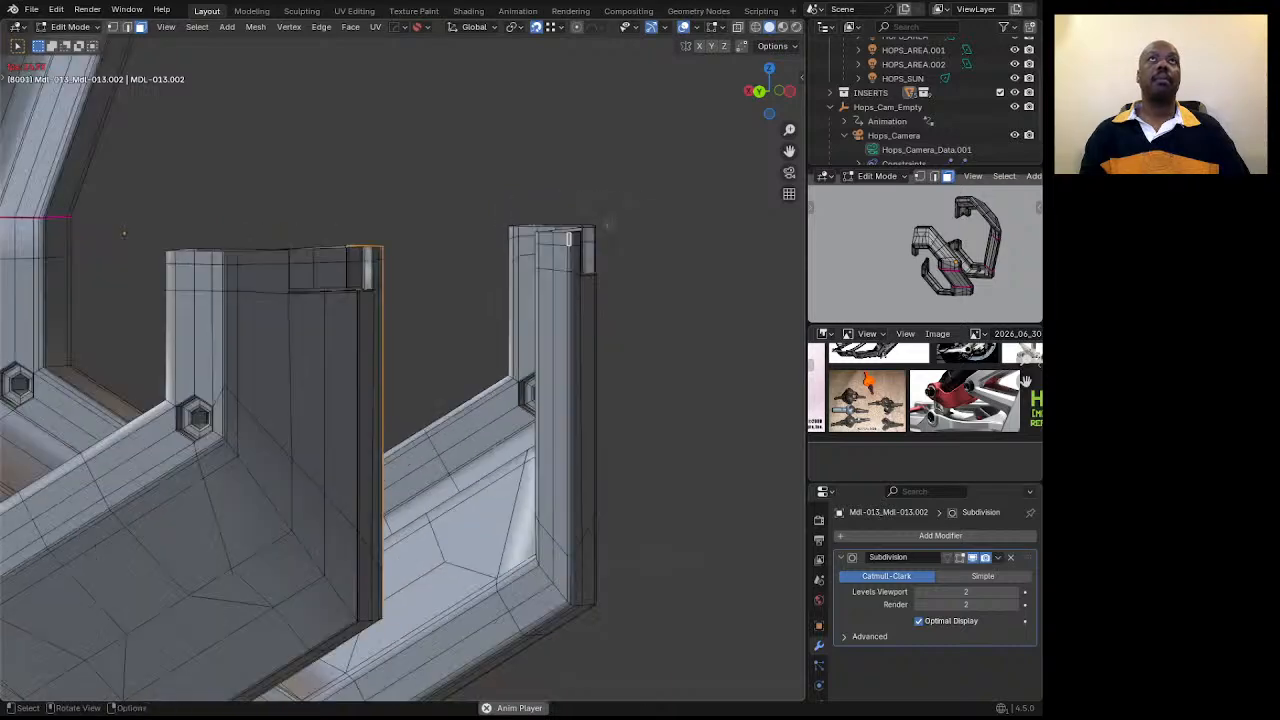
middle_drag(608, 217, 598, 282)
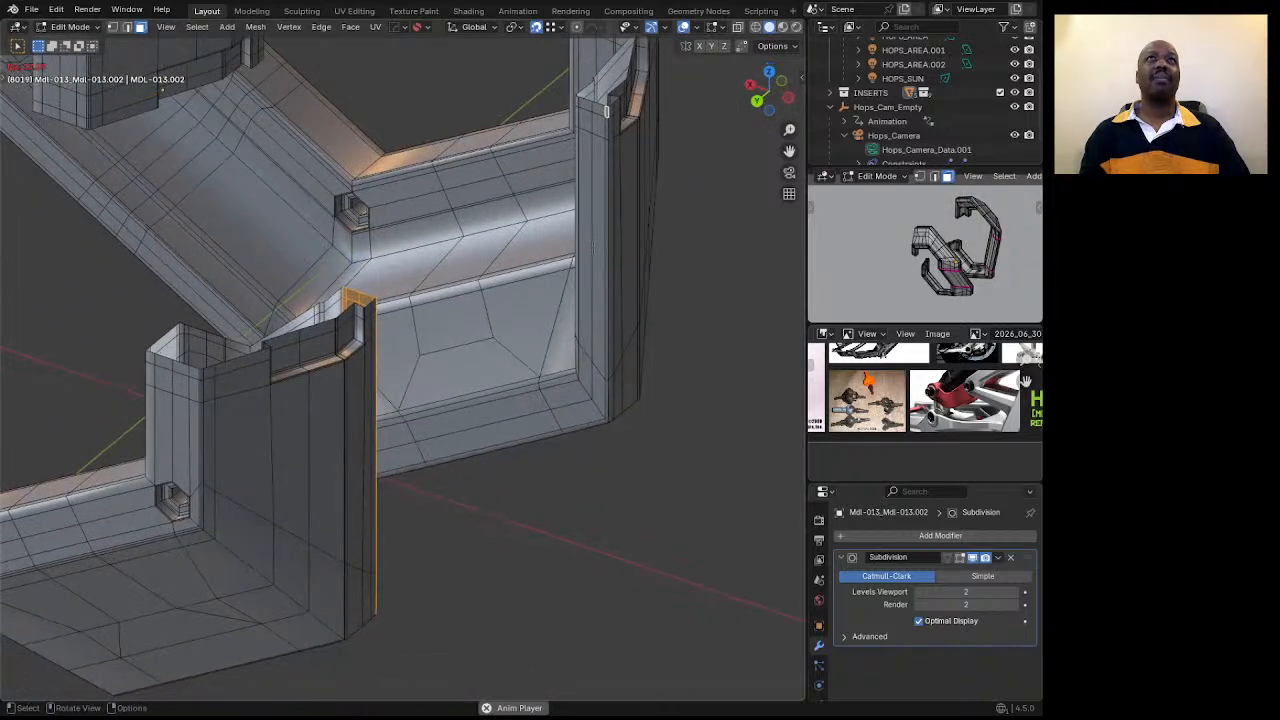
ctrl+shift+click(577, 353)
shift+click(569, 380)
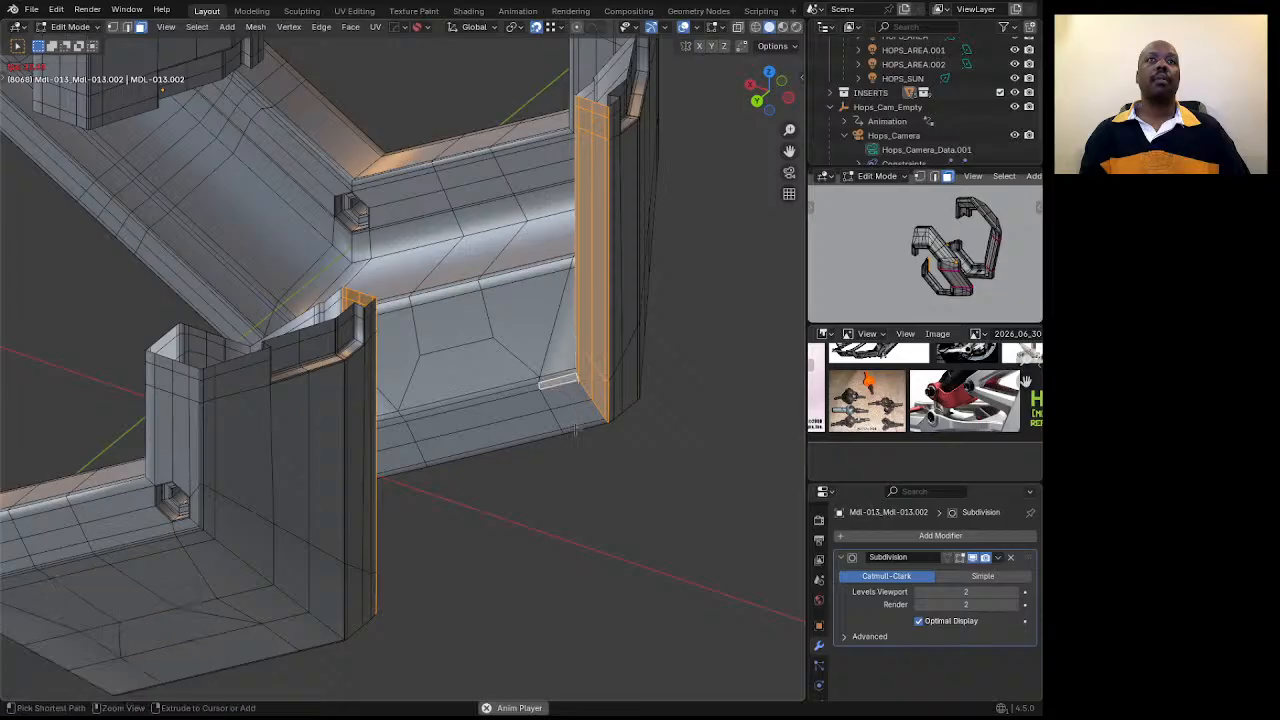
ctrl+shift+click(579, 422)
Bridge the two selected face strips to form a panel joining the lower arms, and inspect it from both sides.
key(ctrl+f)
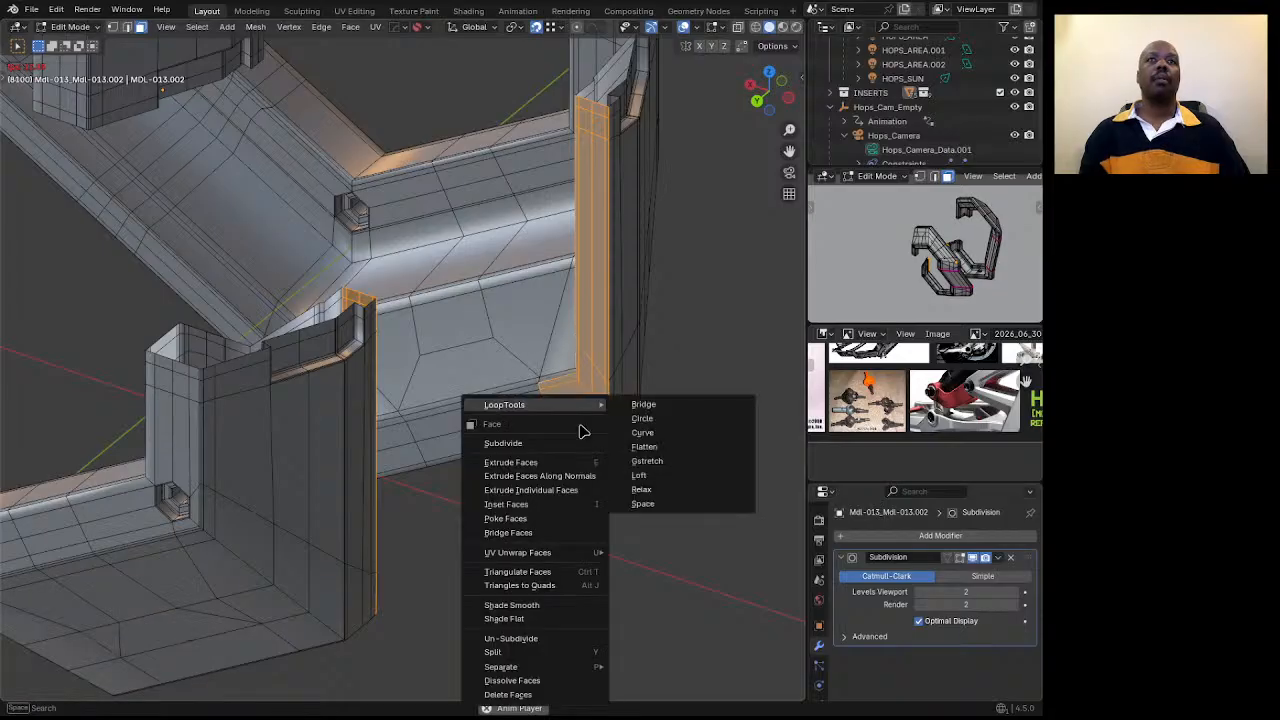
click(520, 532)
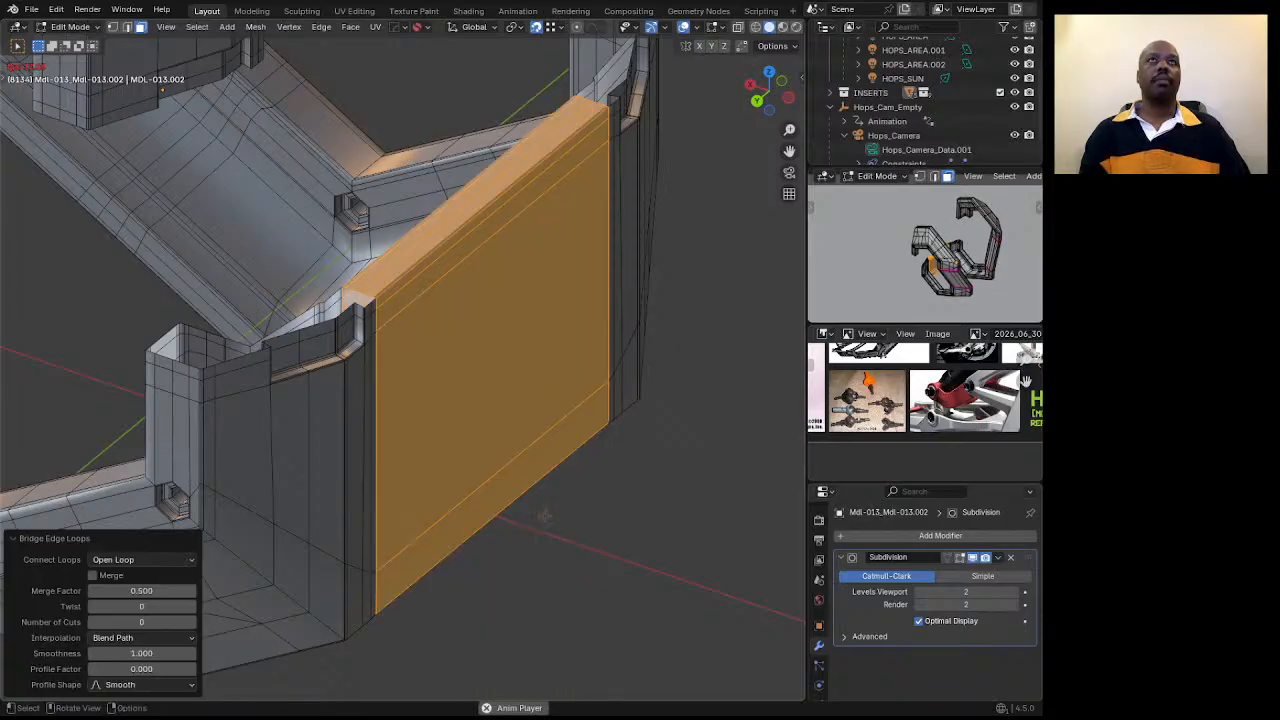
middle_drag(545, 515, 627, 236)
scroll(538, 196, down, 3)
scroll(597, 298, up, 2)
middle_drag(477, 267, 580, 381)
scroll(625, 241, up, 4)
scroll(555, 367, up, 3)
scroll(562, 374, down, 3)
scroll(580, 381, down, 2)
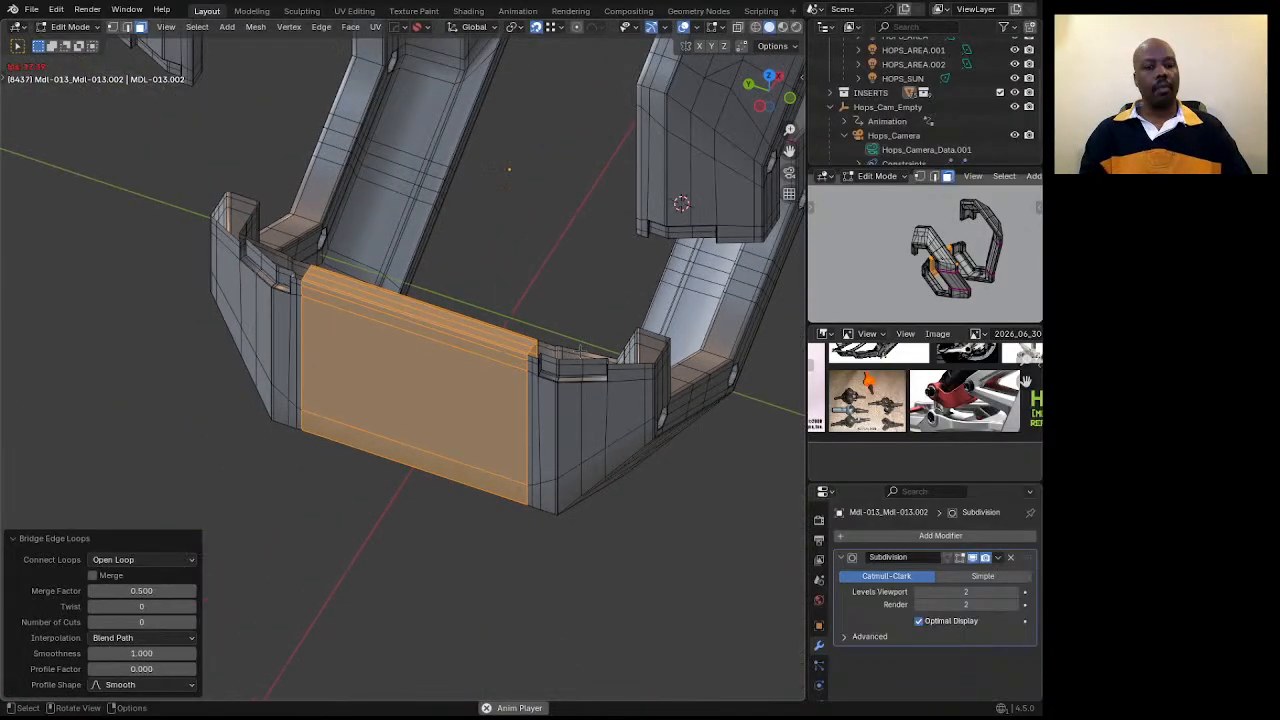
Switch to edge selection and select the open rim loop on each side of the bridged panel in turn.
key(2)
scroll(570, 358, up, 4)
alt+click(569, 354)
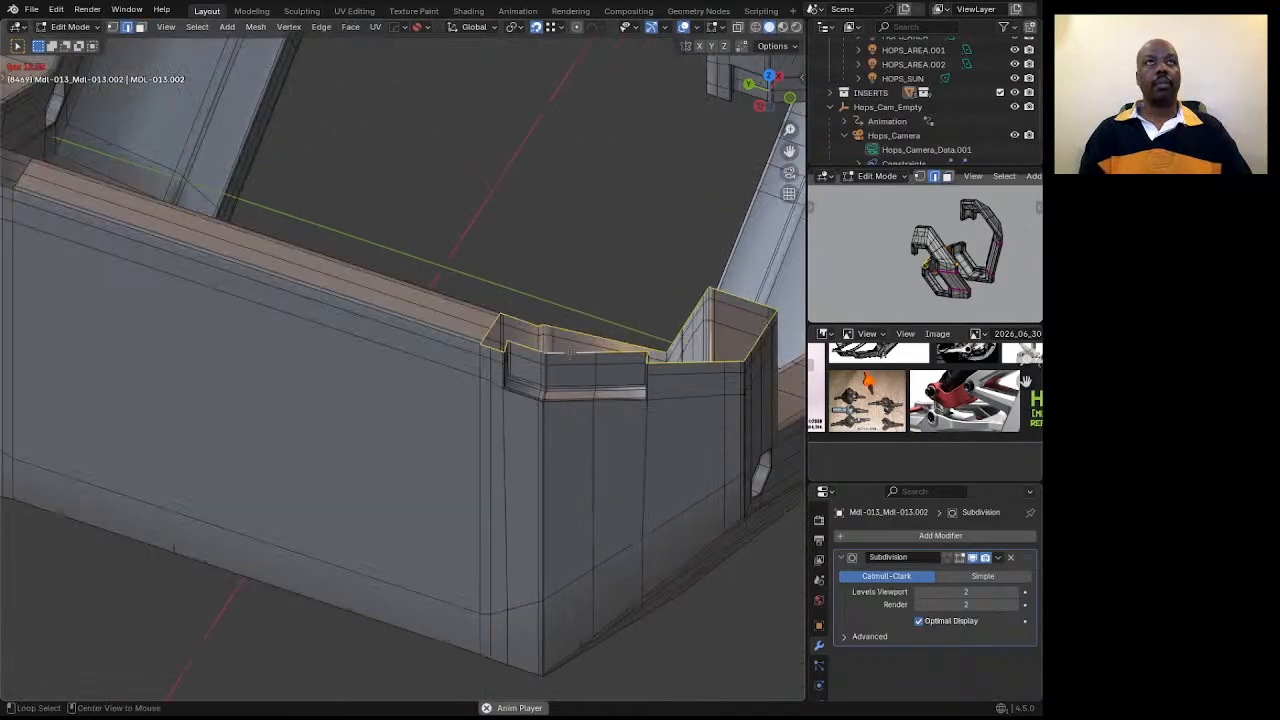
scroll(570, 354, down, 5)
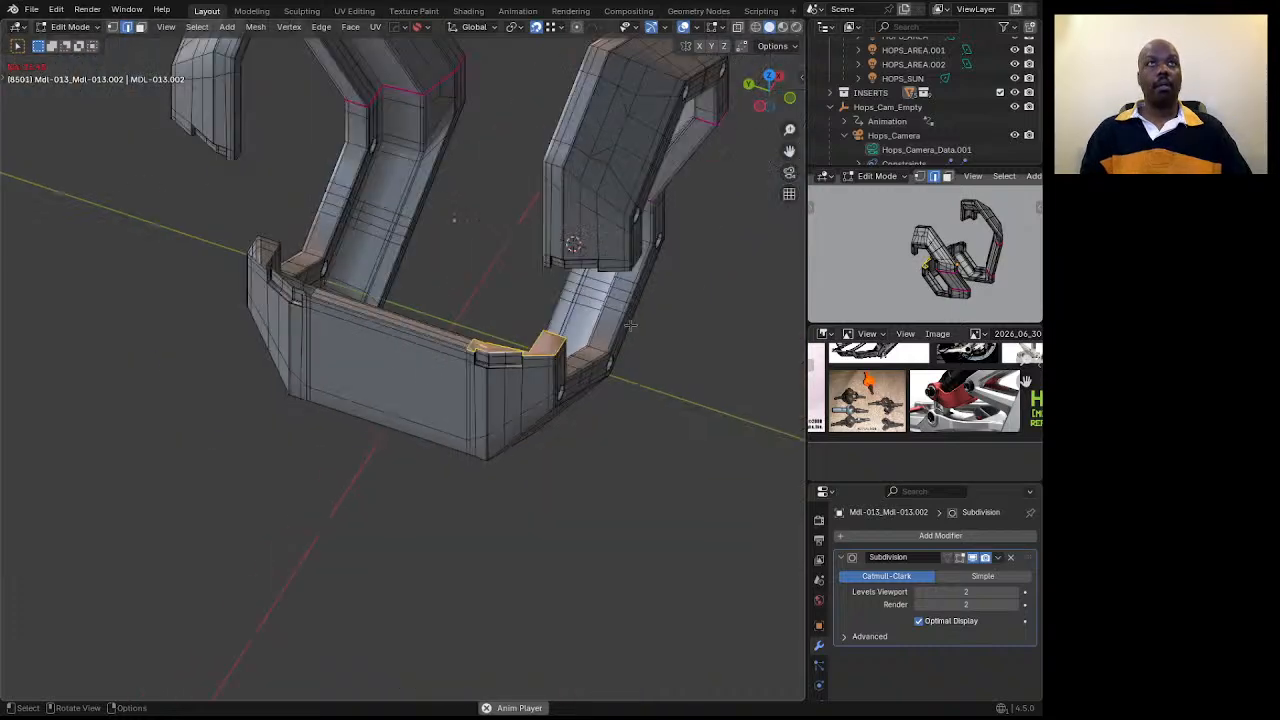
middle_drag(570, 354, 323, 258)
scroll(323, 258, up, 4)
scroll(323, 258, up, 2)
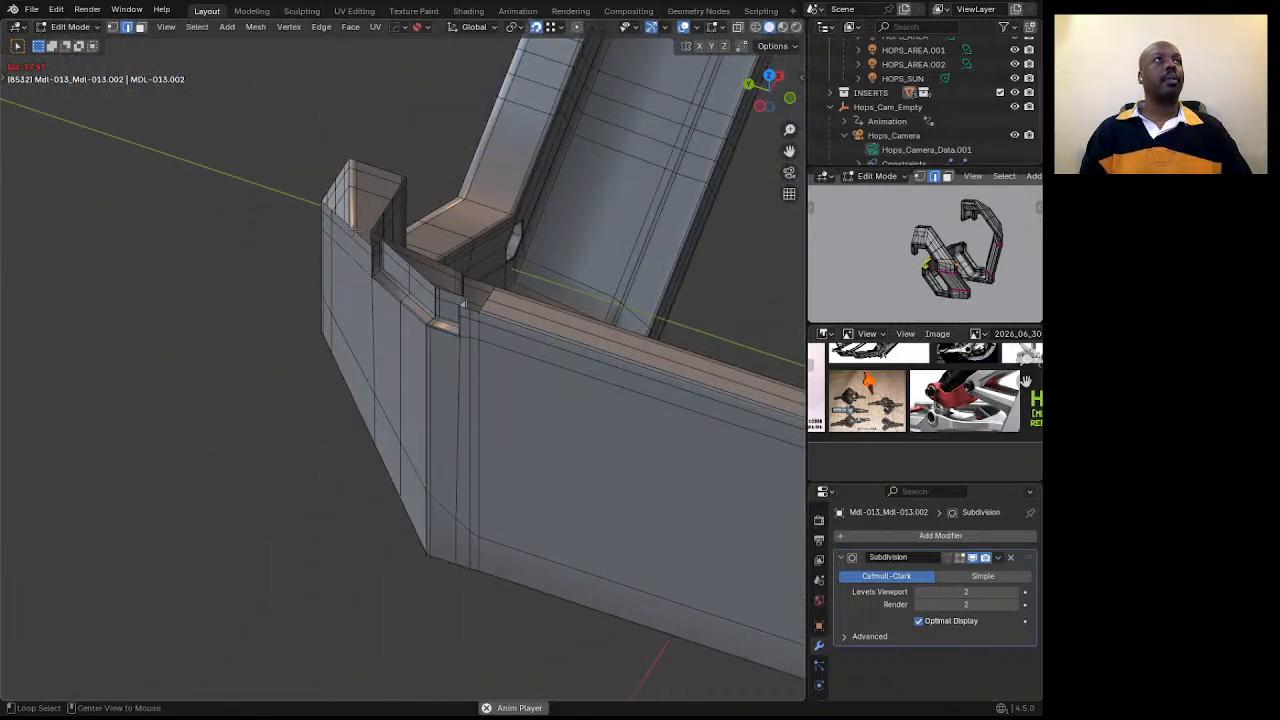
alt+click(463, 304)
scroll(463, 304, down, 6)
middle_drag(463, 304, 392, 326)
scroll(392, 326, up, 5)
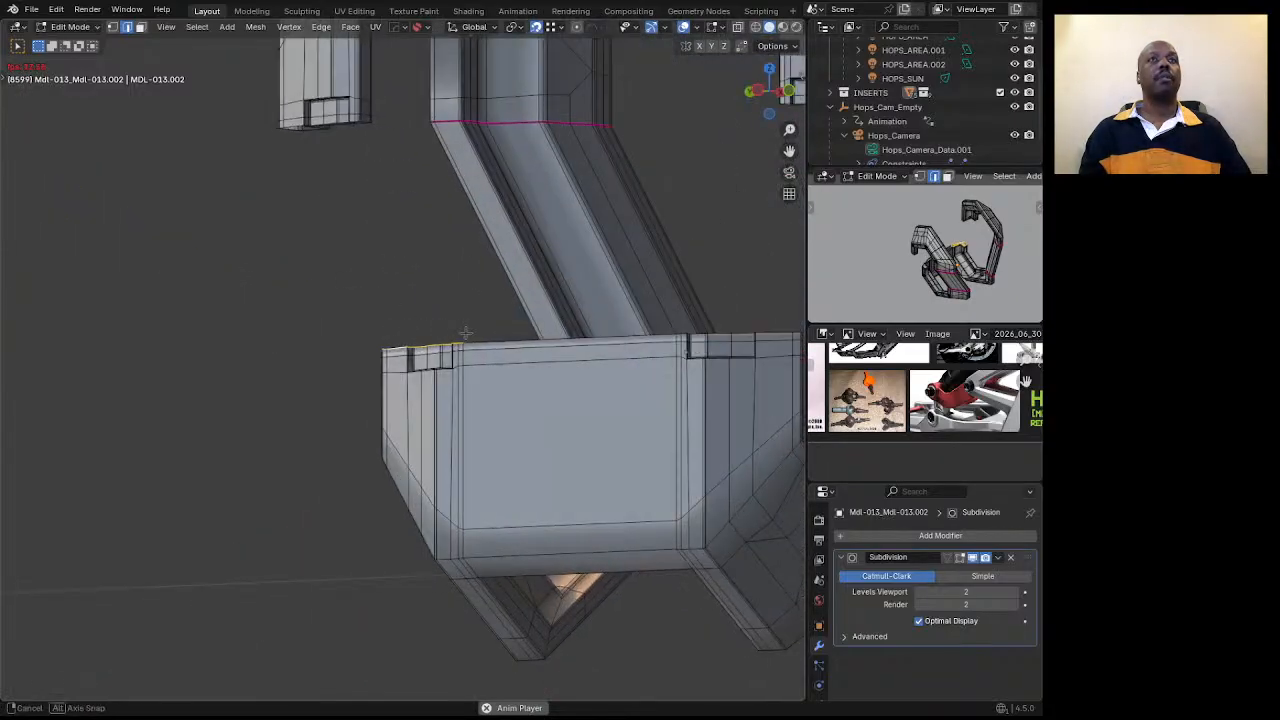
Add one centred horizontal loop cut across the bridged panel and the adjoining arm ends.
scroll(500, 340, down, 5)
middle_drag(500, 340, 509, 370)
key(ctrl+r)
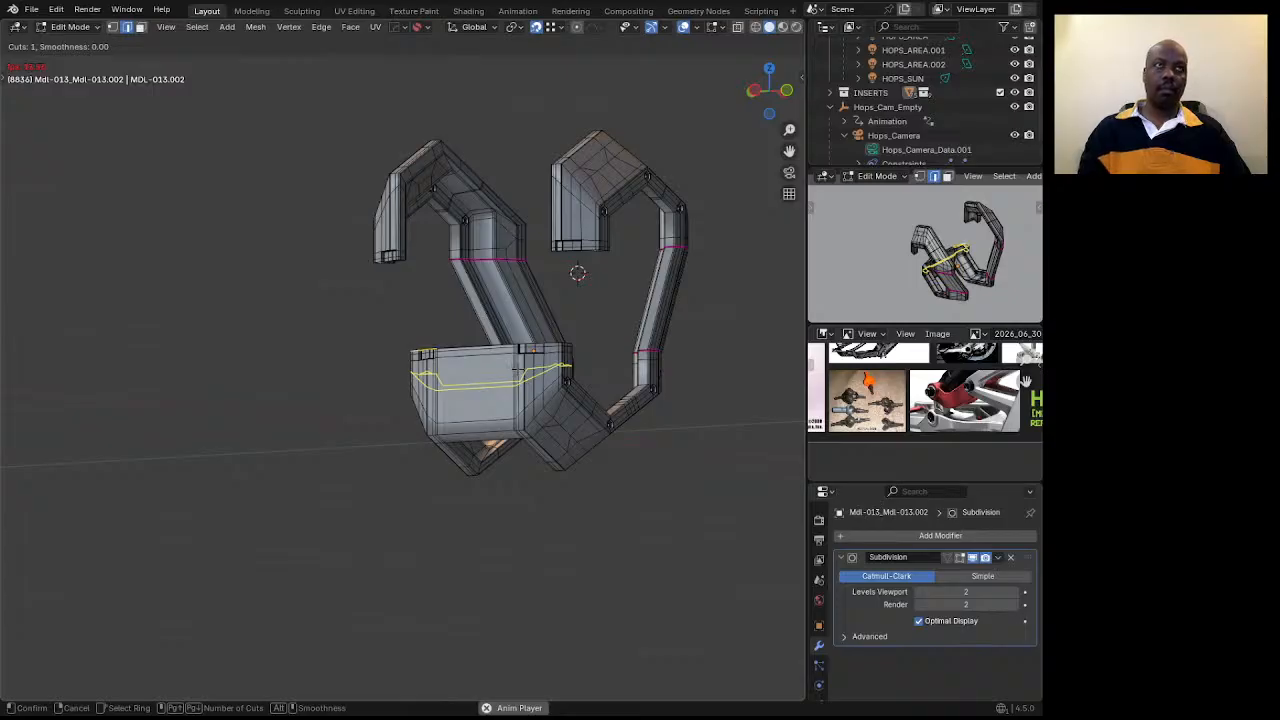
click(510, 379)
click(510, 379)
middle_drag(510, 379, 465, 375)
scroll(457, 377, up, 3)
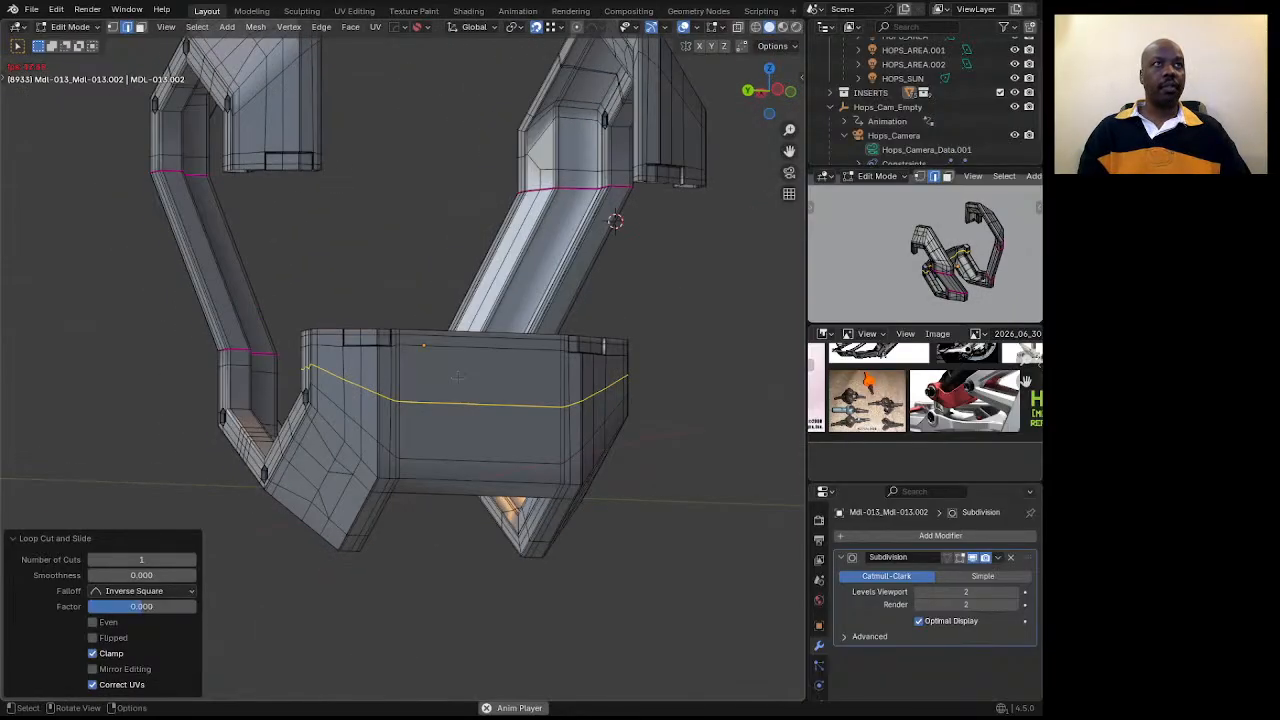
middle_drag(300, 330, 318, 332)
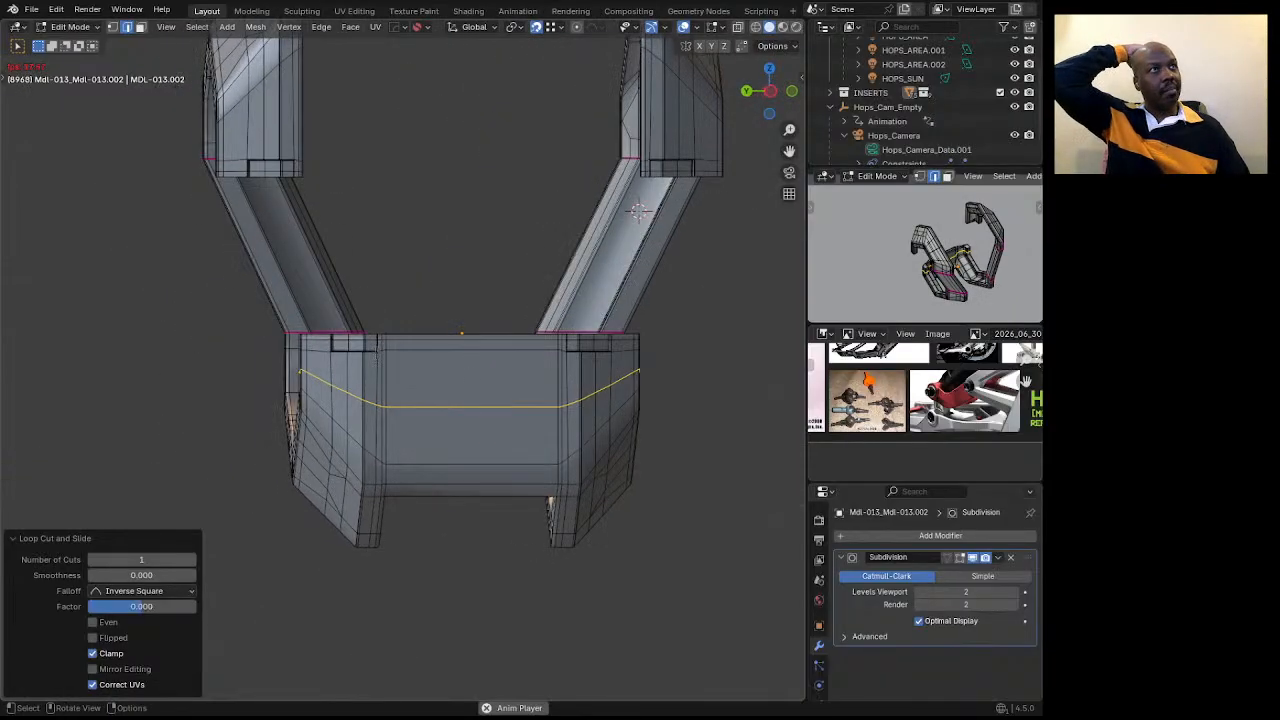
middle_drag(406, 351, 468, 326)
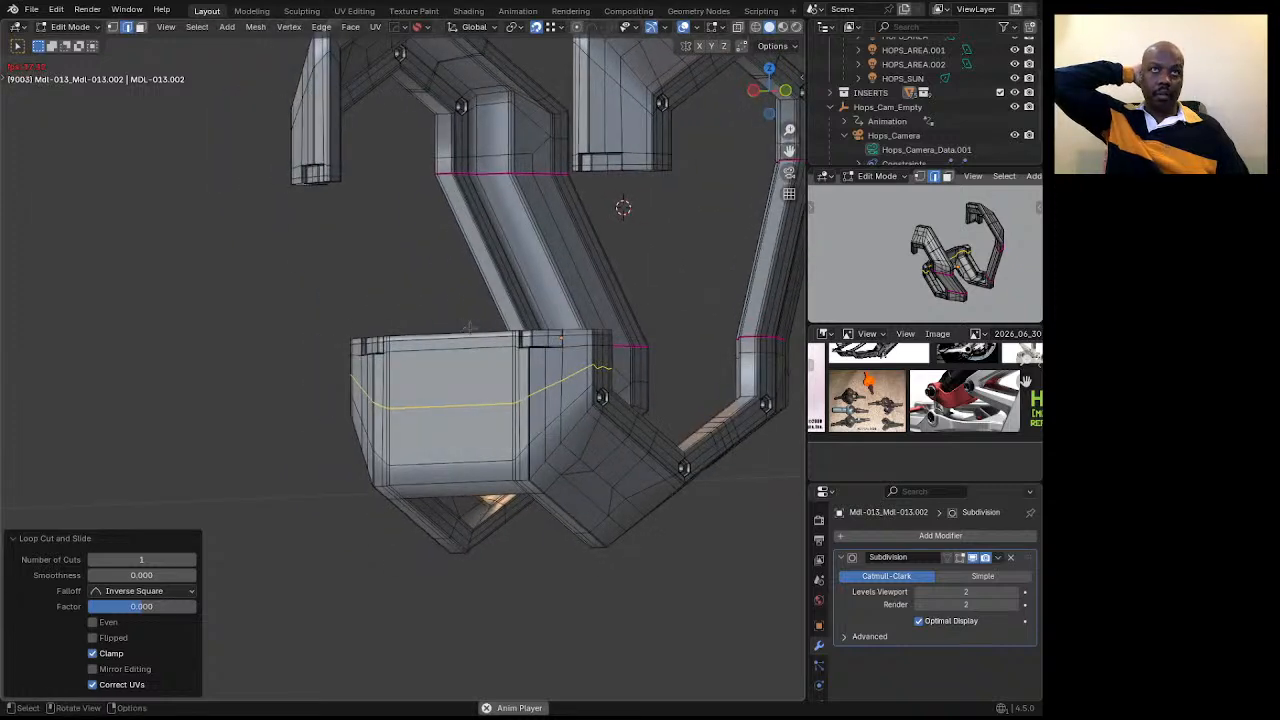
middle_drag(537, 370, 573, 385)
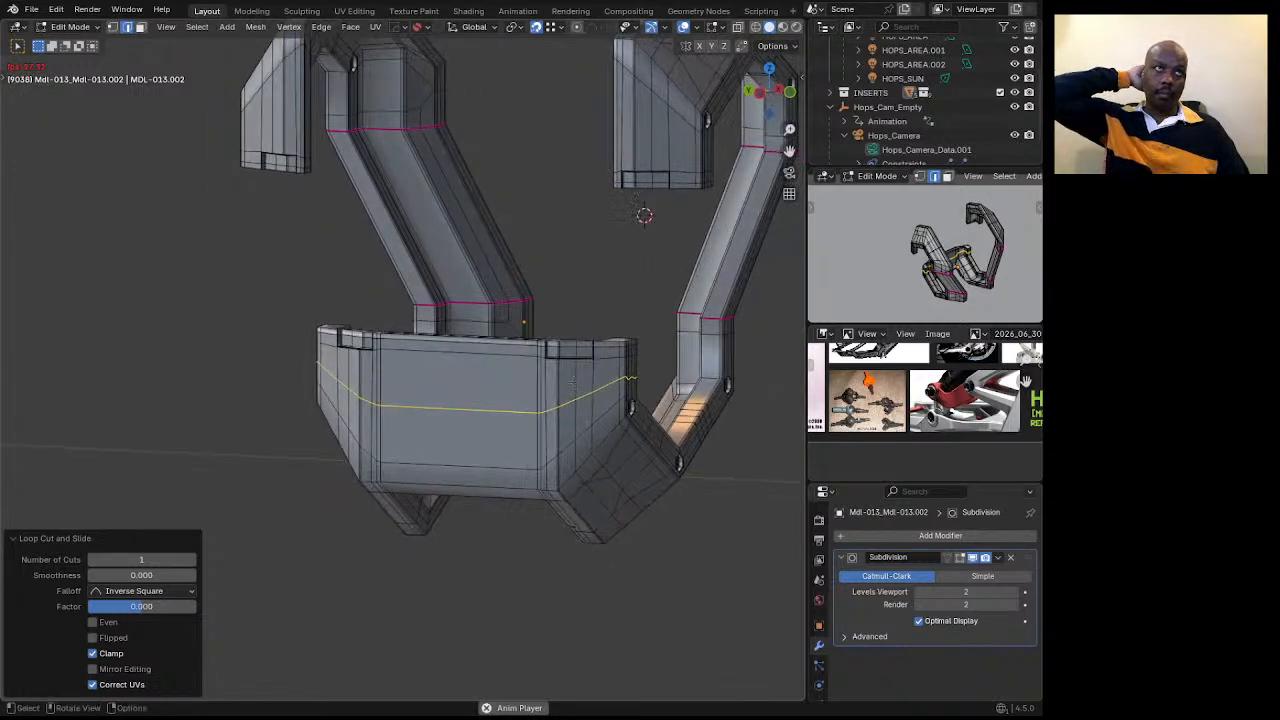
Try two cuts for the horizontal loop cut, restore it to one, and review the whole housing.
click(193, 561)
middle_drag(402, 462, 426, 420)
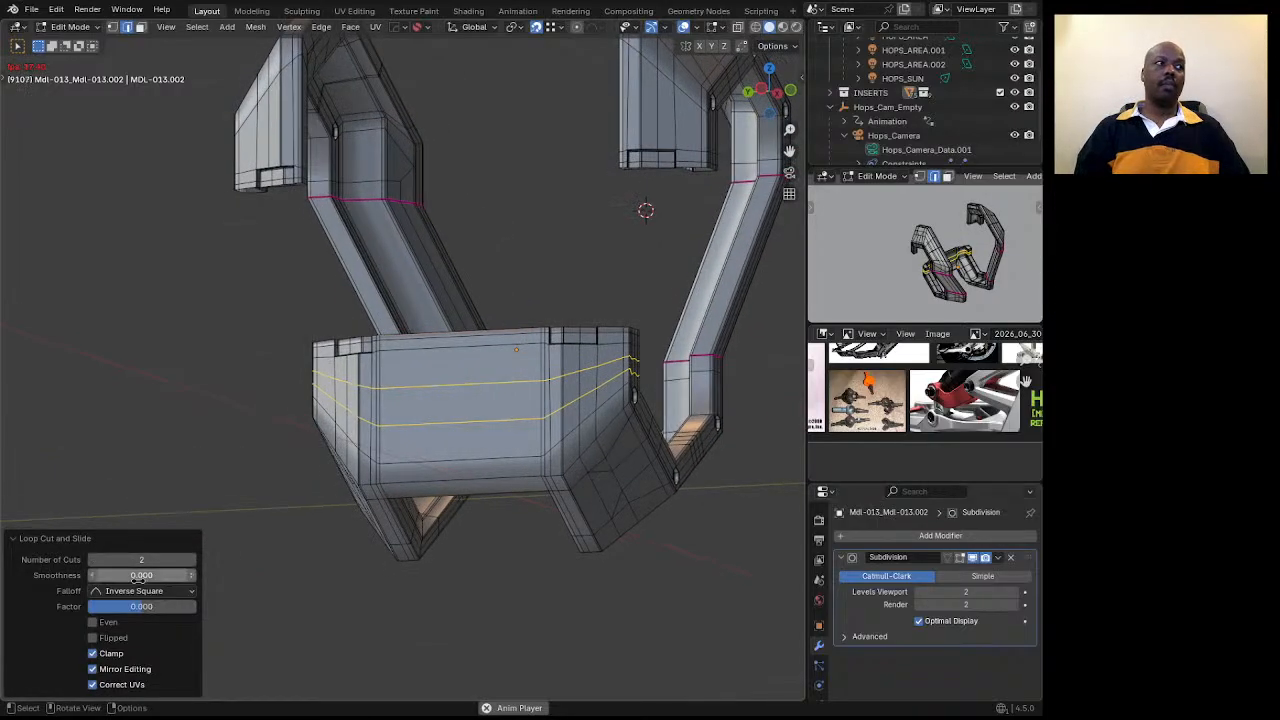
click(94, 562)
scroll(470, 382, down, 4)
middle_drag(470, 380, 503, 314)
scroll(521, 307, up, 3)
scroll(533, 325, down, 4)
scroll(905, 390, down, 3)
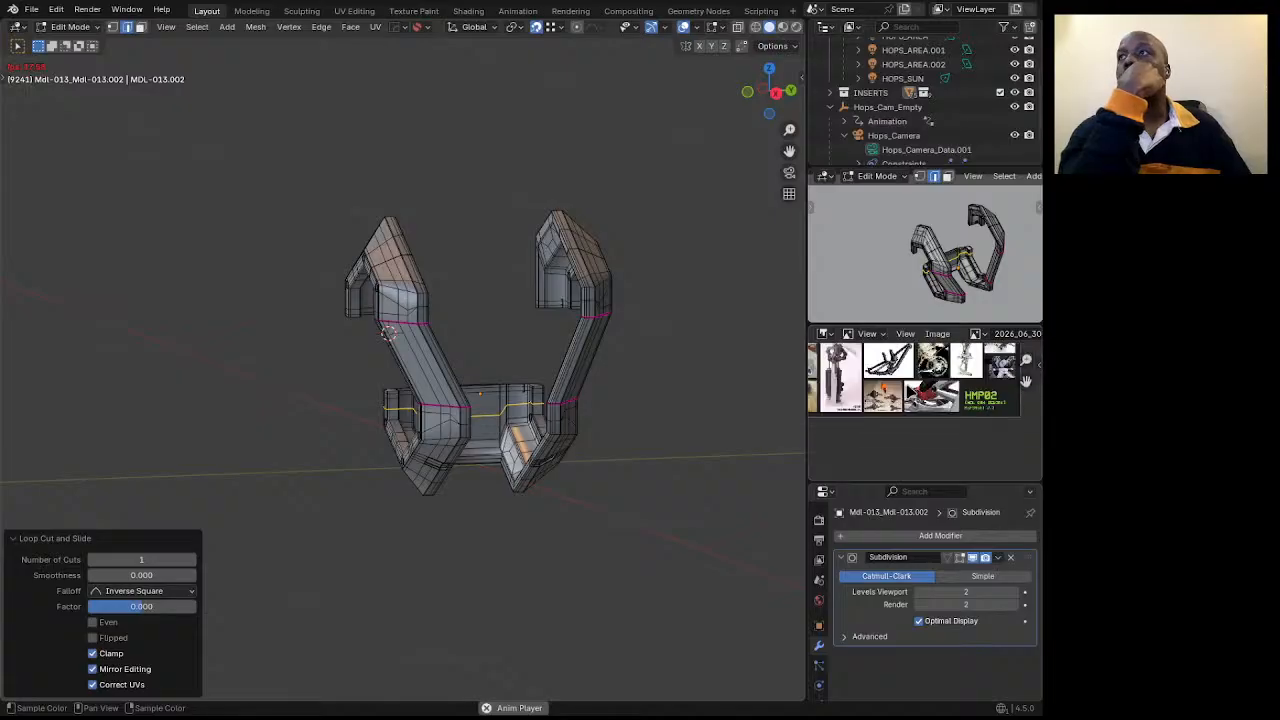
Examine the suspension linkage in the reference image, and return the bracket to Object Mode.
scroll(955, 397, up, 5)
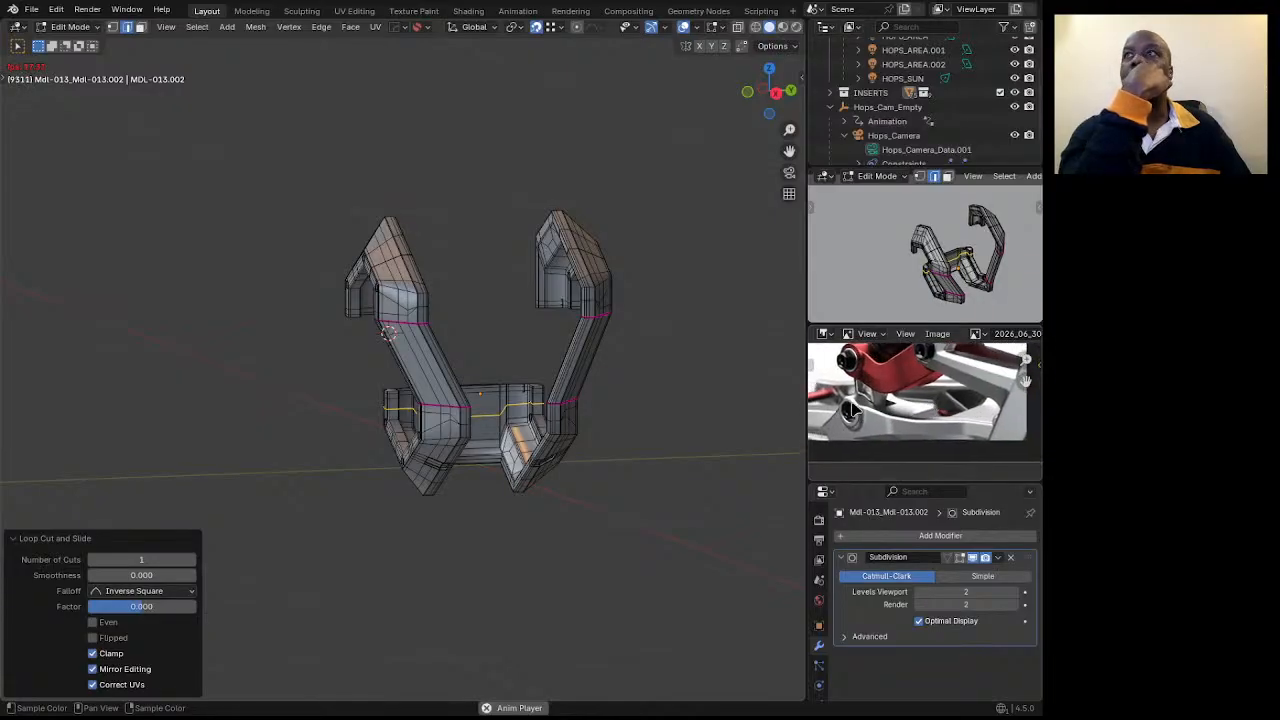
scroll(851, 410, down, 4)
scroll(590, 312, down, 3)
middle_drag(557, 309, 535, 348)
key(Tab)
Locate the cluster of spare mechanical parts at the far corner of the large floor slab.
scroll(555, 355, down, 5)
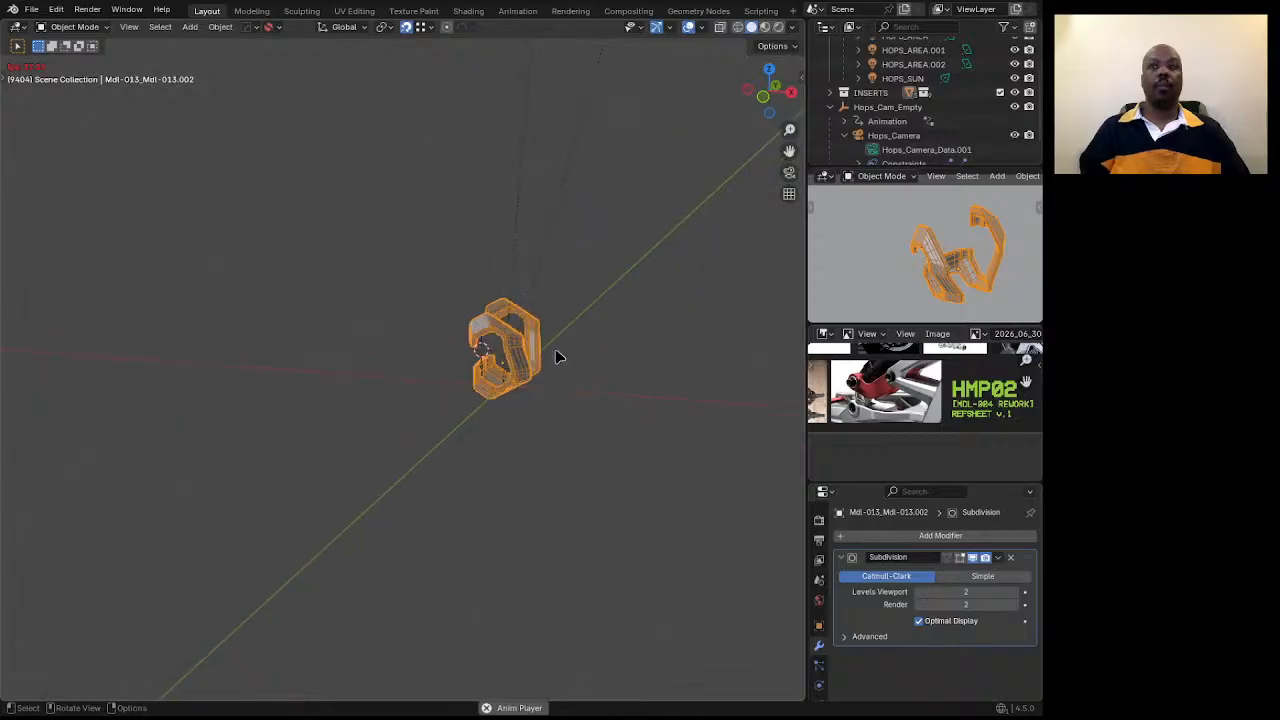
scroll(545, 352, up, 9)
scroll(543, 353, down, 9)
scroll(543, 353, down, 10)
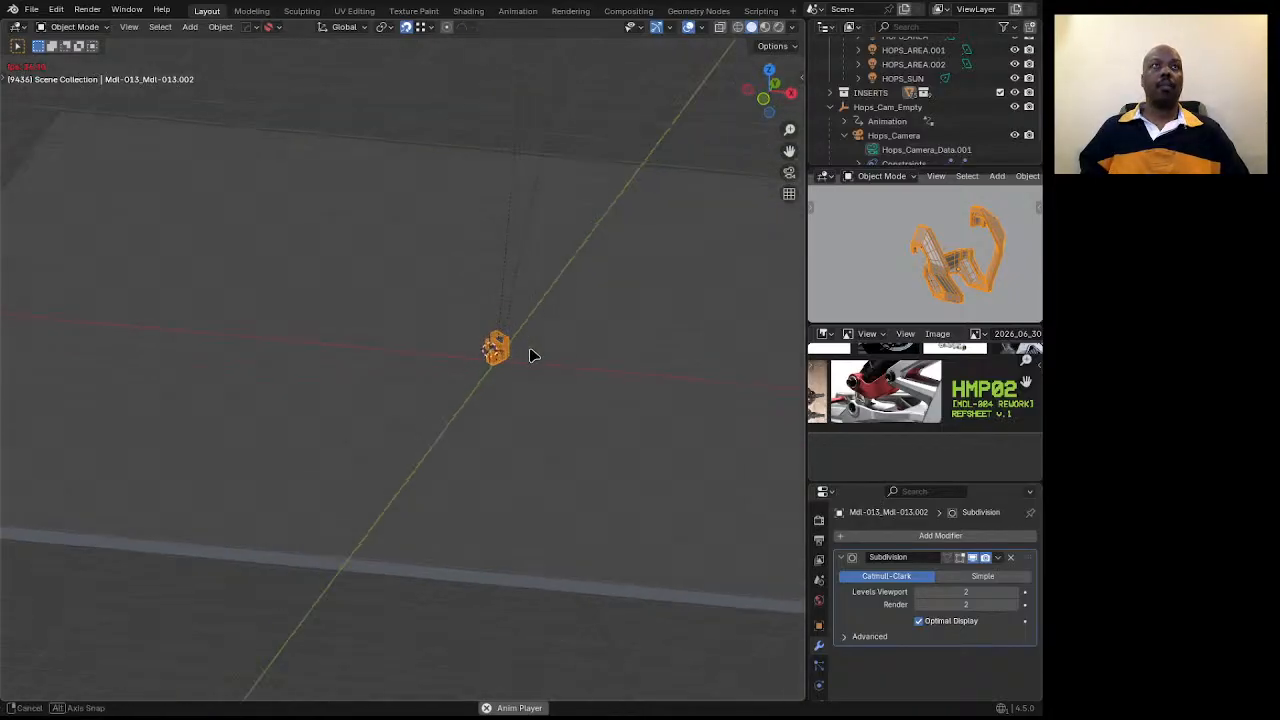
middle_drag(340, 416, 437, 397)
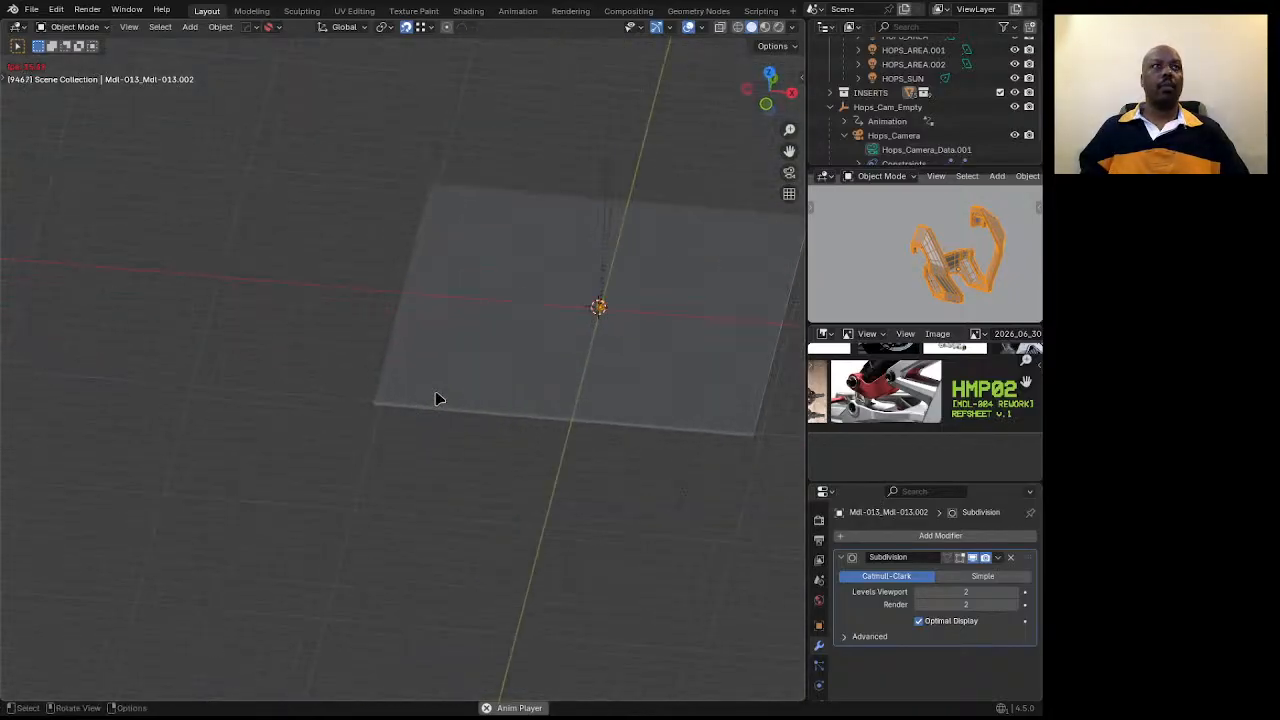
middle_drag(526, 371, 620, 293)
scroll(430, 428, down, 6)
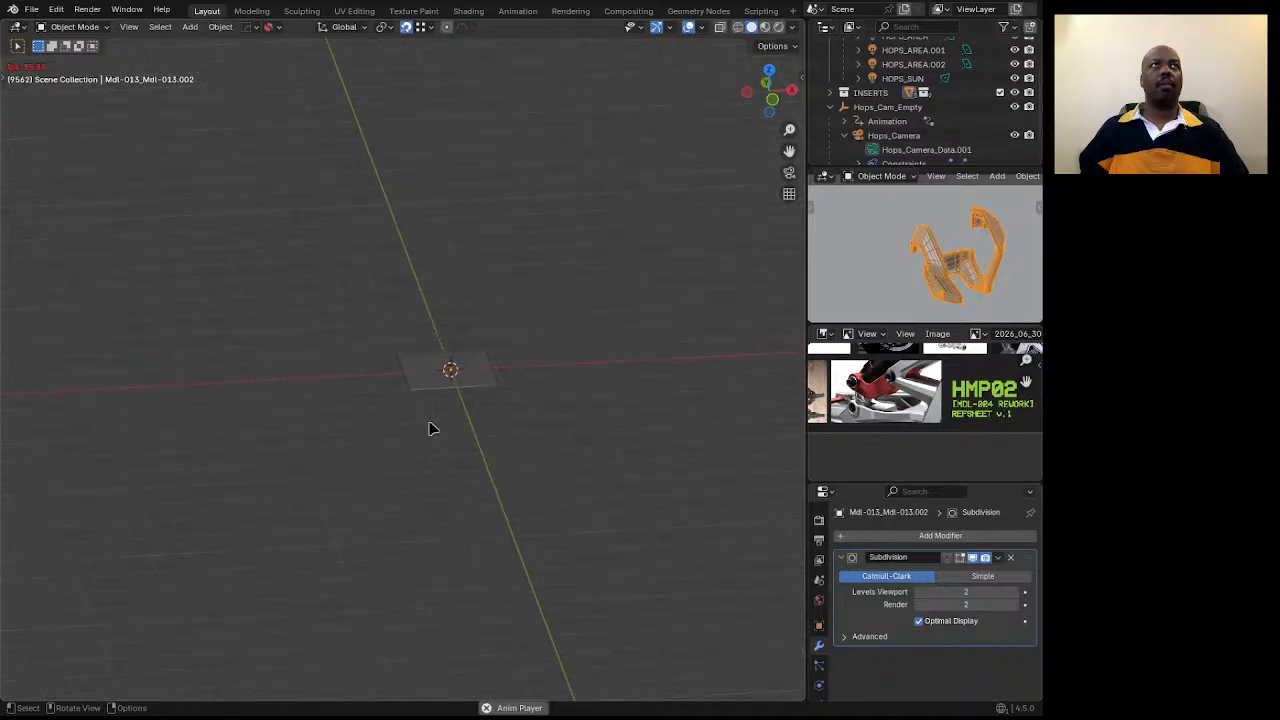
scroll(405, 358, up, 10)
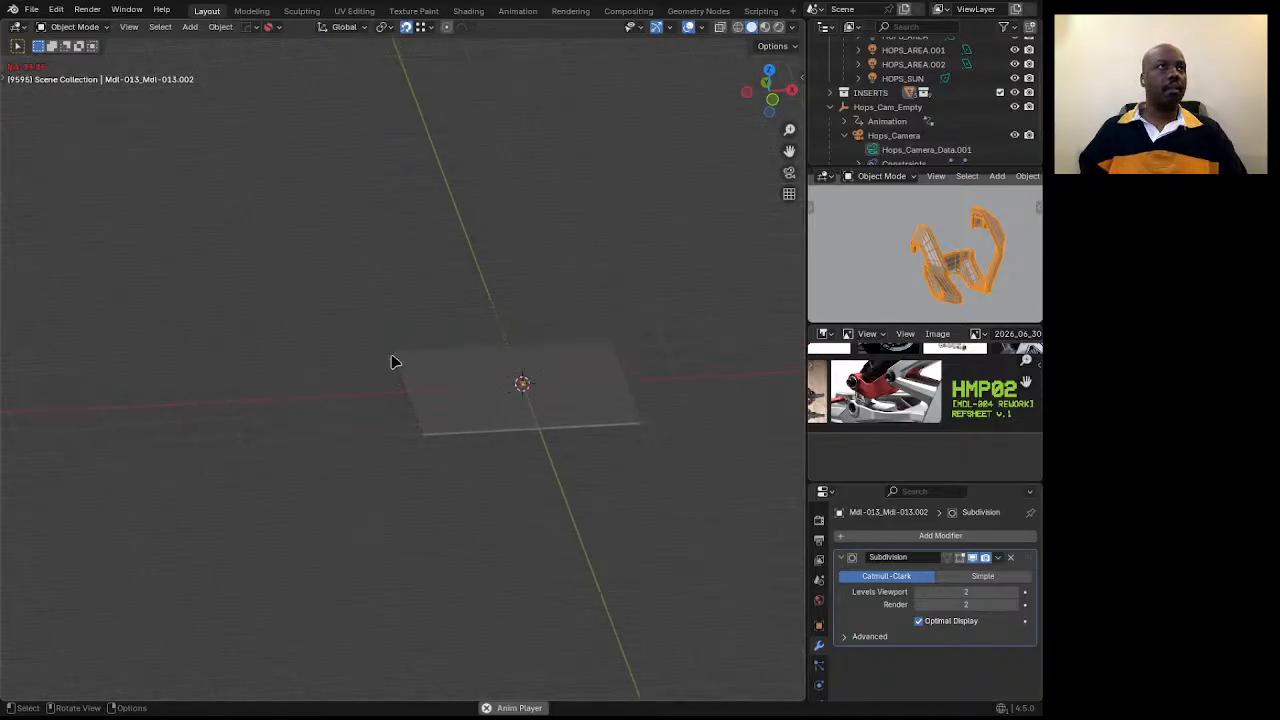
scroll(400, 307, down, 8)
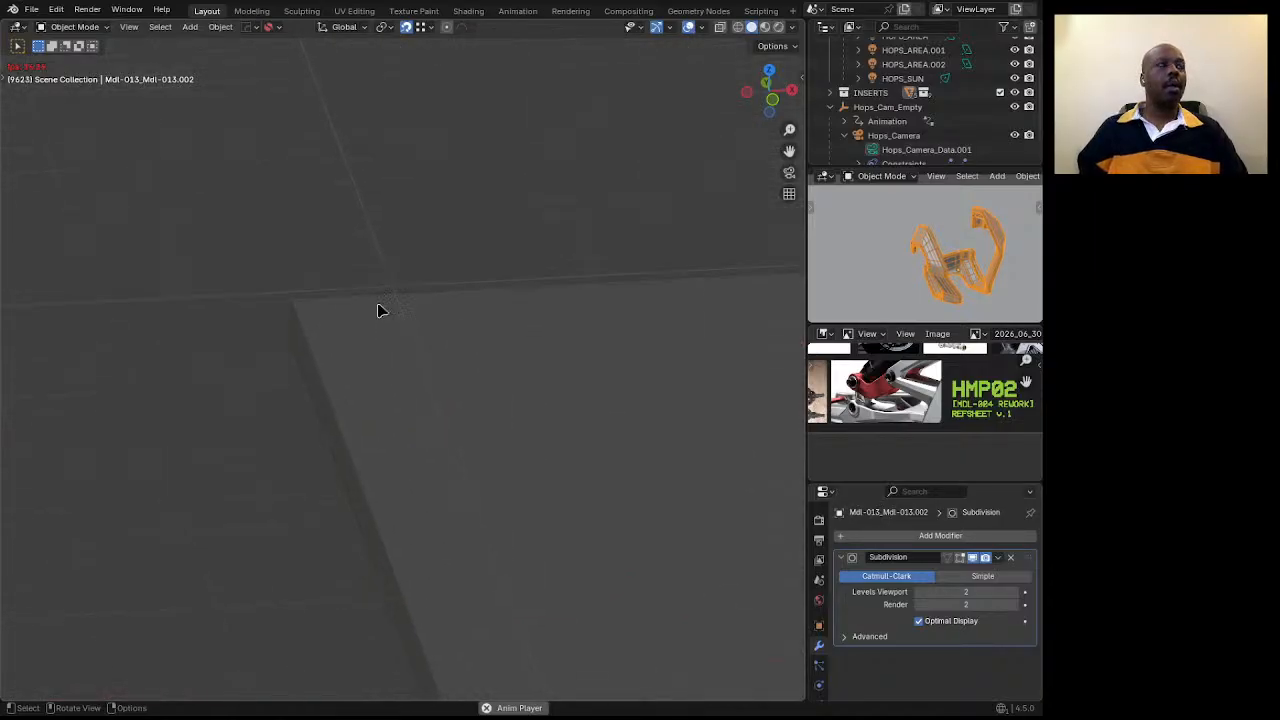
Select the whole cluster of parts in the slab's corner with X-ray on, and raise it 547.23 mm along Z.
click(720, 27)
scroll(430, 350, up, 4)
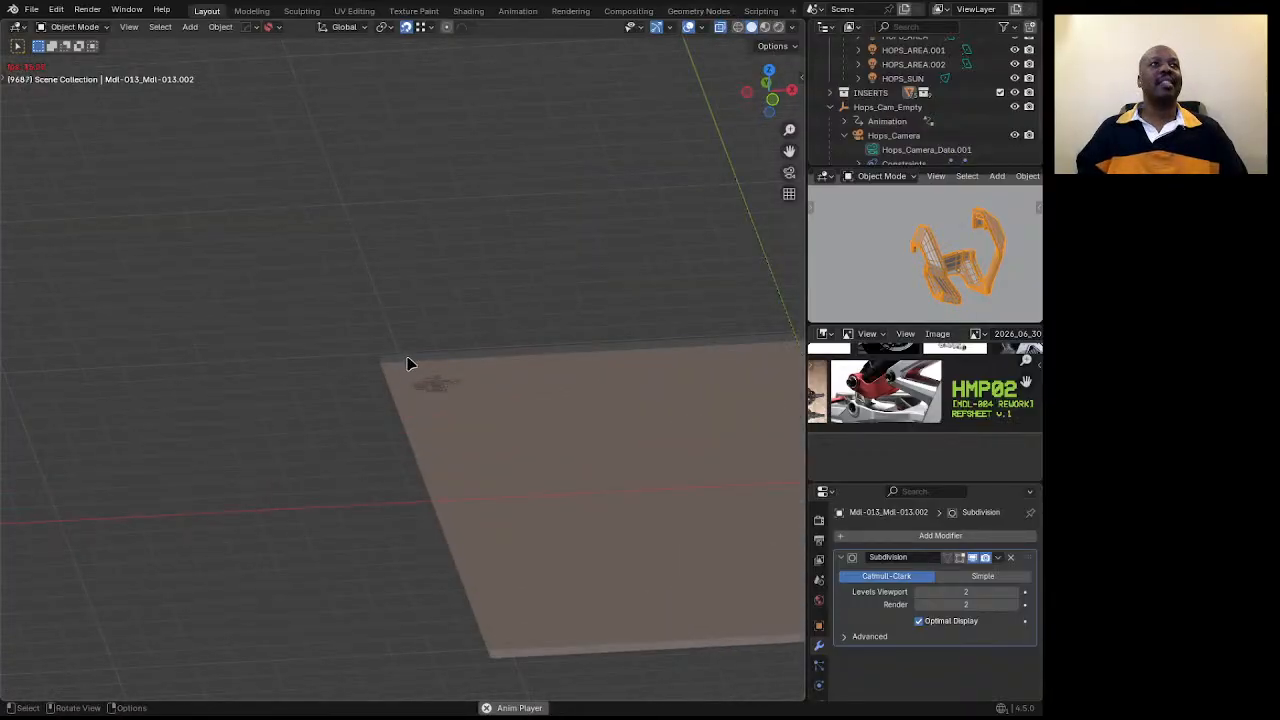
drag(362, 302, 410, 502)
scroll(410, 326, down, 3)
scroll(360, 390, up, 3)
scroll(360, 390, up, 2)
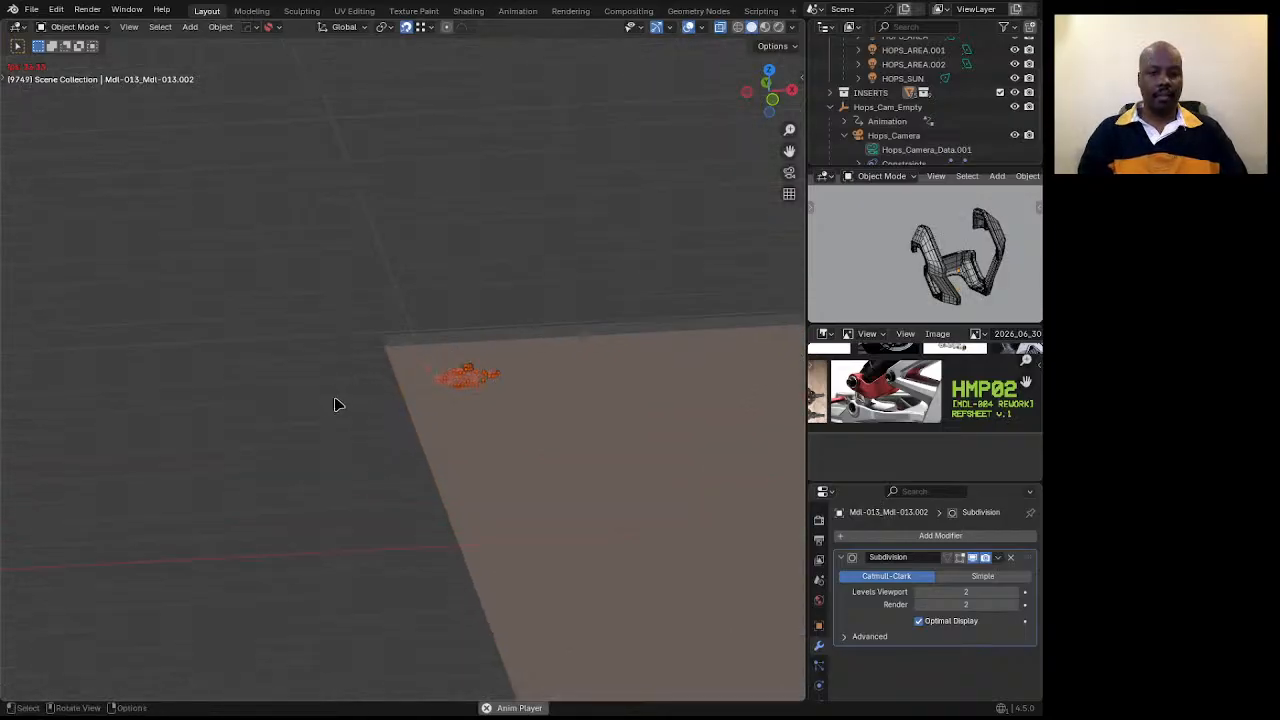
key(g)
key(z)
click(343, 374)
middle_drag(343, 374, 465, 348)
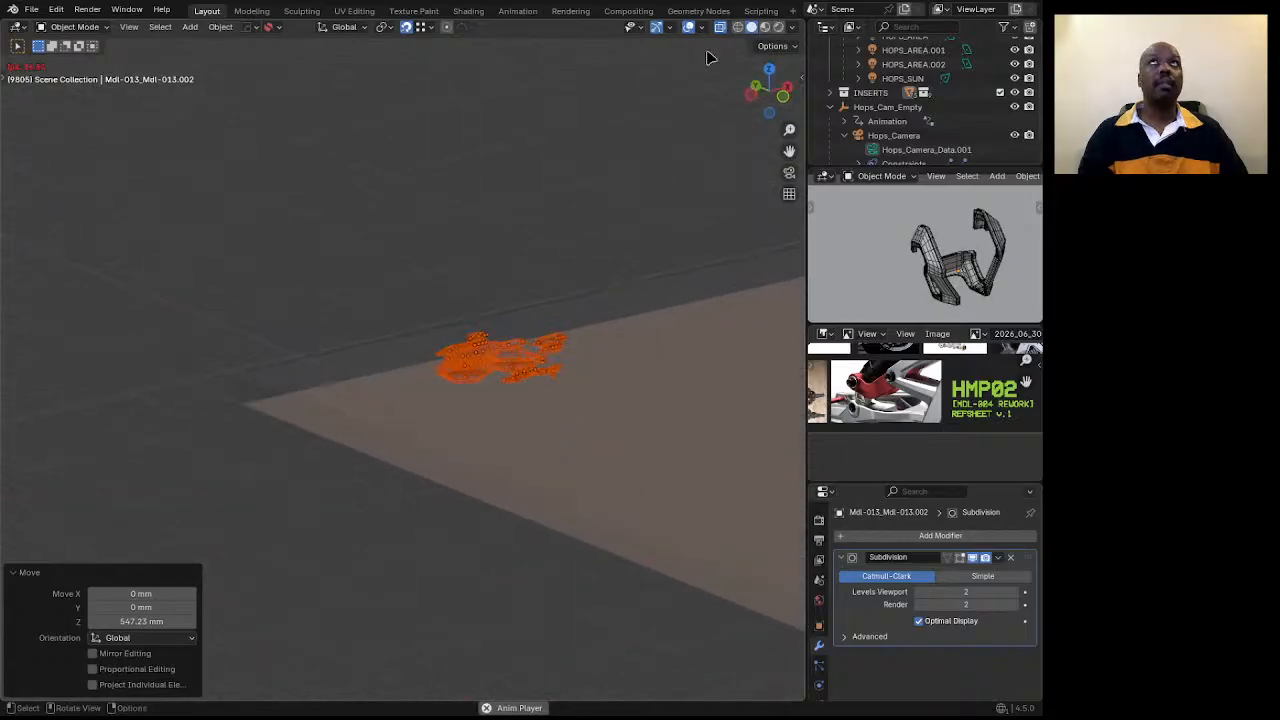
click(726, 30)
middle_drag(535, 166, 433, 233)
click(430, 232)
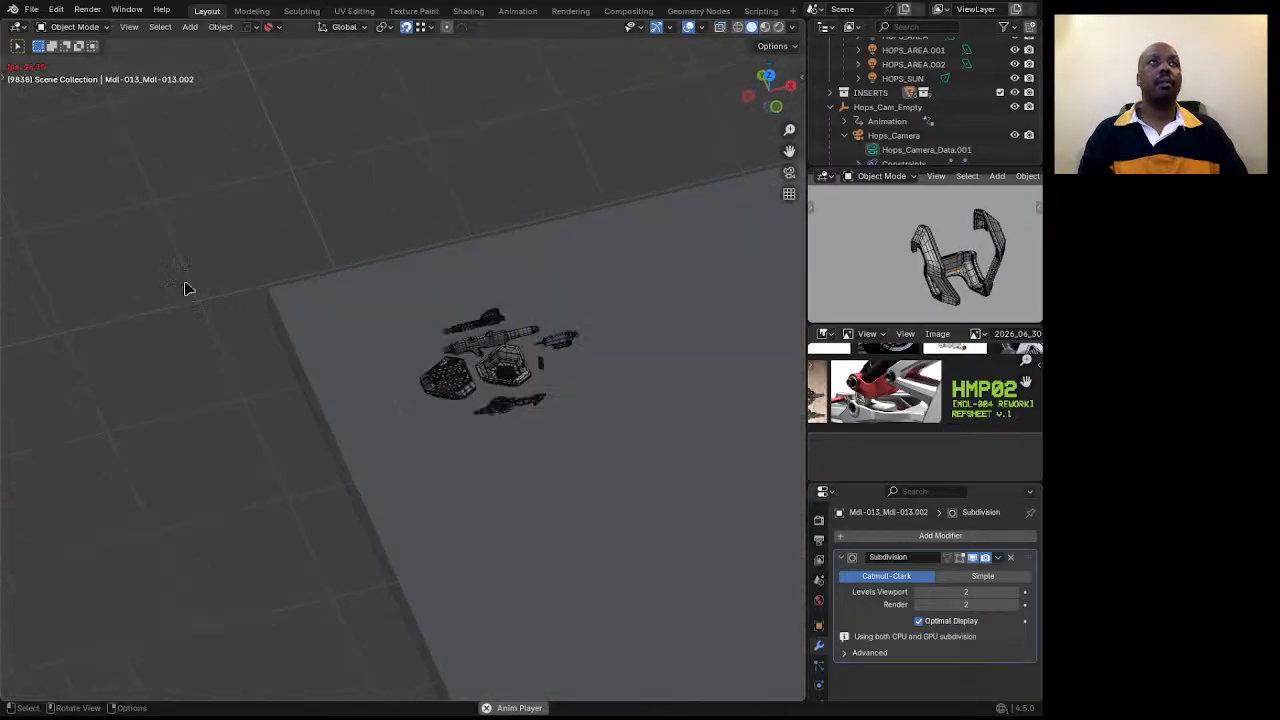
Examine the spare shock absorbers, pistons and housings on the slab for a part suited to the bracket.
scroll(188, 287, down, 2)
scroll(375, 358, down, 5)
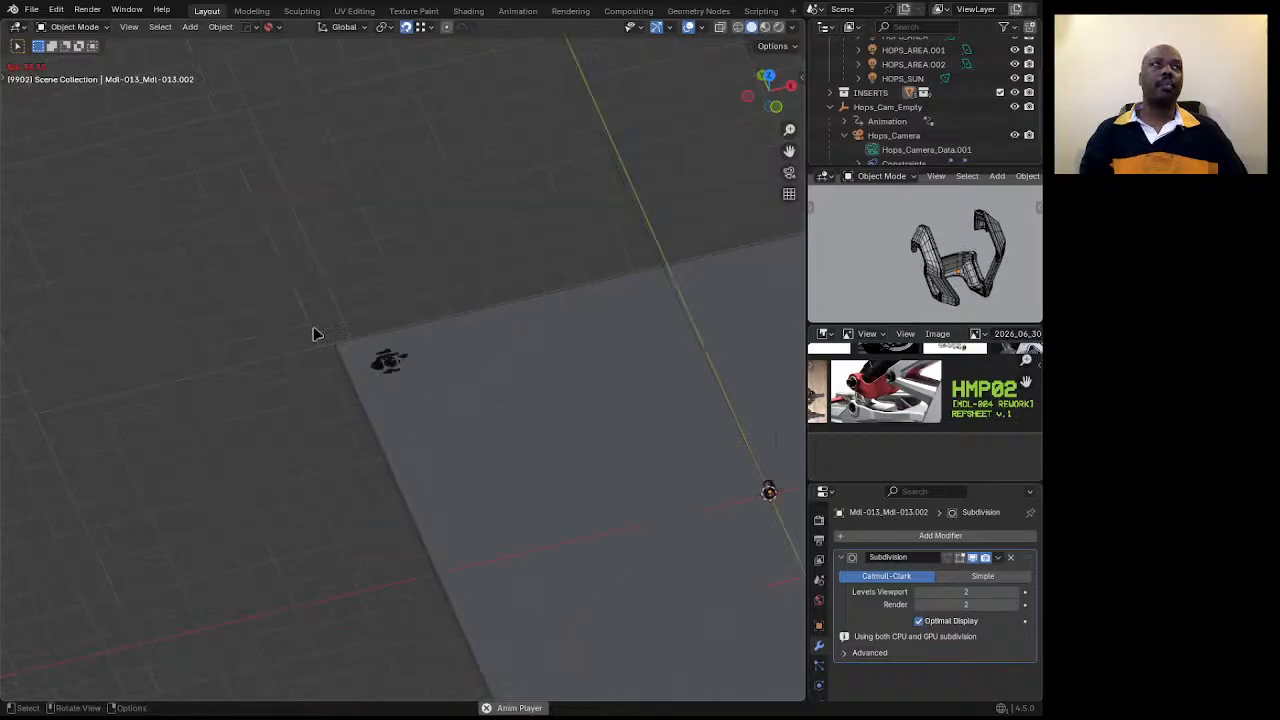
scroll(314, 331, up, 10)
scroll(494, 418, up, 3)
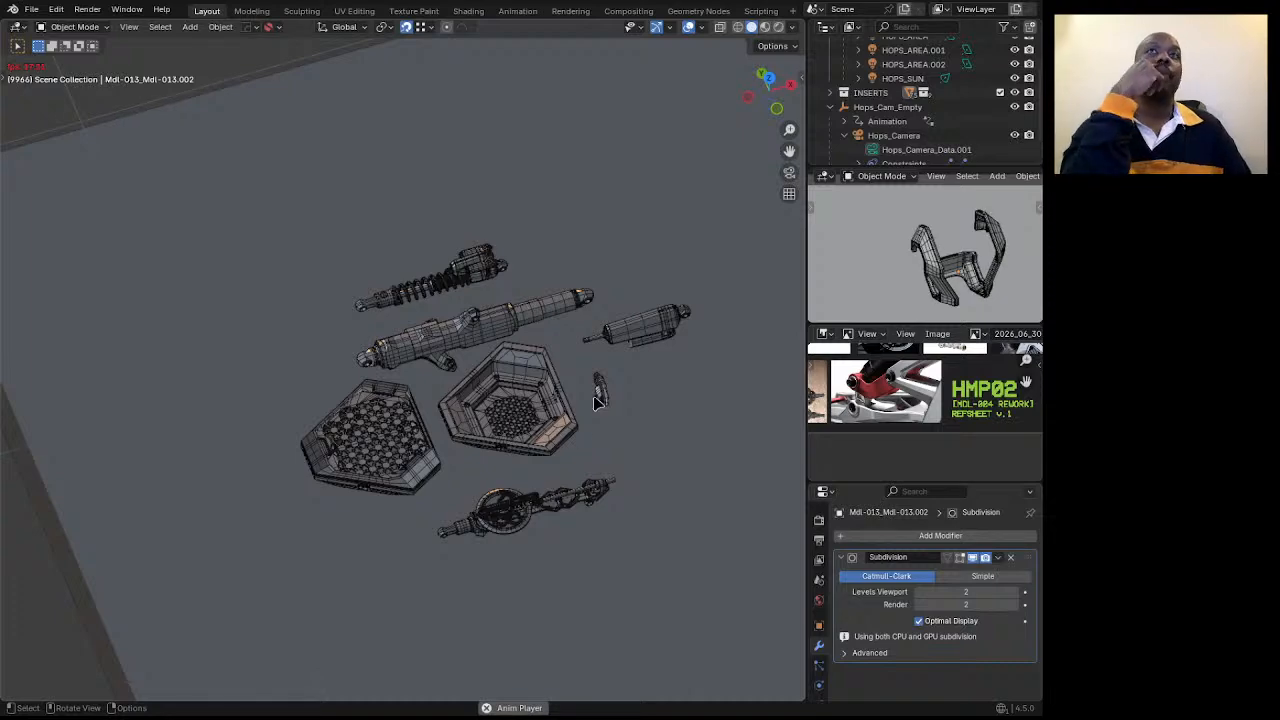
click(655, 330)
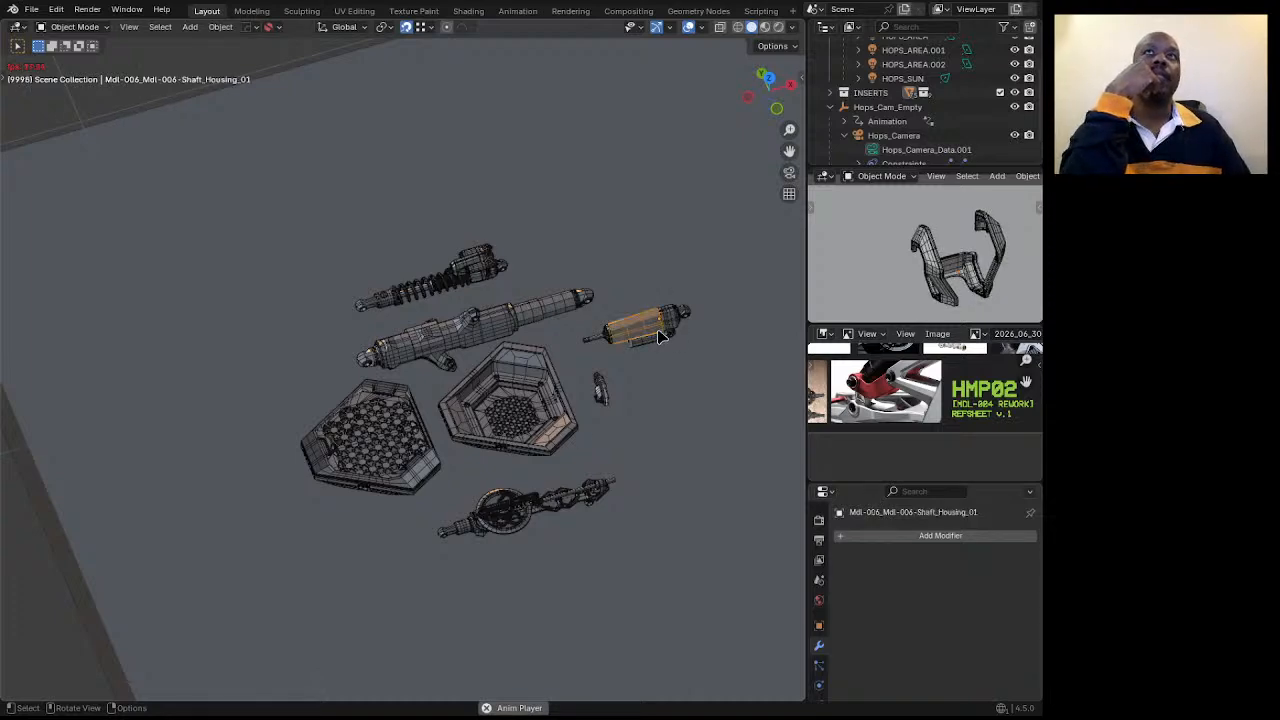
middle_drag(655, 330, 586, 323)
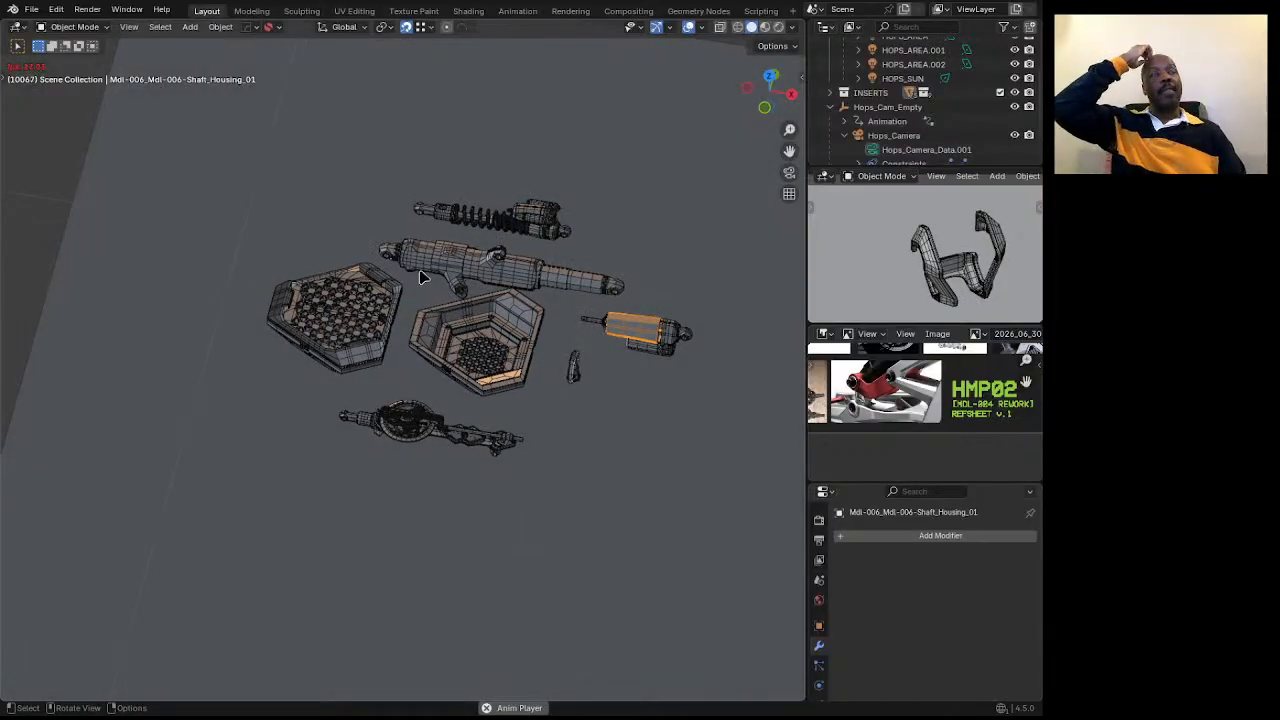
scroll(506, 267, up, 5)
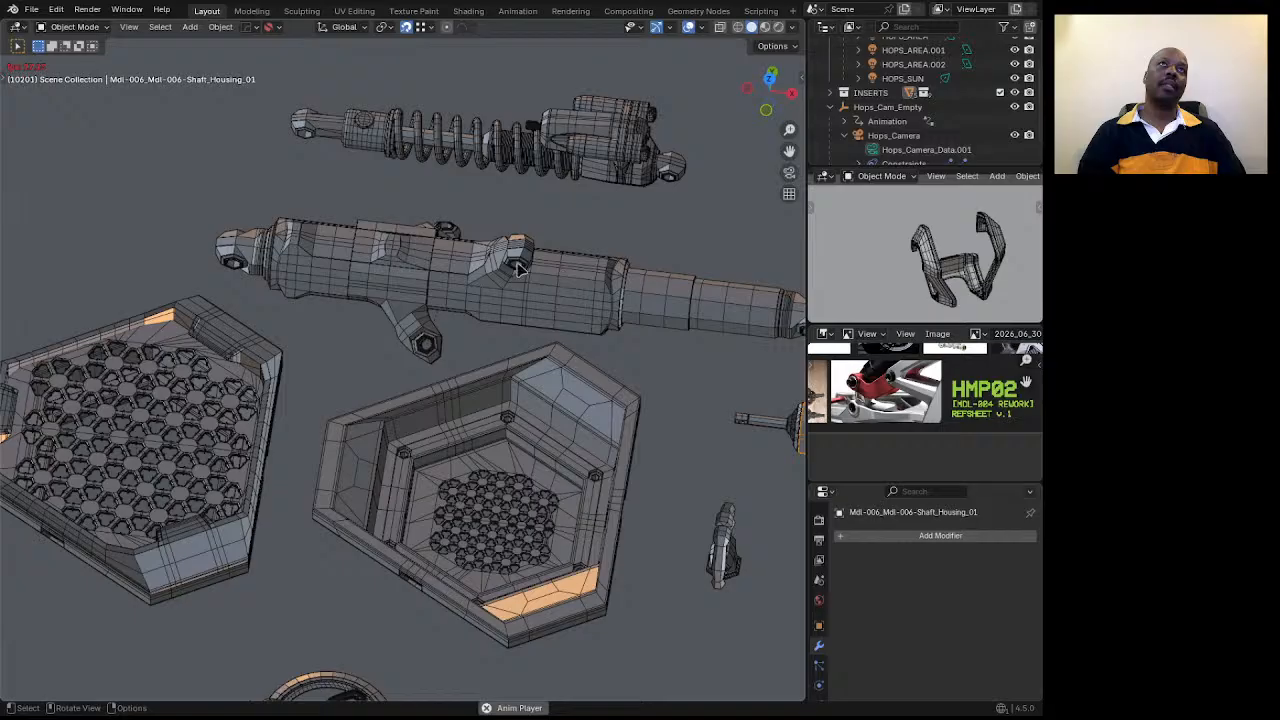
scroll(495, 266, down, 3)
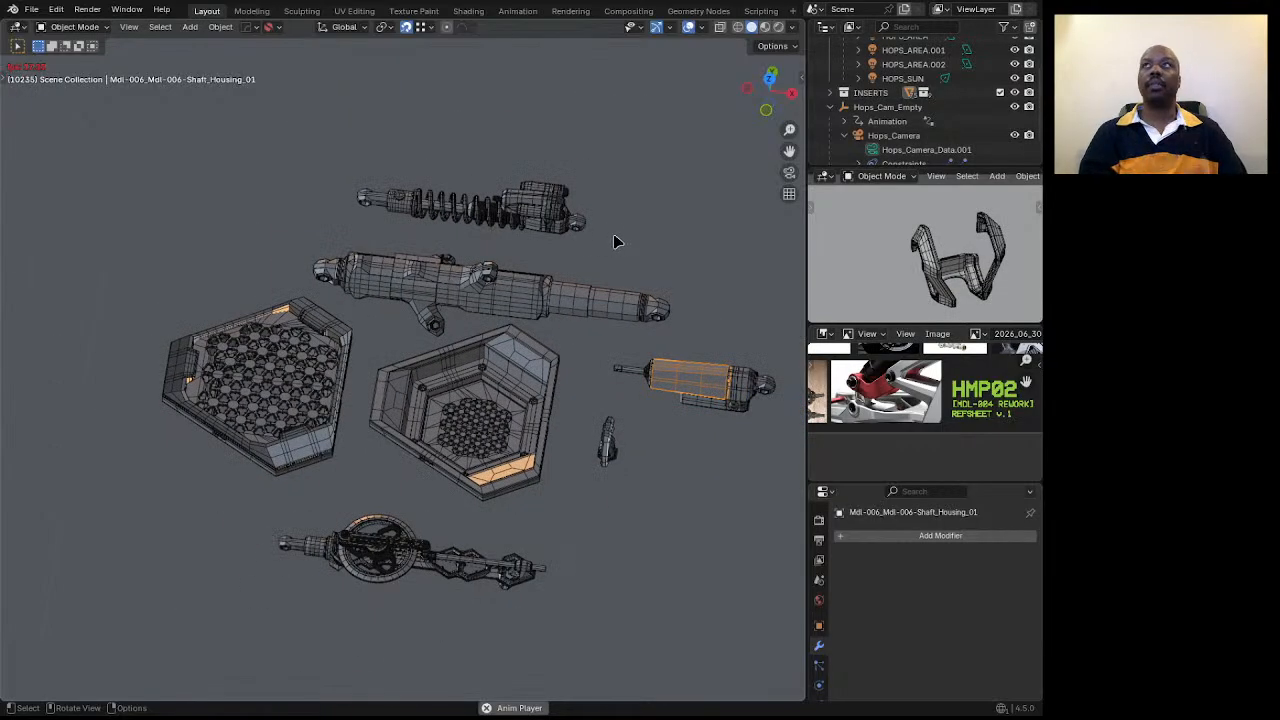
middle_drag(531, 189, 564, 170)
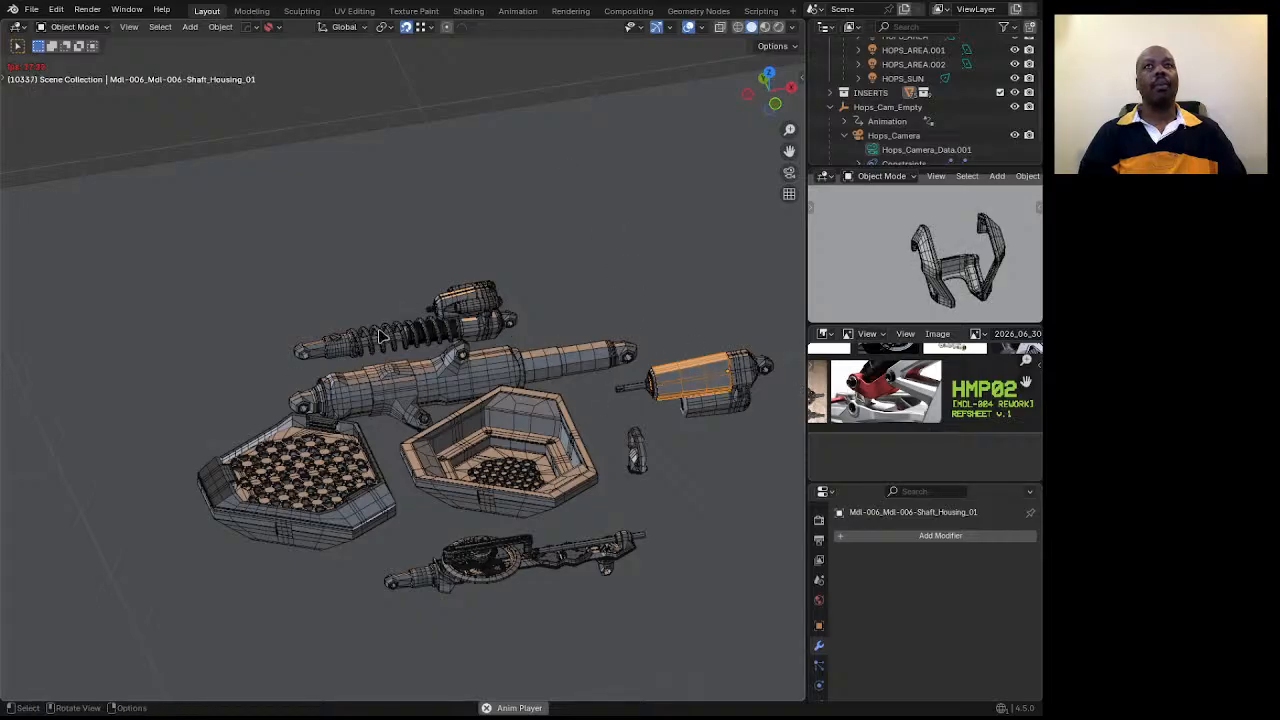
scroll(832, 402, up, 1)
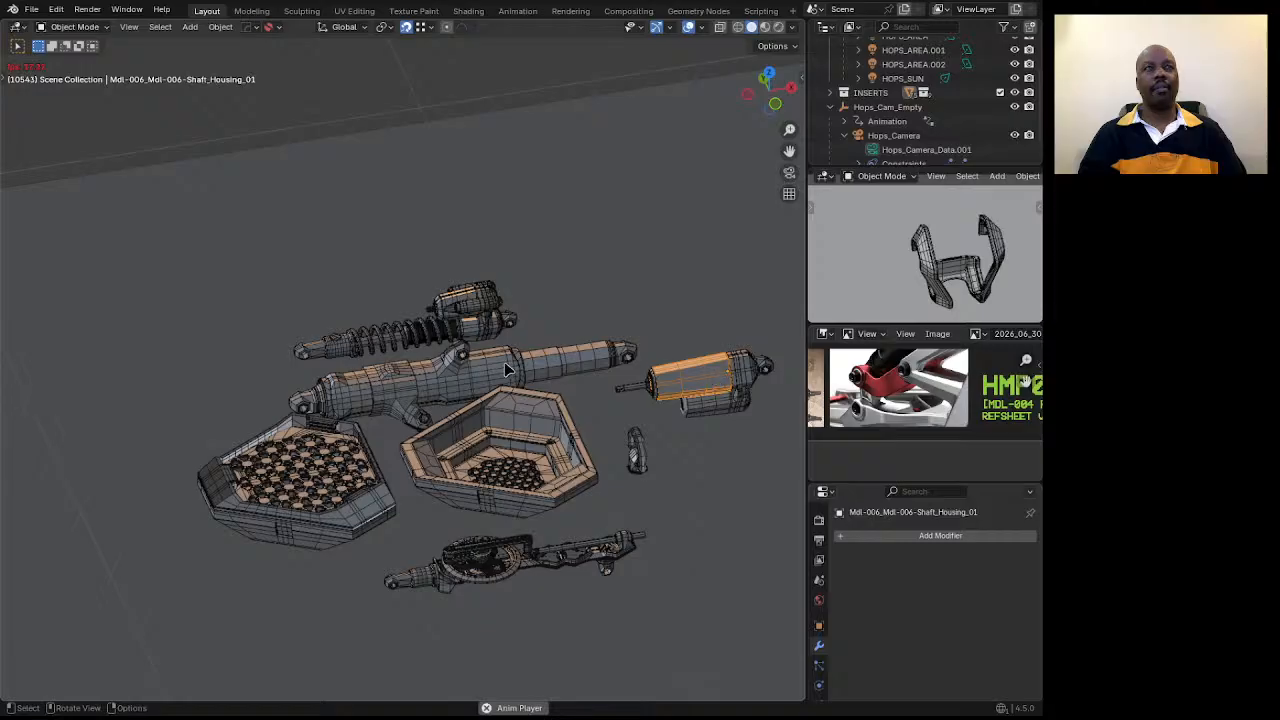
scroll(670, 390, up, 6)
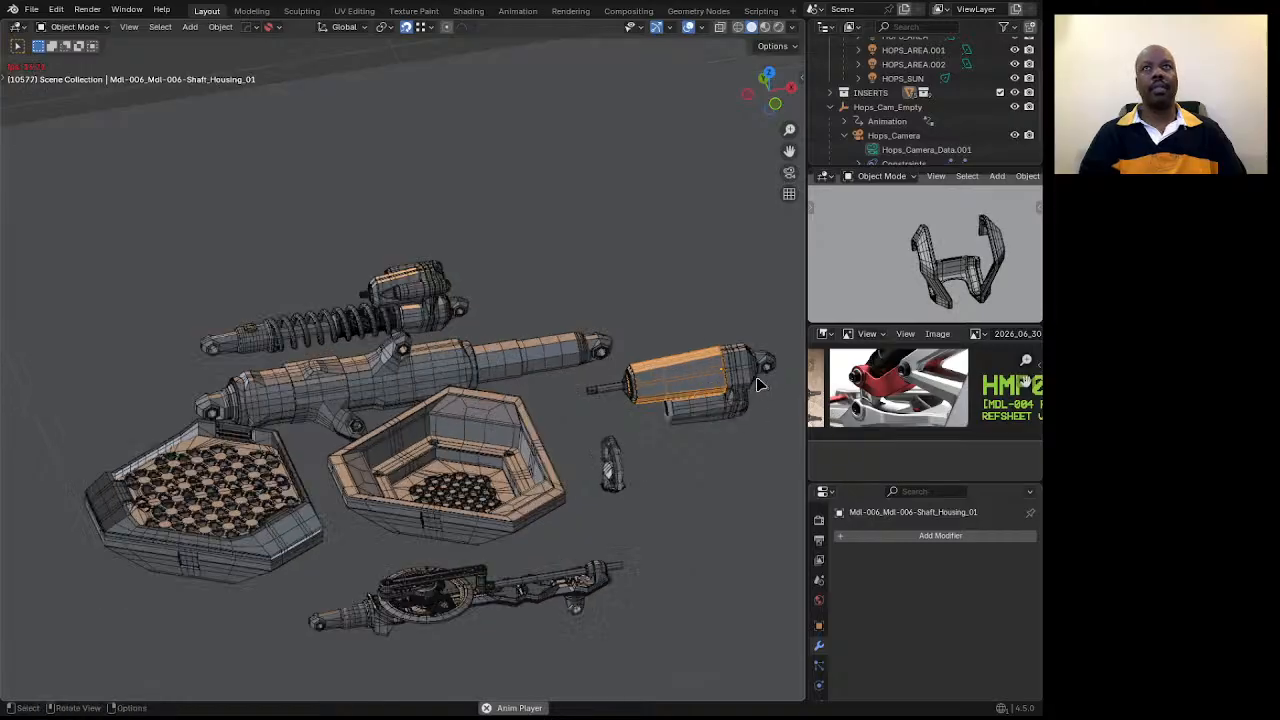
scroll(670, 390, down, 1)
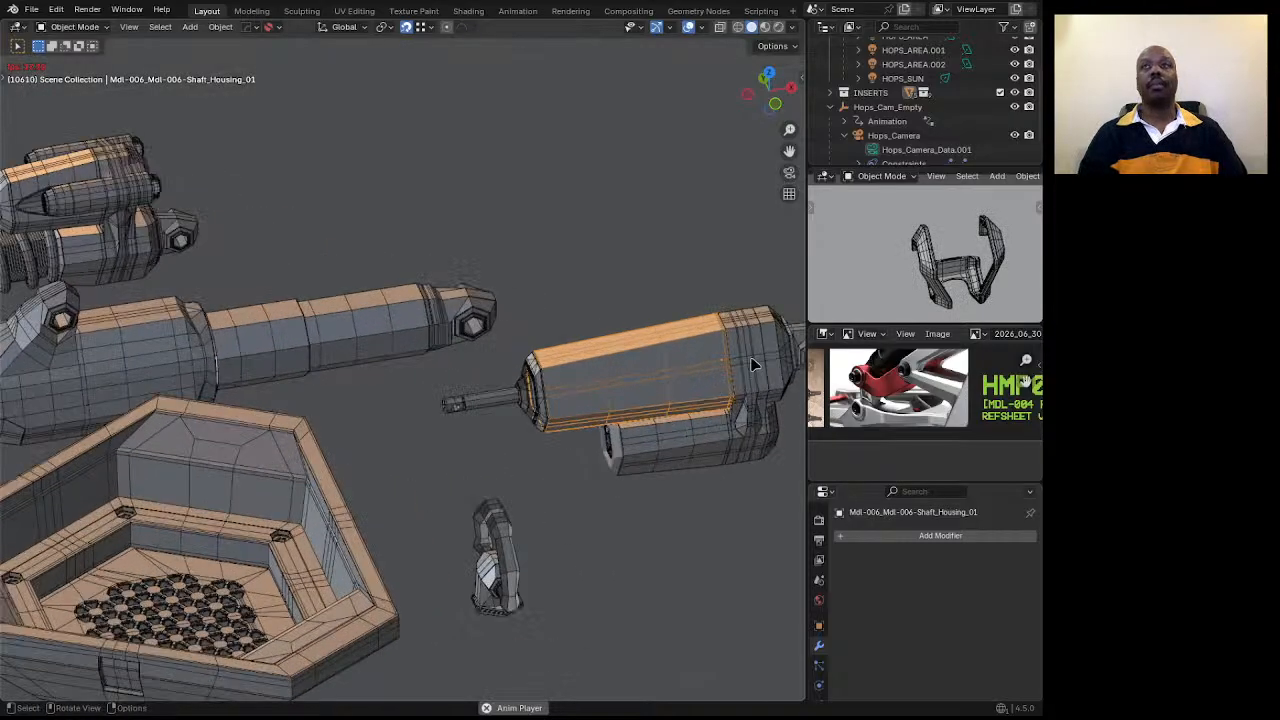
Move the short actuator by its motor housing 353.78 mm along X, clear of the other parts.
click(740, 400)
scroll(530, 418, down, 3)
middle_drag(530, 418, 445, 407)
scroll(445, 407, down, 5)
key(g)
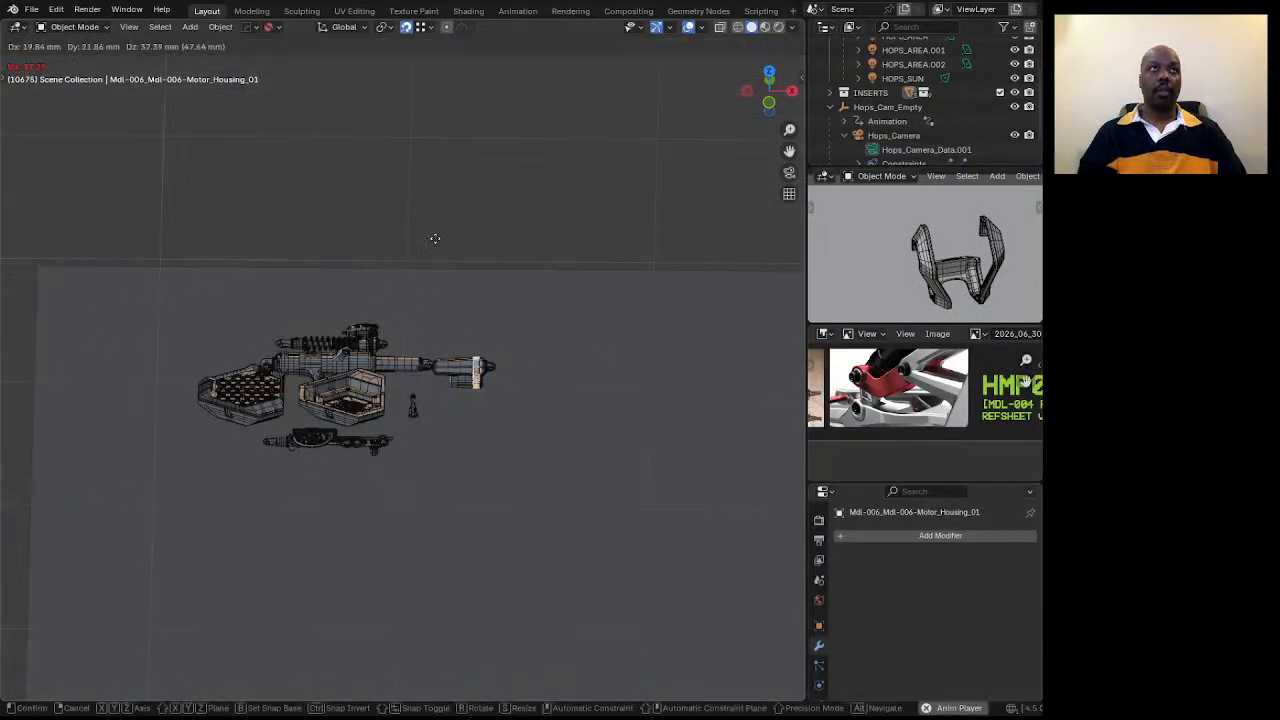
key(x)
click(505, 247)
middle_drag(480, 363, 483, 329)
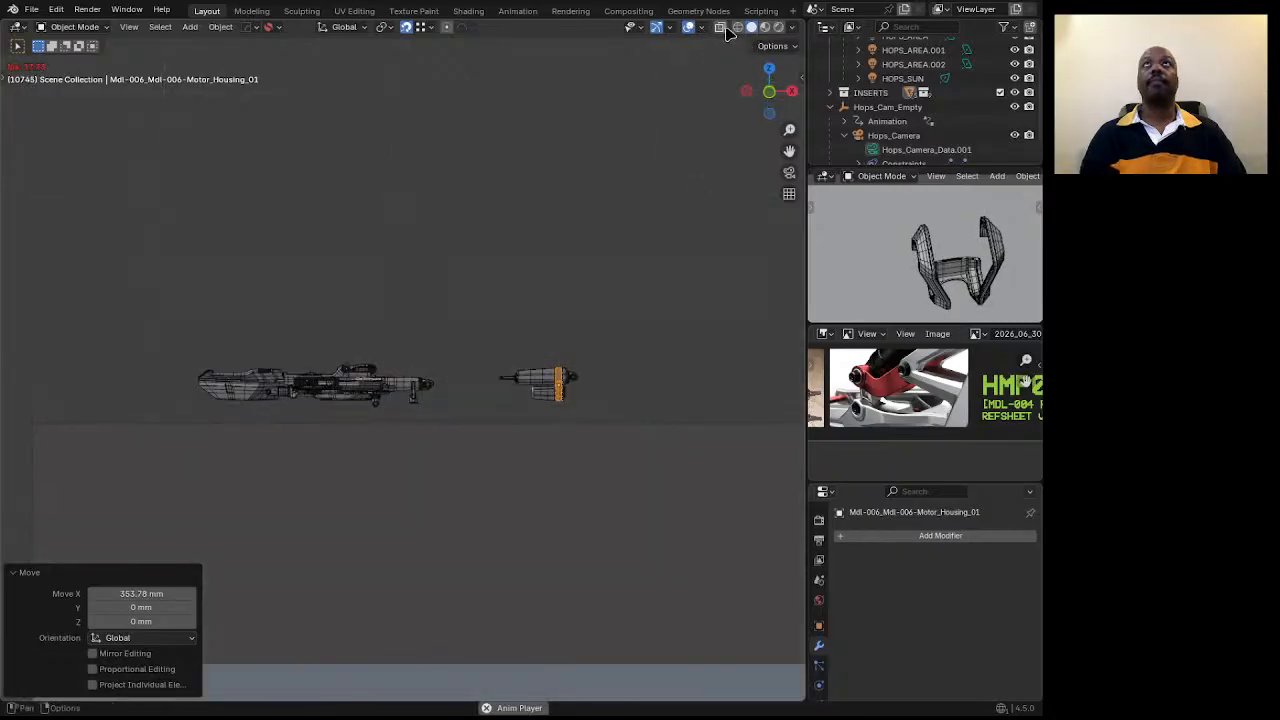
Select the complete actuator with X-ray on and duplicate it 434.59 mm along X.
click(720, 29)
drag(486, 344, 600, 417)
click(490, 335)
drag(490, 344, 616, 430)
key(shift+d)
key(x)
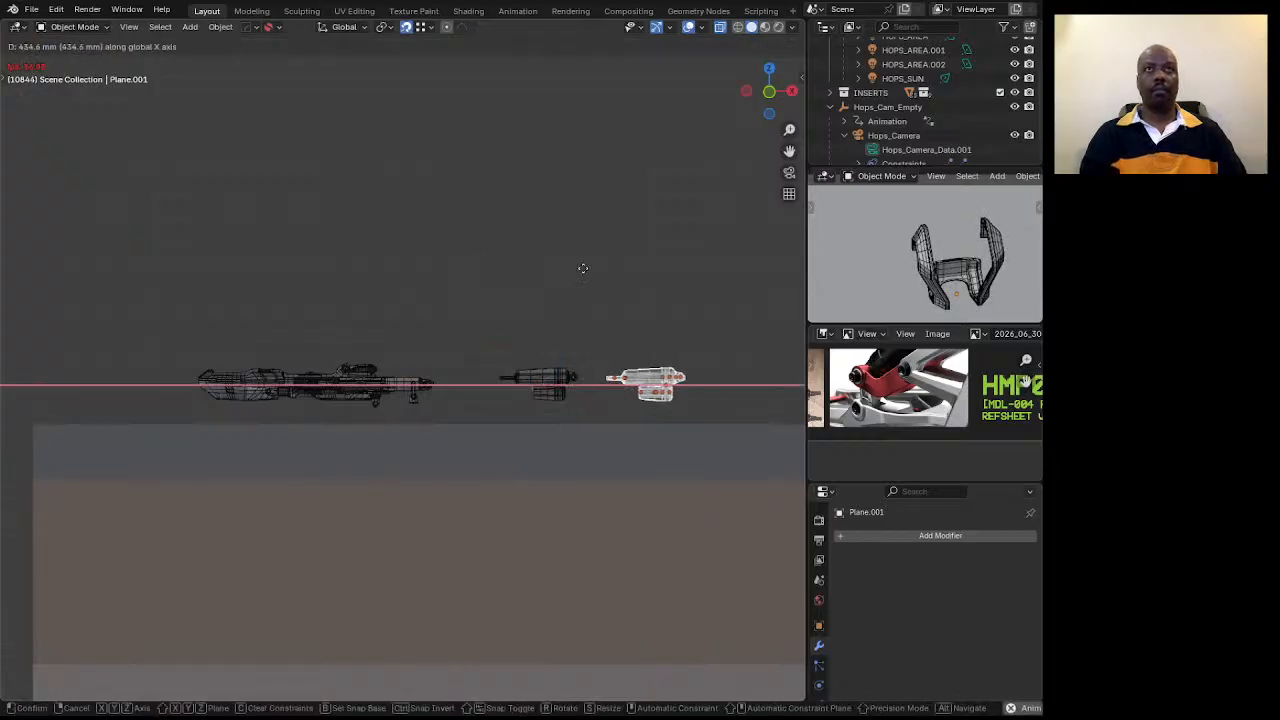
click(542, 296)
click(720, 28)
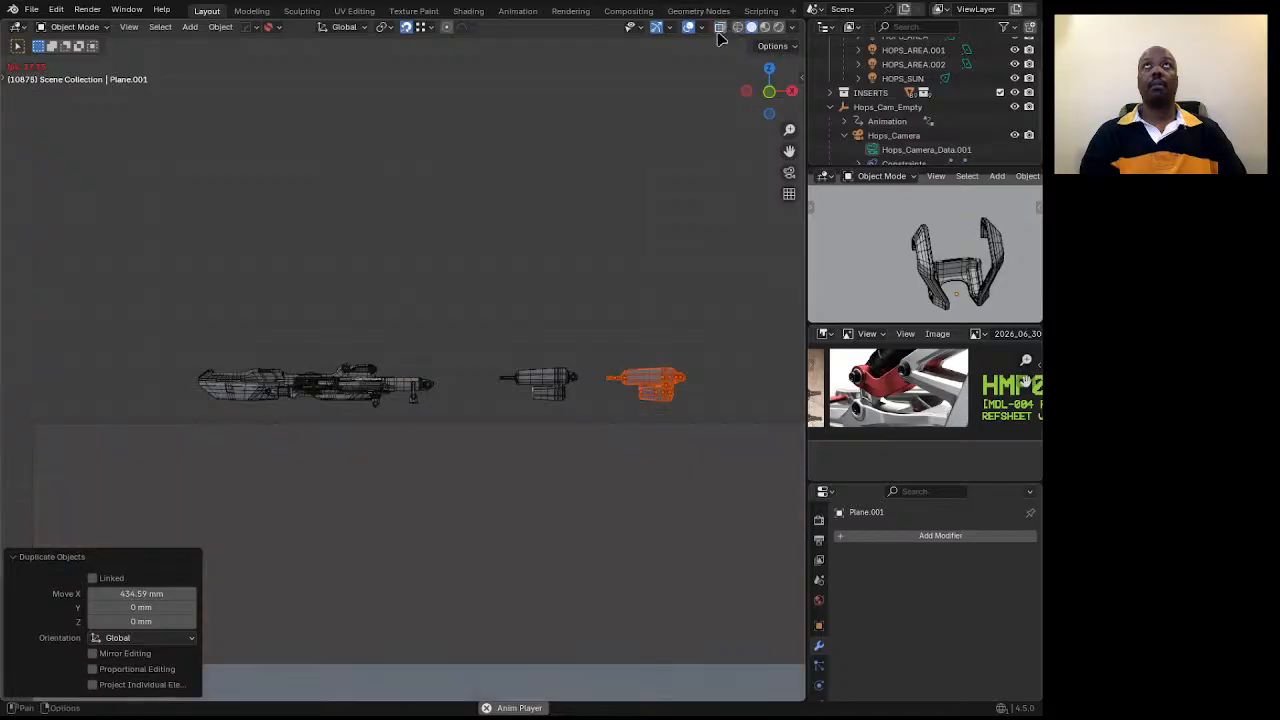
click(553, 346)
Try to snap the copied actuator's shaft housing to the 3D cursor with its offset kept.
middle_drag(553, 356, 292, 417)
click(668, 390)
scroll(668, 390, down, 5)
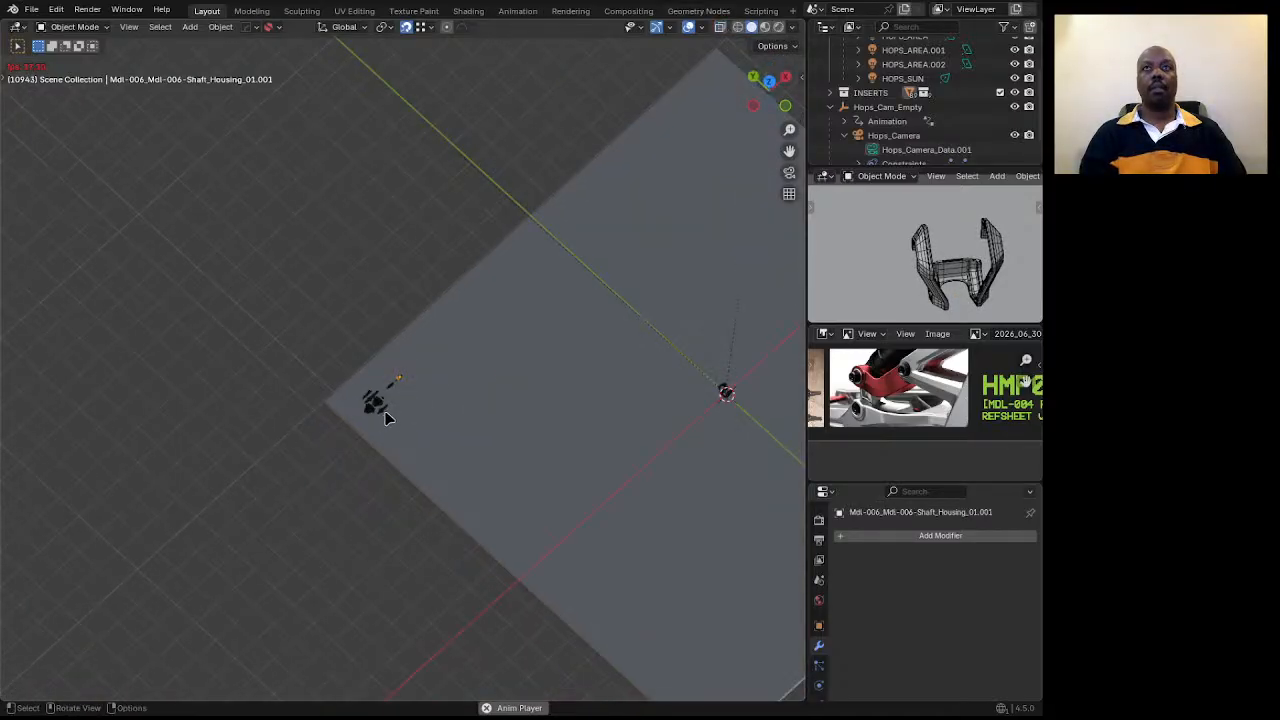
key(shift+s)
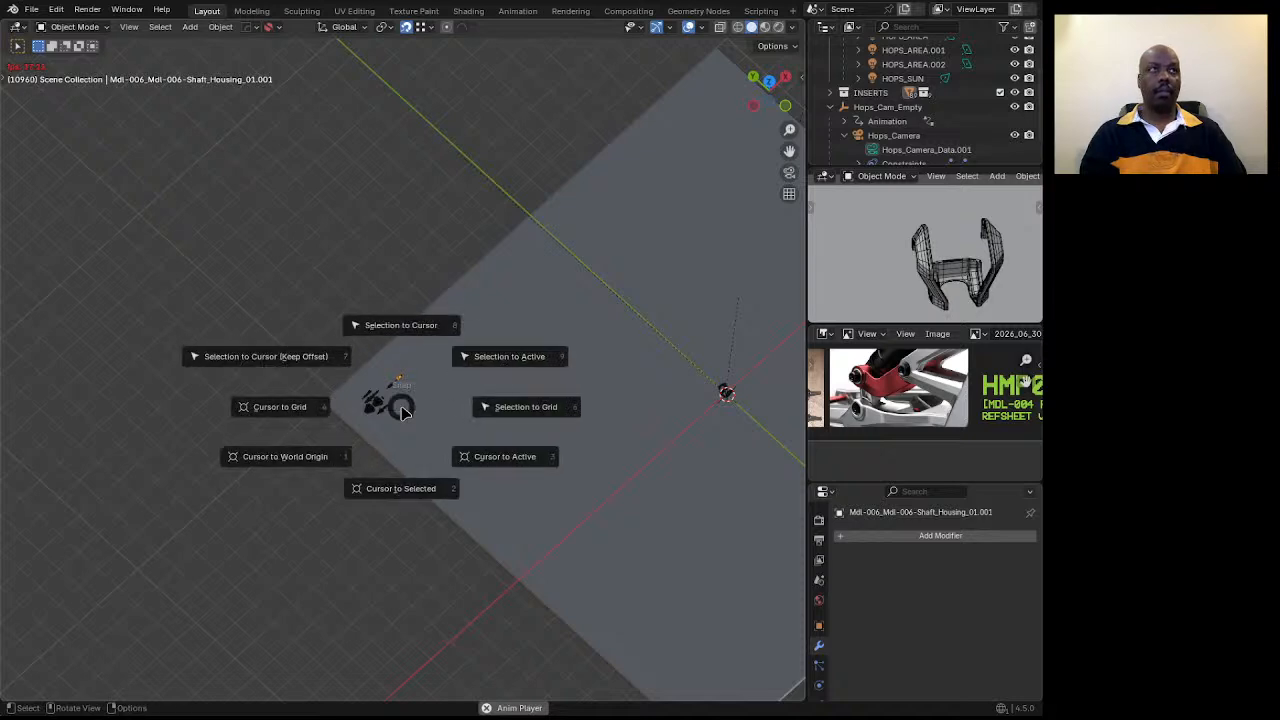
click(291, 355)
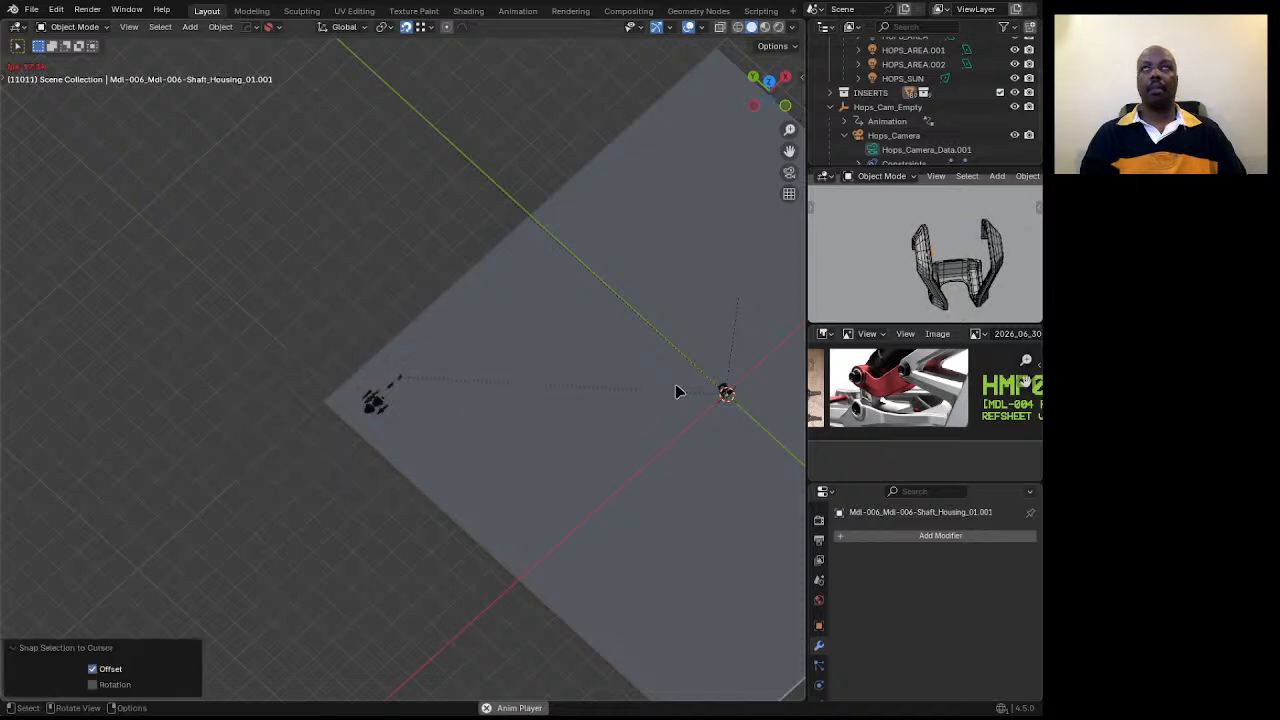
scroll(345, 377, up, 1)
key(ctrl+z)
Snap the duplicated actuator by its motor housing to the 3D cursor, keeping the offset.
scroll(404, 382, up, 14)
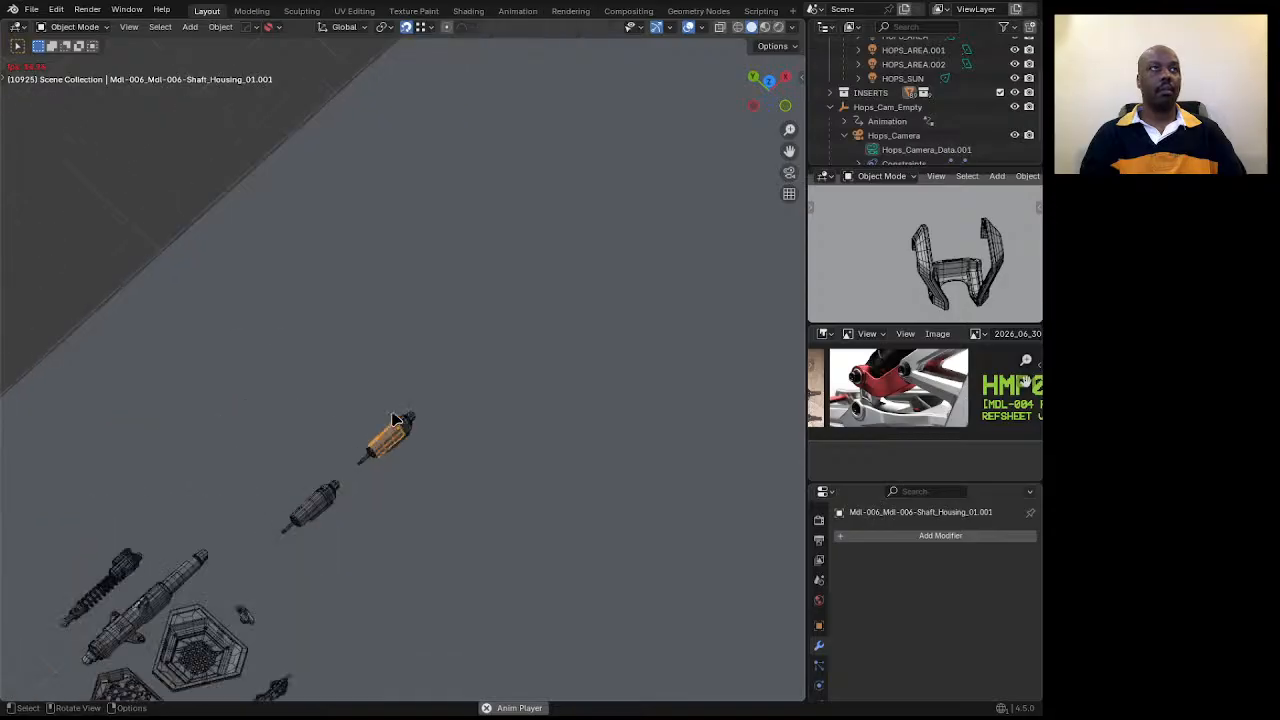
click(370, 428)
key(shift+s)
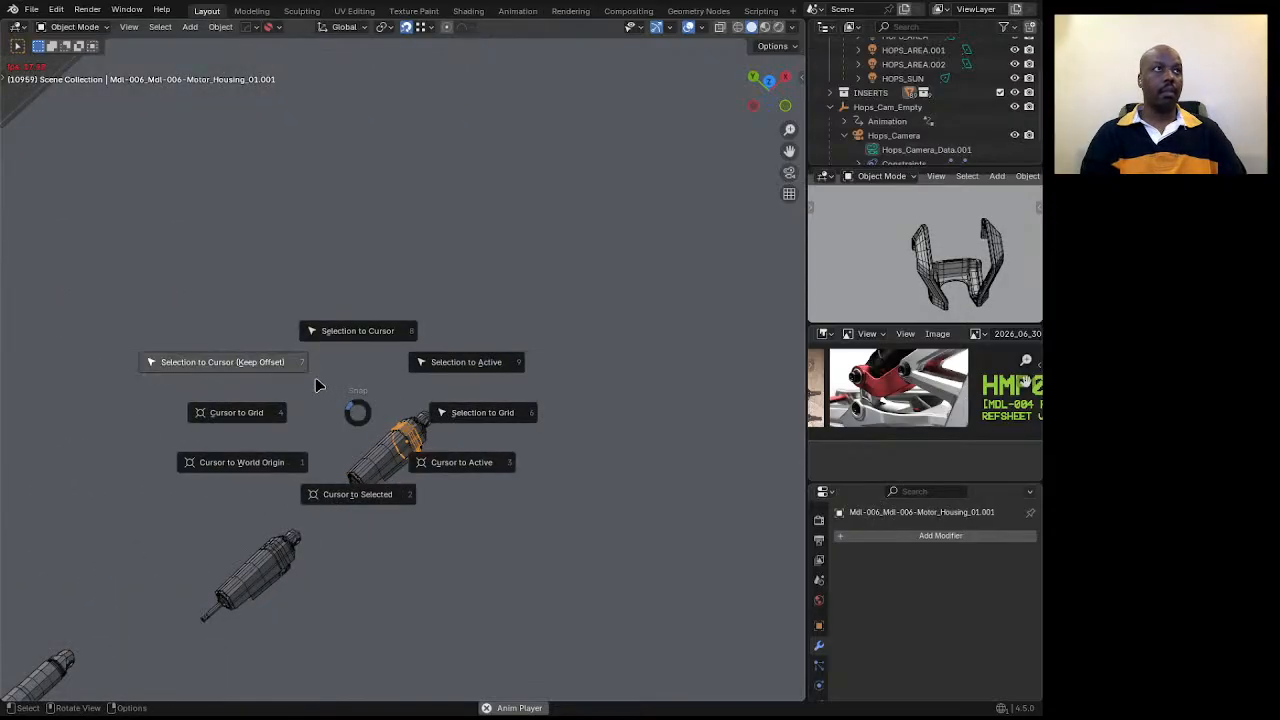
click(277, 362)
Set the curved bracket's origin to the 3D cursor.
scroll(355, 357, down, 10)
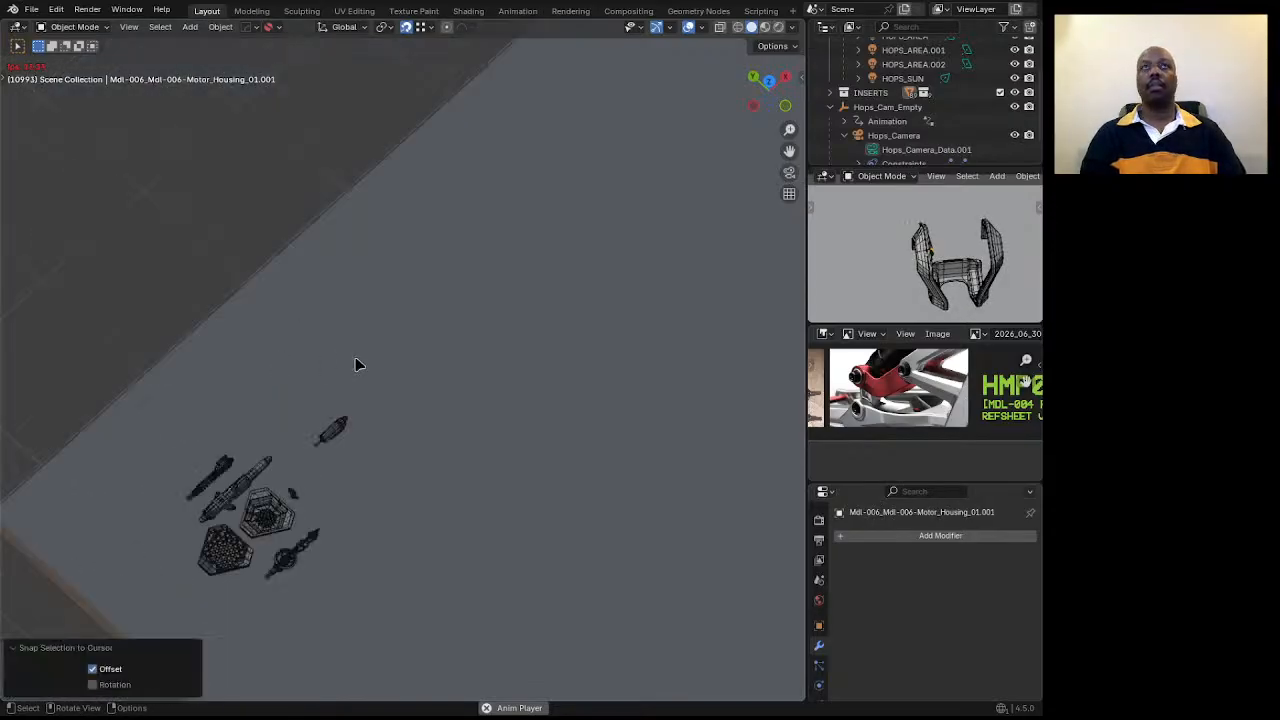
scroll(663, 365, up, 7)
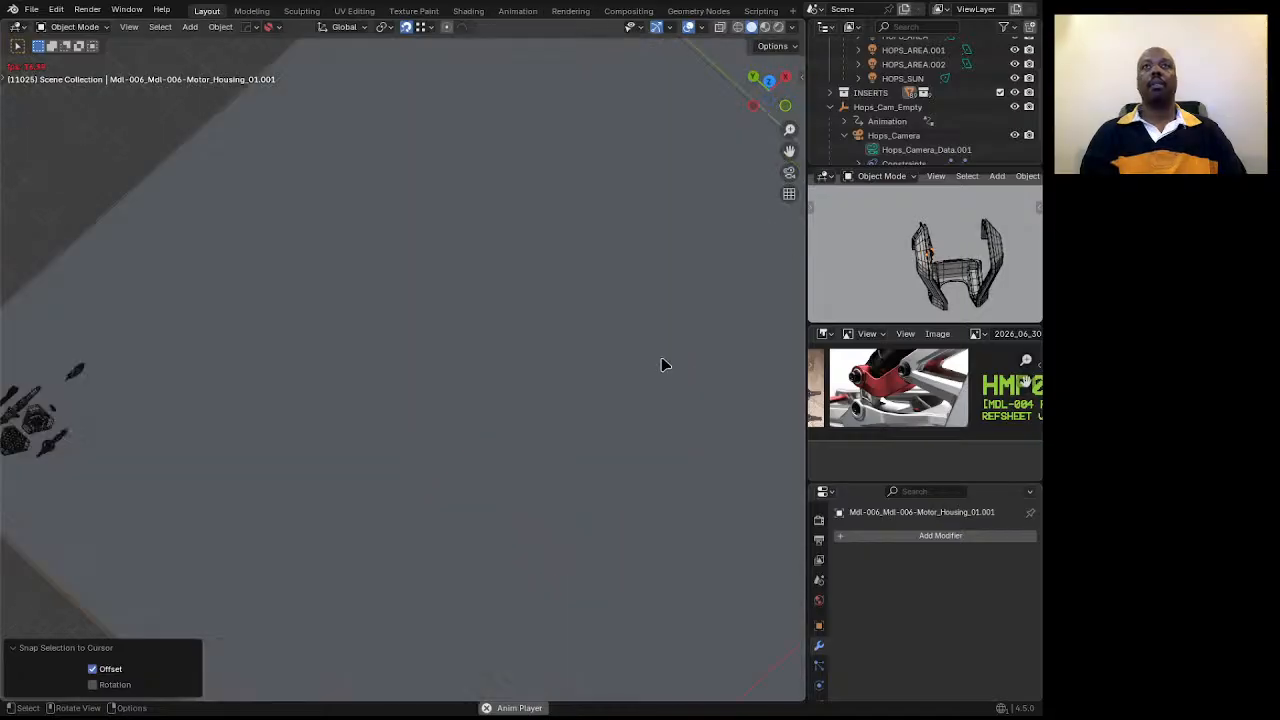
scroll(234, 369, down, 5)
scroll(635, 378, up, 6)
scroll(733, 360, up, 5)
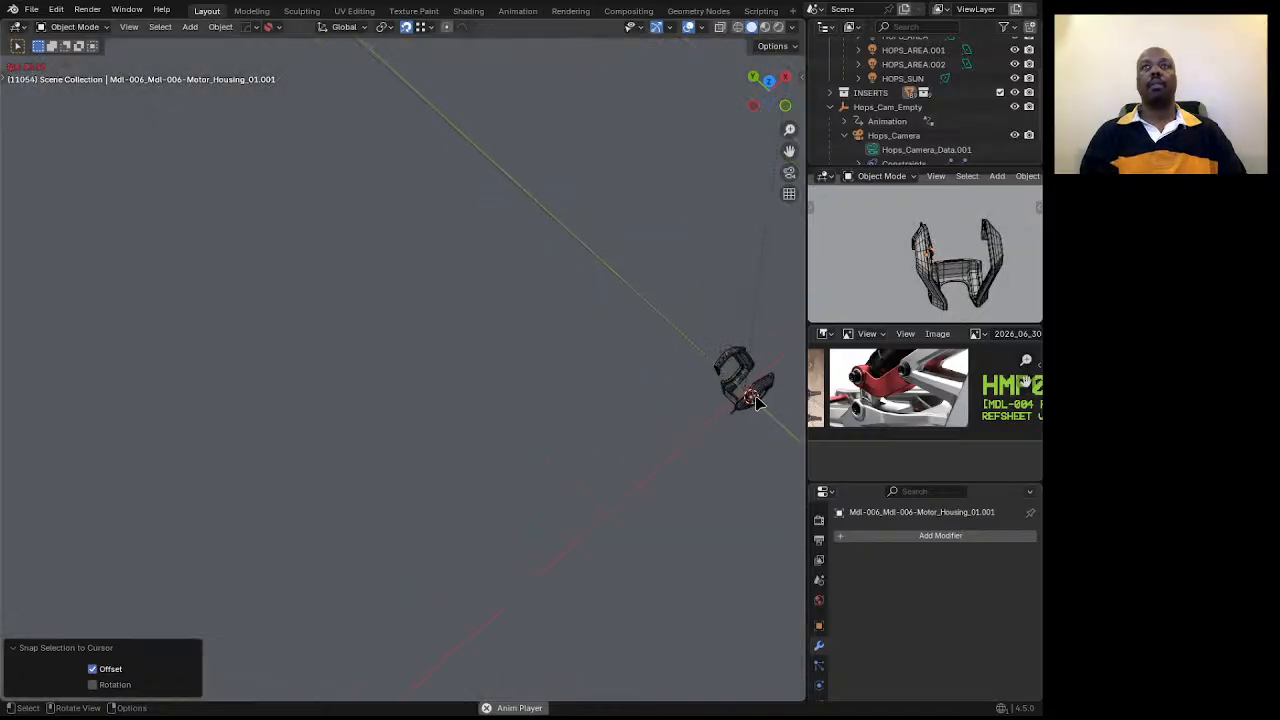
click(772, 375)
right_click(772, 375)
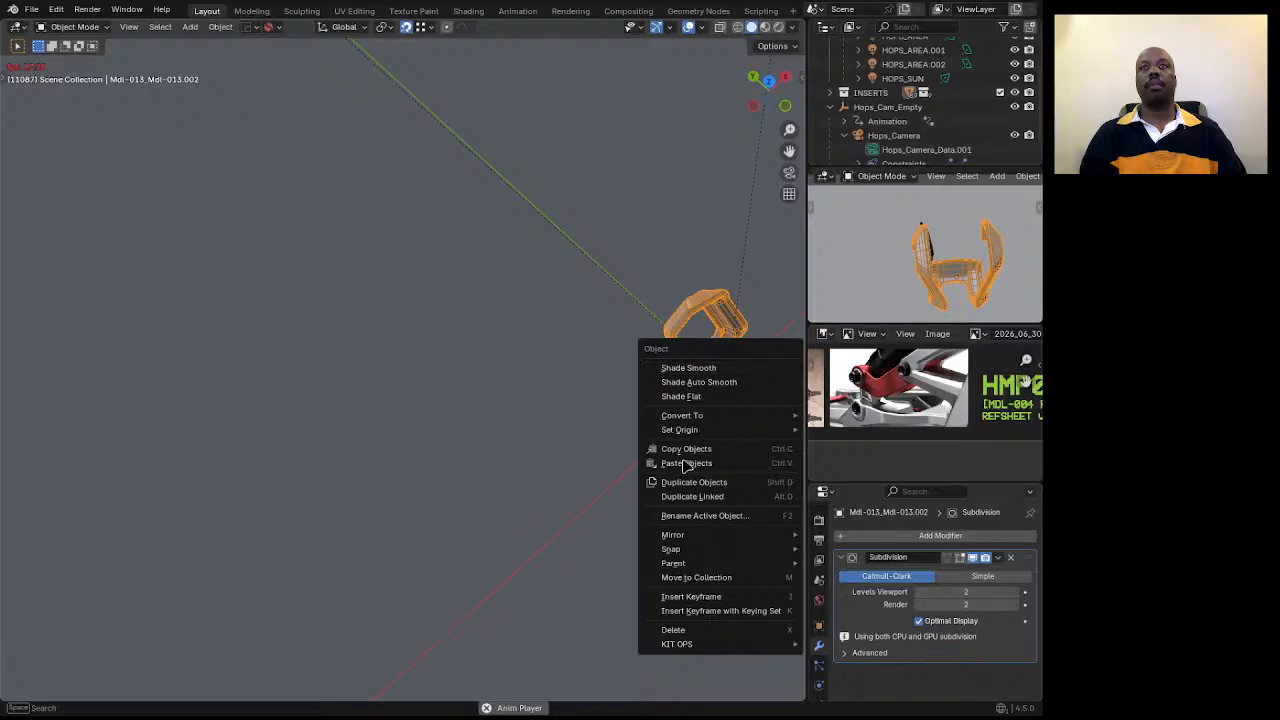
mouse_move(694, 431)
click(822, 462)
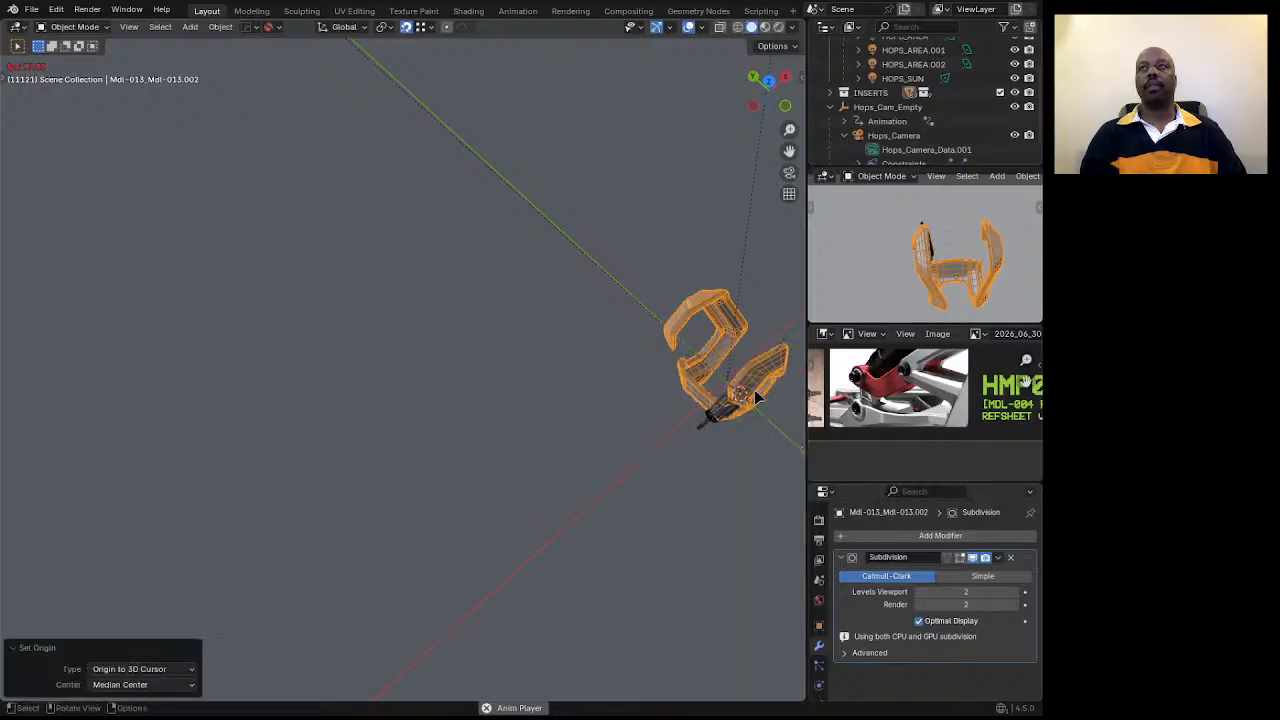
Snap the duplicated actuator by its motor housing to the 3D cursor again, keeping the offset.
click(713, 420)
middle_drag(720, 421, 691, 334)
scroll(760, 428, up, 3)
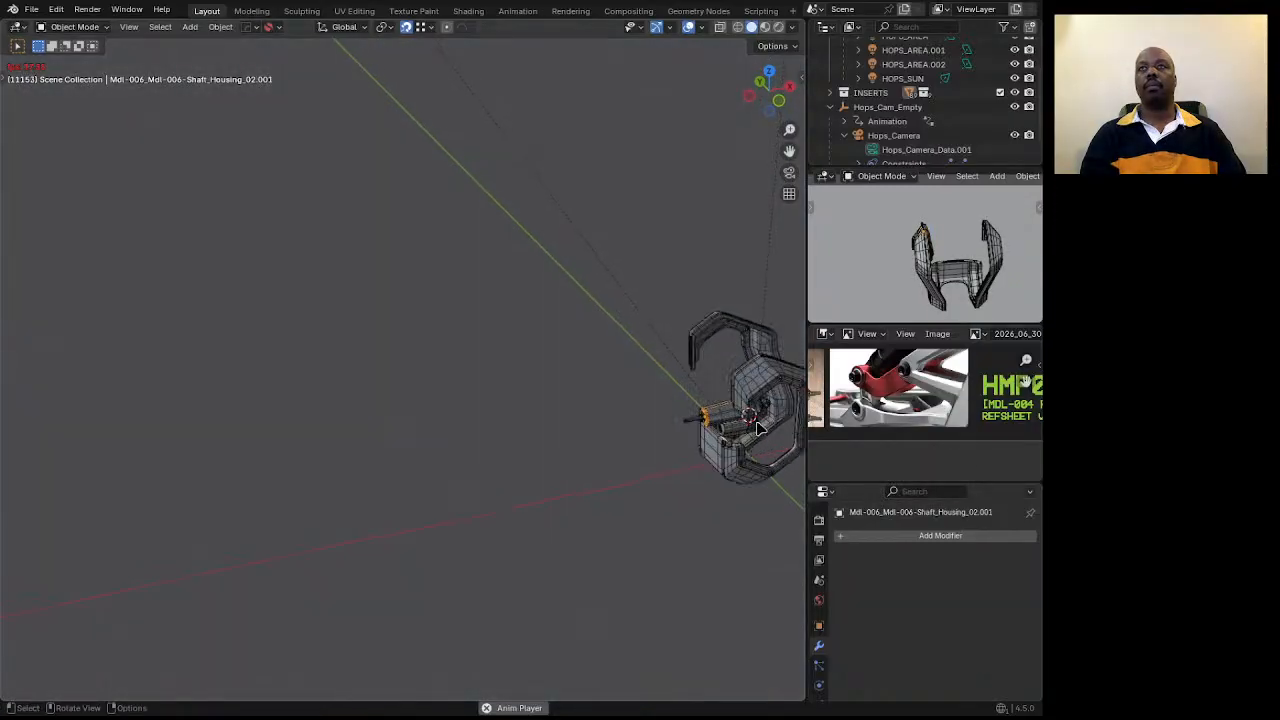
scroll(200, 386, down, 7)
scroll(478, 392, up, 6)
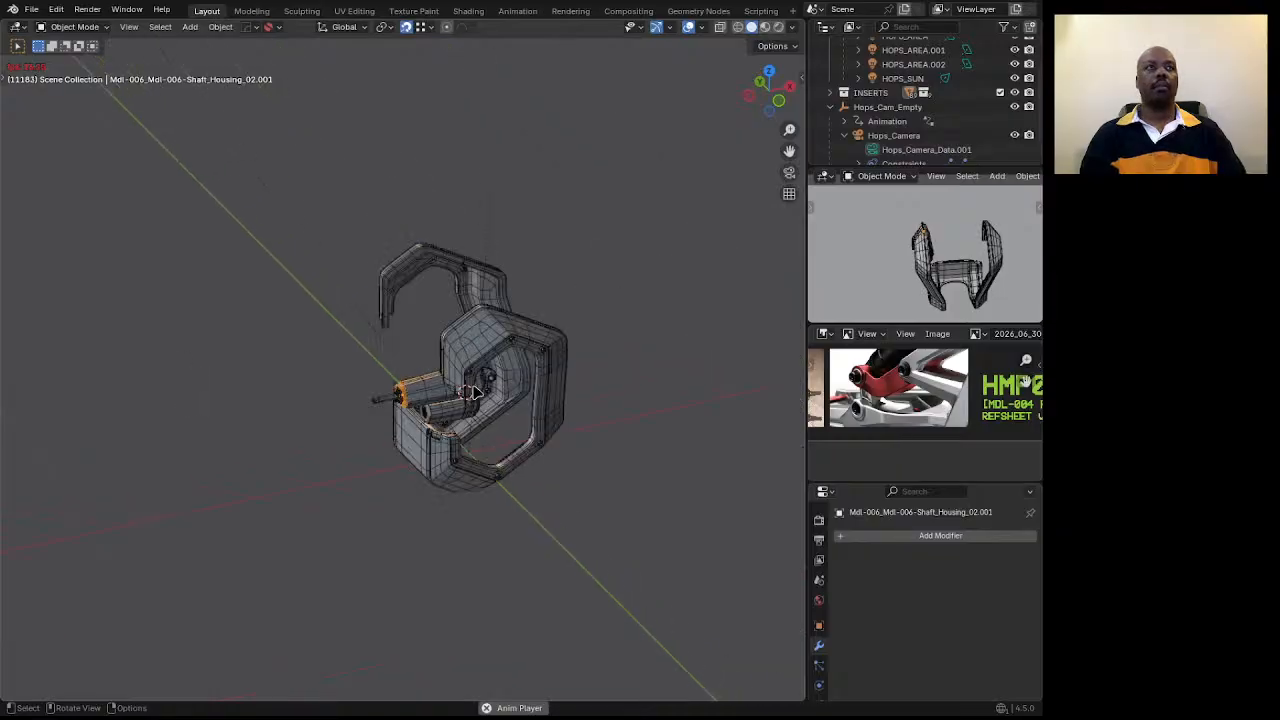
scroll(475, 415, up, 2)
click(481, 412)
key(shift+s)
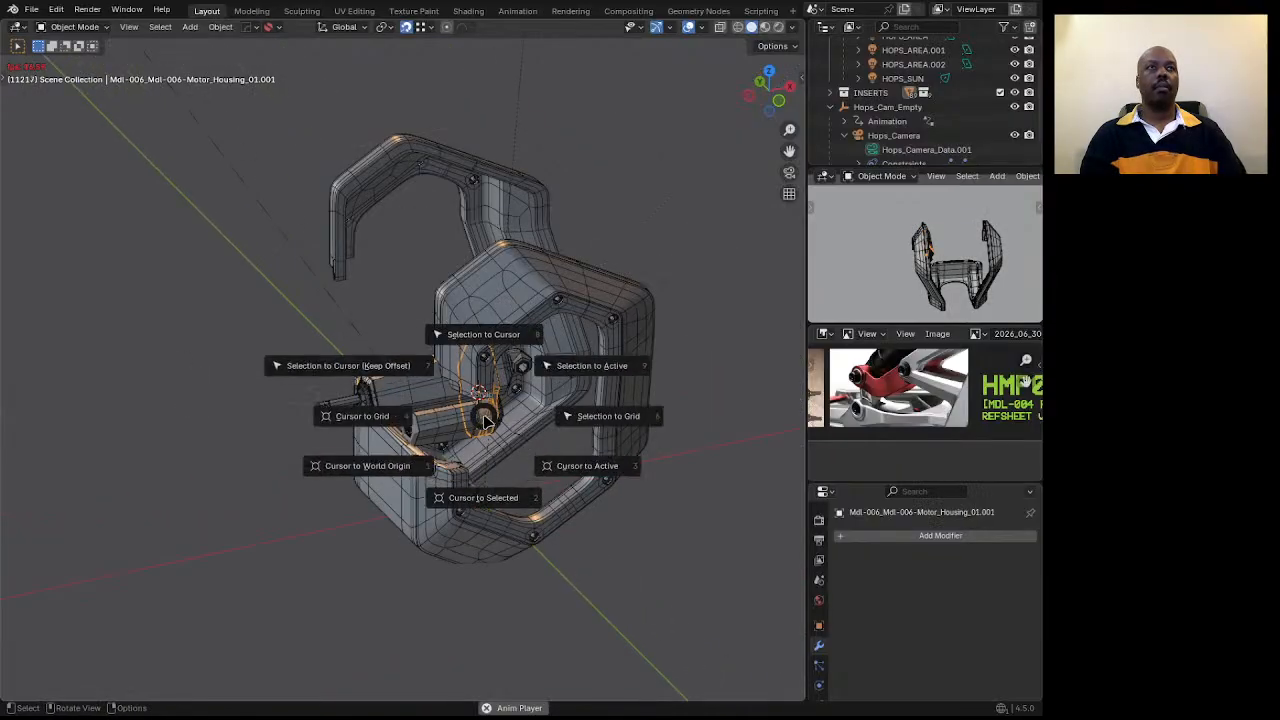
click(372, 366)
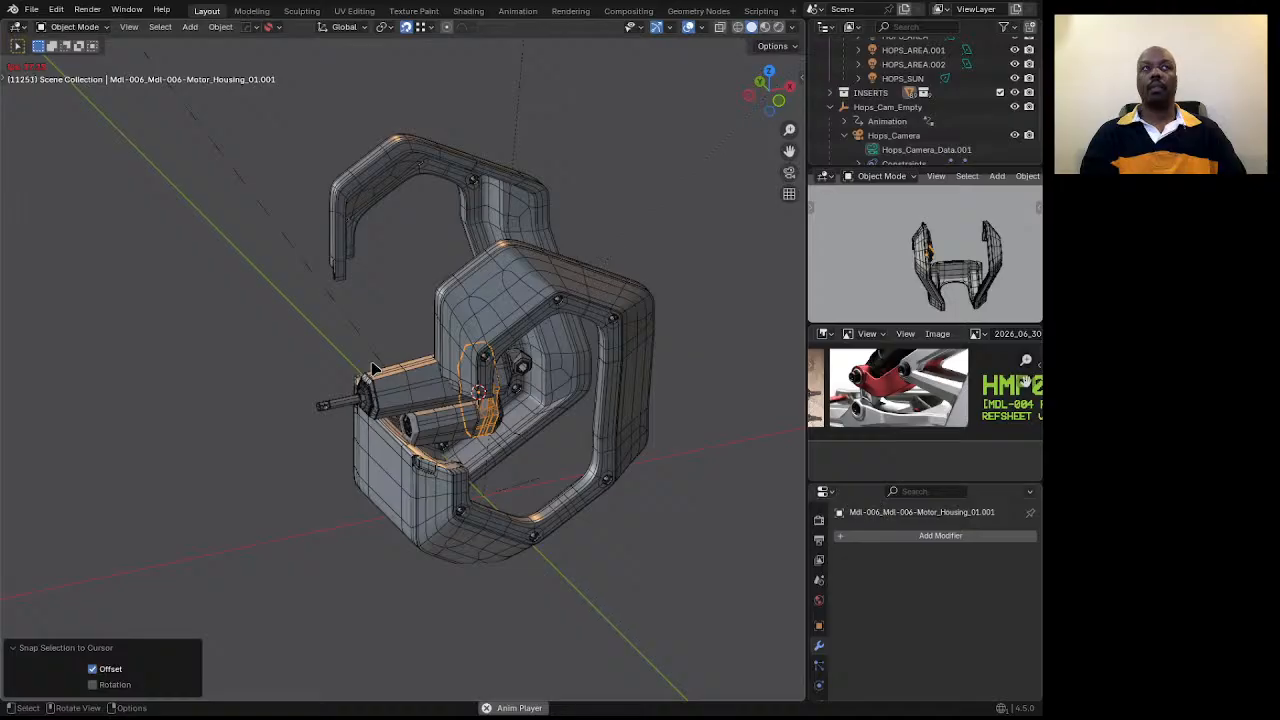
Select the curved bracket and try to move the 3D cursor to its origin.
click(449, 470)
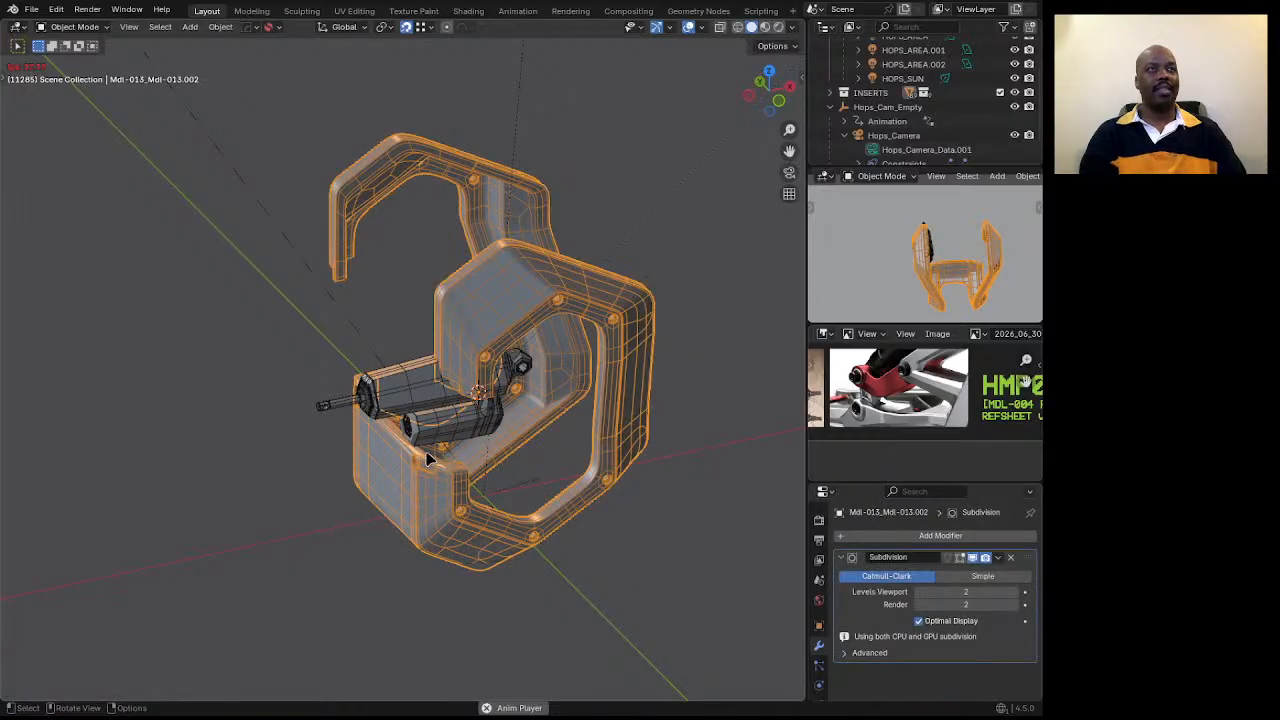
middle_drag(440, 462, 475, 462)
key(shift+s)
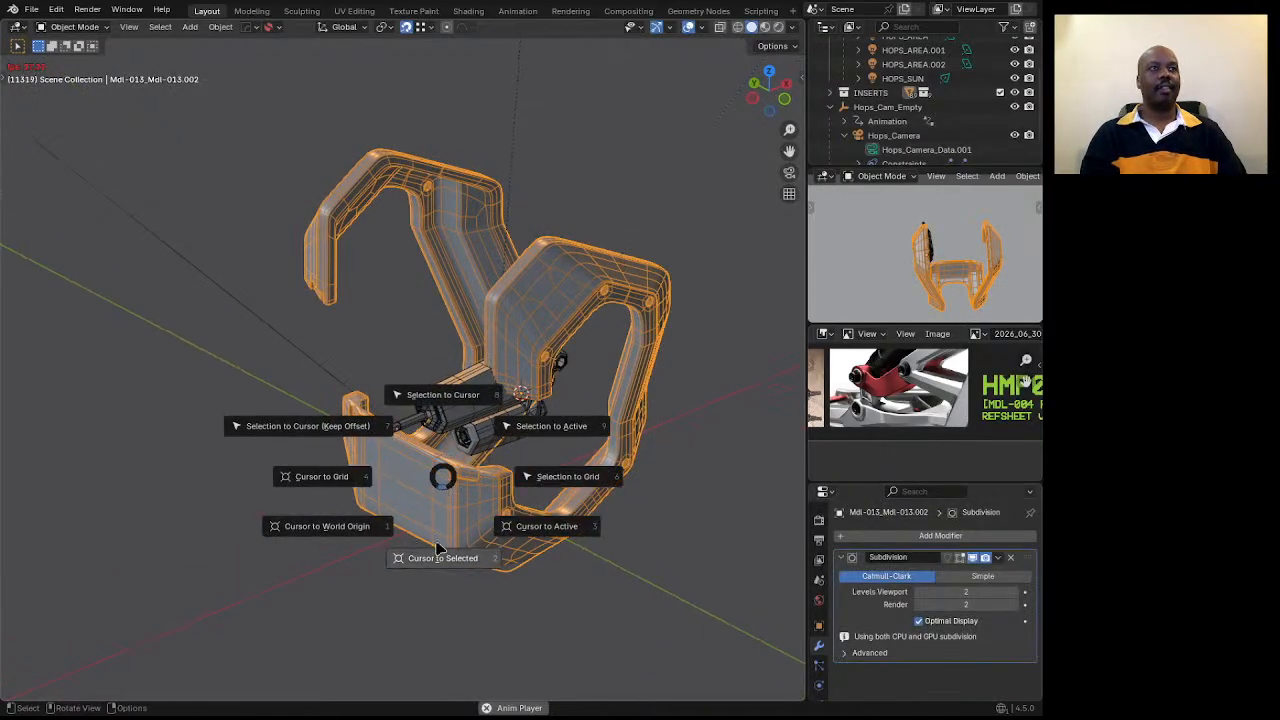
click(443, 551)
middle_drag(445, 488, 464, 501)
click(458, 504)
key(ctrl+z)
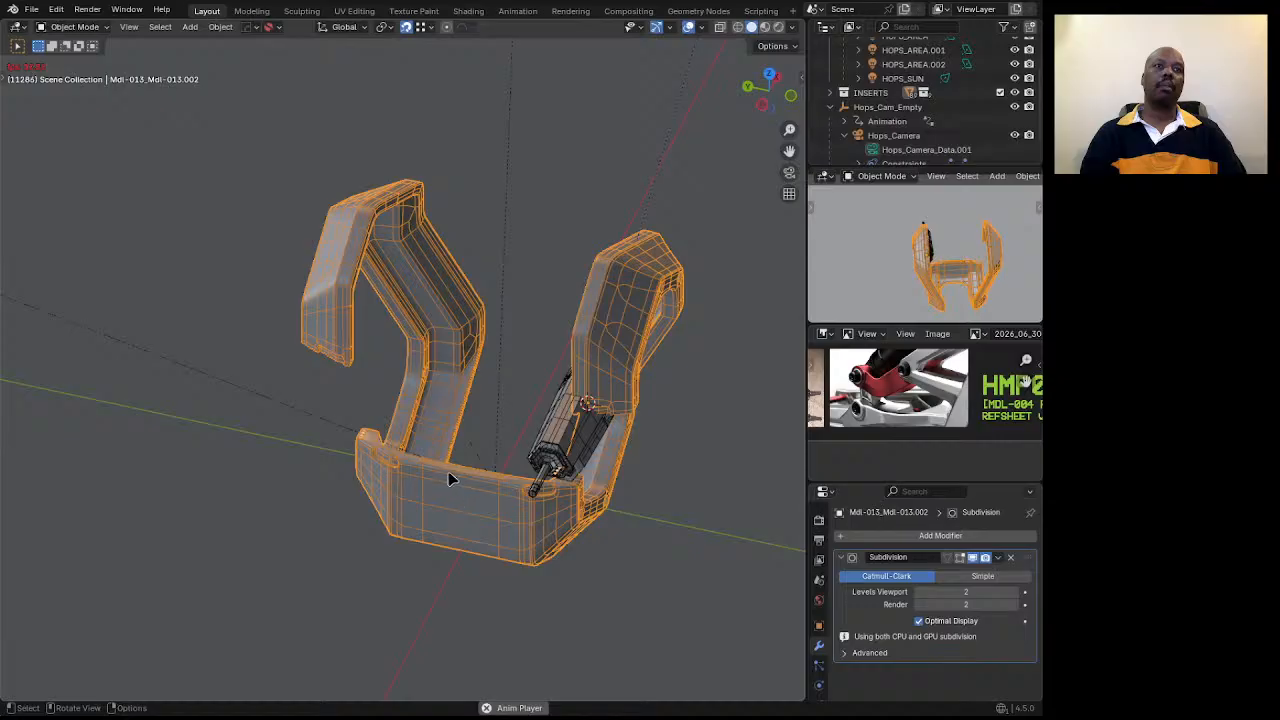
In the bracket's mesh, select the narrow vertical strip of faces on one upright end of the lower cross plate.
key(Tab)
middle_drag(400, 300, 352, 314)
scroll(420, 380, down, 3)
scroll(500, 452, up, 4)
middle_drag(486, 443, 474, 399)
scroll(566, 387, up, 2)
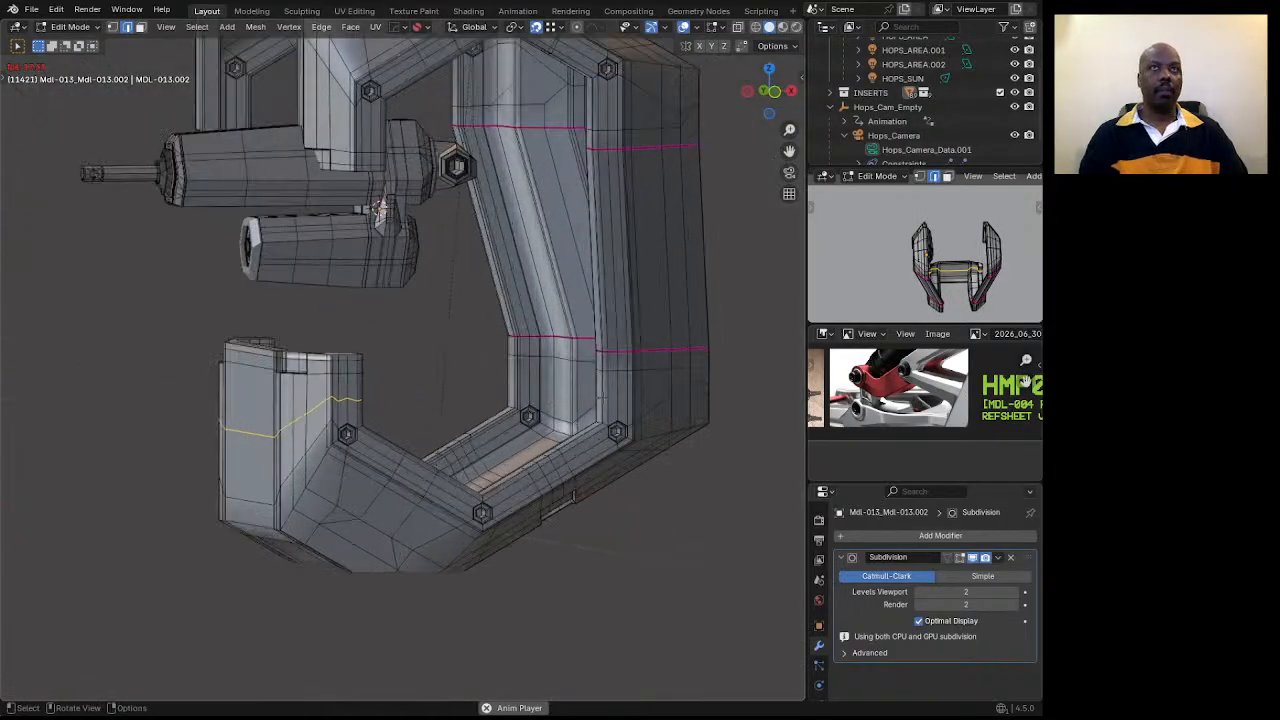
middle_drag(572, 496, 365, 358)
key(3)
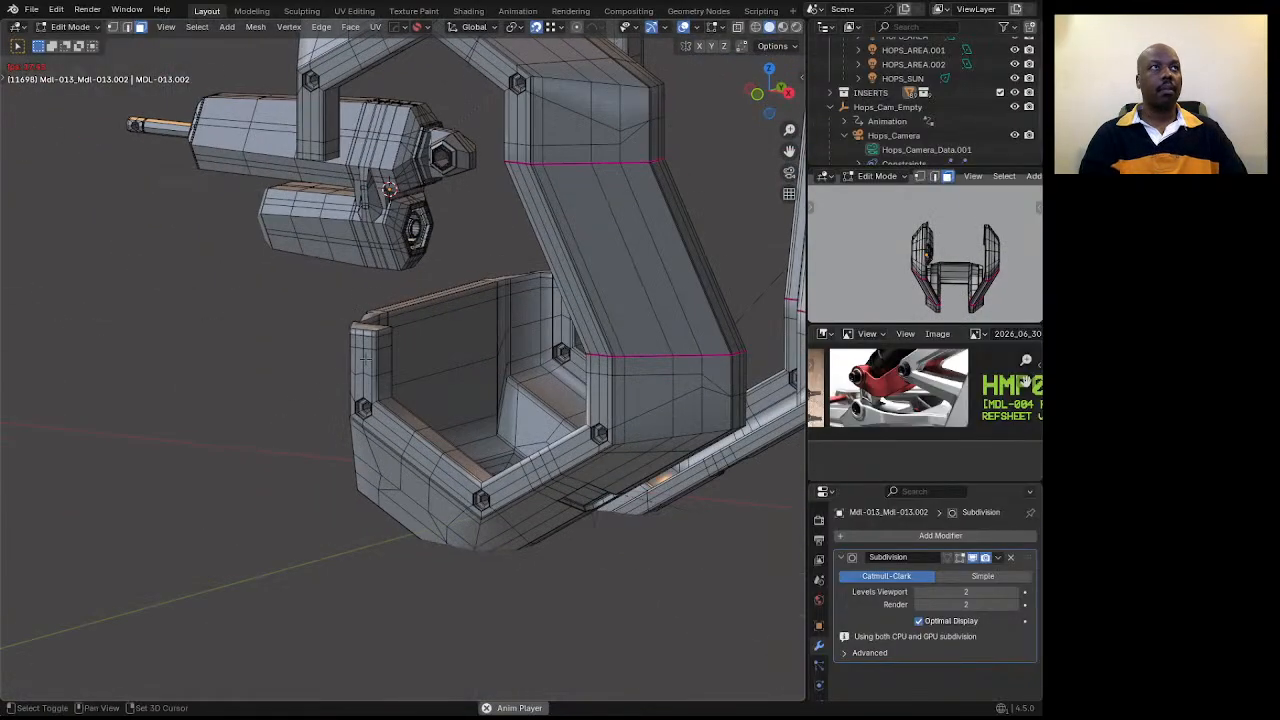
ctrl+click(383, 378)
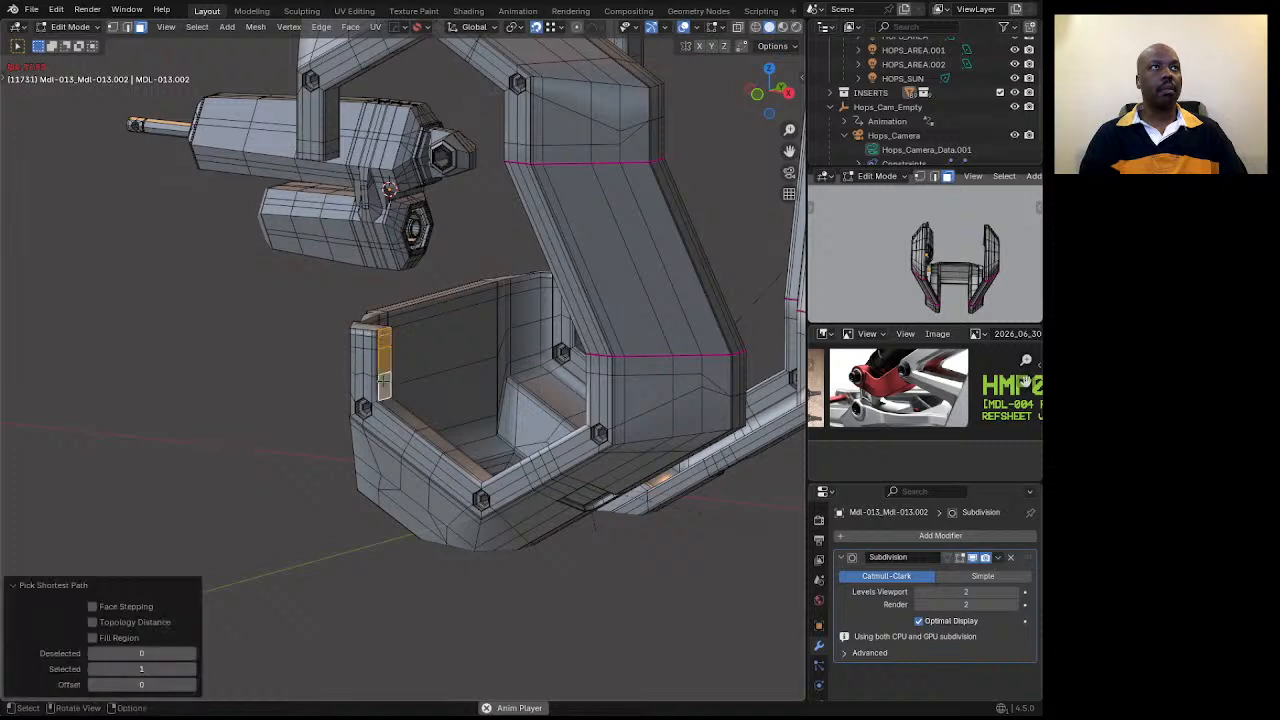
key(g)
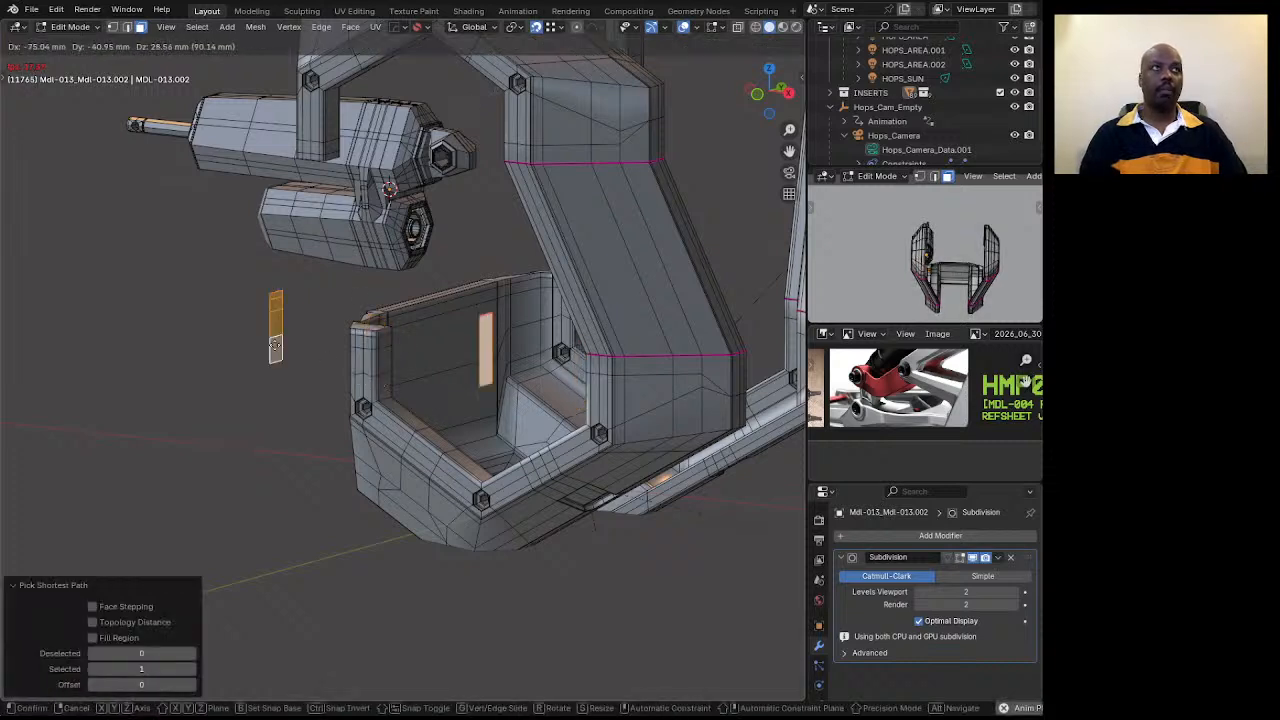
click(276, 352)
key(ctrl+z)
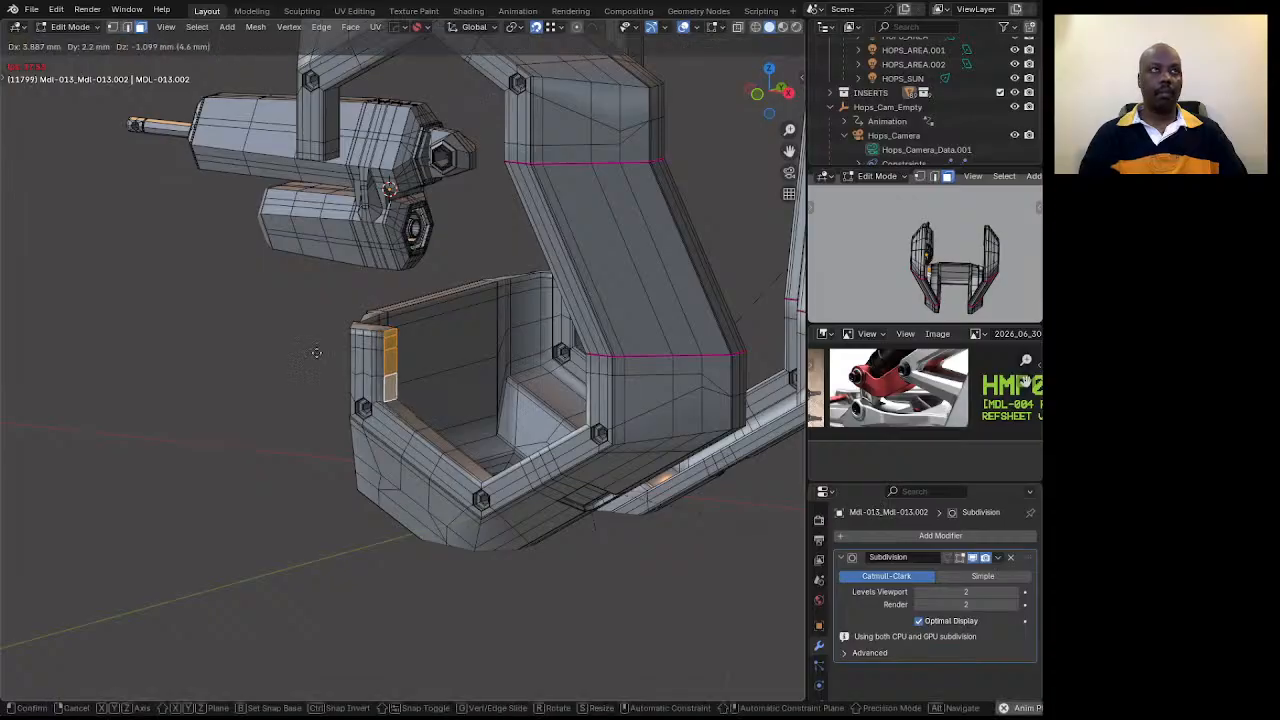
Move the 3D cursor to the selected strip of faces.
key(shift+s)
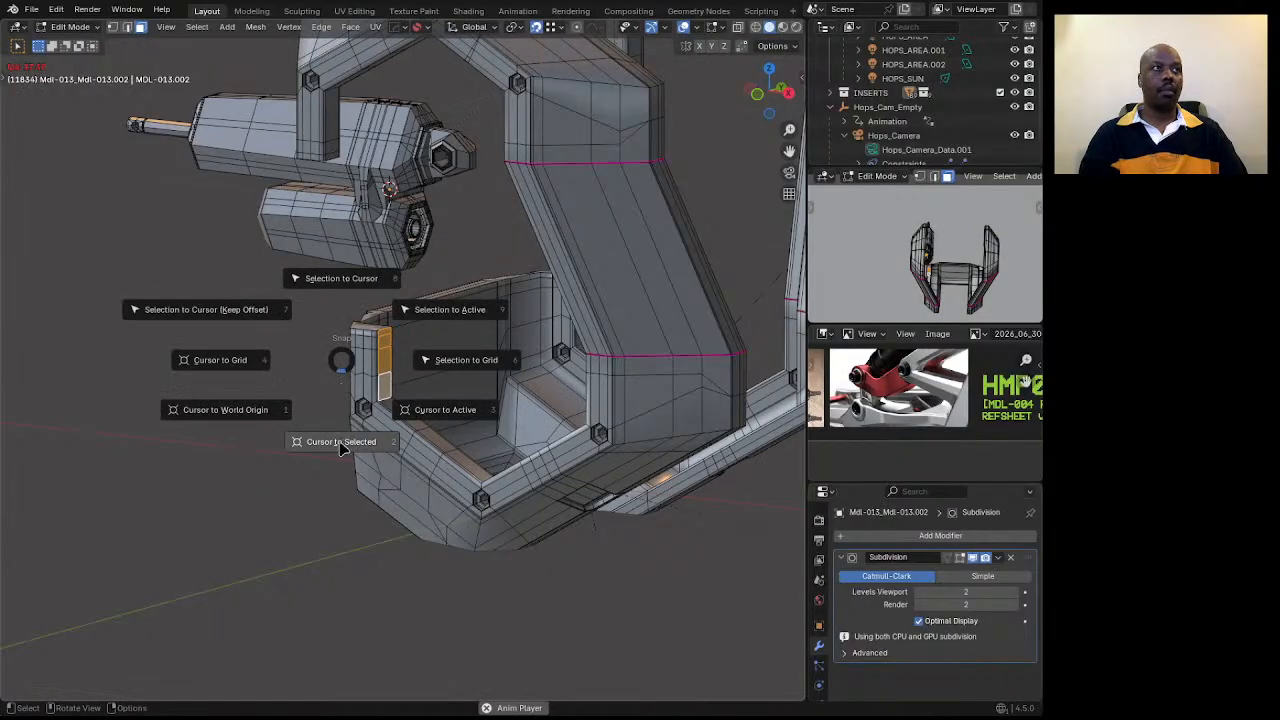
click(341, 443)
mouse_move(326, 392)
middle_down()
mouse_move(555, 402)
mouse_move(337, 400)
middle_up()
scroll(466, 397, down, 3)
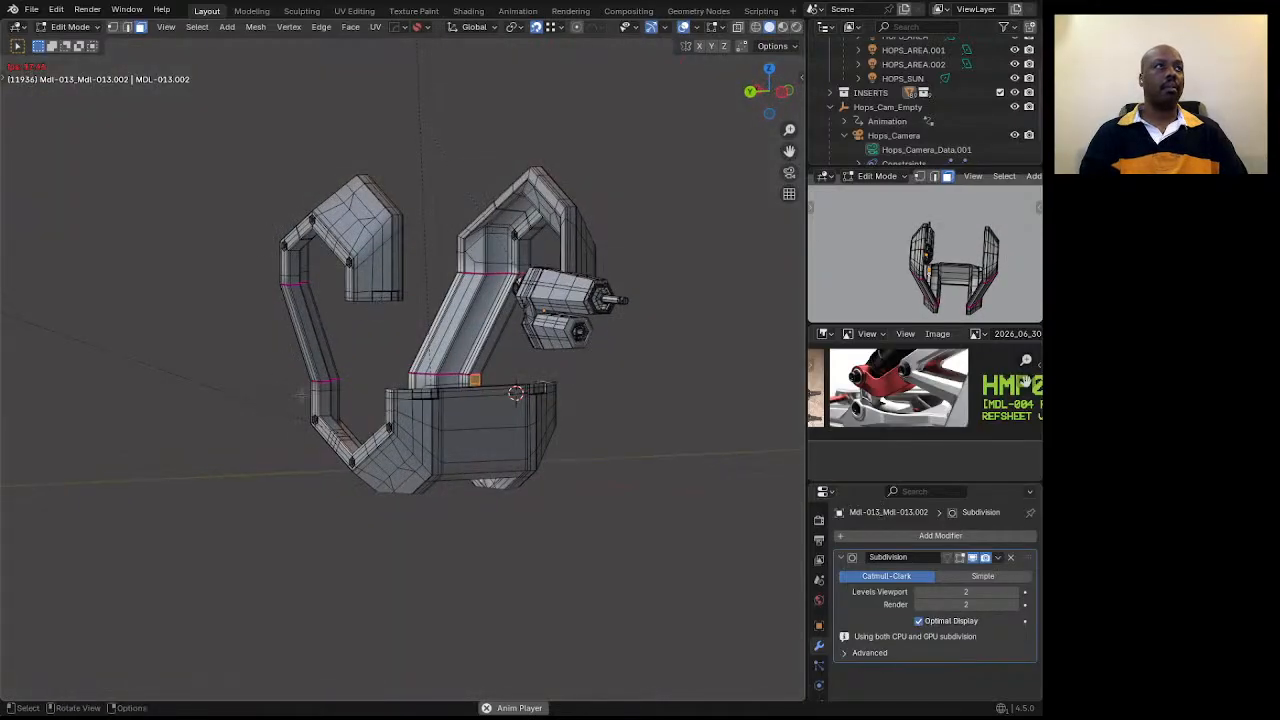
Add the matching face strip on the cross plate's opposite upright end and move the 3D cursor to the centre of both strips.
scroll(337, 400, up, 2)
scroll(330, 380, up, 4)
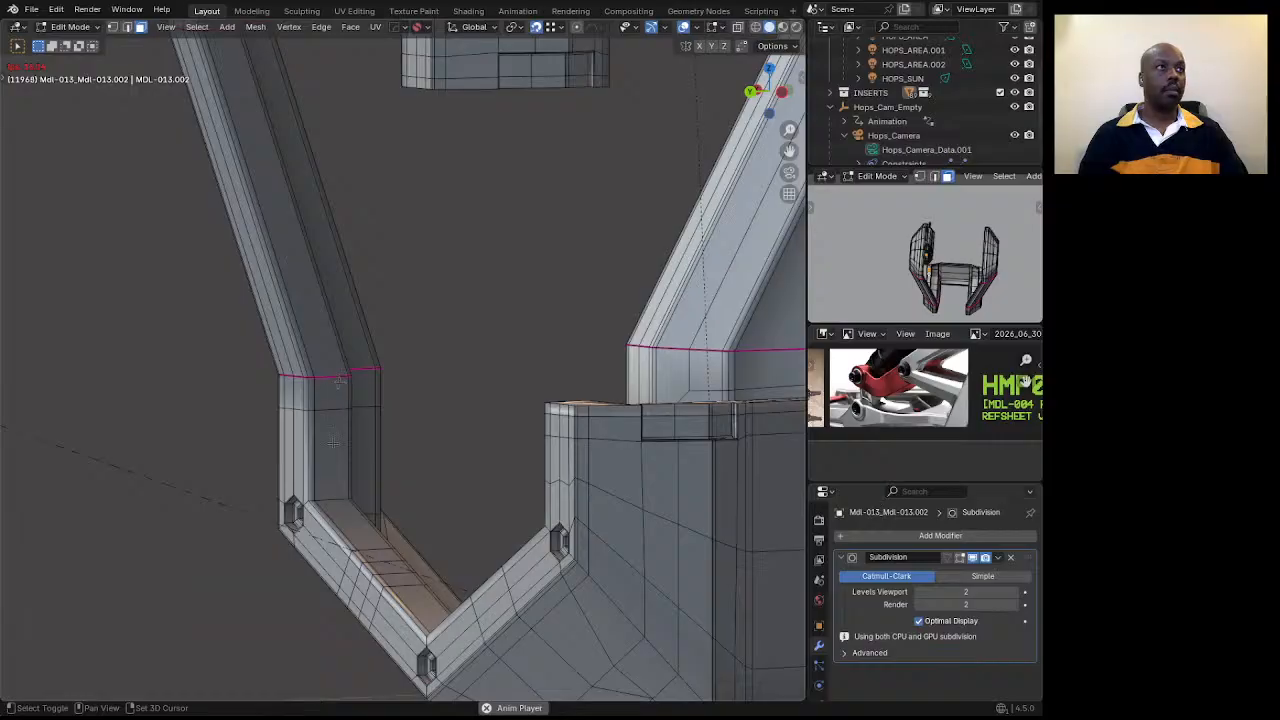
shift+click(340, 385)
shift+click(334, 441)
scroll(334, 441, down, 5)
middle_drag(360, 430, 545, 415)
shift+middle_drag(754, 383, 633, 371)
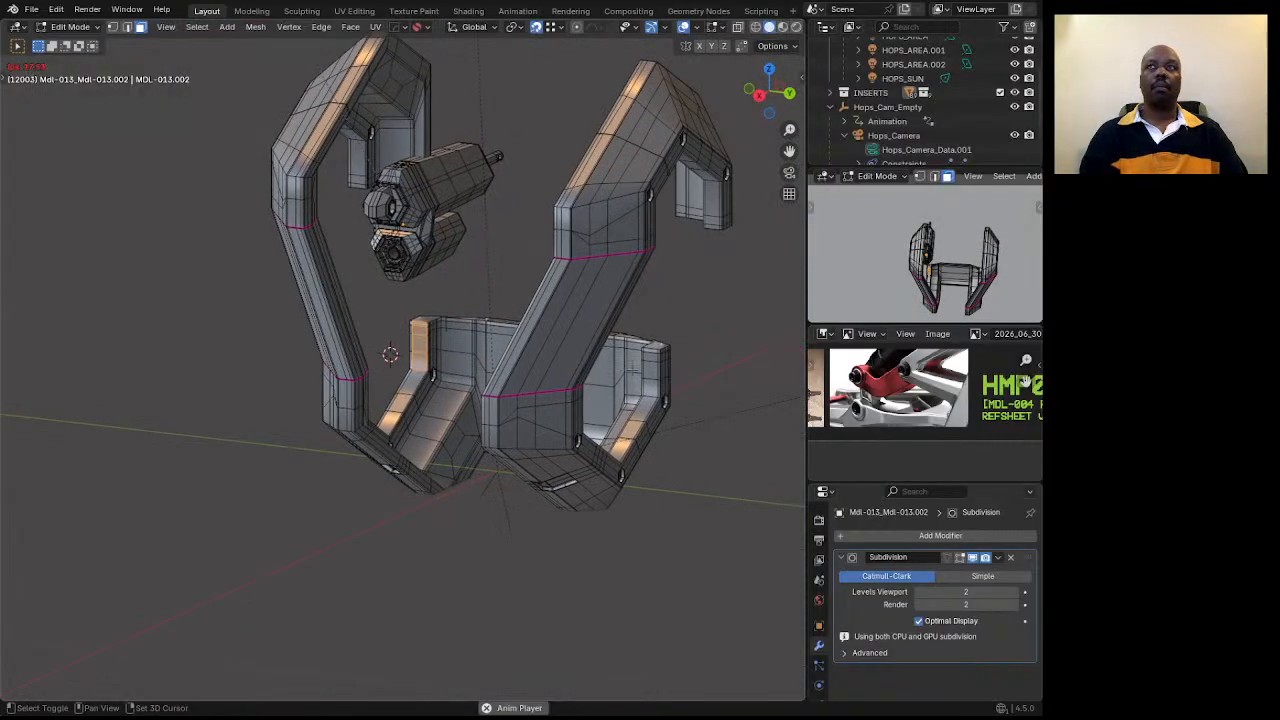
scroll(632, 370, up, 4)
shift+click(641, 350)
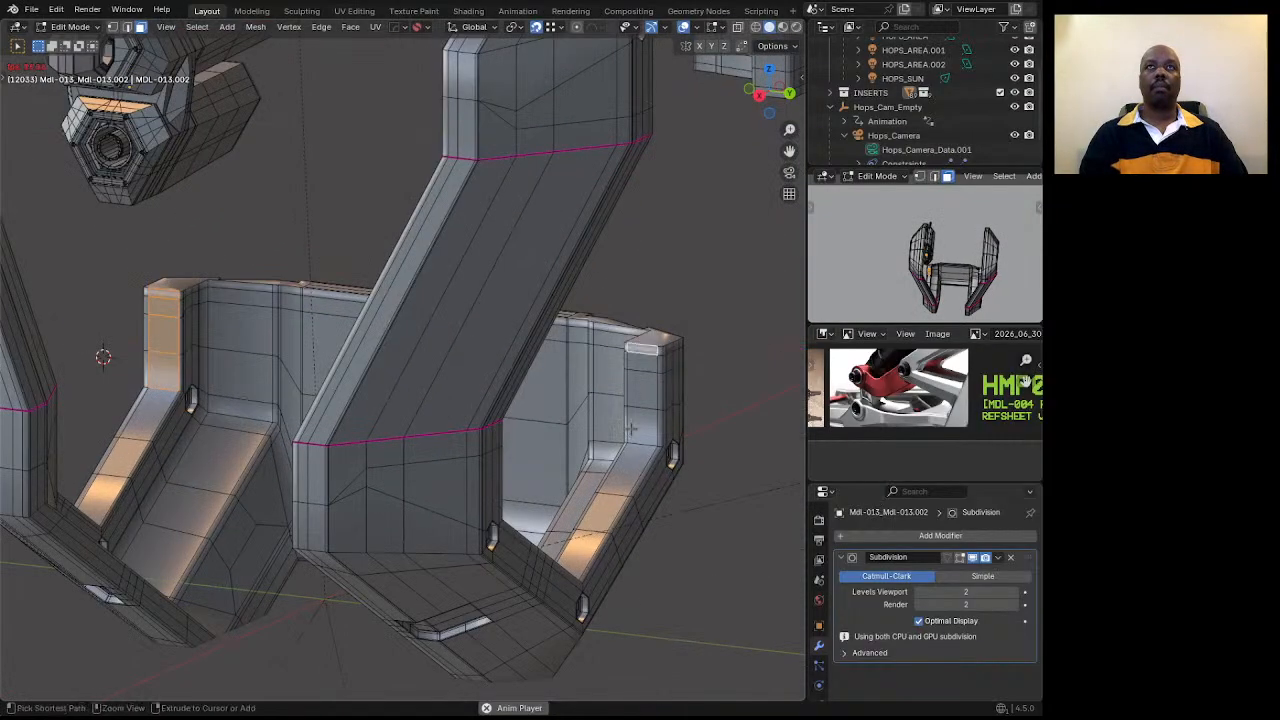
ctrl+click(628, 432)
key(shift+s)
click(603, 503)
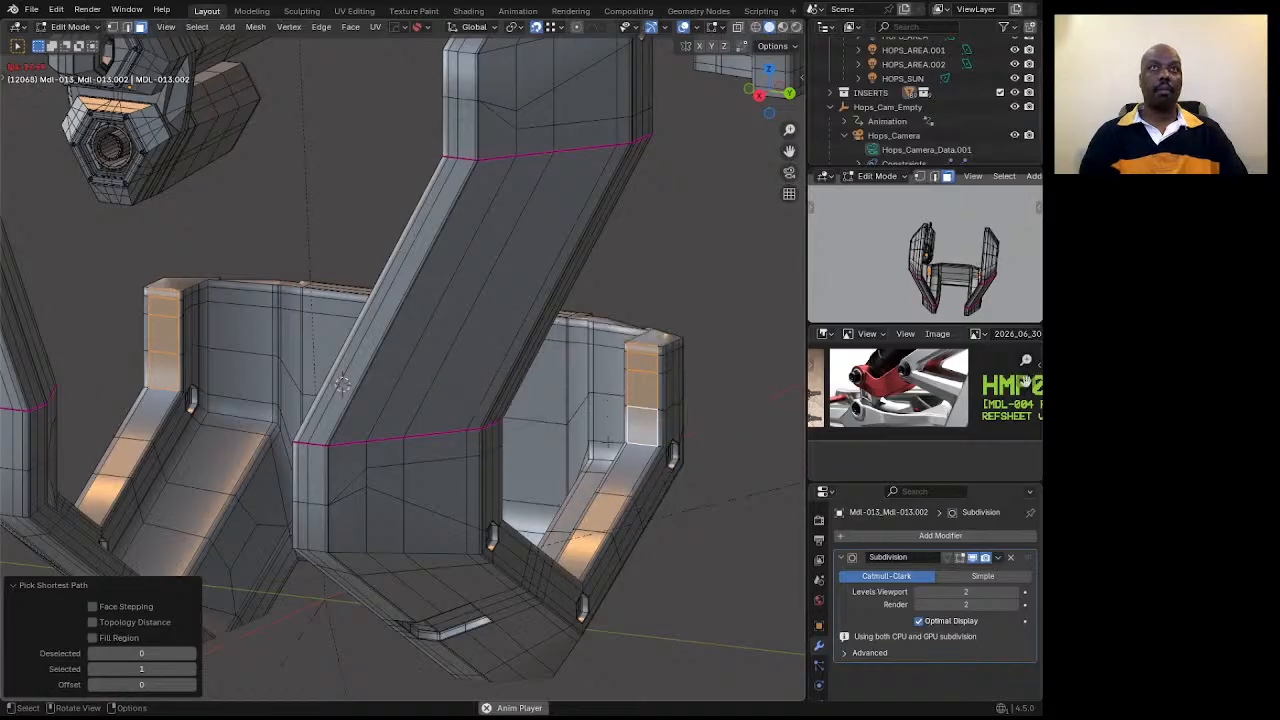
Leave mesh editing and set the curved bracket's origin to the 3D cursor.
scroll(500, 450, down, 5)
key(Tab)
right_click(450, 418)
mouse_move(450, 418)
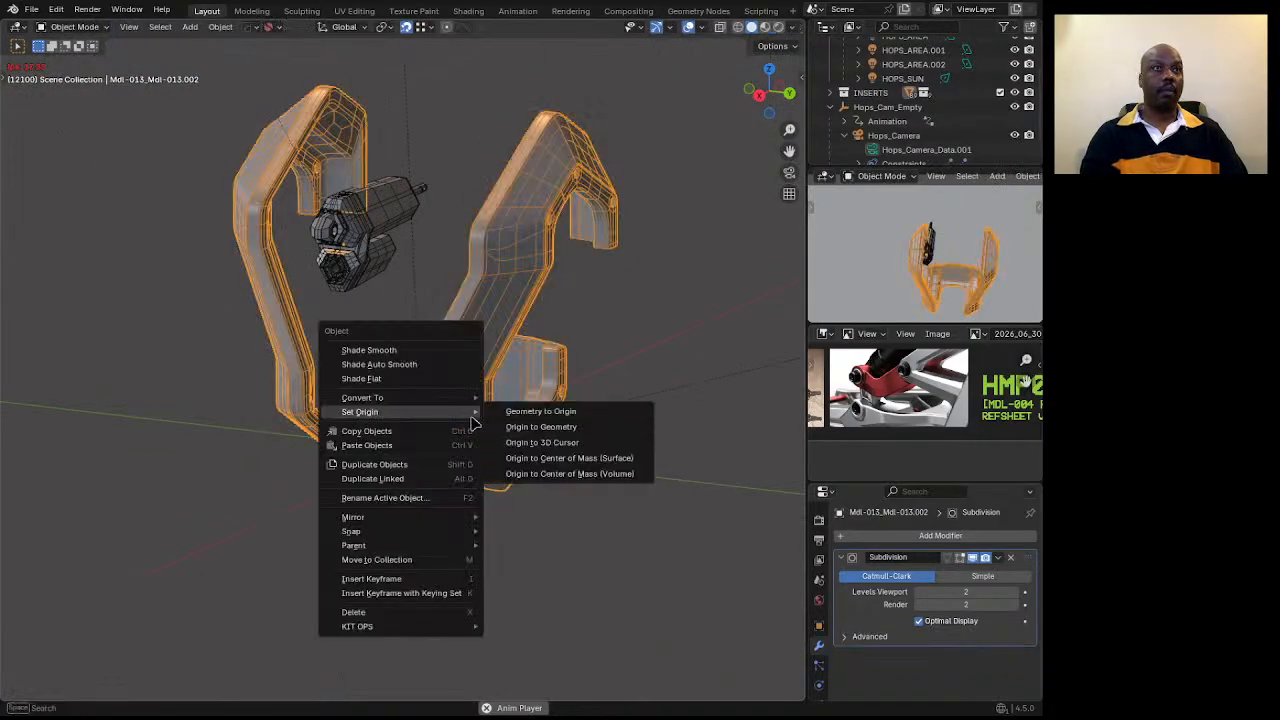
click(555, 442)
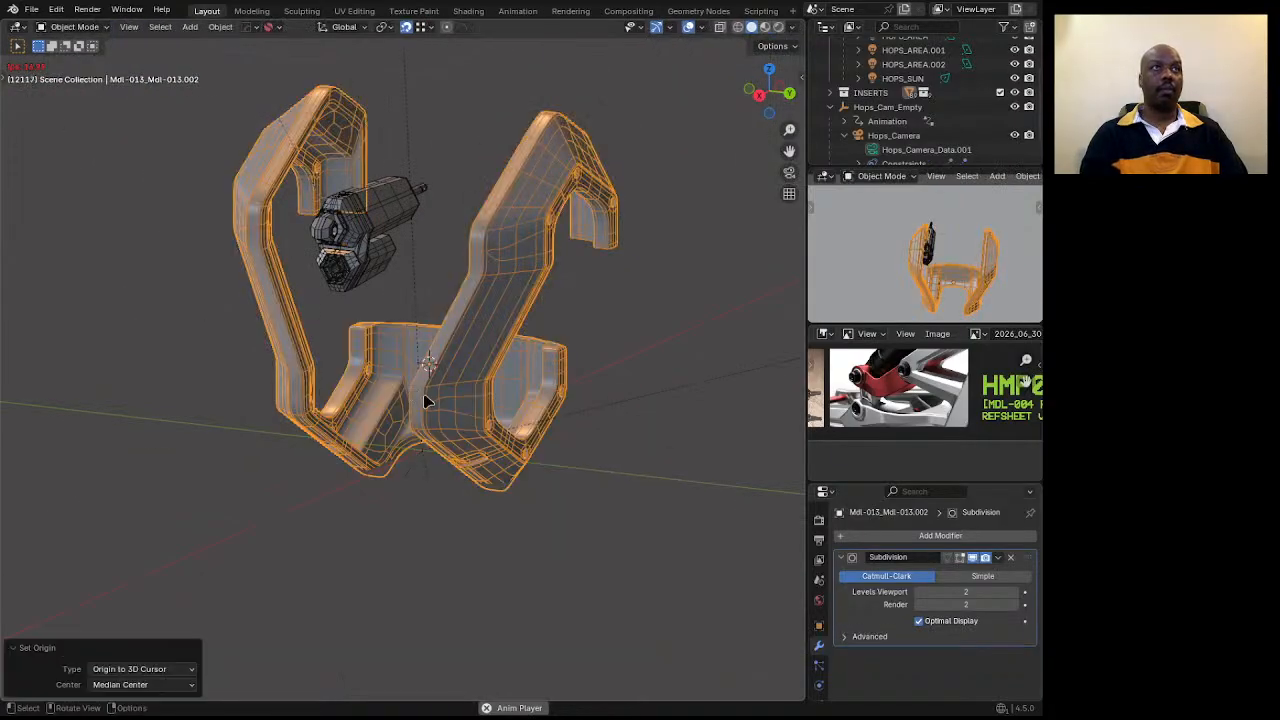
Snap the whole actuator by its motor housing to the 3D cursor between the bracket's arms, keeping the offset.
click(365, 224)
key(shift+s)
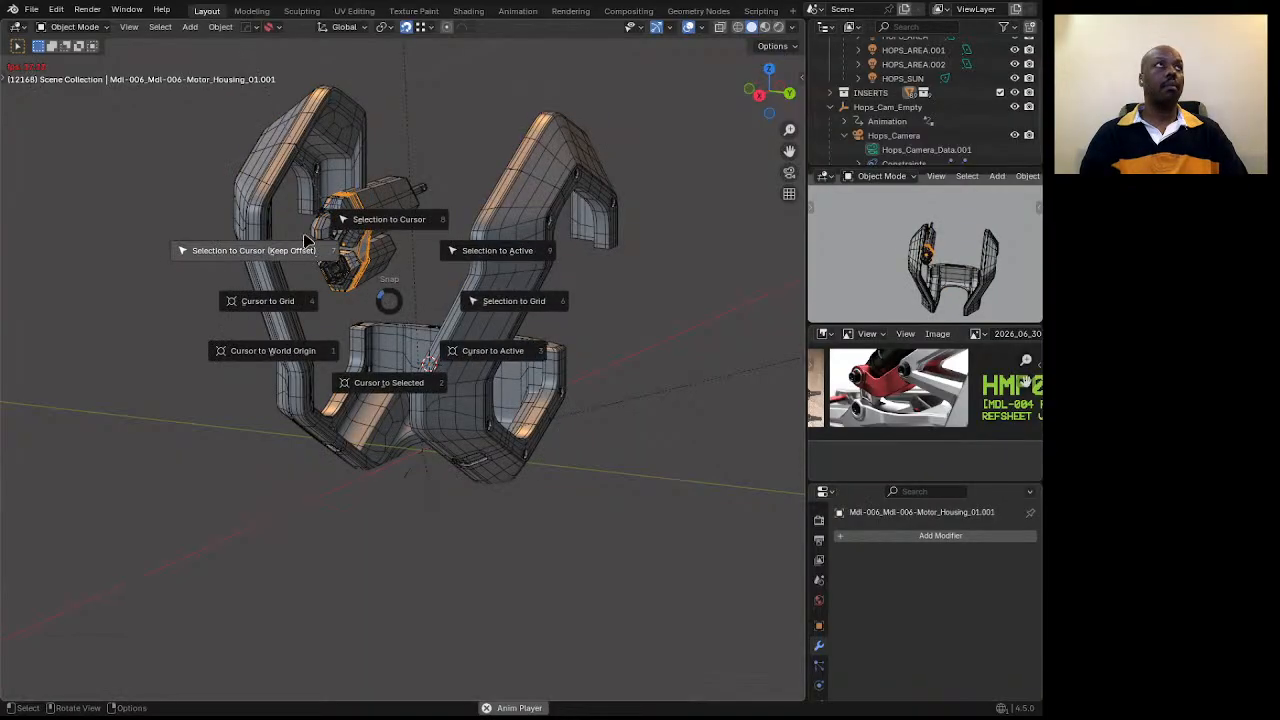
click(297, 252)
middle_drag(297, 251, 258, 414)
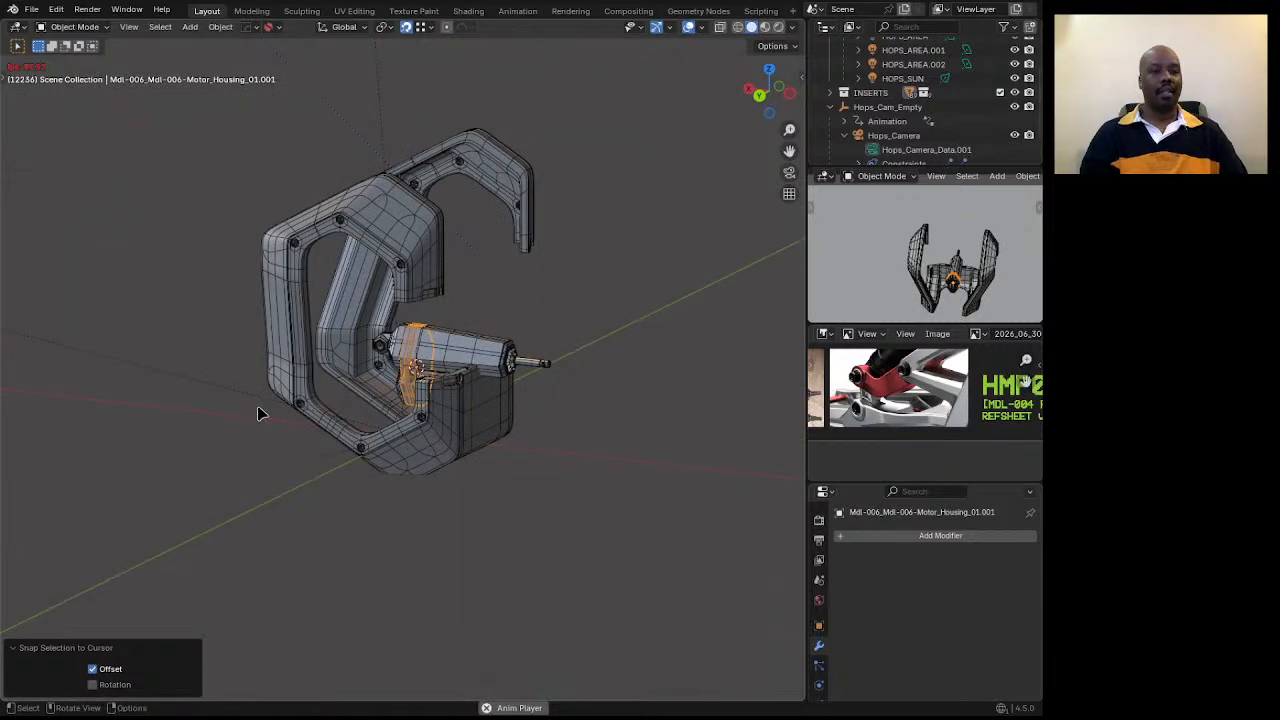
Scale the actuator uniformly by a factor of 2.
key(s)
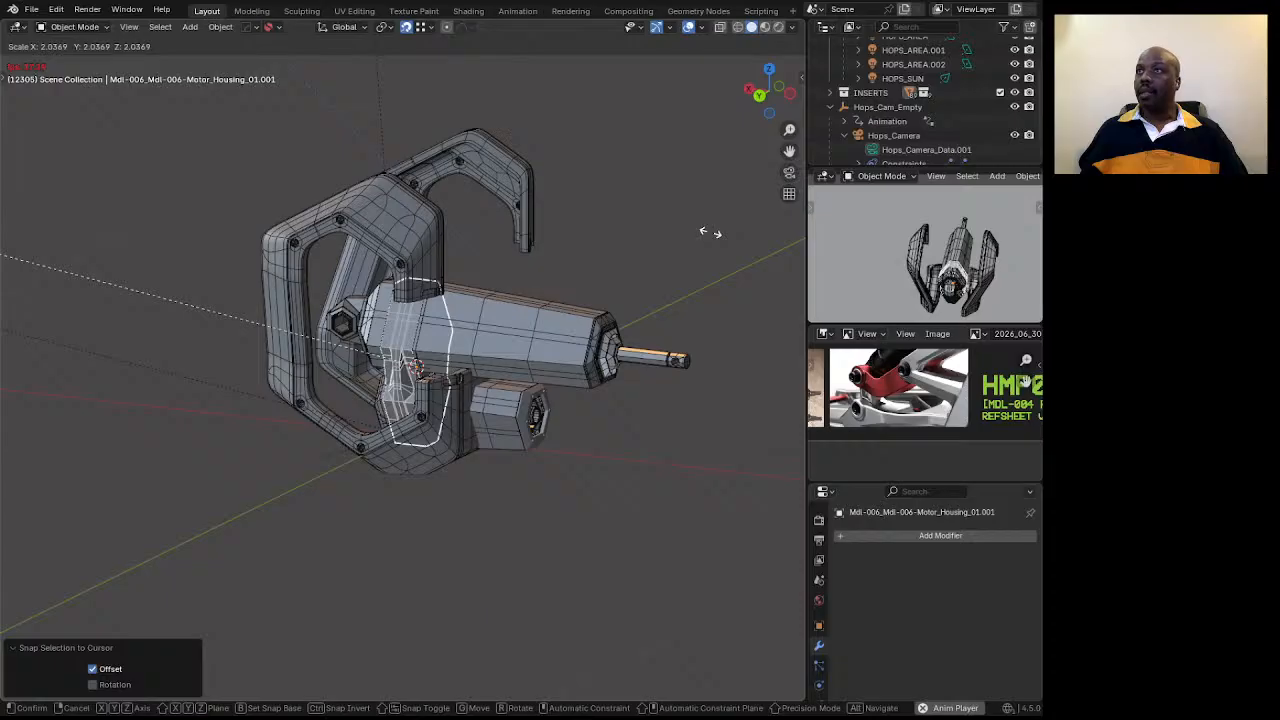
text(2)
key(Return)
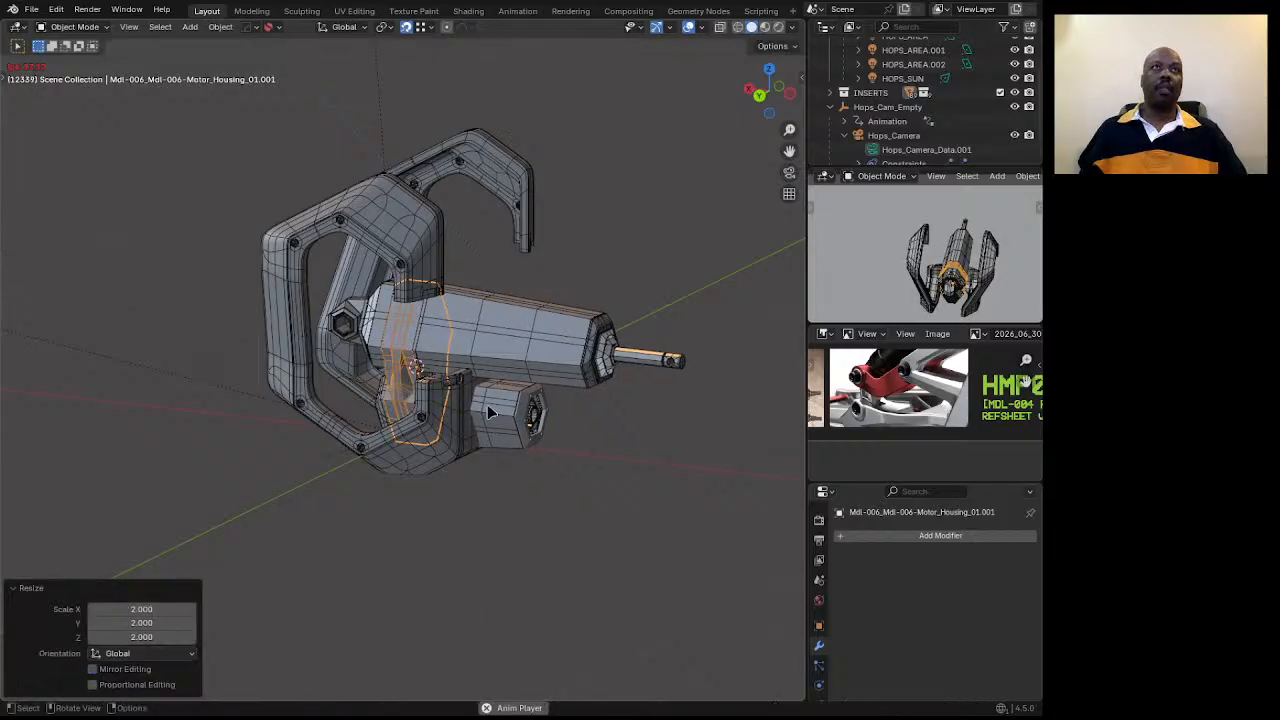
In an axis-aligned view along Y, move the actuator about 227.63 mm in X and 90.217 mm in Z.
scroll(425, 425, down, 4)
middle_drag(425, 425, 443, 385)
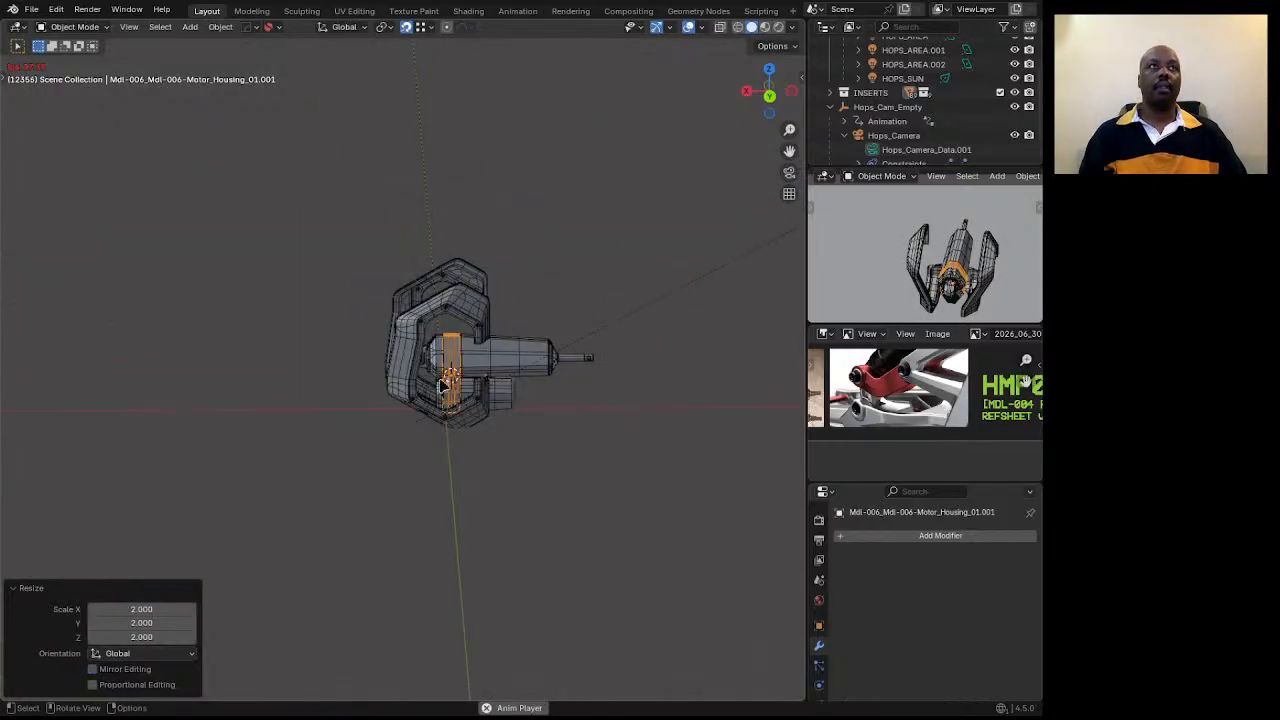
click(769, 96)
scroll(338, 362, up, 3)
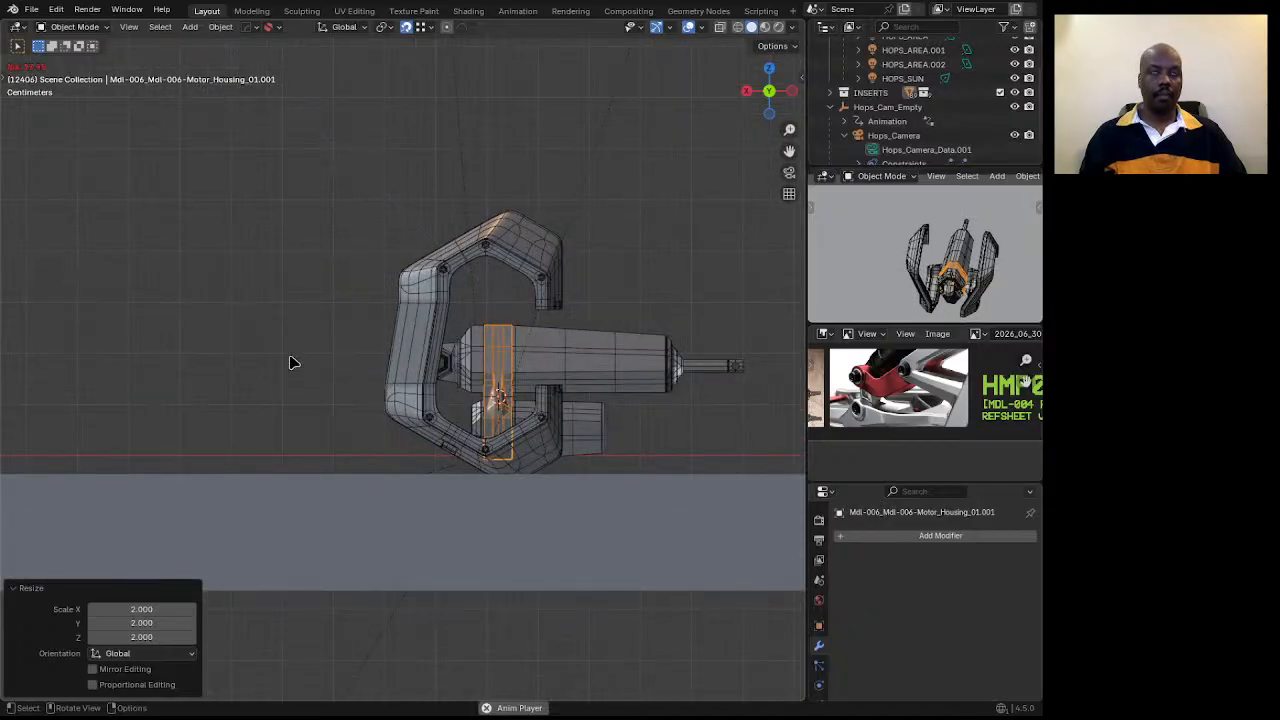
key(g)
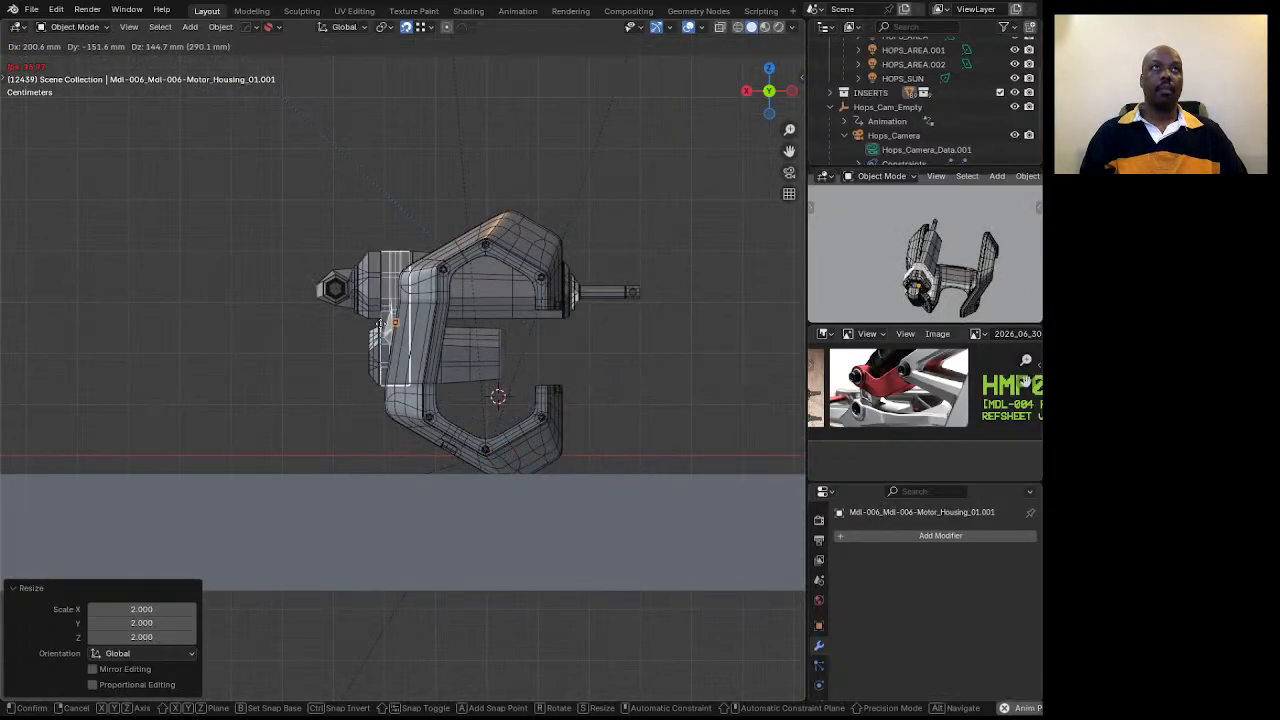
click(323, 320)
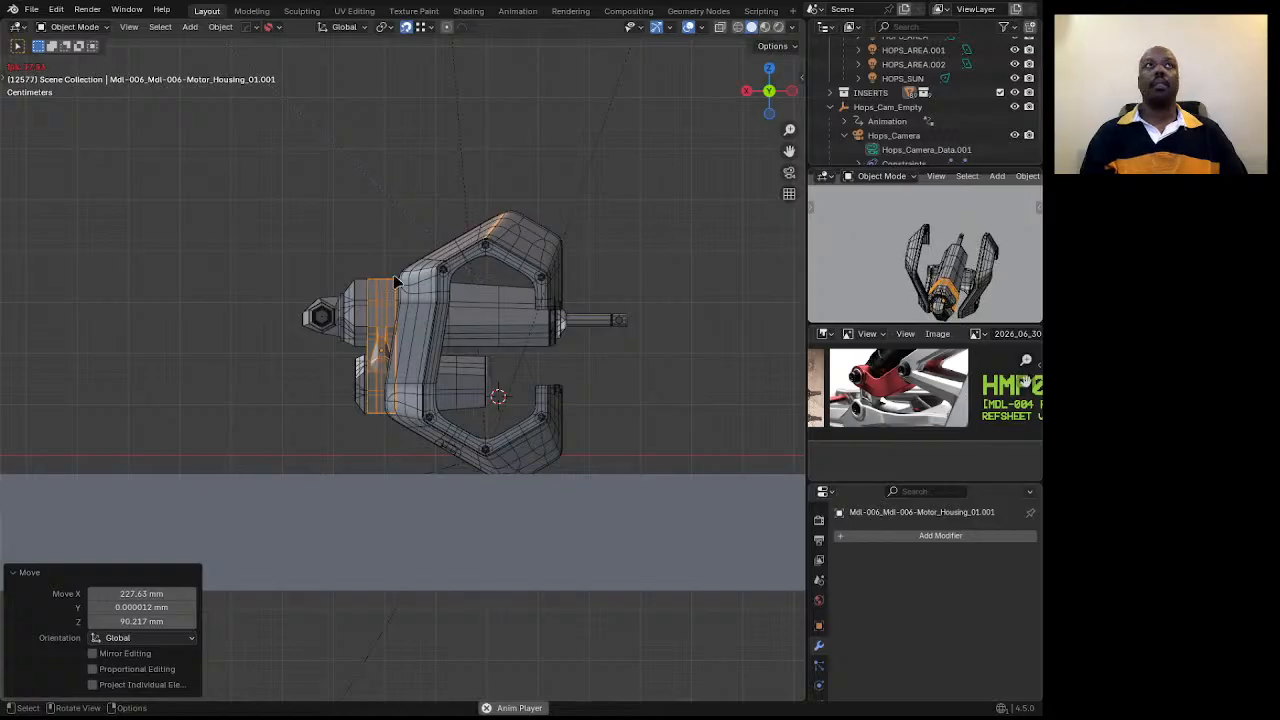
Examine from several angles how the enlarged actuator sits between the arms of the curved bracket.
middle_drag(594, 239, 222, 298)
middle_drag(503, 322, 400, 324)
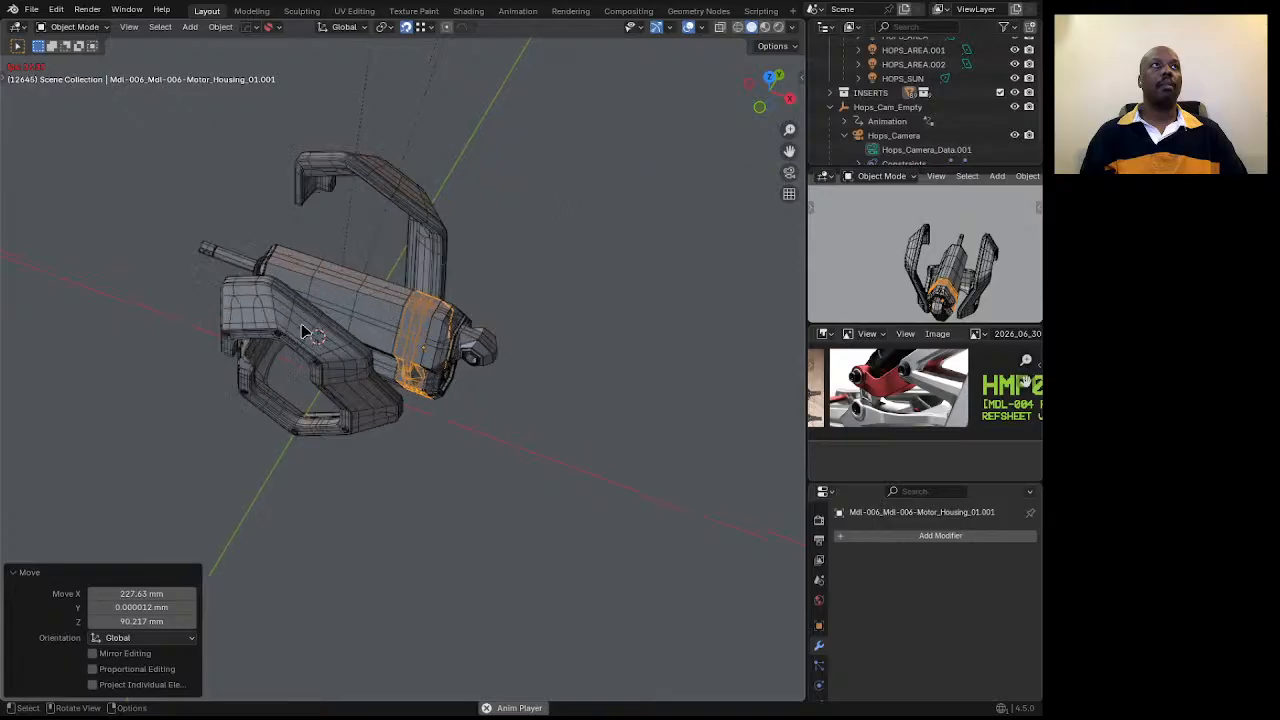
scroll(298, 325, up, 6)
middle_drag(298, 325, 320, 251)
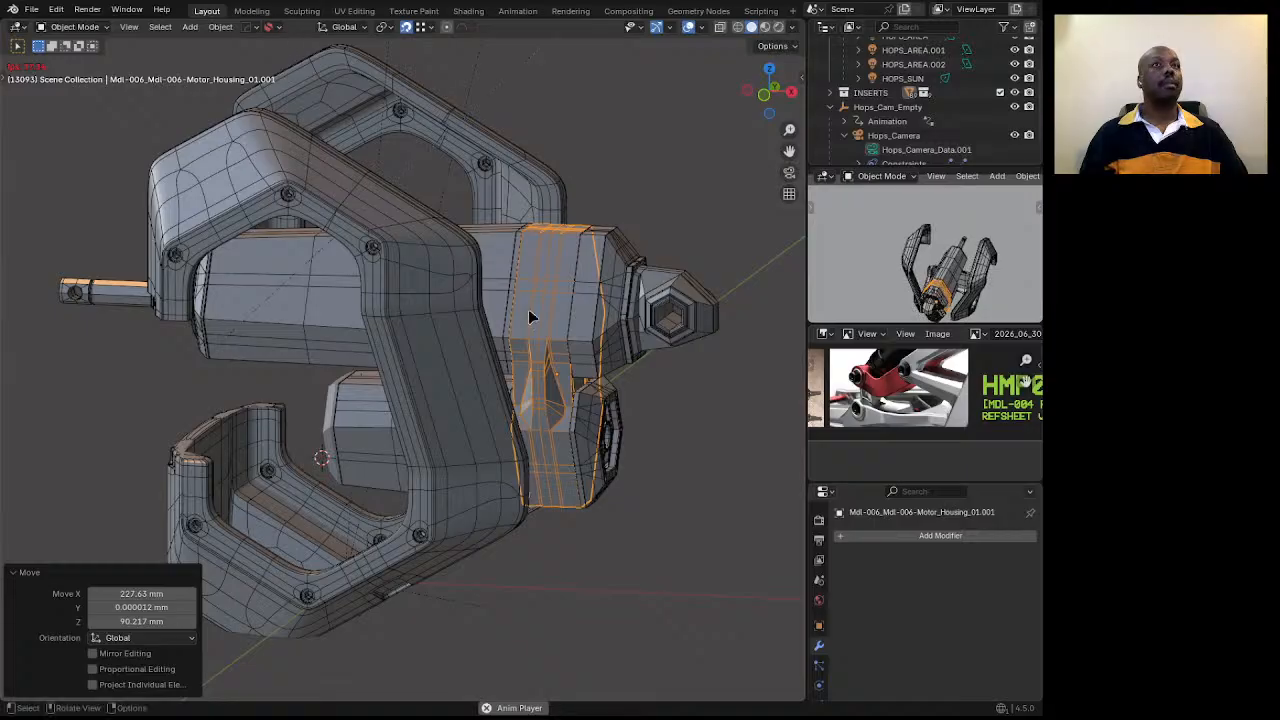
scroll(531, 317, down, 5)
middle_drag(531, 317, 497, 308)
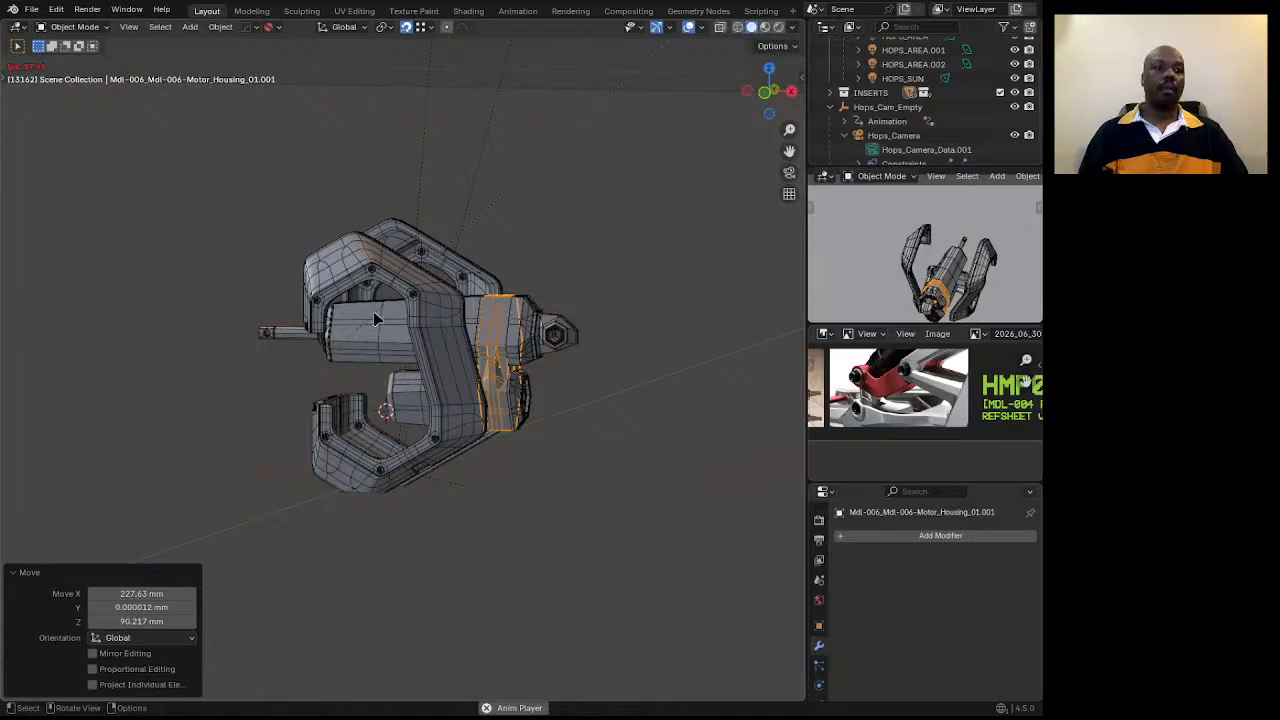
Stop the animation playback and snap Hops_Cam_Empty to the 3D cursor with its offset kept.
key(space)
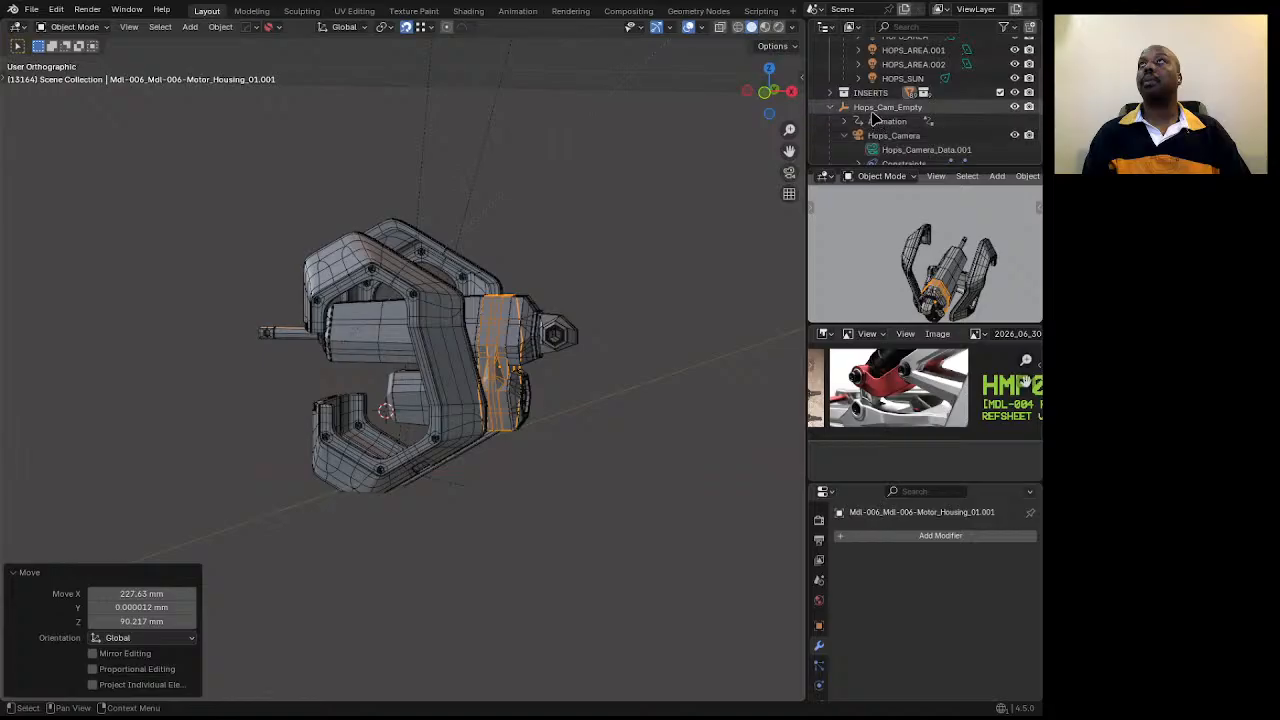
click(875, 108)
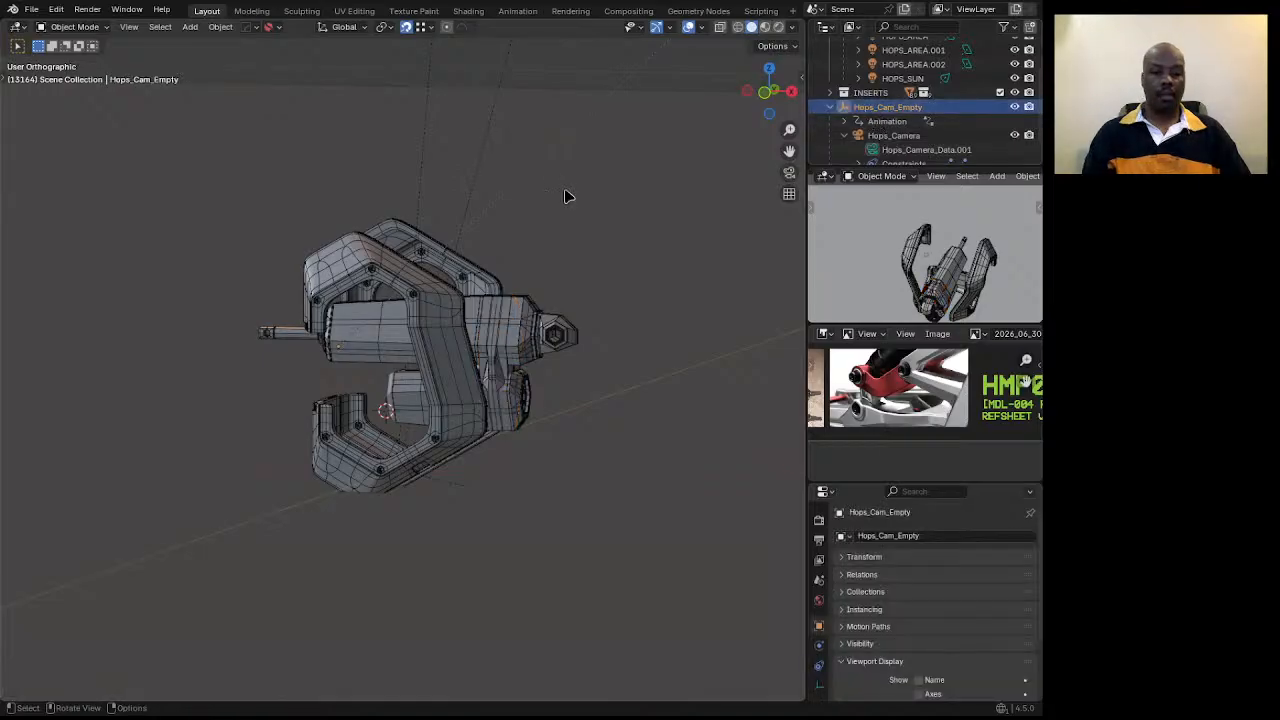
key(shift+s)
click(484, 142)
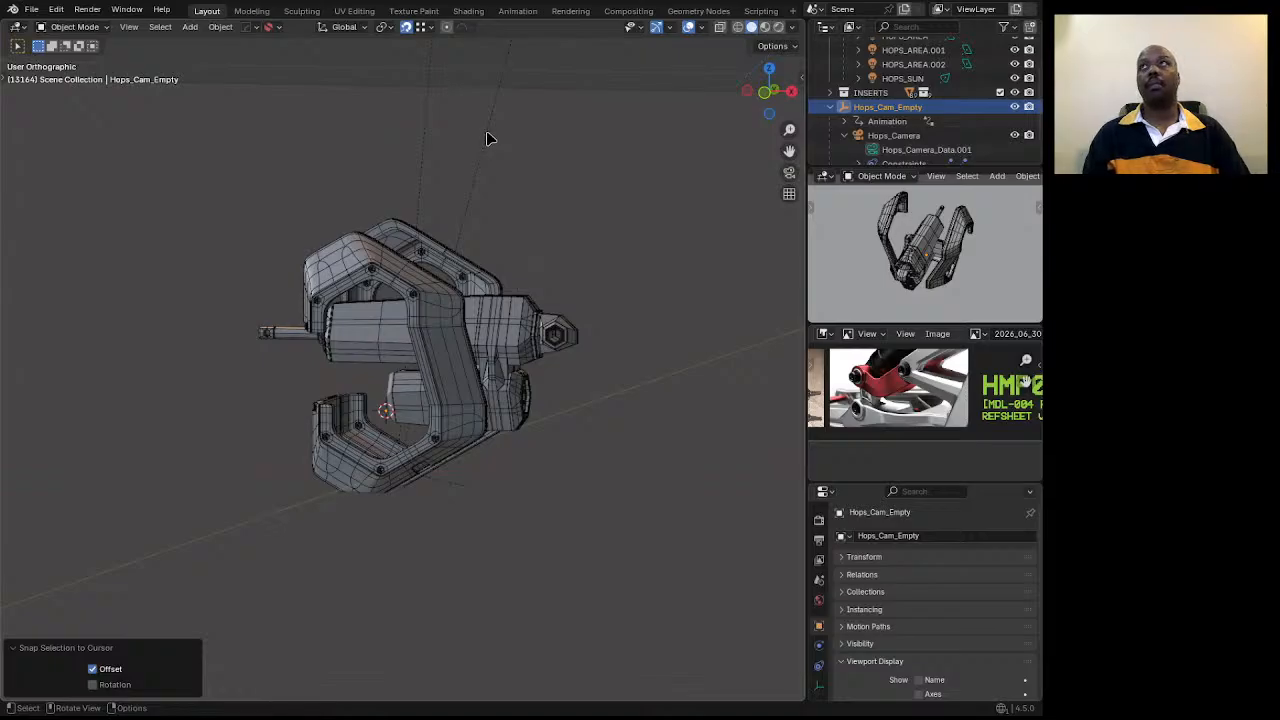
Set the focal length of Hops_Camera to 200 mm.
click(905, 137)
click(818, 686)
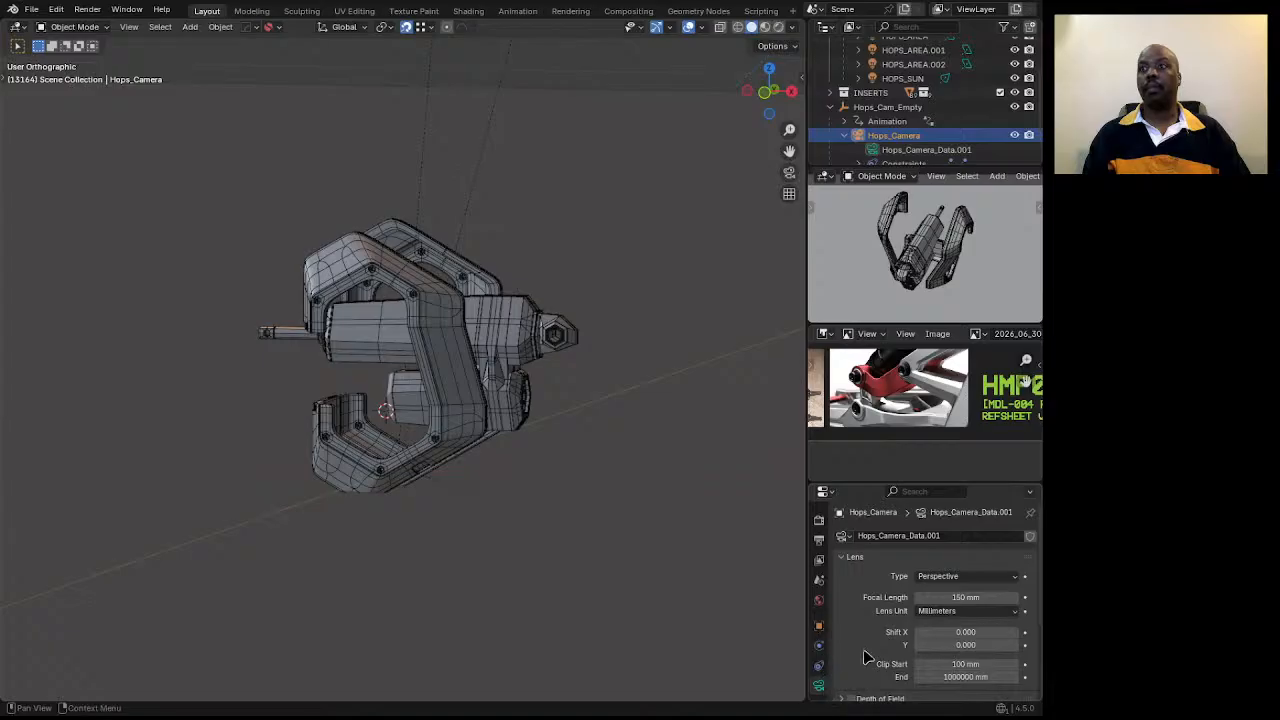
double_click(933, 597)
text(1)
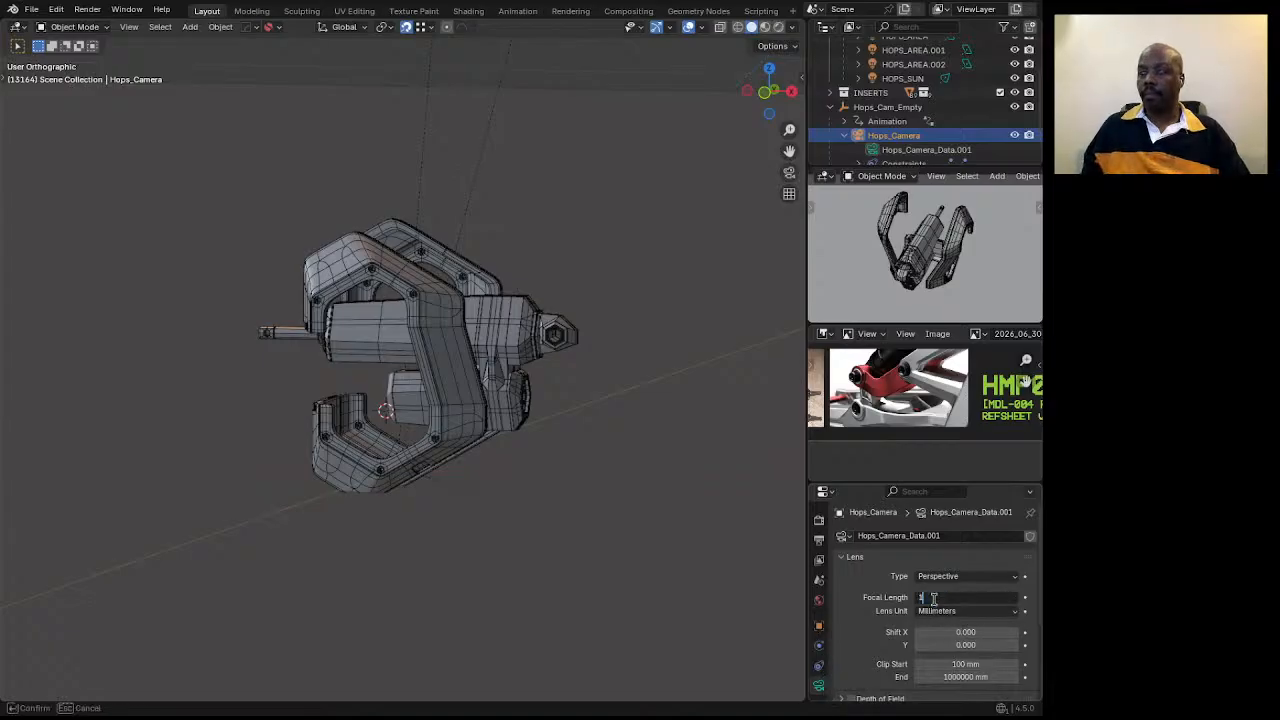
text(00)
key(Return)
double_click(933, 597)
text(200)
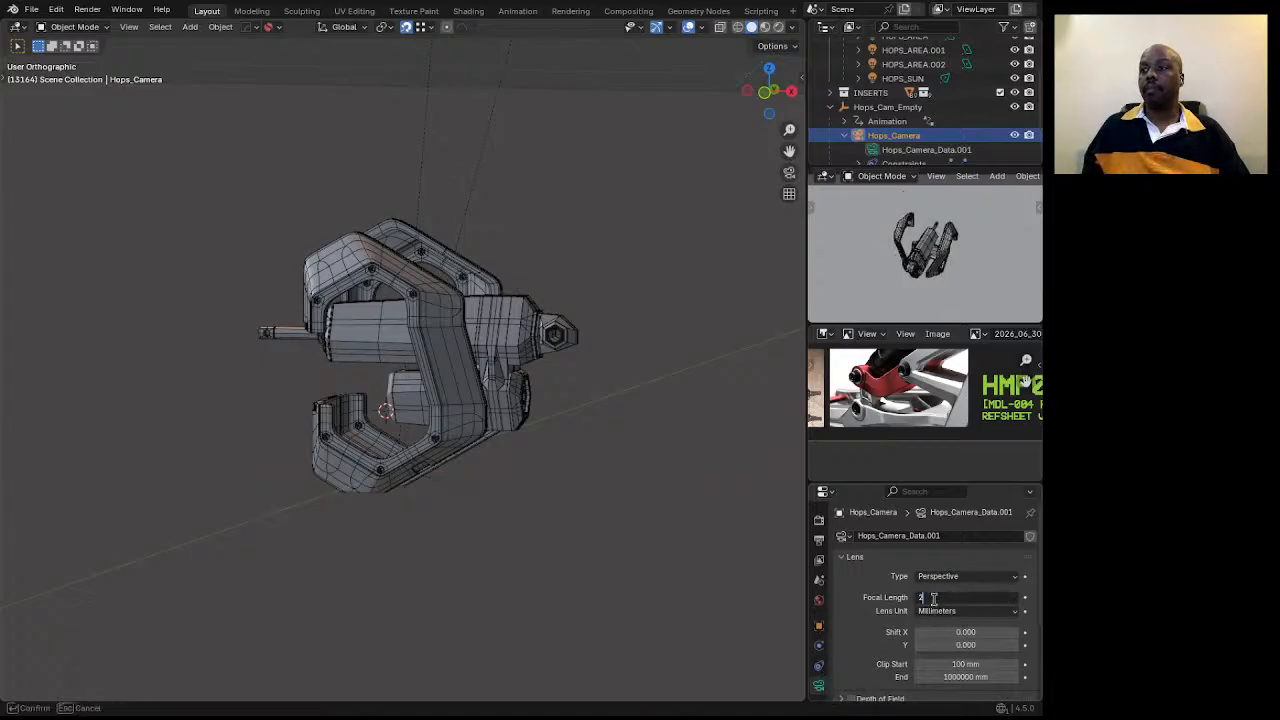
key(Return)
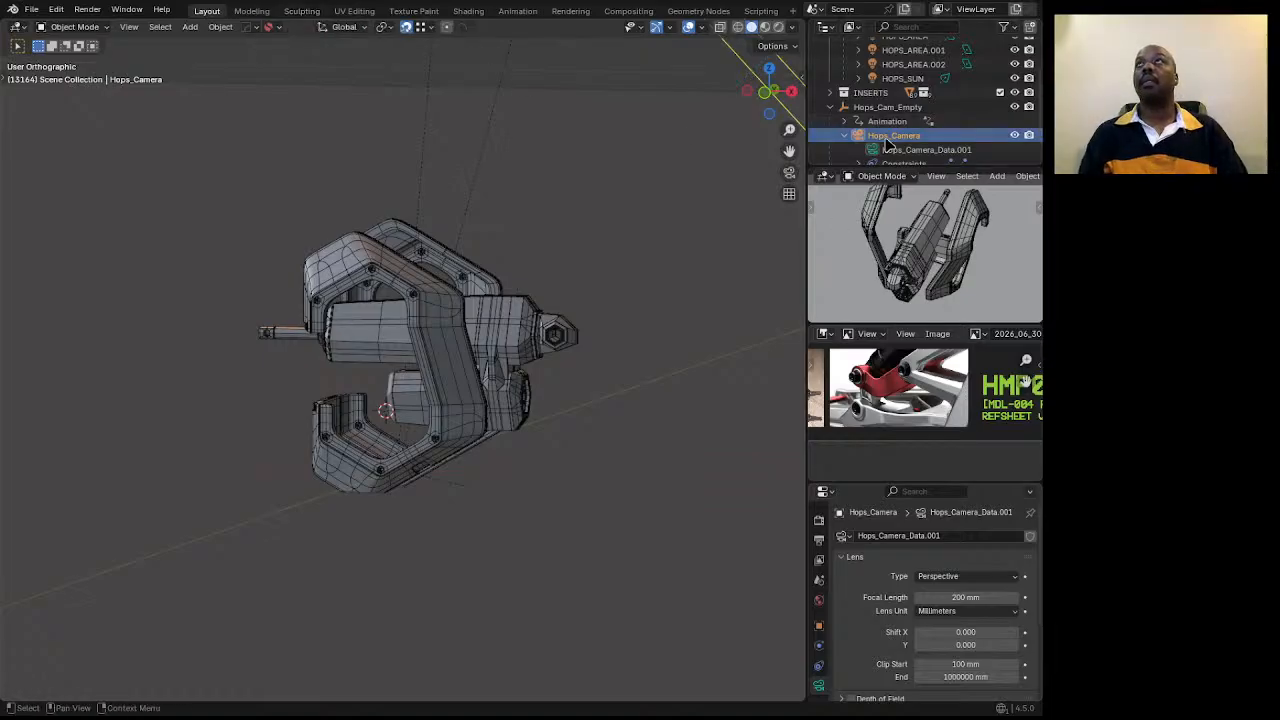
Raise Hops_Cam_Empty along Z in three moves of about 39 mm, 16.7 mm and 15.3 mm.
click(887, 107)
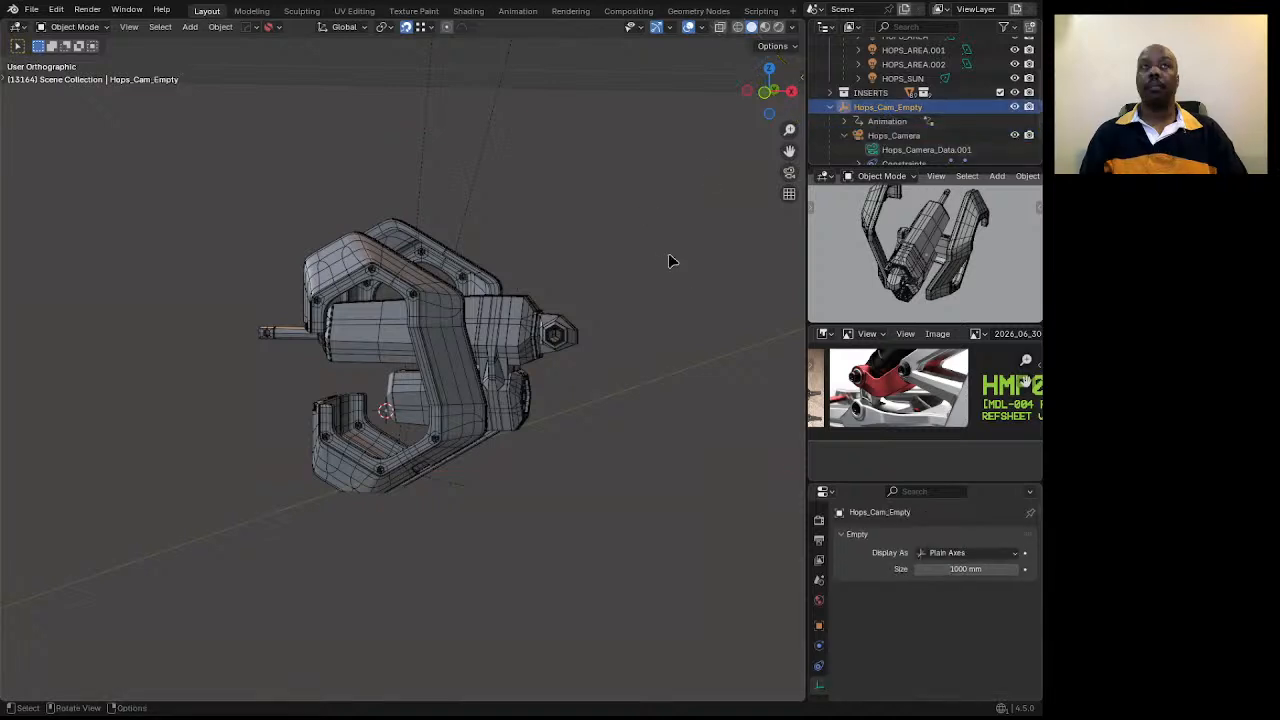
key(g)
key(z)
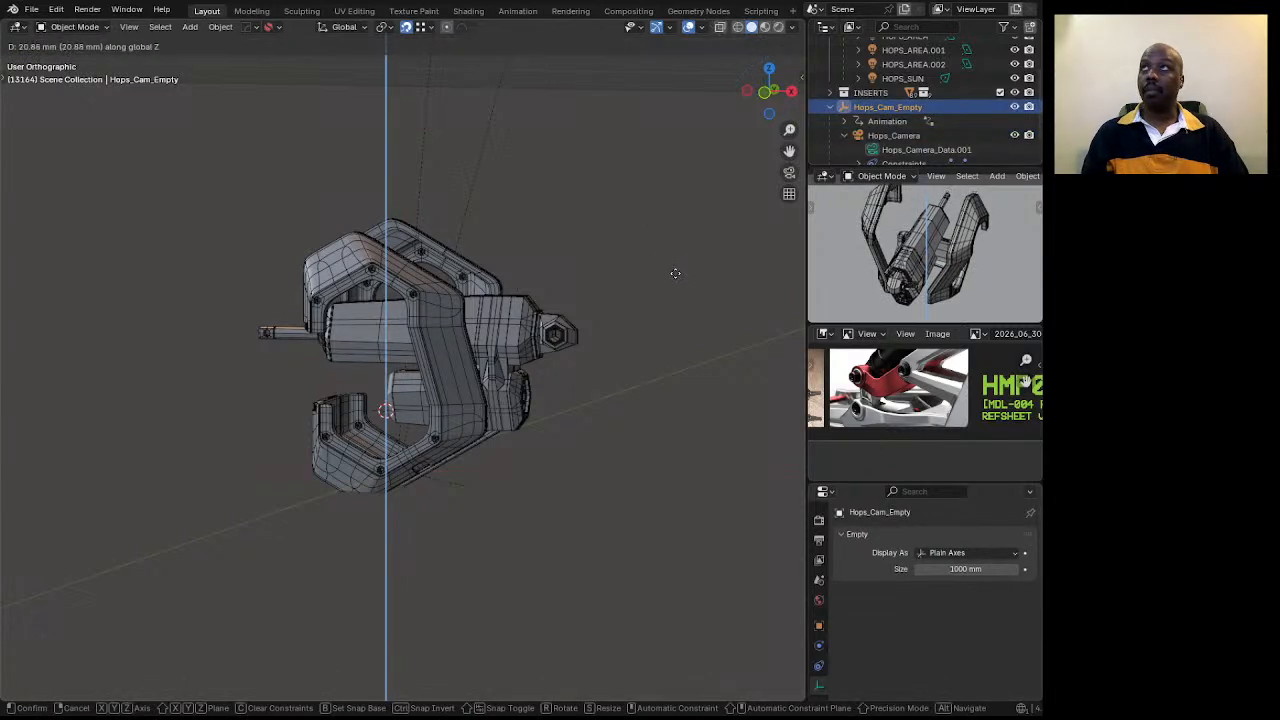
click(676, 268)
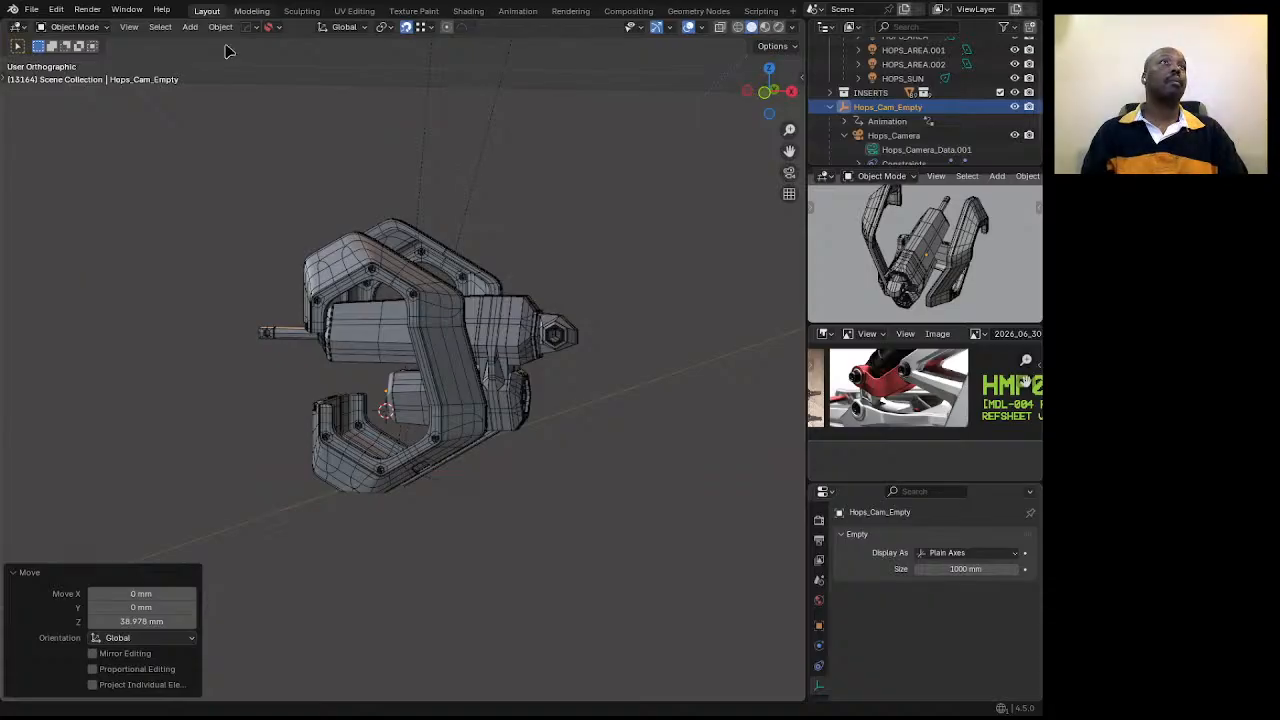
key(g)
key(z)
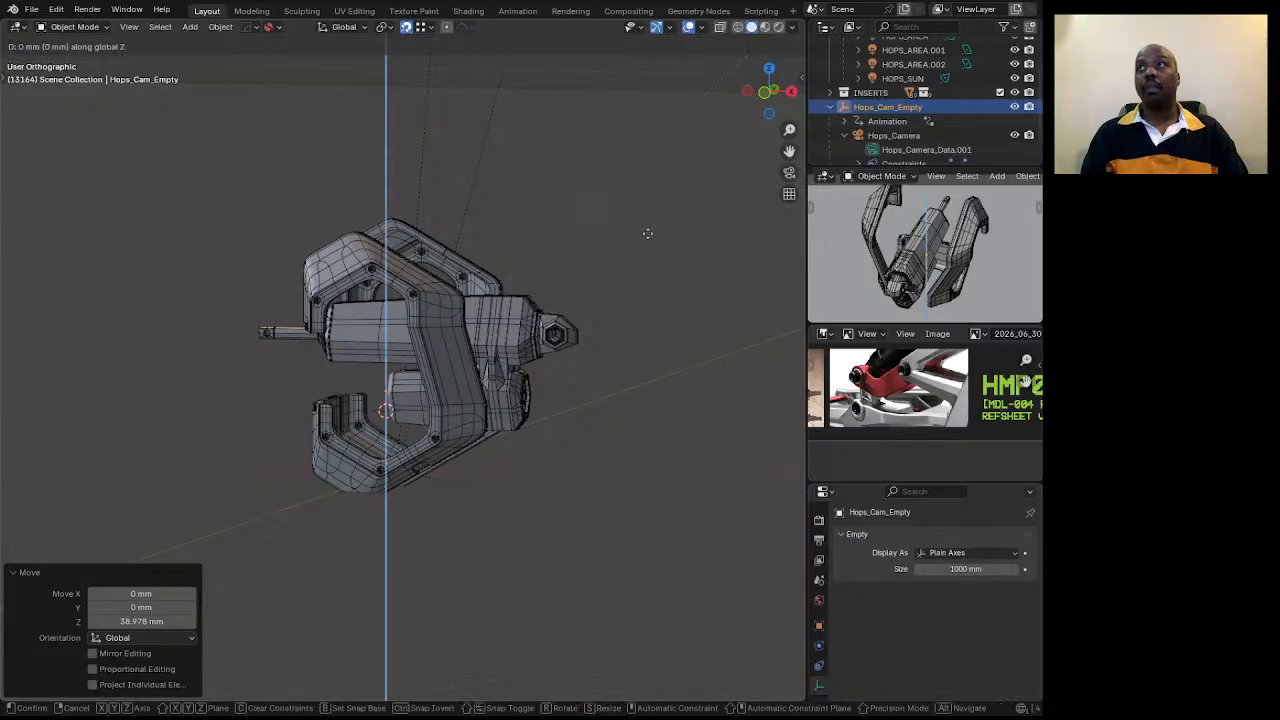
click(647, 228)
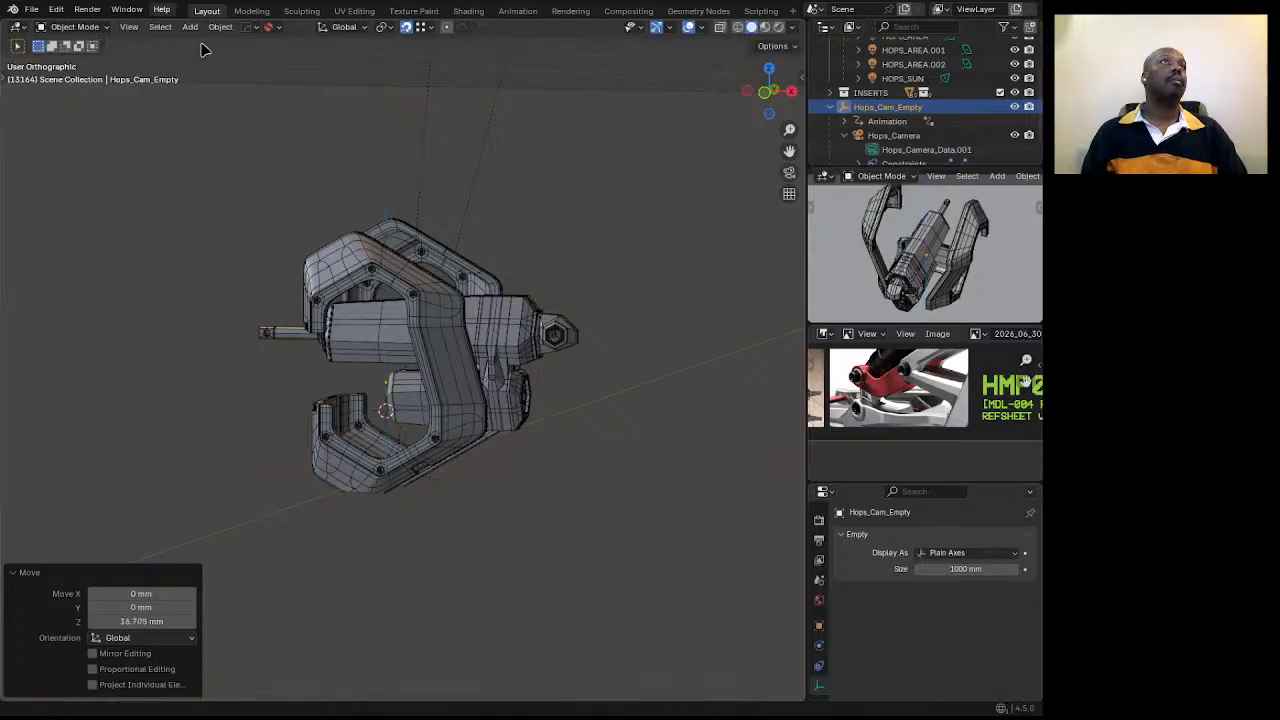
key(g)
key(z)
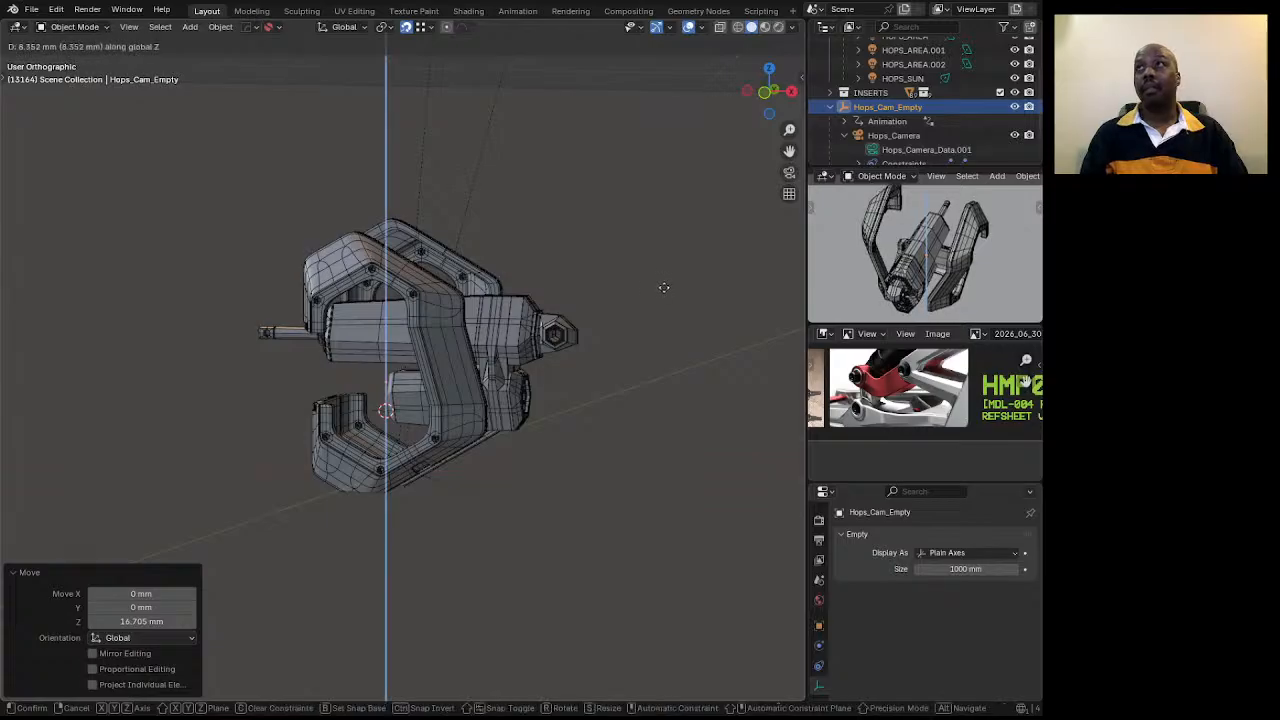
click(662, 284)
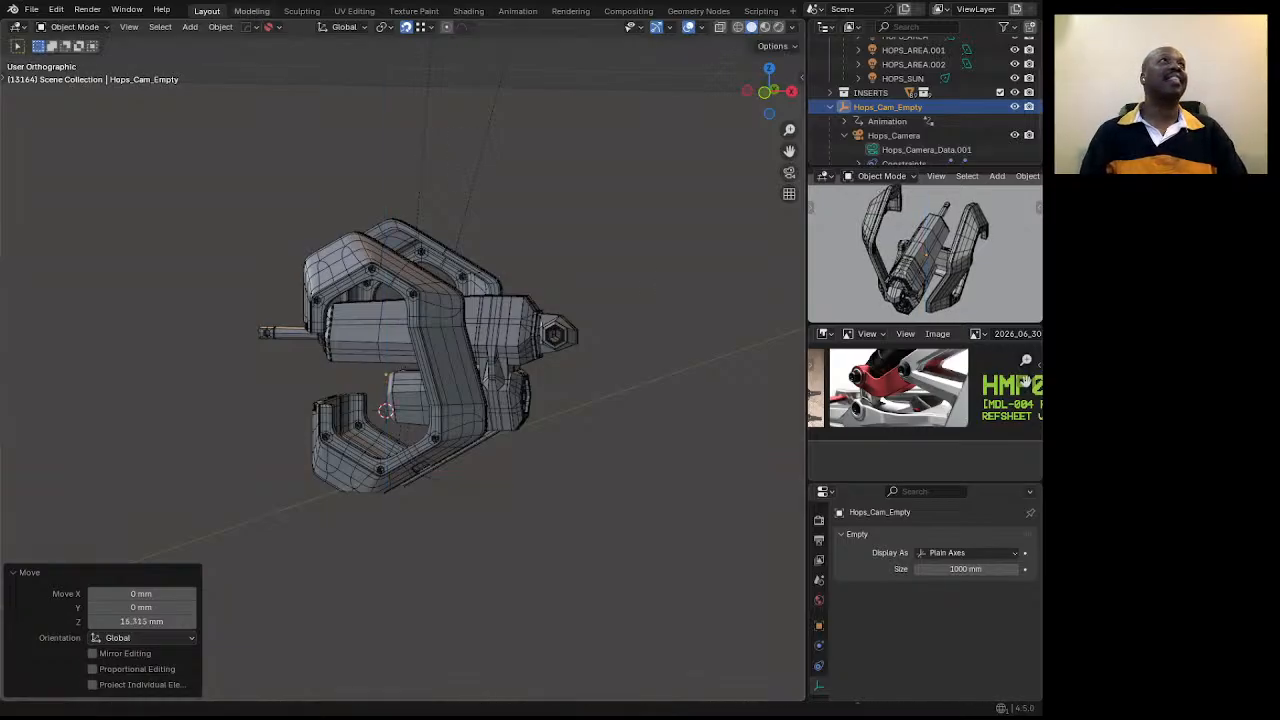
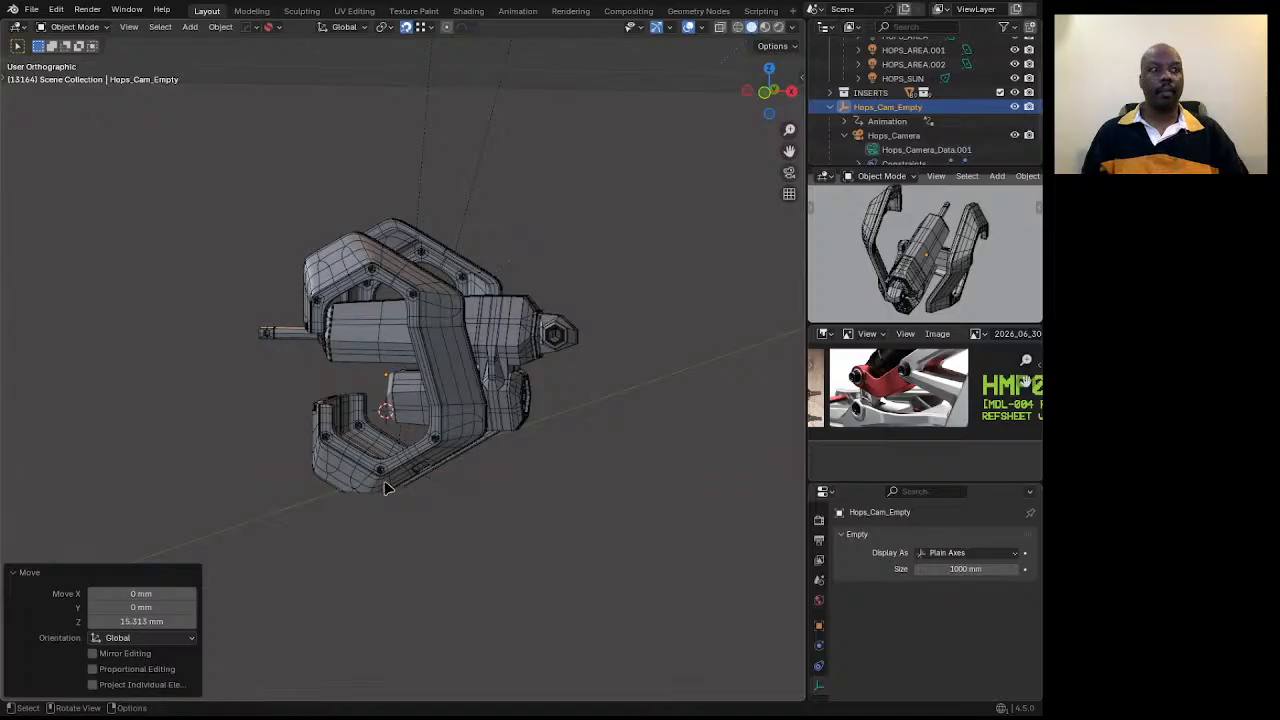
Start the animation playback and rotate the curved bracket by 30° in the near-side view.
key(space)
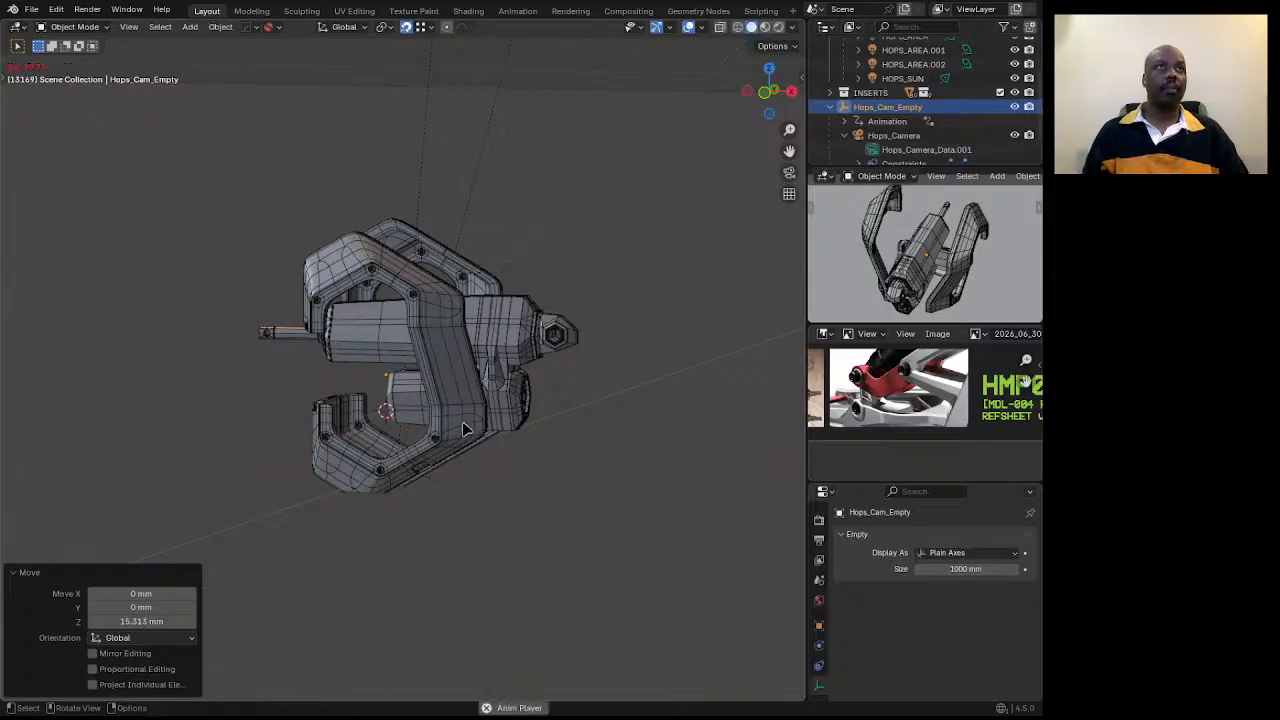
click(492, 318)
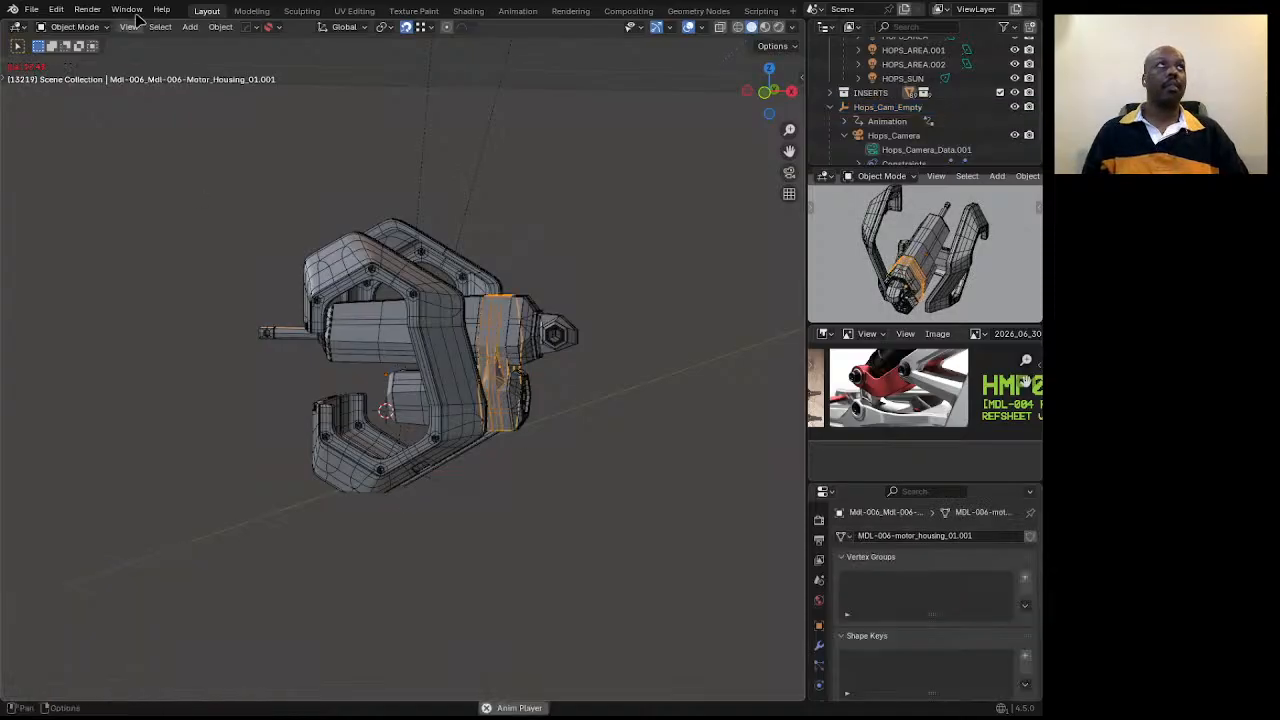
middle_drag(500, 185, 483, 213)
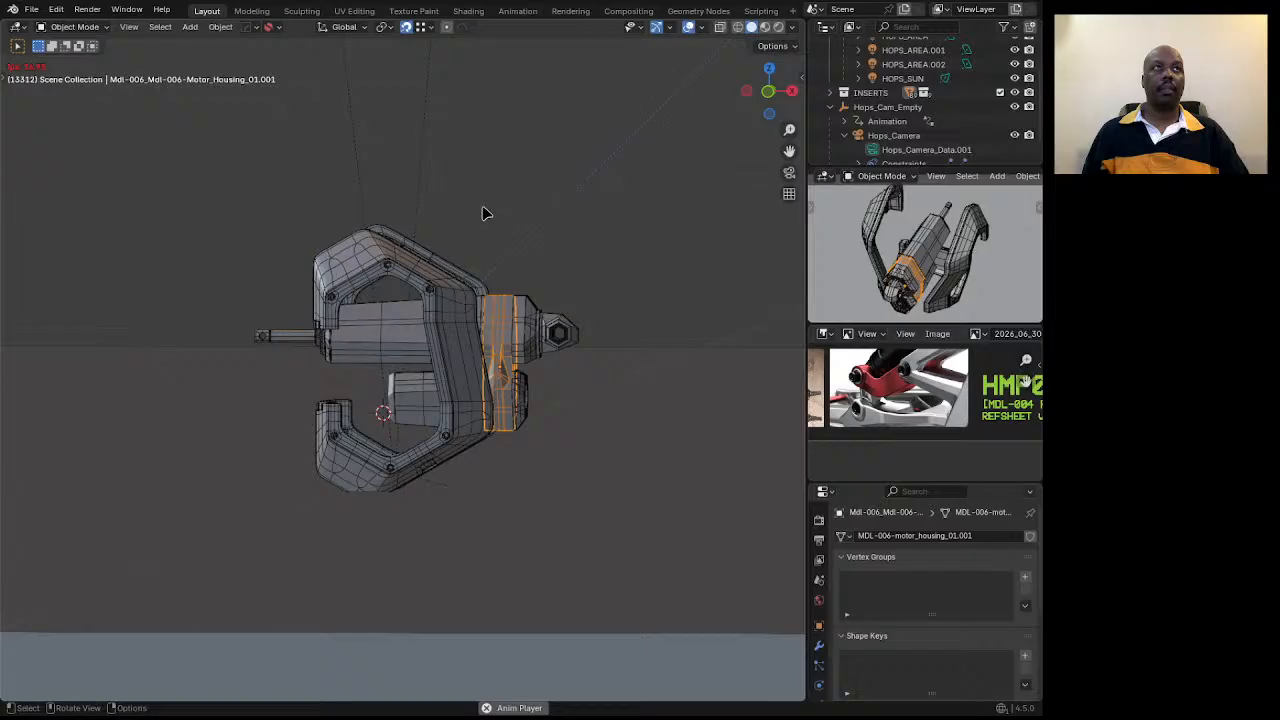
click(450, 304)
key(r)
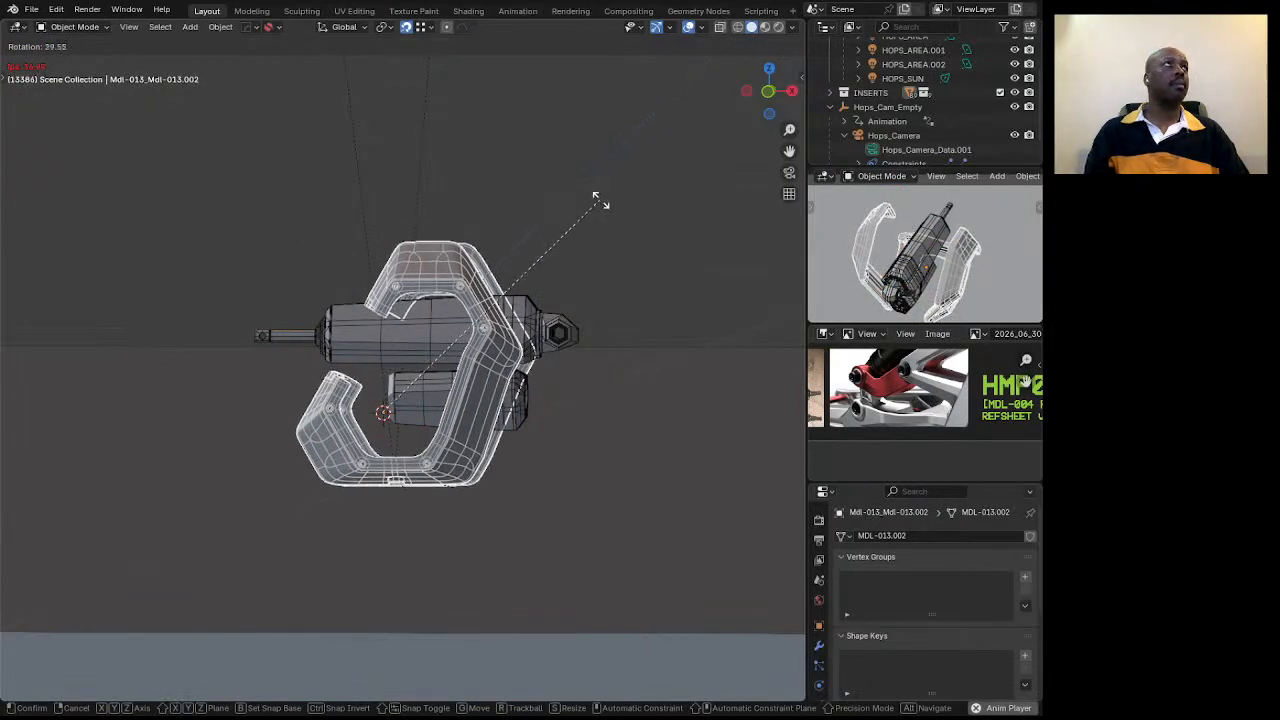
ctrl+click(600, 204)
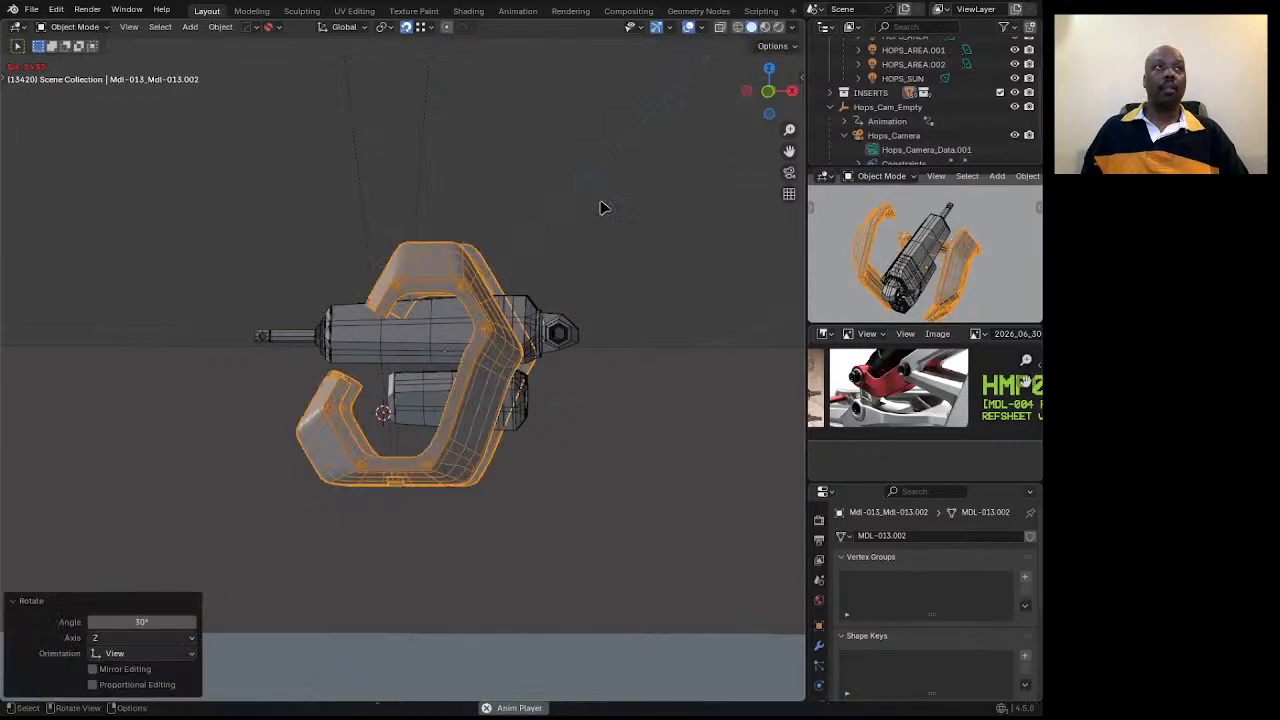
Raise the curved bracket along Z relative to the actuator and check the fit from other angles.
key(g)
key(z)
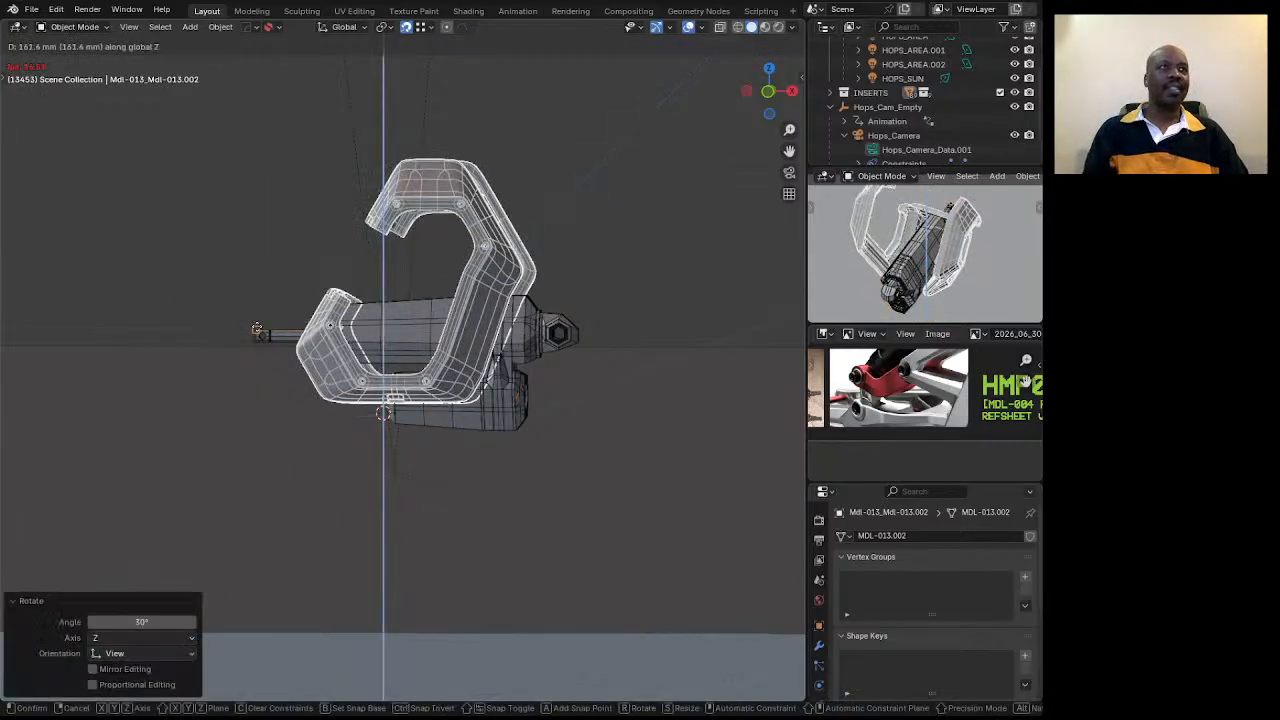
click(178, 318)
middle_drag(421, 292, 420, 340)
middle_drag(311, 354, 654, 374)
Select the actuator's motor housing and switch to an axis-aligned view along Y.
click(428, 308)
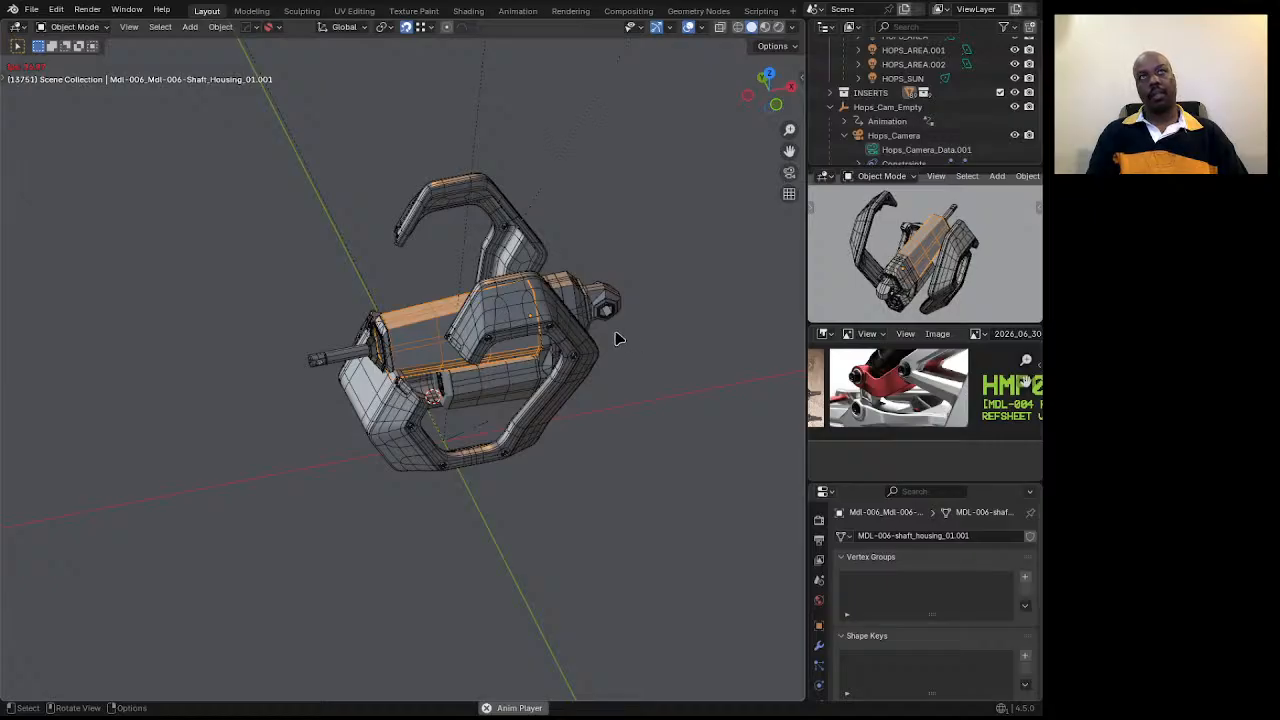
click(556, 296)
middle_drag(552, 304, 532, 376)
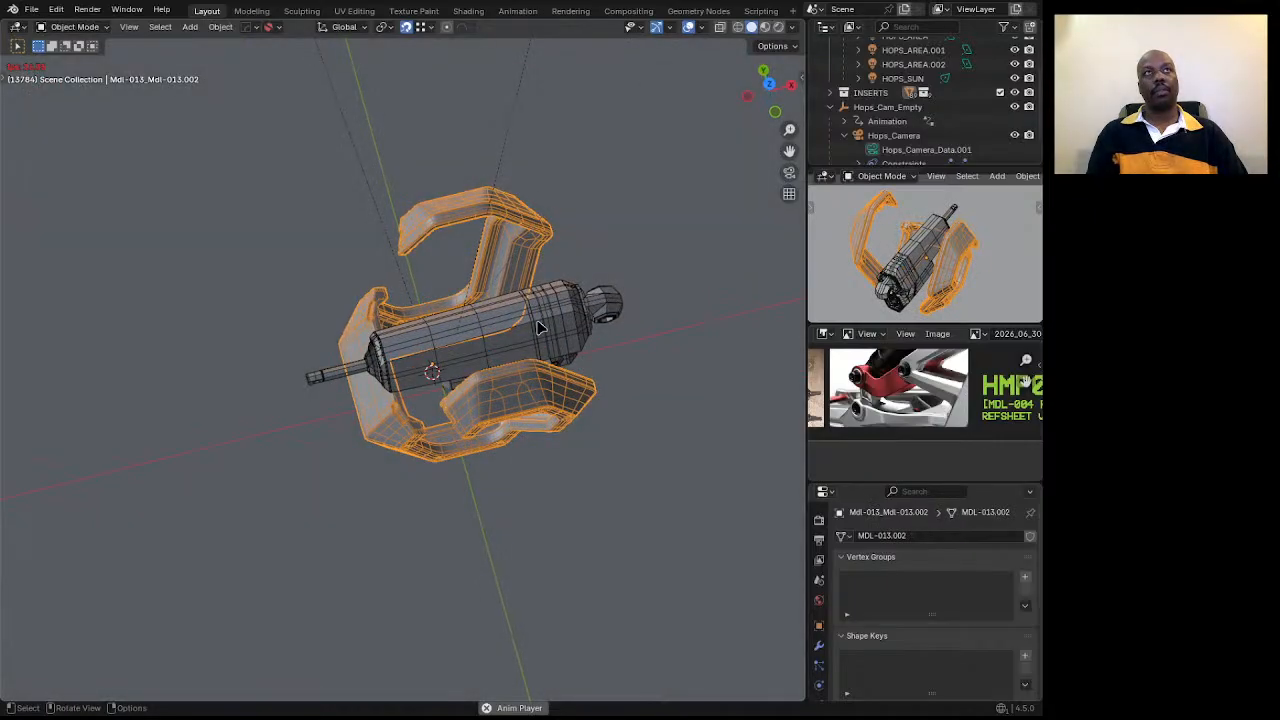
click(534, 306)
click(777, 112)
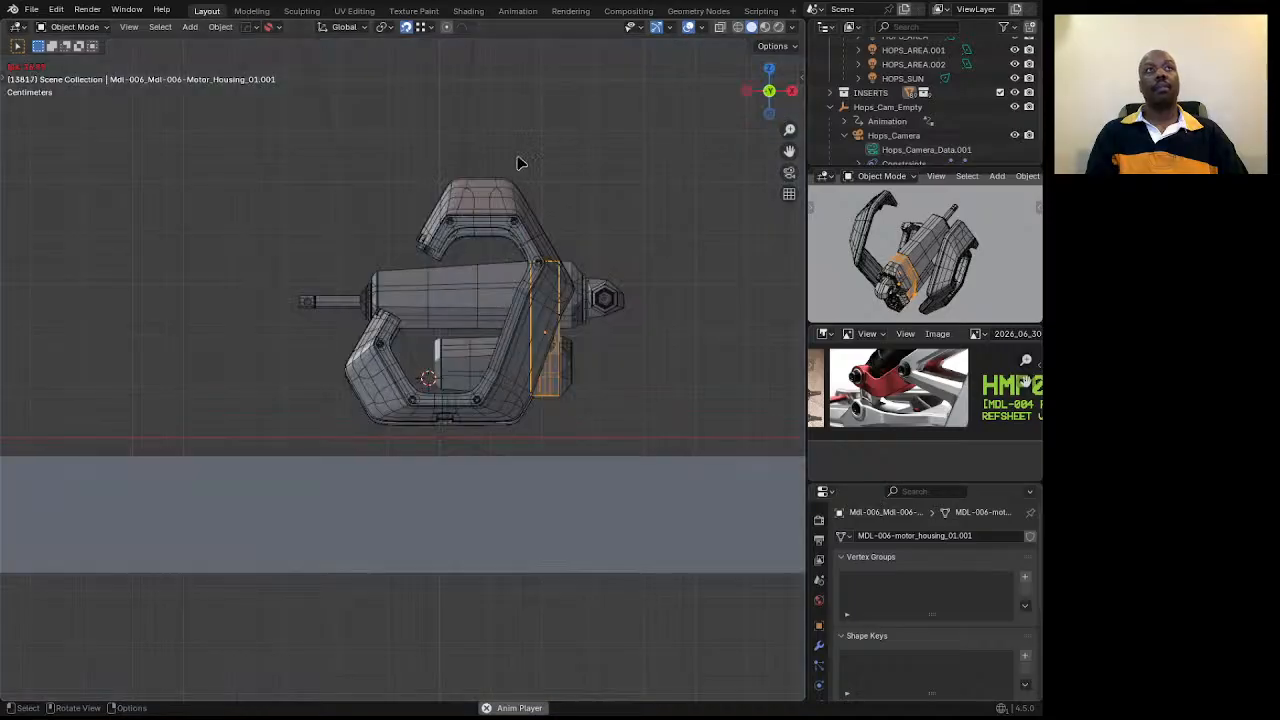
Try rotating the actuator by 20° in the view along Y.
key(r)
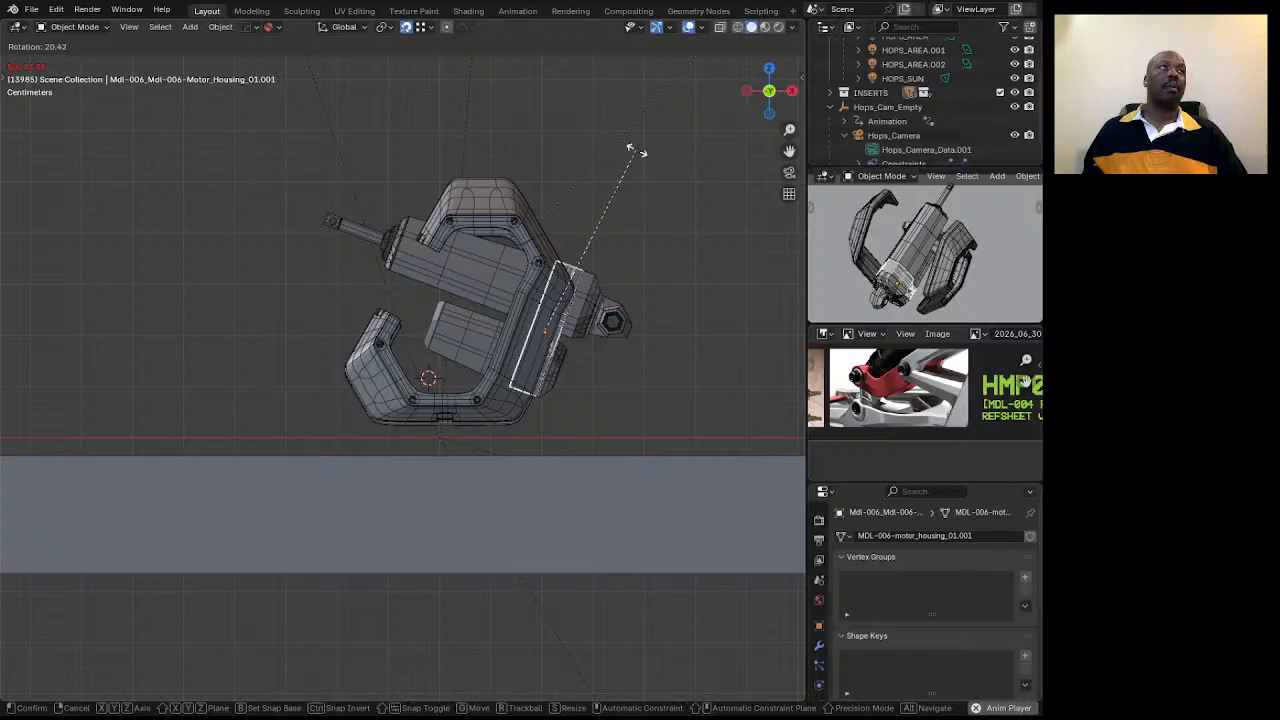
text(30)
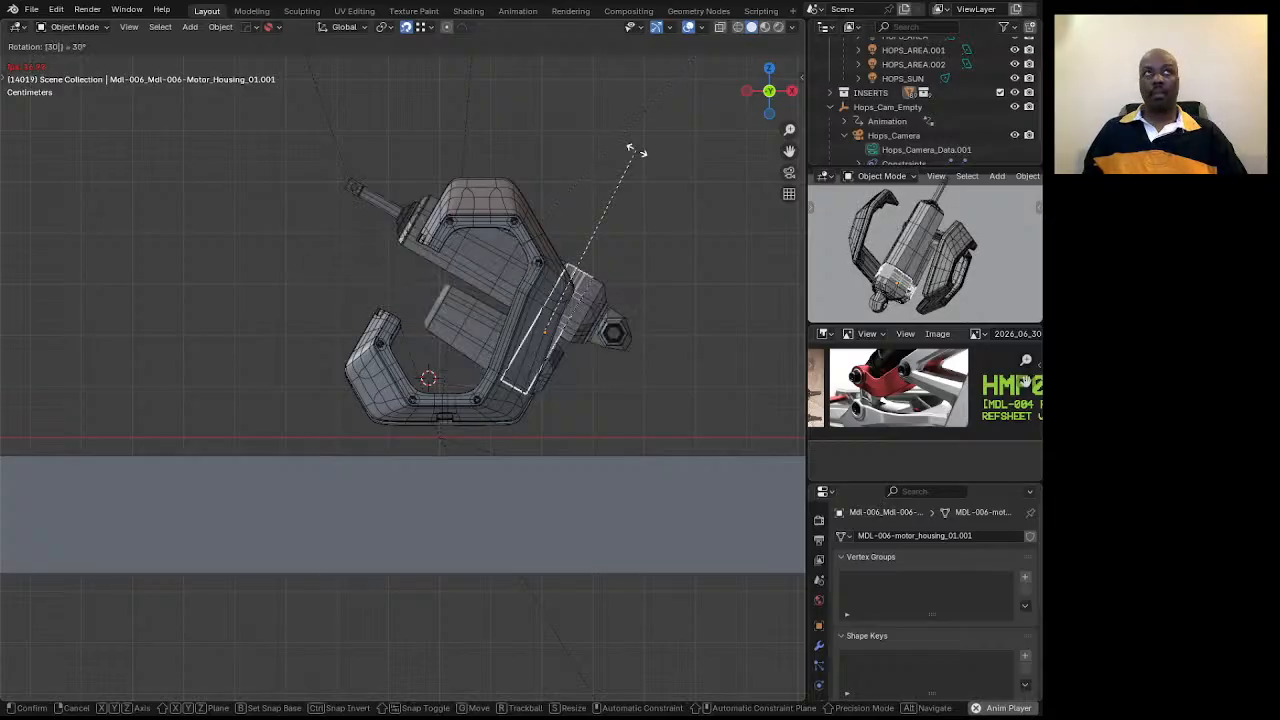
key(BackSpace)
key(BackSpace)
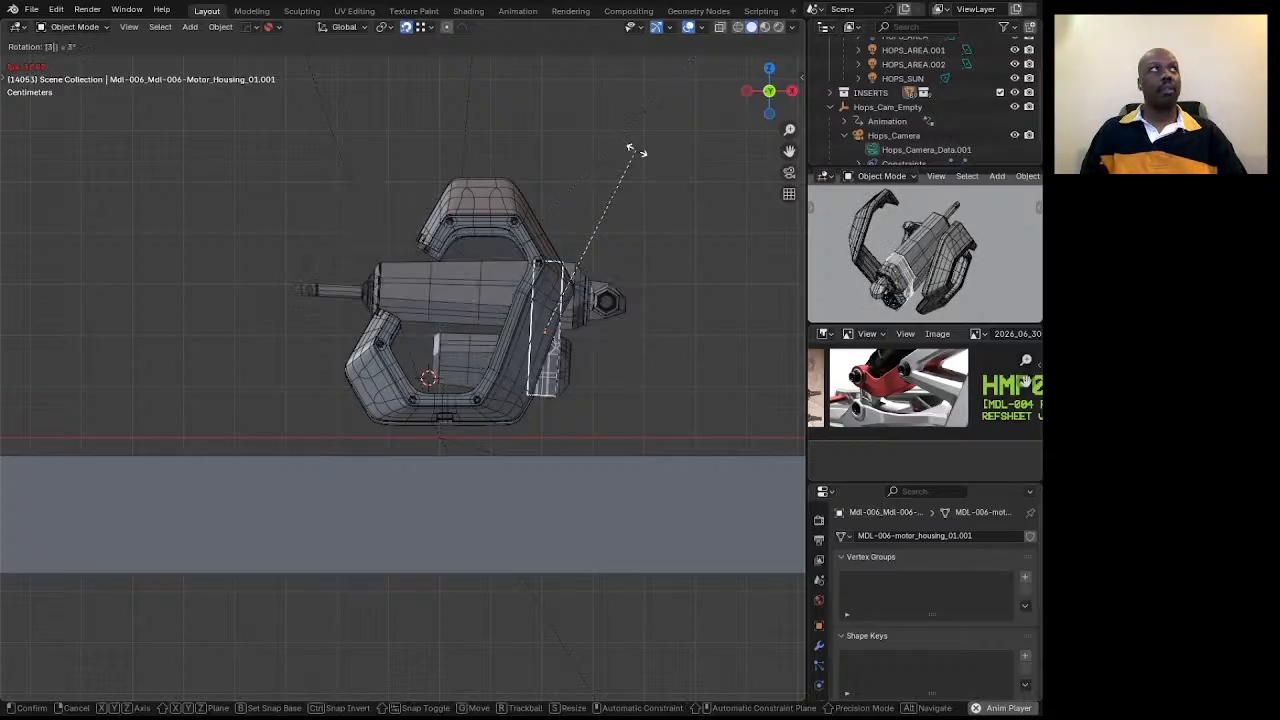
text(20)
text(20)
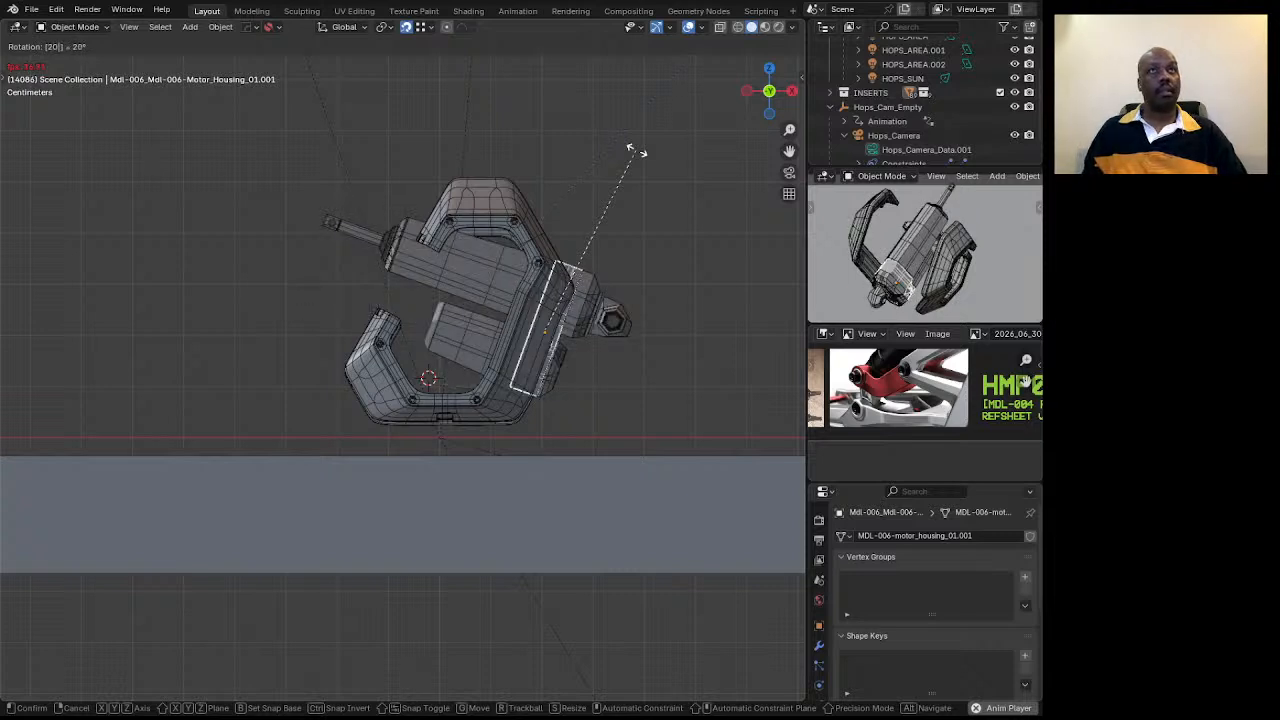
key(Return)
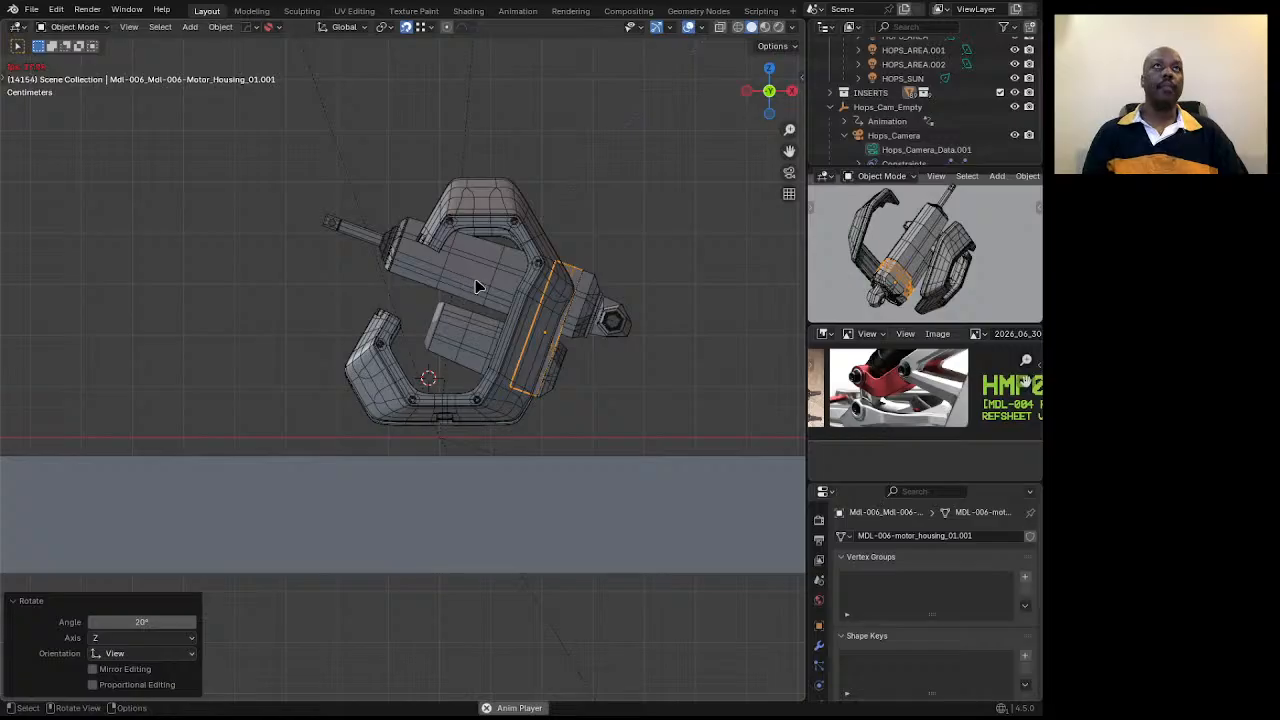
Try turning the actuator 180° around the global Z axis, then undo the rotation.
text(rz180)
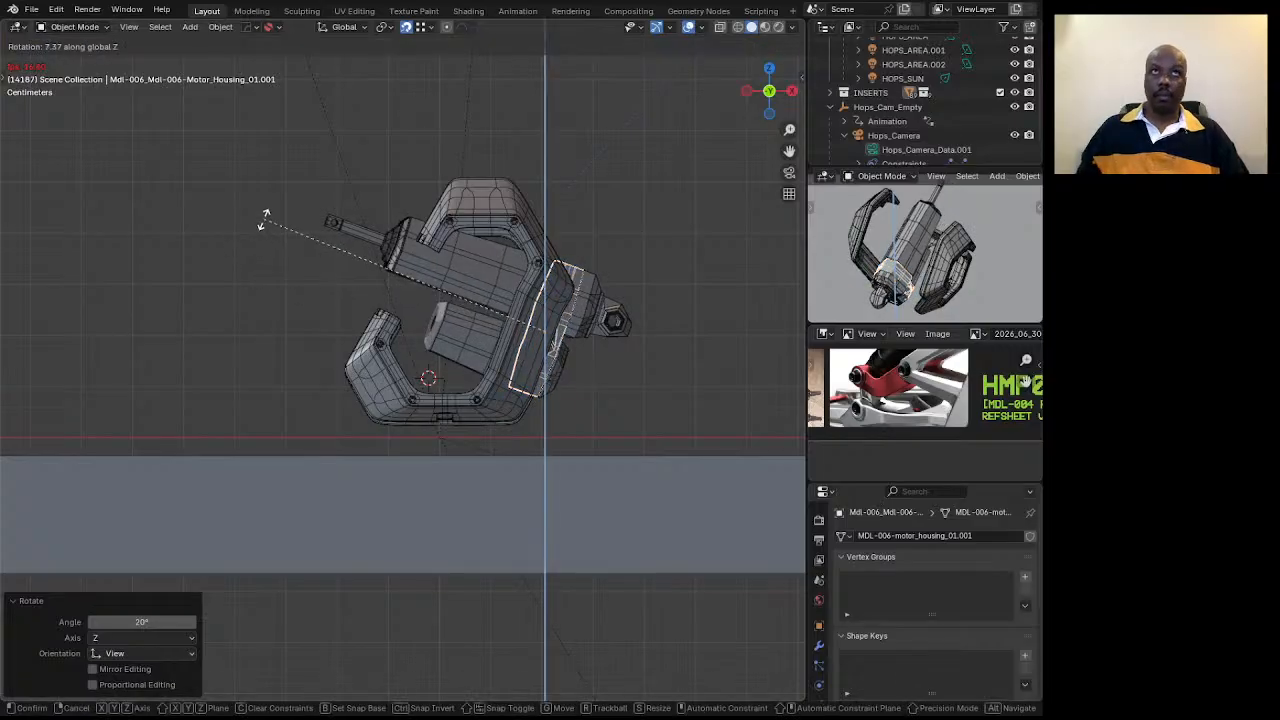
key(Return)
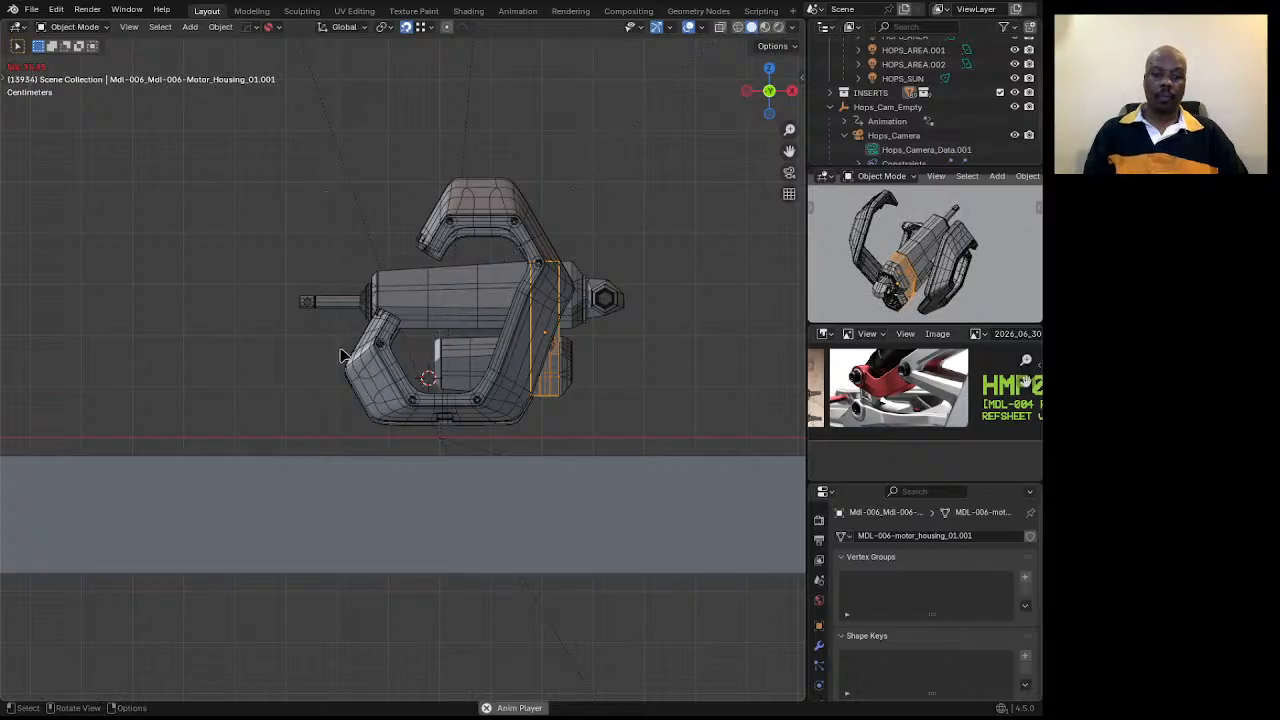
text(rz)
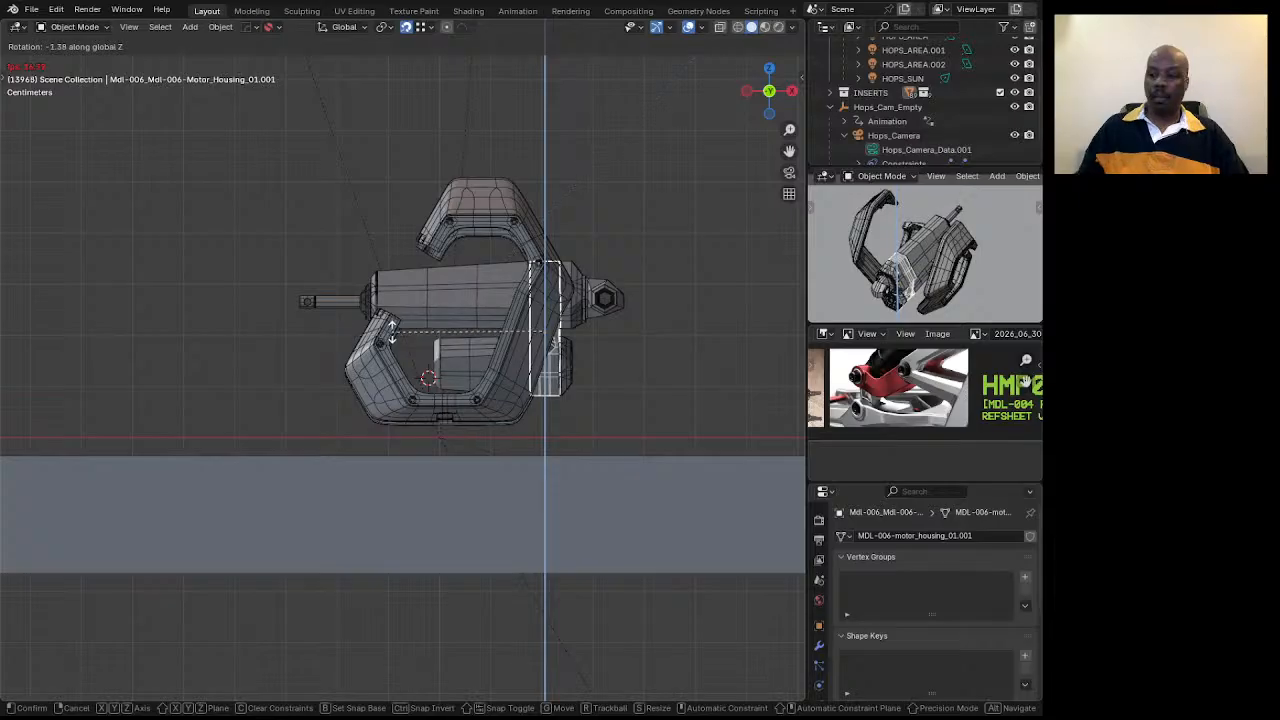
text(180)
key(Return)
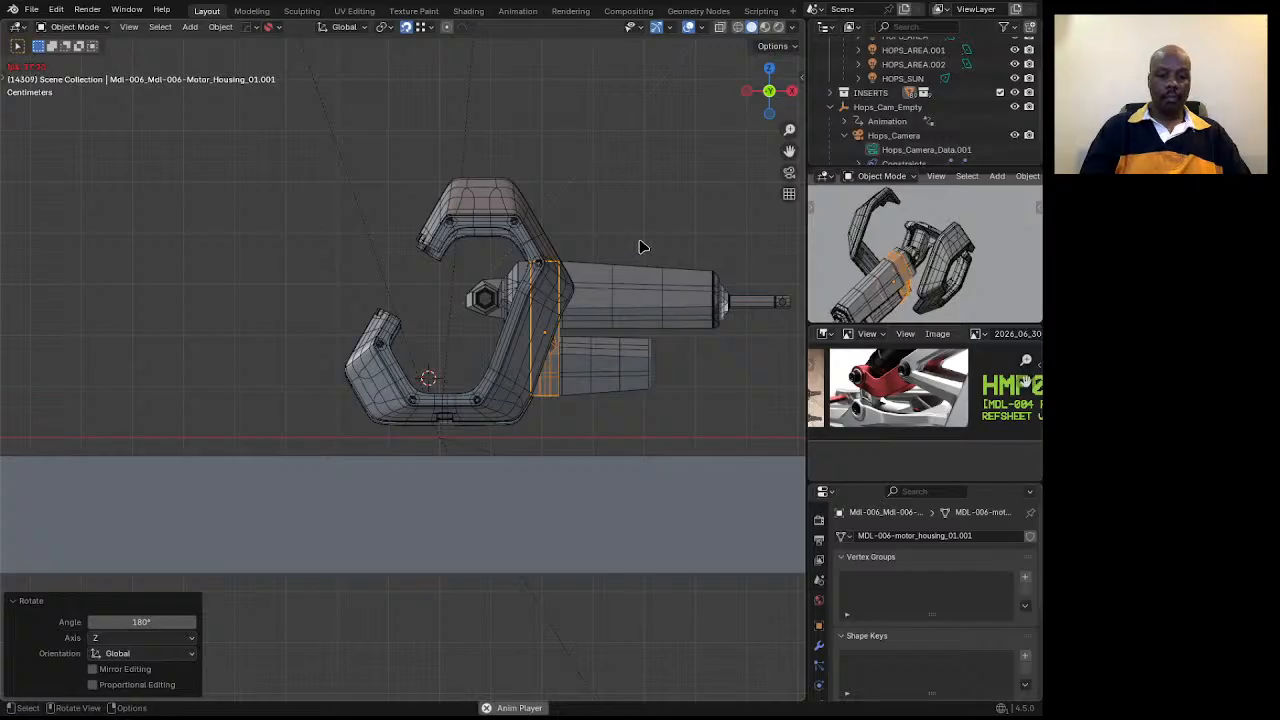
key(ctrl+z)
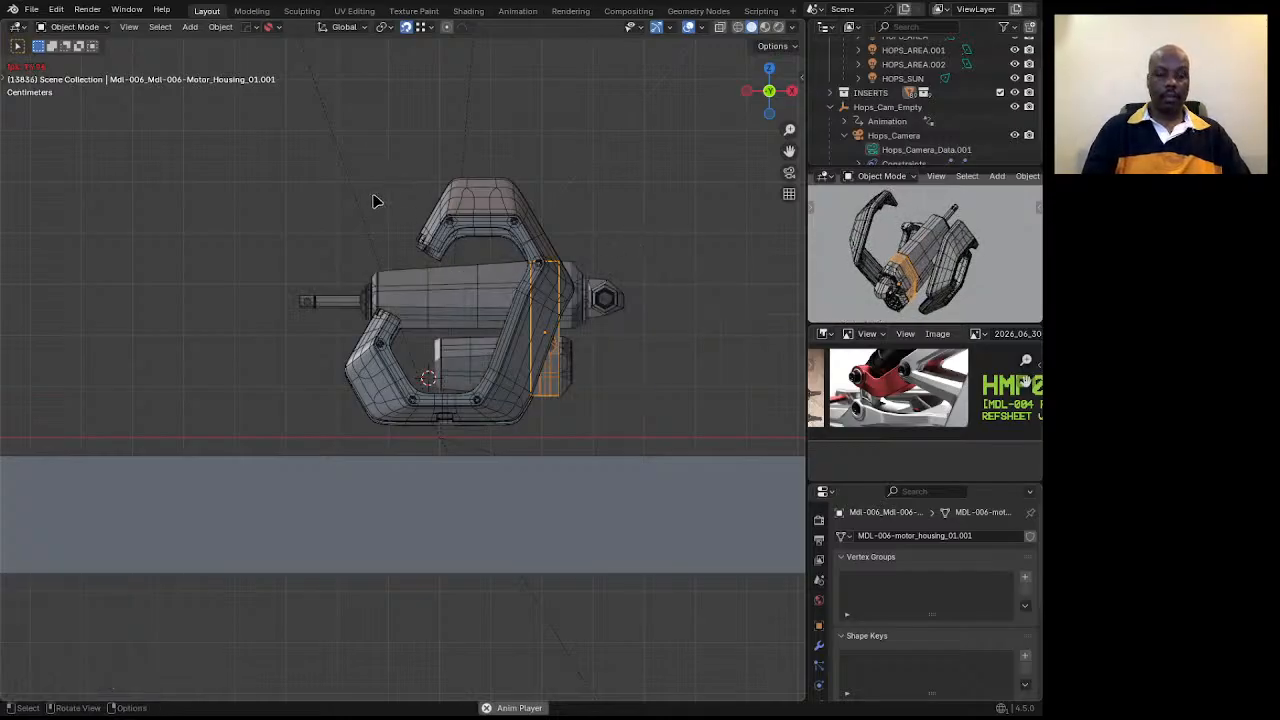
Rotate the actuator by -60° in the view along Y.
key(r)
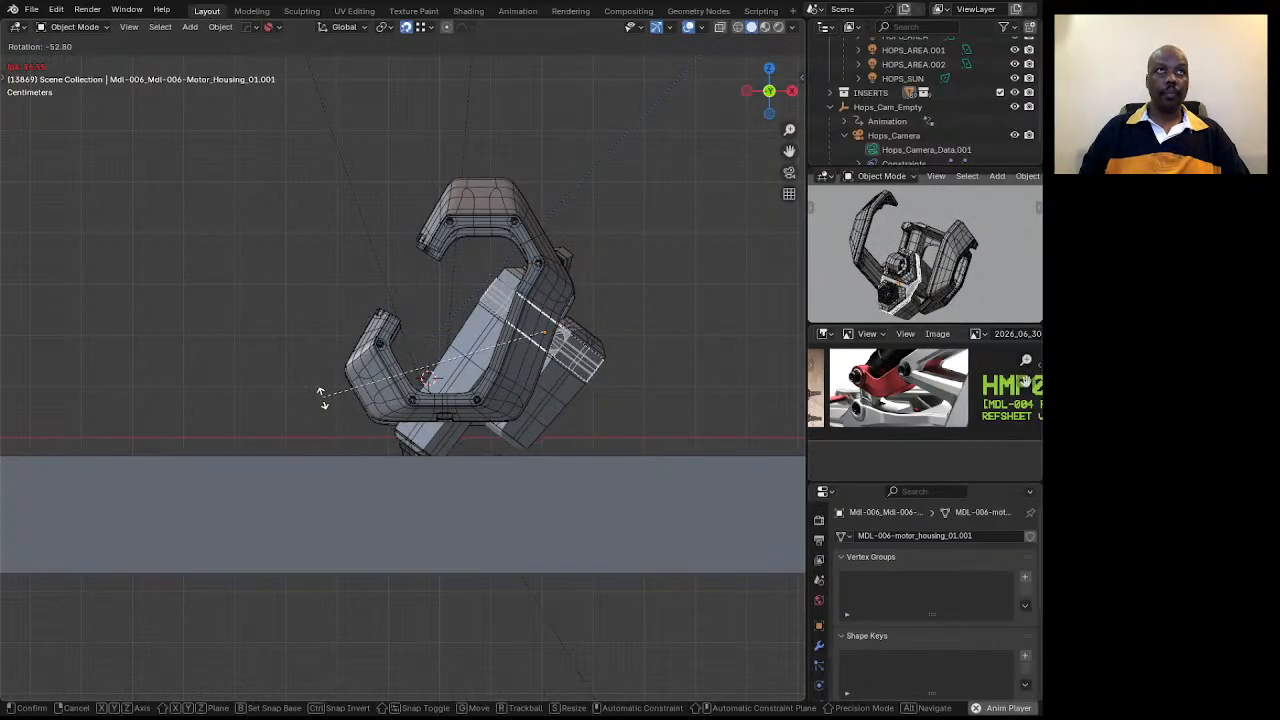
text(-60)
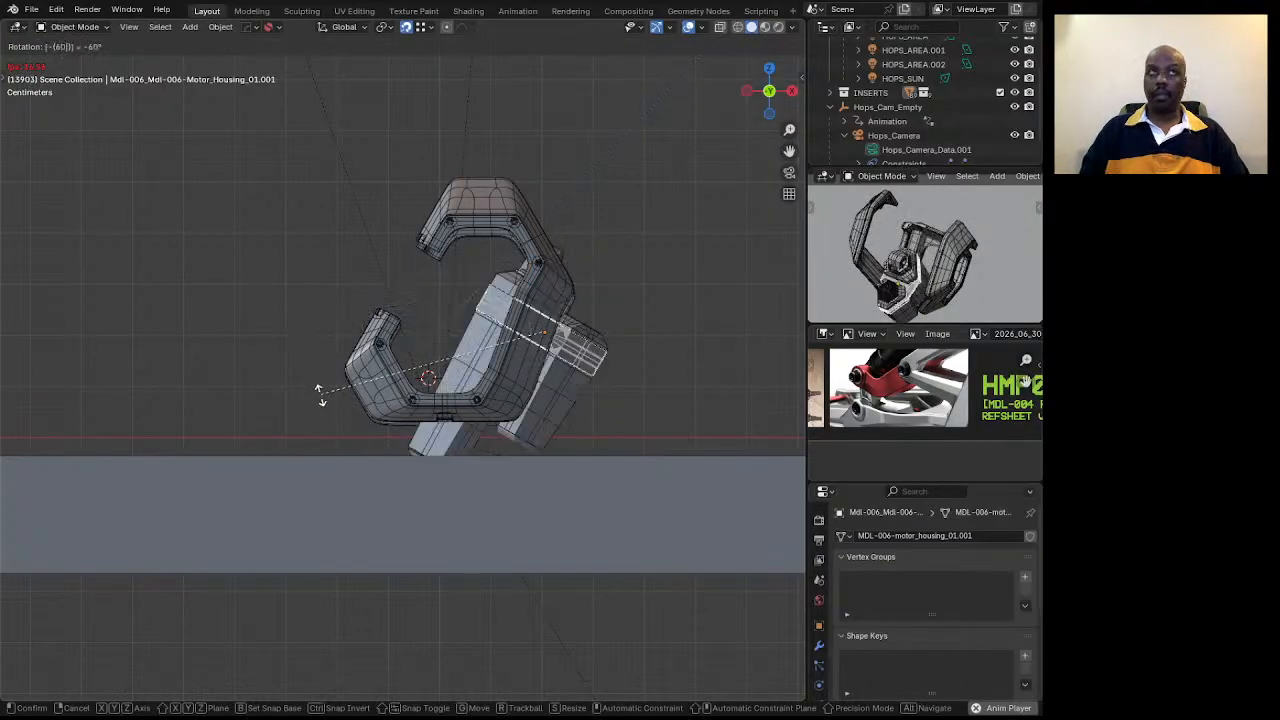
key(Return)
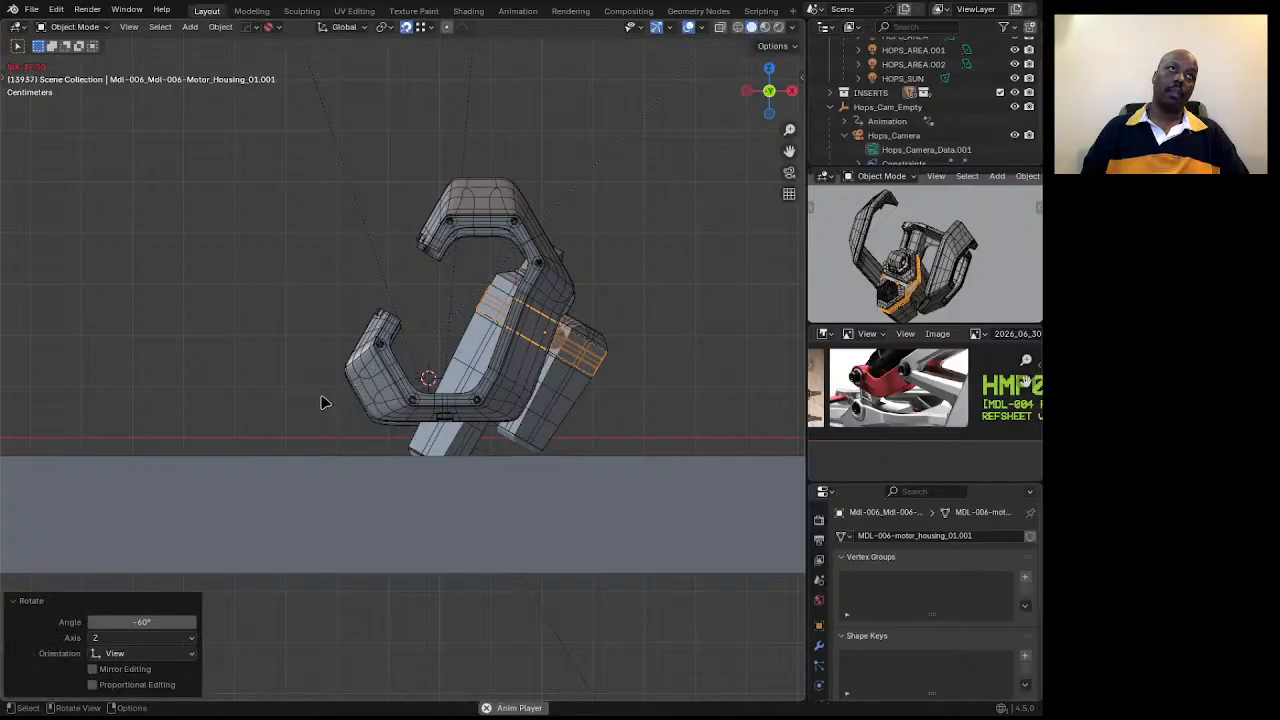
Move the actuator about 343 mm up in Z and about -8 mm in X, bringing its rod end to the bracket's lower hook.
key(g)
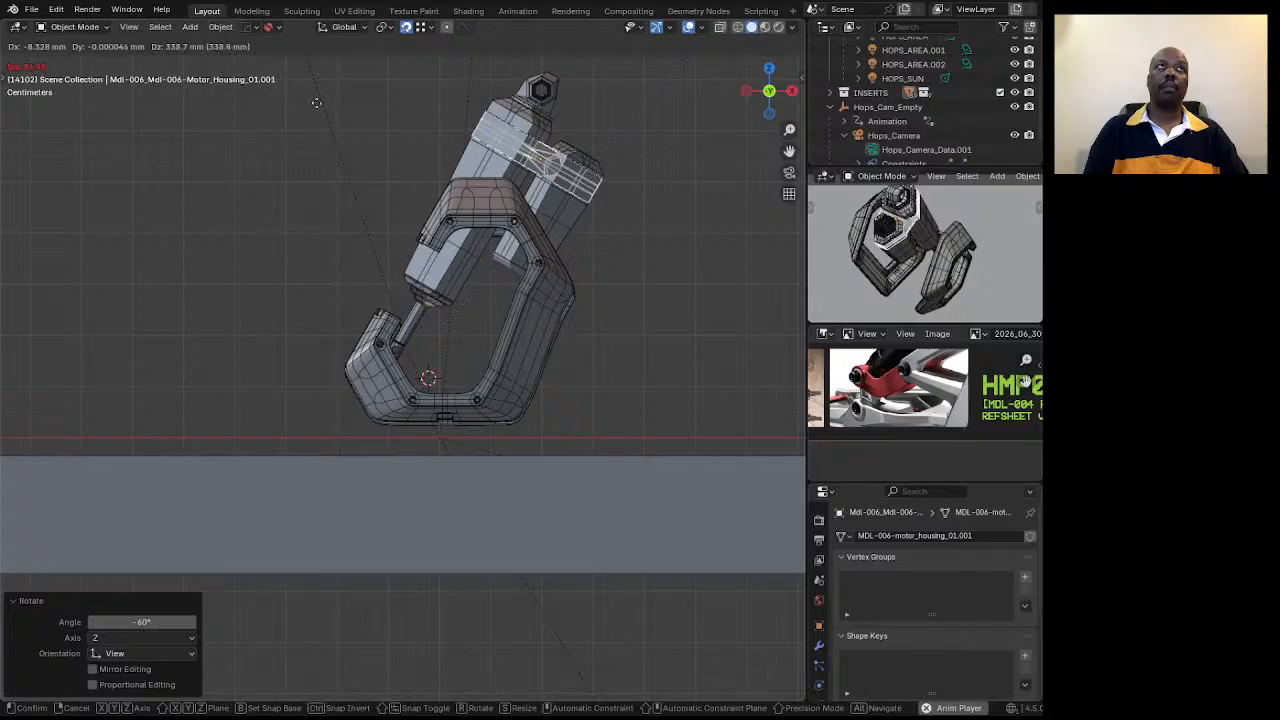
click(316, 104)
middle_drag(320, 106, 427, 336)
scroll(512, 298, up, 4)
scroll(508, 294, down, 6)
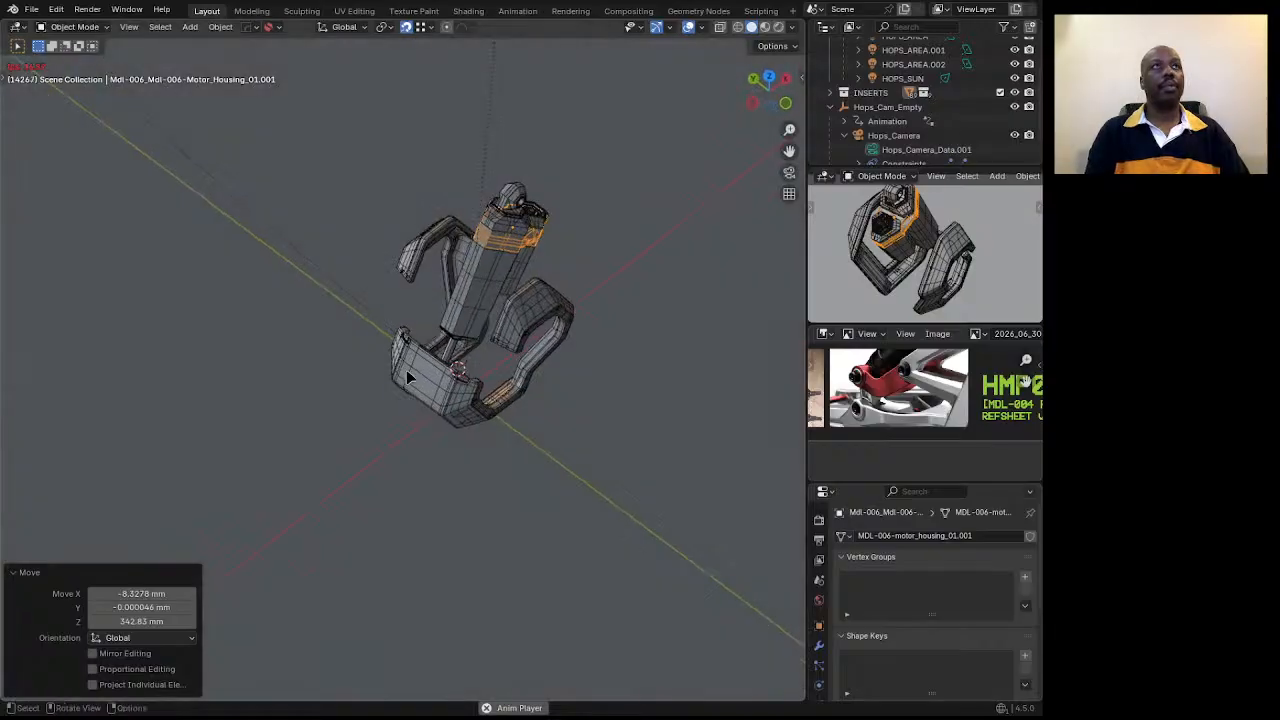
scroll(420, 378, up, 8)
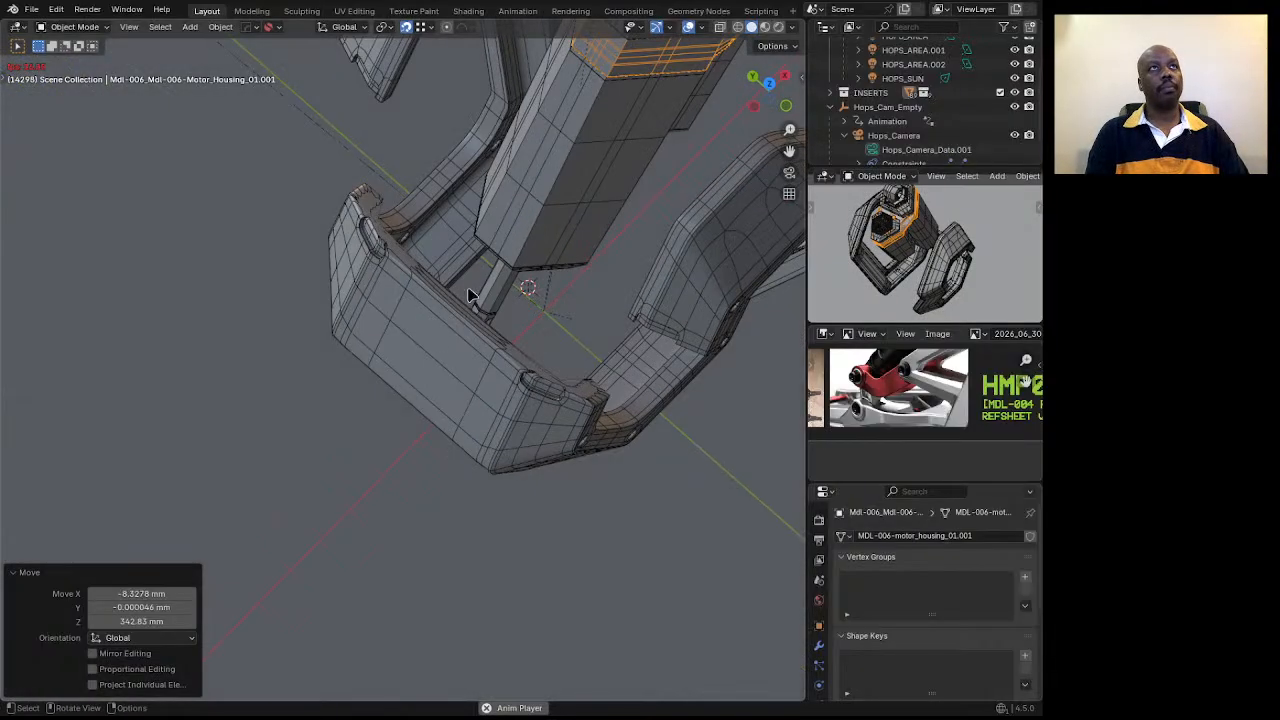
middle_drag(473, 286, 480, 256)
Add two evenly spaced vertical loop cuts to the centre of the bracket's inner end wall in Edit Mode.
drag(454, 400, 433, 363)
scroll(433, 363, down, 6)
middle_drag(433, 363, 277, 345)
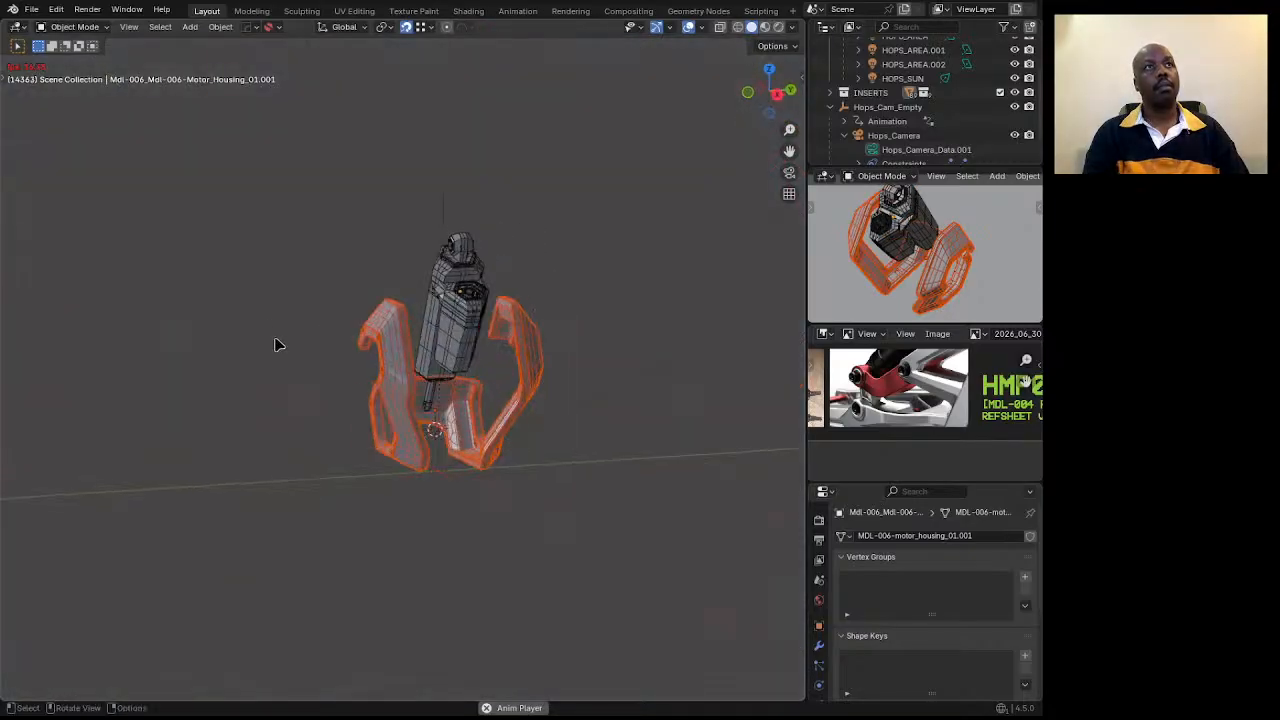
scroll(372, 428, up, 6)
middle_drag(372, 428, 363, 344)
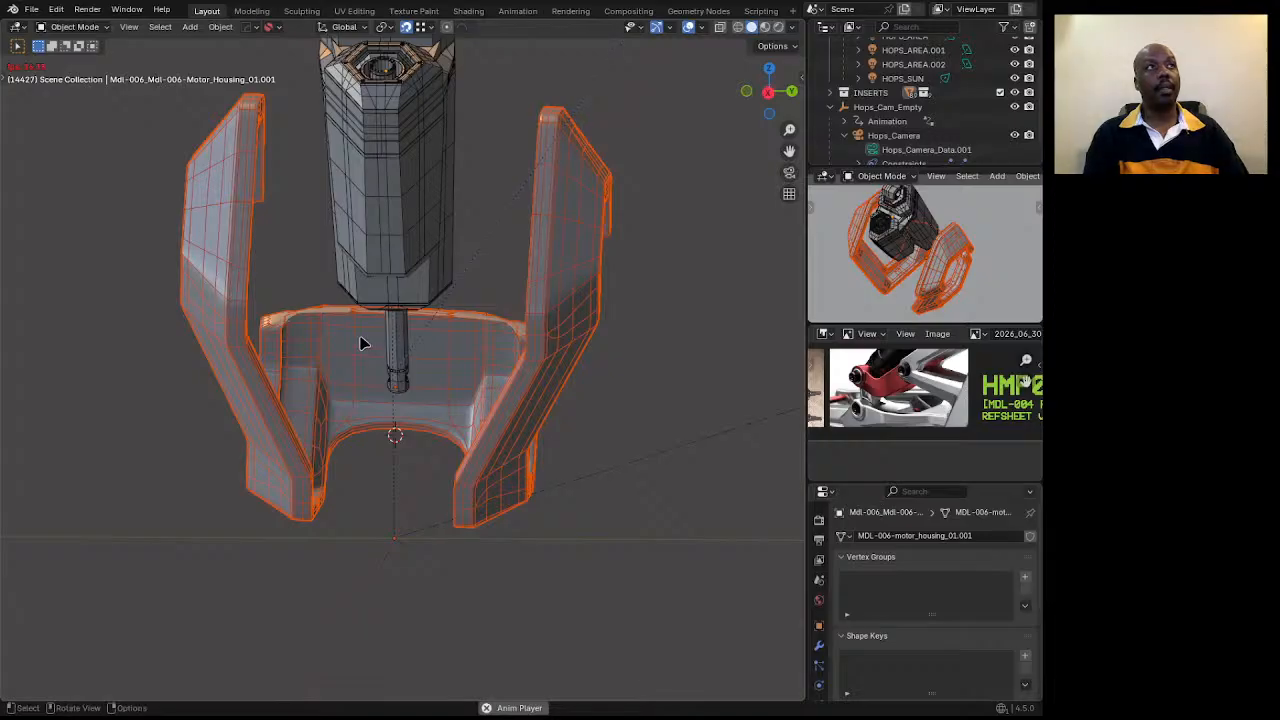
click(363, 344)
key(Tab)
key(ctrl+r)
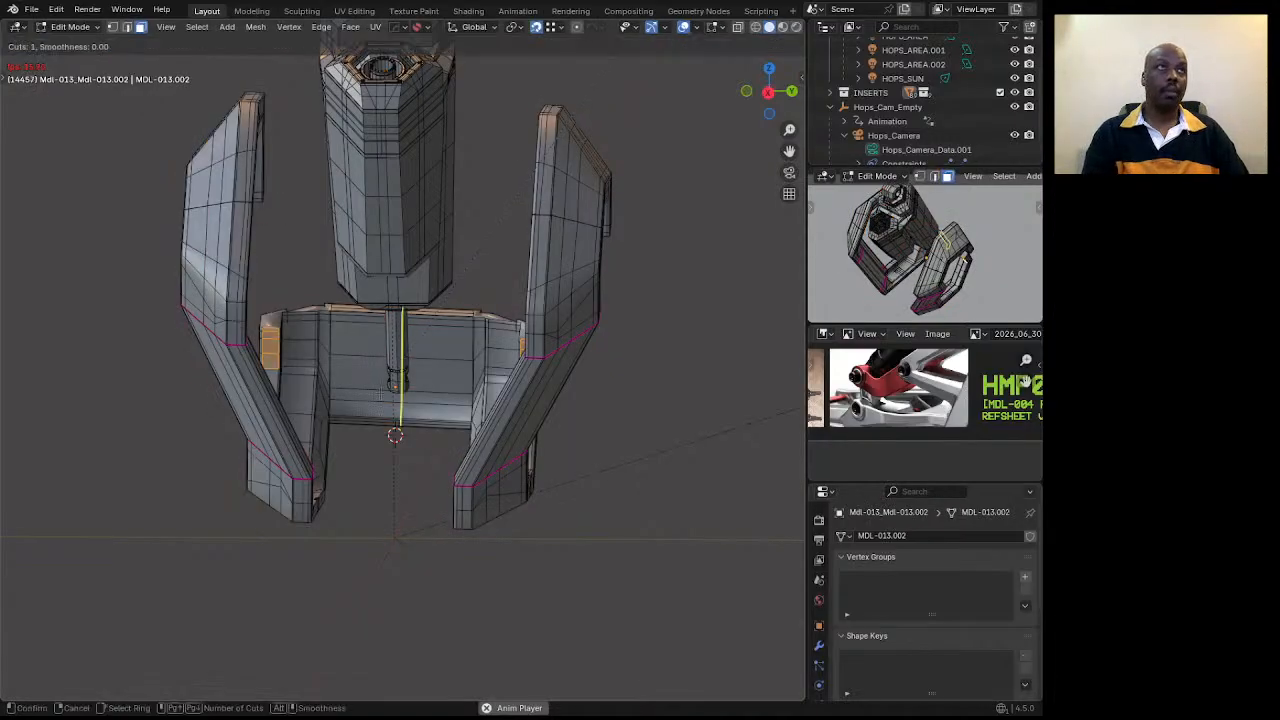
scroll(378, 401, up, 2)
scroll(378, 401, down, 1)
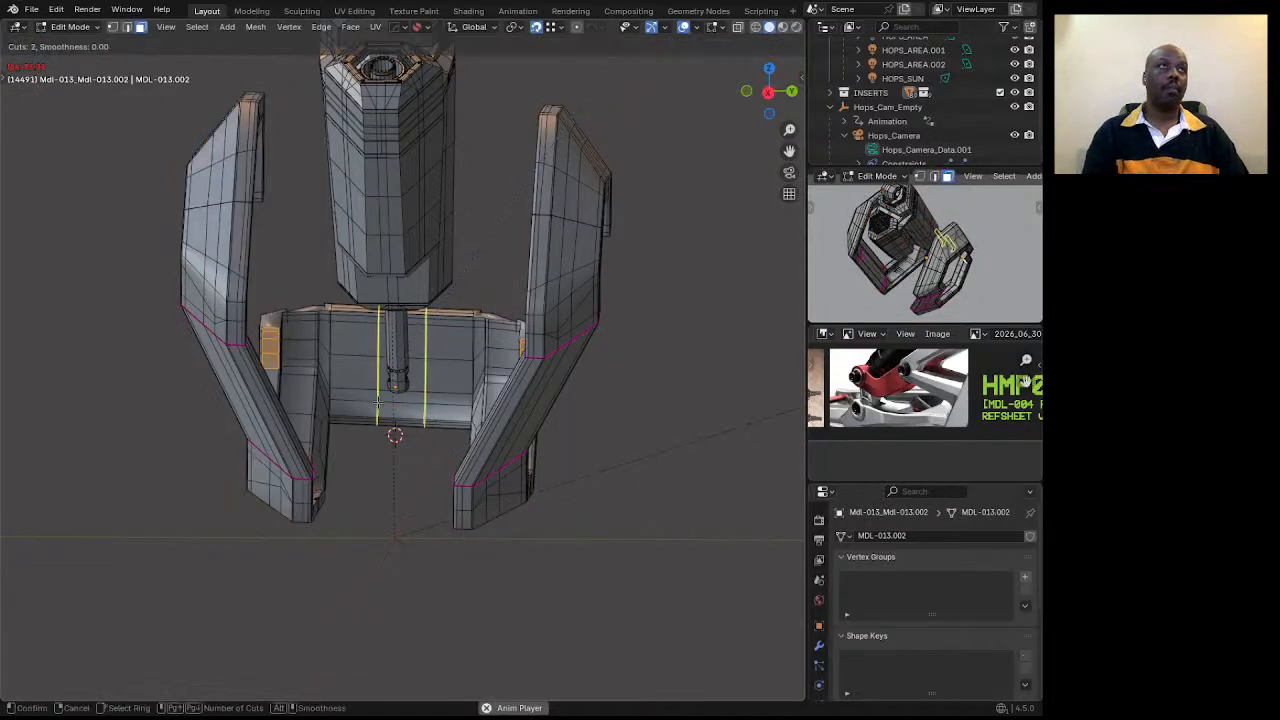
click(378, 401)
right_click(380, 401)
Add one centred vertical loop cut on each side of the two middle cuts in the bracket's end wall.
key(ctrl+r)
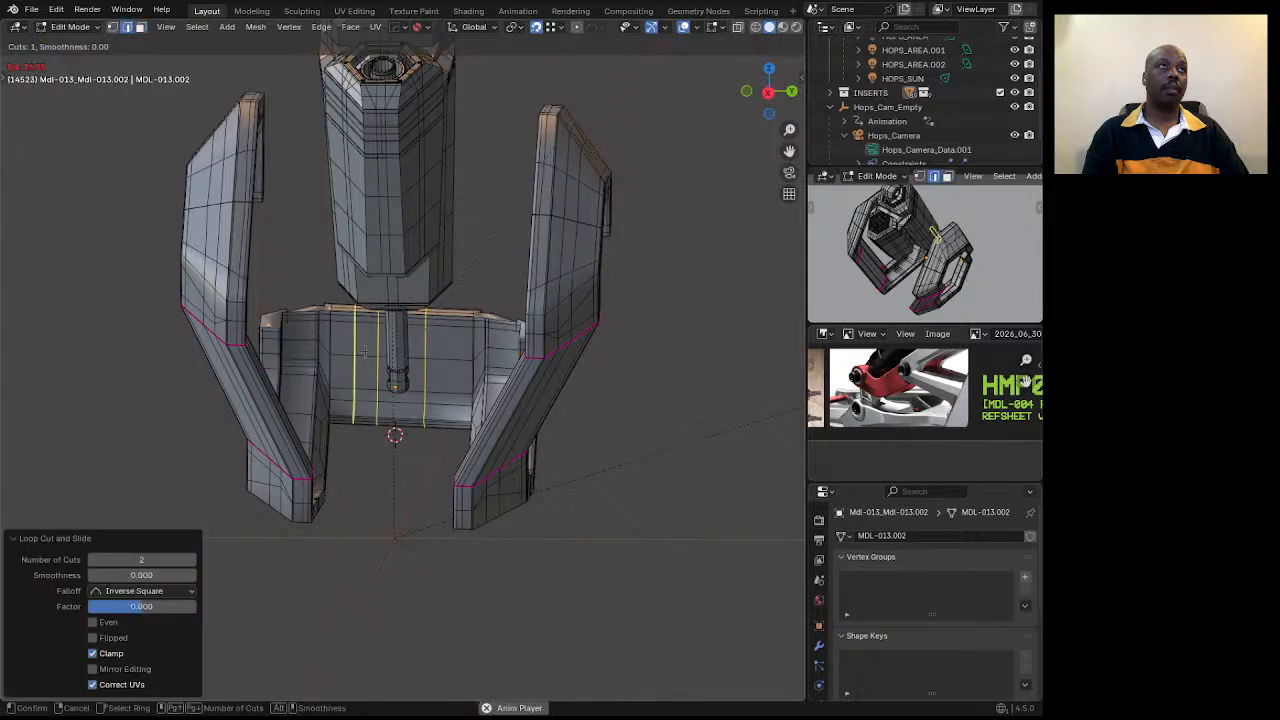
click(365, 351)
right_click(365, 351)
key(ctrl+r)
click(446, 353)
right_click(446, 353)
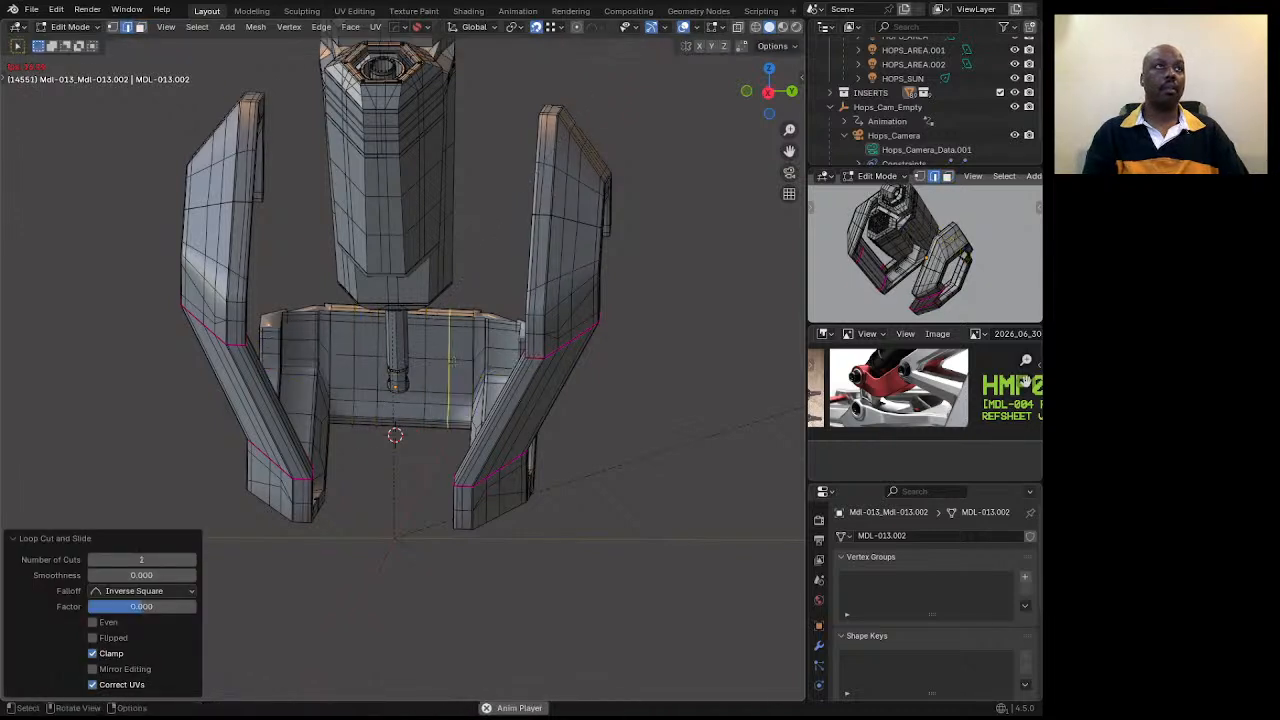
key(ctrl+r)
right_click(293, 345)
Select the central band of faces on the inside of the bracket's end wall, behind the actuator rod.
middle_drag(448, 352, 335, 374)
scroll(337, 374, up, 5)
middle_drag(408, 318, 446, 324)
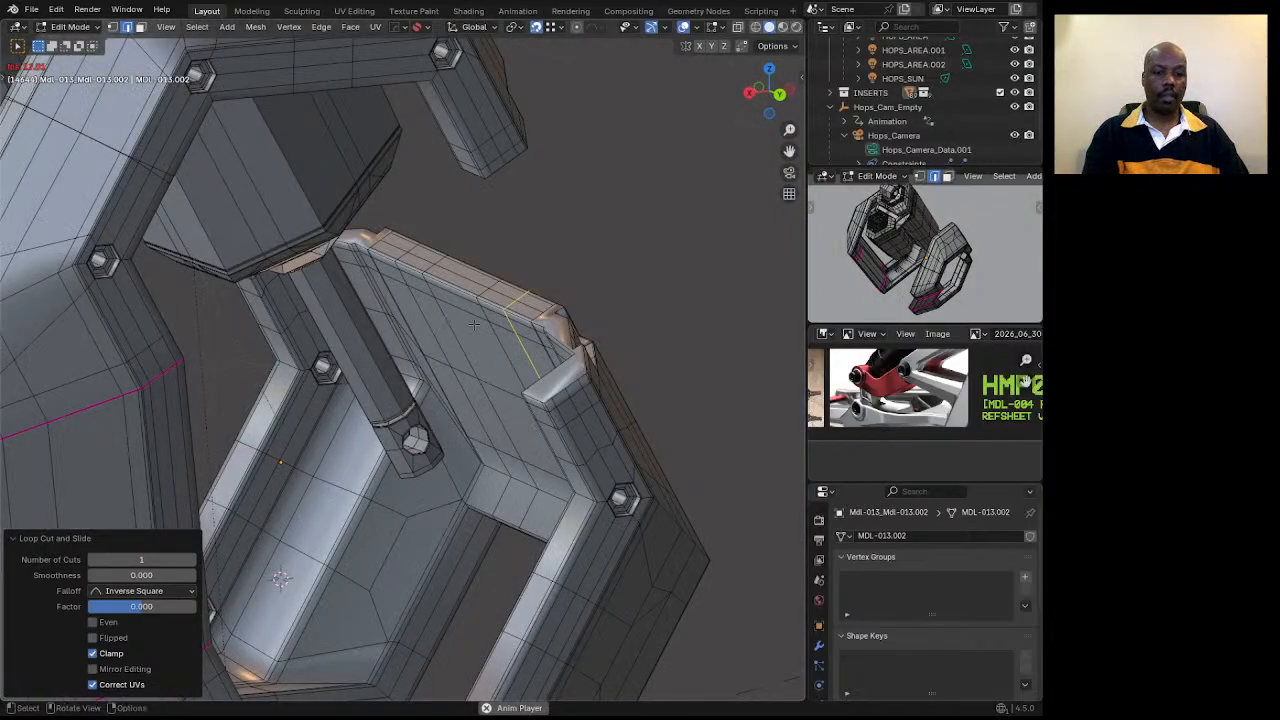
key(3)
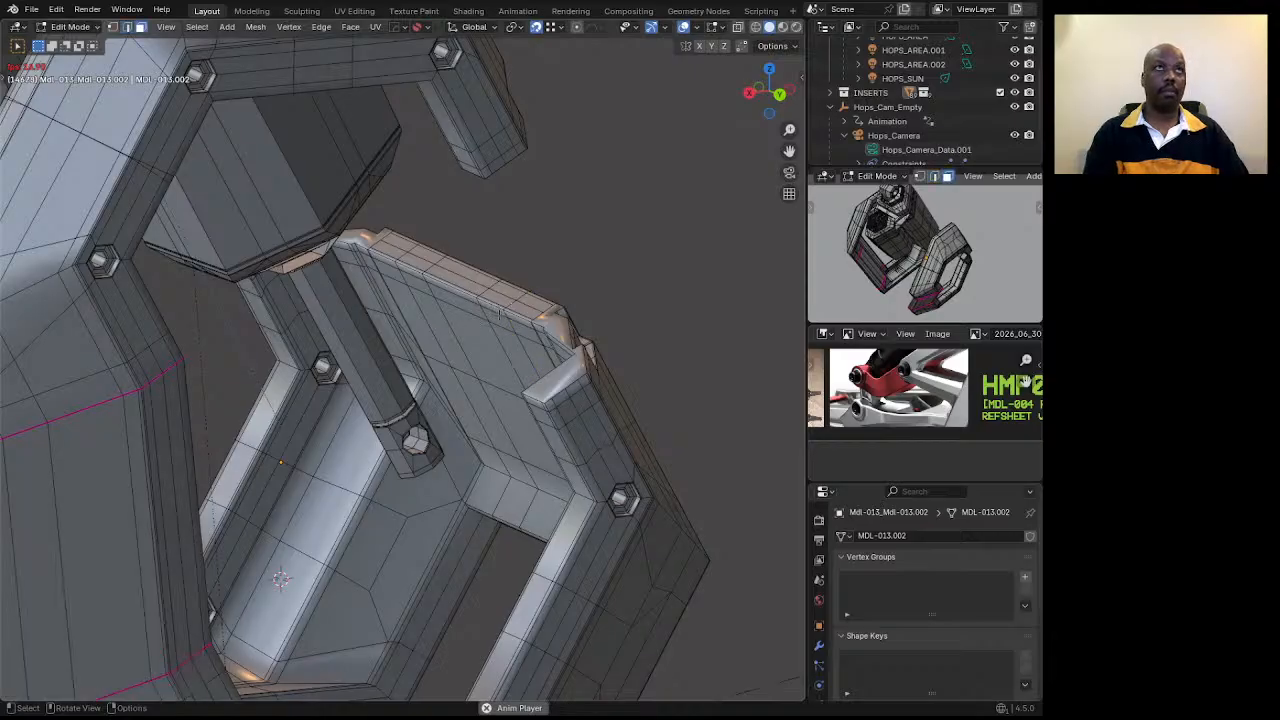
ctrl+click(450, 357)
middle_drag(450, 357, 404, 347)
Try extruding the wall faces about 19 mm along their normal and sliding their vertices, then undo the extrusion.
key(g)
key(z)
key(z)
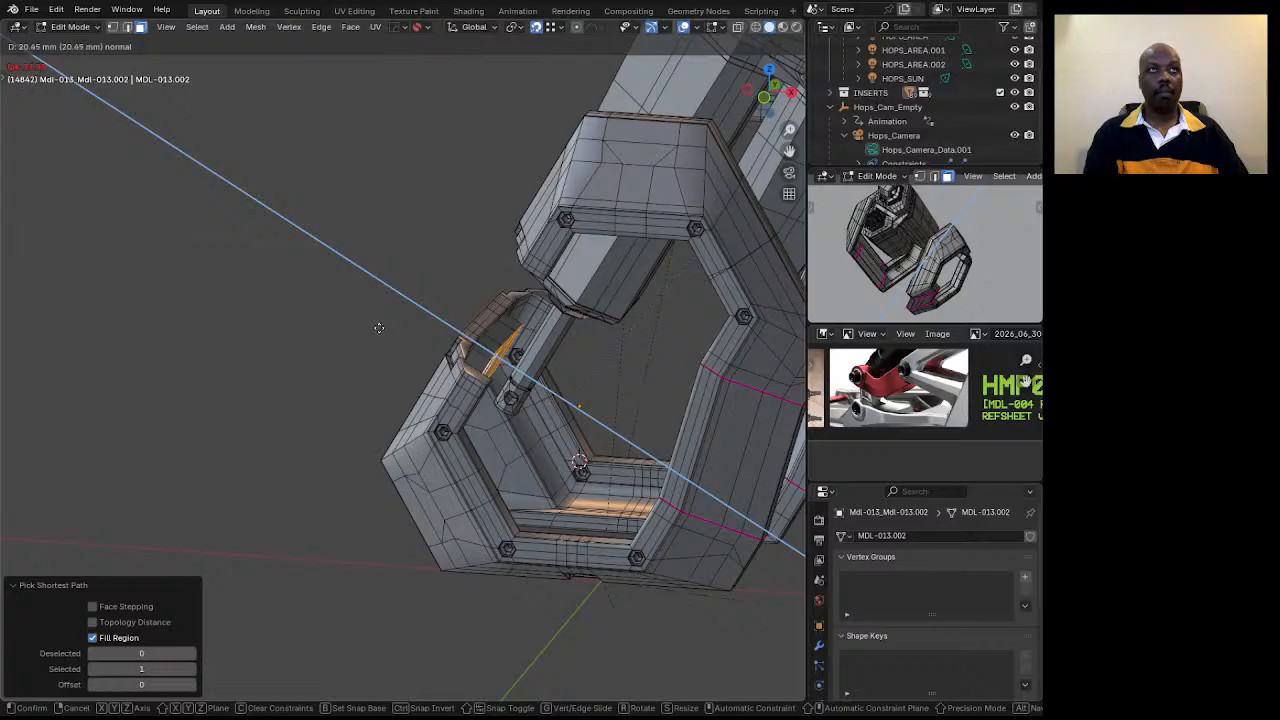
click(377, 327)
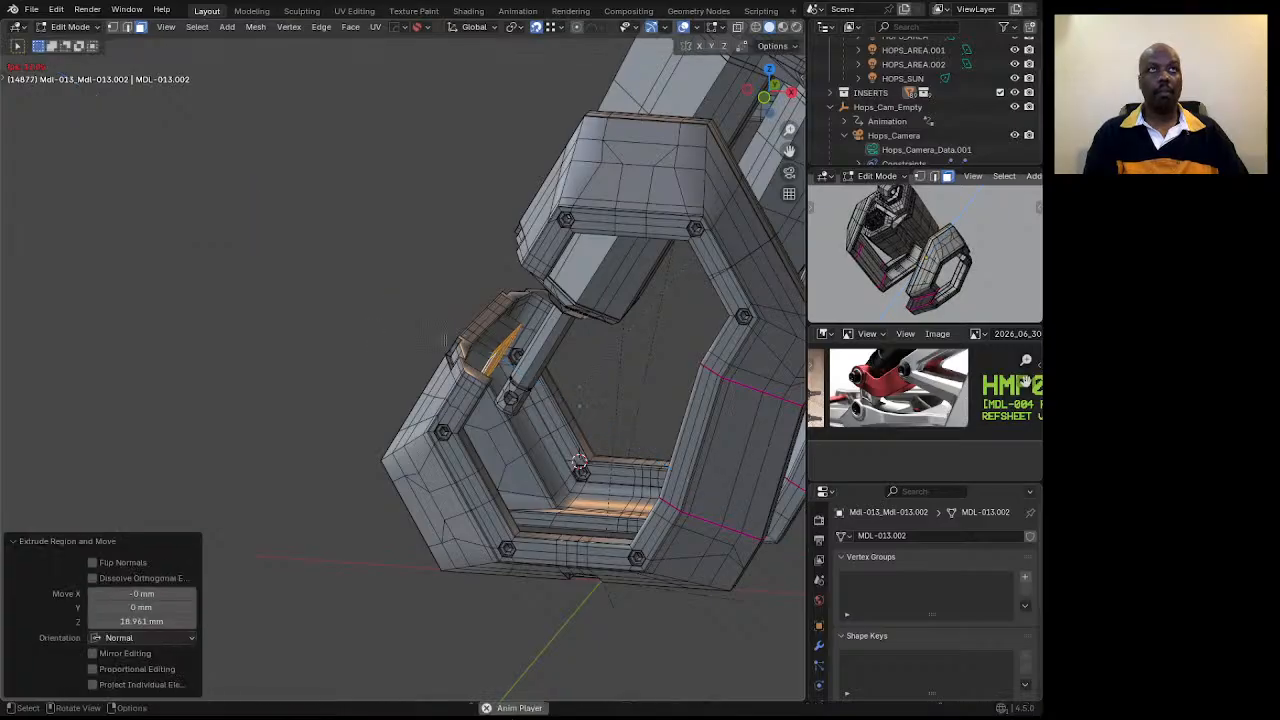
mouse_move(377, 327)
middle_down()
mouse_move(397, 322)
mouse_move(392, 331)
middle_up()
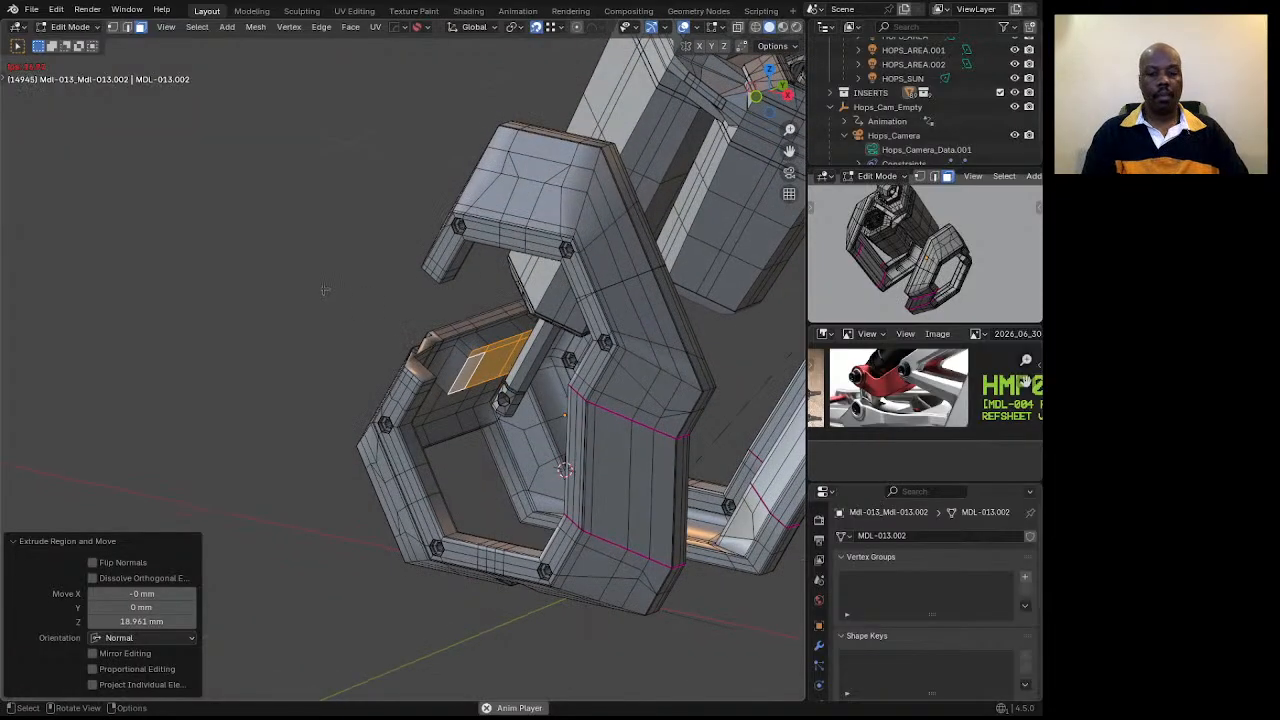
key(shift+v)
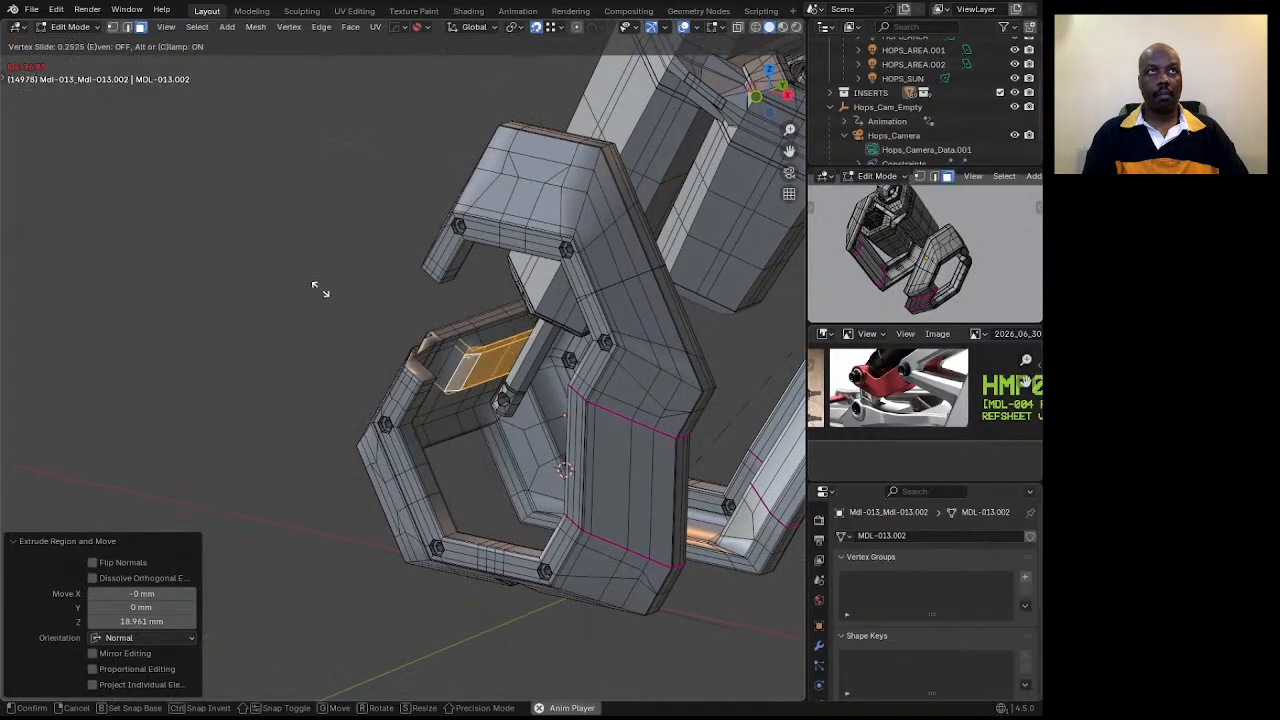
right_click(320, 290)
key(ctrl+z)
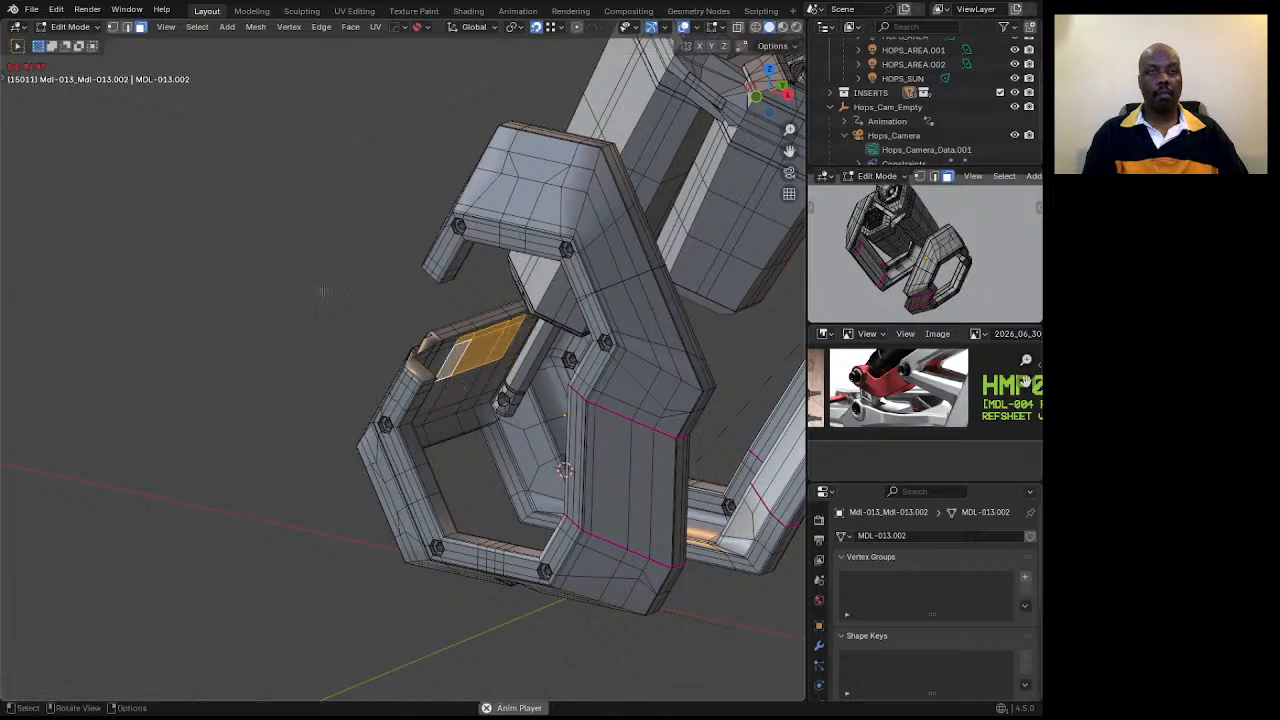
Extrude the selected wall faces about 71 mm along their normal into a block around the rod end, and return to Object Mode.
key(e)
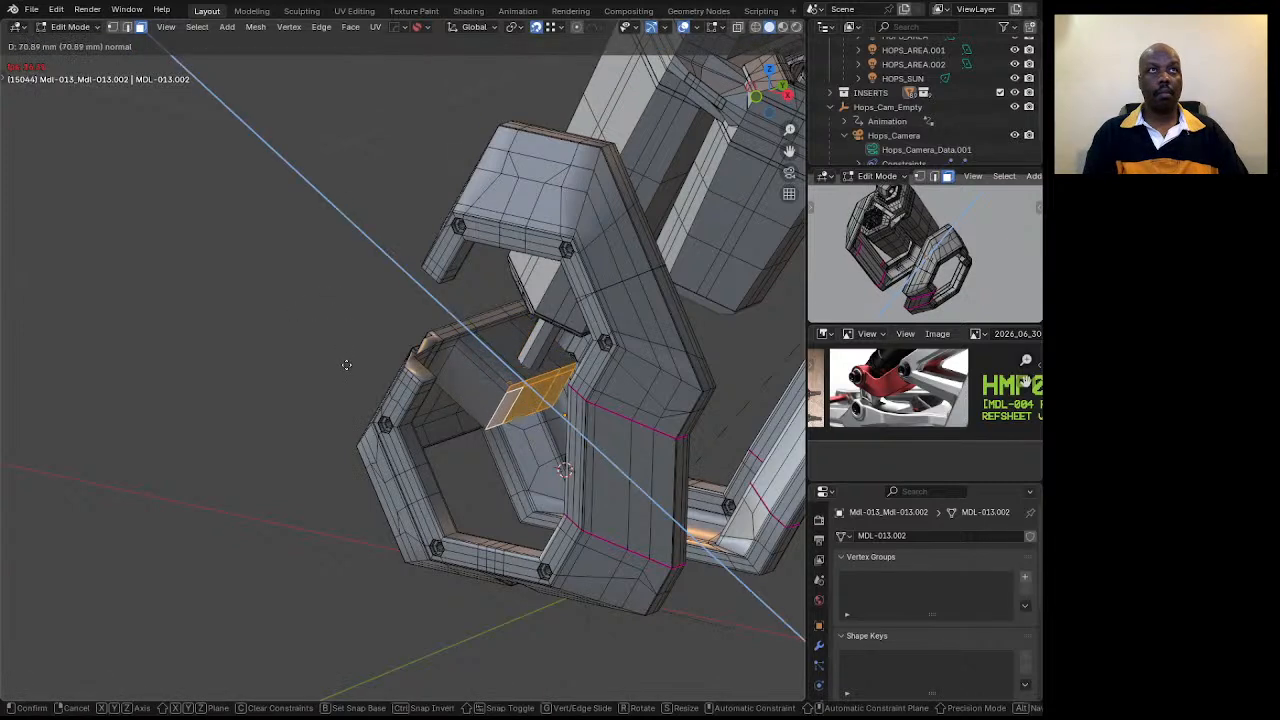
click(346, 364)
scroll(520, 378, down, 5)
middle_drag(530, 378, 579, 328)
key(Tab)
Select the actuator's shaft housing and examine how the rod meets the bracket's new block from several angles.
scroll(428, 360, up, 5)
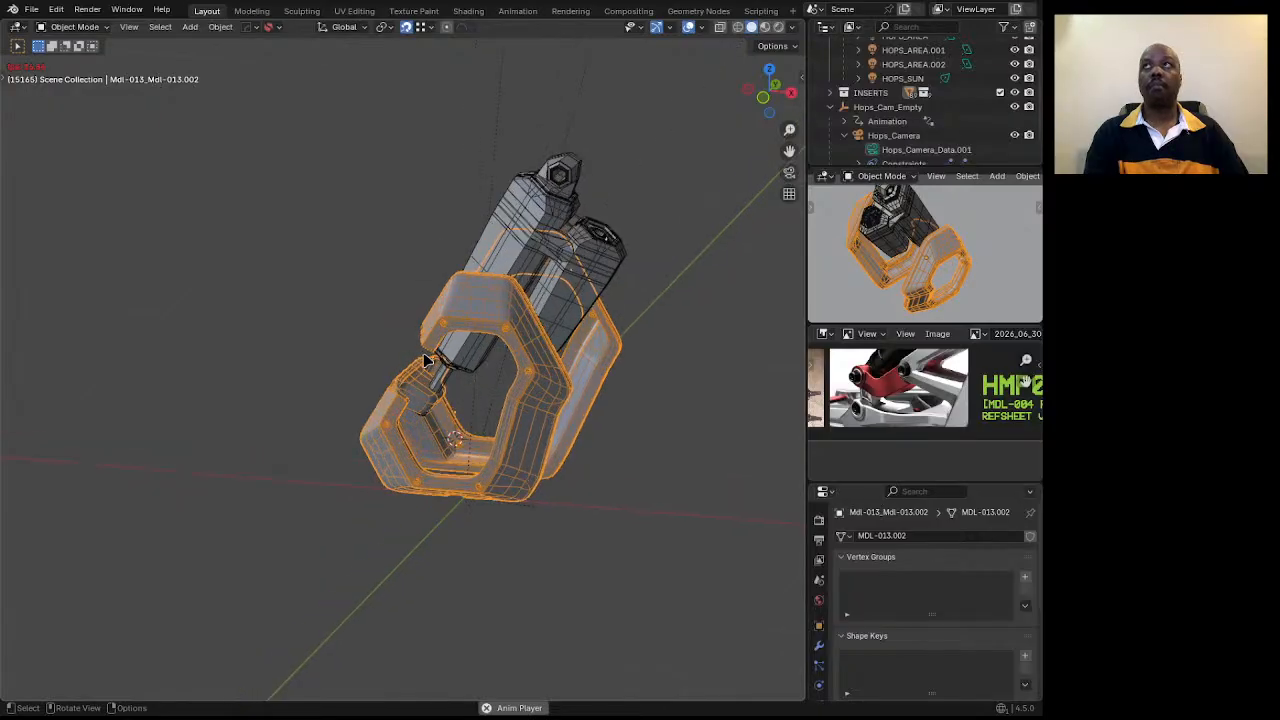
scroll(428, 360, up, 1)
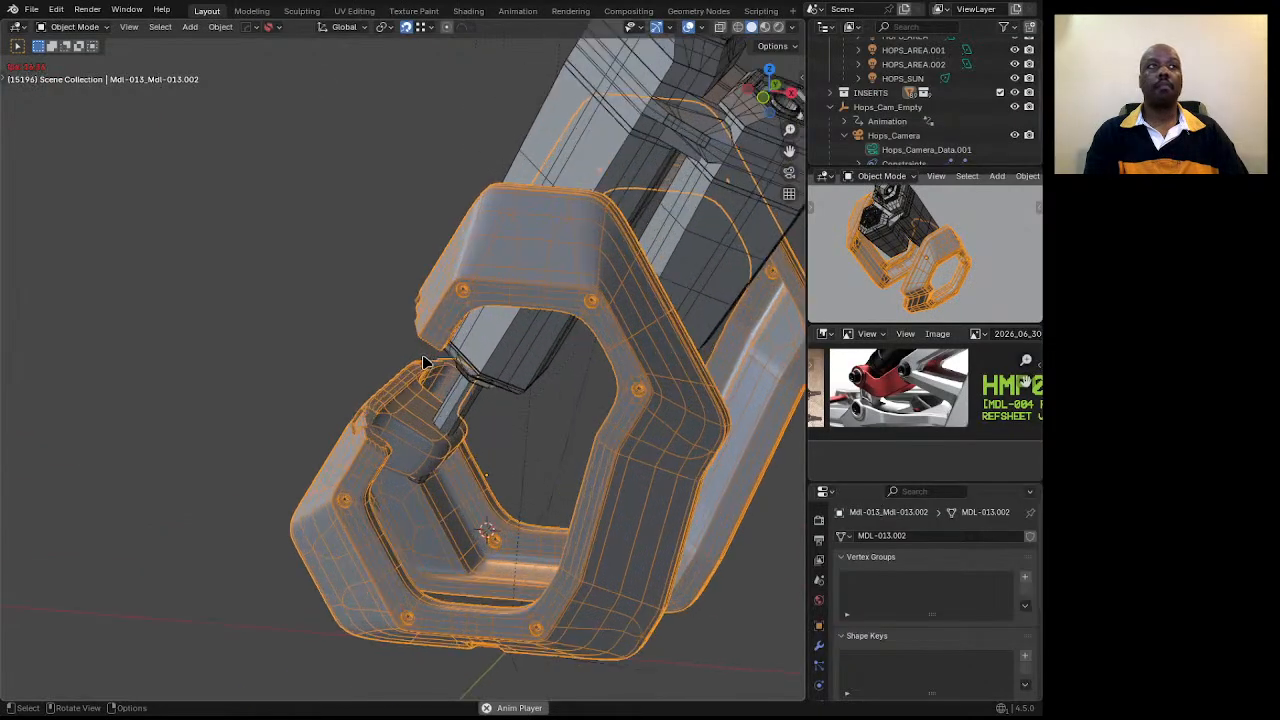
middle_drag(390, 405, 494, 349)
click(491, 349)
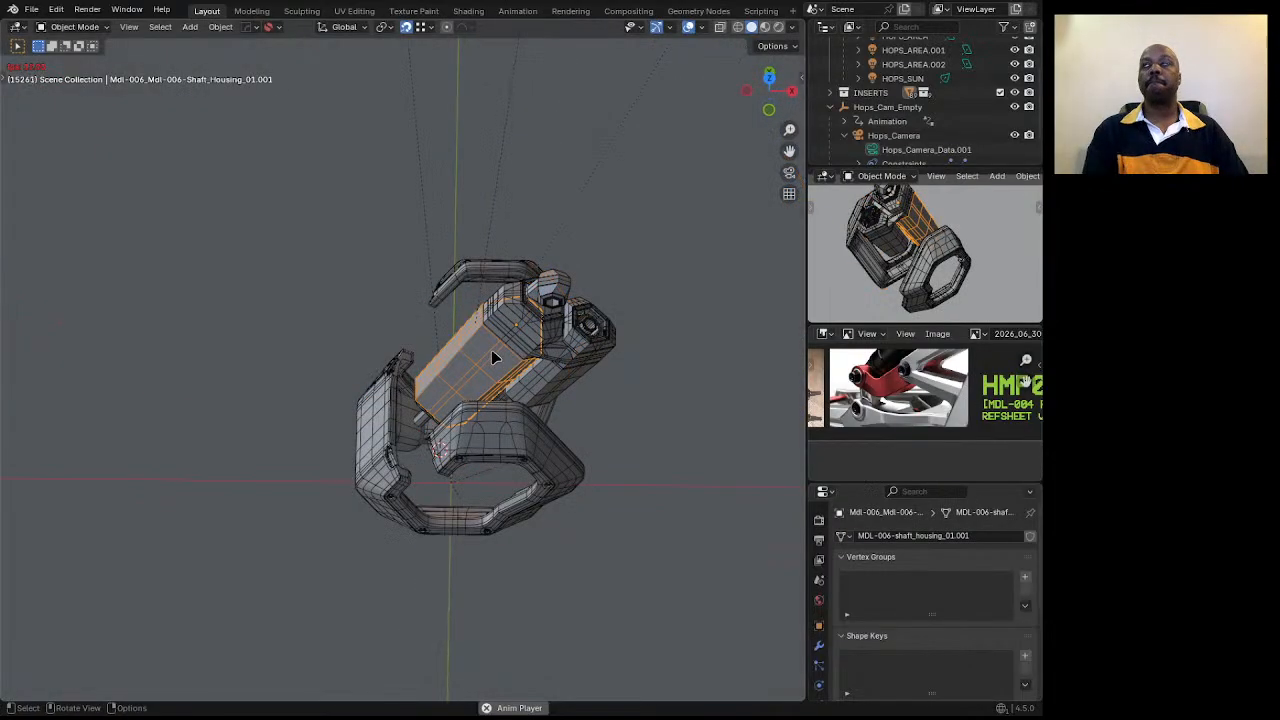
middle_drag(474, 366, 494, 455)
scroll(476, 477, up, 3)
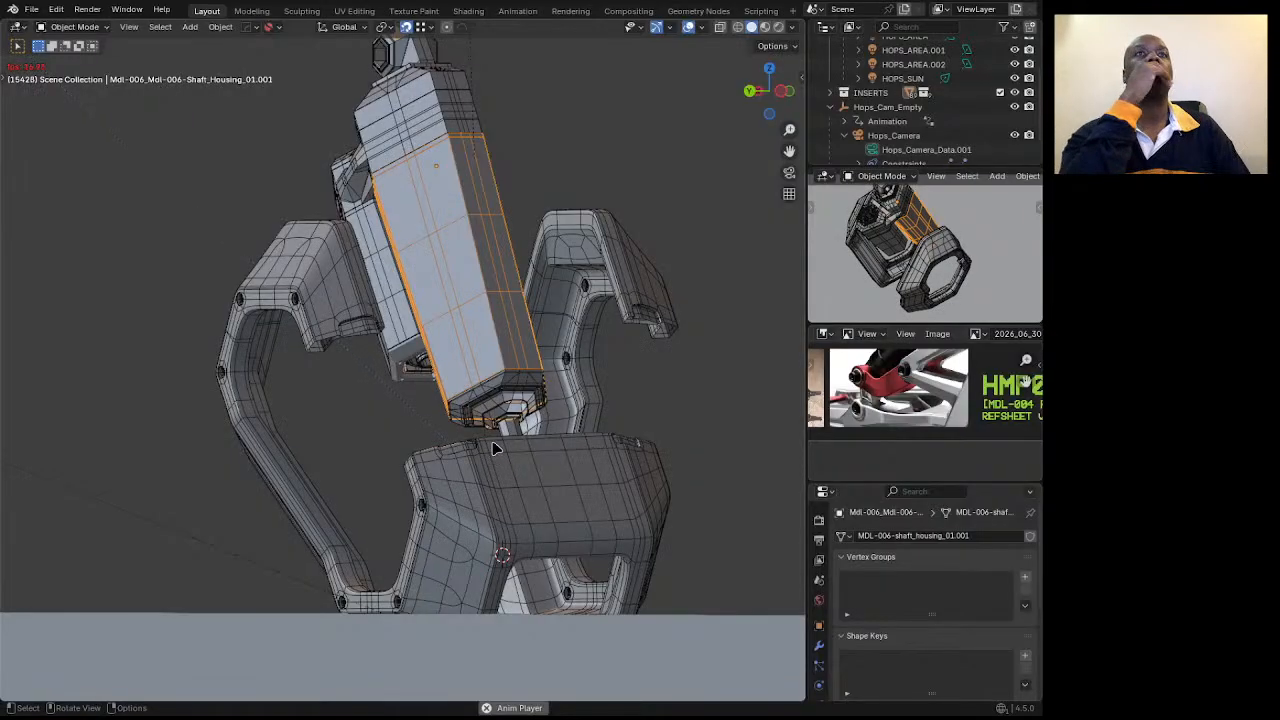
middle_drag(521, 410, 468, 540)
scroll(475, 517, down, 2)
Add one centred horizontal loop cut around the bracket's extruded block in Edit Mode.
click(463, 482)
key(Tab)
middle_drag(455, 645, 325, 468)
scroll(479, 400, up, 3)
key(ctrl+r)
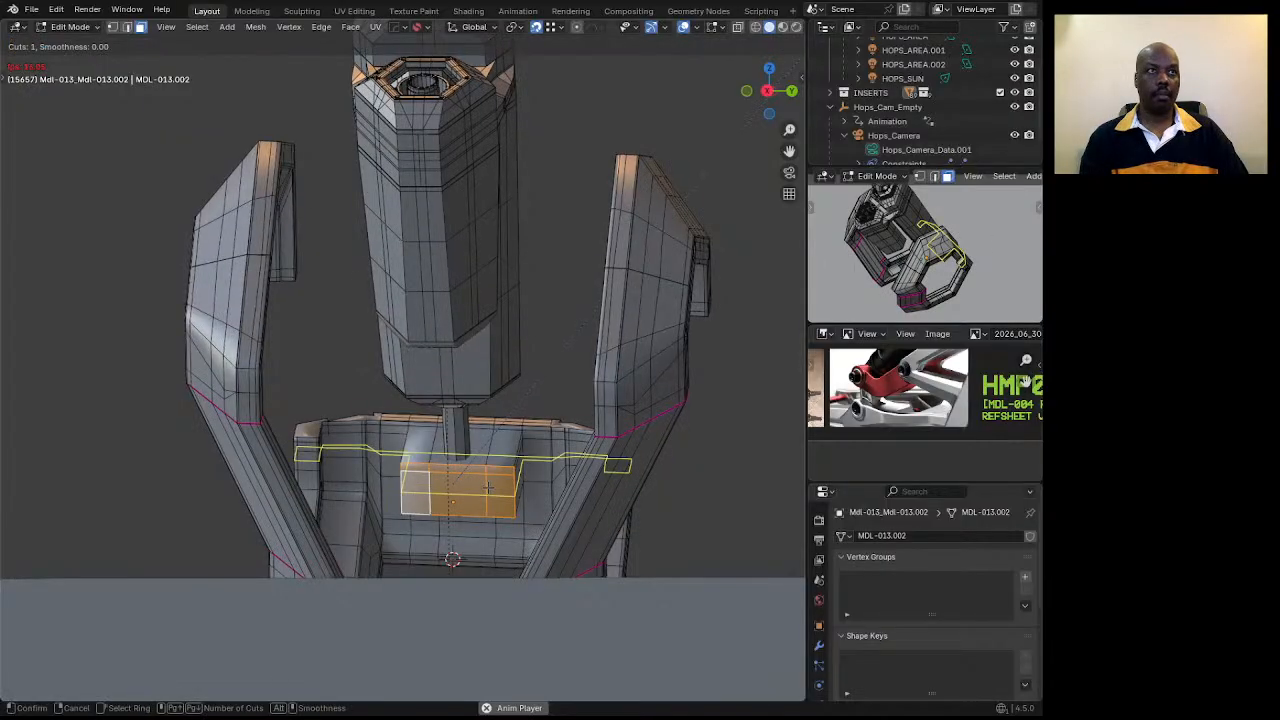
click(488, 487)
right_click(488, 487)
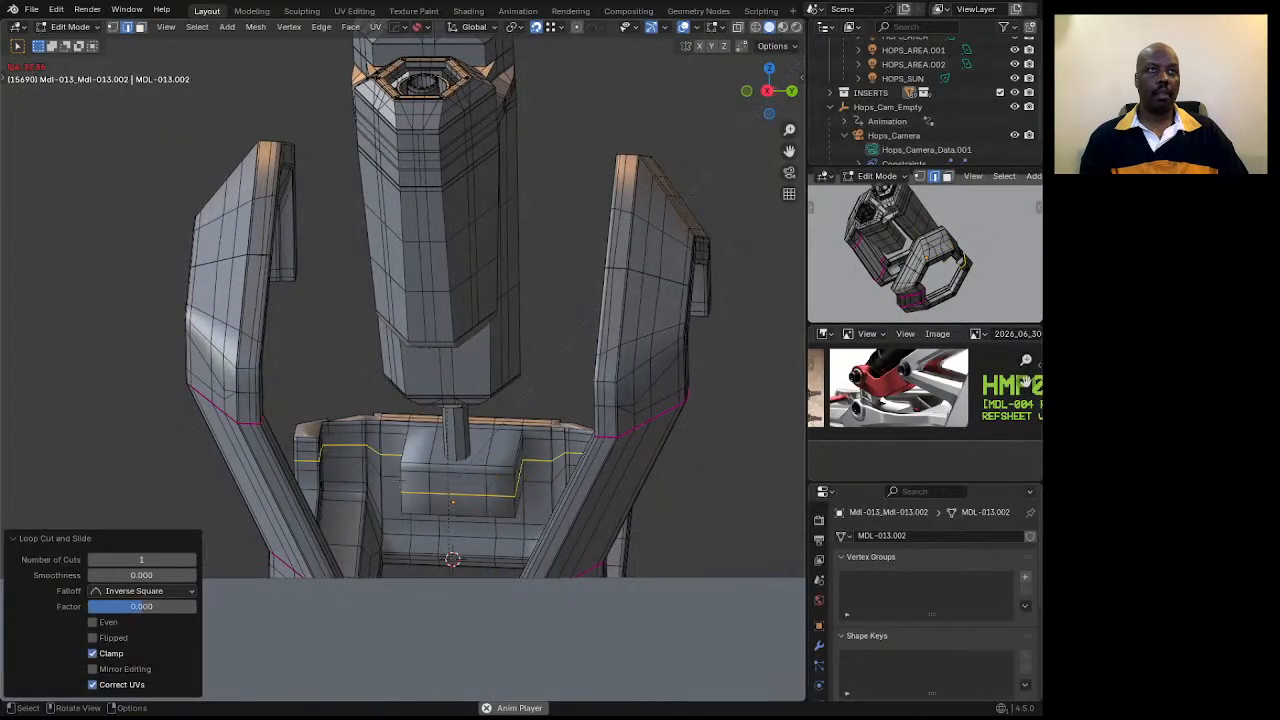
Delete the top and upper side faces of the extruded block together with the adjoining rim faces of the bracket's end wall.
scroll(445, 463, up, 3)
key(alt+a)
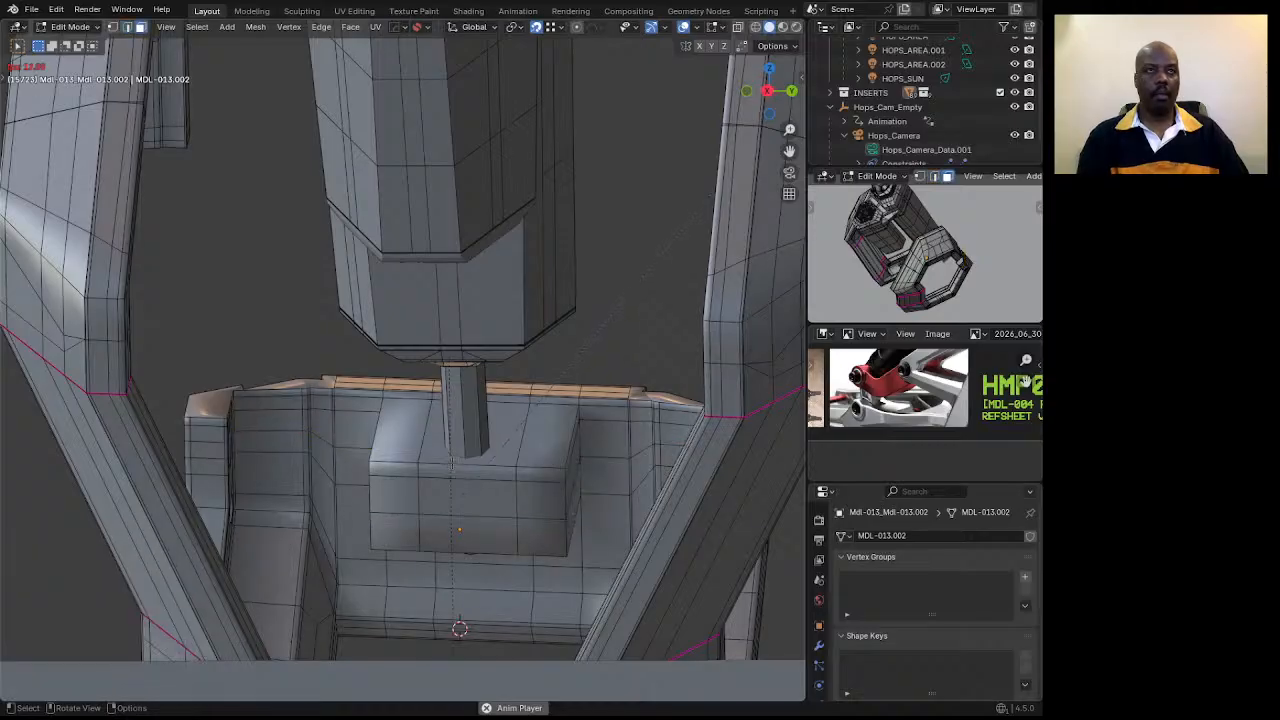
click(558, 488)
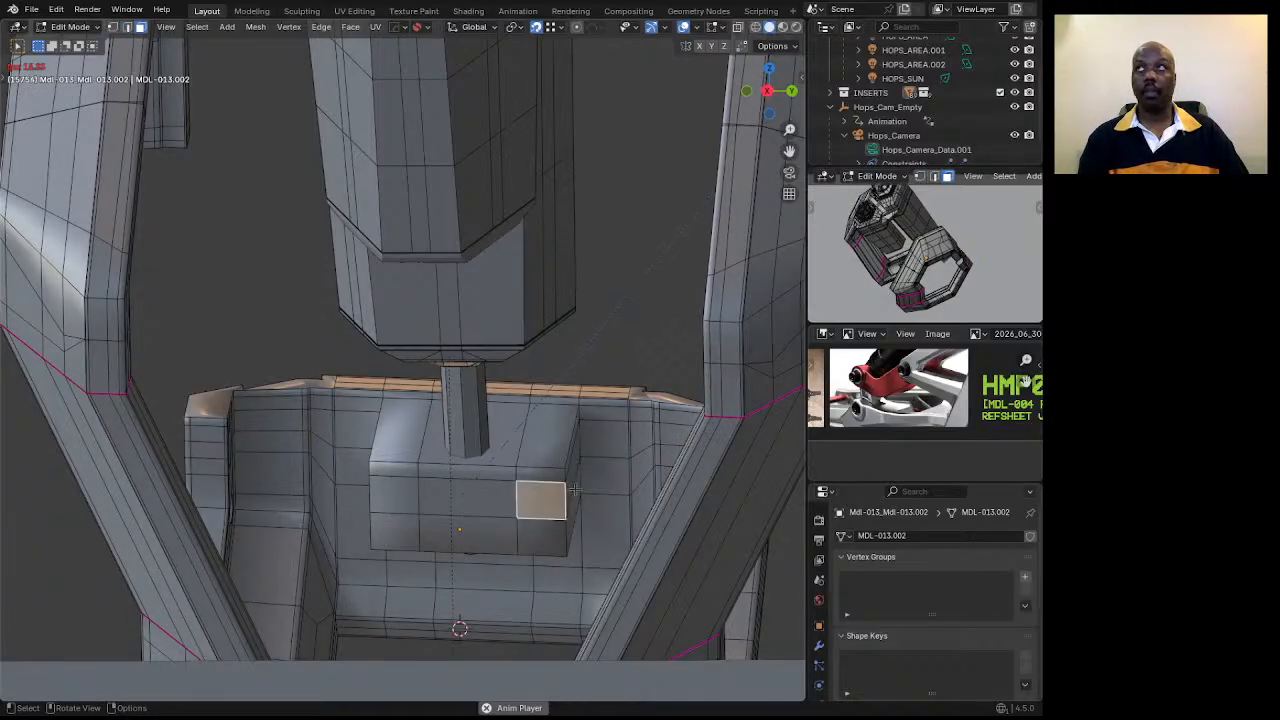
middle_drag(558, 488, 552, 472)
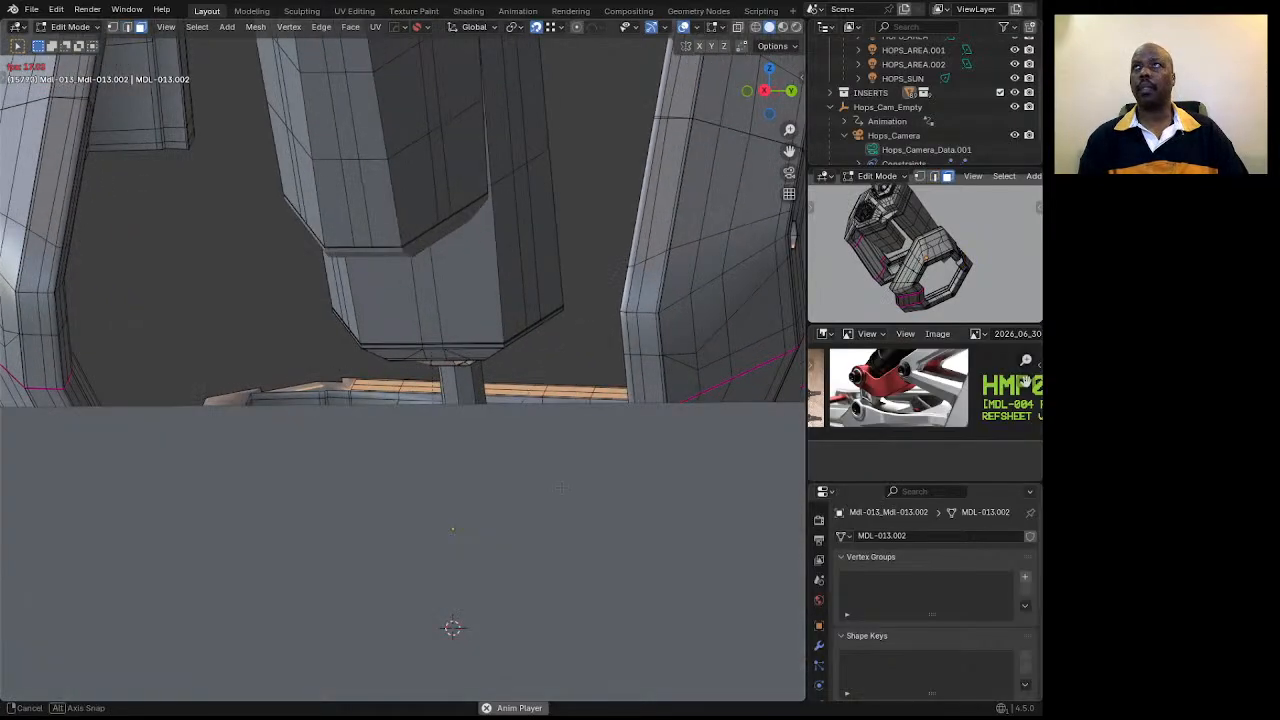
middle_drag(453, 628, 450, 635)
middle_drag(476, 500, 575, 445)
ctrl+click(576, 443)
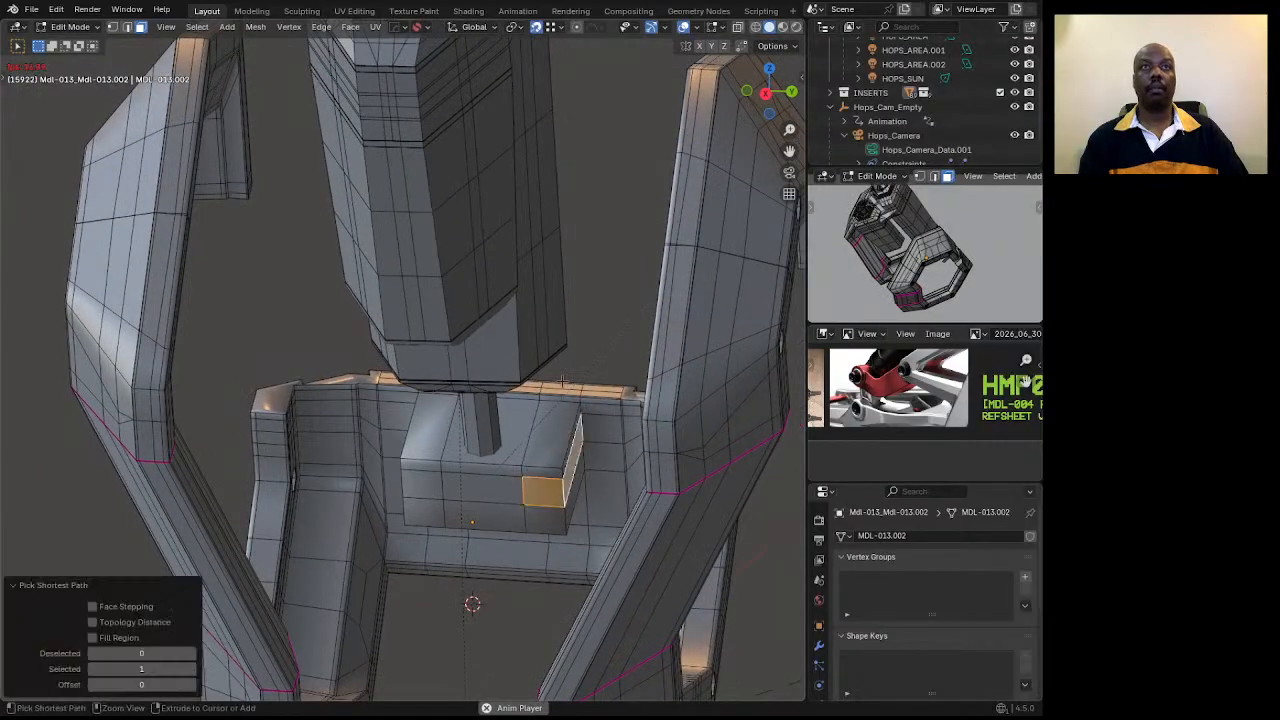
ctrl+click(562, 382)
key(ctrl+z)
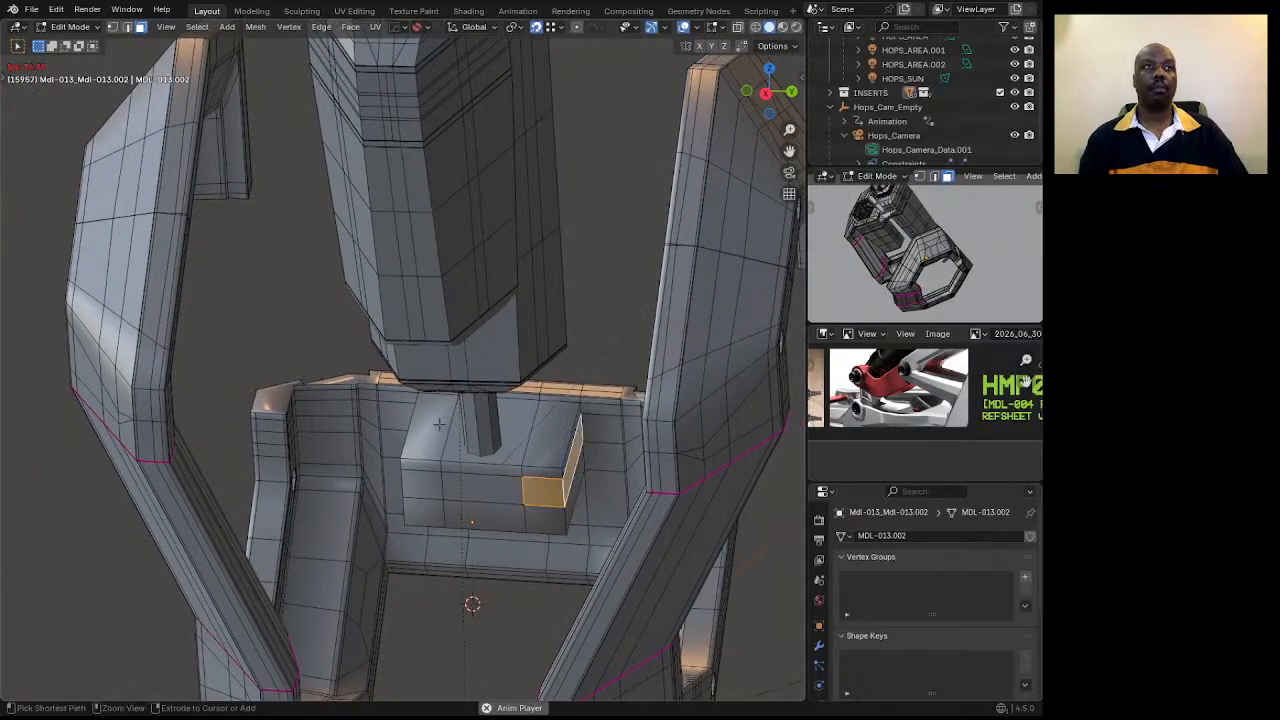
ctrl+click(431, 440)
shift+click(532, 476)
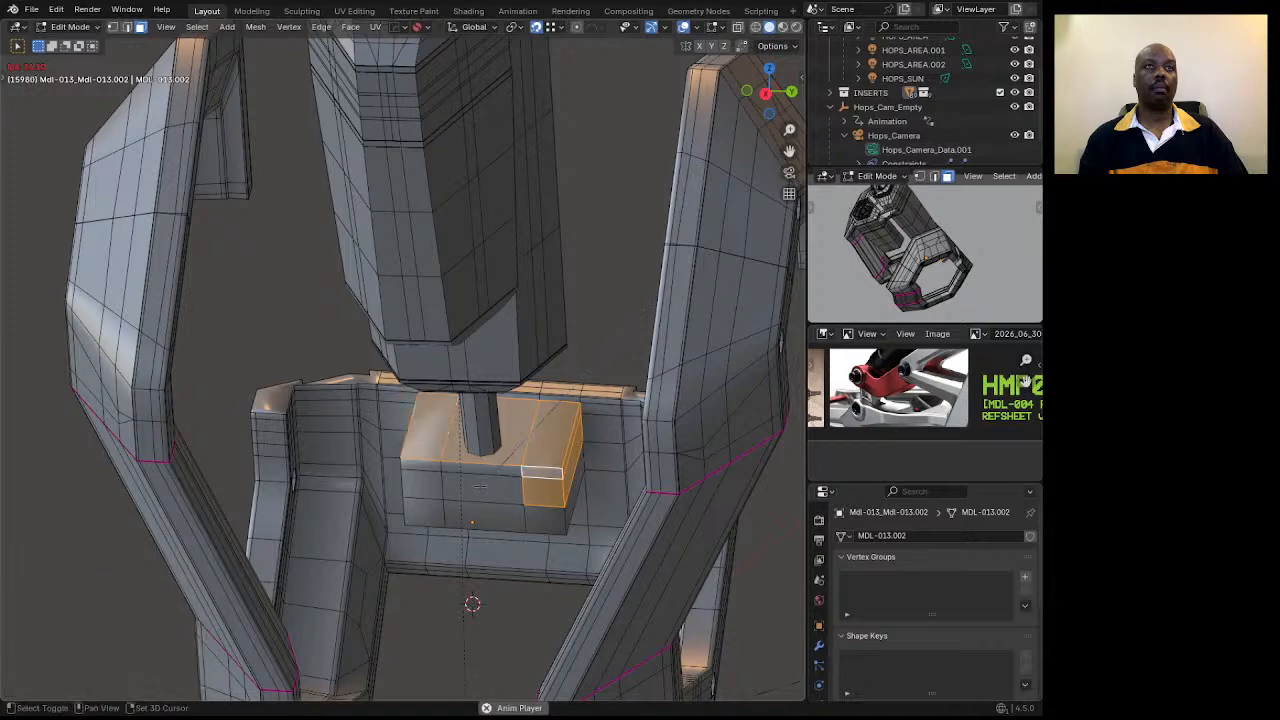
ctrl+shift+click(419, 485)
mouse_move(419, 485)
middle_down()
mouse_move(380, 480)
mouse_move(422, 465)
middle_up()
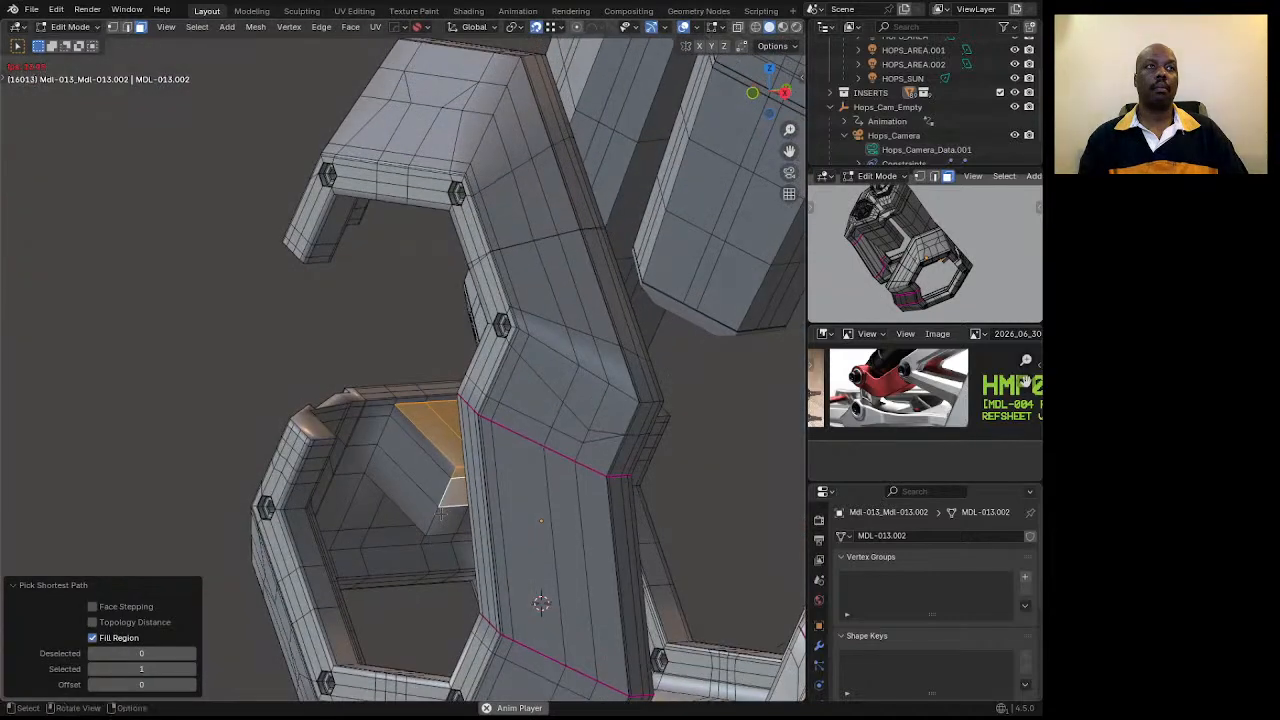
shift+click(422, 465)
shift+click(420, 442)
shift+click(424, 430)
middle_drag(228, 400, 455, 423)
ctrl+shift+click(412, 467)
ctrl+click(454, 421)
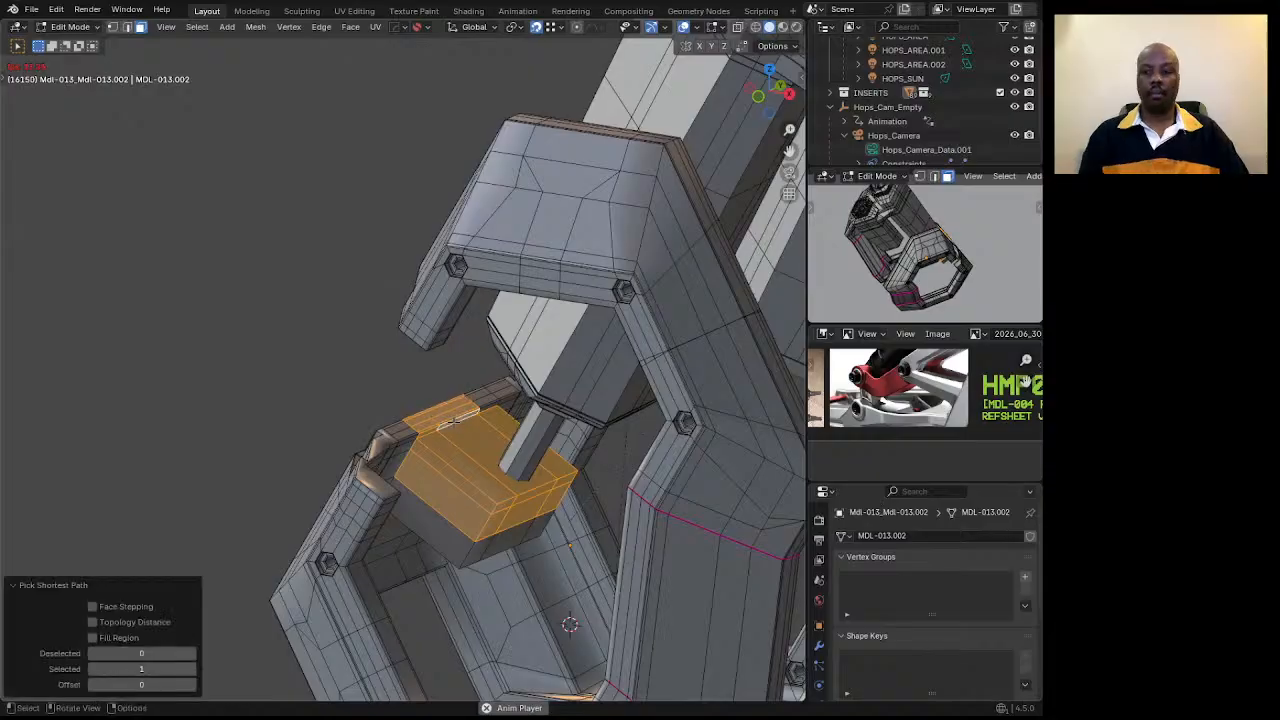
key(x)
click(431, 428)
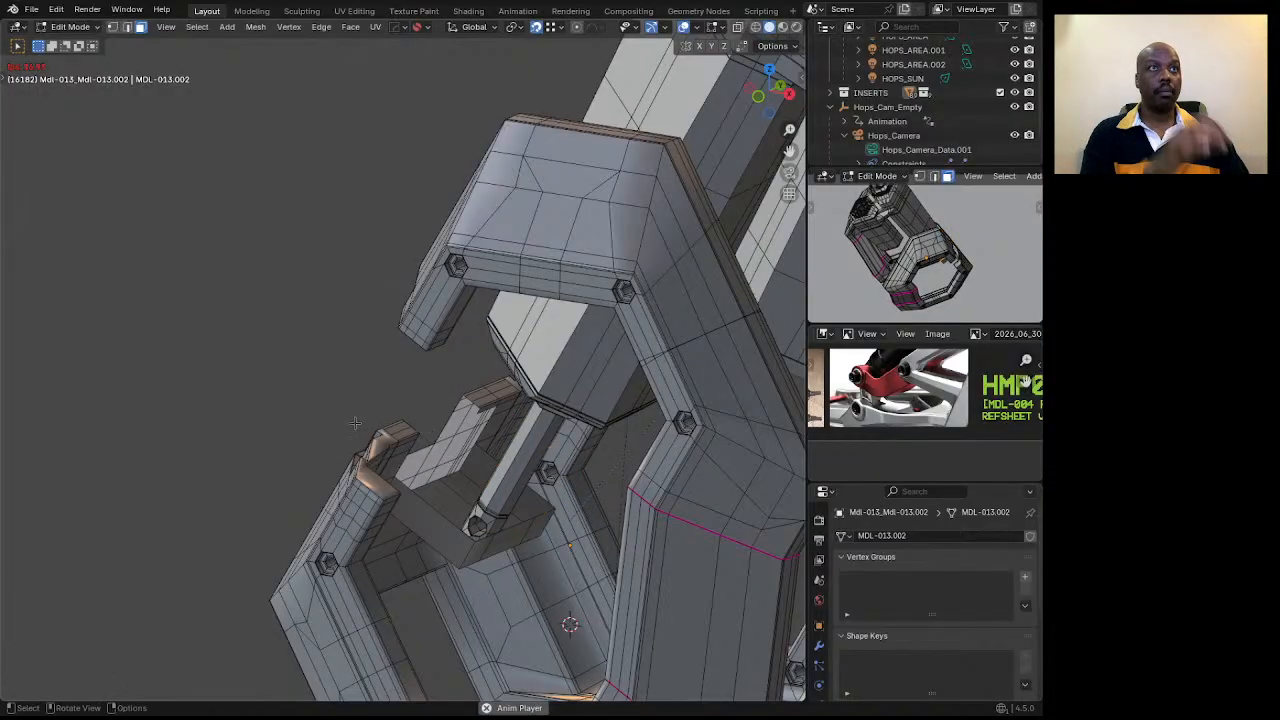
Delete further faces of the bracket's end wall between its two raised ends, deepening the notch in front of the actuator rod.
middle_drag(355, 423, 614, 368)
key(a)
key(KP_Decimal)
scroll(414, 440, down, 4)
scroll(345, 416, up, 6)
click(402, 437)
ctrl+click(412, 395)
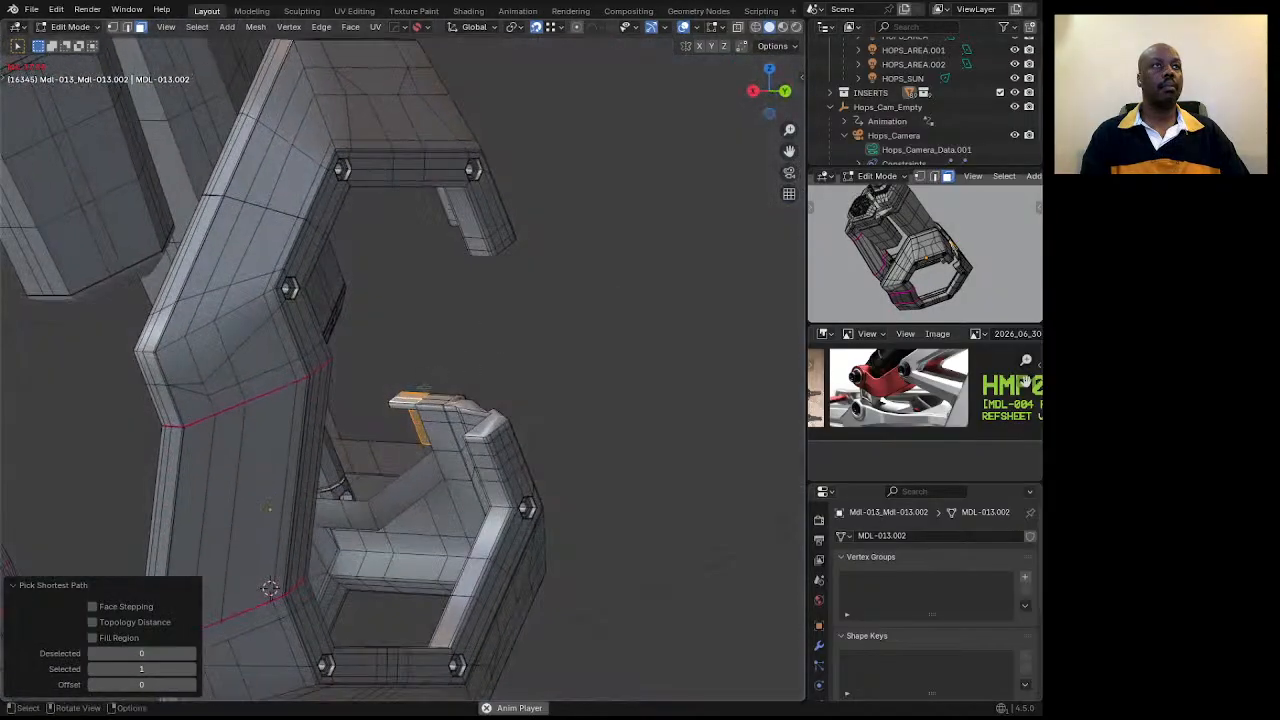
key(x)
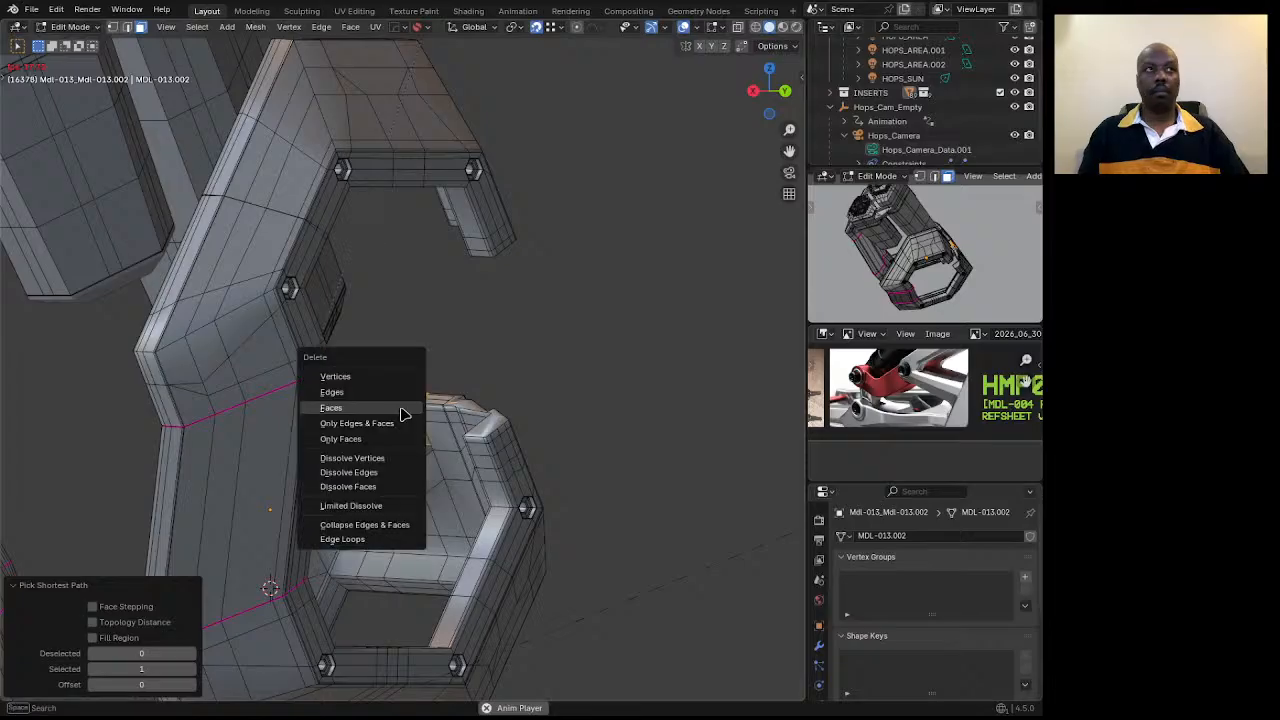
key(Escape)
middle_drag(400, 413, 236, 326)
middle_drag(303, 347, 527, 440)
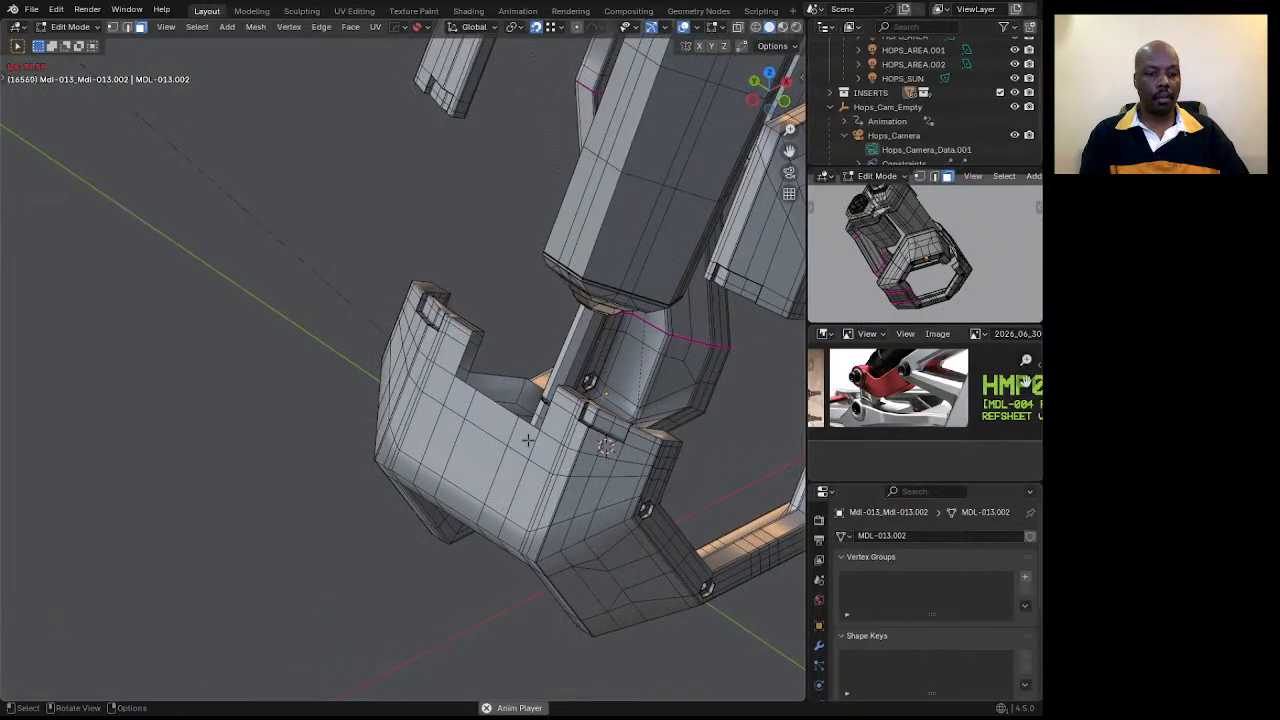
ctrl+click(460, 408)
key(x)
click(460, 405)
Examine the mountain bike frame on the reference sheet, focusing on how the pivot linkage around the shock is built.
middle_drag(460, 405, 526, 380)
scroll(479, 376, down, 3)
scroll(470, 370, up, 4)
scroll(556, 431, down, 3)
scroll(526, 380, down, 3)
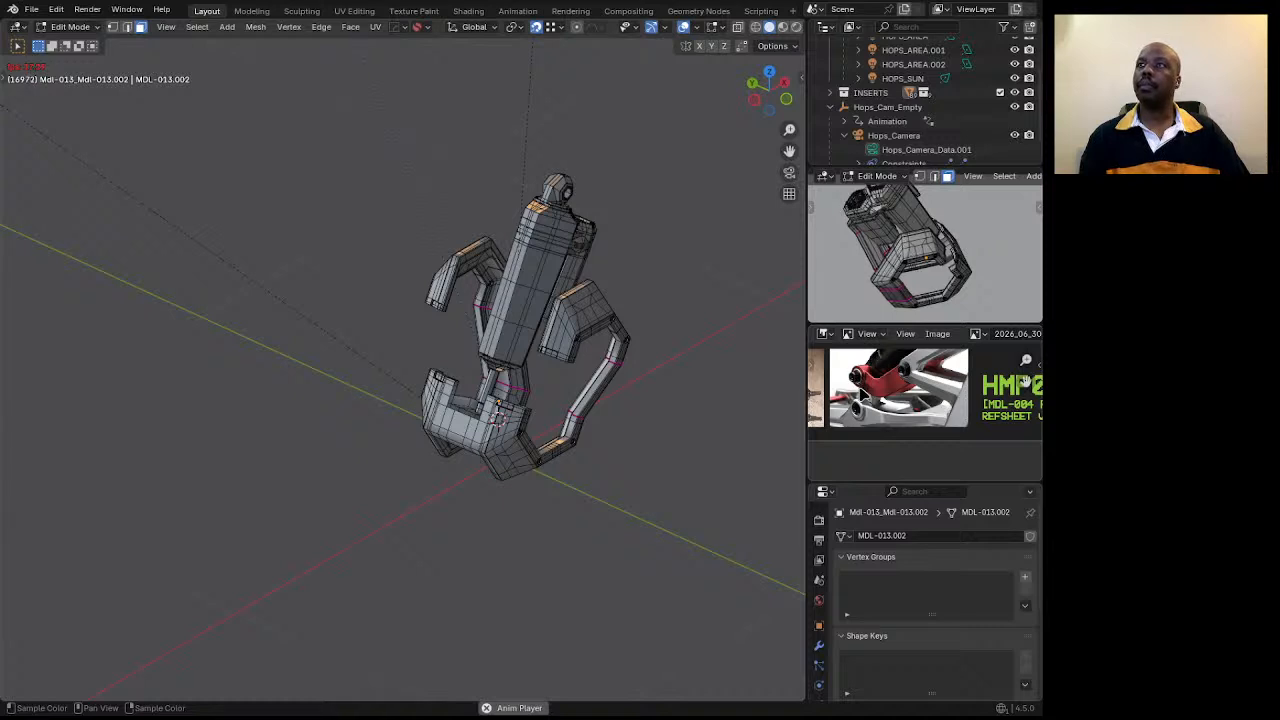
scroll(862, 392, down, 6)
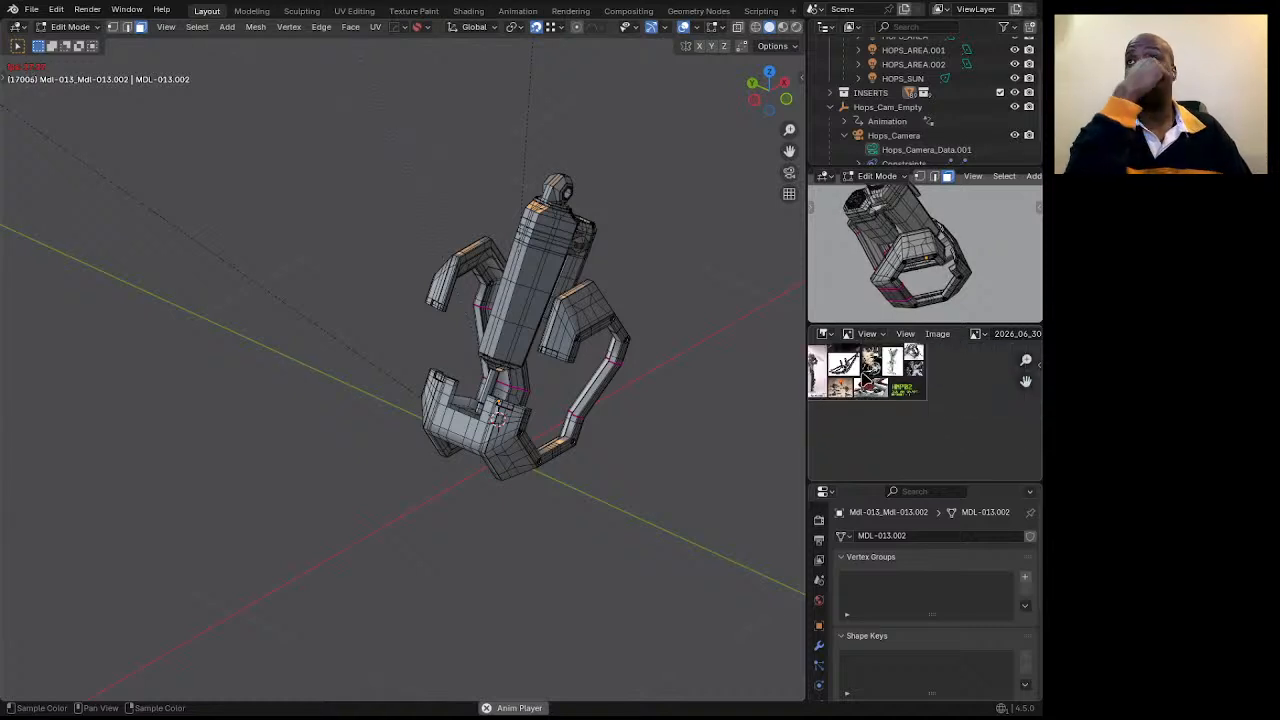
scroll(870, 380, up, 3)
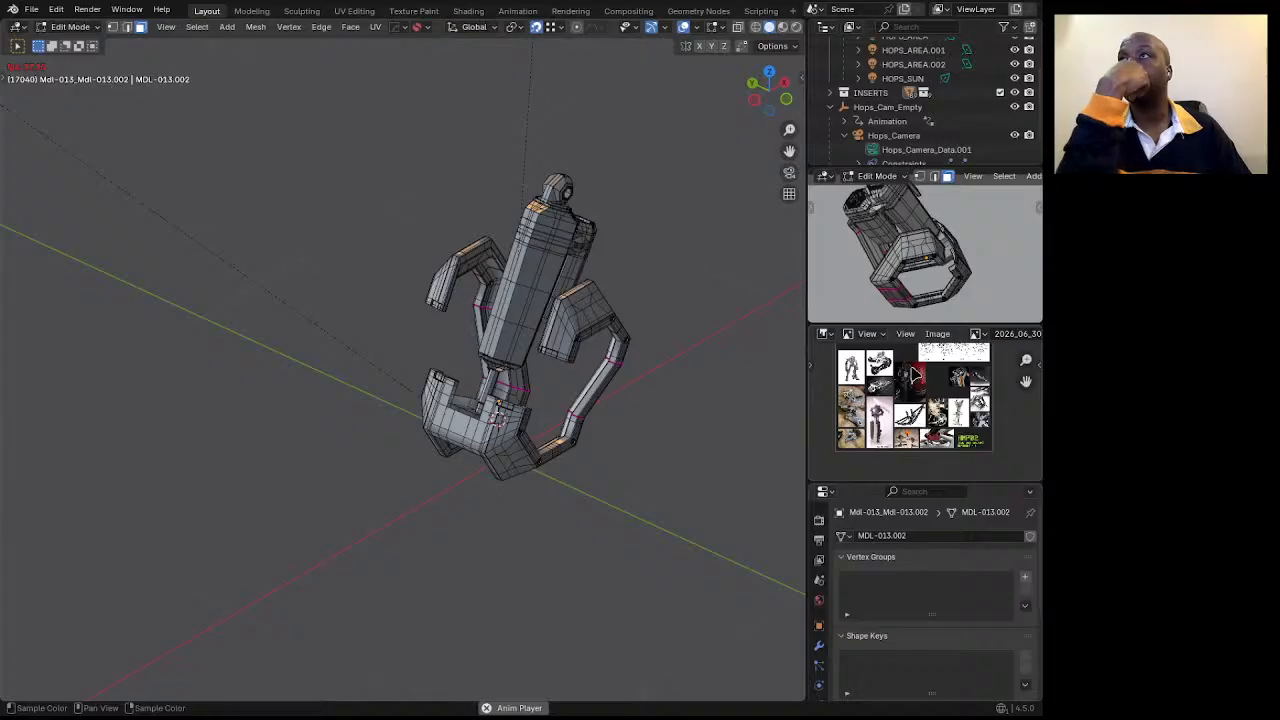
scroll(913, 373, up, 1)
scroll(884, 438, up, 1)
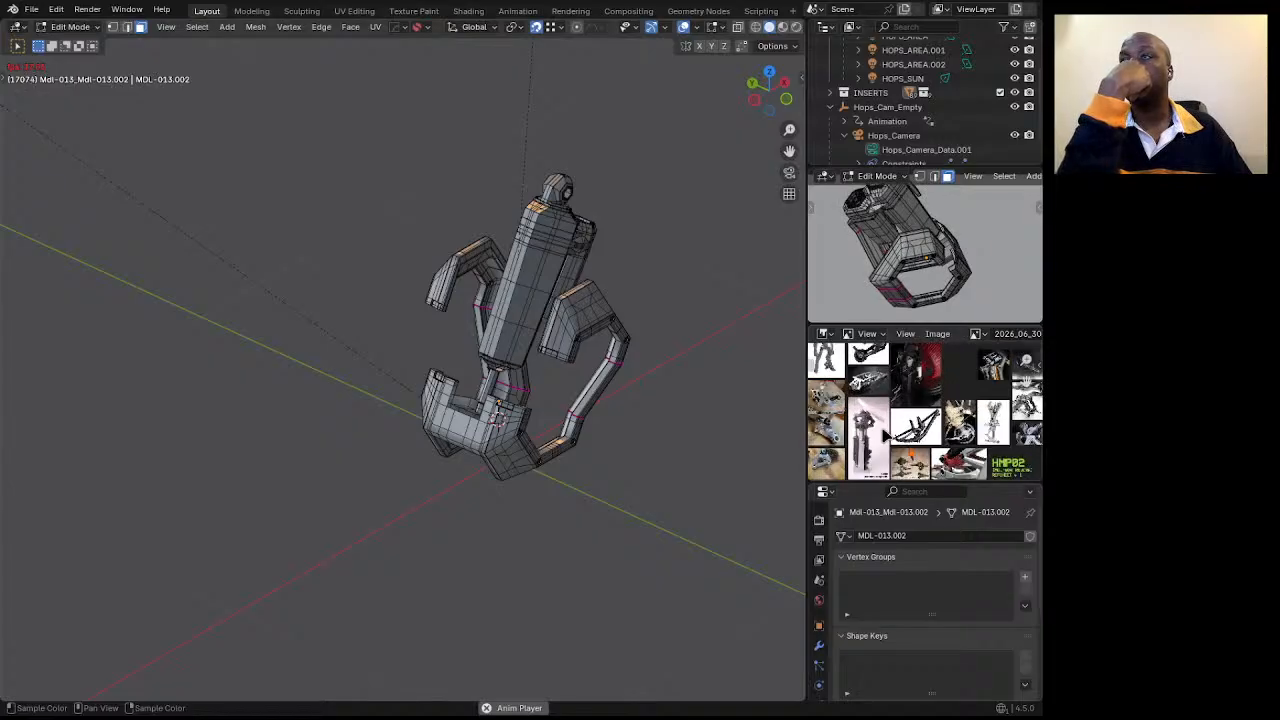
scroll(918, 440, up, 6)
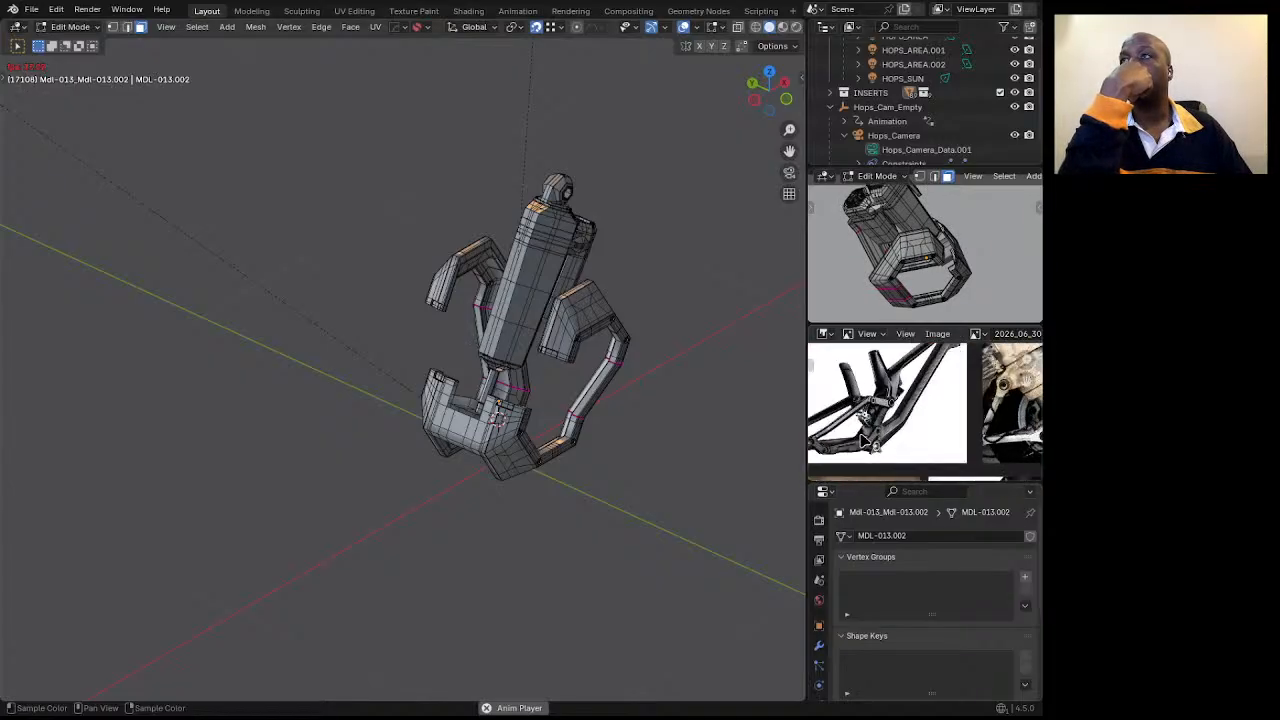
scroll(924, 449, up, 2)
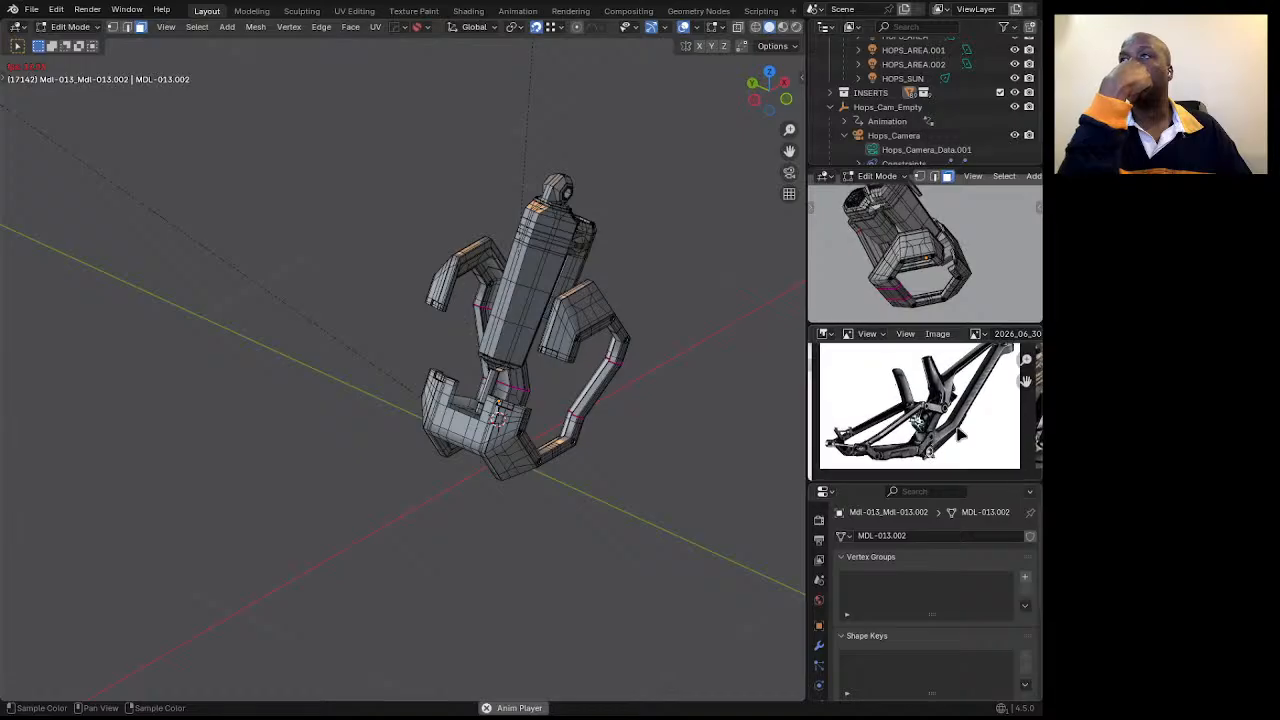
scroll(940, 430, up, 4)
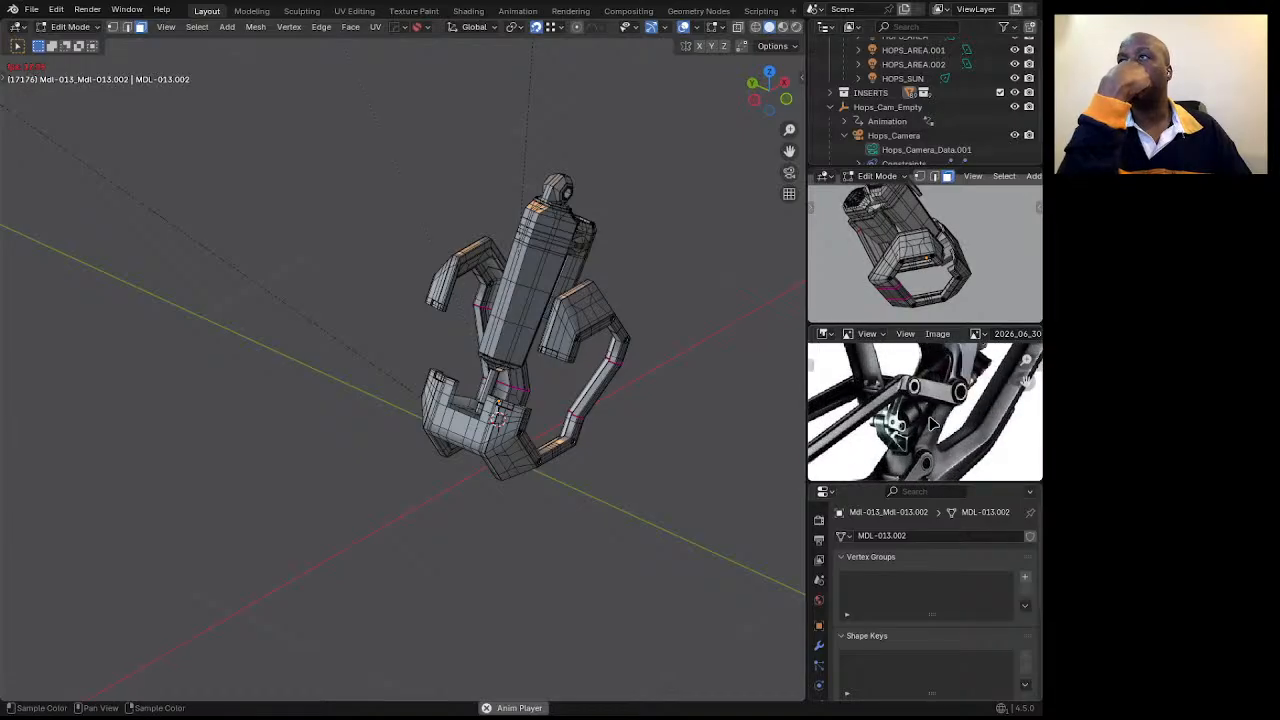
middle_drag(937, 404, 908, 426)
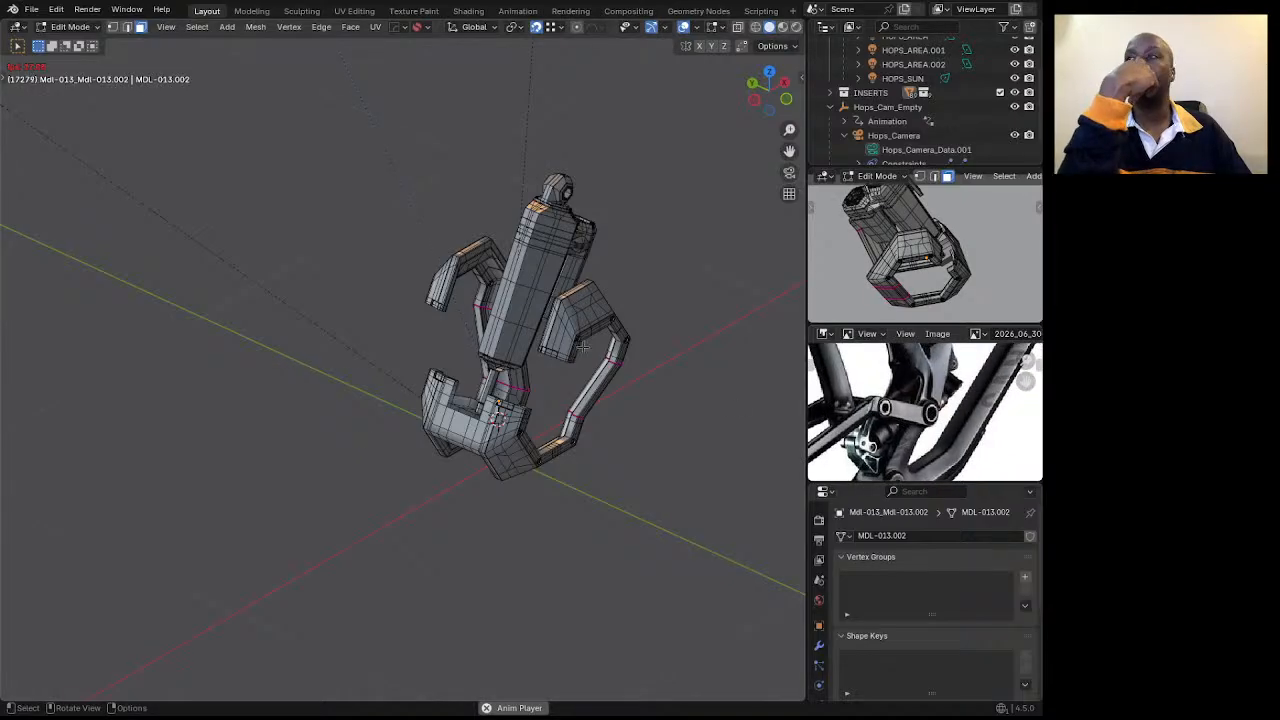
Look over the other finished parts in the scene, and inspect the actuator's upper eyelet and its placement within the bracket.
scroll(668, 357, down, 10)
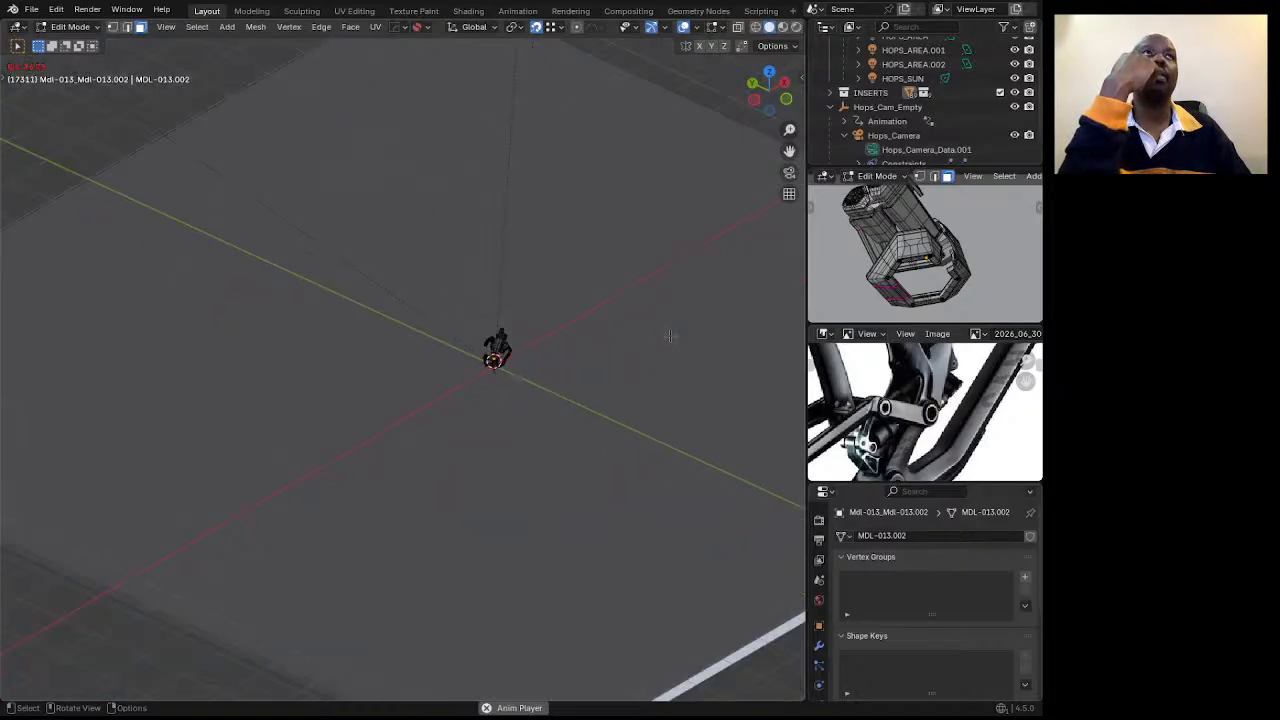
scroll(255, 329, up, 8)
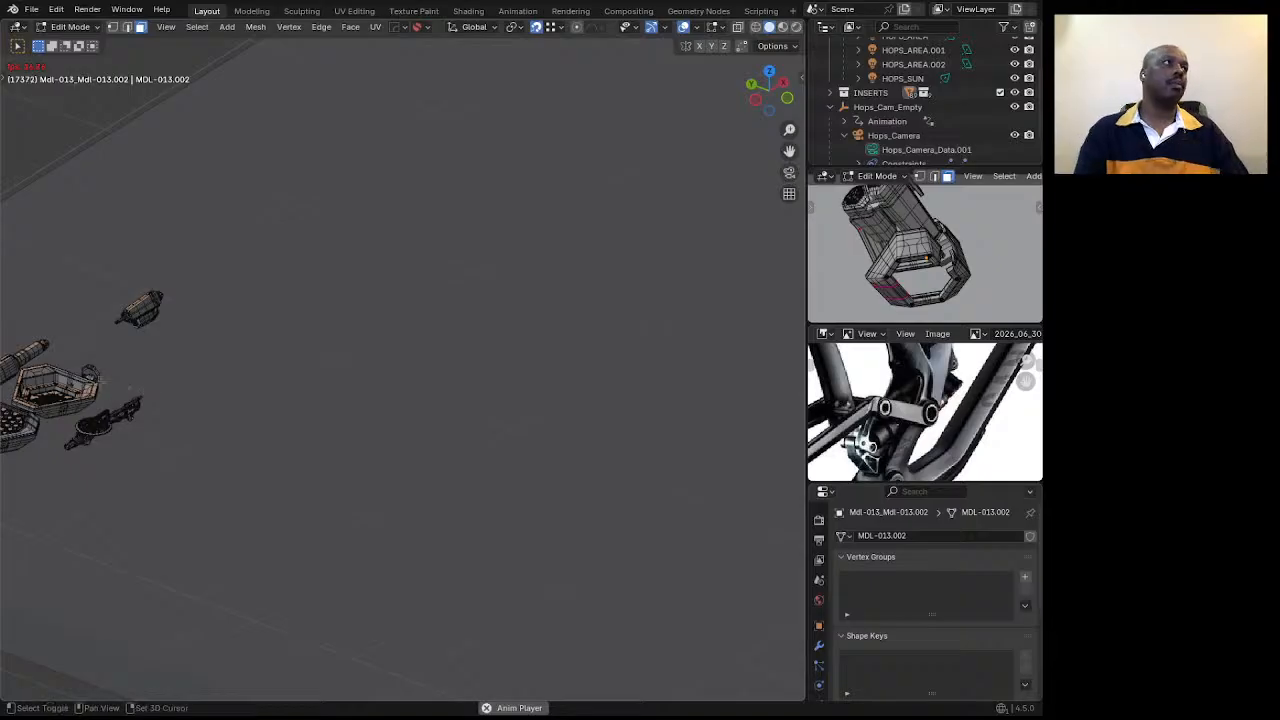
shift+middle_drag(50, 357, 480, 296)
scroll(460, 297, up, 2)
scroll(487, 286, up, 2)
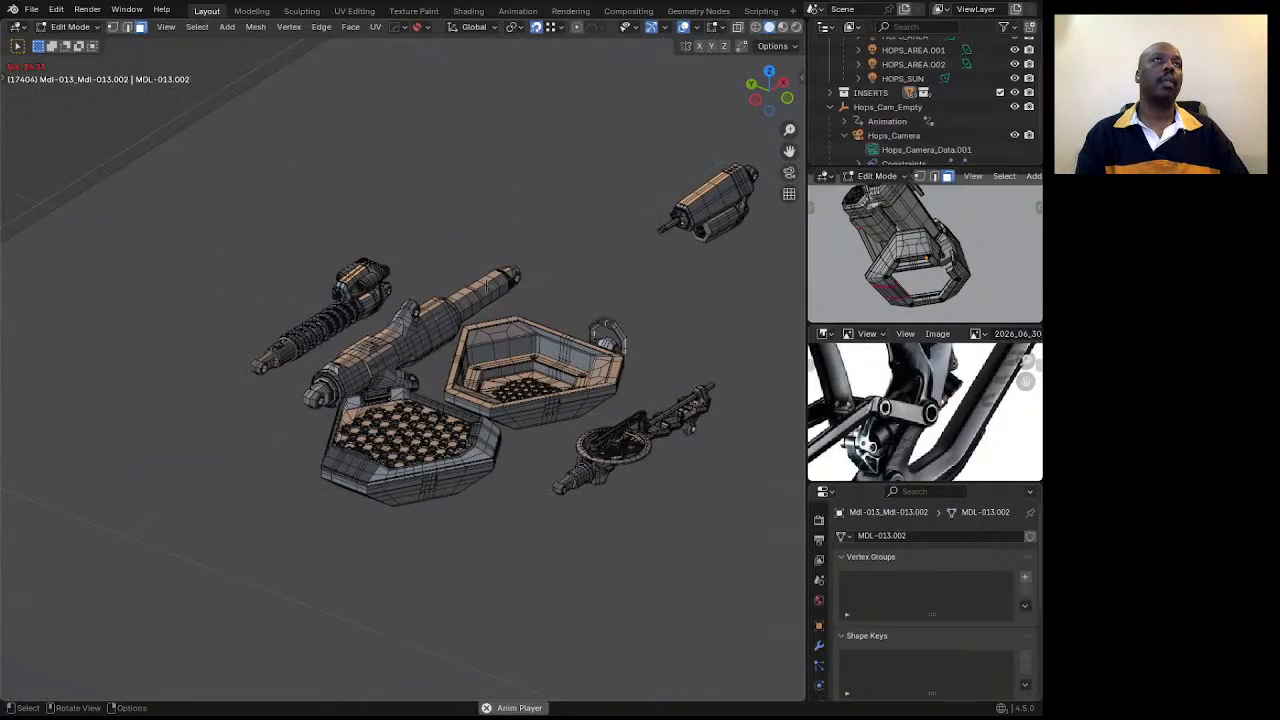
scroll(472, 302, down, 8)
shift+middle_drag(700, 279, 214, 286)
scroll(230, 290, down, 5)
scroll(700, 295, up, 4)
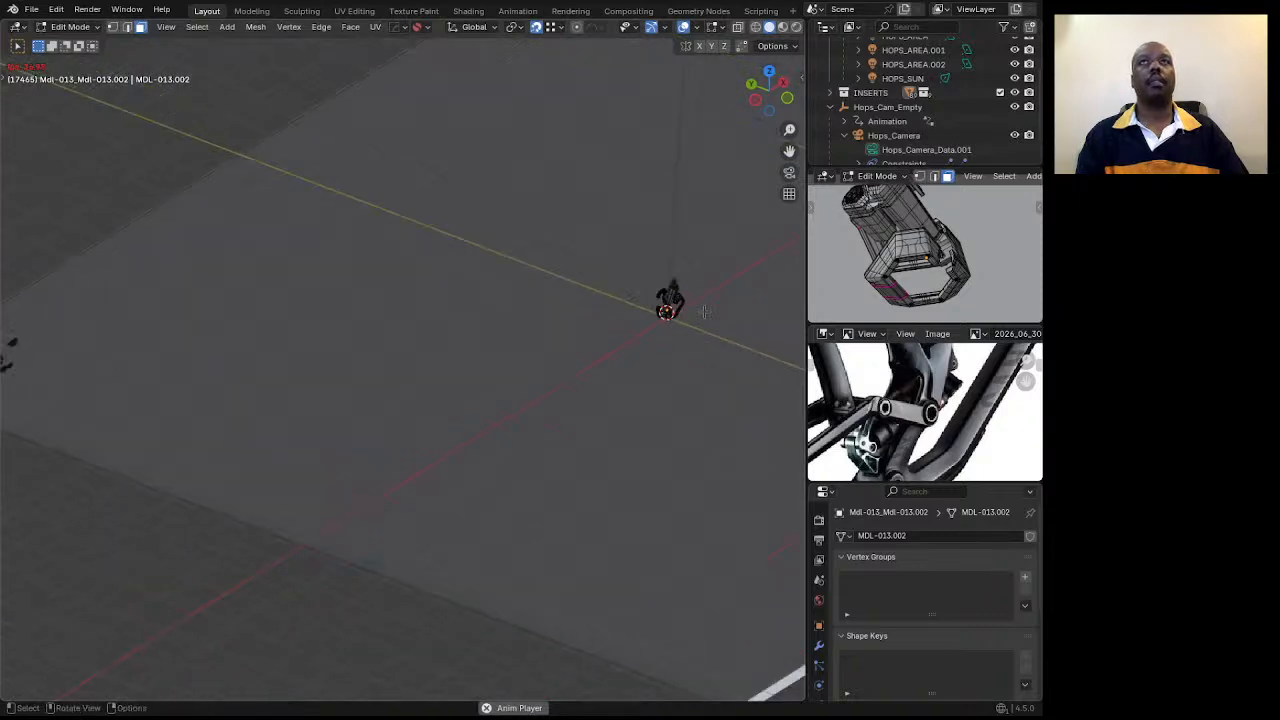
scroll(746, 262, up, 5)
middle_drag(742, 264, 429, 310)
scroll(552, 249, up, 5)
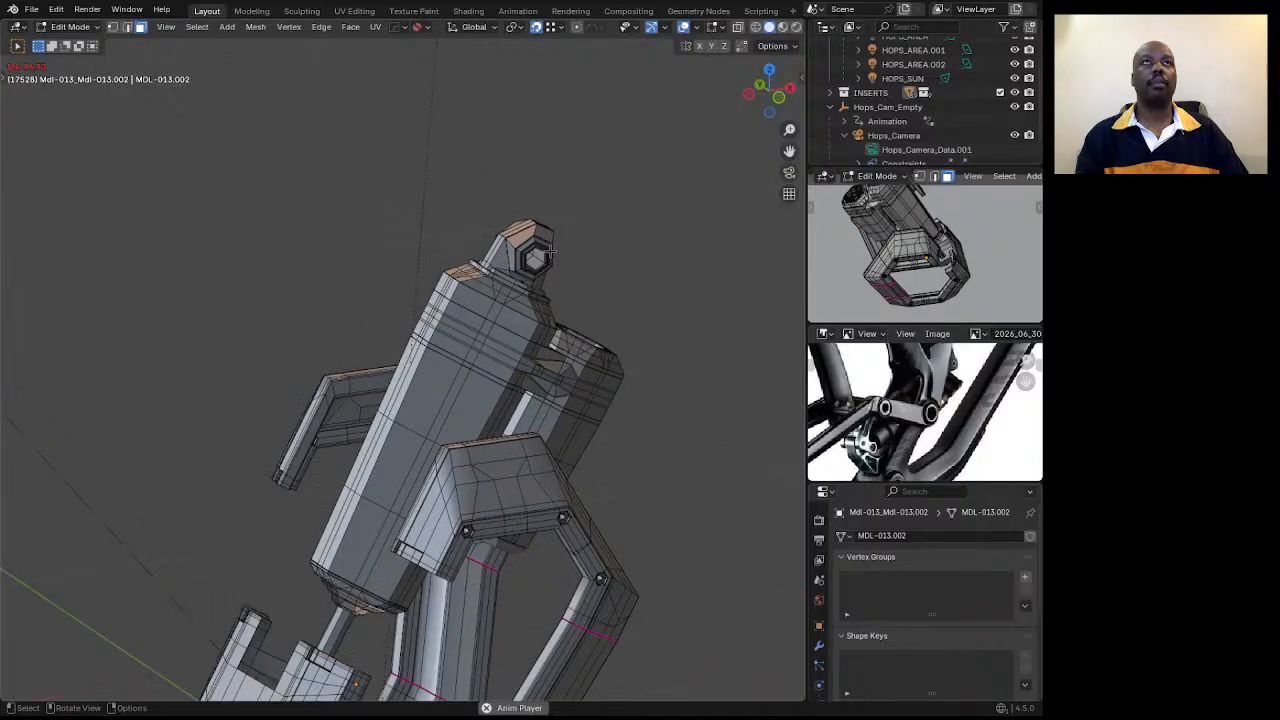
scroll(551, 250, down, 4)
mouse_move(551, 249)
shift+middle_down()
mouse_move(529, 264)
mouse_move(520, 306)
mouse_move(542, 261)
shift+middle_up()
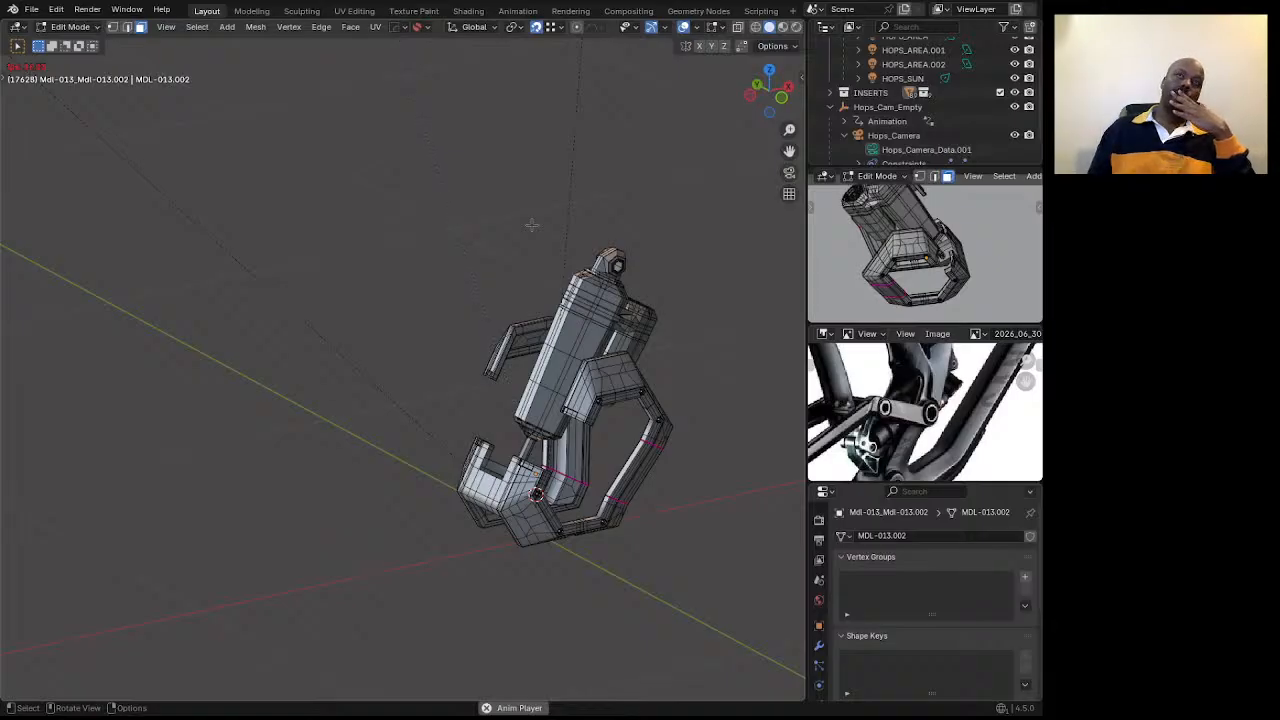
middle_drag(634, 345, 545, 360)
middle_drag(421, 478, 530, 436)
Extrude the block of faces below the notch in the bracket's end wall outward by about 18.7 mm along their normal.
scroll(462, 420, up, 4)
scroll(549, 444, up, 3)
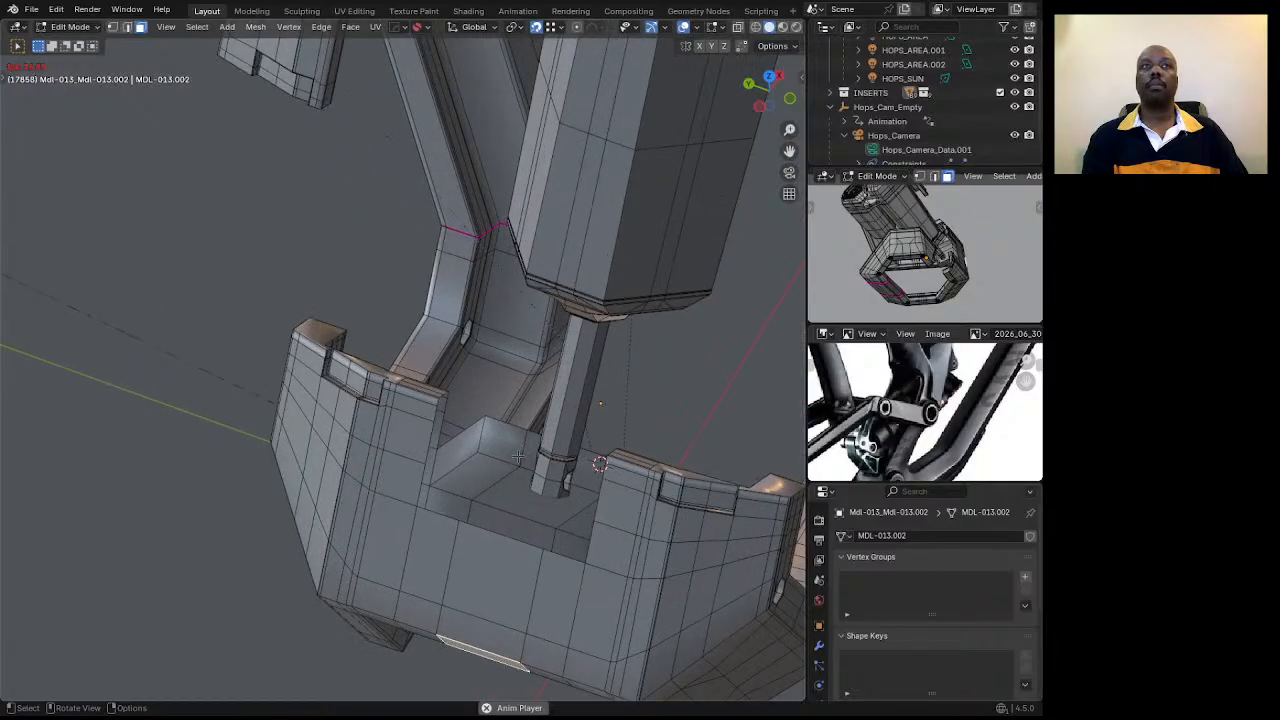
click(426, 570)
scroll(430, 565, down, 4)
middle_drag(464, 550, 475, 521)
scroll(461, 508, up, 2)
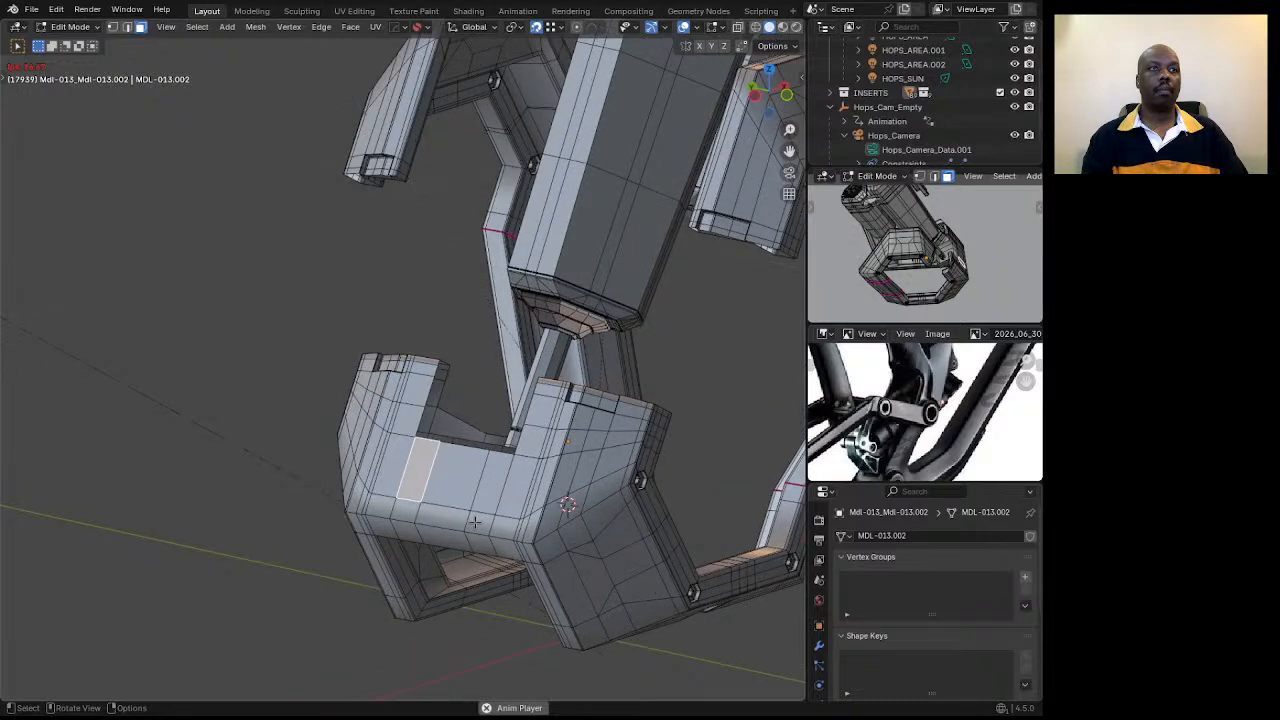
ctrl+shift+click(419, 448)
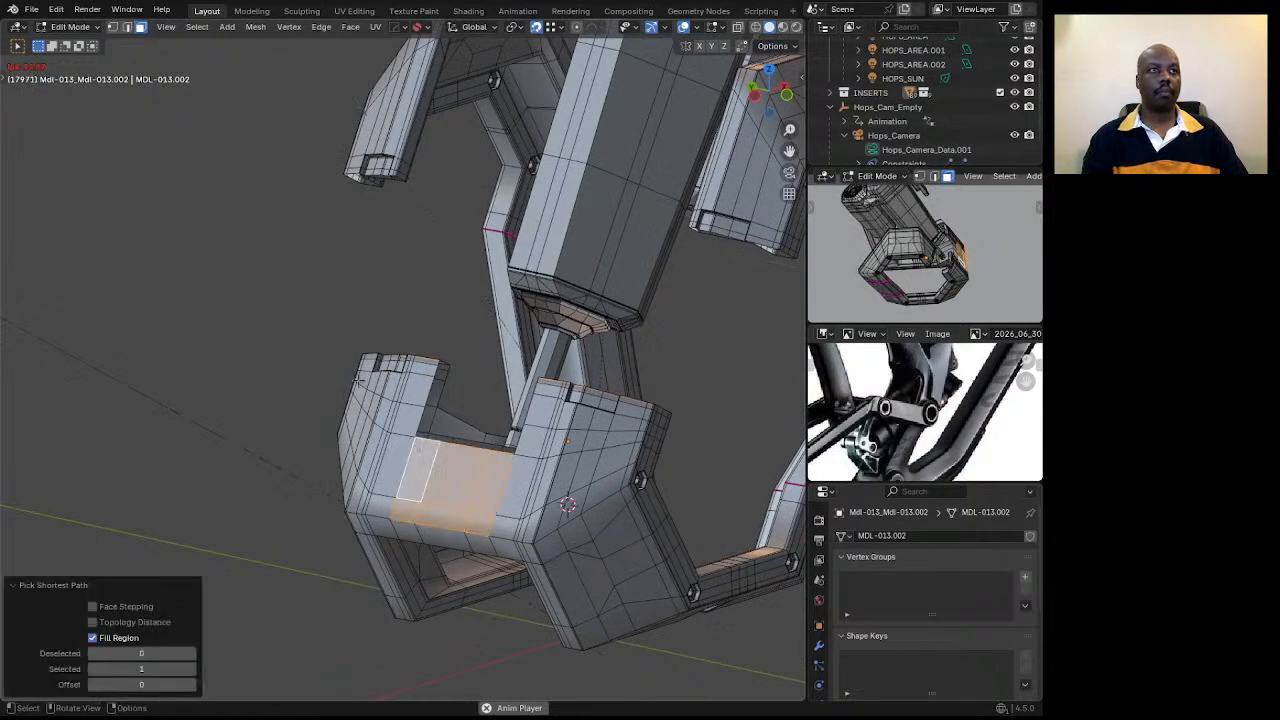
key(e)
click(334, 330)
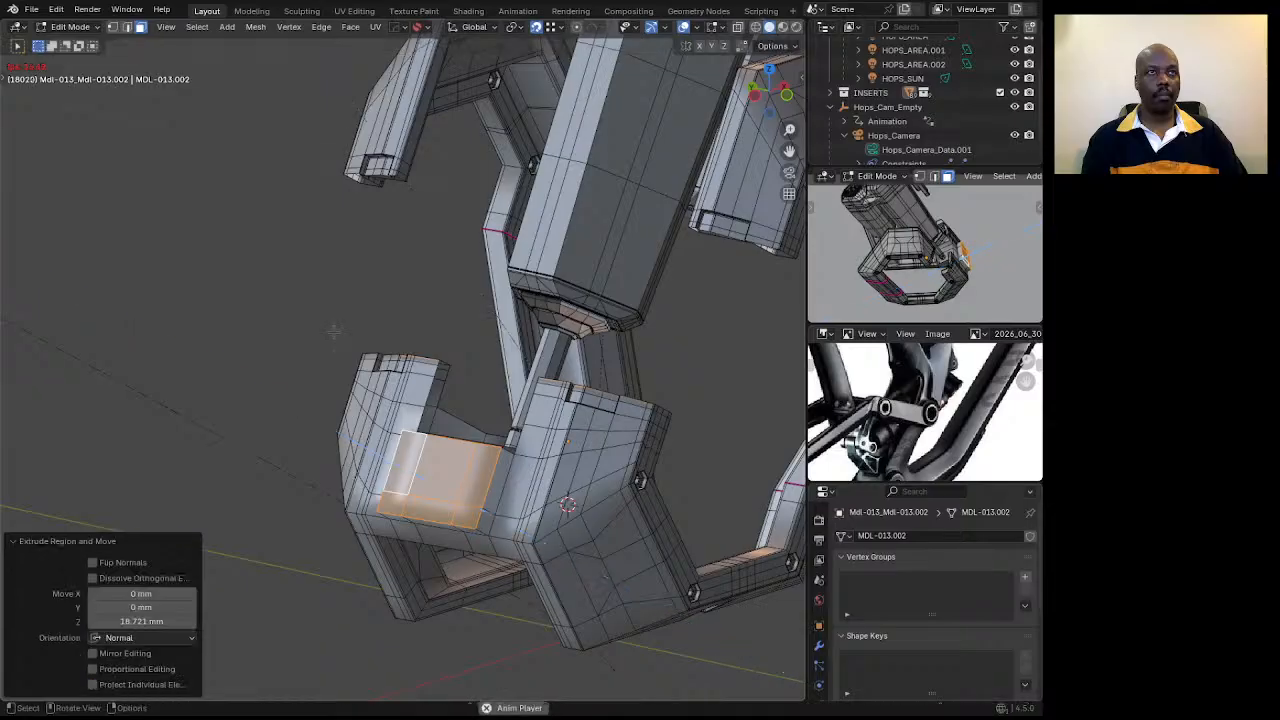
Scale the two outer vertical edges of the extruded wall section to about 0.633 along global Y, tapering its sides.
middle_drag(404, 456, 449, 503)
scroll(443, 443, up, 4)
scroll(443, 443, down, 4)
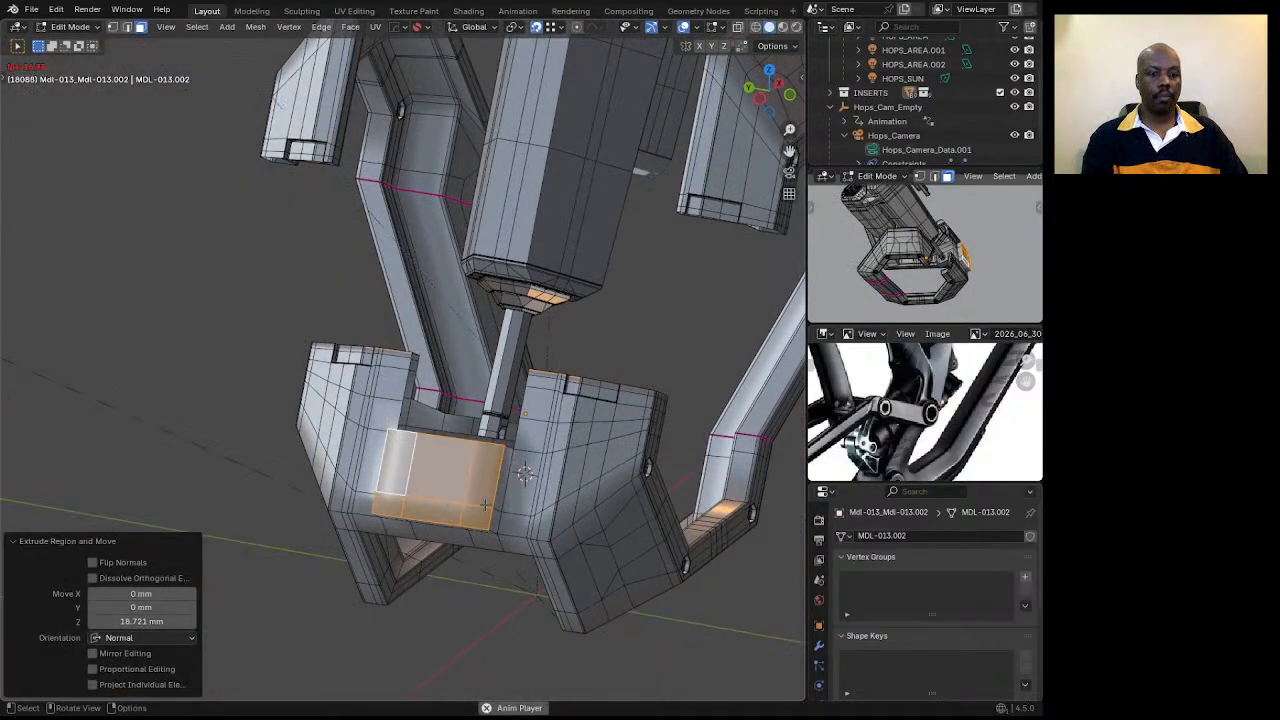
key(2)
click(490, 483)
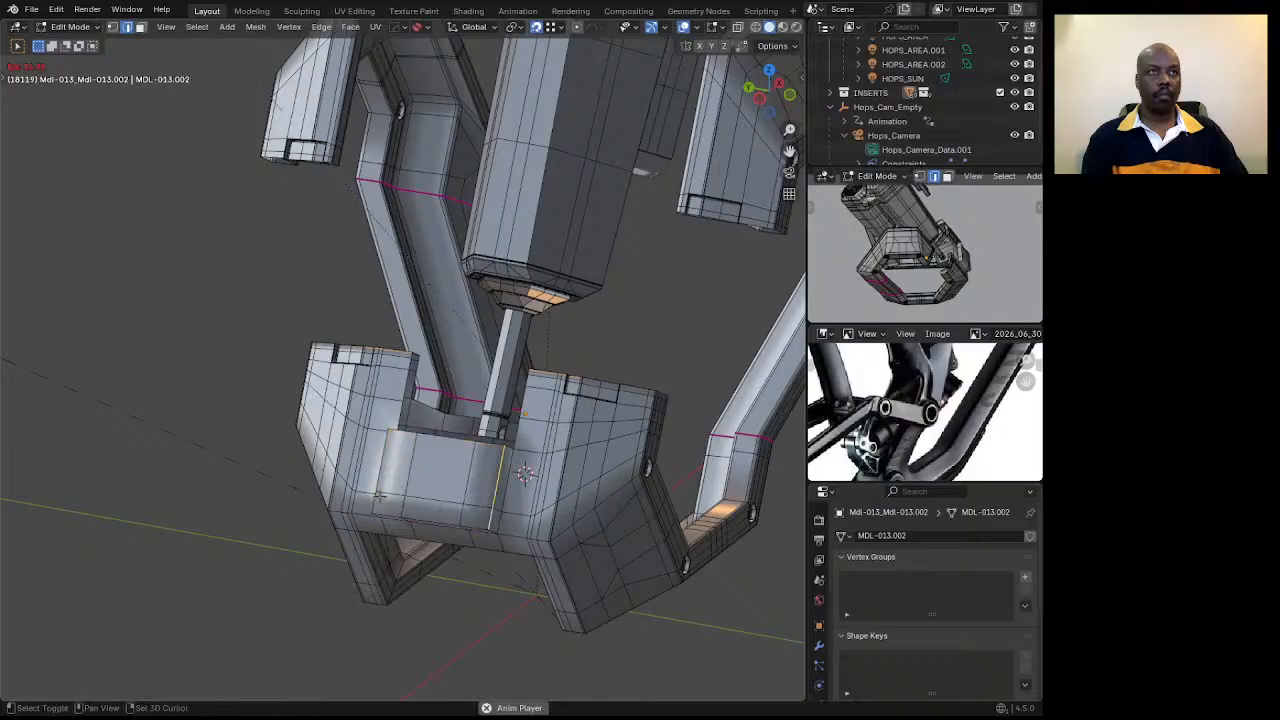
key(s)
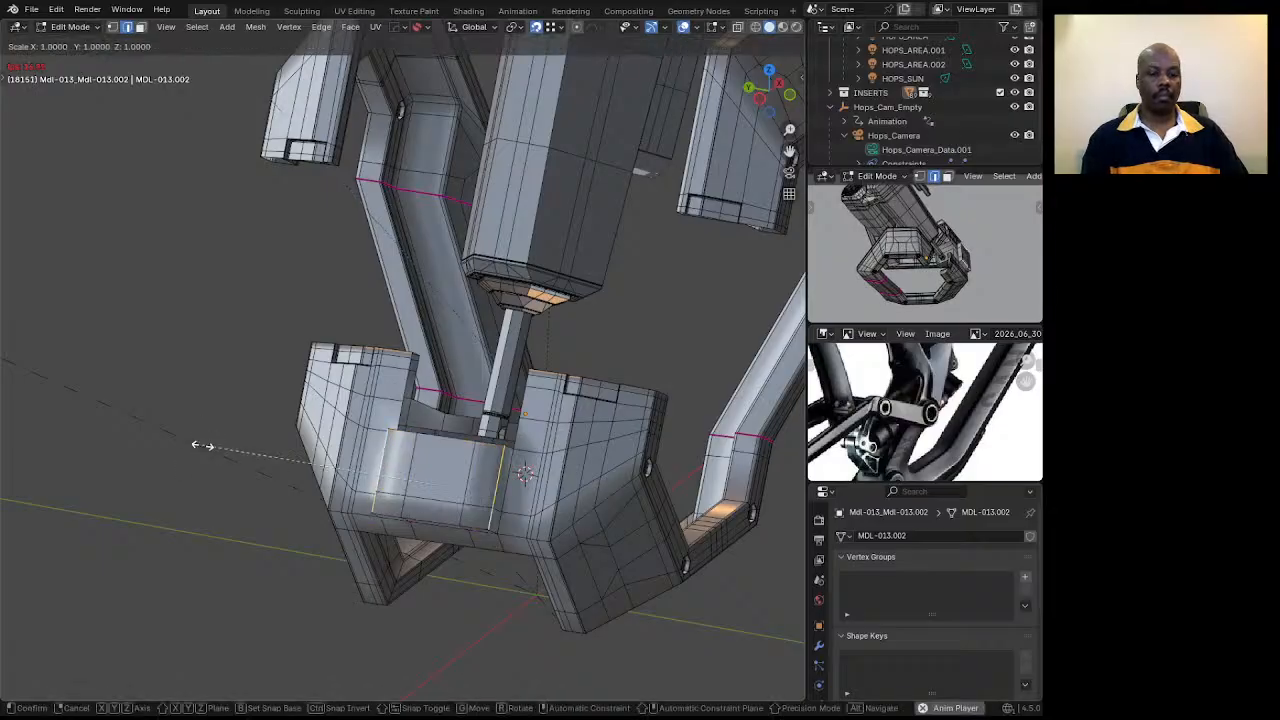
key(y)
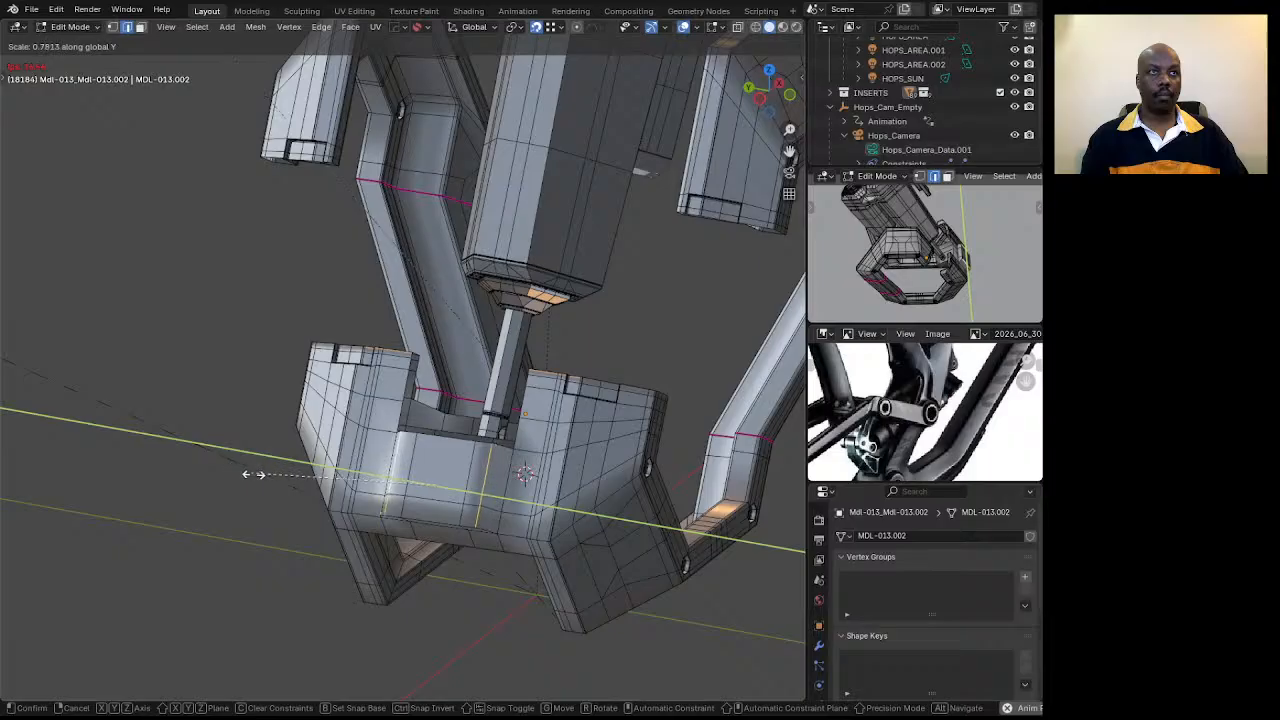
click(285, 488)
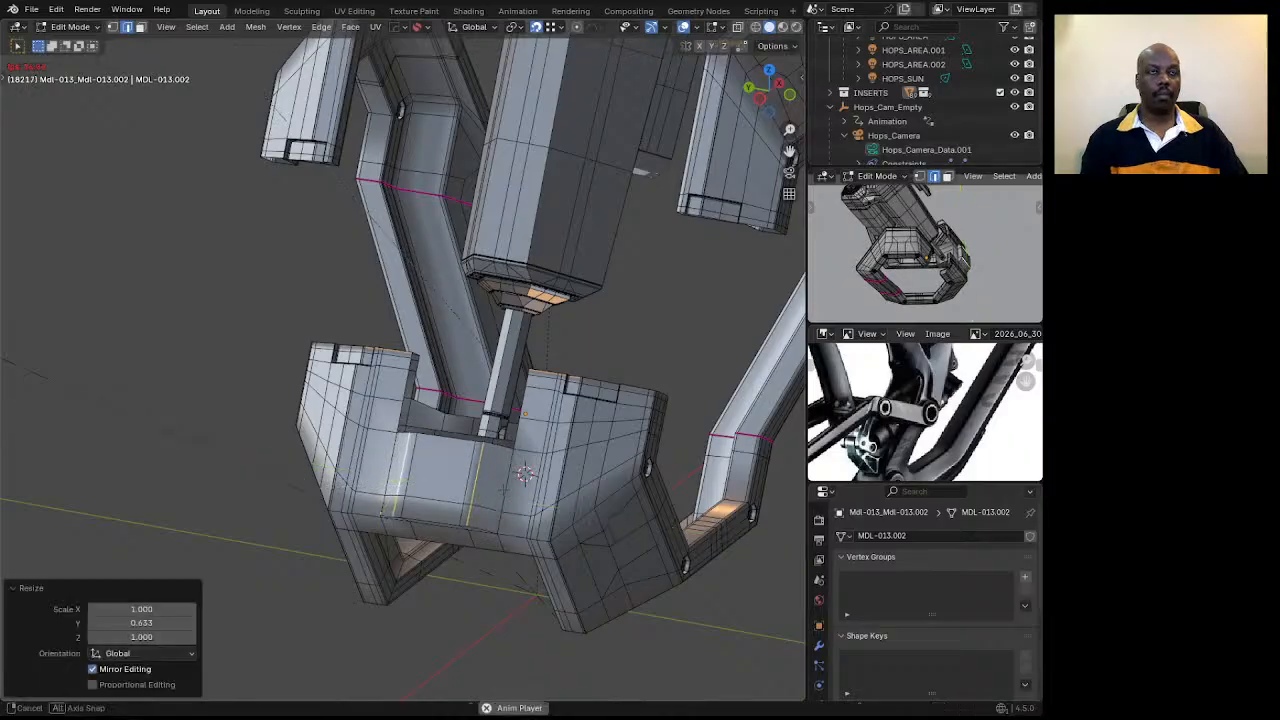
Isolate the bracket in Local View, return to Object Mode and stop the animation playback.
middle_drag(285, 488, 458, 491)
scroll(419, 538, up, 1)
middle_drag(419, 538, 368, 529)
key(slash)
scroll(354, 462, up, 5)
scroll(386, 478, down, 5)
scroll(385, 490, down, 4)
middle_drag(390, 470, 353, 319)
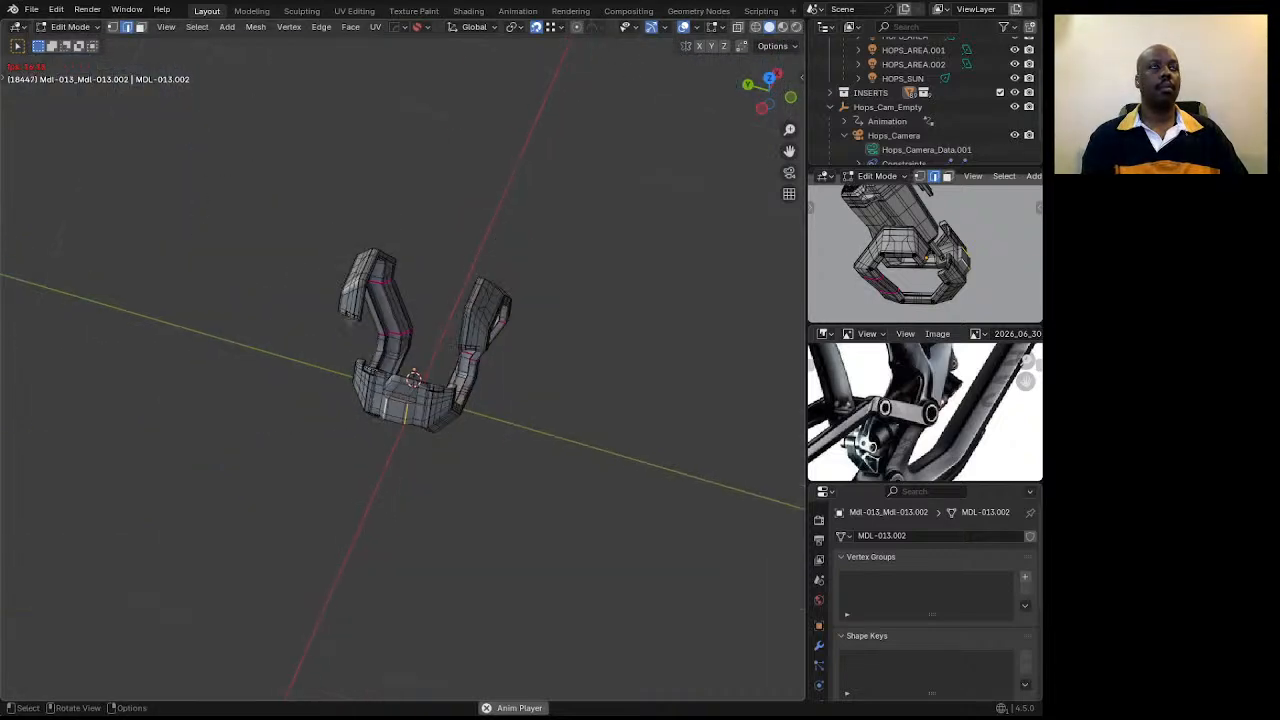
key(Tab)
key(space)
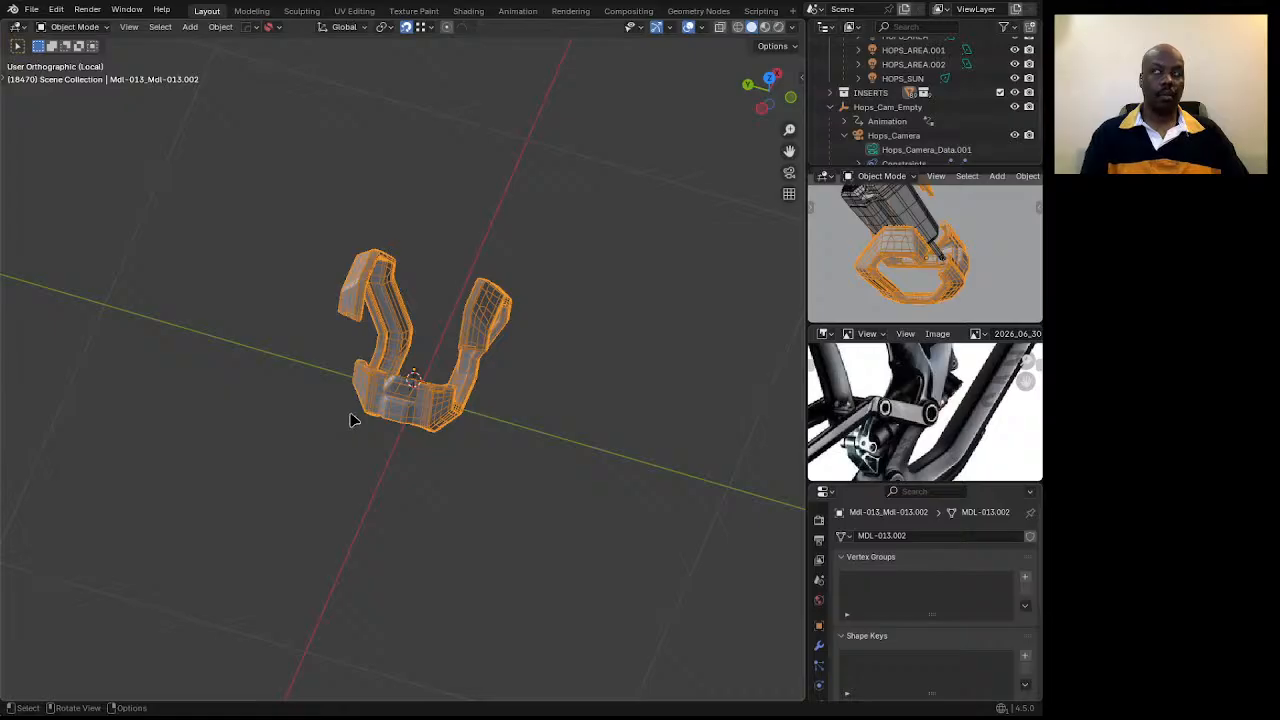
Mirror the bracket across its local Z axis with a HardOps Mirror modifier and apply the modifier.
key(alt+x)
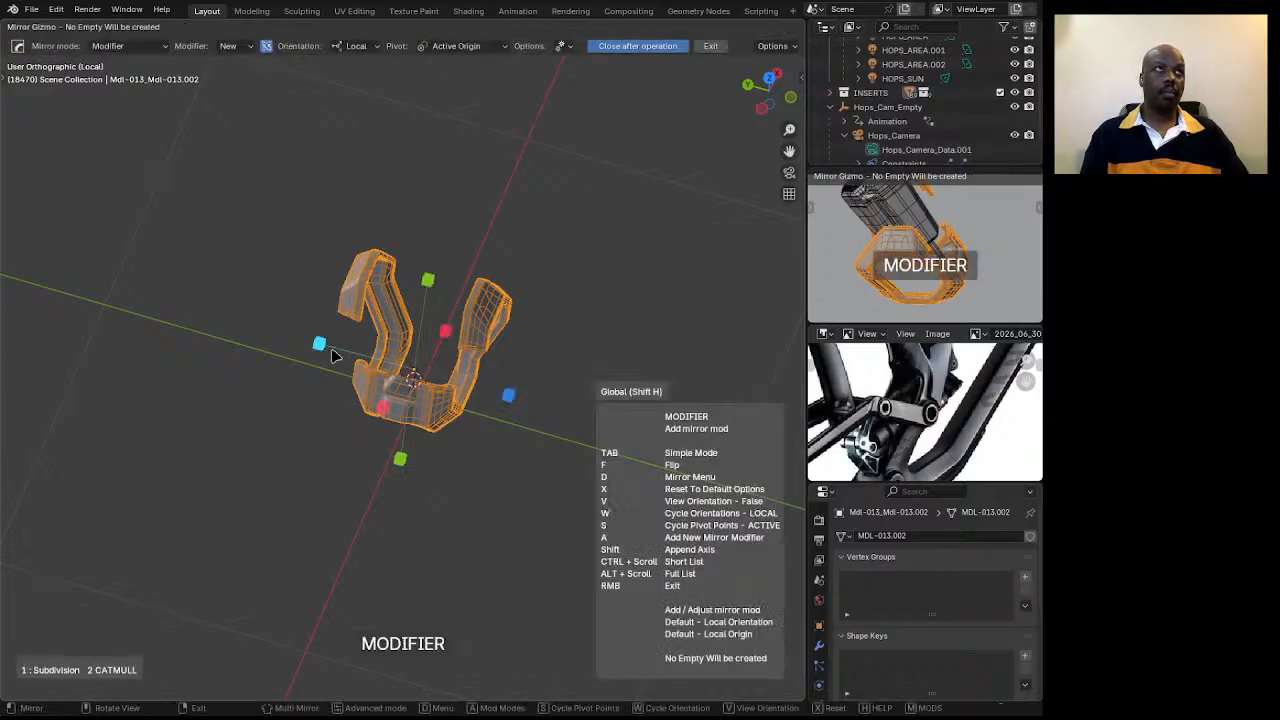
click(333, 351)
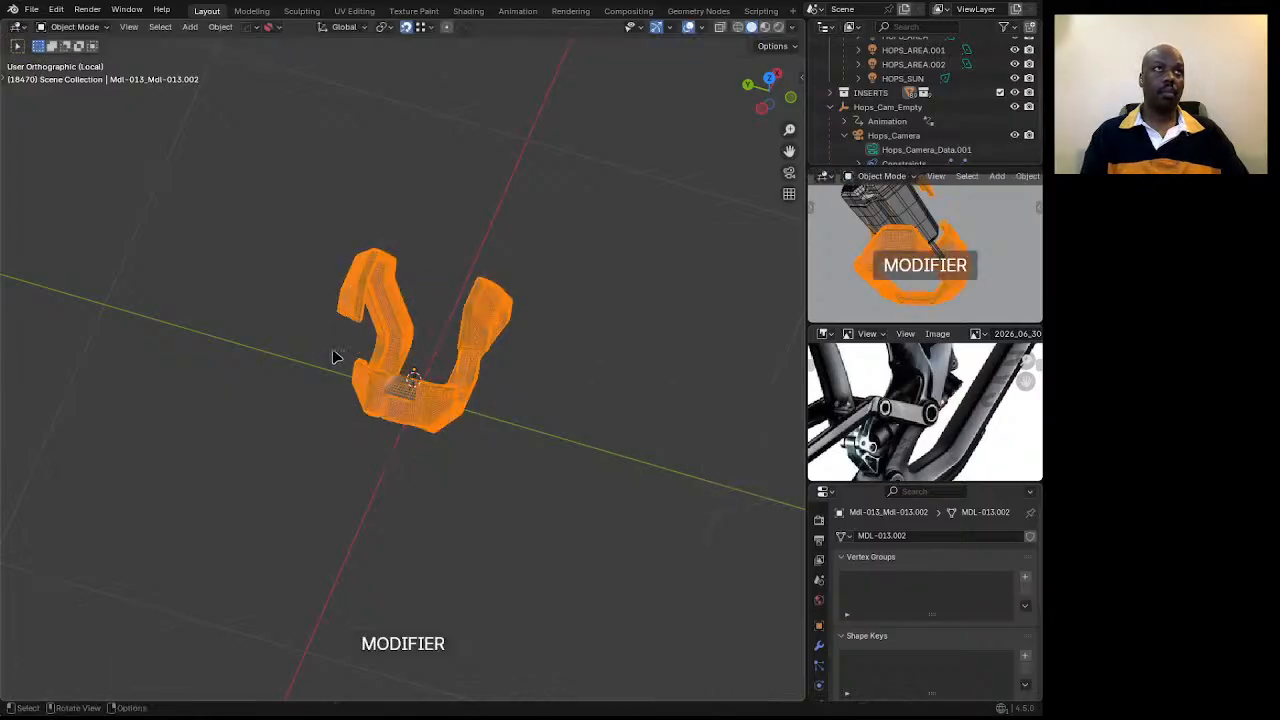
click(819, 646)
scroll(873, 625, down, 3)
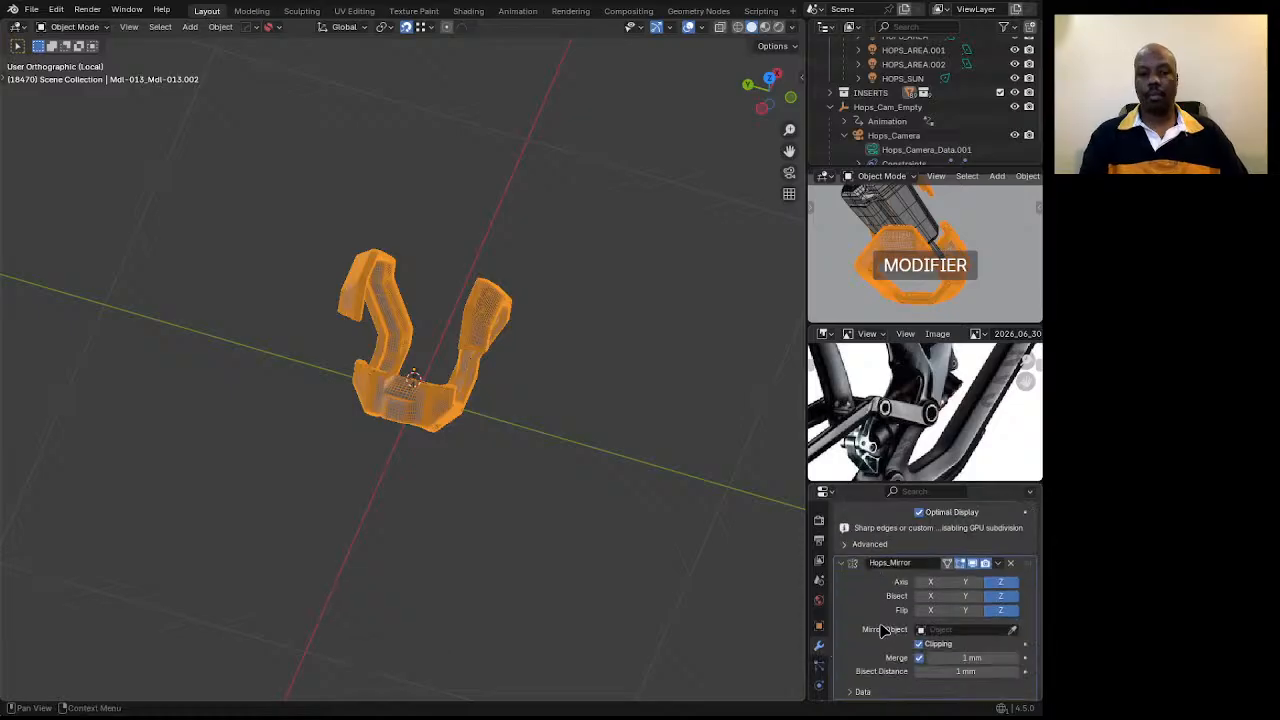
key(ctrl+a)
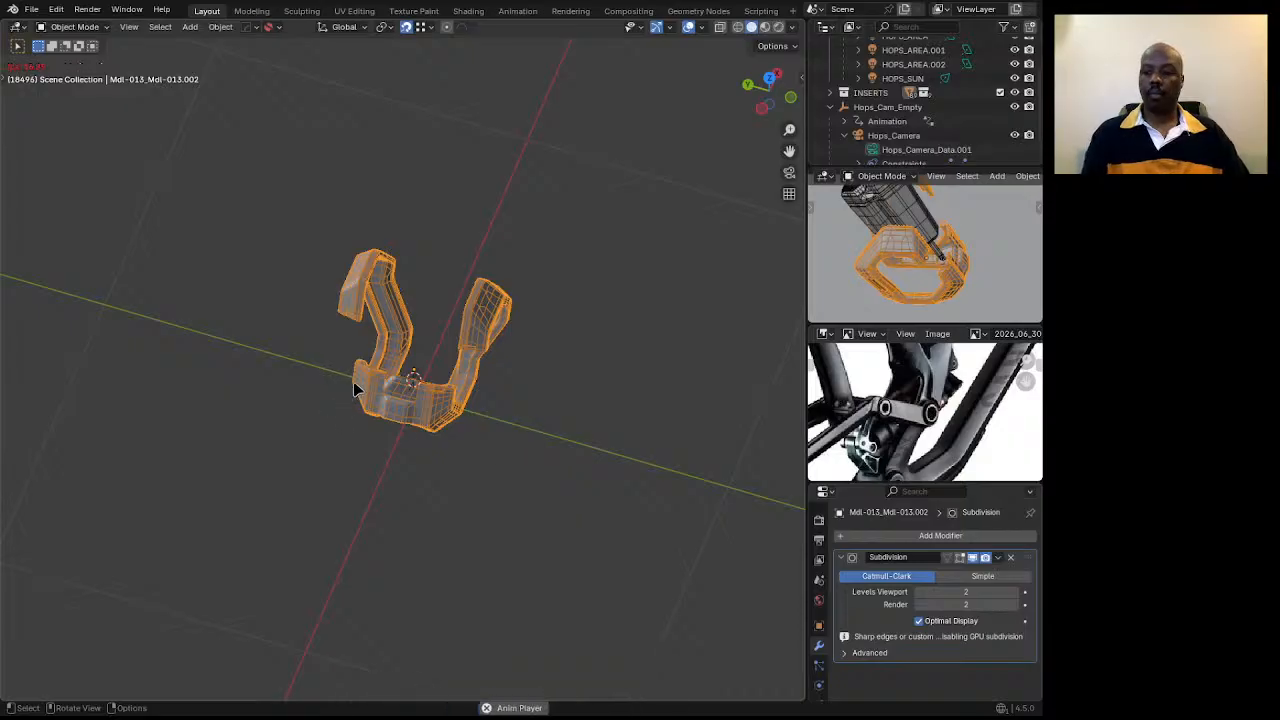
Select the row of faces along the notch floor on top of the bracket's bulge and flatten them with LoopTools, using Best fit.
scroll(353, 388, up, 8)
middle_drag(376, 389, 470, 459)
scroll(537, 391, down, 5)
key(Tab)
scroll(409, 440, up, 5)
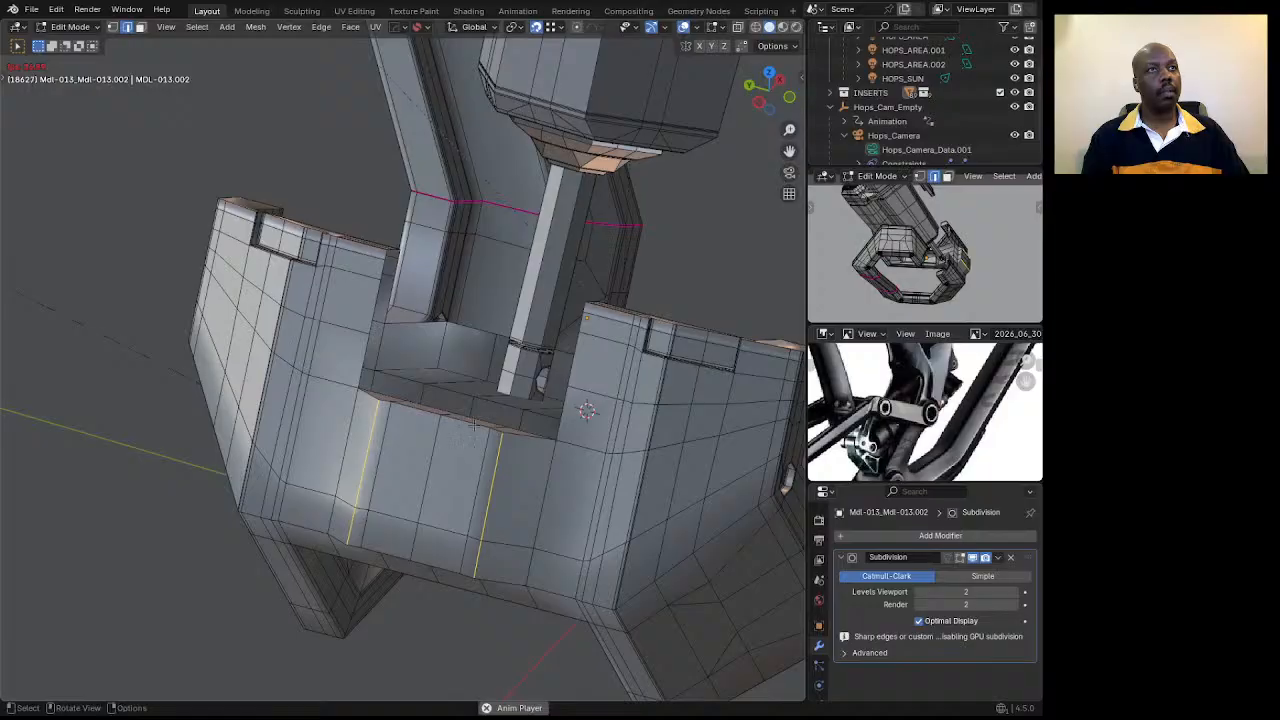
key(3)
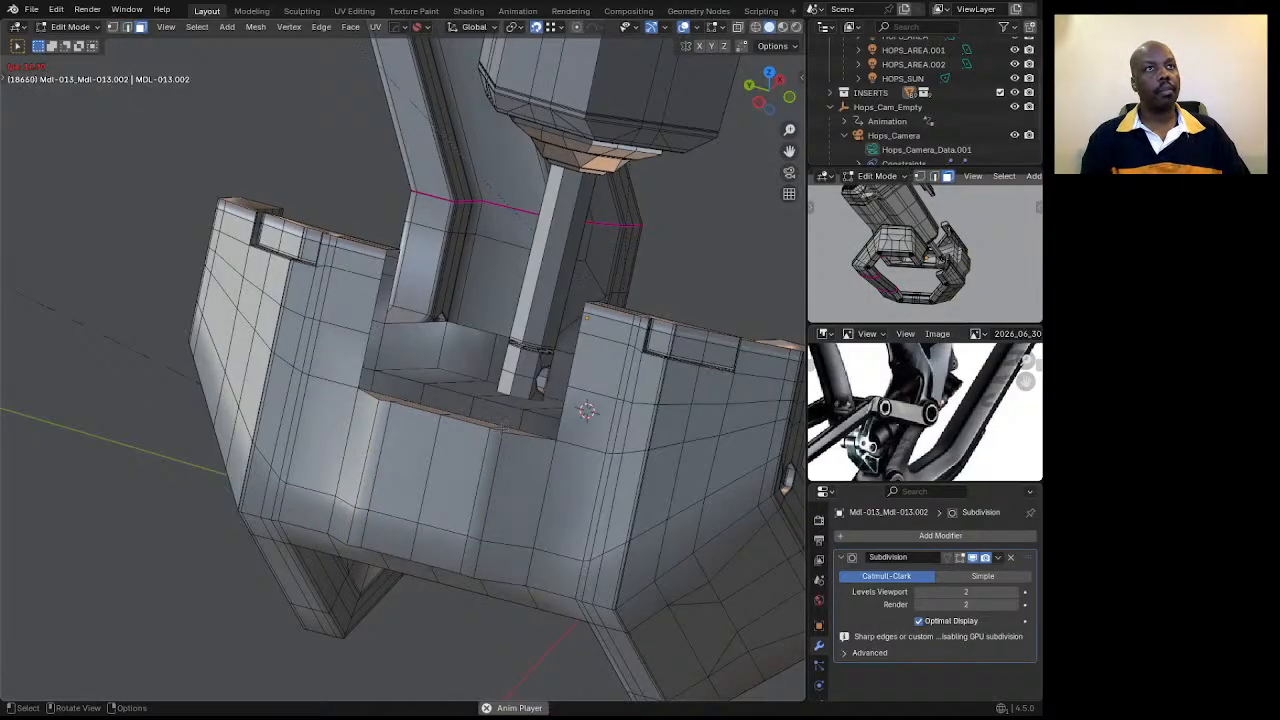
ctrl+click(386, 402)
right_click(391, 403)
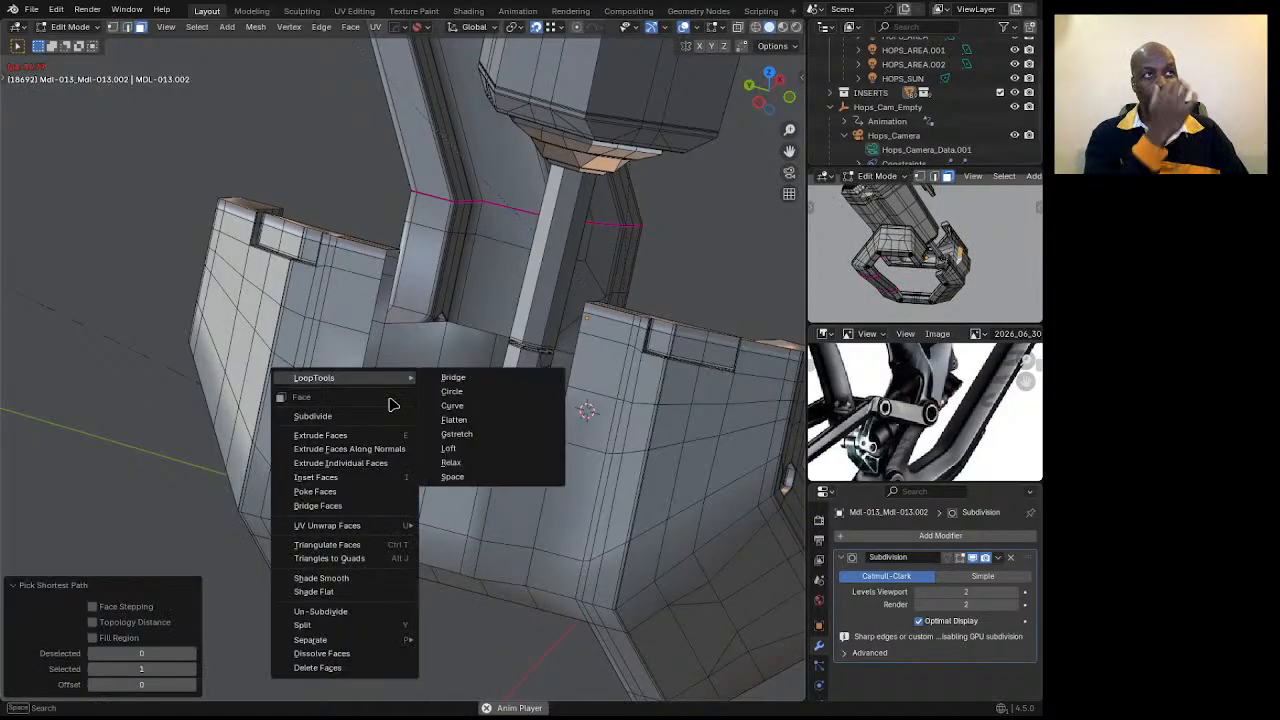
click(456, 419)
Select the row of faces on the underside of the end wall's bulge and flatten them with LoopTools, using Best fit.
middle_drag(452, 440, 467, 523)
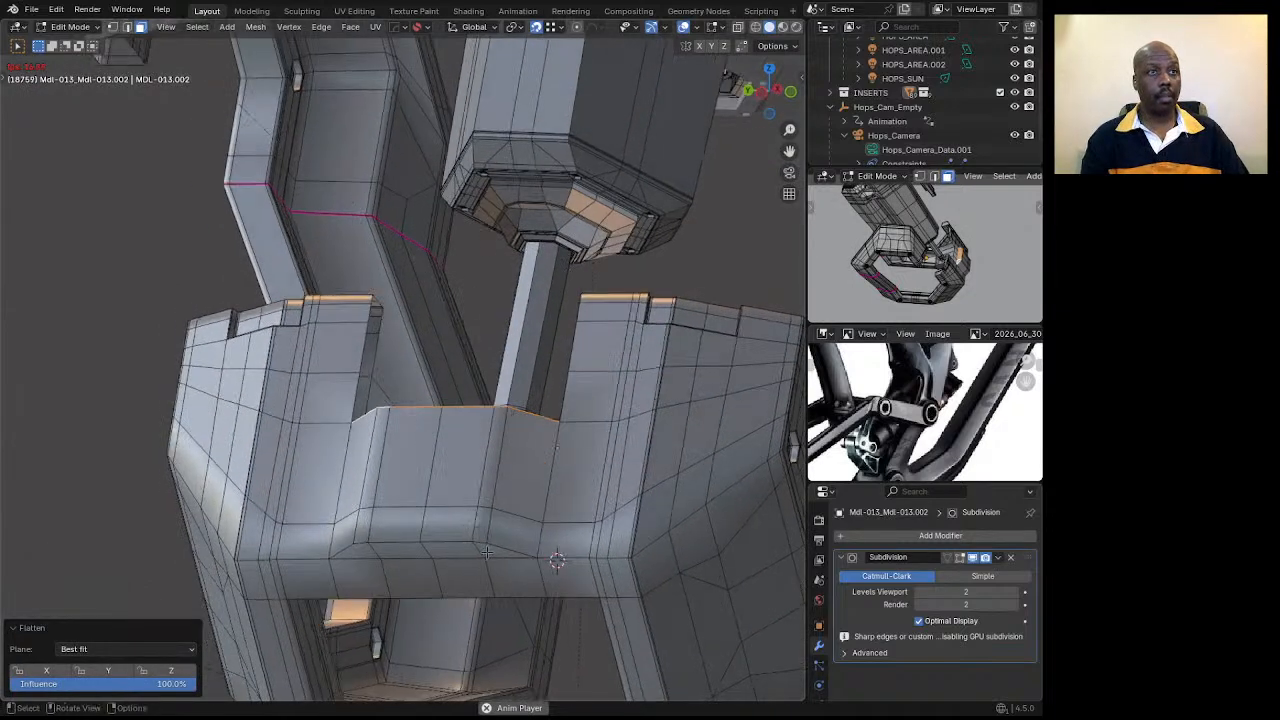
click(486, 552)
ctrl+click(360, 552)
right_click(360, 552)
mouse_move(351, 410)
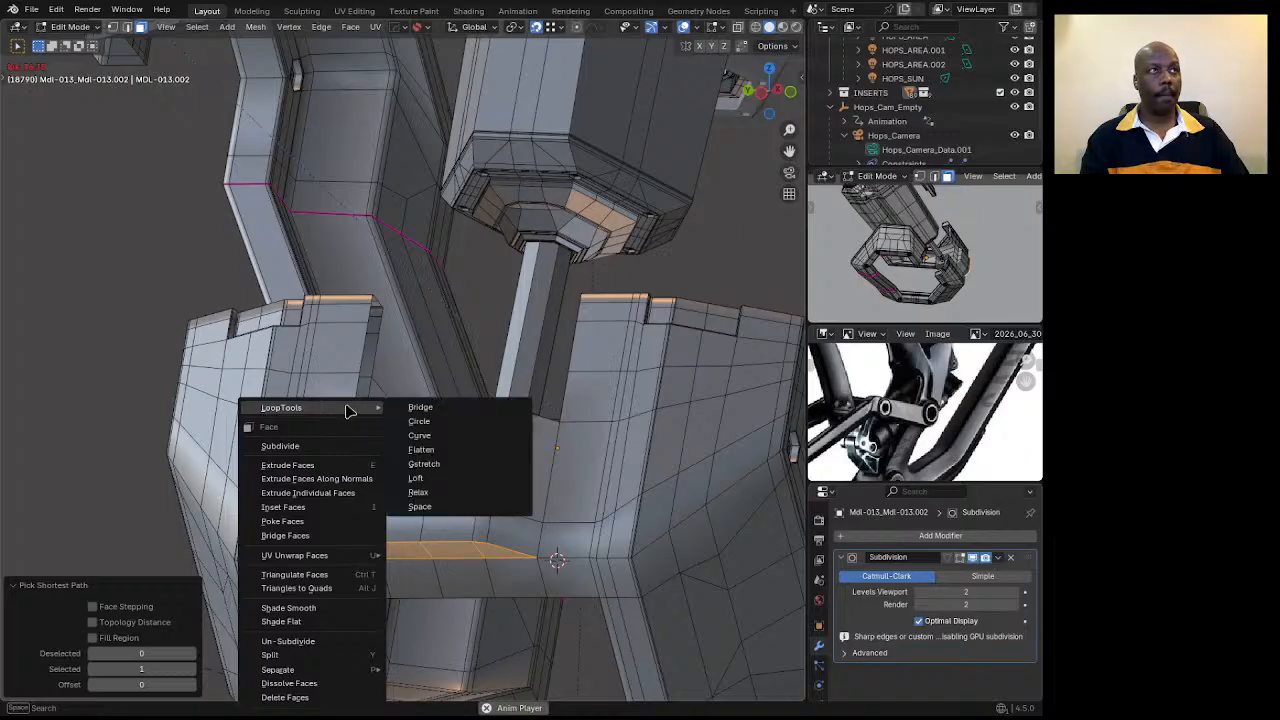
click(424, 450)
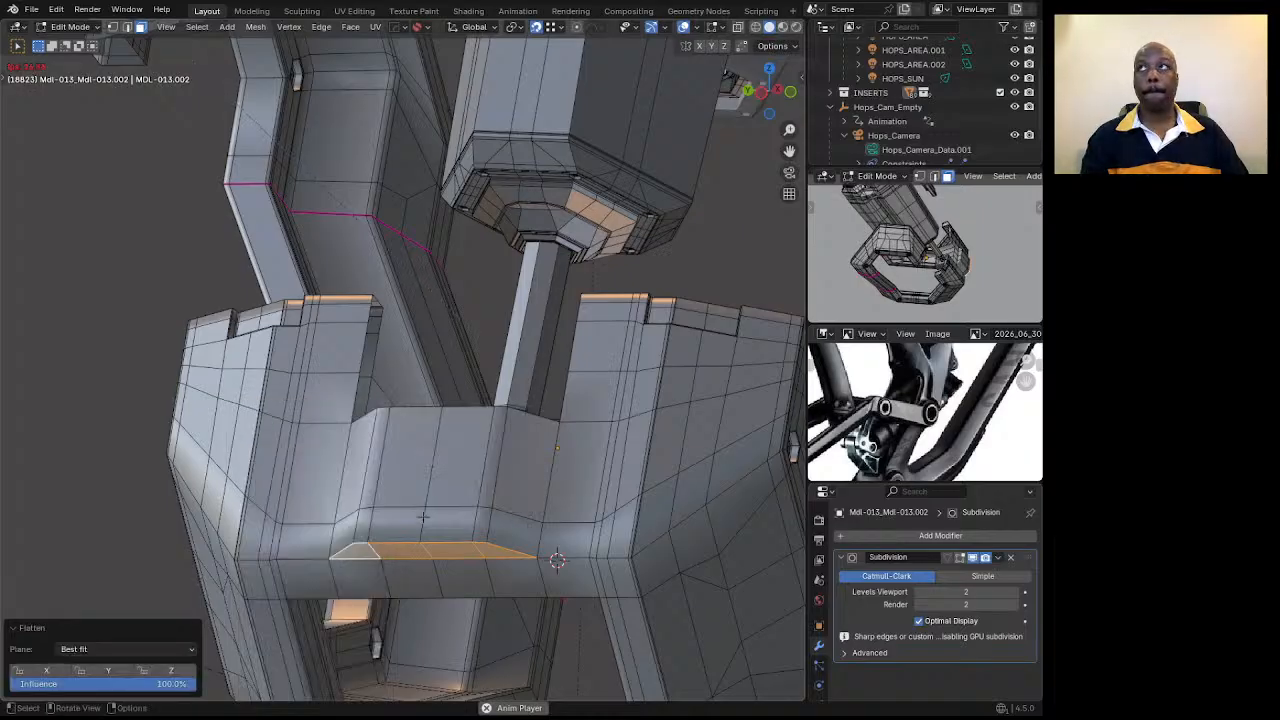
scroll(423, 517, up, 2)
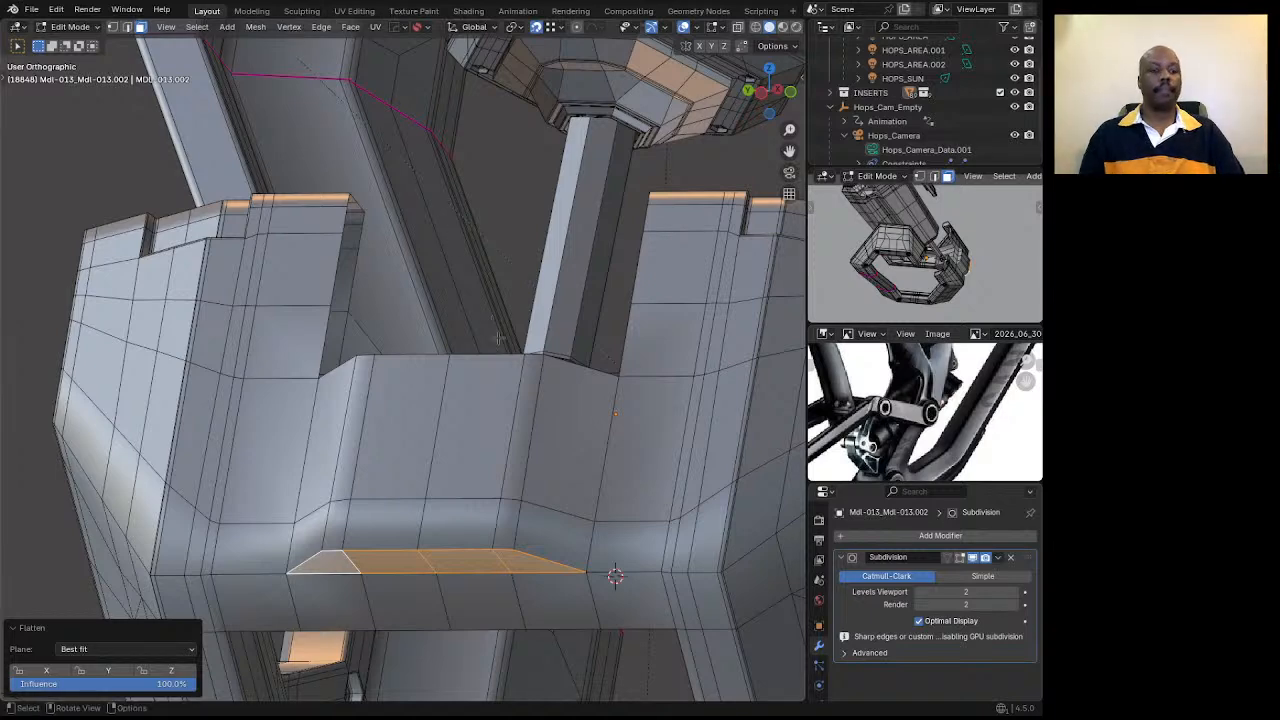
Snap the 3D cursor to the selected faces on the underside of the bracket's bulge.
key(Tab)
key(KP_Divide)
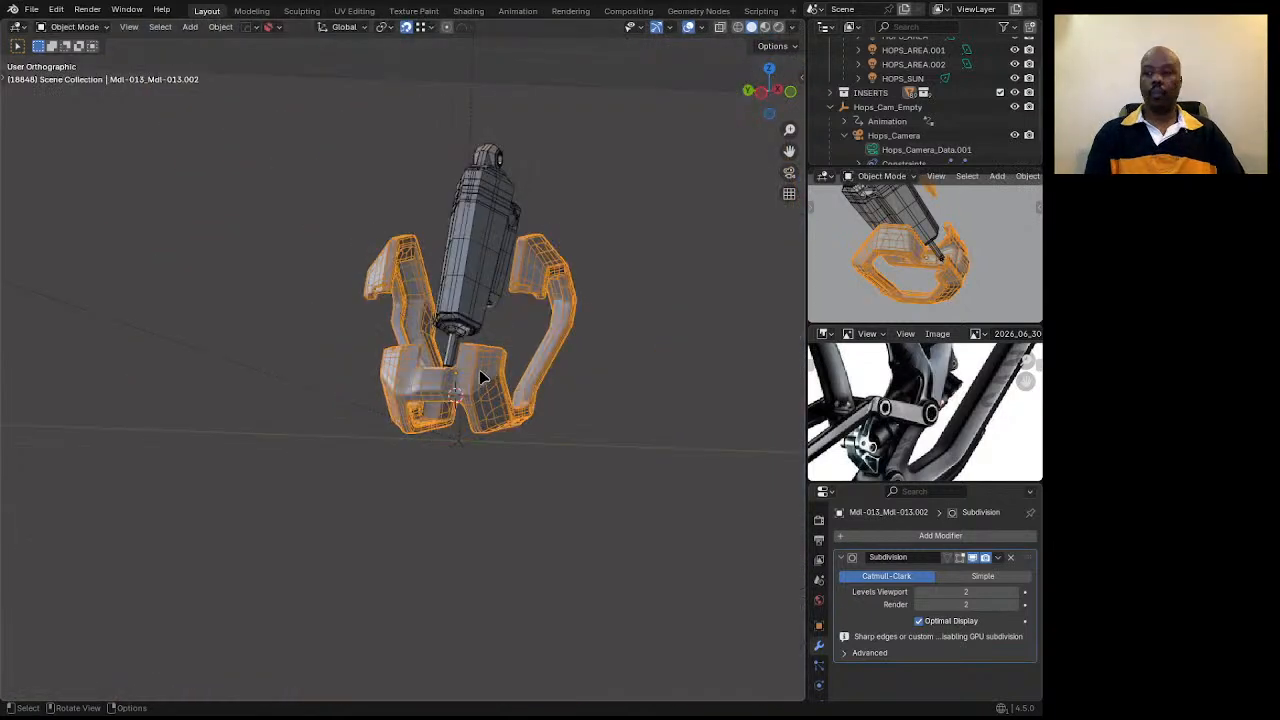
key(KP_Divide)
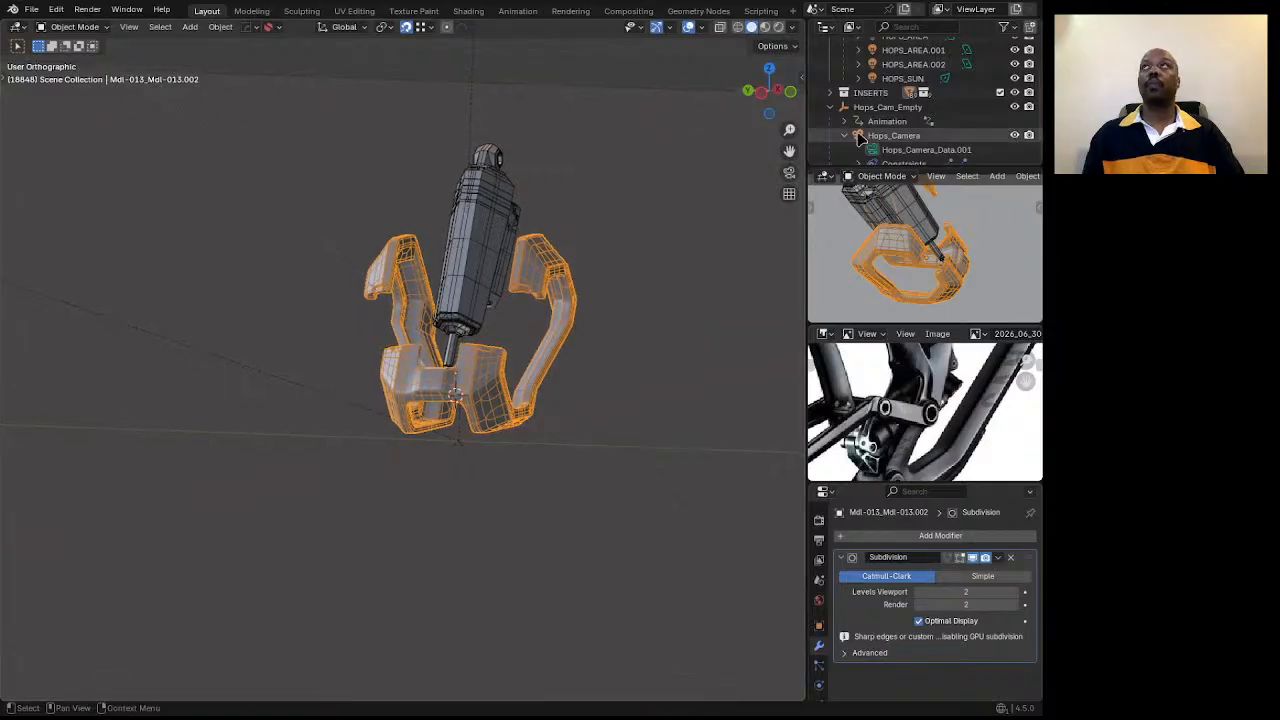
click(891, 107)
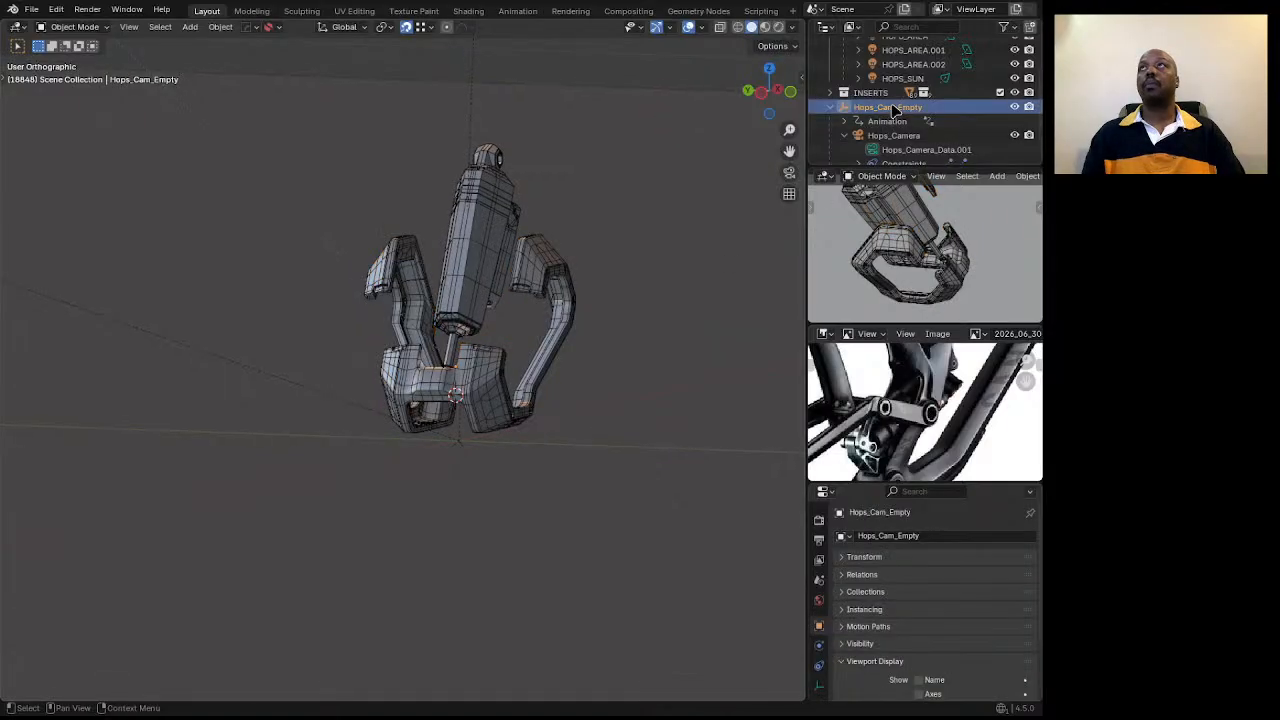
click(431, 381)
key(Tab)
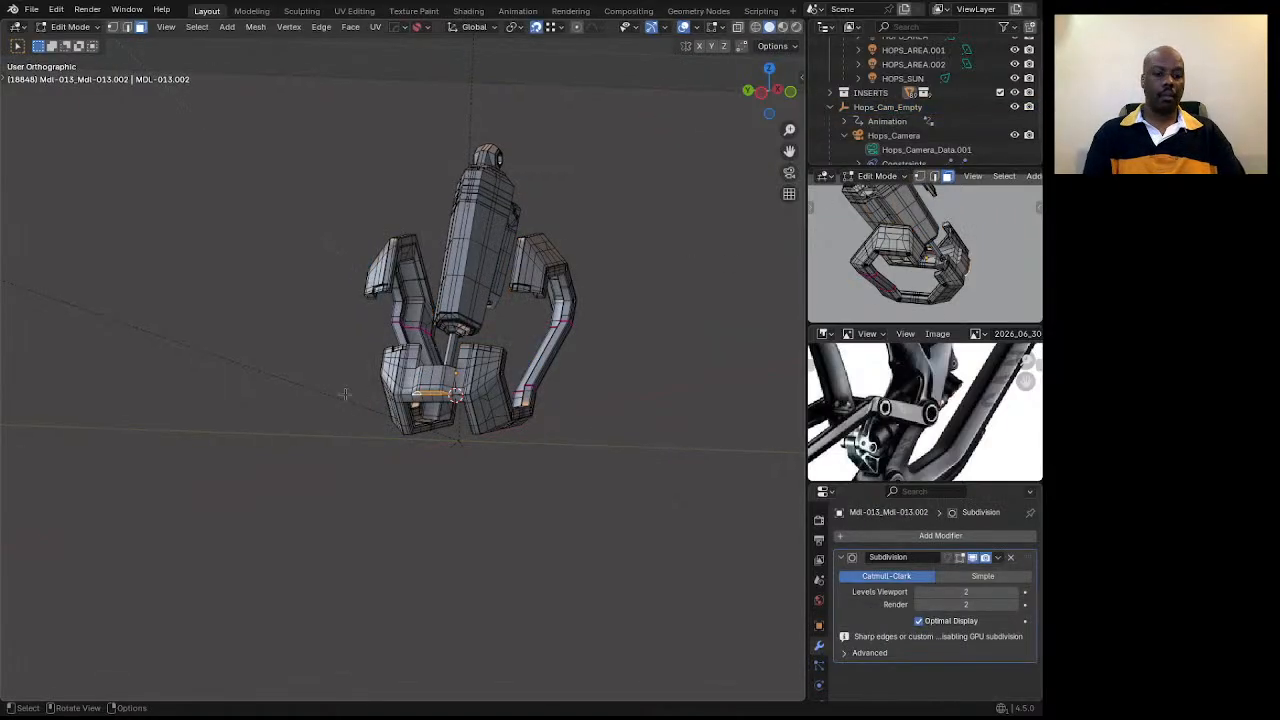
key(shift+s)
click(357, 486)
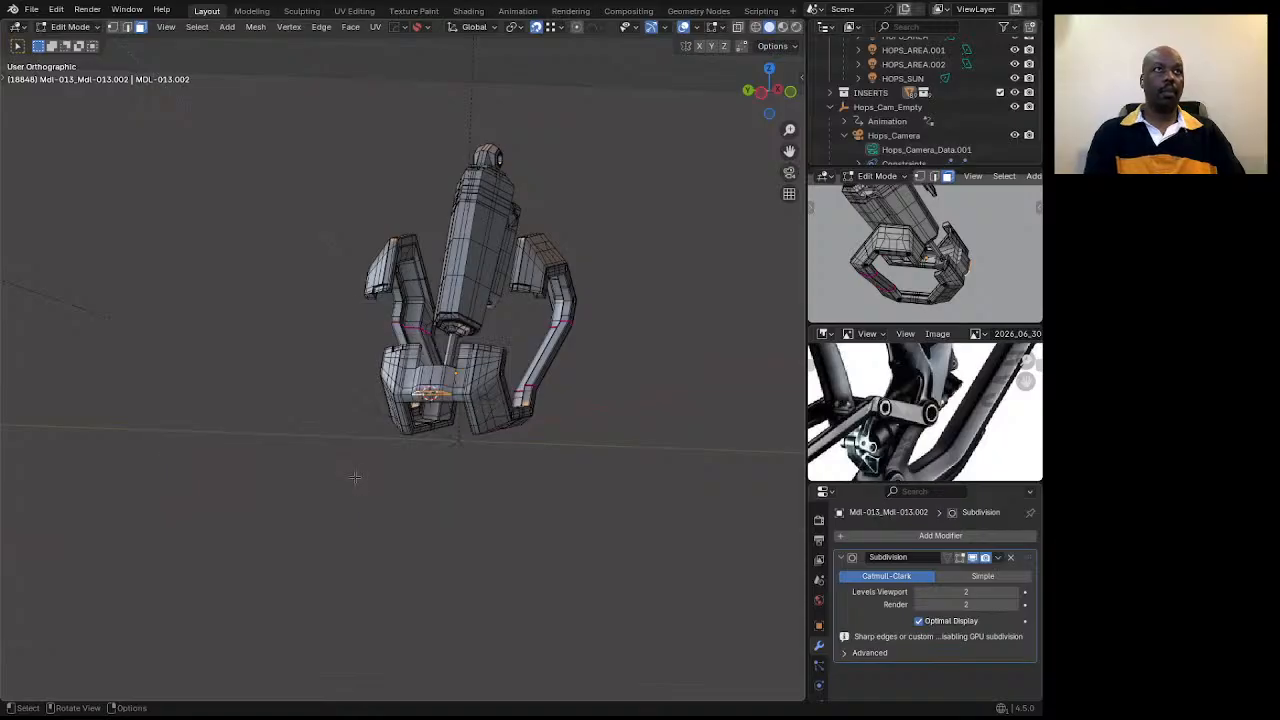
Return to Object Mode and snap Hops_Cam_Empty to the 3D cursor, keeping the offset.
key(Tab)
click(886, 107)
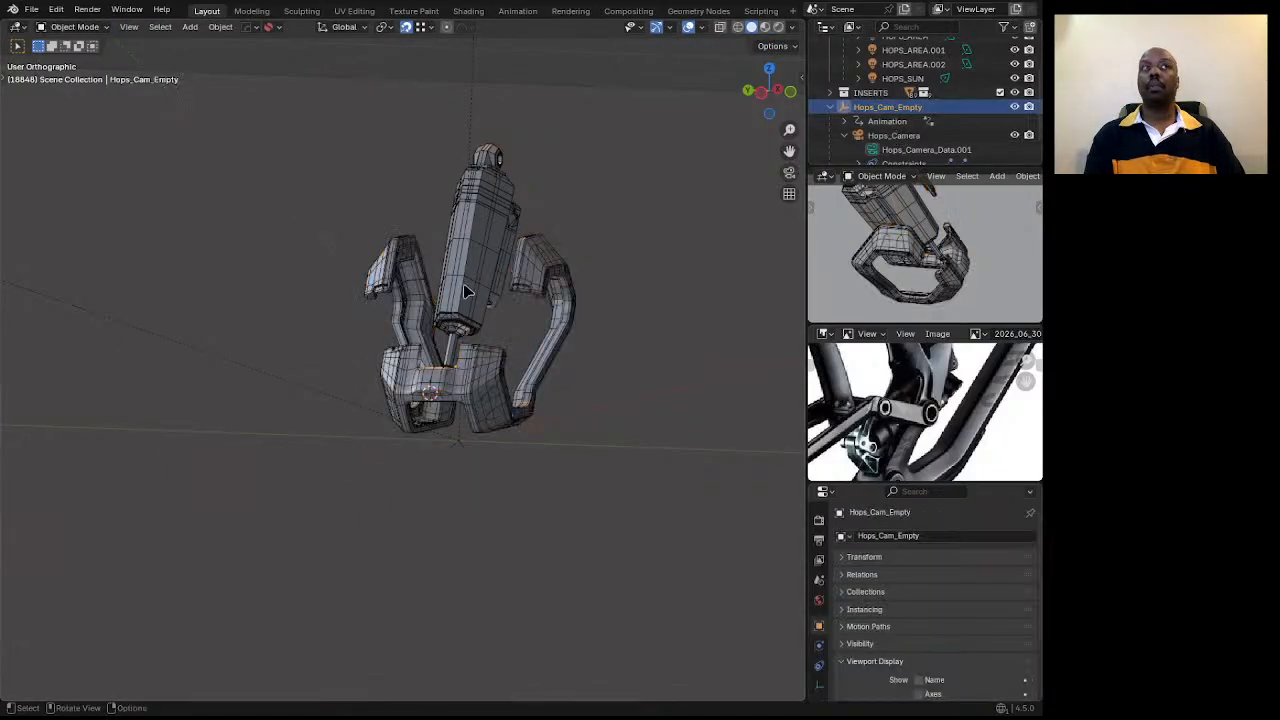
key(shift+s)
click(357, 266)
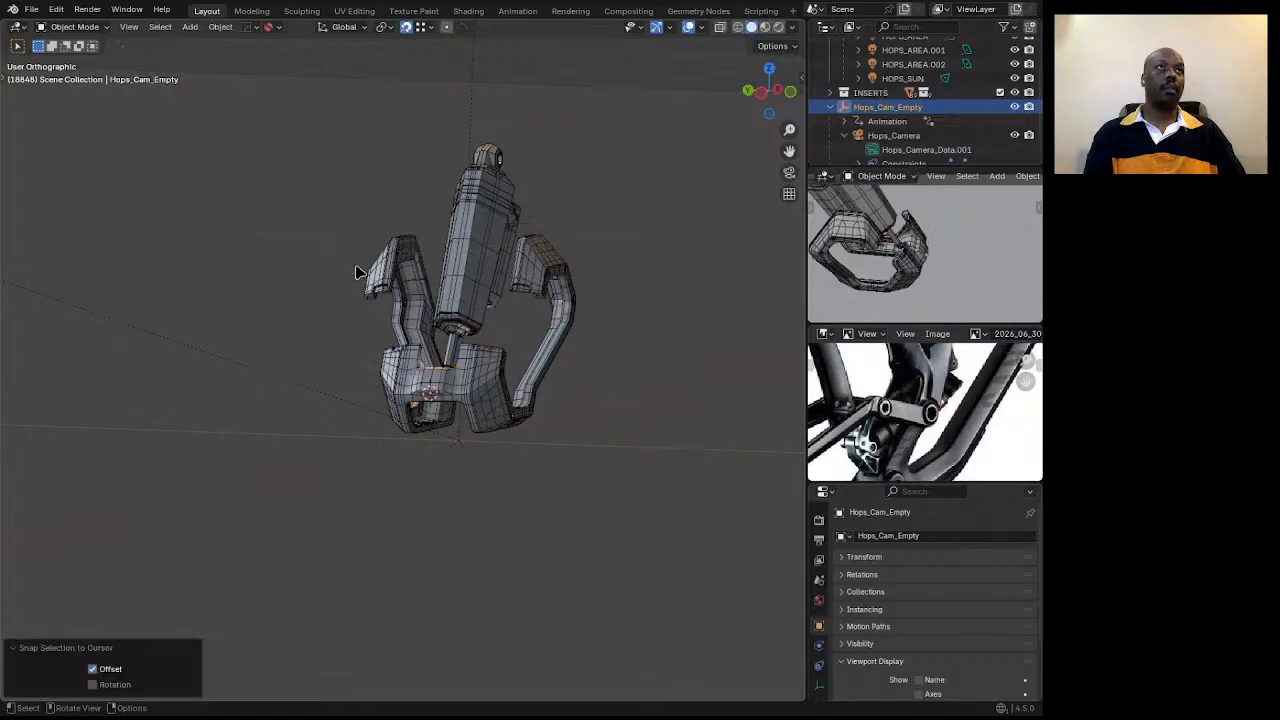
Set the focal length of Hops_Camera to about 403 mm so the preview frames the bracket's end wall more closely.
click(893, 135)
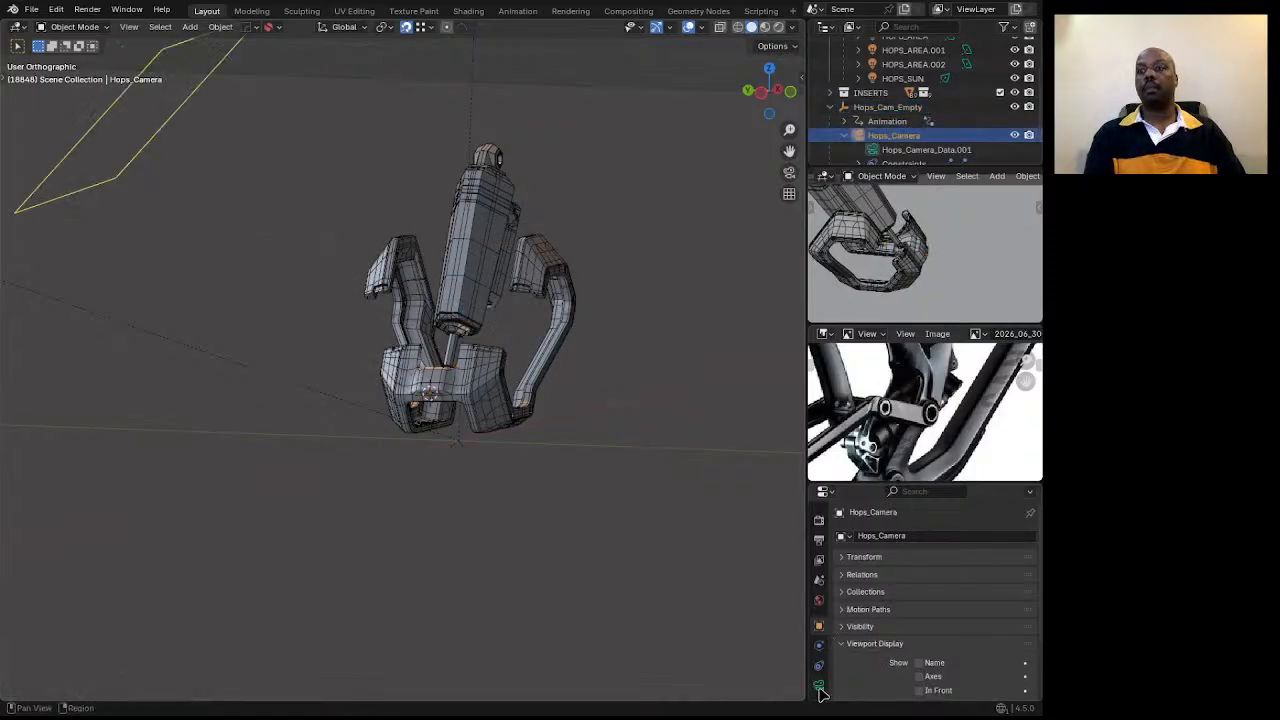
click(818, 685)
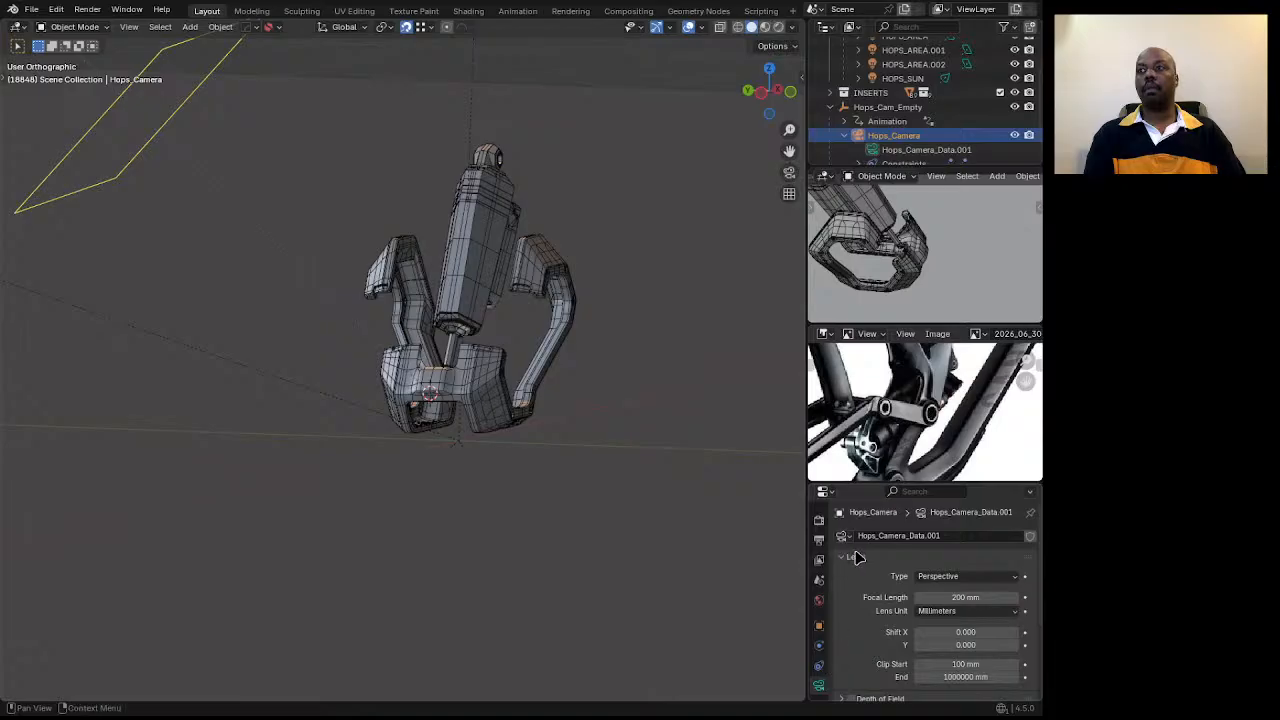
drag(963, 597, 1018, 597)
drag(965, 597, 1081, 597)
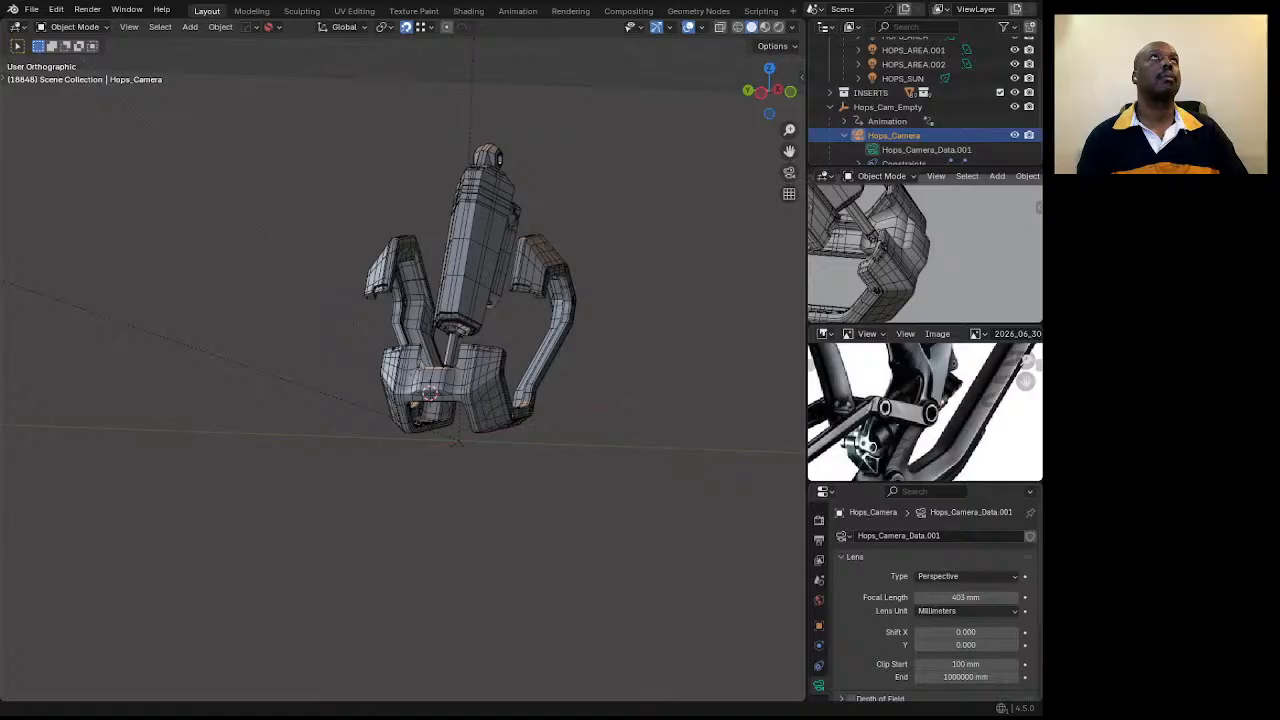
Reopen the bracket in Edit Mode and restart the animation playback.
middle_drag(371, 307, 436, 371)
middle_drag(538, 559, 499, 280)
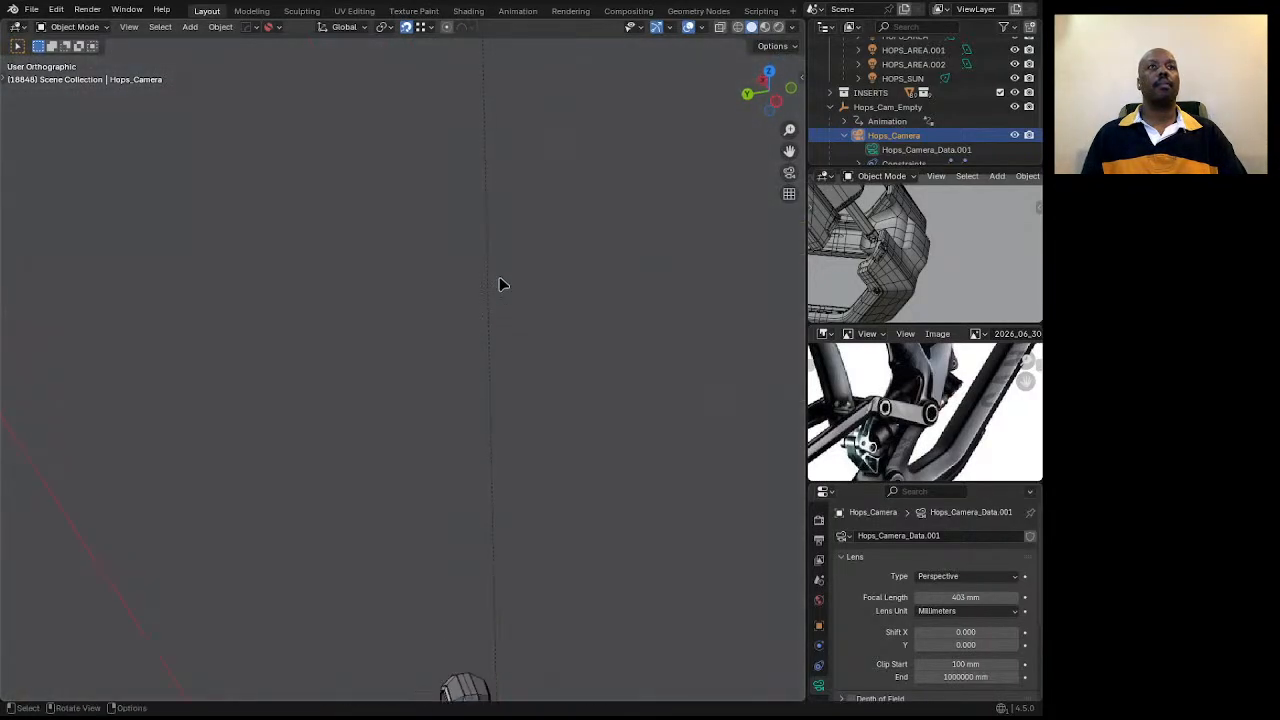
scroll(499, 279, down, 6)
scroll(540, 603, up, 5)
click(450, 503)
key(Tab)
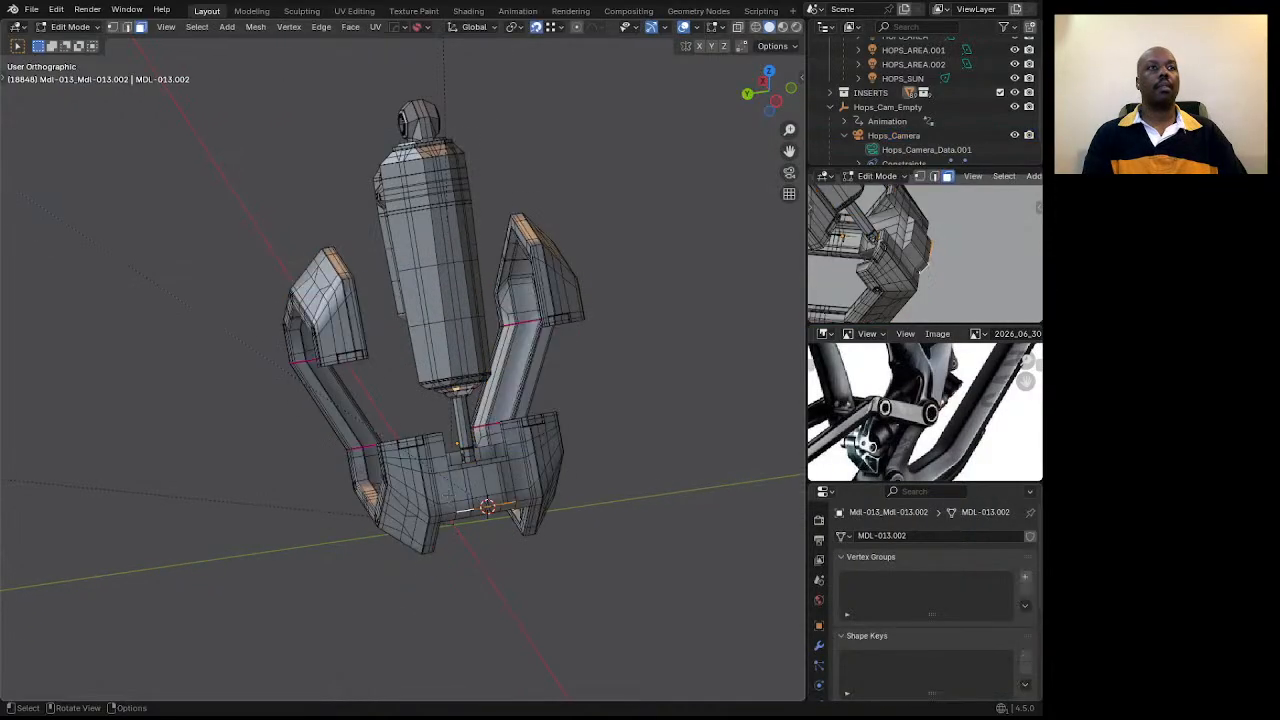
middle_drag(380, 592, 425, 575)
scroll(310, 561, up, 1)
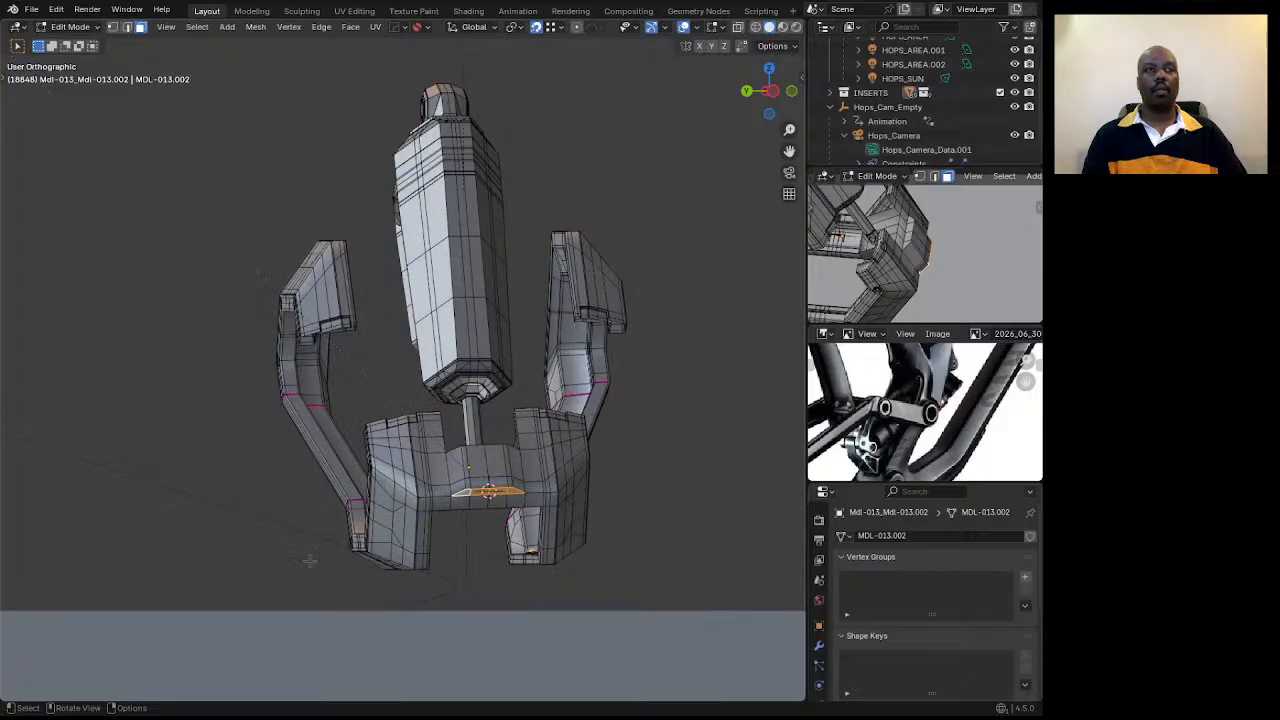
scroll(281, 525, up, 1)
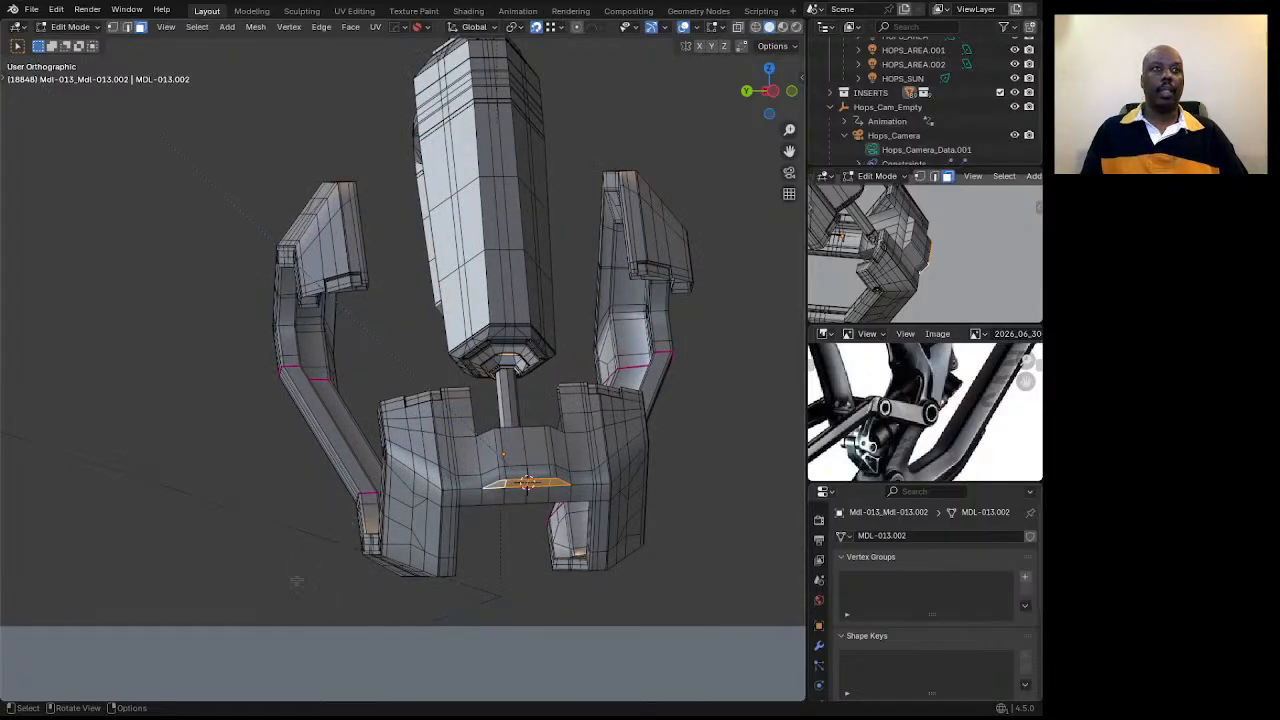
key(space)
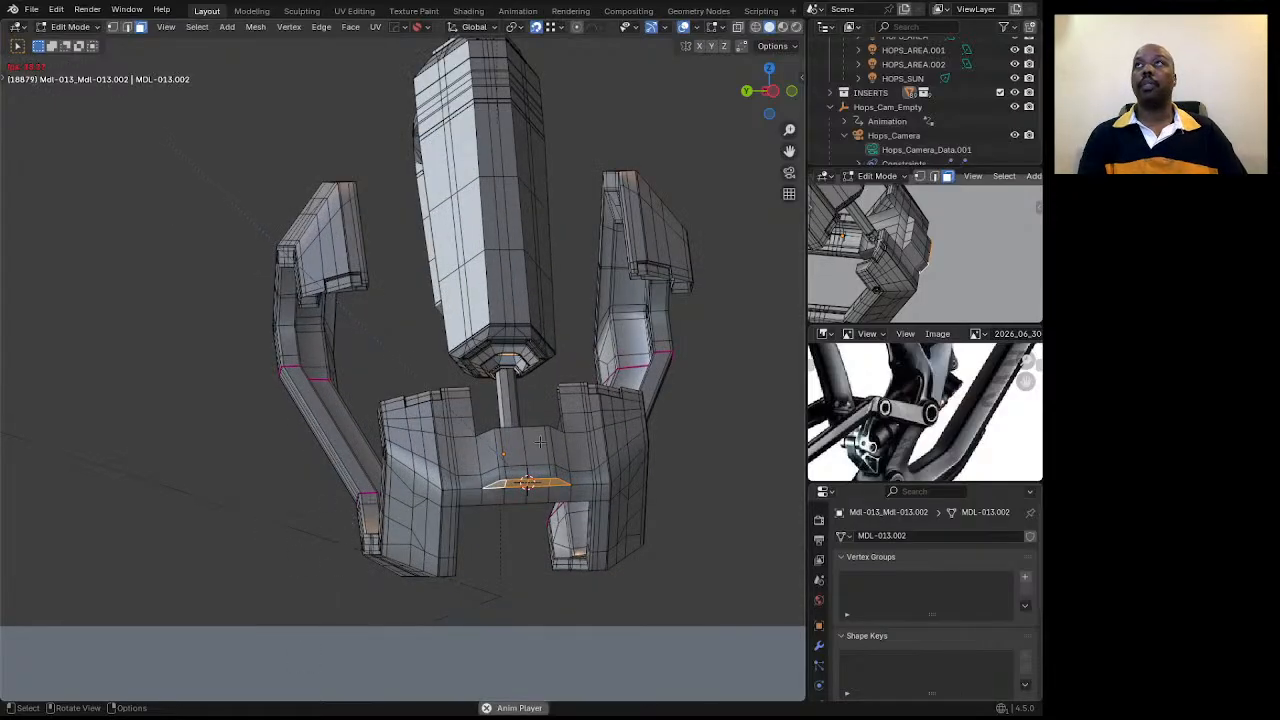
Select the bottom outer edges of the bulge and edge-slide them up the wall by a factor of -0.850.
scroll(535, 479, up, 5)
middle_drag(480, 474, 502, 510)
key(1)
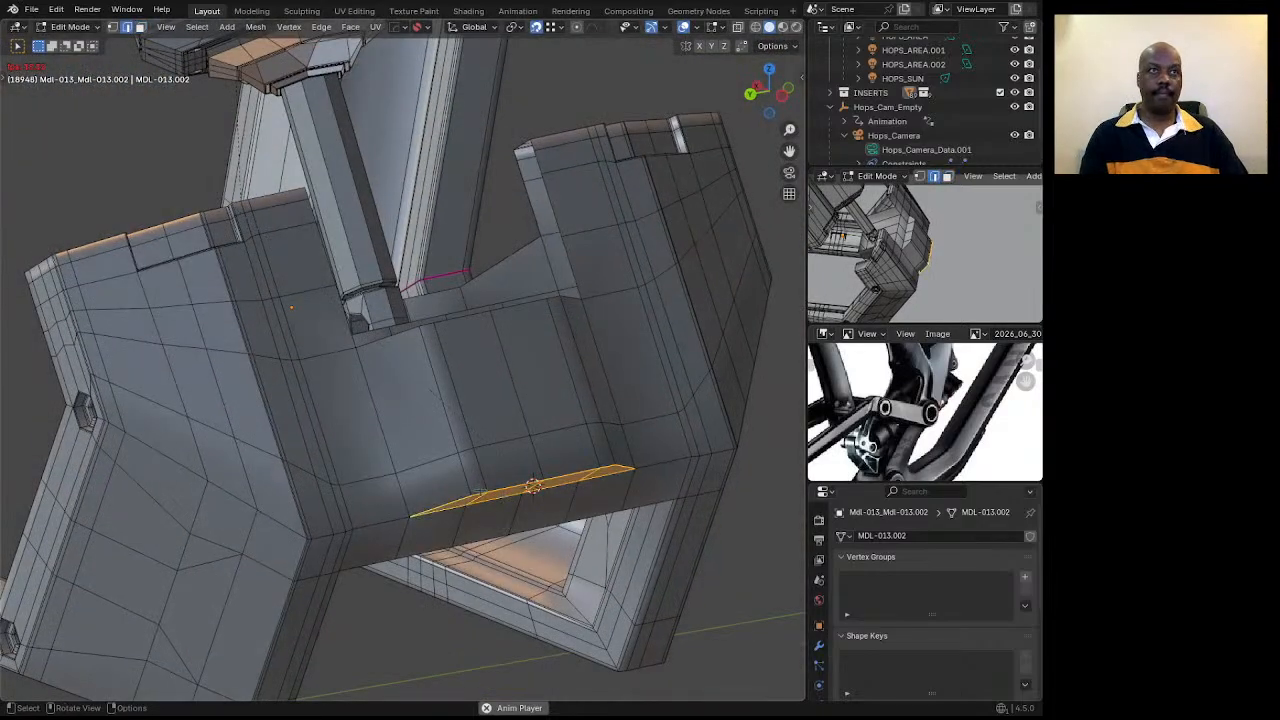
key(alt+a)
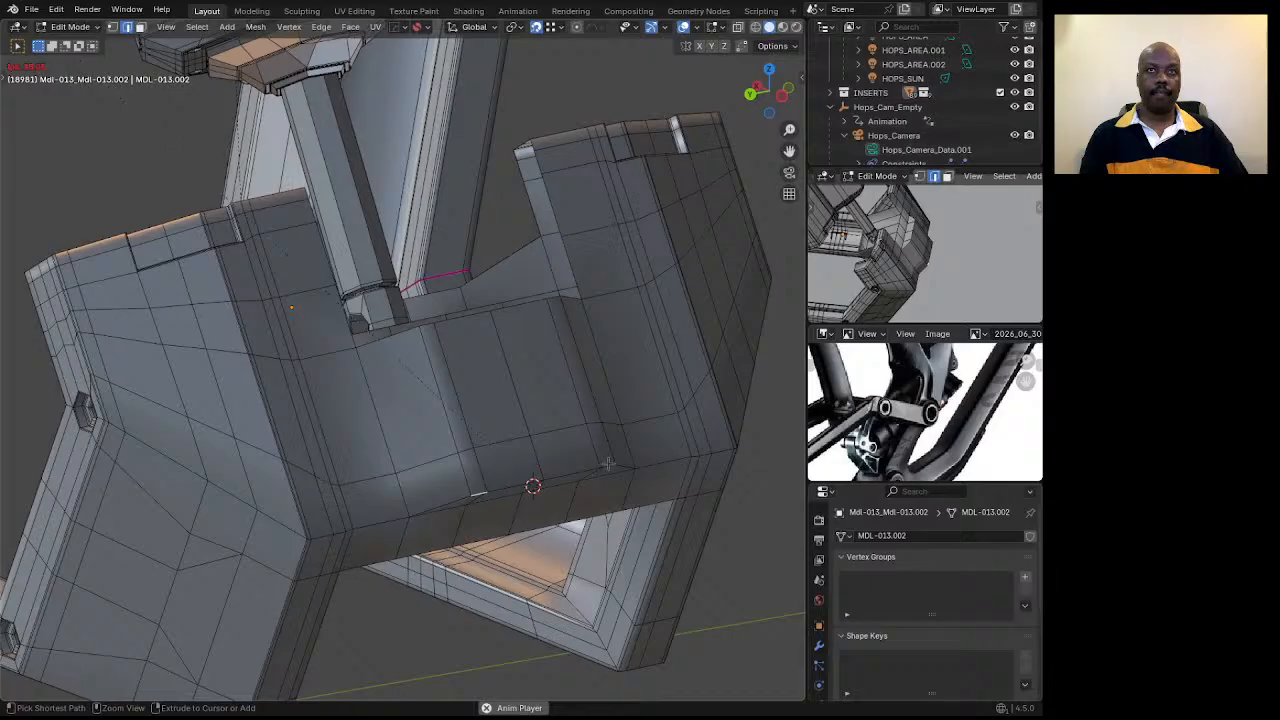
ctrl+click(608, 463)
key(g)
key(g)
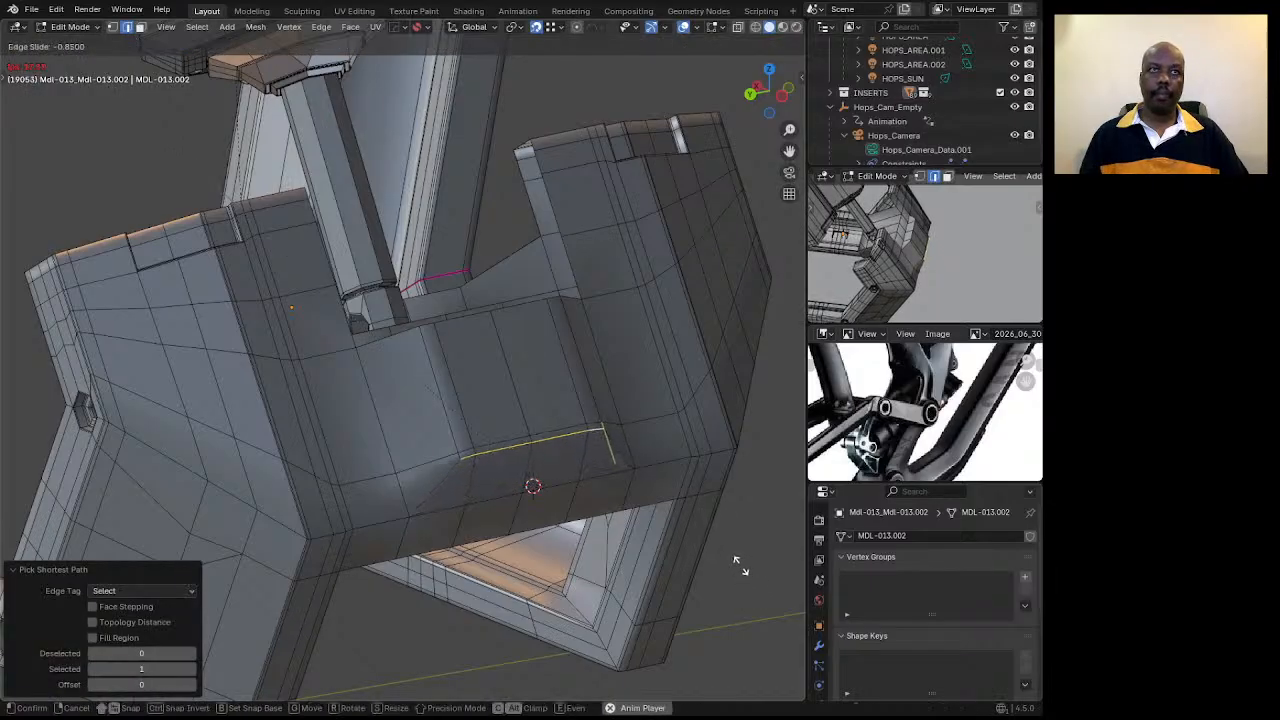
click(736, 562)
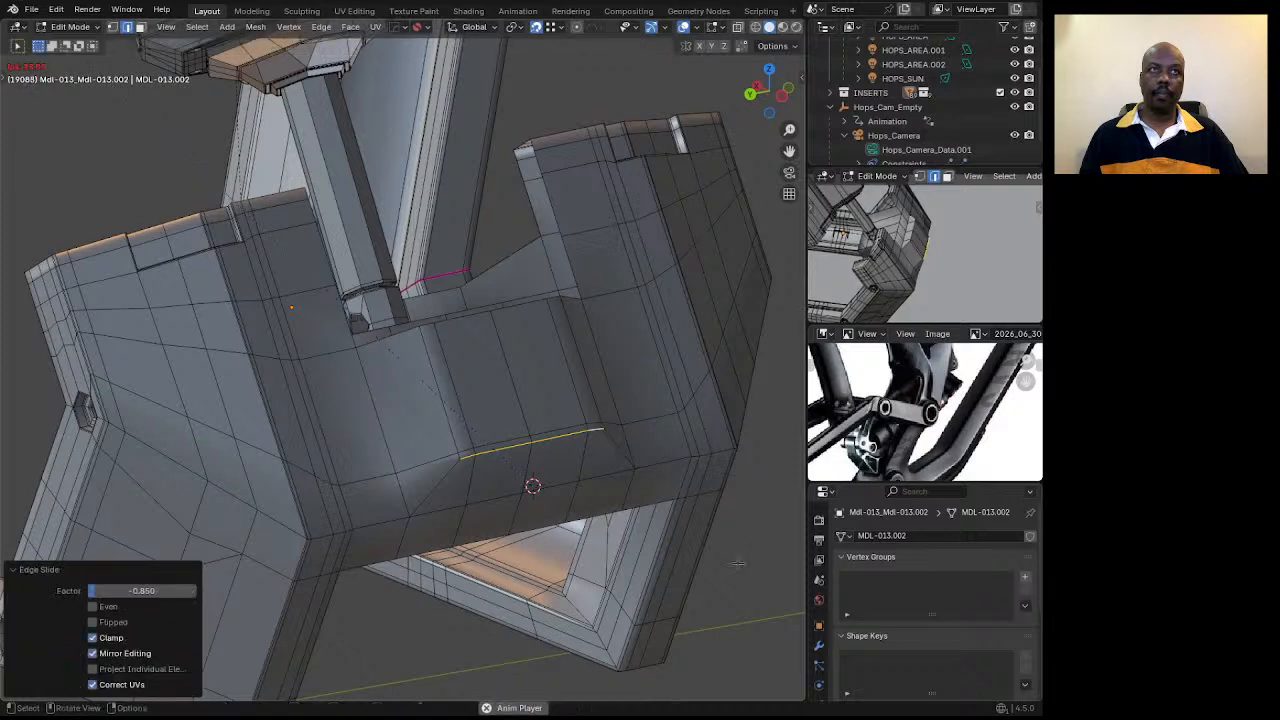
Edge-slide the horizontal edge row just above the bulge's lower rim upward by about 0.365, then inspect the bracket in Object Mode.
click(468, 452)
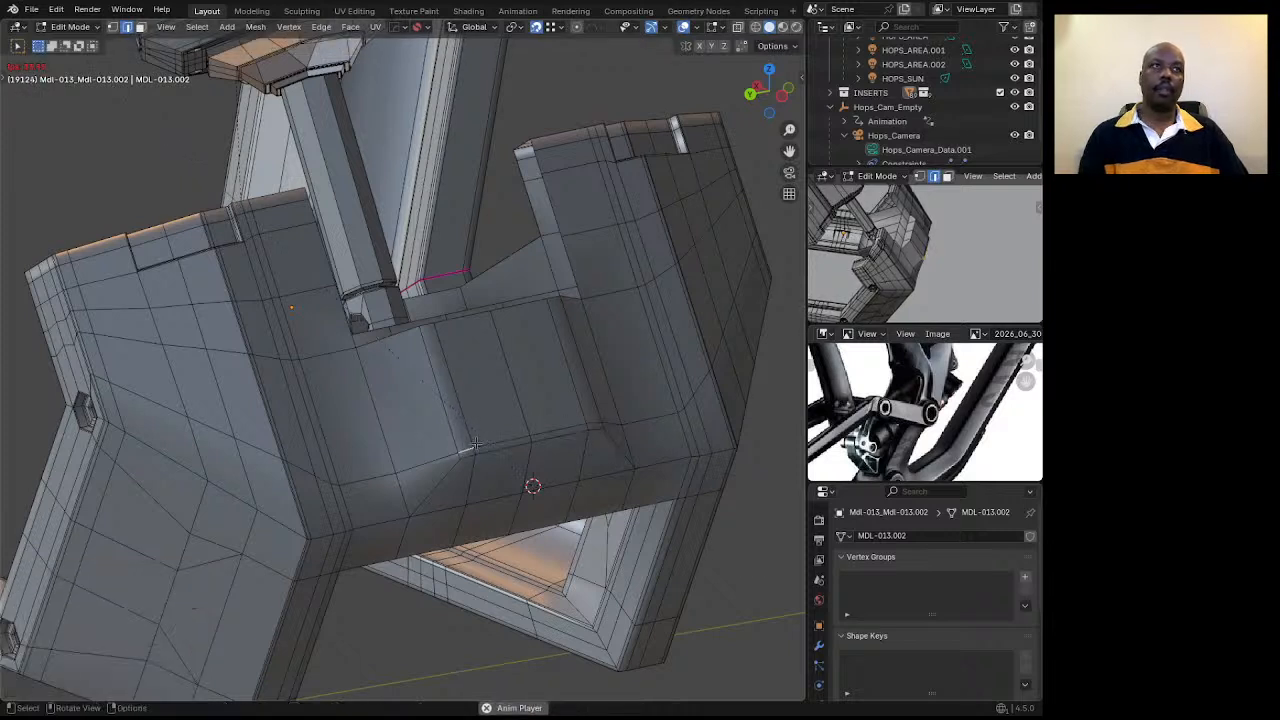
ctrl+click(596, 424)
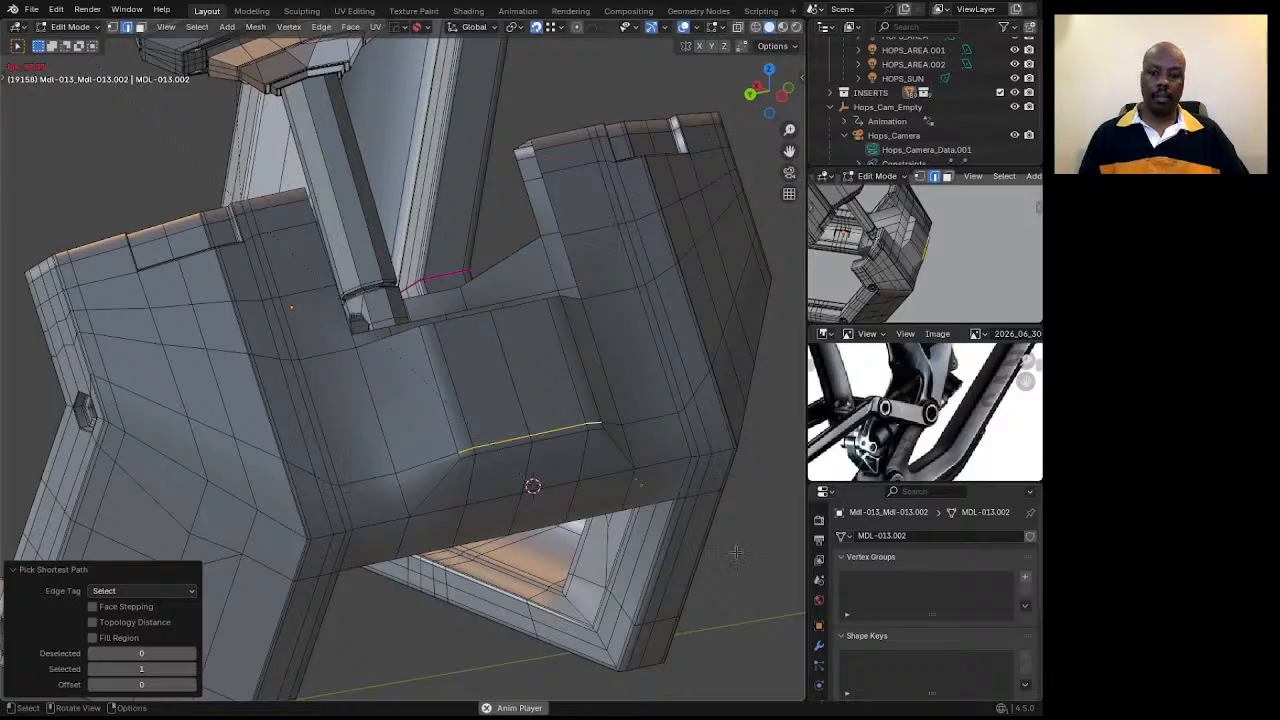
key(g)
key(g)
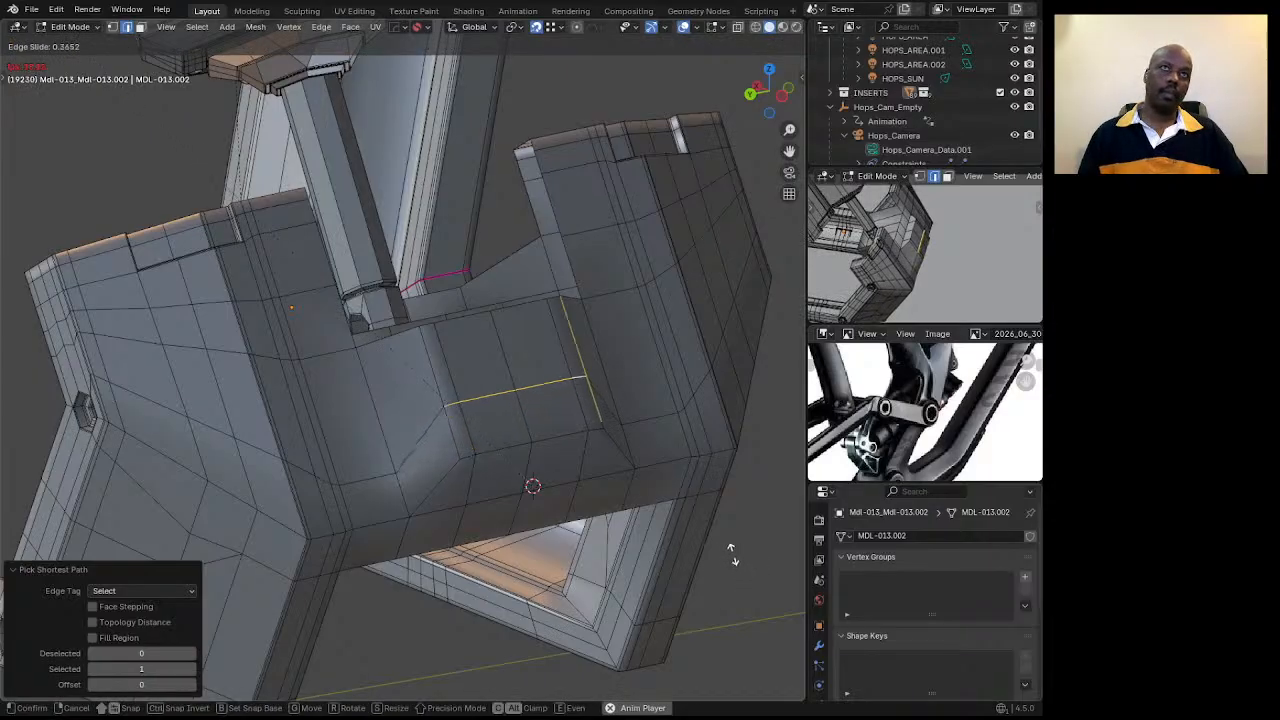
click(731, 553)
middle_drag(720, 545, 323, 543)
key(Tab)
middle_drag(354, 480, 470, 400)
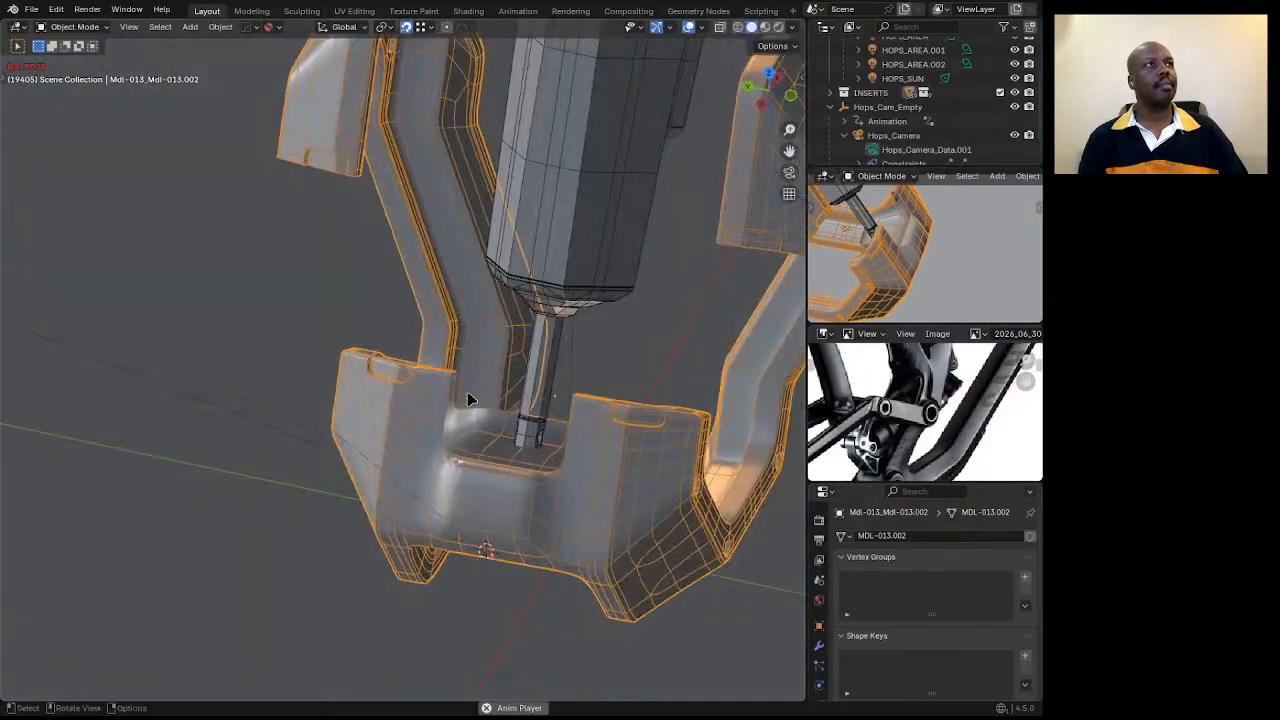
Add two centred vertical loop cuts through the middle of the bulge, on the columns either side of its centre line.
key(Tab)
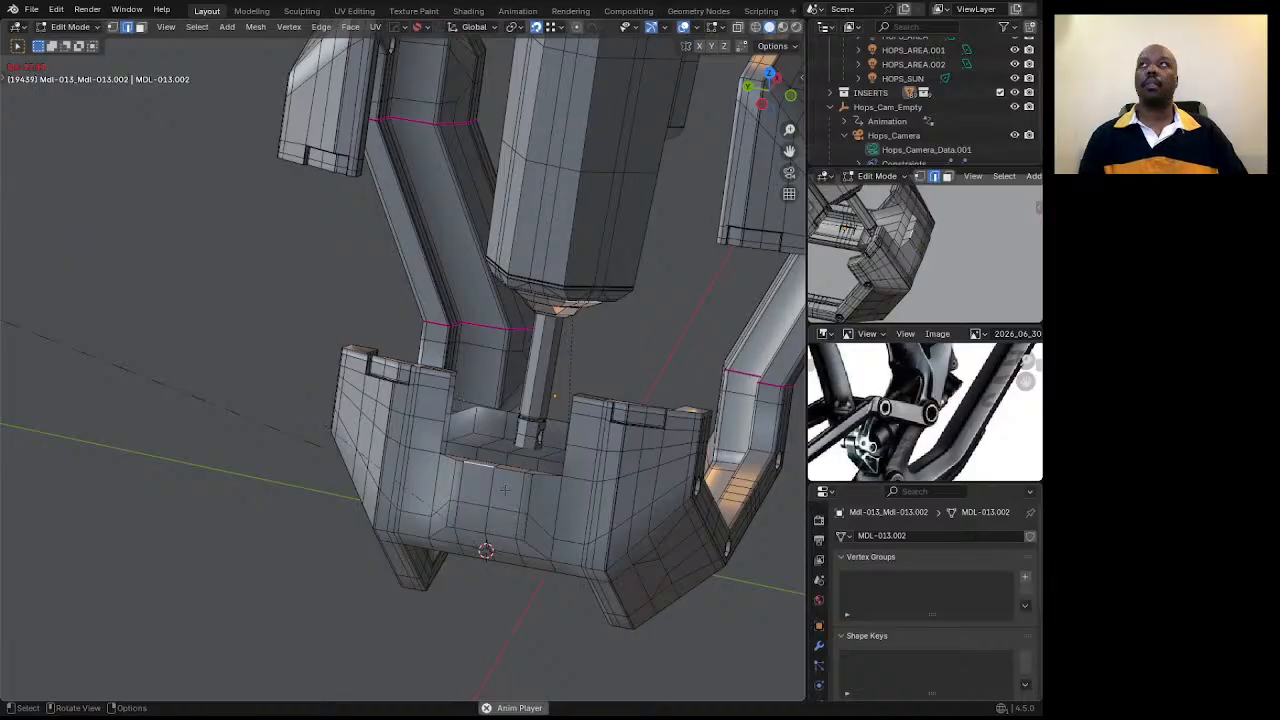
mouse_move(497, 476)
middle_down()
mouse_move(472, 432)
mouse_move(486, 581)
mouse_move(498, 497)
middle_up()
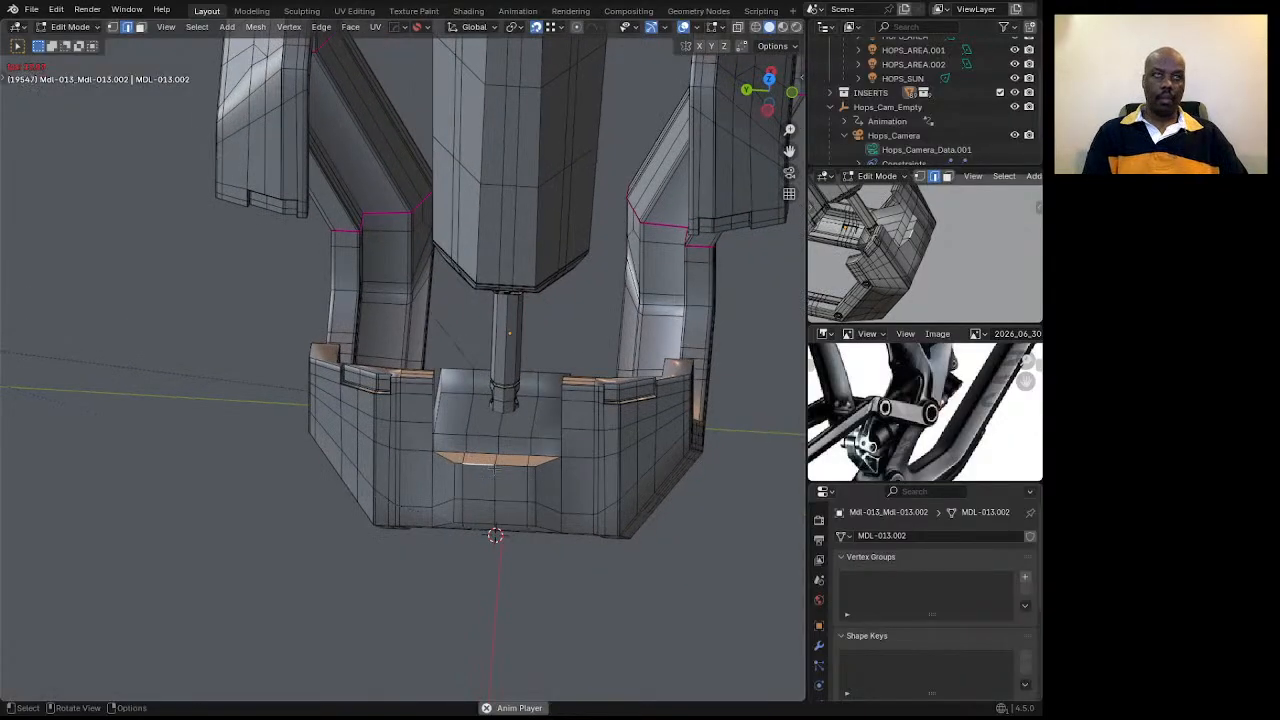
key(ctrl+r)
click(481, 465)
right_click(481, 465)
key(ctrl+r)
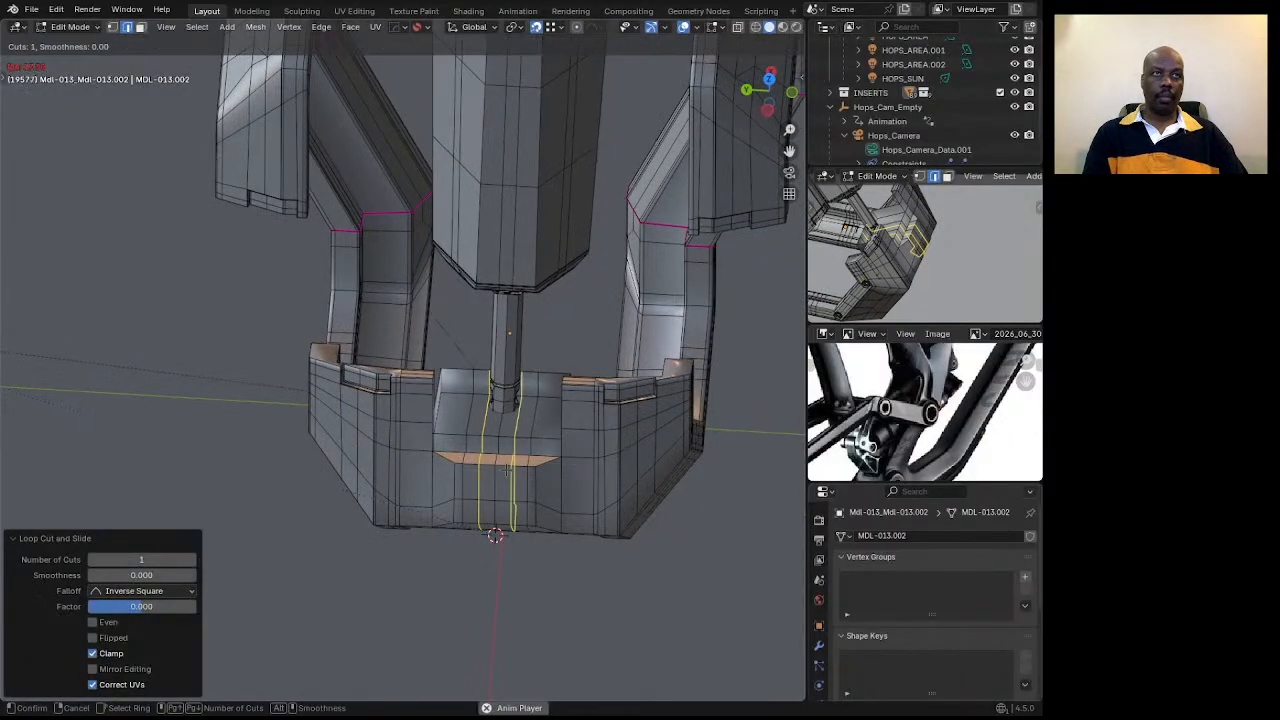
click(508, 472)
right_click(508, 472)
right_click(508, 472)
click(452, 412)
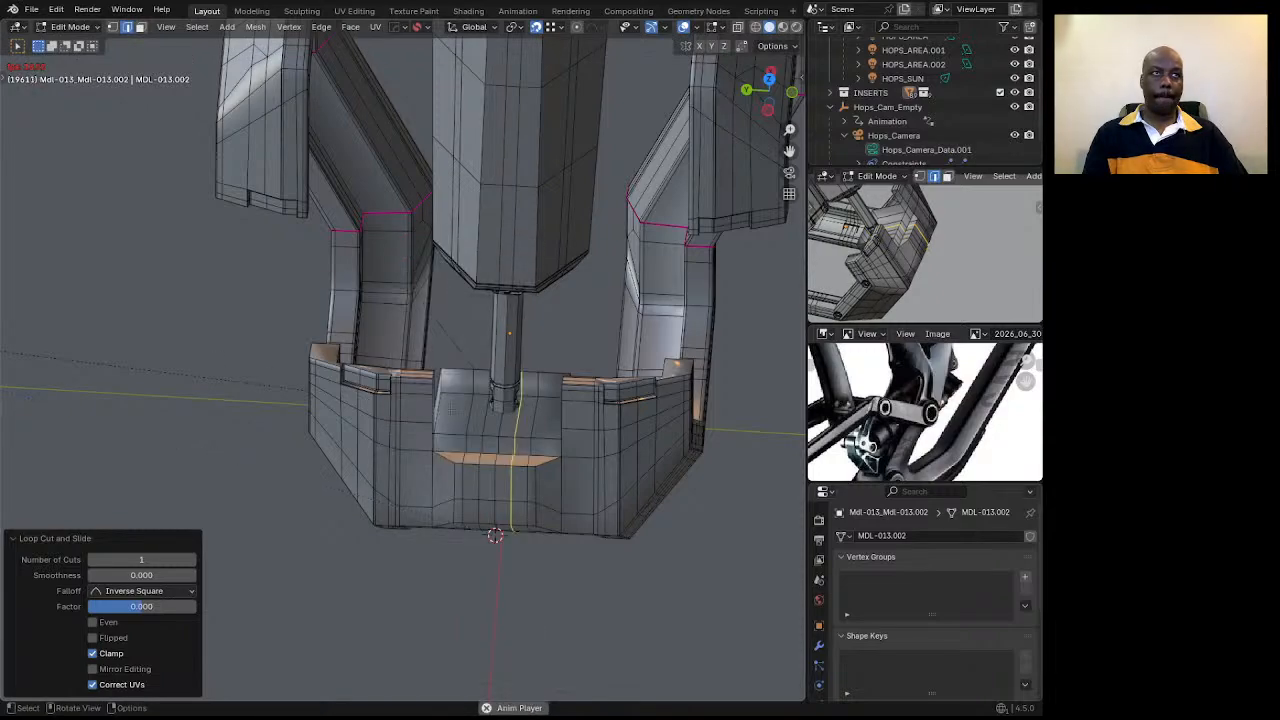
middle_drag(458, 456, 470, 527)
mouse_move(375, 387)
middle_down()
mouse_move(229, 371)
mouse_move(233, 342)
mouse_move(364, 380)
middle_up()
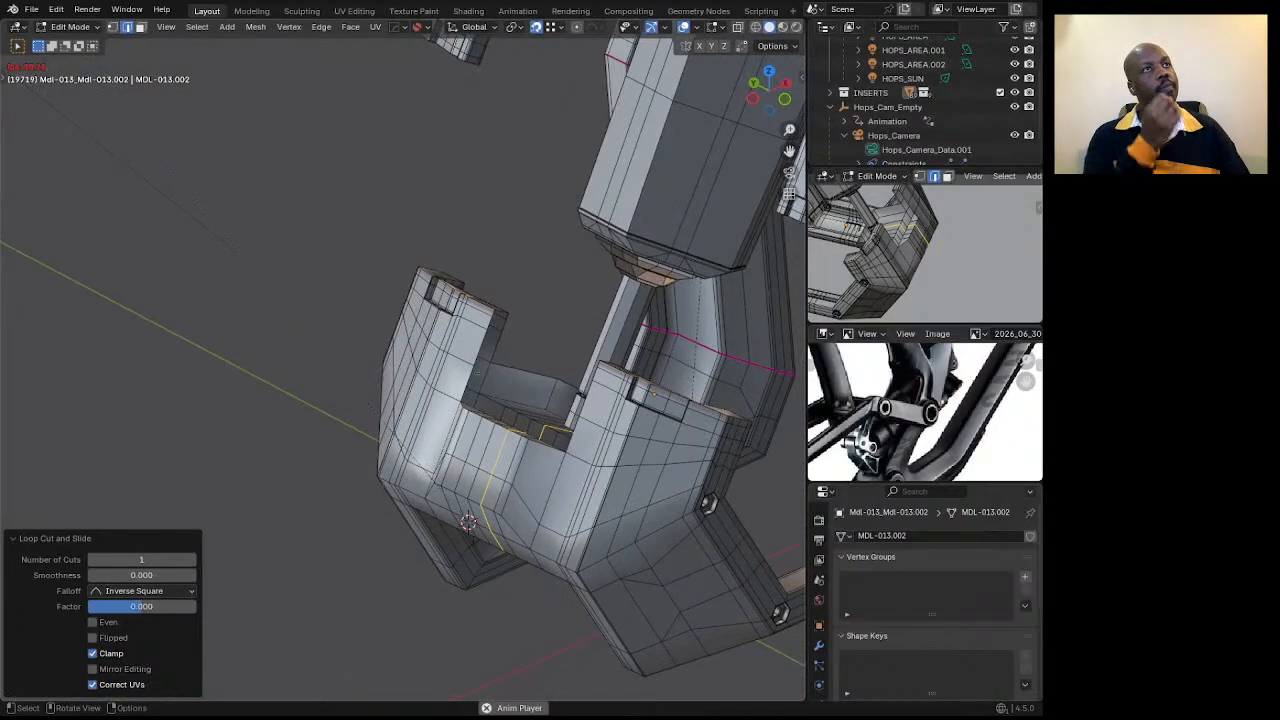
Inspect the bracket and its bulge around the actuator rod from several angles in Object Mode.
middle_drag(494, 389, 569, 425)
scroll(474, 378, down, 3)
mouse_move(500, 380)
middle_down()
mouse_move(450, 370)
mouse_move(330, 290)
mouse_move(536, 401)
mouse_move(503, 400)
middle_up()
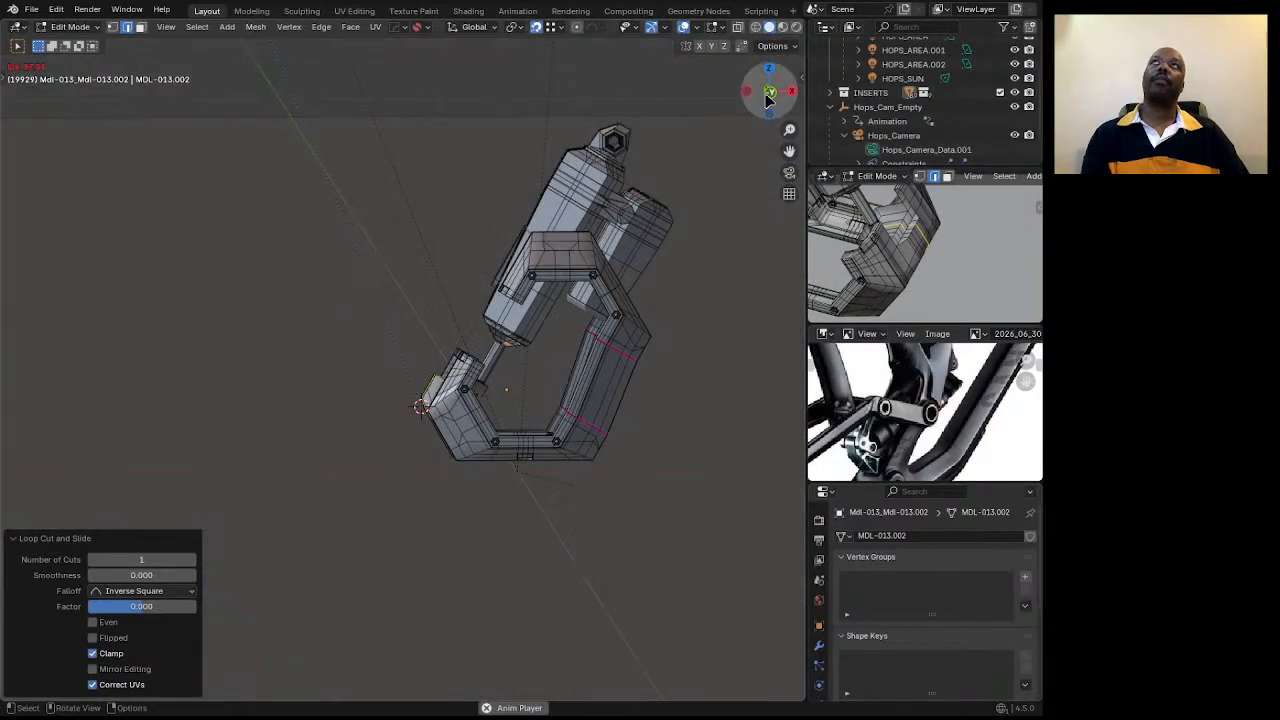
key(Tab)
drag(768, 98, 752, 104)
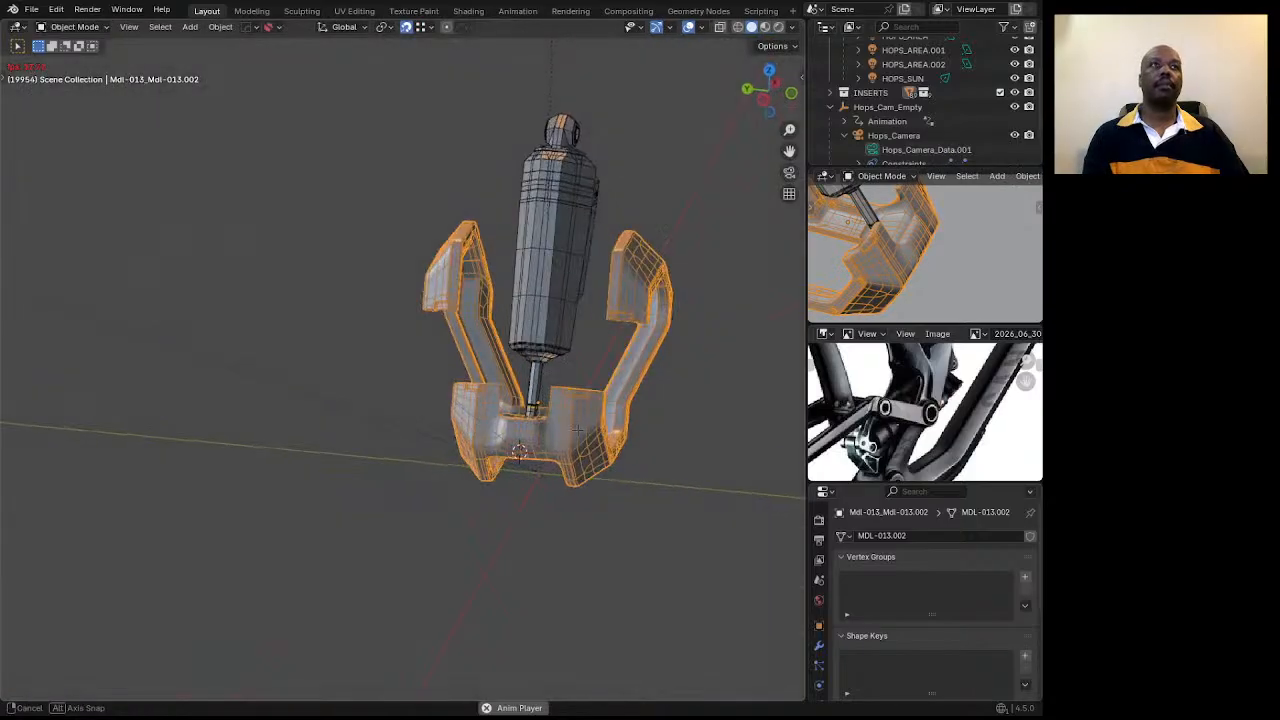
scroll(526, 424, up, 8)
scroll(526, 424, down, 5)
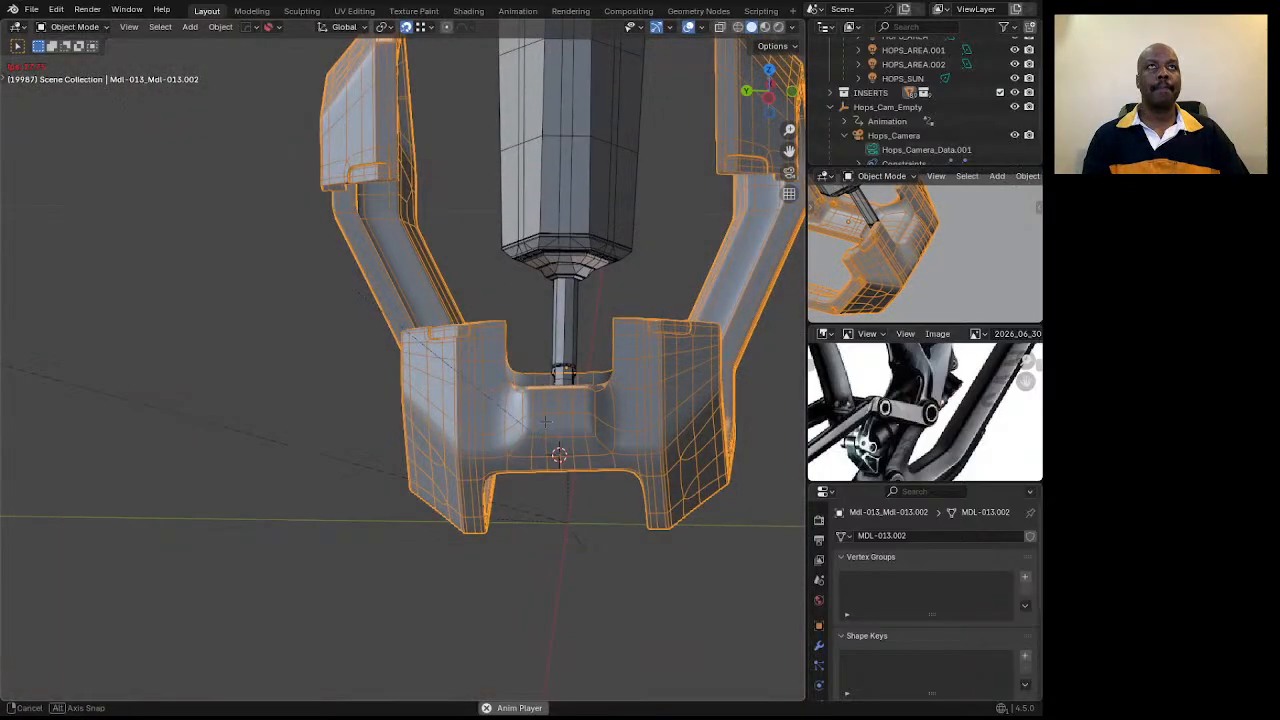
middle_drag(526, 424, 342, 307)
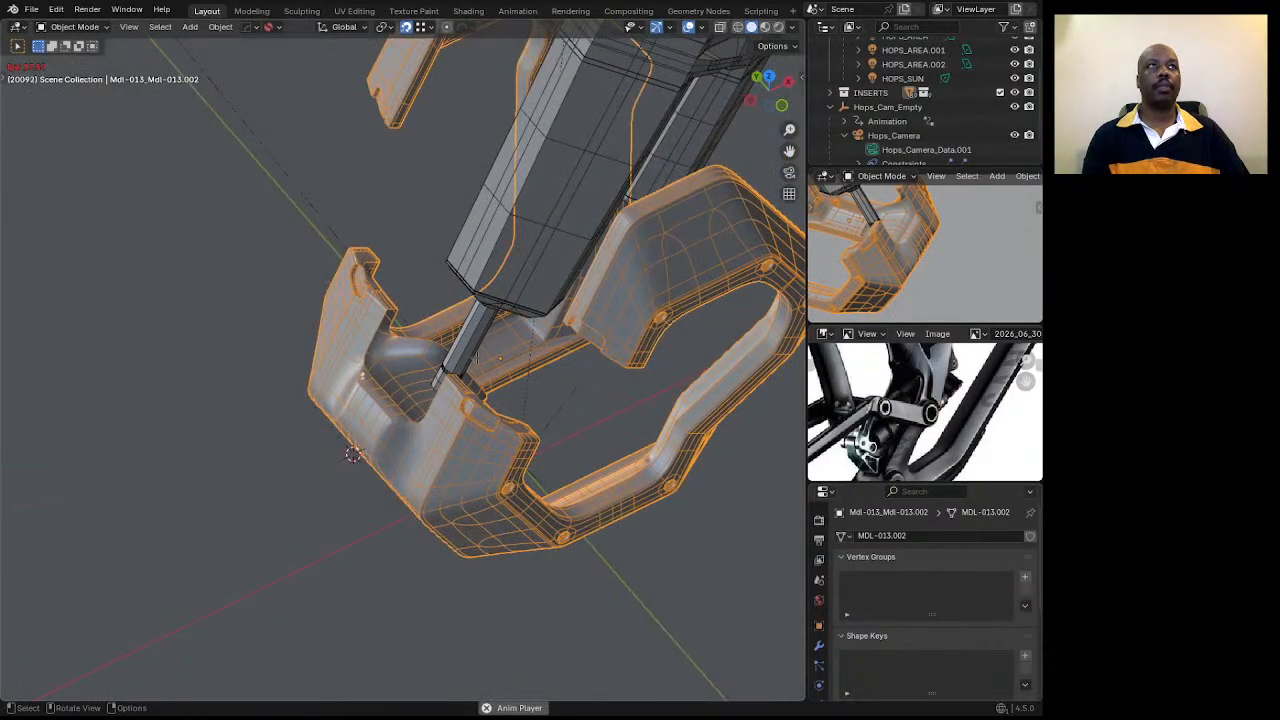
Examine the other finished mechanical models at the floor's far corner, then return to the bracket and actuator.
scroll(476, 357, down, 15)
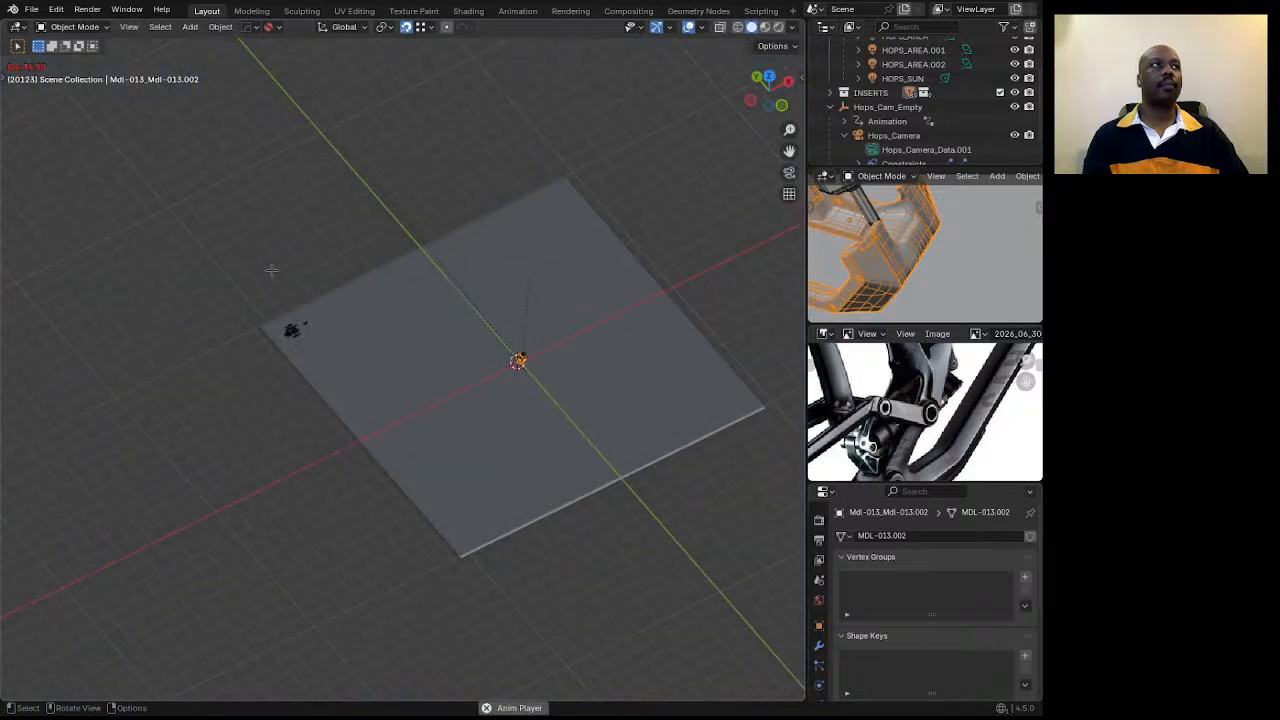
scroll(271, 280, up, 9)
key(Tab)
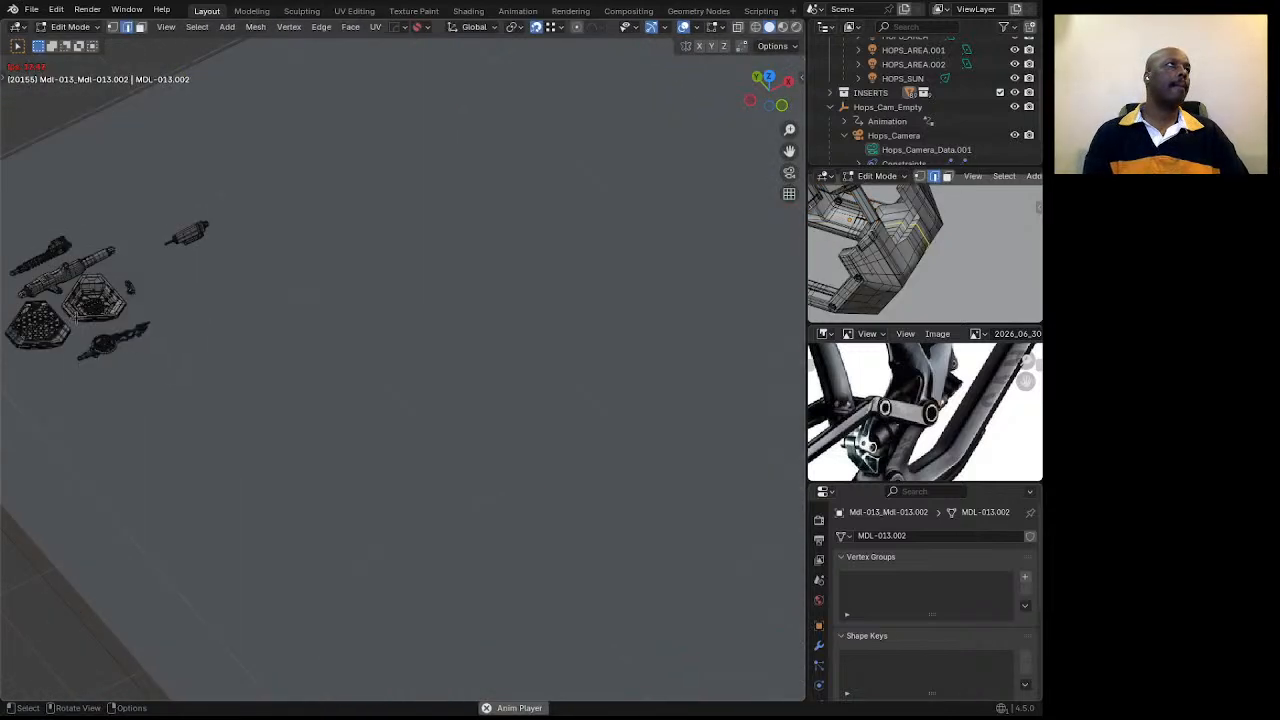
middle_drag(75, 316, 150, 290)
scroll(150, 290, up, 6)
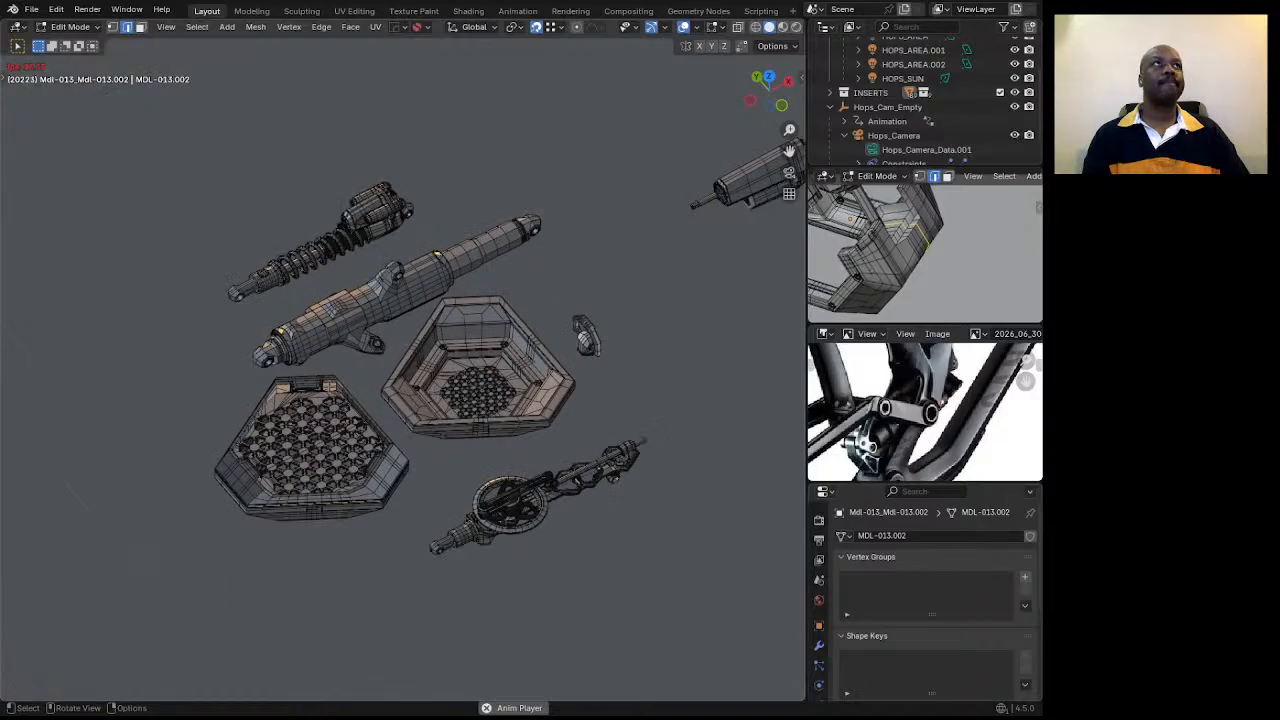
scroll(486, 434, down, 10)
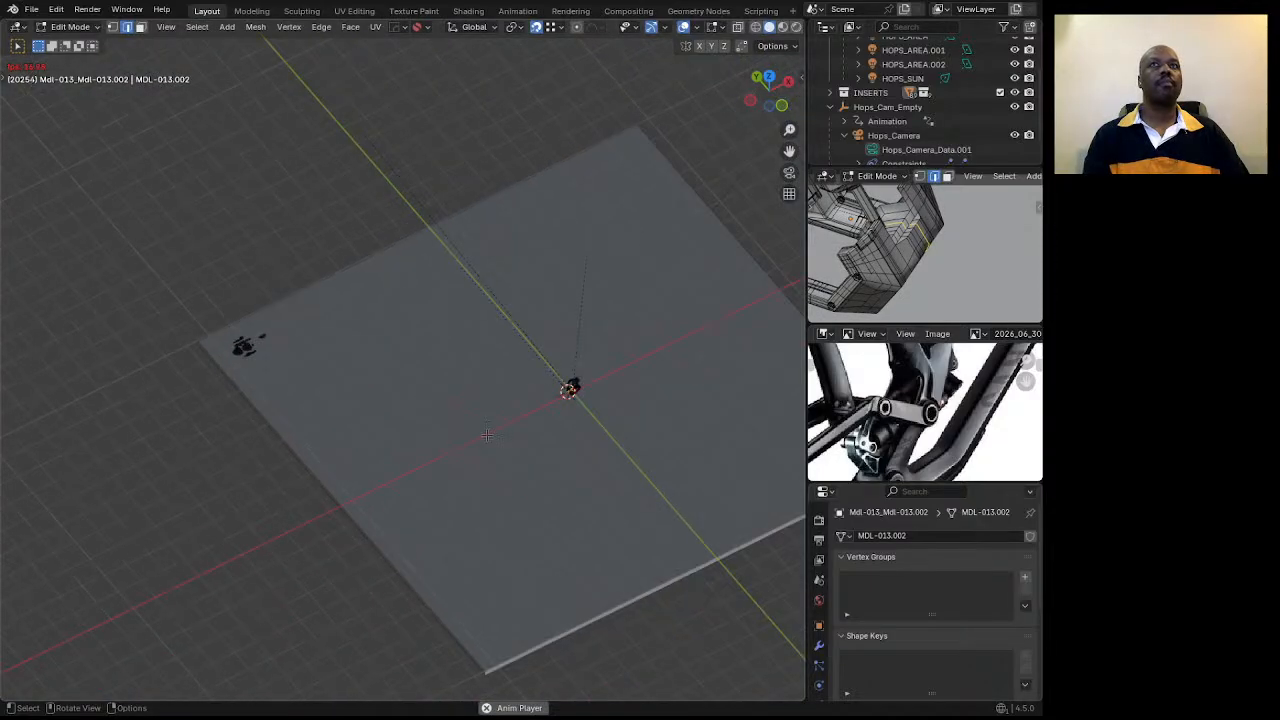
scroll(486, 434, up, 10)
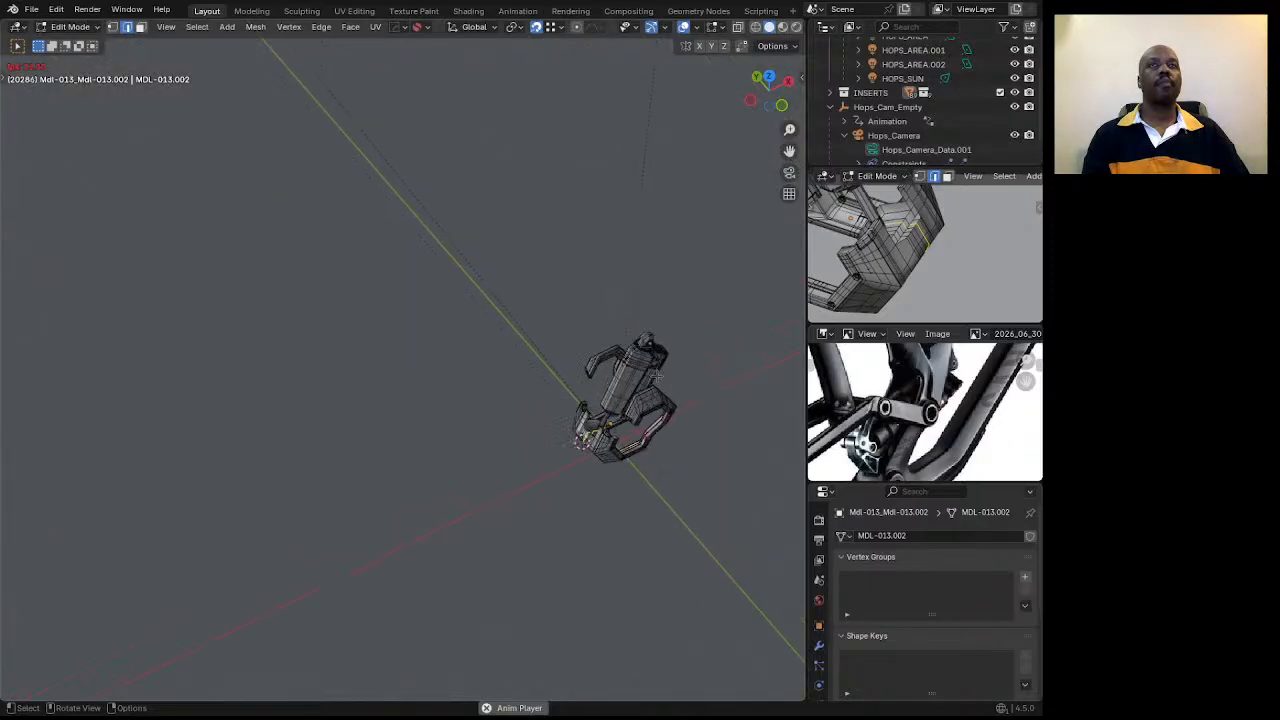
scroll(650, 390, down, 10)
scroll(650, 390, up, 10)
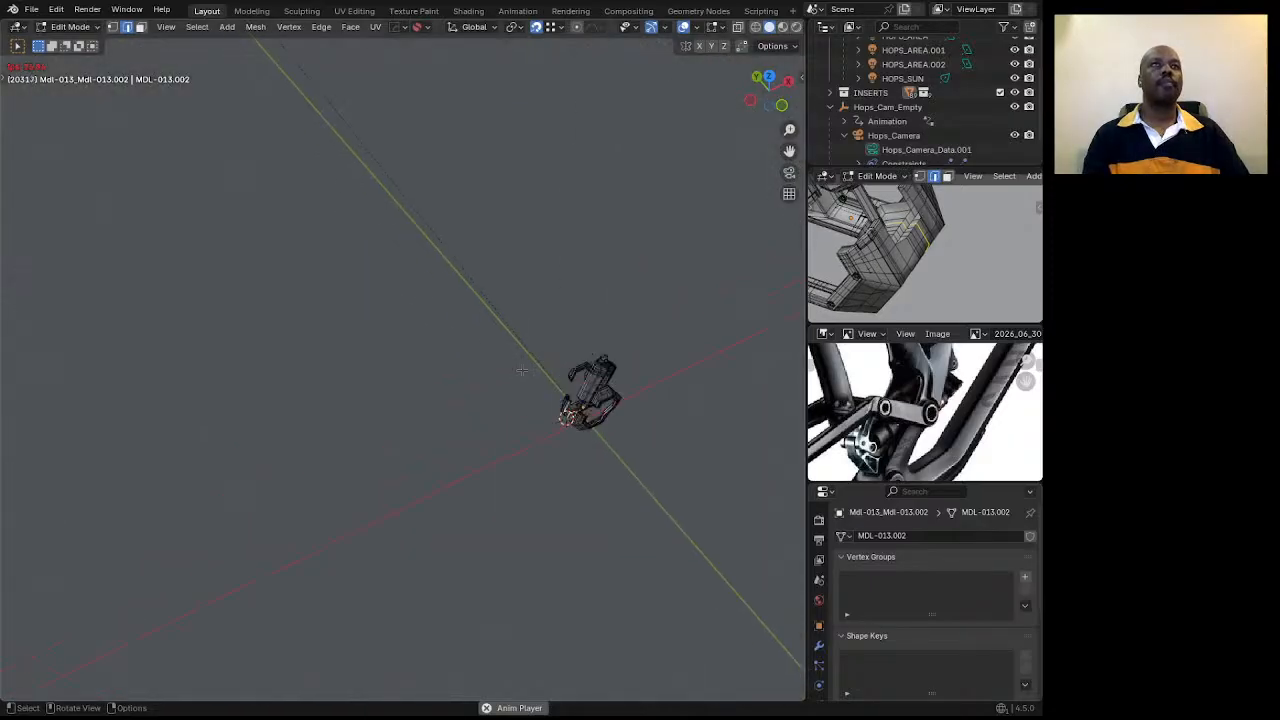
key(Tab)
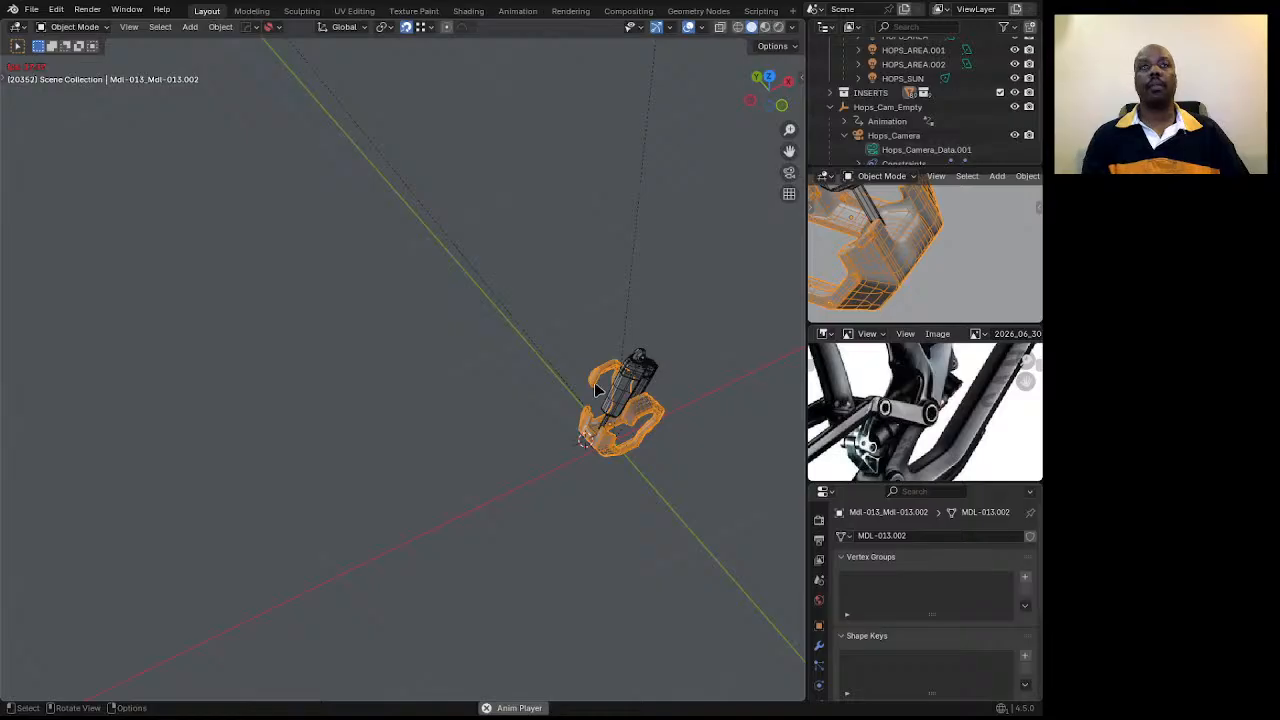
scroll(620, 430, up, 5)
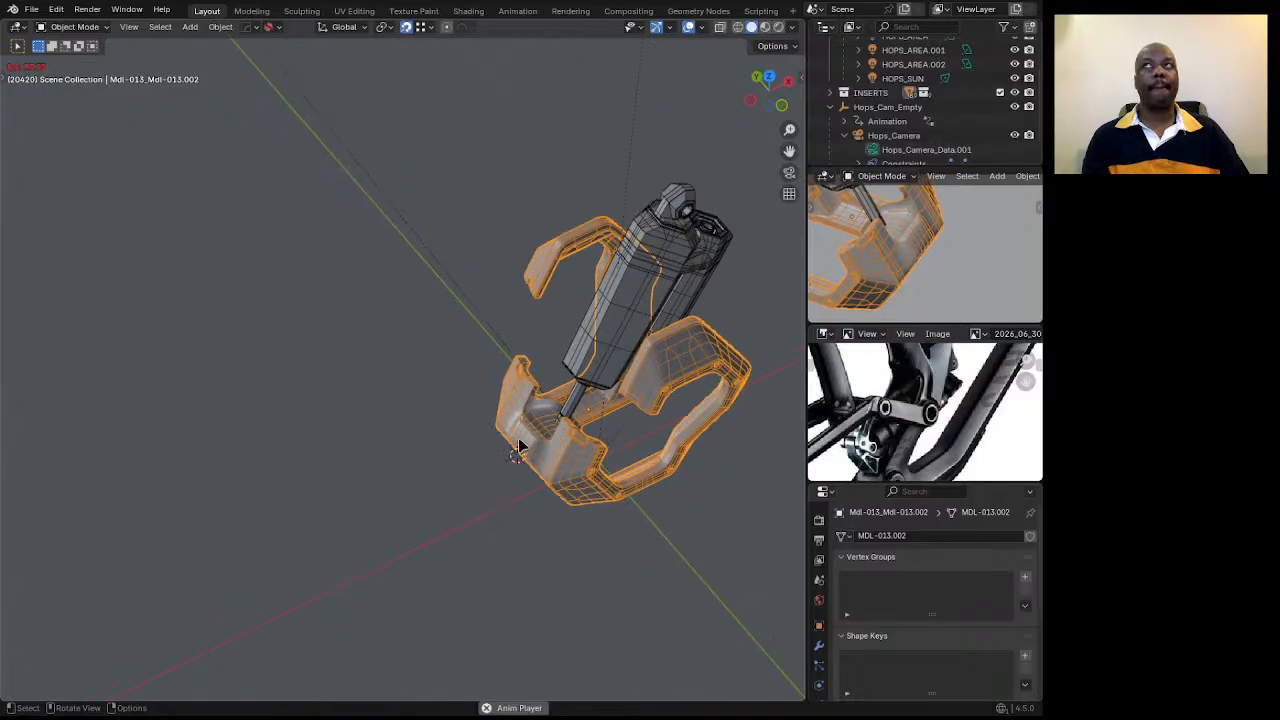
click(570, 410)
key(Tab)
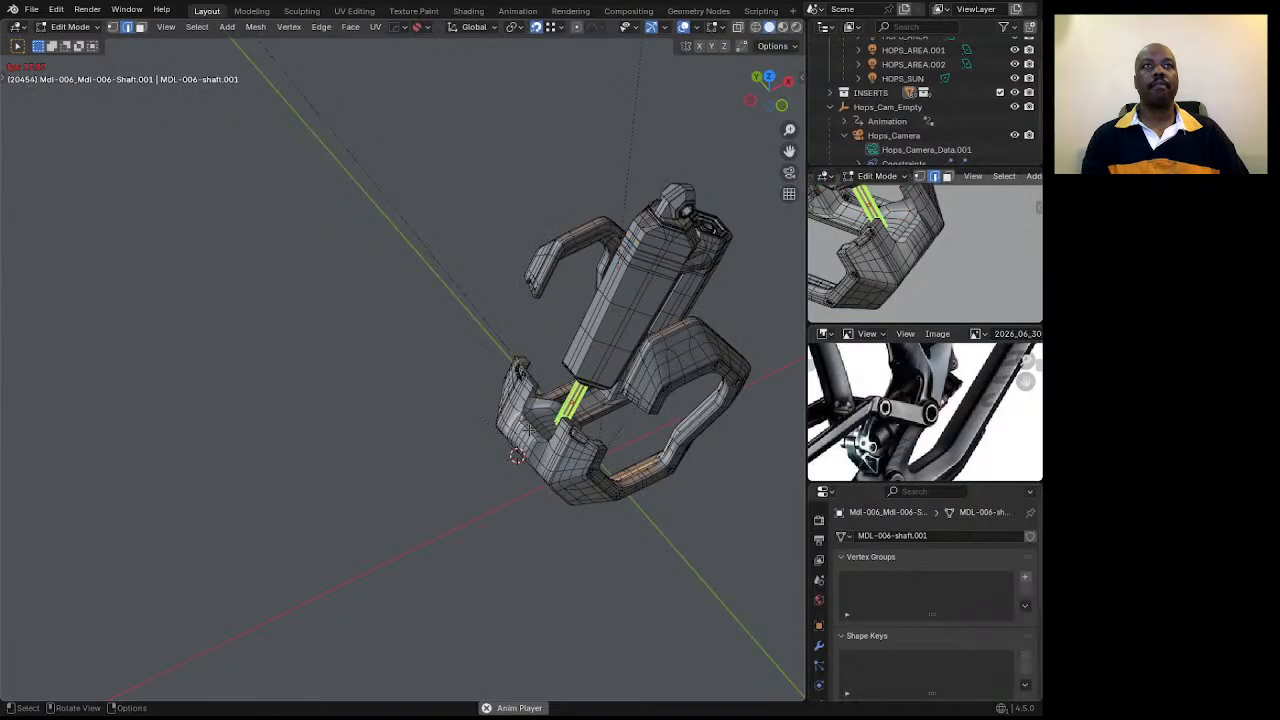
key(Tab)
Reopen the bracket in Edit Mode and delete the face loop connecting the two raised end posts to the end wall.
click(529, 430)
scroll(540, 430, up, 3)
key(Tab)
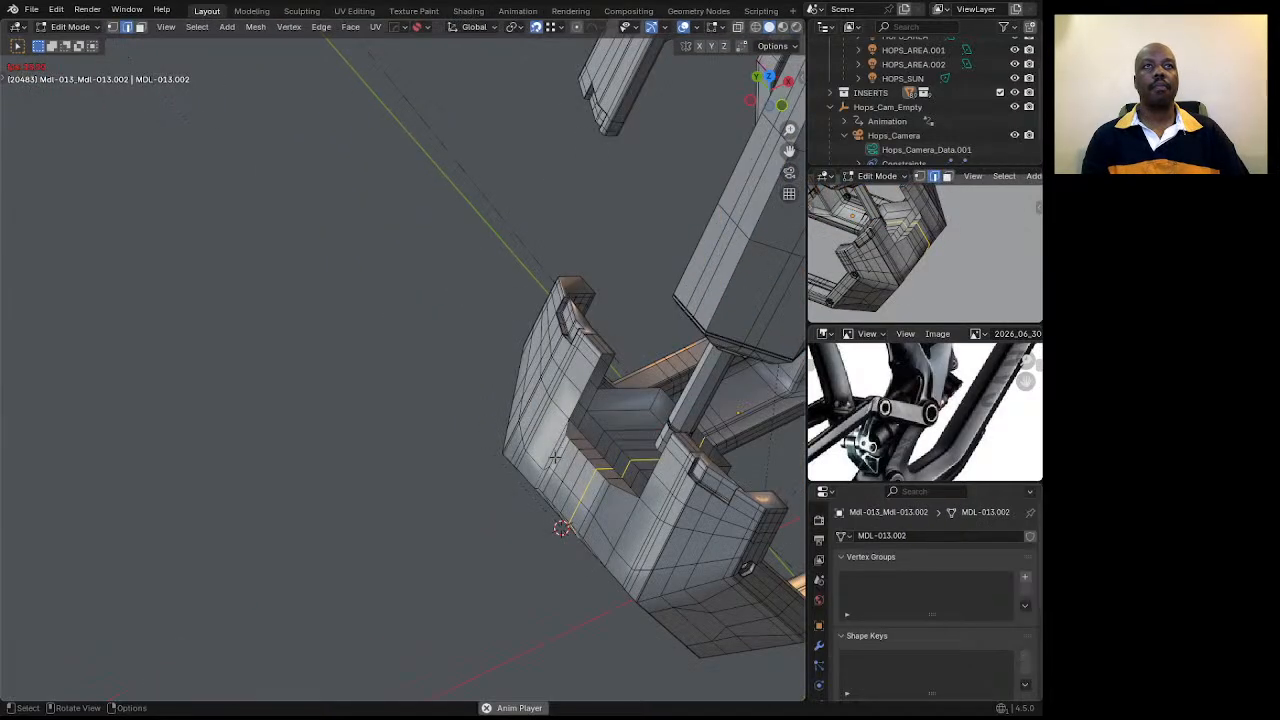
key(KP_1)
middle_drag(554, 457, 496, 298)
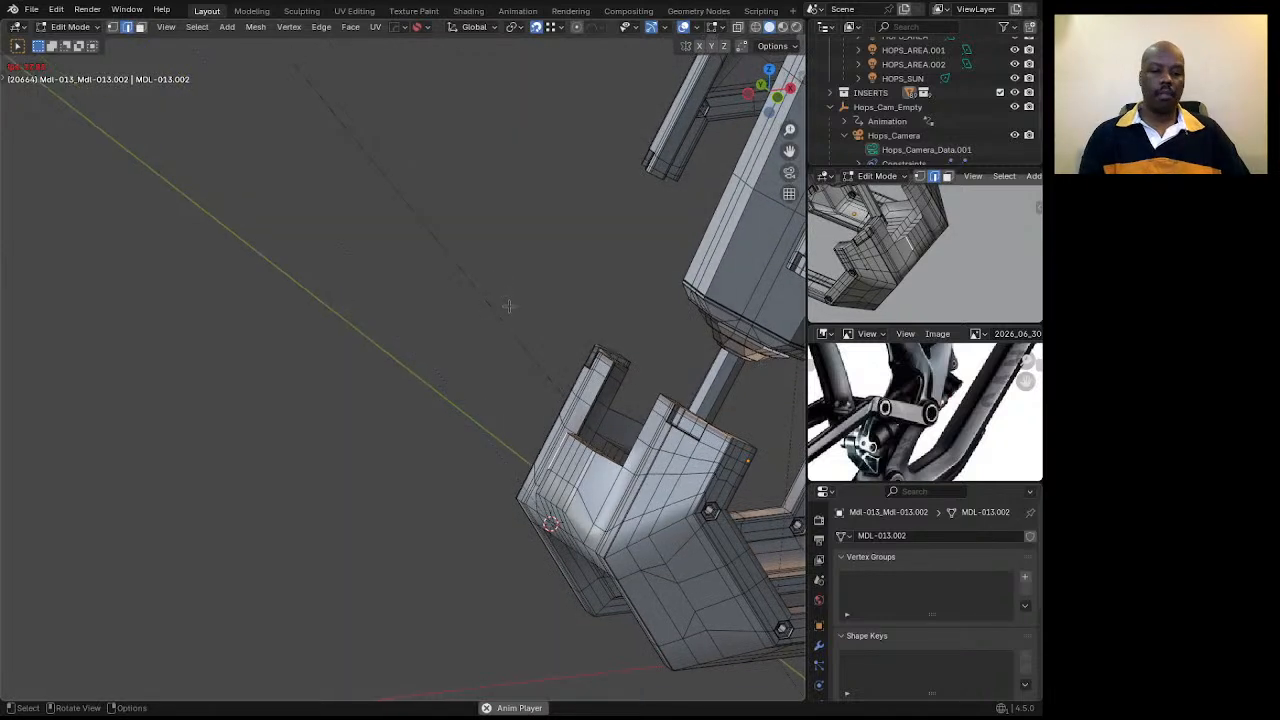
key(3)
key(alt)
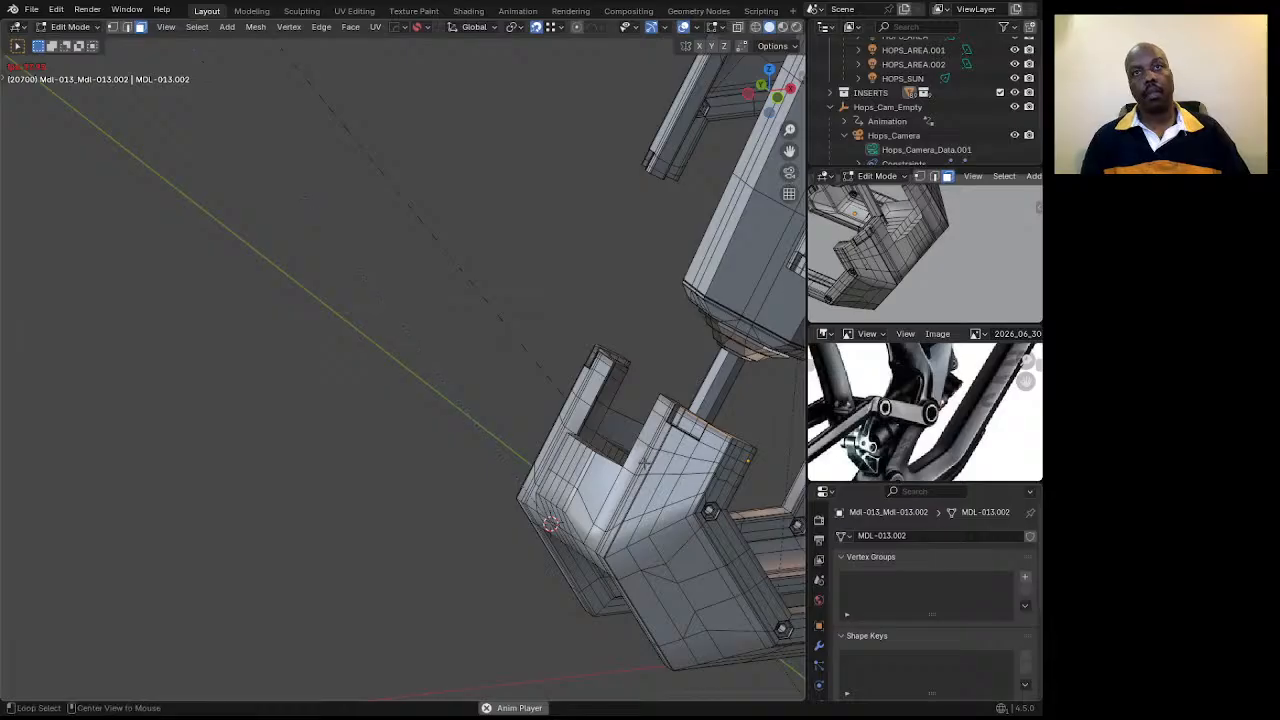
alt+click(550, 524)
middle_drag(550, 524, 570, 382)
key(x)
click(647, 469)
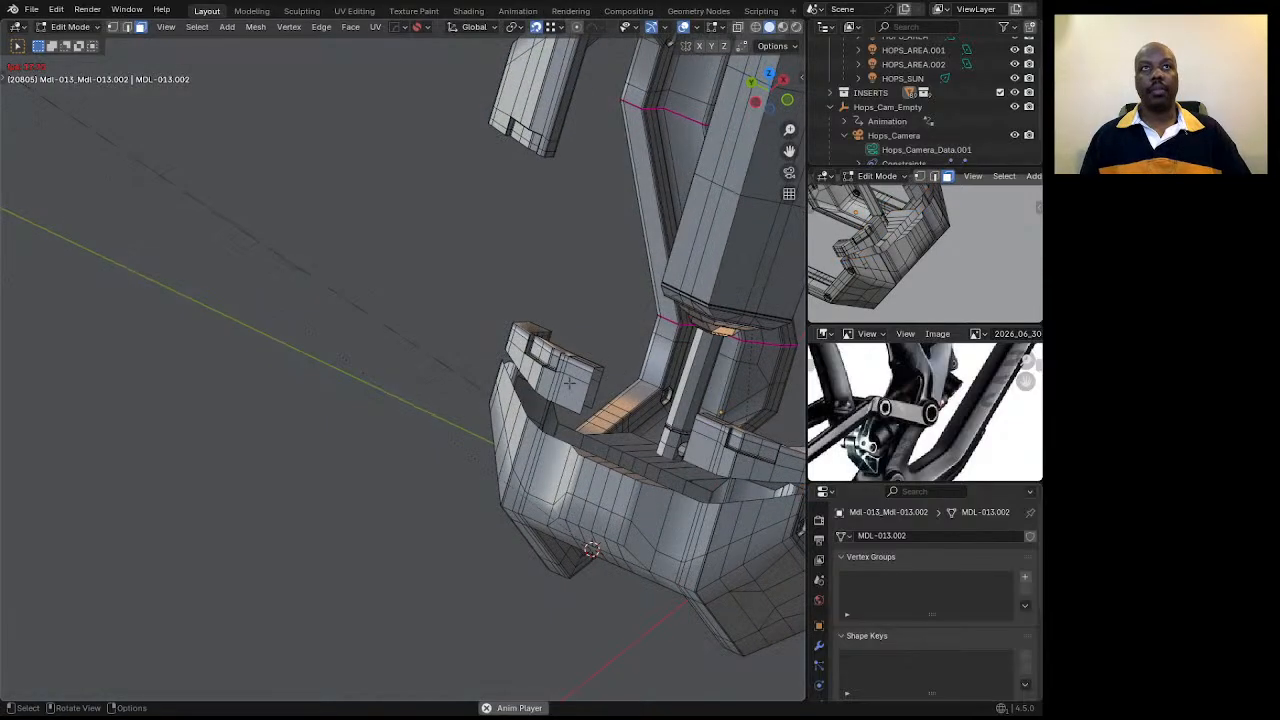
Select the two detached inner post pieces as linked geometry and delete their faces.
key(l)
key(x)
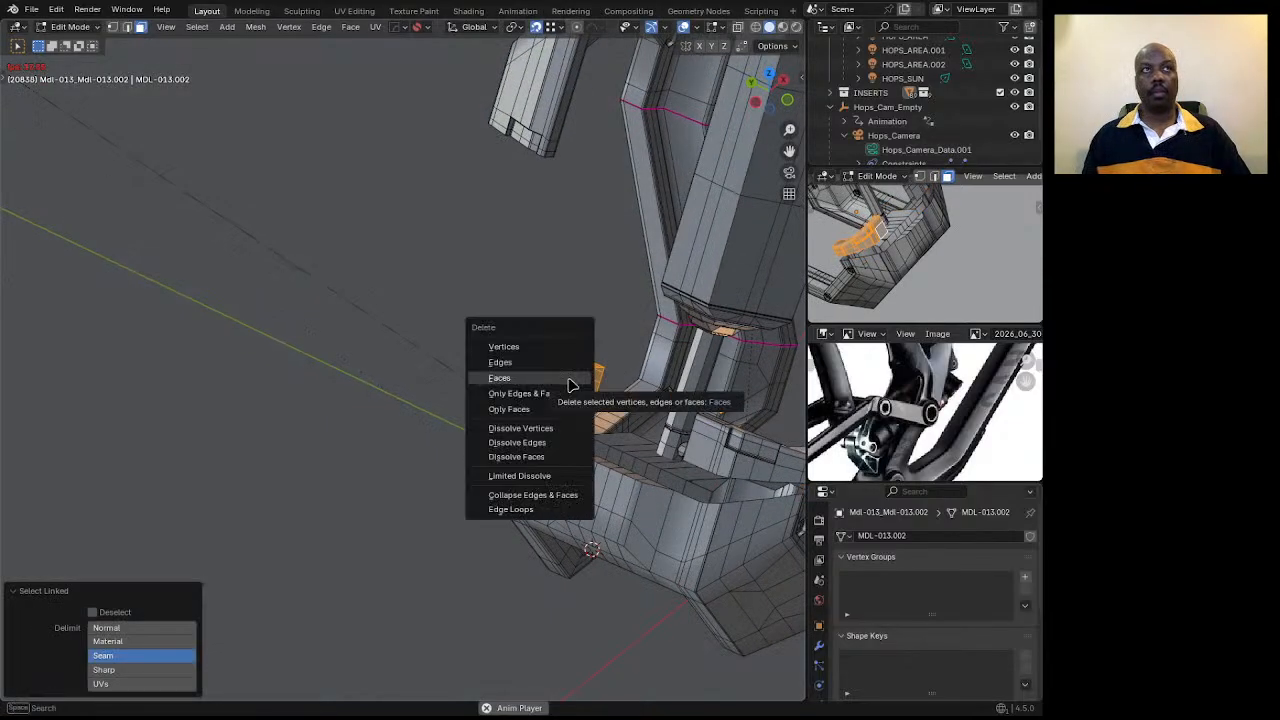
click(556, 360)
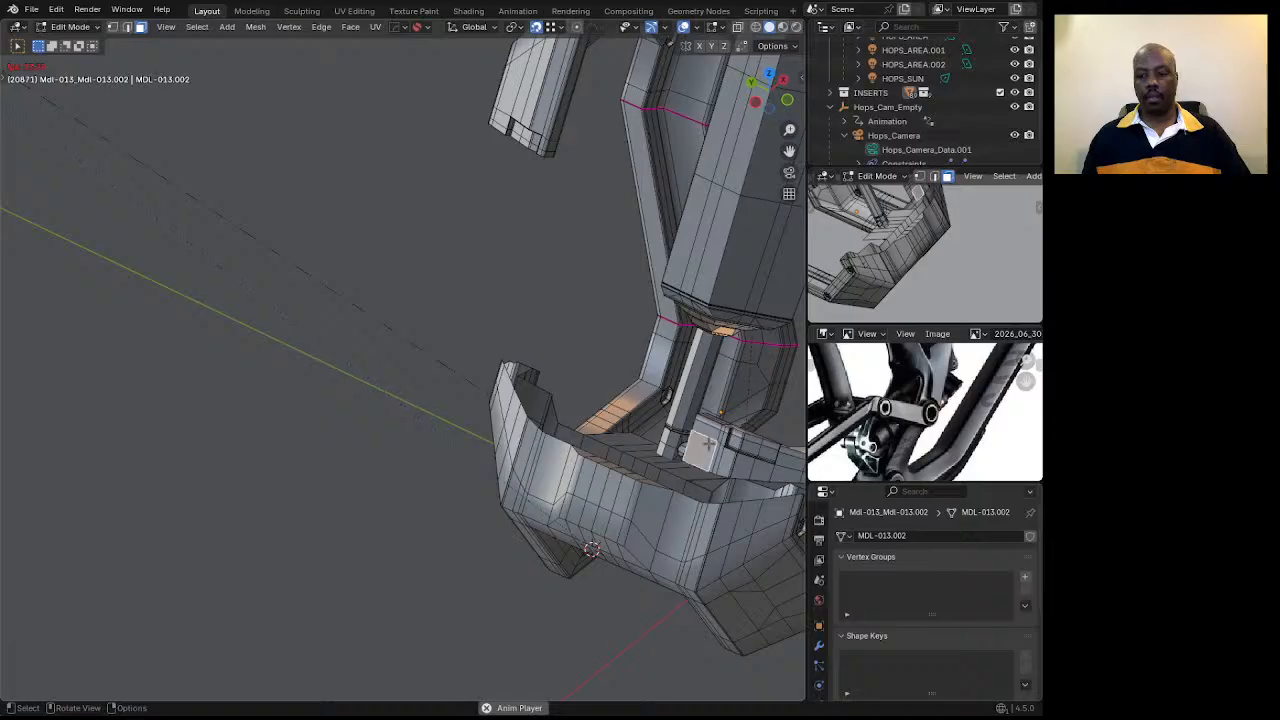
key(x)
click(672, 443)
Select the row of faces on the inner side behind the bulge and delete those faces.
middle_drag(672, 443, 494, 470)
middle_drag(455, 369, 486, 357)
middle_drag(567, 404, 631, 455)
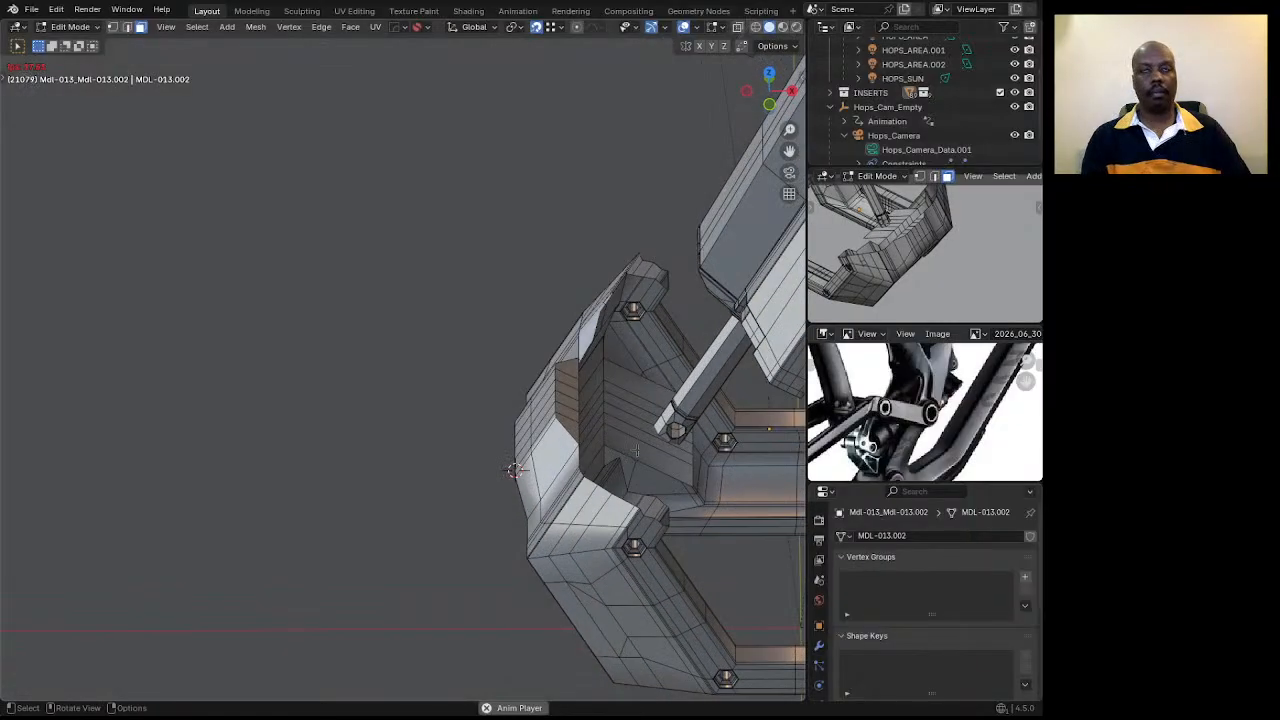
ctrl+click(625, 377)
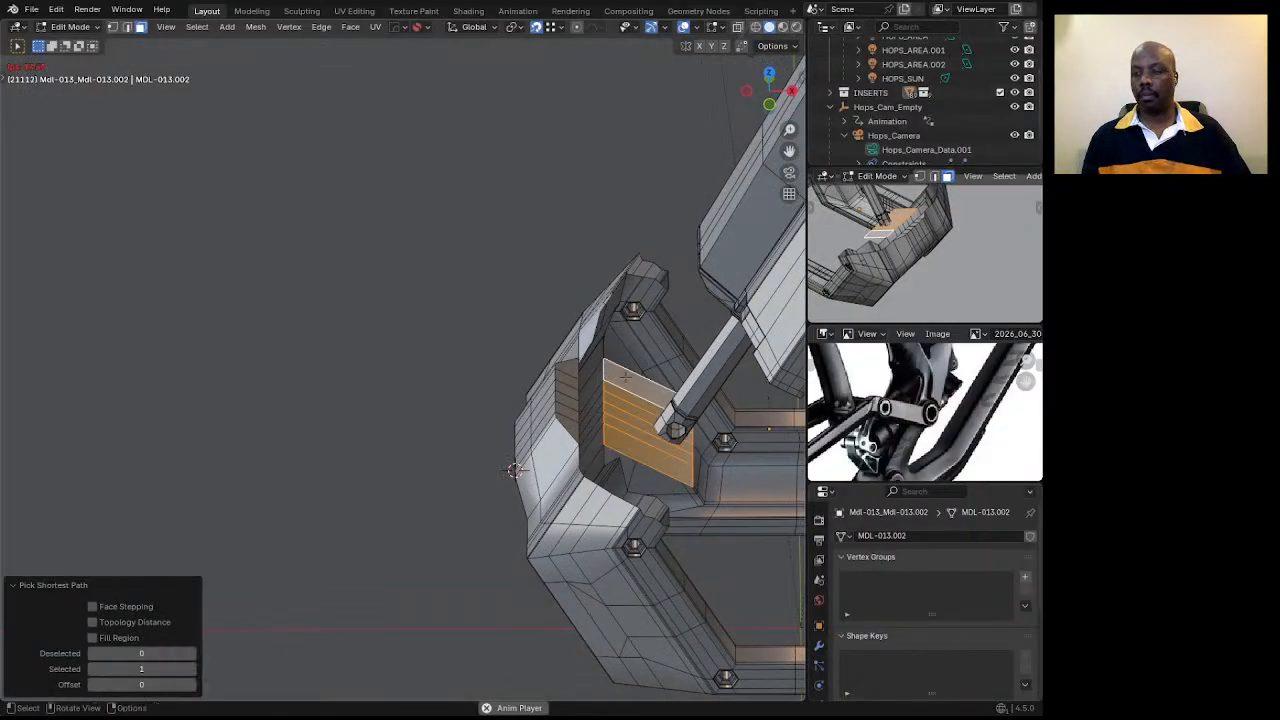
key(x)
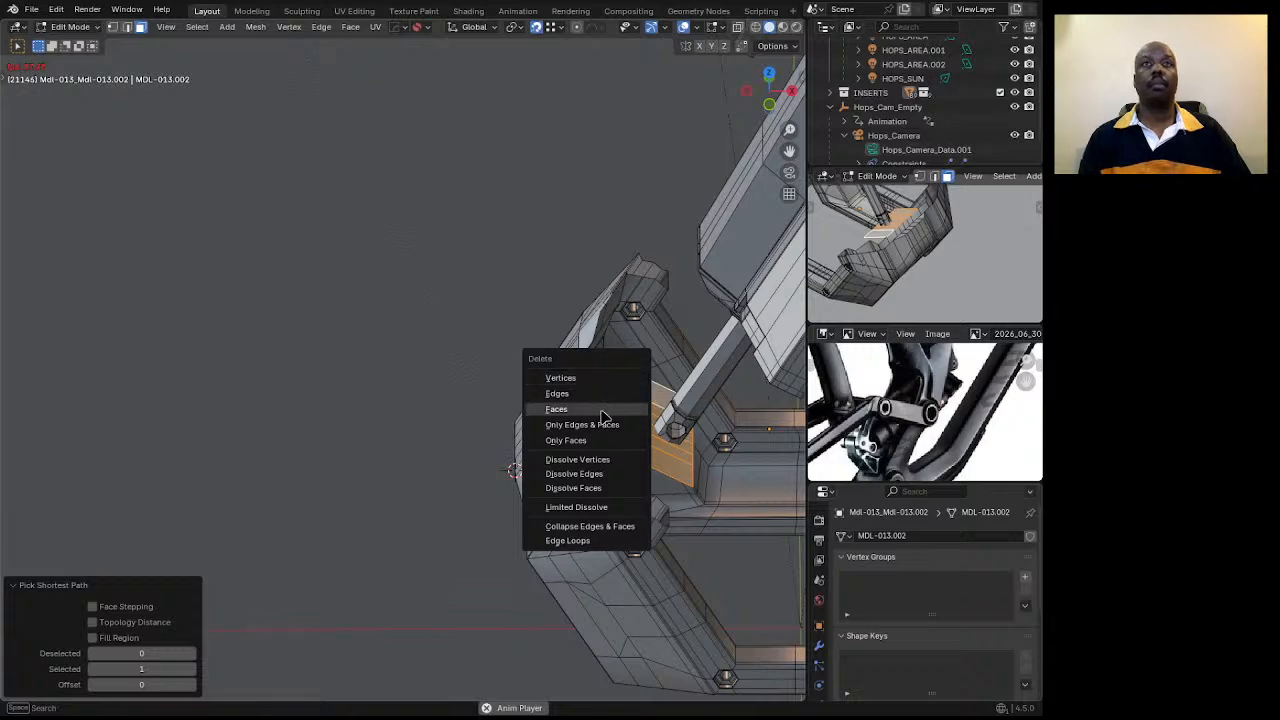
click(604, 416)
middle_drag(604, 416, 573, 431)
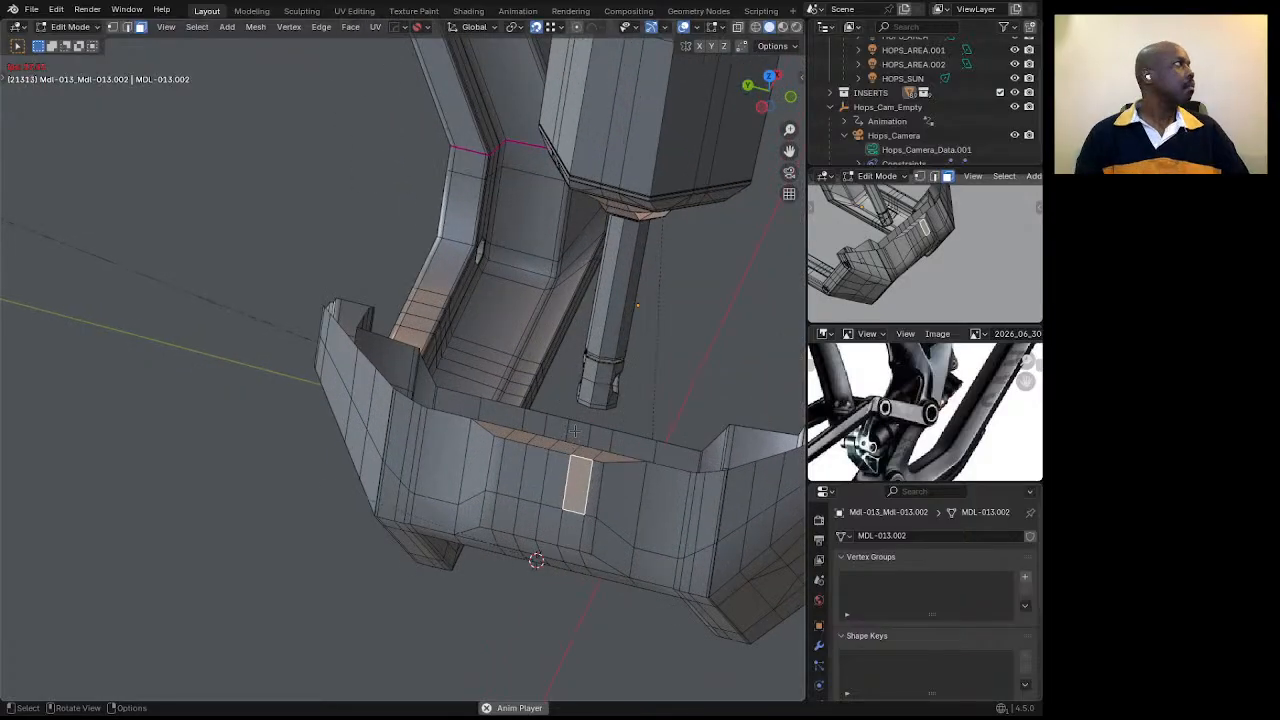
Bridge the edge row along the bulge's upper rim with the facing inner edge row using Bridge Edge Loops.
key(2)
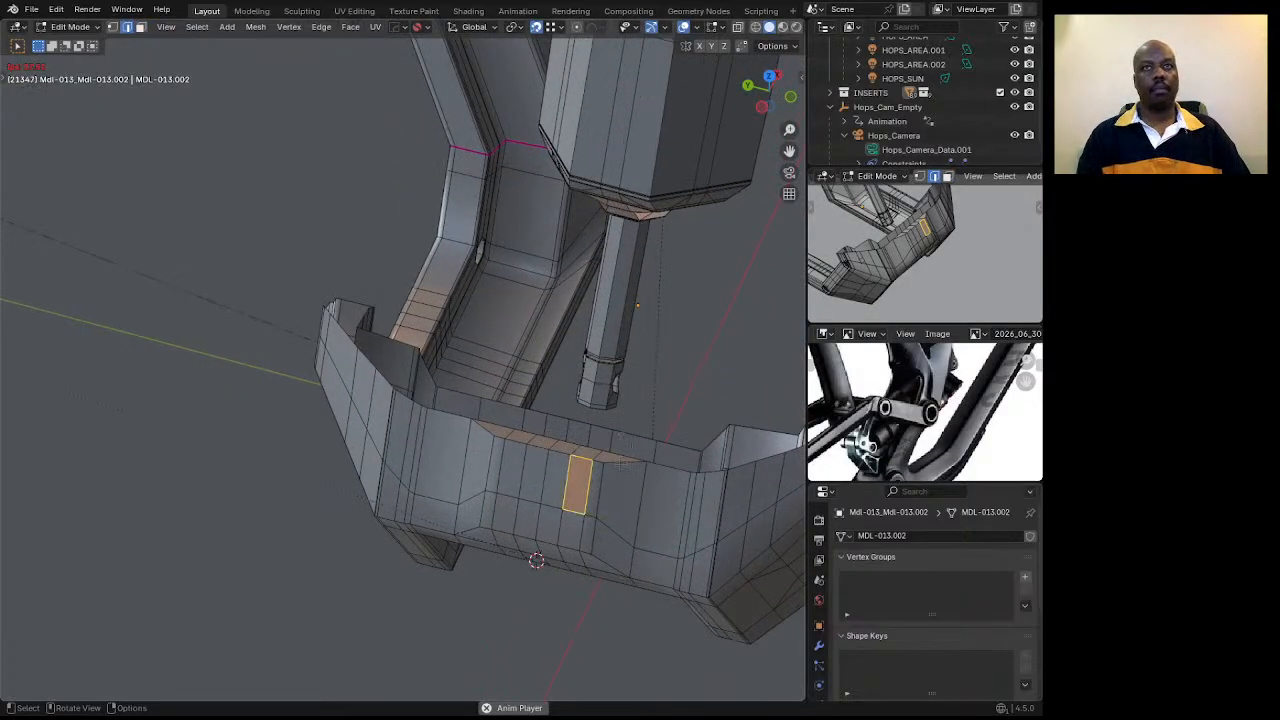
ctrl+click(494, 421)
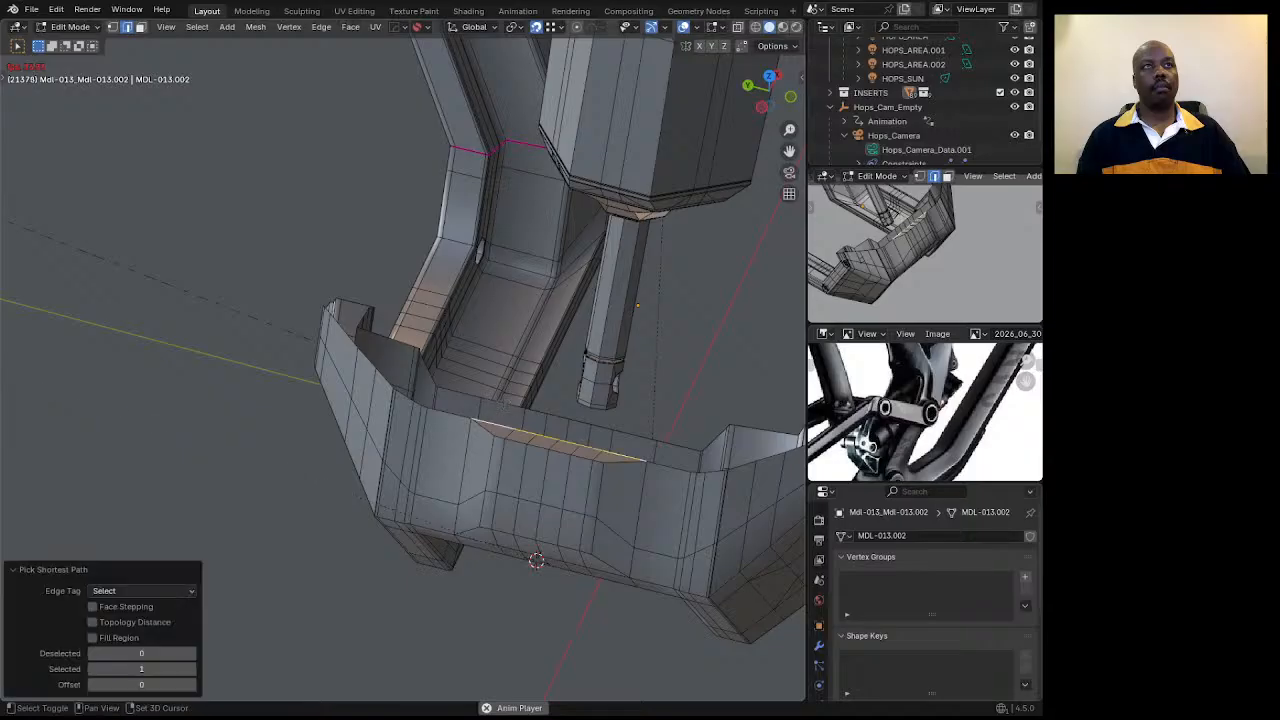
shift+click(503, 404)
ctrl+click(631, 433)
key(ctrl+e)
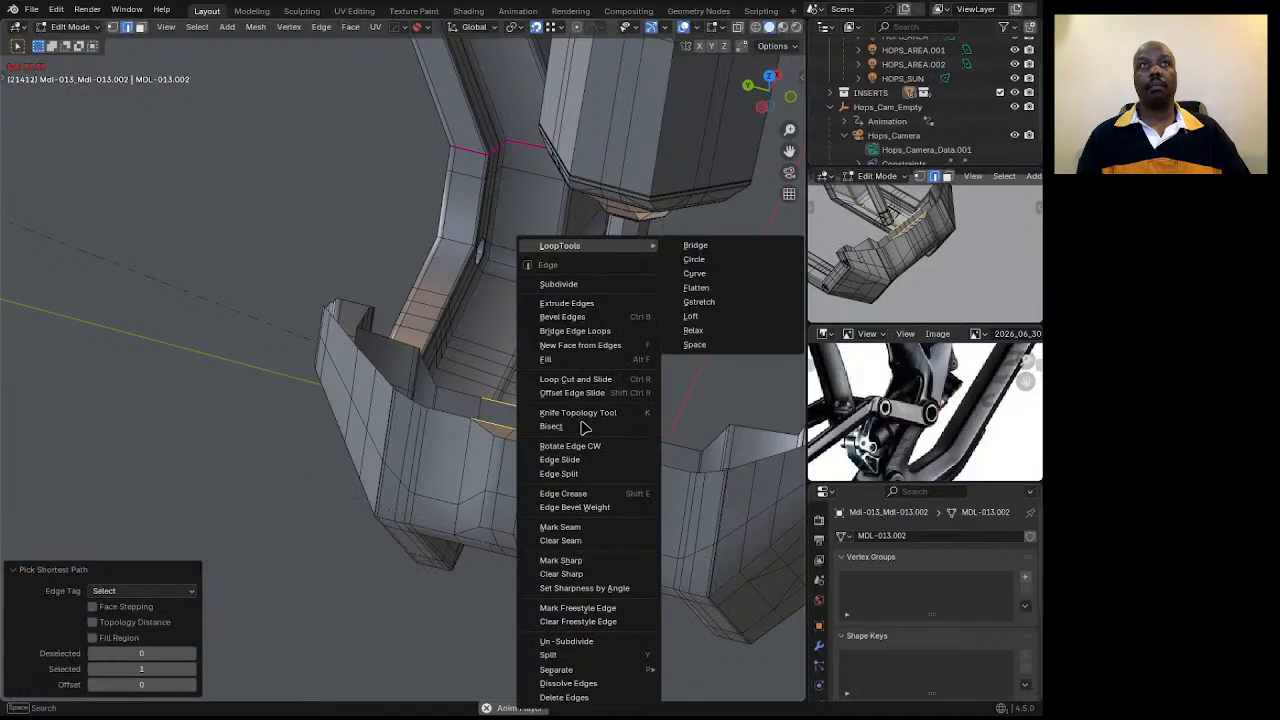
click(562, 331)
middle_drag(560, 334, 460, 367)
Fill the open gaps at both ends of the bridged strip on the end wall with new faces.
scroll(530, 409, up, 3)
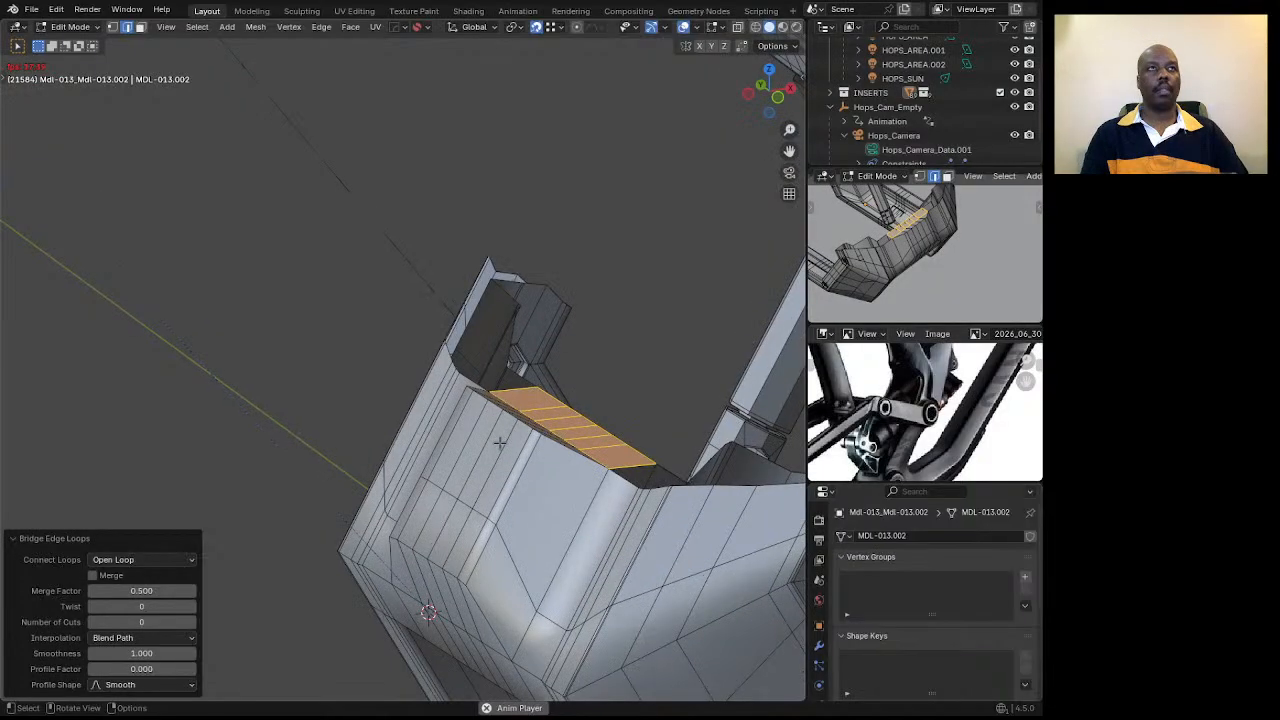
middle_drag(498, 444, 617, 478)
ctrl+click(617, 478)
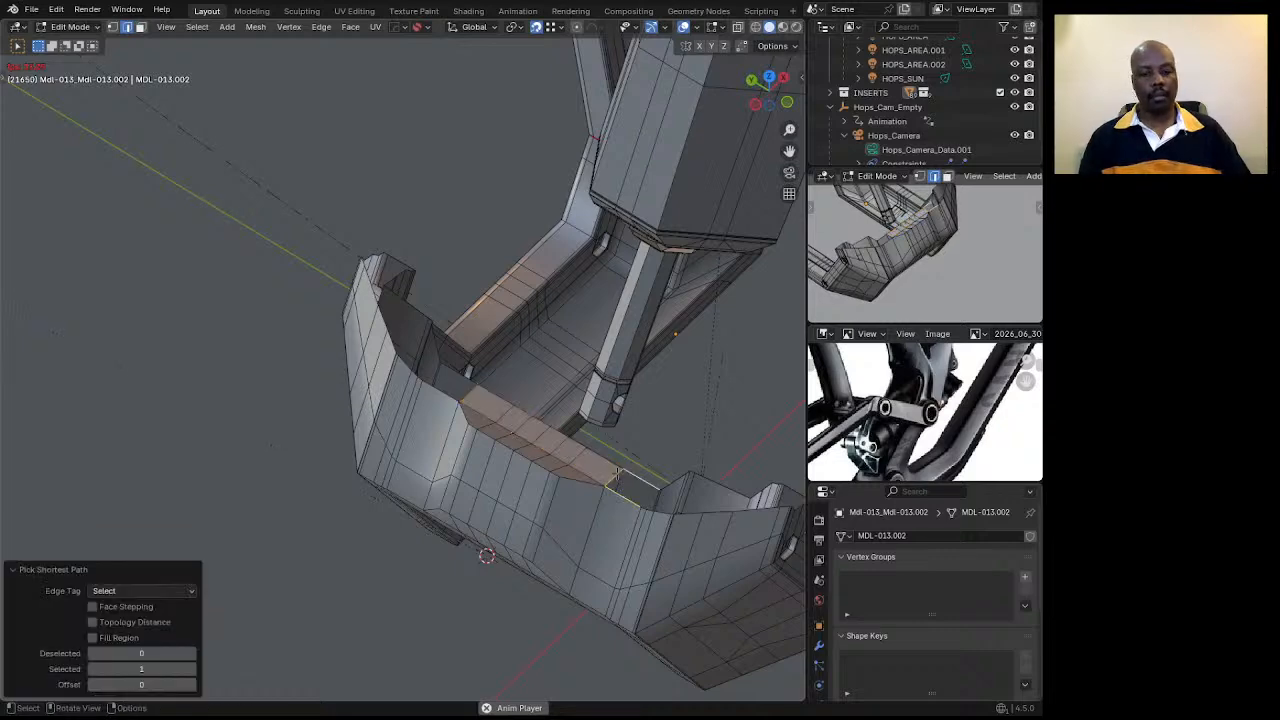
click(620, 482)
click(449, 388)
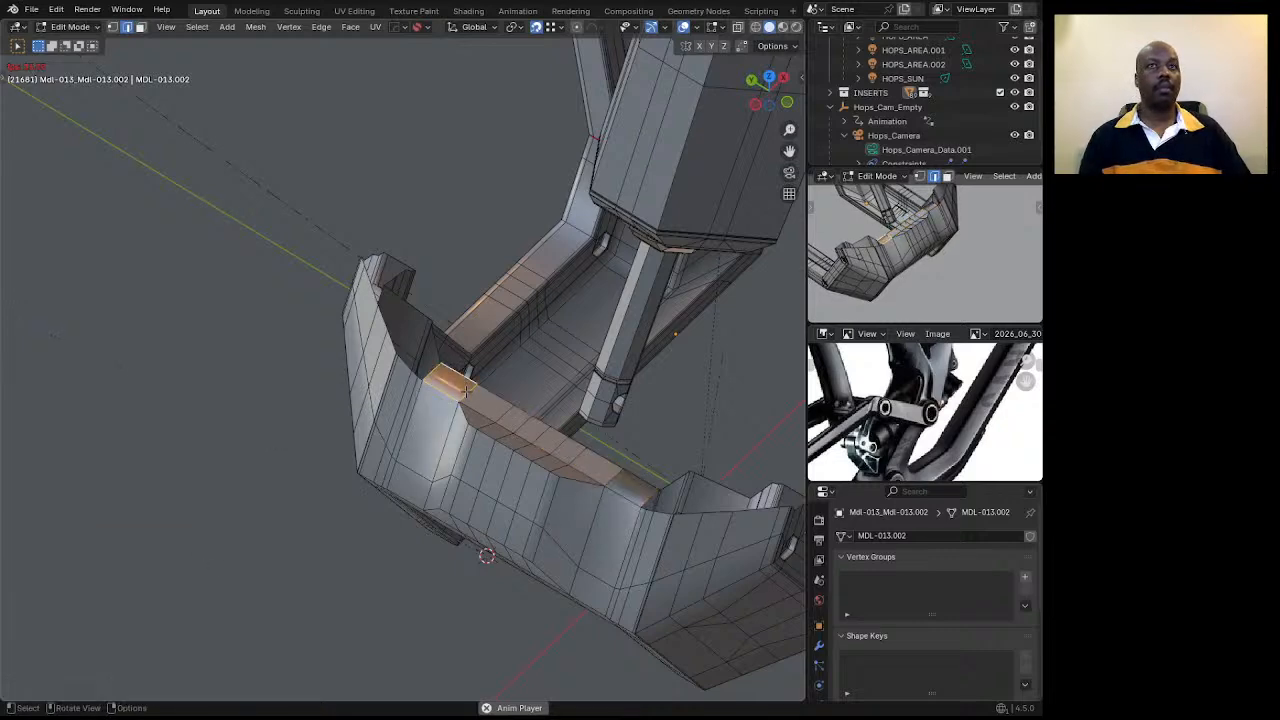
middle_drag(449, 390, 514, 431)
Recalculate the entire bracket's normals outside and reset its normal vectors, then inspect the end wall in Object Mode.
key(a)
key(q)
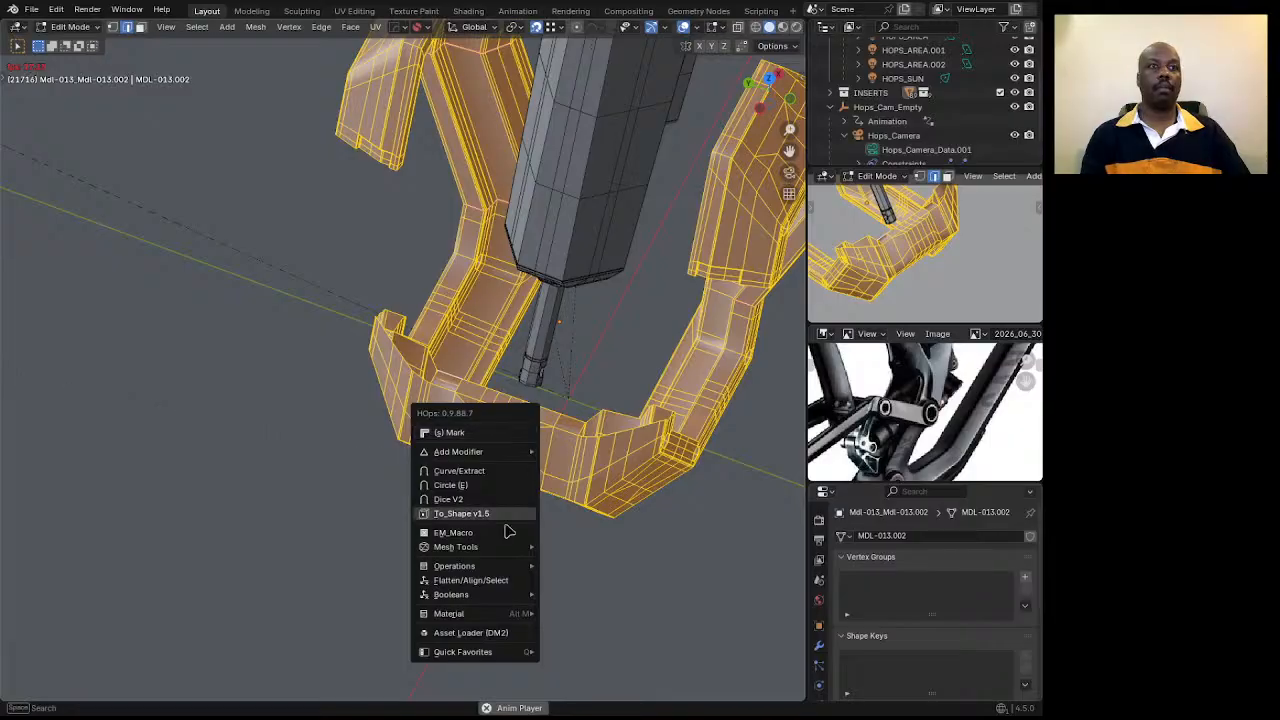
key(q)
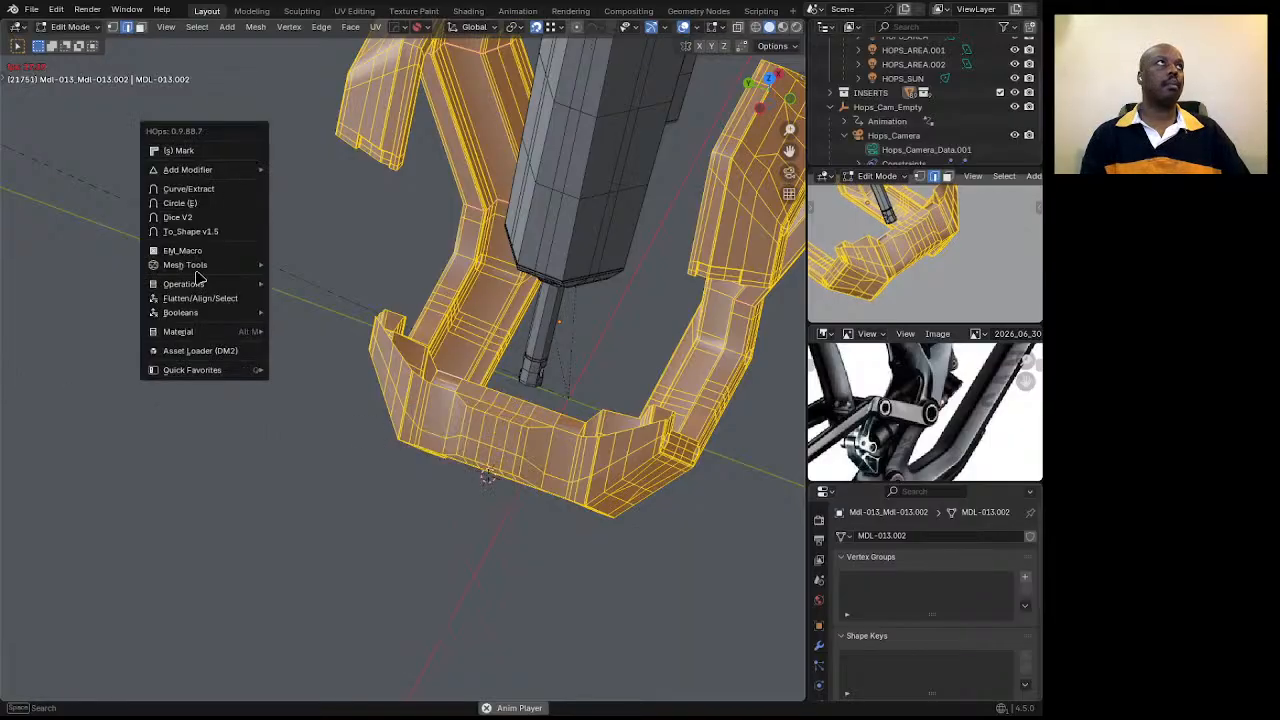
mouse_move(215, 377)
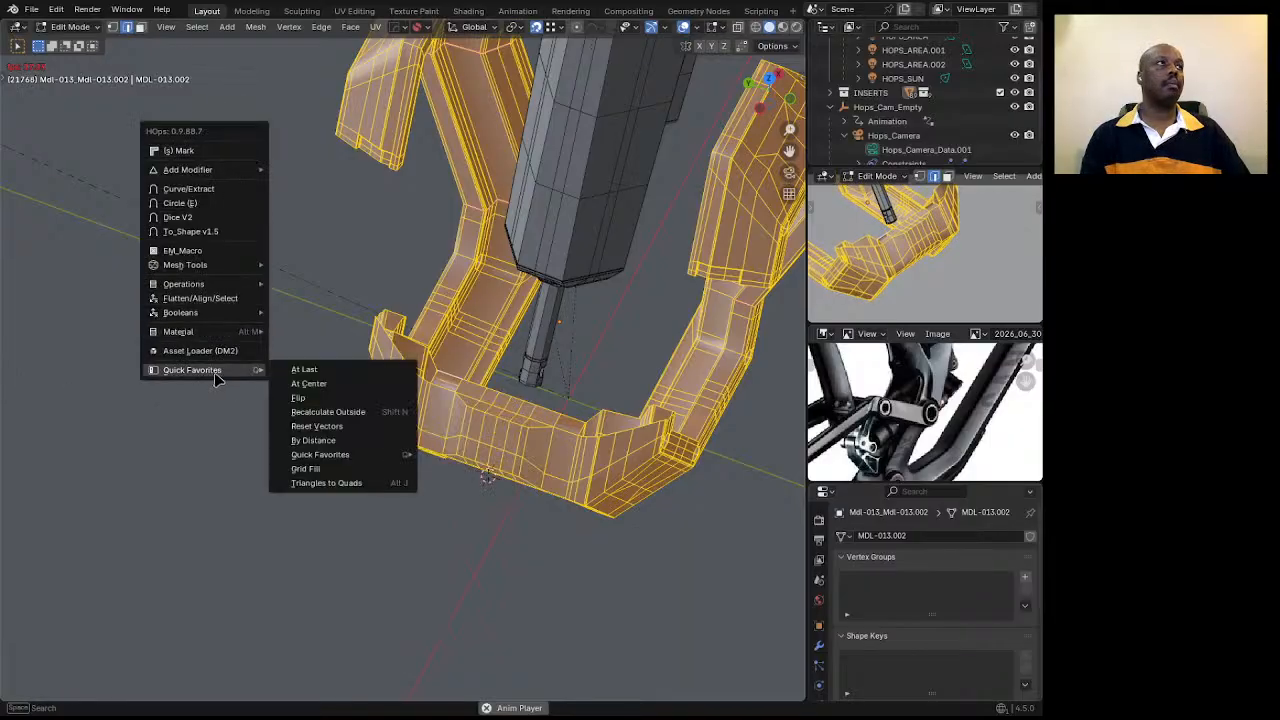
click(315, 412)
key(q)
mouse_move(318, 410)
click(378, 464)
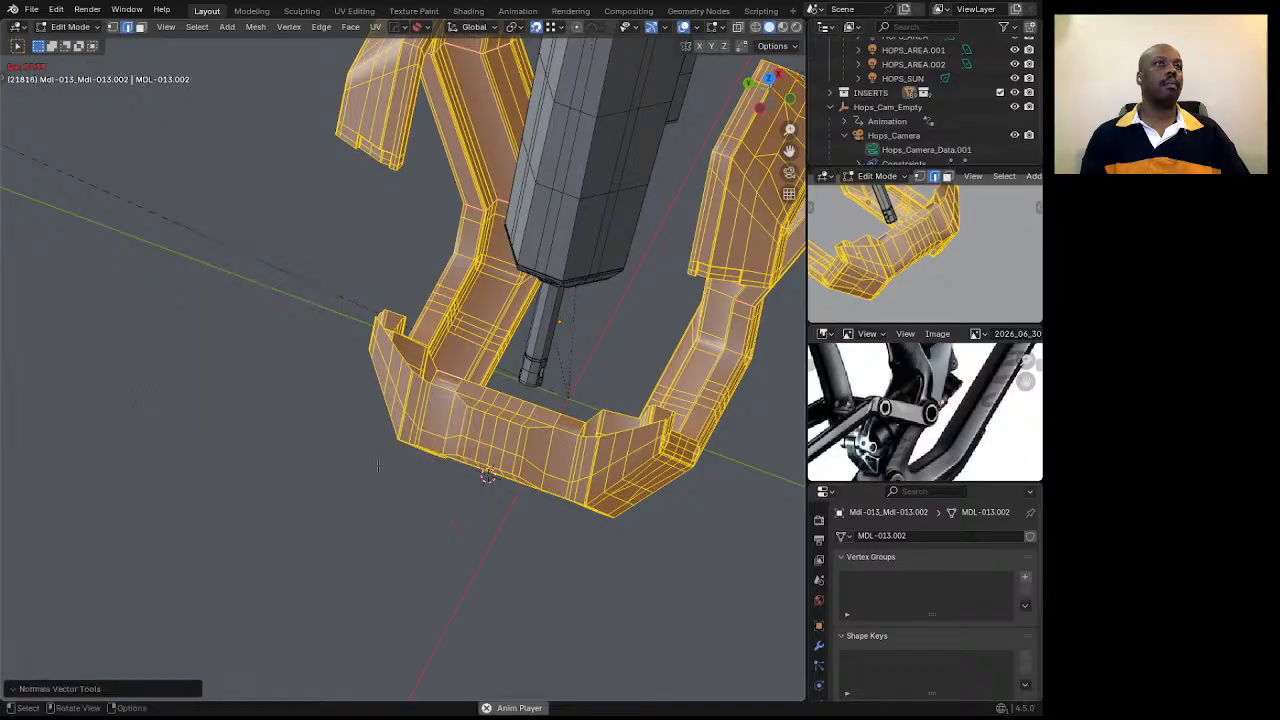
scroll(540, 403, up, 2)
key(Tab)
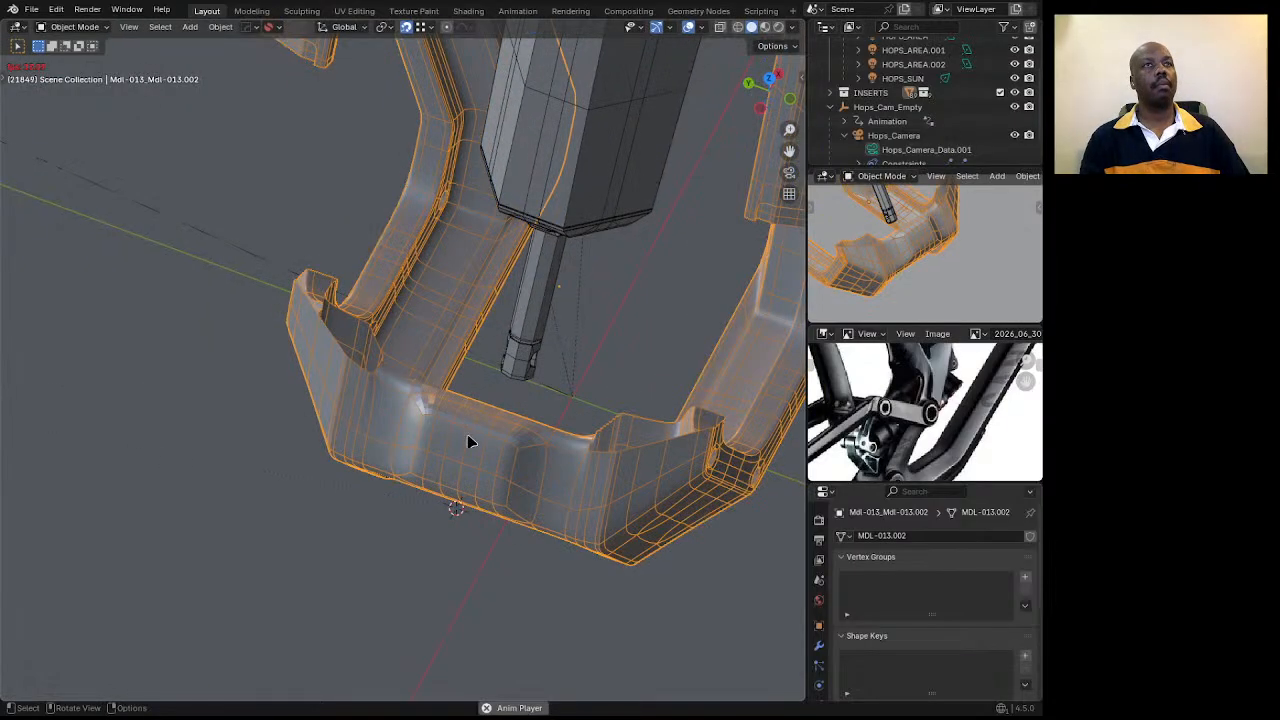
middle_drag(504, 444, 597, 334)
scroll(595, 347, down, 5)
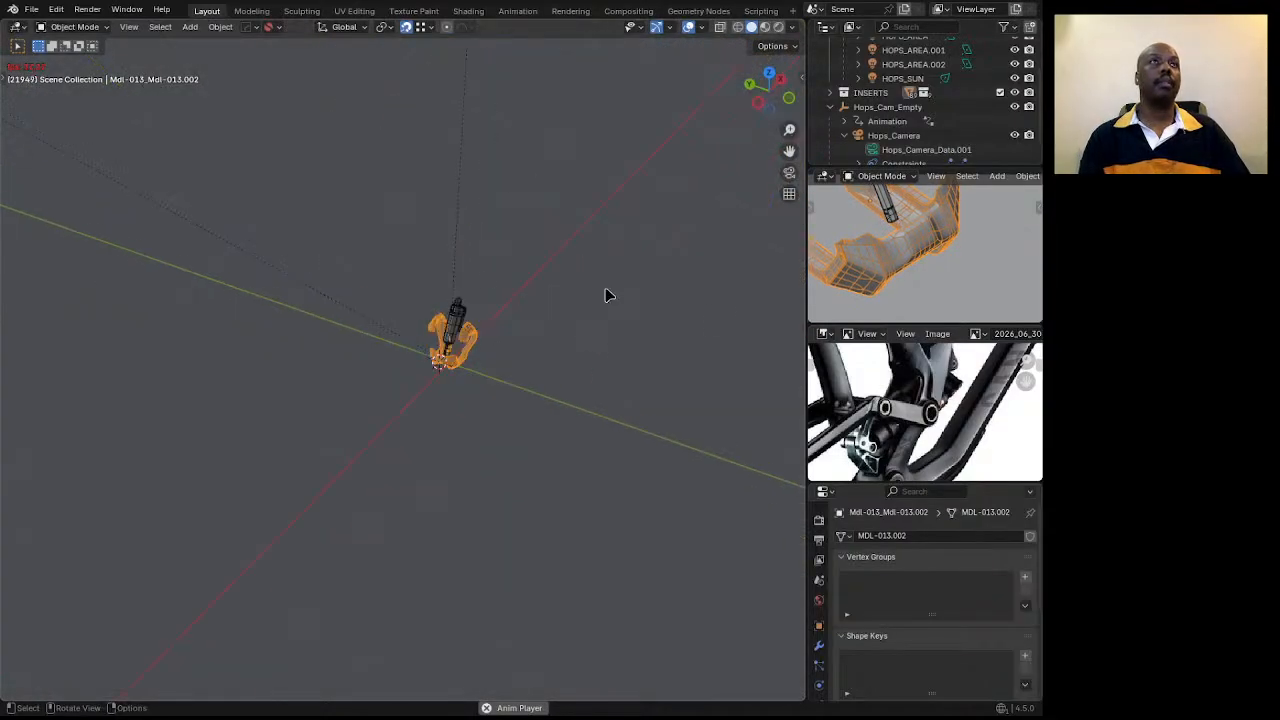
Examine the spare shocks and parts laid out at the ground slab's far corner, including the coil-spring shock's upper mount.
scroll(461, 311, down, 3)
scroll(70, 428, up, 5)
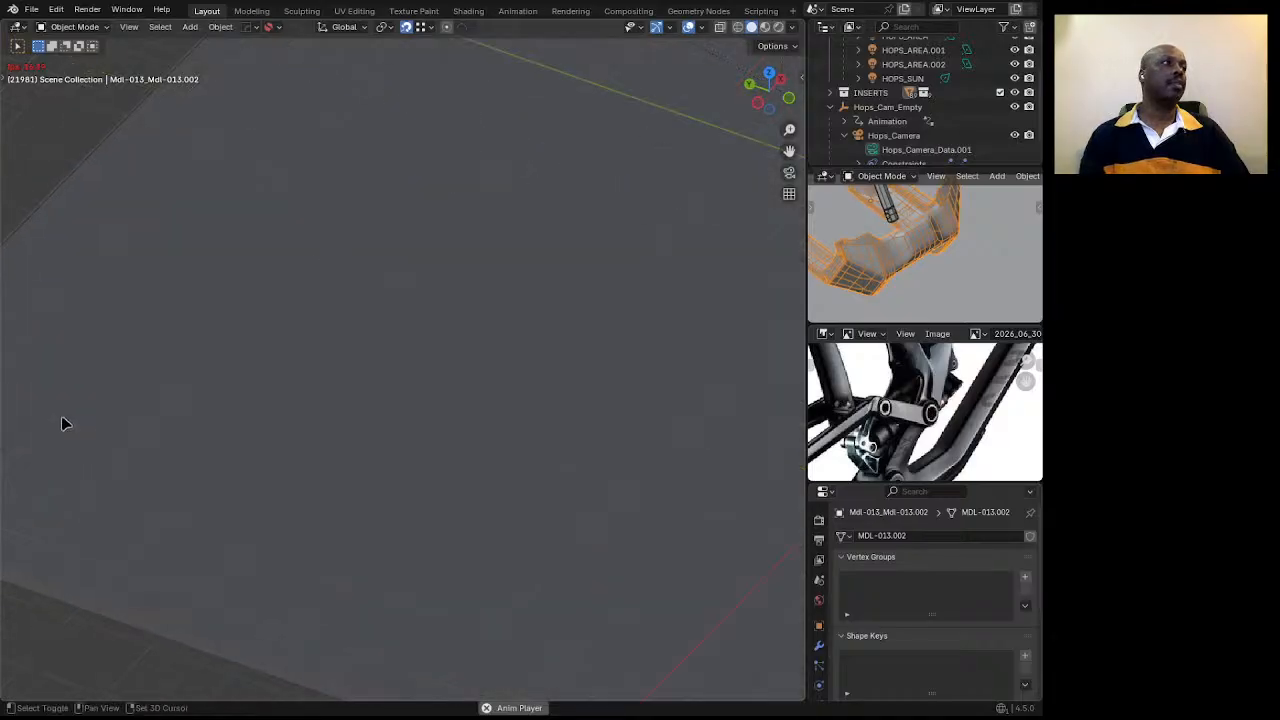
shift+middle_drag(63, 423, 651, 403)
scroll(575, 462, up, 10)
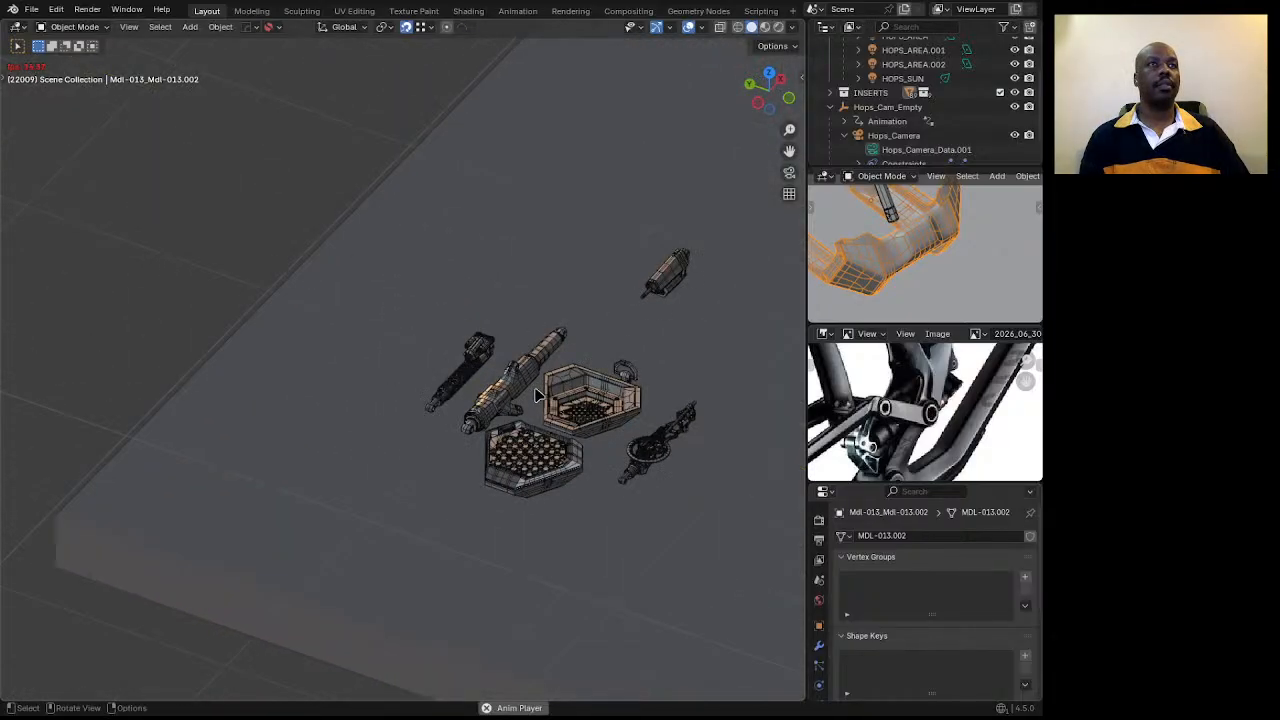
scroll(388, 449, up, 6)
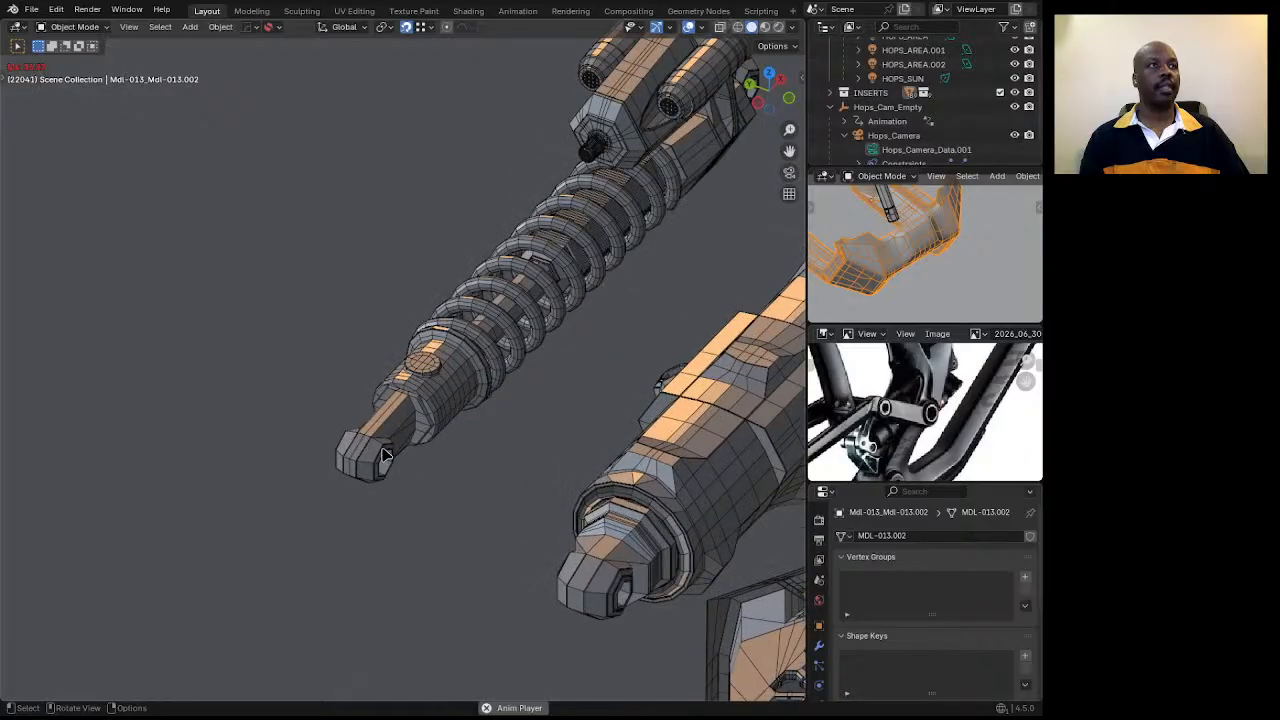
click(383, 438)
middle_drag(383, 438, 360, 369)
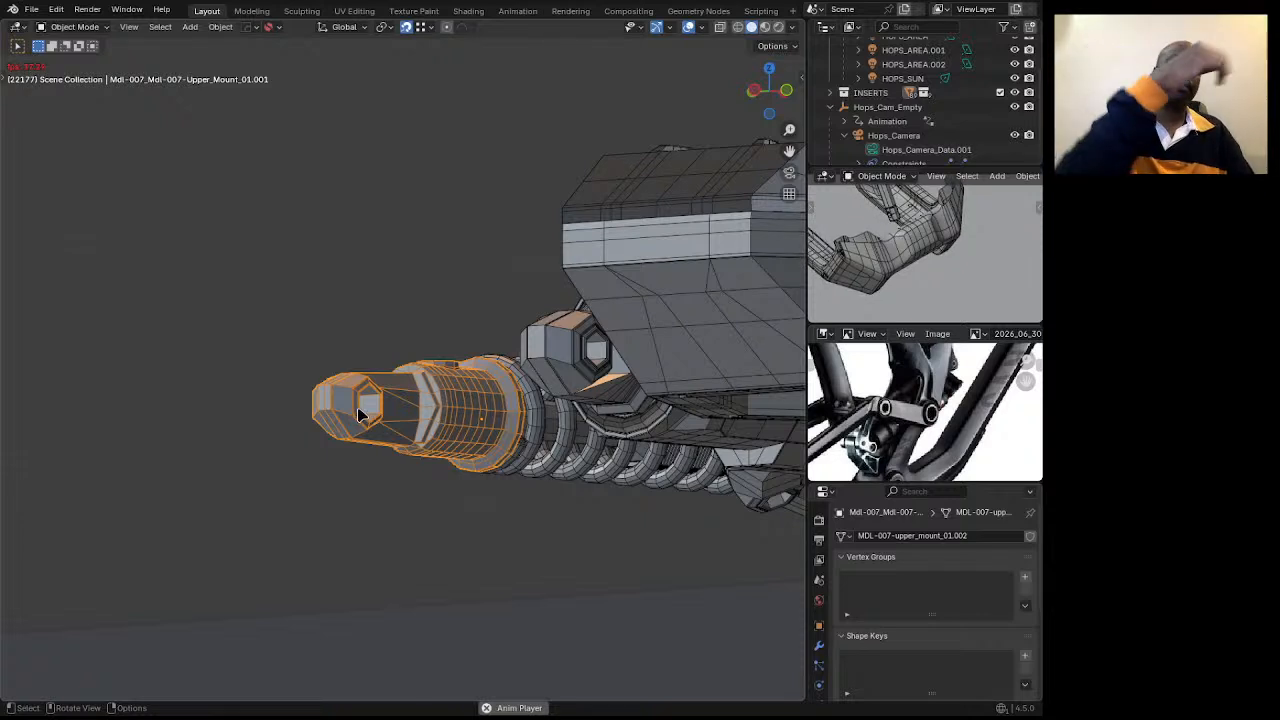
scroll(370, 430, down, 5)
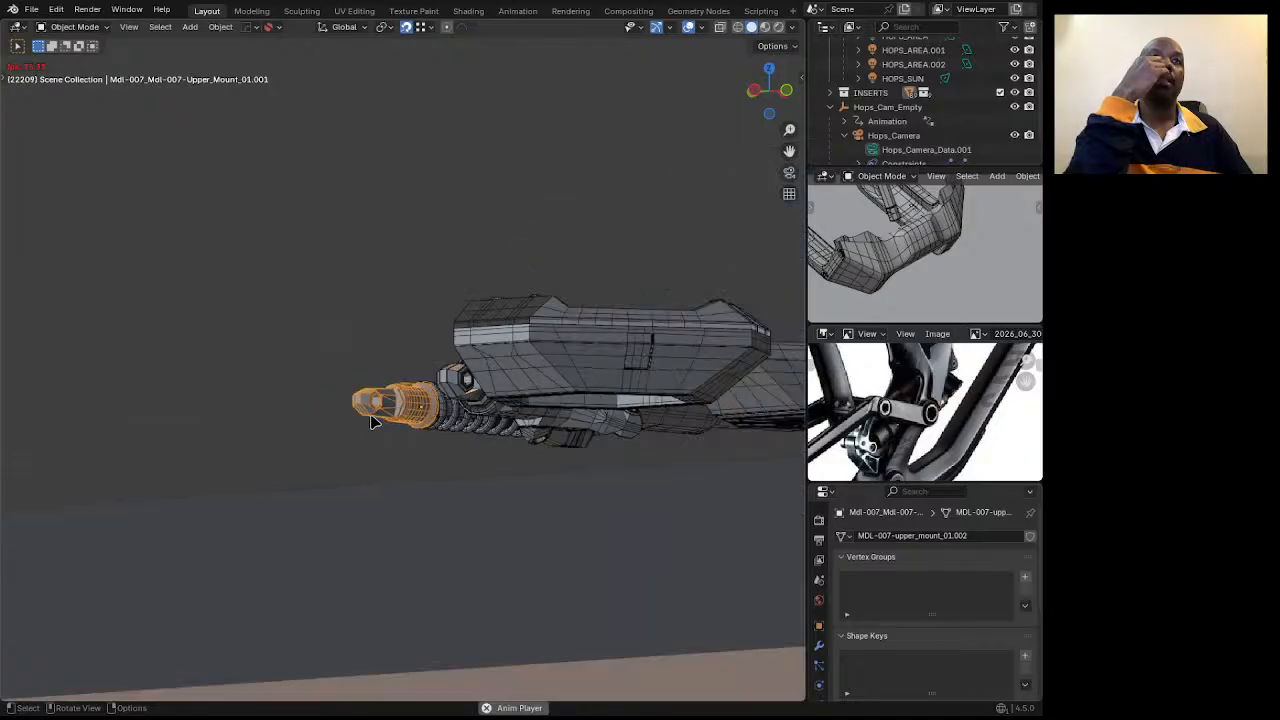
middle_drag(371, 419, 420, 499)
scroll(302, 424, down, 8)
scroll(307, 428, down, 8)
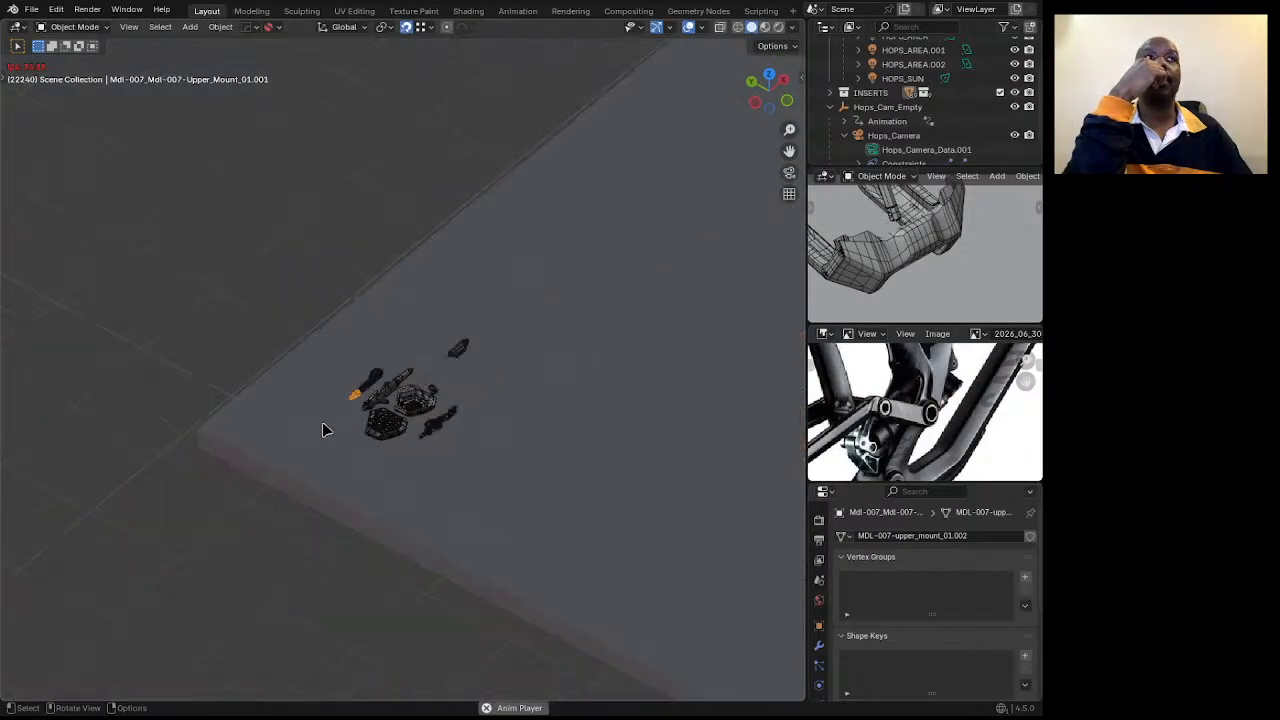
scroll(320, 404, down, 8)
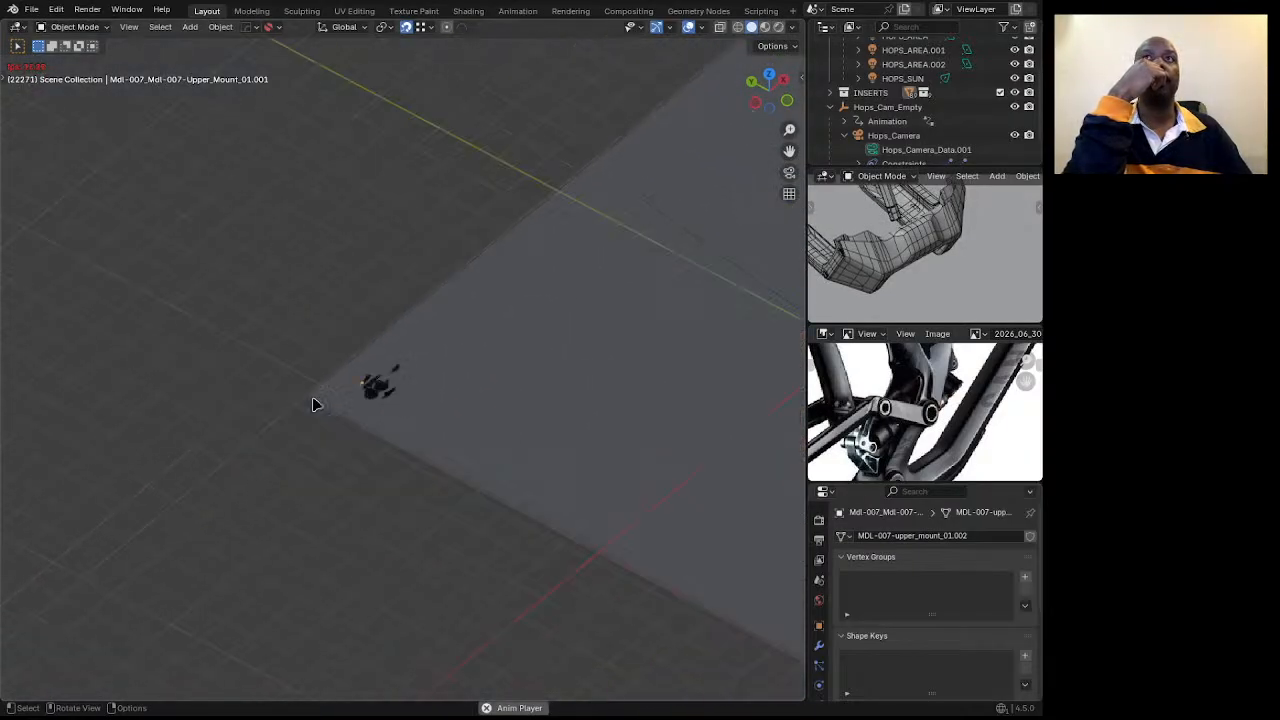
scroll(573, 360, up, 6)
scroll(393, 392, down, 3)
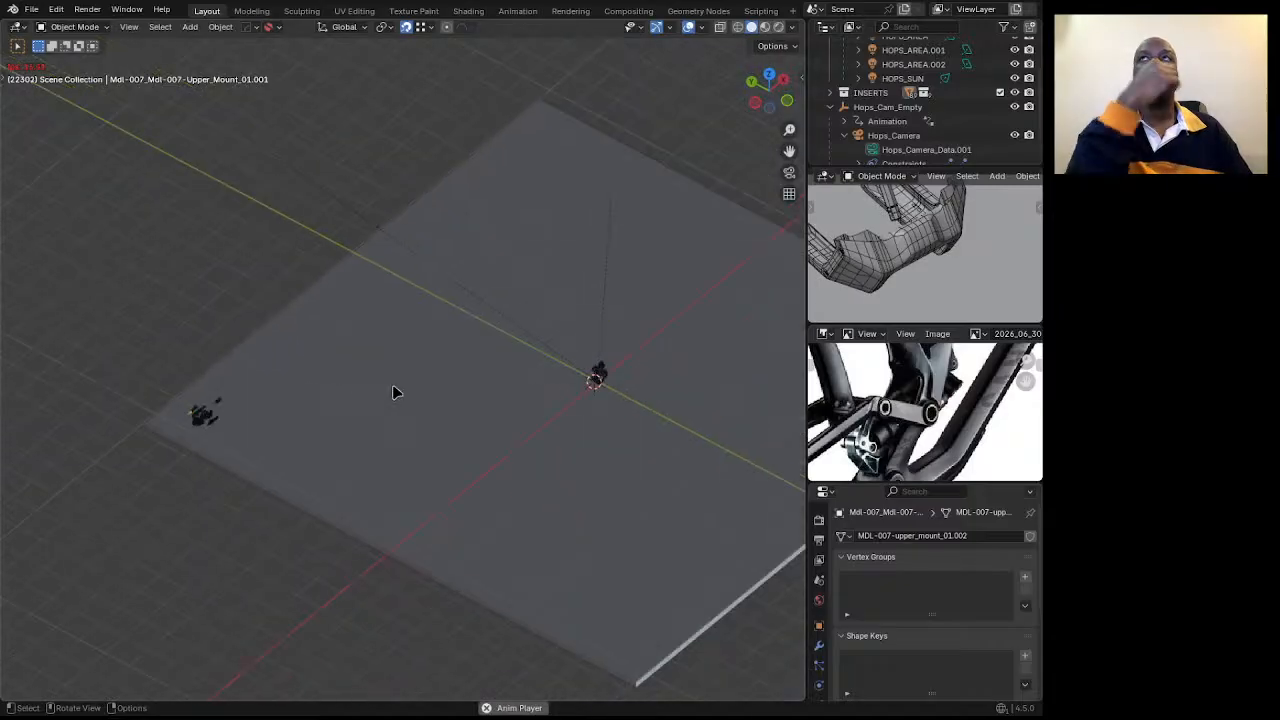
scroll(611, 349, up, 3)
Stop the animation playback and set the focal length of Hops_Camera to 200 mm.
key(space)
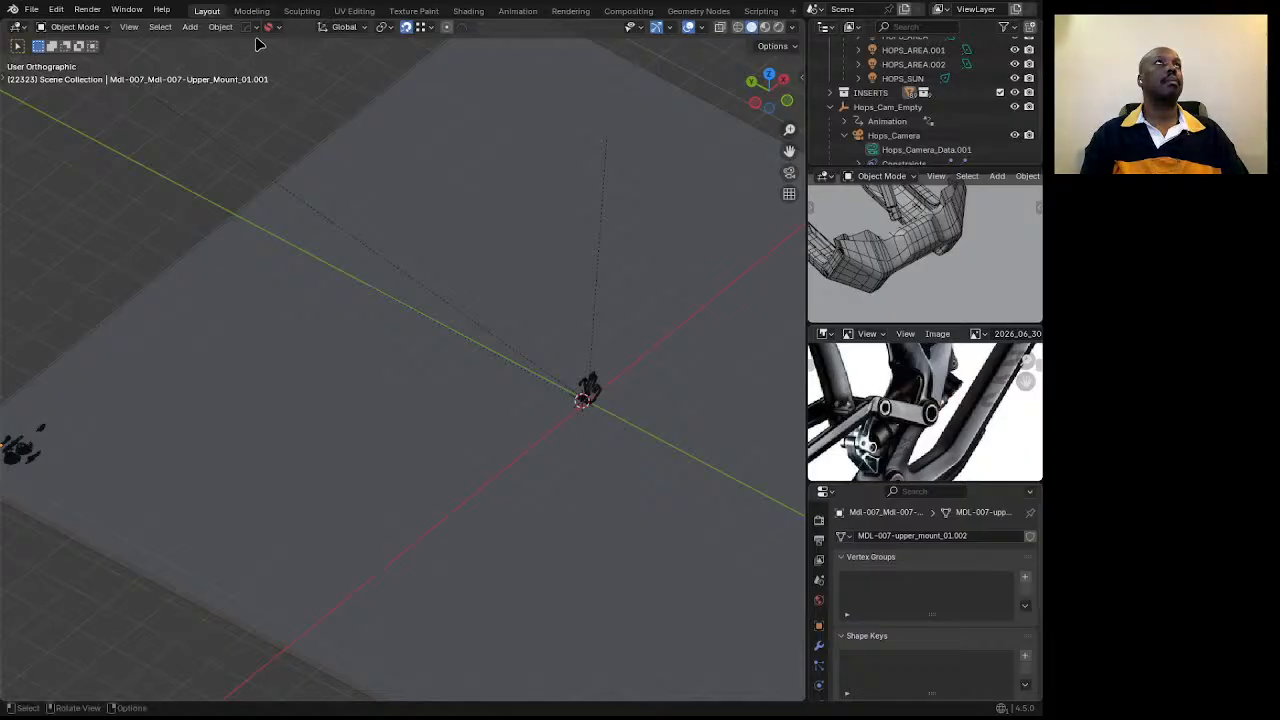
scroll(586, 399, up, 5)
scroll(648, 357, down, 4)
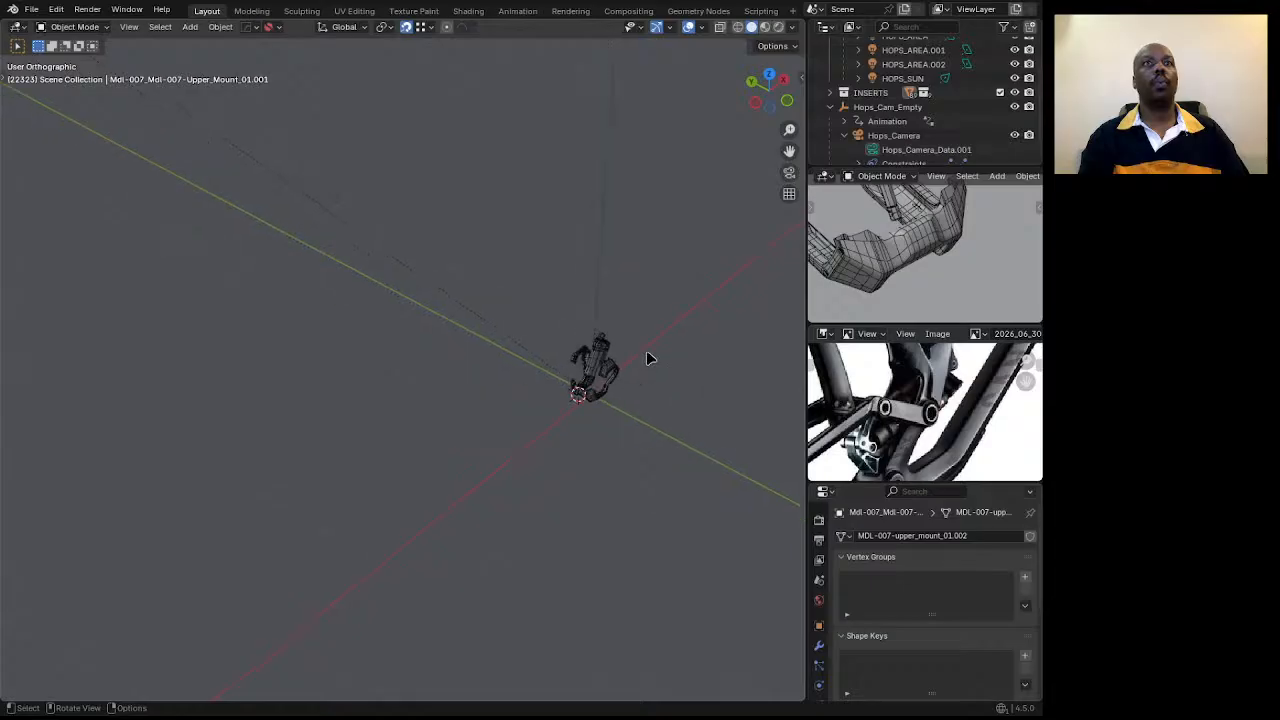
scroll(575, 328, down, 4)
scroll(205, 385, up, 2)
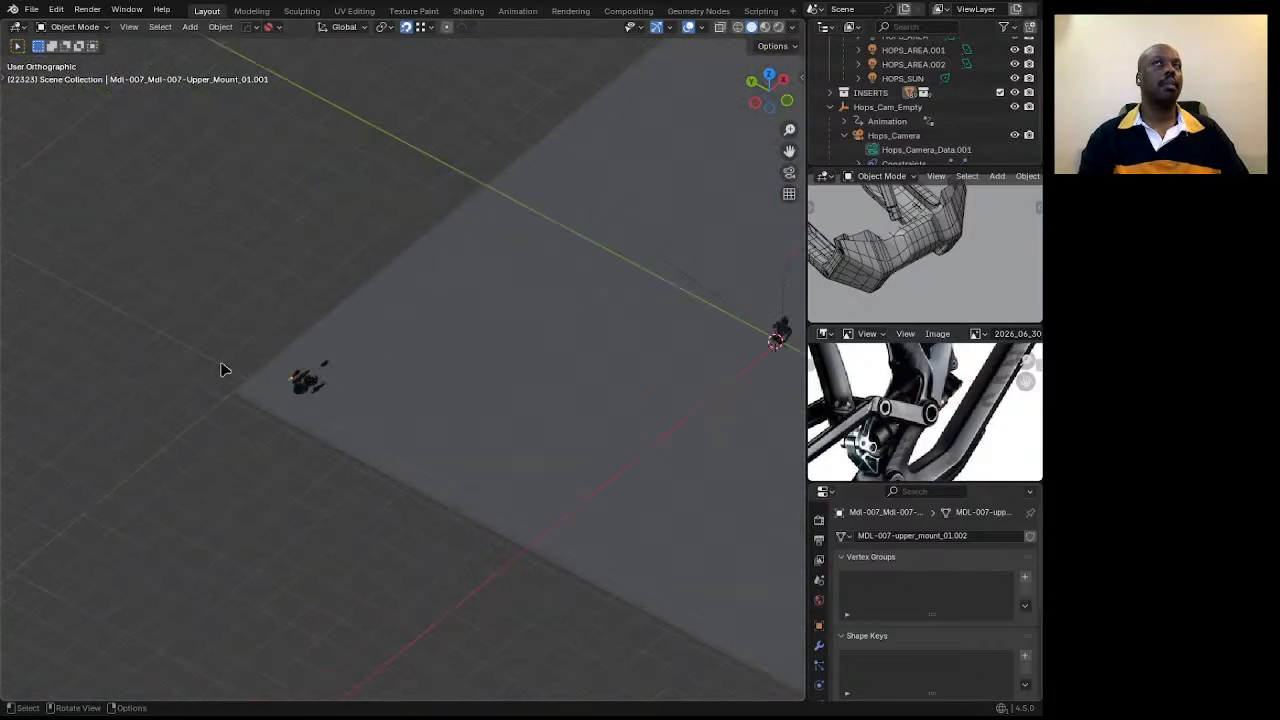
scroll(223, 366, down, 3)
scroll(545, 345, up, 4)
scroll(565, 345, down, 2)
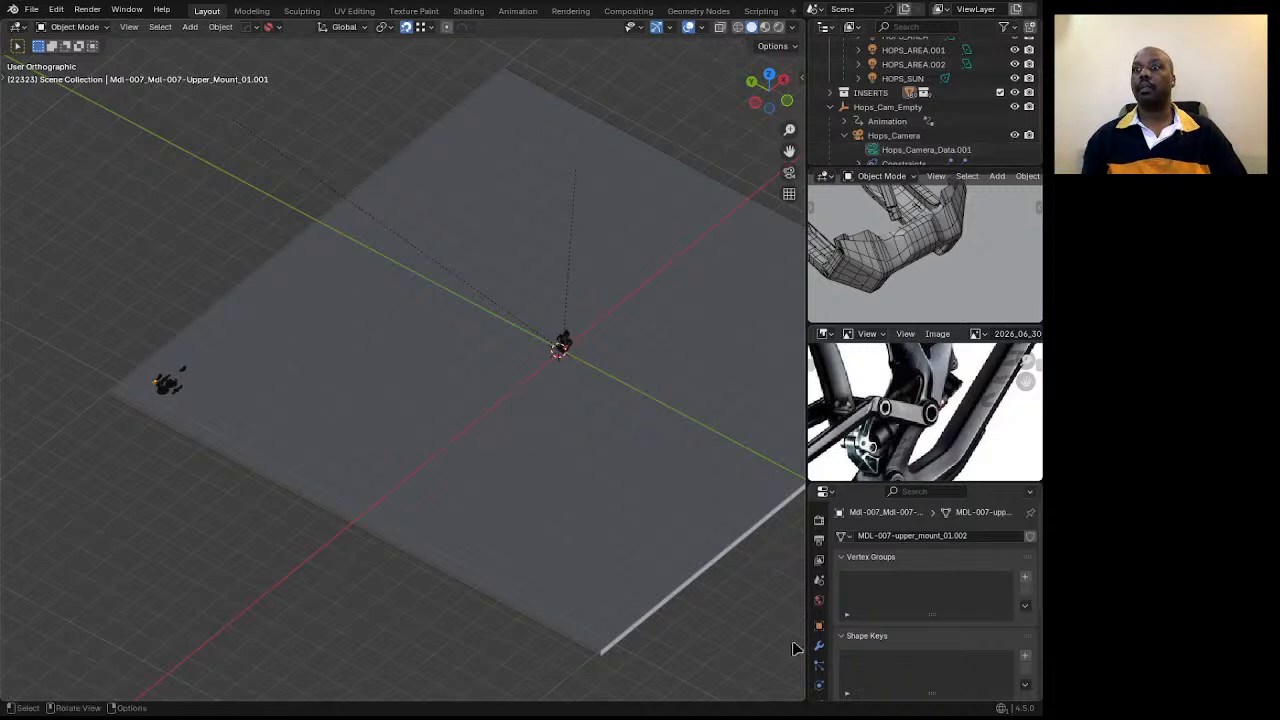
click(897, 152)
click(950, 597)
text(2)
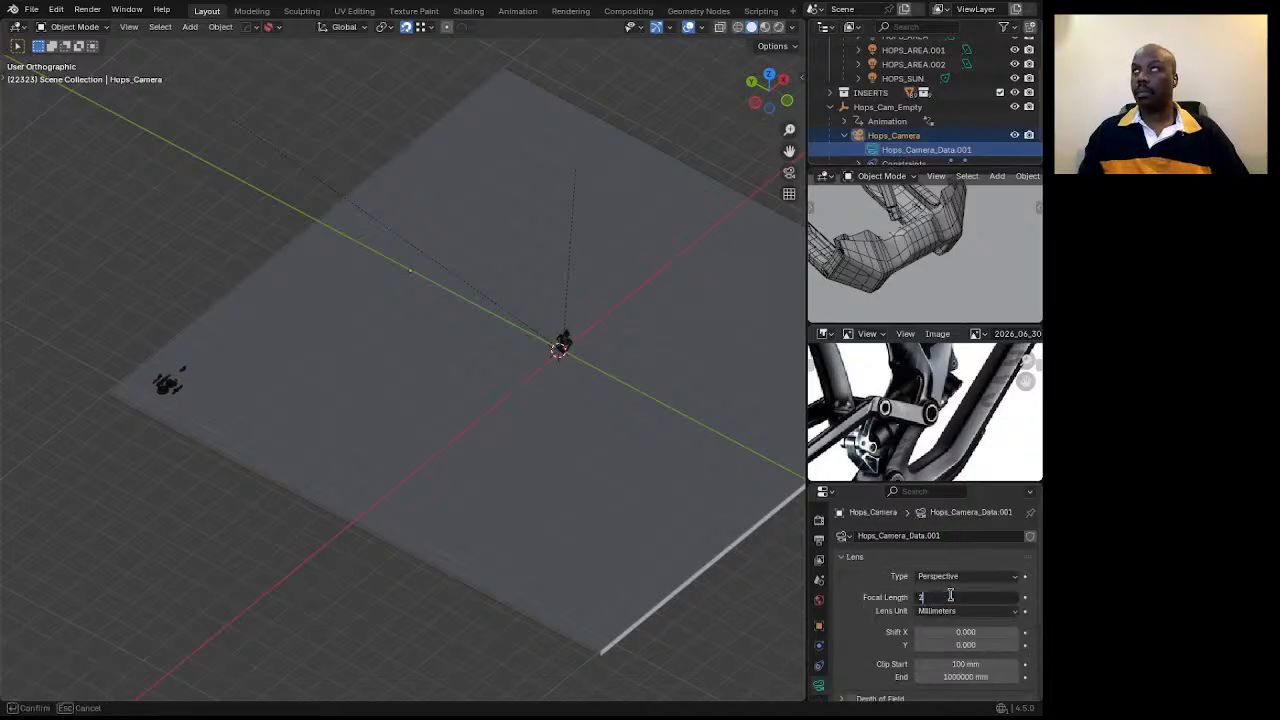
text(00)
key(Return)
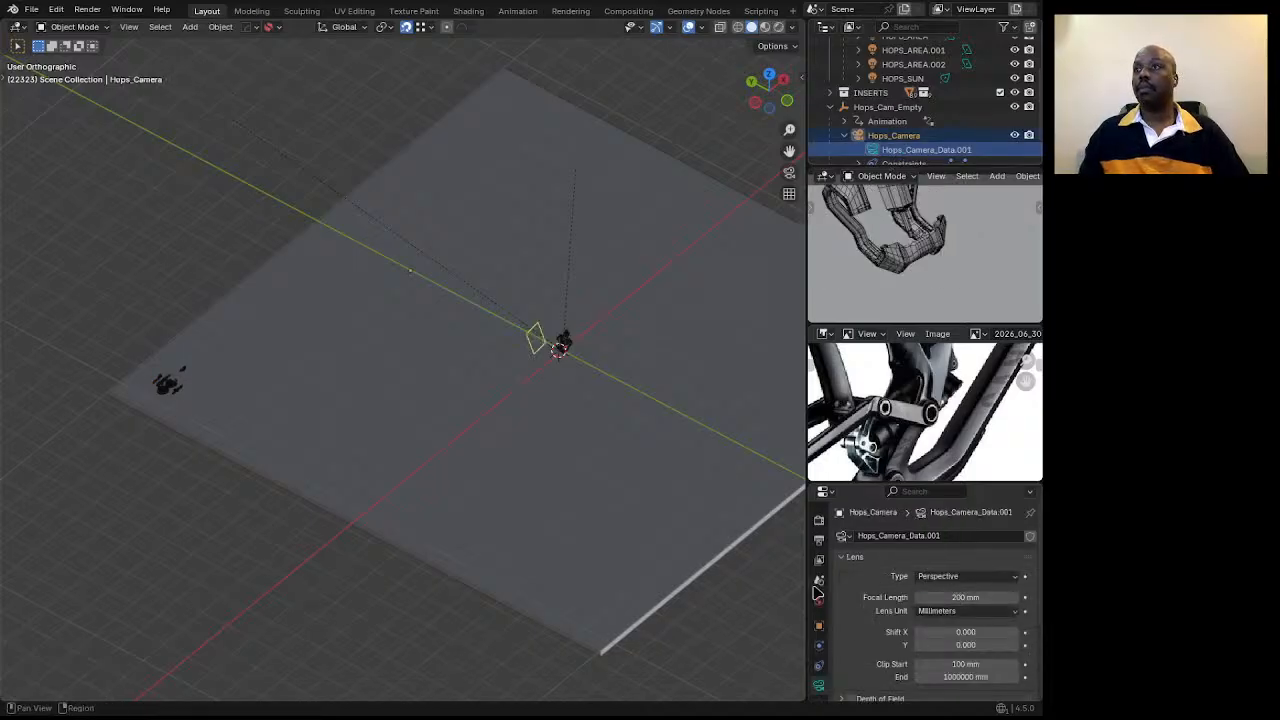
Raise Hops_Cam_Empty about 330 mm along the global Z axis.
click(887, 107)
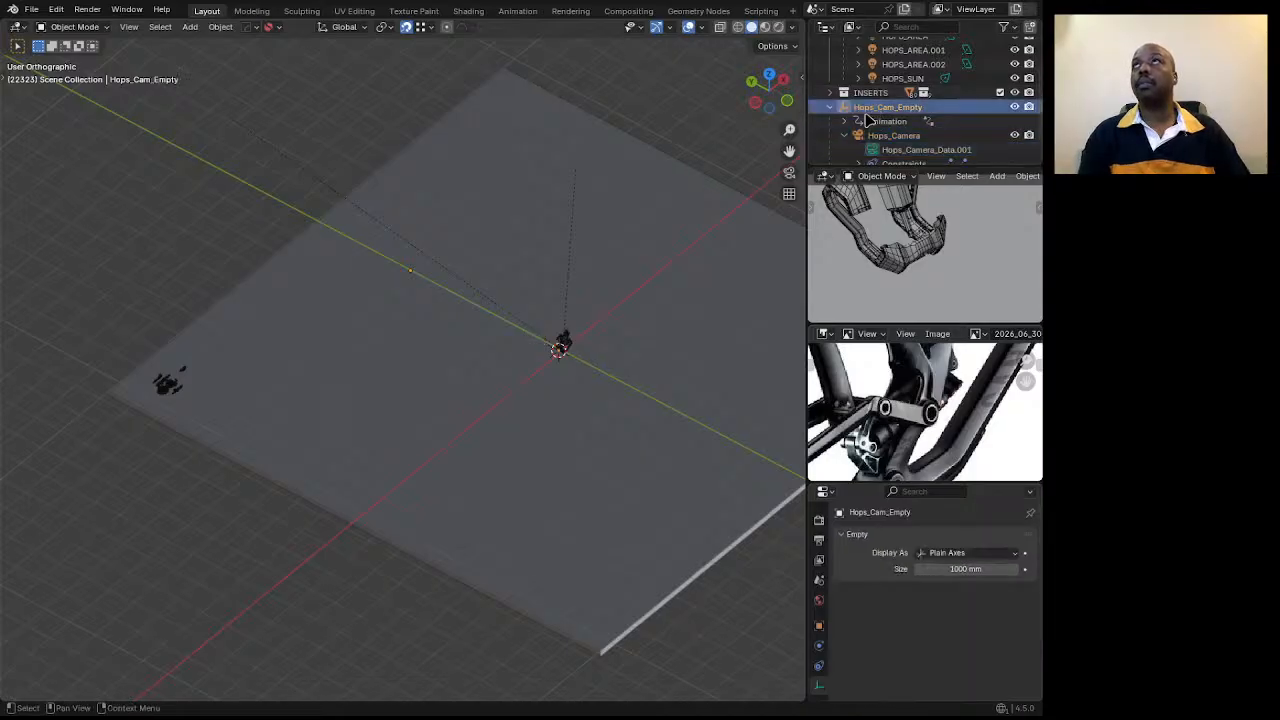
key(g)
key(z)
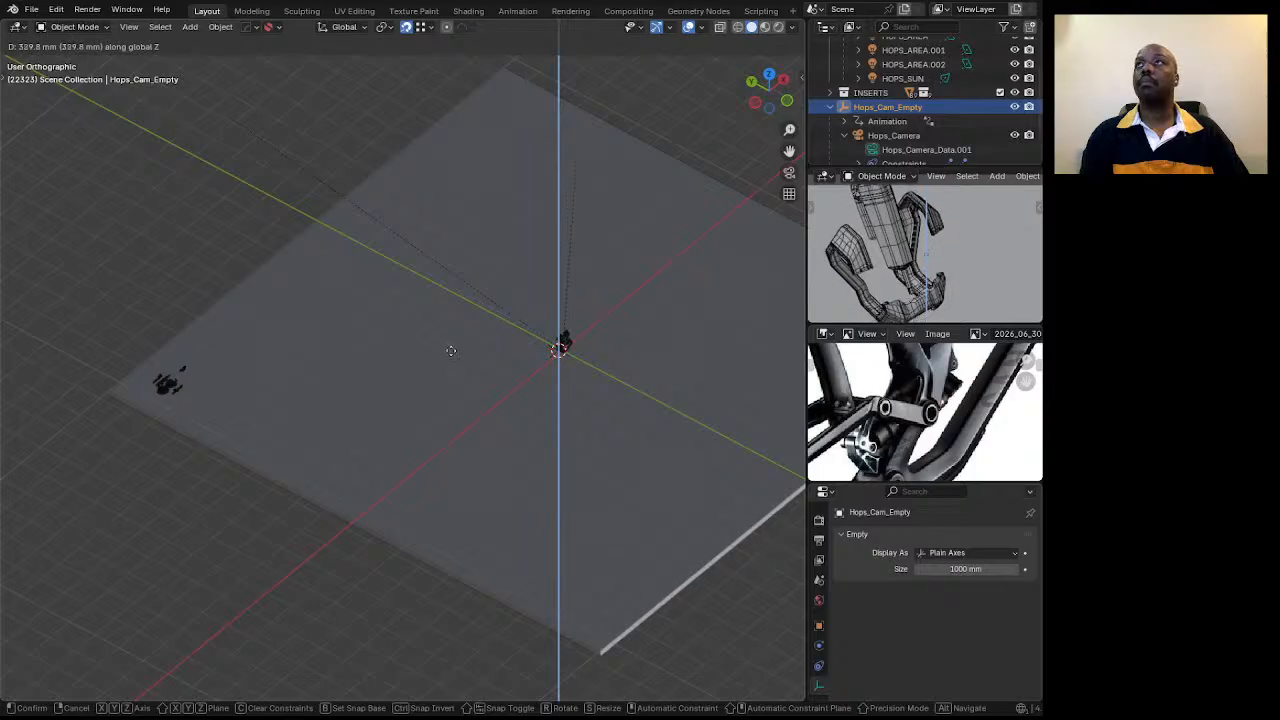
click(451, 350)
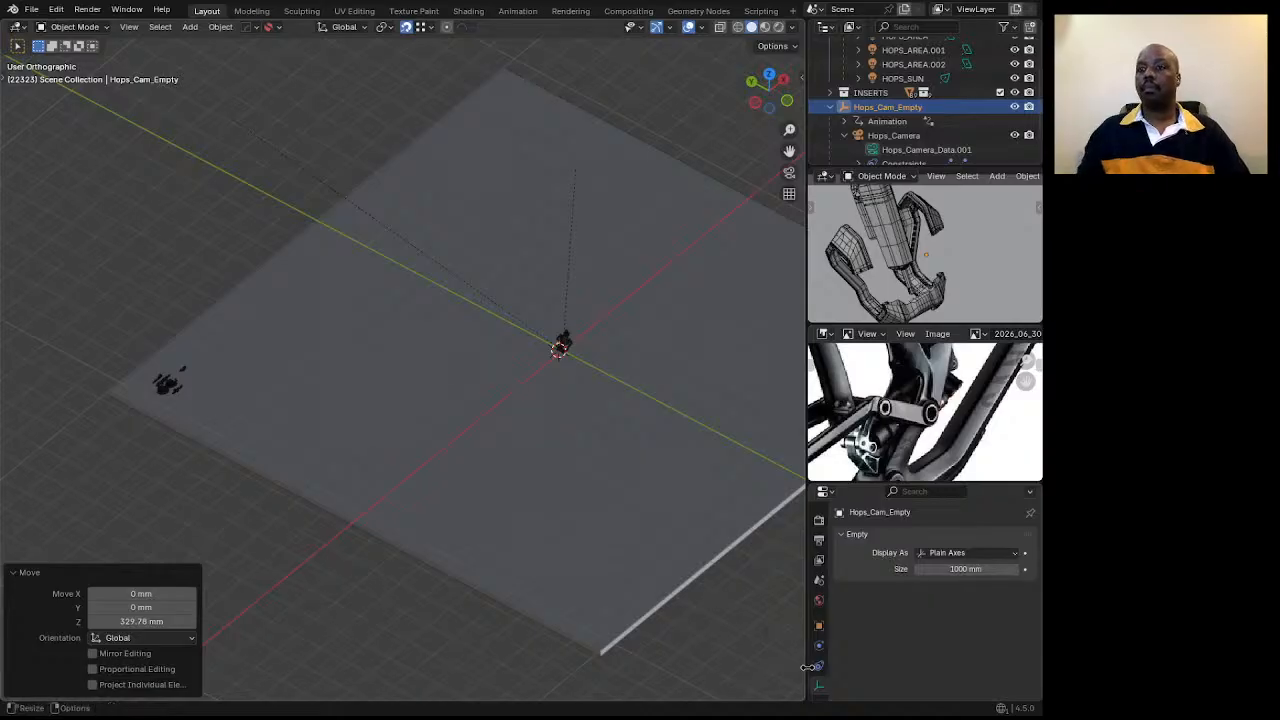
Set the focal length of Hops_Camera to 150 mm.
click(895, 136)
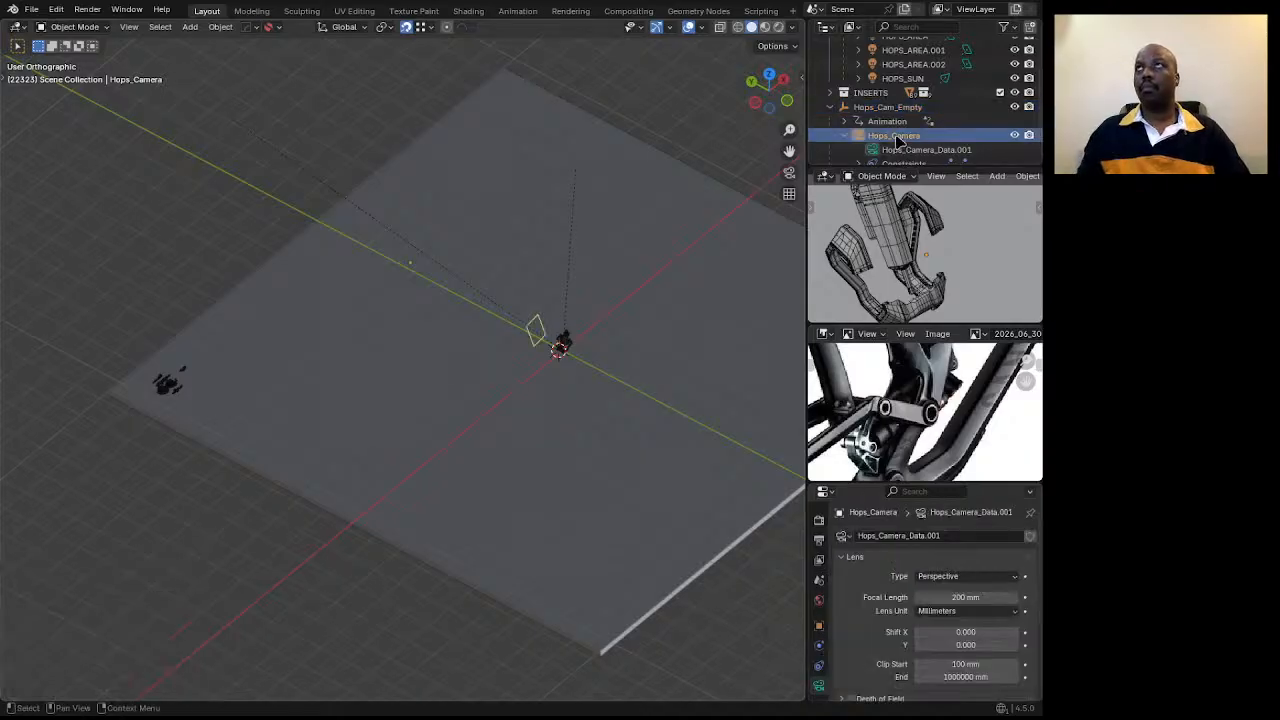
double_click(950, 598)
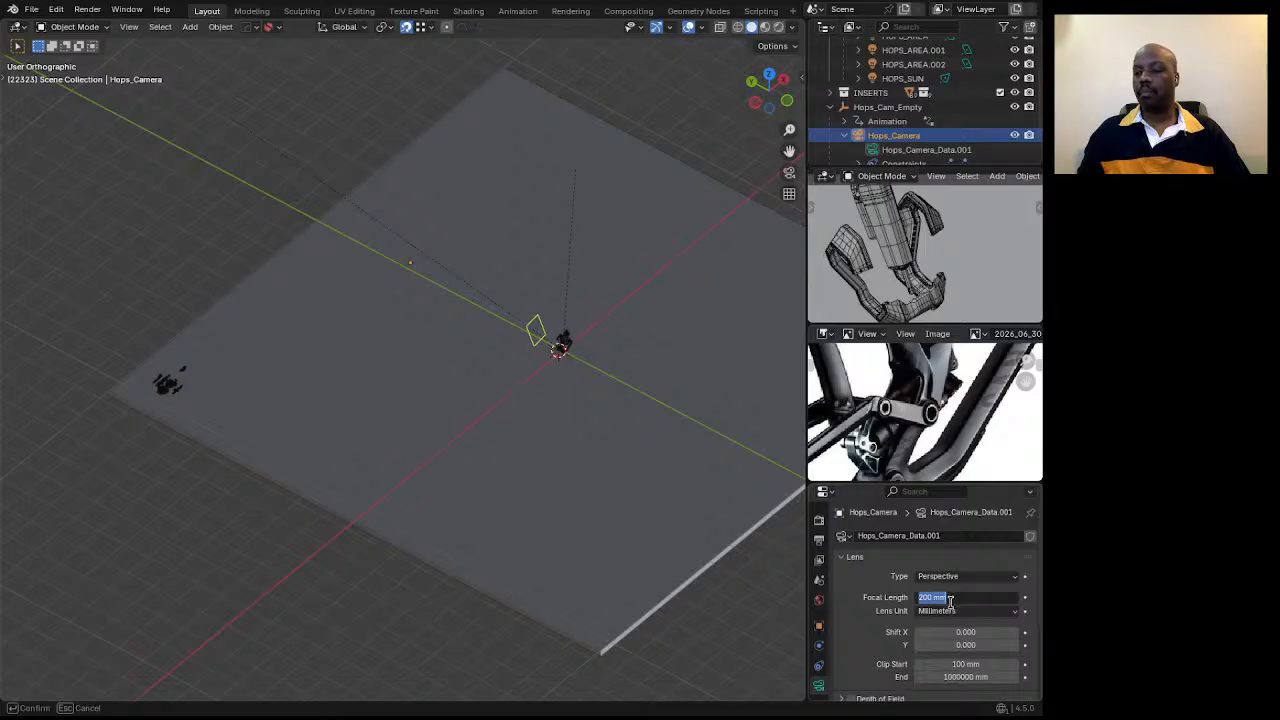
text(150)
key(Return)
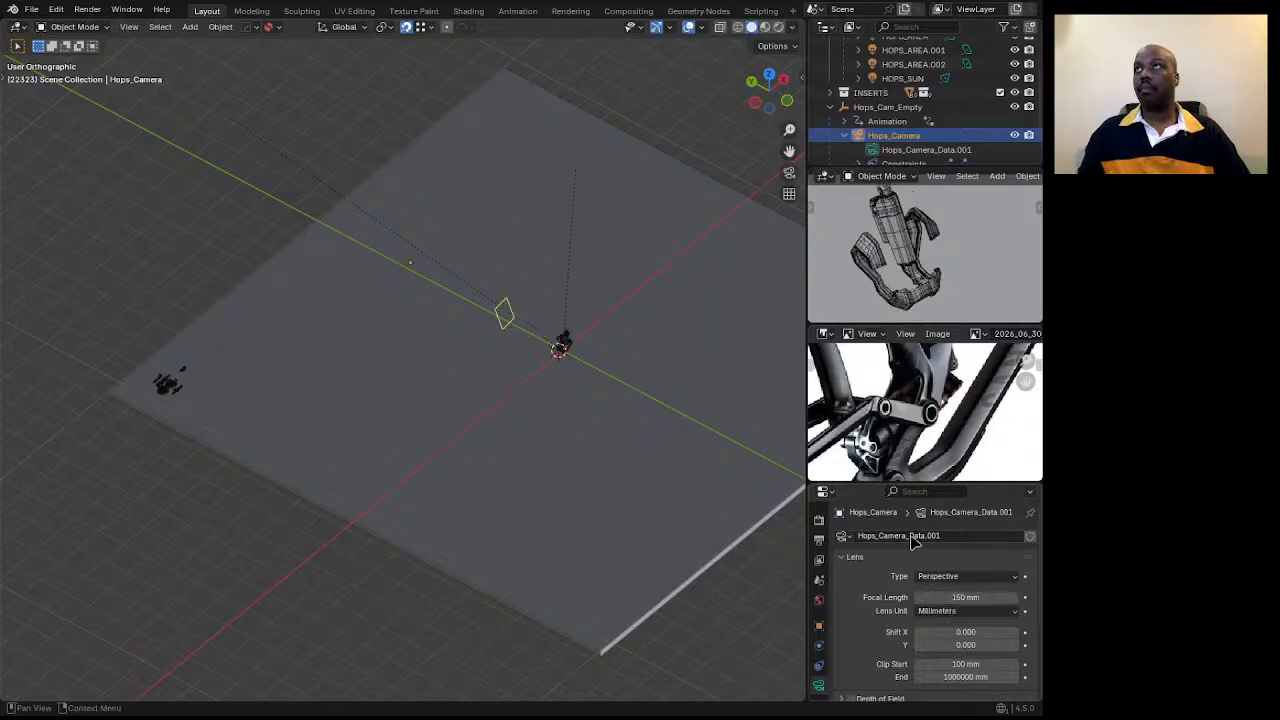
Raise Hops_Cam_Empty a further 60 mm or so along the global Z axis.
click(887, 107)
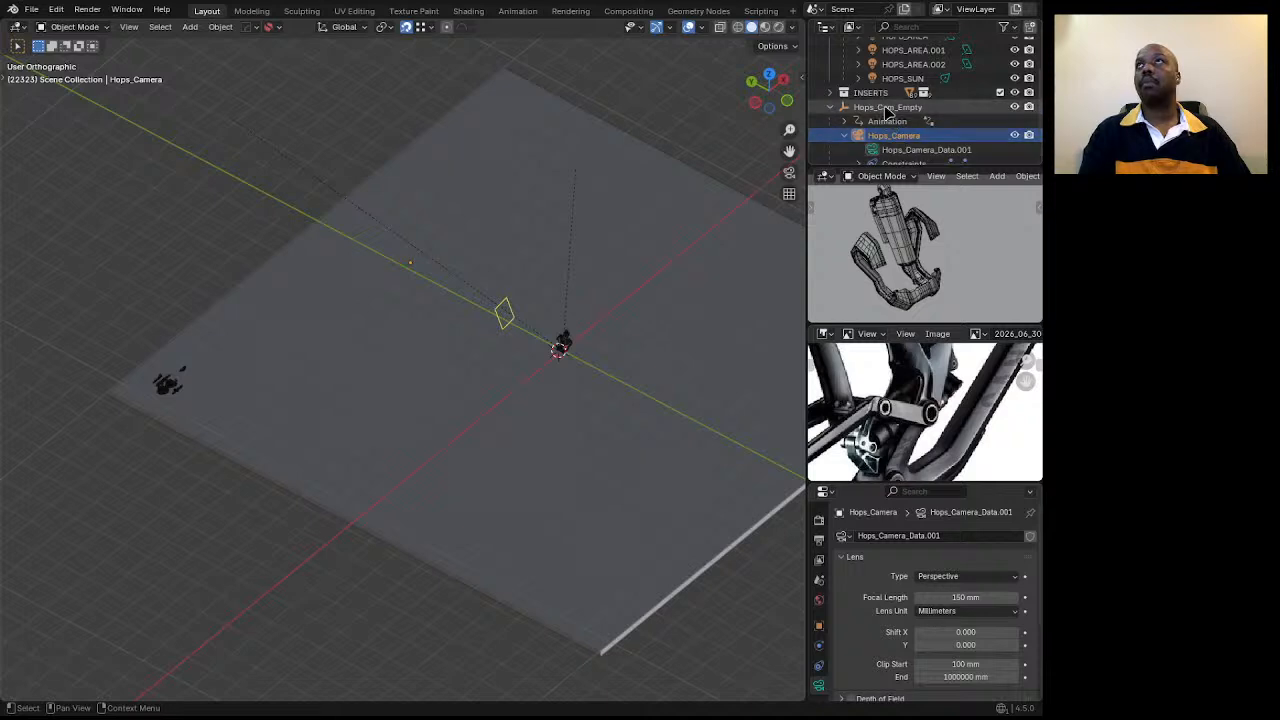
key(g)
key(z)
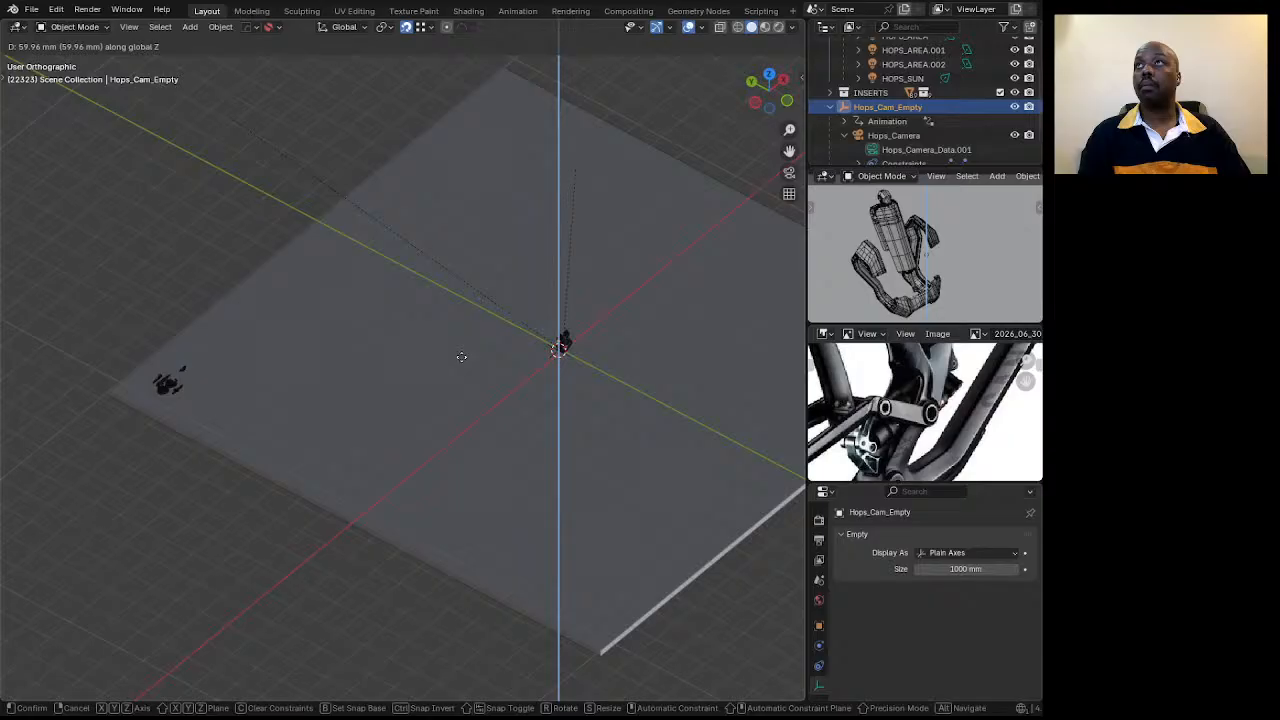
click(461, 357)
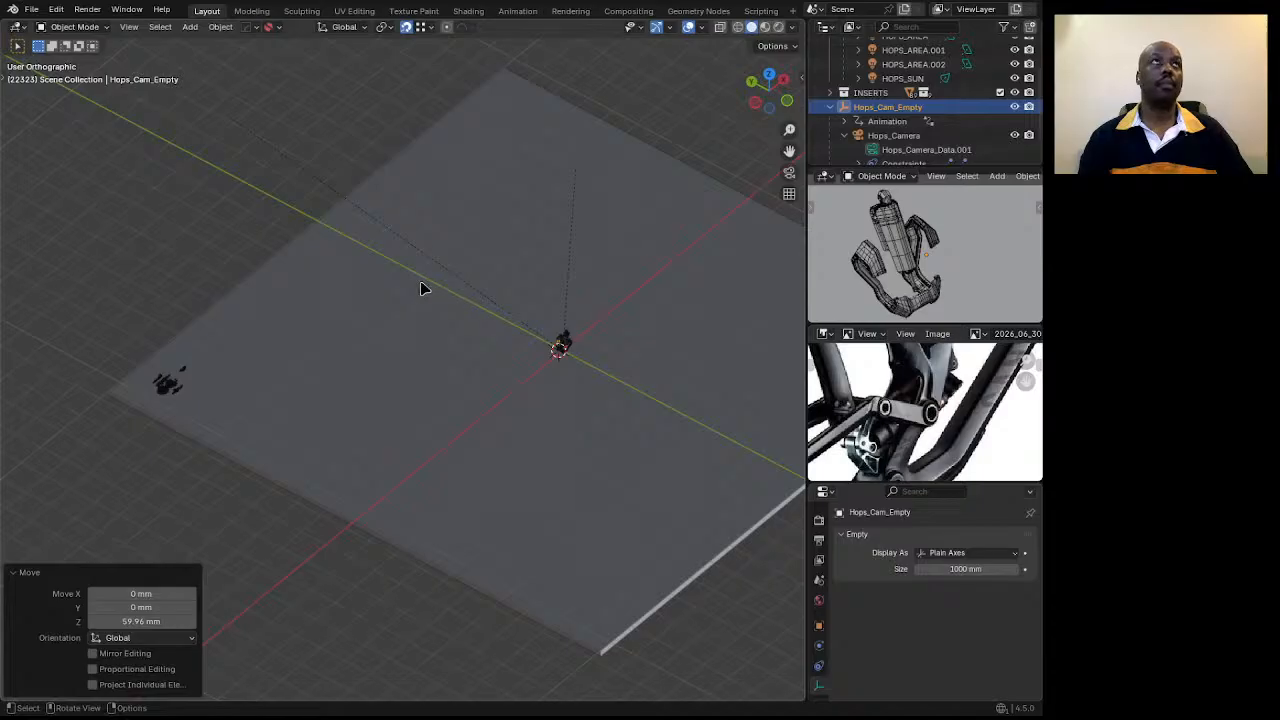
Resume the animation playback and move the coil-spring shock about 1456 mm along the X axis, away from the other spare parts.
key(space)
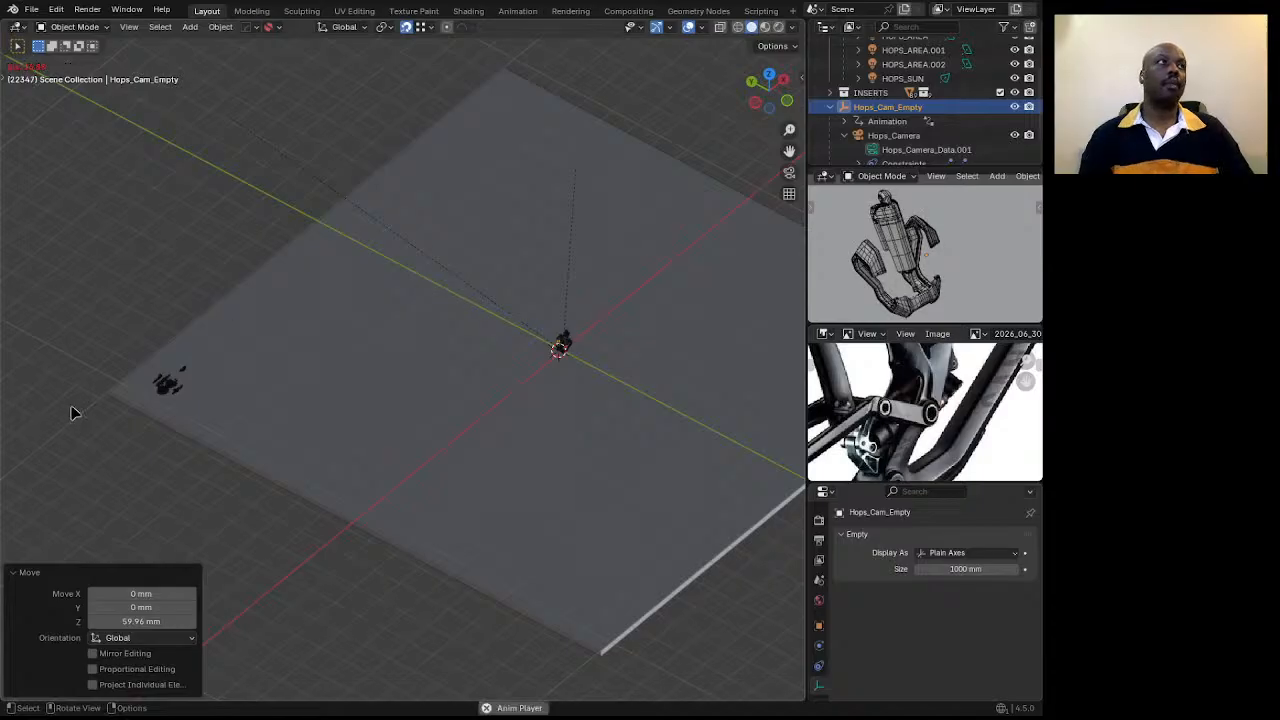
click(789, 101)
scroll(260, 355, up, 6)
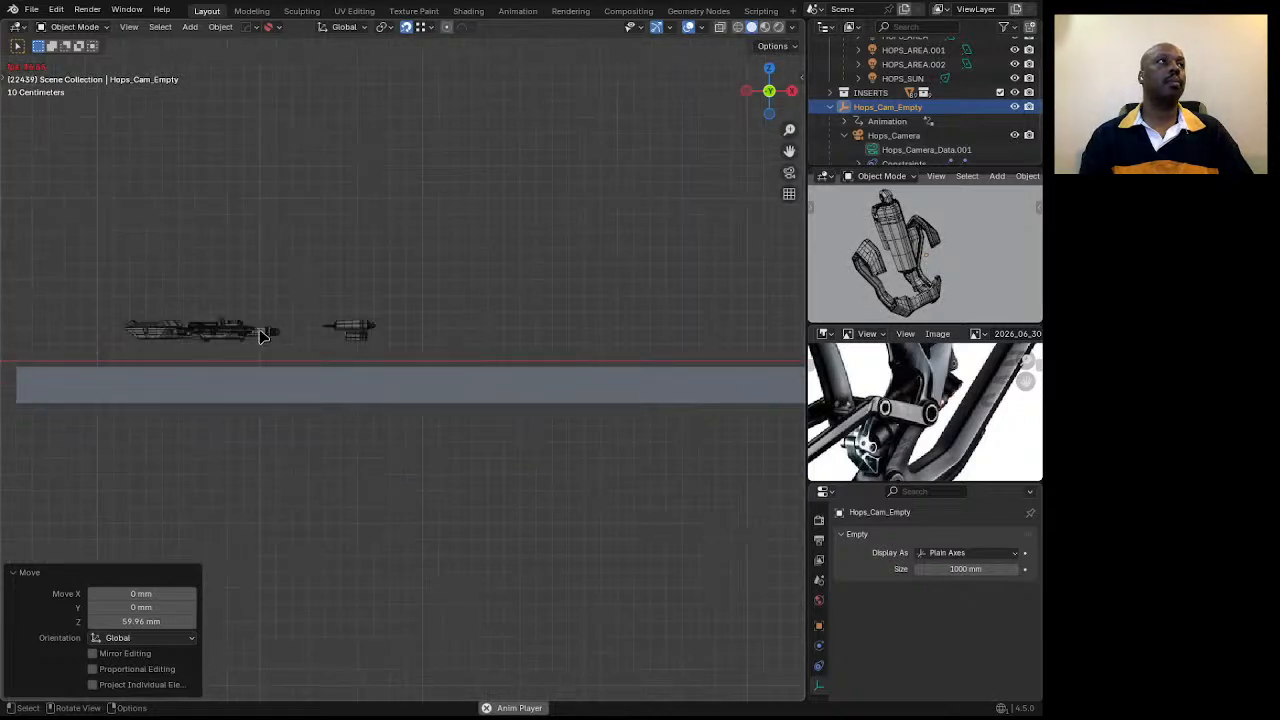
scroll(260, 335, up, 6)
click(226, 318)
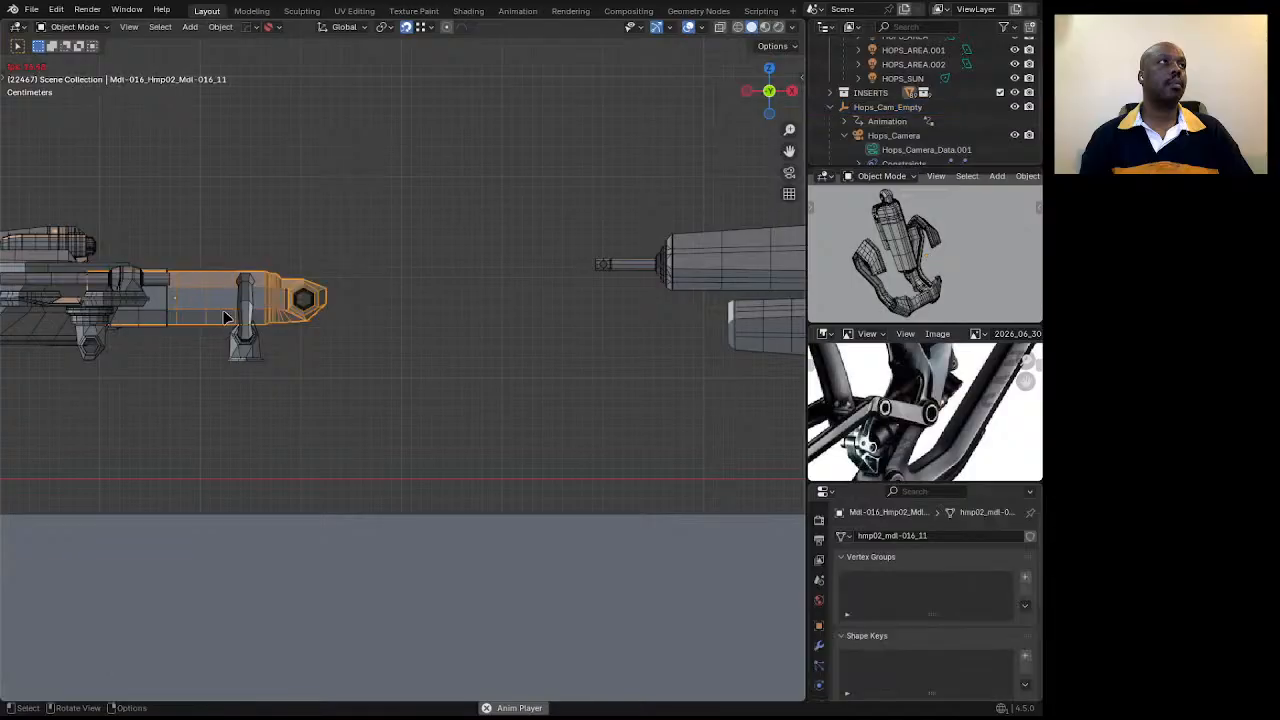
scroll(226, 318, down, 4)
mouse_move(226, 318)
middle_down()
mouse_move(220, 358)
mouse_move(224, 316)
middle_up()
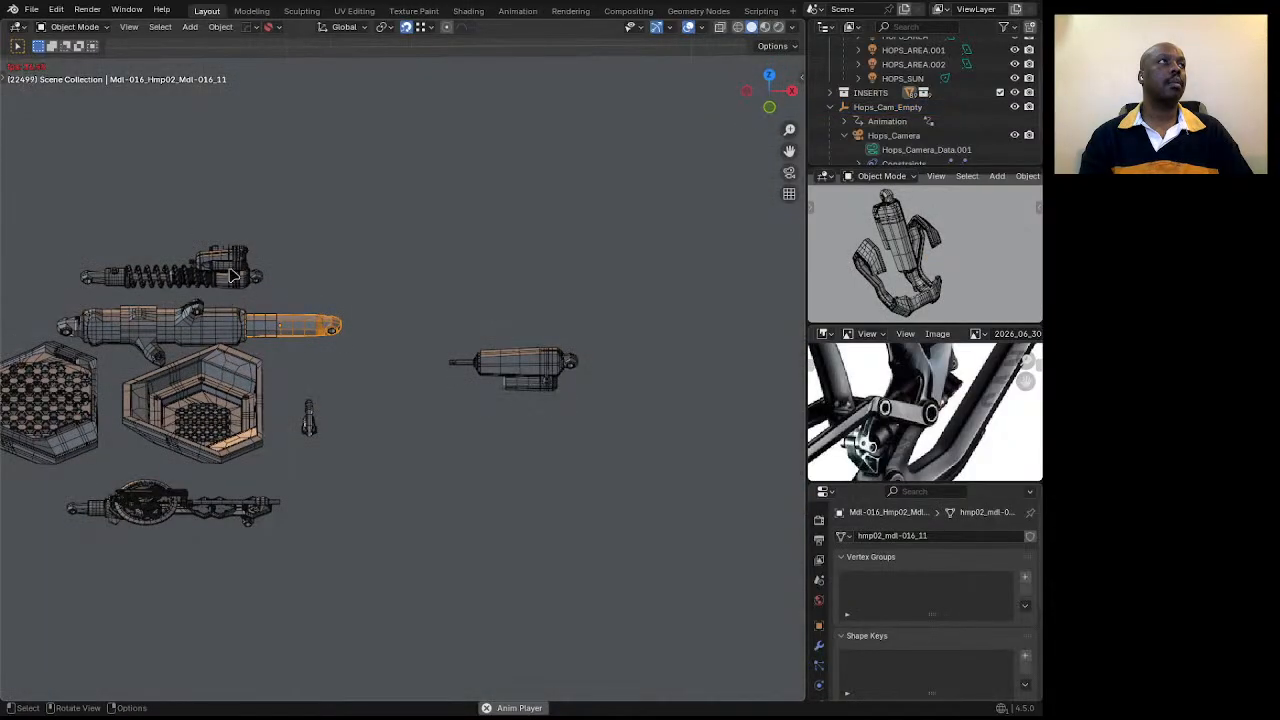
click(238, 272)
scroll(239, 268, down, 4)
key(g)
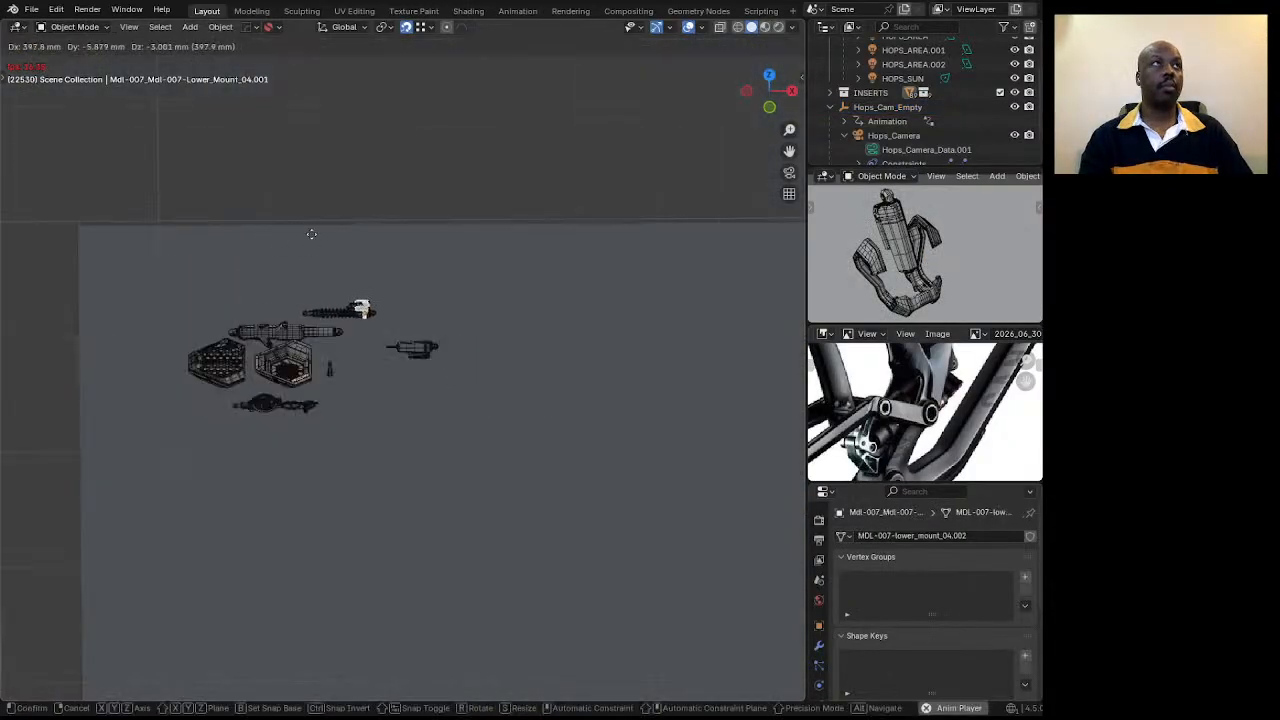
key(x)
click(484, 237)
Duplicate the entire coil-spring shock and place the copy about 577 mm further along the X axis.
click(769, 107)
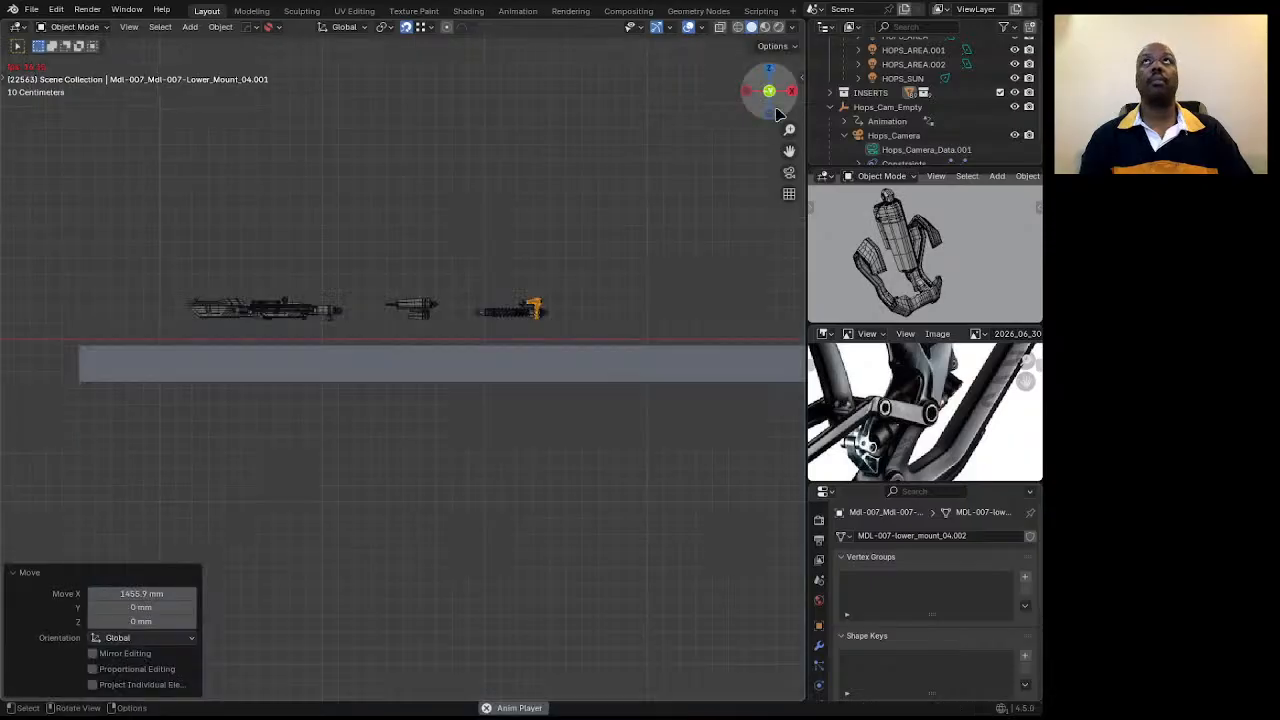
scroll(465, 310, up, 2)
drag(452, 270, 662, 354)
key(shift+d)
key(x)
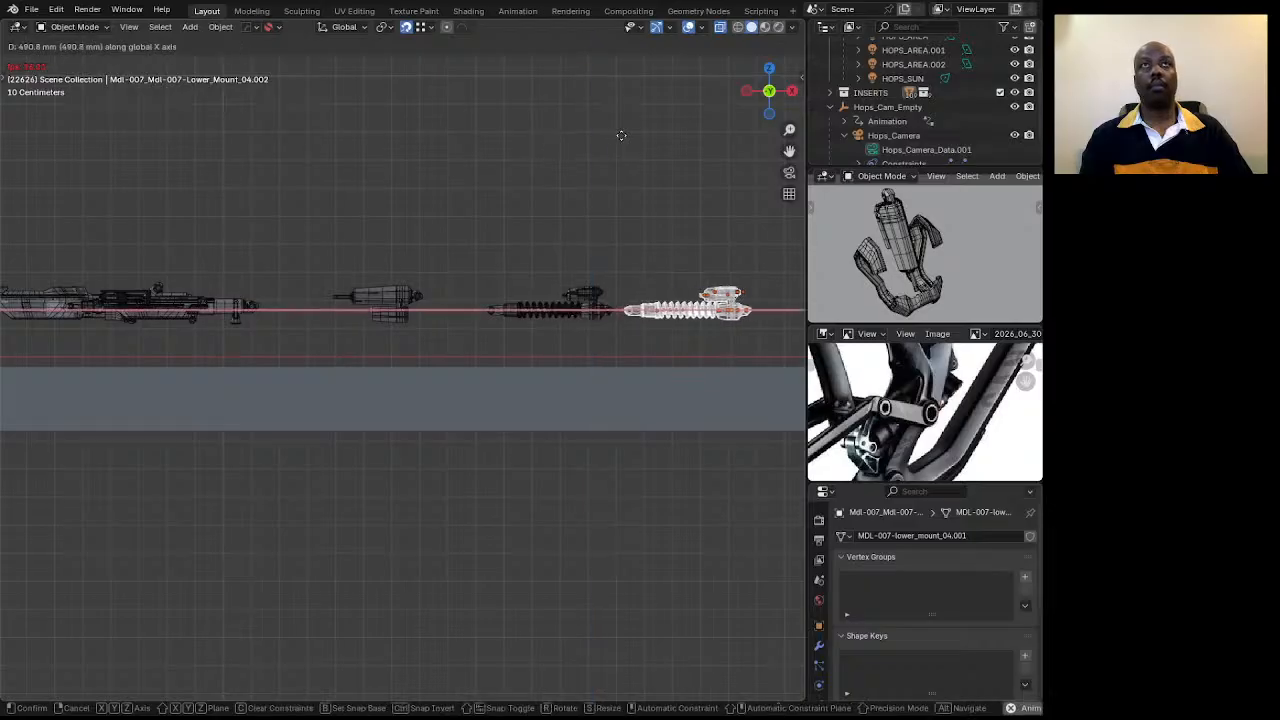
click(640, 134)
Select the copied shock's lower mount and snap it to the 3D cursor with Keep Offset.
scroll(450, 270, down, 4)
middle_drag(465, 278, 520, 272)
scroll(520, 272, up, 4)
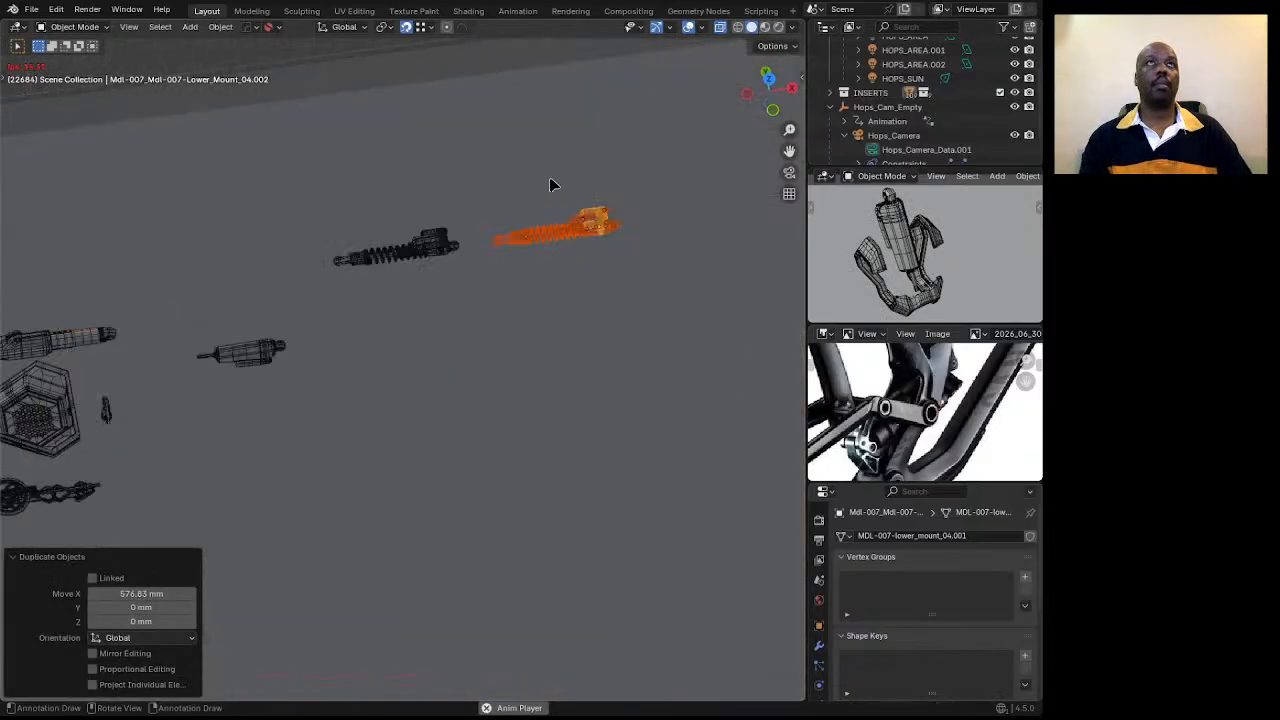
click(540, 137)
scroll(603, 216, up, 6)
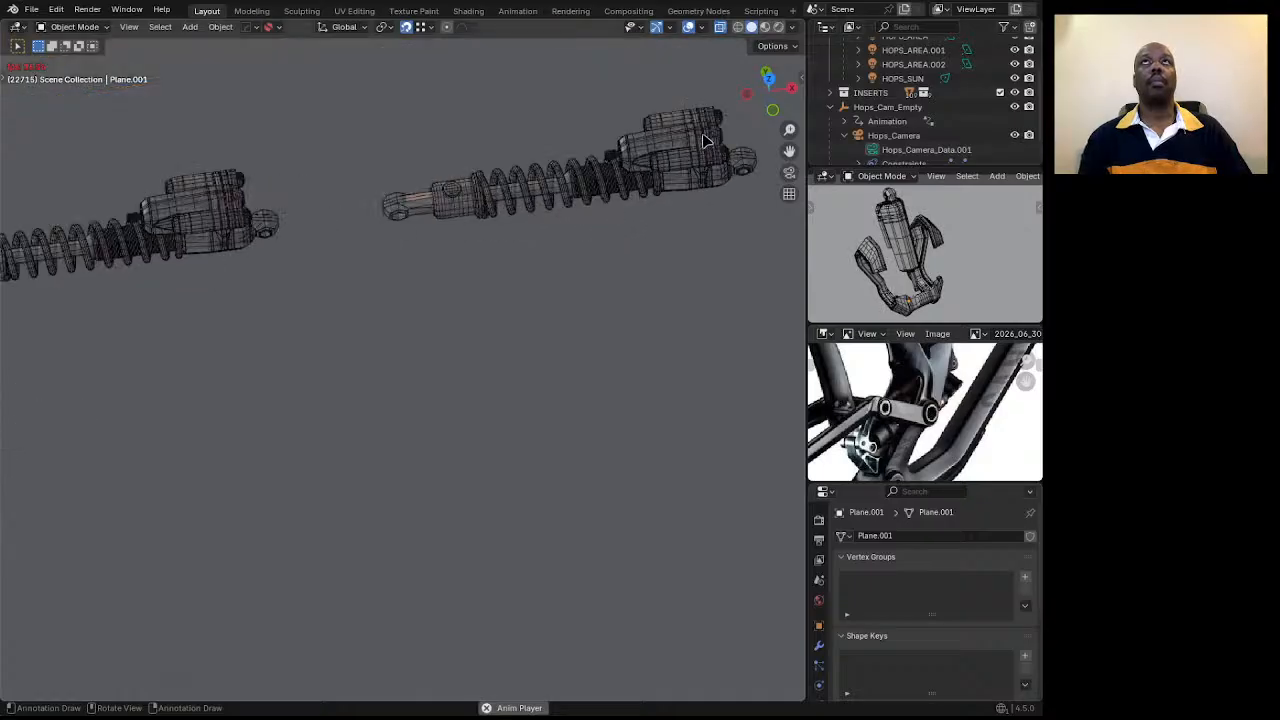
click(703, 141)
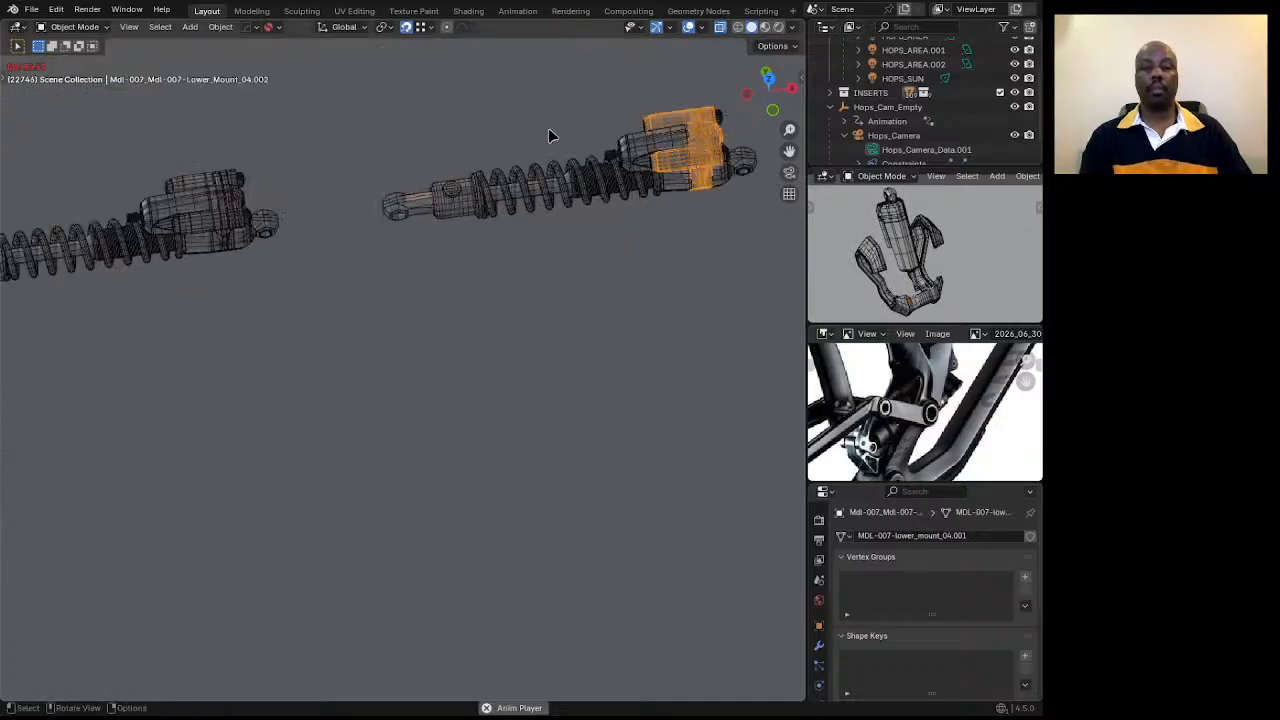
key(g)
right_click(506, 104)
key(shift+s)
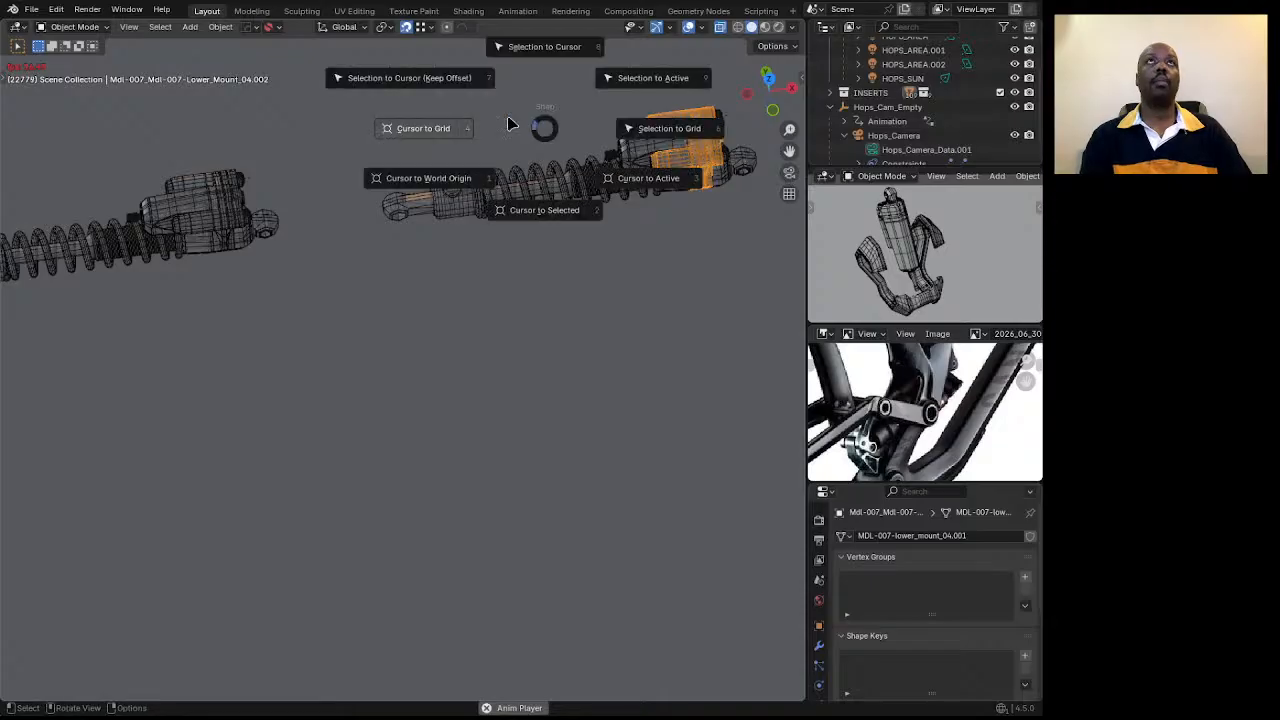
click(455, 80)
scroll(483, 123, down, 2)
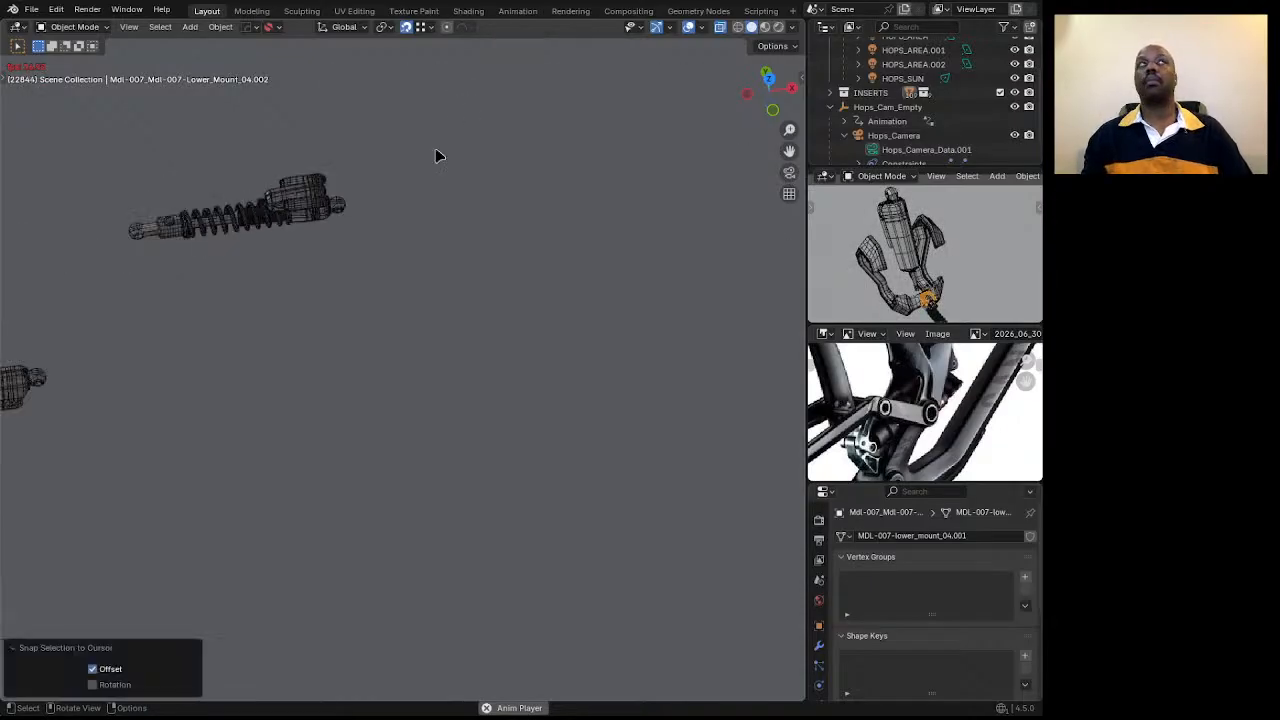
Select the motor housing between the curved brackets and snap the 3D cursor to it.
scroll(187, 322, down, 16)
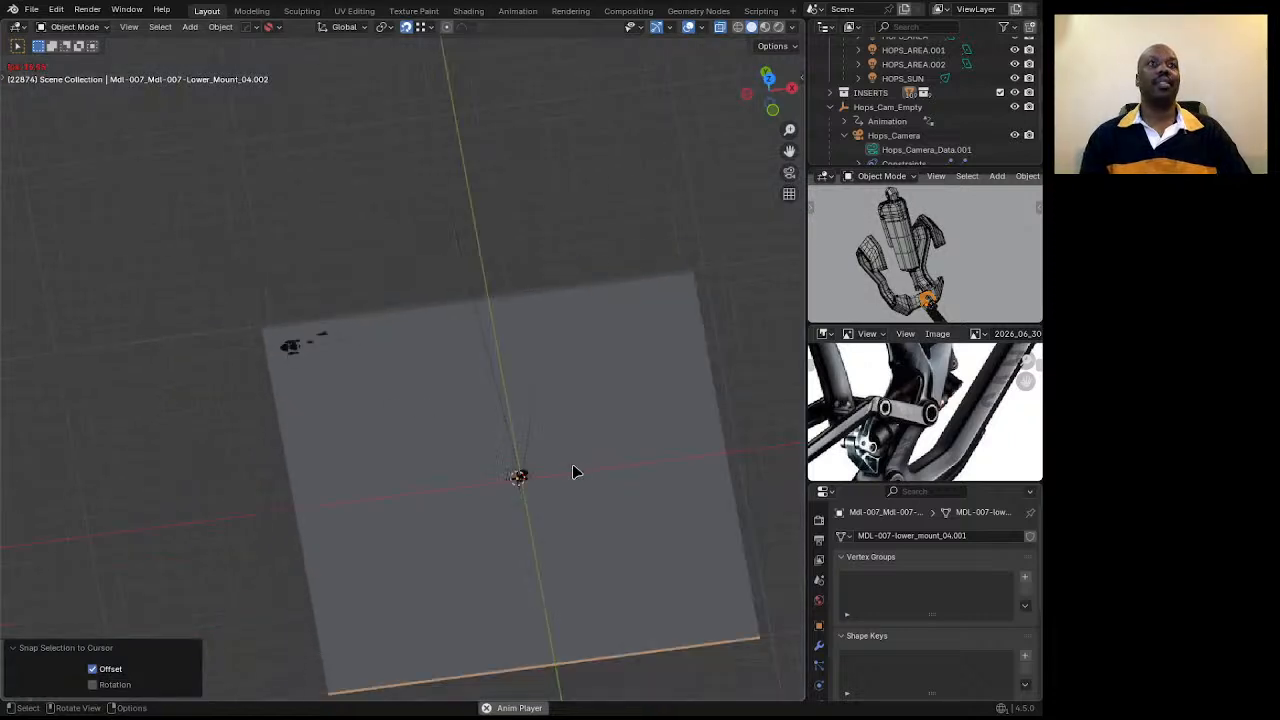
scroll(640, 572, up, 6)
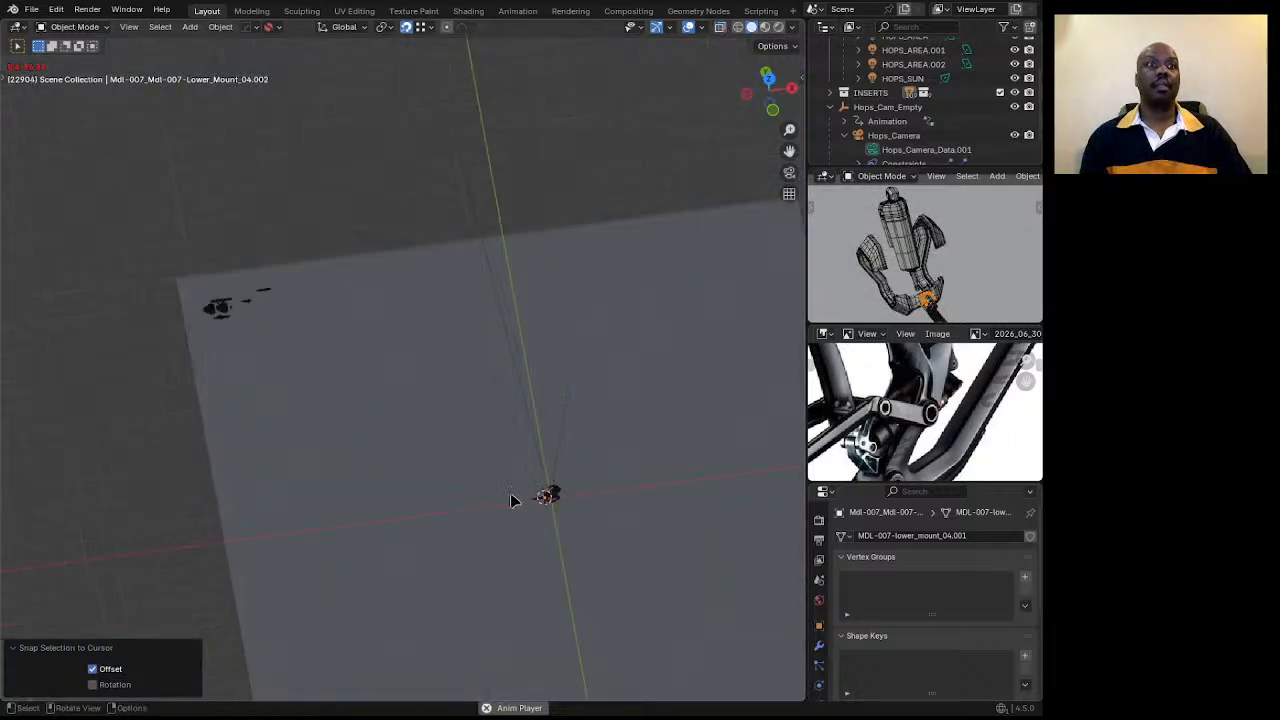
scroll(640, 572, up, 5)
shift+middle_drag(640, 563, 453, 188)
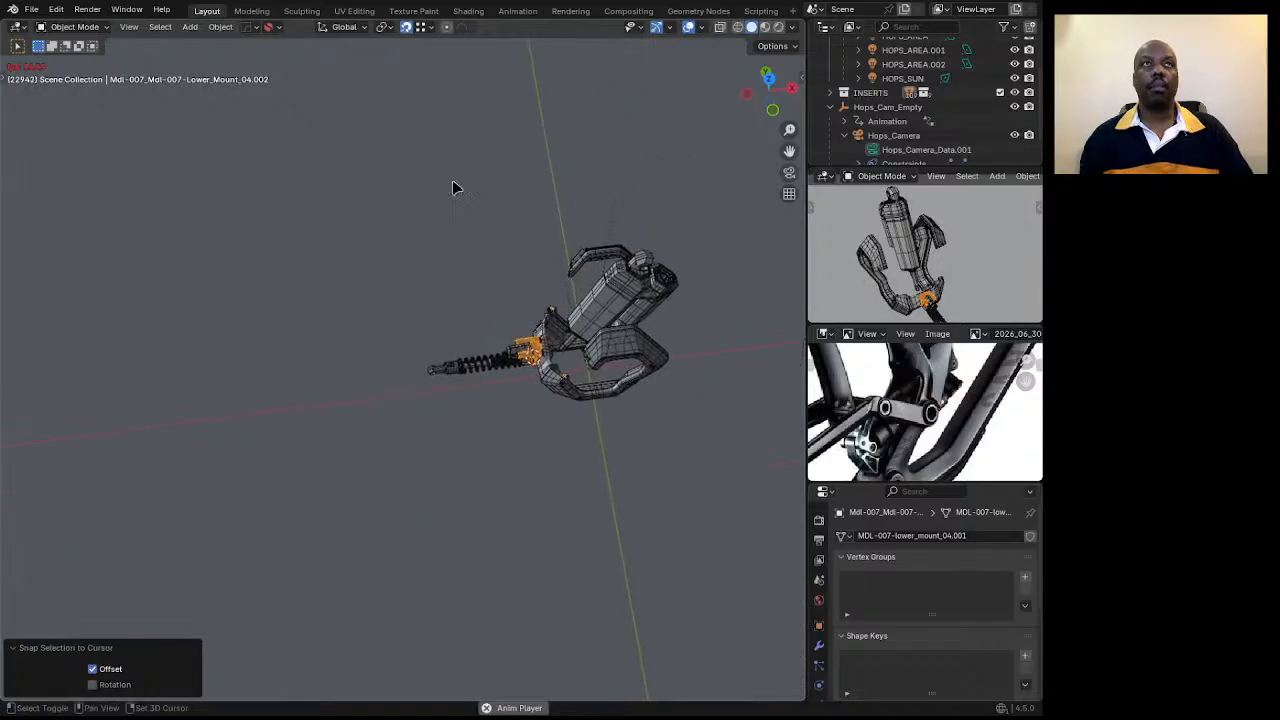
click(621, 288)
click(616, 289)
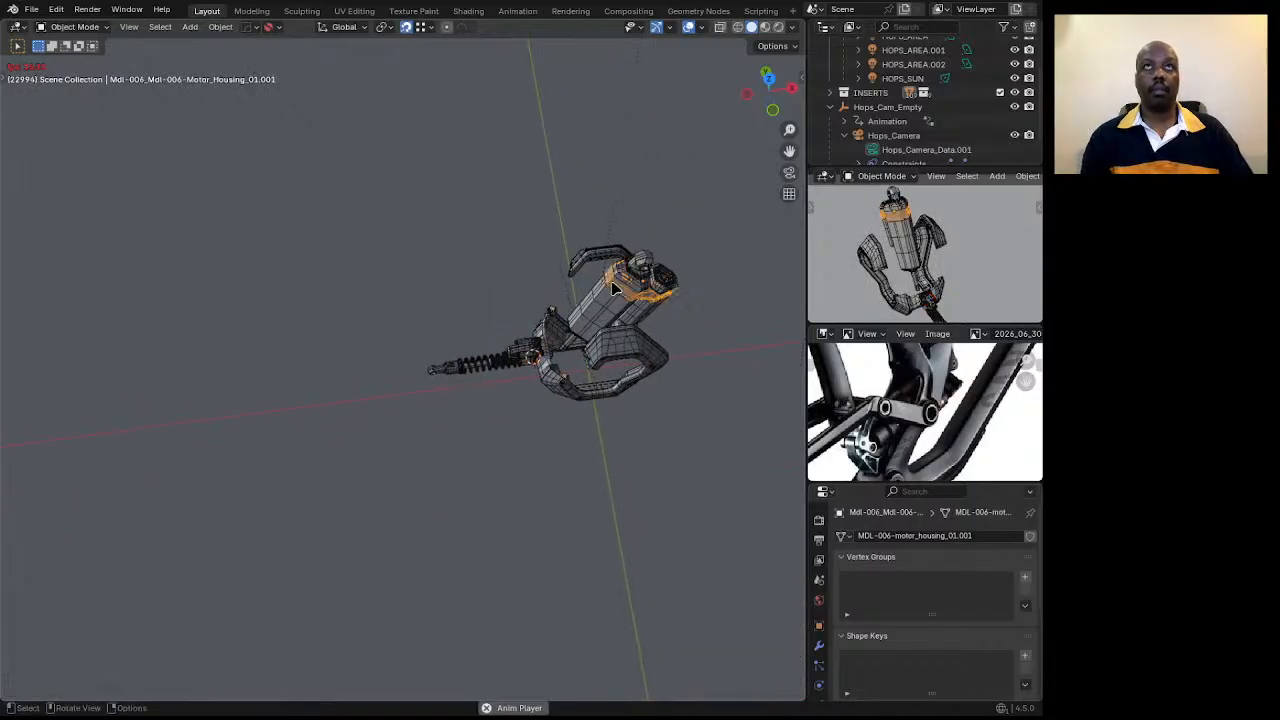
key(shift+s)
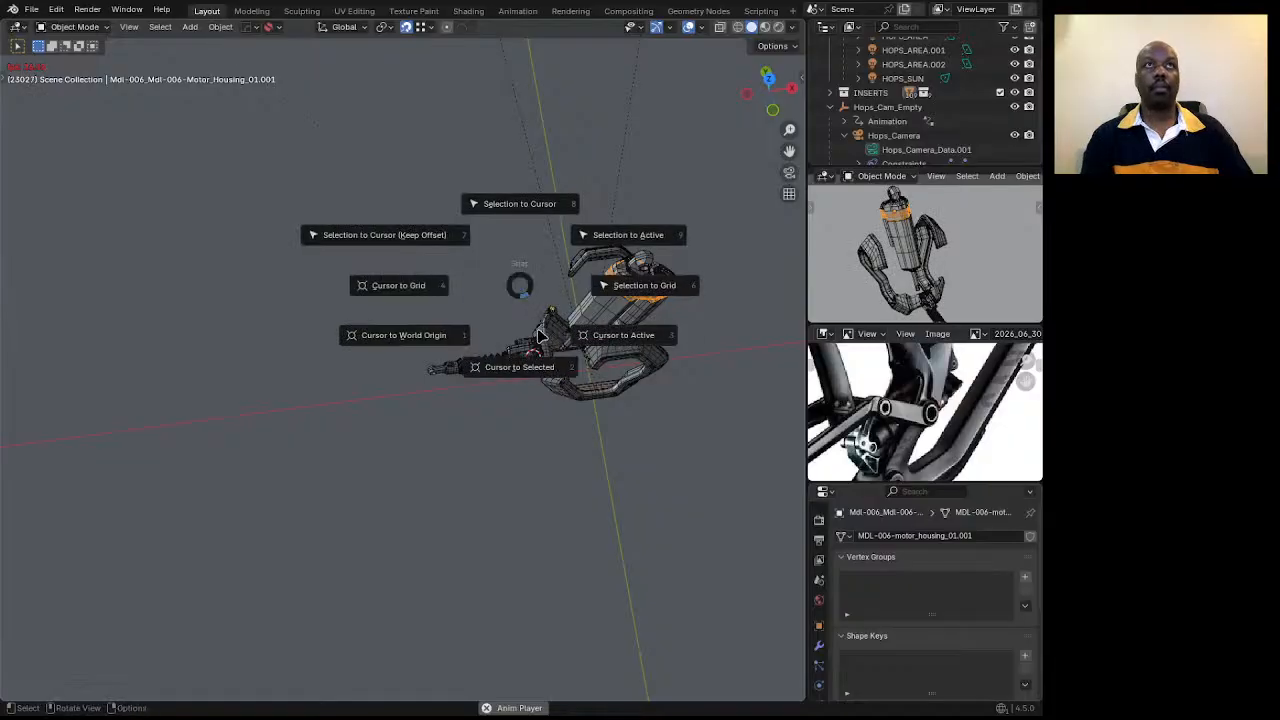
click(540, 367)
Snap the copied coil-spring shock by its lower mount onto the motor housing's 3D cursor location, using Keep Offset.
scroll(537, 356, up, 3)
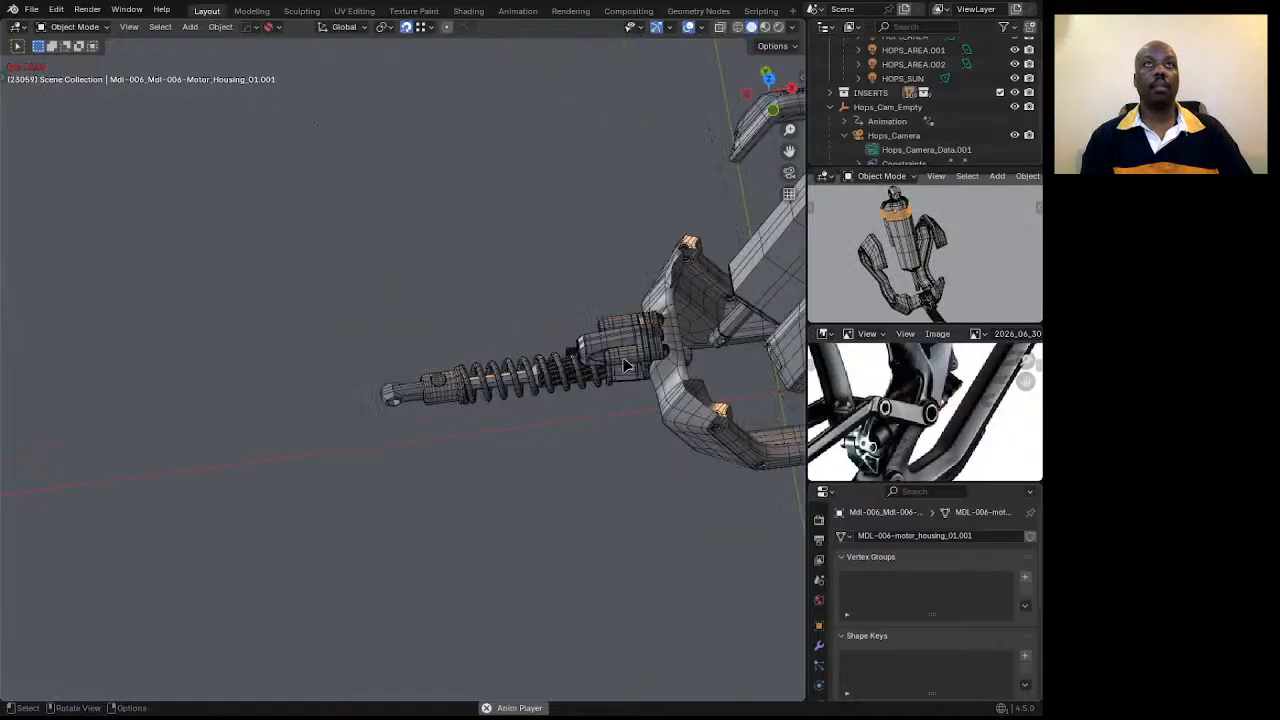
click(651, 338)
key(shift+s)
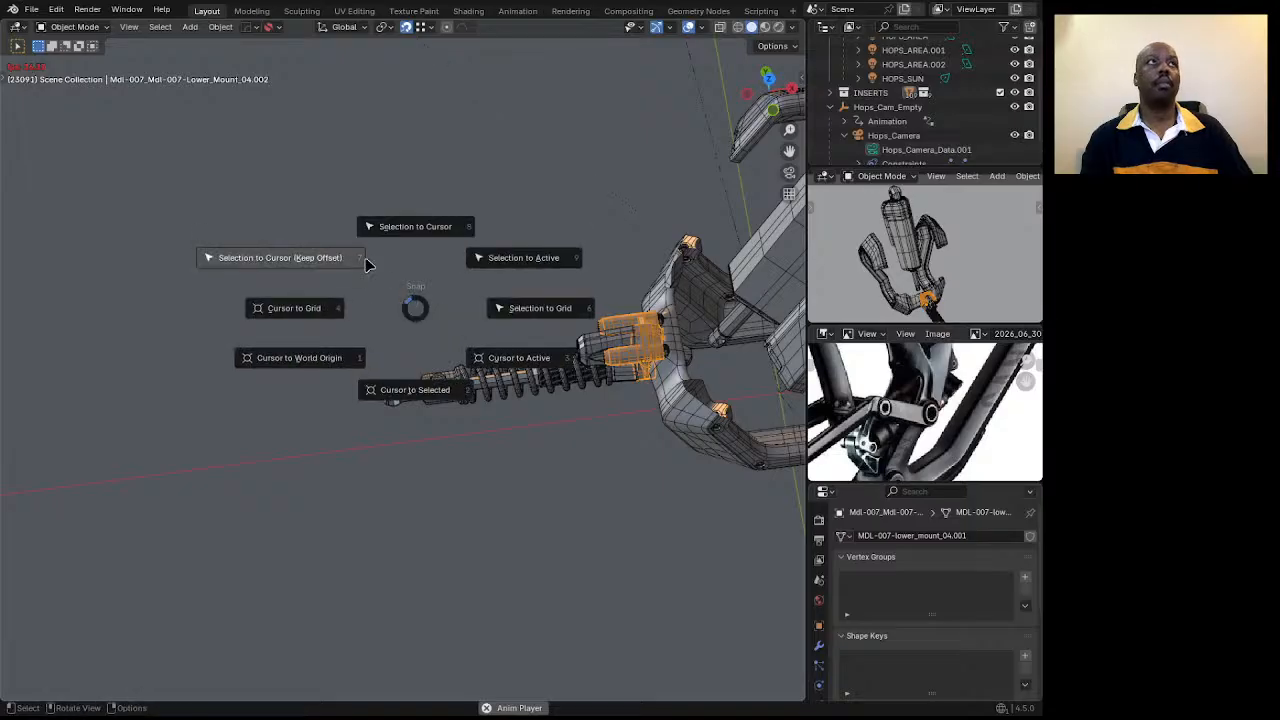
click(358, 263)
scroll(352, 310, down, 5)
scroll(523, 305, up, 5)
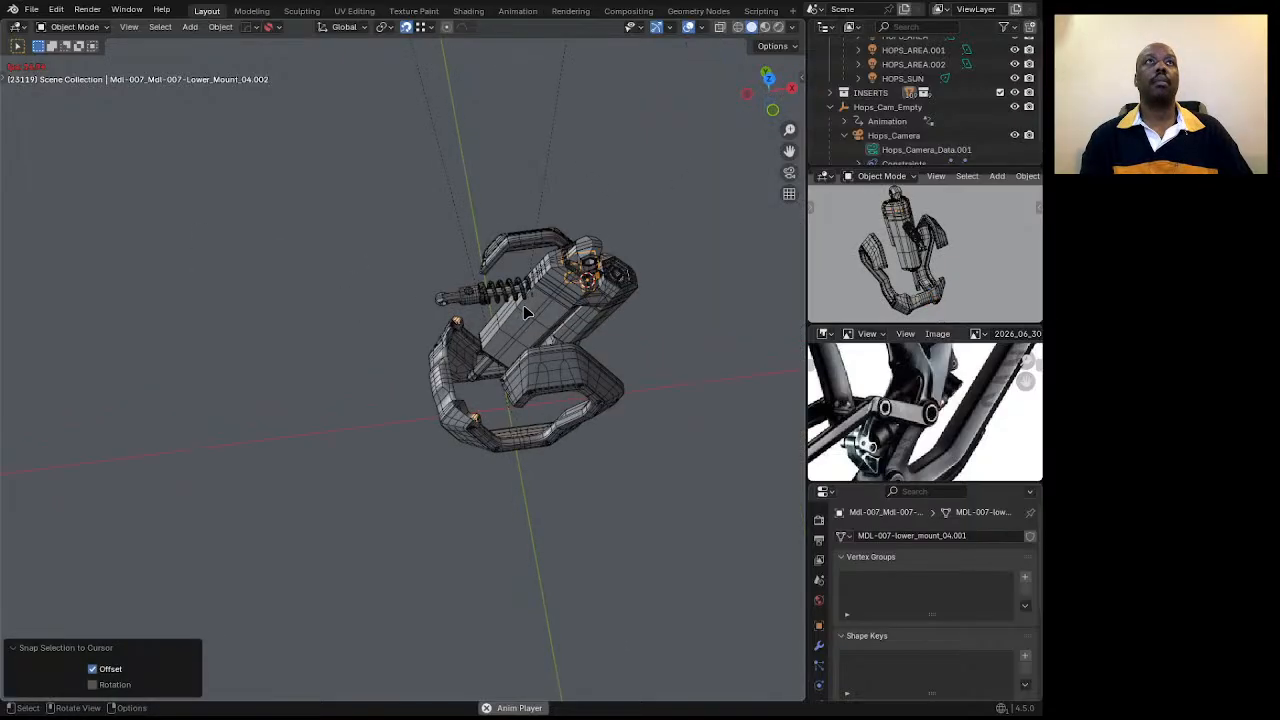
Move the motor housing with its attached parts about -1931 mm along the global X axis, out of the bracket assembly.
click(577, 273)
scroll(524, 300, down, 4)
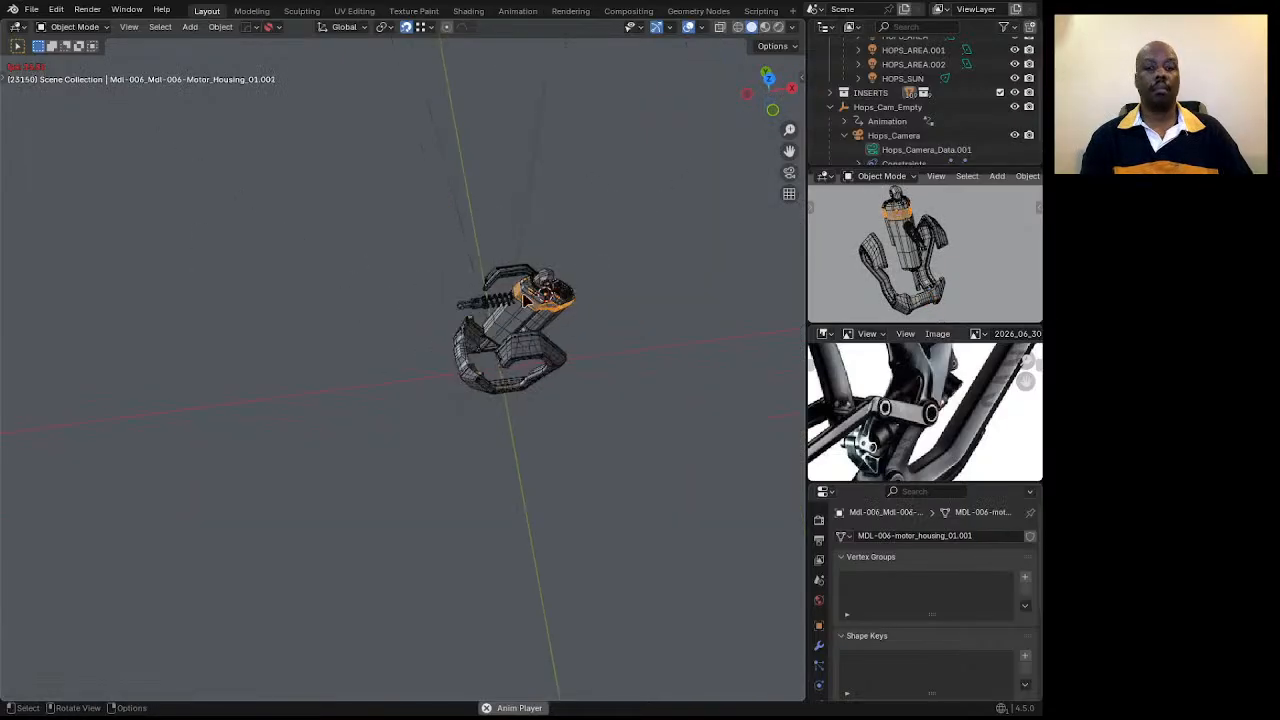
key(g)
key(x)
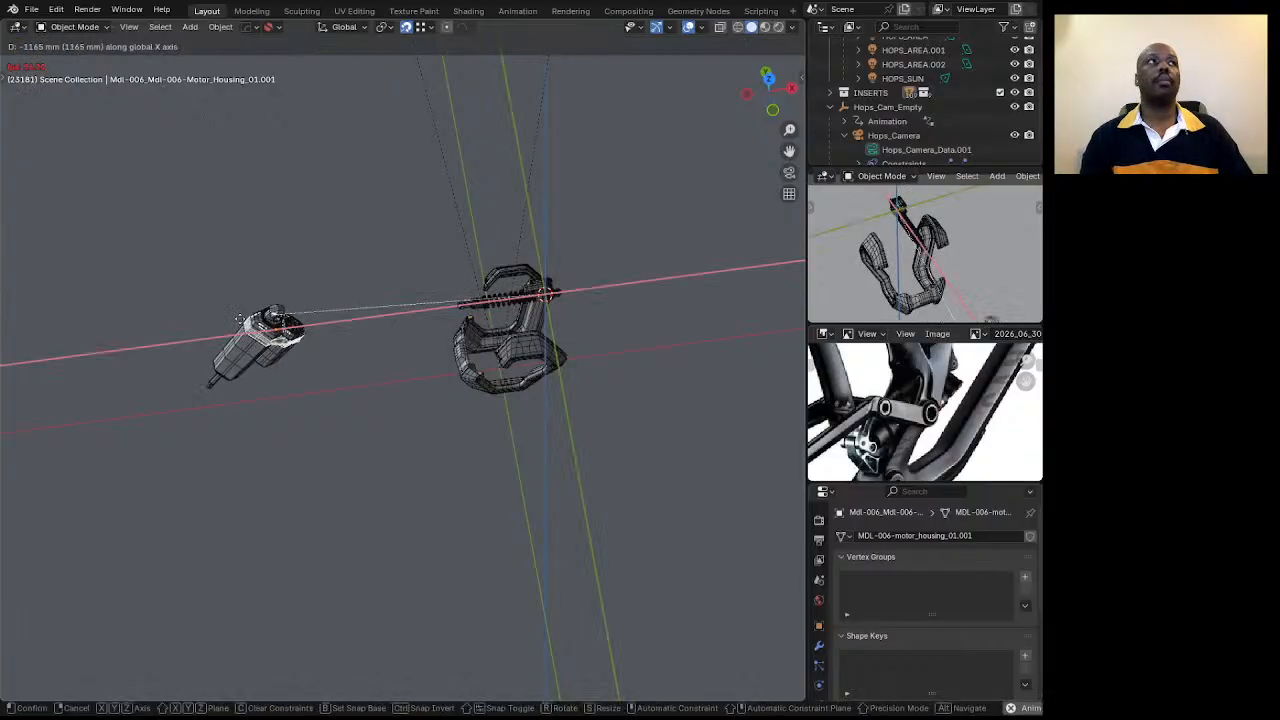
click(72, 356)
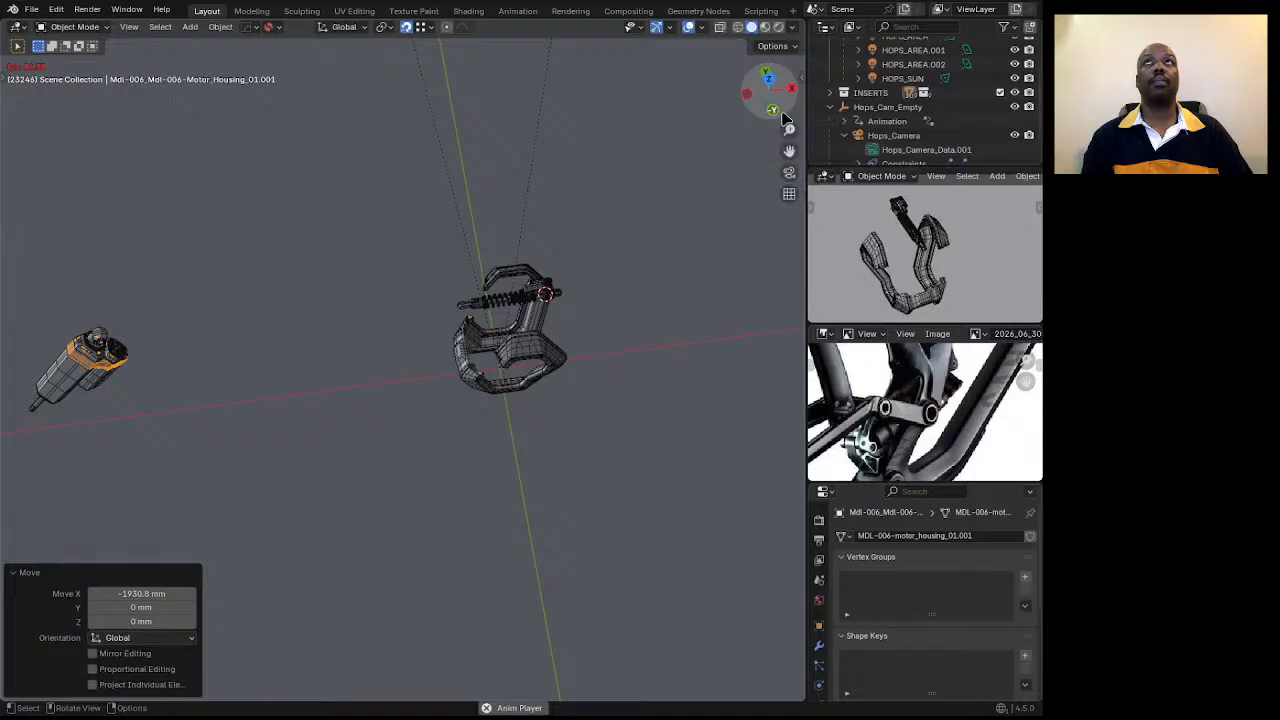
scroll(520, 270, up, 2)
drag(767, 88, 768, 118)
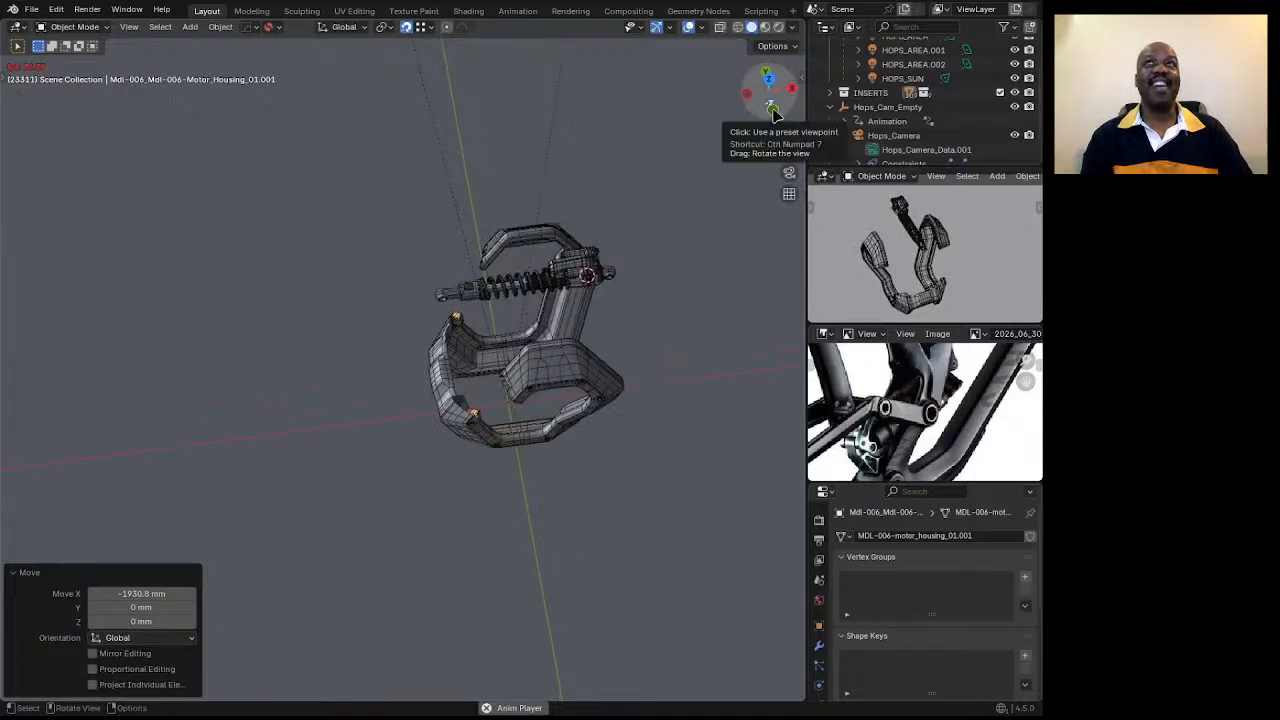
click(773, 110)
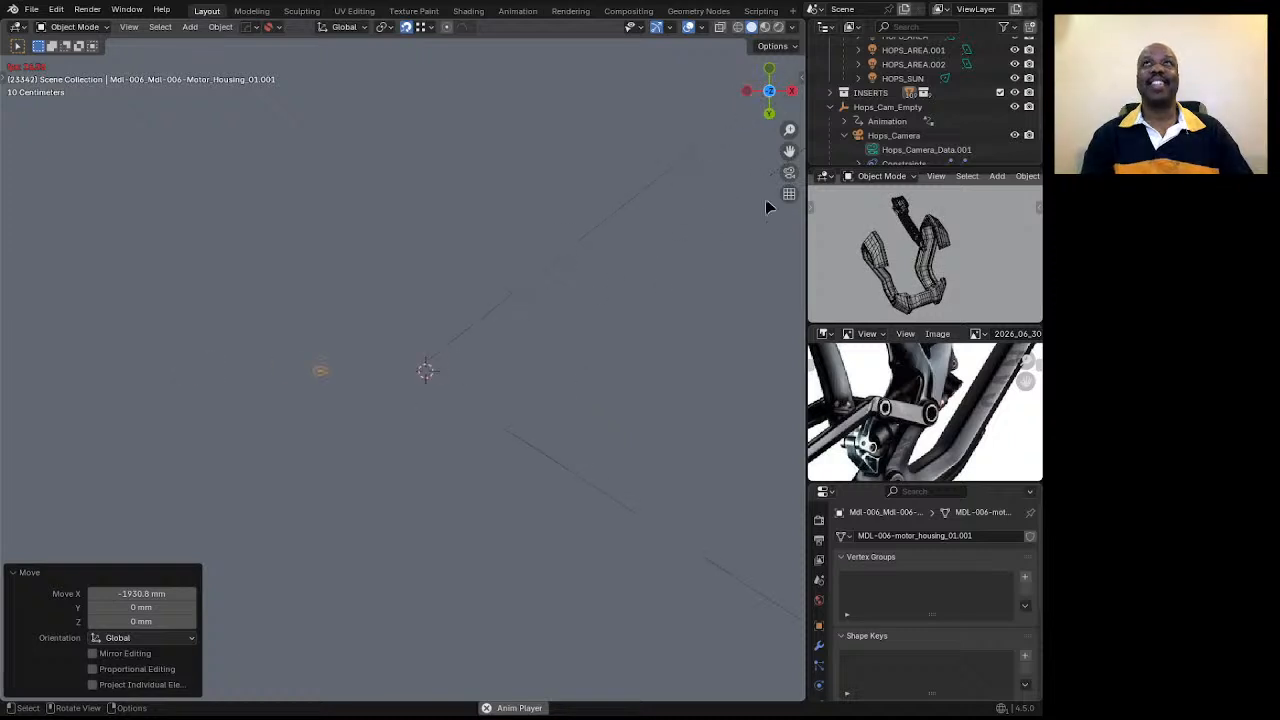
key(KP_Decimal)
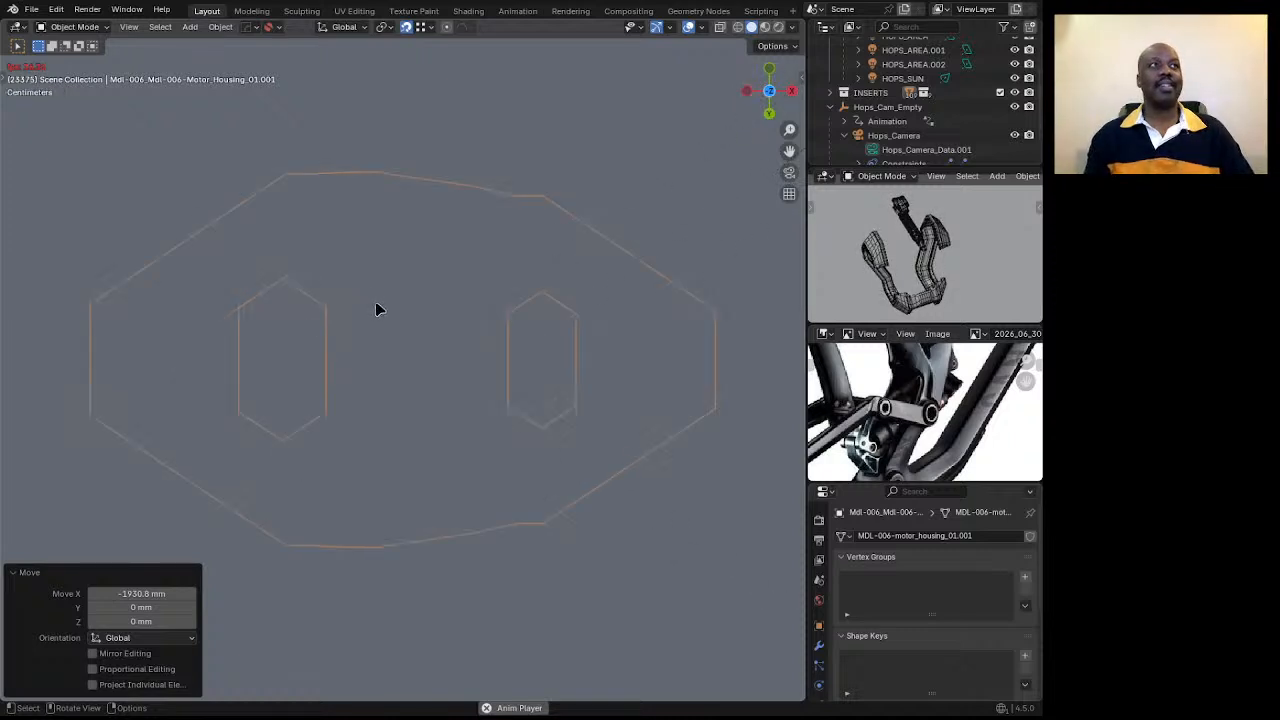
middle_drag(371, 312, 437, 332)
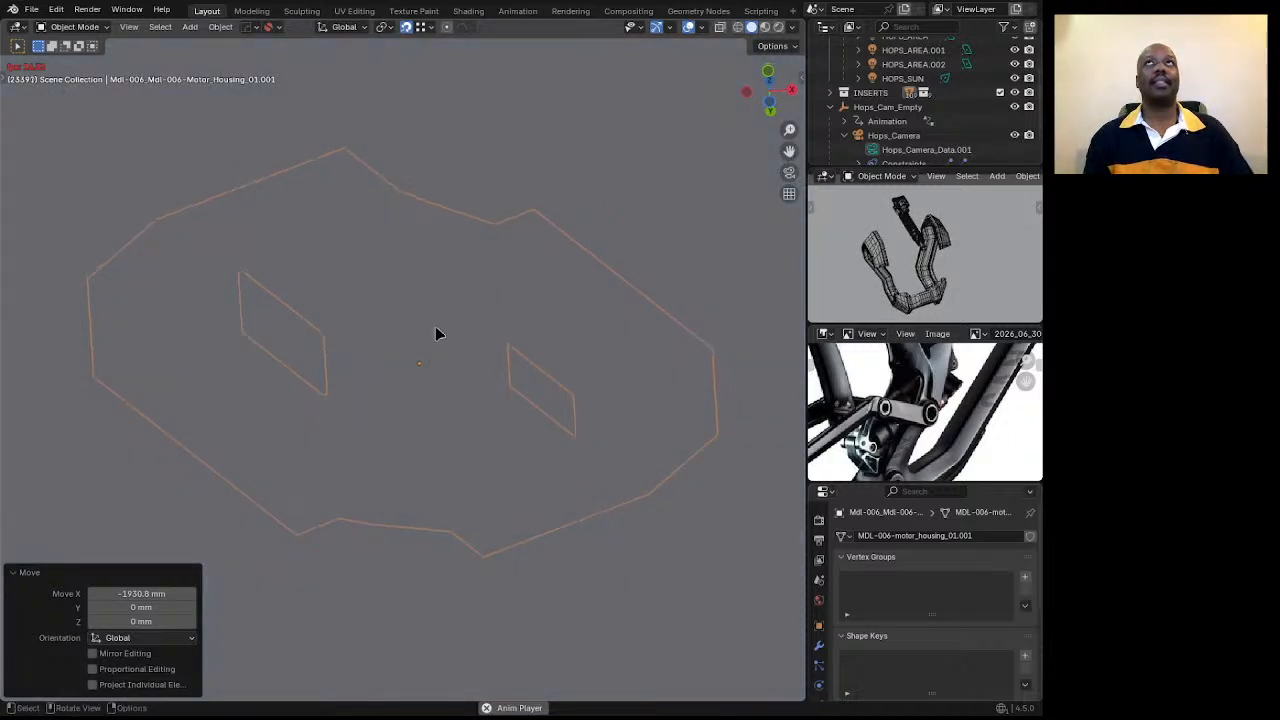
click(770, 96)
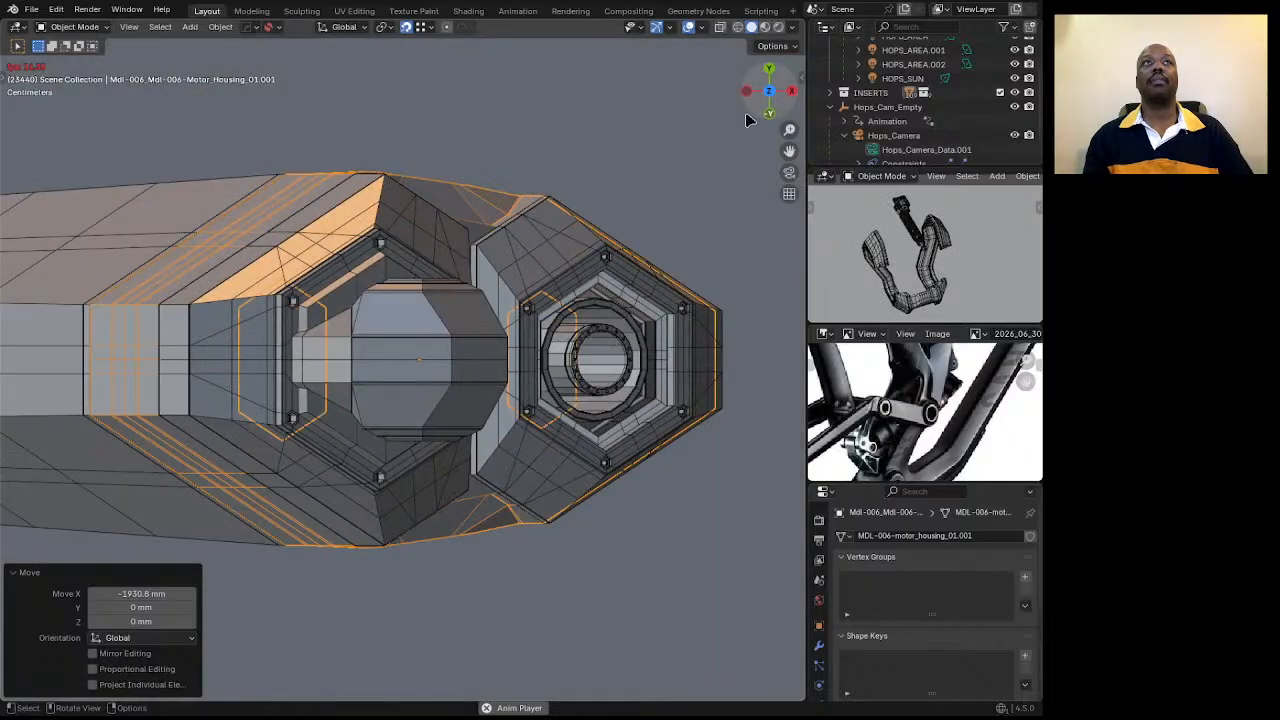
Select the coil-spring shock's lower mount between the brackets and rotate the shock -60° in the side view.
scroll(511, 271, down, 12)
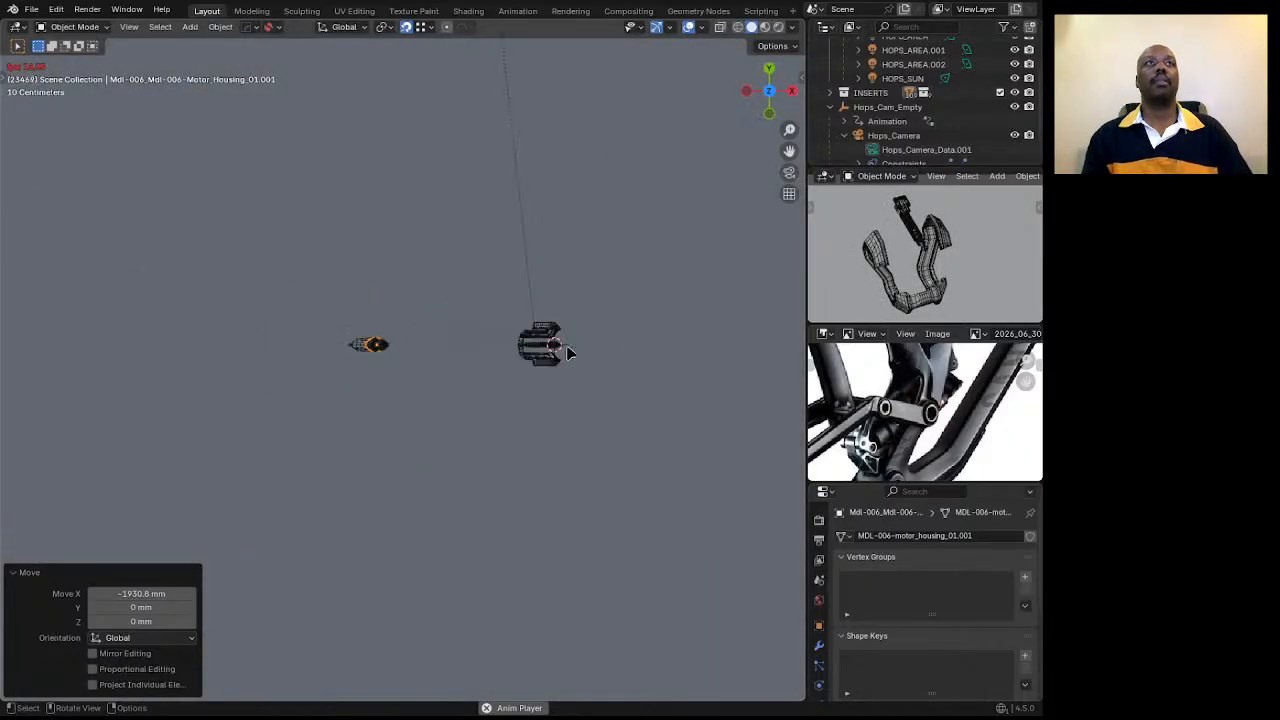
scroll(567, 352, up, 7)
scroll(757, 323, up, 3)
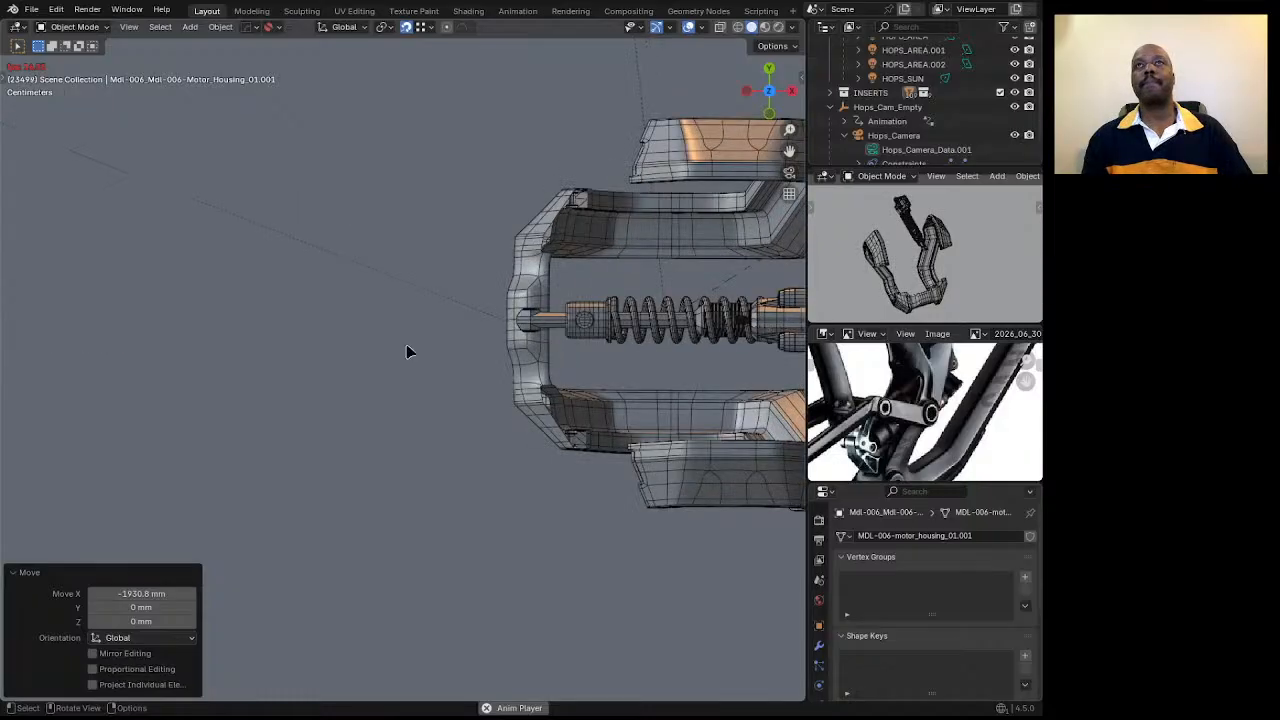
scroll(406, 351, down, 3)
scroll(654, 354, up, 2)
click(605, 337)
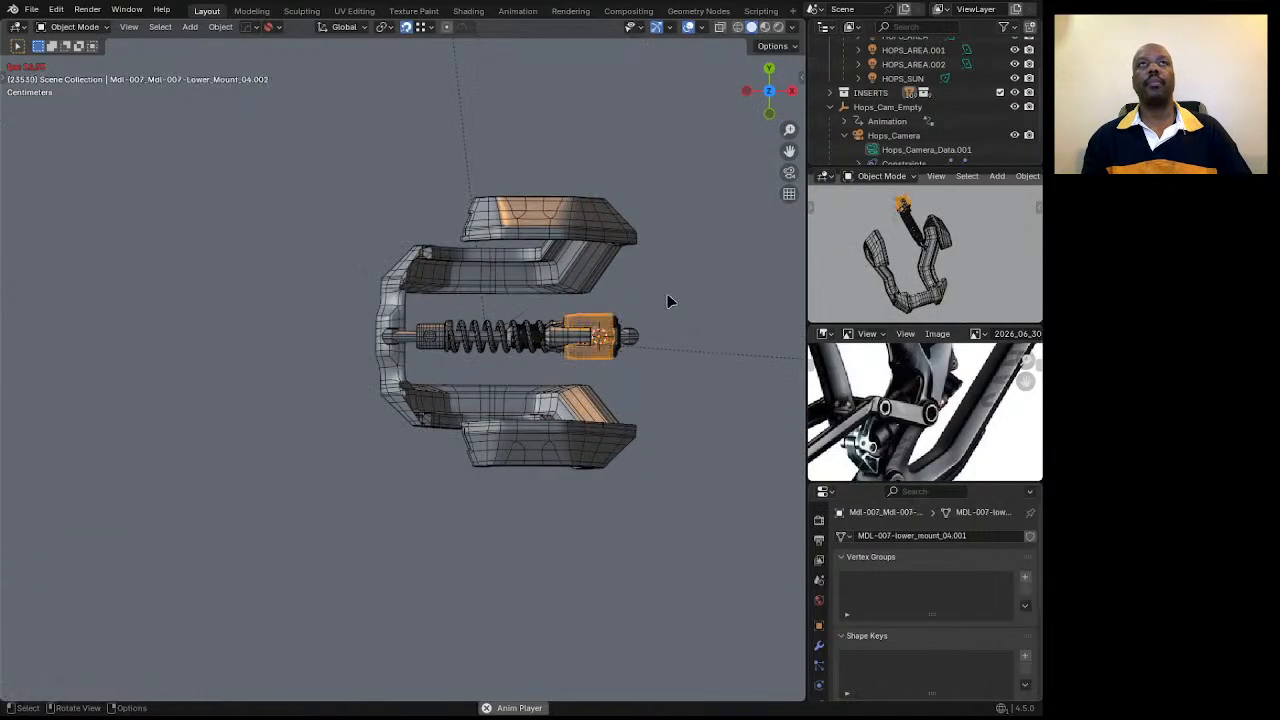
key(KP_1)
scroll(454, 289, down, 2)
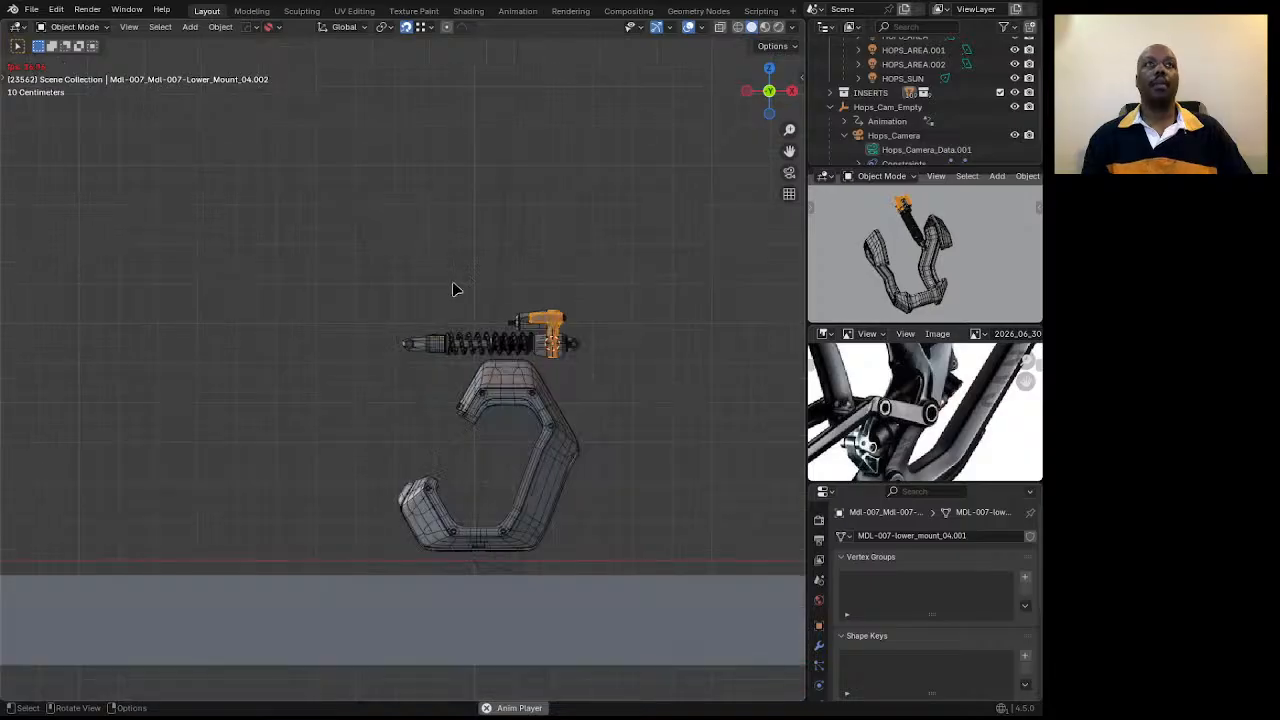
key(r)
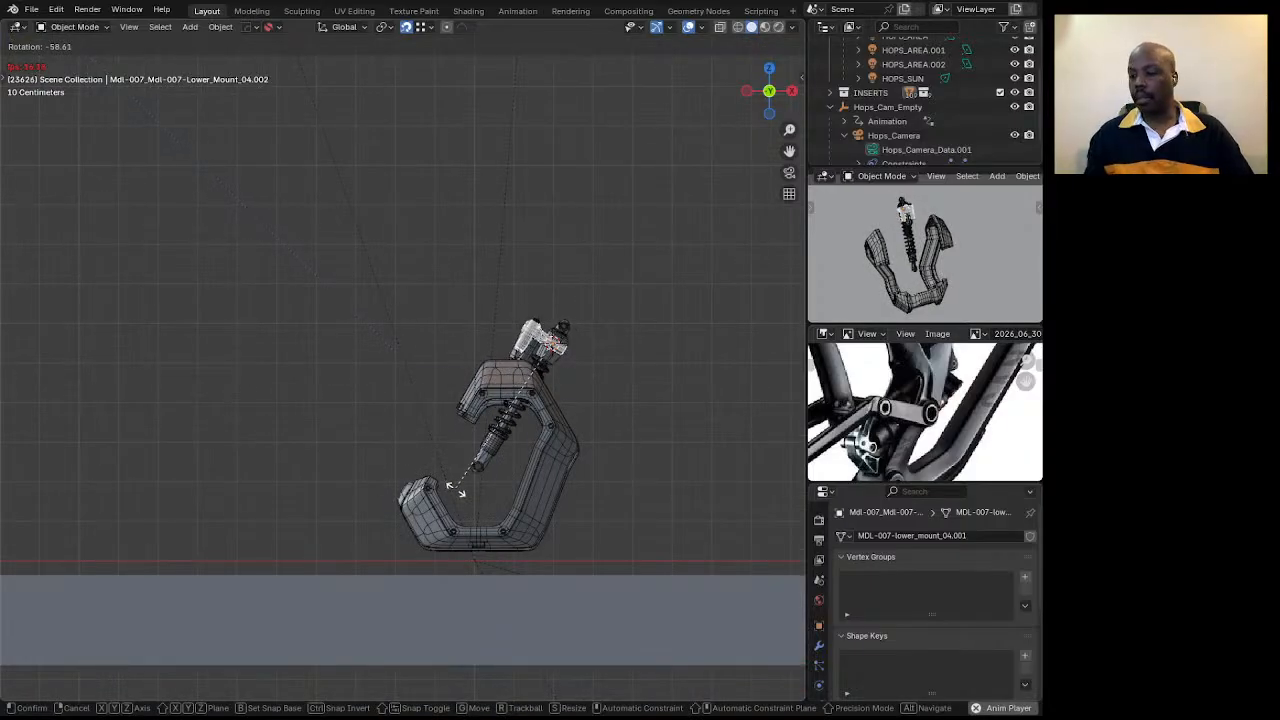
click(457, 490)
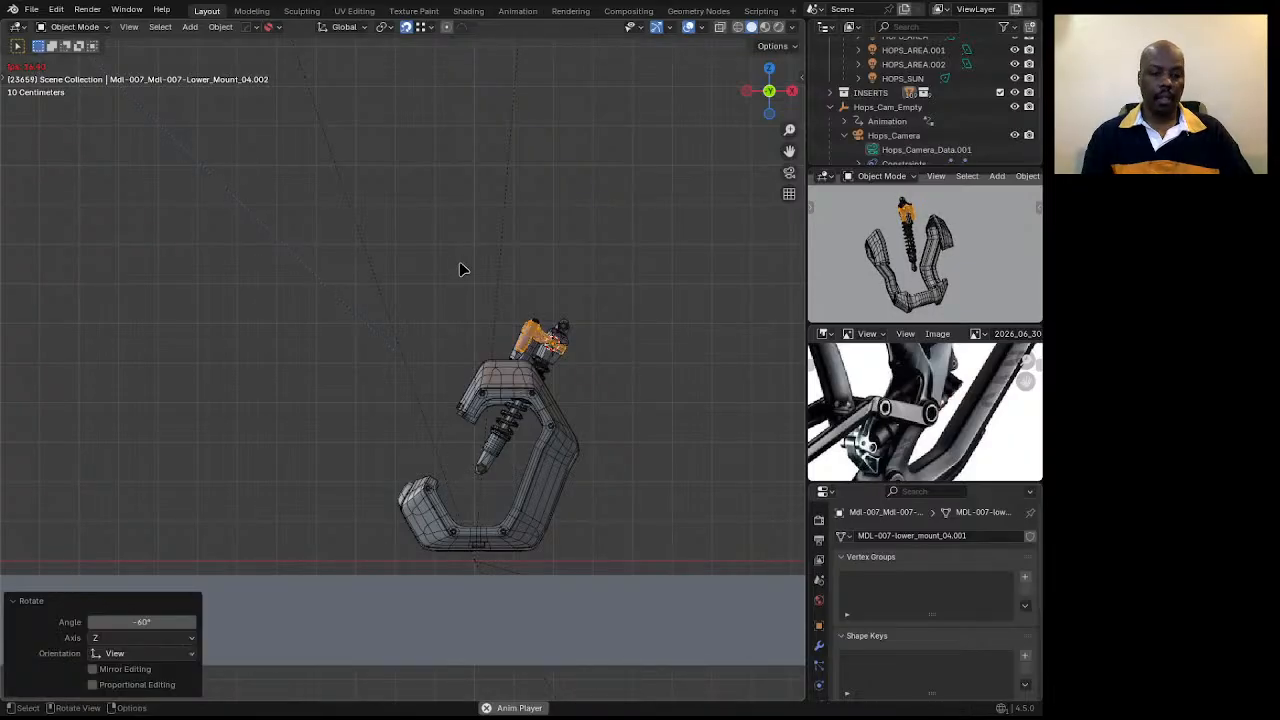
Scale the coil-spring shock uniformly by 1.5.
key(s)
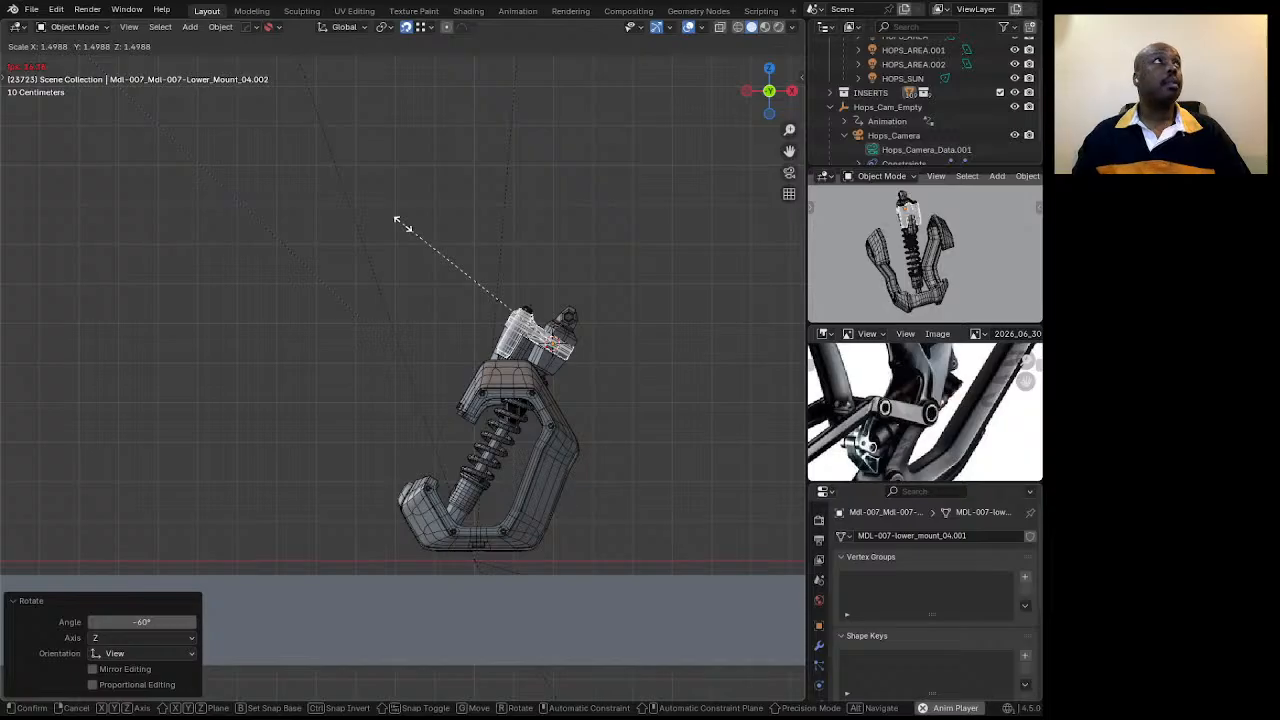
text(2)
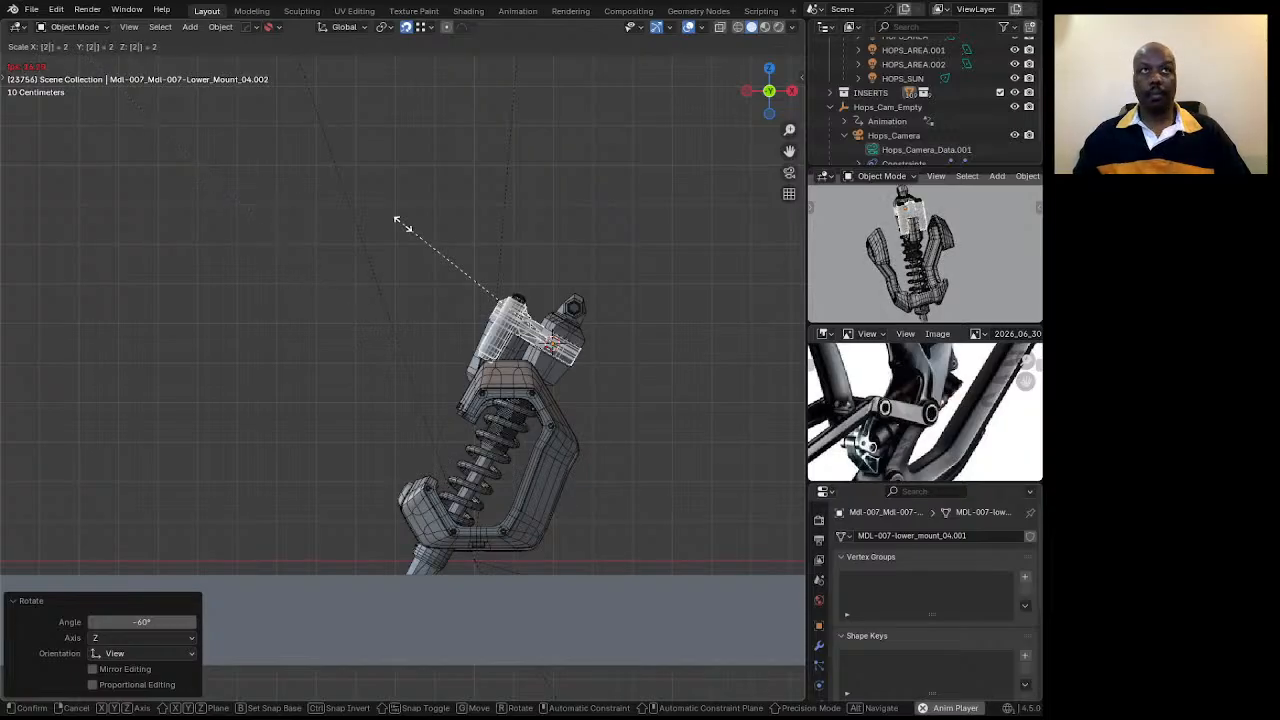
key(BackSpace)
text(1.5)
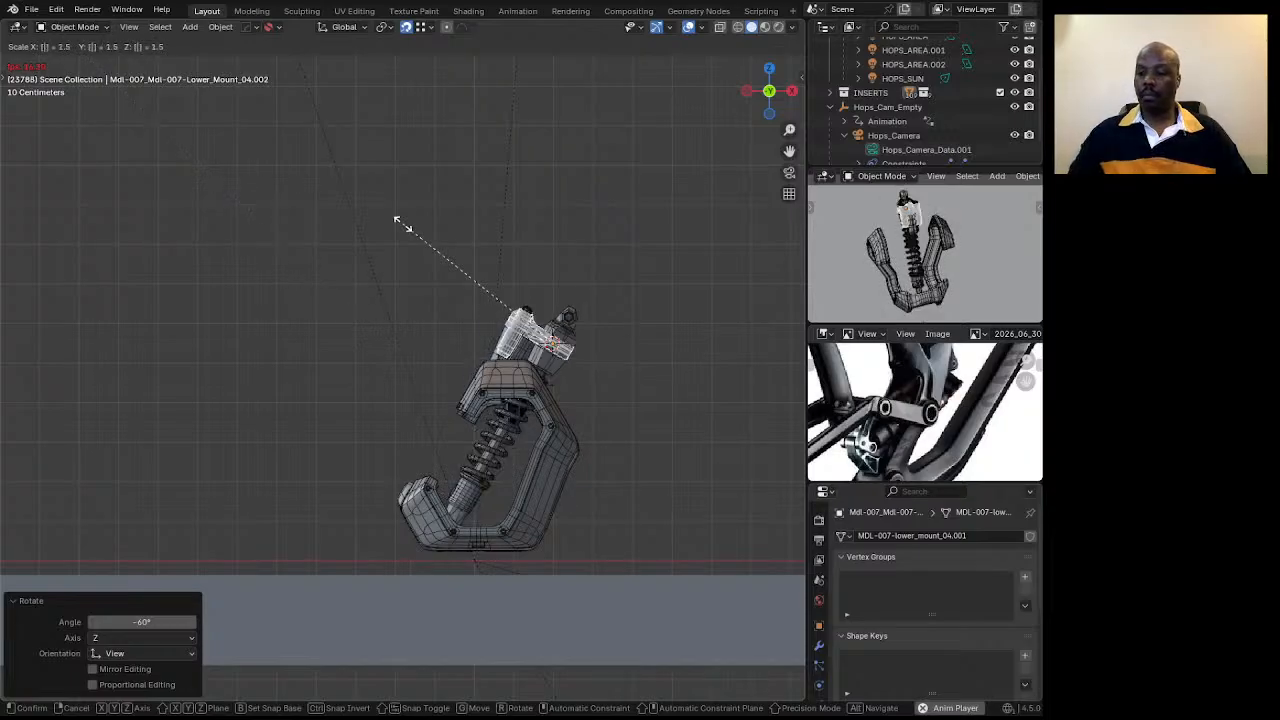
key(Return)
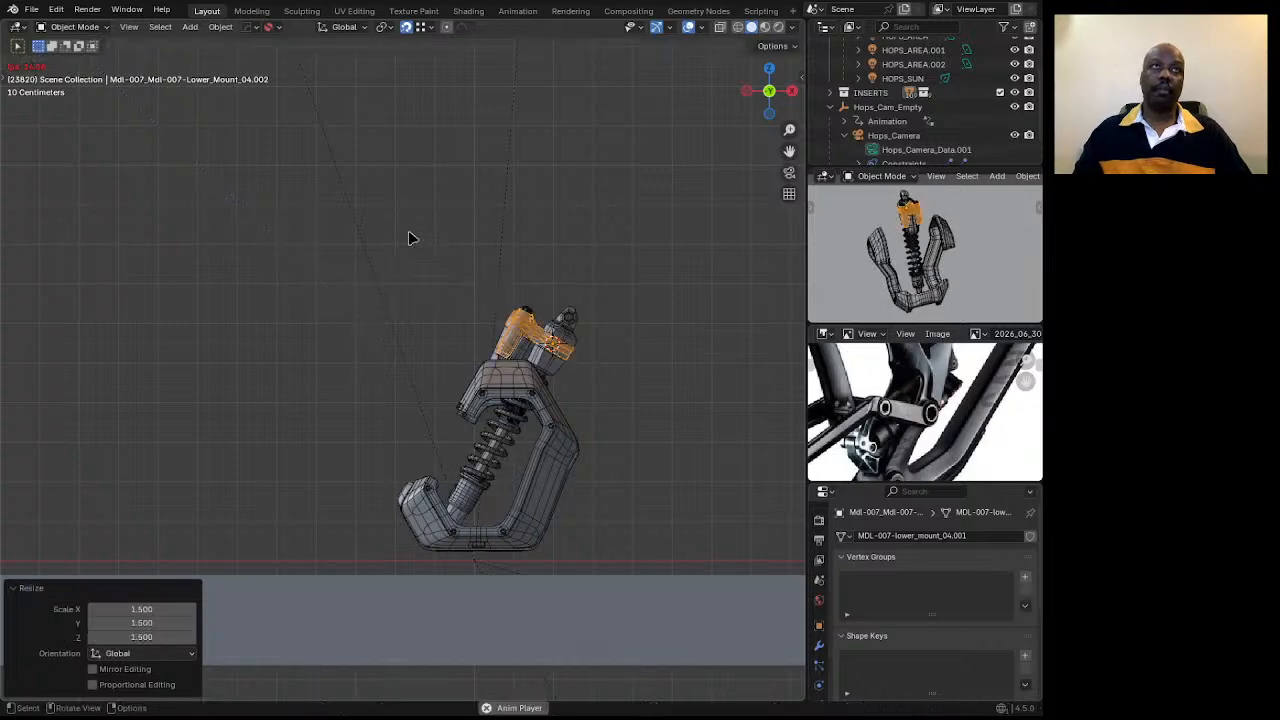
Move the shock about -79 mm in X and 43 mm in Z so its rod end meets the bracket's end wall.
scroll(392, 440, up, 1)
scroll(392, 440, up, 2)
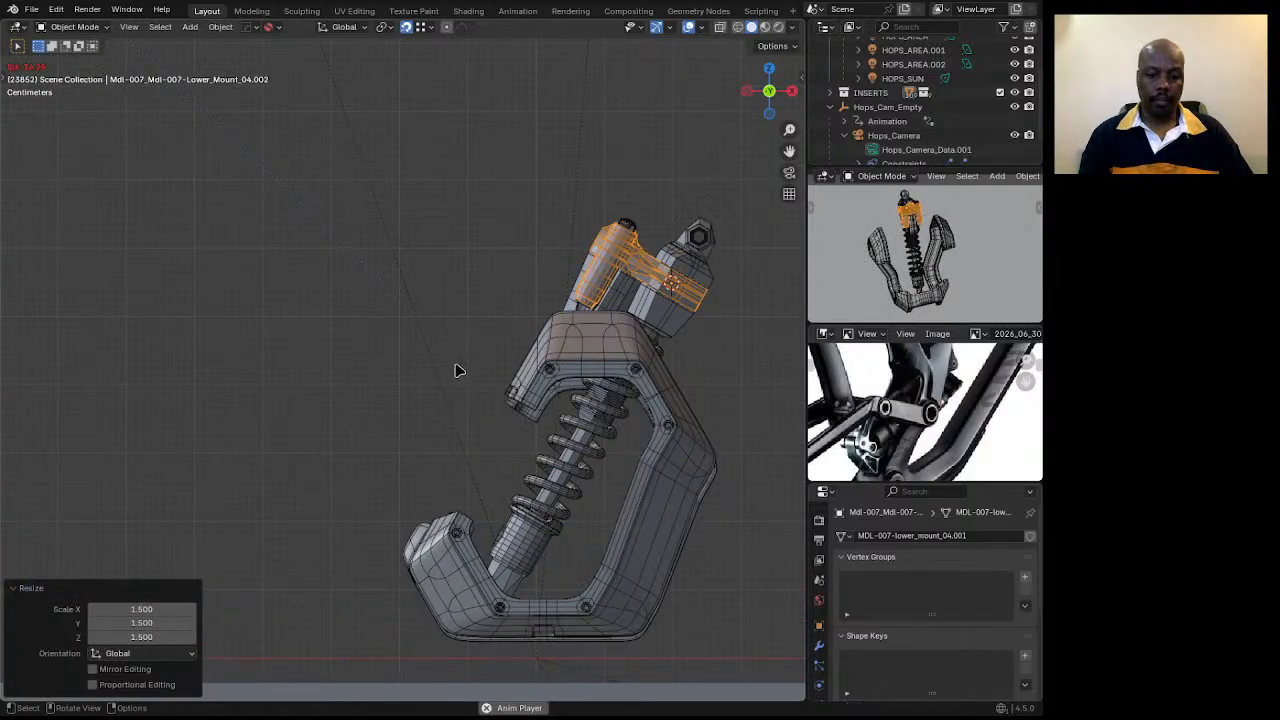
key(g)
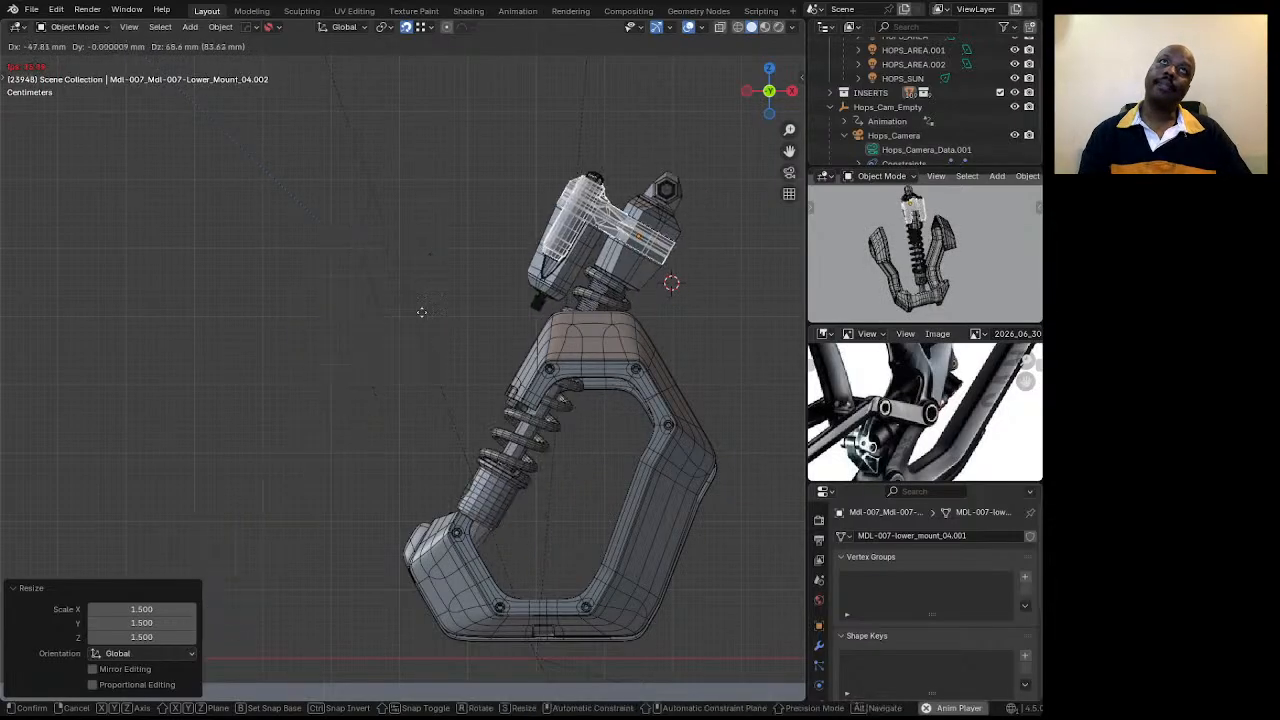
right_click(447, 302)
key(g)
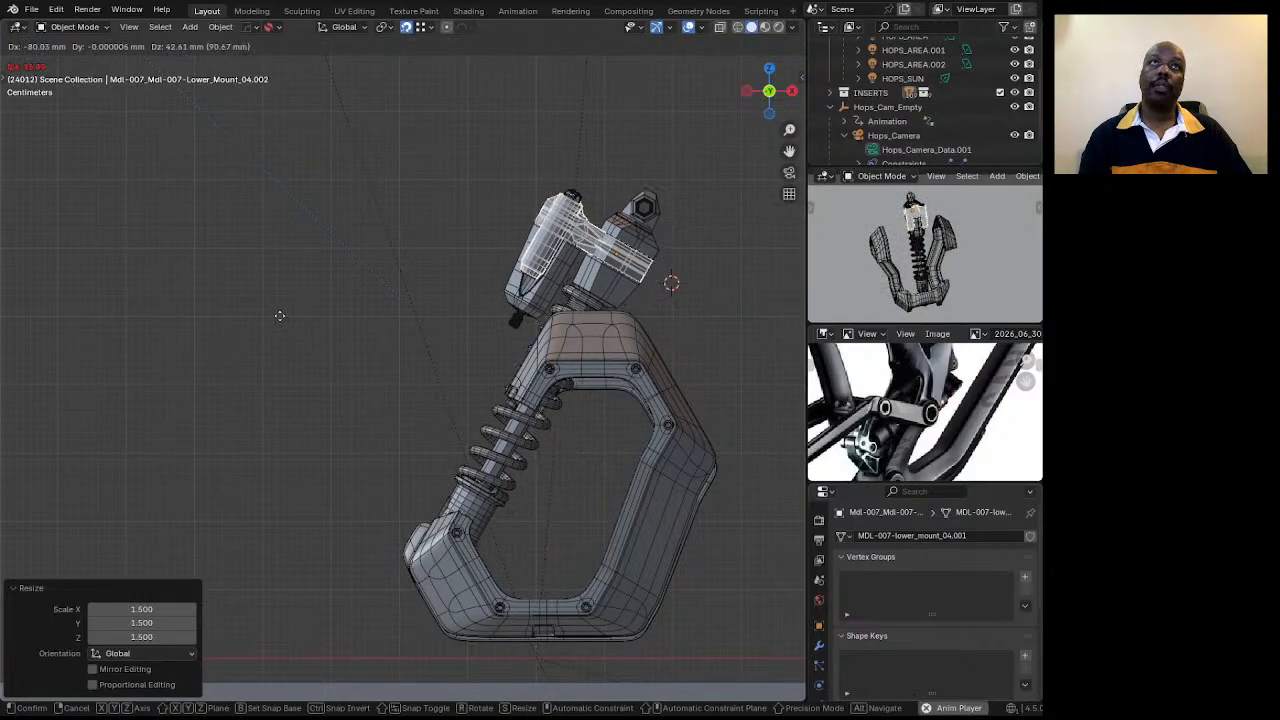
click(280, 316)
Examine from several angles how the shock's rod end sits against the bracket's end-wall mount.
middle_drag(289, 360, 533, 416)
scroll(646, 420, up, 5)
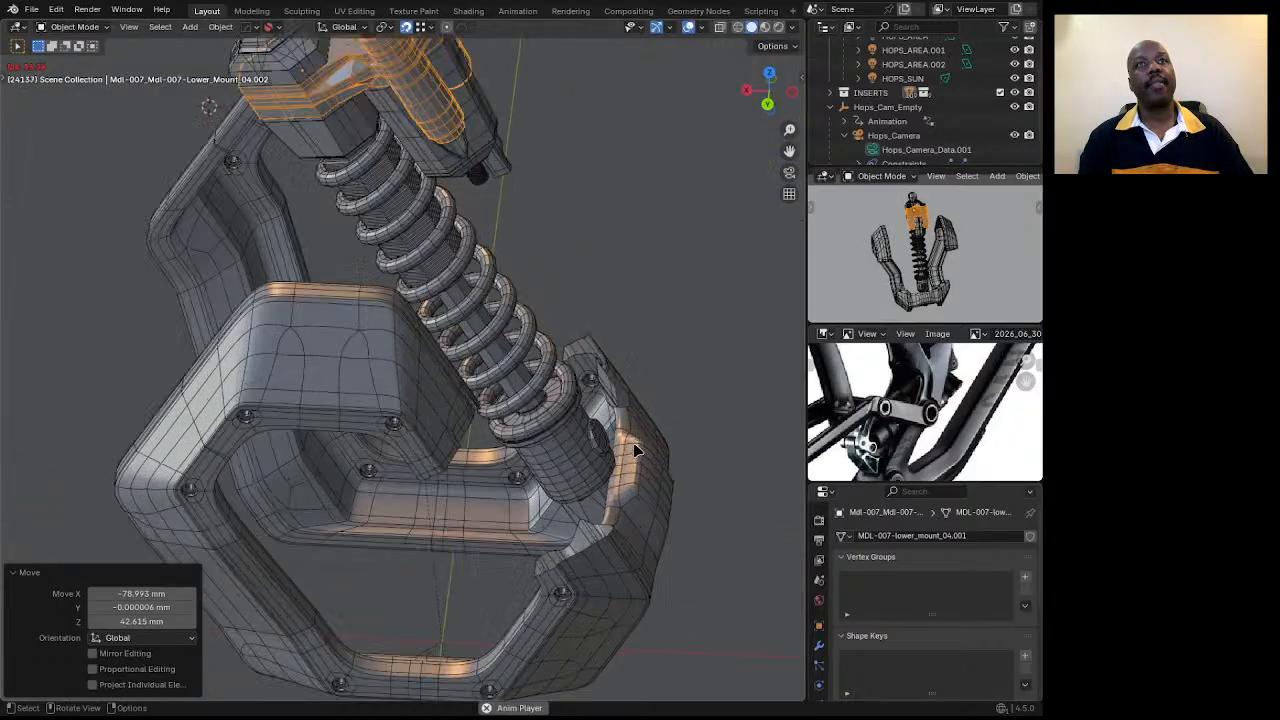
scroll(636, 450, up, 2)
scroll(634, 448, down, 3)
middle_drag(630, 444, 600, 431)
scroll(624, 380, down, 3)
scroll(518, 442, up, 3)
middle_drag(518, 442, 417, 424)
scroll(427, 473, up, 5)
middle_drag(450, 468, 471, 437)
scroll(484, 414, down, 3)
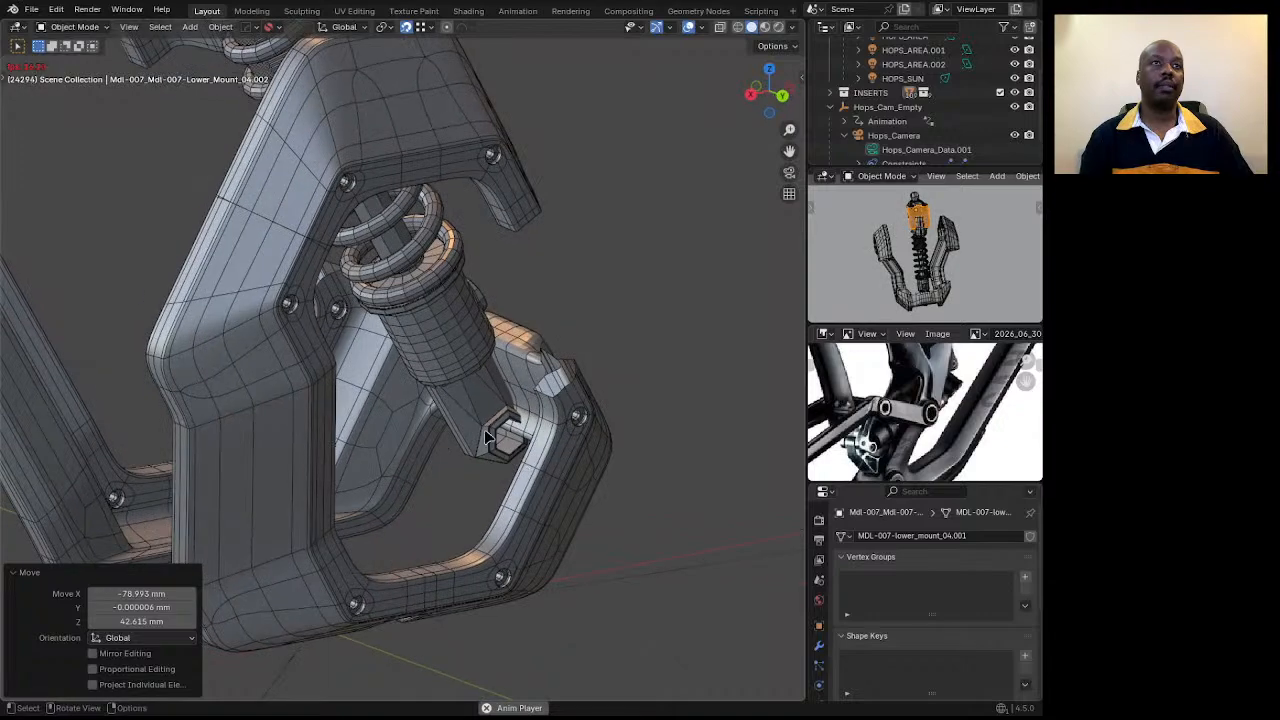
middle_drag(487, 437, 386, 458)
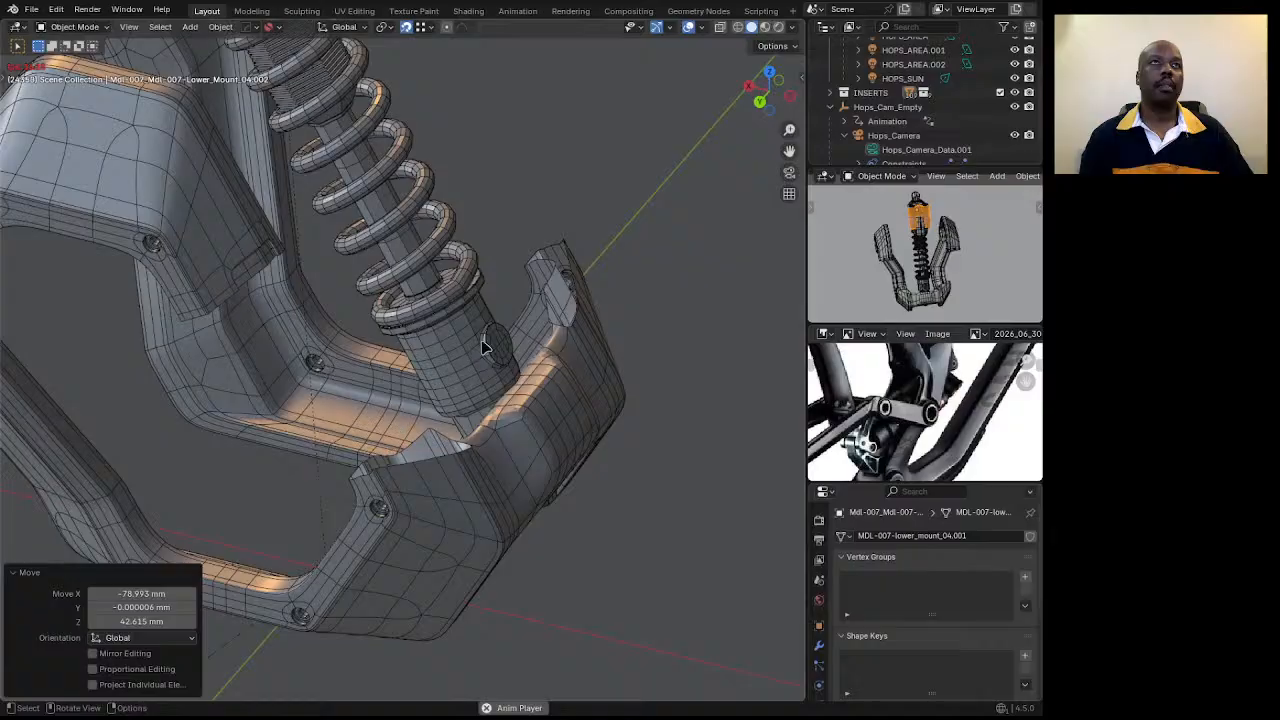
scroll(484, 347, down, 5)
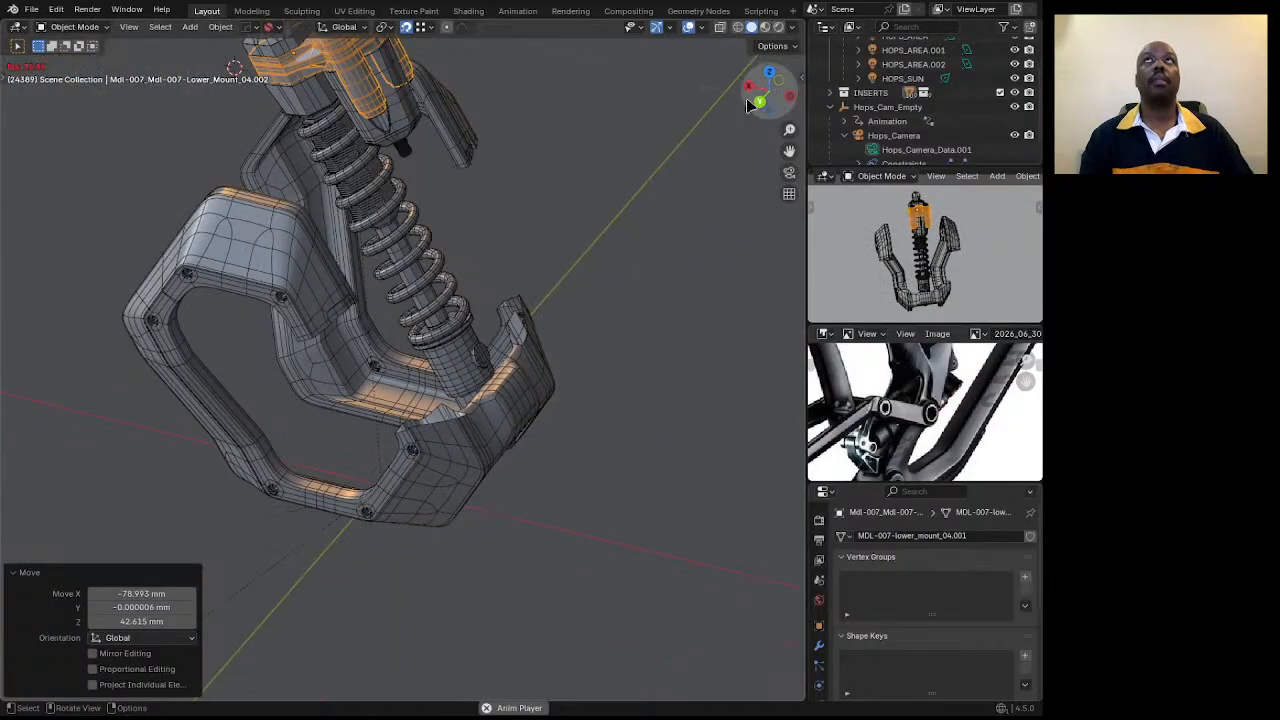
In the side view, move the shock about -25 mm in X and 6 mm in Z toward the bracket's end wall.
click(760, 101)
scroll(411, 337, down, 2)
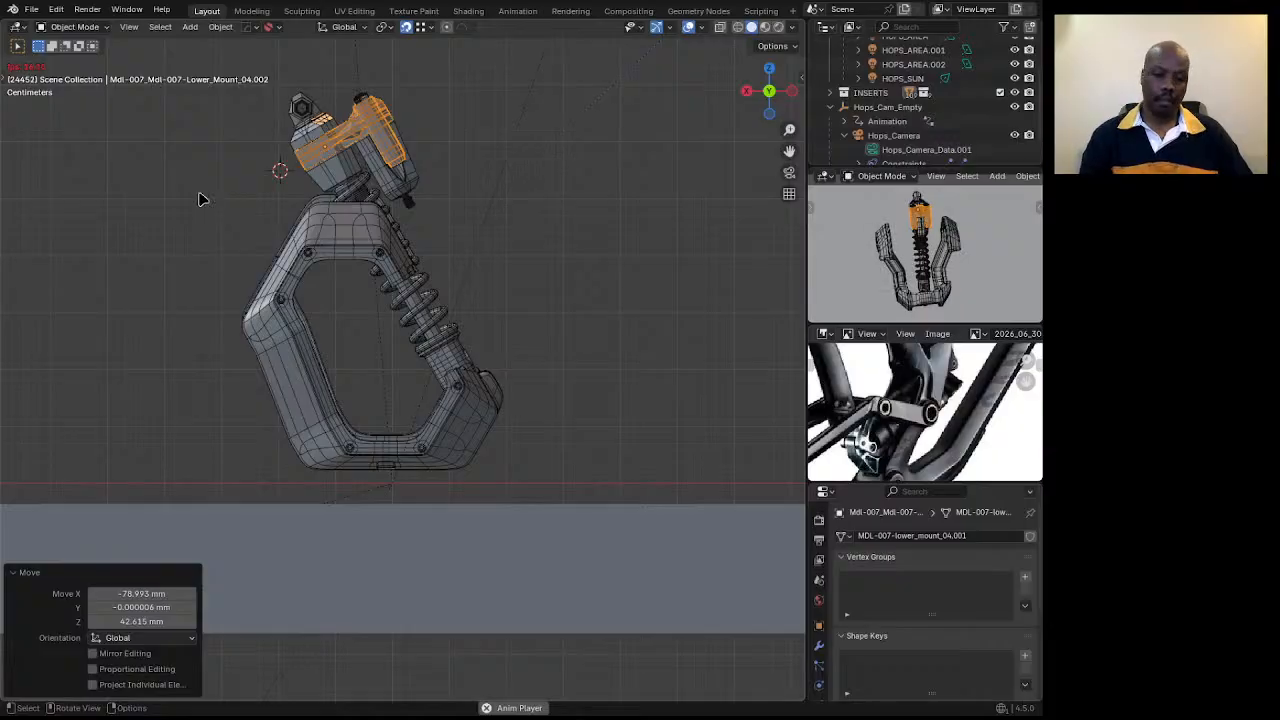
key(g)
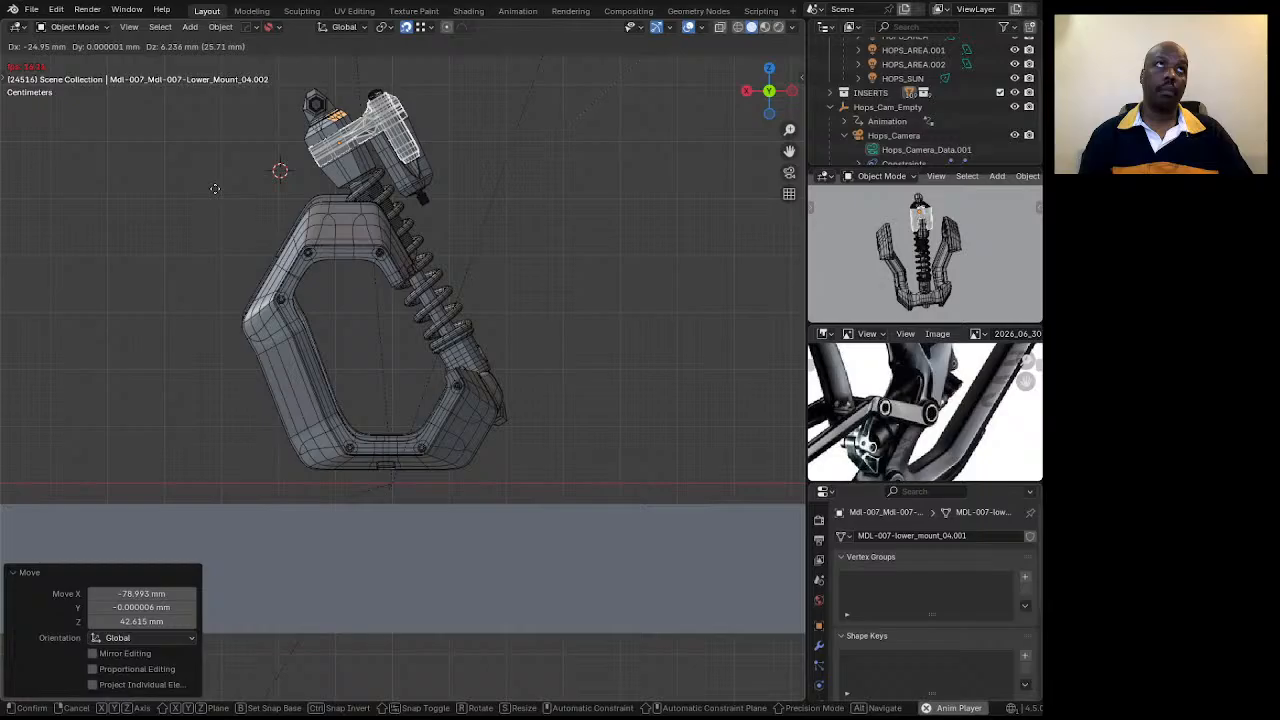
click(214, 188)
scroll(398, 178, up, 2)
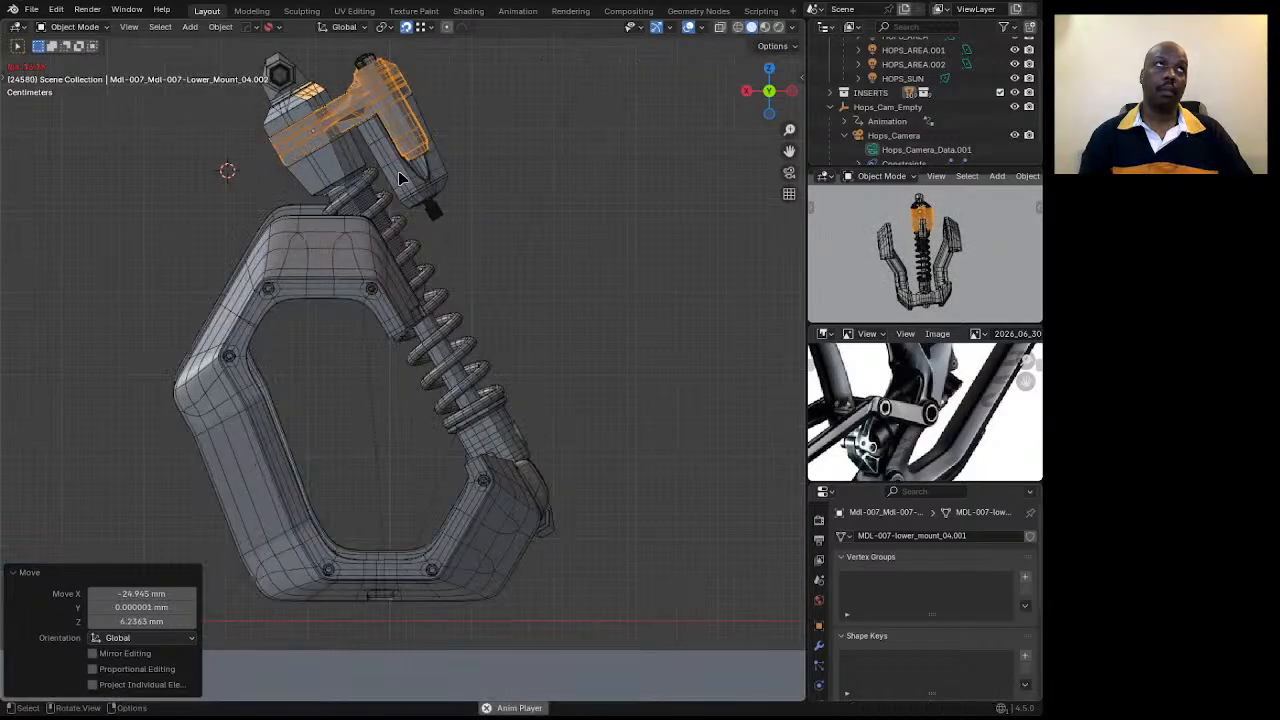
Examine from several angles how the shock sits between the brackets and against the end wall.
middle_drag(436, 382, 268, 357)
scroll(350, 358, down, 2)
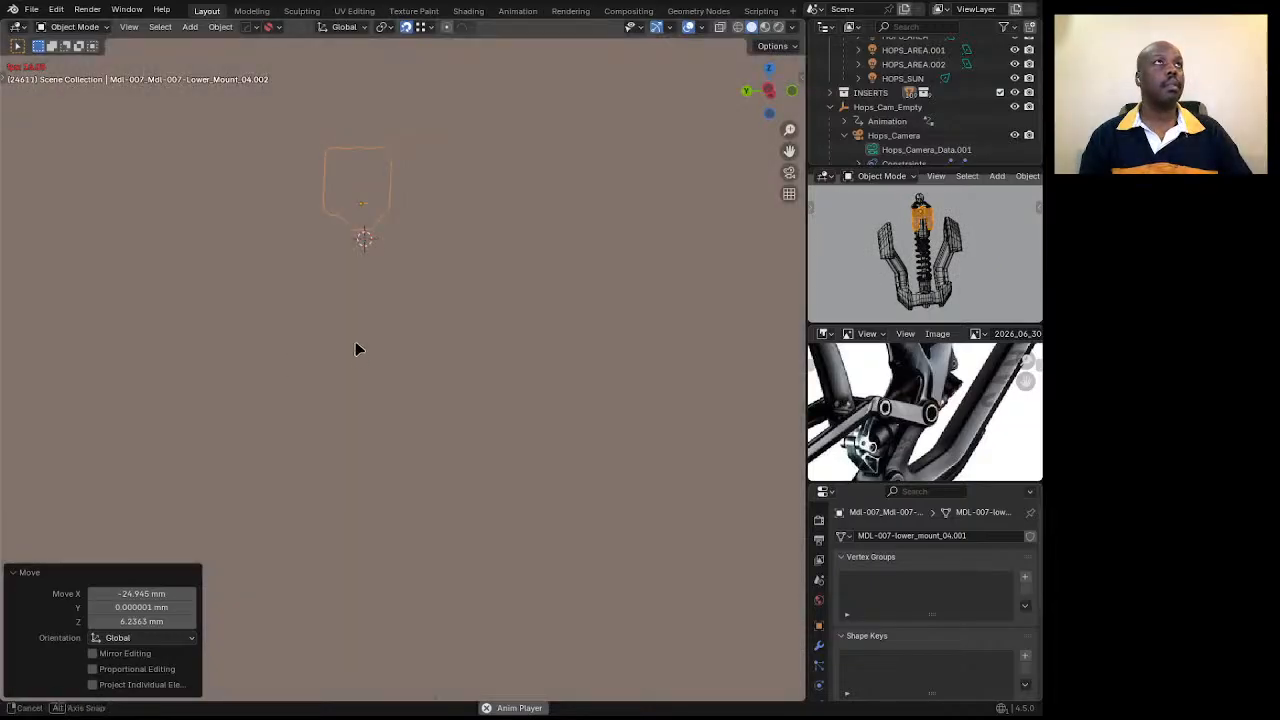
middle_drag(355, 341, 400, 375)
scroll(434, 357, down, 3)
scroll(355, 370, up, 4)
scroll(403, 375, down, 2)
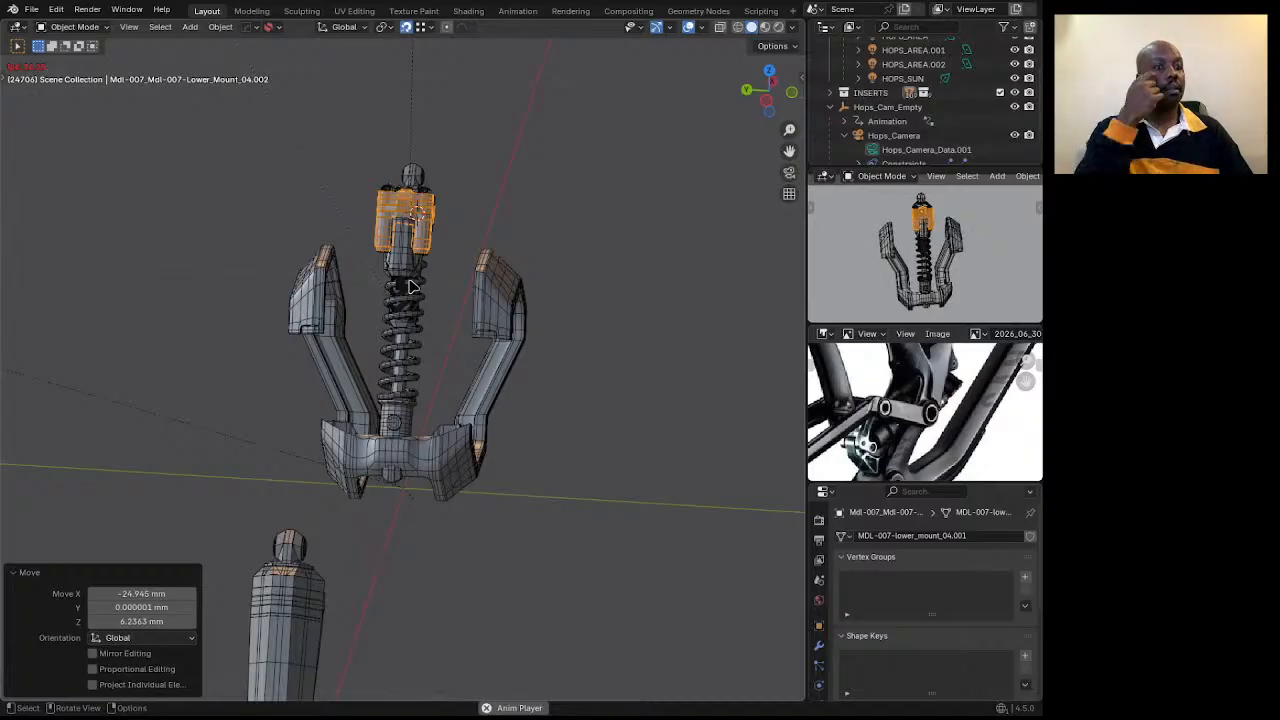
middle_drag(370, 283, 334, 298)
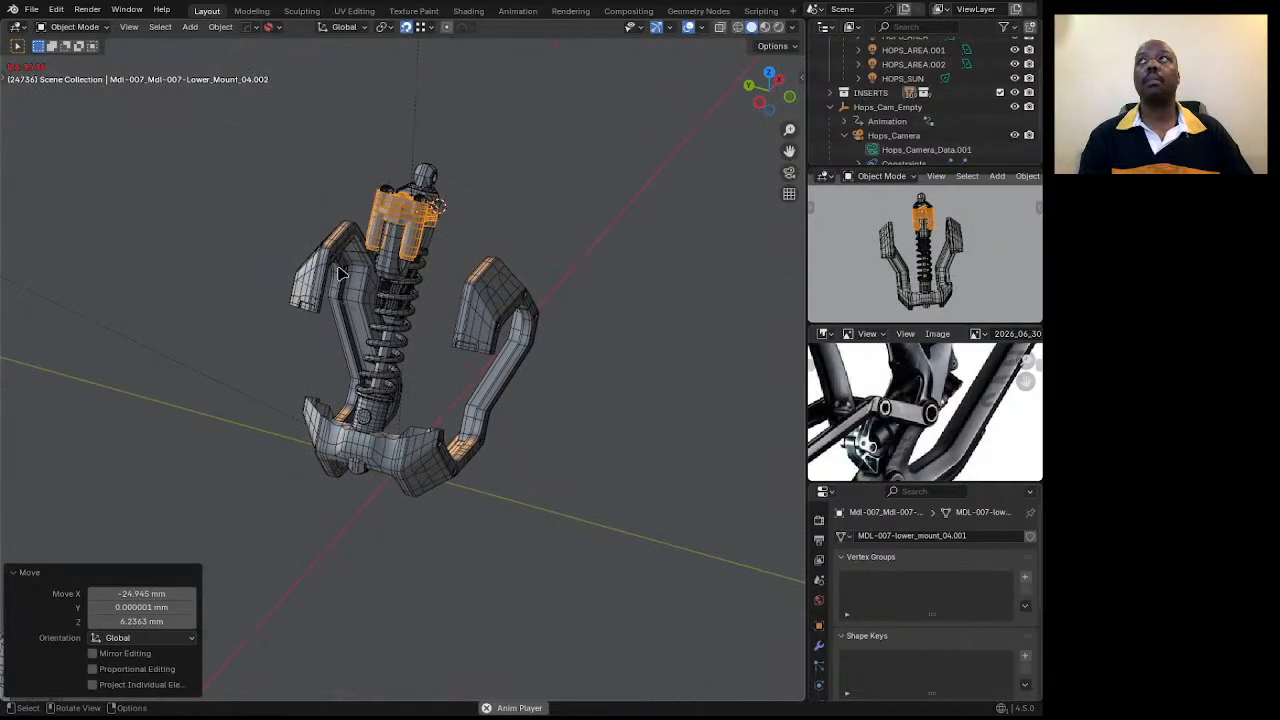
scroll(340, 273, up, 4)
middle_drag(419, 268, 398, 238)
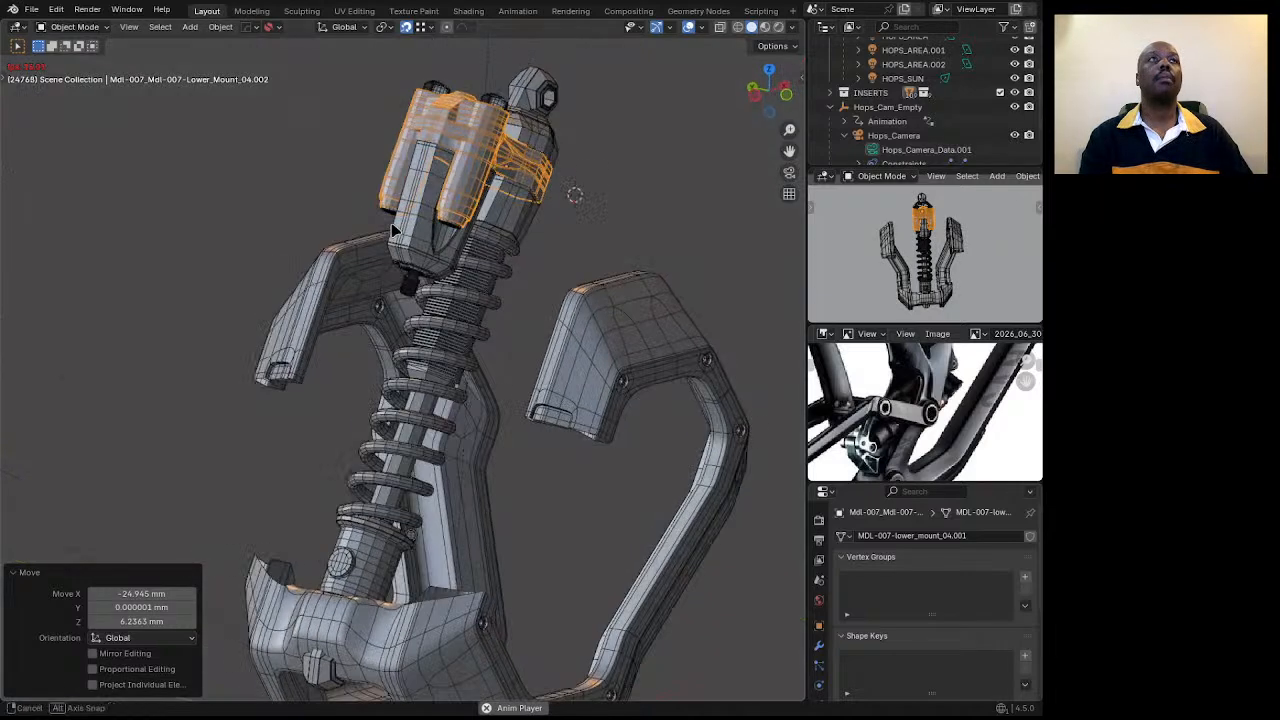
scroll(371, 364, down, 3)
middle_drag(373, 383, 388, 368)
Rotate the shock 180° in the side view so its reservoir end faces the bracket.
click(786, 96)
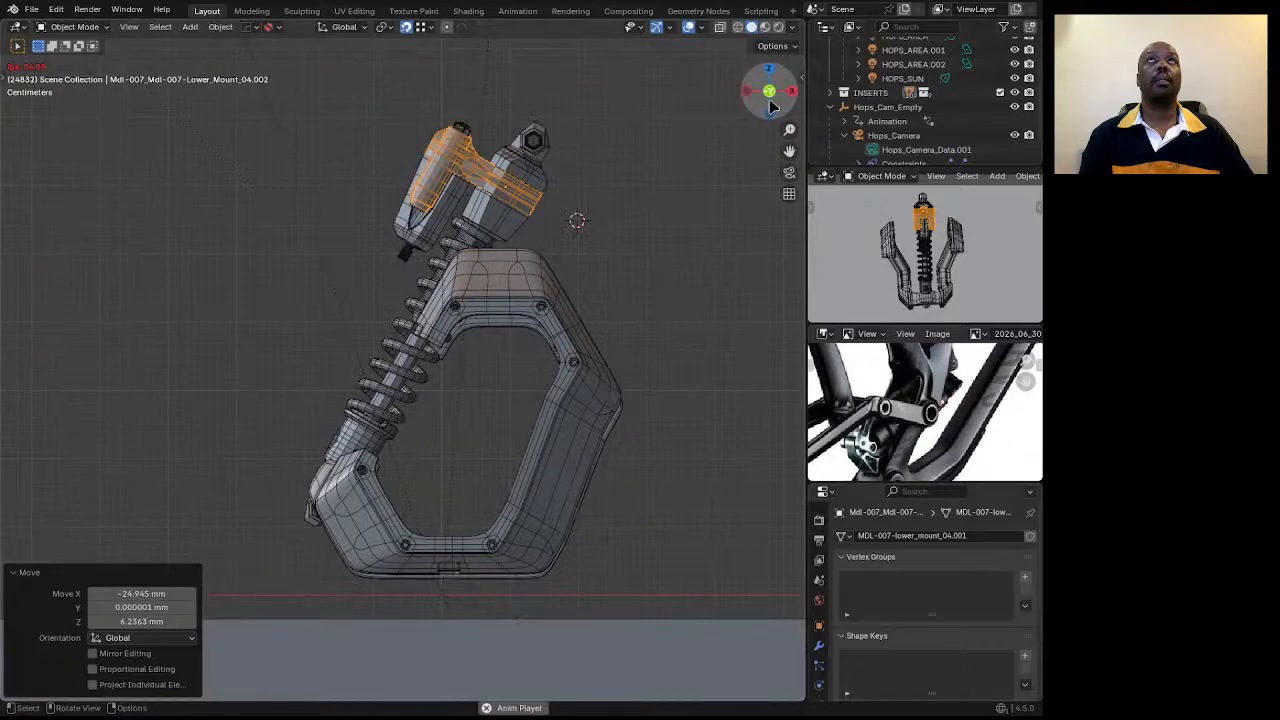
scroll(315, 311, down, 3)
text(r)
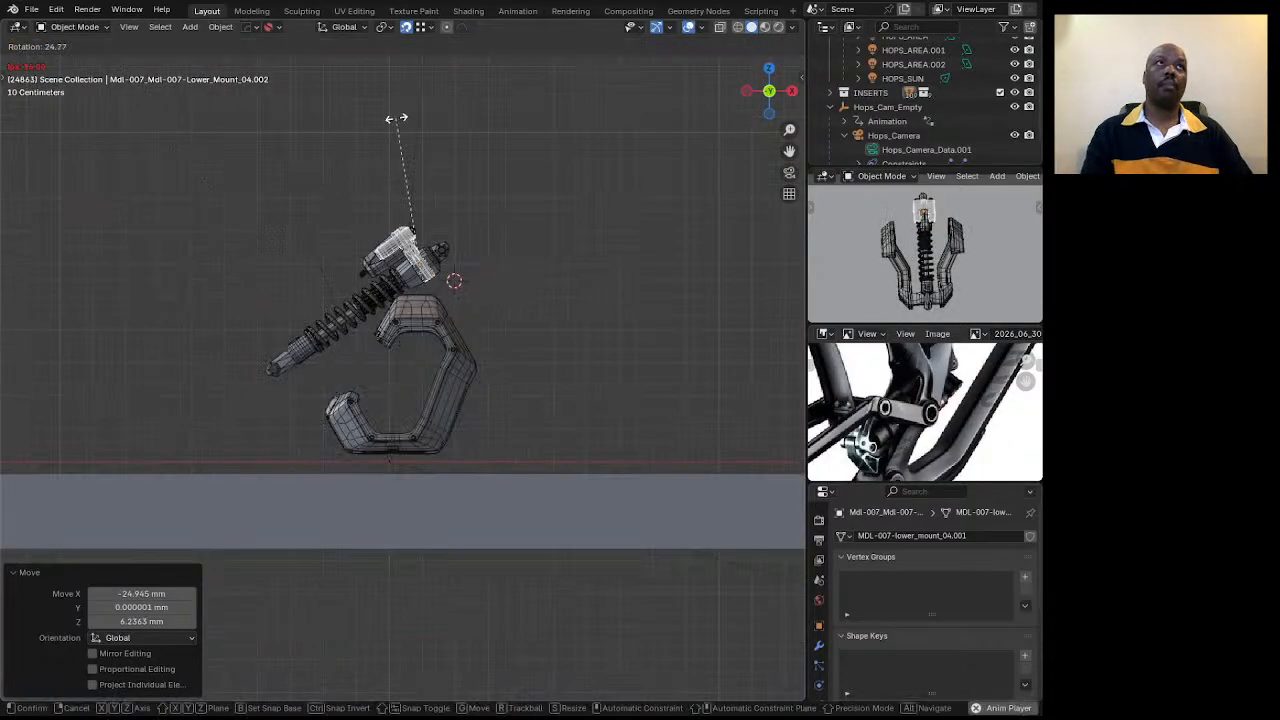
text(180)
key(Return)
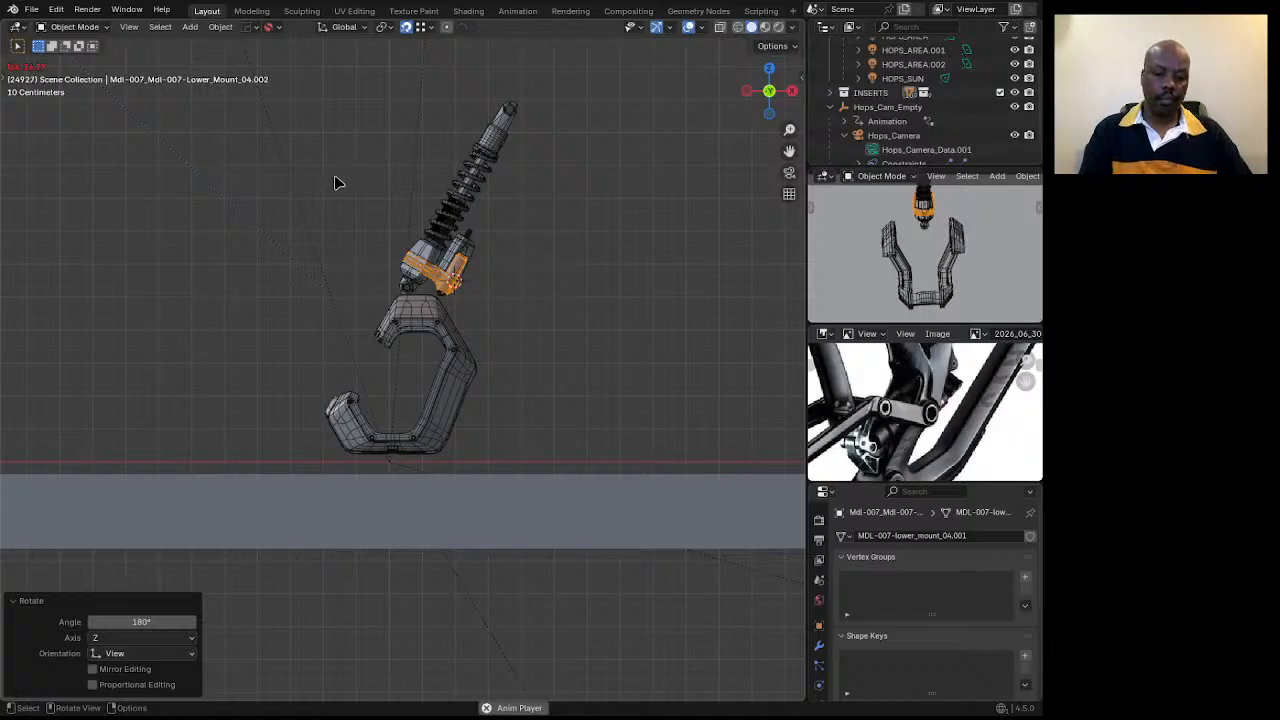
Move the flipped shock about -200 mm in X and -332 mm in Z down to the bracket's end wall.
key(g)
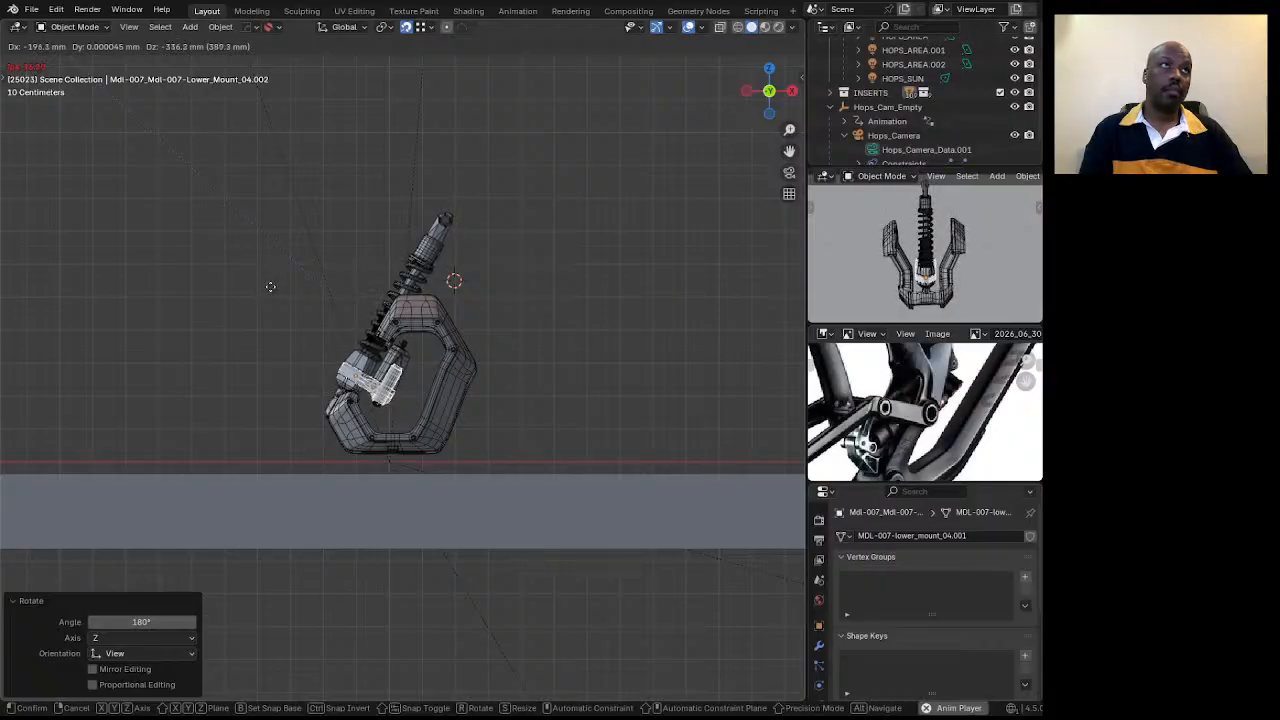
click(271, 285)
middle_drag(271, 285, 235, 370)
scroll(408, 395, up, 8)
Move the shock about -75 mm in X and -19 mm in Z so its lower eyelet sits outside the end wall.
click(771, 95)
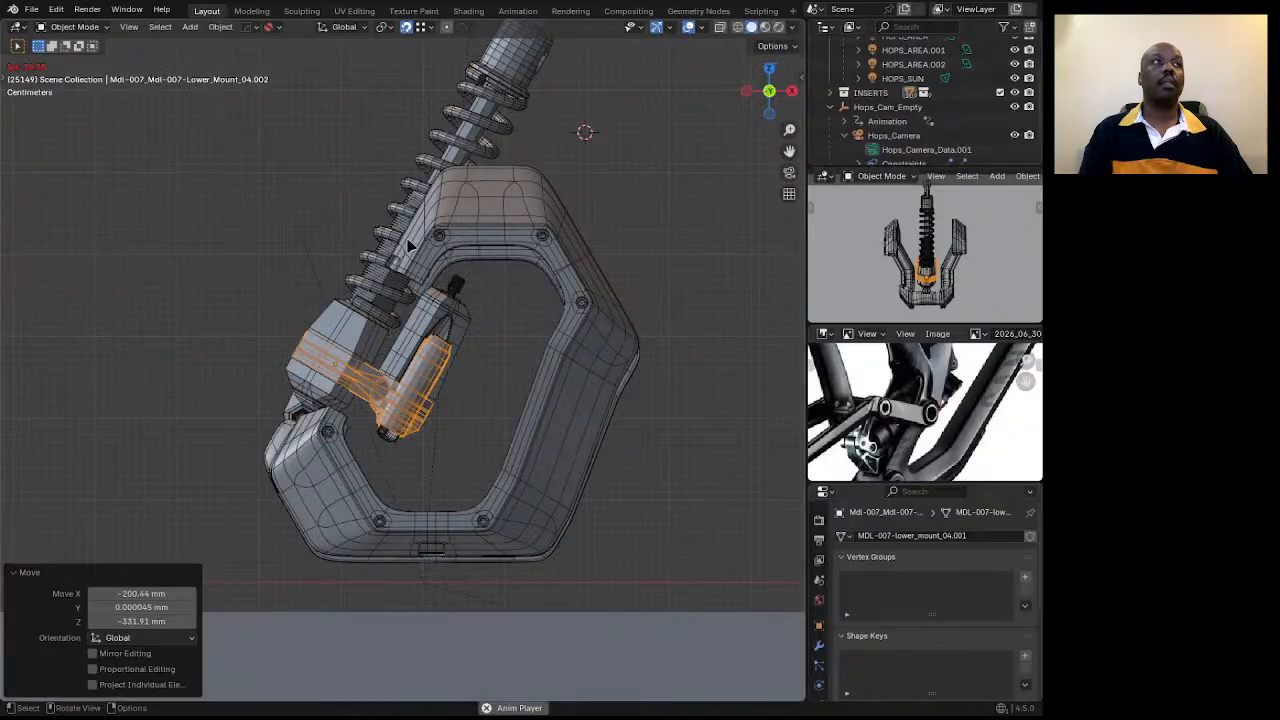
key(g)
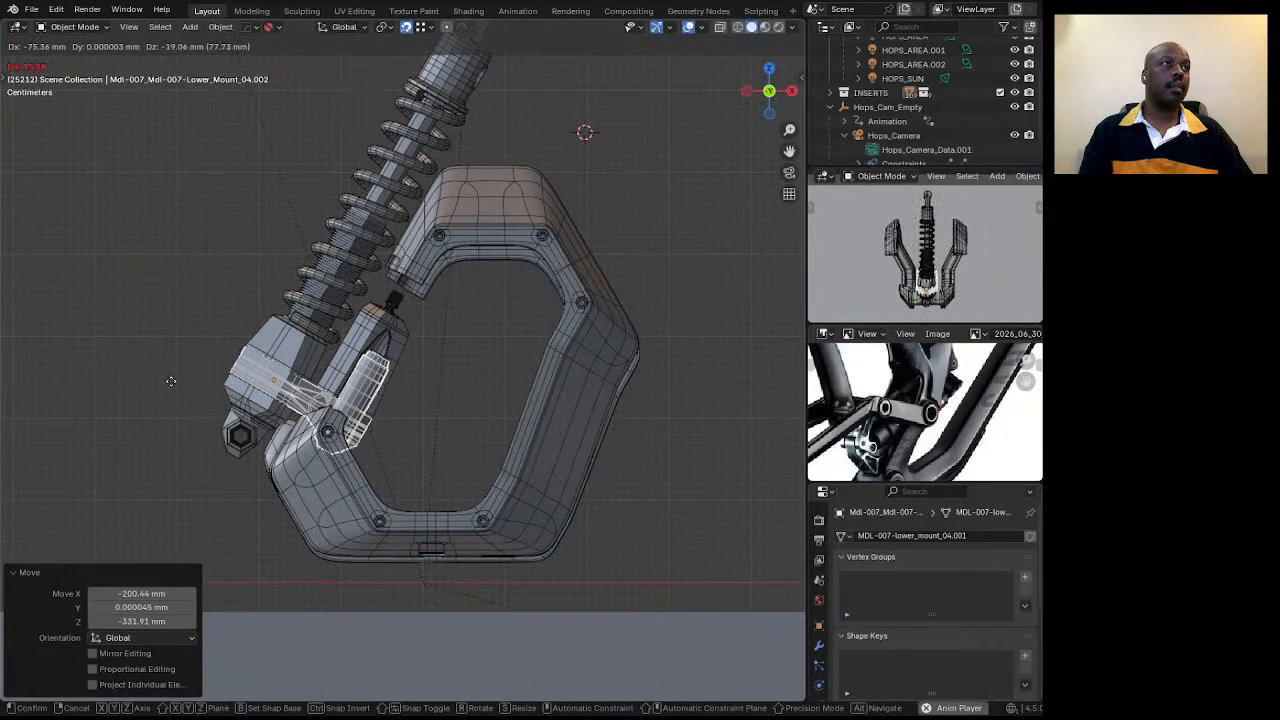
click(175, 387)
middle_drag(175, 387, 380, 330)
scroll(380, 328, down, 7)
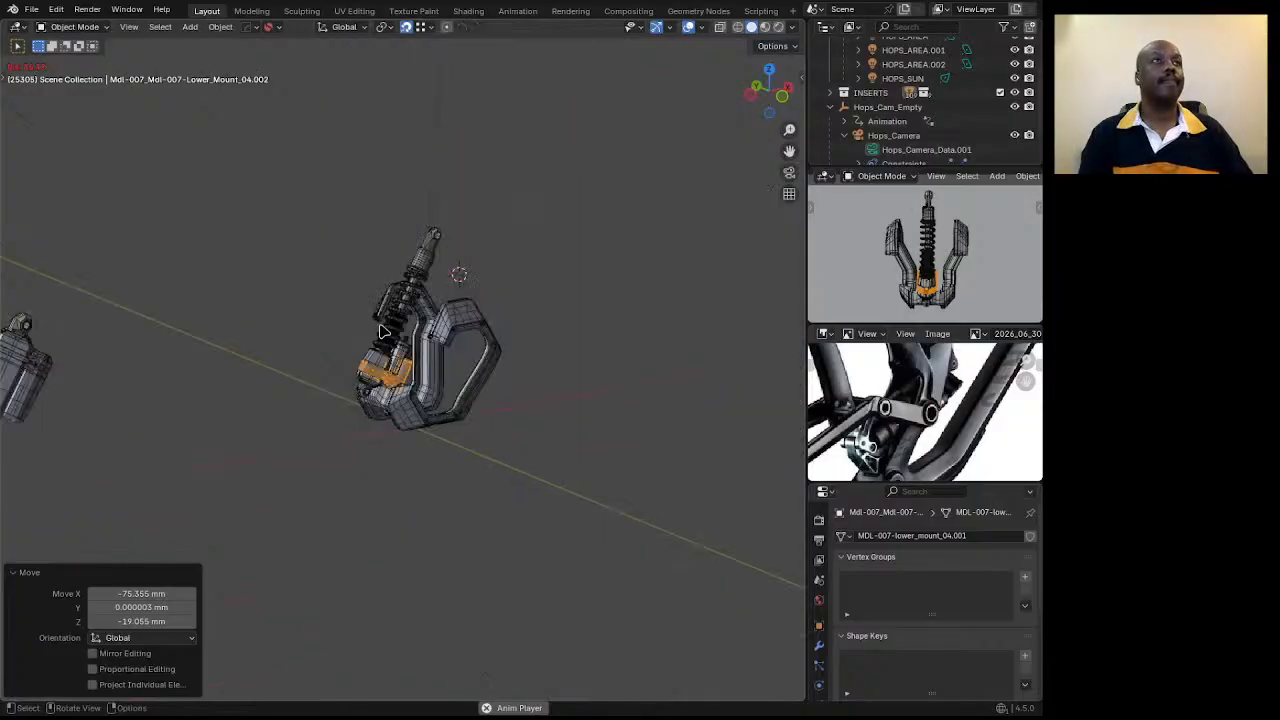
scroll(378, 325, up, 5)
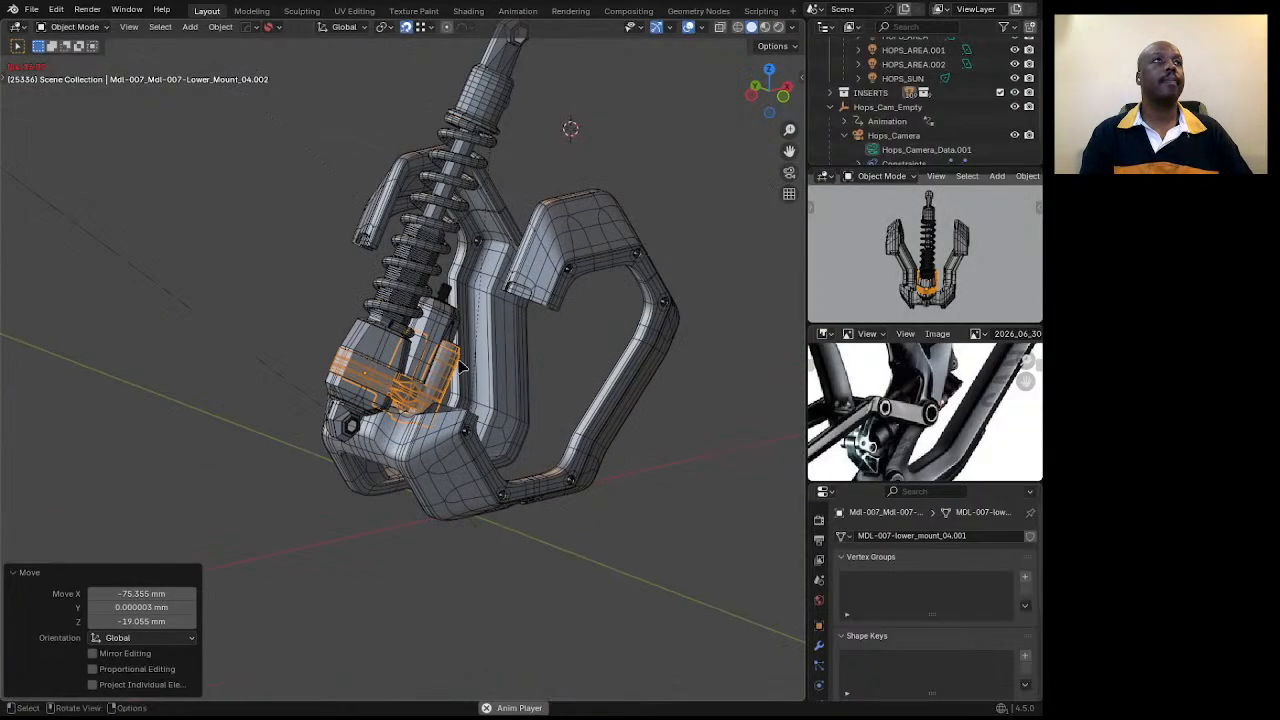
scroll(578, 298, down, 5)
Select the whole bracket and shock assembly with see-through display and isolate it in local view, then deselect it.
click(758, 86)
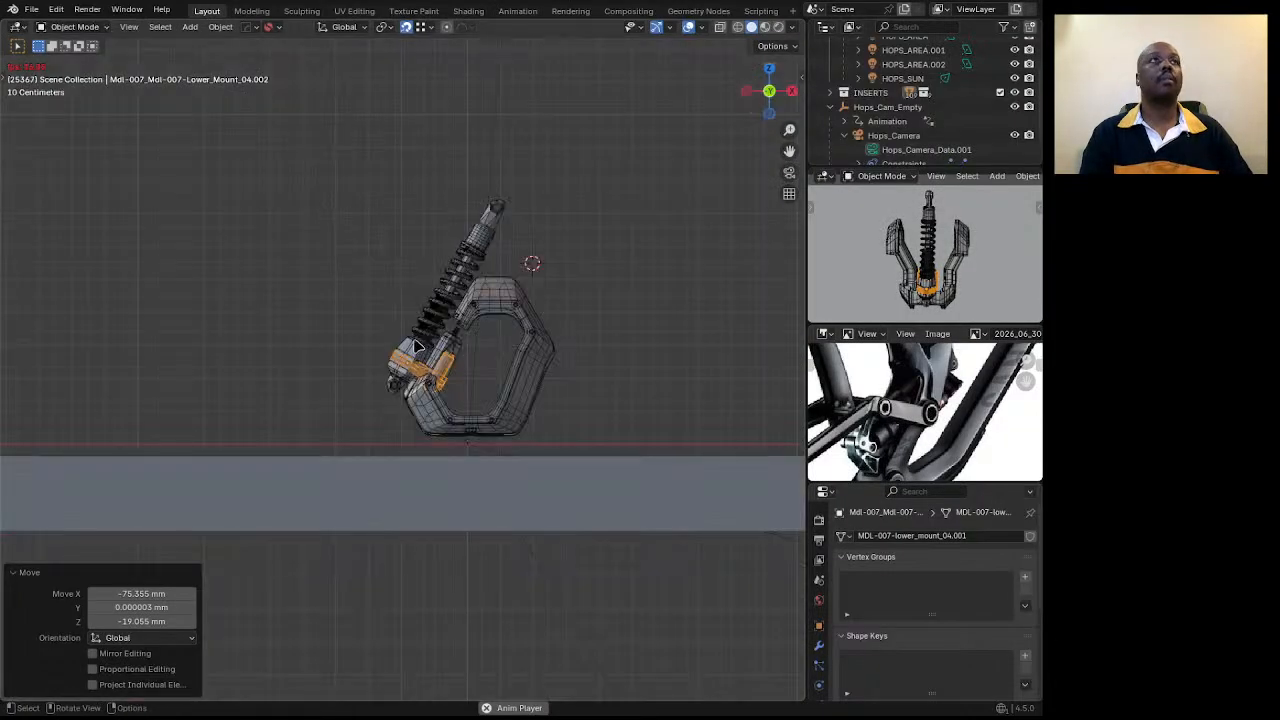
drag(670, 122, 316, 448)
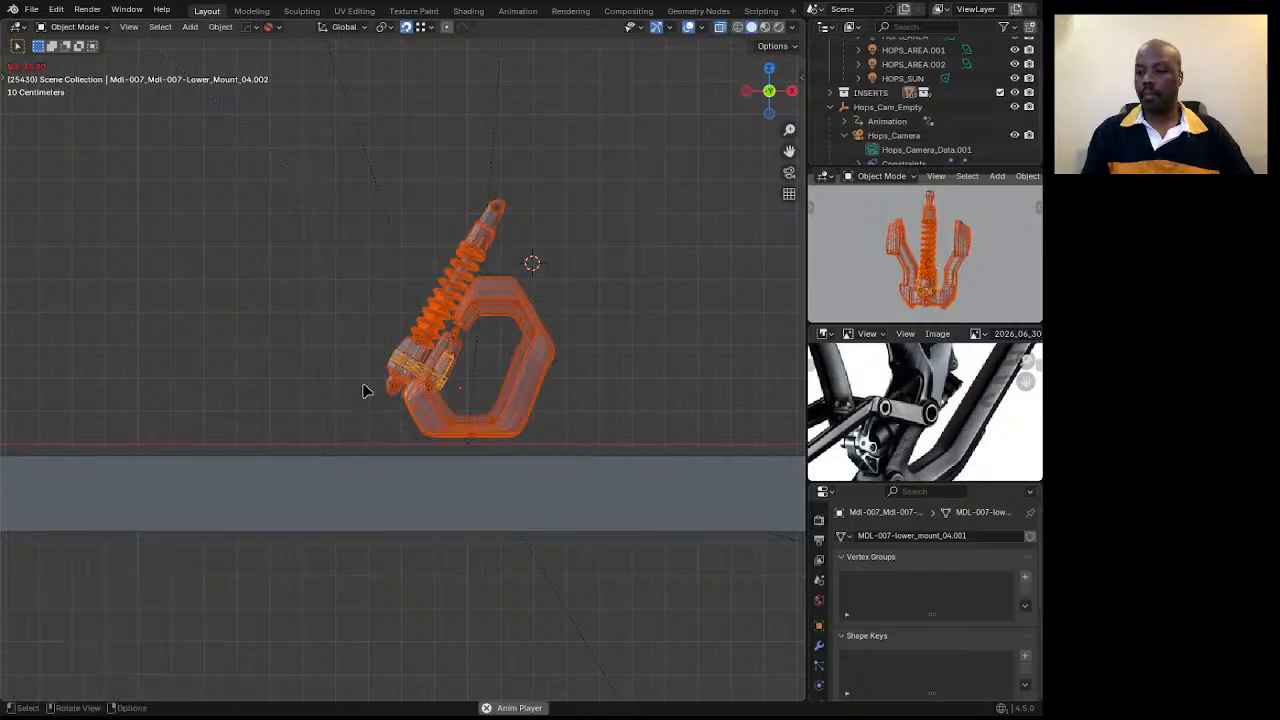
middle_drag(364, 390, 460, 329)
scroll(466, 329, up, 3)
scroll(471, 329, down, 4)
middle_drag(334, 406, 432, 412)
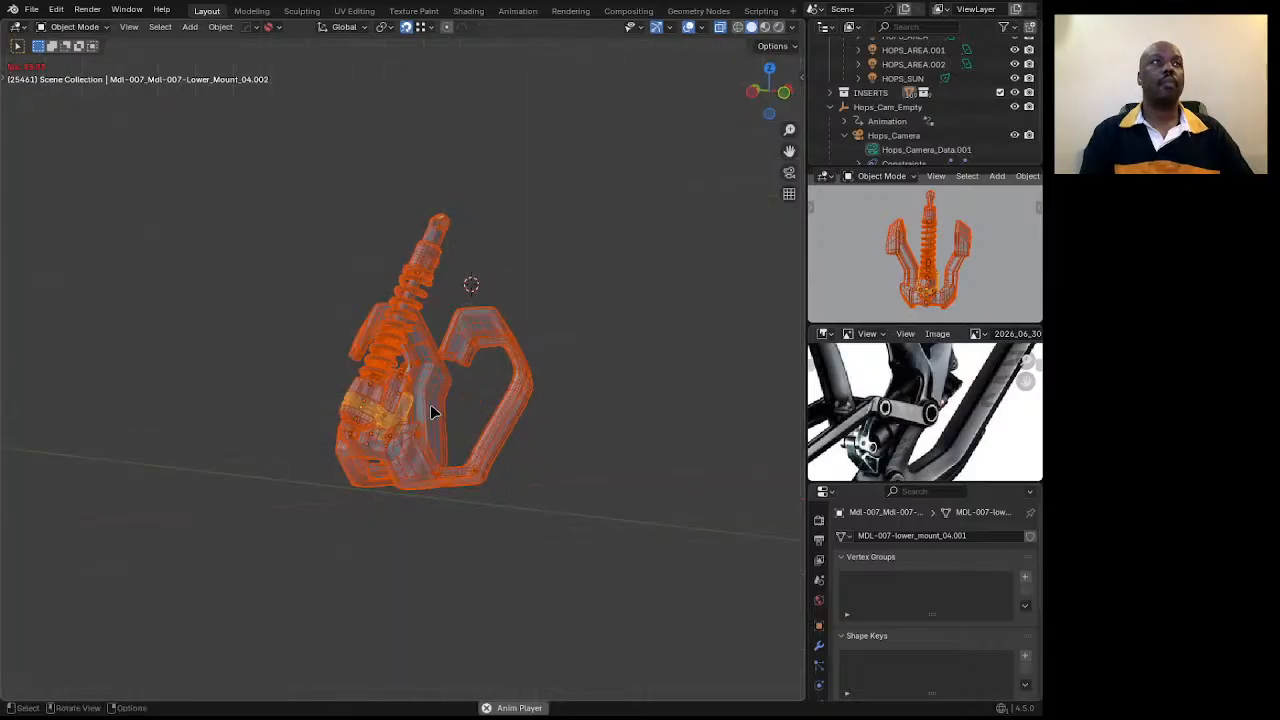
key(KP_Divide)
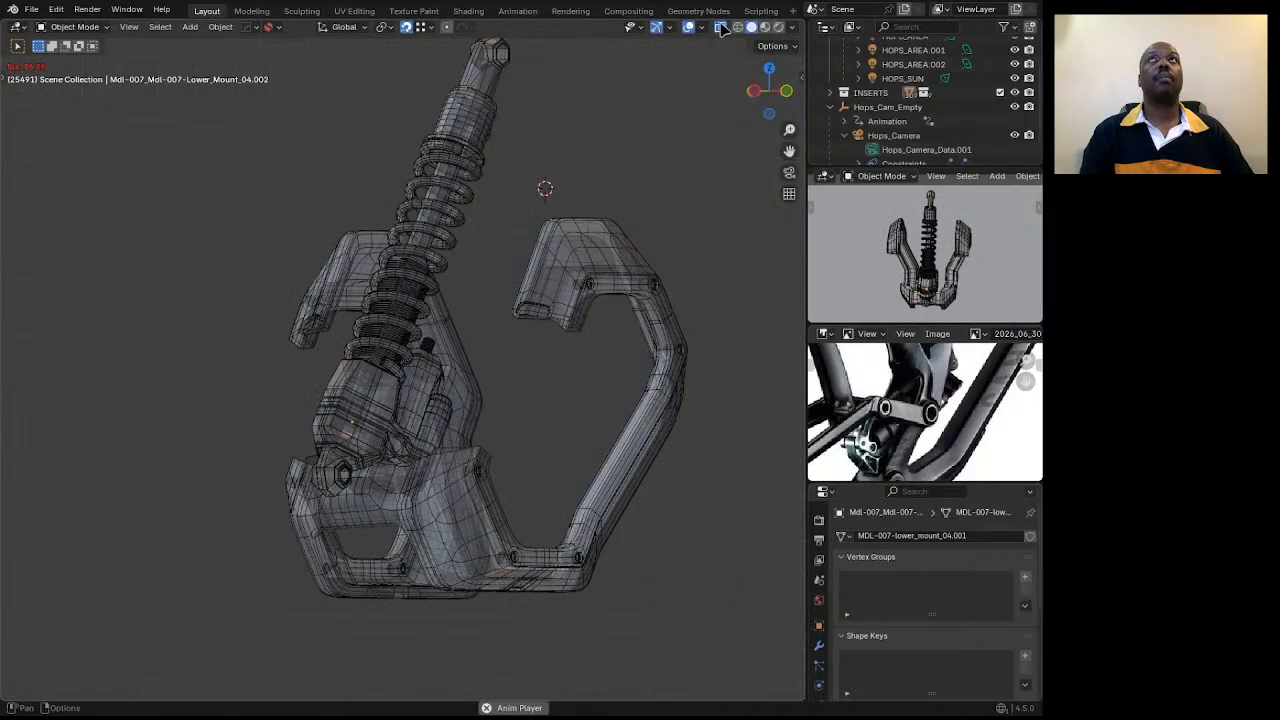
scroll(378, 410, down, 1)
Examine from several angles how the shock's eyelet and reservoir fit against the bracket's end-wall mount.
middle_drag(378, 410, 236, 645)
scroll(312, 570, up, 5)
middle_drag(314, 569, 445, 477)
scroll(329, 543, down, 3)
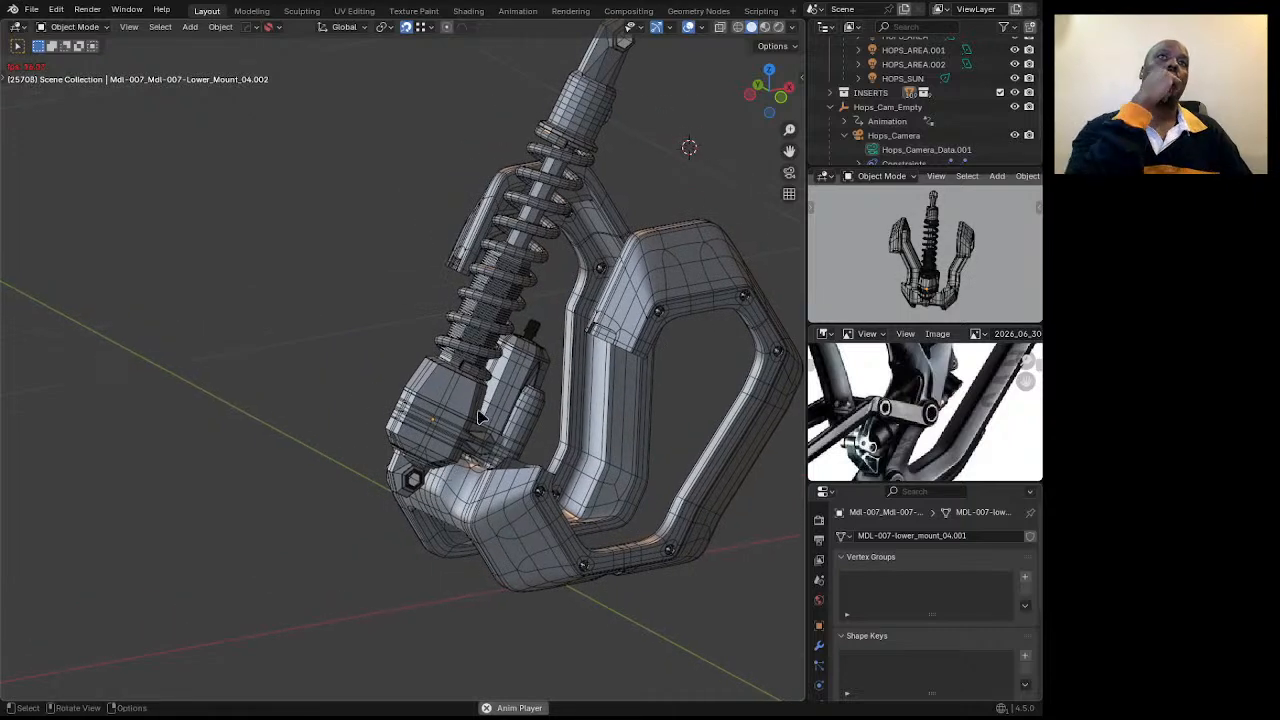
scroll(475, 418, down, 2)
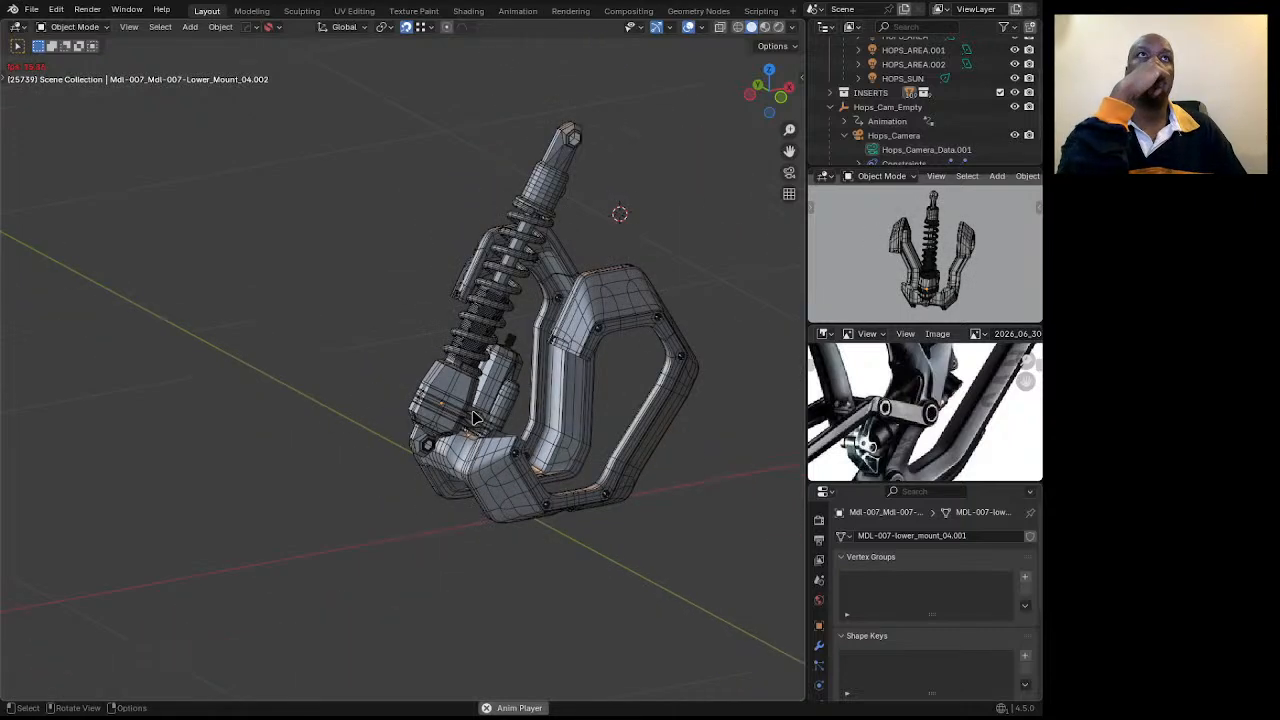
middle_drag(475, 418, 480, 455)
scroll(441, 370, up, 3)
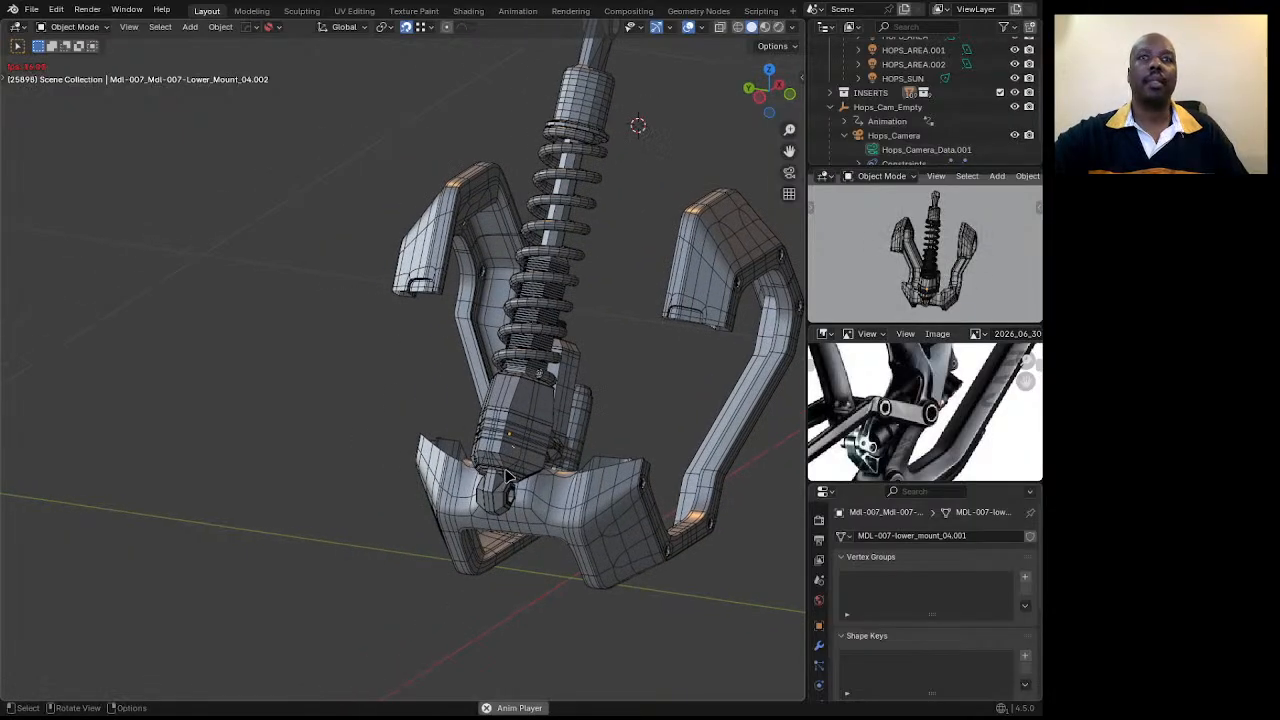
scroll(508, 476, down, 3)
middle_drag(508, 476, 578, 474)
scroll(462, 481, up, 3)
scroll(523, 457, down, 3)
shift+middle_drag(454, 483, 506, 494)
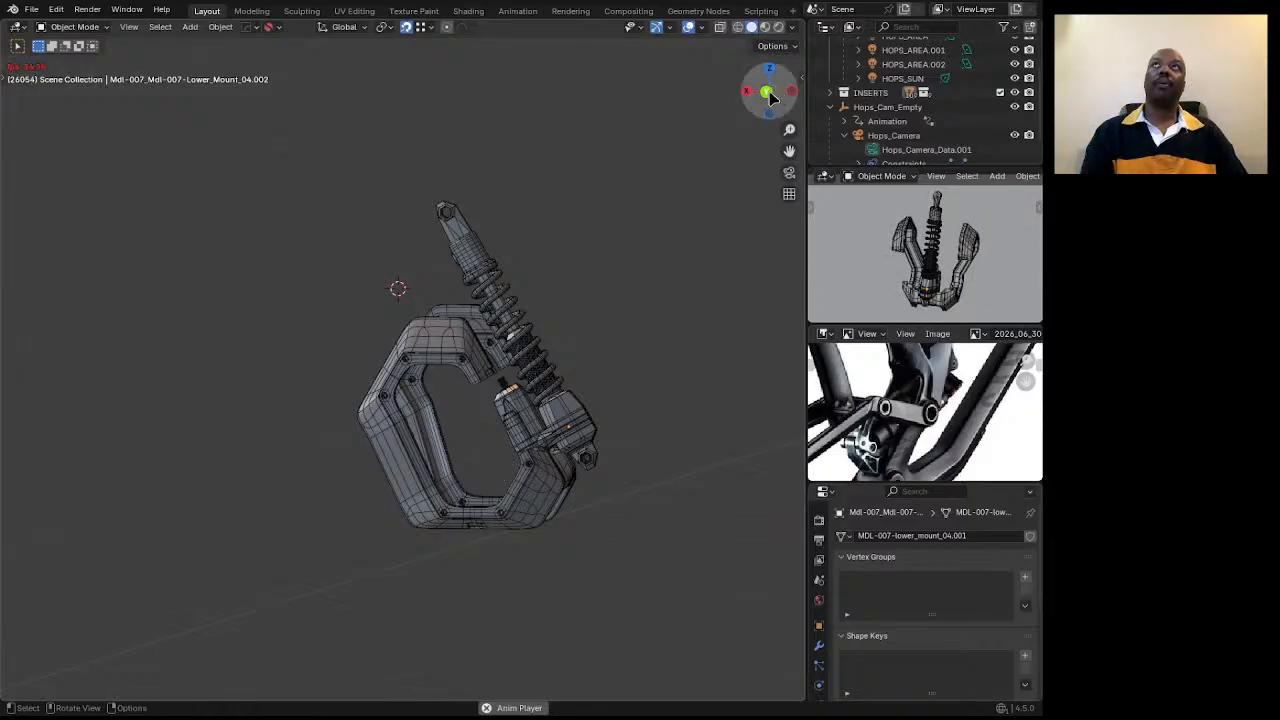
Undo the last selection change, select the shock's lower mount and clear its rotation.
key(ctrl+z)
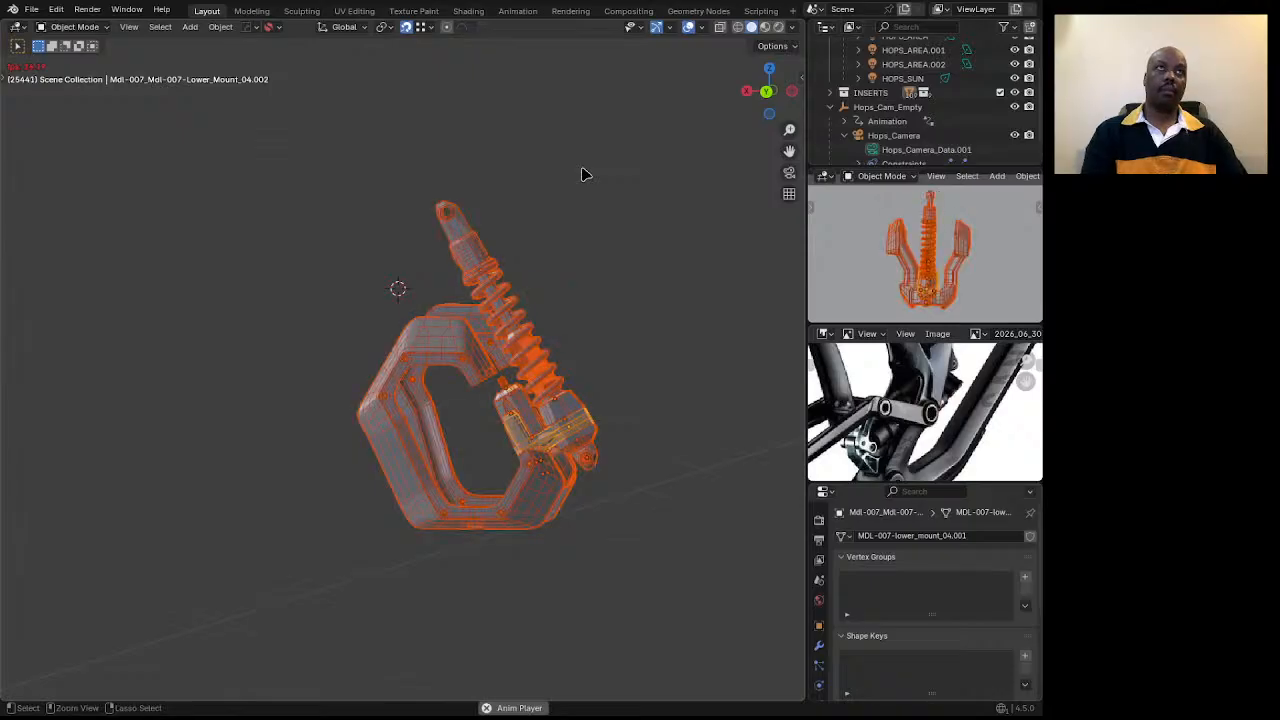
click(595, 417)
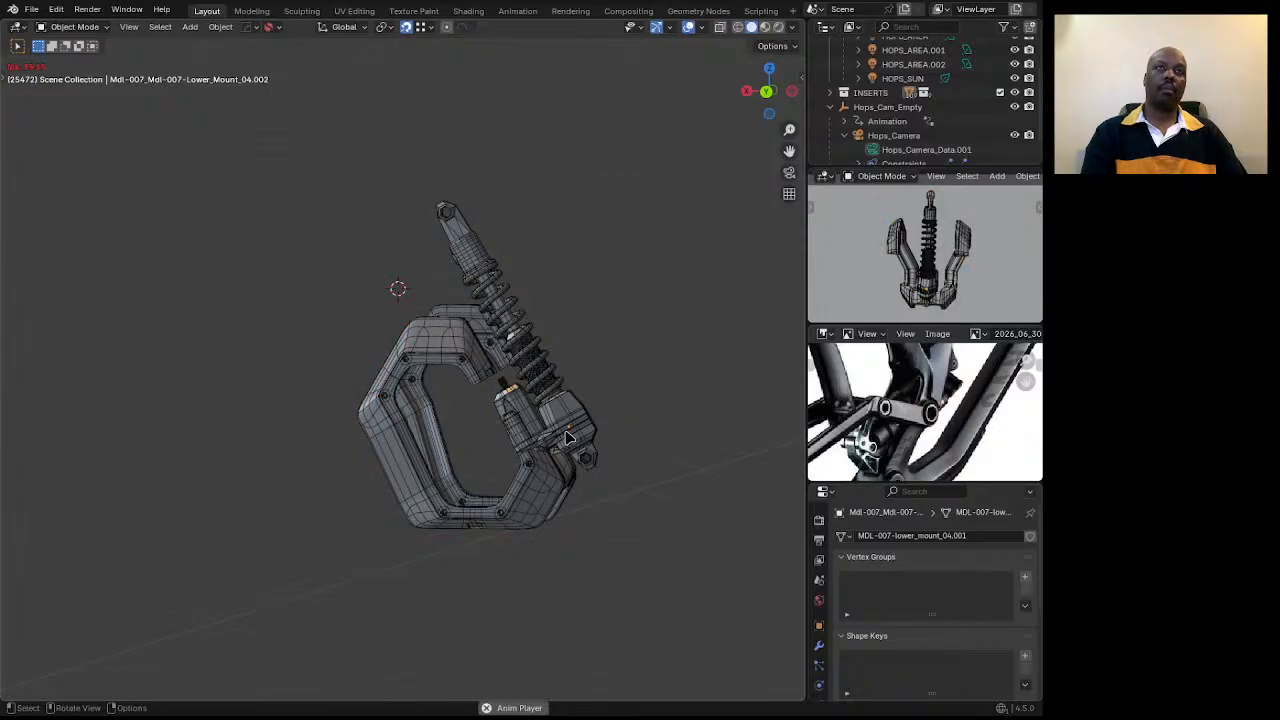
click(567, 437)
key(alt+r)
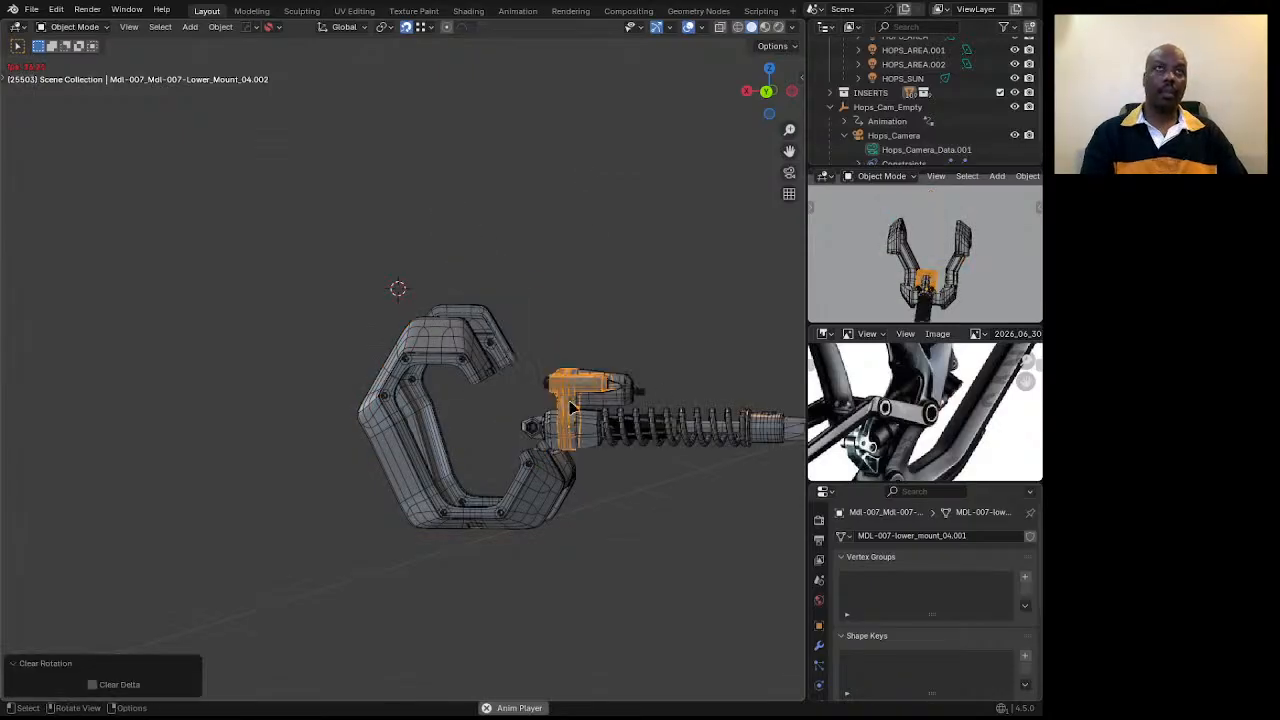
Rotate the shock -120° in the side view, trying 60° and -60° first.
drag(768, 90, 745, 96)
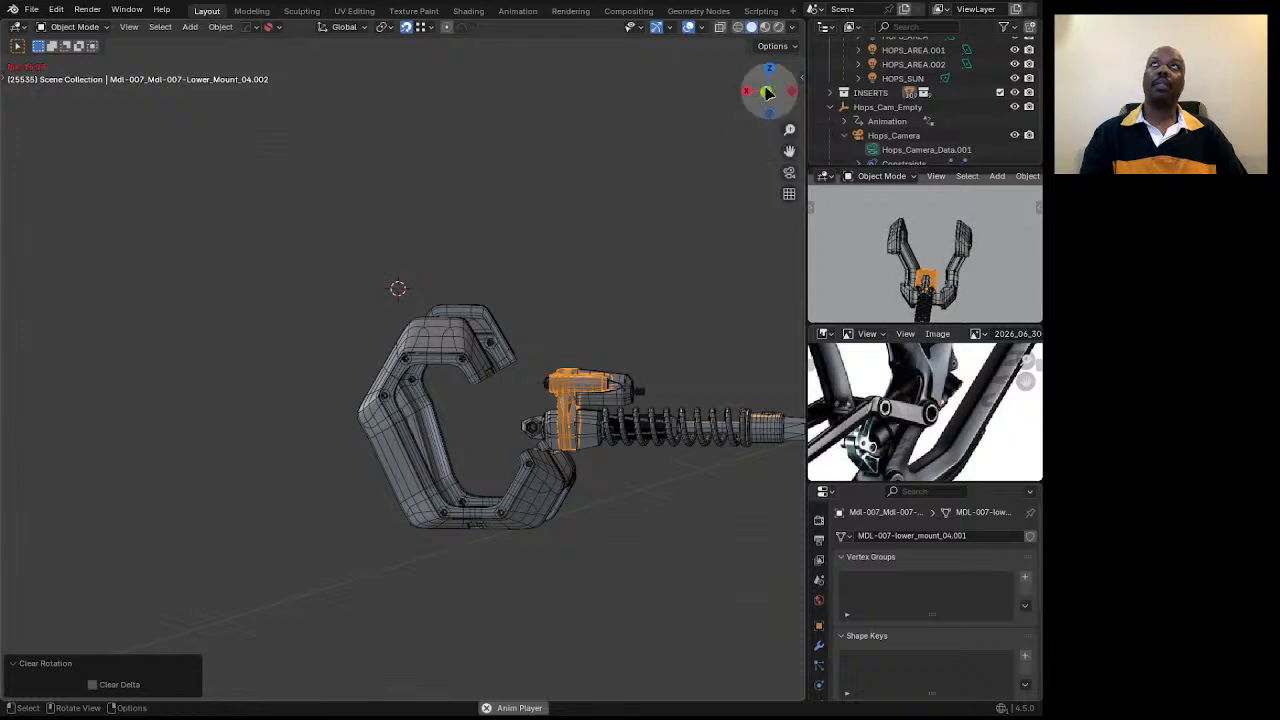
key(Escape)
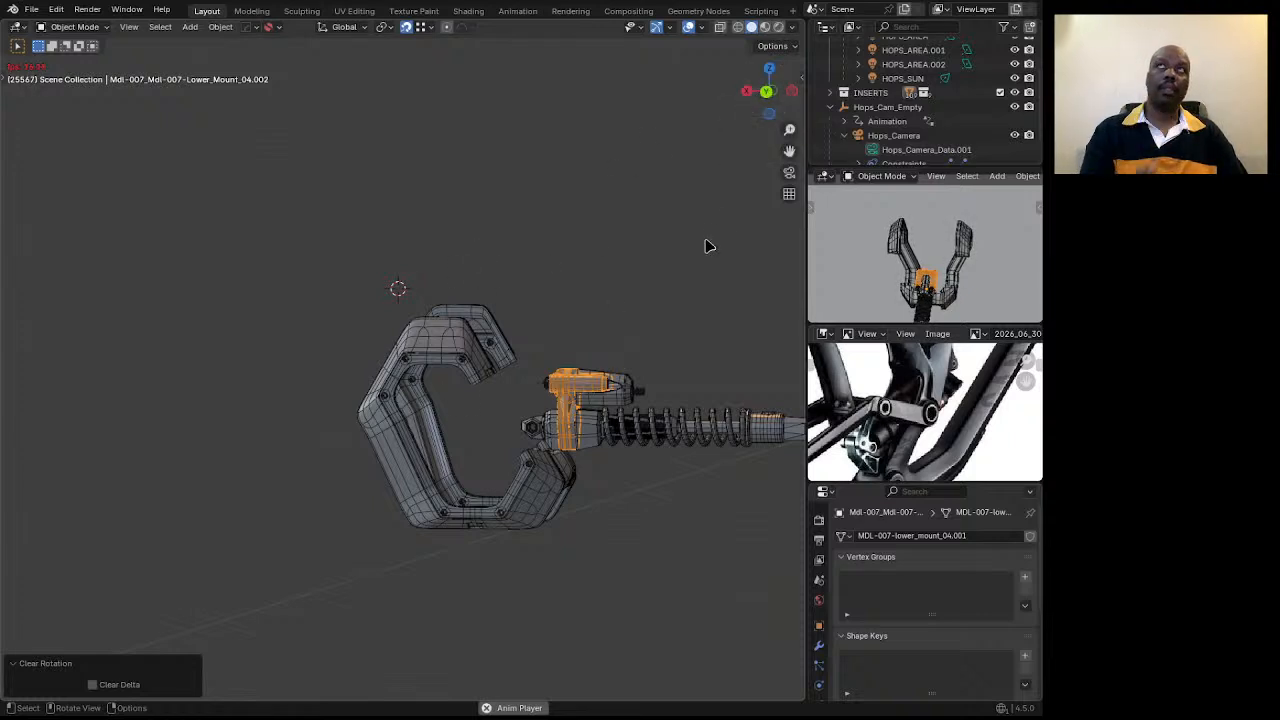
click(767, 91)
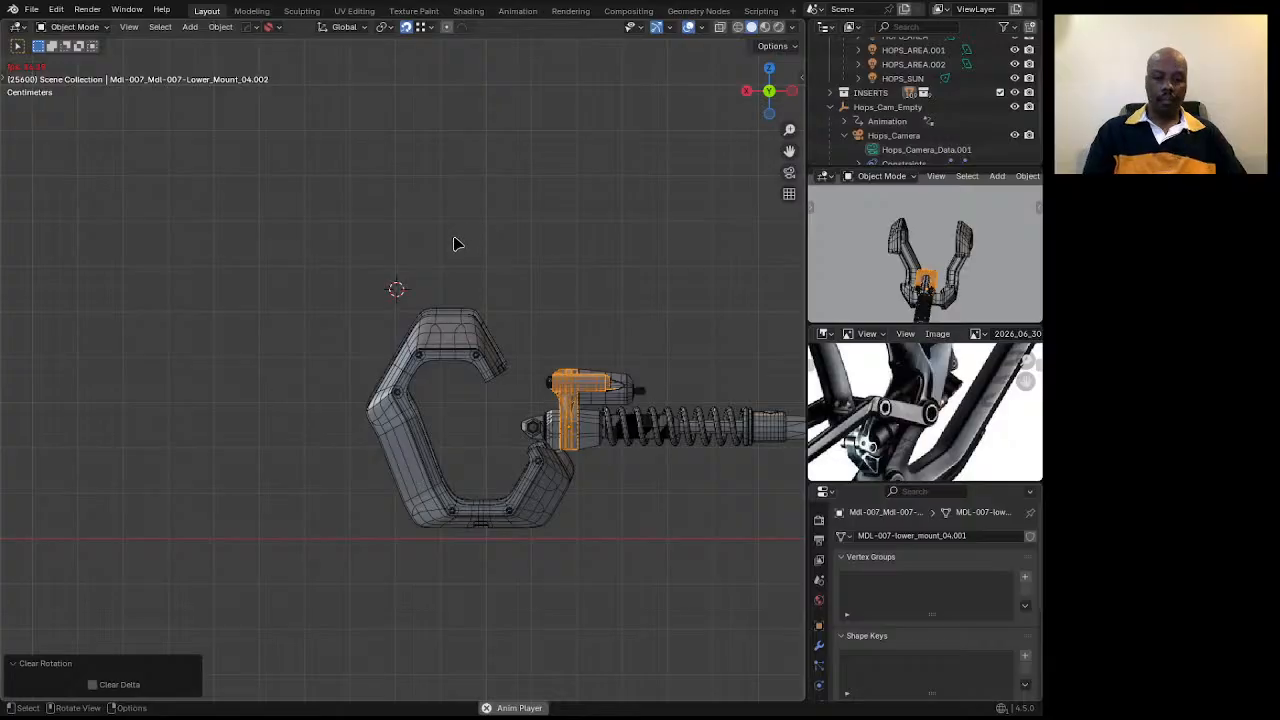
text(r60)
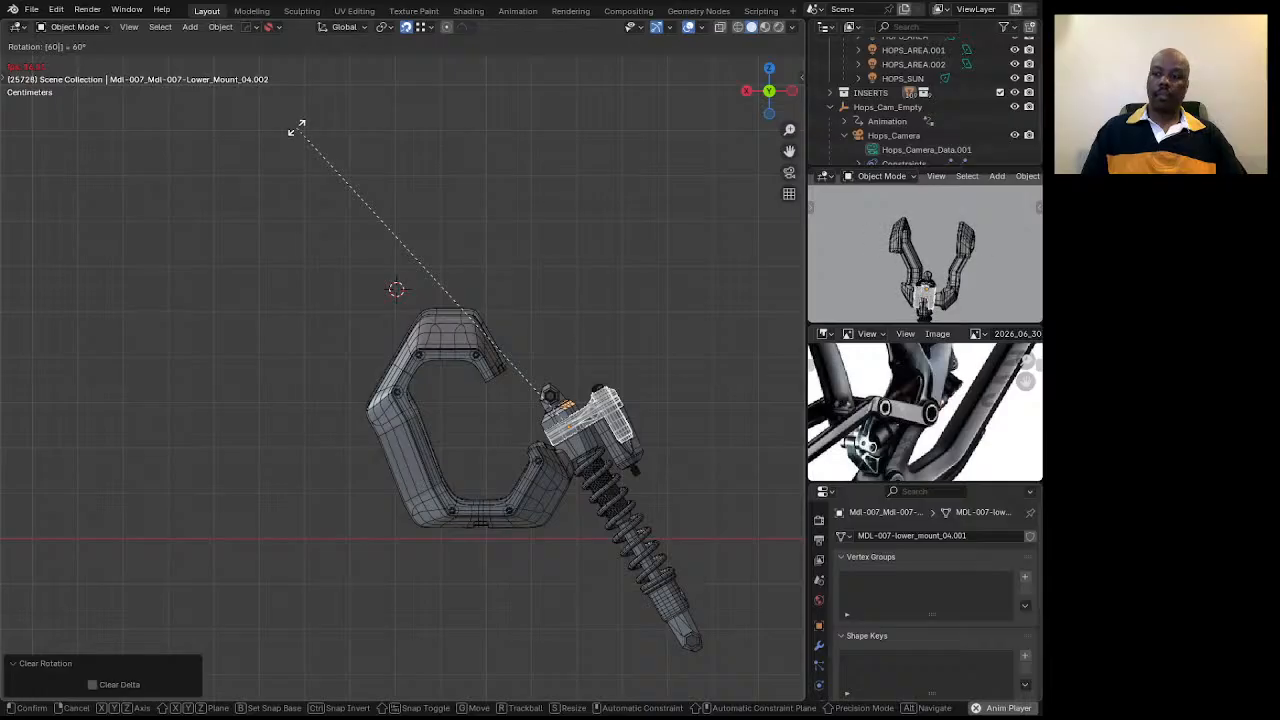
key(minus)
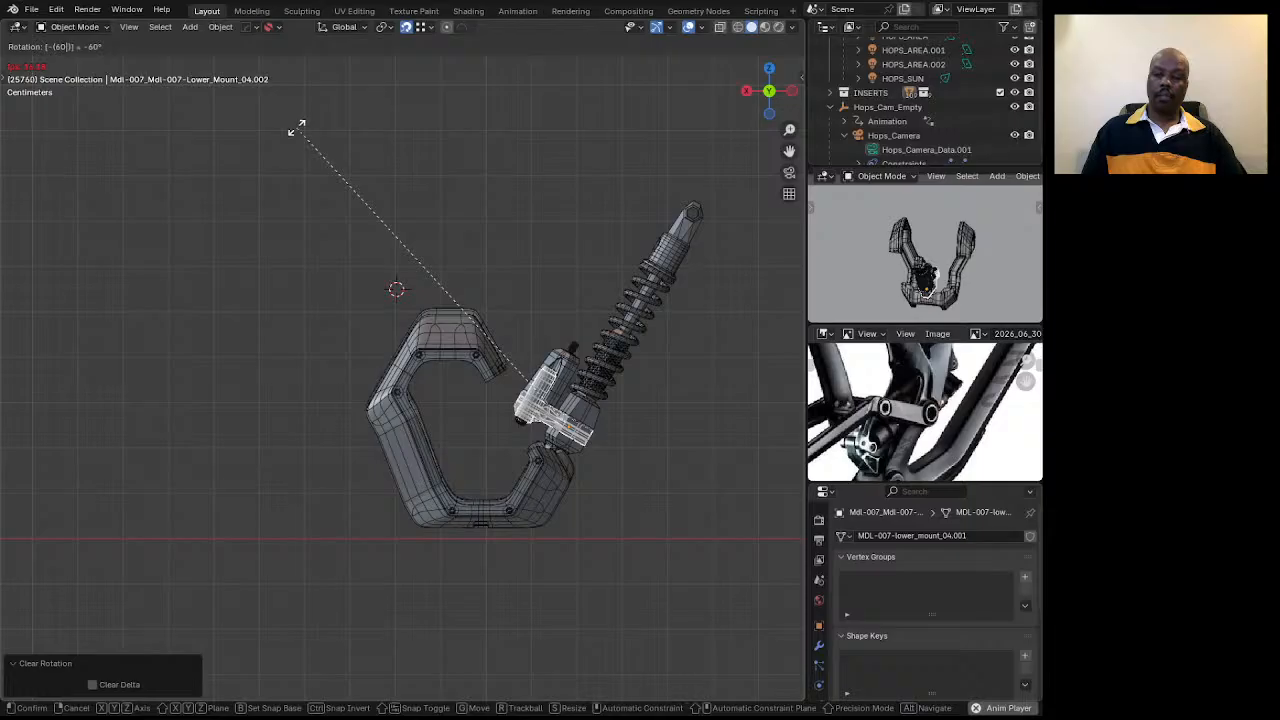
key(BackSpace)
key(BackSpace)
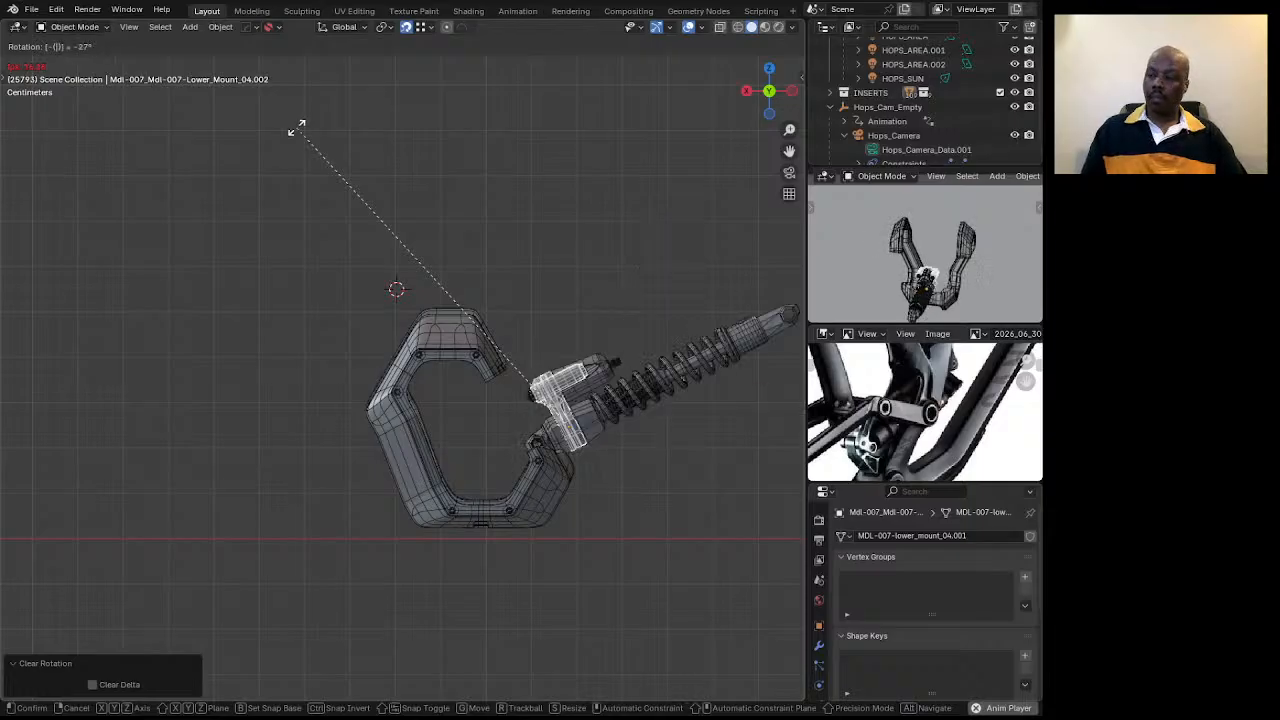
text(120)
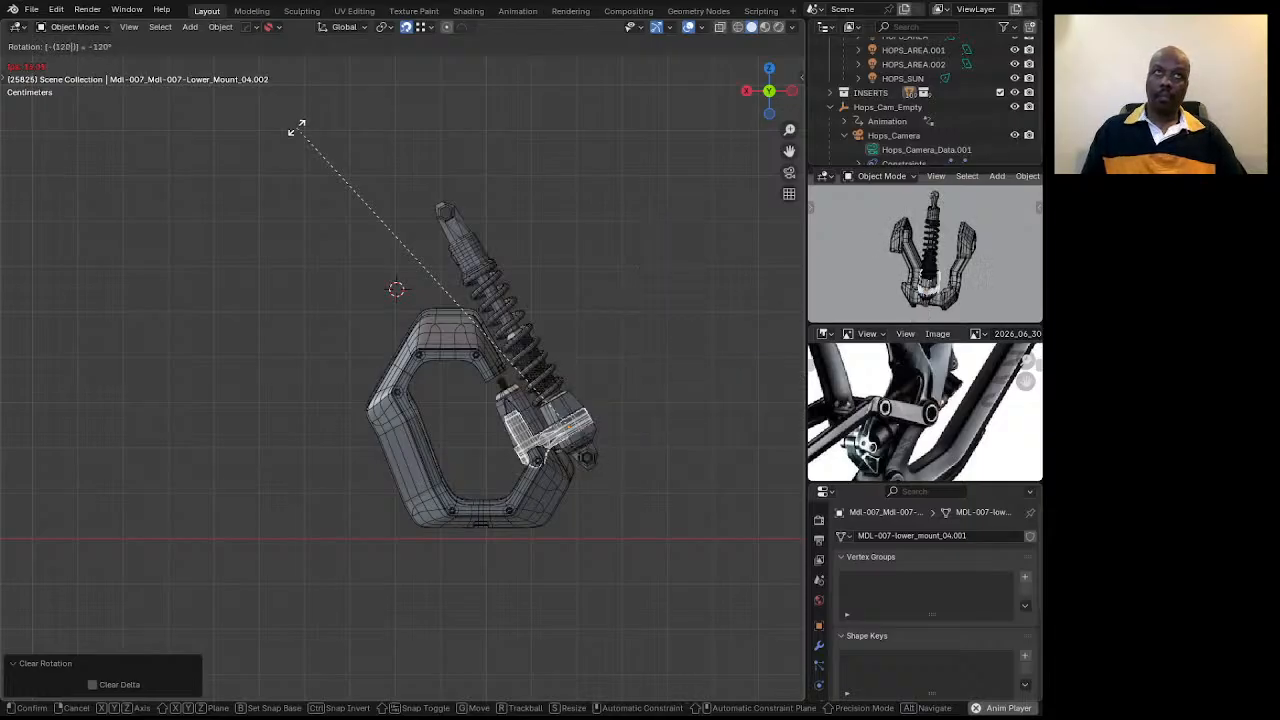
key(Return)
Move the shock about 149 mm in X and -36 mm in Z so its eyelet sits inside the bracket's end wall.
key(g)
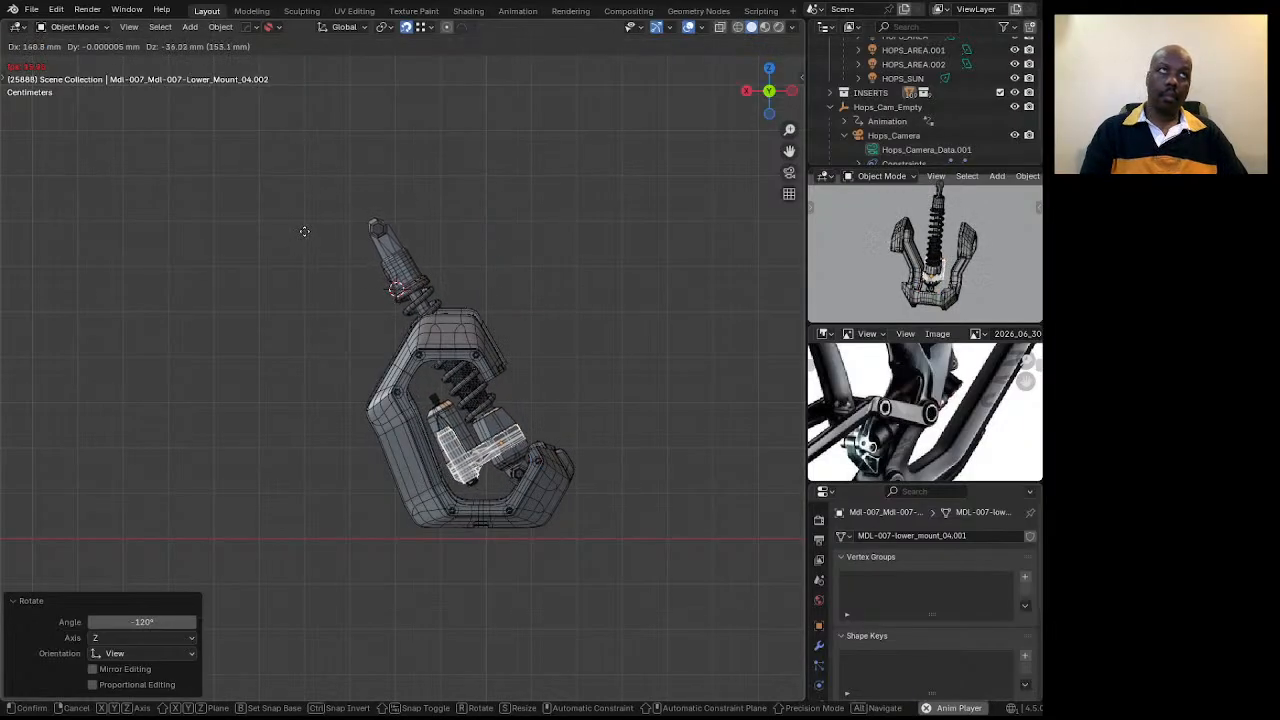
scroll(386, 425, up, 4)
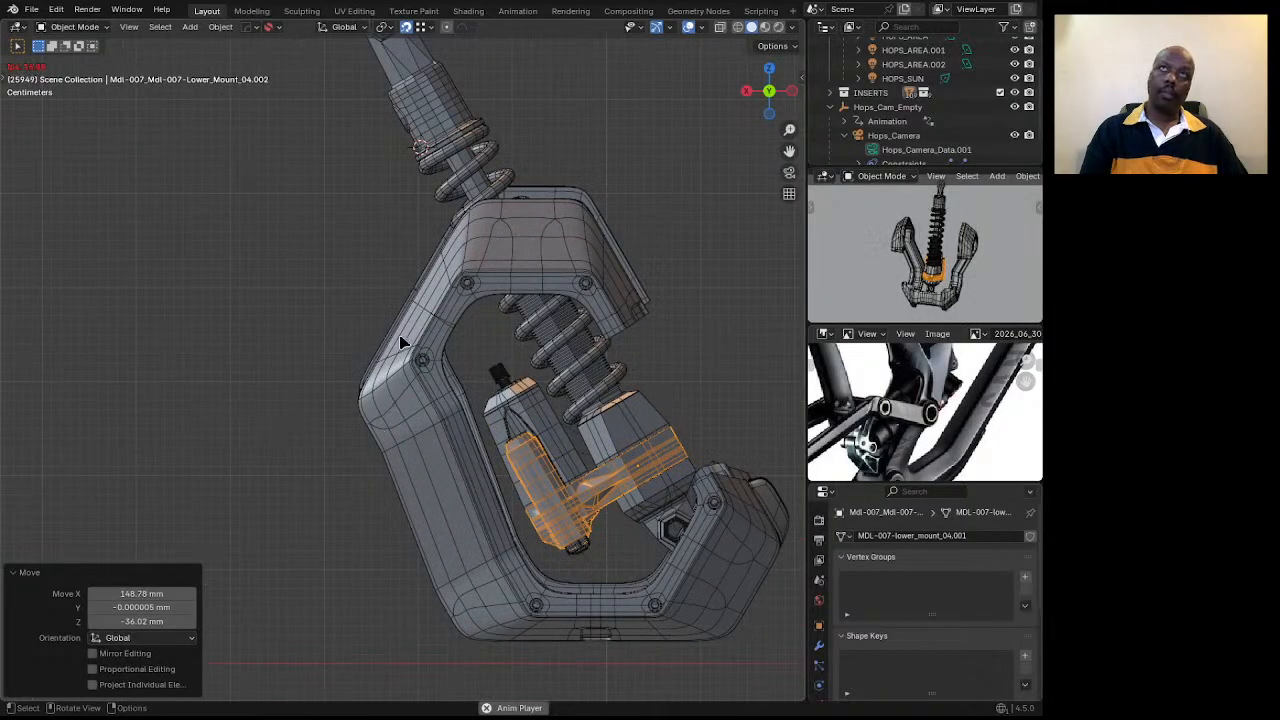
Examine from the side, front and angled views how the shock sits between the brackets on the end-wall mount.
scroll(400, 342, down, 1)
middle_drag(392, 262, 297, 137)
middle_drag(390, 208, 507, 387)
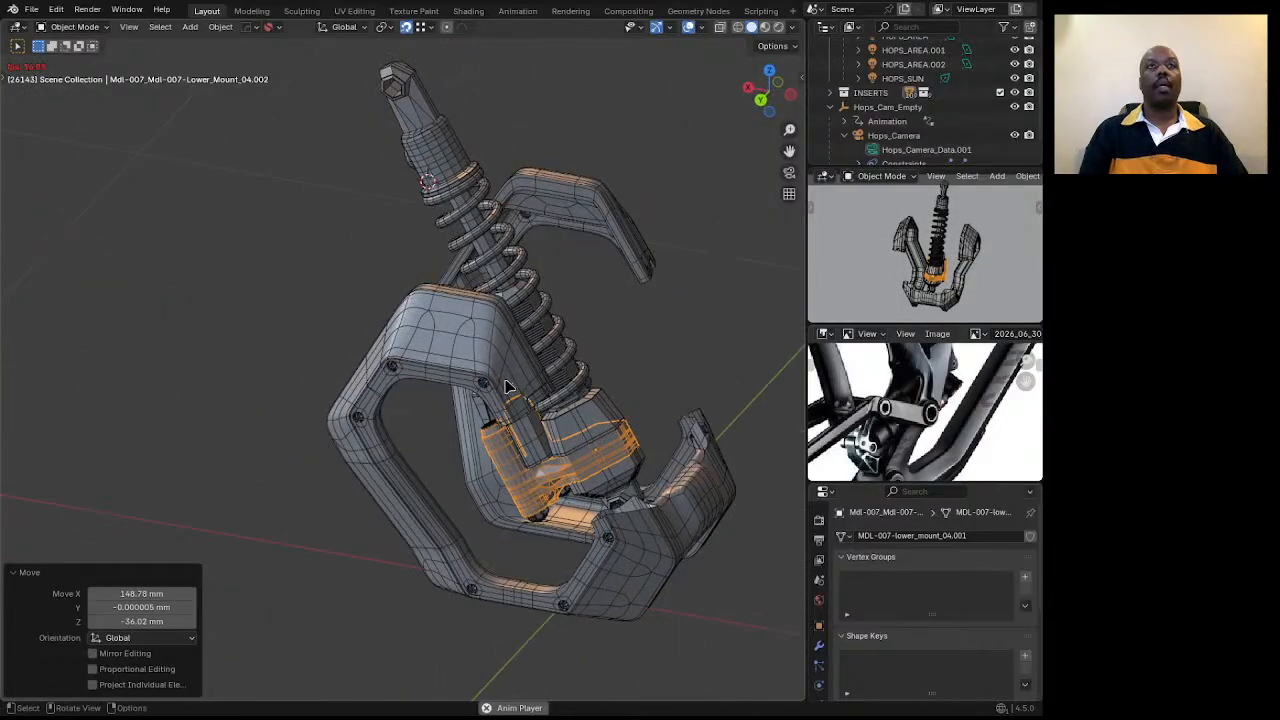
scroll(640, 285, down, 3)
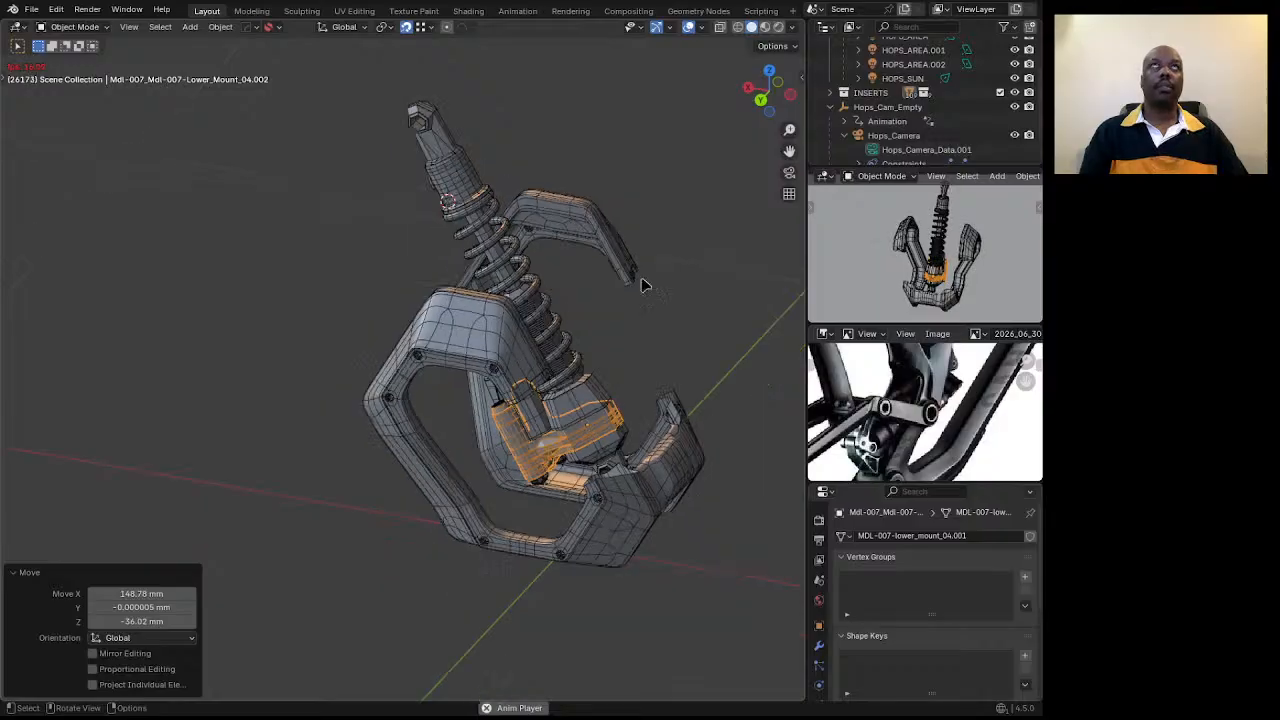
click(760, 101)
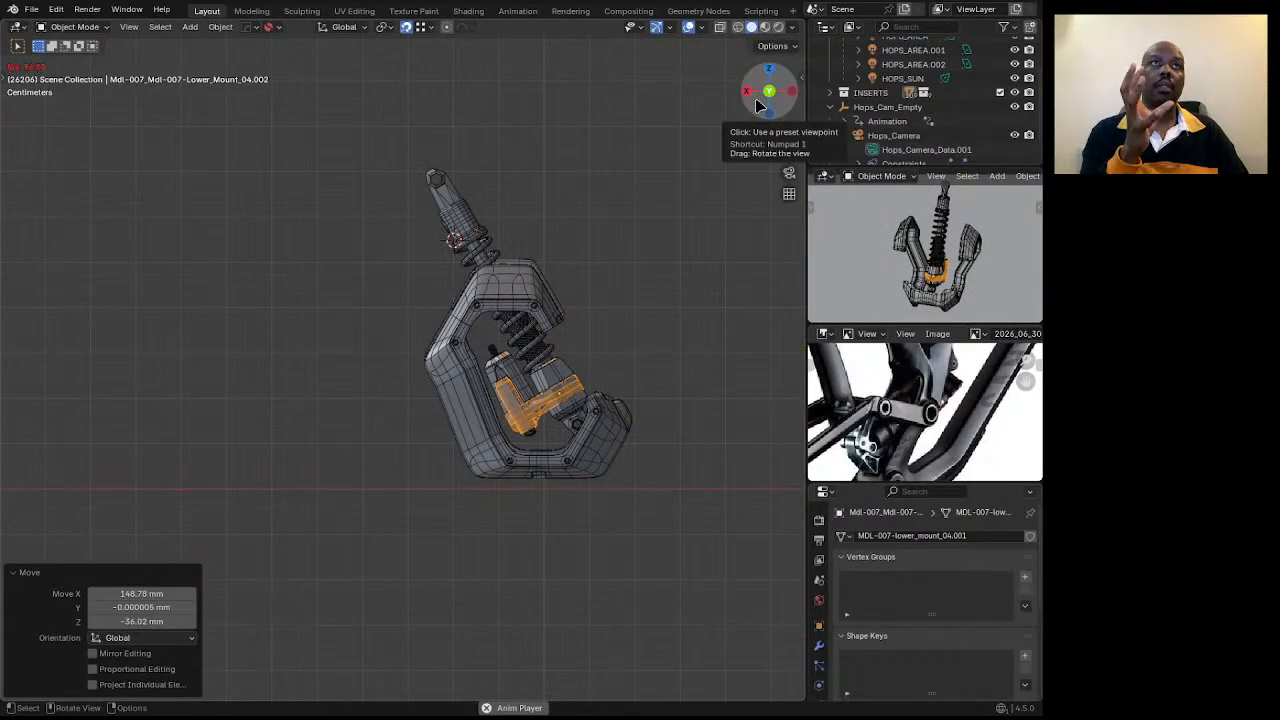
scroll(510, 290, up, 3)
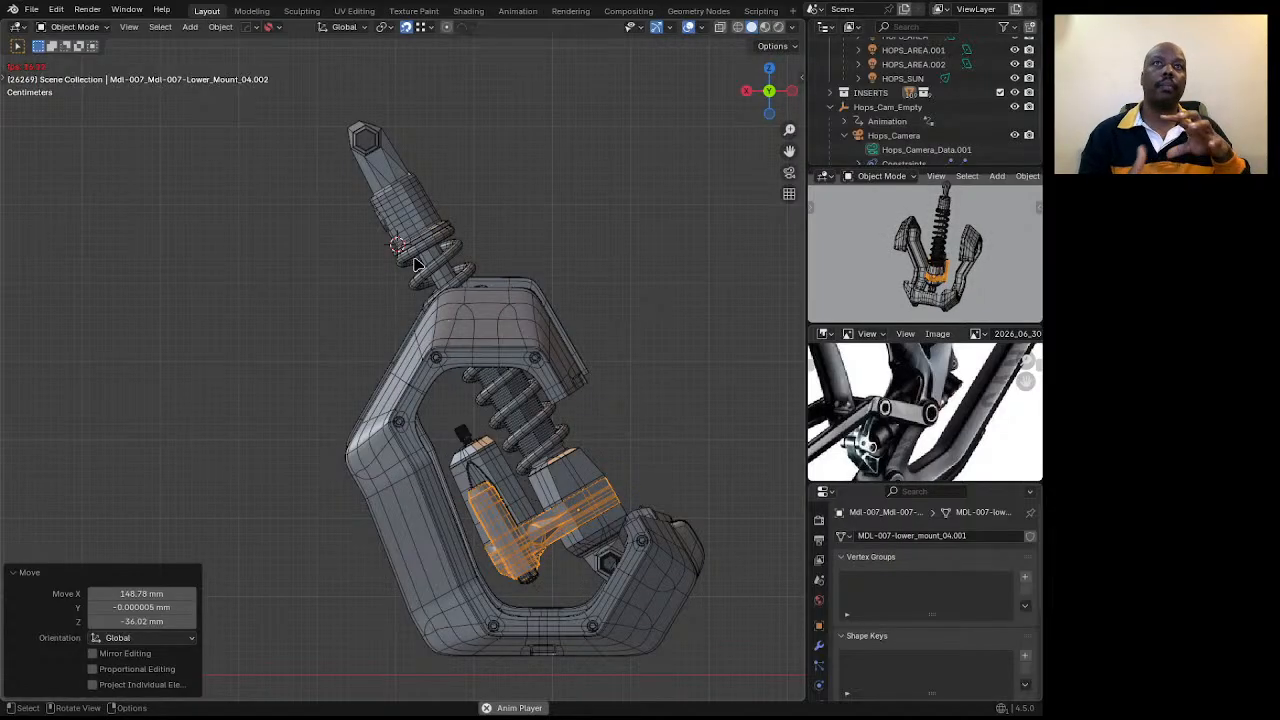
scroll(598, 321, down, 1)
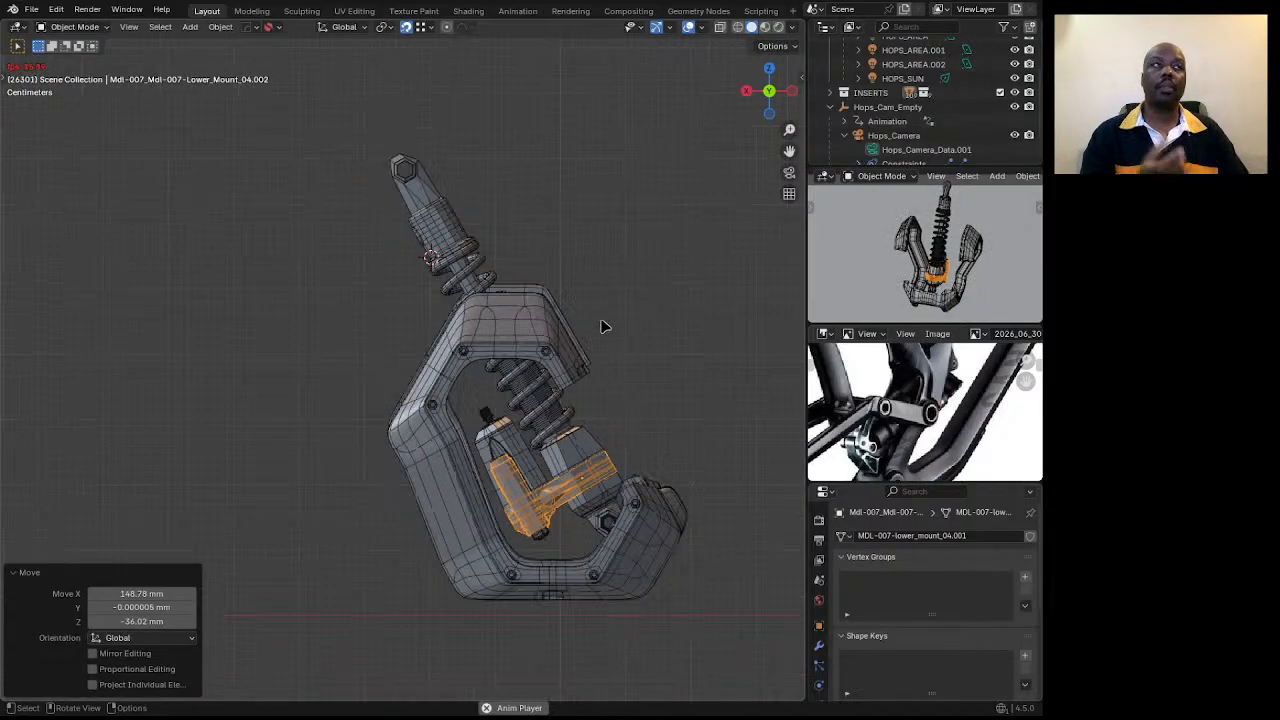
scroll(495, 405, up, 1)
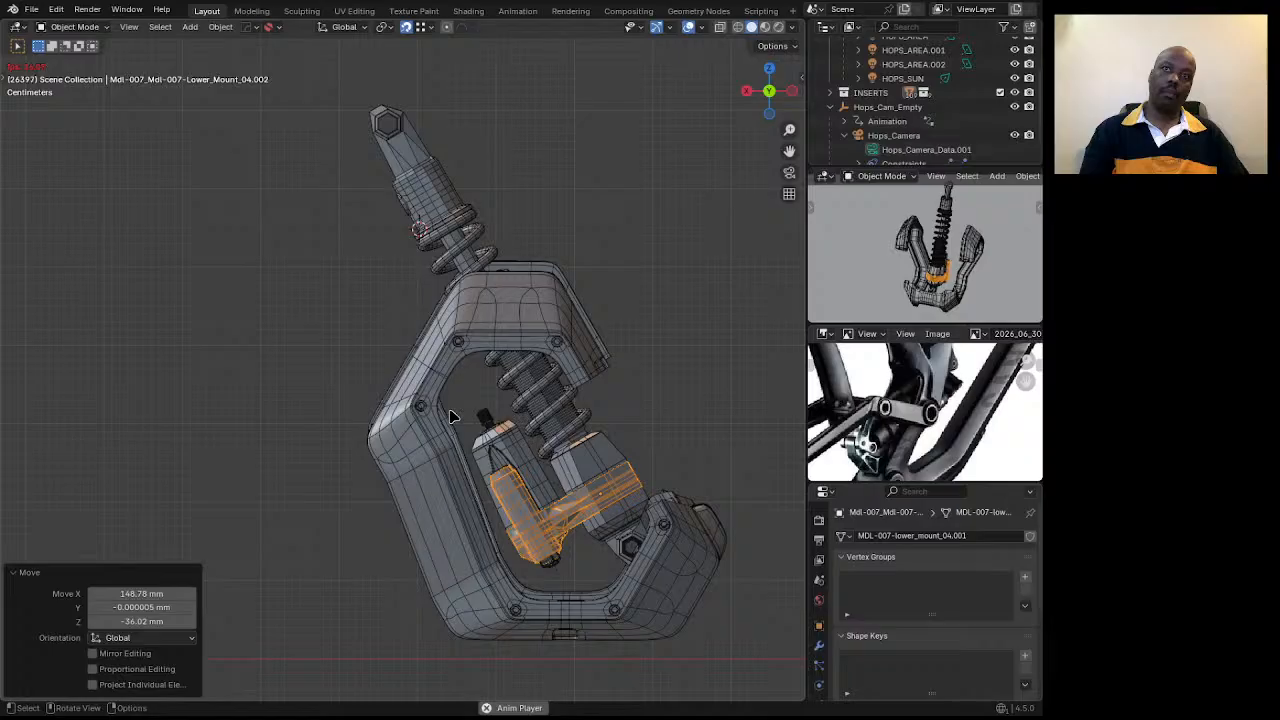
middle_drag(472, 408, 380, 477)
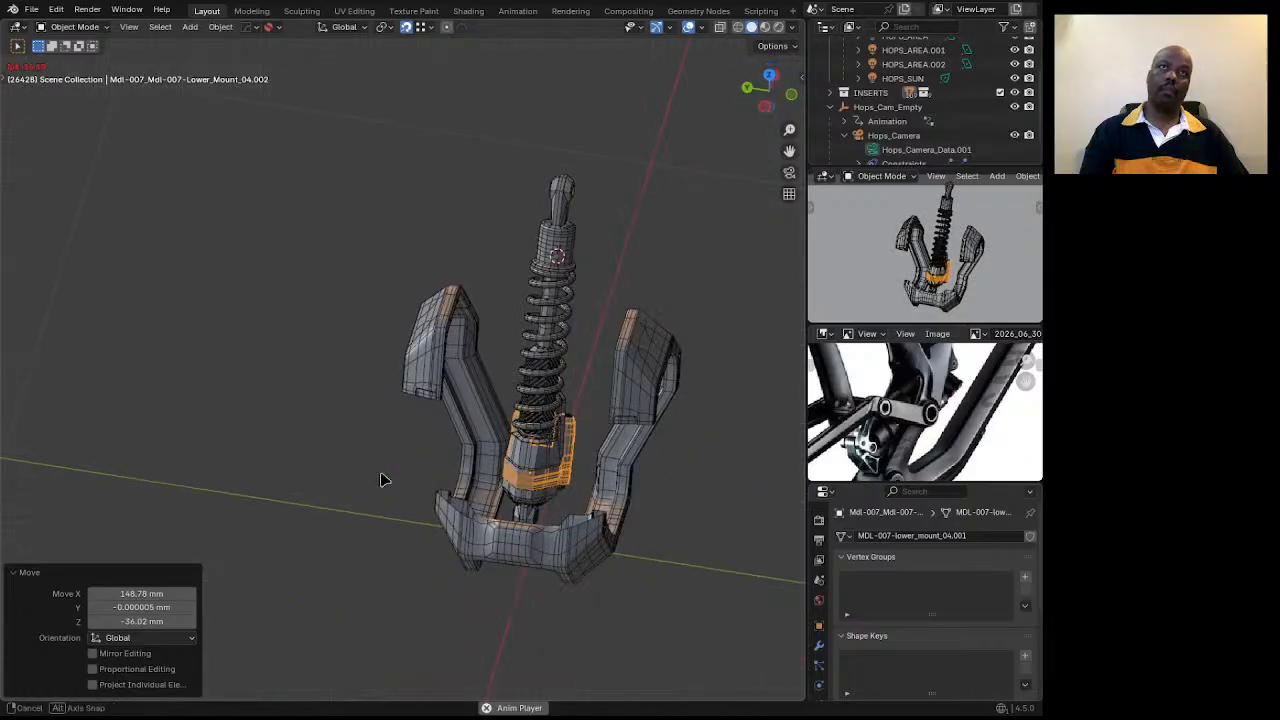
mouse_move(511, 384)
middle_down()
mouse_move(490, 410)
mouse_move(521, 374)
middle_up()
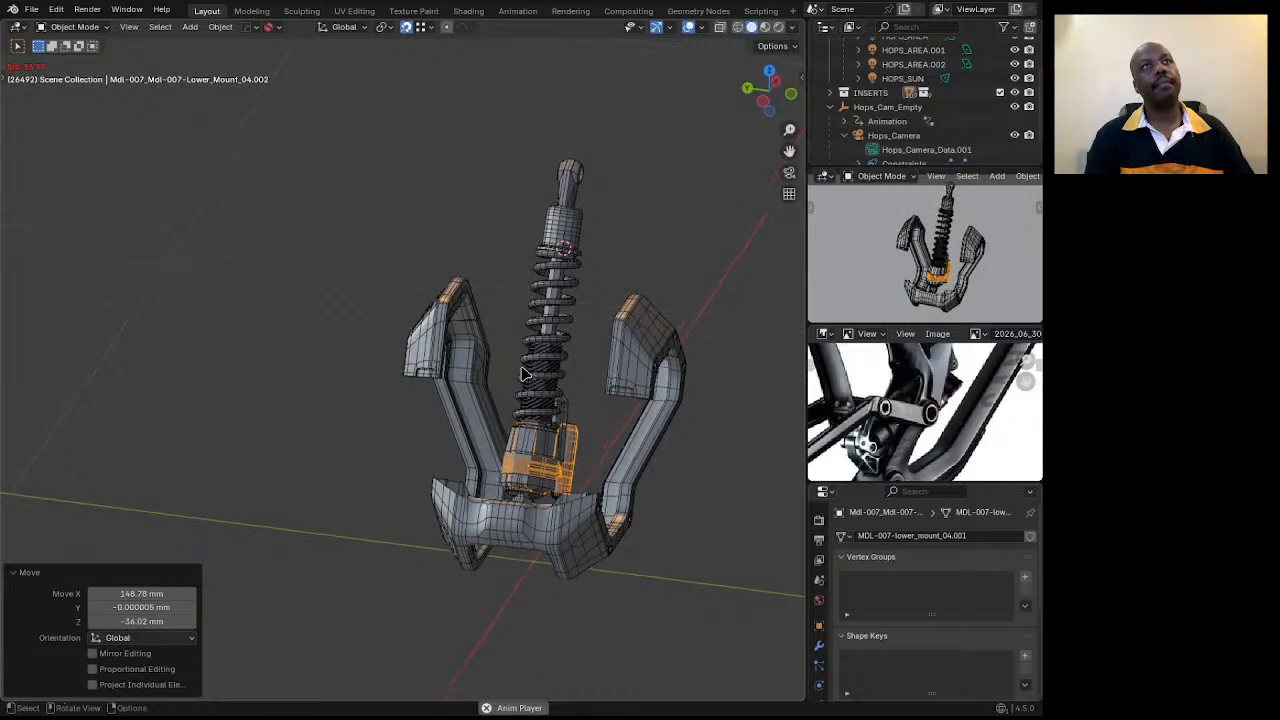
scroll(536, 450, up, 4)
middle_drag(529, 481, 462, 473)
scroll(558, 425, down, 4)
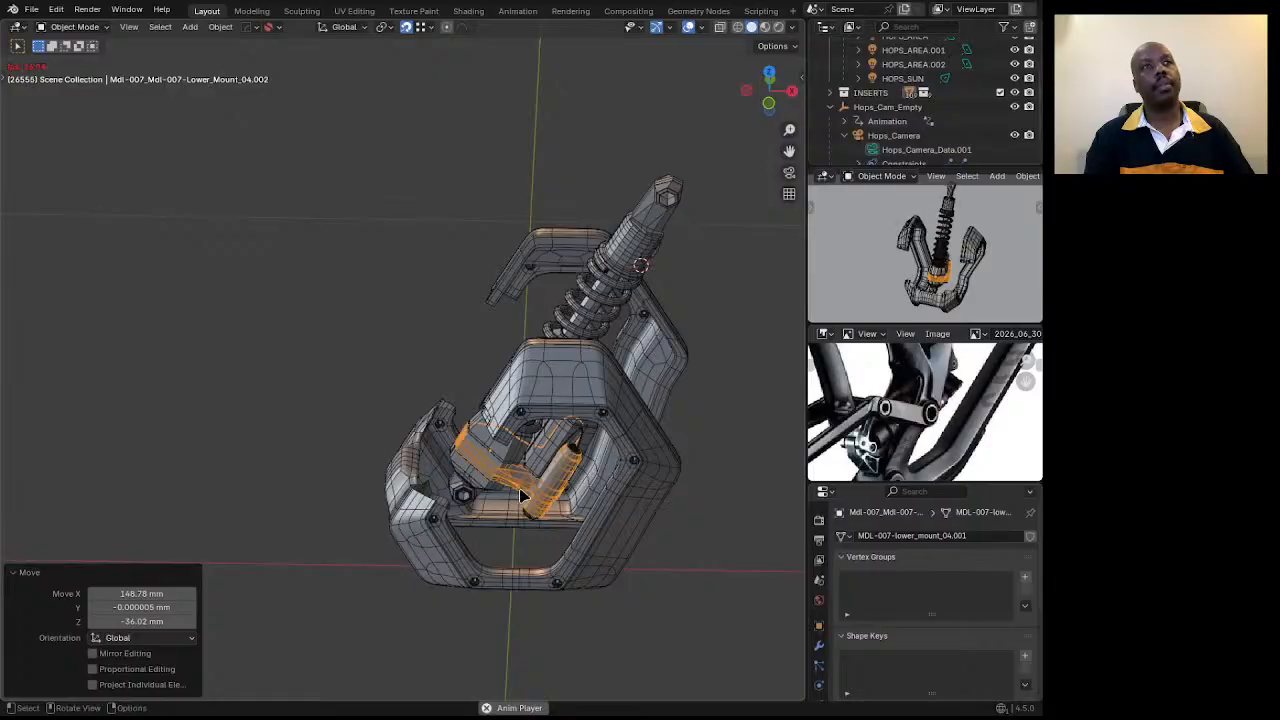
click(481, 469)
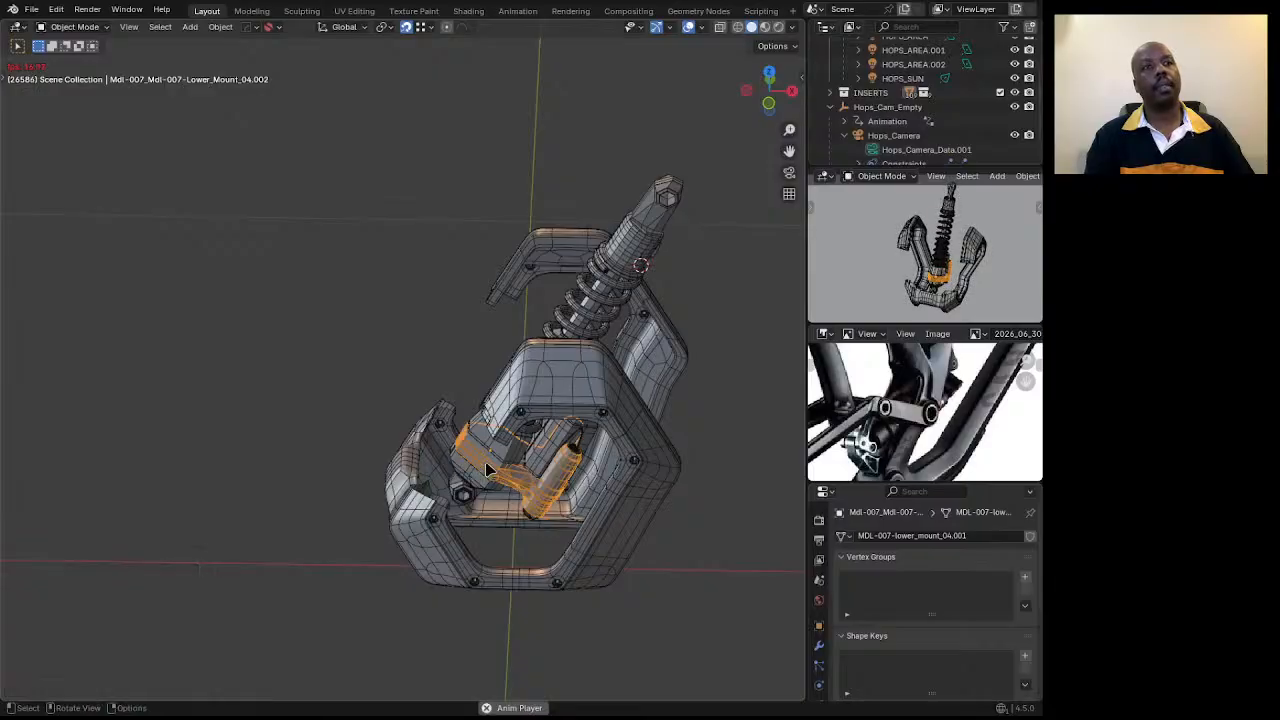
middle_drag(410, 535, 649, 250)
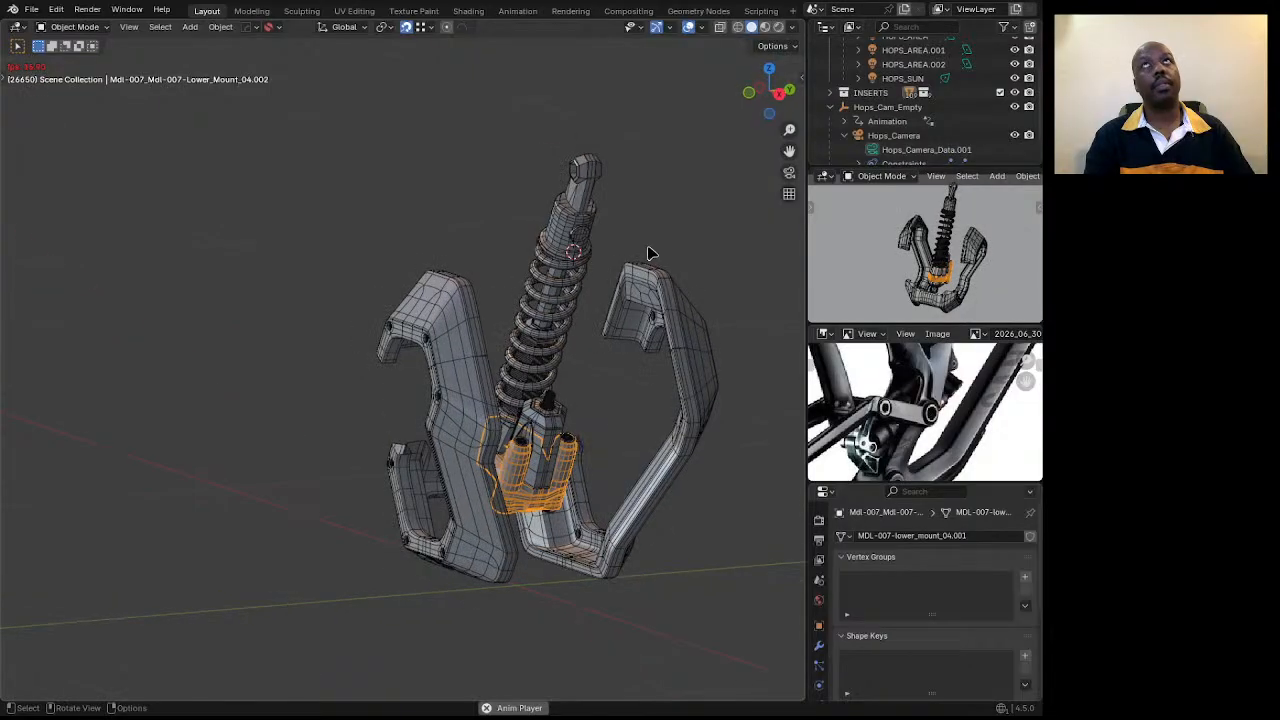
click(758, 95)
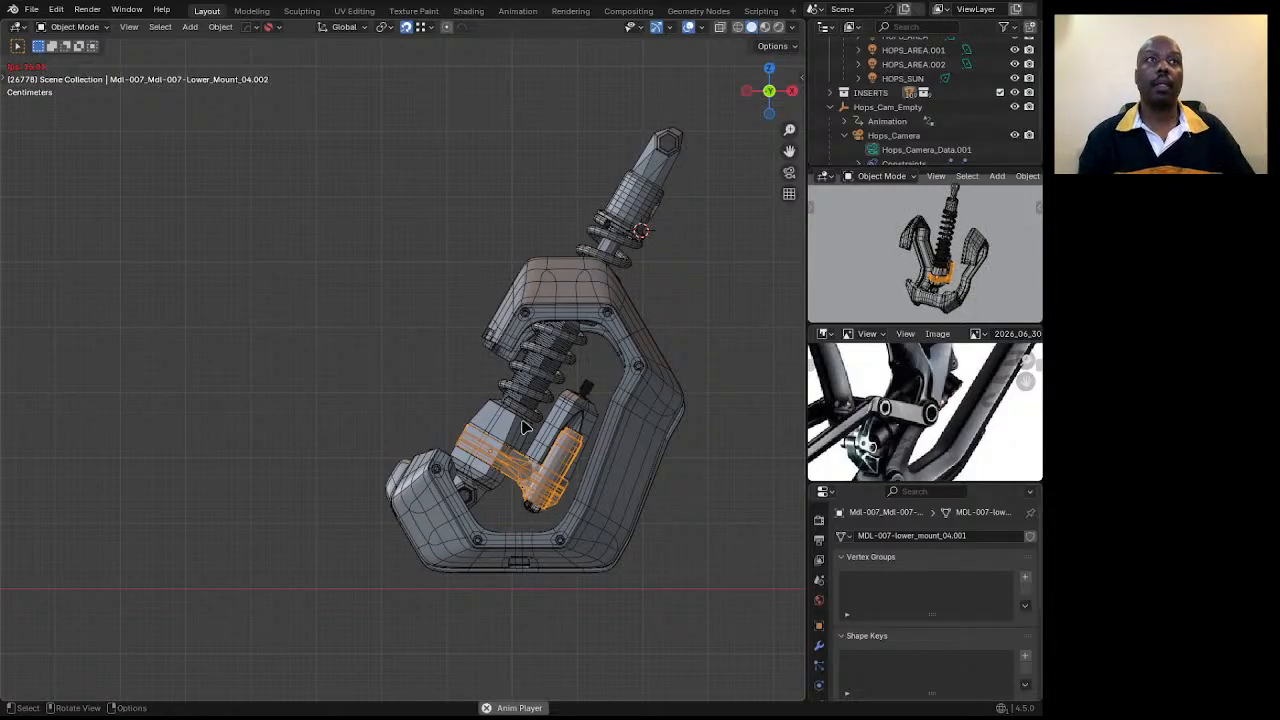
scroll(548, 430, up, 1)
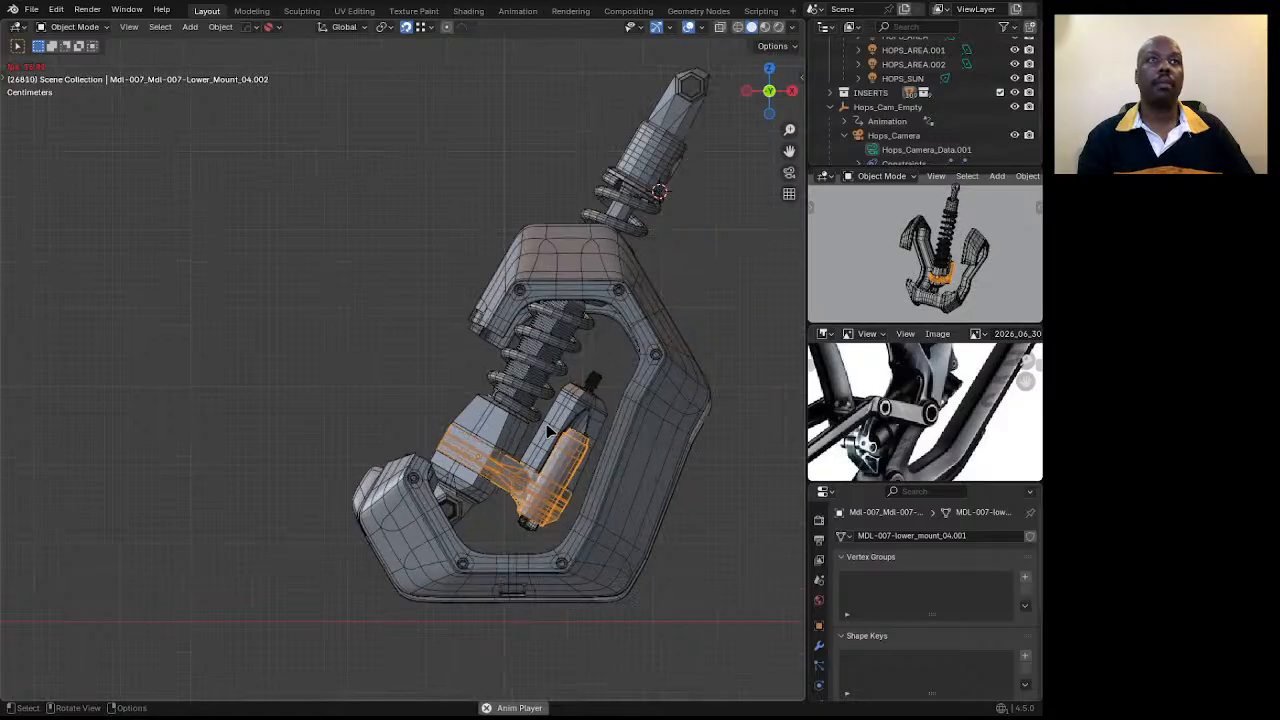
scroll(548, 424, down, 2)
Set the shock lower mount's scale to 1.4 on all three axes, trying 1 first.
key(n)
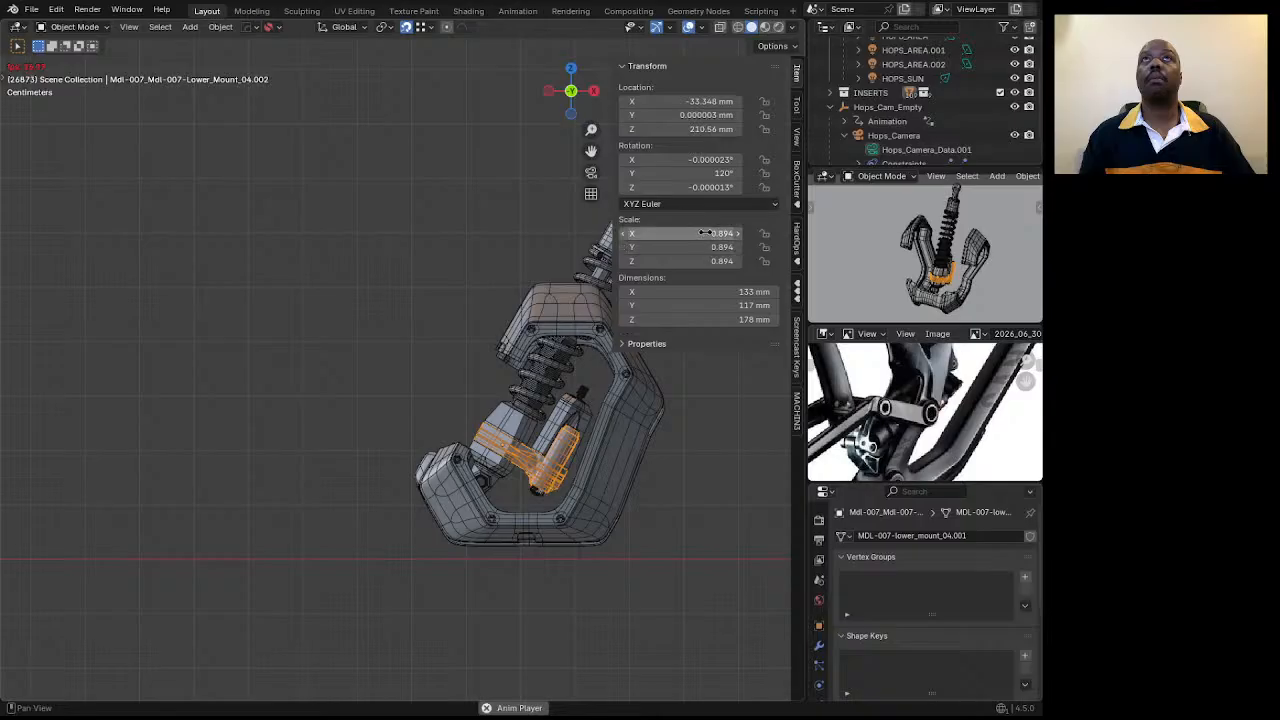
drag(707, 233, 707, 261)
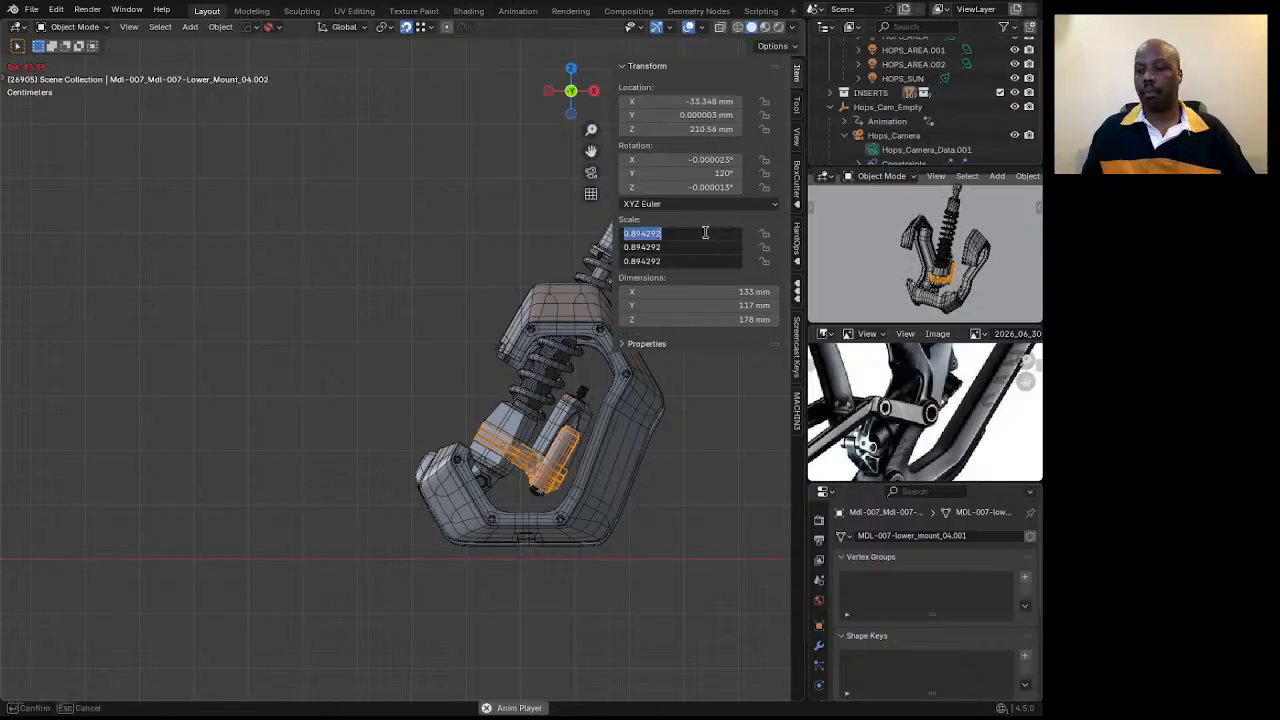
text(1)
key(Return)
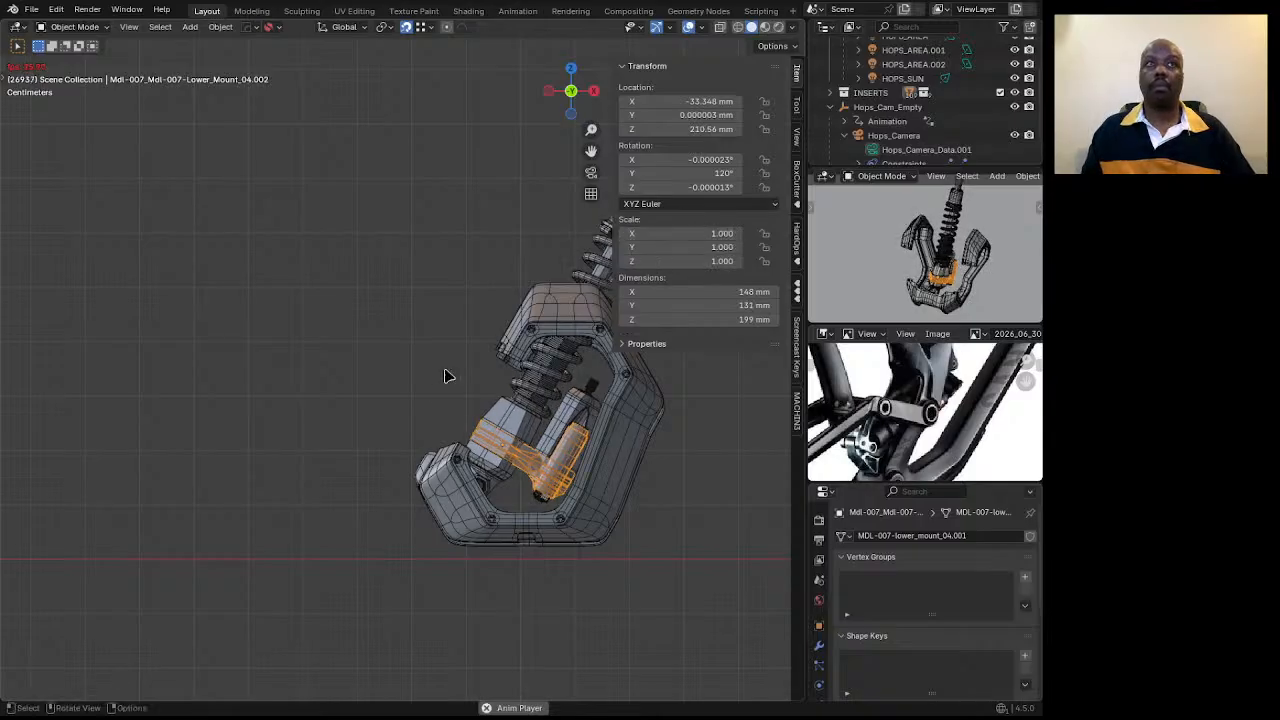
scroll(430, 400, down, 2)
drag(679, 234, 679, 261)
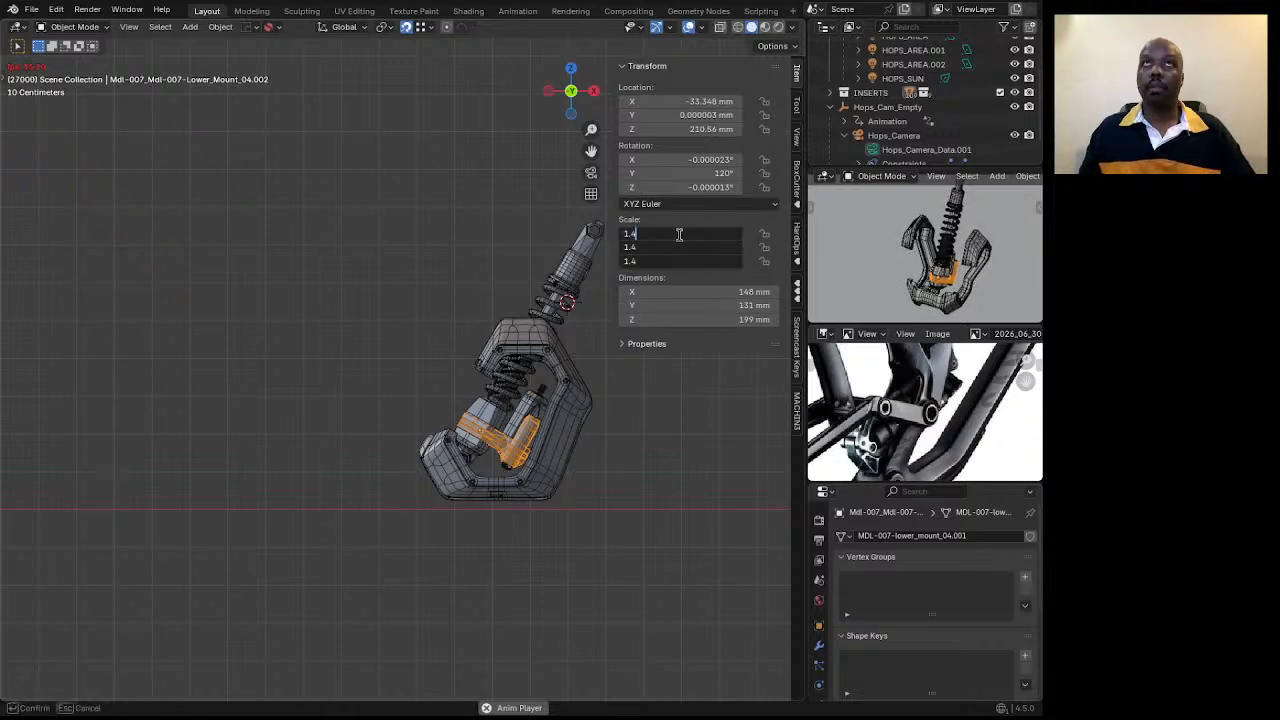
text(1.4)
key(Return)
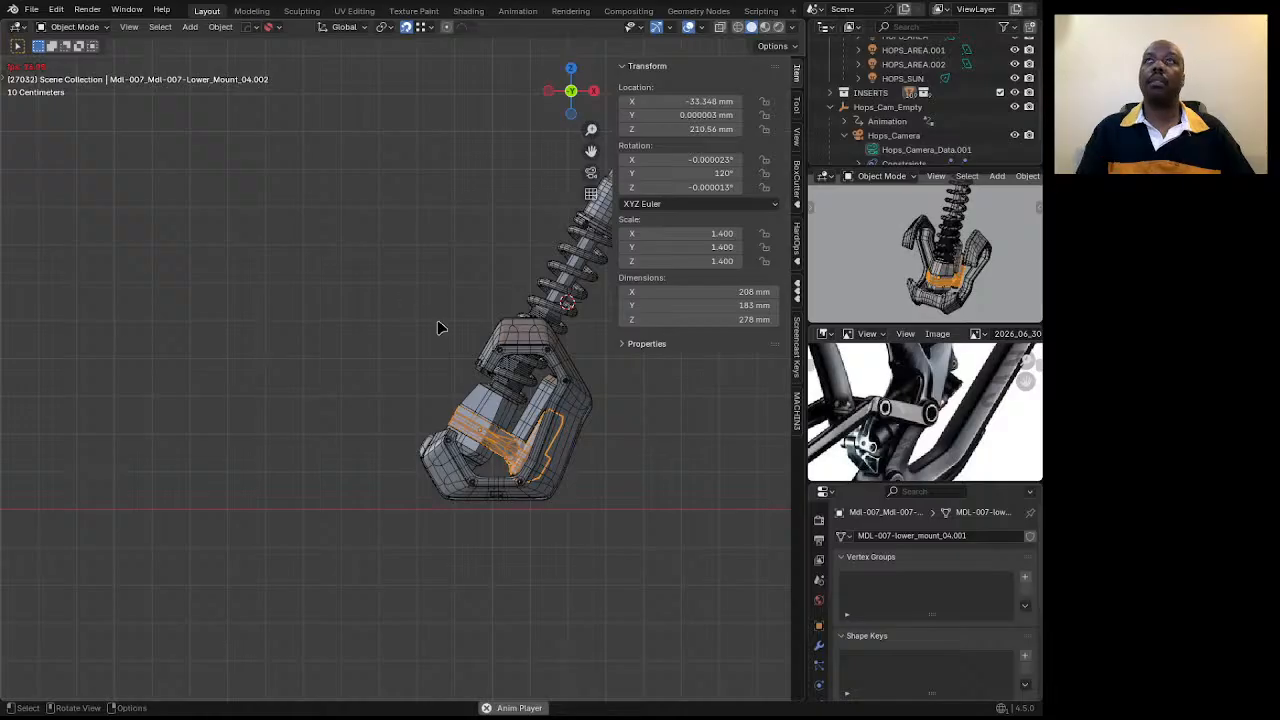
middle_drag(437, 327, 420, 355)
key(n)
Examine from the side and angled views how the enlarged shock and its reservoirs fit against the brackets.
scroll(485, 440, up, 4)
click(789, 94)
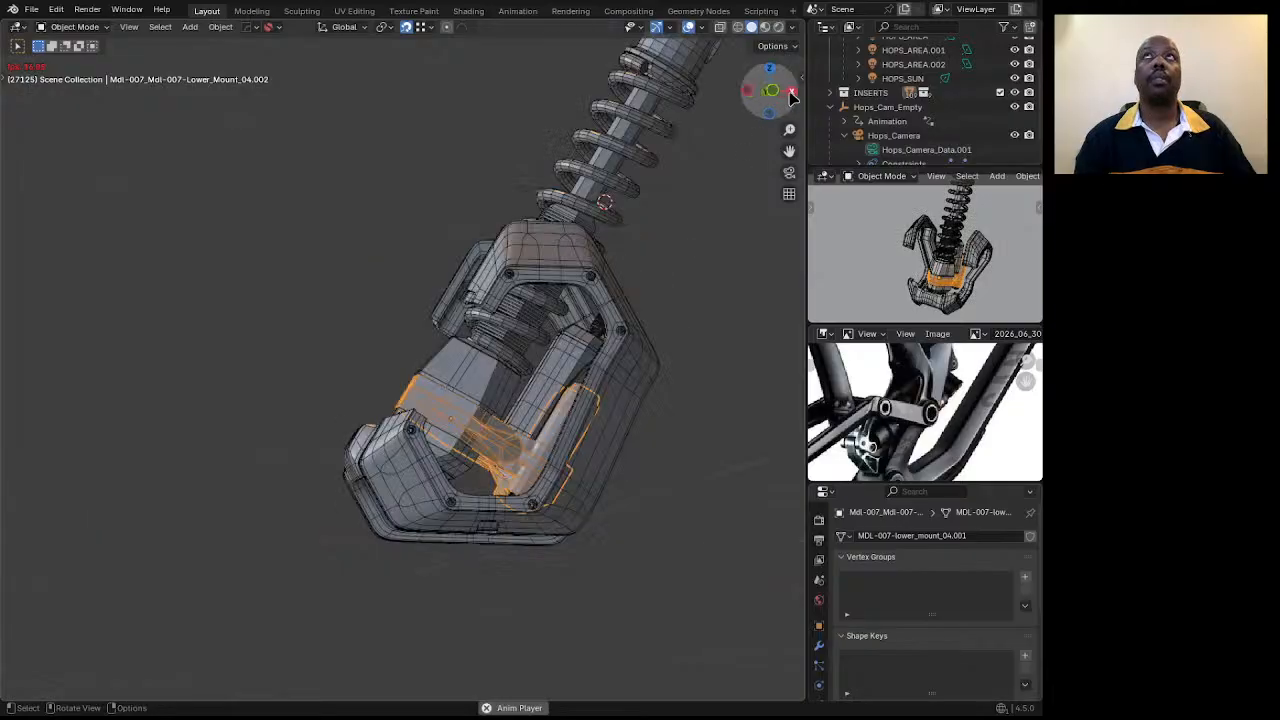
click(791, 92)
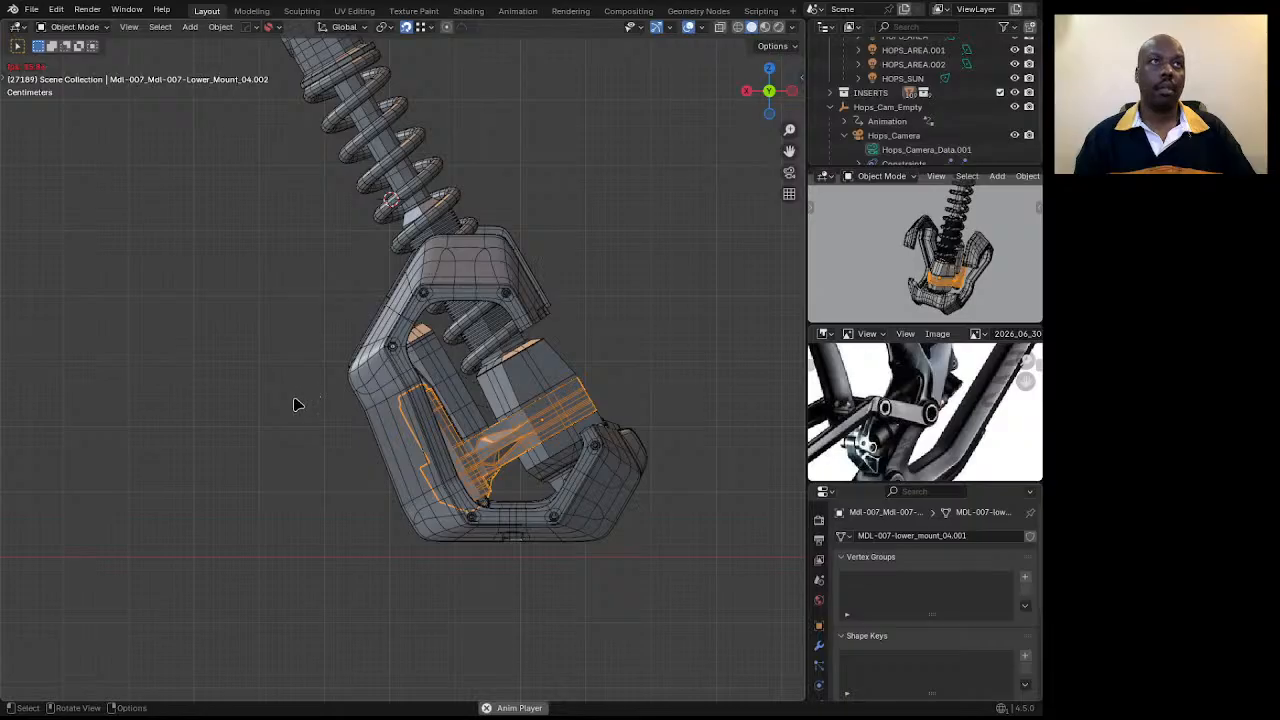
mouse_move(296, 404)
middle_down()
mouse_move(463, 456)
mouse_move(425, 368)
mouse_move(291, 429)
middle_up()
click(768, 98)
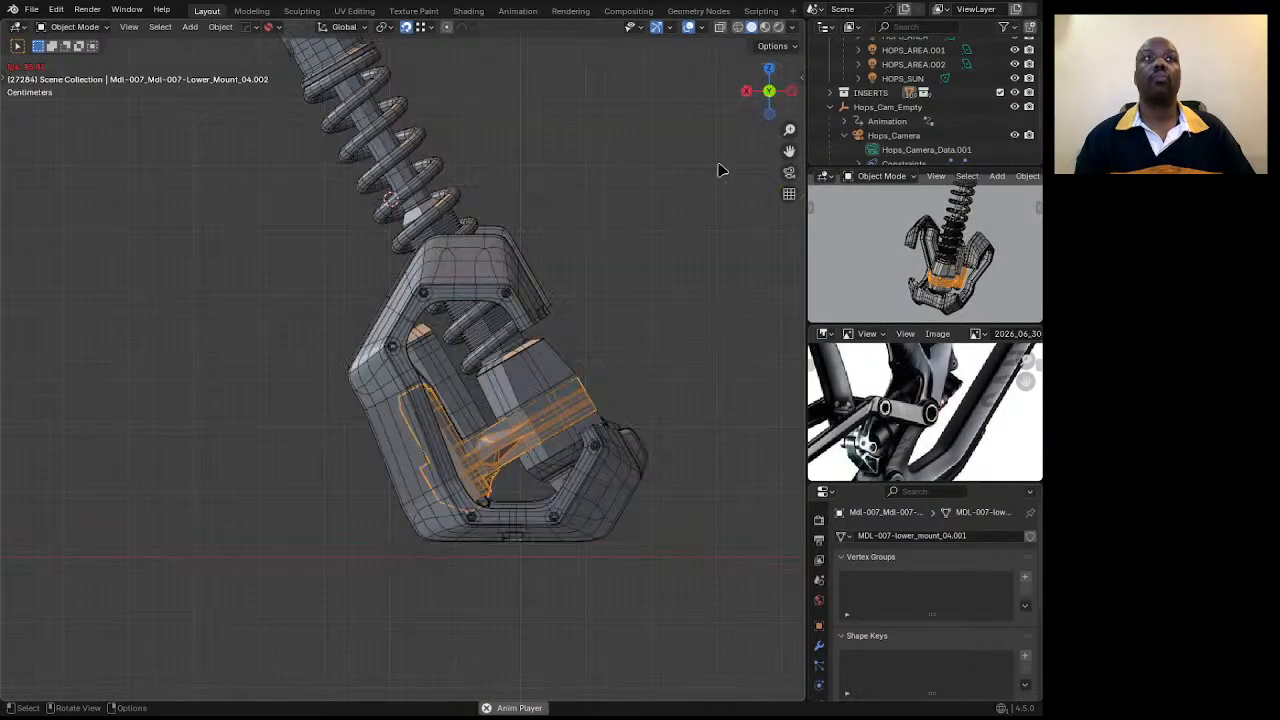
scroll(420, 291, down, 2)
scroll(560, 409, down, 2)
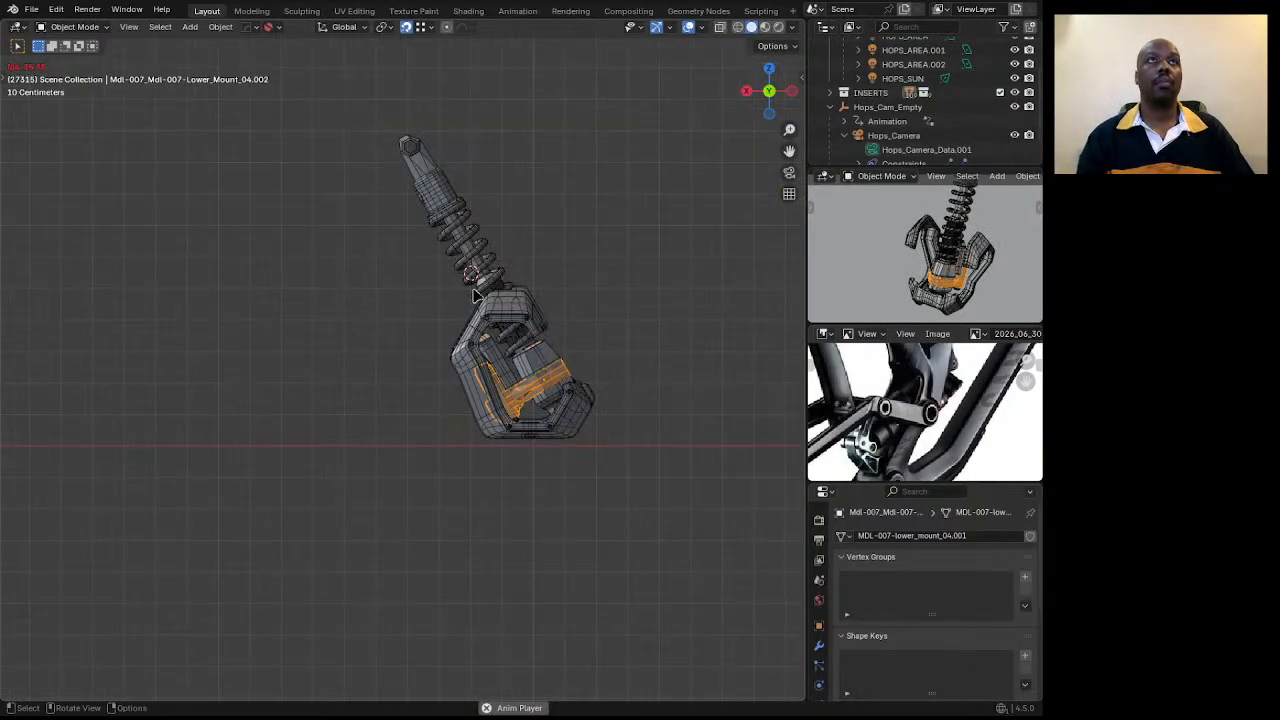
middle_drag(455, 137, 360, 380)
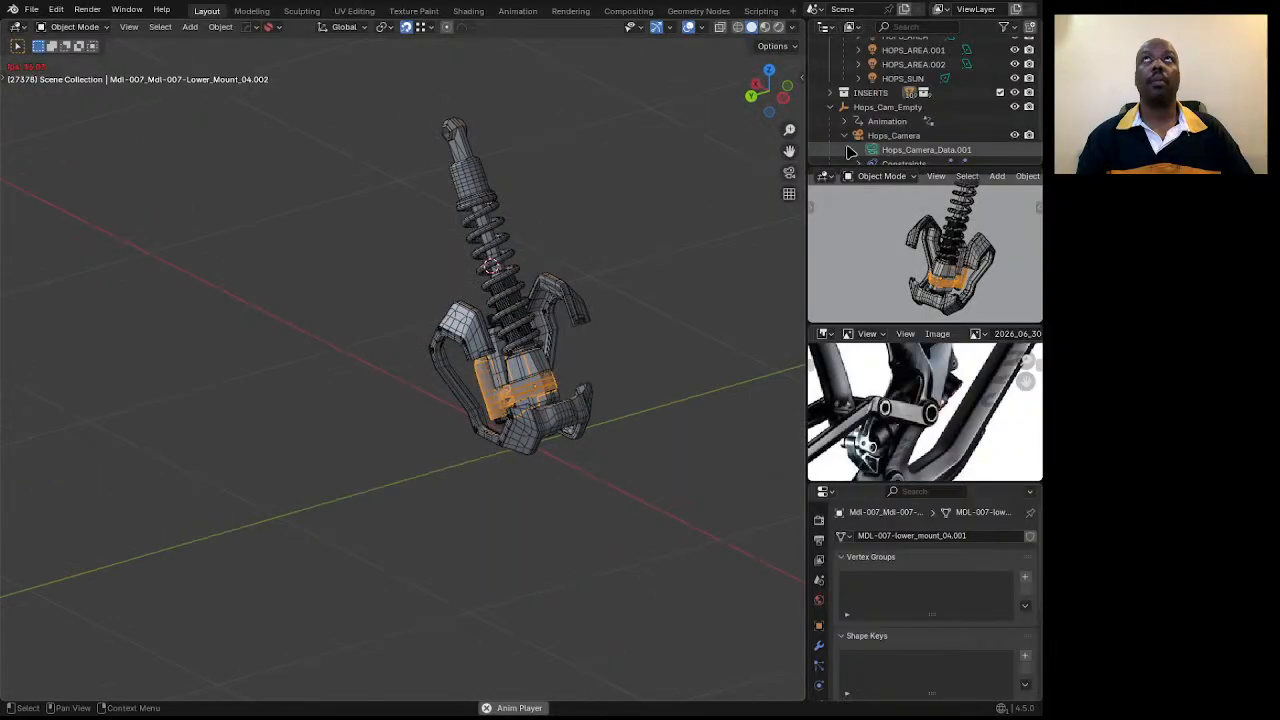
Rotate the shock 180° in the side view and move it up so its reservoir end sits above the bracket.
click(753, 100)
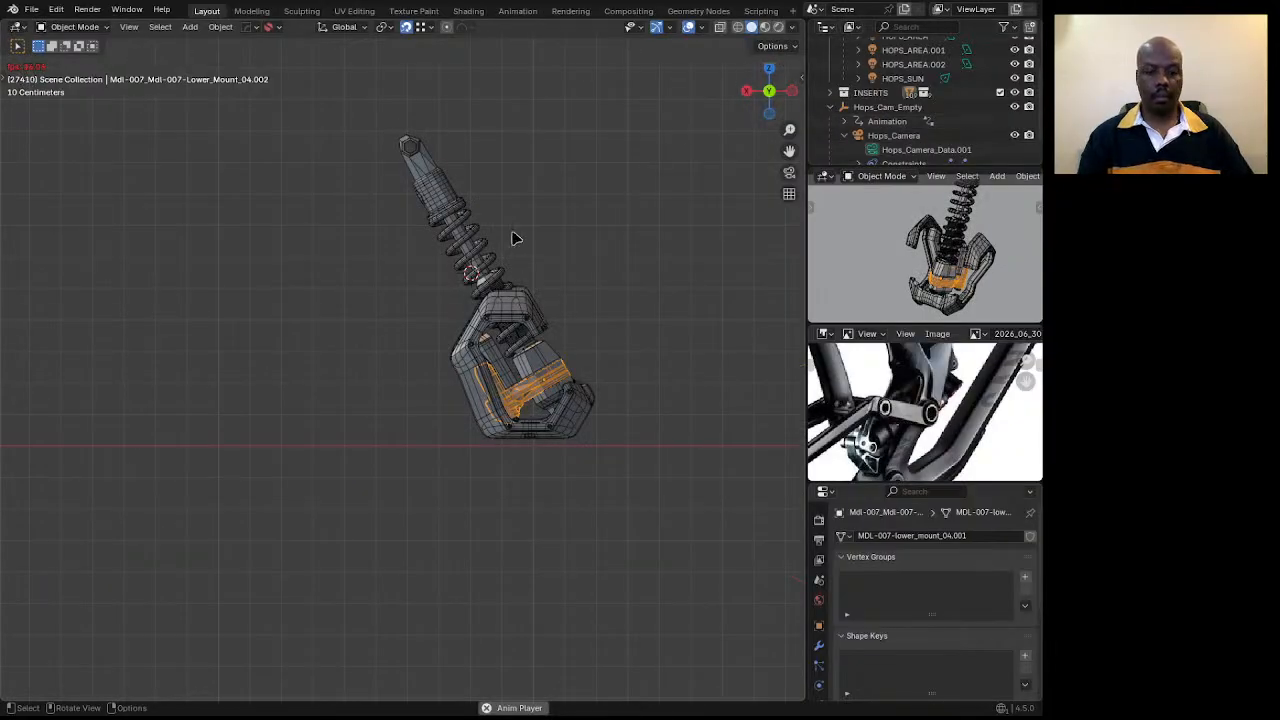
text(r180)
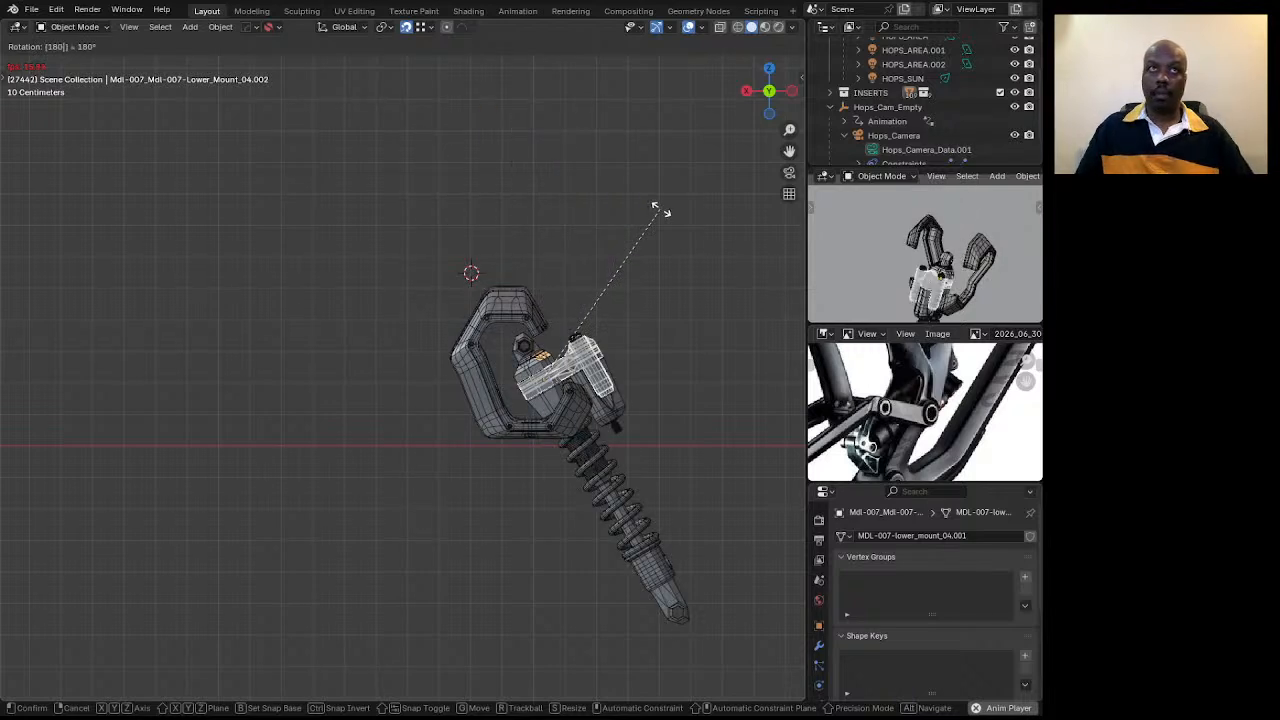
key(Return)
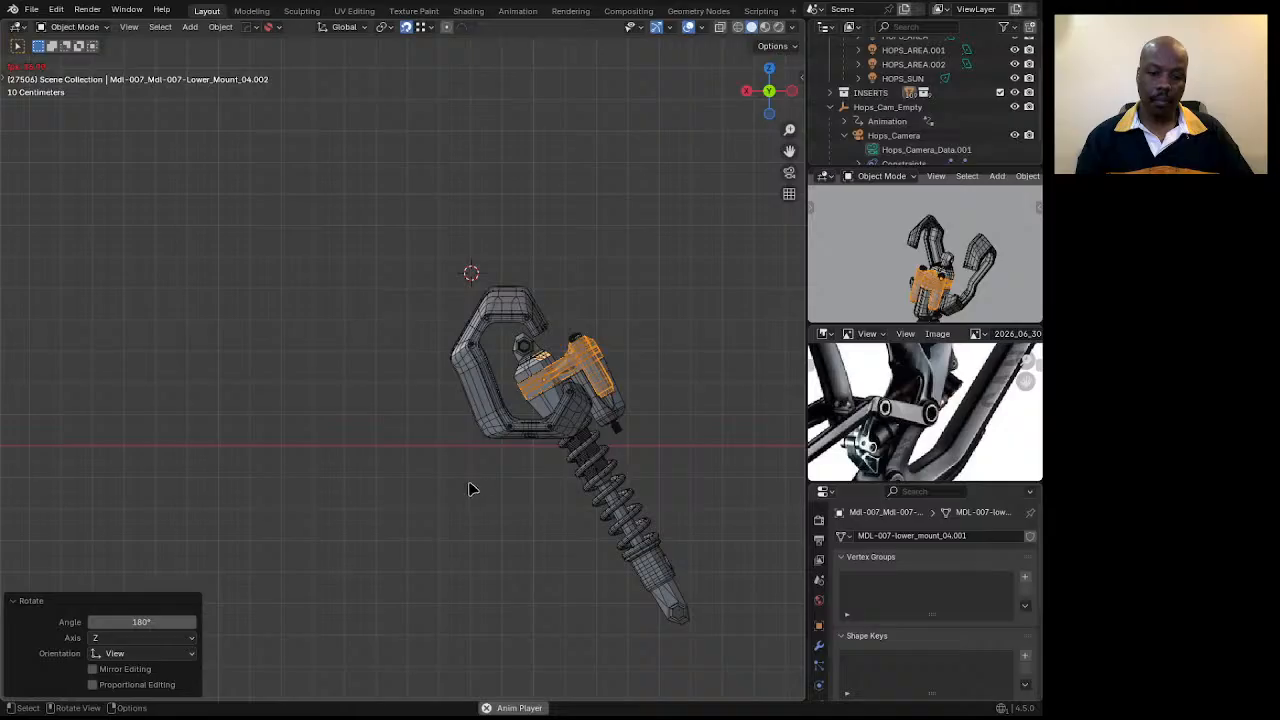
key(g)
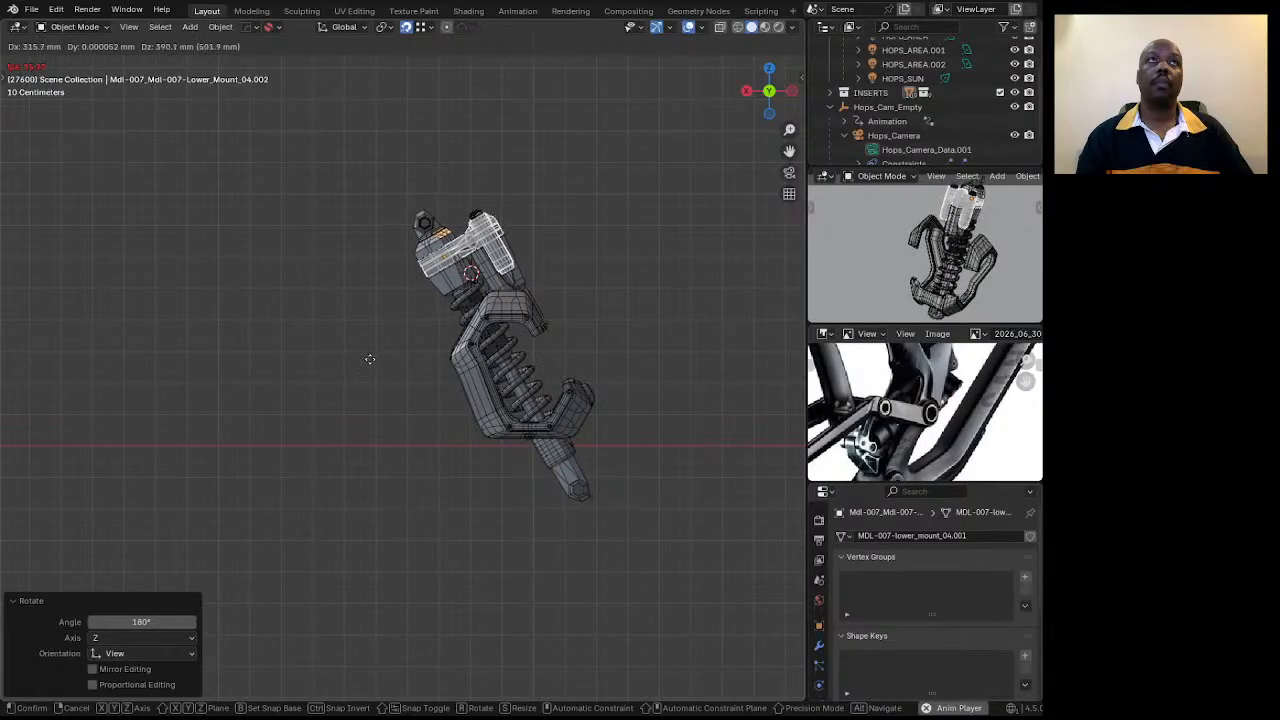
Undo the last move of the lower mount.
click(374, 369)
middle_drag(340, 330, 441, 399)
scroll(396, 432, up, 3)
key(ctrl+z)
Examine the lower mount from several angles and compare it with the bike suspension photos on the reference sheet.
scroll(408, 400, down, 3)
scroll(308, 323, up, 4)
middle_drag(312, 324, 458, 344)
scroll(948, 406, down, 5)
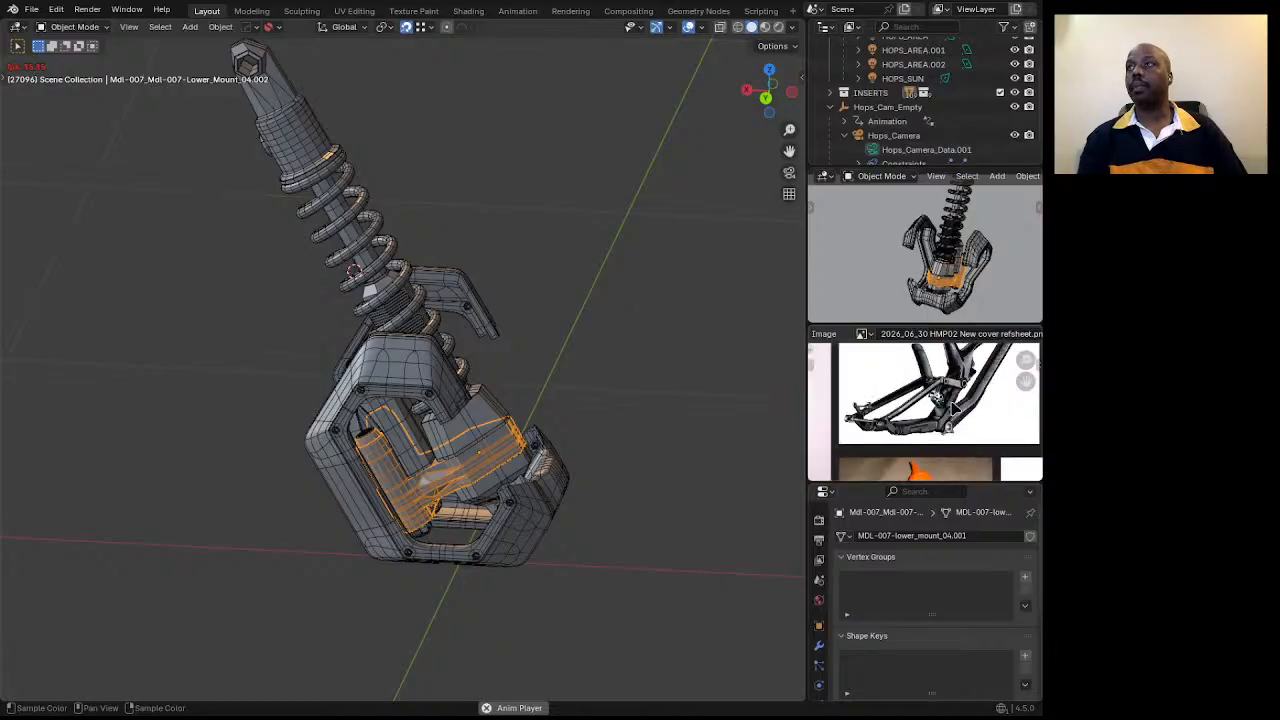
scroll(948, 406, up, 3)
middle_drag(948, 406, 907, 399)
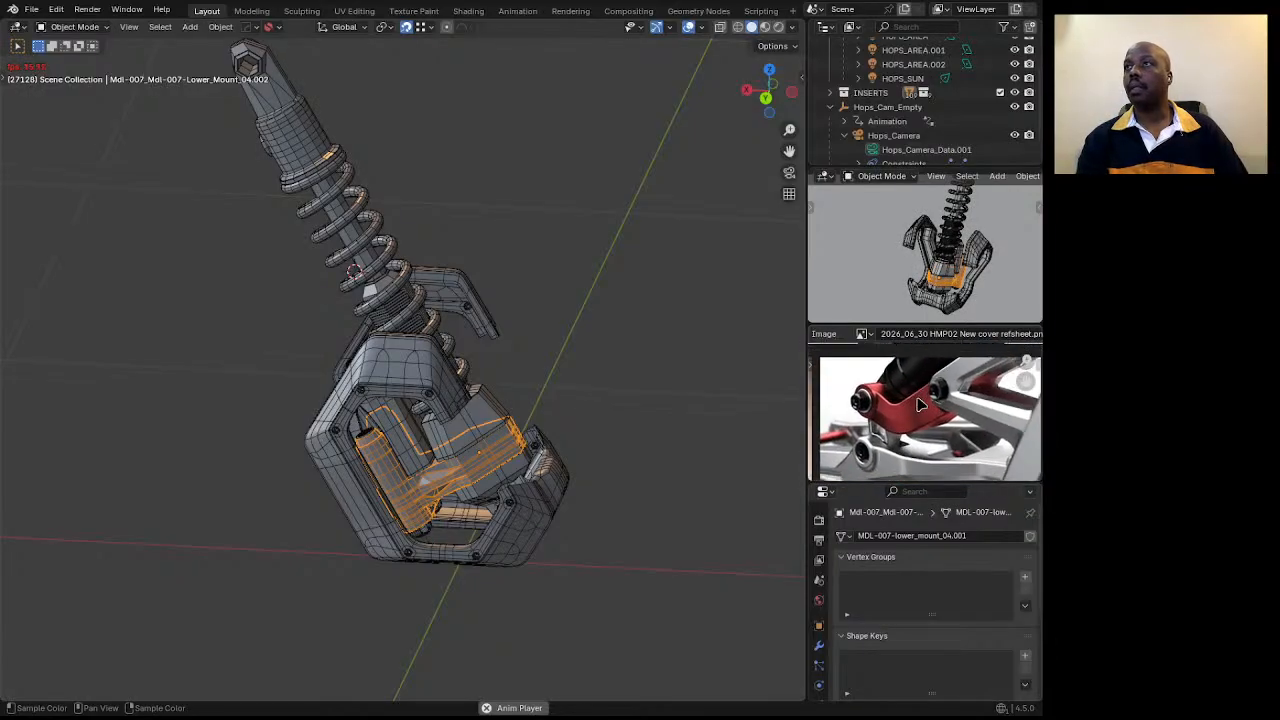
scroll(907, 399, down, 3)
middle_drag(462, 427, 434, 383)
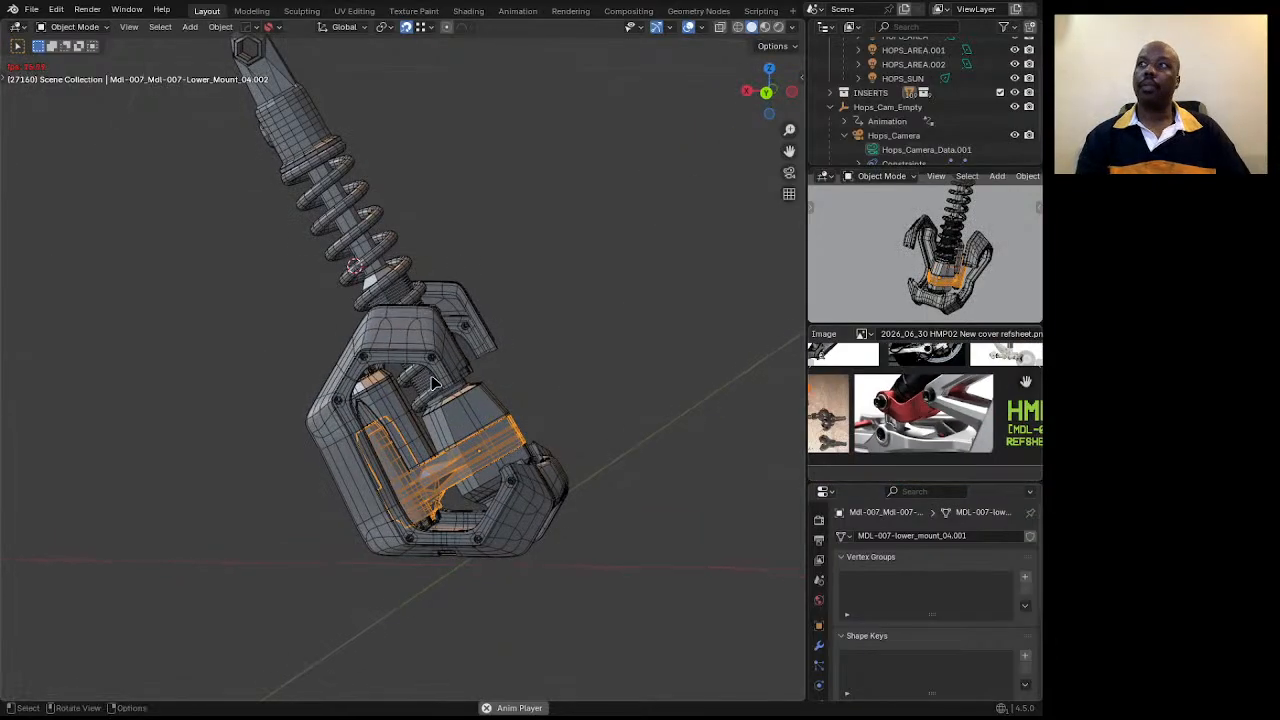
middle_drag(450, 463, 420, 463)
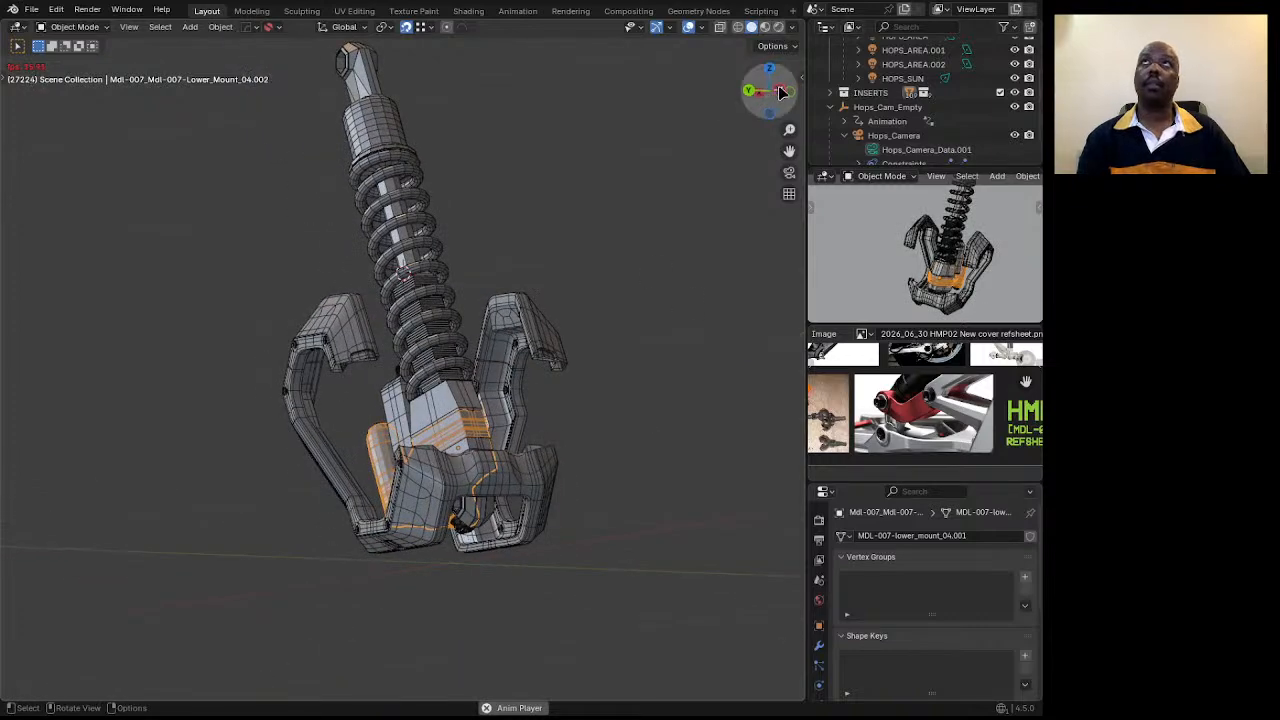
Move the lower mount in the side view by about -39.15 mm in X and 75.69 mm in Z.
click(749, 92)
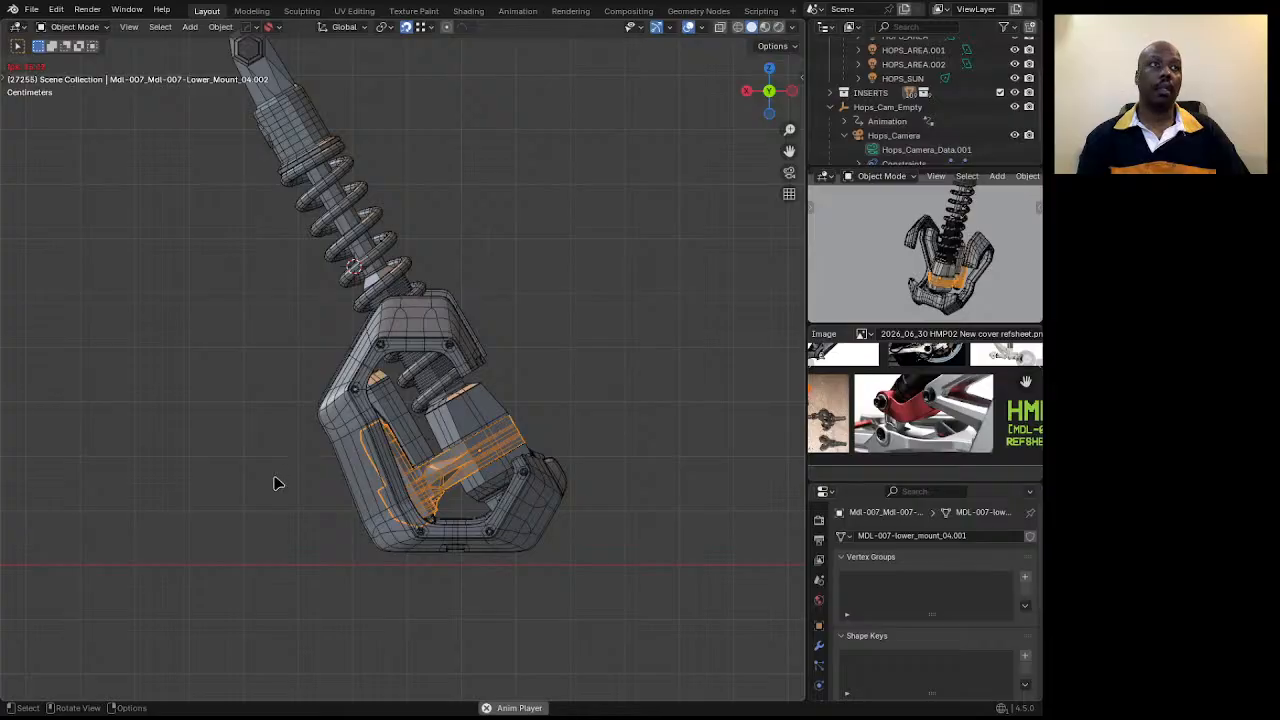
key(g)
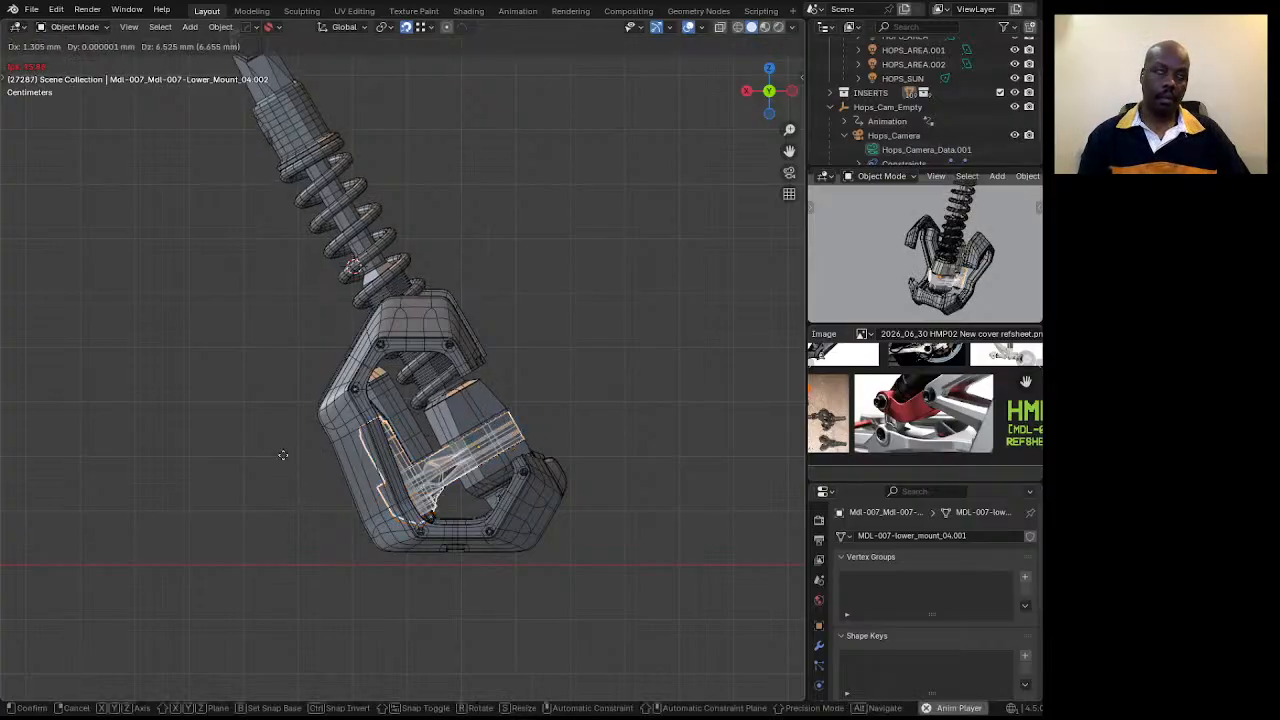
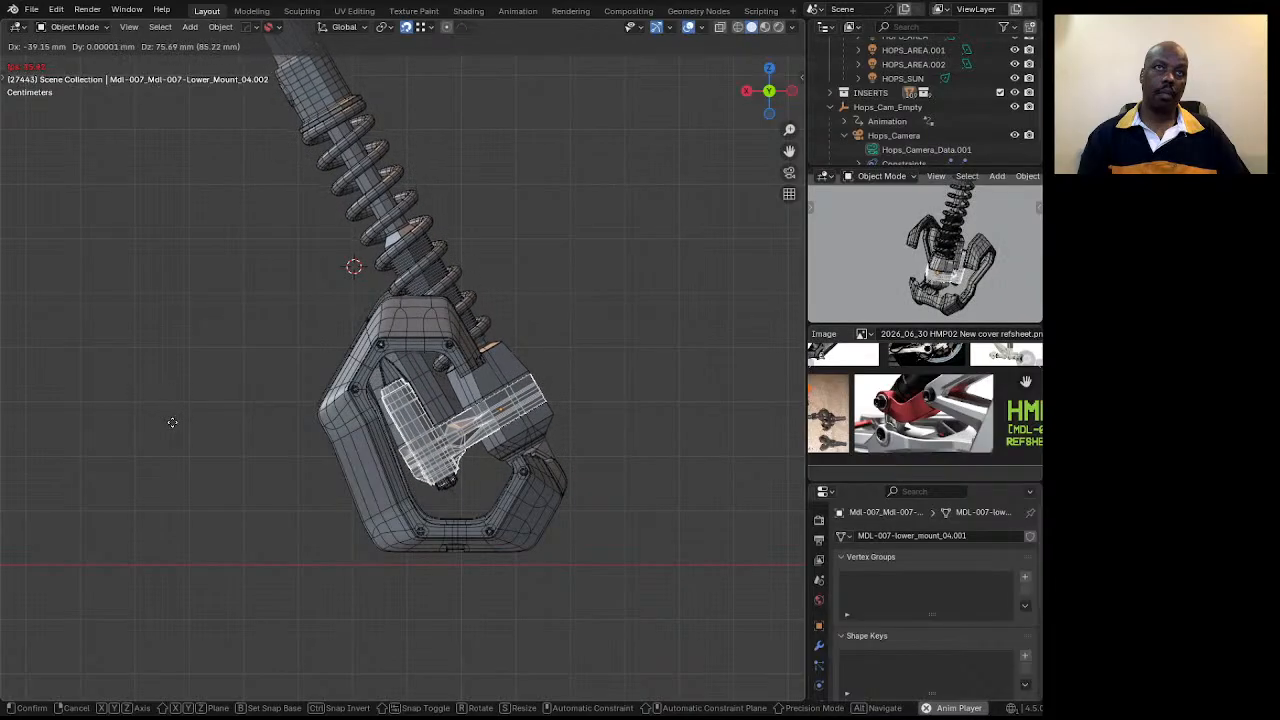
click(172, 422)
Nudge the lower mount by about -0.35 mm in X and -0.70 mm in Z.
scroll(680, 502, up, 8)
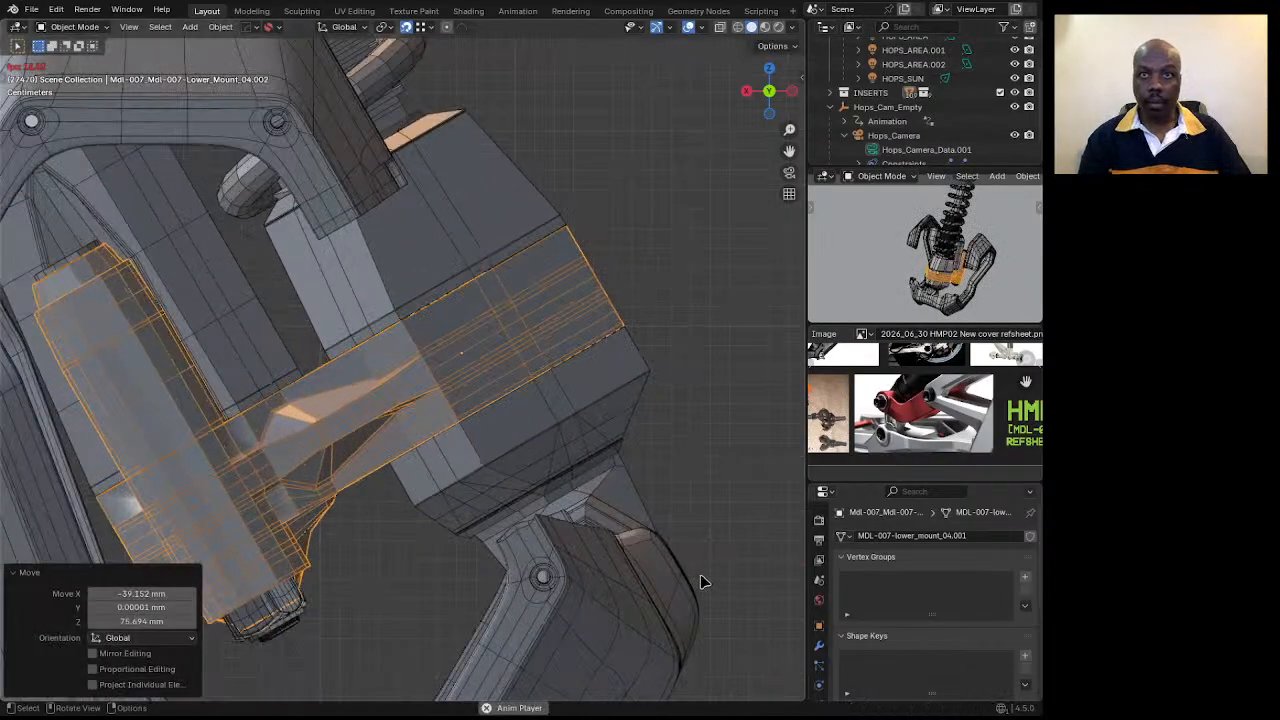
scroll(700, 581, up, 5)
key(g)
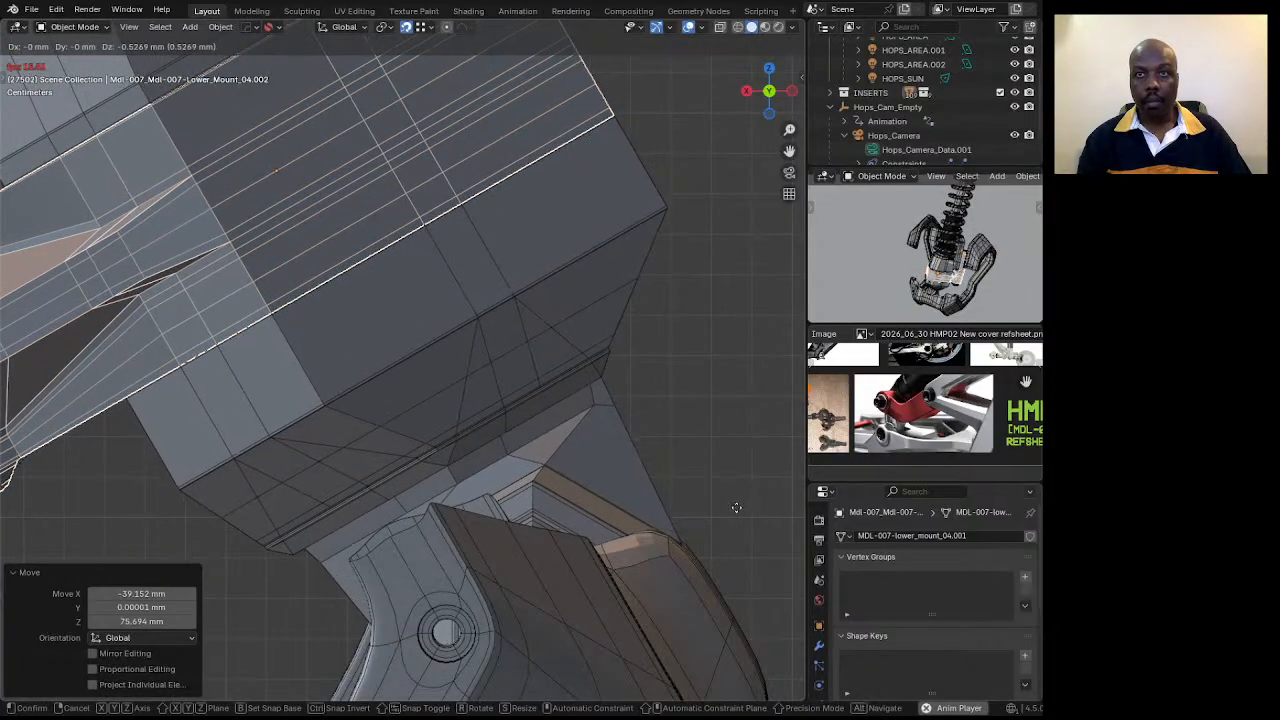
click(737, 513)
scroll(523, 297, down, 10)
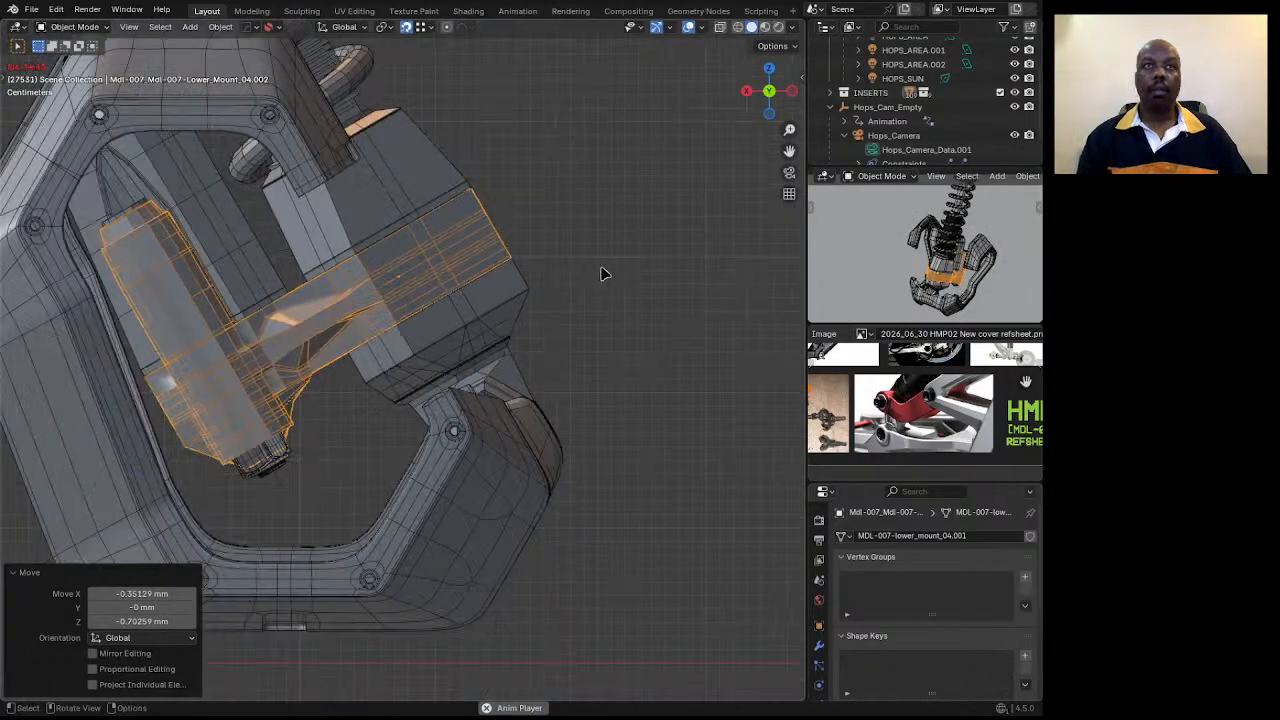
Inspect how the repositioned lower mount sits between the arms of the outer guard from several angles.
scroll(623, 347, down, 3)
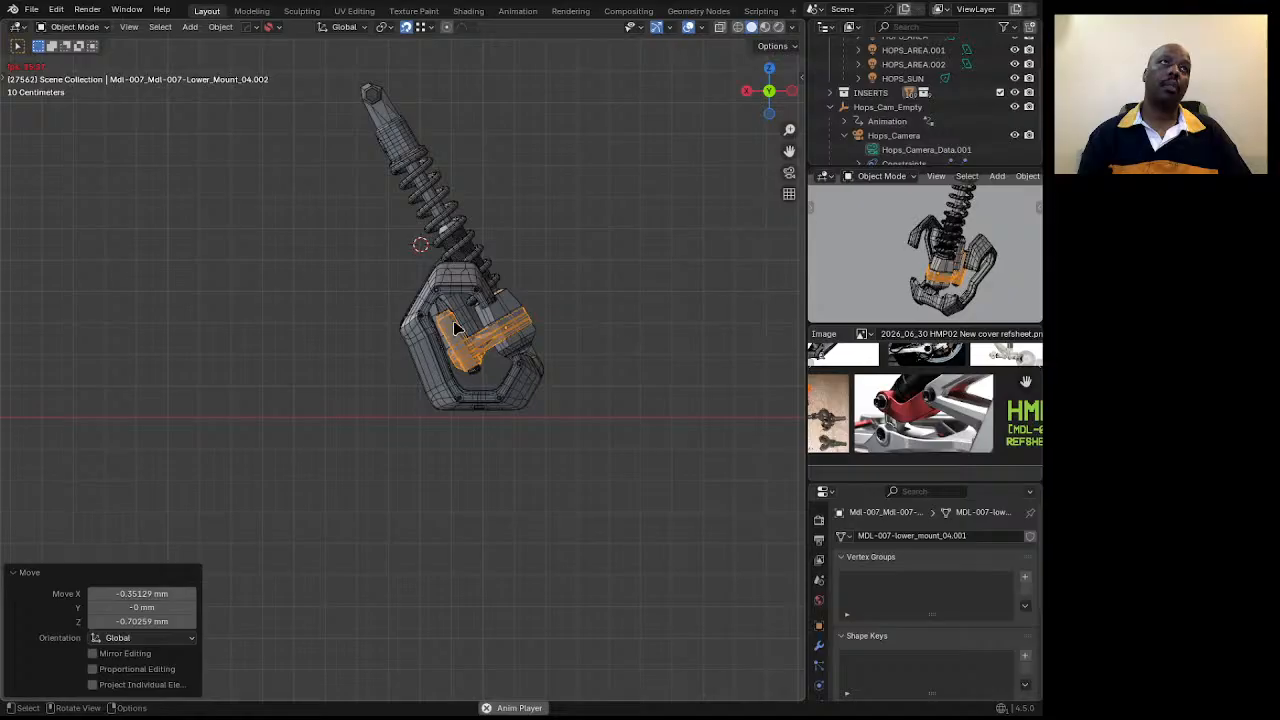
scroll(455, 328, up, 4)
middle_drag(432, 412, 377, 261)
middle_drag(435, 302, 455, 378)
scroll(364, 324, up, 5)
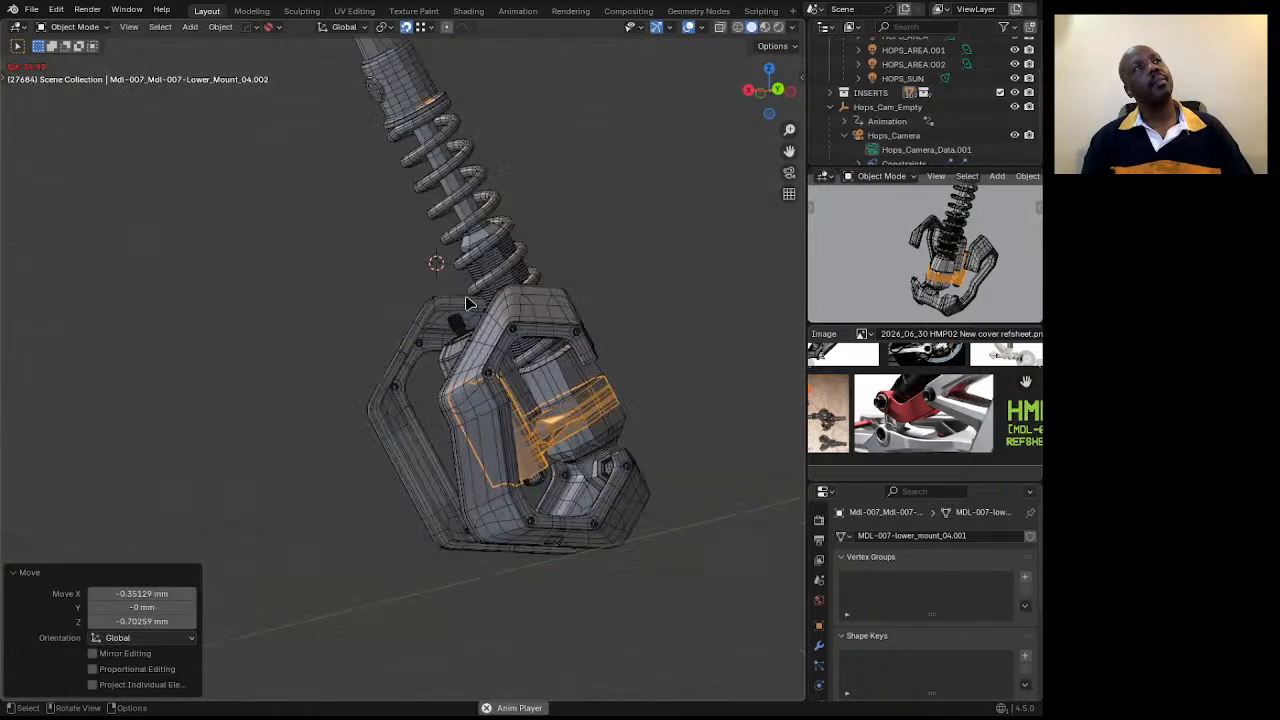
middle_drag(509, 343, 508, 428)
scroll(538, 502, up, 6)
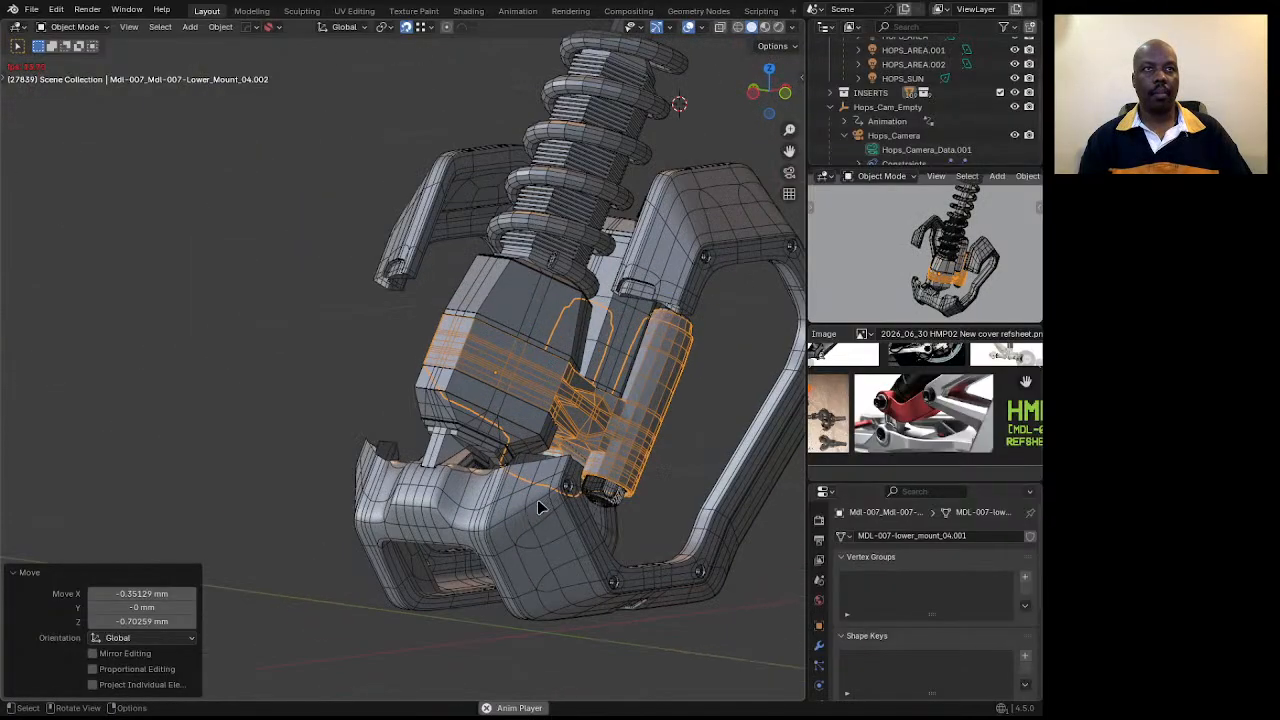
middle_drag(543, 504, 686, 464)
scroll(566, 483, down, 5)
scroll(578, 449, up, 2)
Select the outer guard Mdl-013.002 and examine its clearance around the shock body, front-on and at an angle.
click(643, 472)
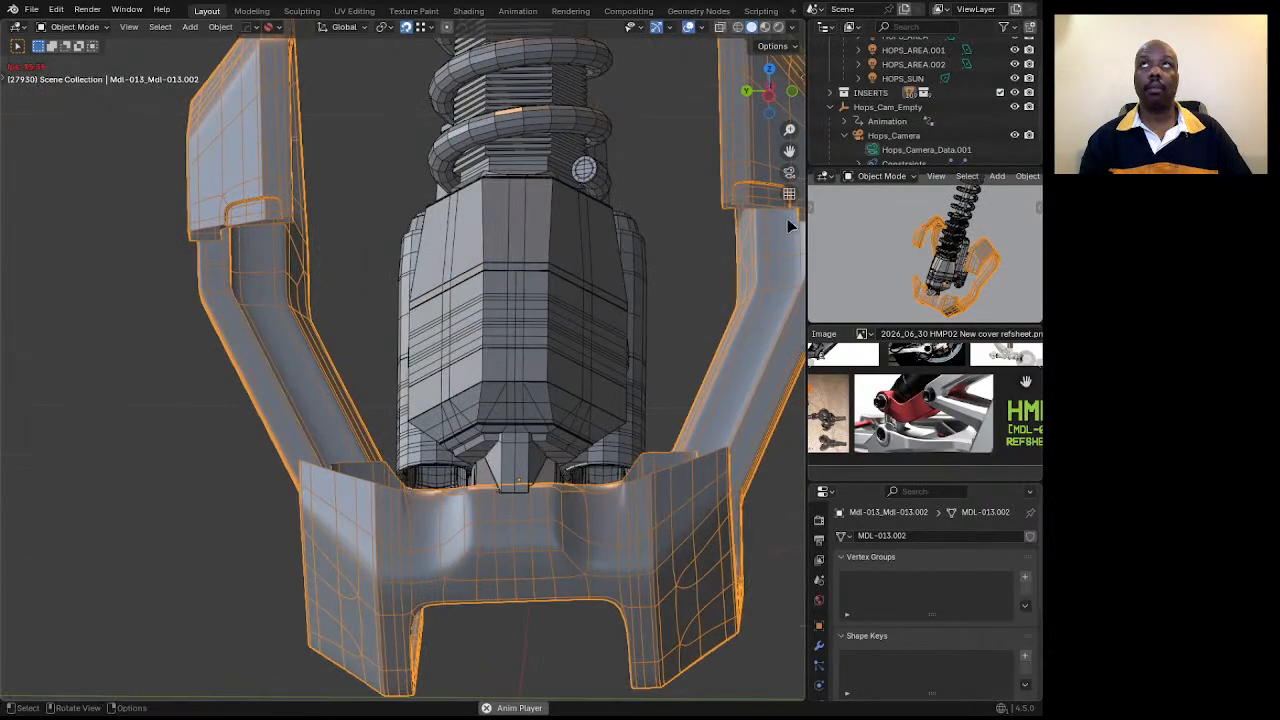
click(768, 97)
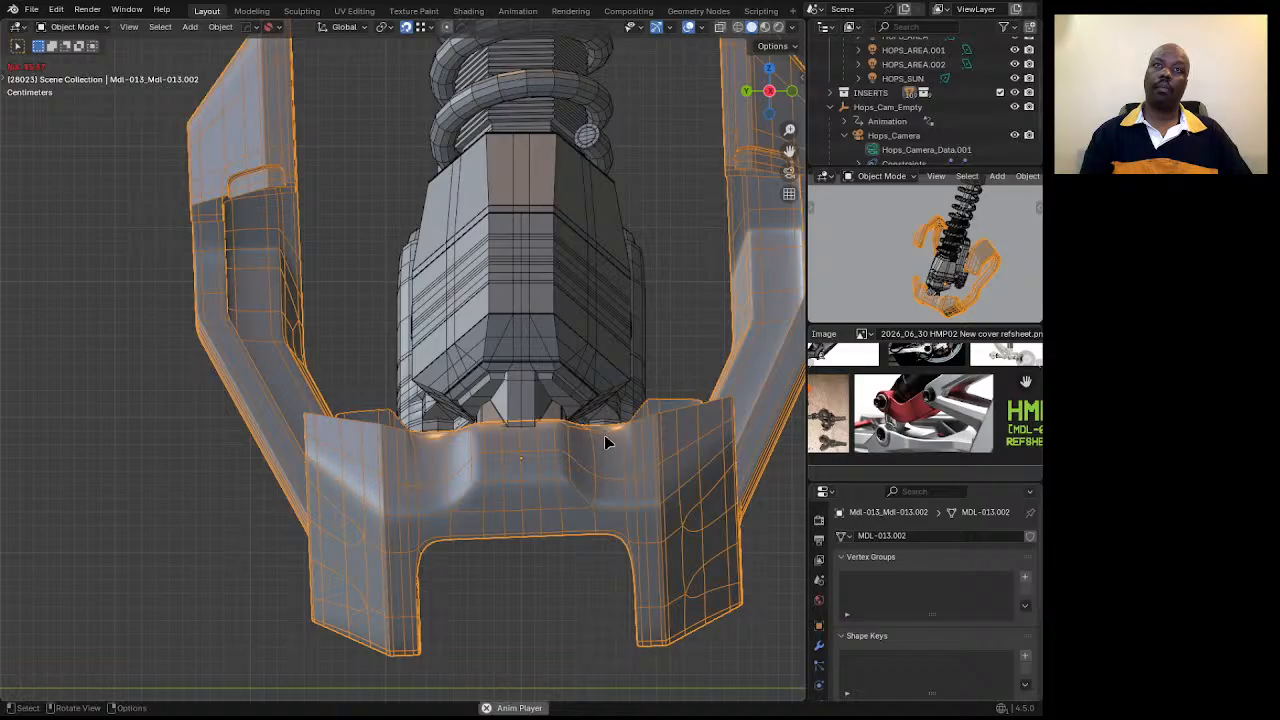
mouse_move(643, 449)
middle_down()
mouse_move(592, 452)
mouse_move(634, 448)
middle_up()
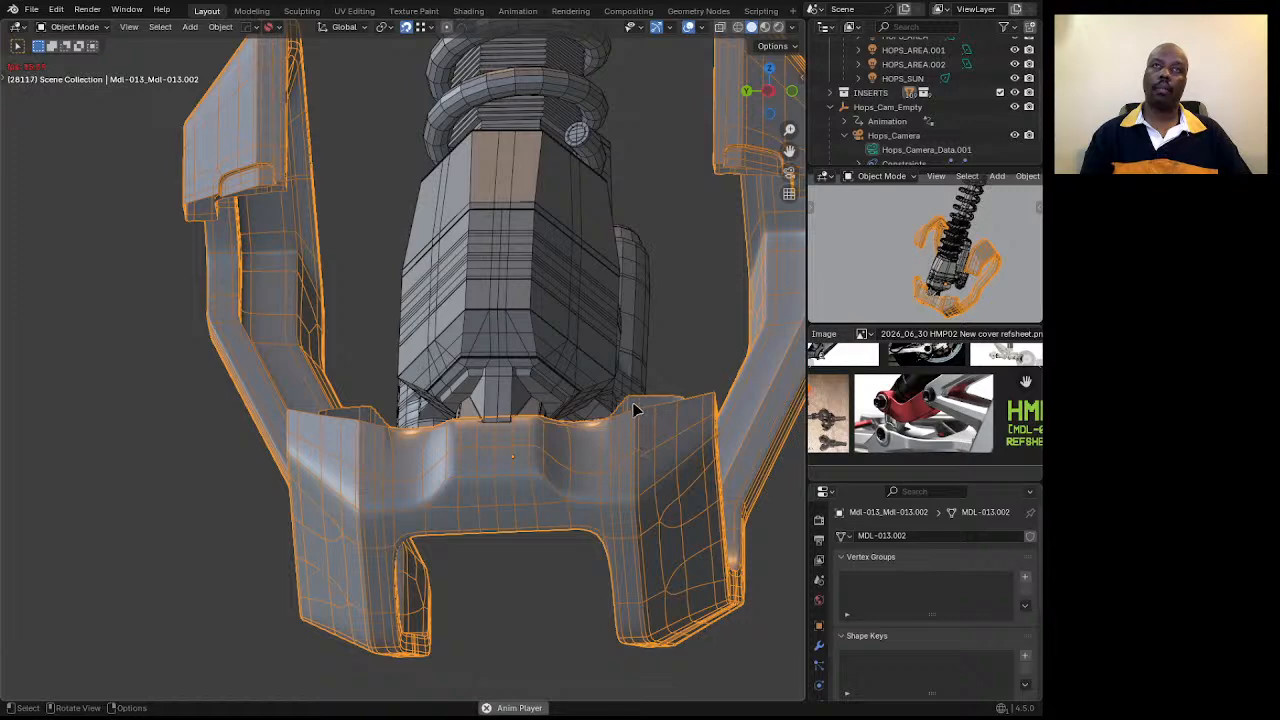
scroll(601, 440, down, 4)
middle_drag(601, 440, 460, 386)
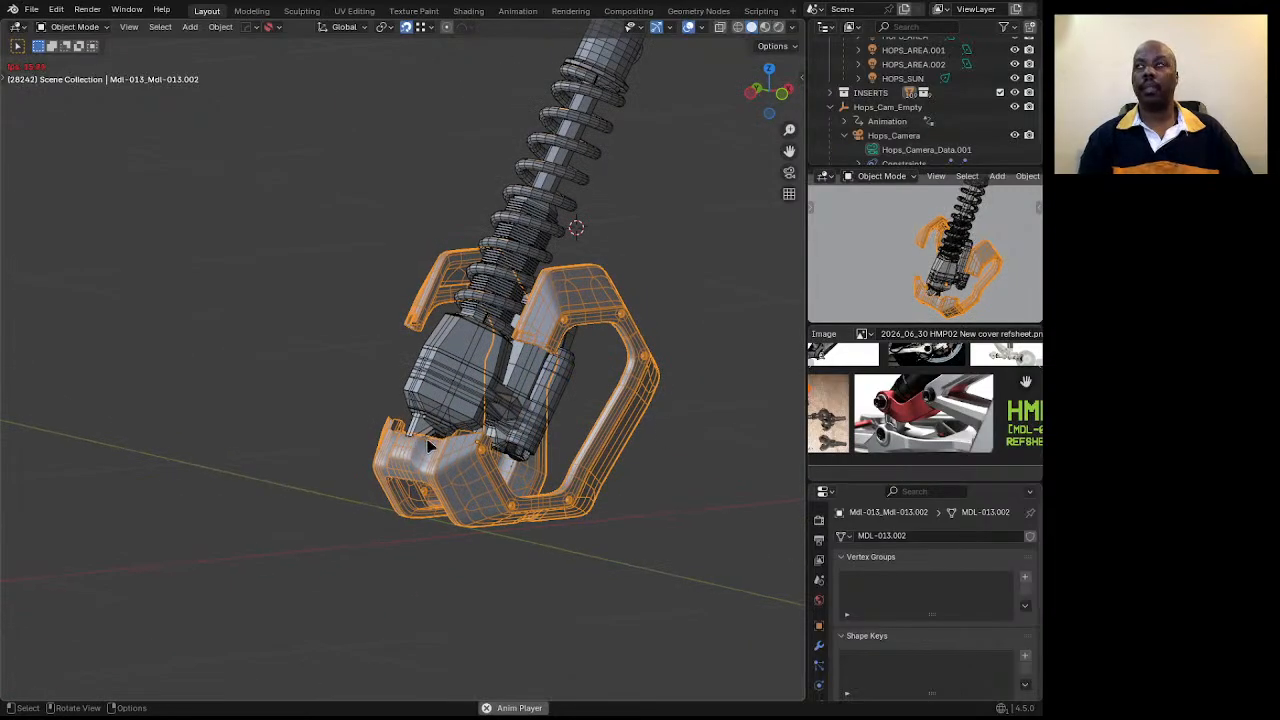
middle_drag(428, 446, 463, 341)
Move the lower mount in the side view by about -40.03 mm in X and -144.25 mm in Z.
click(441, 356)
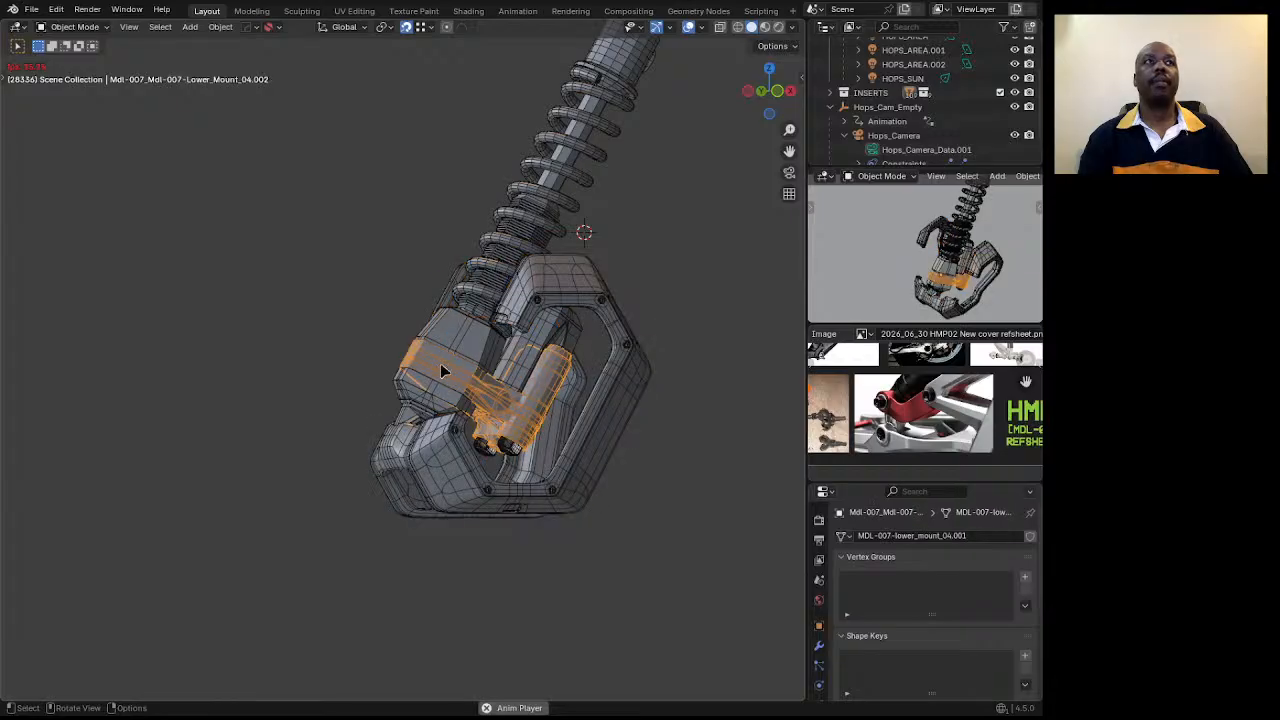
middle_drag(736, 188, 723, 178)
scroll(398, 383, up, 3)
middle_drag(398, 383, 420, 414)
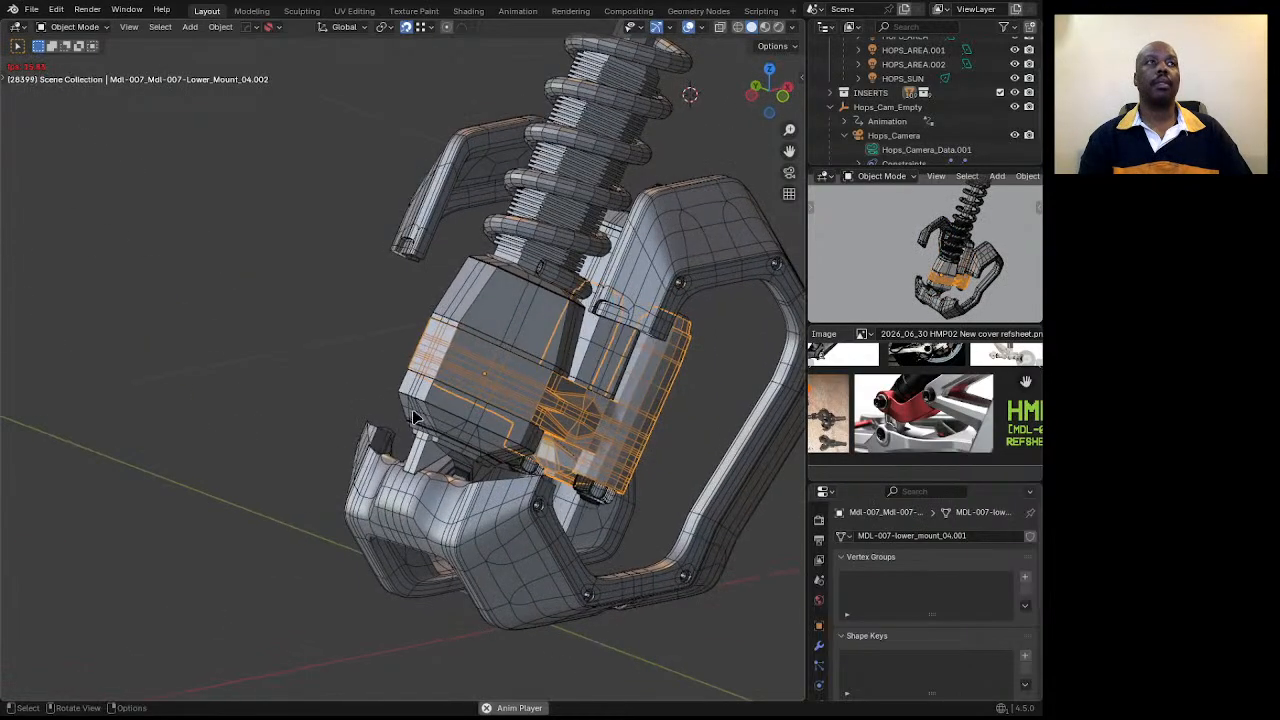
click(780, 98)
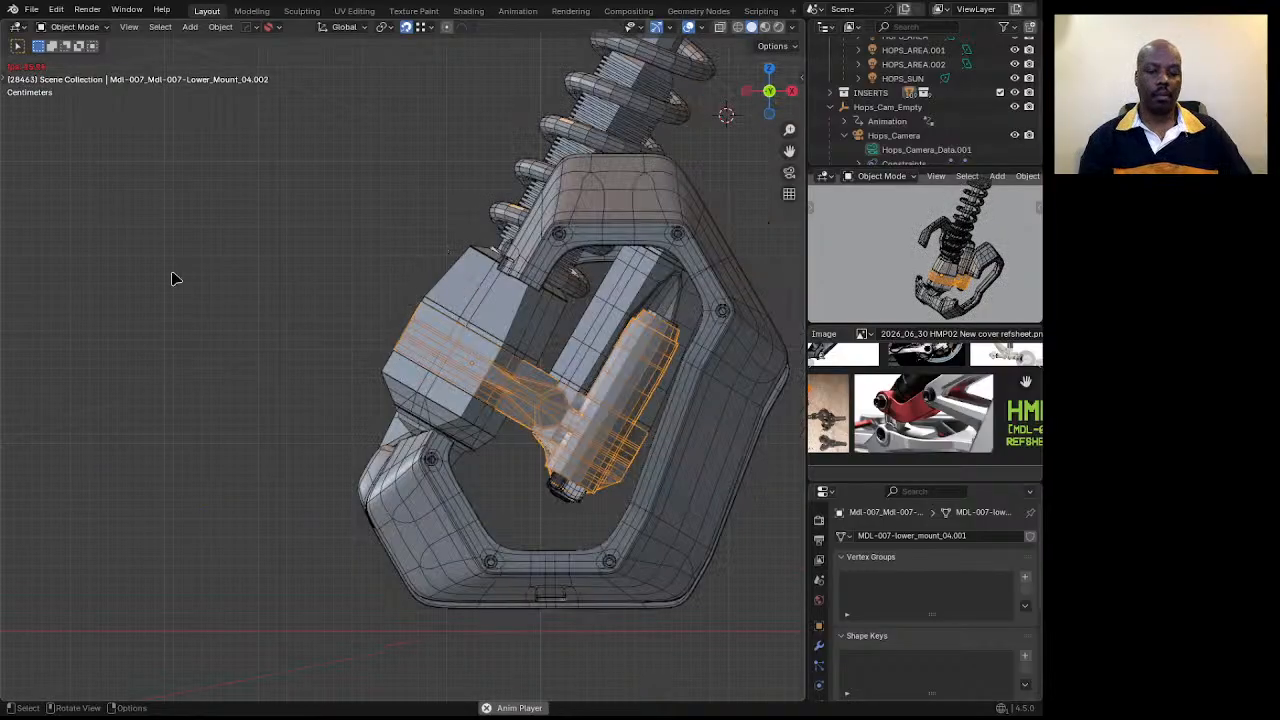
key(g)
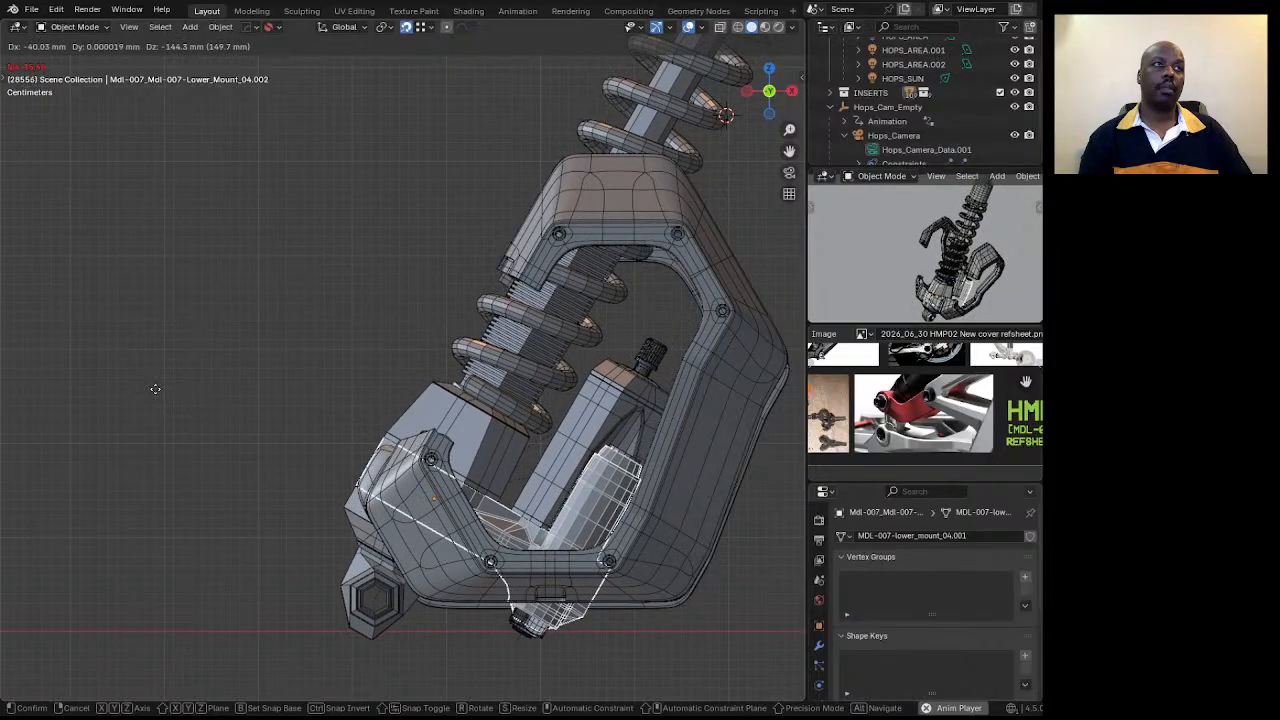
click(155, 390)
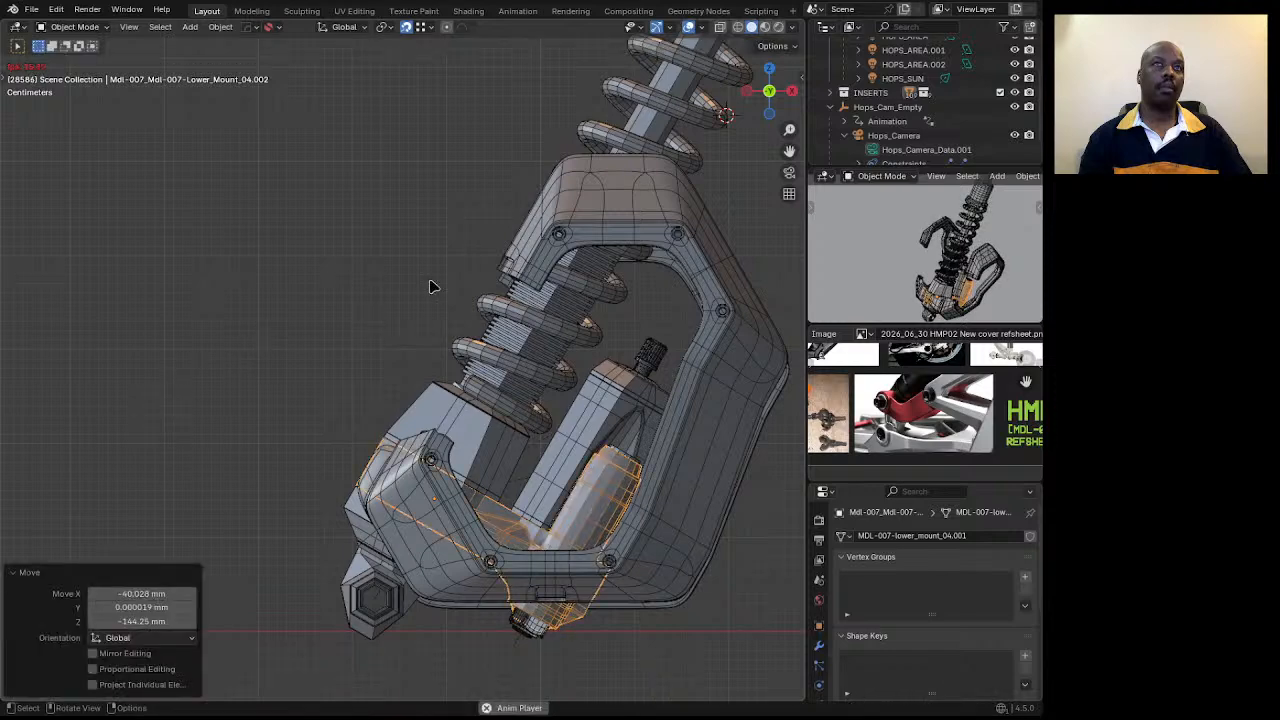
Open the outer guard Mdl-013.002 for mesh editing with nothing selected.
scroll(430, 287, down, 3)
middle_drag(334, 351, 453, 357)
scroll(521, 416, up, 4)
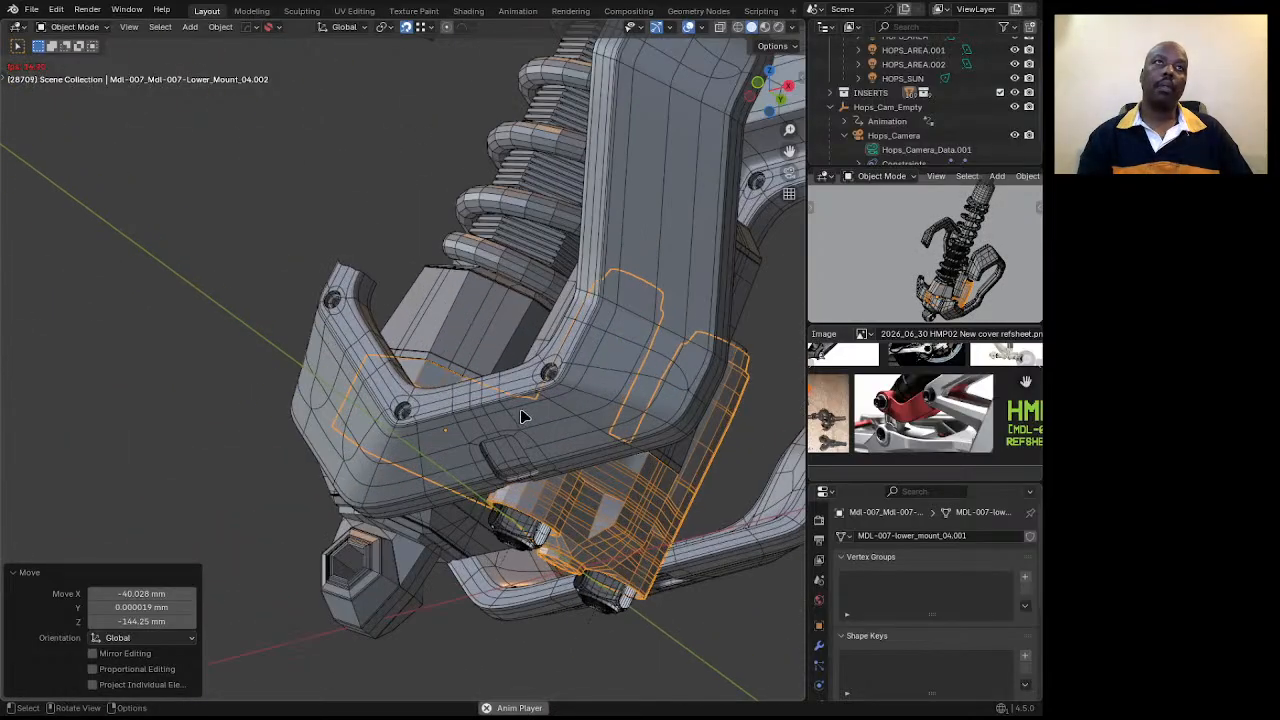
middle_drag(538, 417, 549, 623)
click(469, 397)
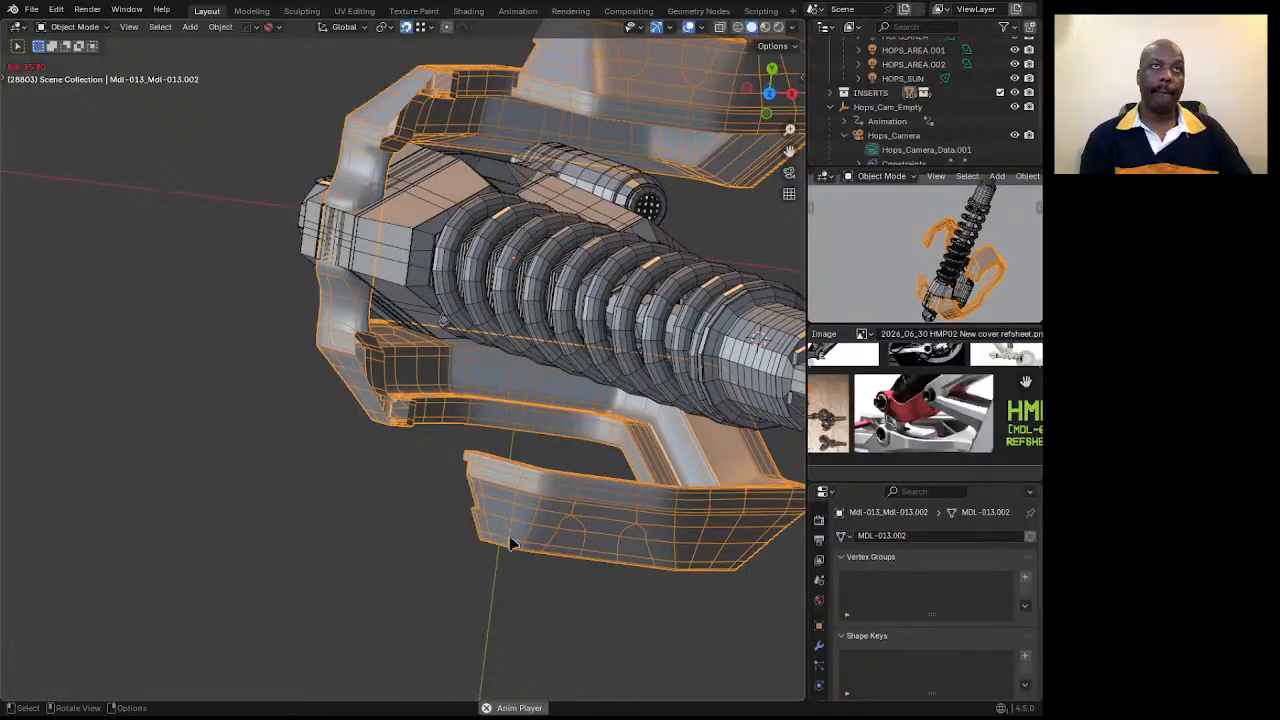
key(Tab)
key(alt+a)
Add two centred loop cuts beside each of the two bolts on the guard's lower rail.
middle_drag(489, 385, 489, 352)
key(ctrl+r)
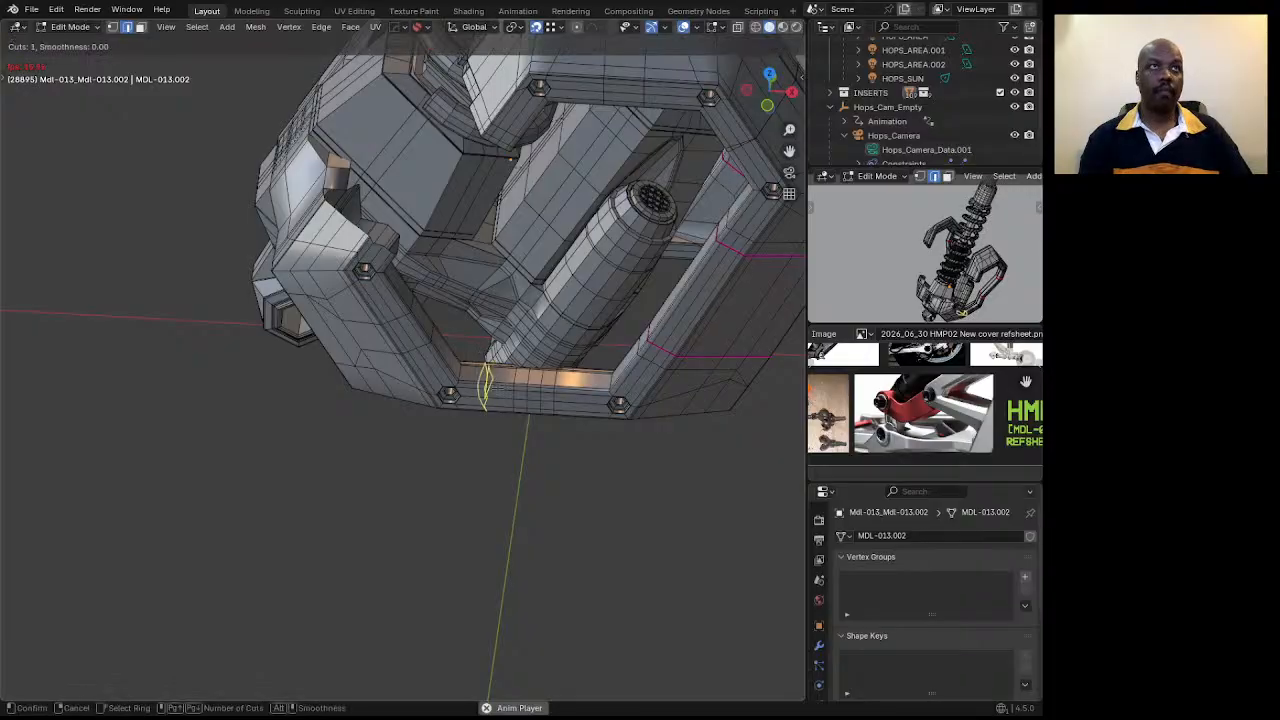
click(486, 386)
right_click(486, 386)
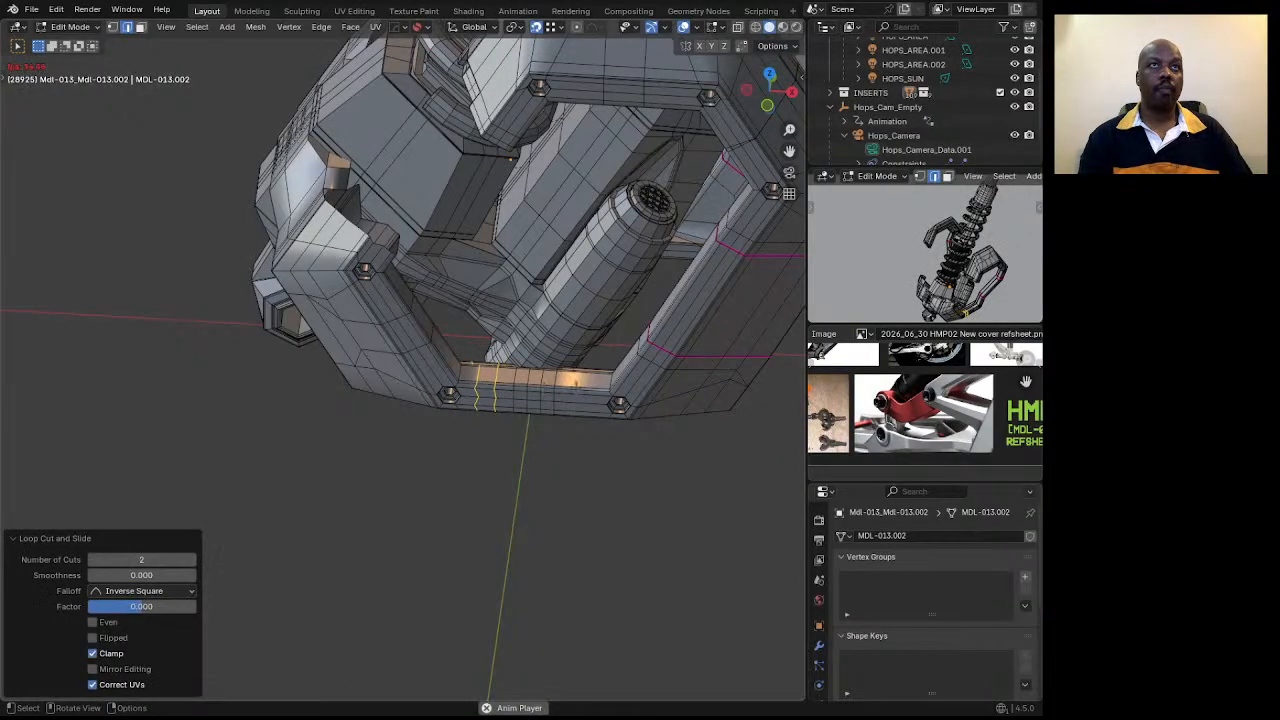
key(ctrl+r)
middle_drag(486, 386, 470, 388)
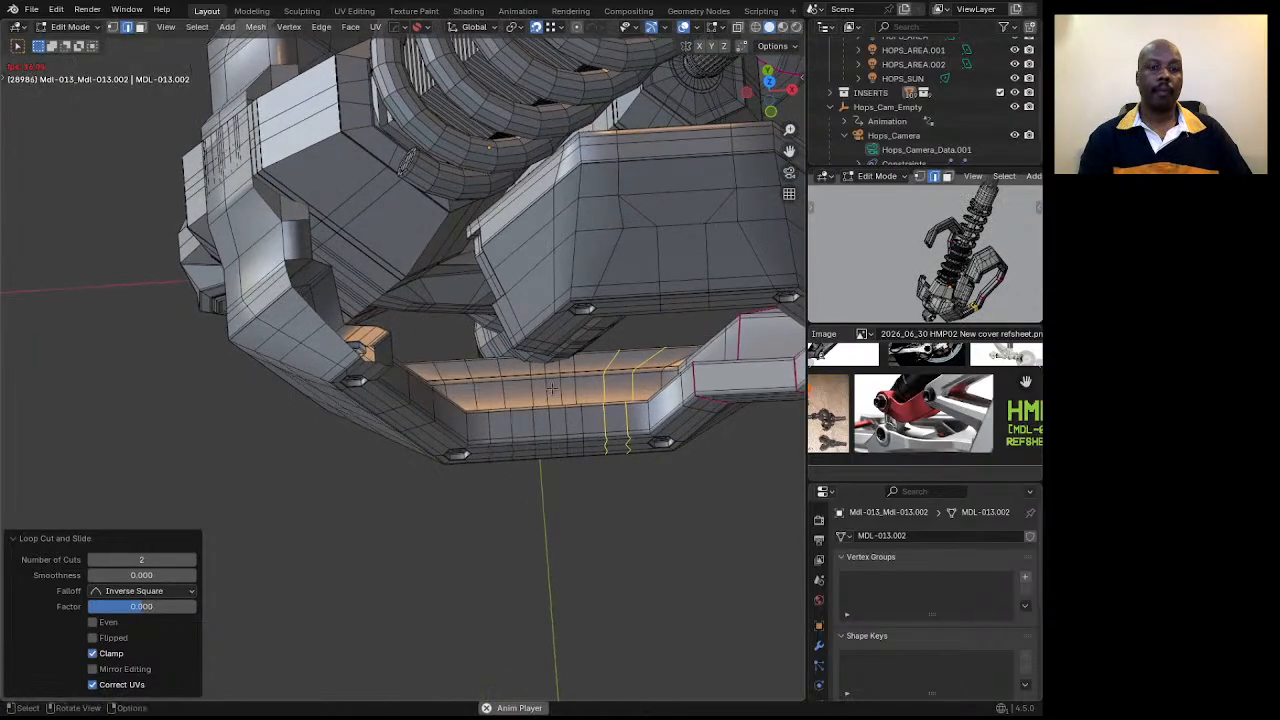
Select a strip of faces on one side of the notch in the guard's lower rail, up to the inner edge.
key(3)
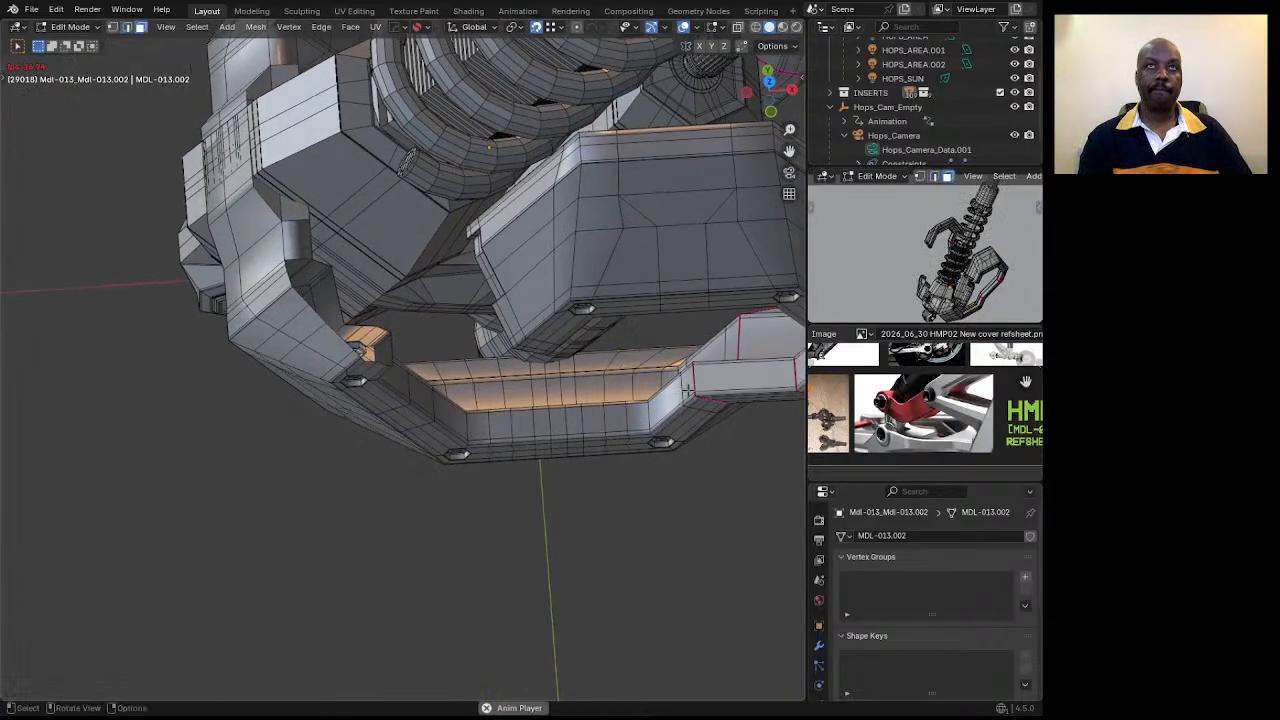
middle_drag(622, 390, 516, 99)
middle_drag(520, 246, 572, 364)
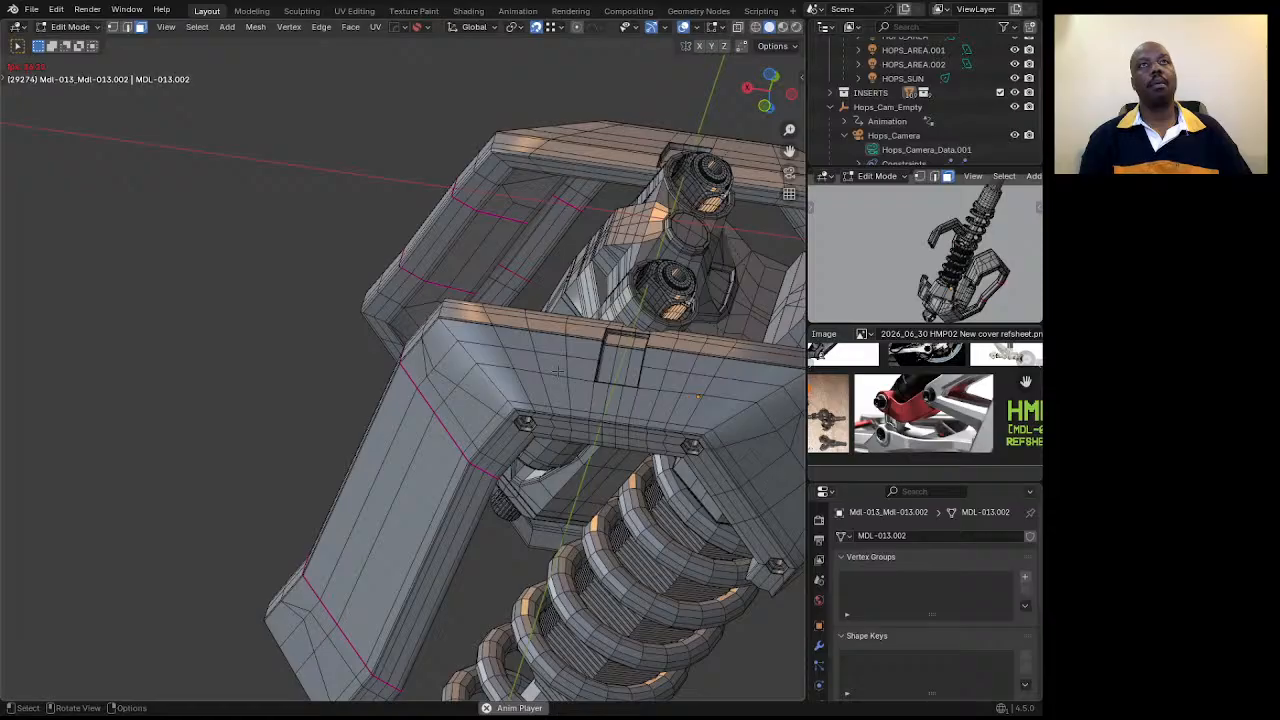
click(553, 367)
ctrl+click(547, 322)
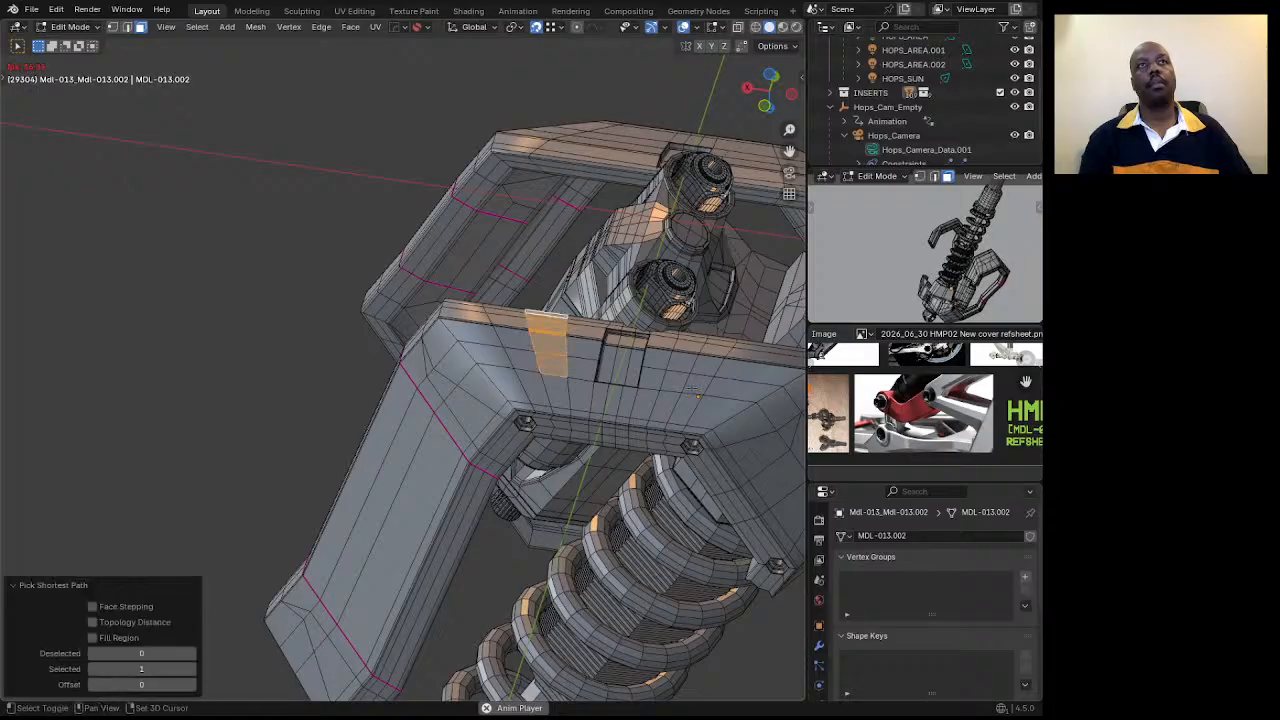
Add the matching strip of faces on the opposite side of the lower rail's notch to the selection, up to the inner edge.
middle_drag(698, 397, 594, 402)
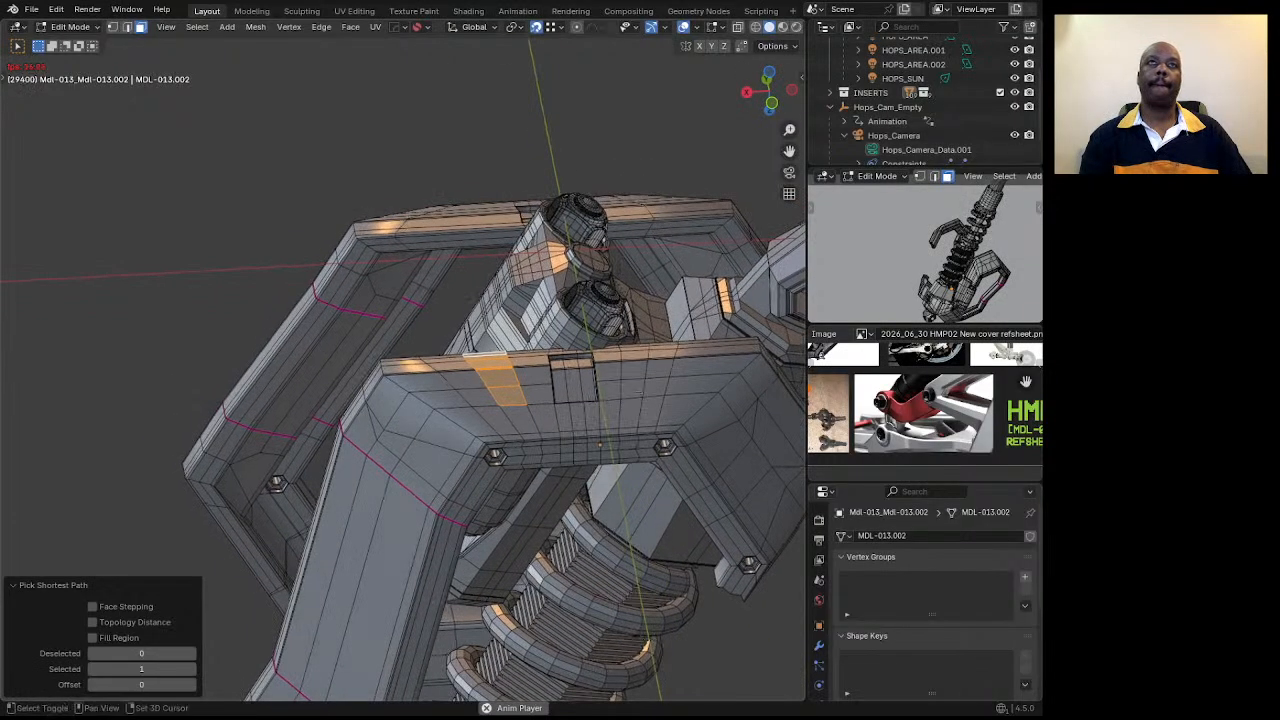
shift+click(637, 389)
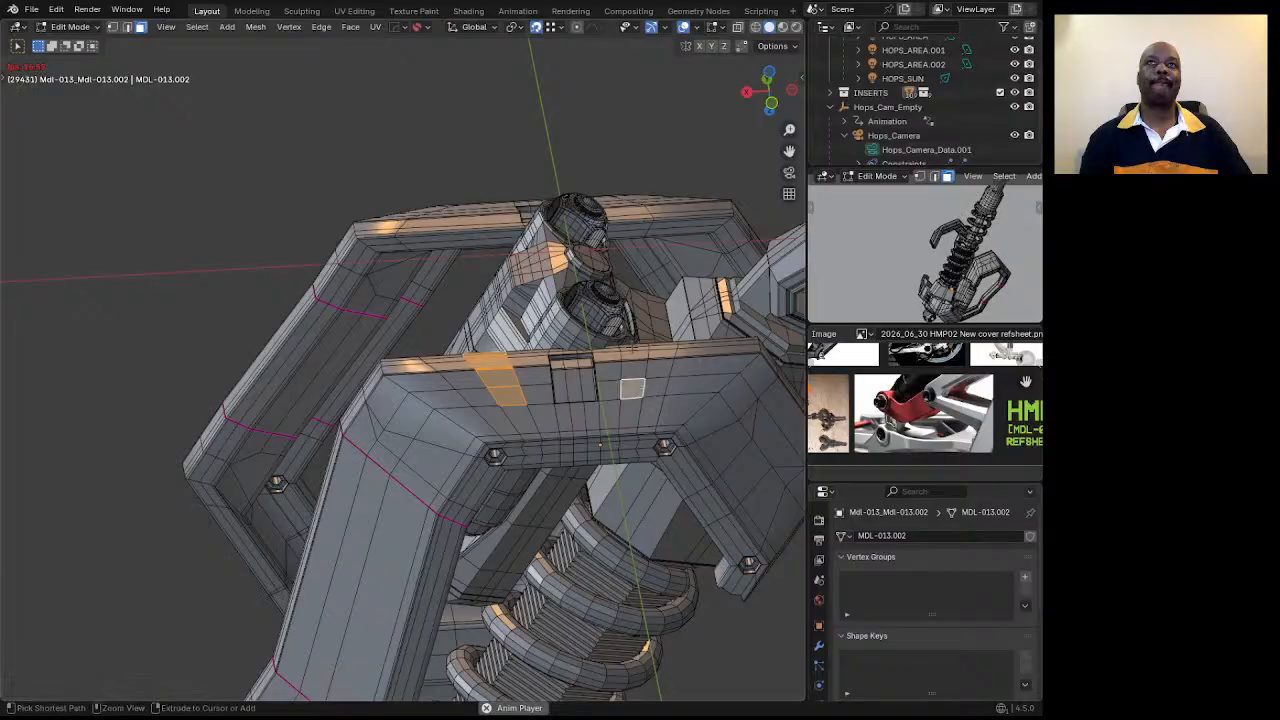
ctrl+click(632, 346)
middle_drag(632, 348, 620, 453)
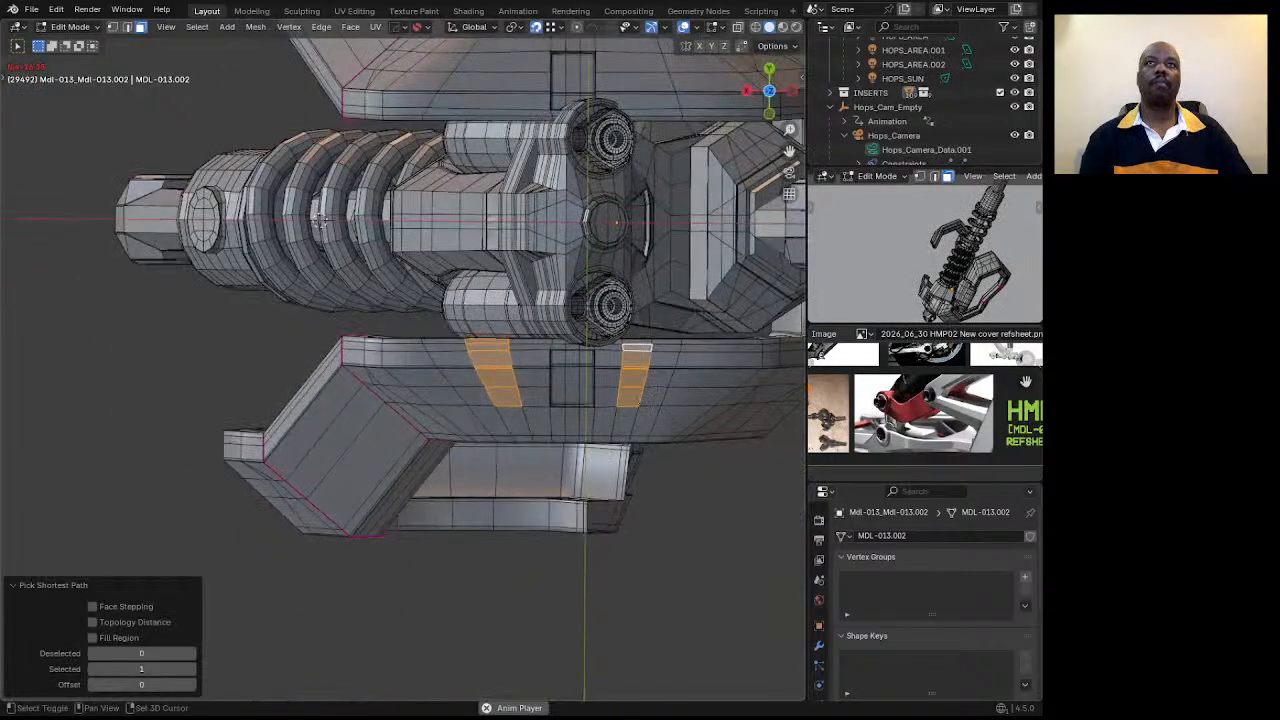
middle_drag(660, 350, 333, 638)
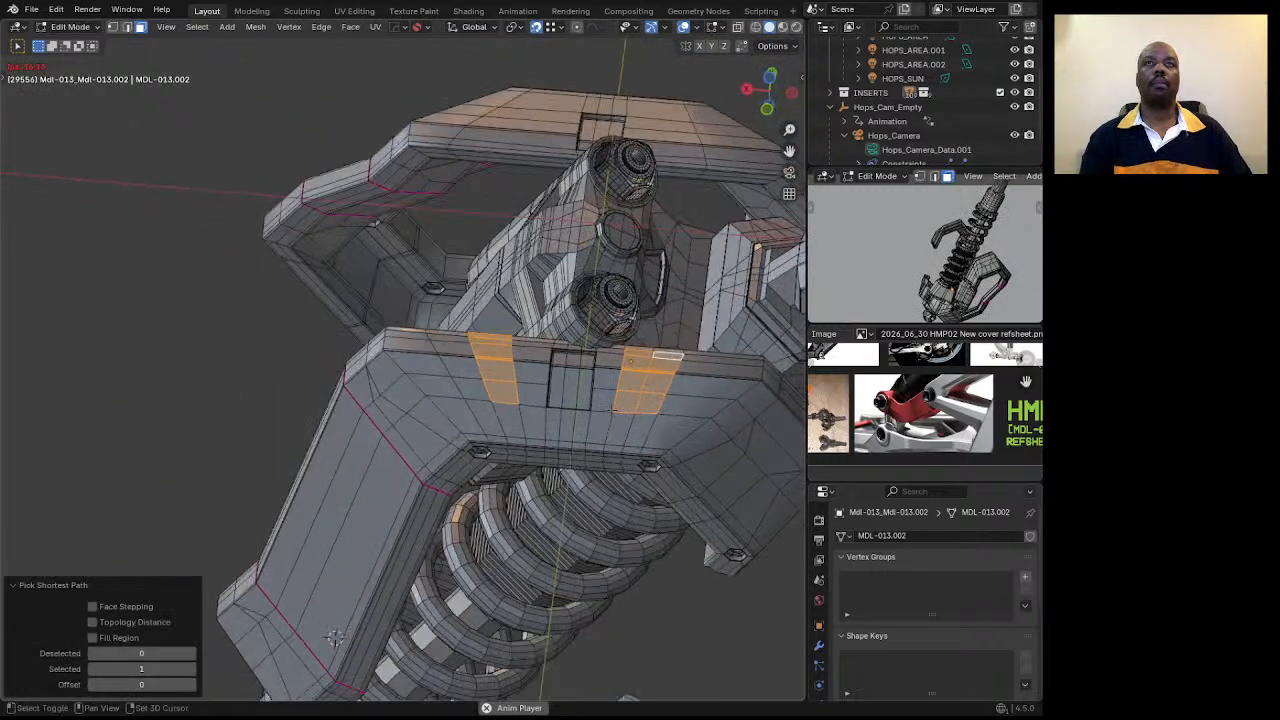
Extend the selection with the face columns directly beside the notch on both of its sides, up to the inner edge.
shift+click(606, 402)
ctrl+click(612, 352)
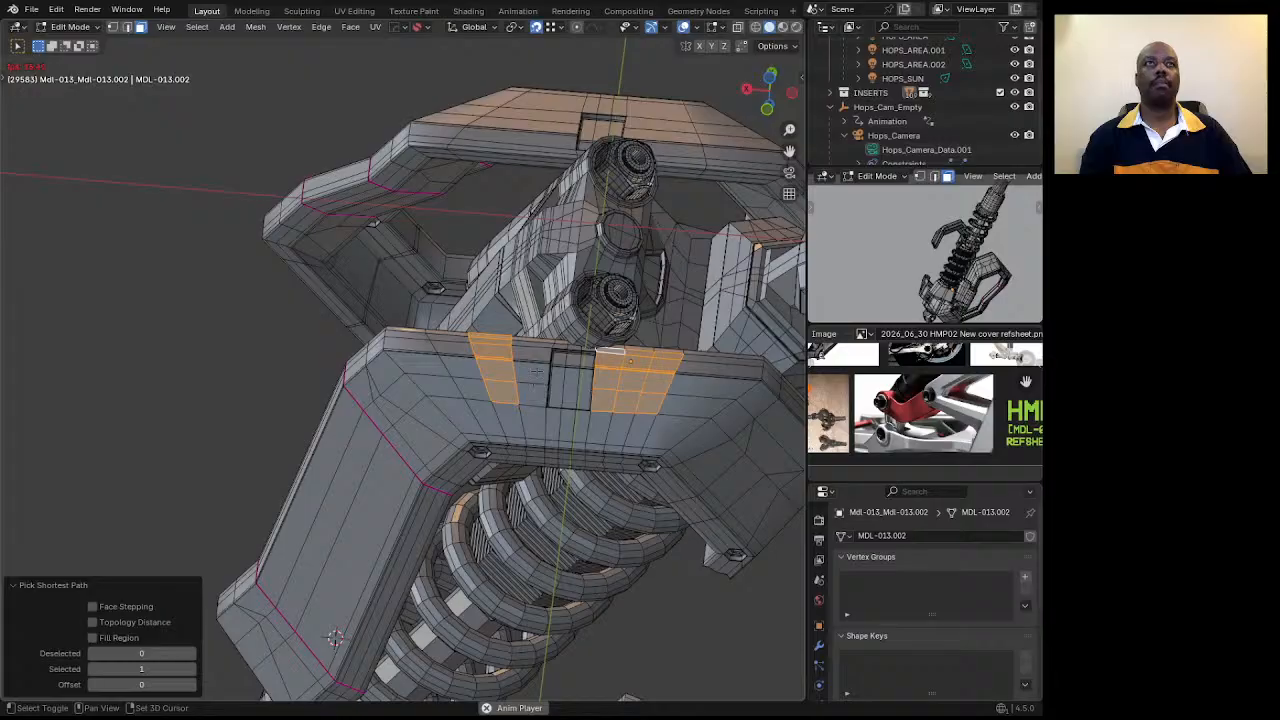
shift+click(531, 390)
ctrl+click(535, 347)
scroll(550, 355, up, 4)
middle_drag(566, 354, 706, 341)
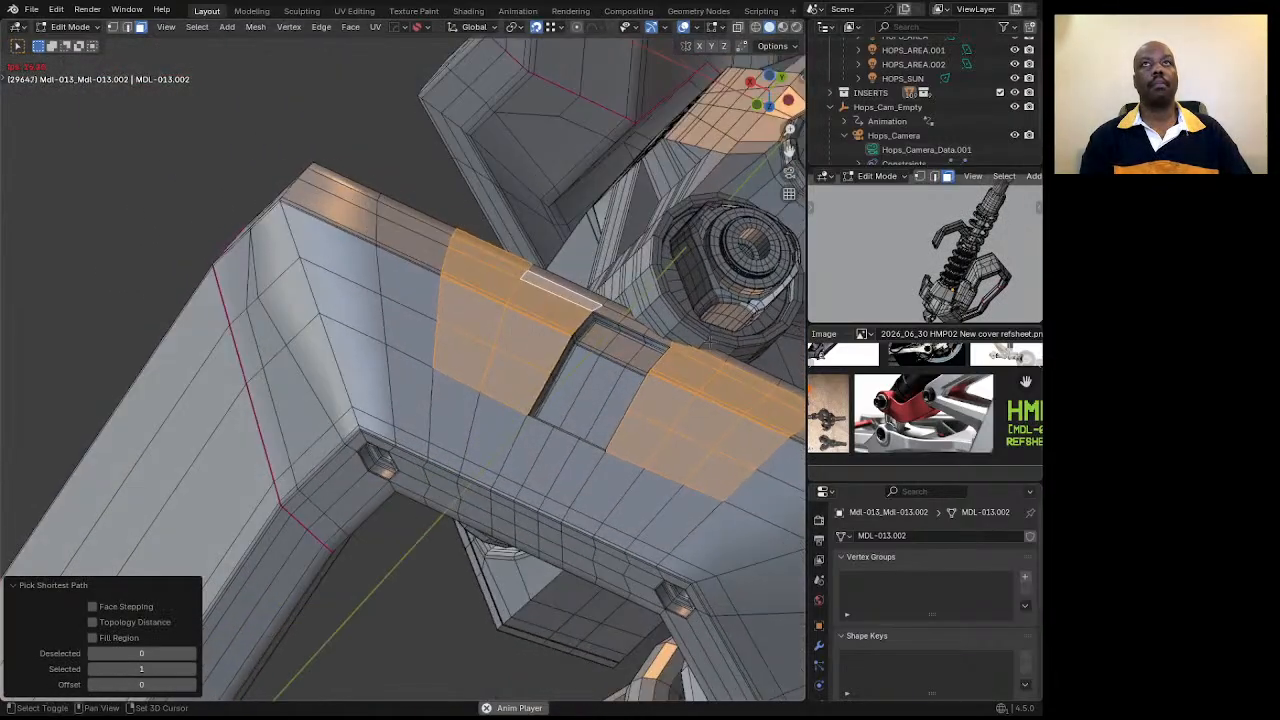
Add the faces along the rail's inner edge across the notch and the notch's recessed floor to the selection.
shift+click(786, 389)
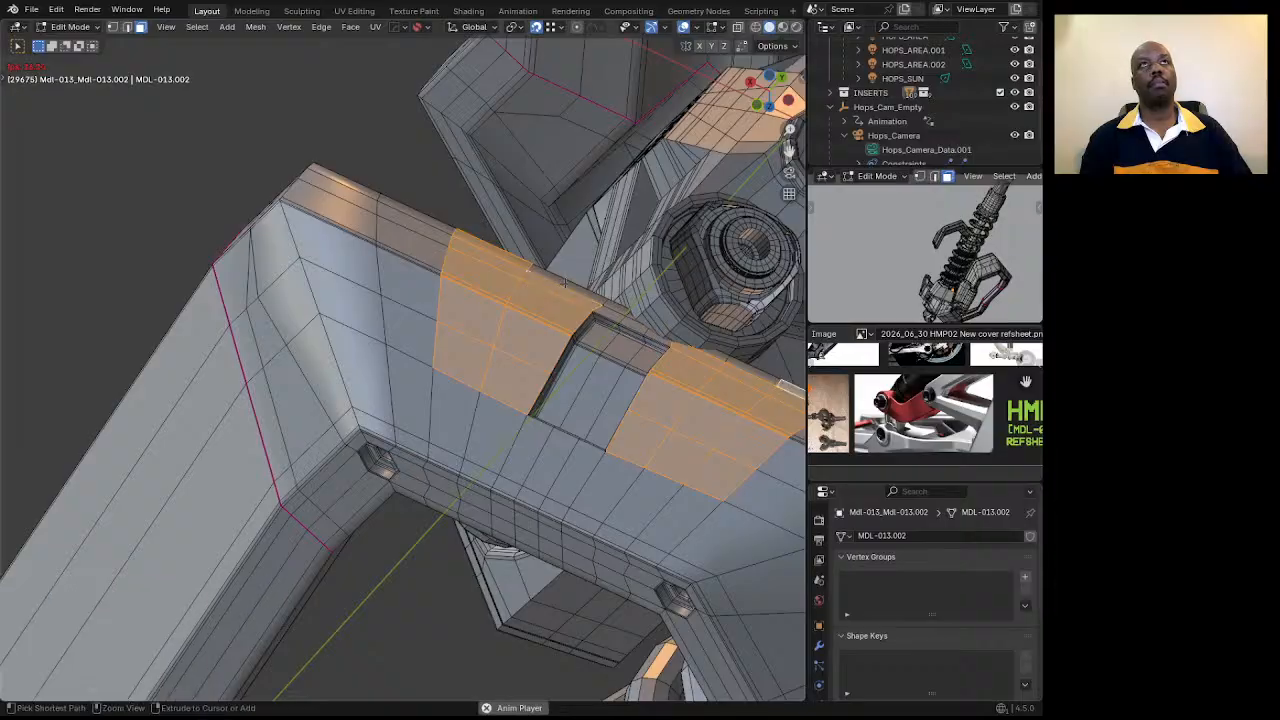
ctrl+click(563, 283)
shift+click(605, 315)
ctrl+click(650, 339)
middle_drag(650, 341, 598, 354)
ctrl+shift+click(571, 409)
middle_drag(601, 405, 511, 351)
scroll(530, 372, up, 5)
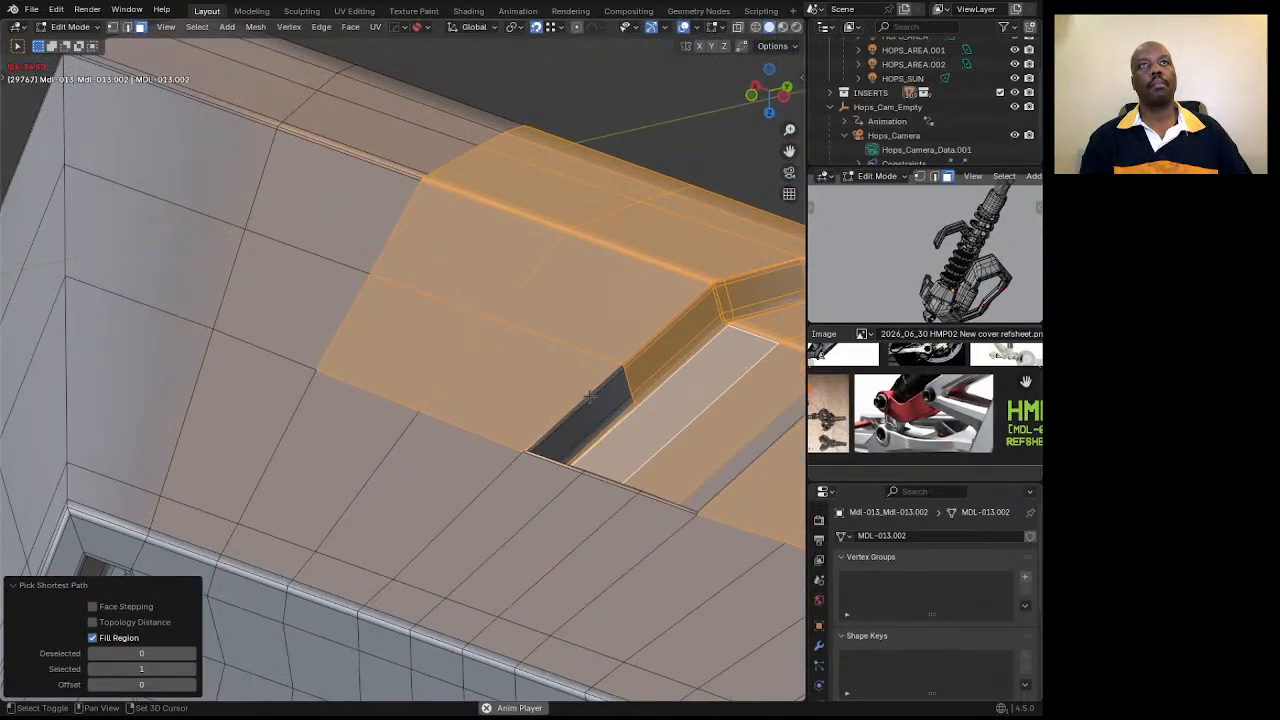
Add the remaining side-wall faces of the notch to the selection.
shift+click(590, 397)
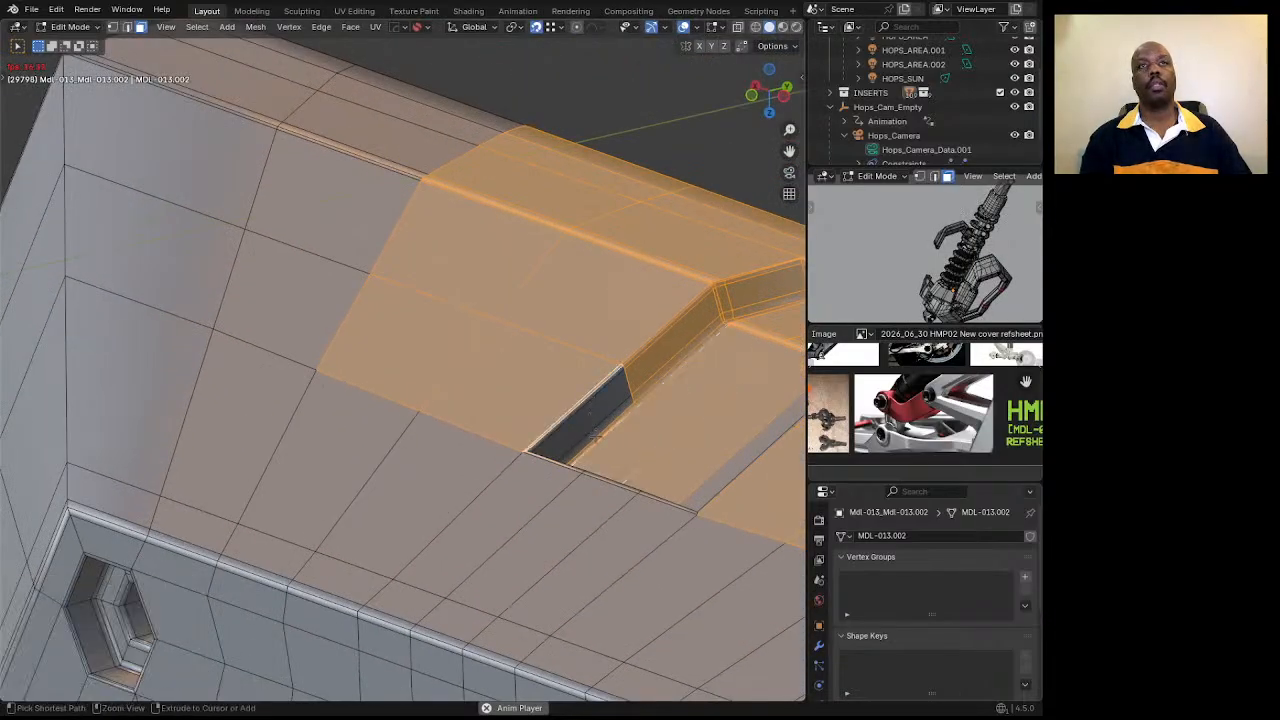
ctrl+click(594, 436)
scroll(529, 287, down, 4)
middle_drag(529, 287, 601, 304)
scroll(686, 374, up, 2)
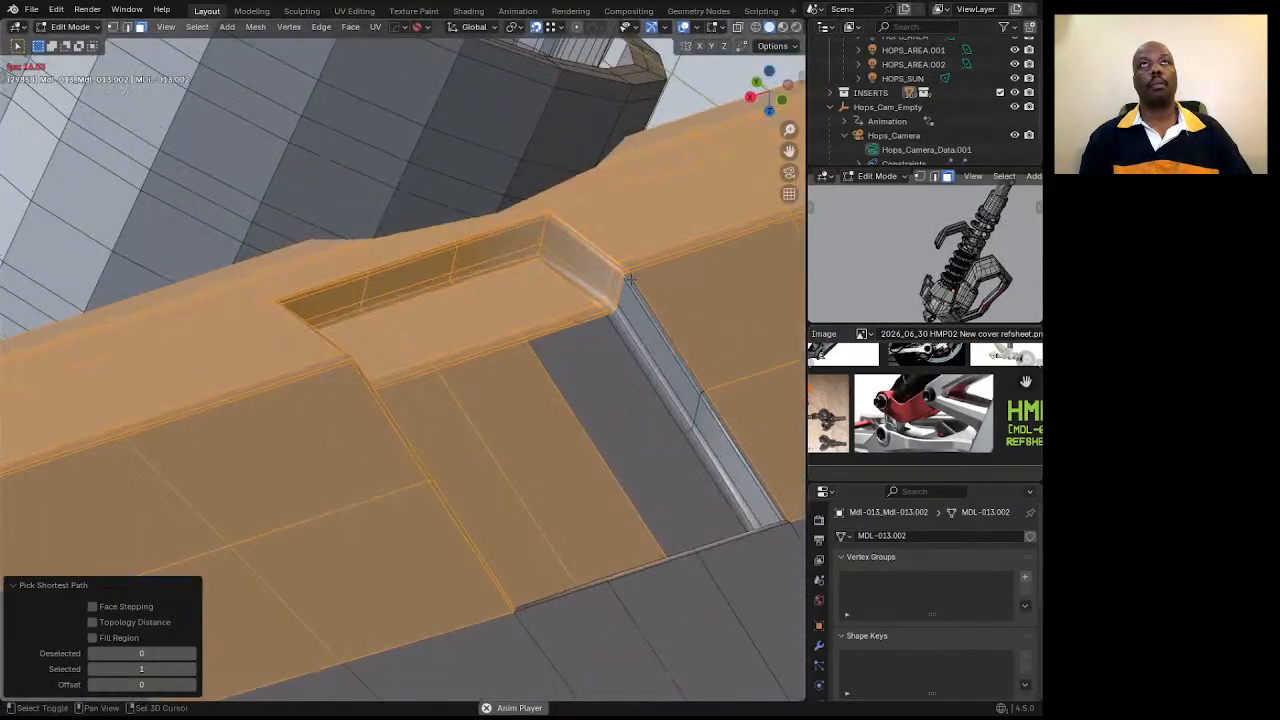
ctrl+click(704, 425)
key(ctrl+z)
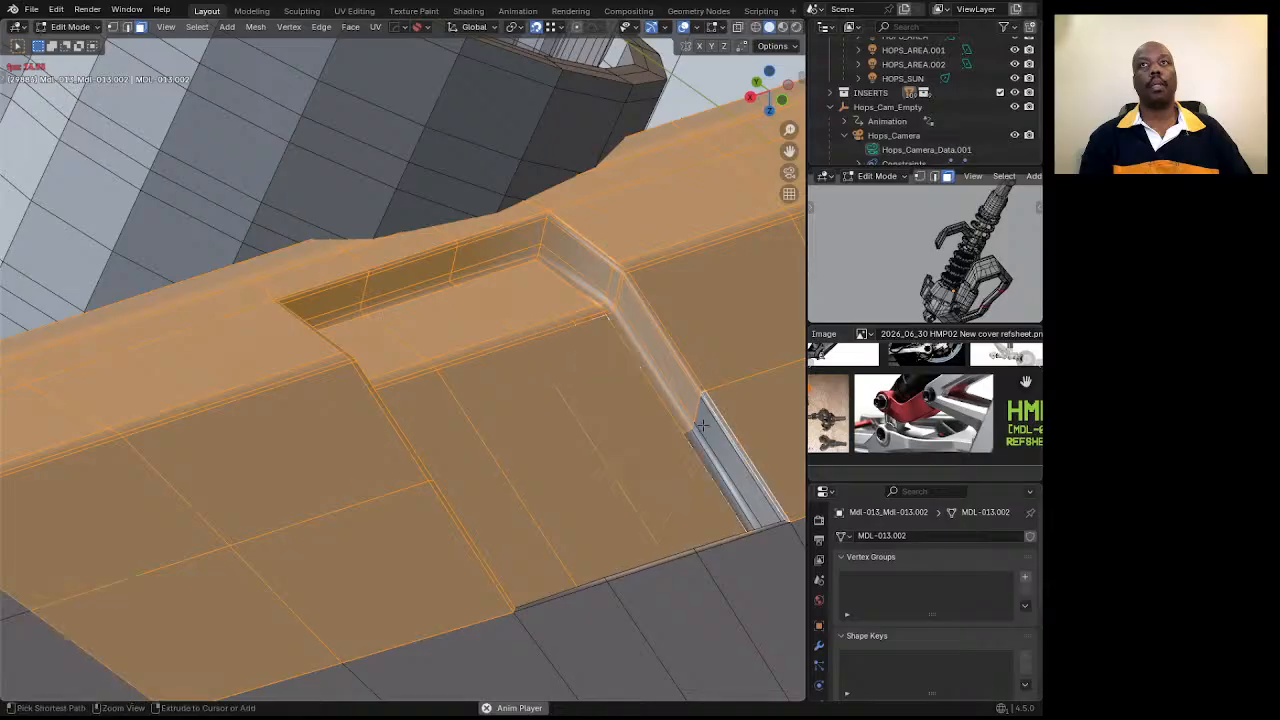
ctrl+click(693, 447)
Include the notch's outer end wall in the selection and delete all the selected faces from the lower rail.
middle_drag(693, 447, 573, 308)
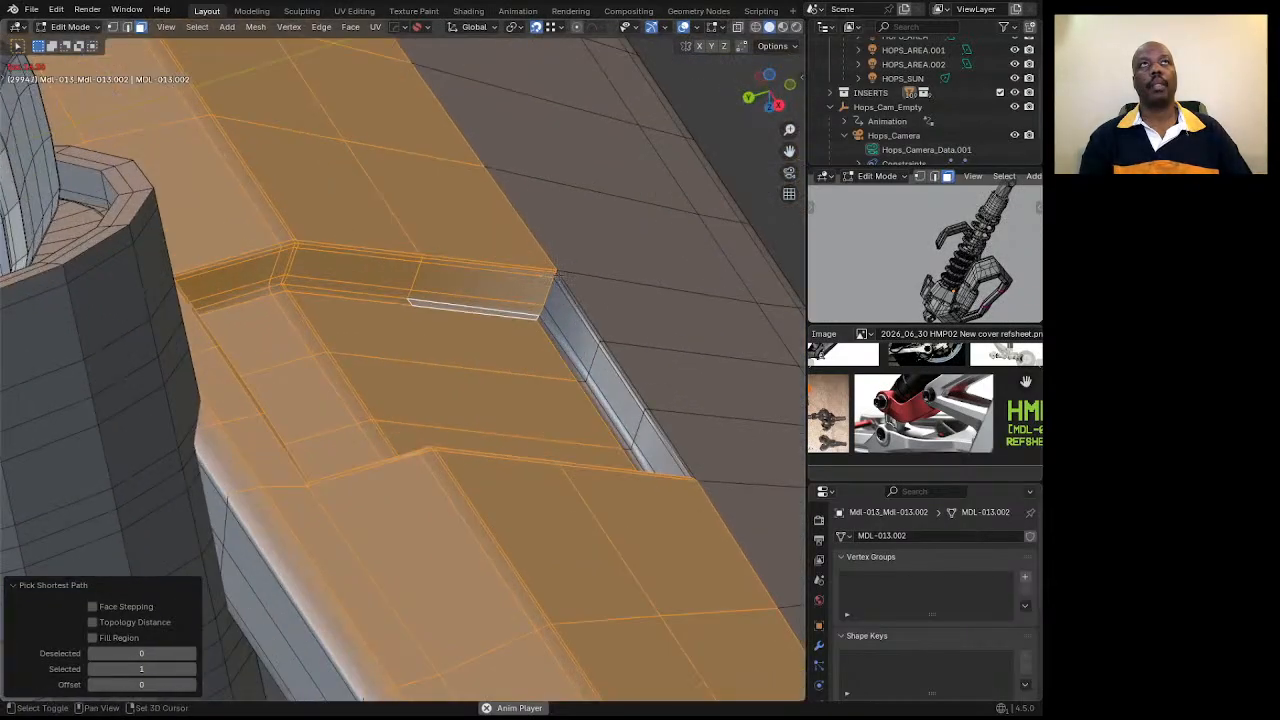
key(ctrl+z)
ctrl+click(620, 445)
middle_drag(620, 445, 630, 335)
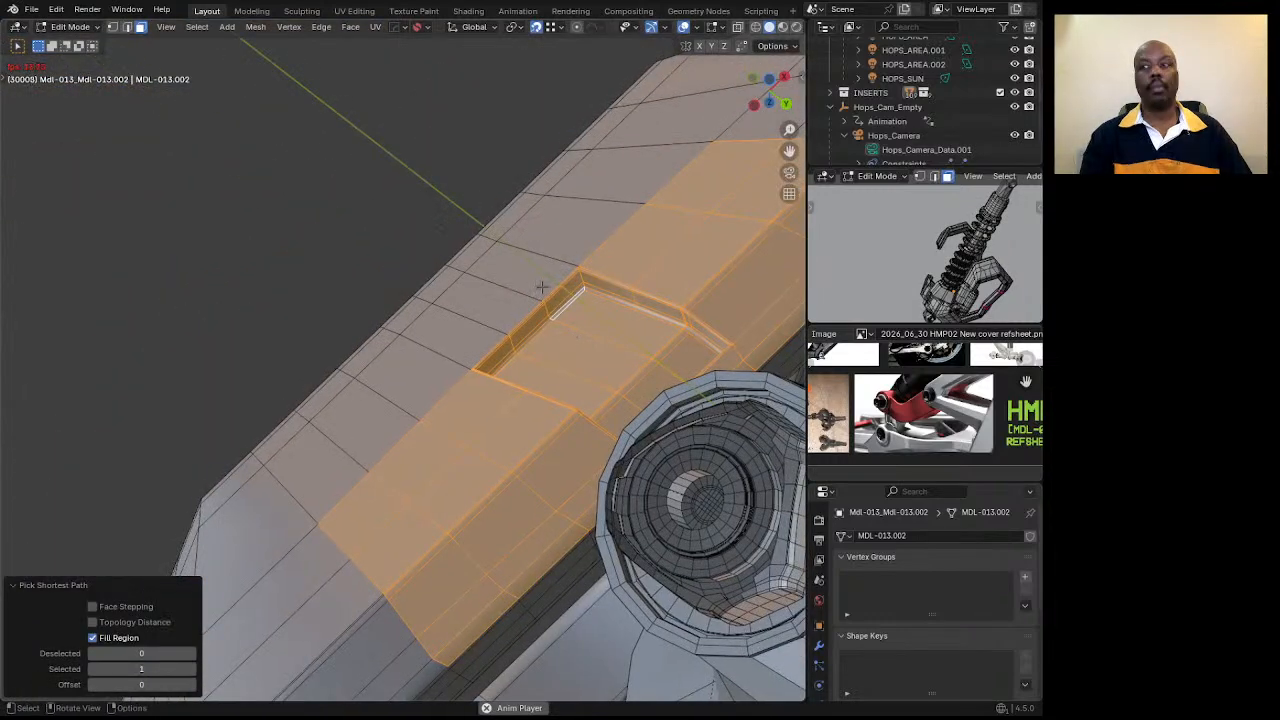
key(x)
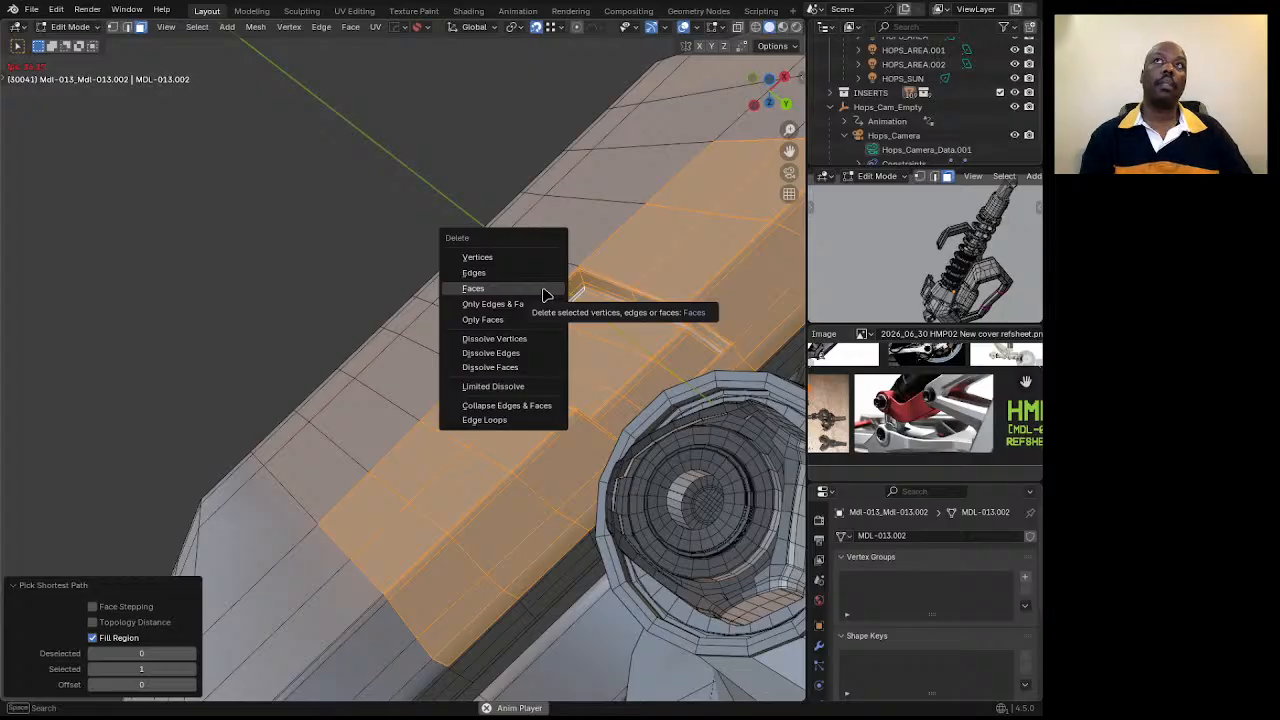
click(546, 294)
scroll(572, 245, down, 4)
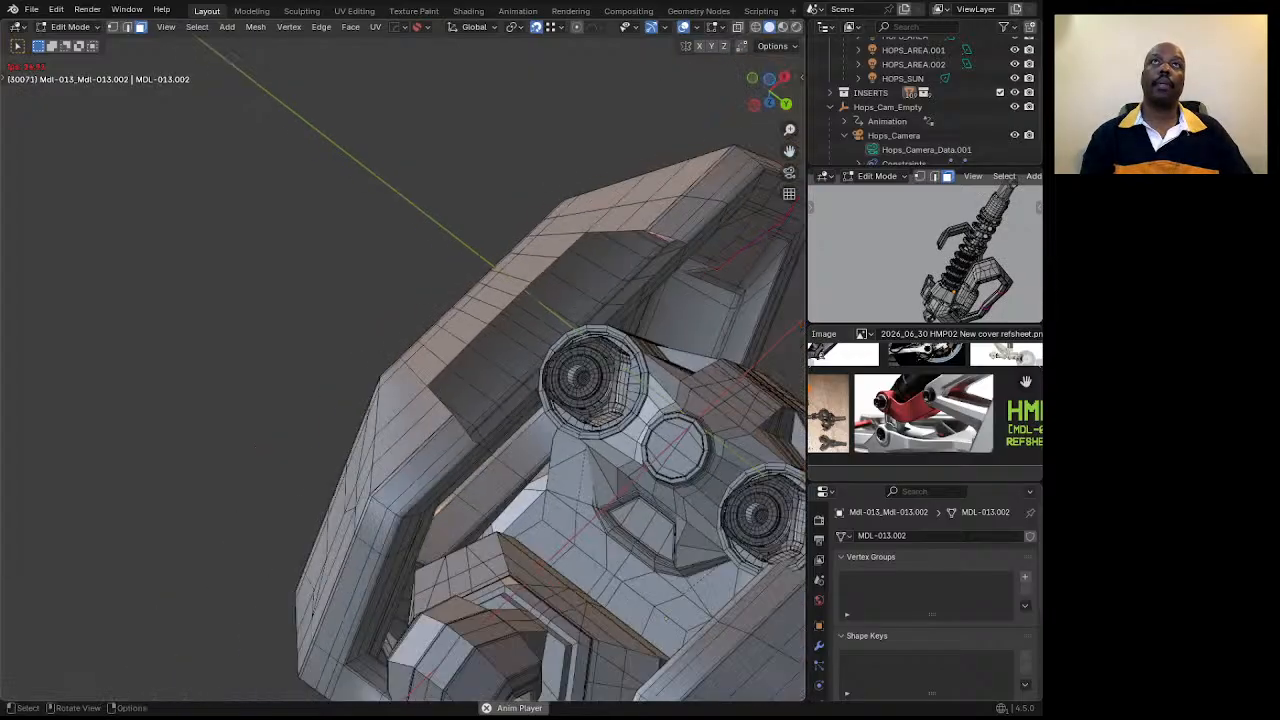
Select the rail's remaining inner-wall faces across the gap, up to the inner edge, and delete them to open the cutout.
middle_drag(598, 417, 673, 655)
middle_drag(679, 353, 643, 508)
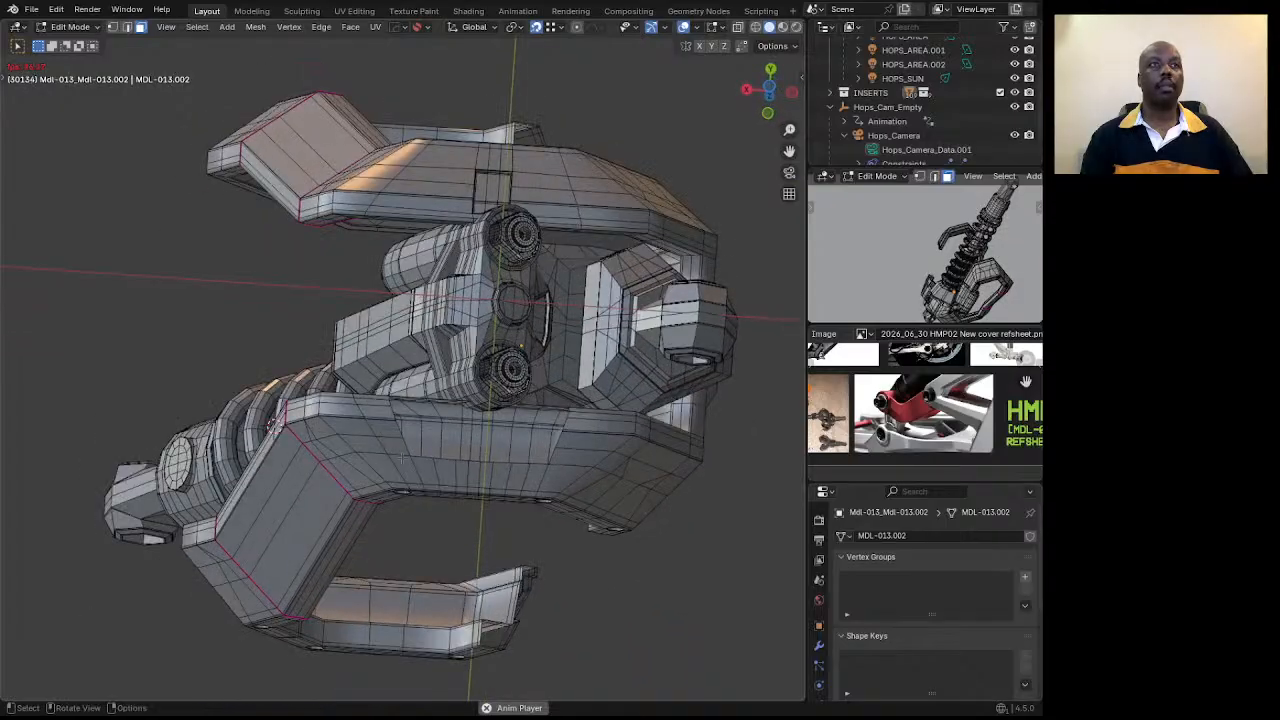
mouse_move(442, 464)
middle_down()
mouse_move(423, 534)
mouse_move(450, 460)
middle_up()
scroll(566, 428, up, 3)
middle_drag(566, 428, 527, 386)
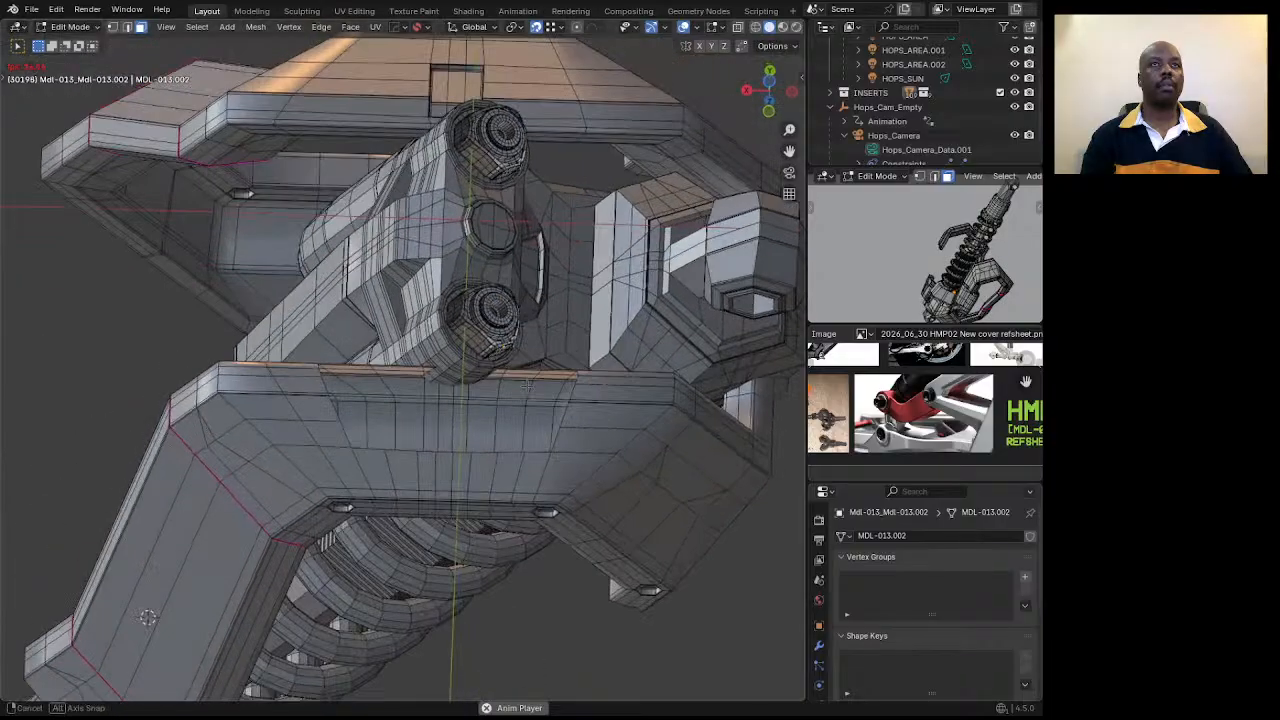
click(541, 420)
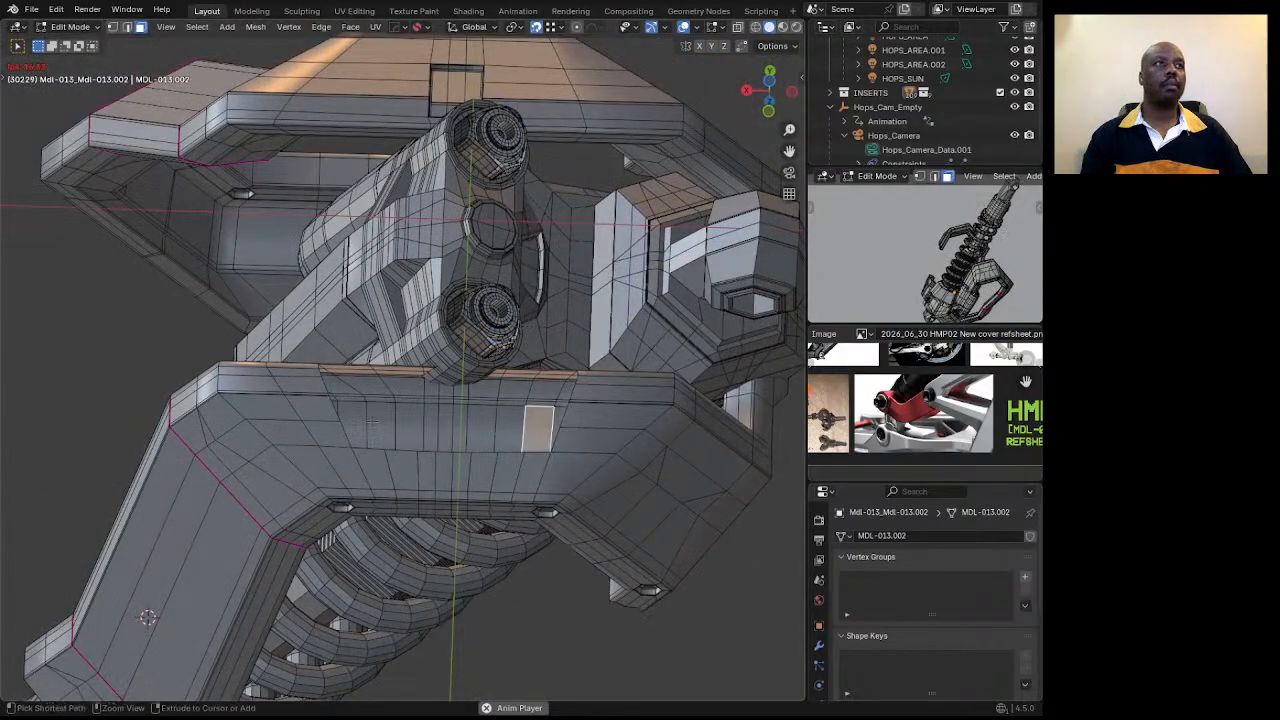
ctrl+click(373, 427)
middle_drag(374, 426, 428, 345)
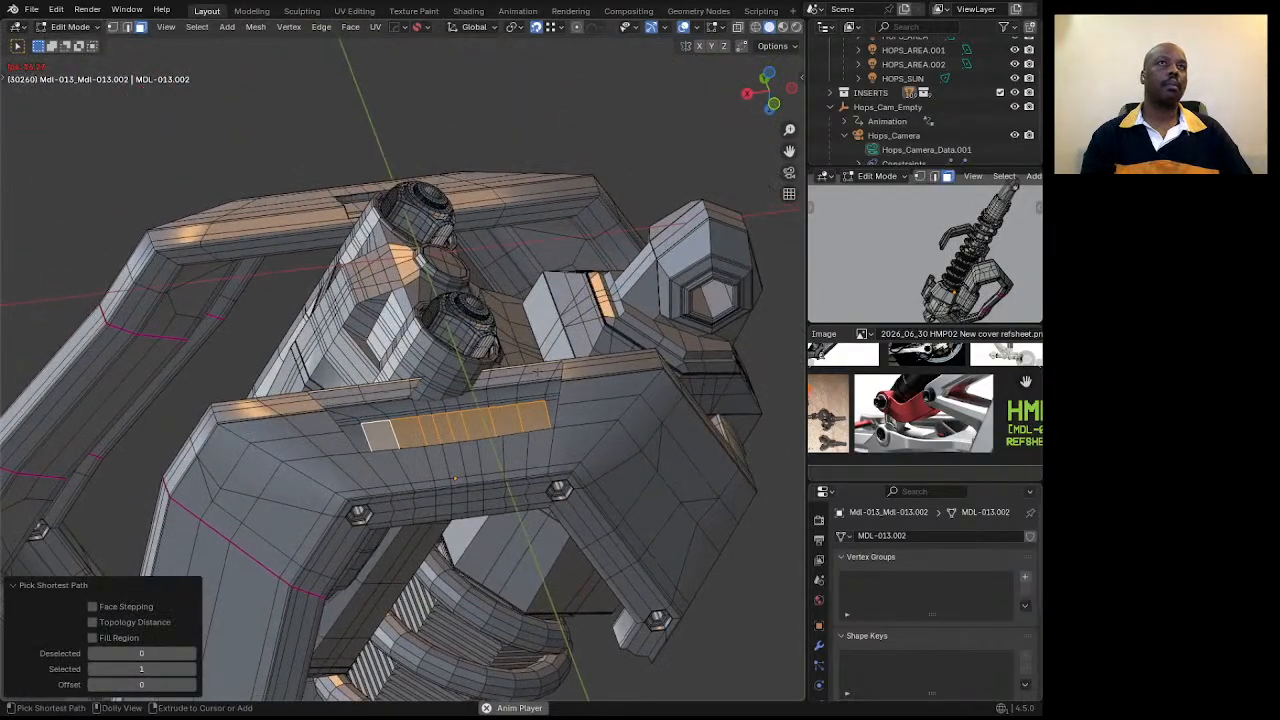
ctrl+shift+click(541, 368)
middle_drag(541, 368, 537, 379)
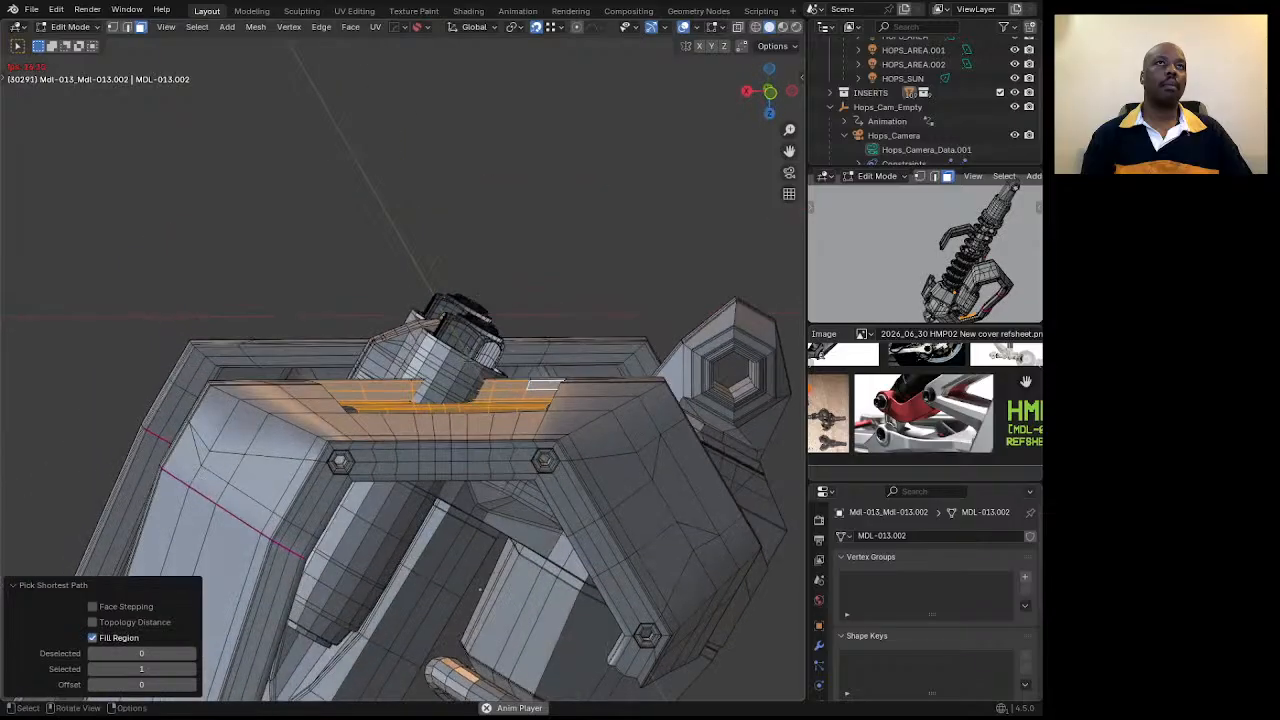
shift+click(575, 389)
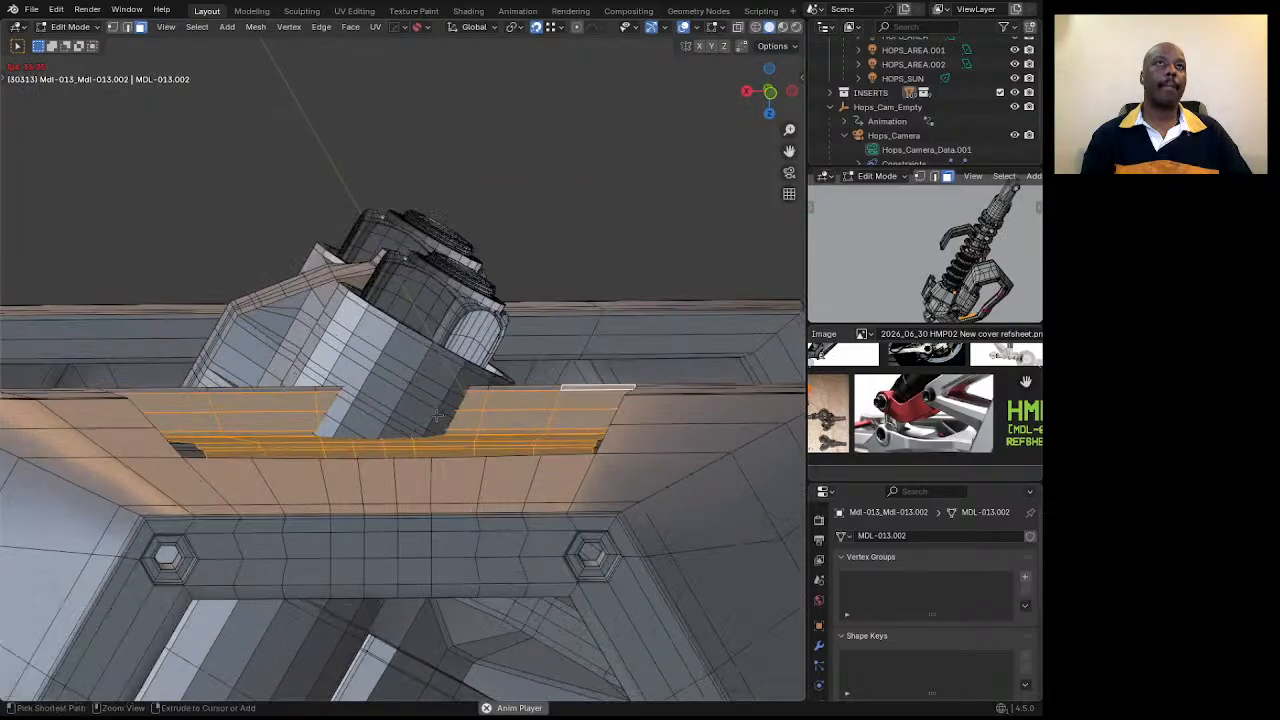
ctrl+click(183, 390)
key(x)
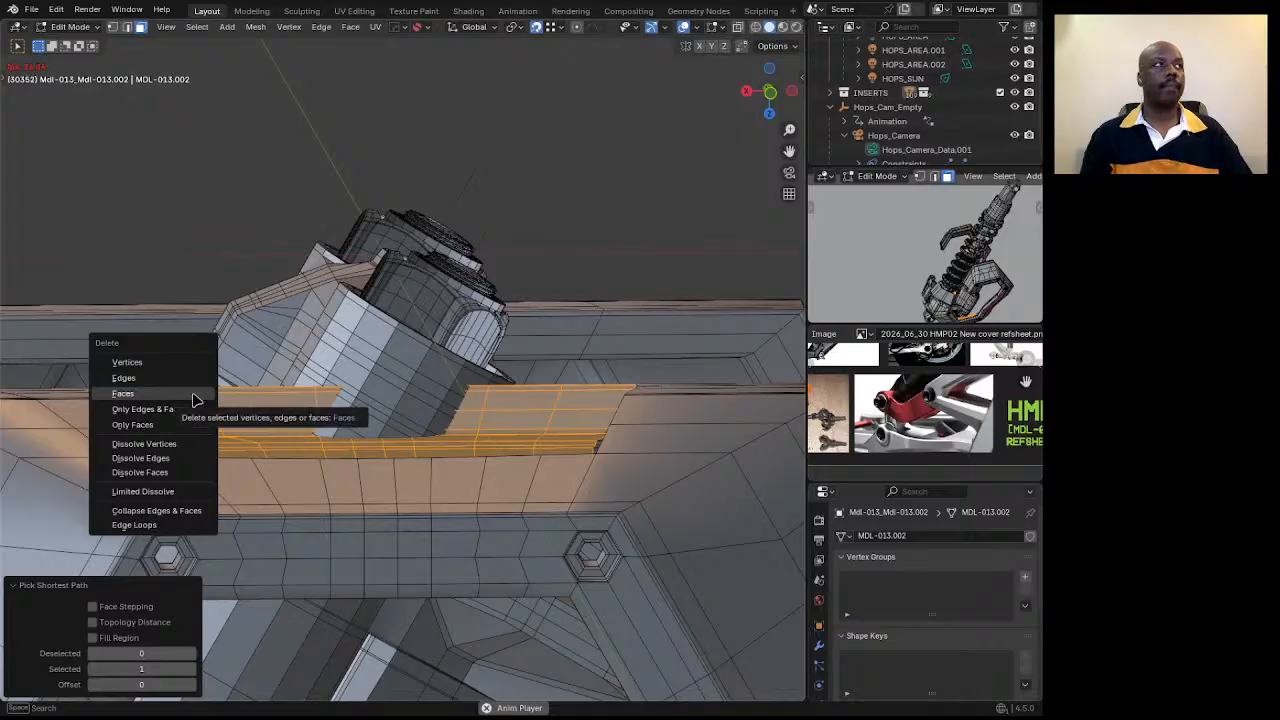
click(188, 391)
Return to object mode and mirror the guard with its cutout across the Z axis, bisecting the opposite half.
scroll(624, 362, down, 4)
middle_drag(624, 362, 457, 512)
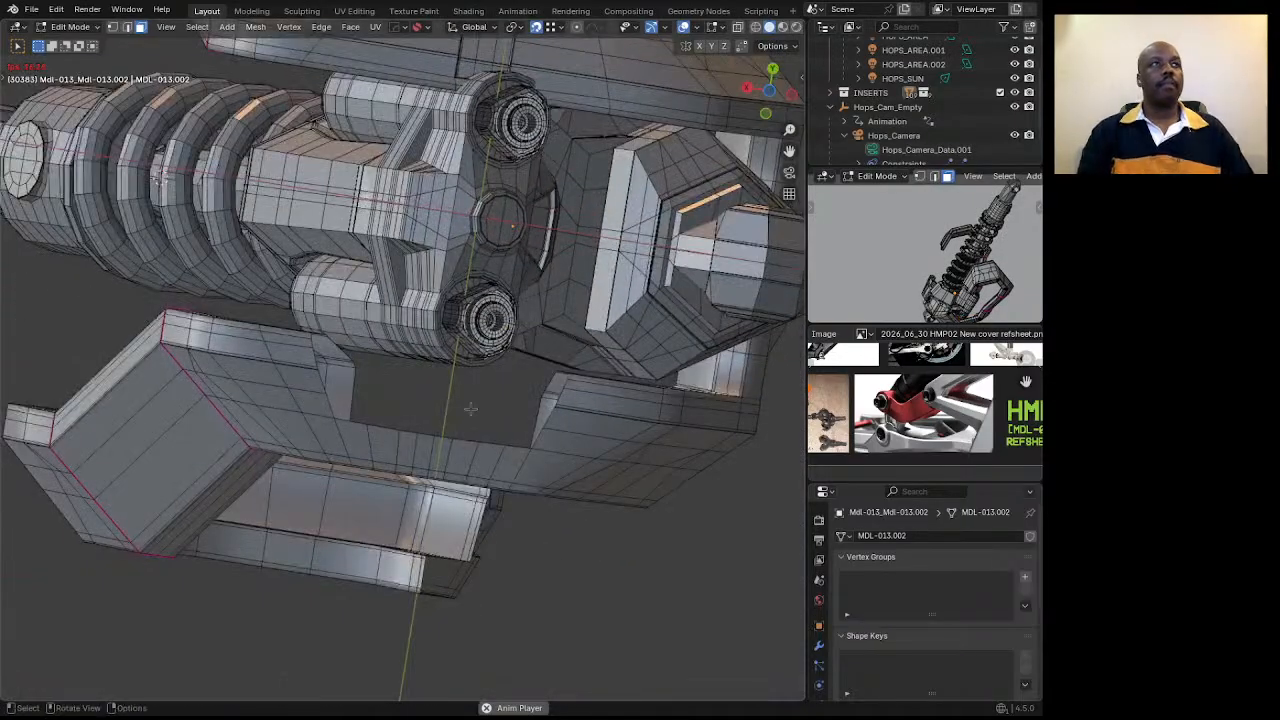
scroll(471, 409, down, 3)
middle_drag(471, 409, 443, 366)
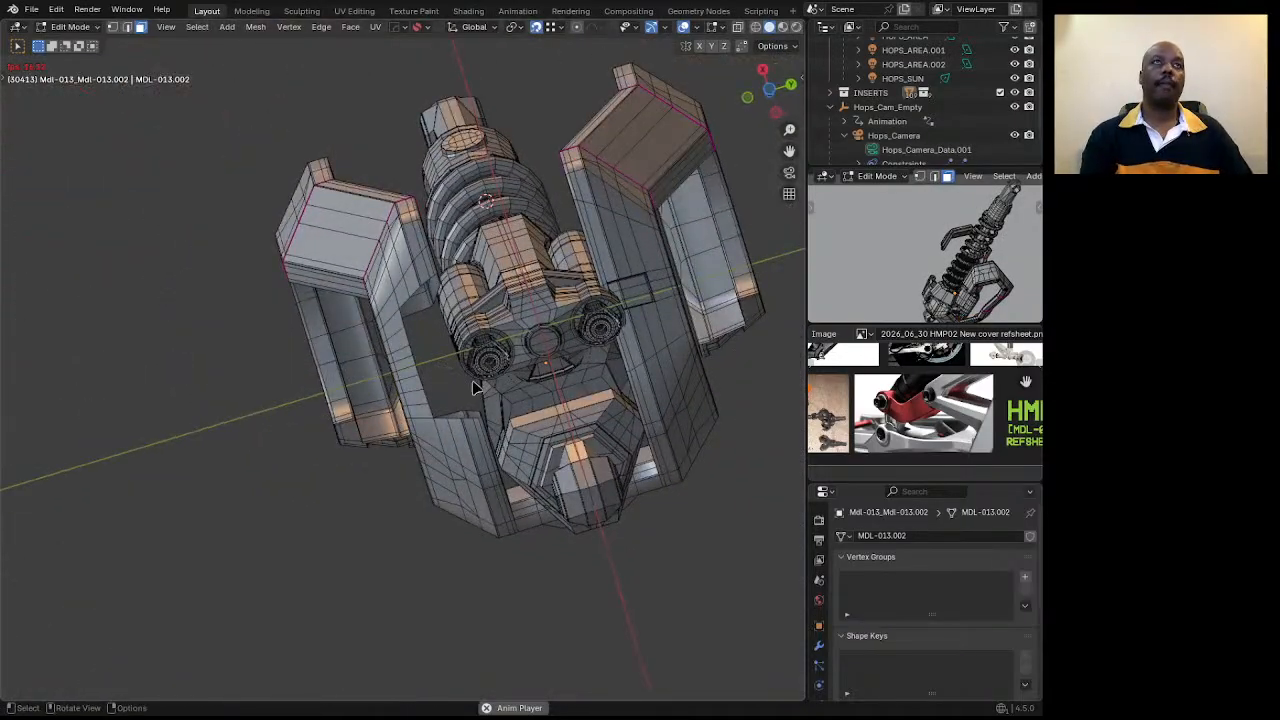
key(Tab)
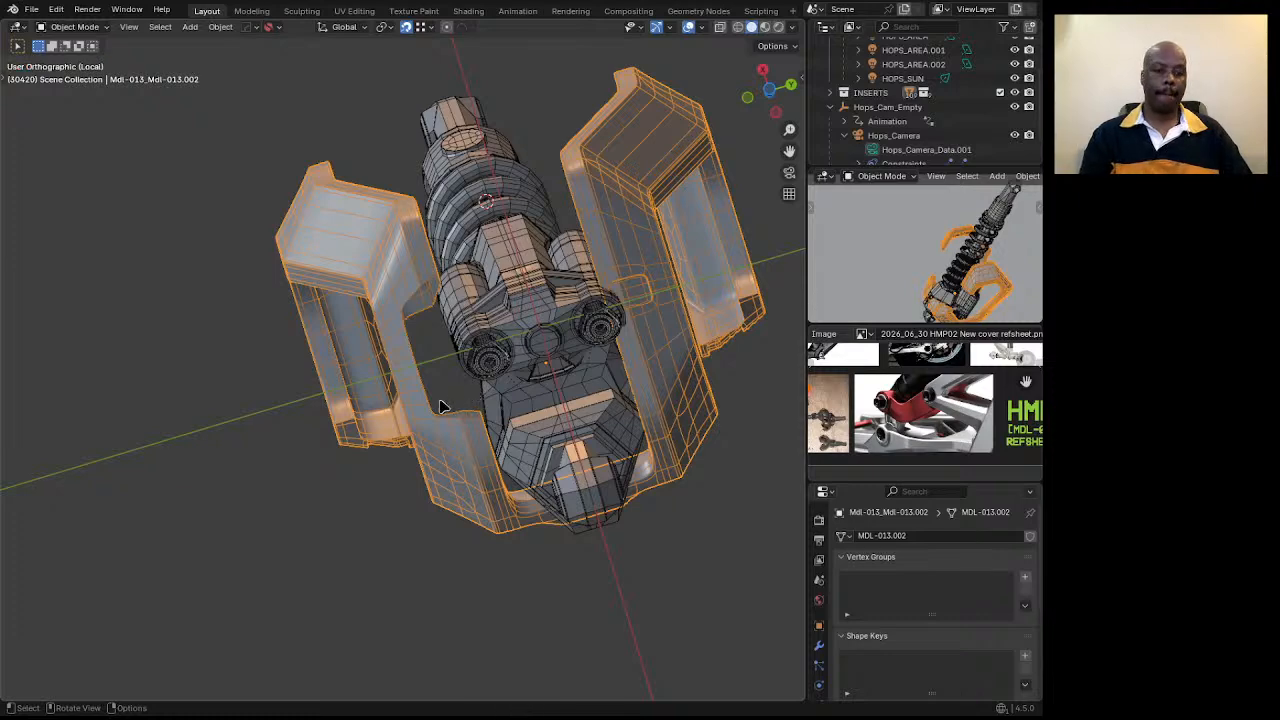
key(alt+x)
click(451, 393)
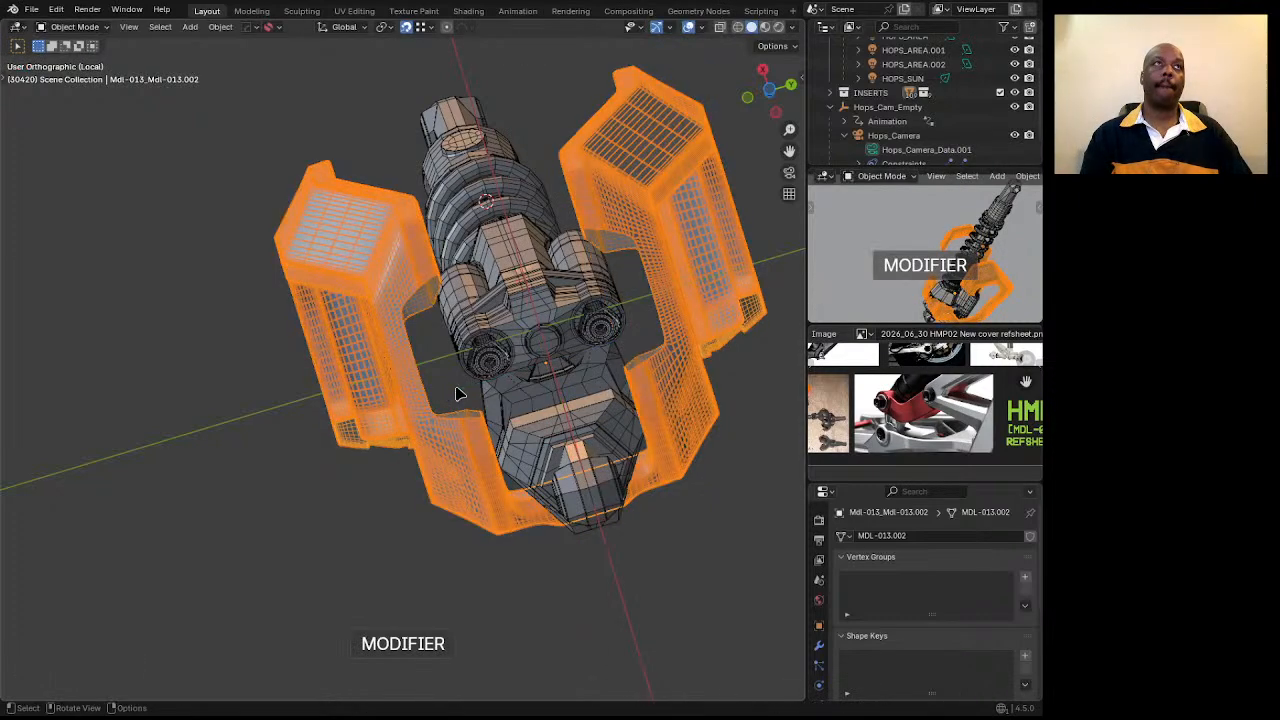
Apply the guard's Hops_Mirror modifier, leaving the Subdivision modifier in the stack.
click(818, 645)
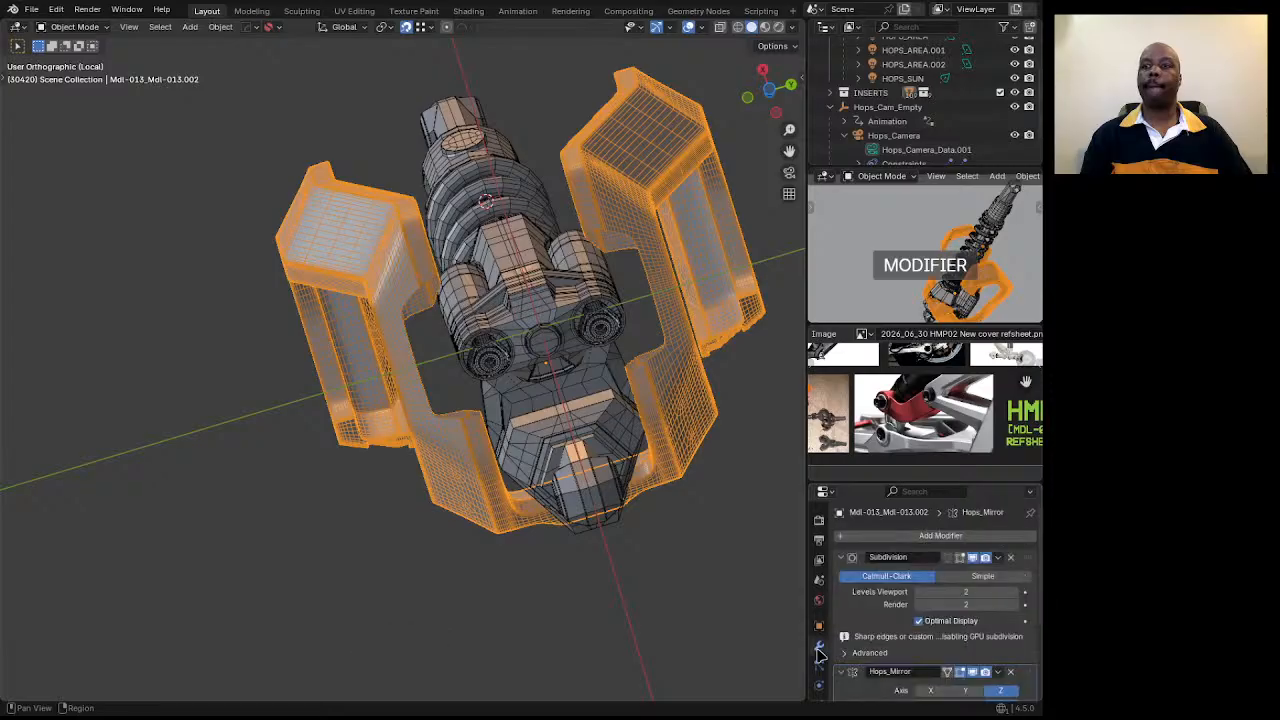
scroll(893, 630, down, 4)
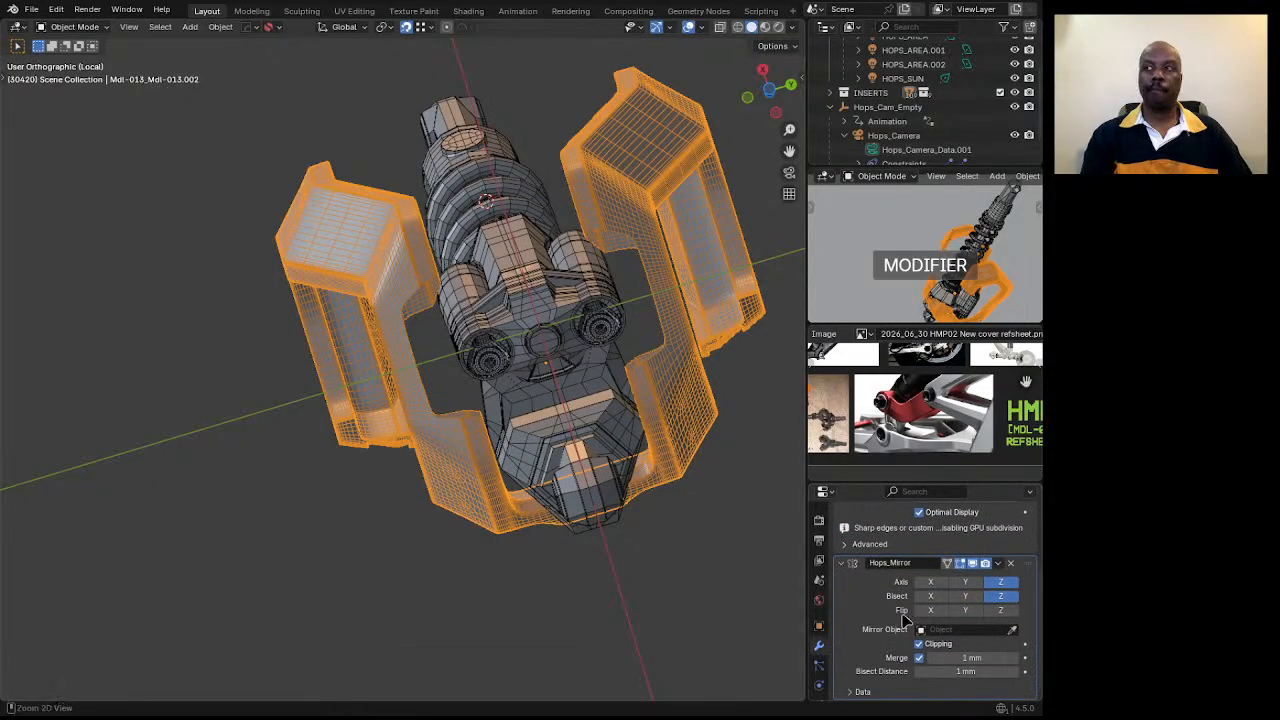
key(ctrl+a)
key(space)
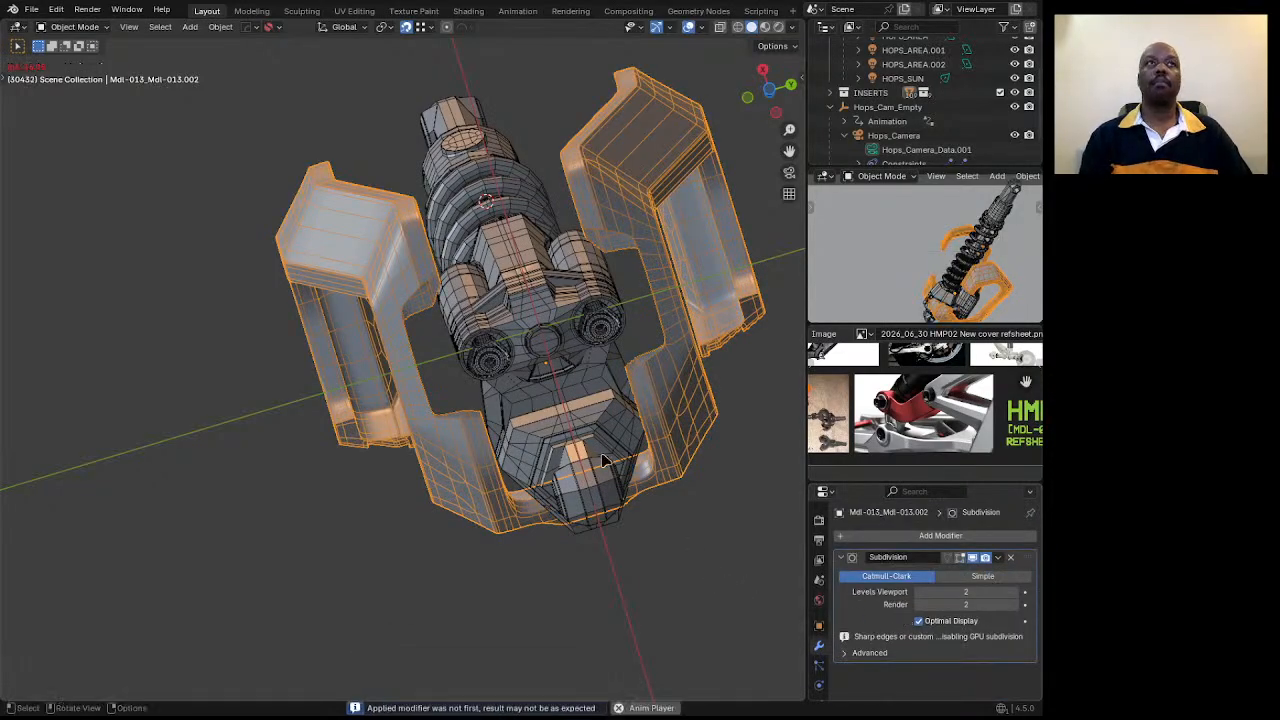
In edit mode, select the band of outer faces on the guard's lower side plate from its bottom edge up and across to its inner edge.
middle_drag(604, 460, 452, 461)
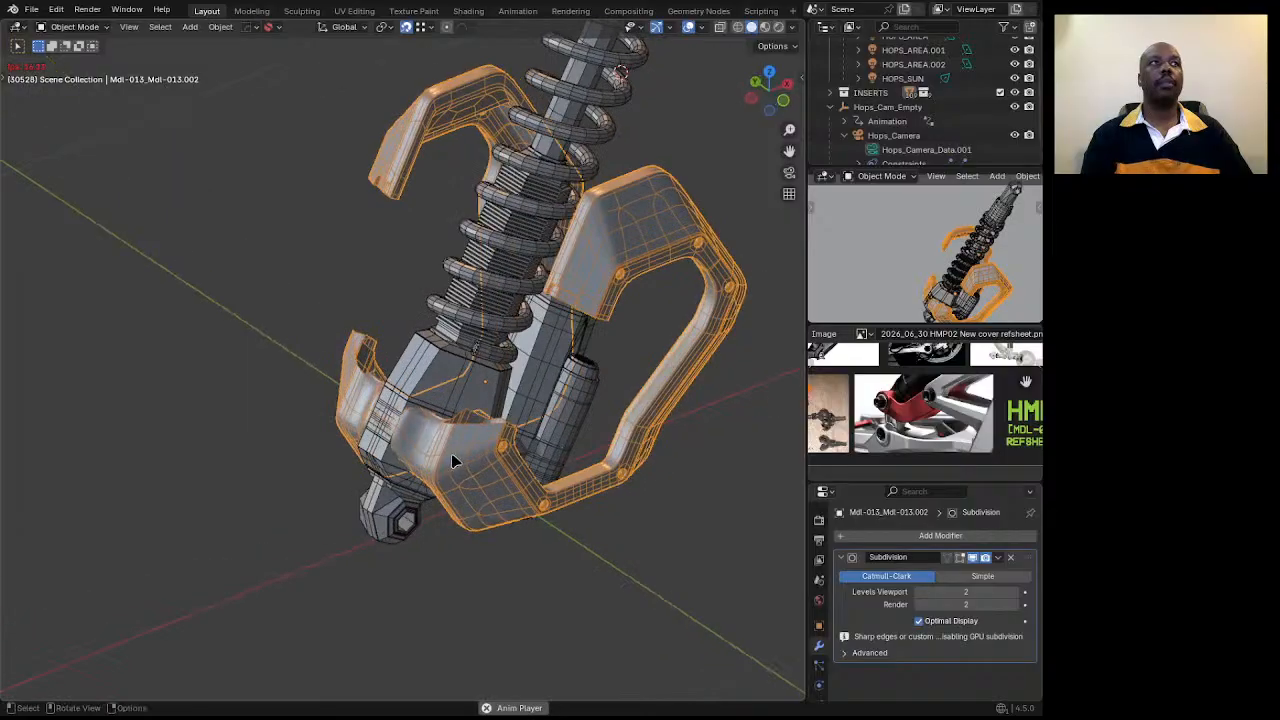
scroll(440, 435, up, 3)
middle_drag(430, 415, 455, 372)
click(312, 389)
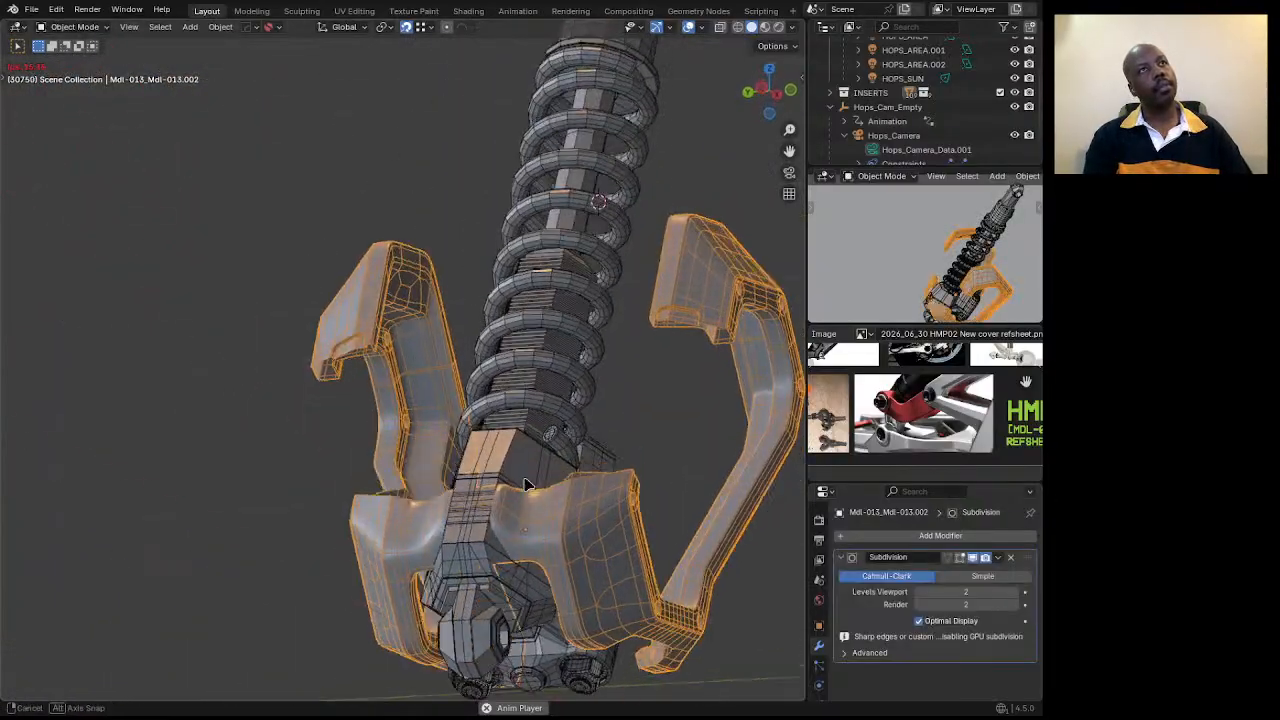
scroll(464, 371, down, 3)
scroll(540, 530, up, 4)
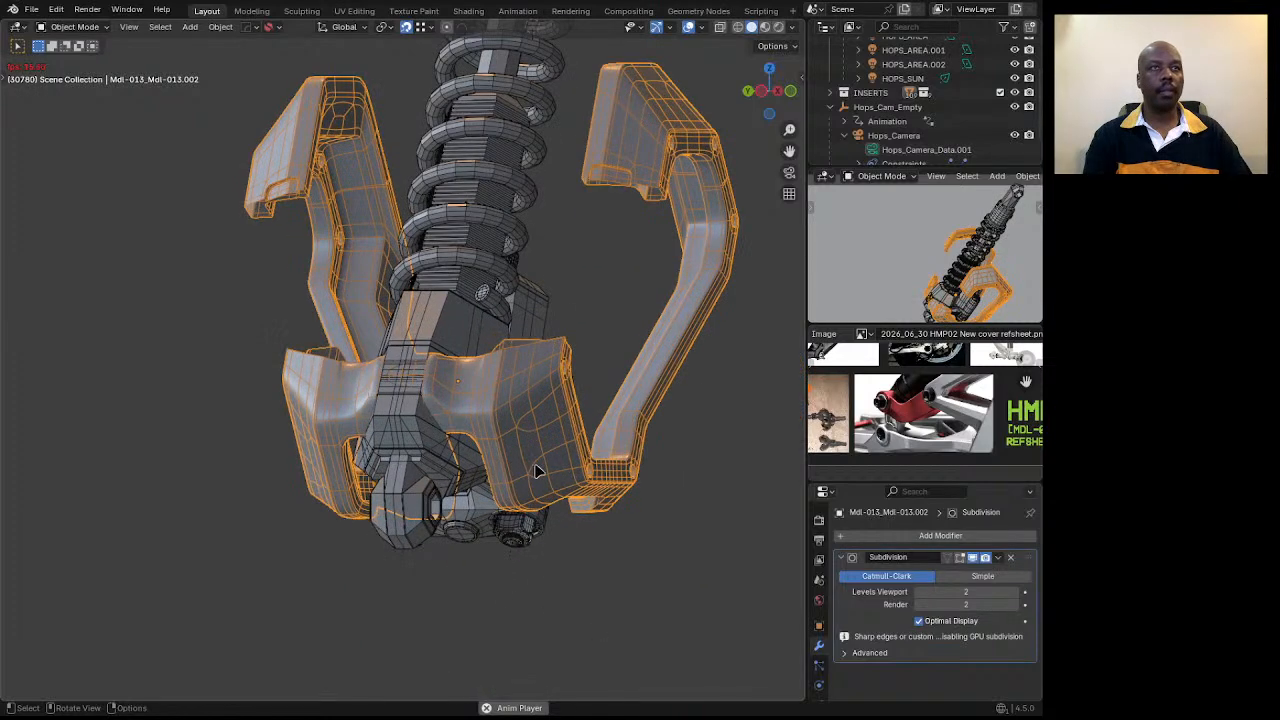
key(Tab)
middle_drag(502, 457, 506, 415)
middle_drag(527, 489, 511, 421)
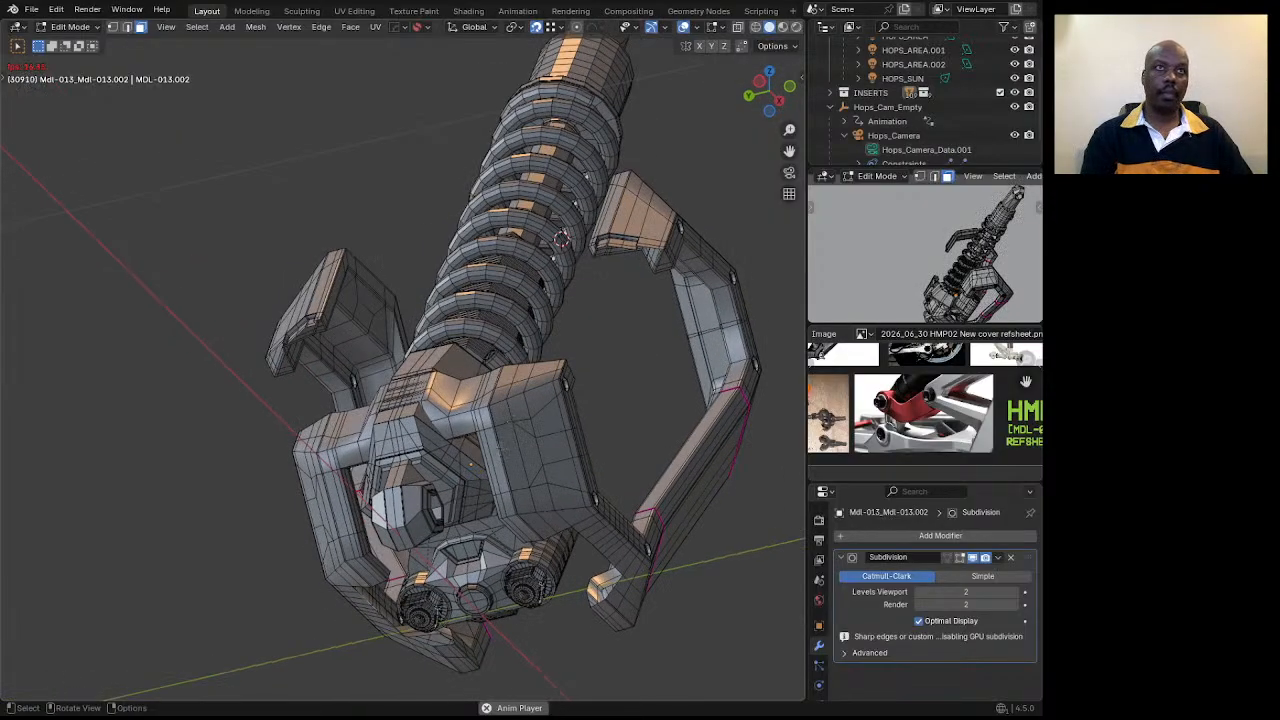
scroll(492, 452, up, 3)
shift+middle_drag(549, 446, 503, 365)
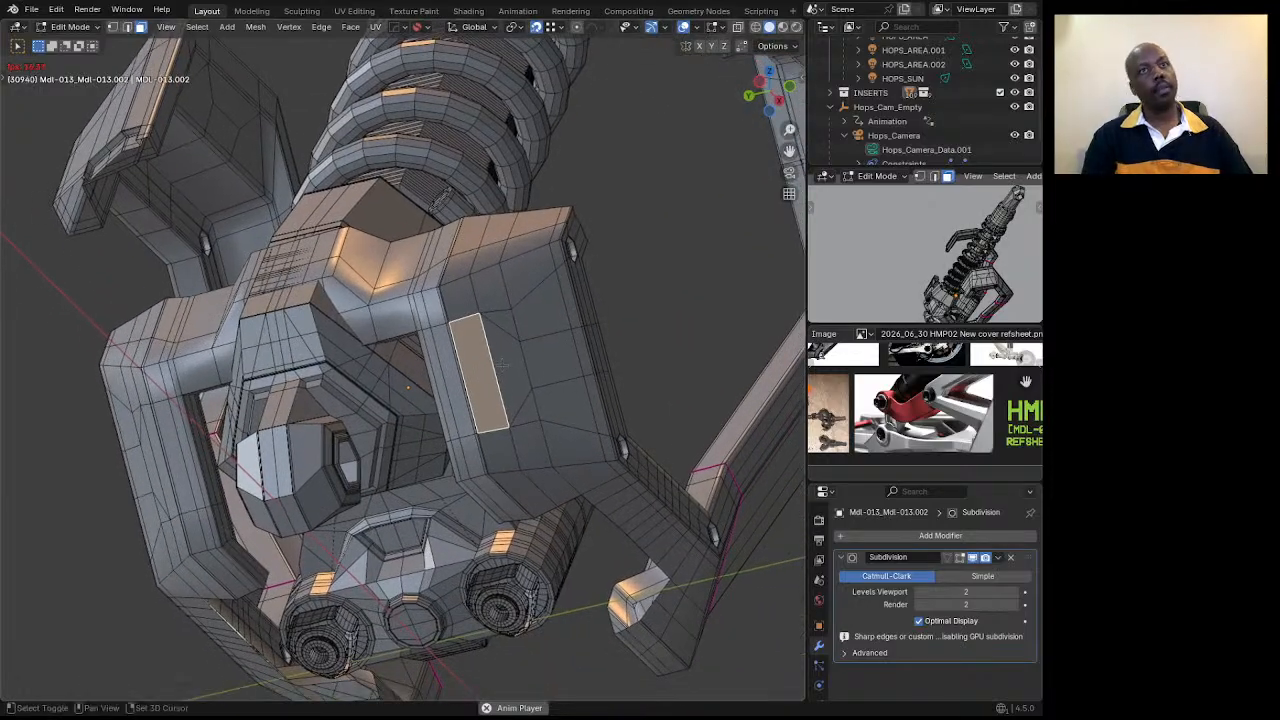
click(553, 483)
ctrl+click(492, 340)
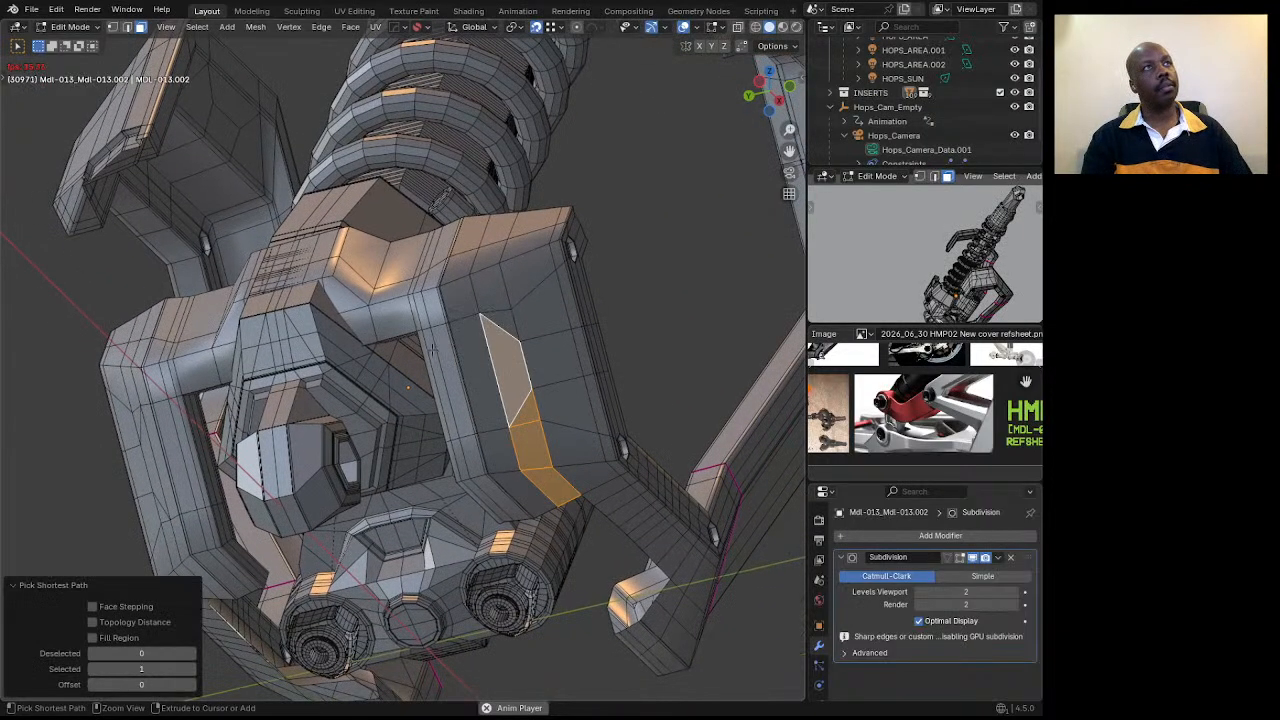
ctrl+click(432, 367)
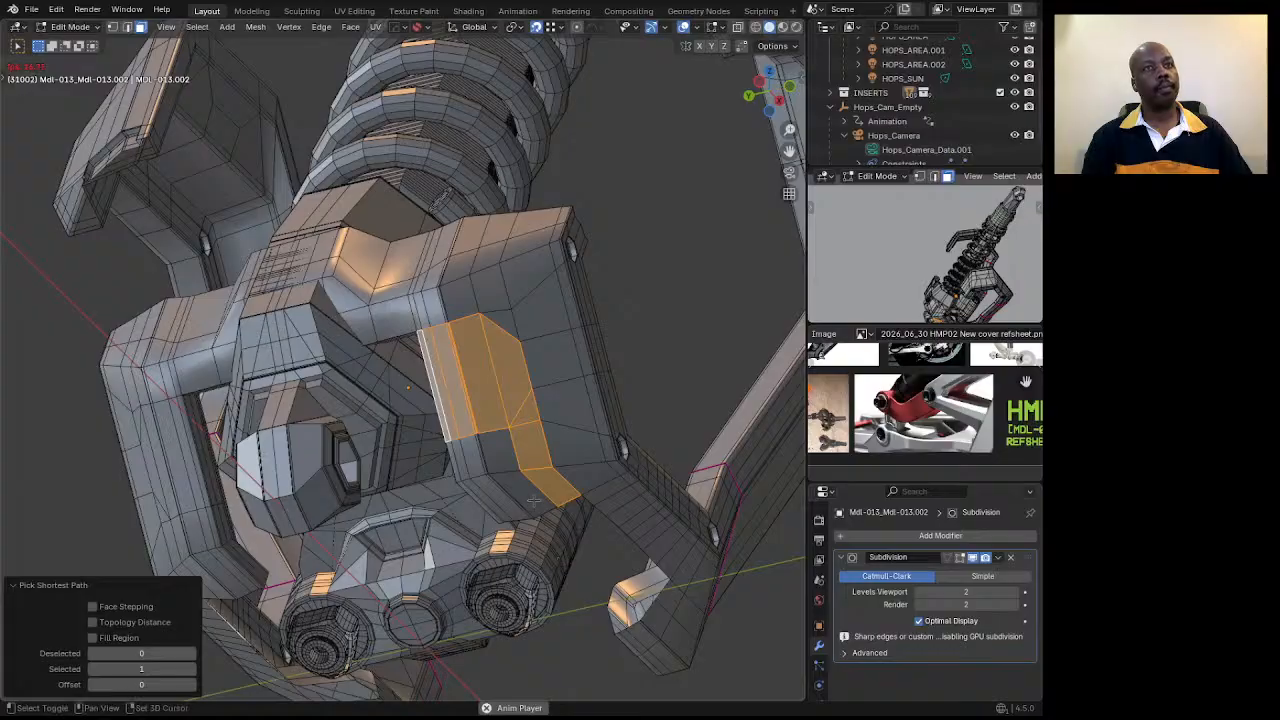
Extend the selection over the region at the plate's lower inner corner and the matching faces on its inner side.
middle_drag(534, 501, 519, 335)
ctrl+click(505, 470)
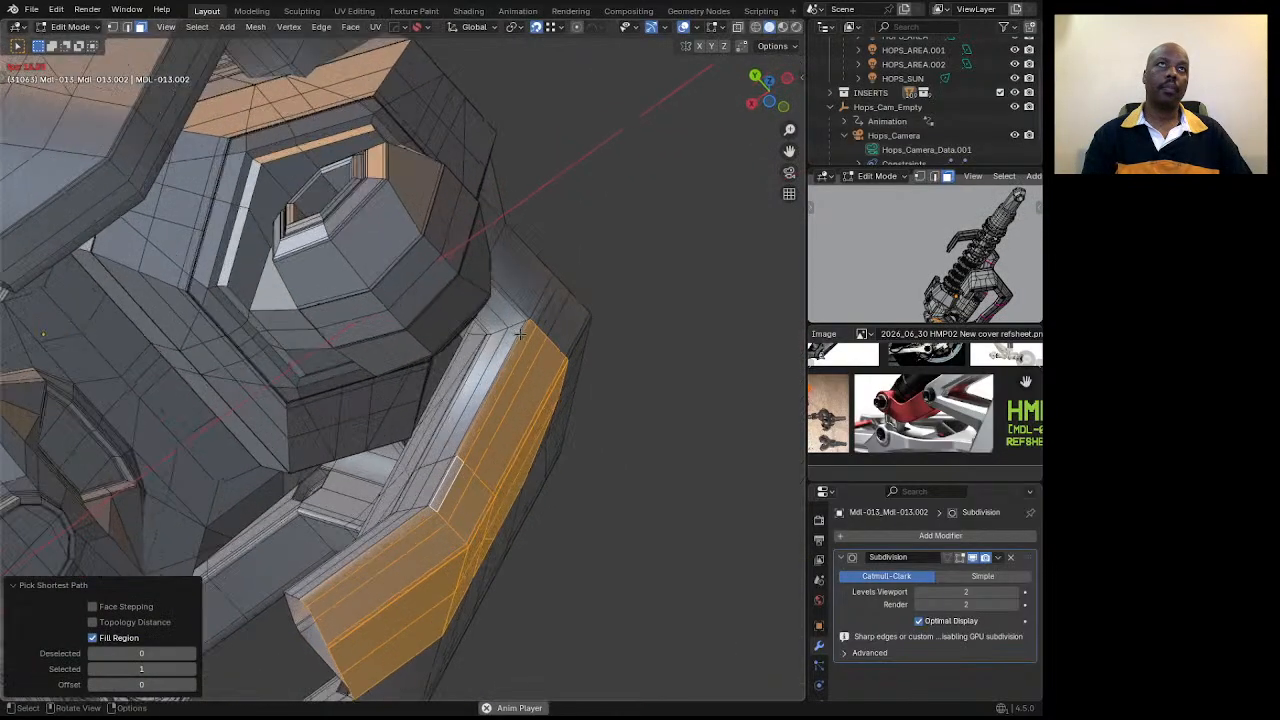
key(ctrl+z)
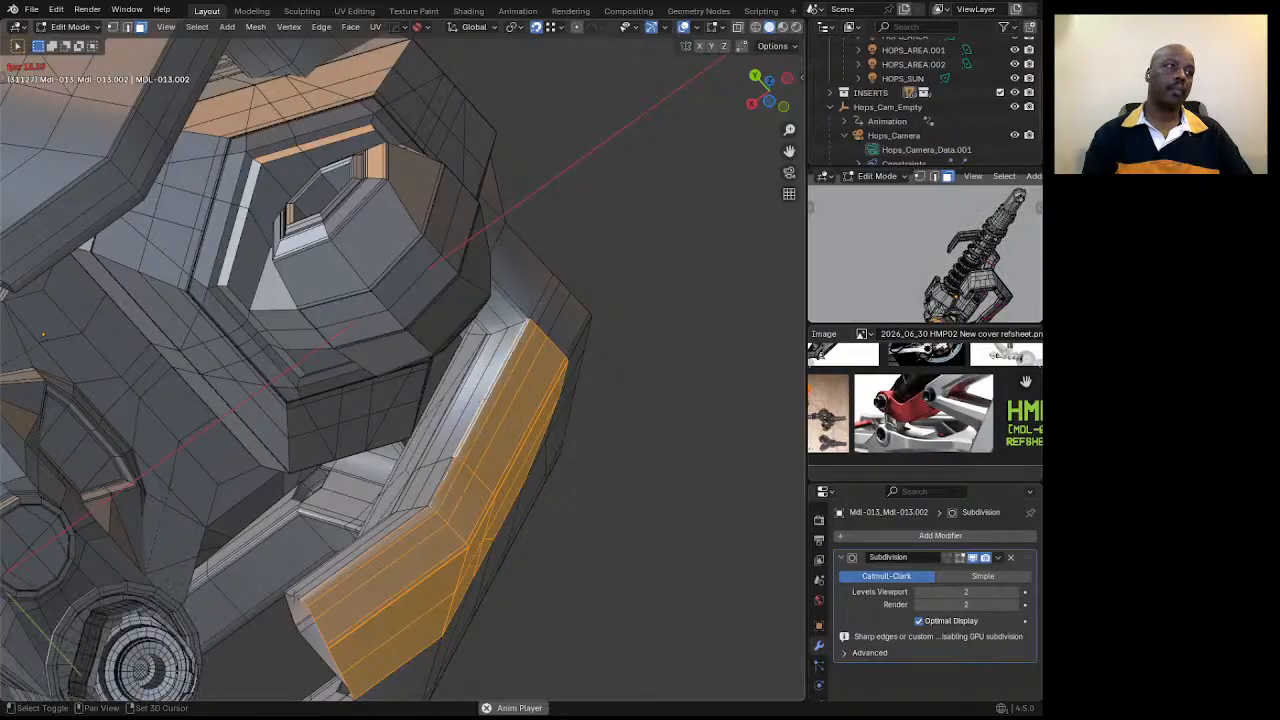
ctrl+shift+click(295, 585)
middle_drag(295, 585, 423, 384)
shift+click(421, 388)
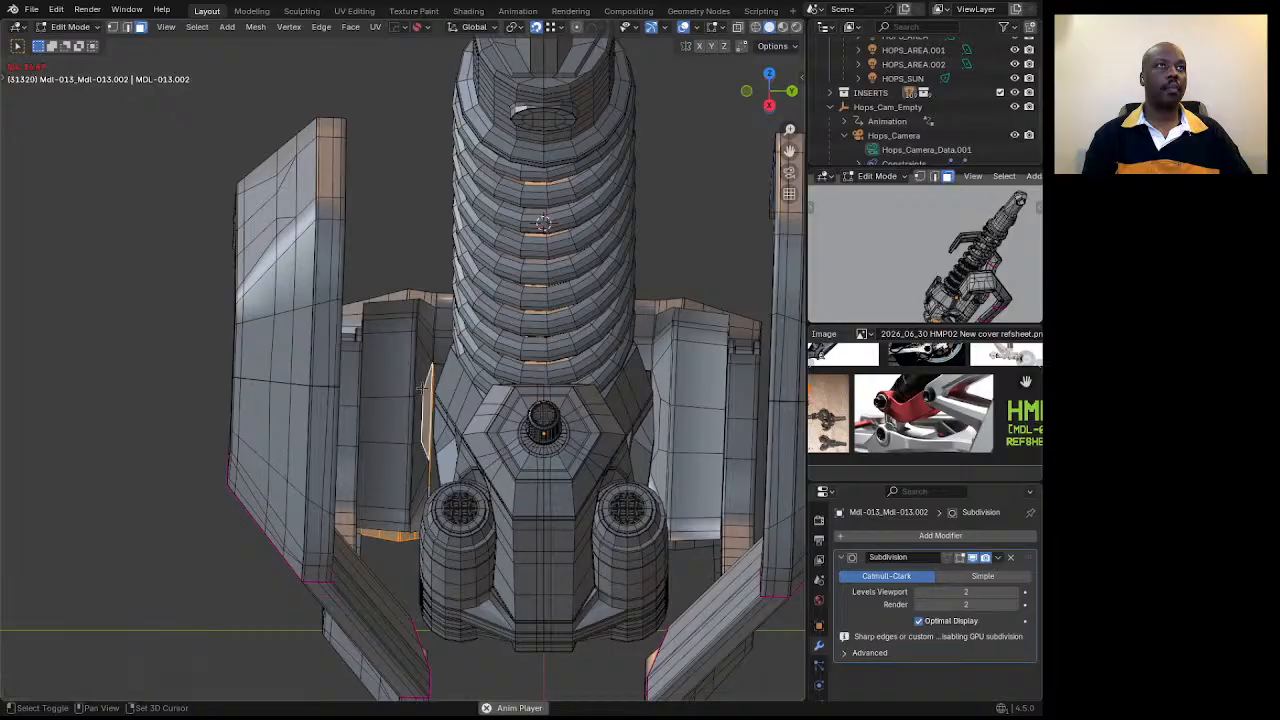
ctrl+click(384, 360)
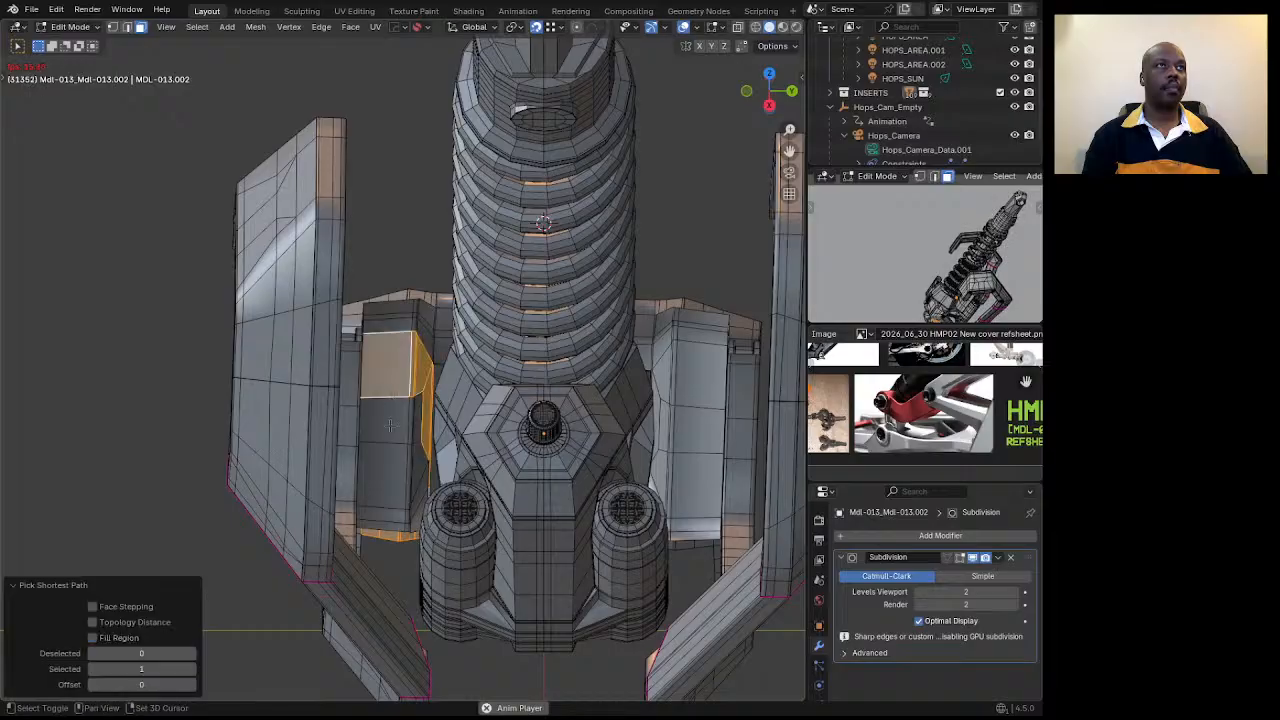
ctrl+shift+click(415, 519)
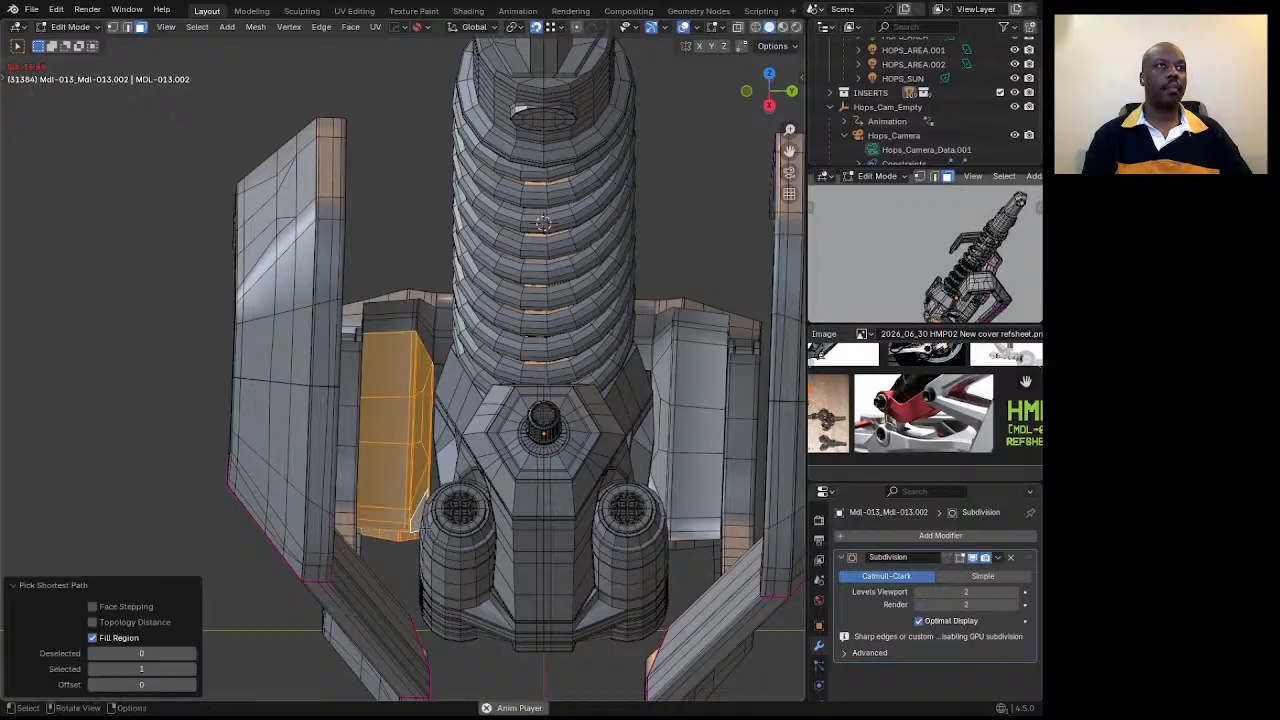
Delete the selected faces to cut away the lower inner corner of the guard's side plate, and return to object mode.
middle_drag(415, 519, 282, 325)
scroll(300, 360, up, 4)
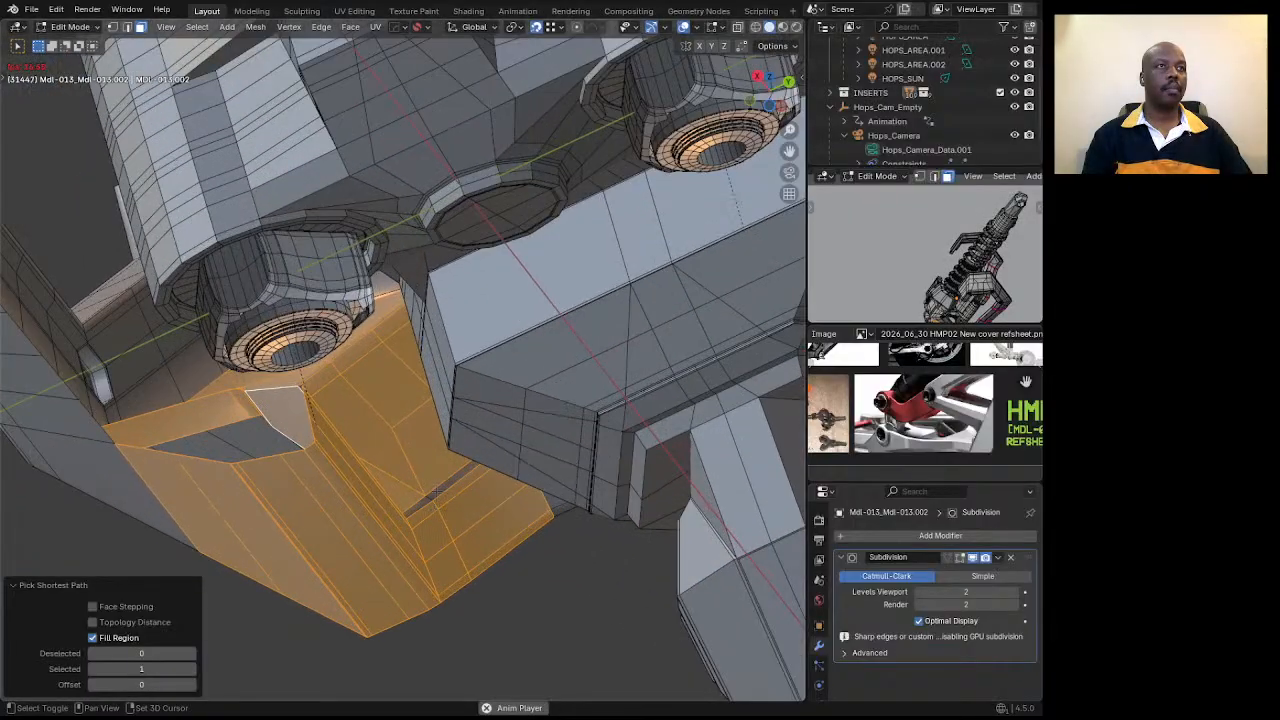
middle_drag(436, 491, 402, 628)
scroll(508, 490, up, 3)
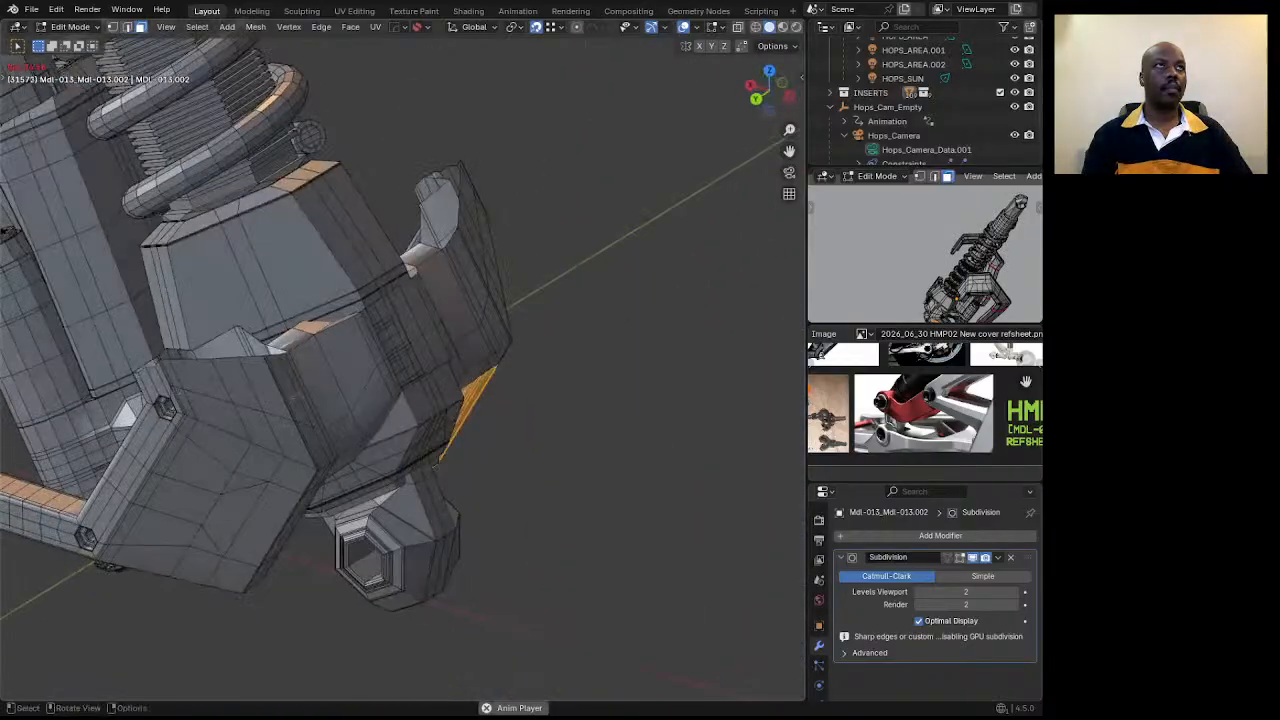
middle_drag(600, 410, 500, 484)
key(x)
click(431, 338)
key(Tab)
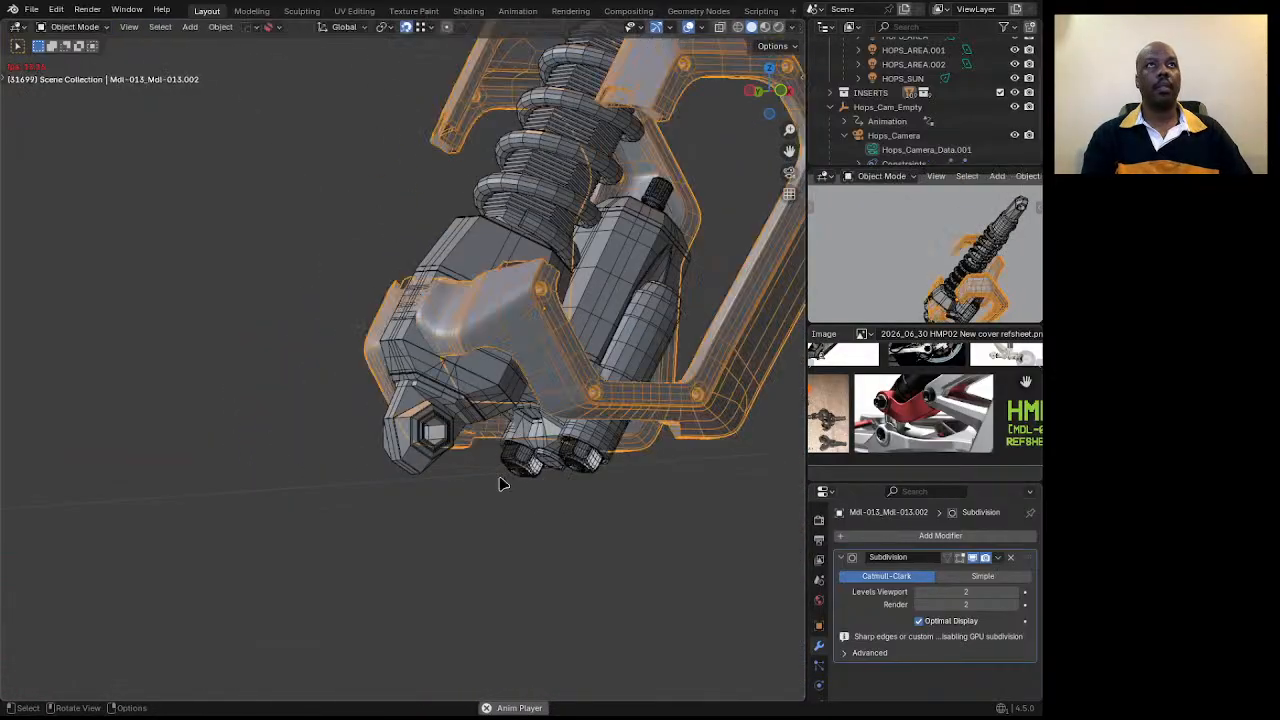
Select the hexagonal lower mount ring together with the guard and isolate both in local view.
middle_drag(415, 459, 397, 380)
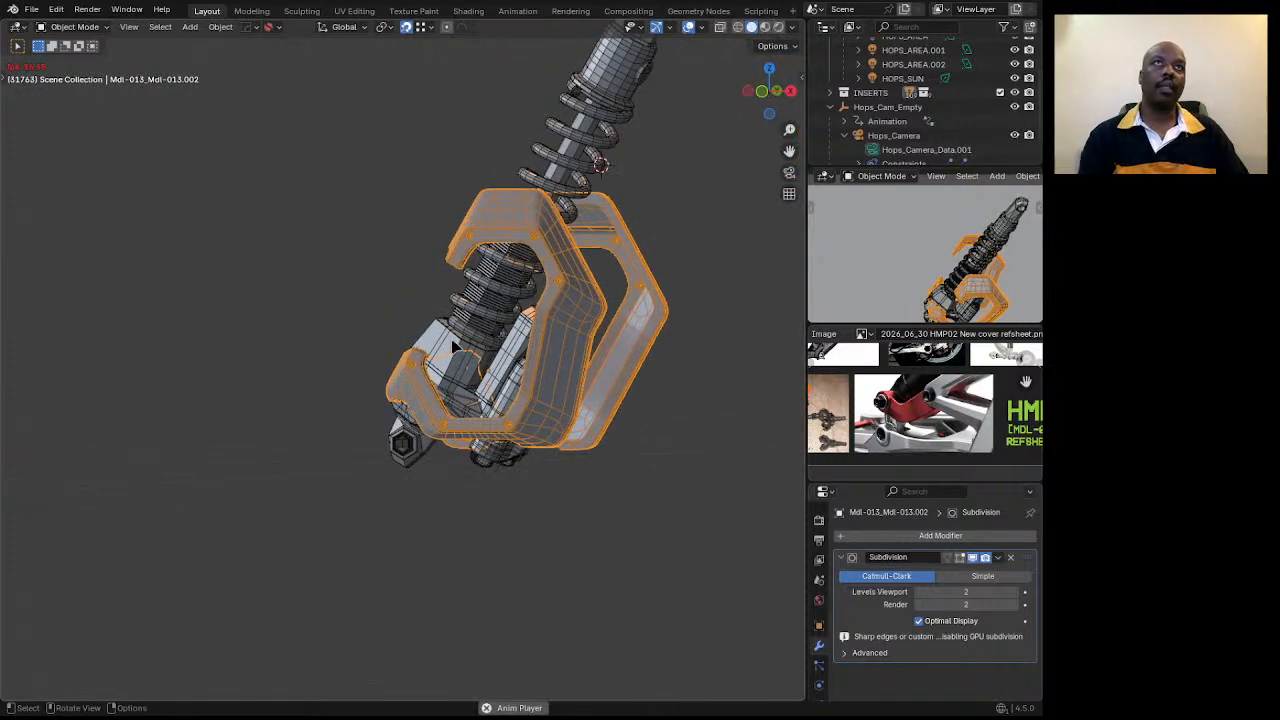
middle_drag(458, 347, 421, 416)
scroll(460, 363, up, 5)
scroll(460, 363, down, 5)
scroll(552, 354, up, 5)
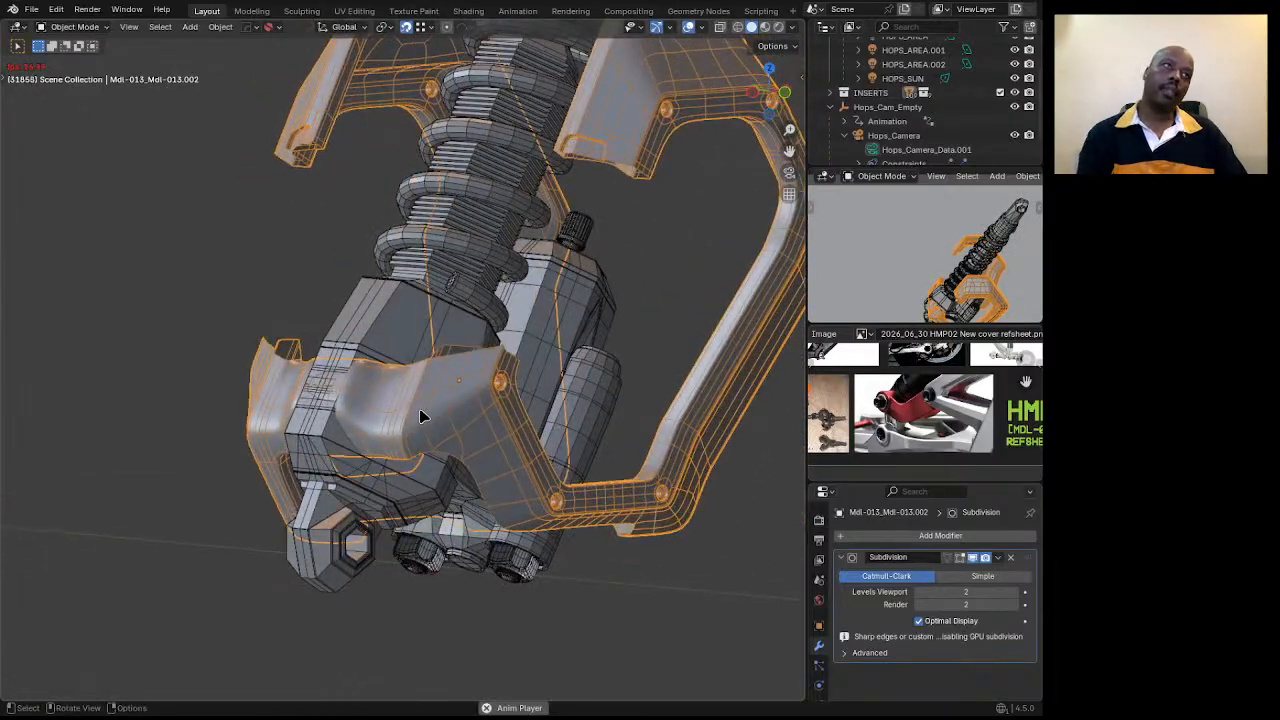
click(323, 428)
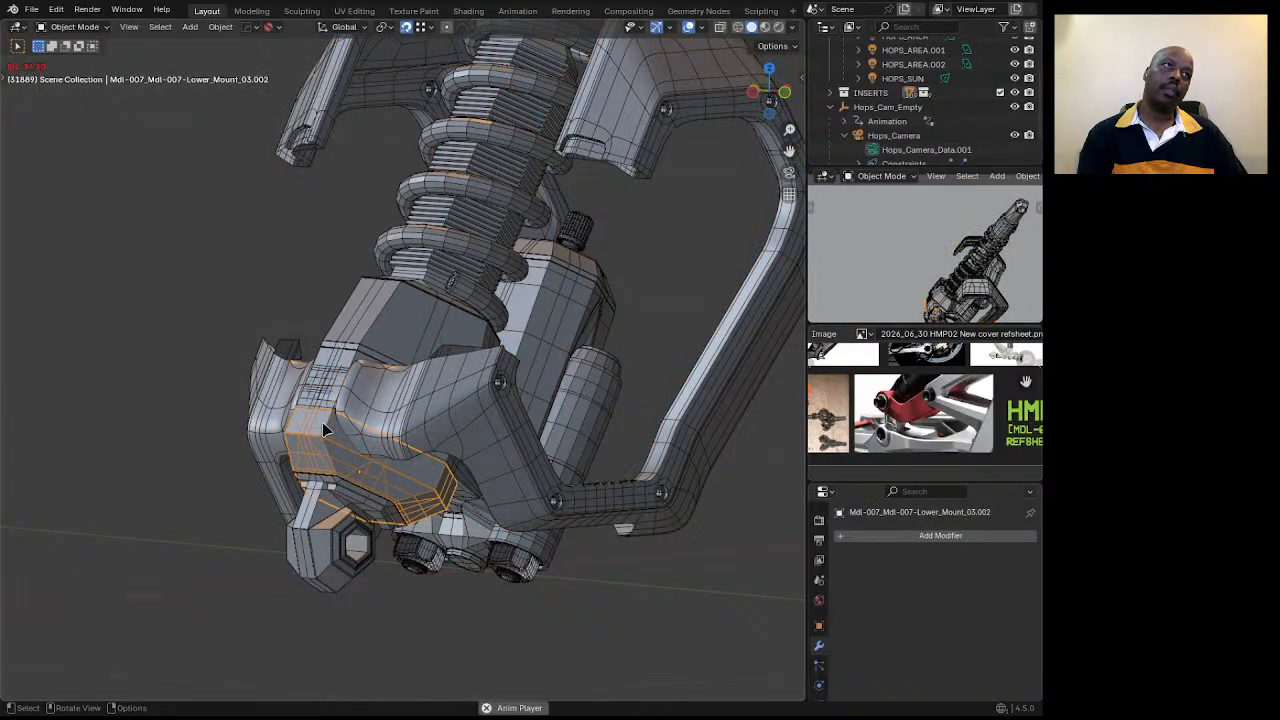
middle_drag(323, 428, 362, 492)
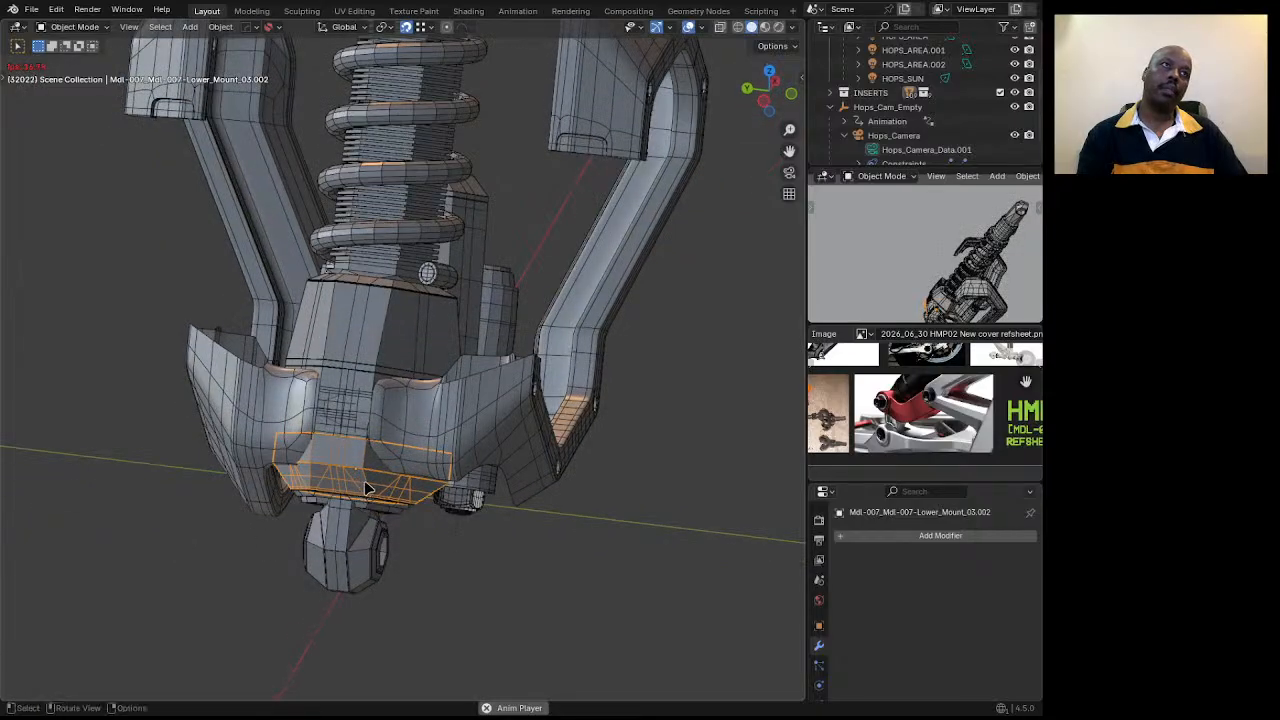
click(500, 407)
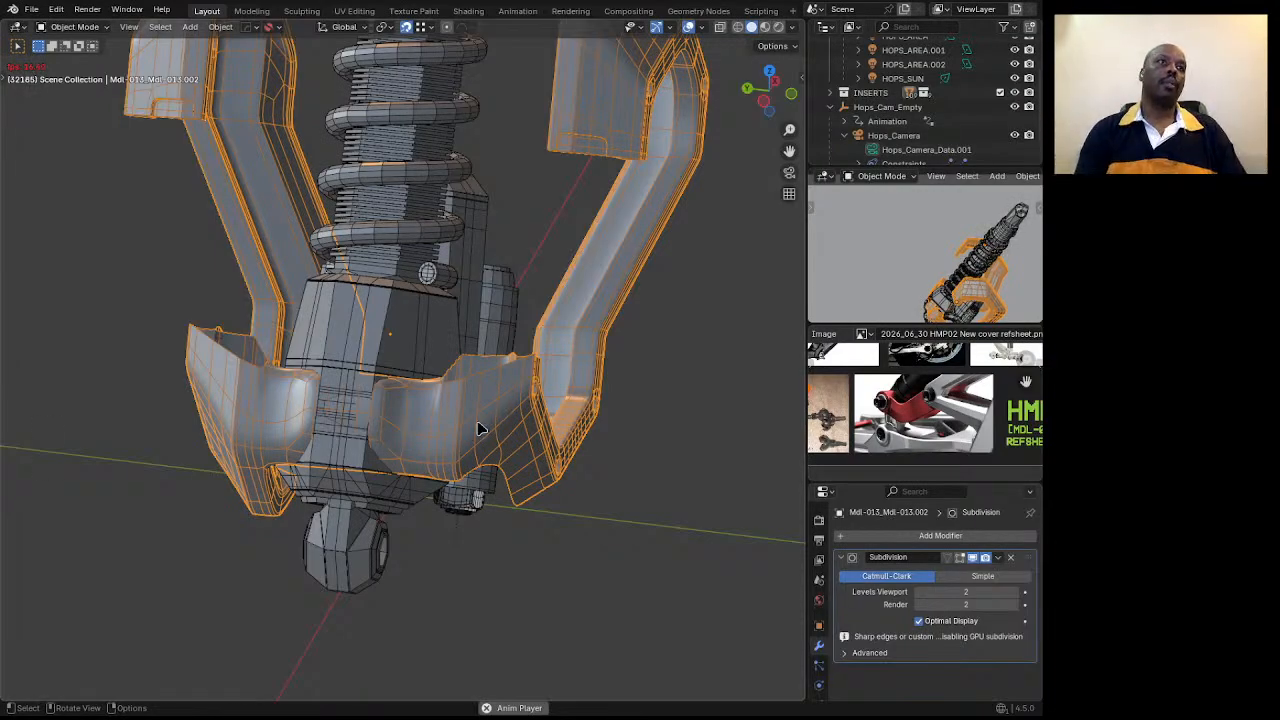
click(395, 495)
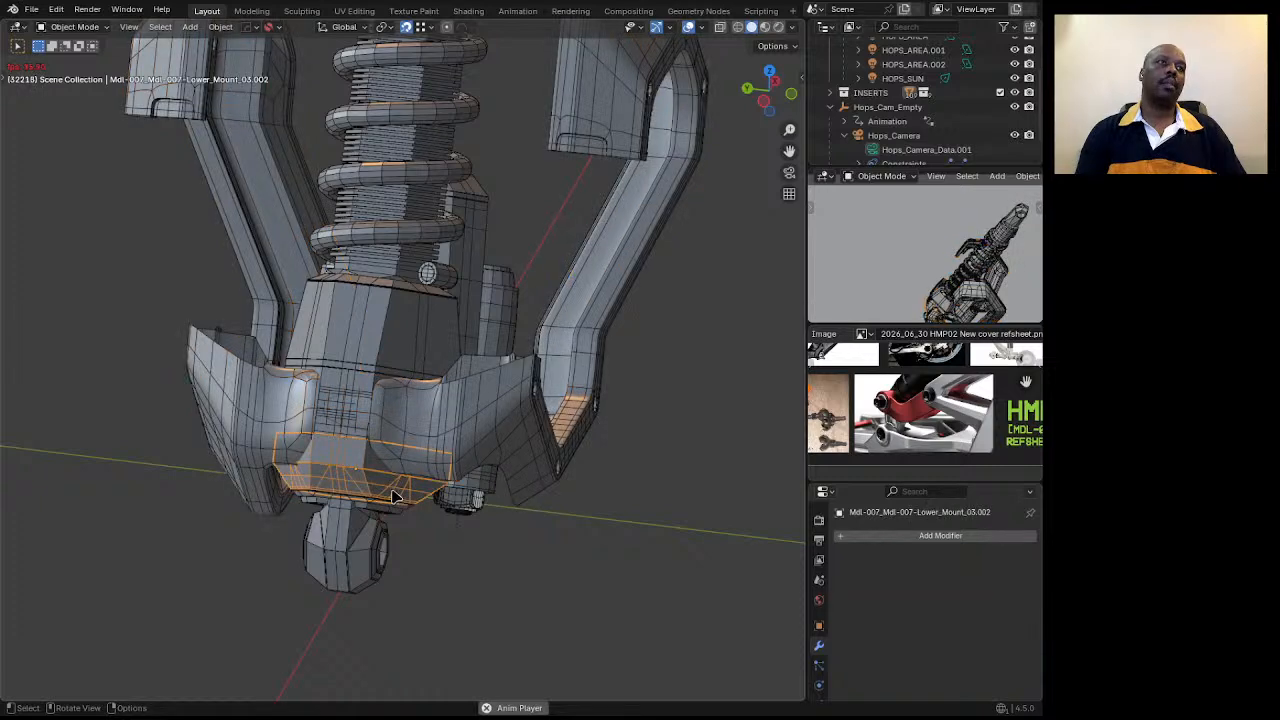
click(435, 440)
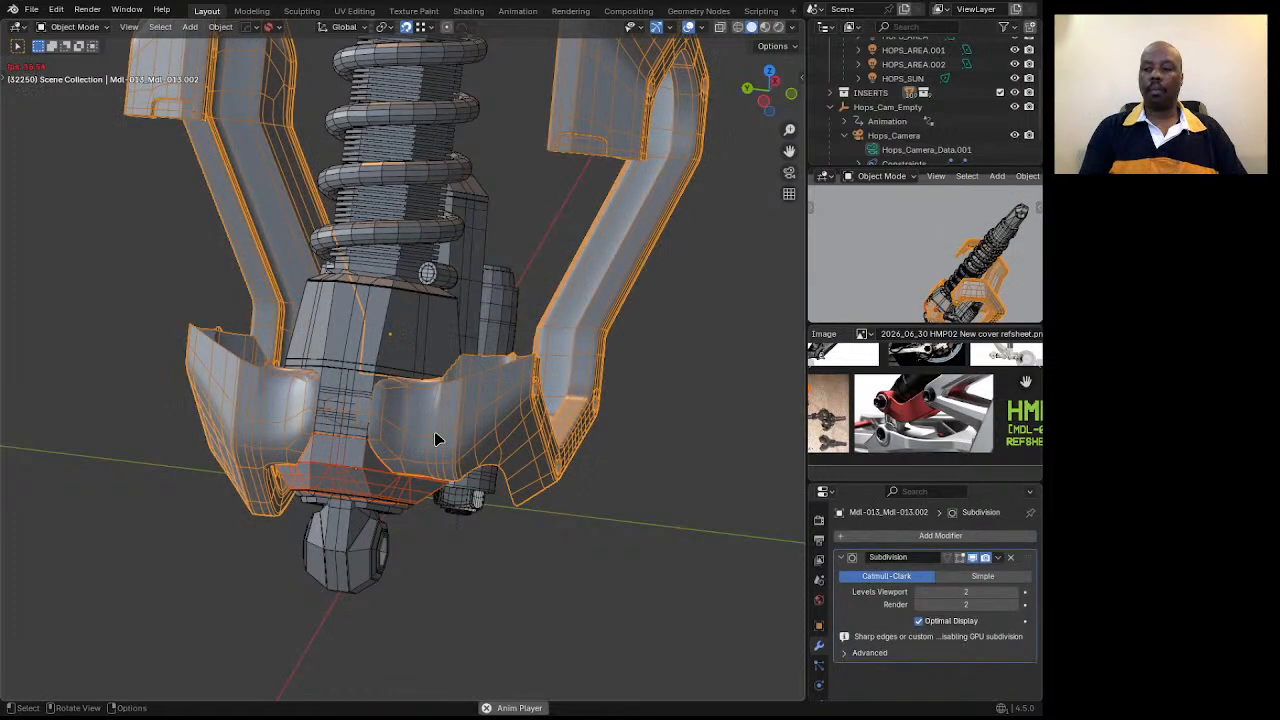
key(KP_Divide)
Select only the hexagonal lower mount ring and add a Subdivision modifier at level 2.
middle_drag(435, 440, 394, 371)
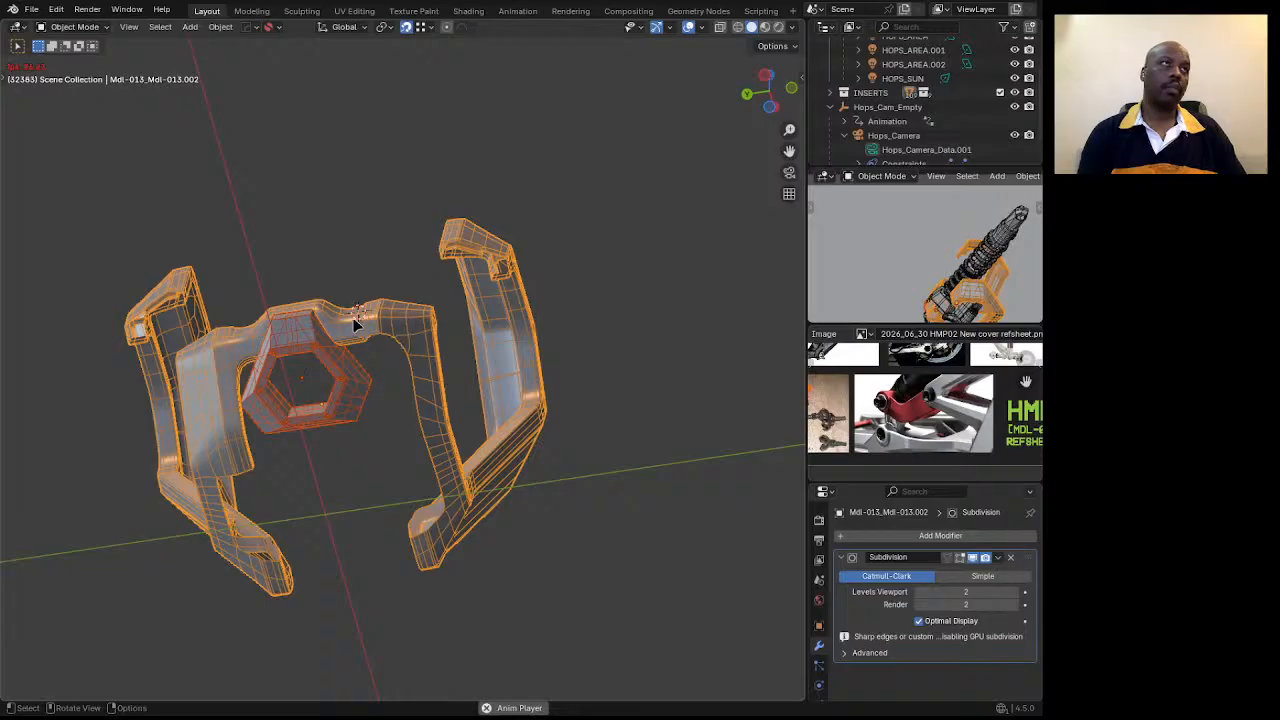
middle_drag(390, 350, 380, 420)
scroll(365, 450, up, 5)
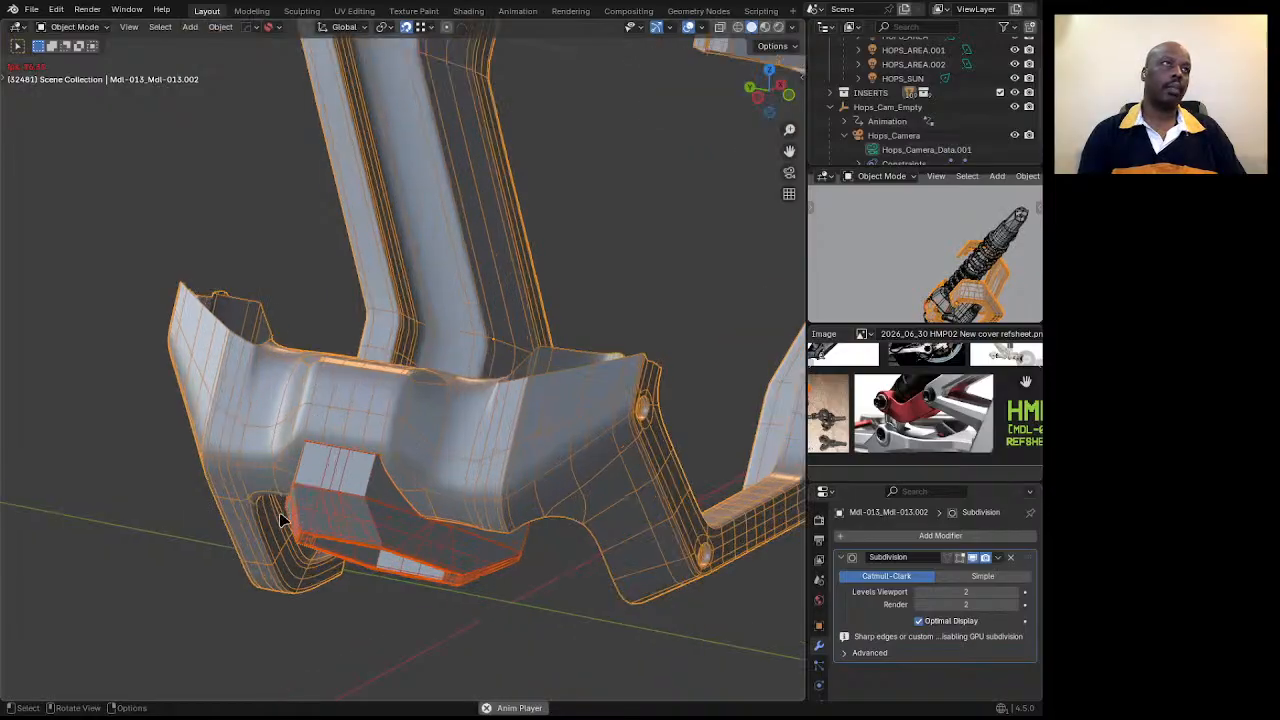
middle_drag(281, 520, 399, 314)
scroll(401, 319, up, 4)
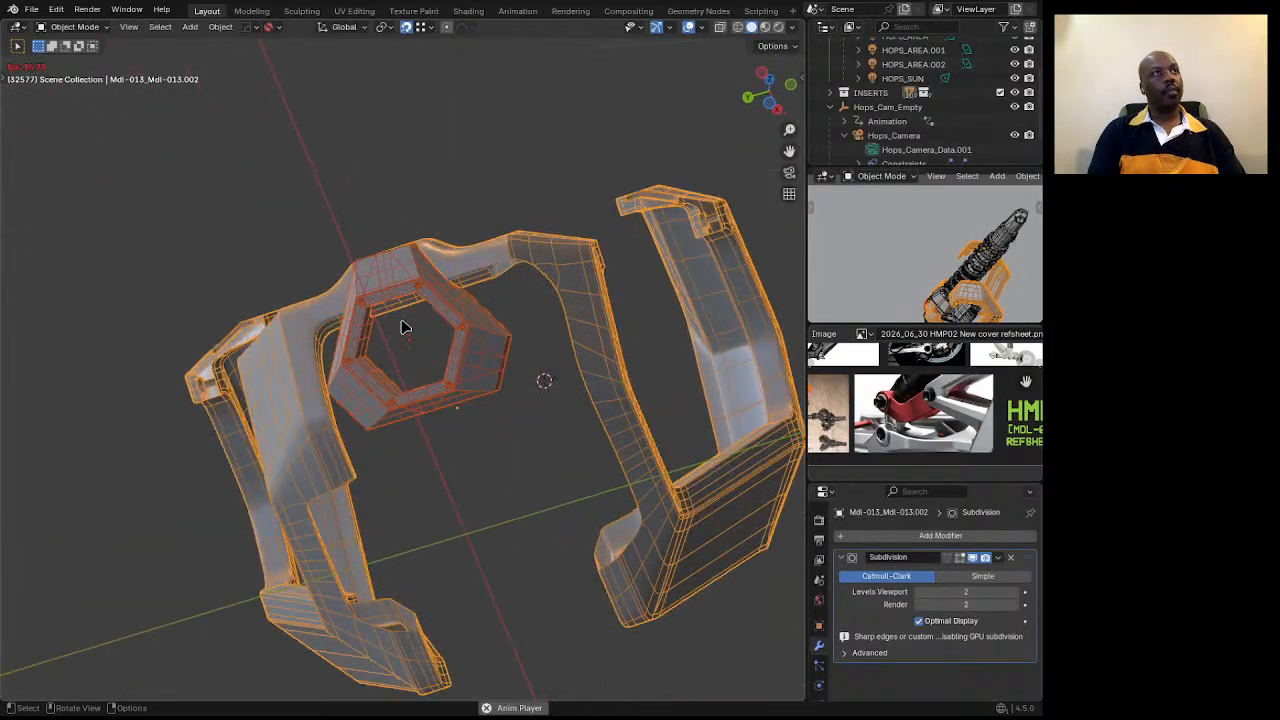
scroll(401, 319, up, 1)
click(484, 447)
click(478, 383)
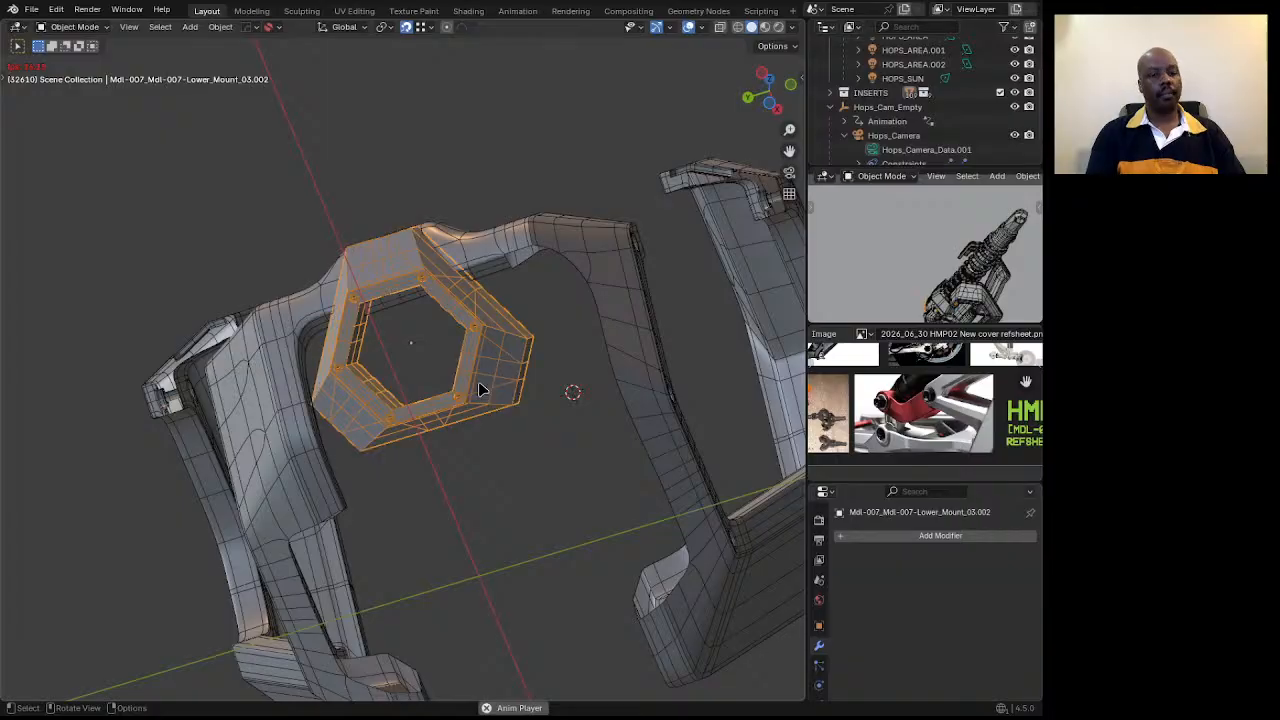
key(ctrl+2)
middle_drag(405, 410, 476, 383)
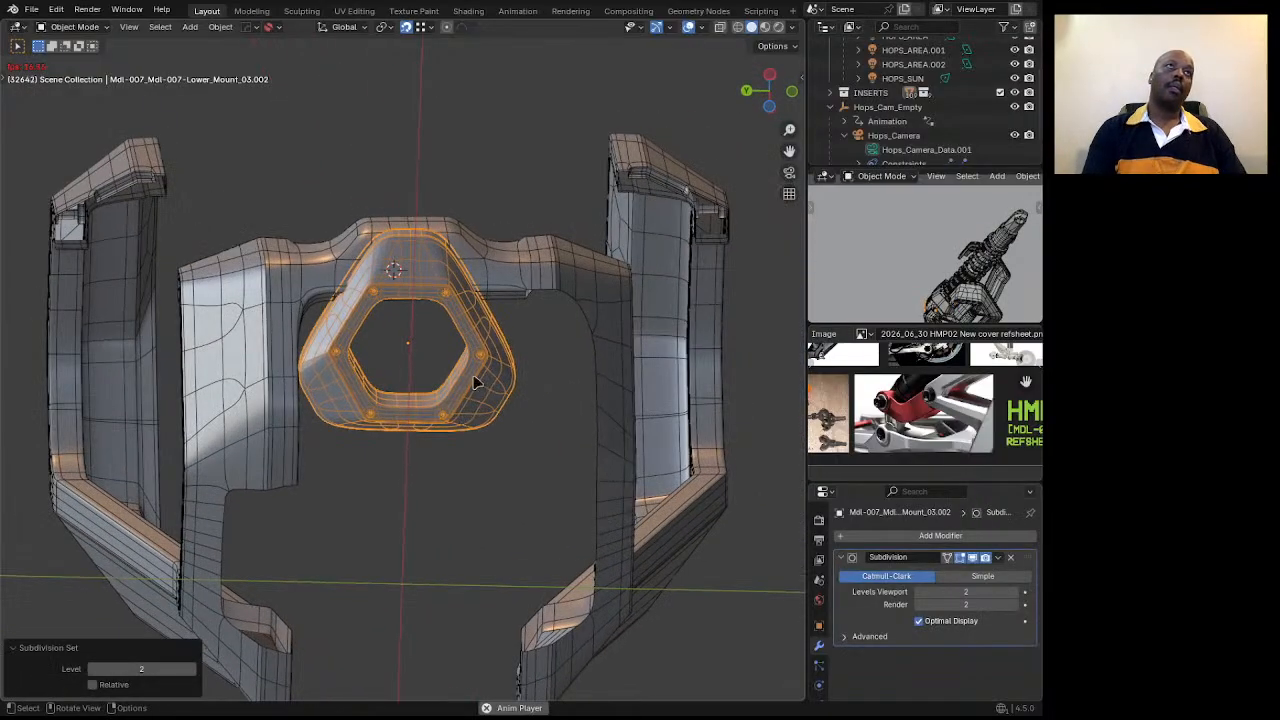
Examine the subdivided mount ring's shape and fit against the guard, and leave local view to show the whole shock.
scroll(390, 305, up, 5)
middle_drag(389, 300, 513, 228)
scroll(515, 240, down, 6)
scroll(380, 372, down, 1)
middle_drag(378, 370, 373, 430)
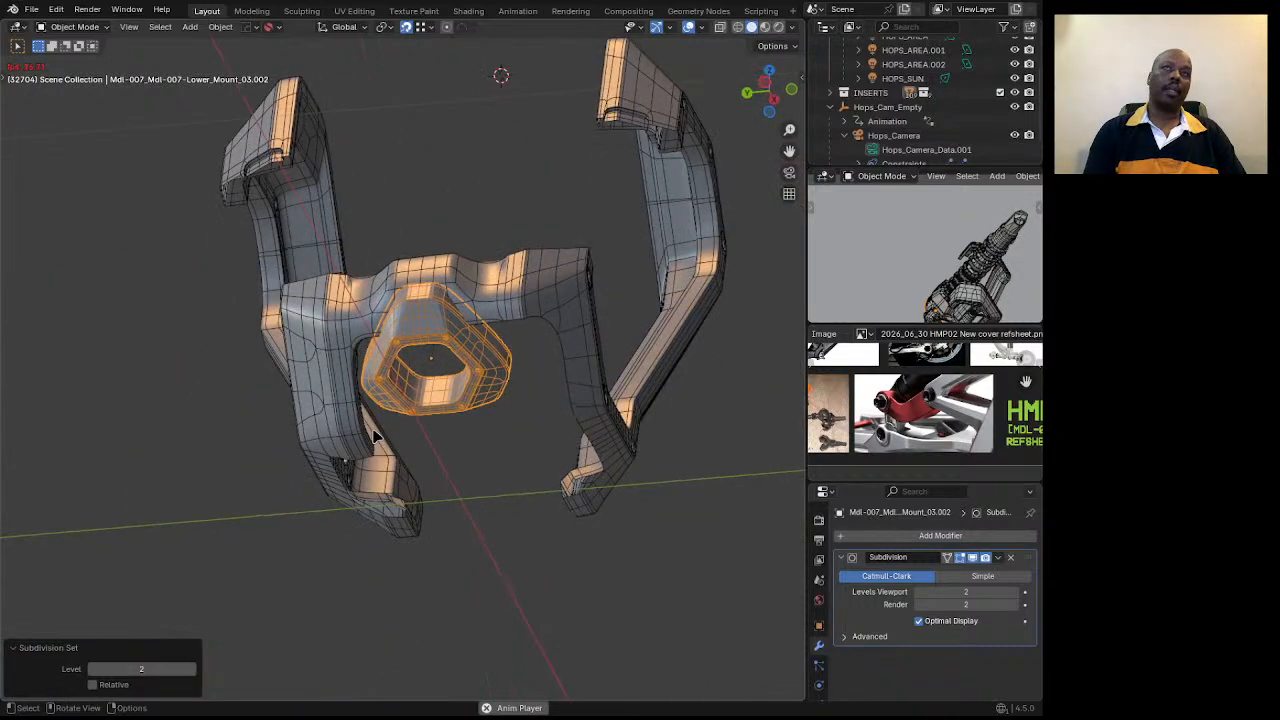
middle_drag(455, 342, 432, 392)
scroll(424, 362, down, 6)
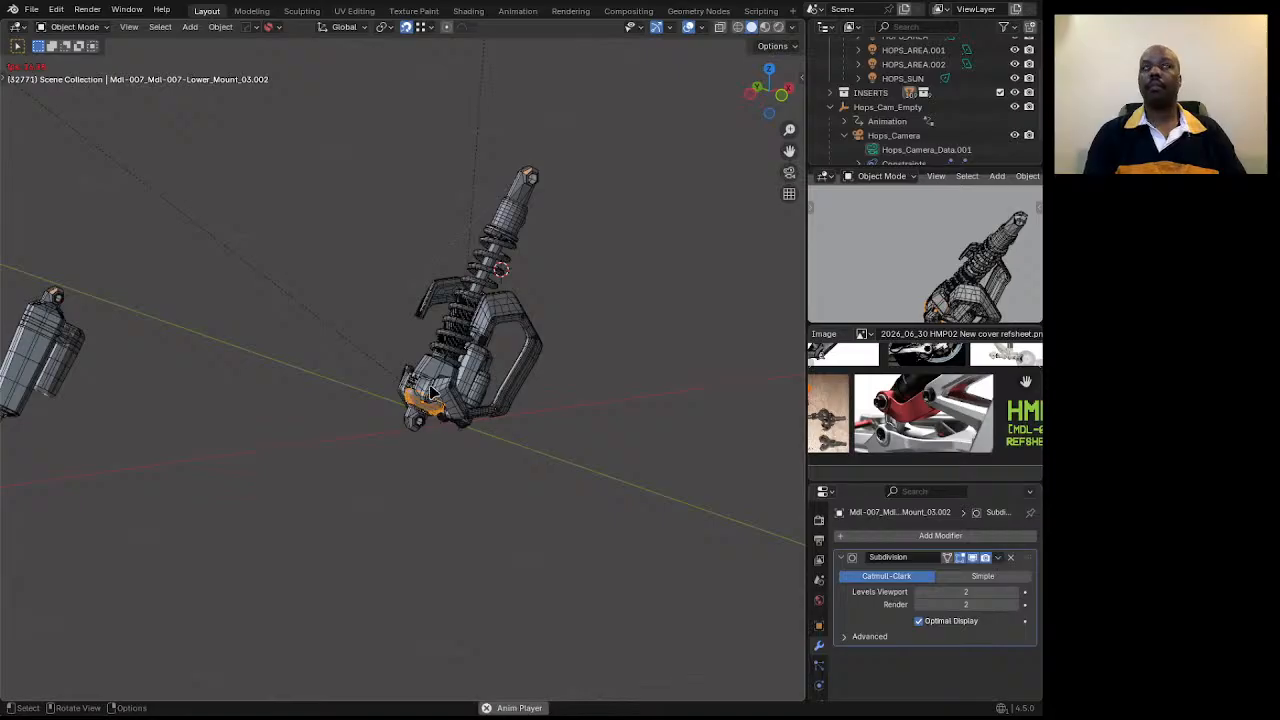
Stop the animation playback and move Hops_Cam_Empty down about 191 mm along the global Z axis to reframe the camera preview.
key(space)
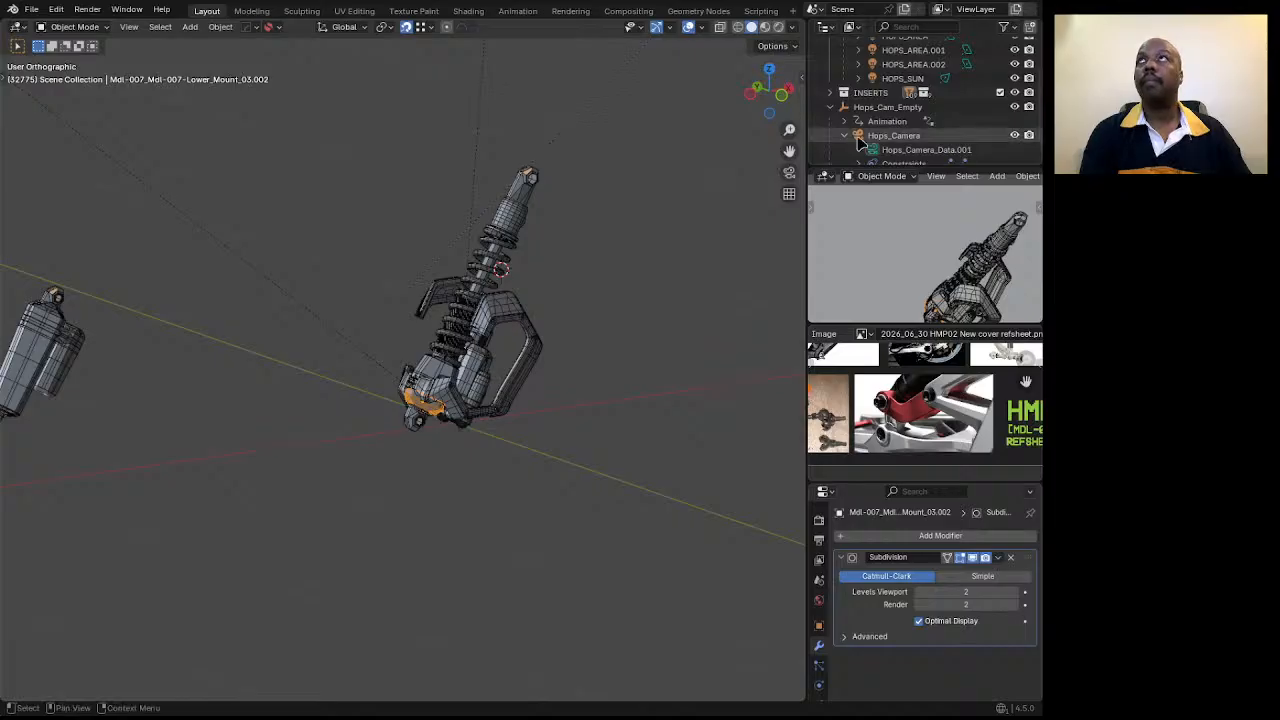
click(878, 107)
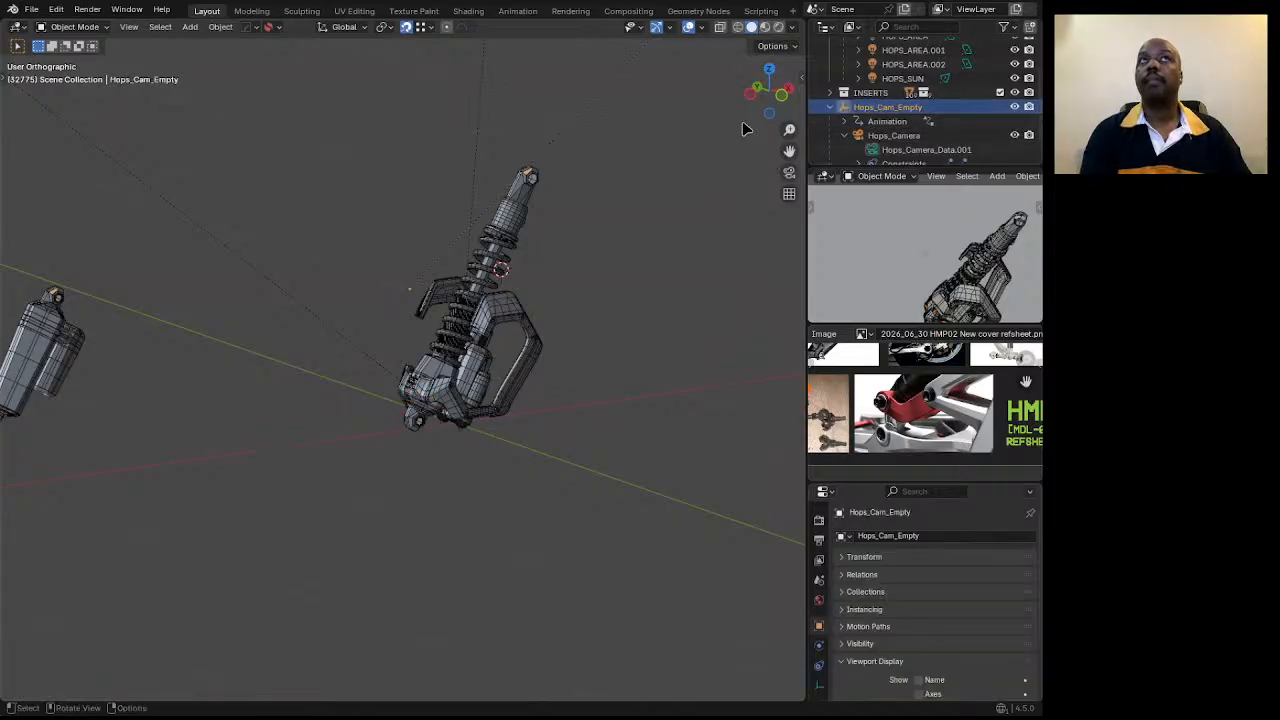
key(g)
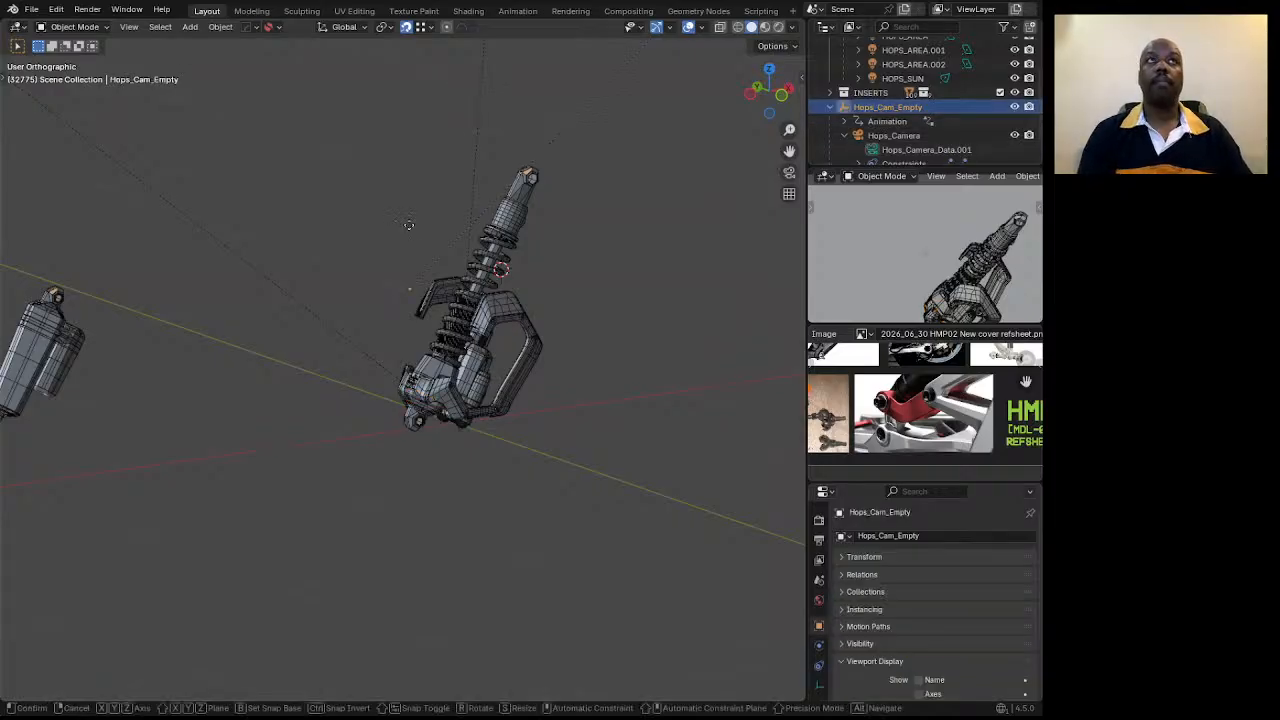
key(z)
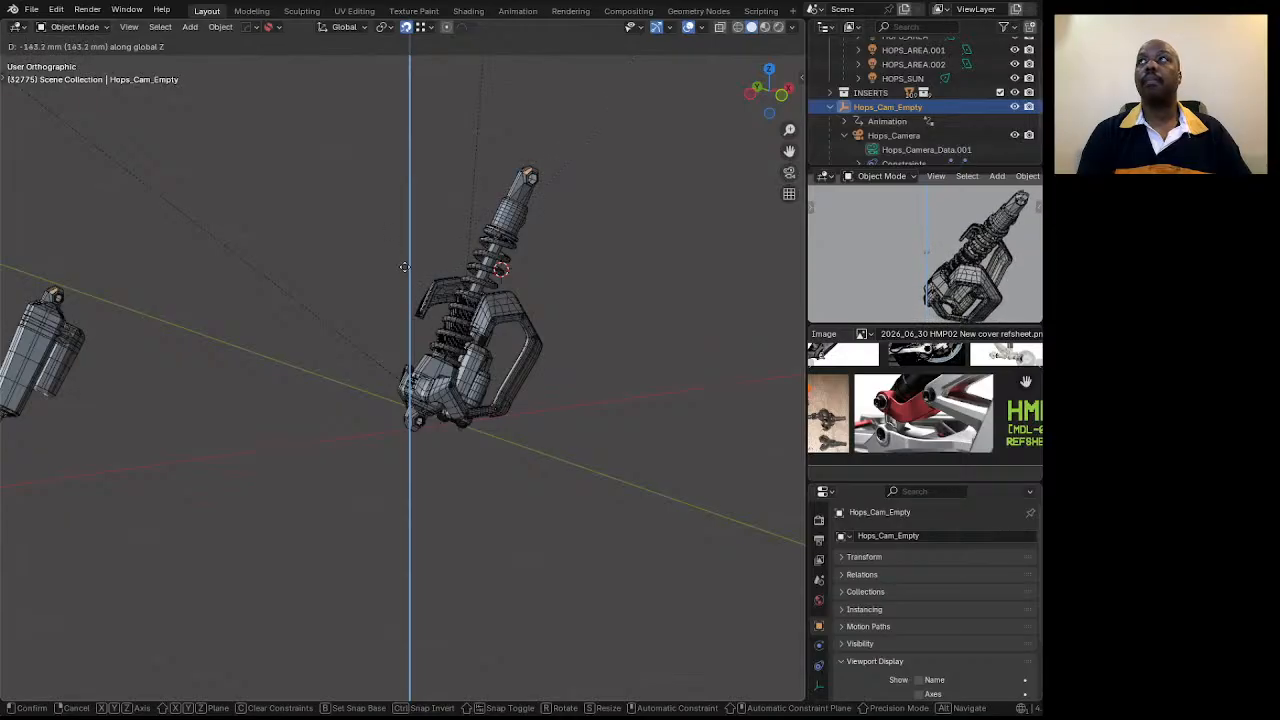
click(402, 283)
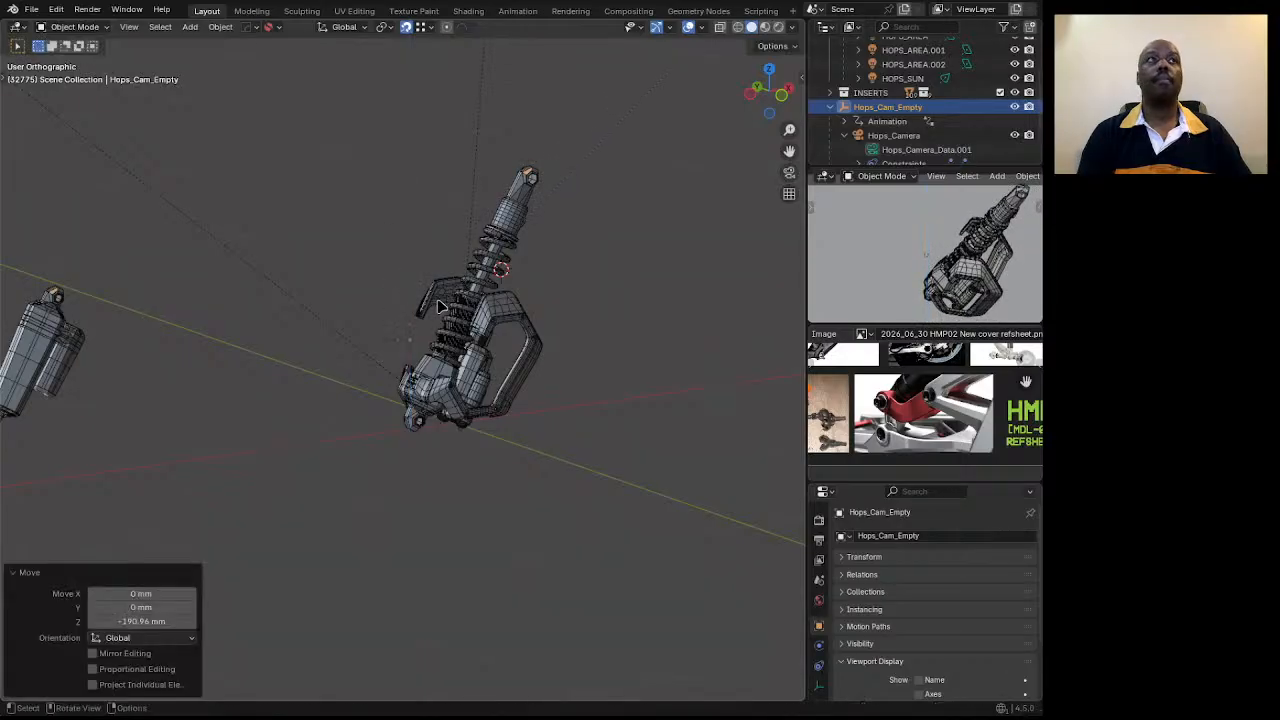
middle_drag(535, 205, 280, 446)
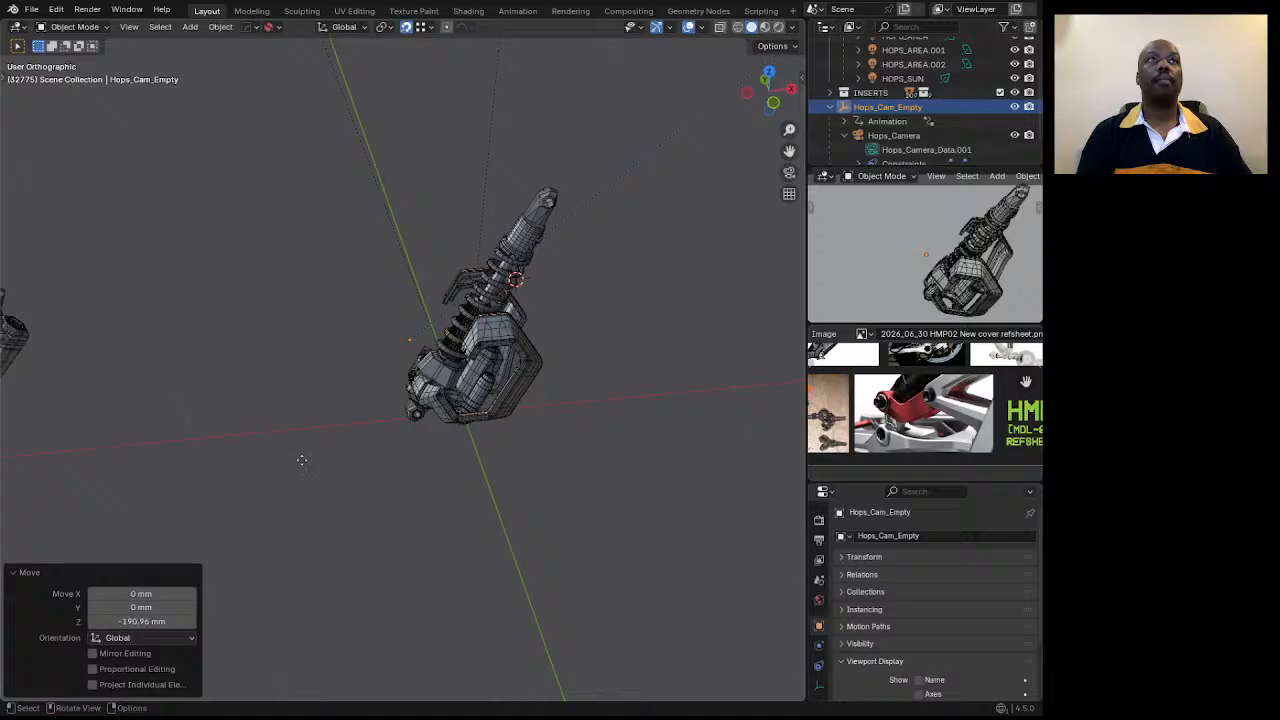
Move Hops_Cam_Empty about 82 mm along the global X axis and down about 154 mm along Z.
key(g)
key(x)
click(323, 463)
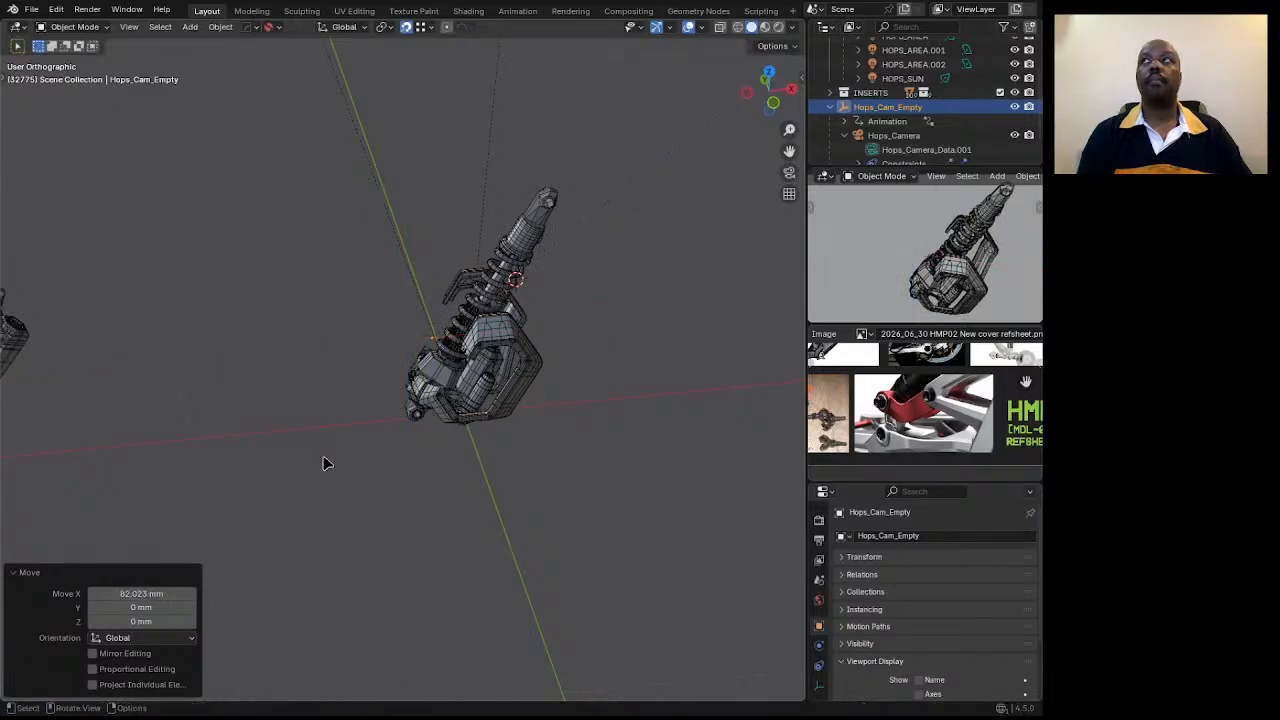
key(g)
key(z)
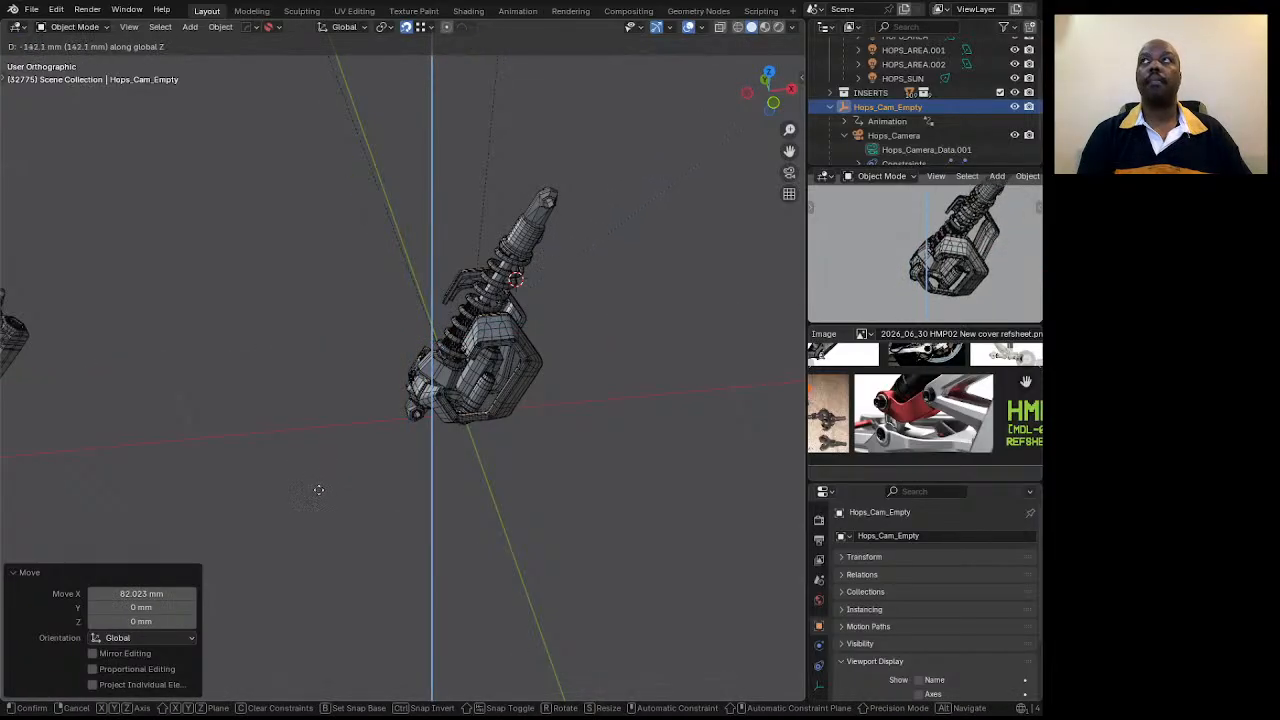
click(318, 492)
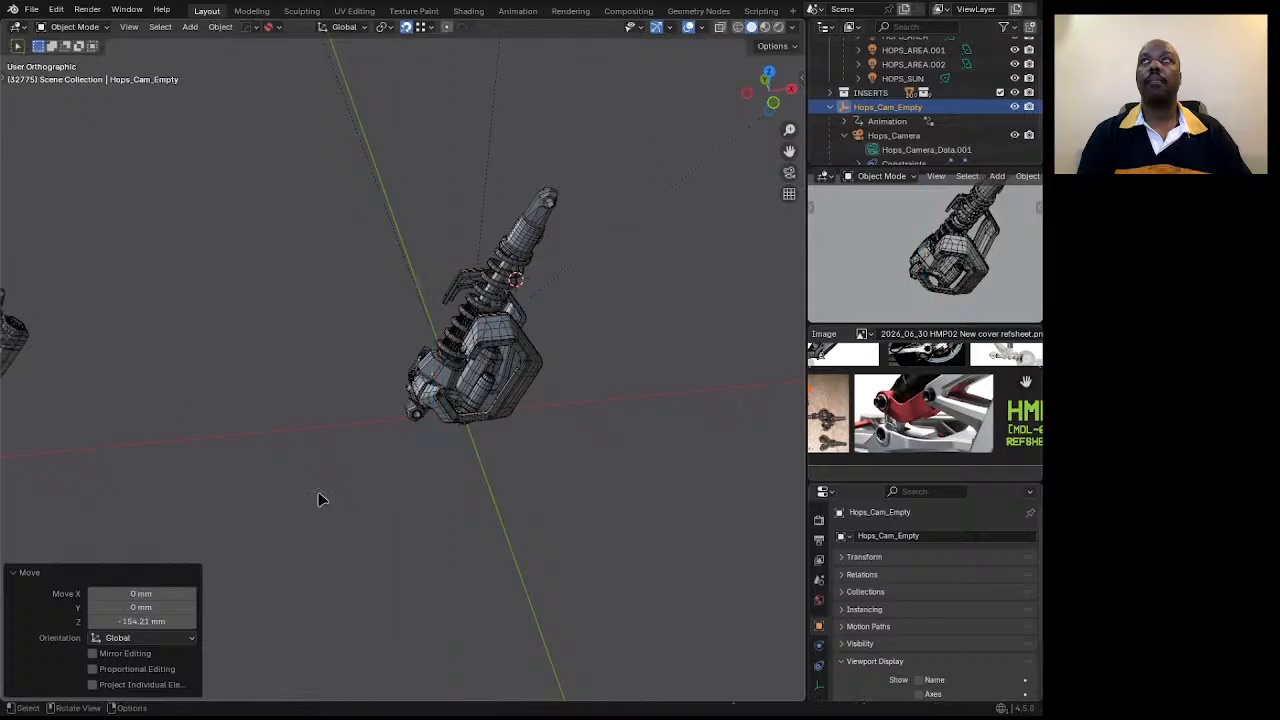
Select Hops_Camera and tighten its framing, trying a 200 mm focal length before setting it to 300 mm.
click(912, 140)
click(818, 686)
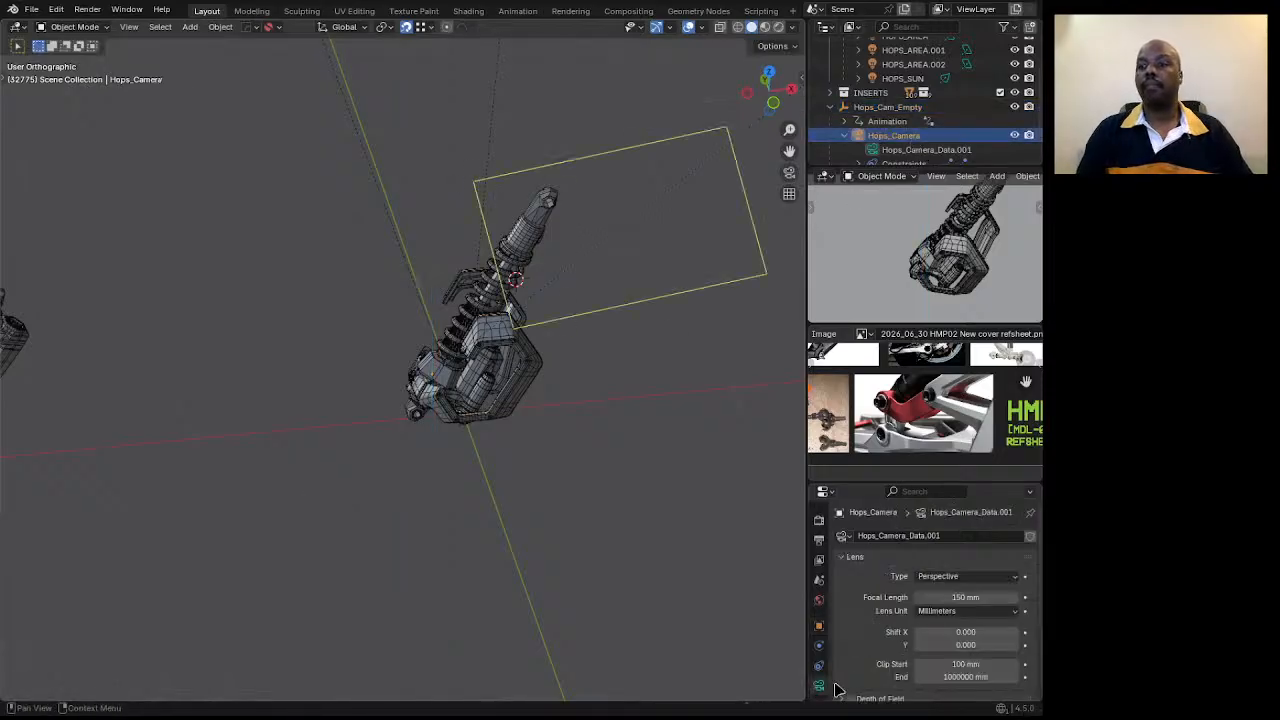
click(939, 597)
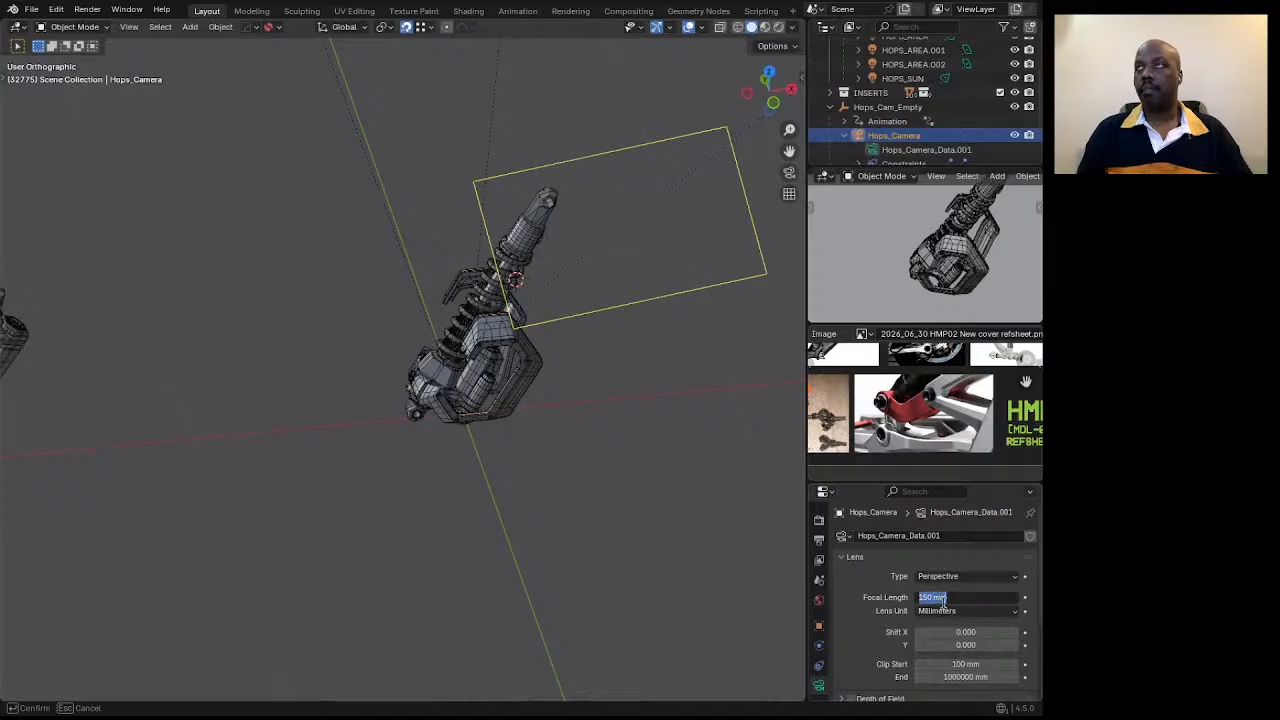
text(200)
key(Return)
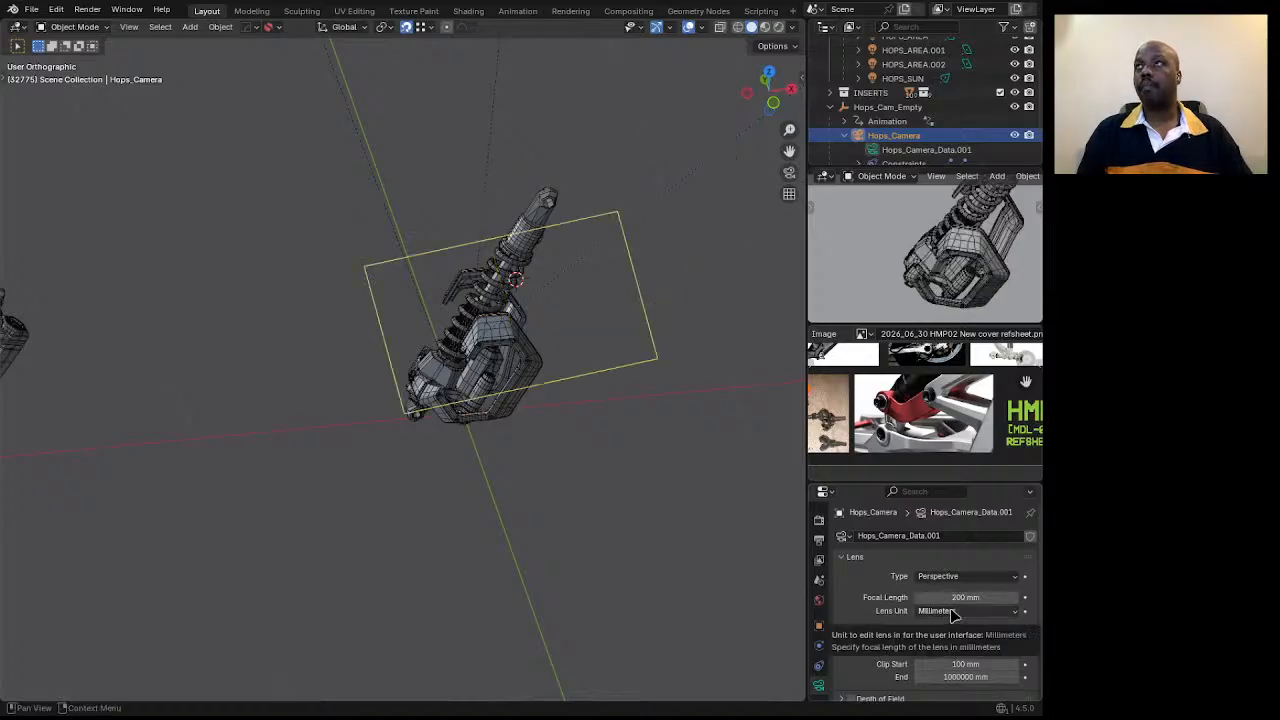
click(941, 597)
text(300)
key(Return)
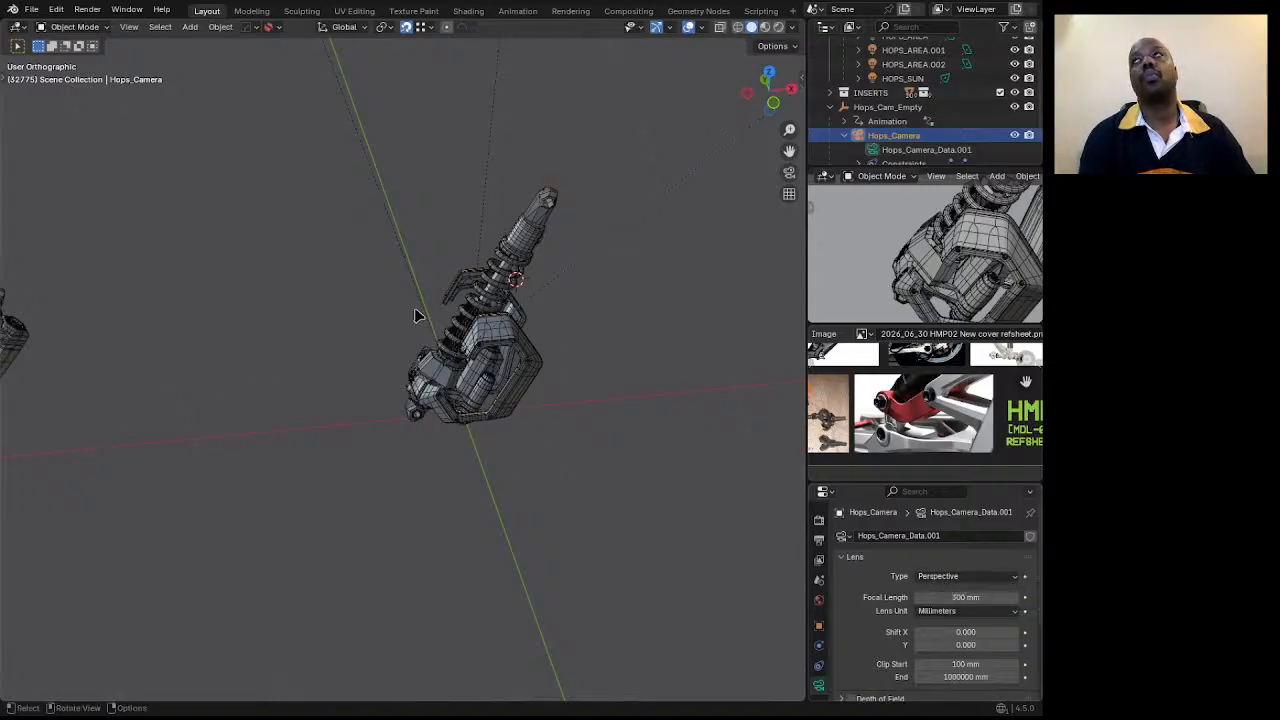
Examine the outer guard's lower plates and their fit around the lower mount from several angles.
scroll(405, 405, up, 5)
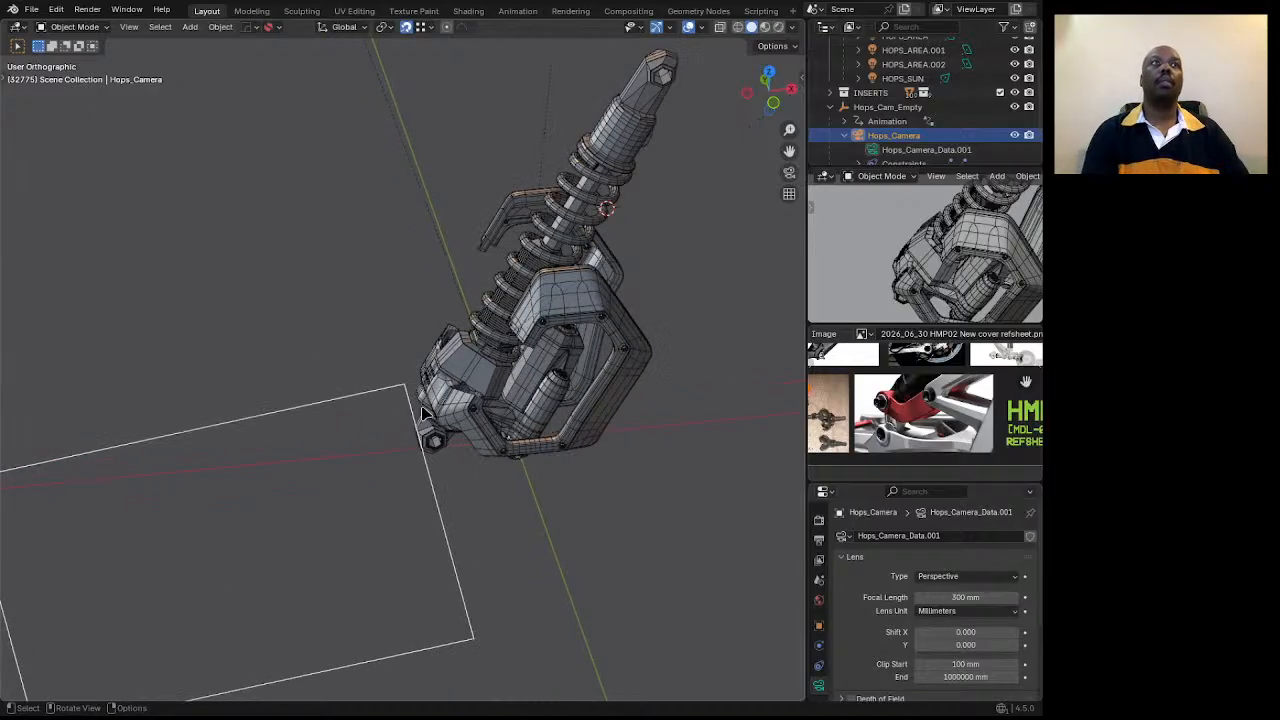
middle_drag(422, 423, 547, 425)
scroll(707, 410, down, 6)
middle_drag(708, 413, 232, 505)
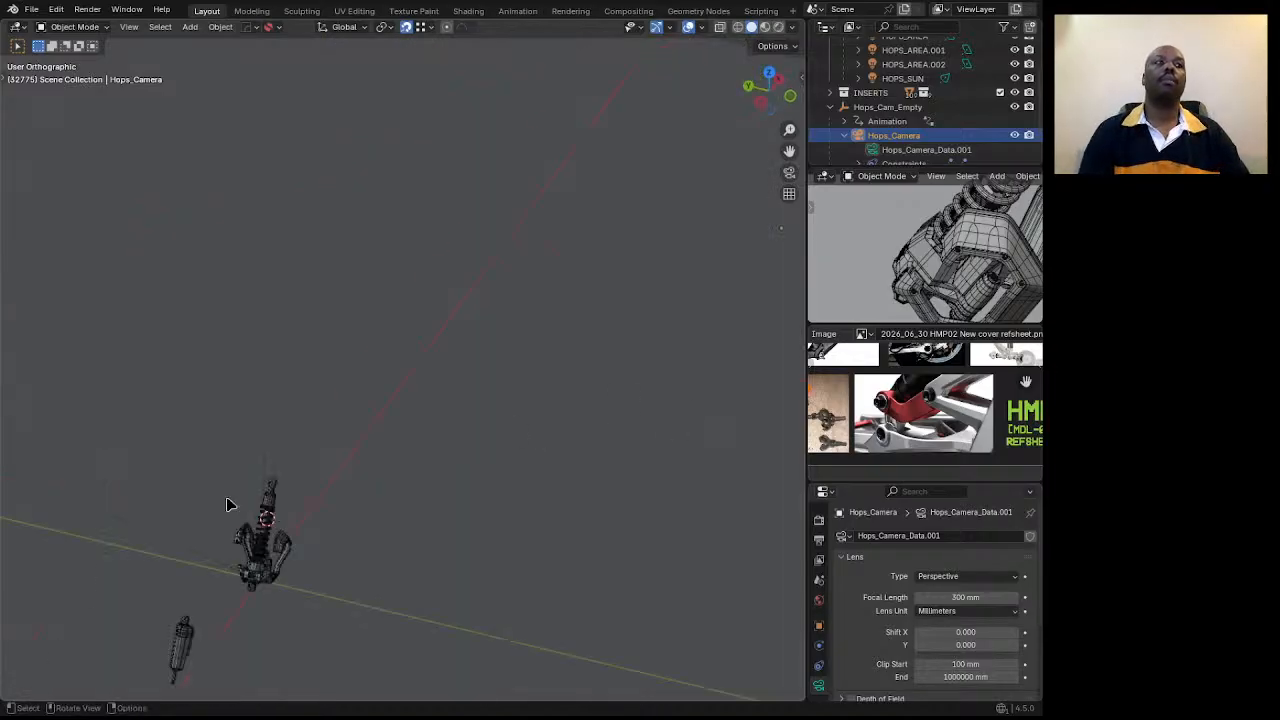
shift+middle_drag(173, 578, 400, 457)
scroll(519, 503, up, 5)
scroll(519, 503, up, 3)
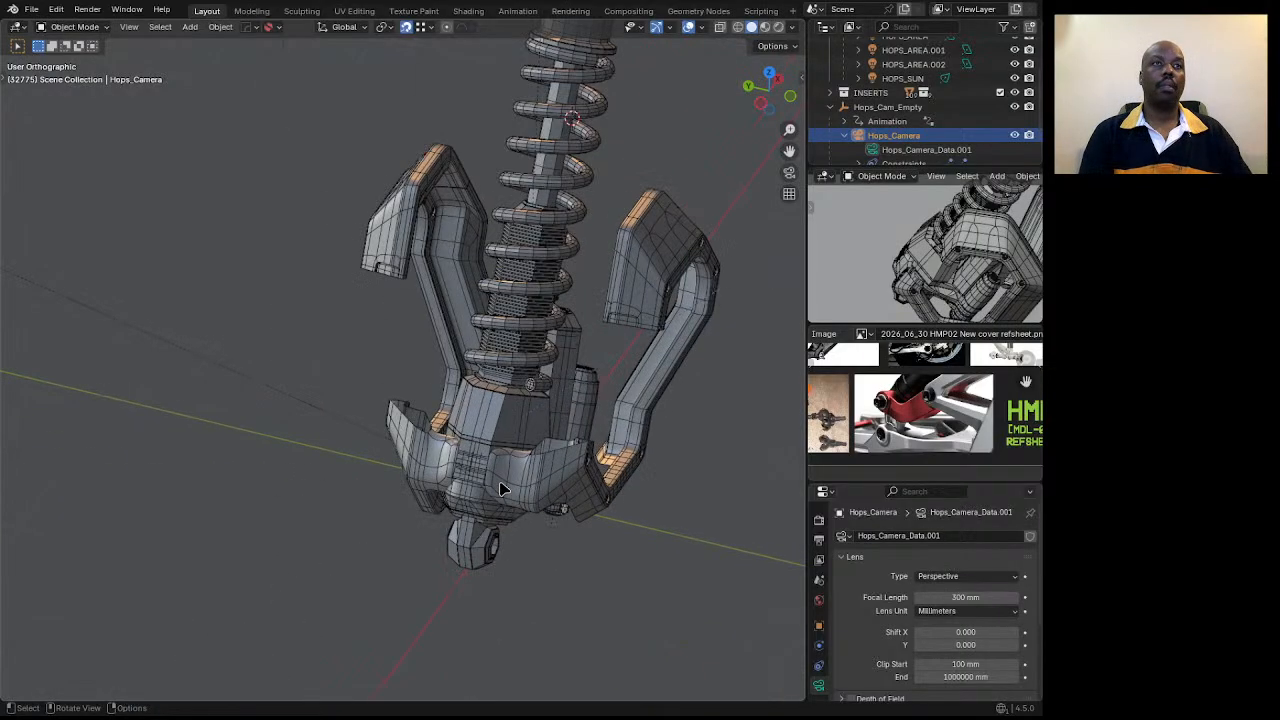
click(534, 406)
middle_drag(534, 406, 479, 446)
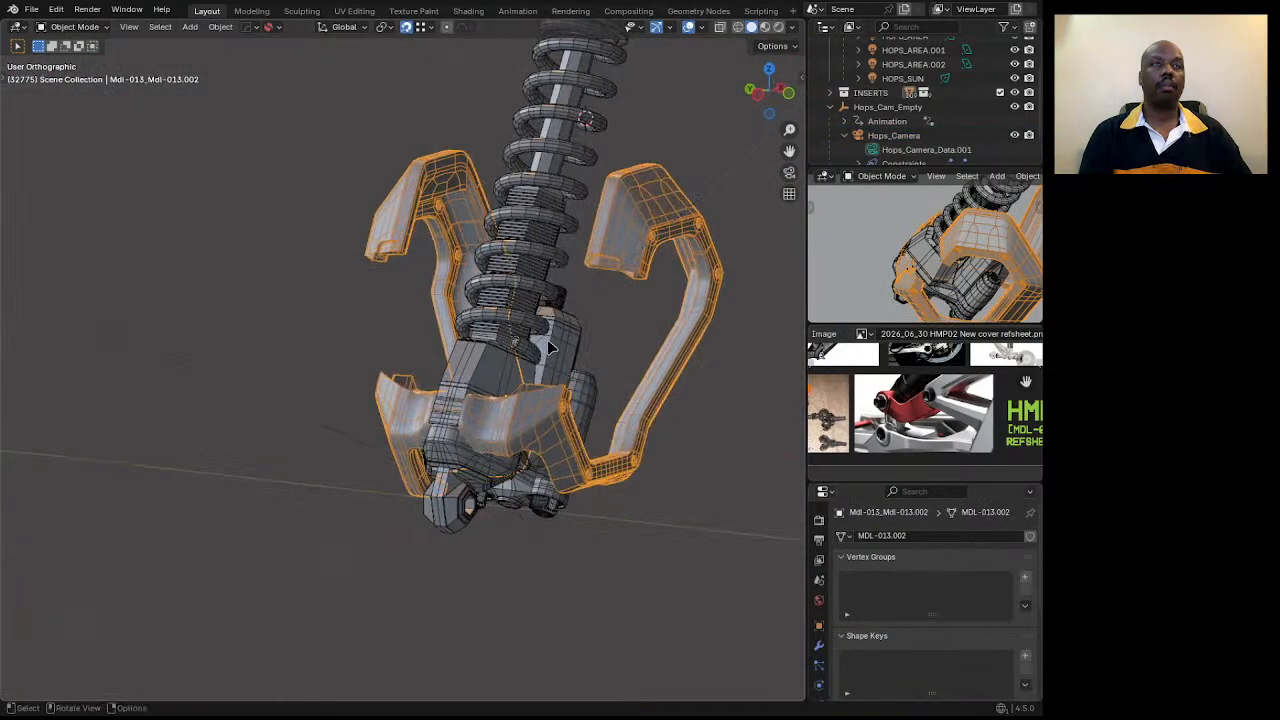
scroll(480, 442, down, 2)
scroll(483, 426, up, 6)
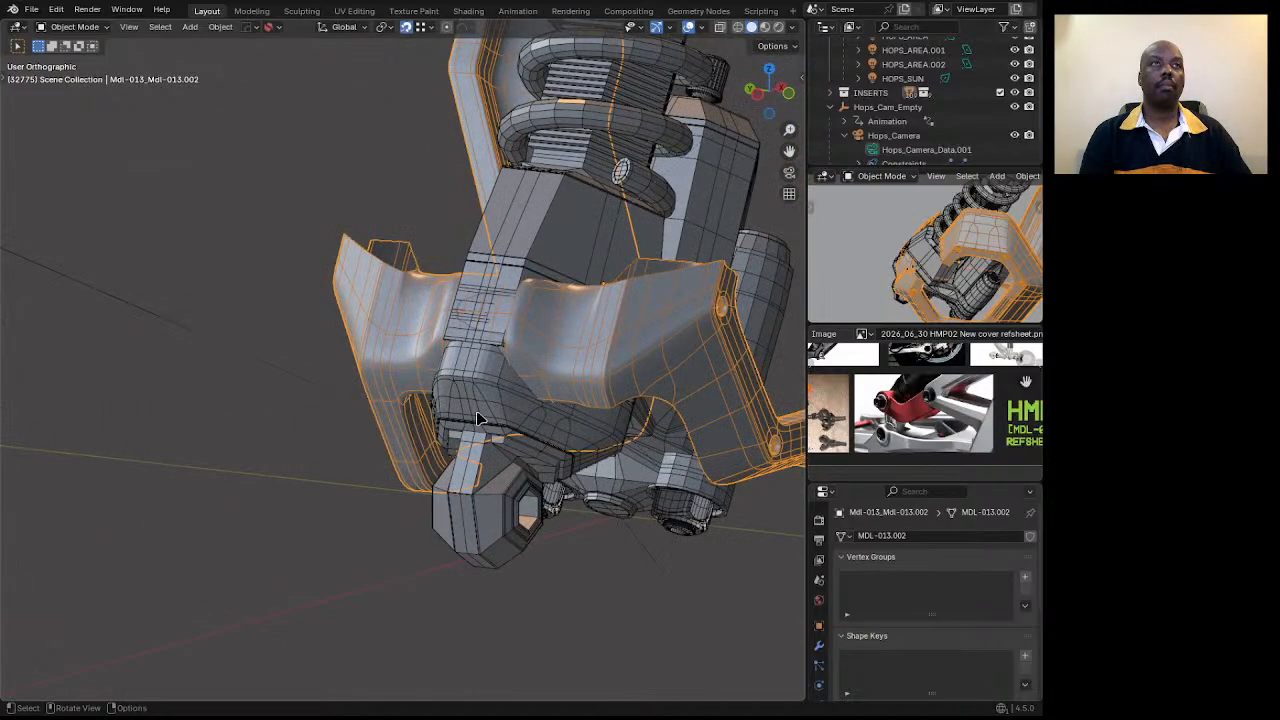
scroll(481, 420, down, 6)
Select the whole shock assembly from the front with see-through wireframe shading, isolate it in local view, and restore solid shading.
click(789, 94)
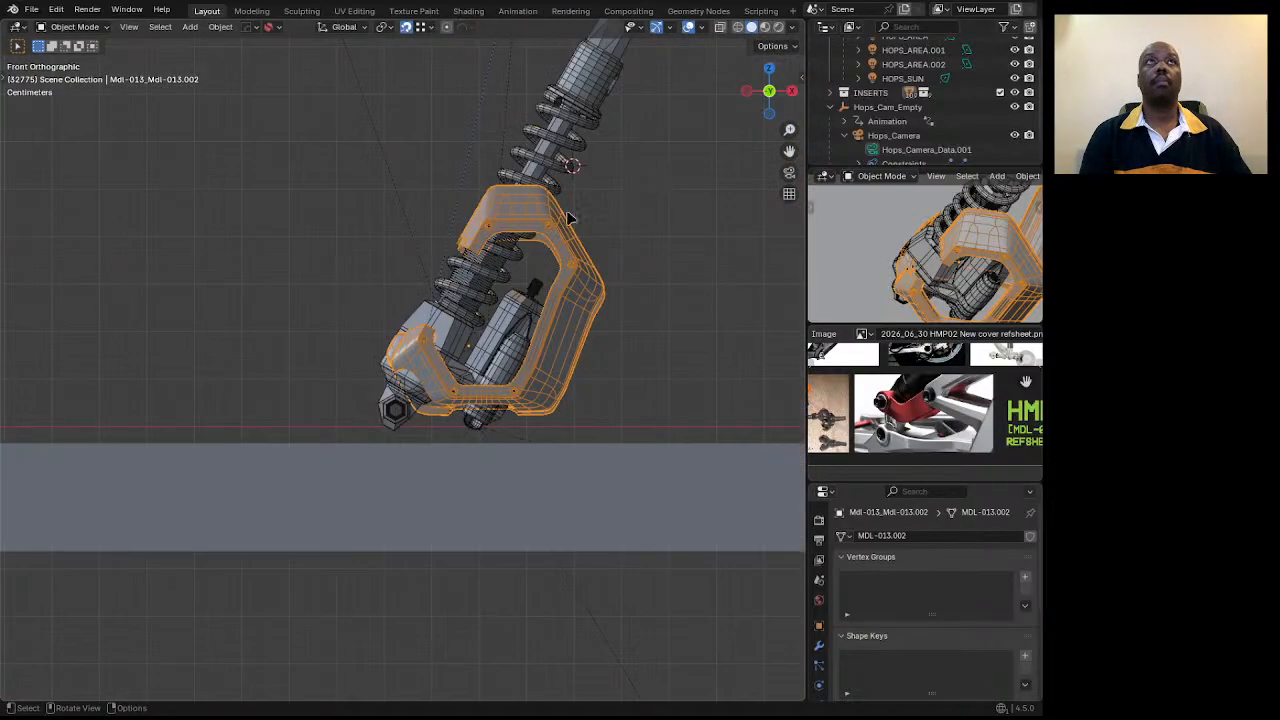
scroll(567, 218, down, 3)
scroll(646, 71, down, 1)
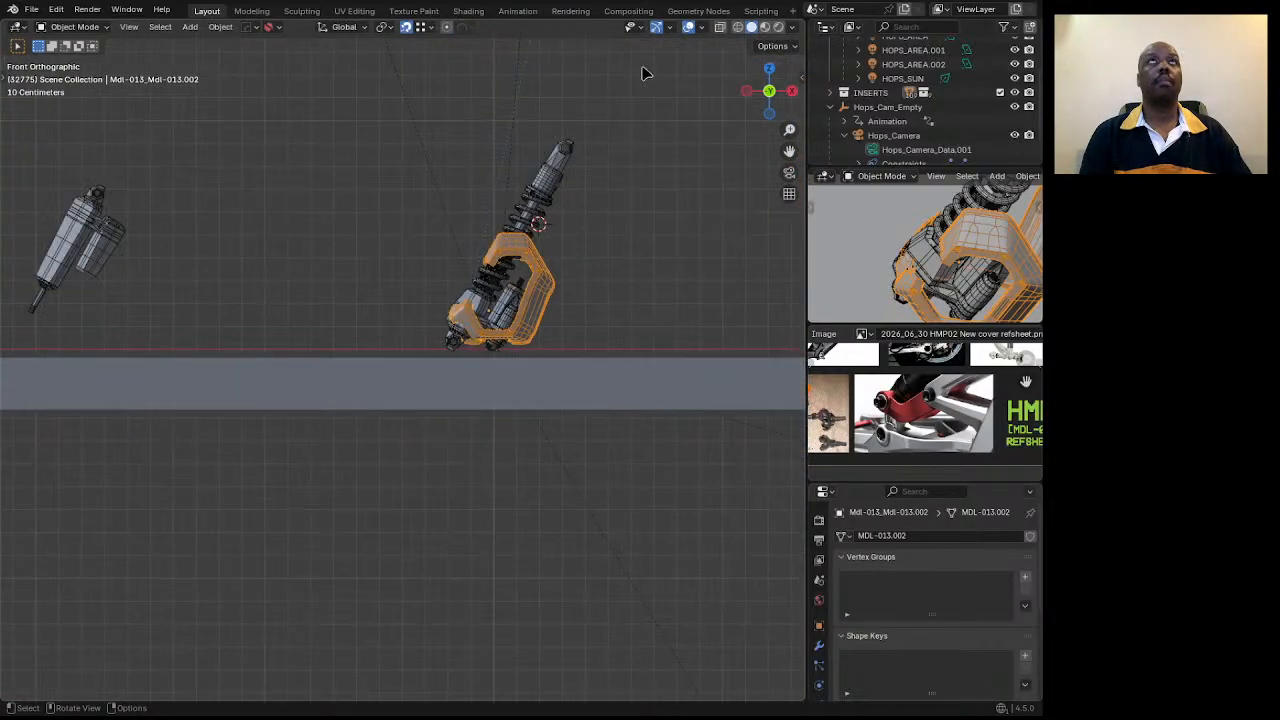
click(737, 28)
mouse_move(671, 89)
mouse_down()
mouse_move(374, 340)
mouse_move(337, 353)
mouse_up()
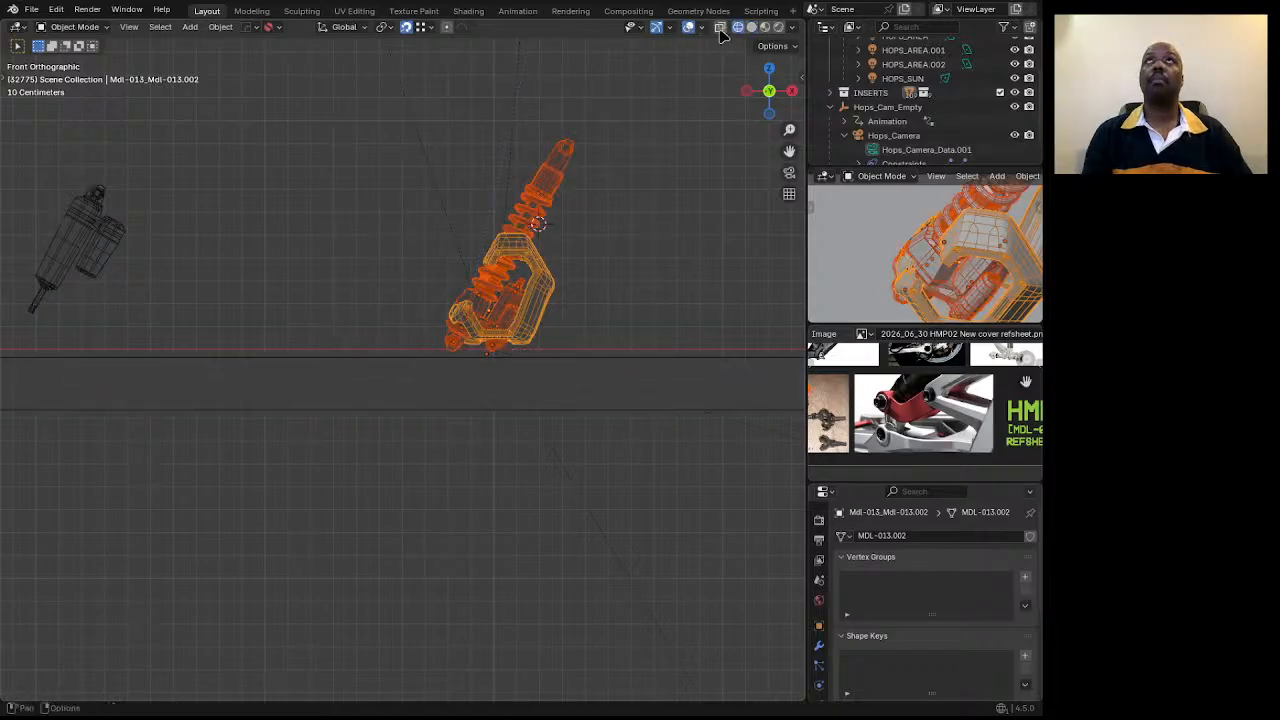
drag(650, 101, 367, 361)
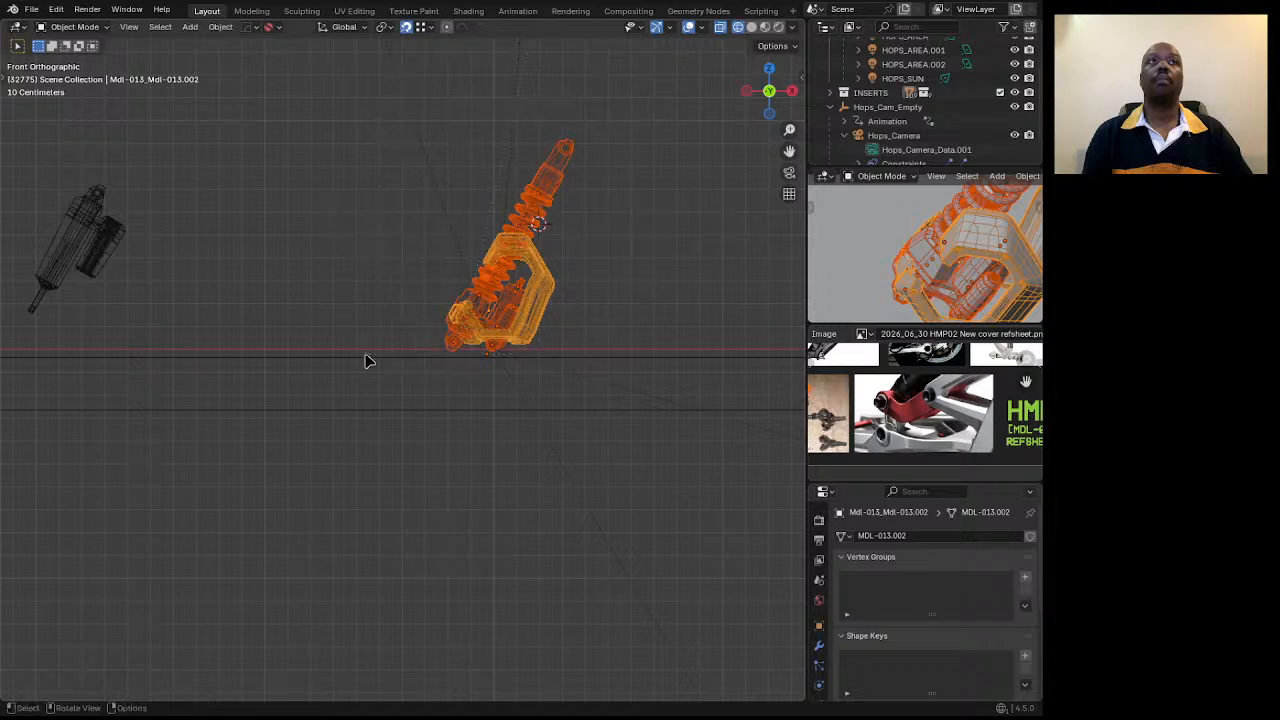
key(KP_Divide)
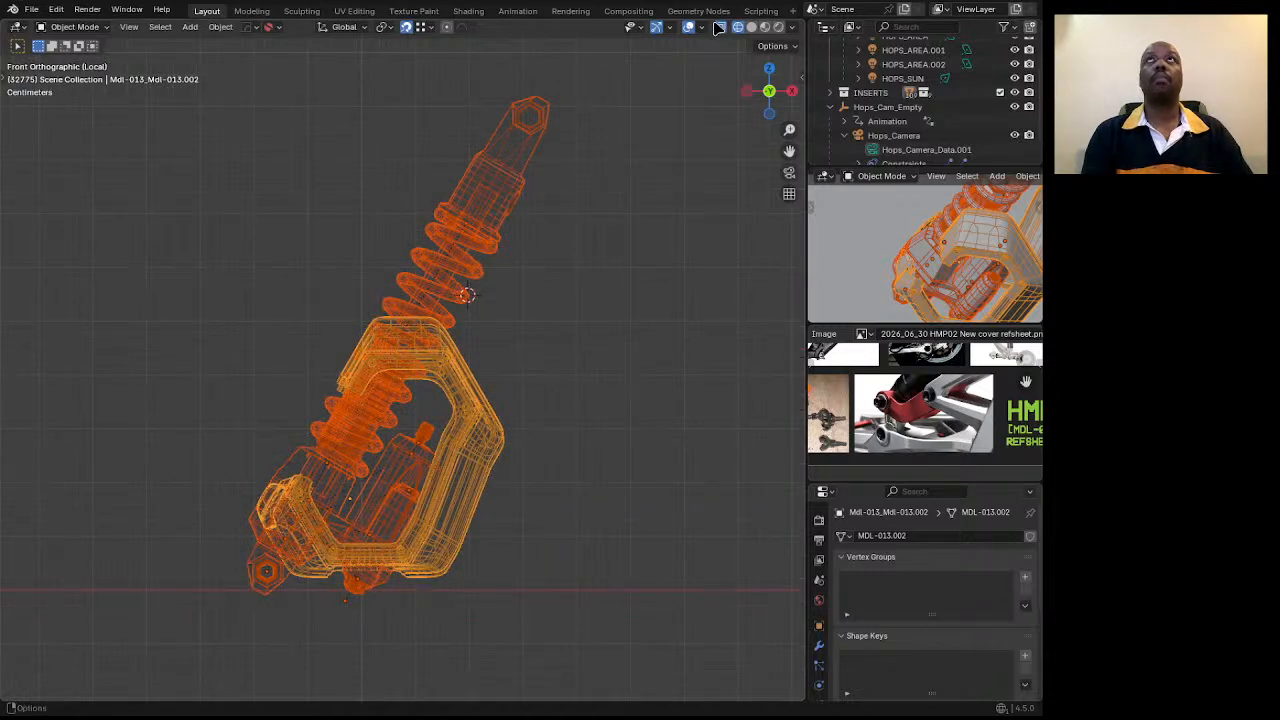
click(750, 28)
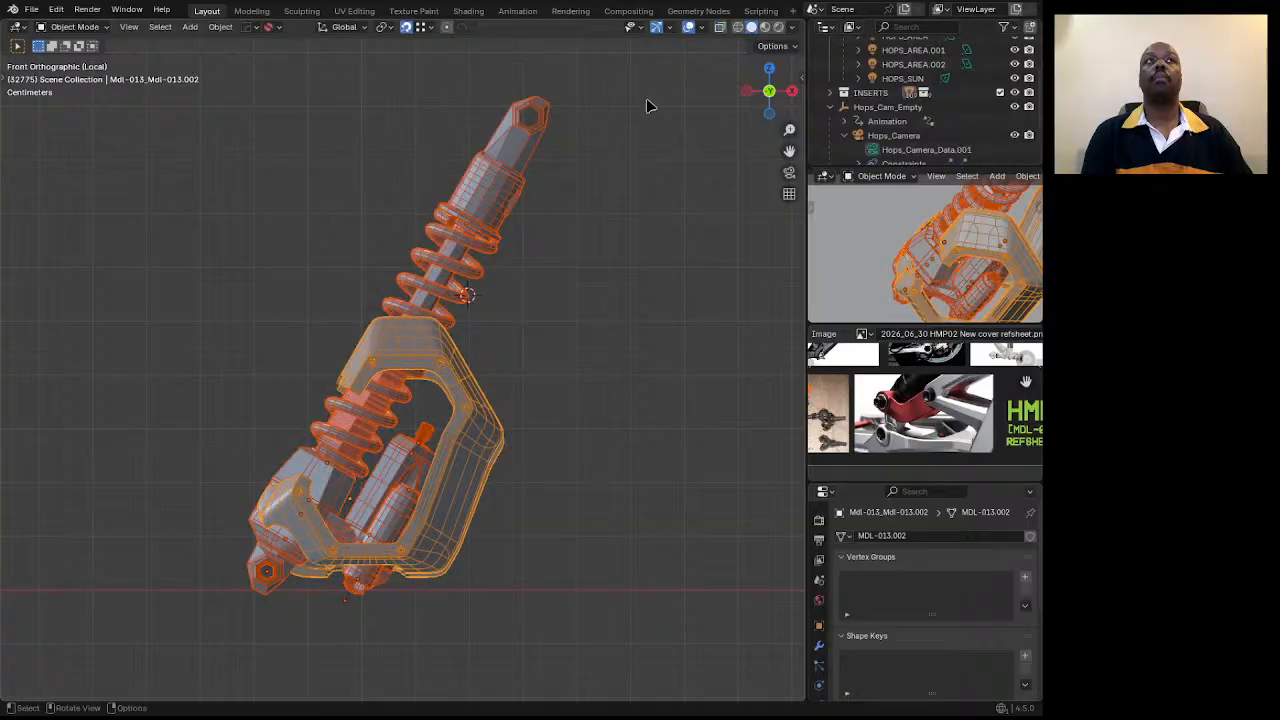
Examine the isolated shock from below and the sides, checking the symmetry of the outer guard.
mouse_move(646, 98)
middle_down()
mouse_move(360, 312)
mouse_move(286, 416)
middle_up()
click(250, 428)
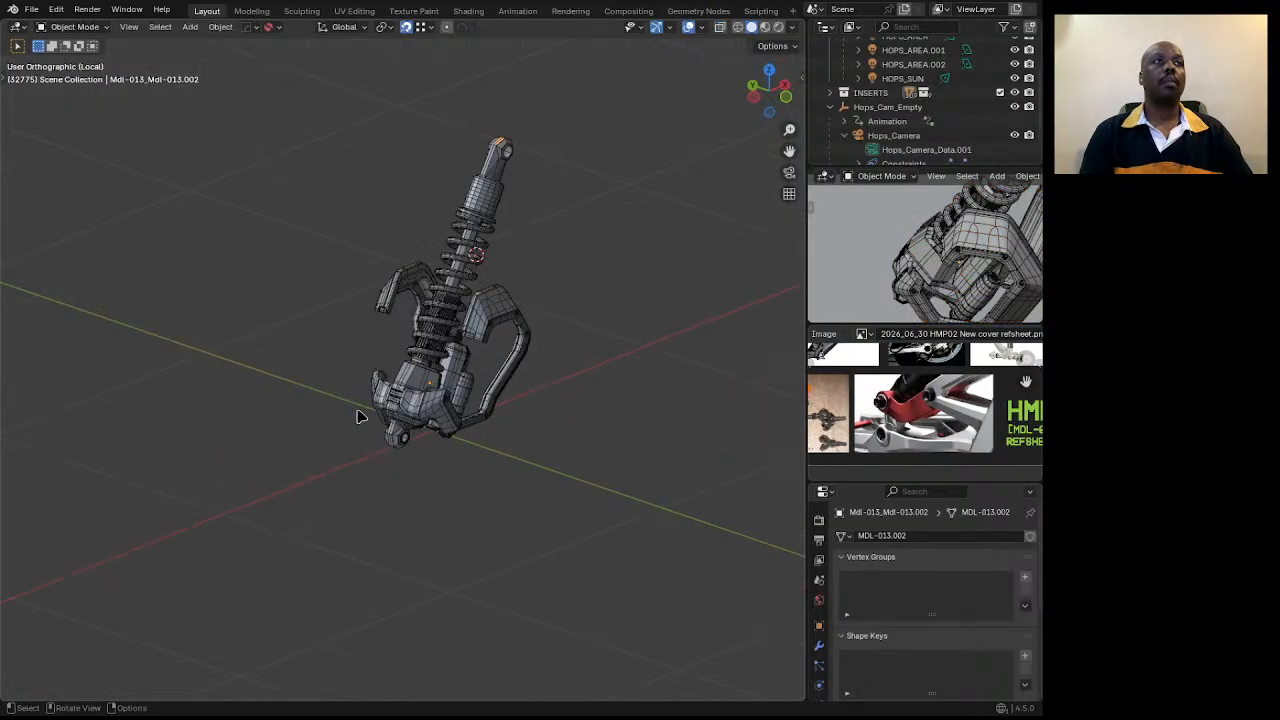
scroll(435, 468, up, 8)
middle_drag(435, 468, 256, 252)
scroll(440, 416, down, 3)
middle_drag(409, 349, 571, 374)
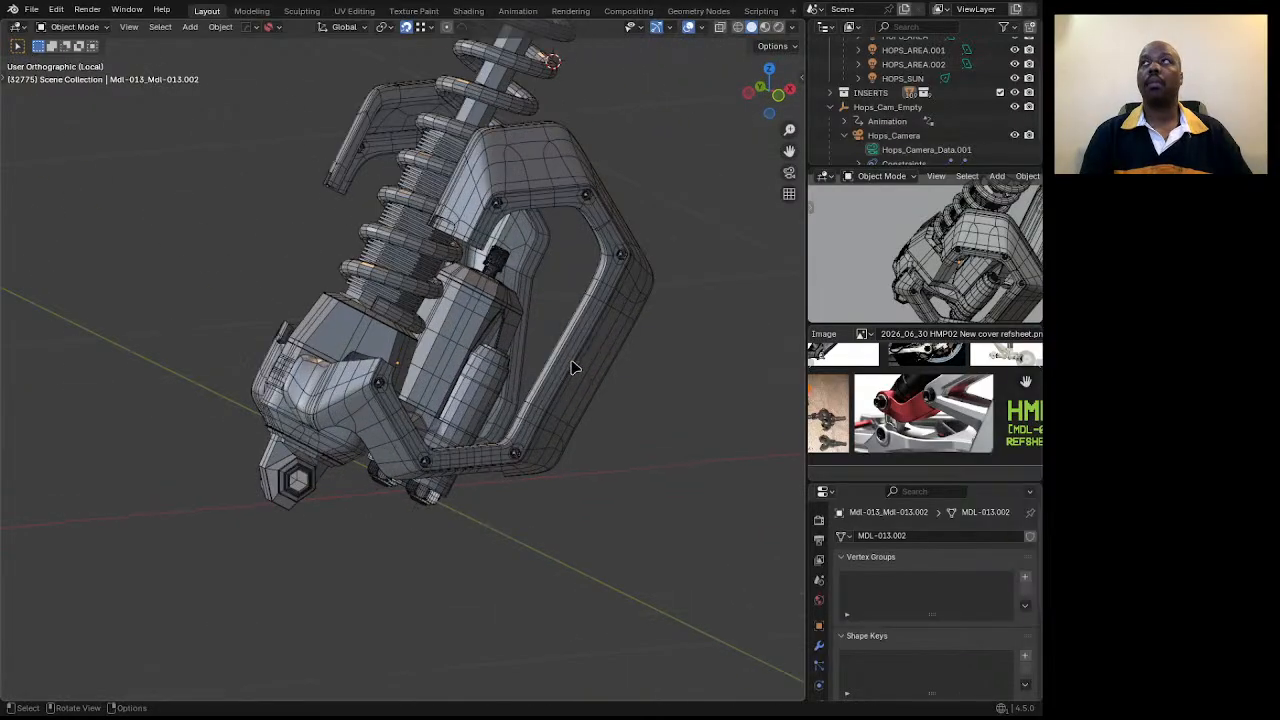
click(885, 107)
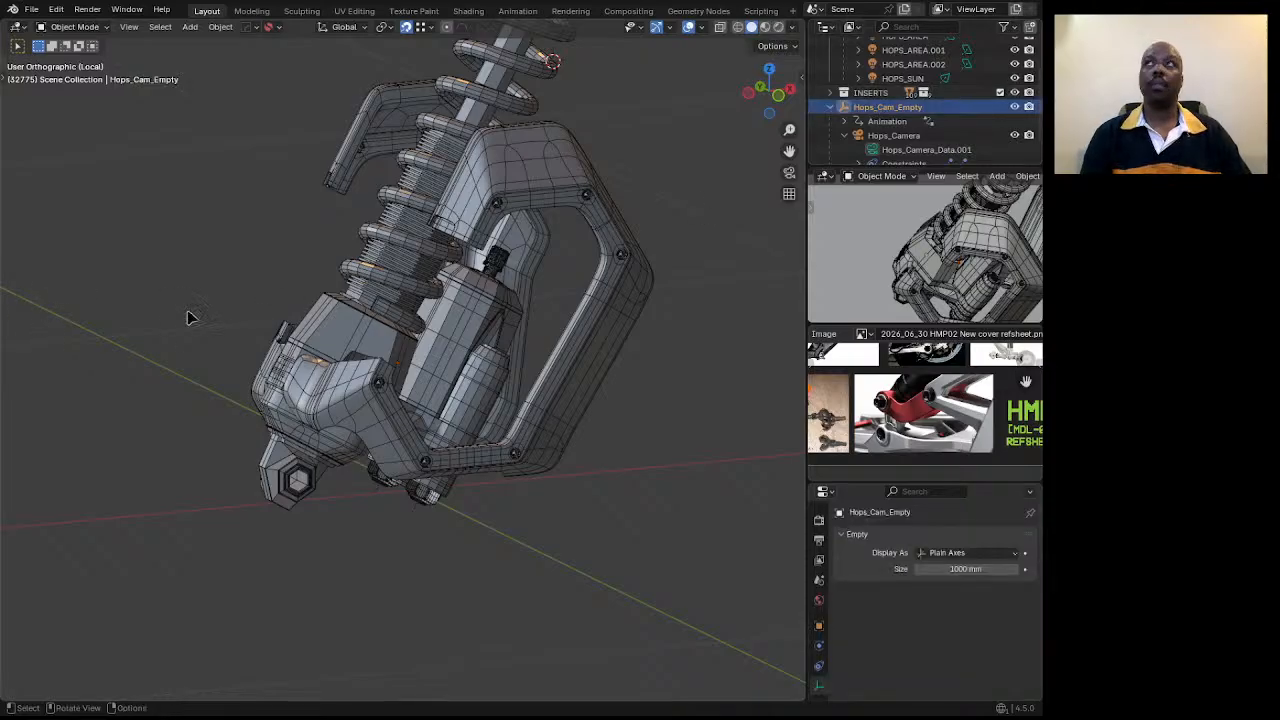
right_click(212, 284)
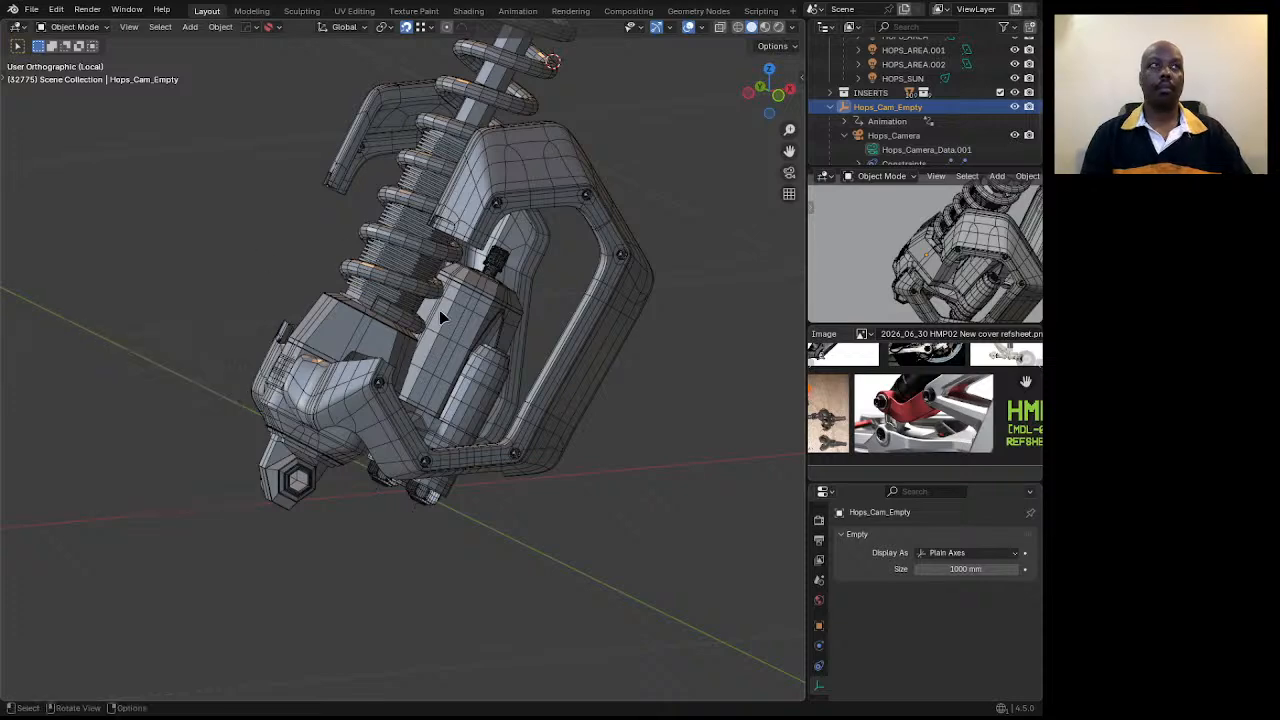
middle_drag(440, 318, 345, 466)
middle_drag(371, 388, 379, 376)
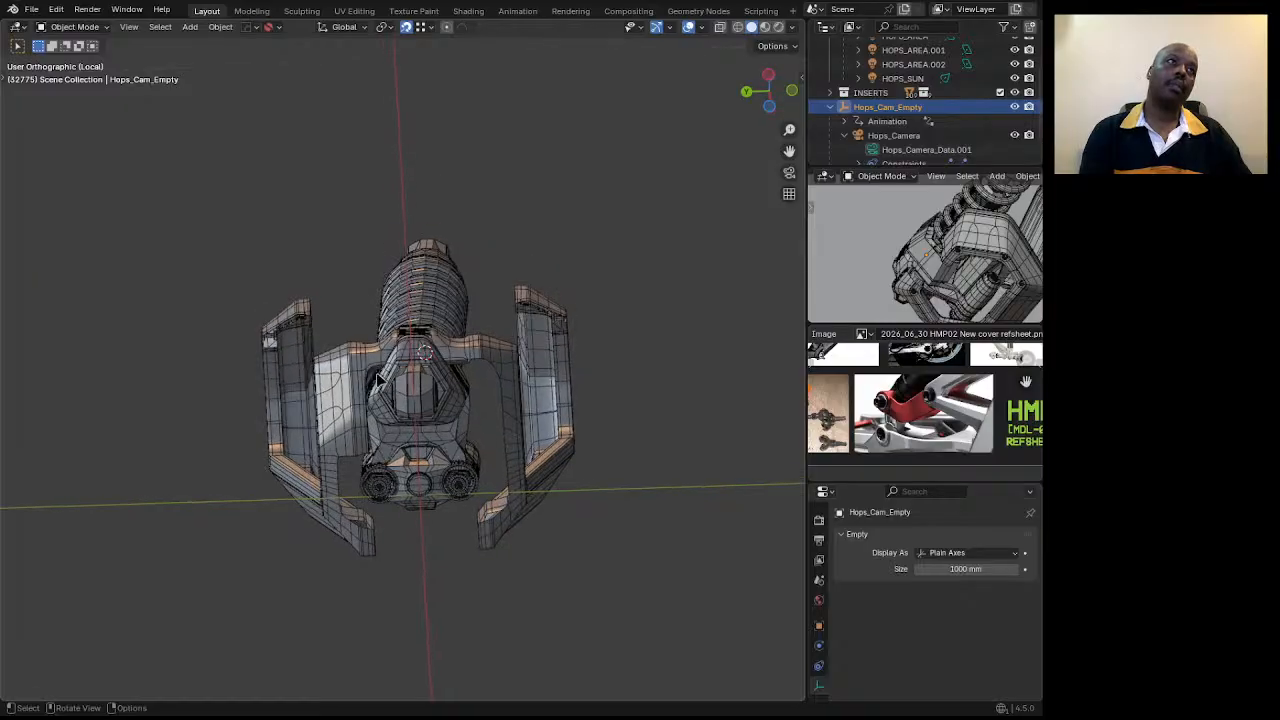
Mirror the outer guard across its local Z axis with a HardOps mirror modifier and apply that modifier.
click(550, 364)
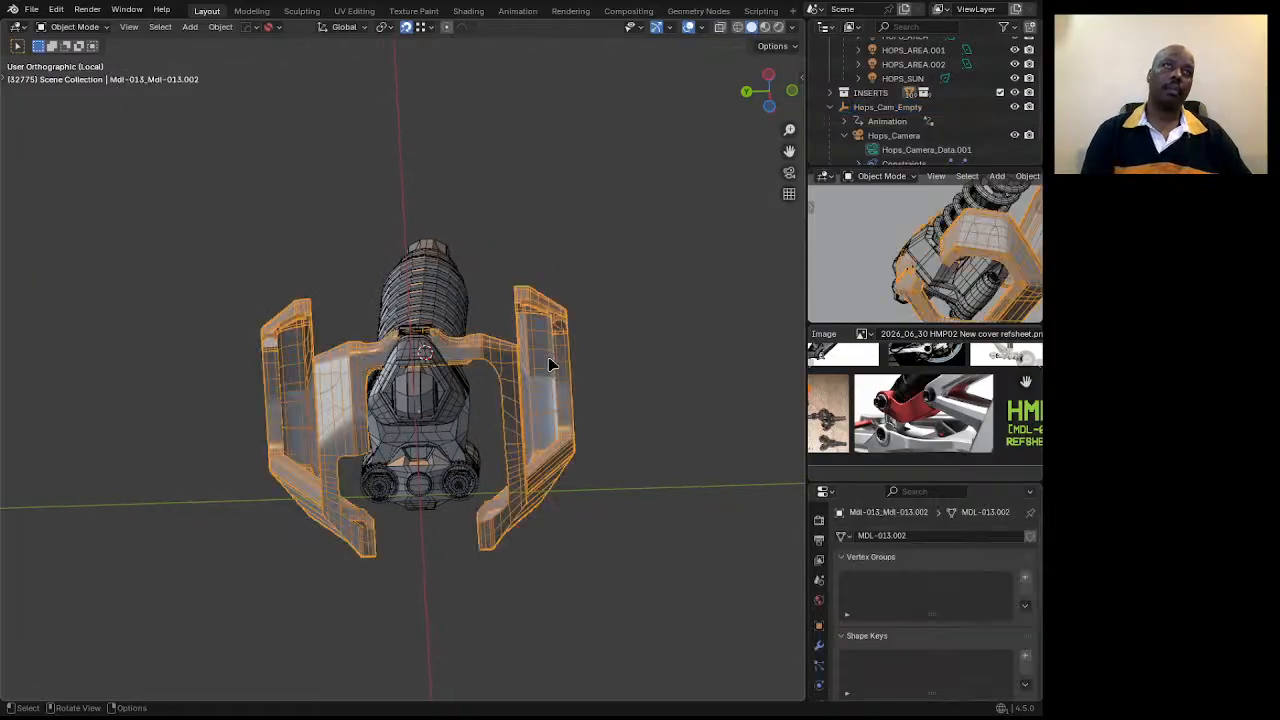
key(alt+x)
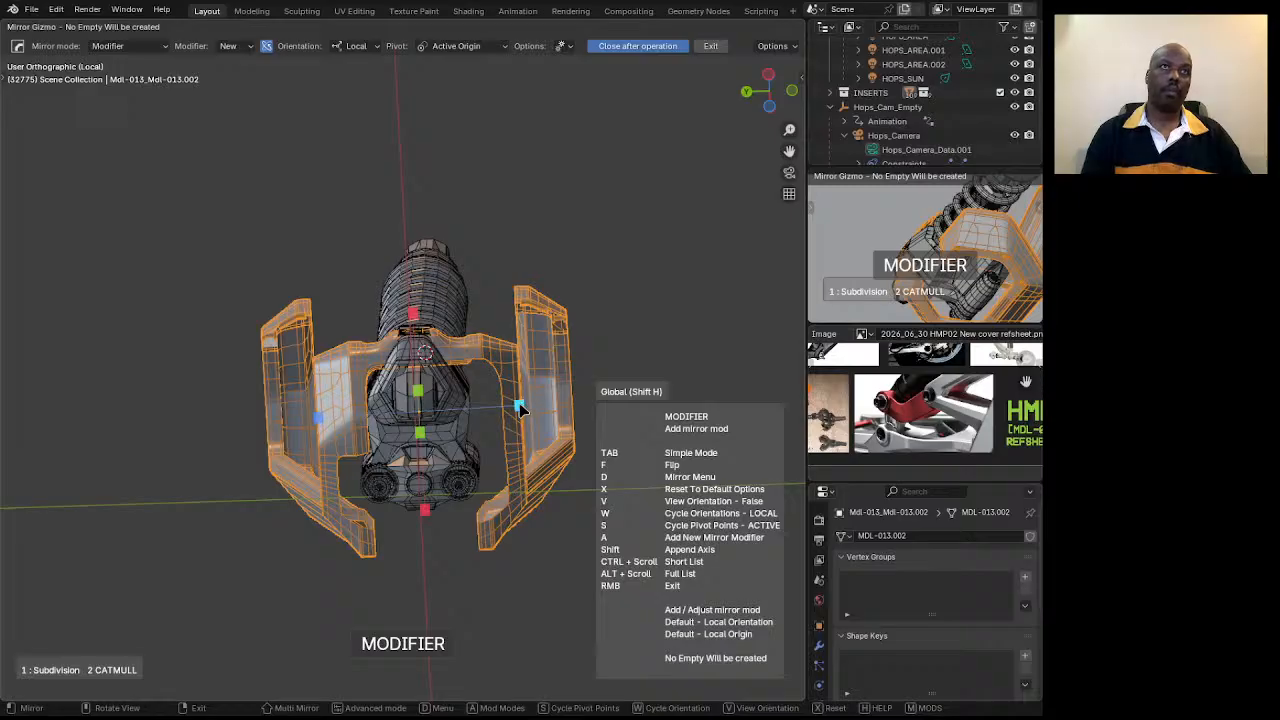
click(522, 405)
mouse_move(427, 385)
middle_down()
mouse_move(470, 380)
mouse_move(480, 395)
mouse_move(360, 400)
mouse_move(442, 381)
mouse_move(437, 365)
middle_up()
click(818, 645)
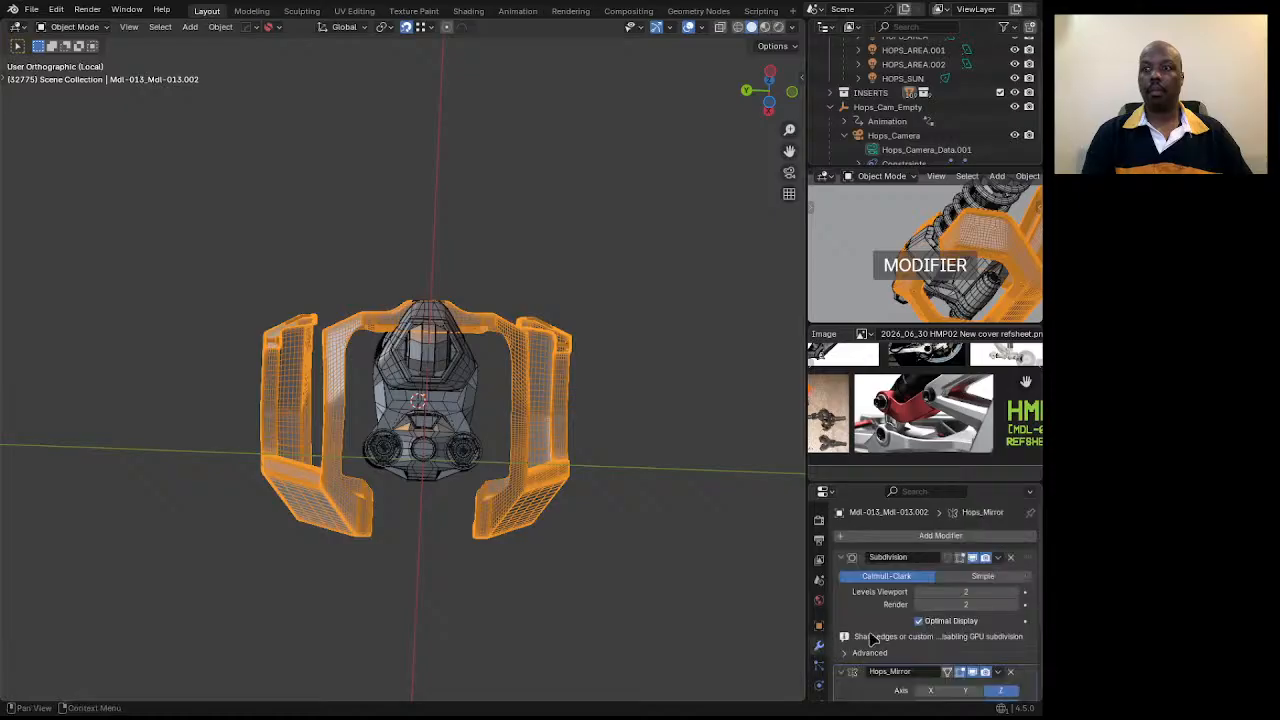
key(ctrl+a)
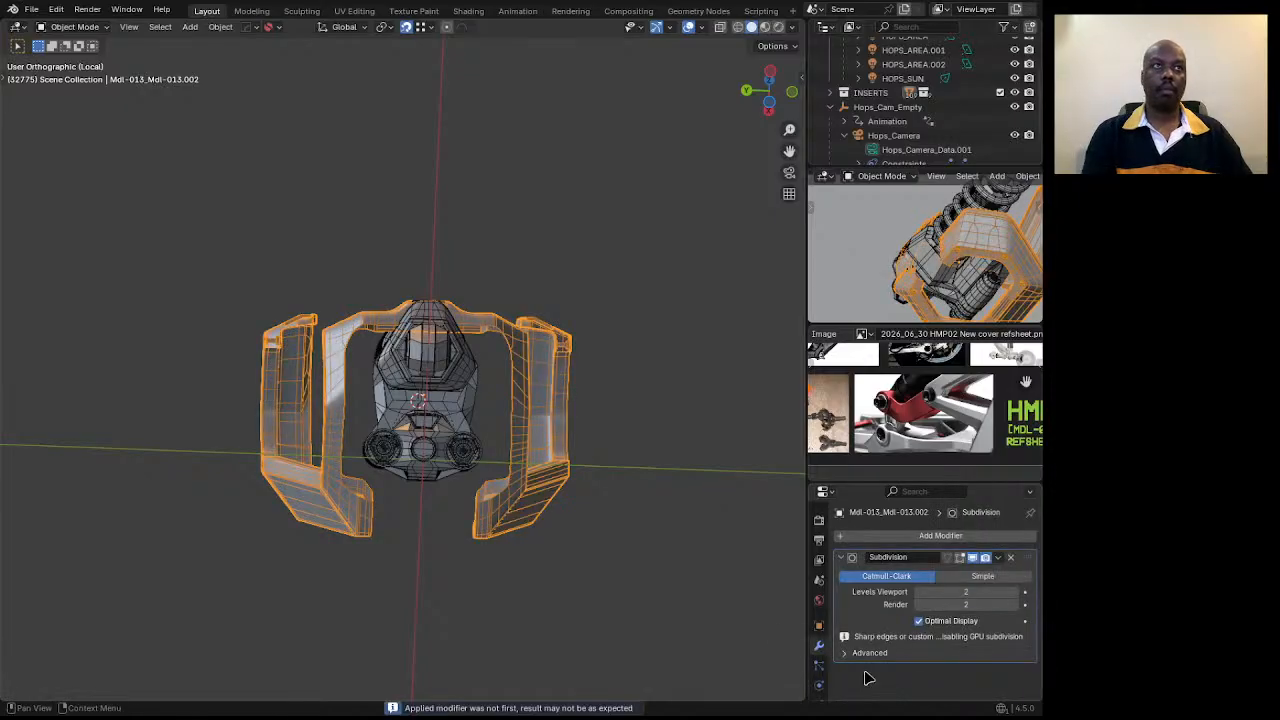
Examine the mirrored guard's shape and clearance around the lower mount parts.
middle_drag(465, 364, 466, 404)
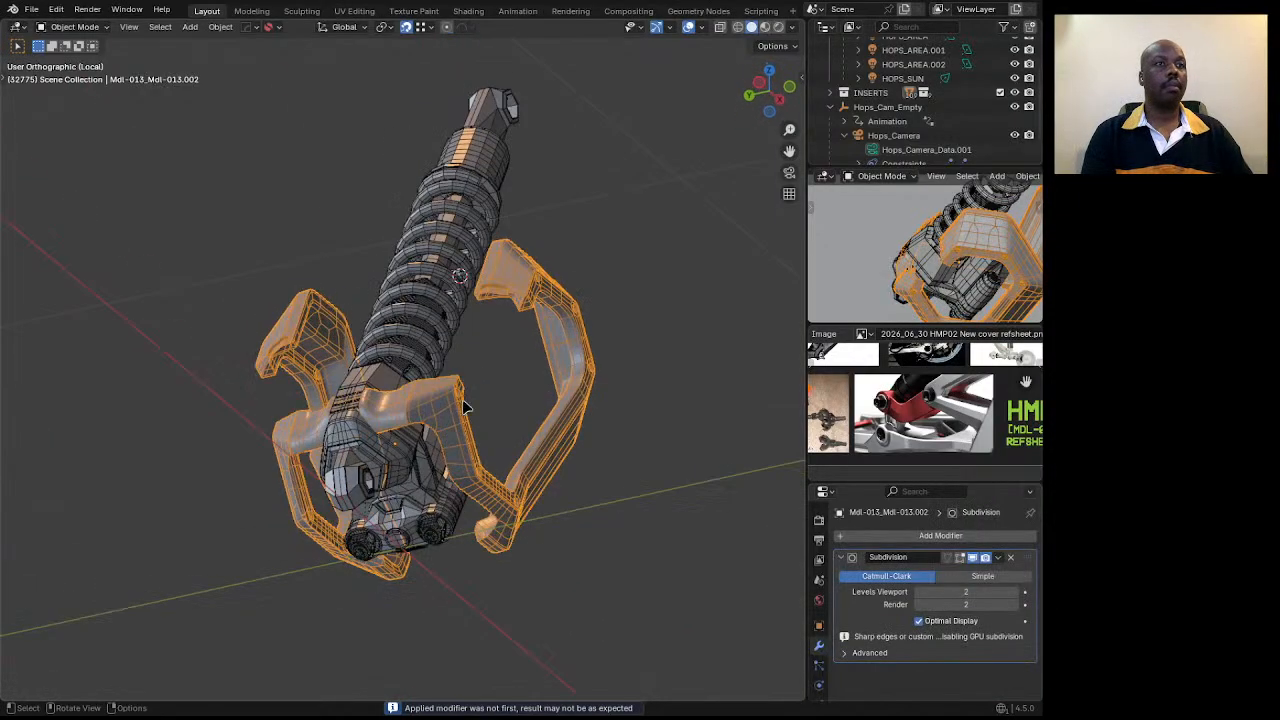
scroll(406, 448, up, 1)
middle_drag(366, 462, 442, 437)
scroll(394, 380, up, 1)
middle_drag(395, 381, 438, 445)
scroll(411, 374, down, 3)
scroll(333, 436, up, 2)
click(342, 452)
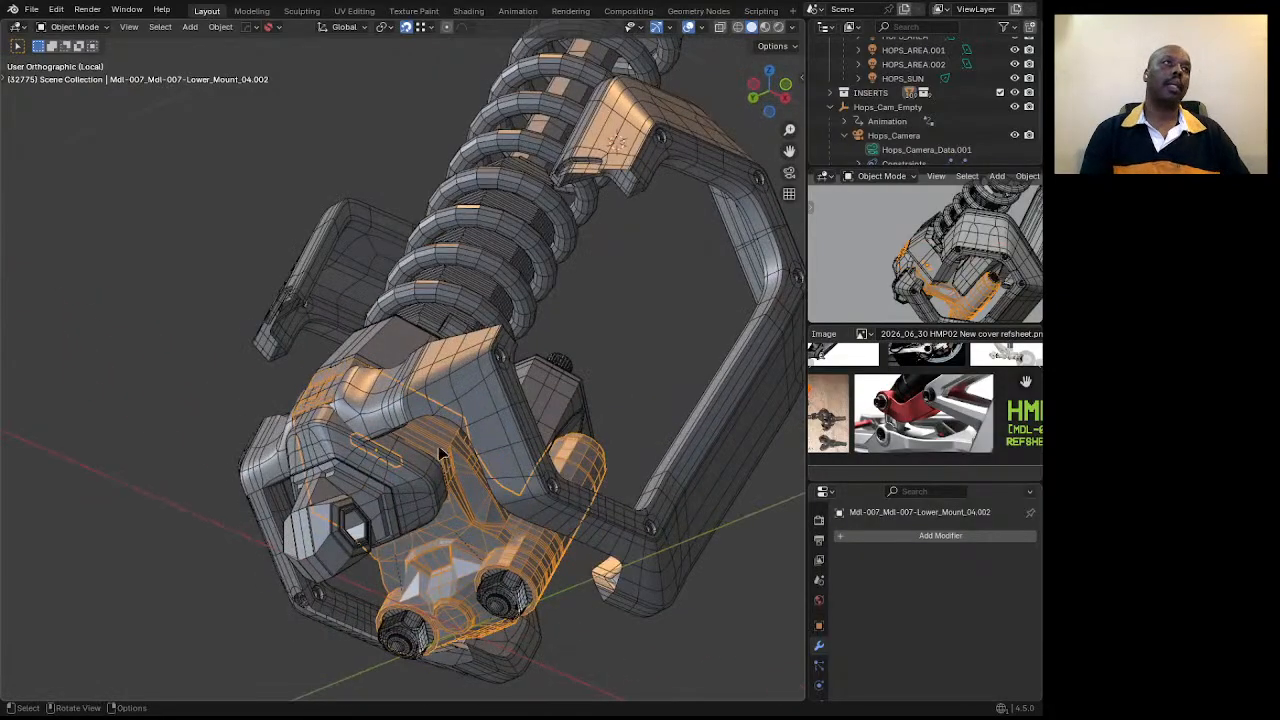
middle_drag(463, 375, 536, 388)
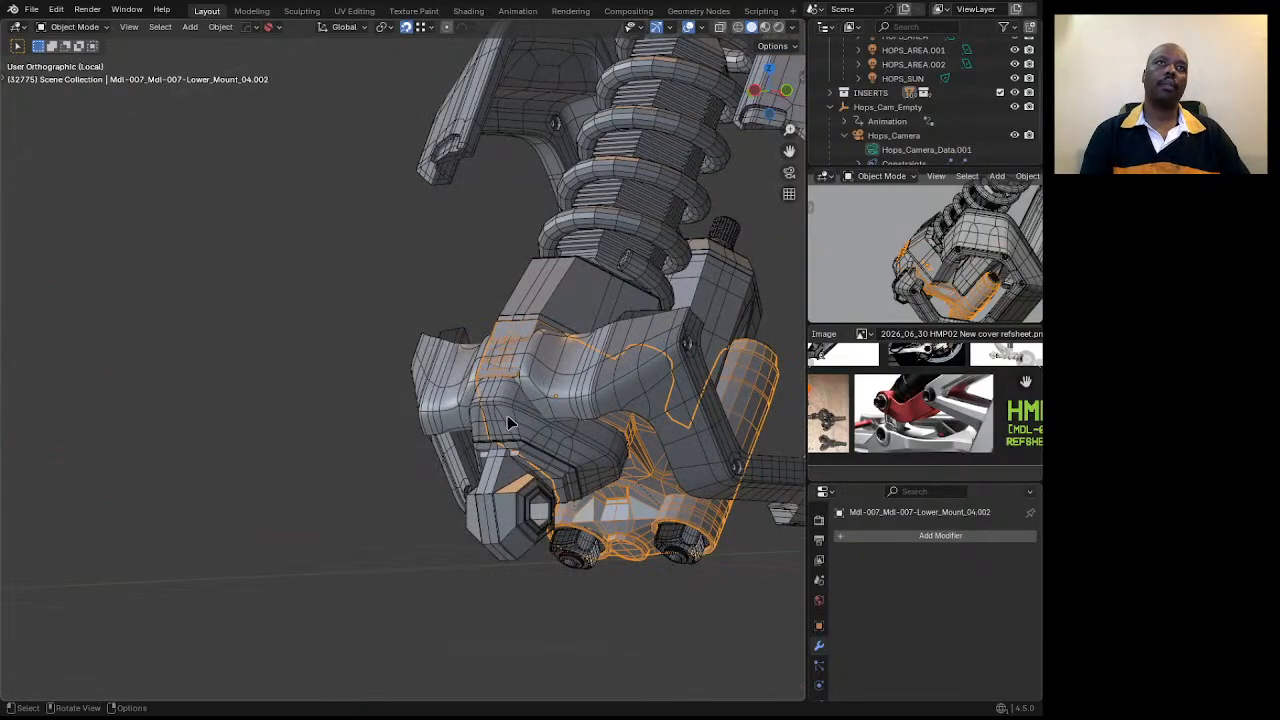
click(507, 415)
shift+click(504, 466)
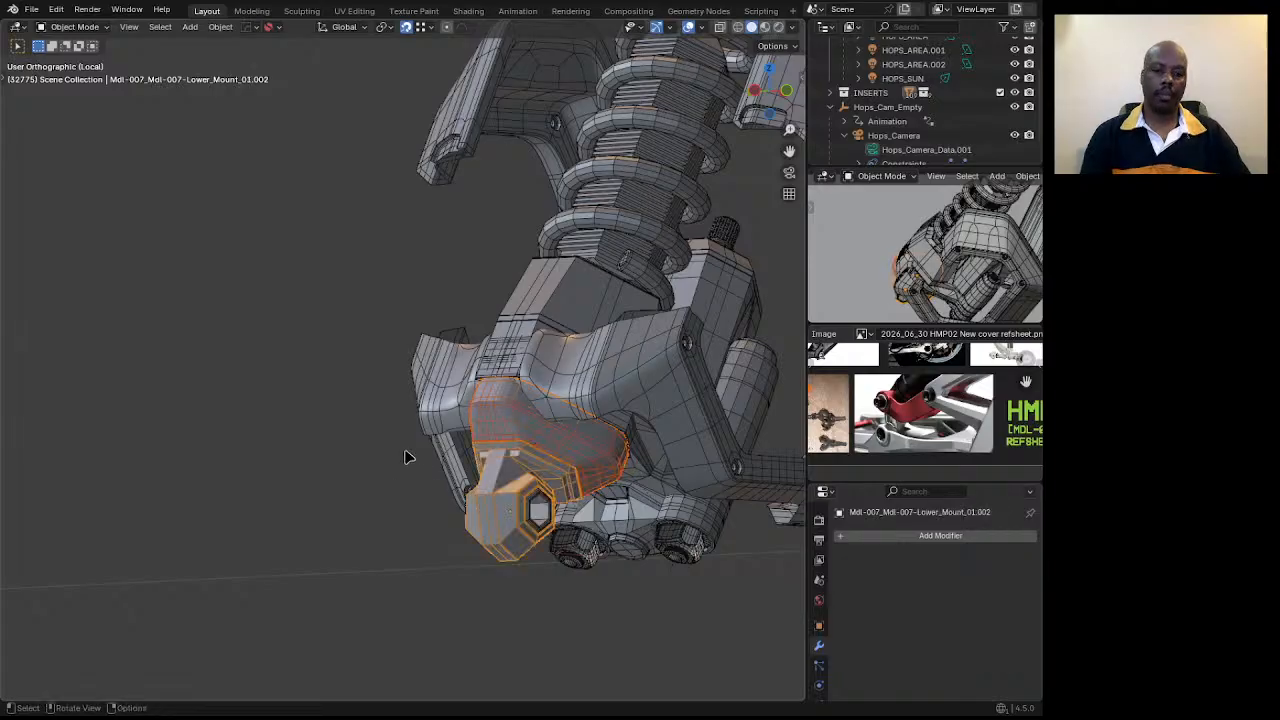
key(g)
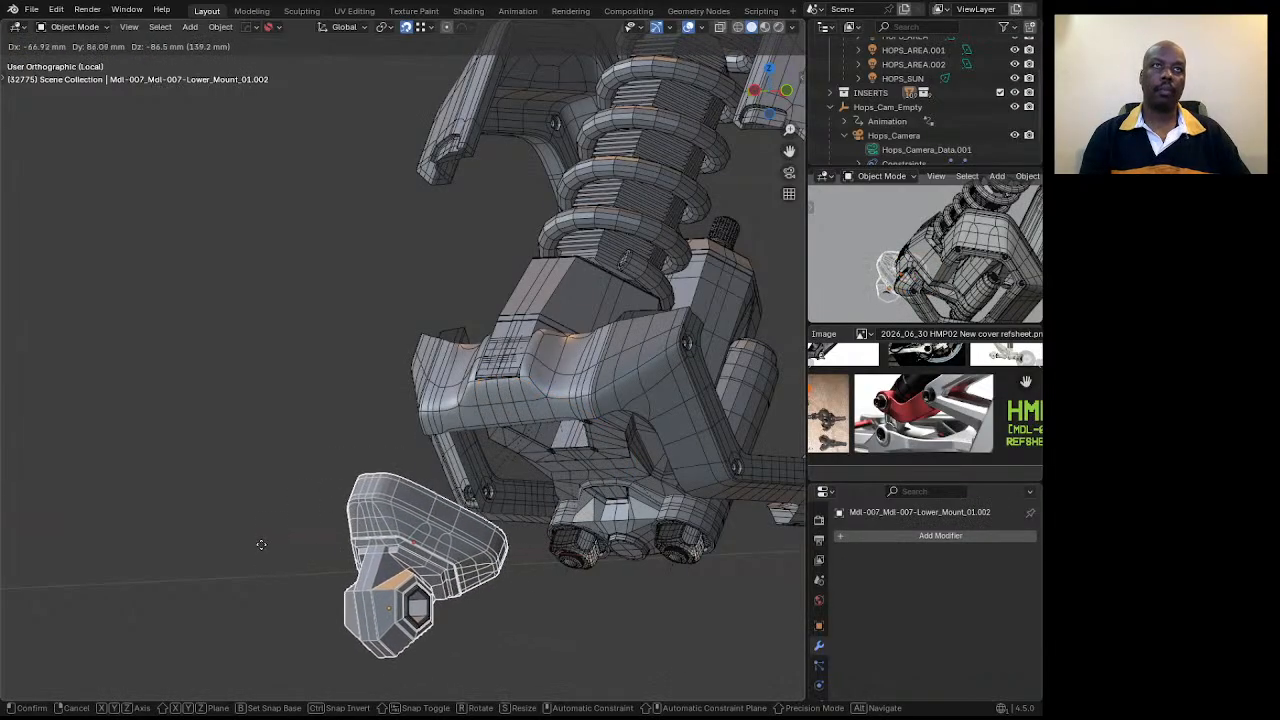
key(Escape)
Examine the whole shock from several angles and select the outer guard.
middle_drag(504, 466, 305, 505)
scroll(341, 456, down, 4)
middle_drag(341, 456, 518, 467)
middle_drag(453, 432, 427, 452)
scroll(443, 437, down, 3)
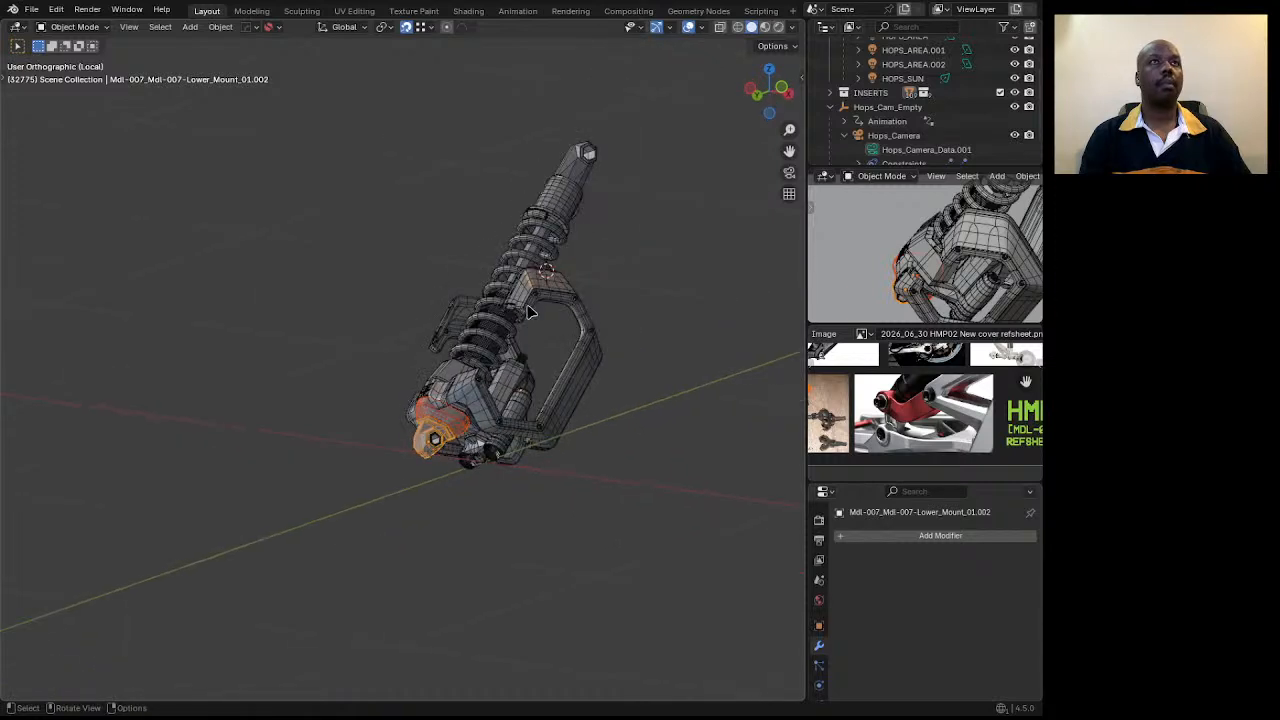
middle_drag(530, 313, 398, 422)
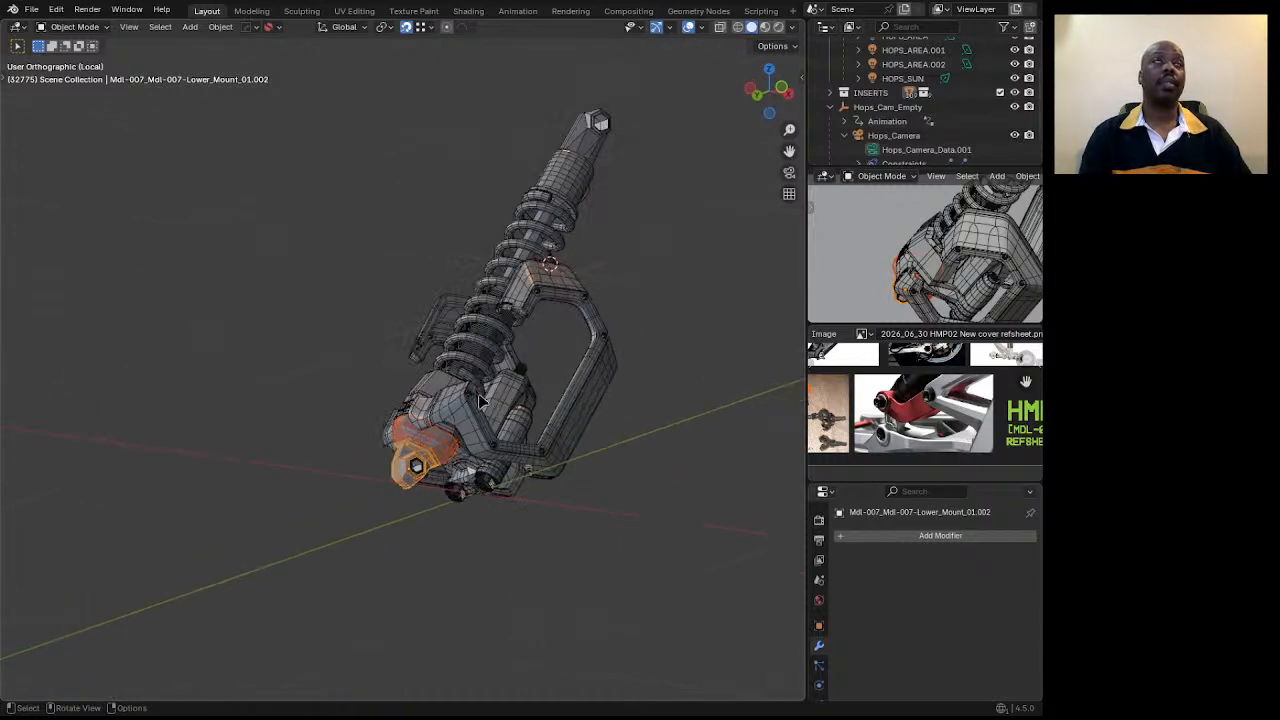
click(590, 377)
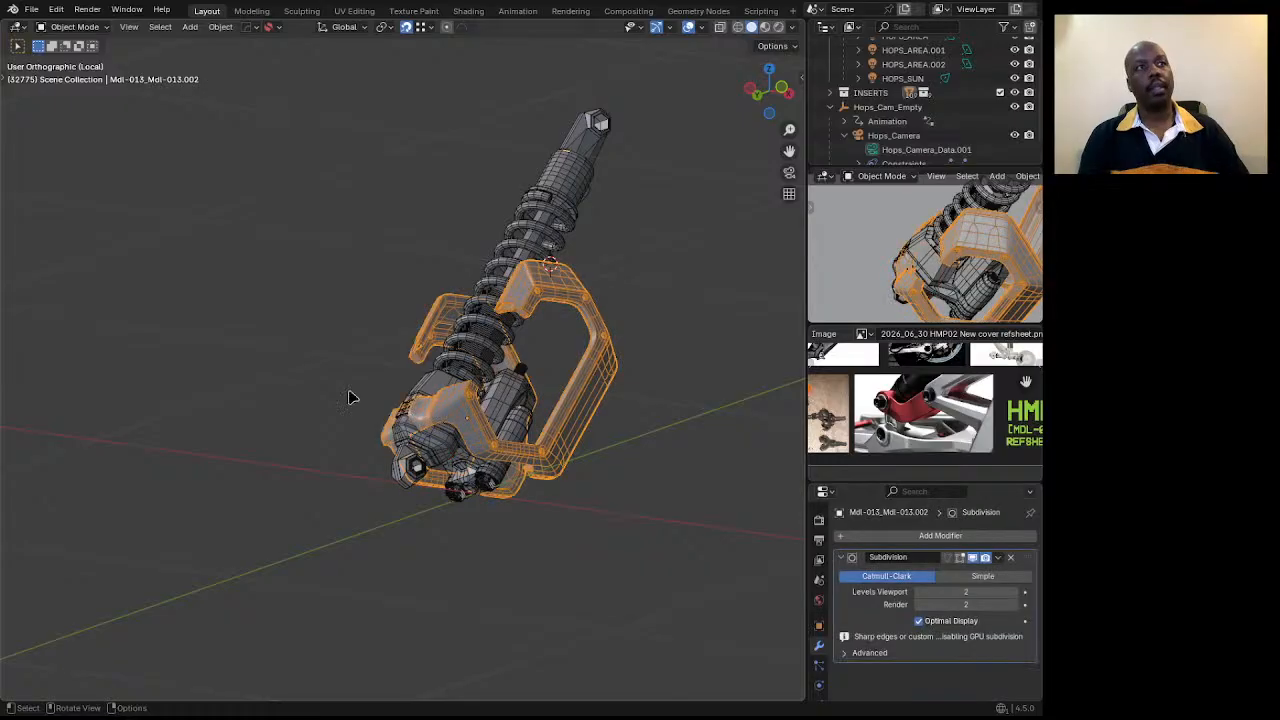
Duplicate the outer guard in place and rotate the copy 180° about its local Y axis.
key(shift+d)
key(Escape)
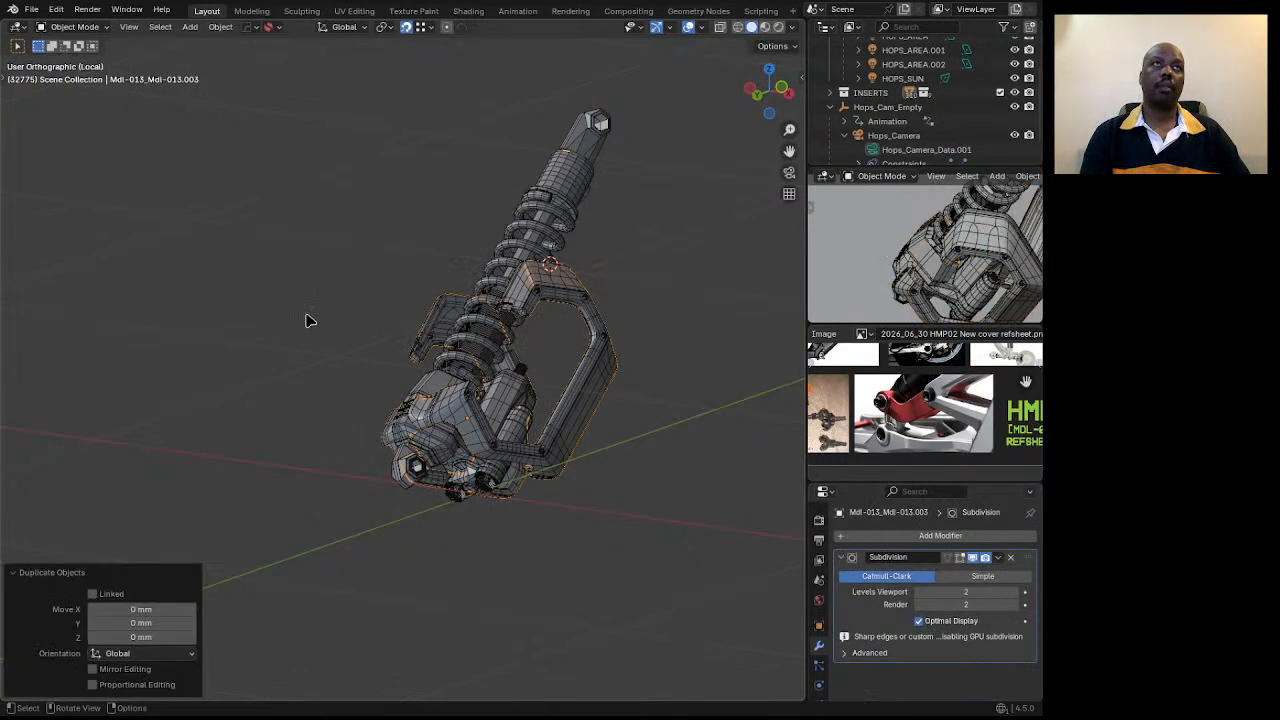
click(789, 89)
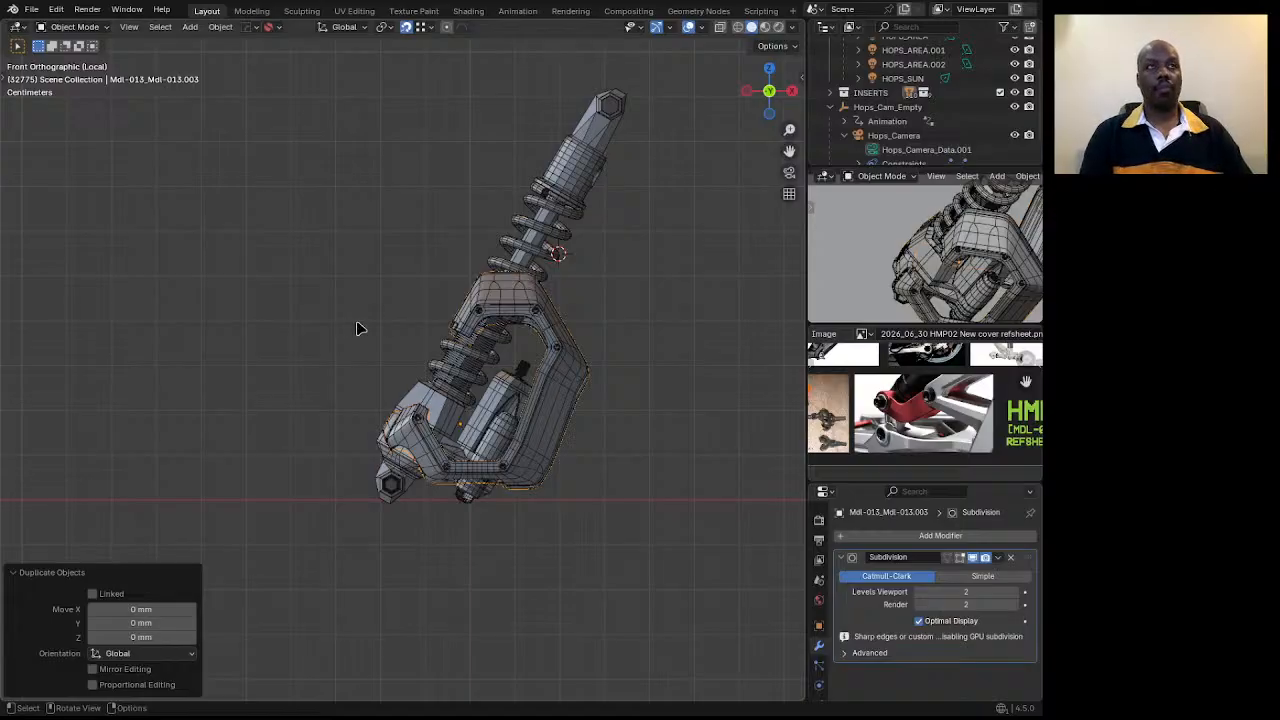
click(346, 27)
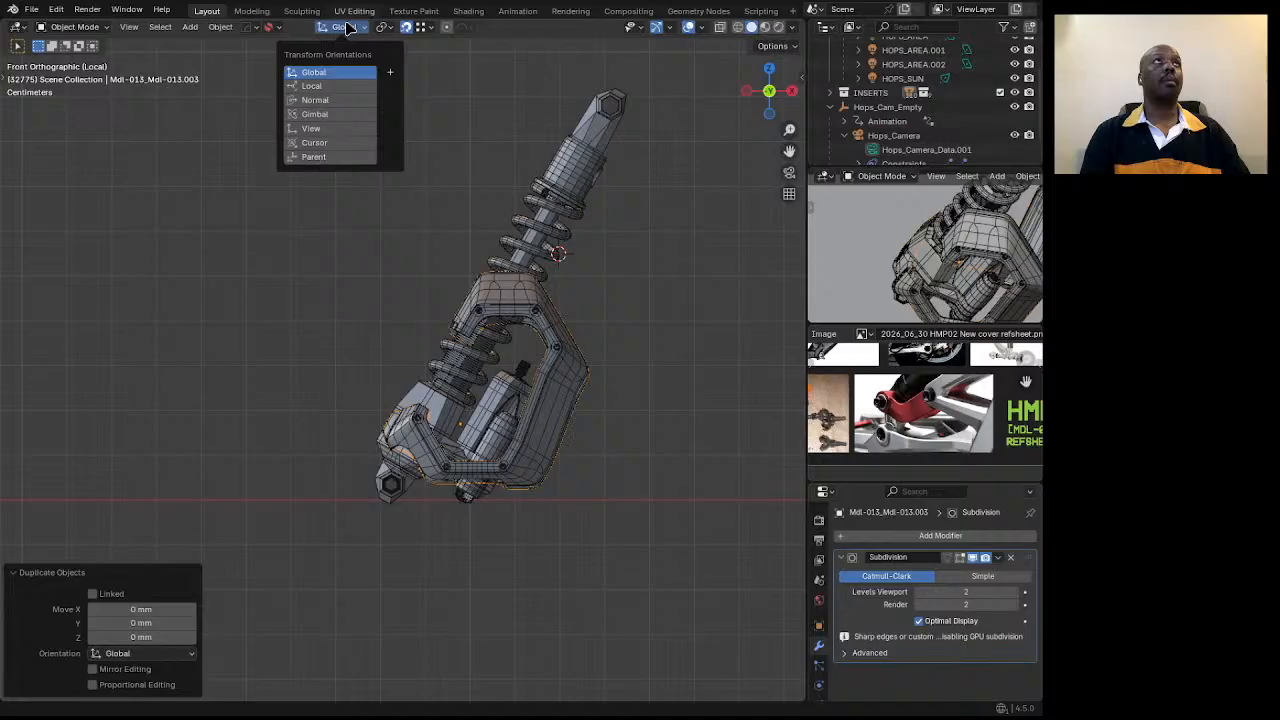
click(318, 86)
key(r)
key(y)
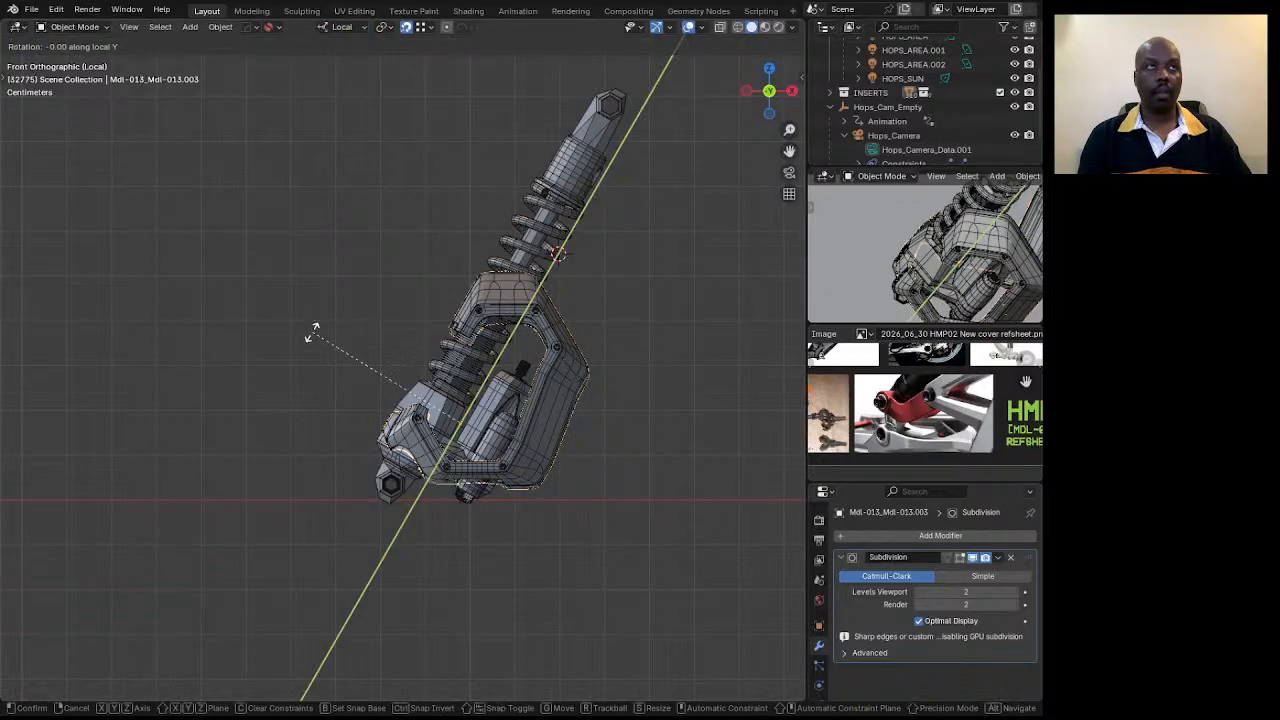
text(180)
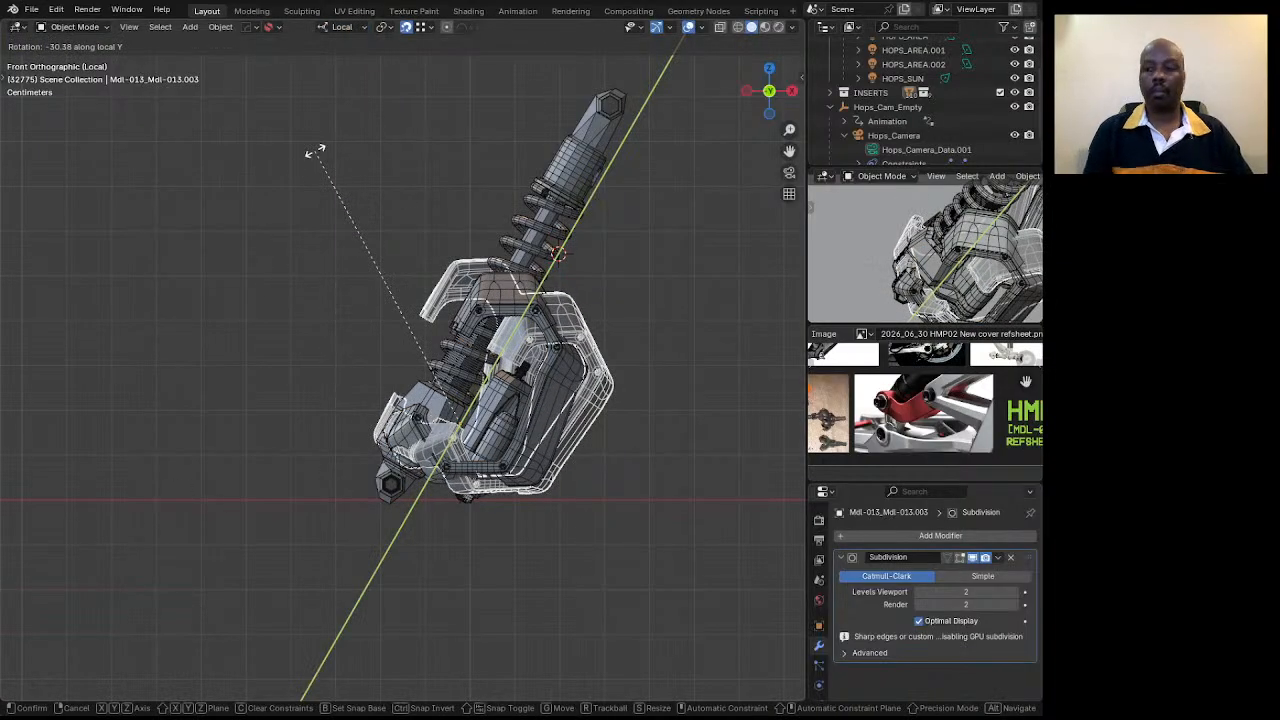
key(Return)
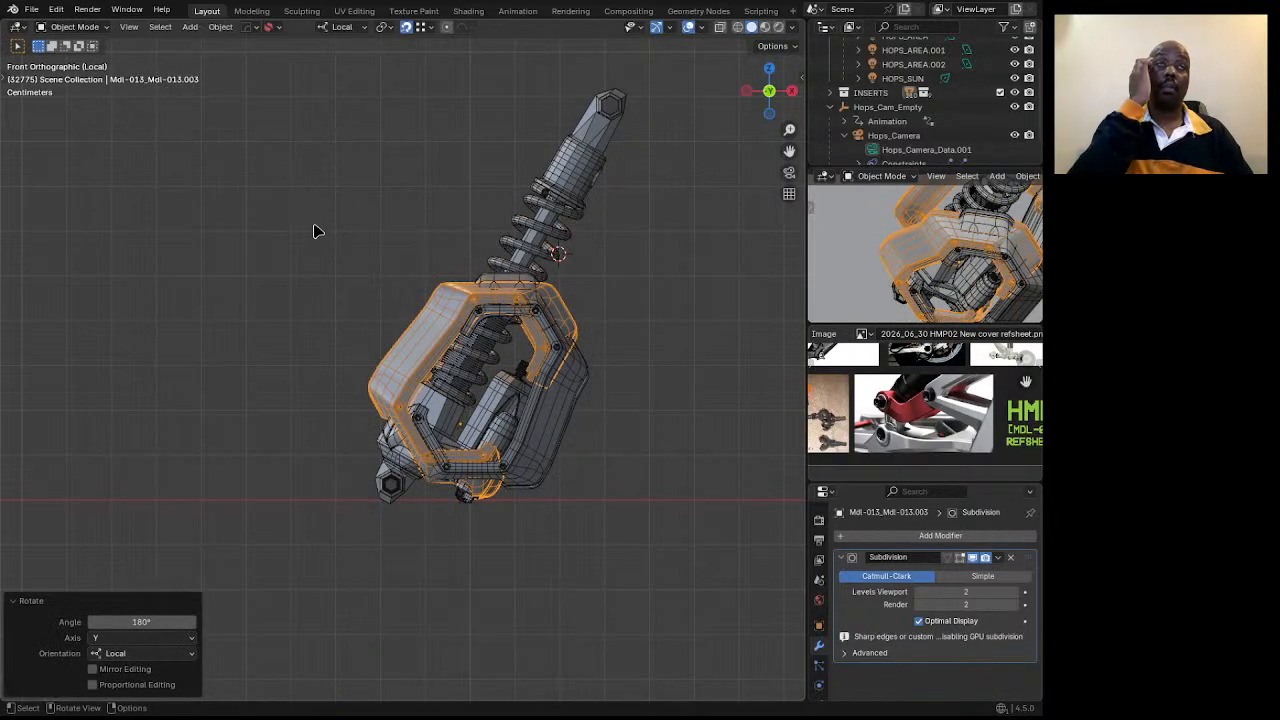
Scale the rotated guard copy uniformly by 0.5.
text(s)
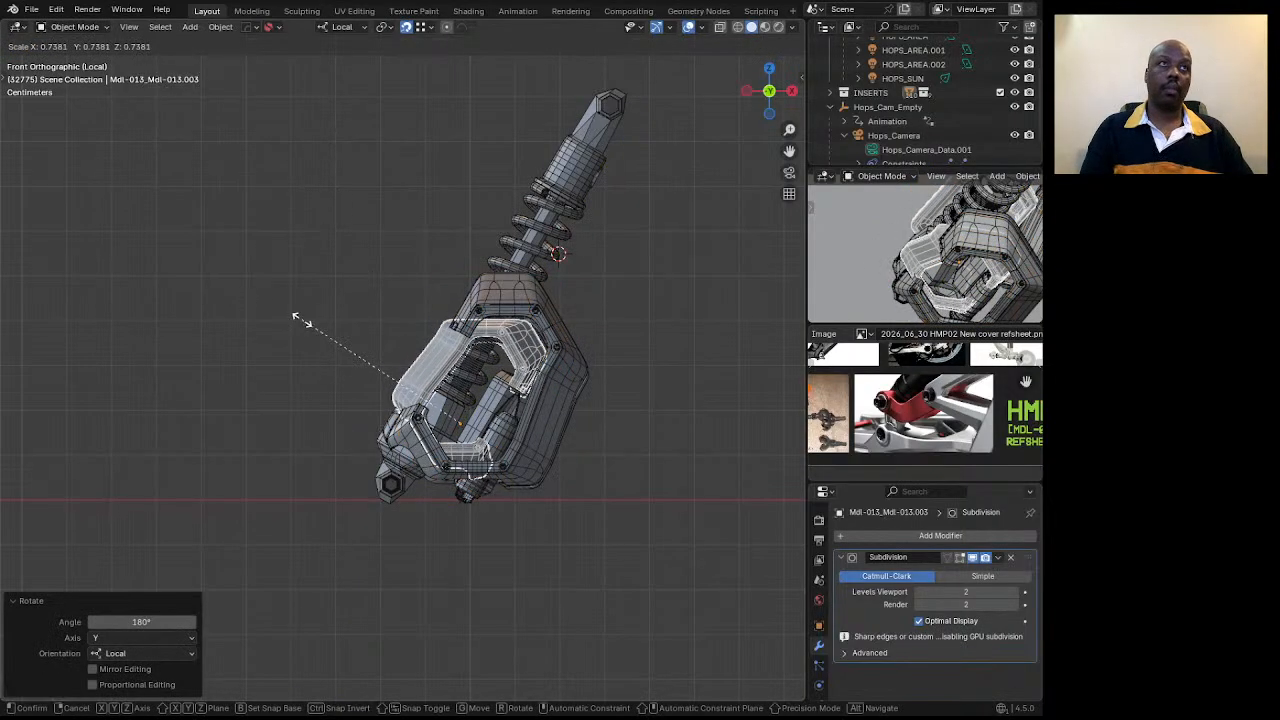
text(.5)
key(Return)
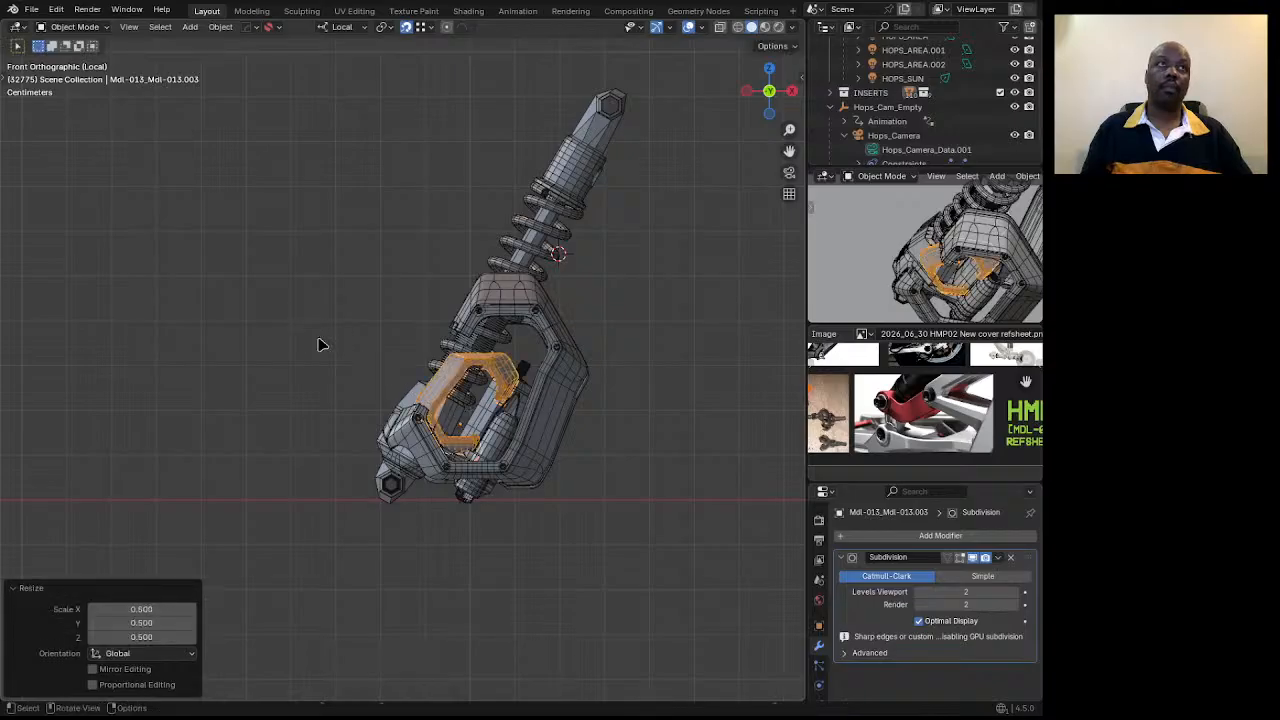
Move the guard copy about -219 mm along its local Y axis, up around the spring, and enlarge it about 1.55 times.
middle_drag(320, 343, 502, 371)
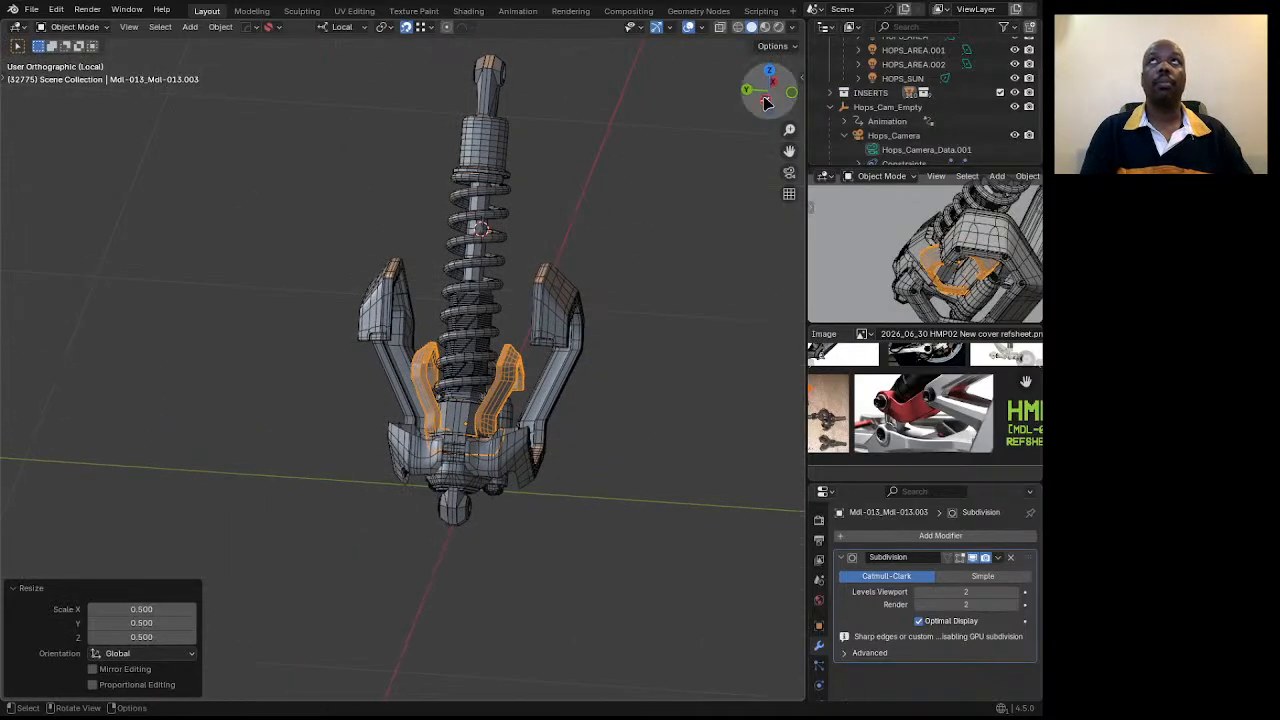
click(766, 100)
key(g)
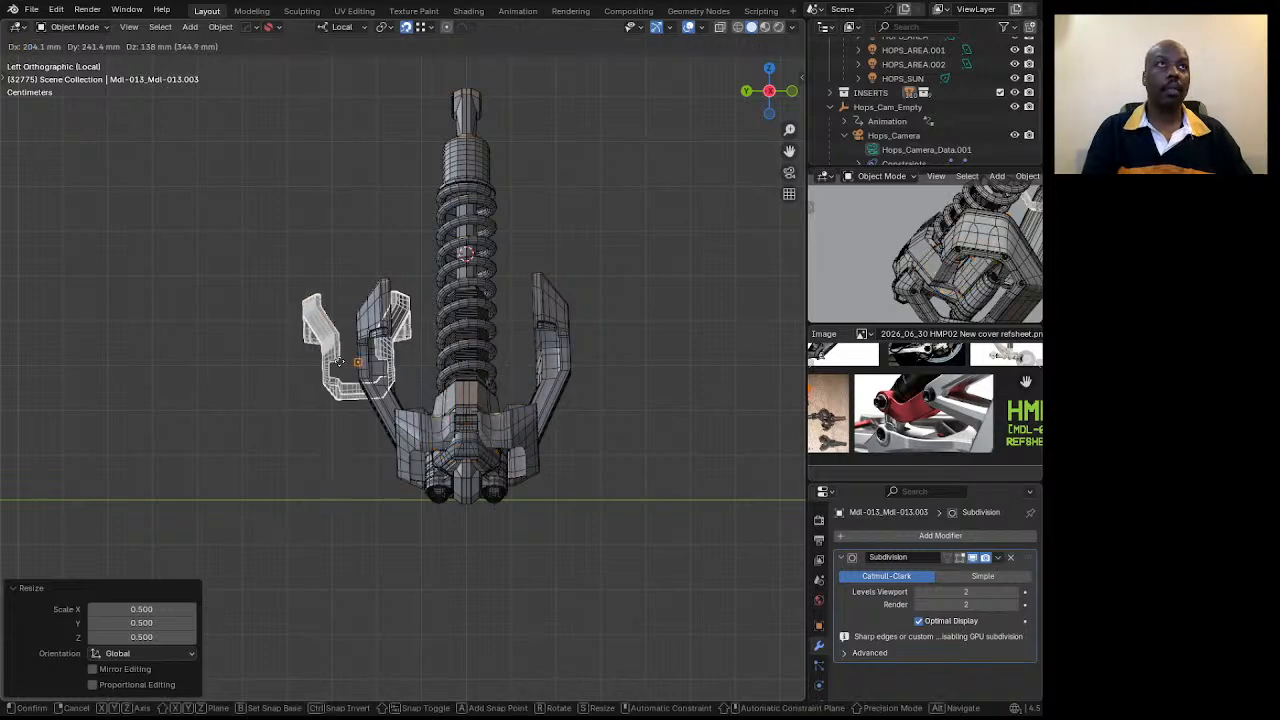
key(z)
right_click(330, 346)
key(g)
key(y)
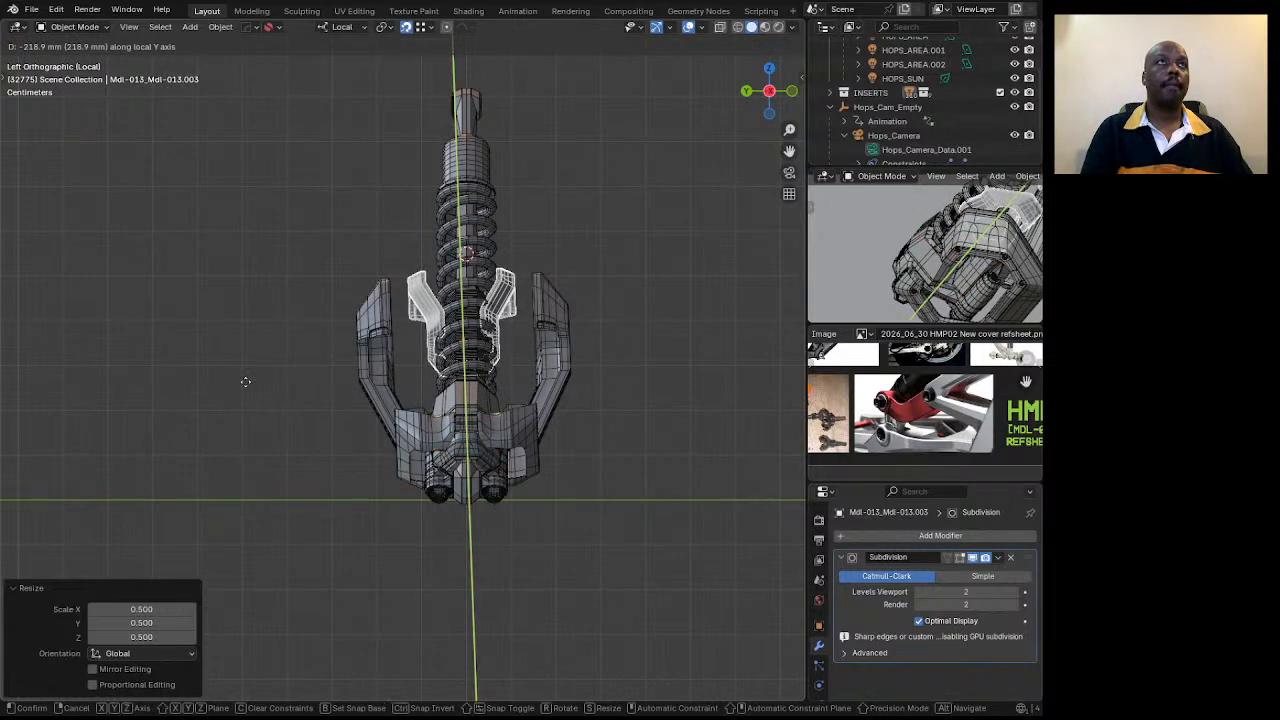
click(249, 387)
key(s)
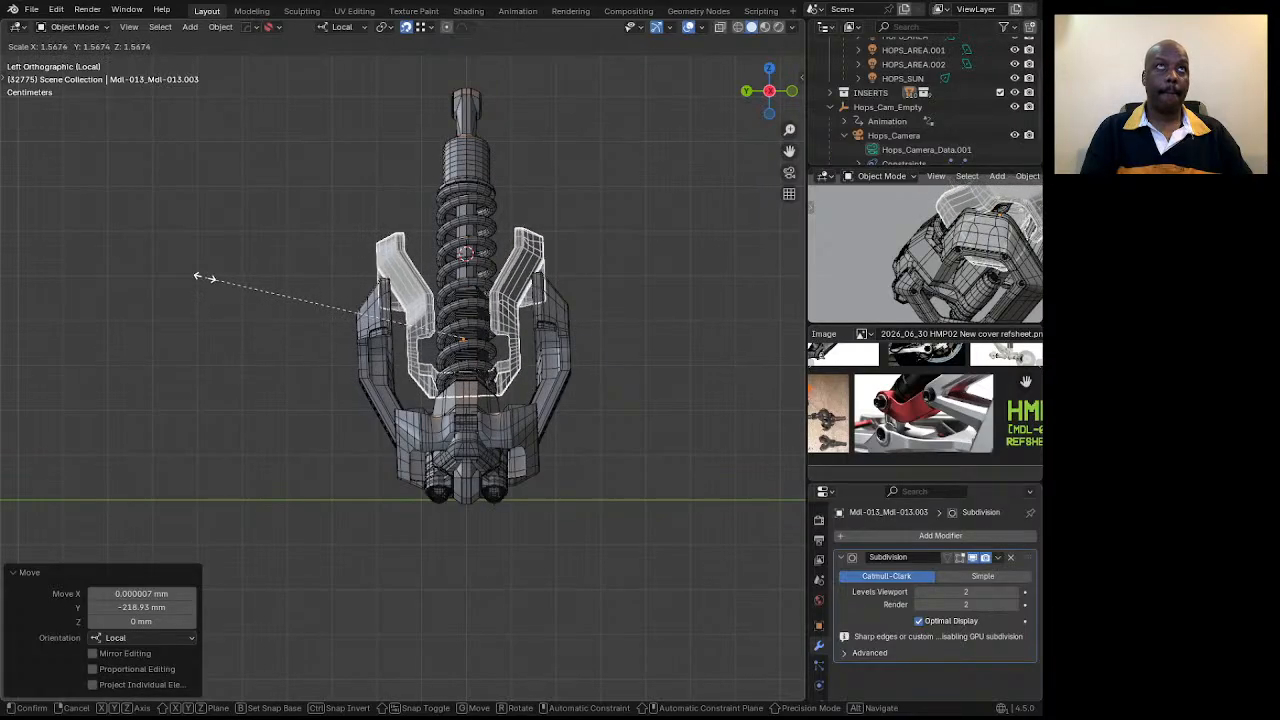
click(208, 285)
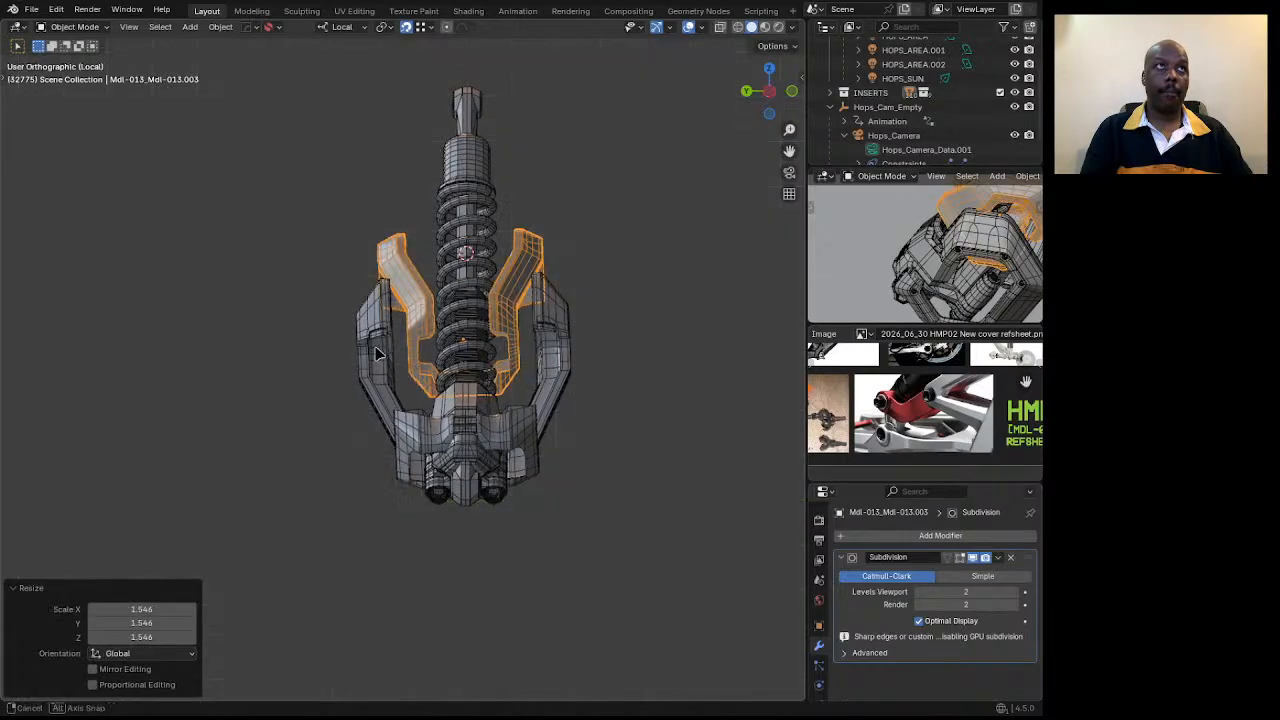
Shift the guard copy about -25 mm in X and 69 mm in Z, higher along the shock.
middle_drag(287, 326, 345, 373)
click(766, 88)
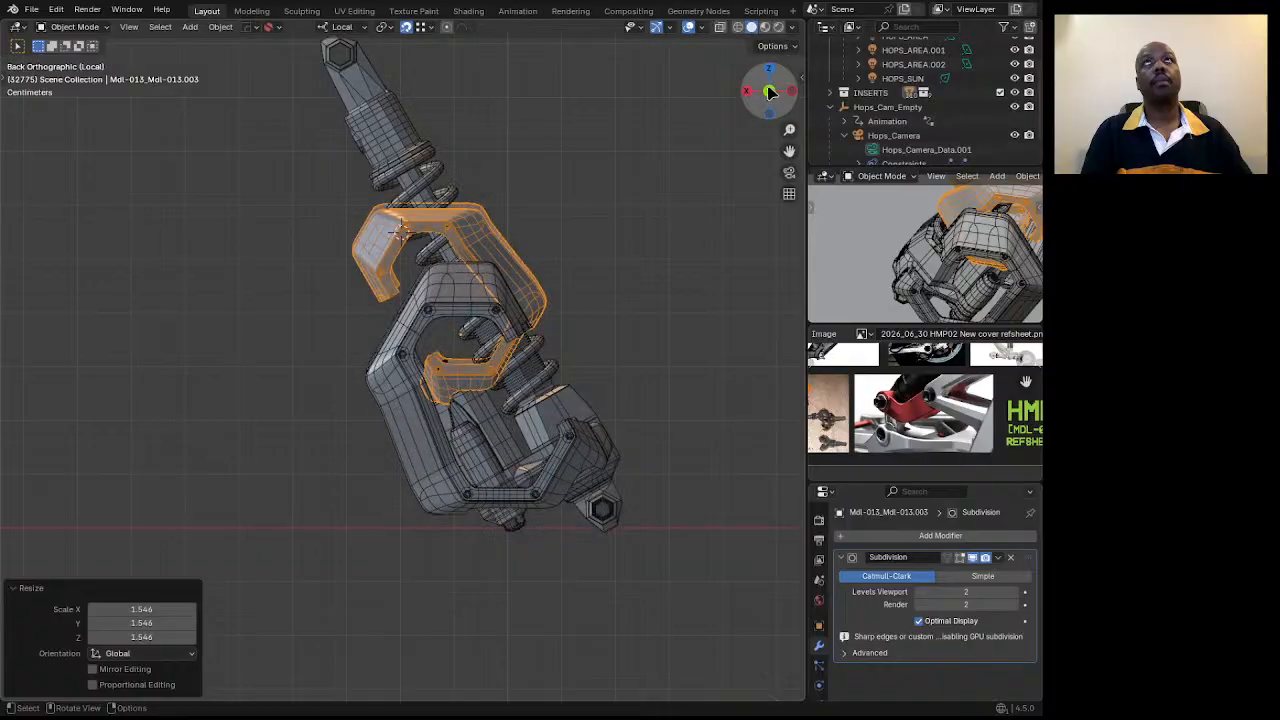
key(g)
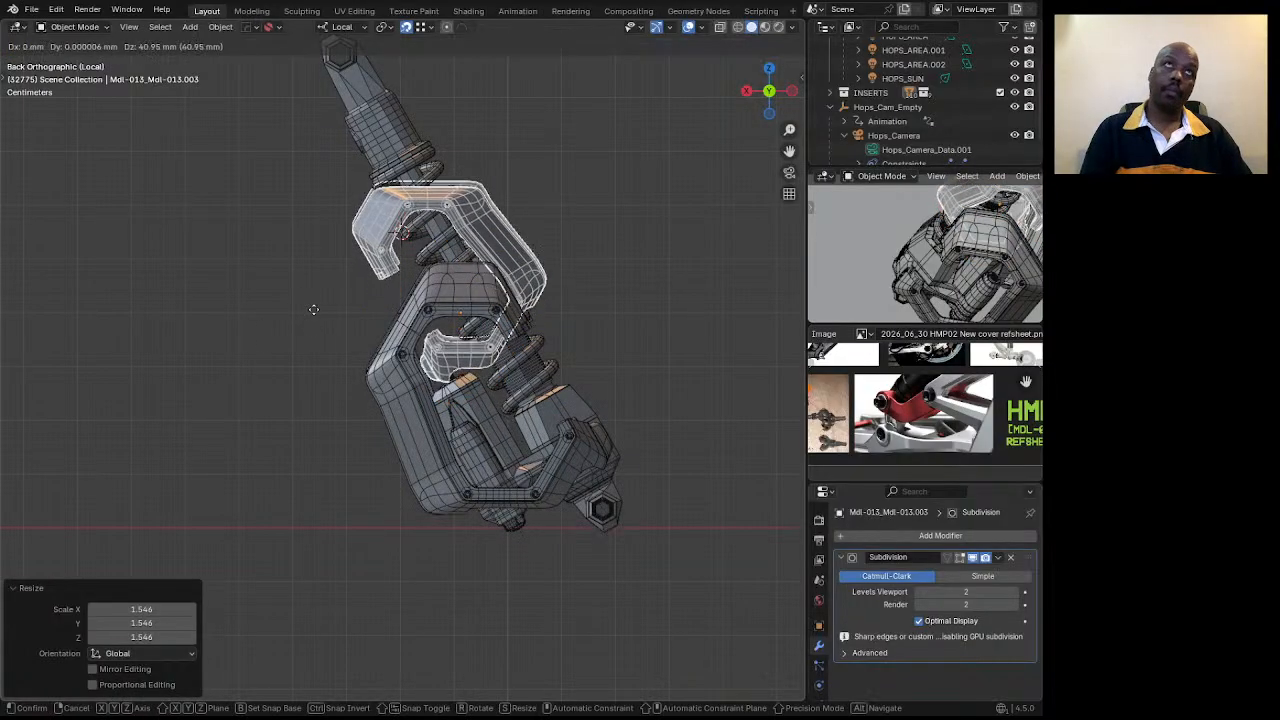
click(326, 294)
middle_drag(504, 259, 512, 340)
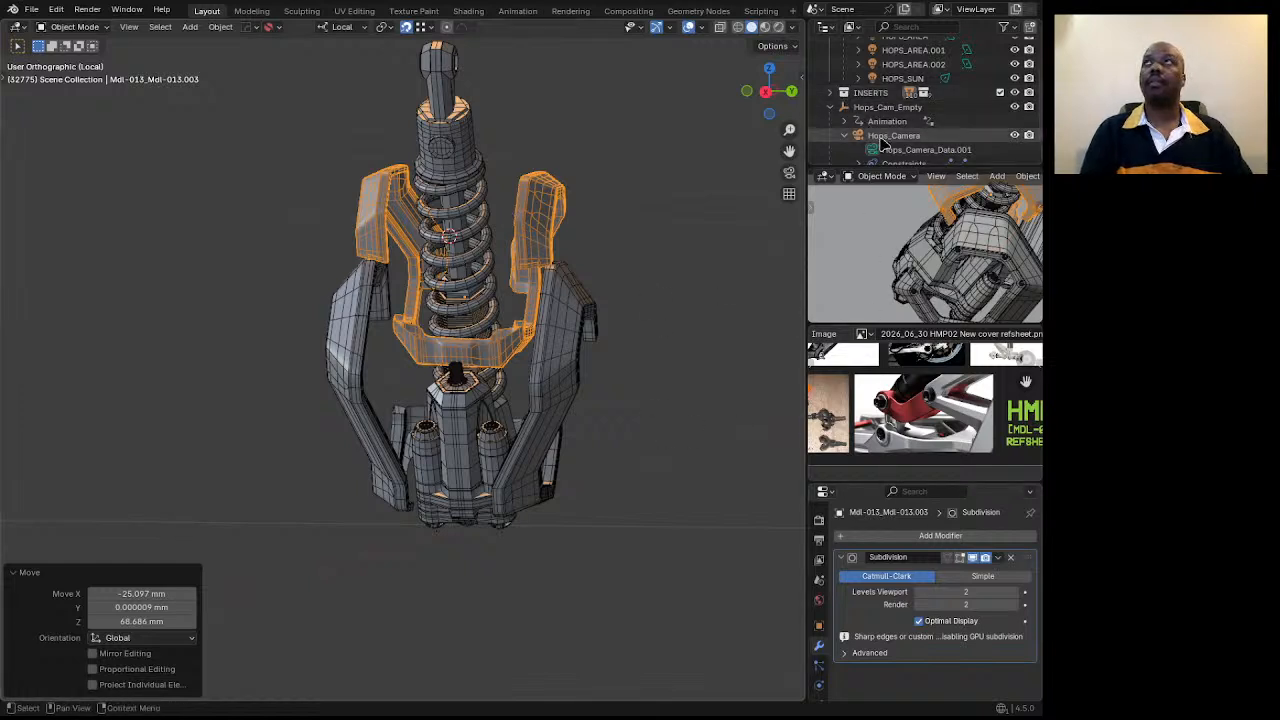
Try a 400 mm focal length on Hops_Camera and settle on 200 mm to widen the camera preview.
click(884, 138)
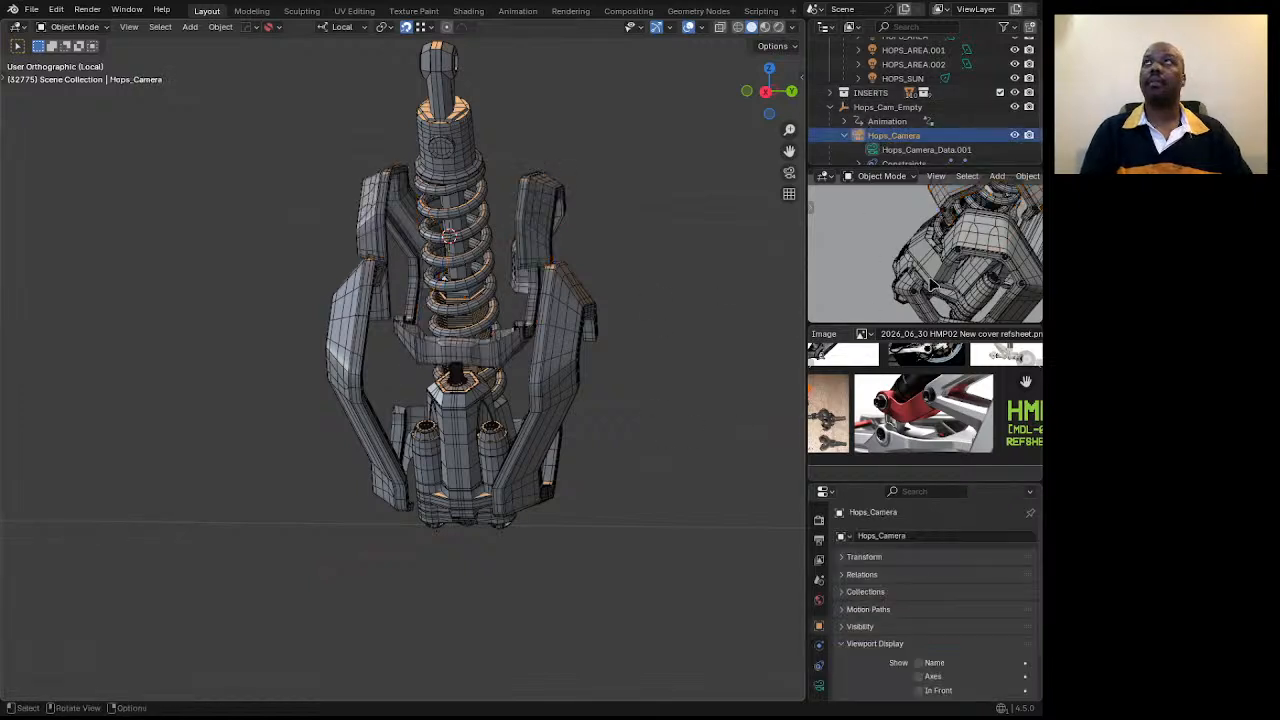
click(819, 686)
click(933, 597)
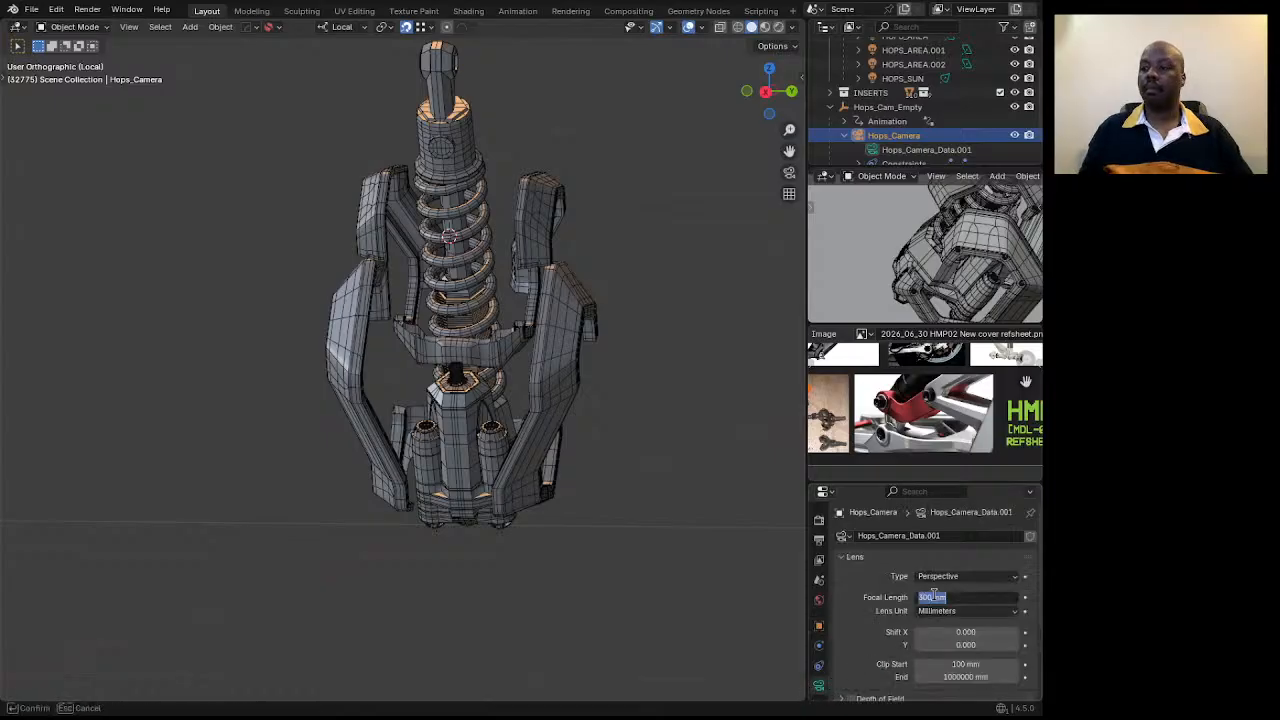
text(400)
key(Return)
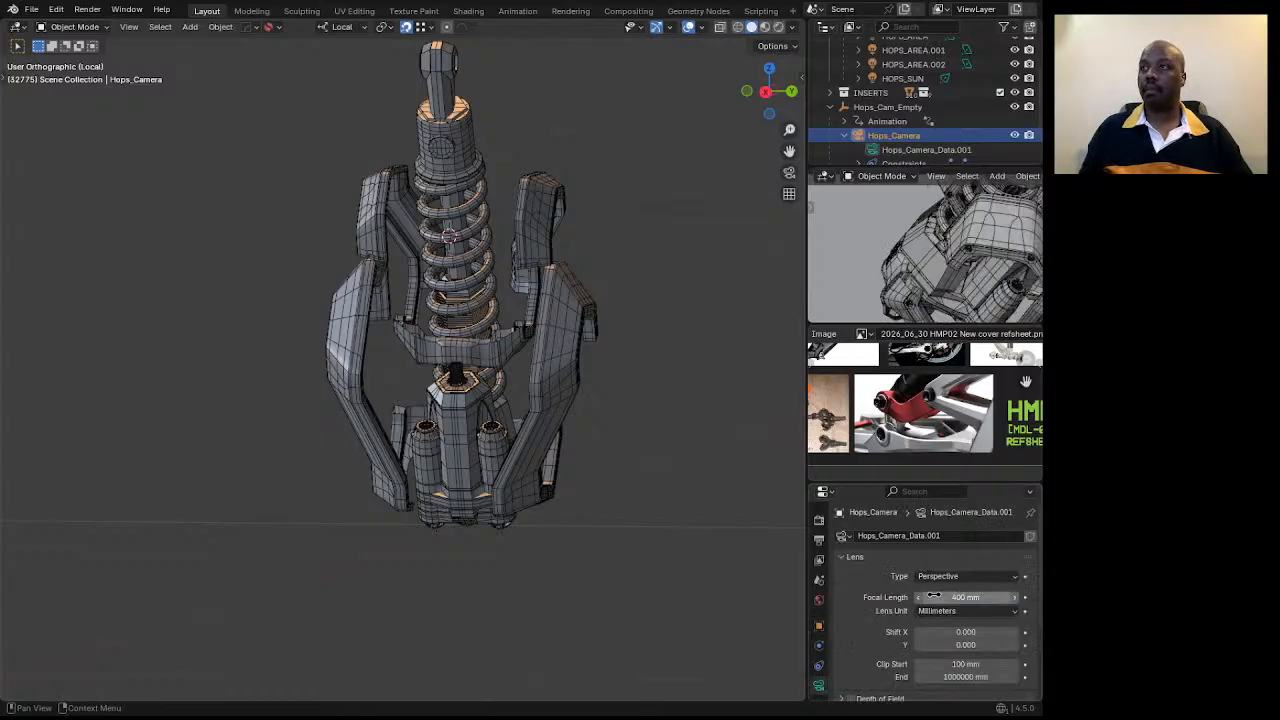
click(933, 597)
text(200)
key(Return)
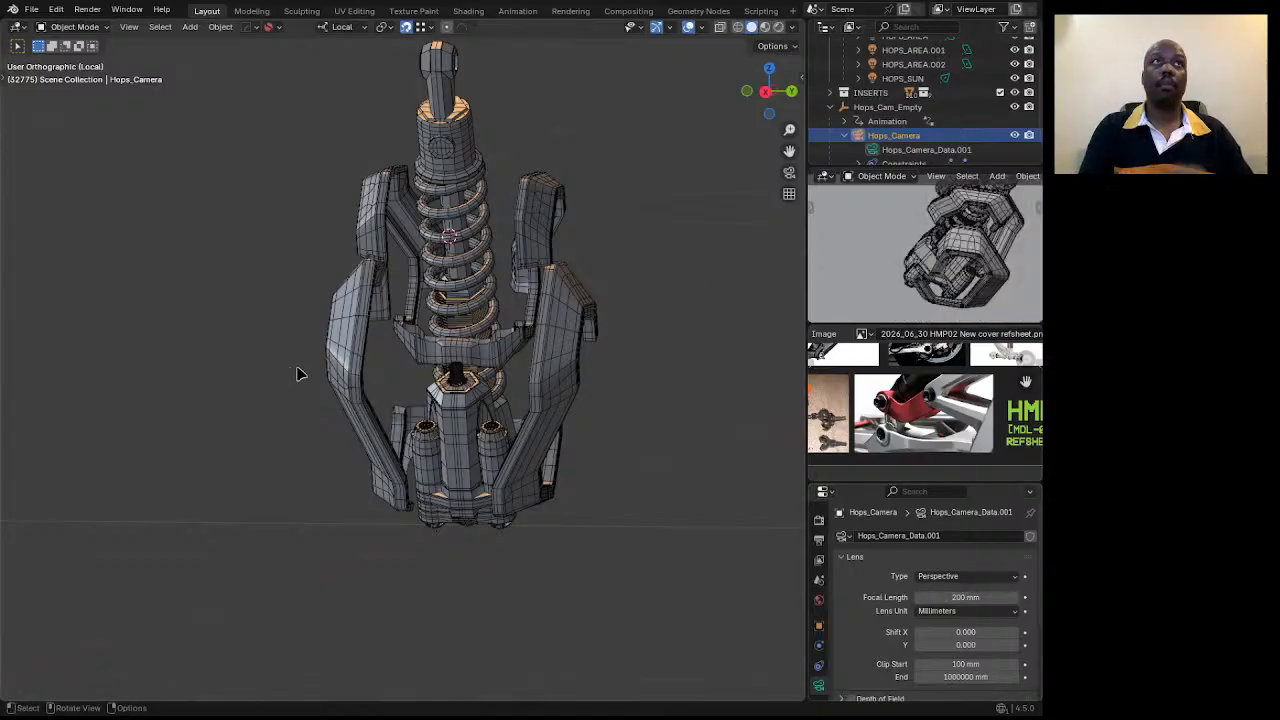
Select the upper guard copy and examine the shock area of the bike frame on the reference sheet.
middle_drag(377, 358, 120, 300)
scroll(441, 356, up, 3)
click(475, 361)
scroll(477, 359, down, 1)
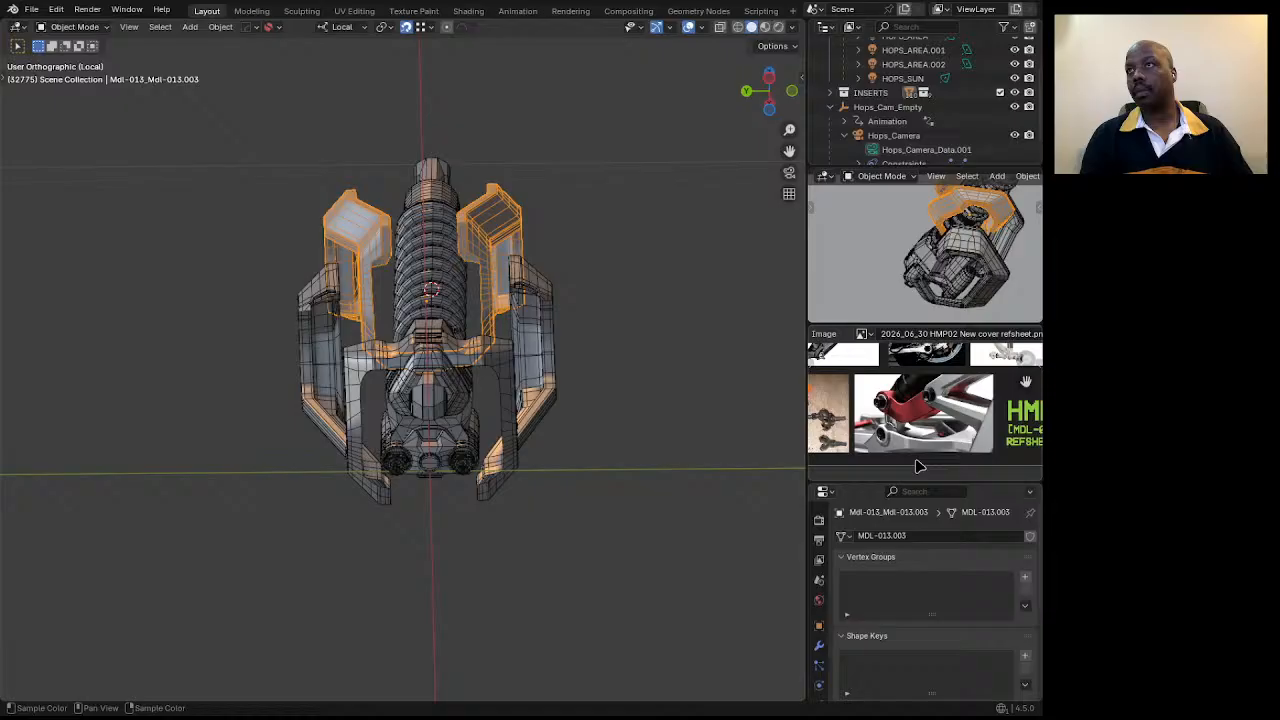
scroll(915, 450, up, 2)
scroll(860, 375, up, 3)
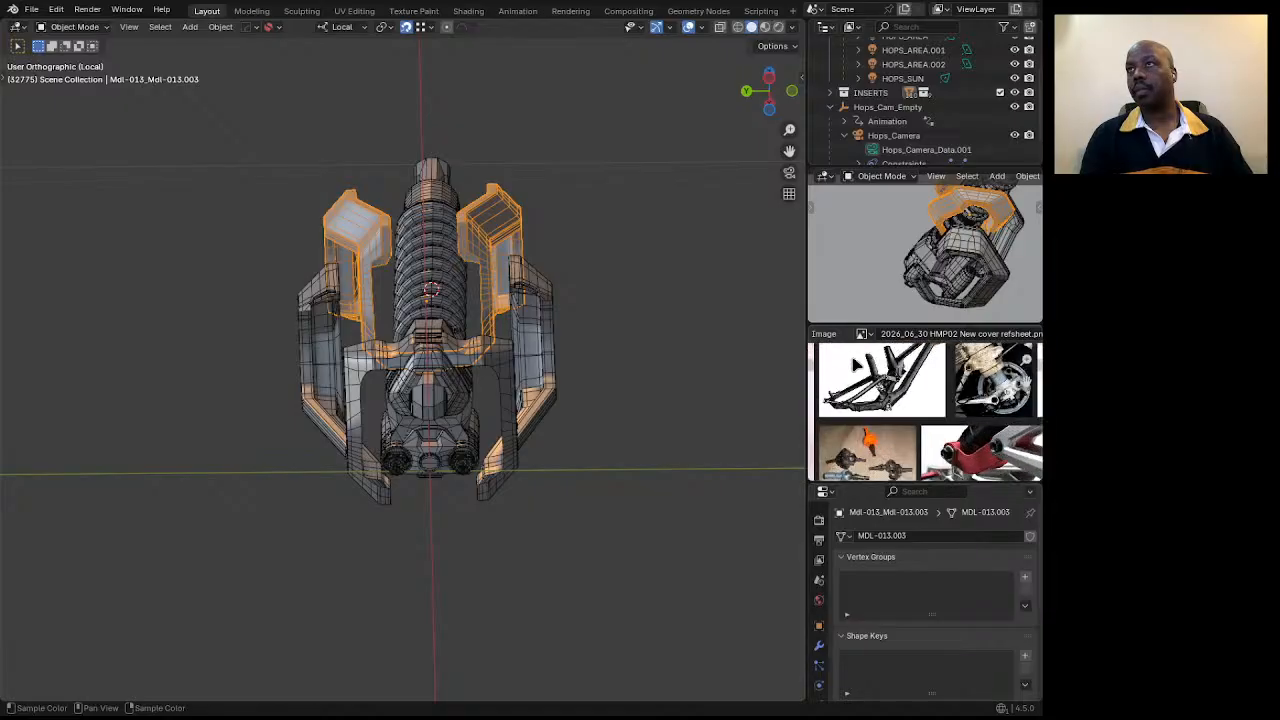
middle_drag(887, 430, 897, 454)
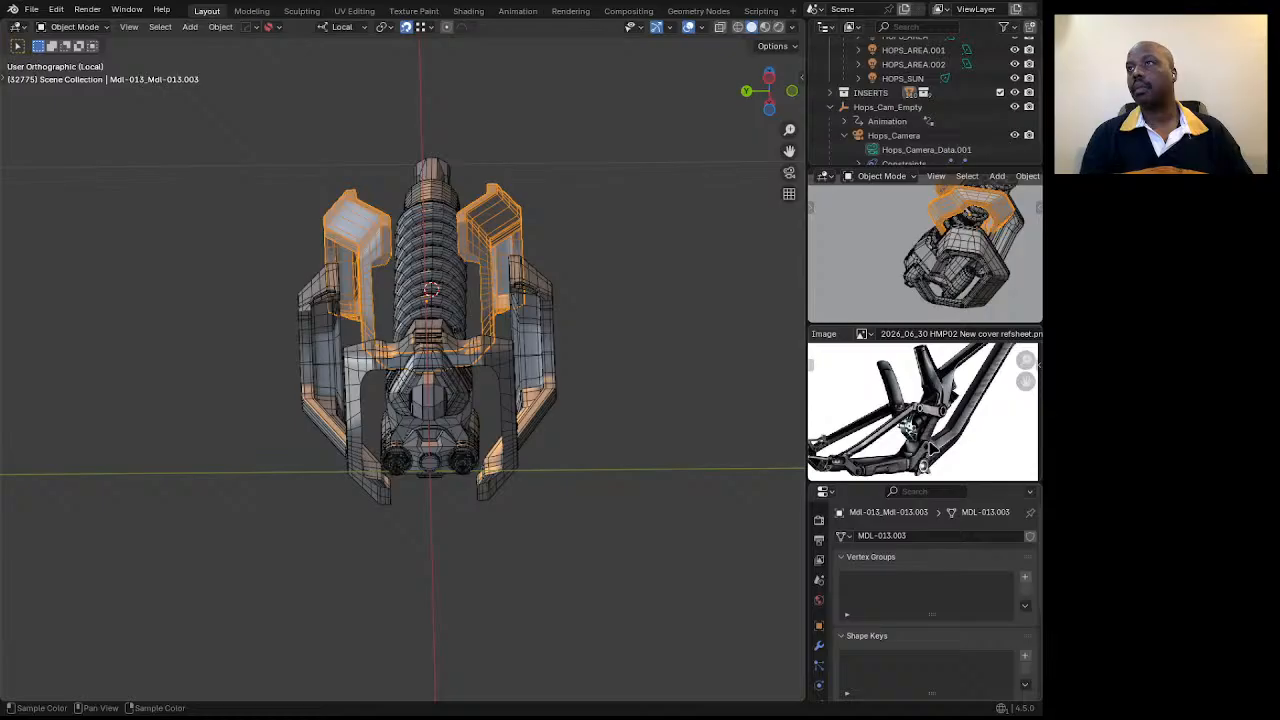
Reposition the upper guard copy in back view, about 31 mm in X and -25 mm in Z.
middle_drag(400, 325, 538, 366)
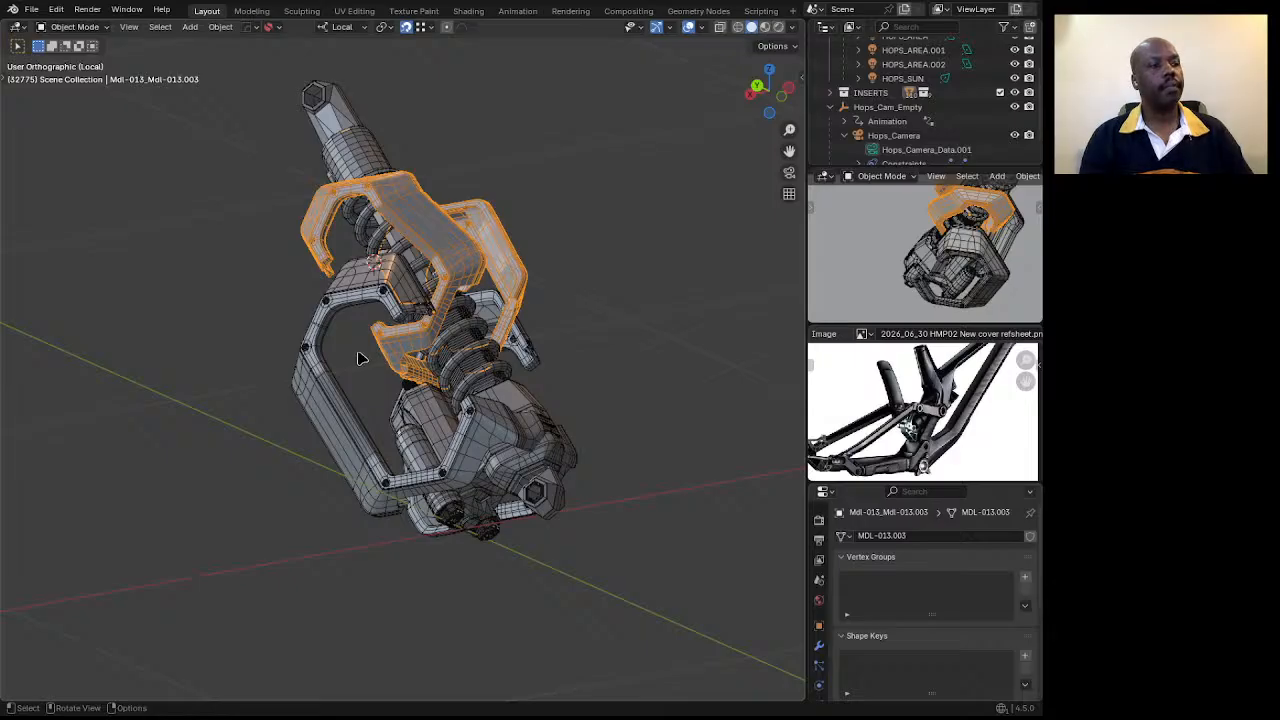
middle_drag(337, 338, 378, 345)
scroll(381, 360, up, 3)
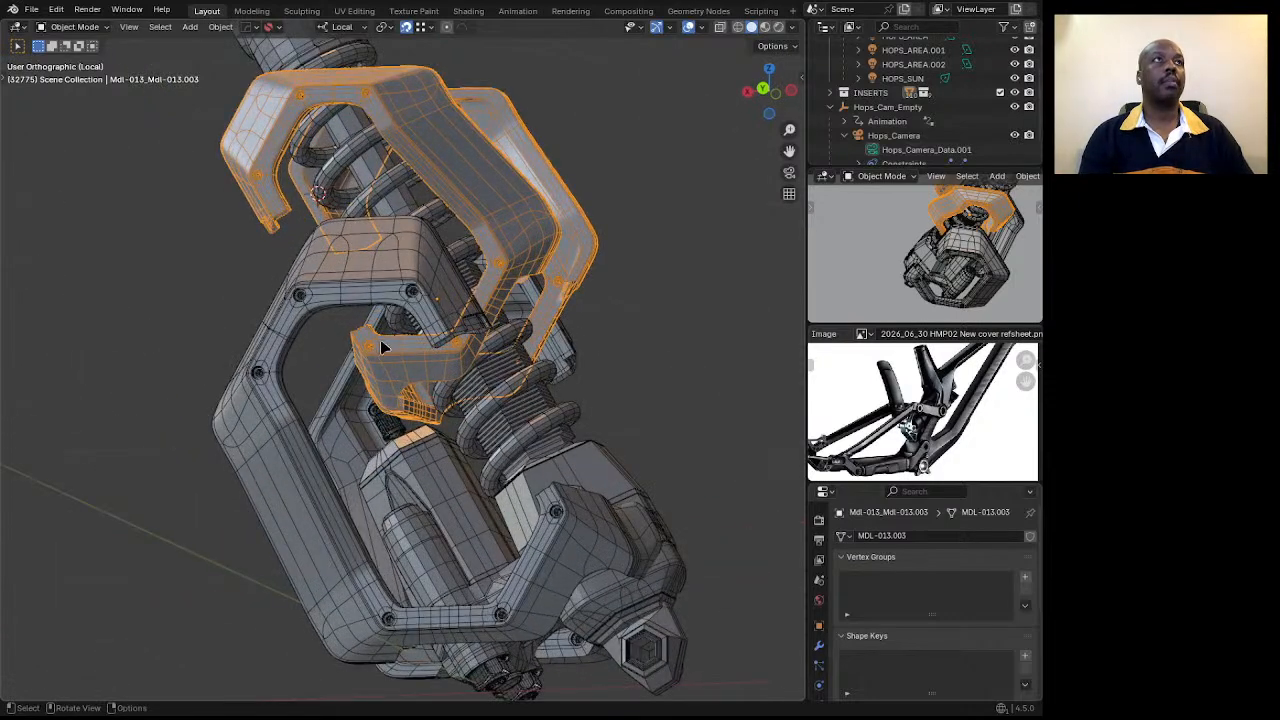
click(770, 91)
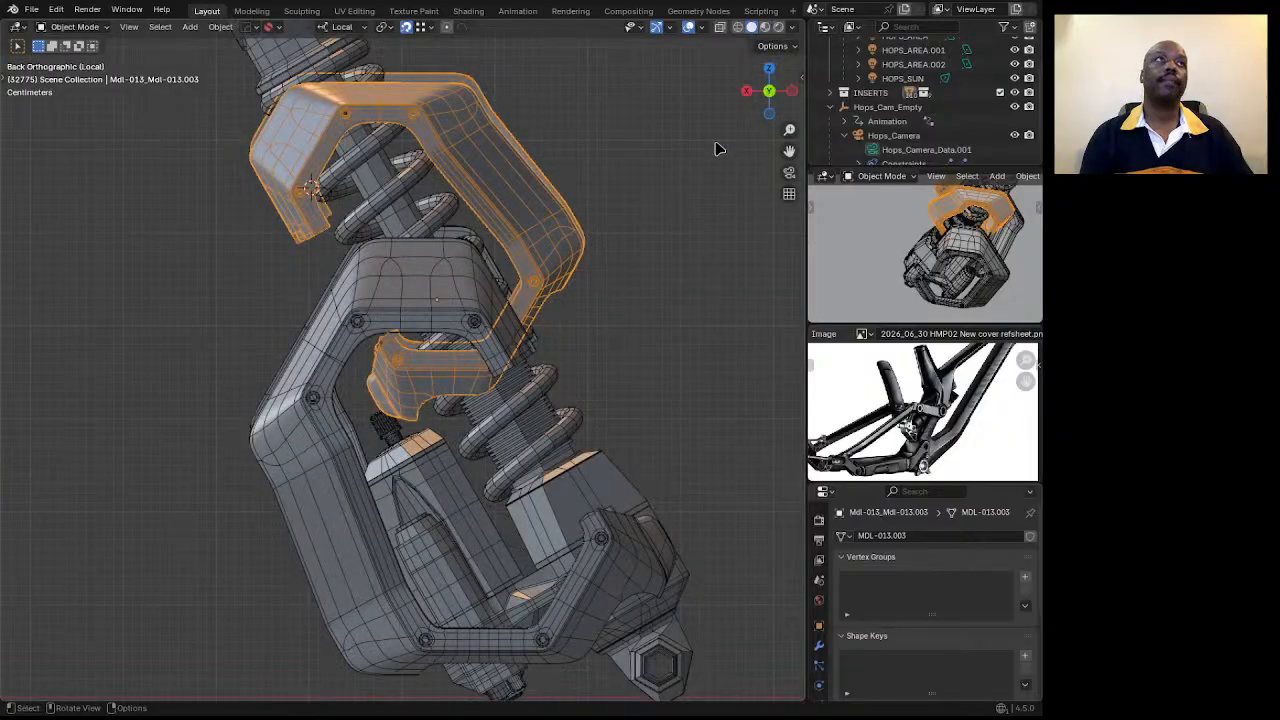
scroll(434, 325, down, 2)
middle_drag(434, 325, 283, 330)
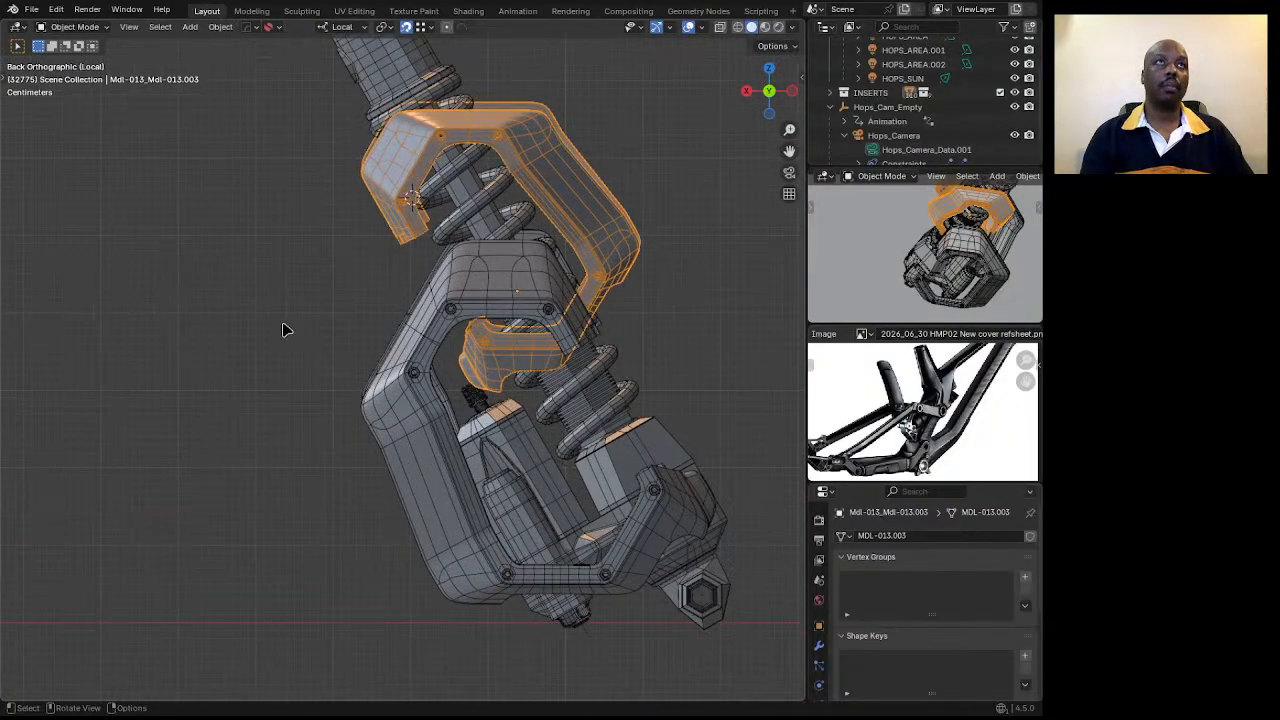
key(g)
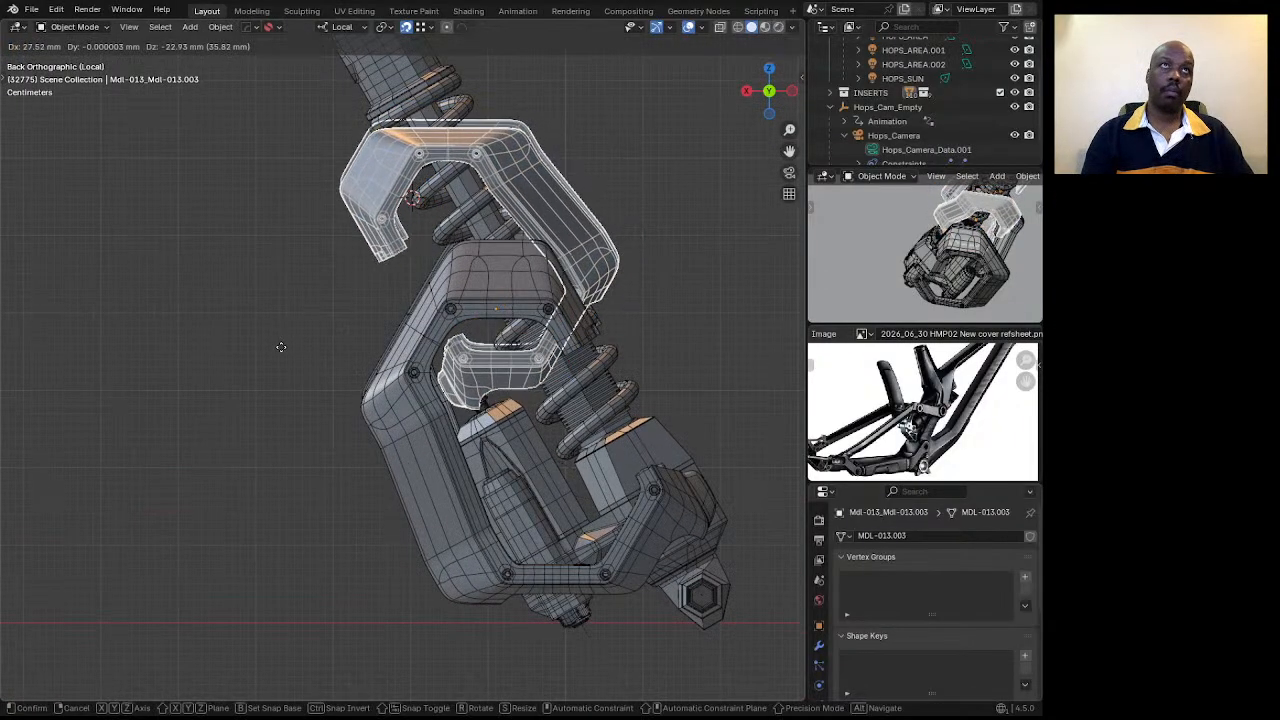
click(278, 348)
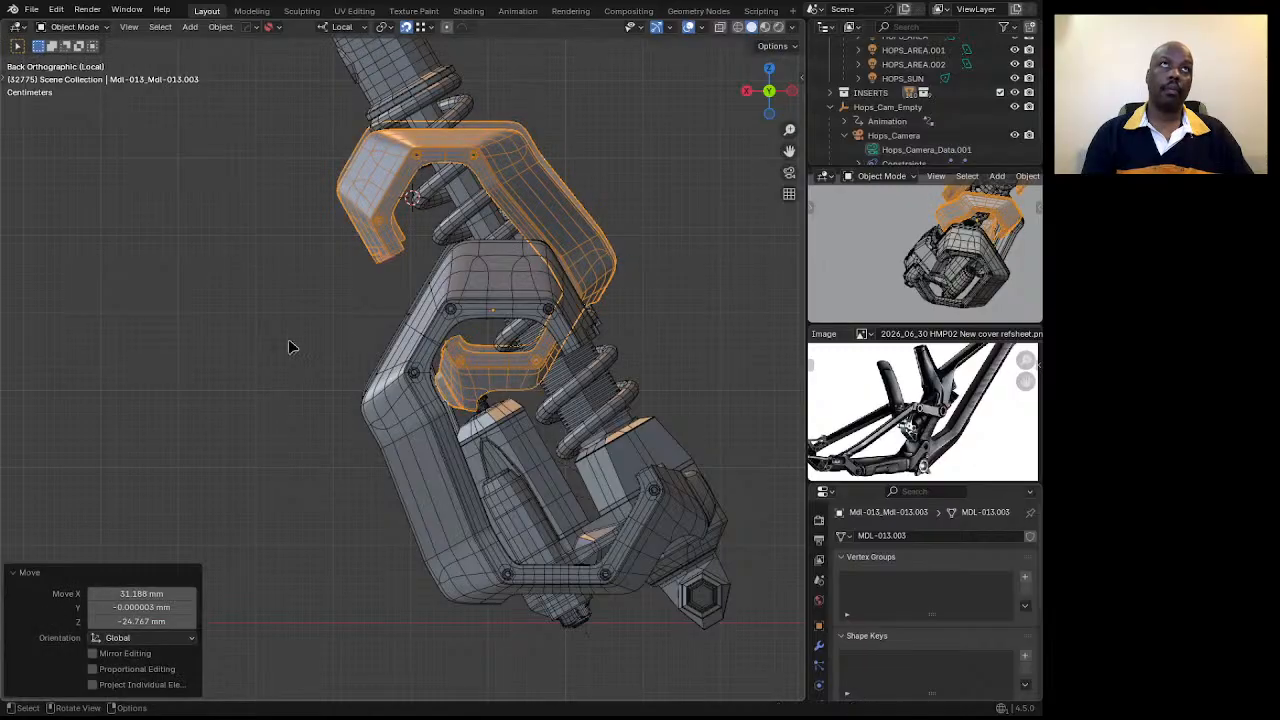
Add a single unshifted loop cut down the middle of the lower guard's top section.
click(431, 332)
click(253, 354)
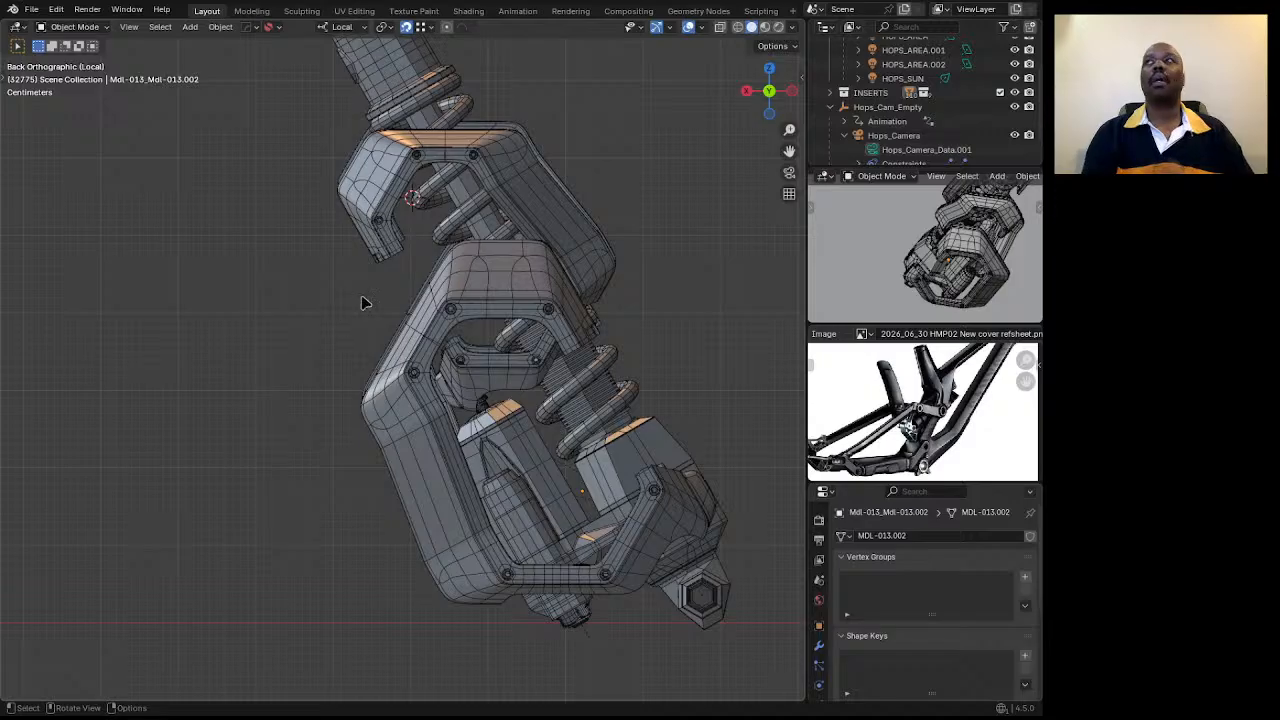
click(588, 224)
click(498, 264)
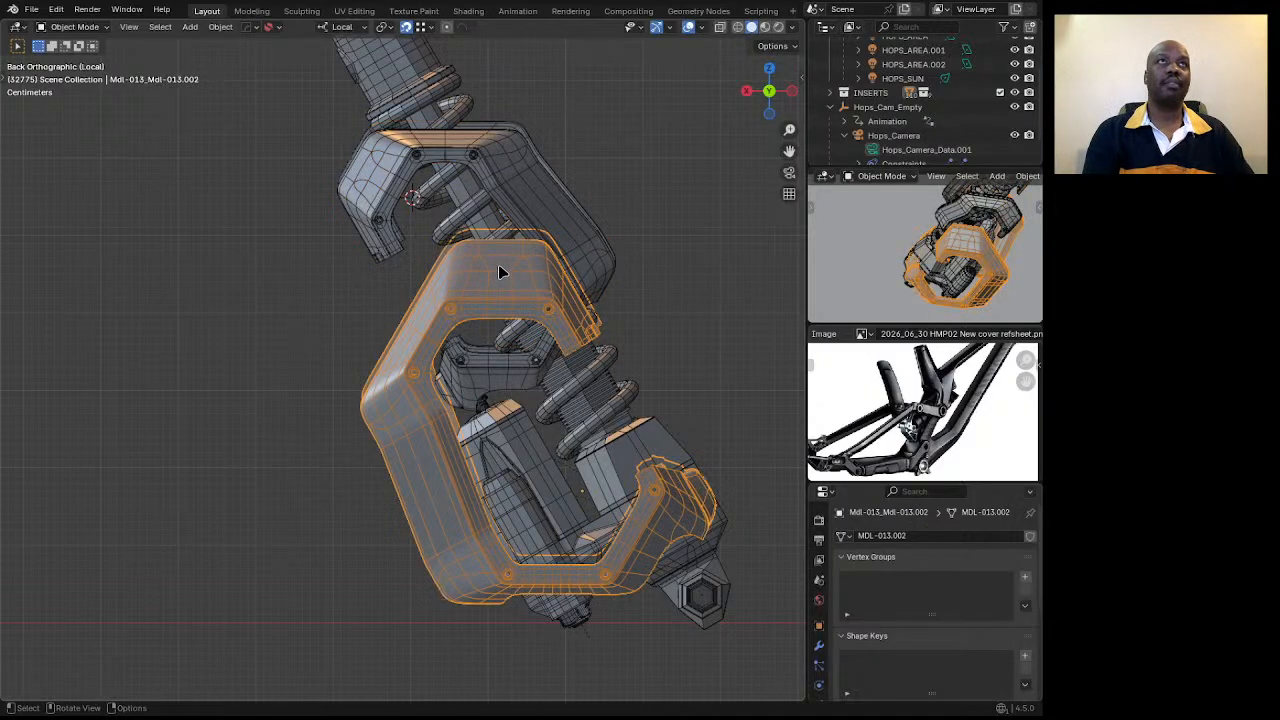
key(Tab)
scroll(498, 281, up, 2)
key(ctrl+r)
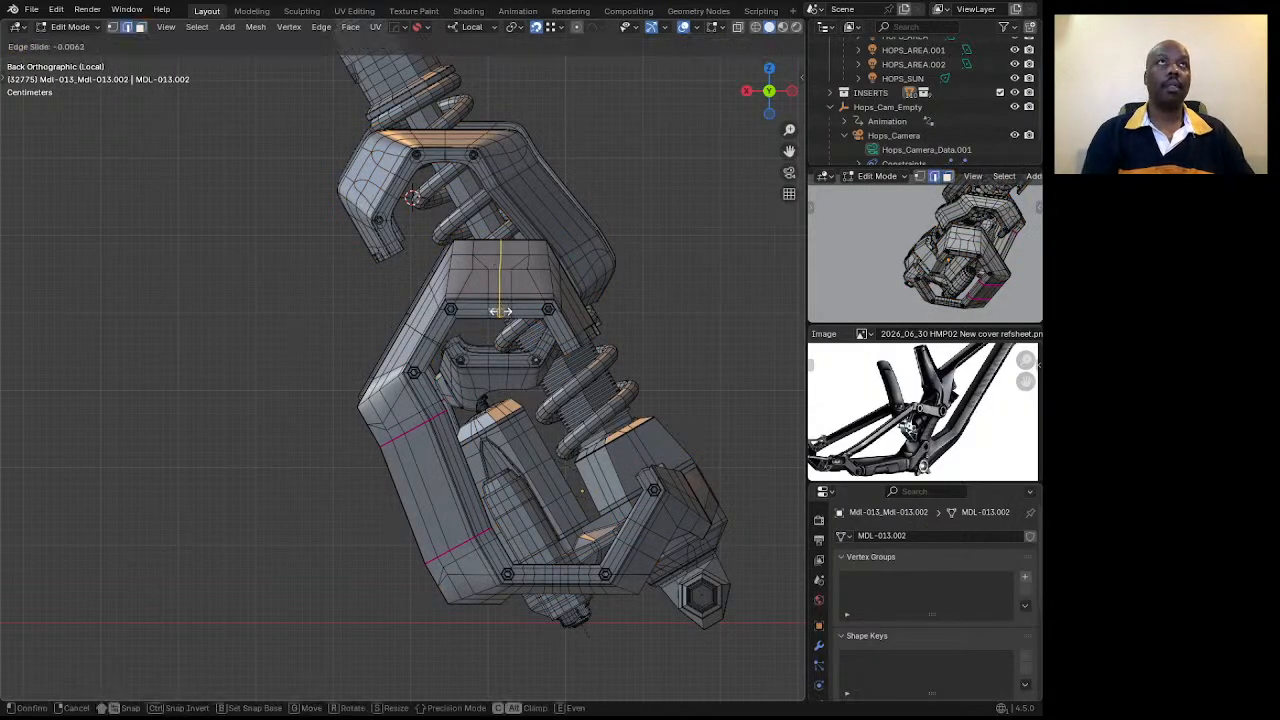
click(499, 310)
right_click(499, 310)
Flatten the new centre edge loop with LoopTools, using the Best fit plane at 100% influence.
scroll(499, 270, up, 2)
scroll(498, 270, up, 2)
right_click(534, 271)
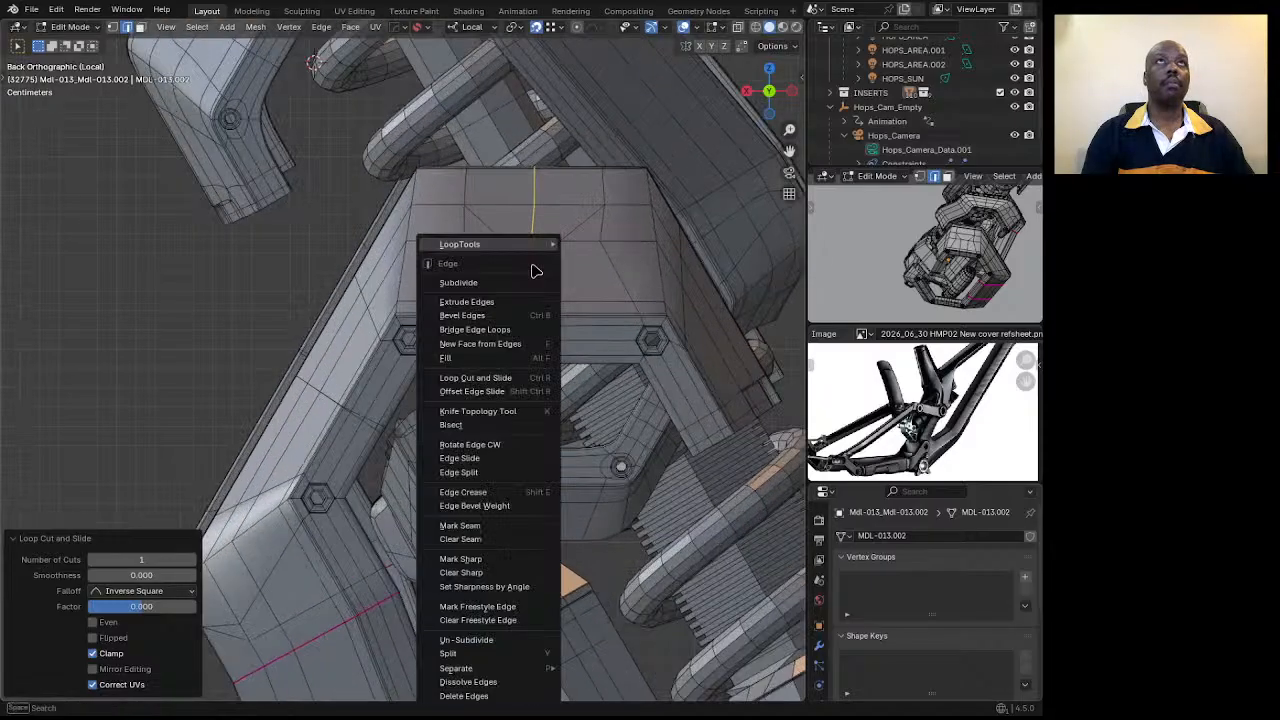
click(592, 287)
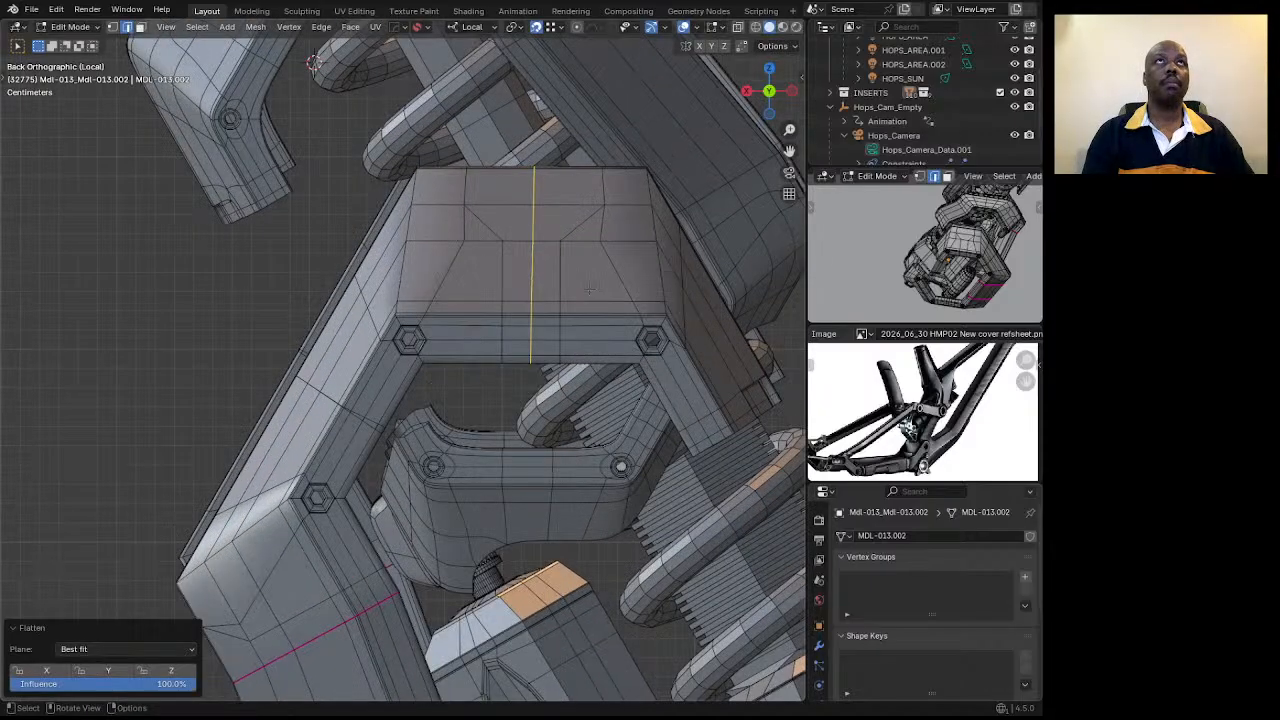
scroll(534, 253, down, 2)
scroll(540, 291, up, 3)
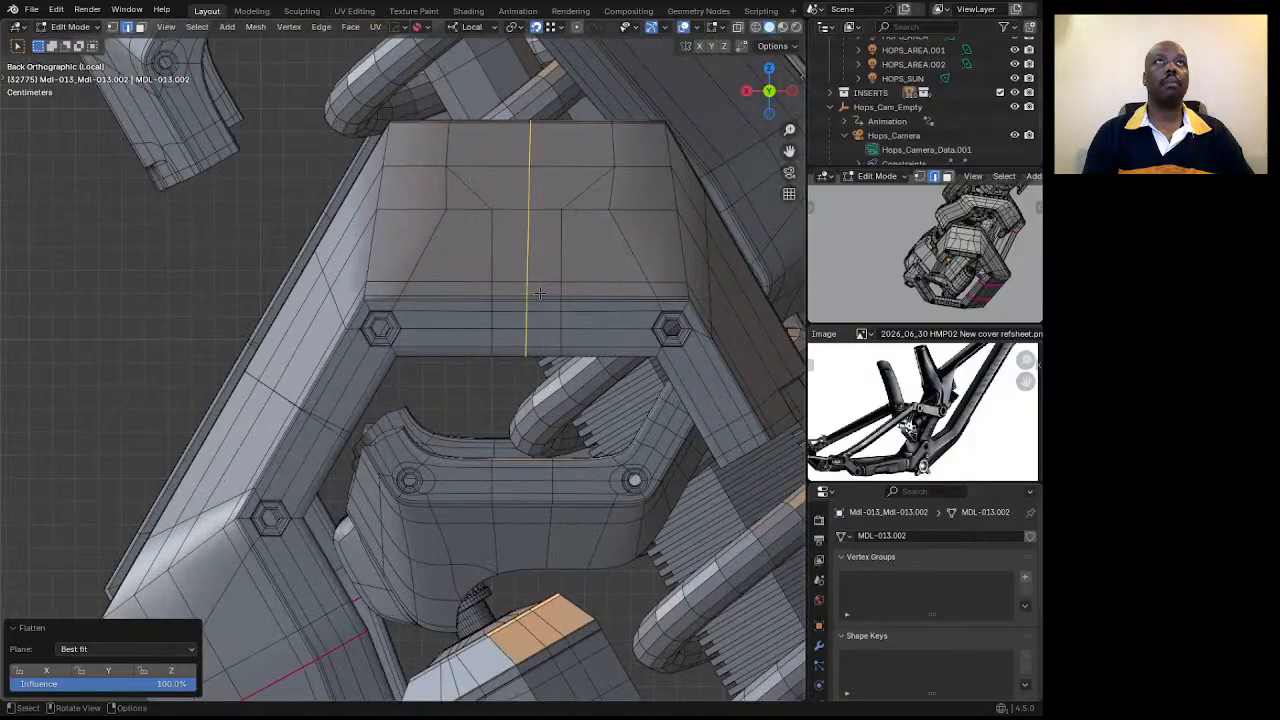
Add a single unshifted loop cut down the middle of the upper guard's lower section, between its two bolts.
scroll(540, 291, down, 6)
scroll(413, 356, up, 5)
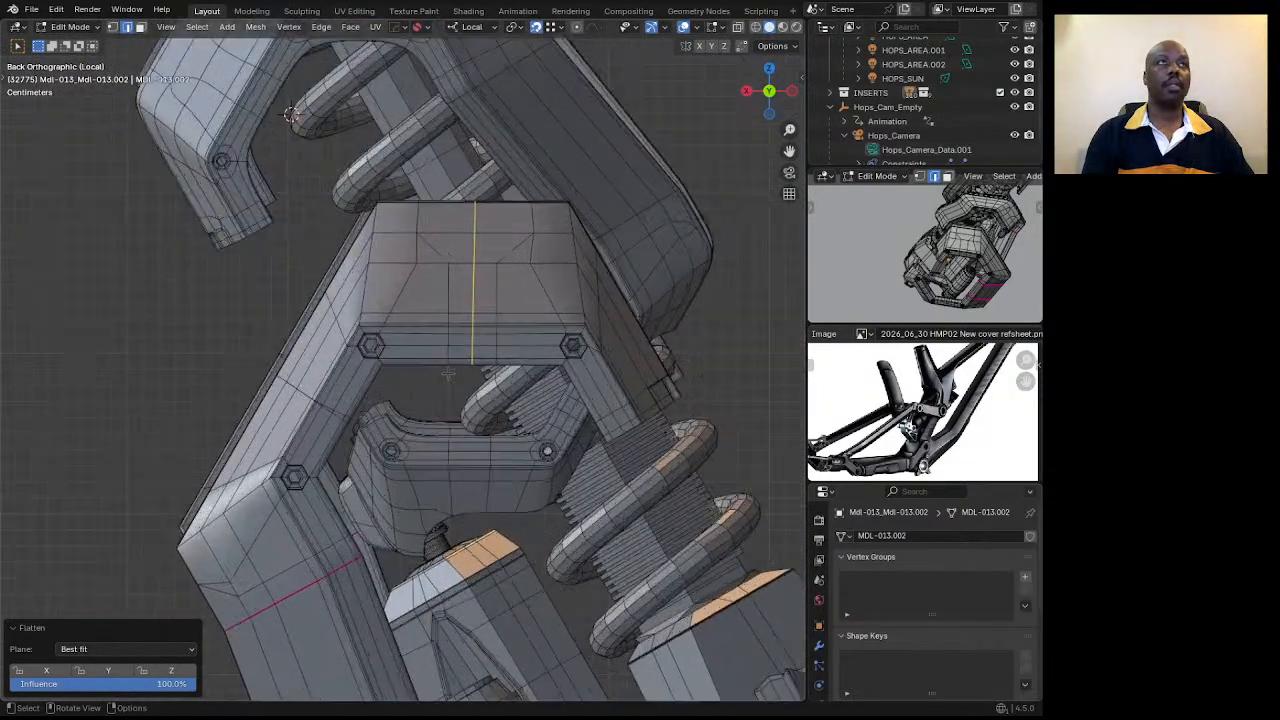
key(Tab)
click(462, 463)
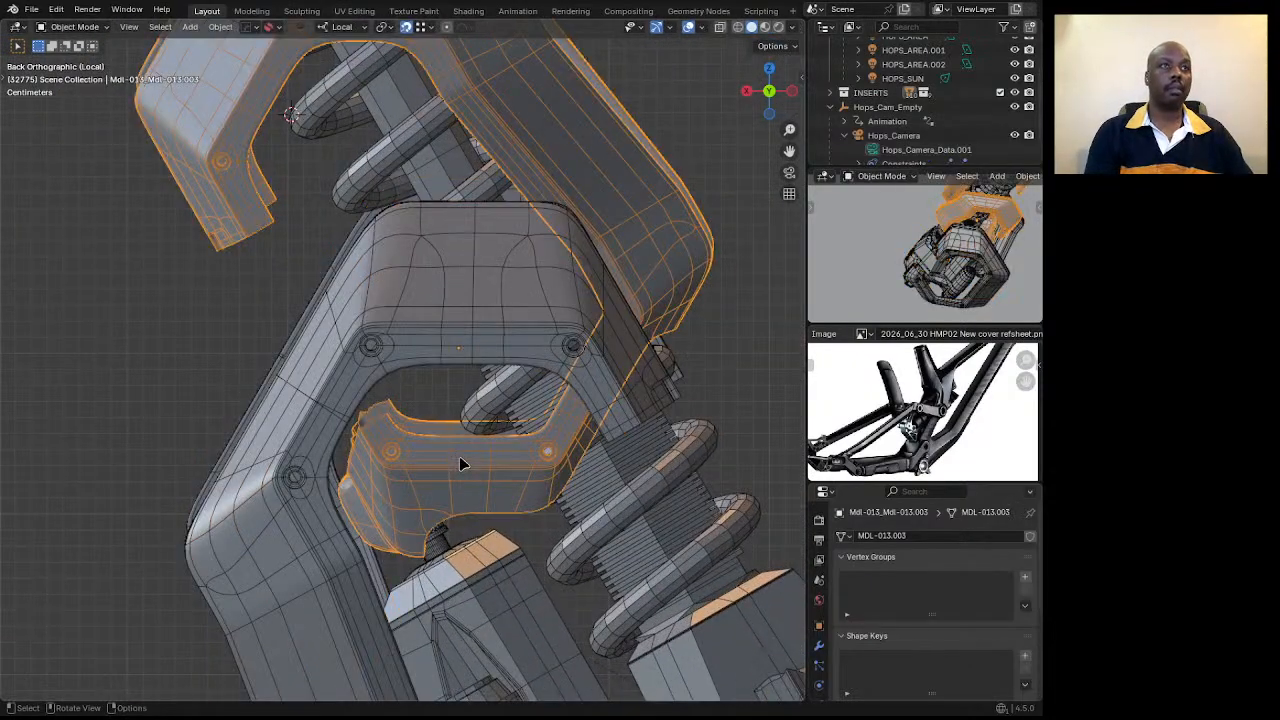
key(Tab)
key(ctrl+r)
click(476, 463)
right_click(476, 463)
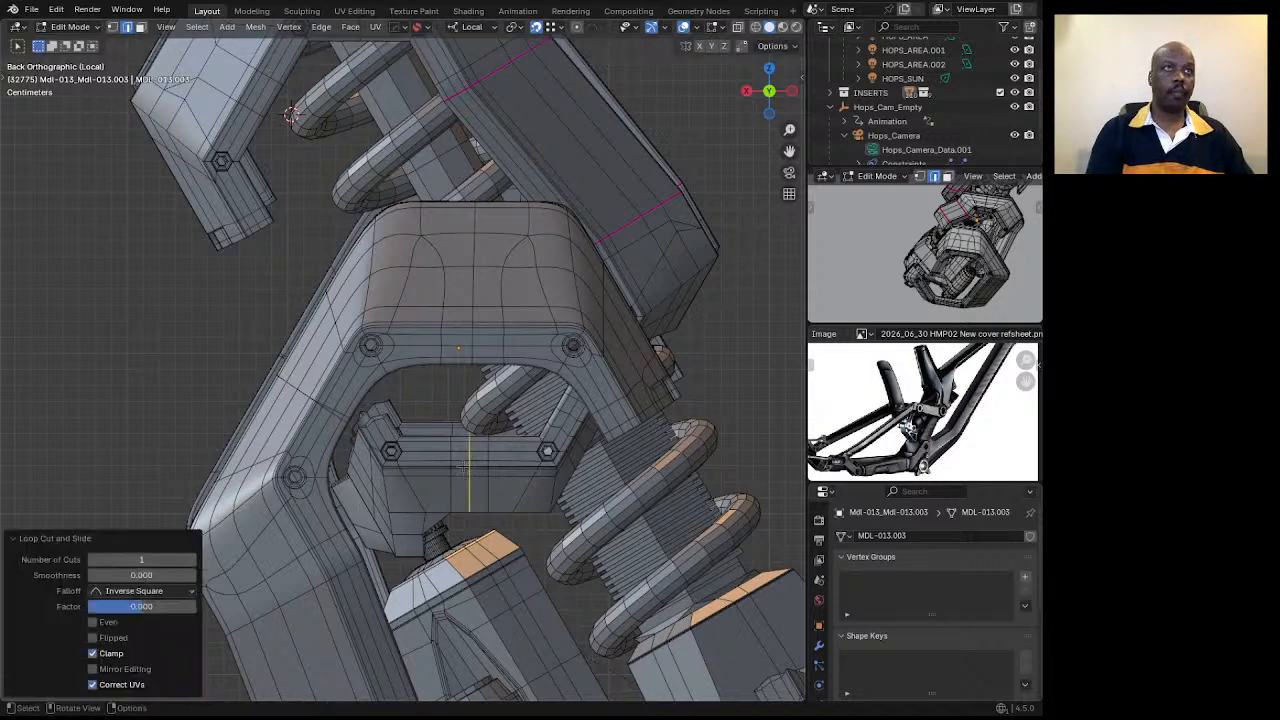
scroll(466, 455, down, 1)
scroll(466, 462, up, 2)
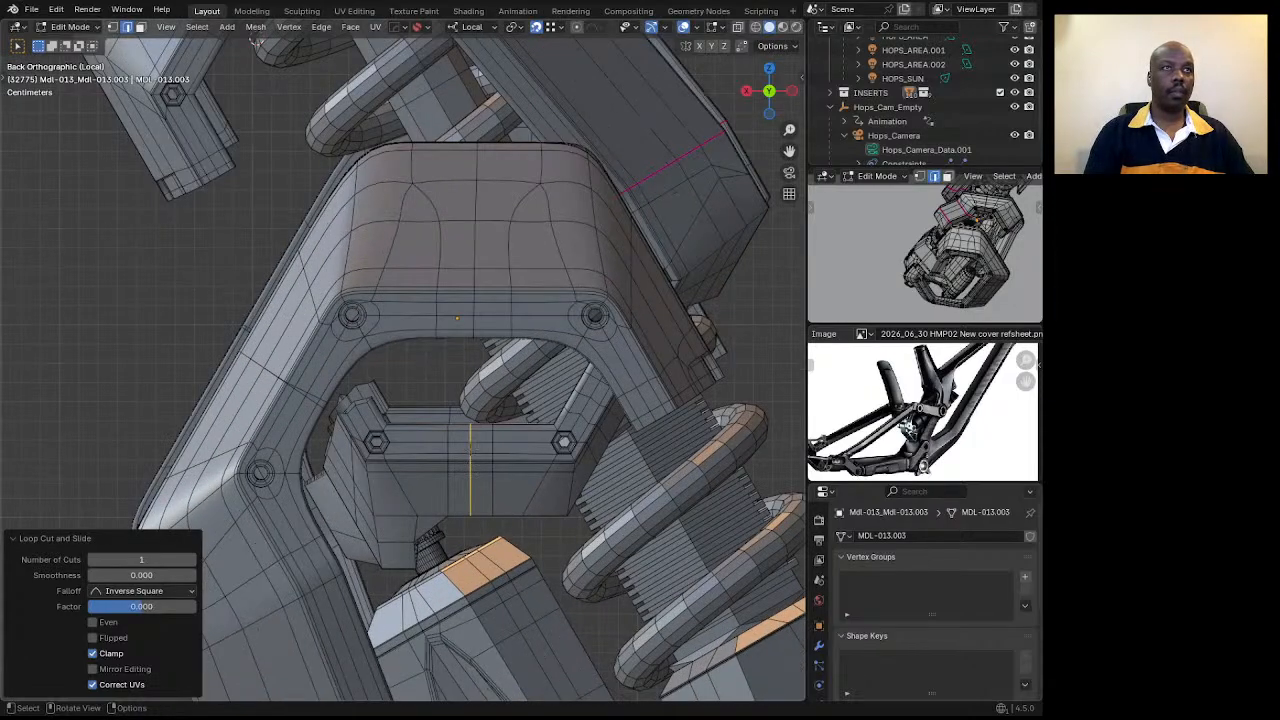
scroll(466, 462, down, 3)
middle_drag(466, 462, 490, 494)
key(ctrl+r)
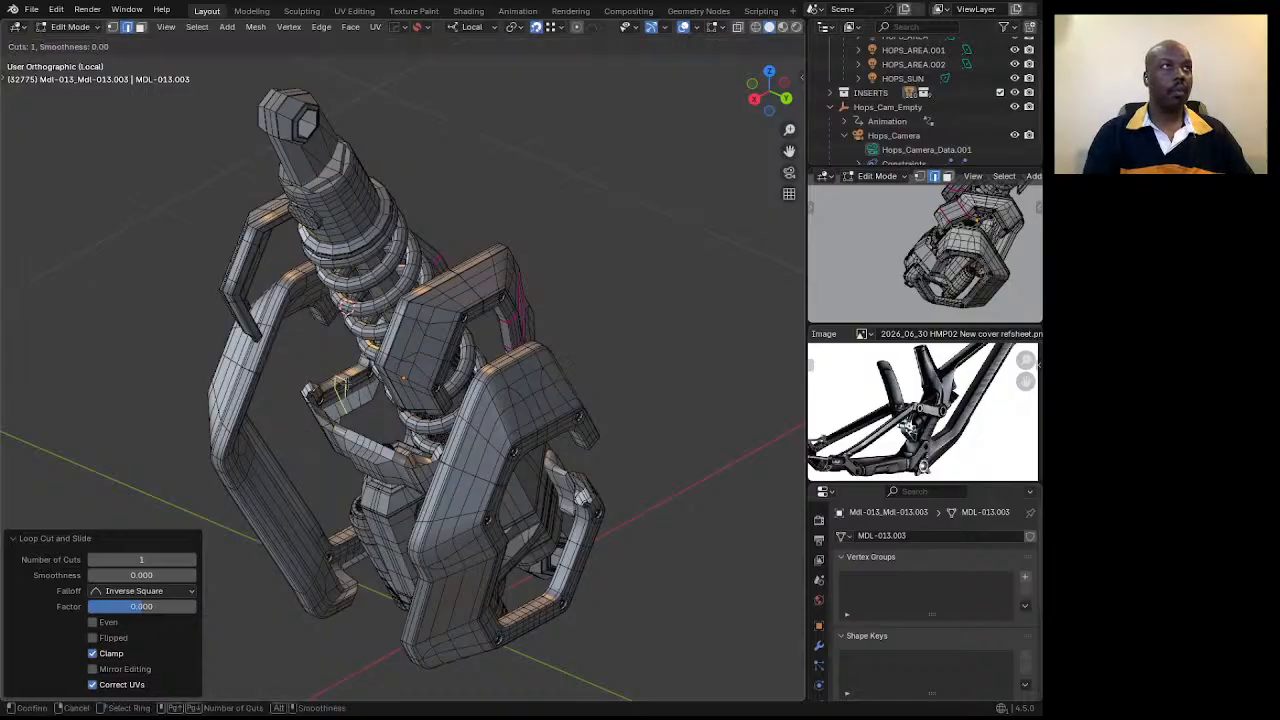
right_click(345, 388)
Snap the 3D cursor to the upper guard's new centre loop and set the guard's origin to the 3D cursor.
middle_drag(345, 388, 283, 226)
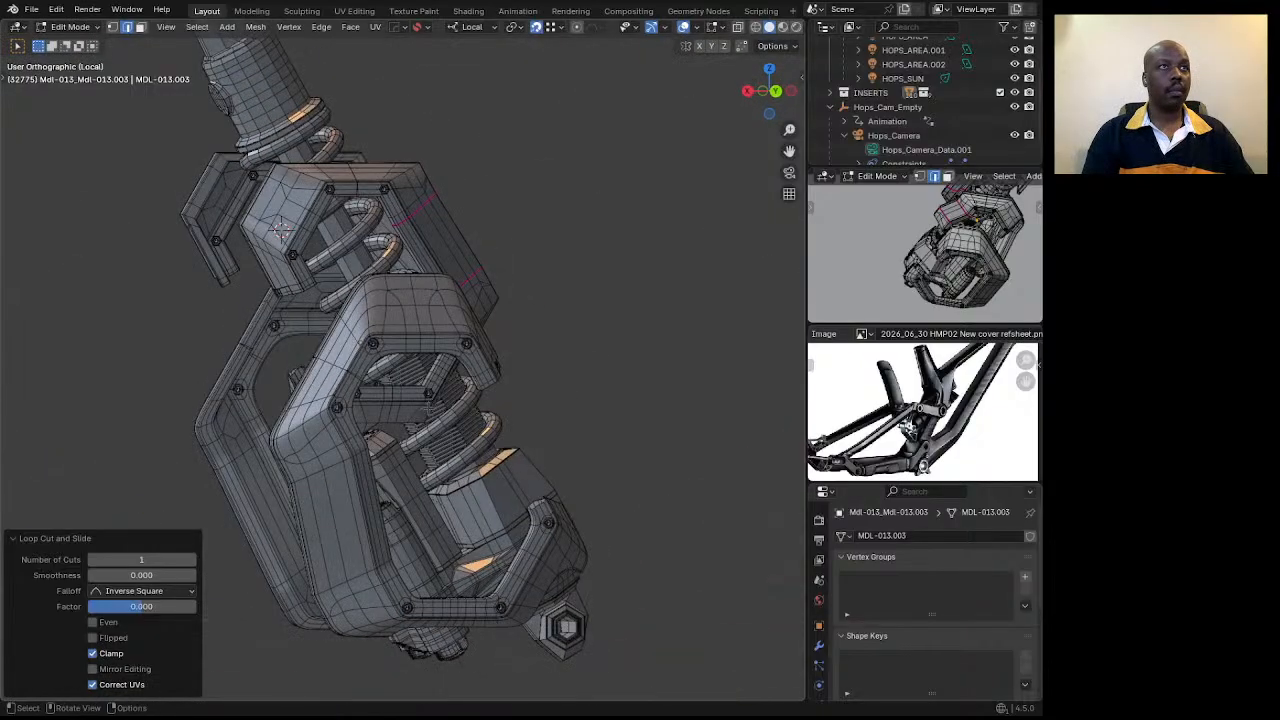
key(alt)
alt+click(391, 407)
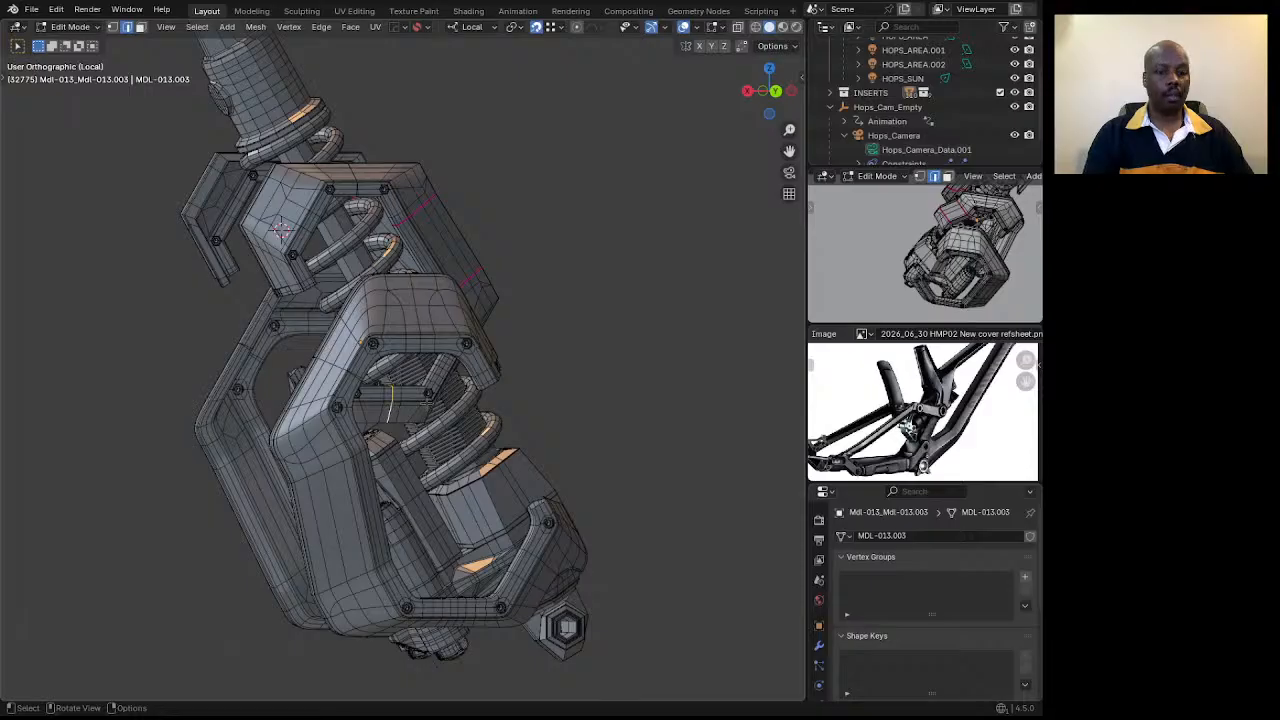
key(ctrl+Tab)
click(410, 423)
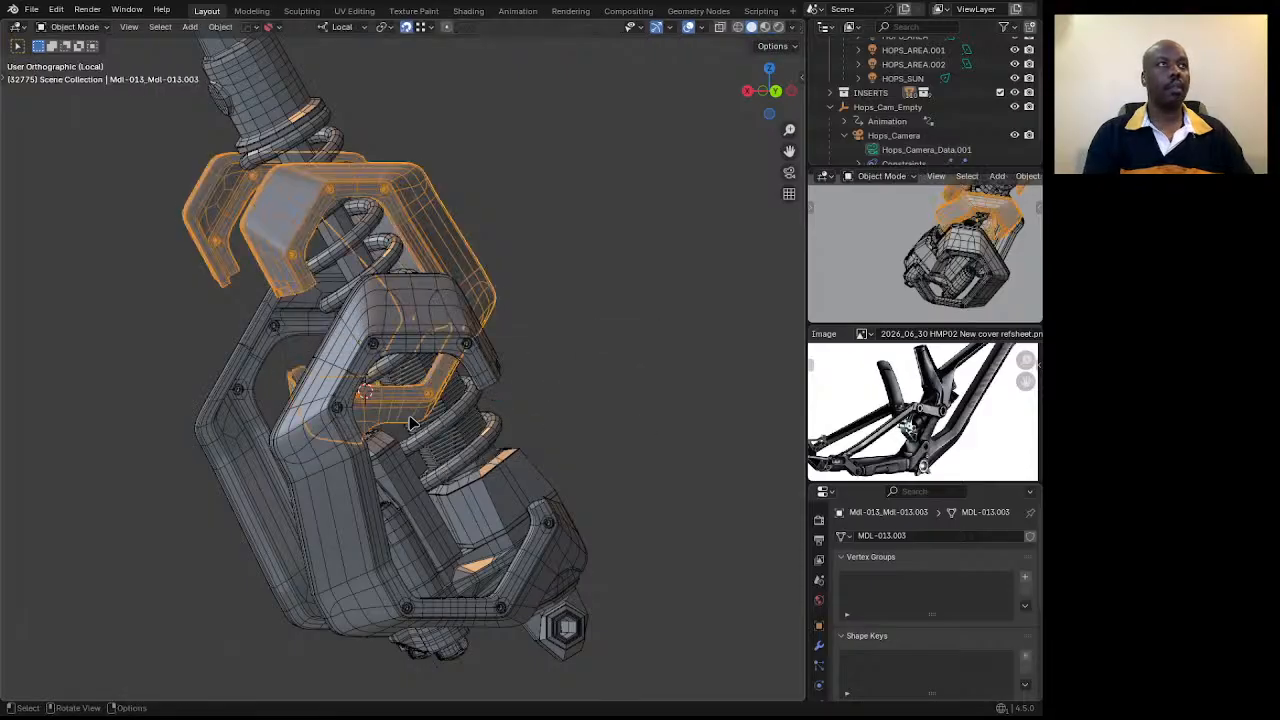
right_click(411, 410)
mouse_move(413, 408)
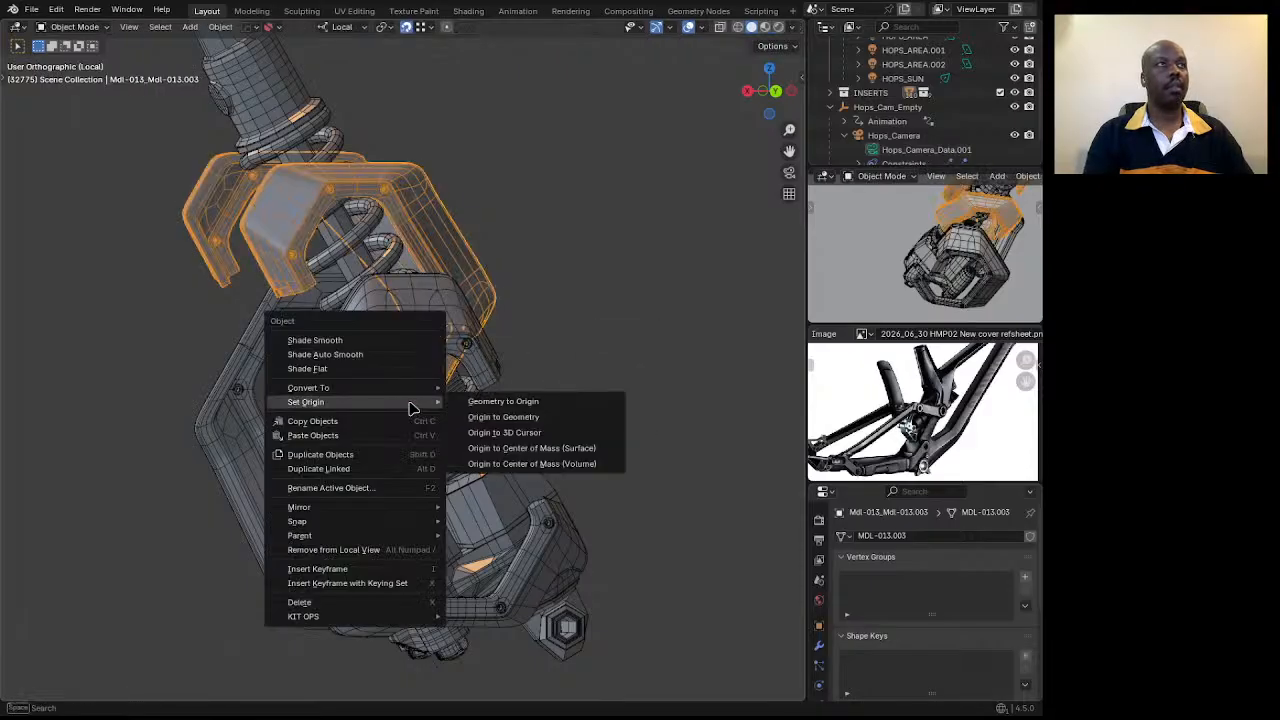
click(497, 440)
Select the lower guard and examine the alignment of its centre loop with the upper guard in Edit Mode.
middle_drag(497, 440, 493, 341)
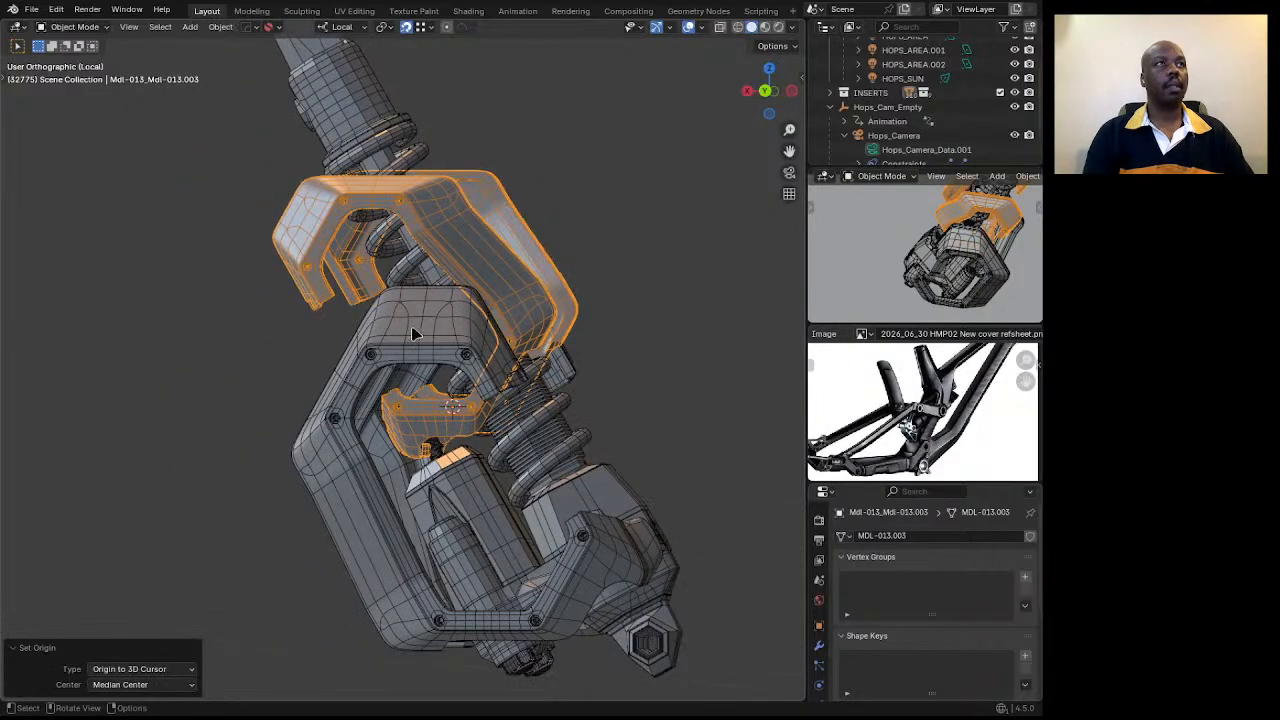
middle_drag(413, 334, 474, 347)
click(520, 385)
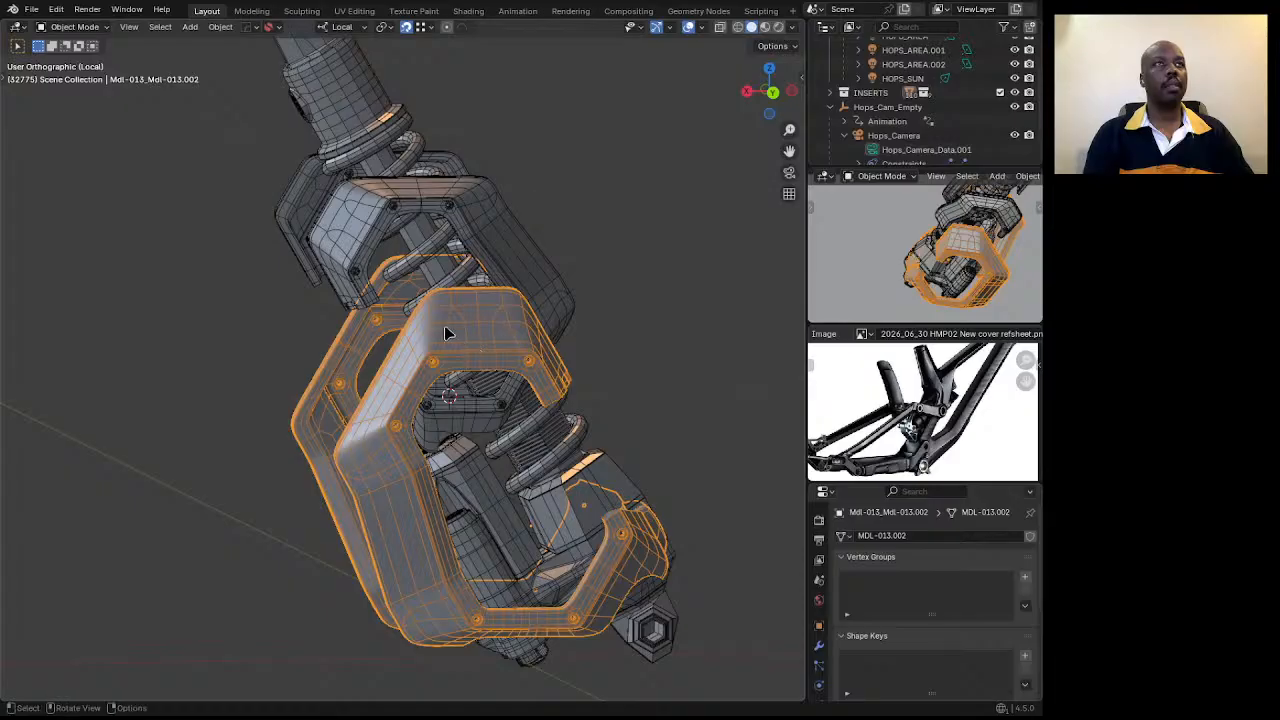
click(772, 94)
scroll(433, 444, up, 4)
middle_drag(447, 400, 444, 397)
key(Tab)
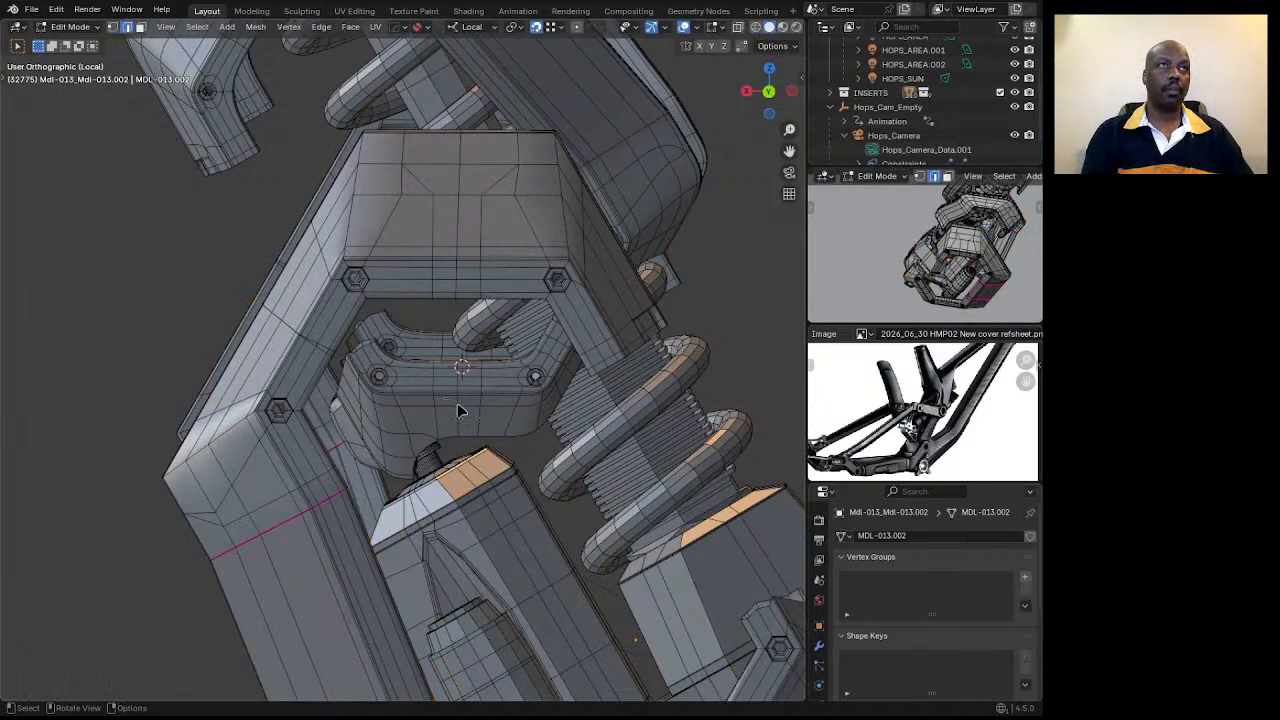
Select the upper guard's entire linked mesh in vertex mode, viewed from the back.
key(Tab)
click(451, 409)
key(Tab)
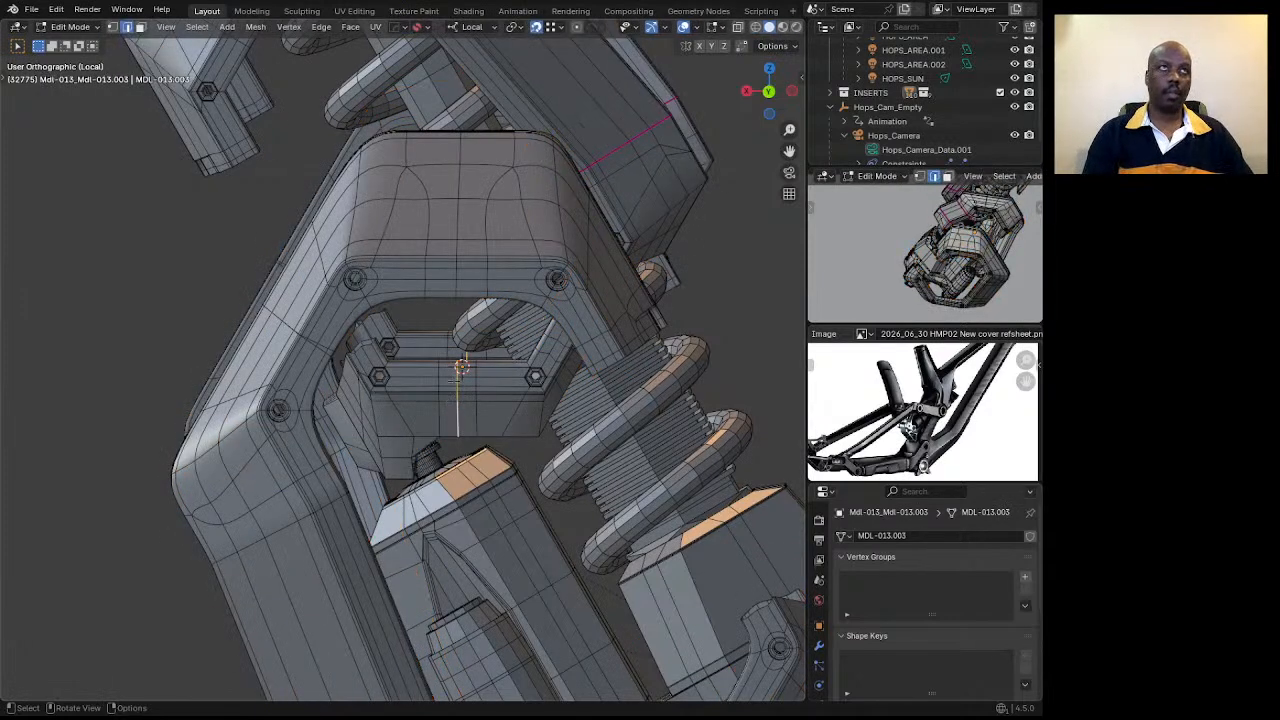
key(1)
scroll(463, 355, up, 3)
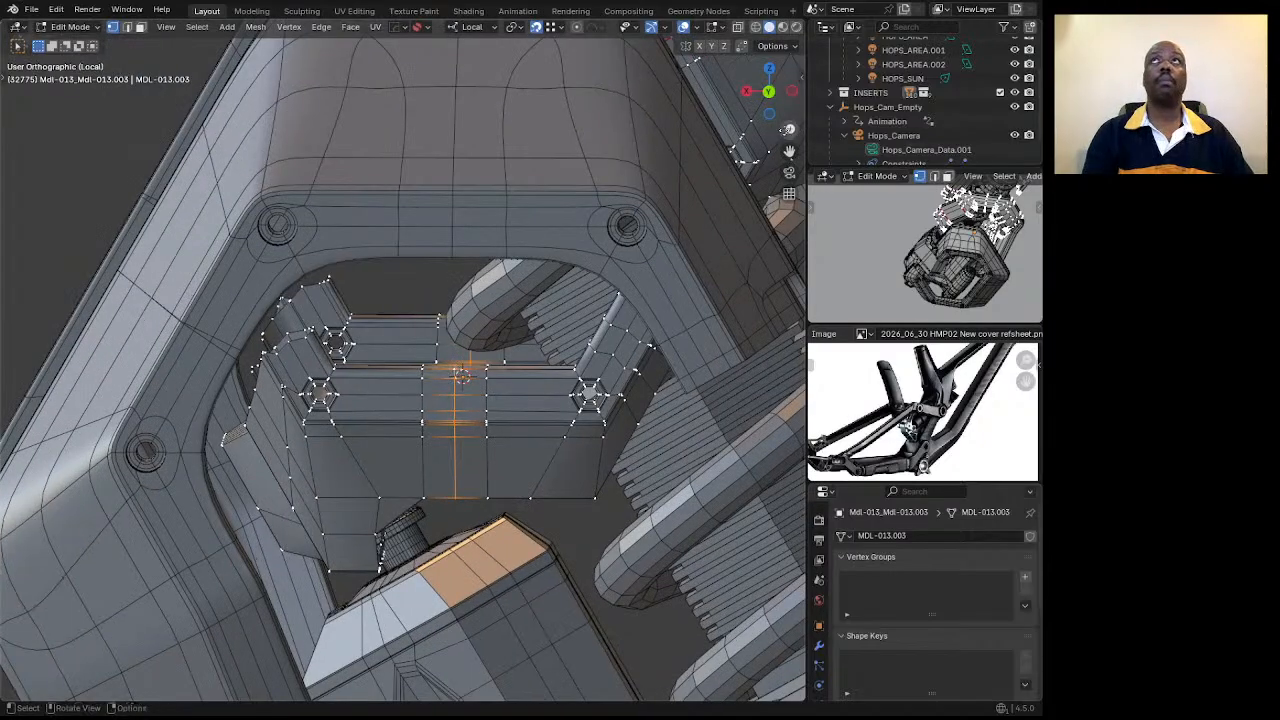
click(769, 91)
scroll(426, 325, down, 1)
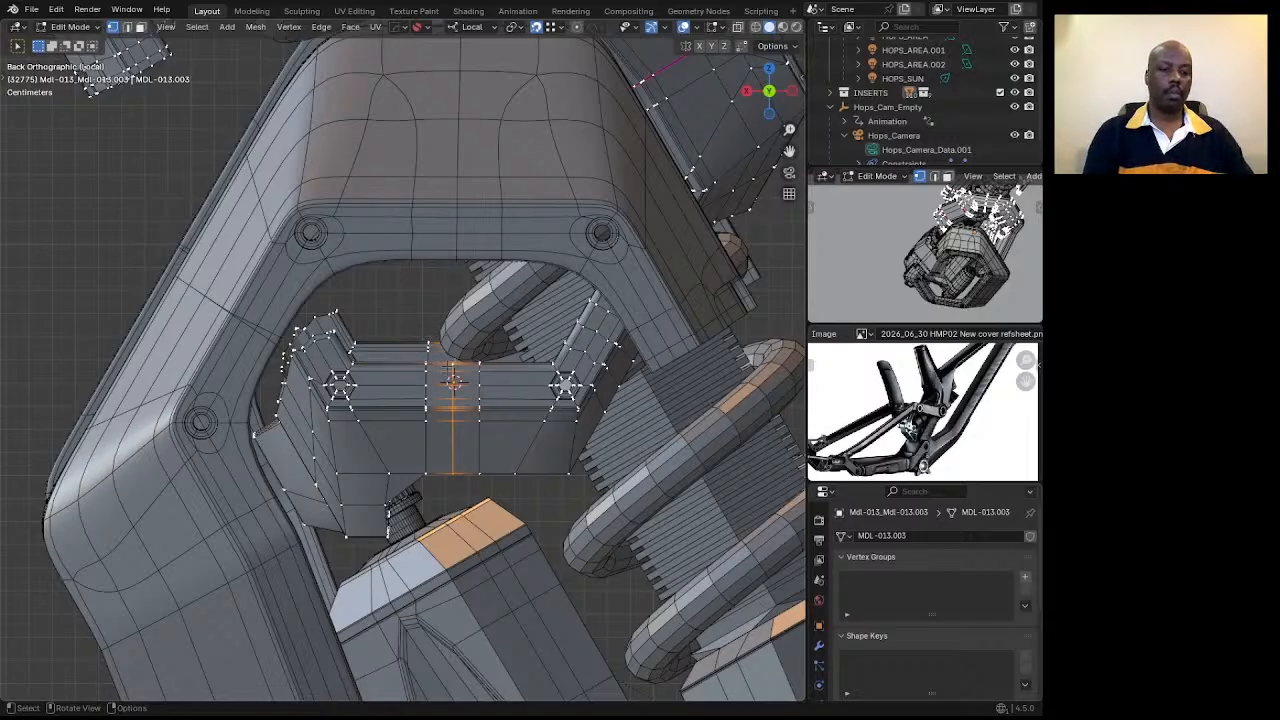
key(ctrl+l)
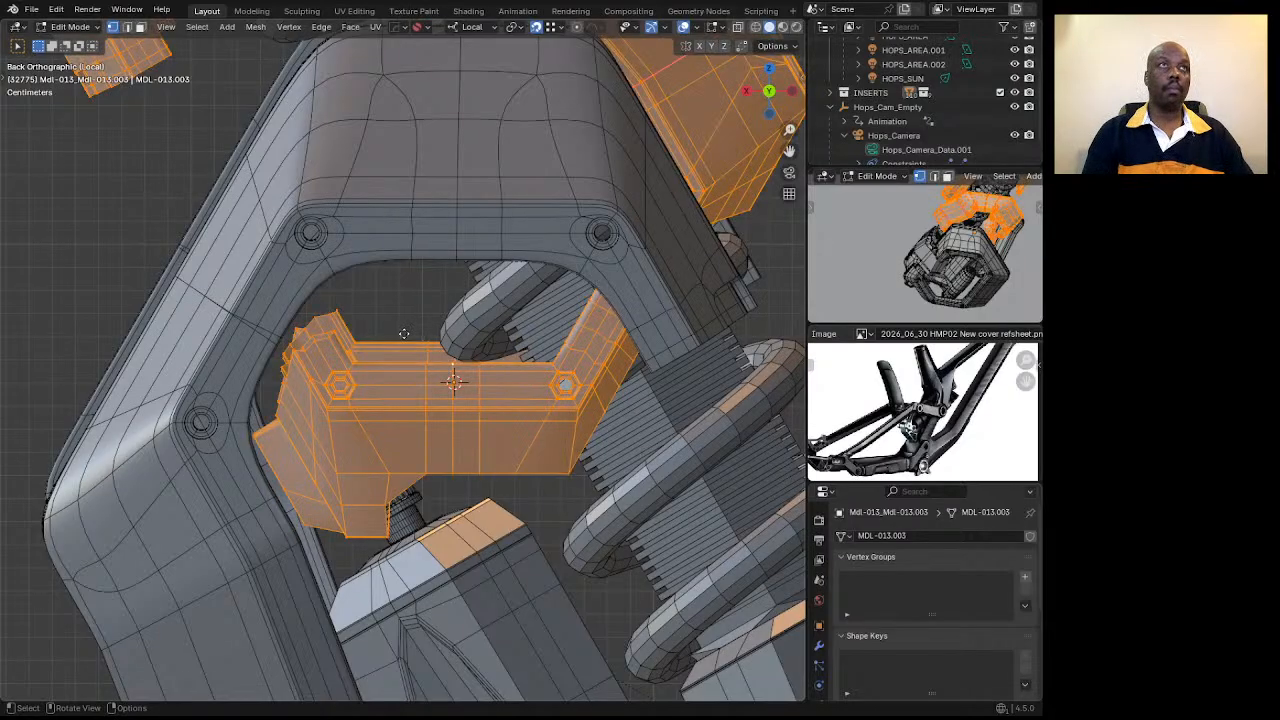
Try moving the upper guard's mesh about -30.4 mm along its local X axis, and undo the move.
key(g)
key(x)
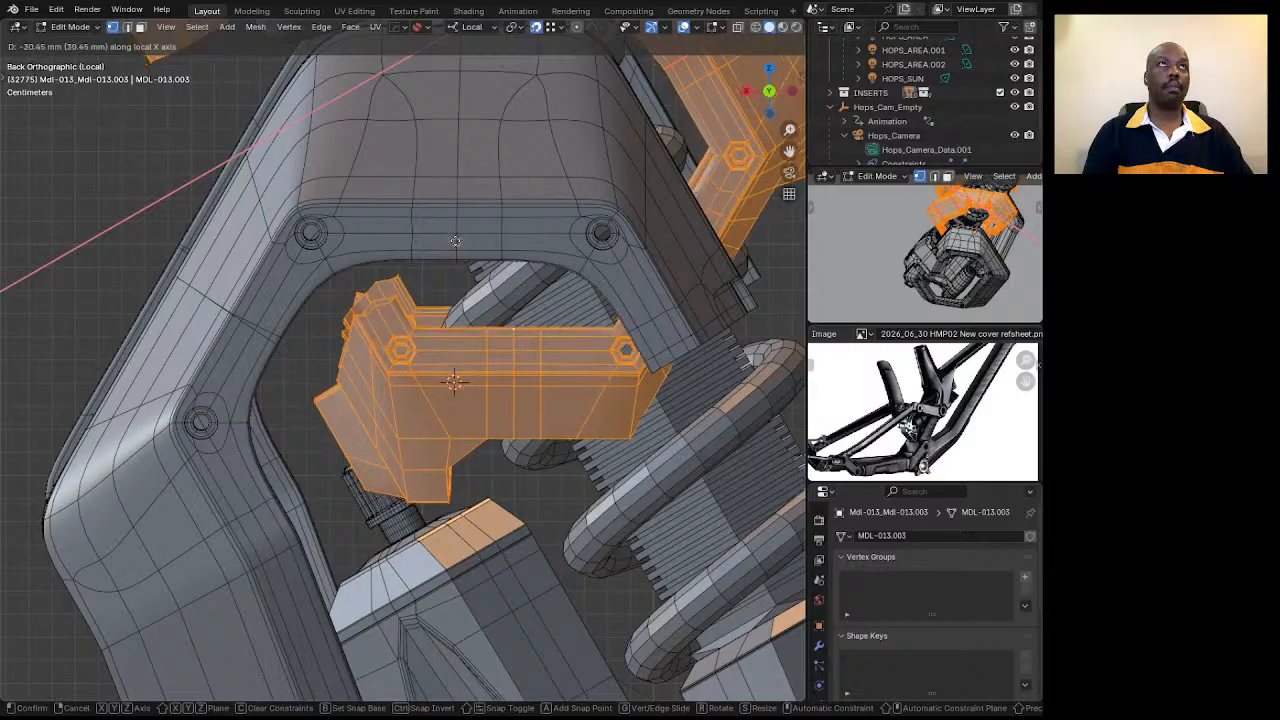
click(455, 240)
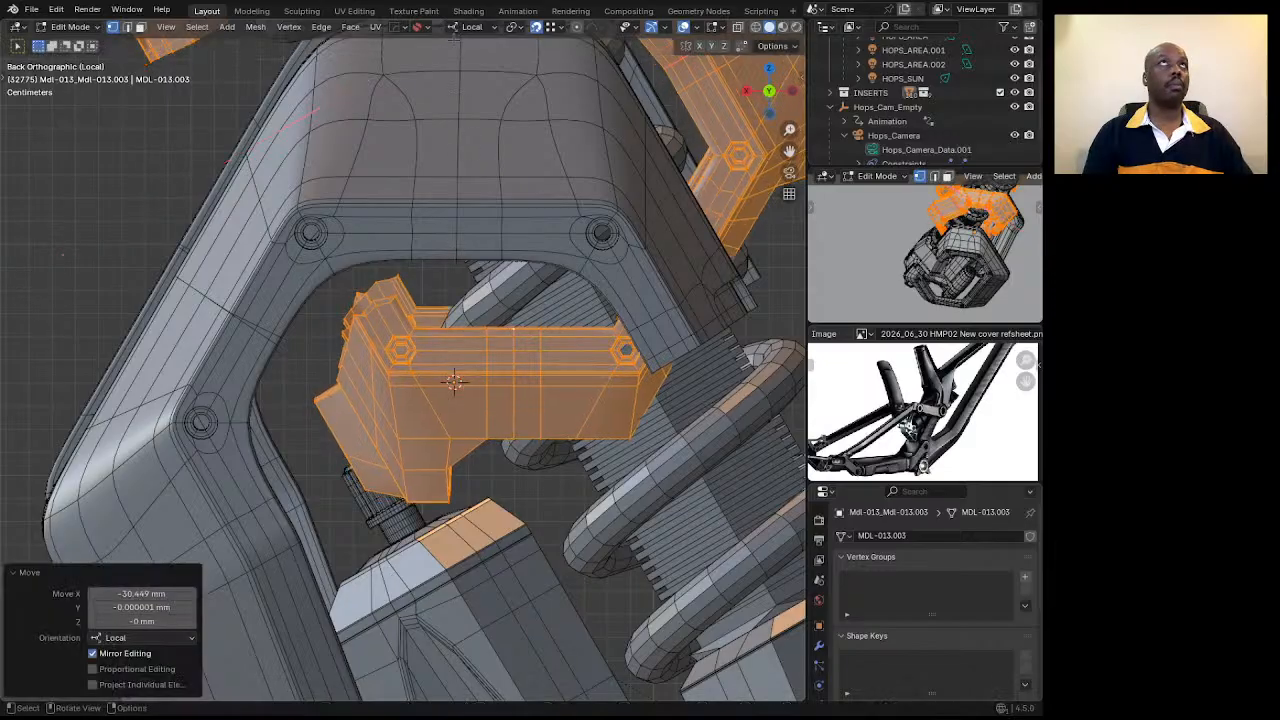
click(471, 27)
key(ctrl+z)
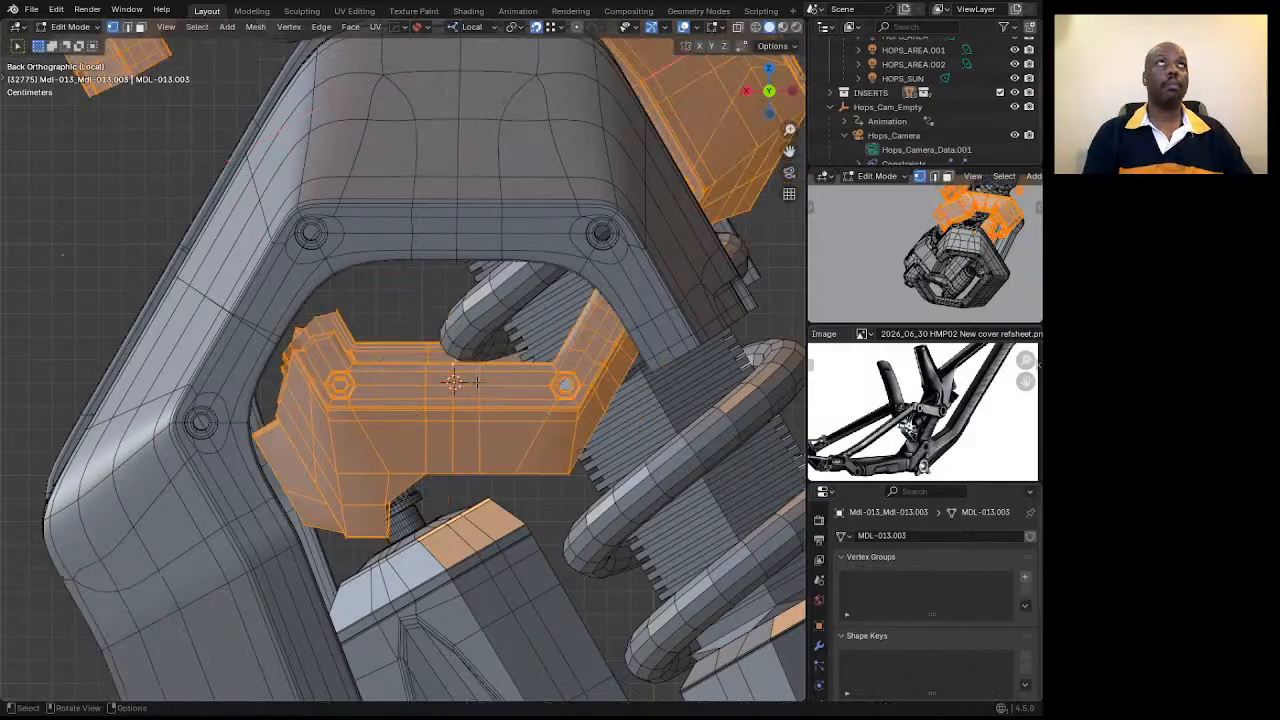
Set the transform orientation to Global and move the upper guard's mesh about -1.66 mm along X.
click(469, 33)
click(447, 76)
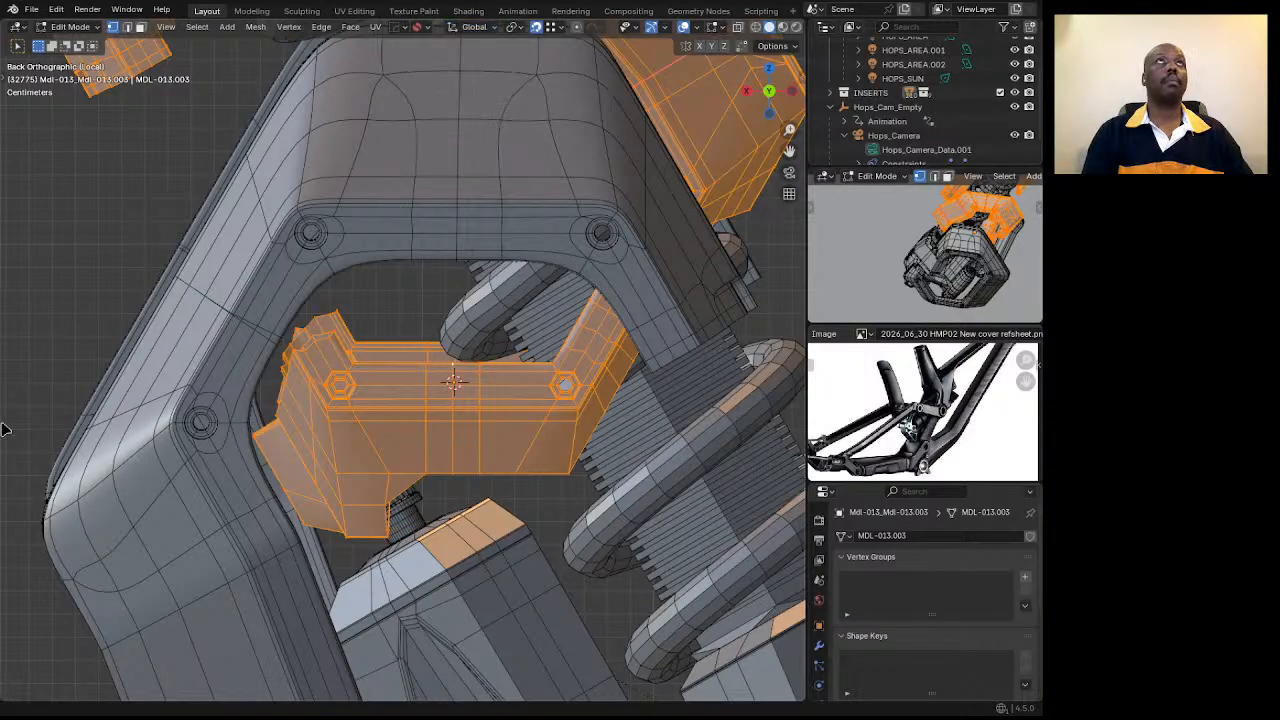
key(g)
key(x)
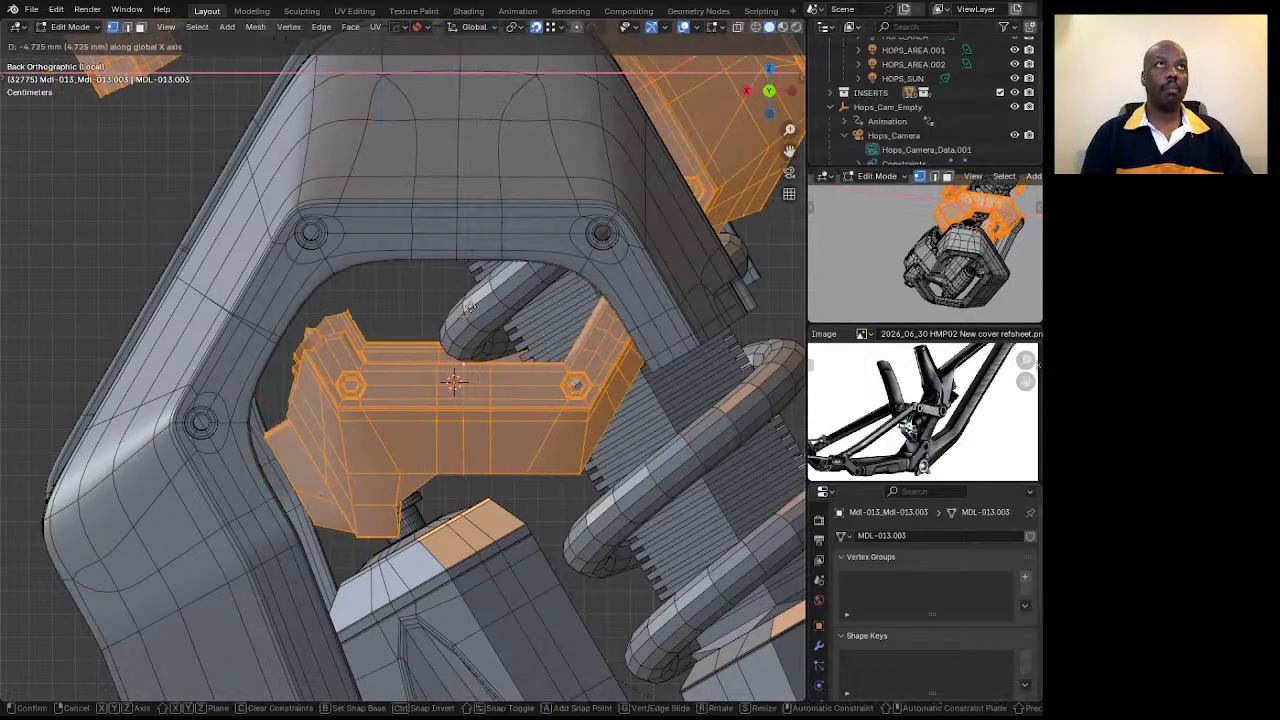
click(458, 250)
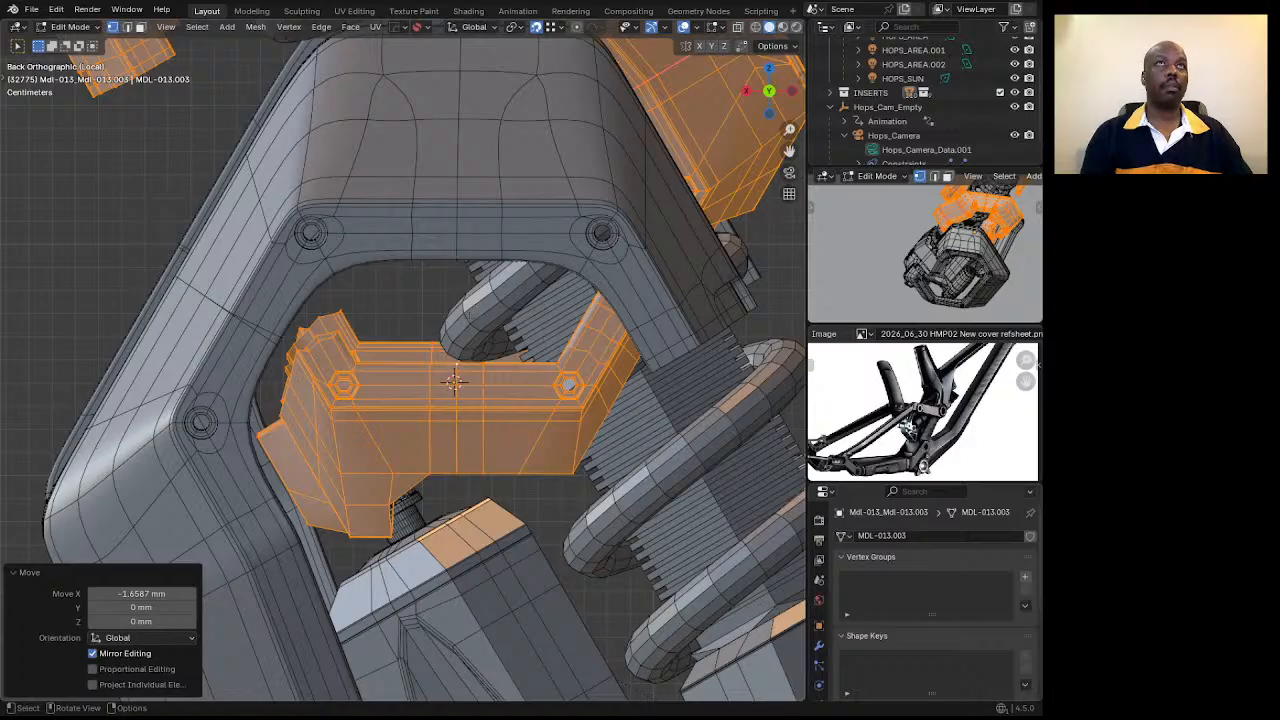
scroll(453, 381, down, 3)
scroll(463, 364, up, 4)
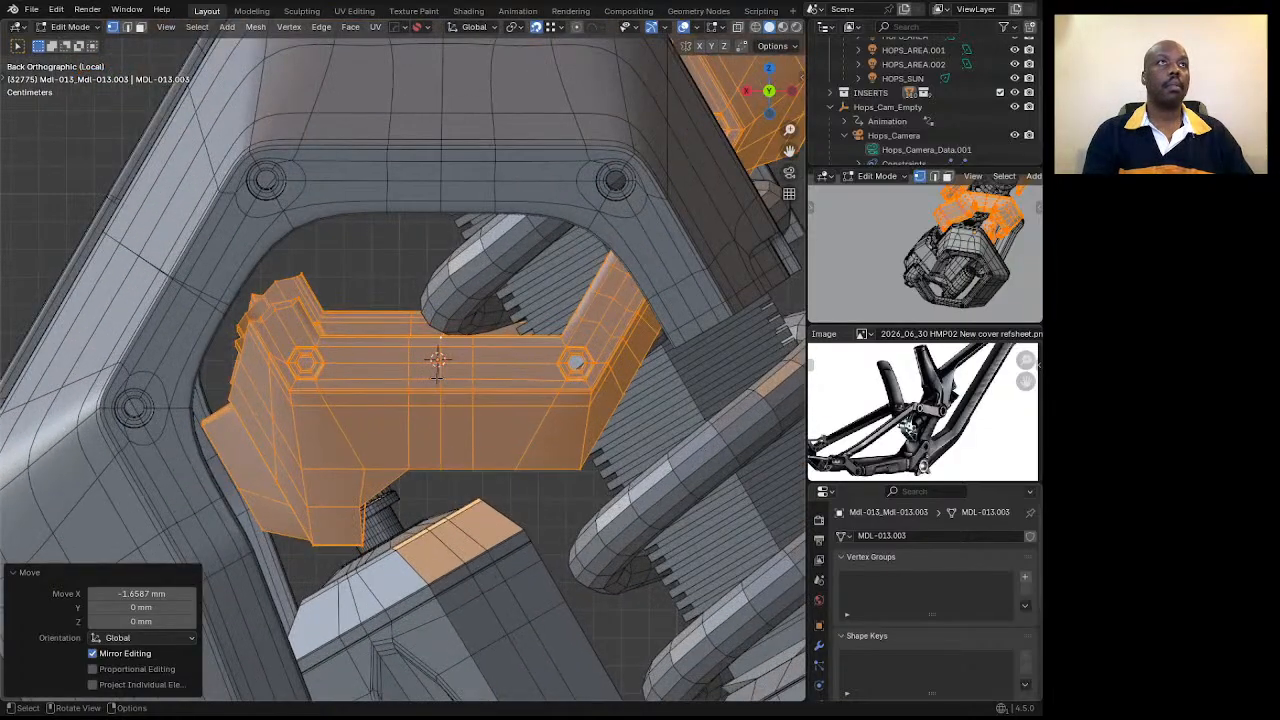
key(Tab)
key(Tab)
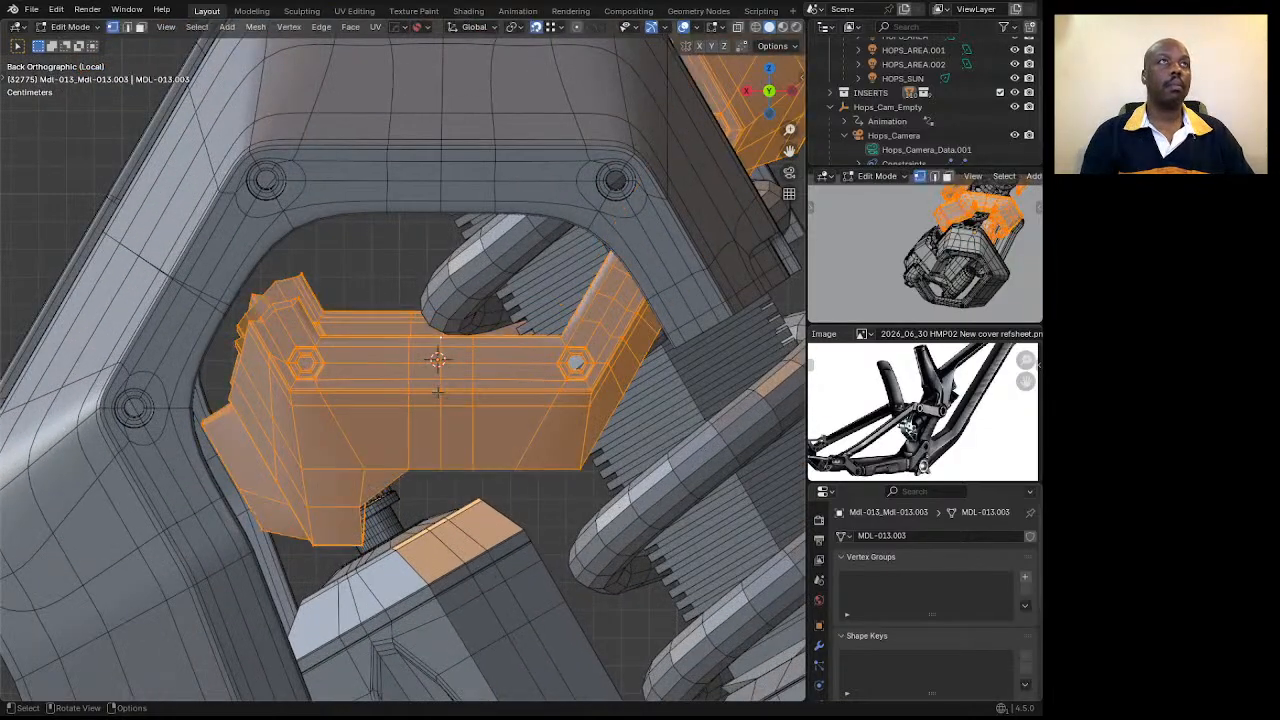
Snap the 3D cursor to the shifted guard's centre edge loop and set the object's origin to the 3D cursor.
alt+click(447, 390)
middle_drag(447, 390, 466, 402)
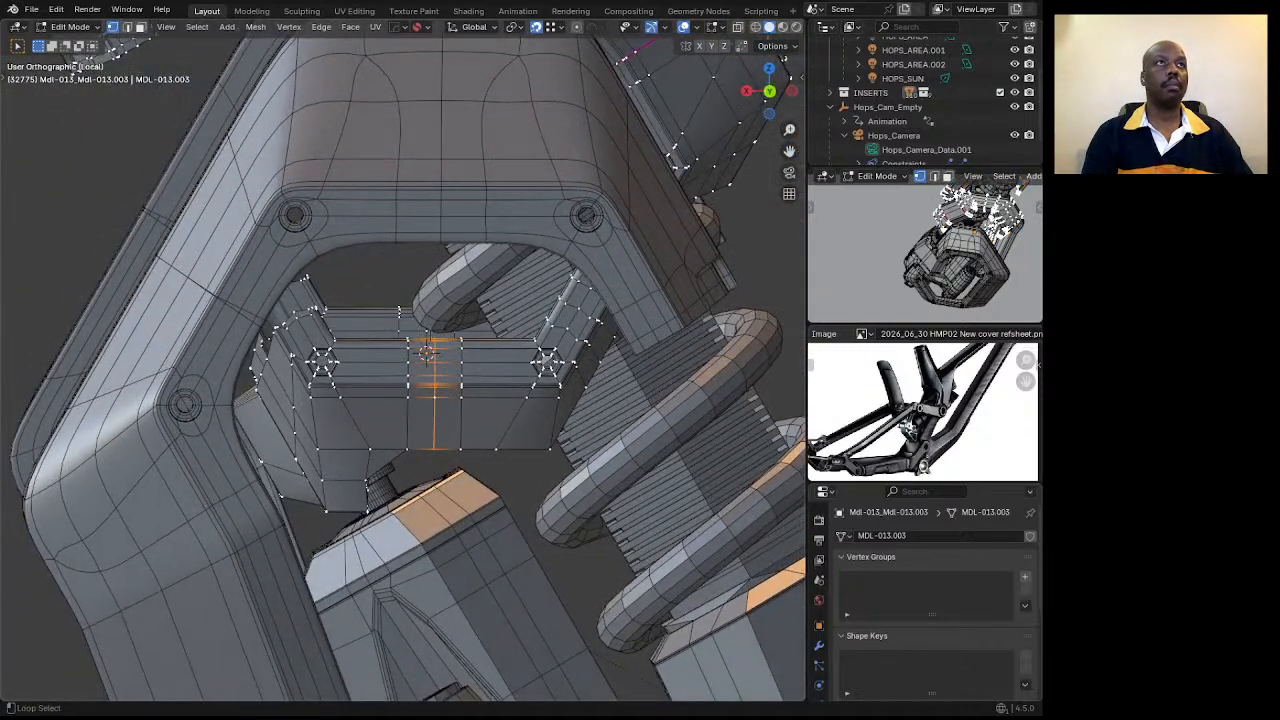
key(shift+s)
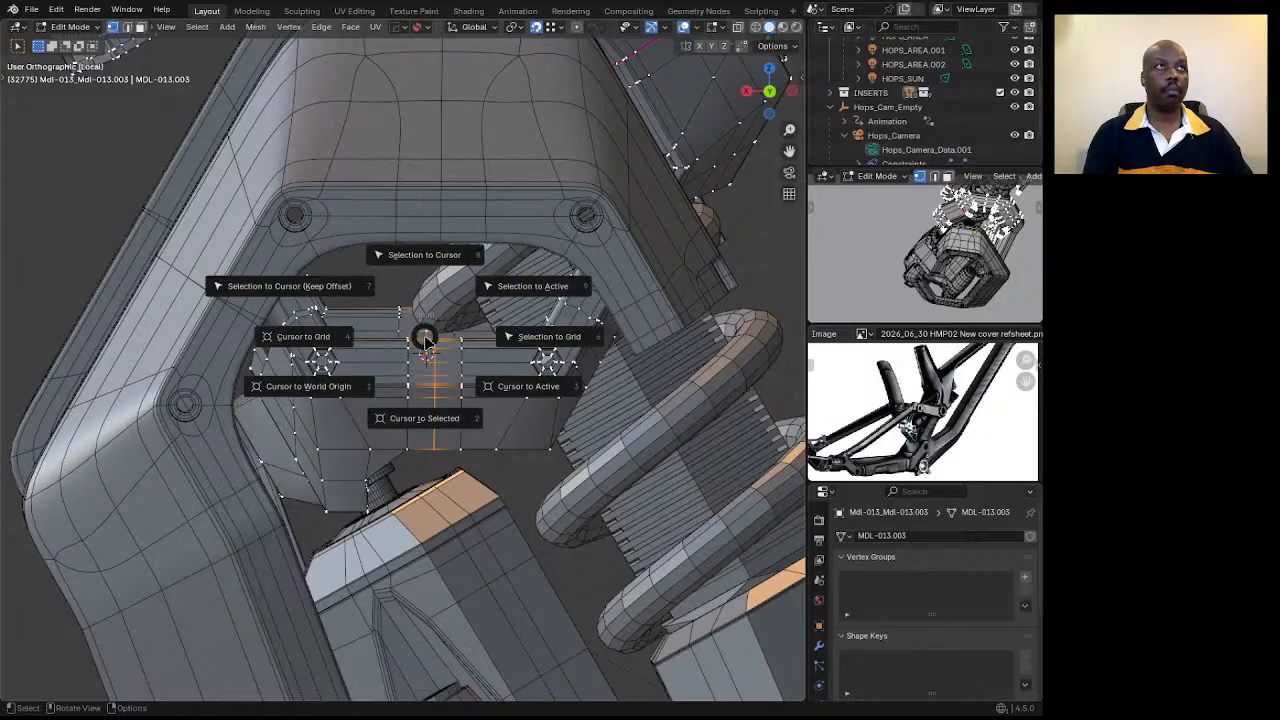
click(420, 425)
key(Tab)
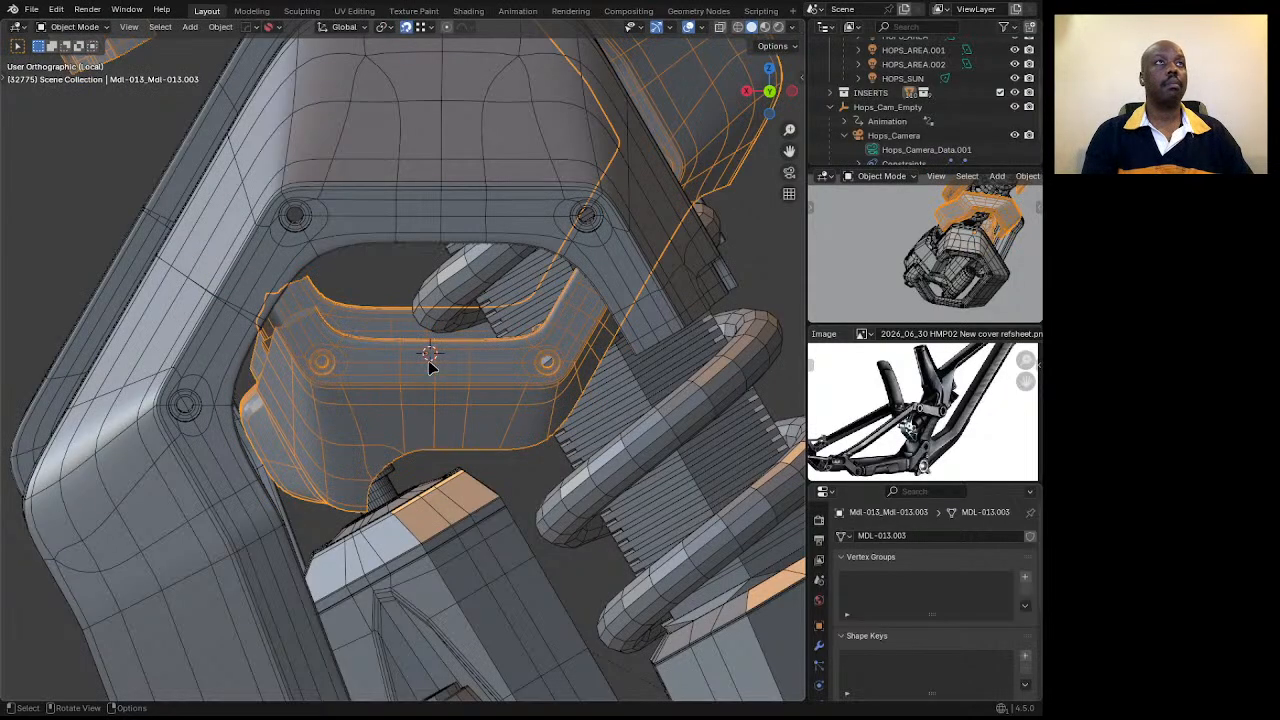
right_click(425, 372)
click(499, 407)
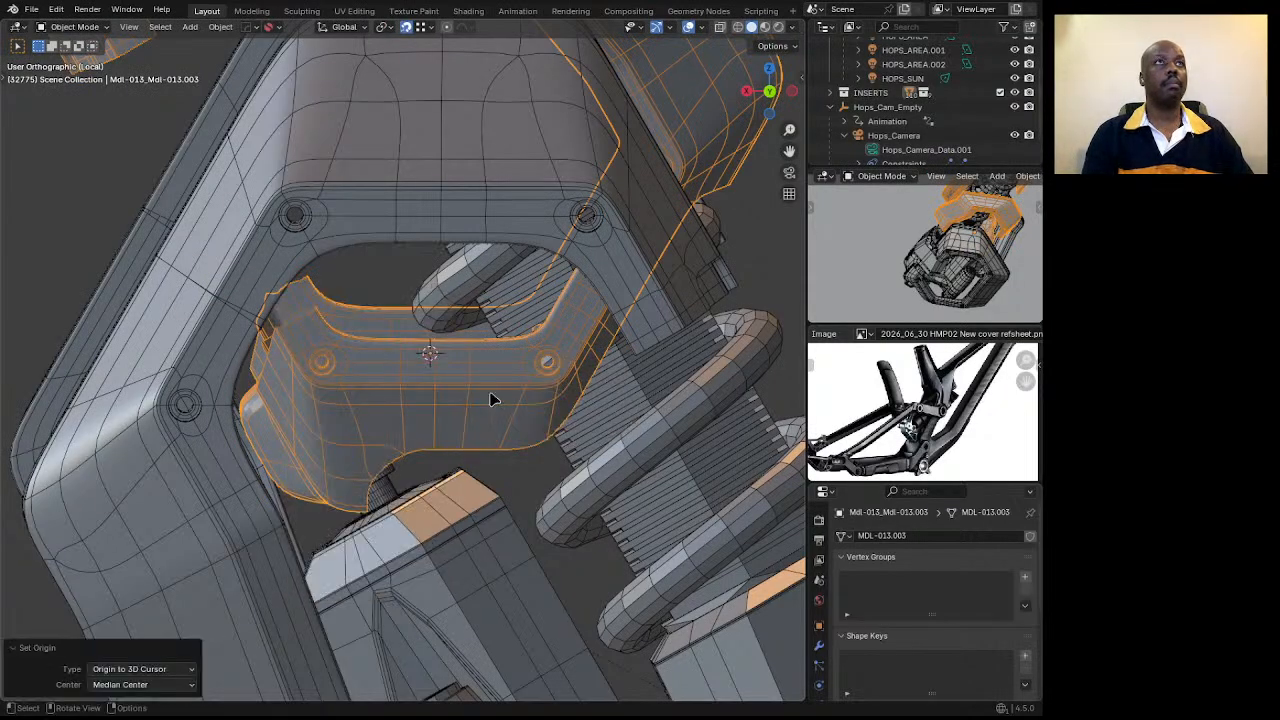
Examine the upper guard's fit around the spring and above the twin cylinders from the shock's end.
middle_drag(489, 397, 604, 354)
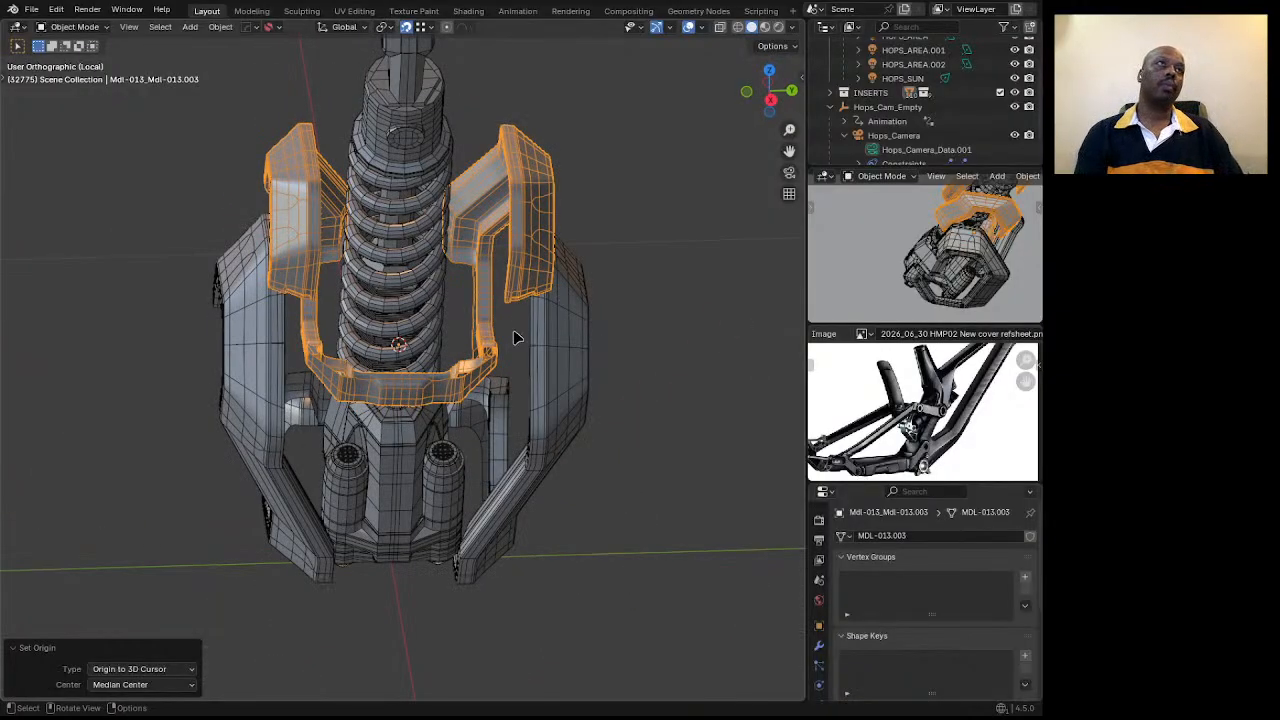
scroll(516, 338, up, 8)
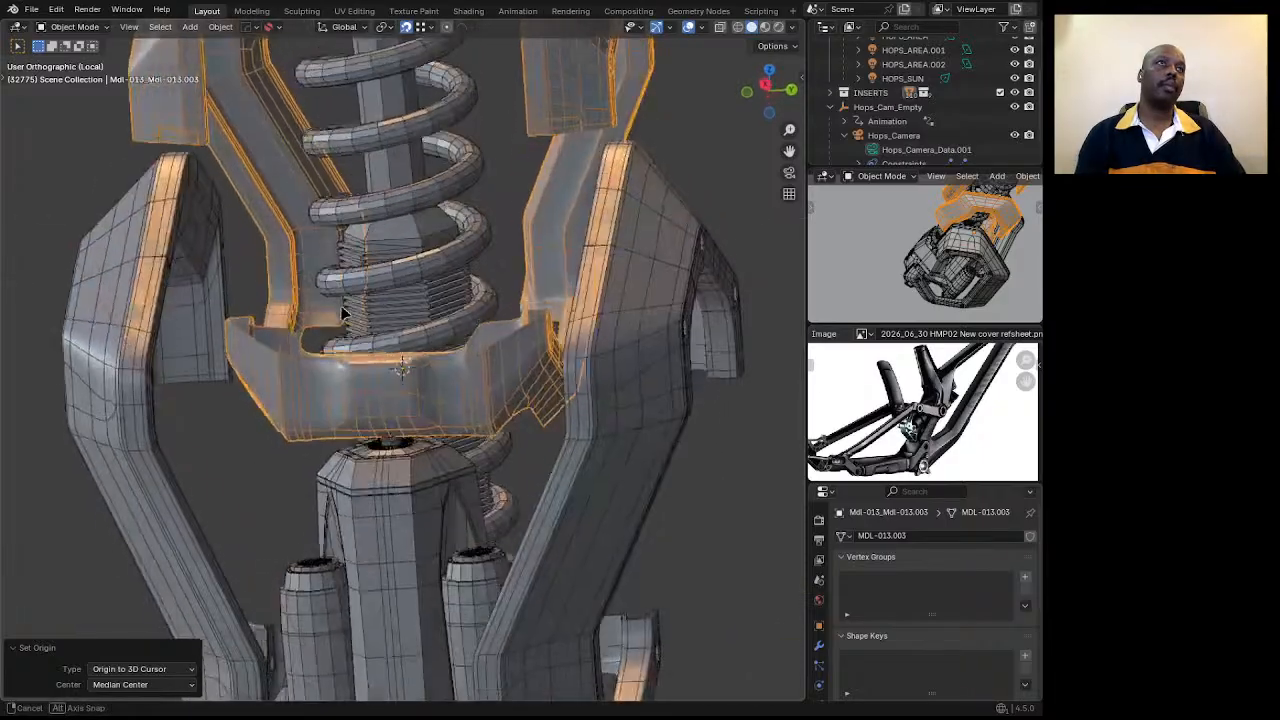
middle_drag(516, 338, 415, 427)
scroll(354, 378, down, 3)
scroll(377, 405, up, 2)
click(379, 406)
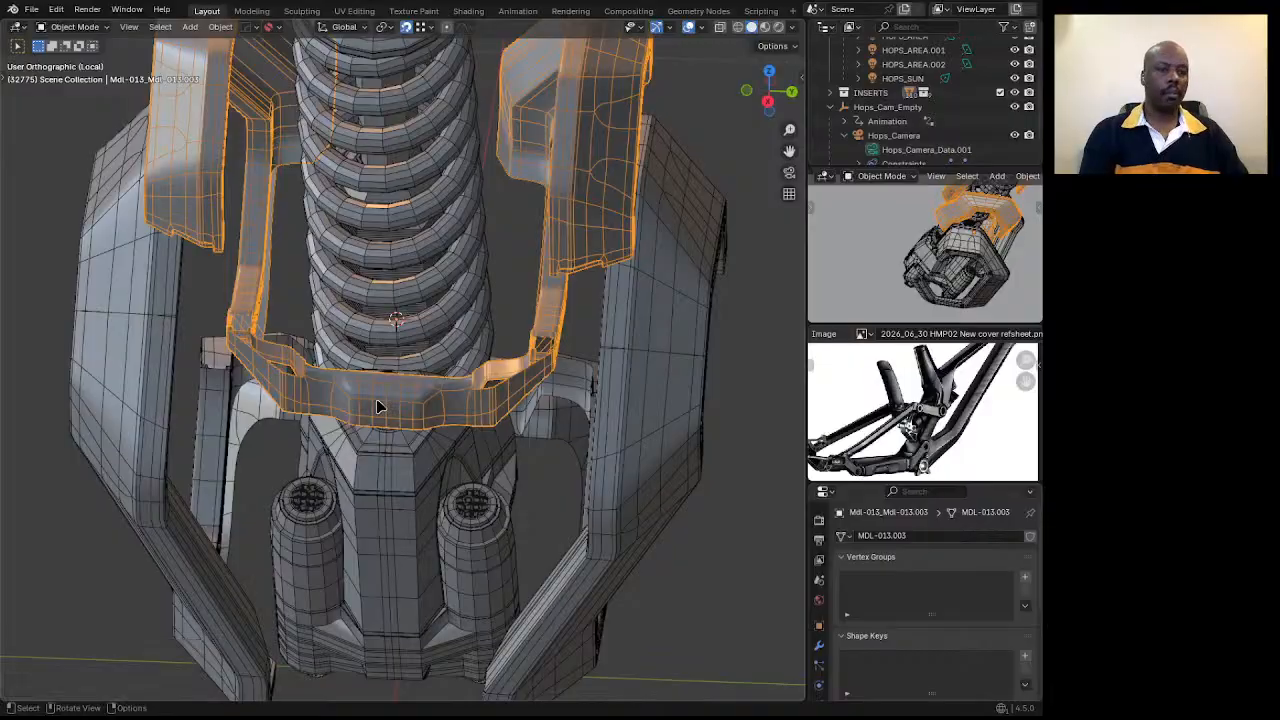
Delete the two face loops on either side of the centre of the upper guard's lower crossbar.
key(Tab)
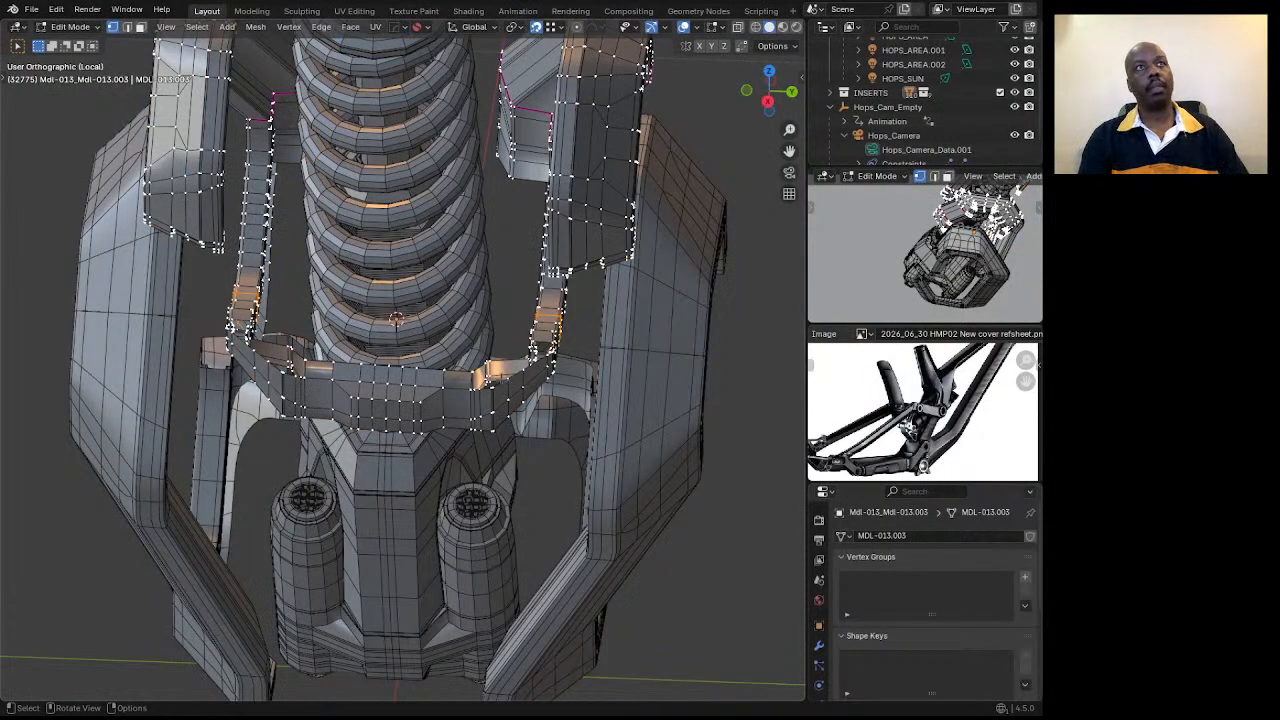
scroll(430, 410, up, 2)
middle_drag(505, 388, 421, 346)
scroll(427, 325, down, 3)
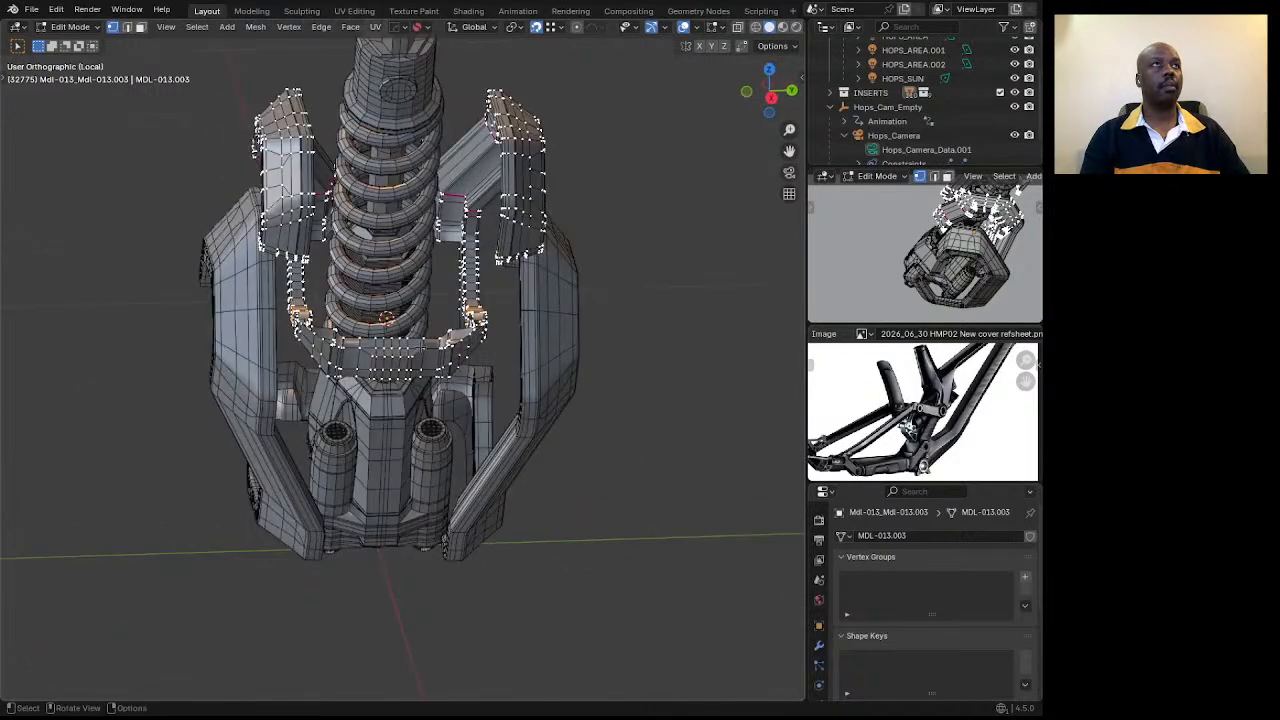
scroll(421, 346, up, 3)
key(3)
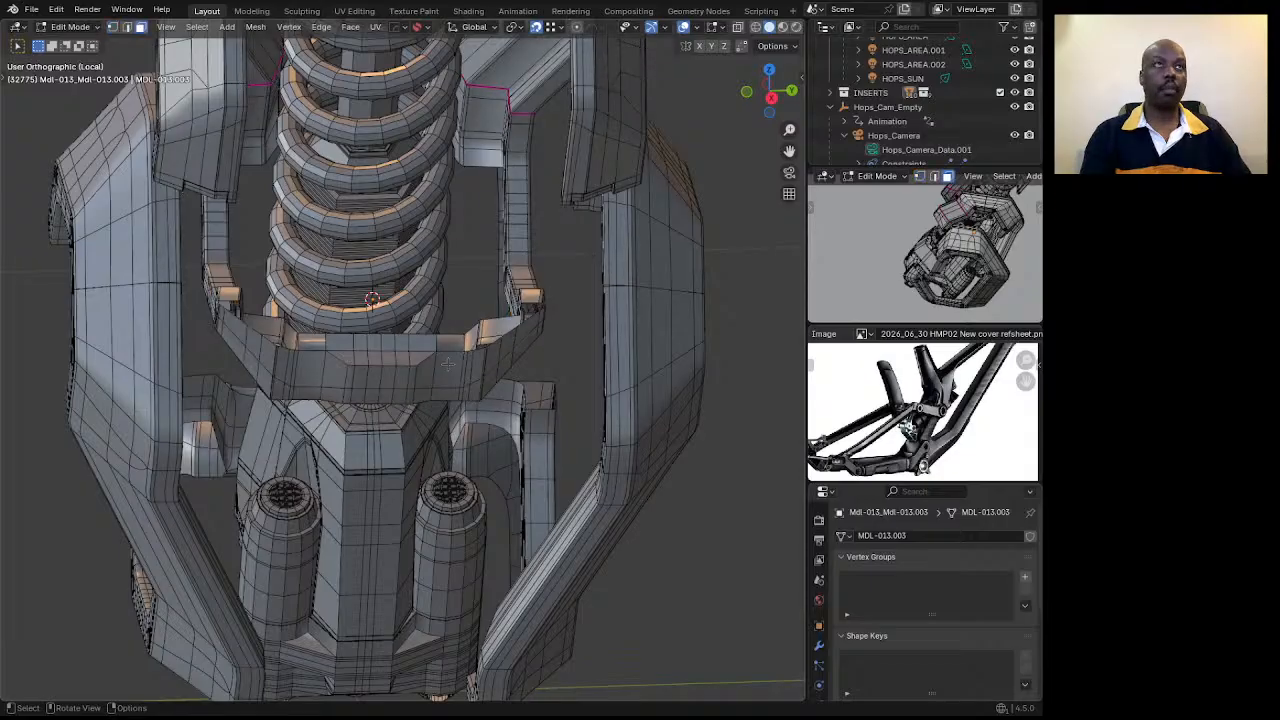
alt+click(448, 354)
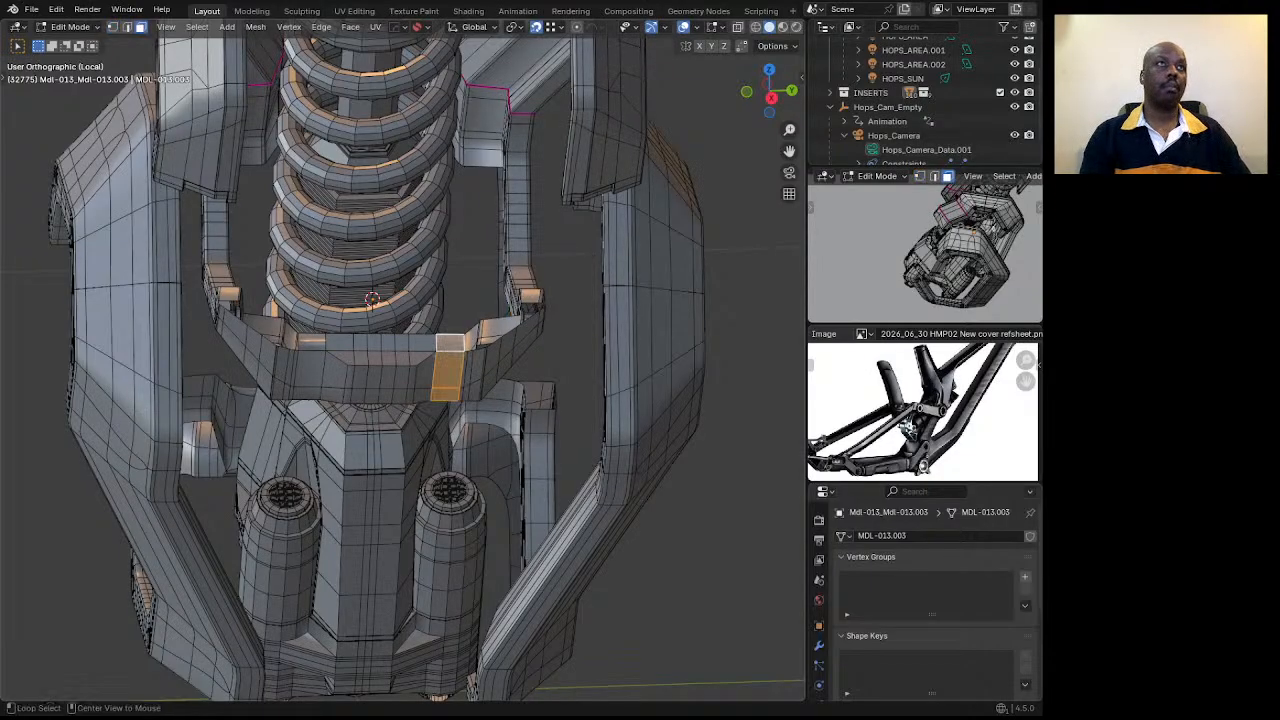
alt+shift+click(312, 345)
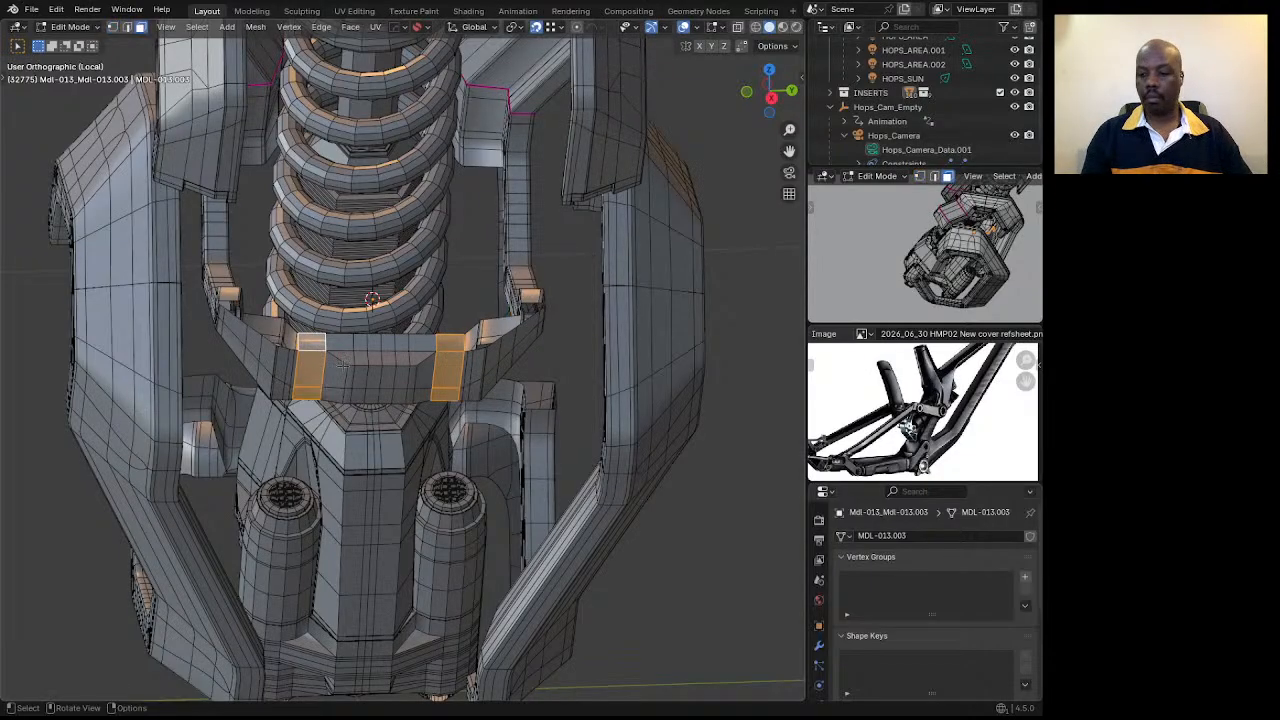
middle_drag(342, 366, 341, 404)
key(x)
click(338, 406)
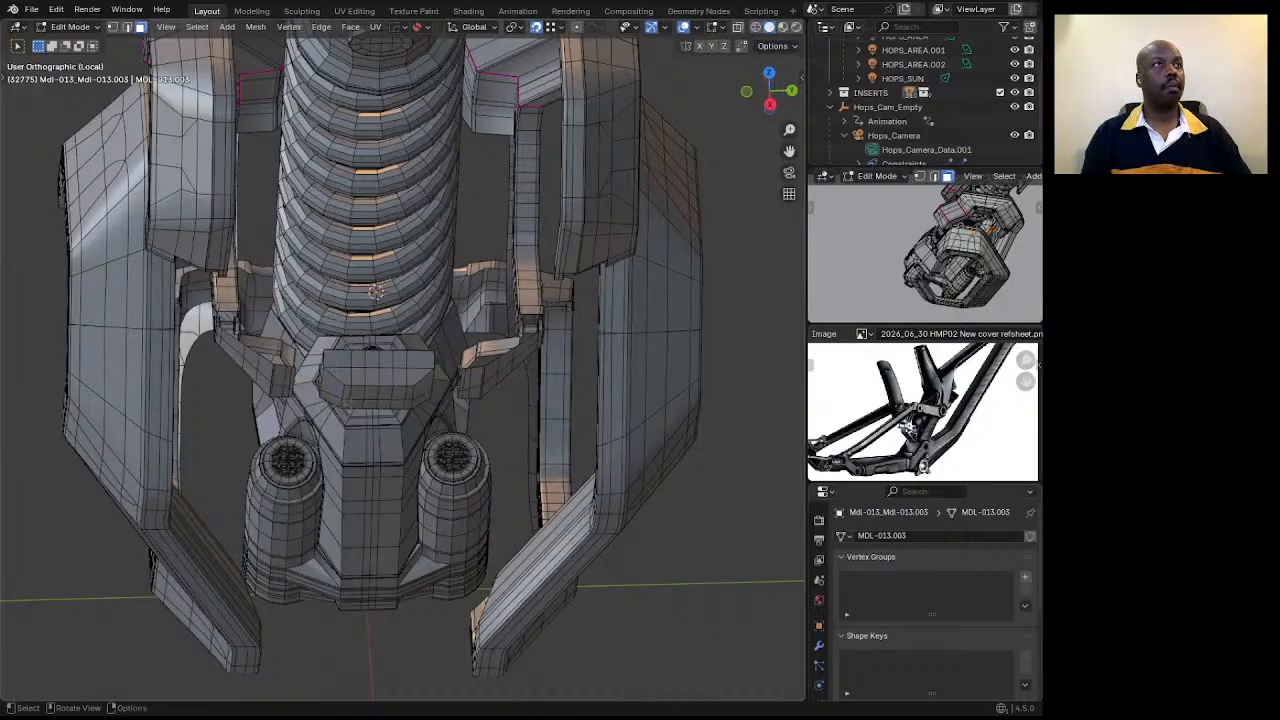
Select the isolated centre block of the upper guard's crossbar as linked geometry and delete it.
key(l)
key(x)
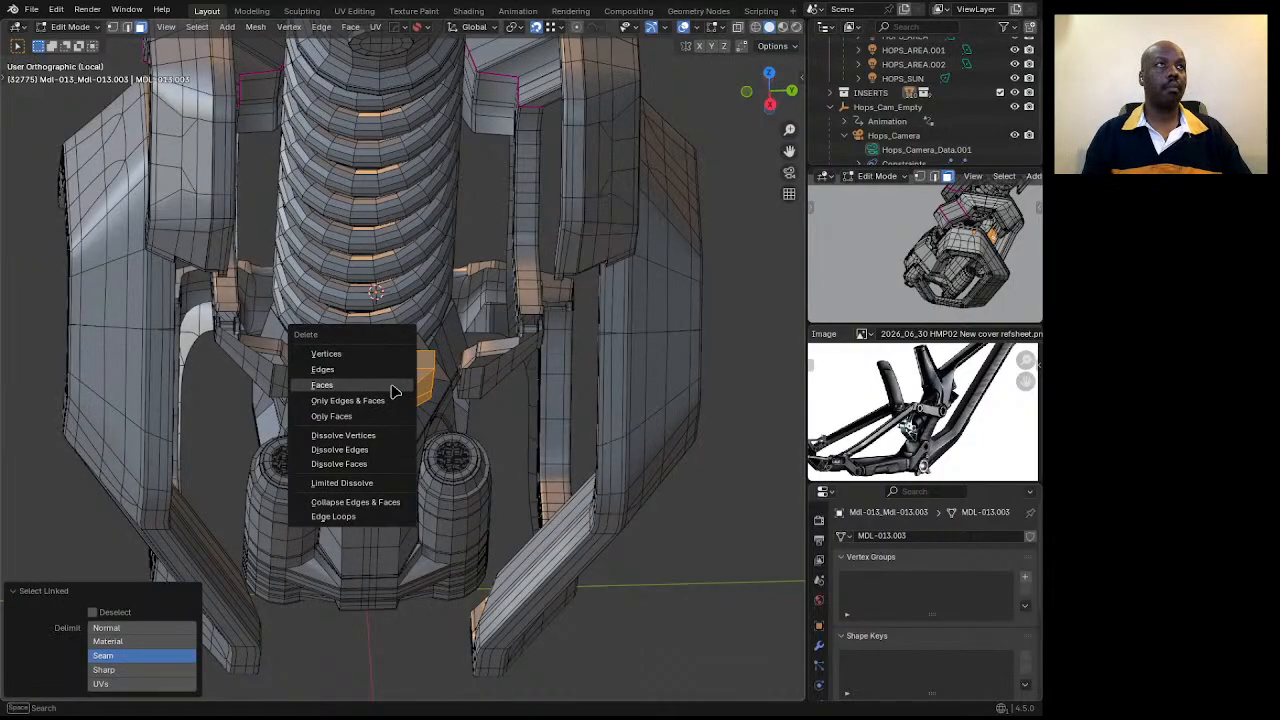
click(335, 358)
Examine the opened upper guard around the spring and behind the lower guard from several sides.
mouse_move(335, 358)
middle_down()
mouse_move(265, 342)
mouse_move(345, 399)
mouse_move(342, 376)
mouse_move(358, 364)
mouse_move(313, 362)
middle_up()
scroll(265, 342, down, 3)
scroll(345, 399, up, 3)
scroll(346, 369, down, 3)
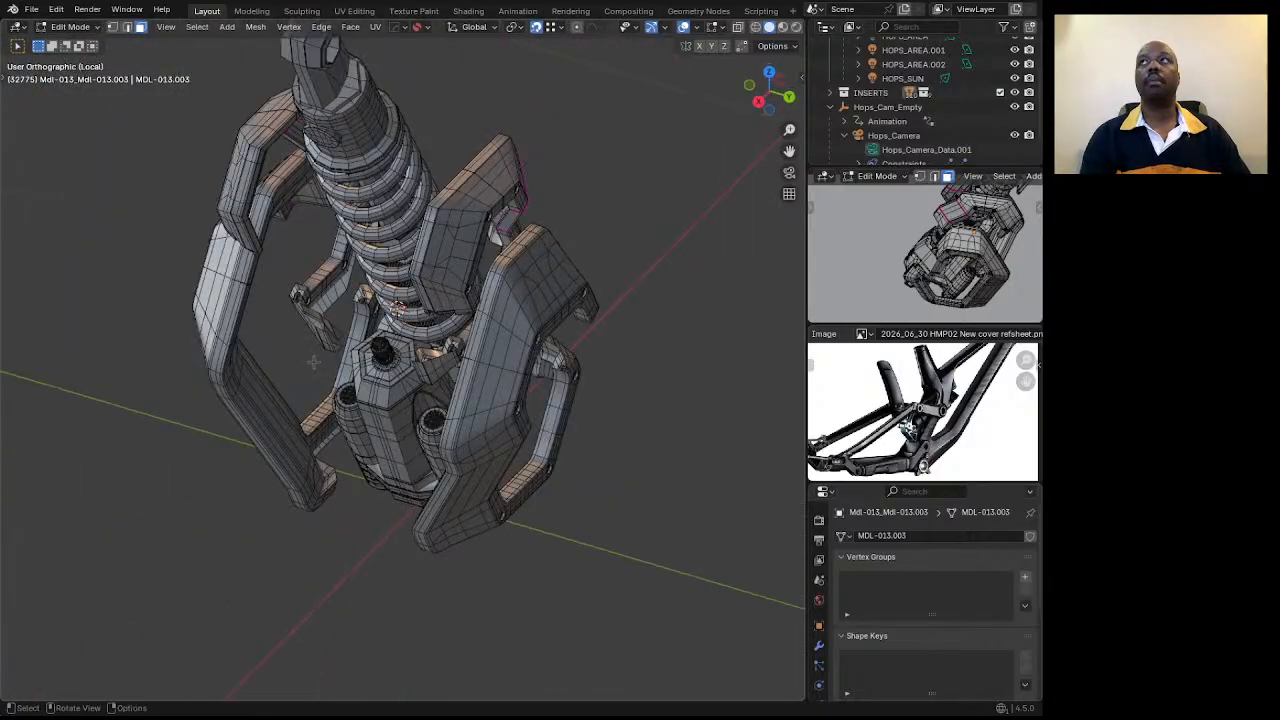
scroll(313, 287, up, 3)
middle_drag(313, 287, 405, 283)
scroll(400, 360, up, 5)
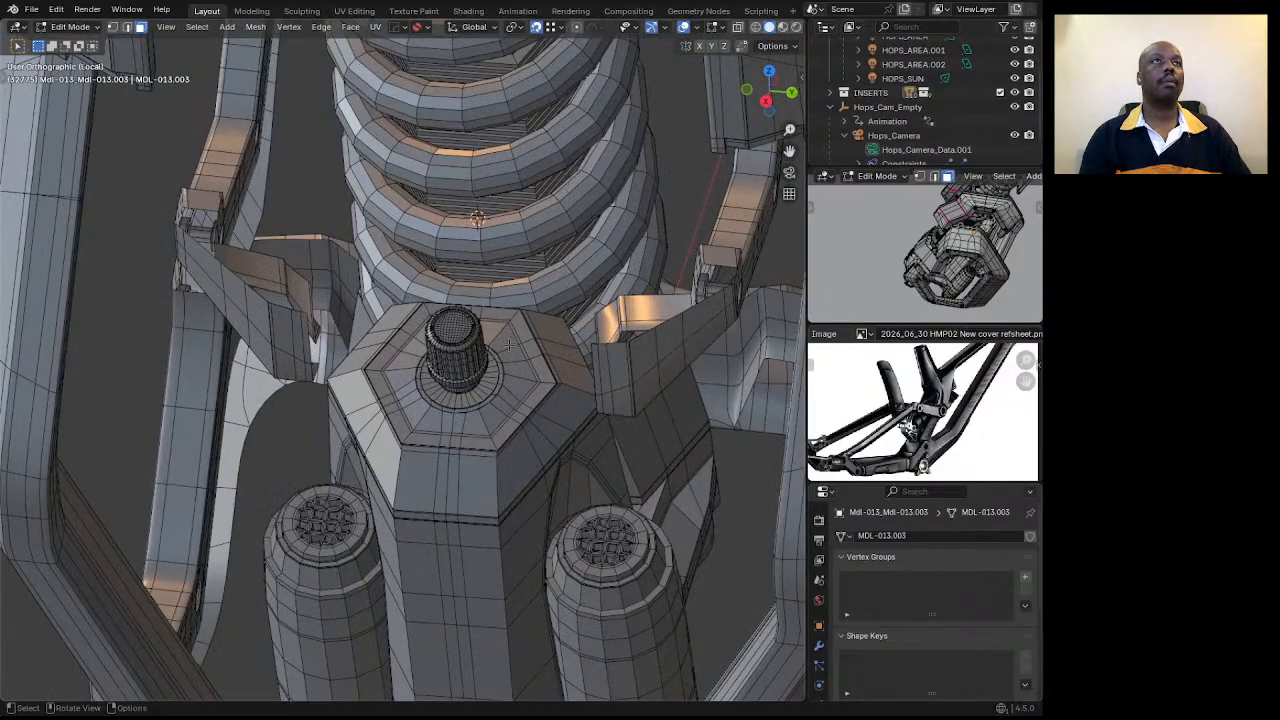
scroll(400, 360, down, 4)
mouse_move(405, 300)
middle_down()
mouse_move(340, 320)
mouse_move(216, 277)
mouse_move(250, 296)
mouse_move(388, 313)
middle_up()
scroll(394, 314, down, 3)
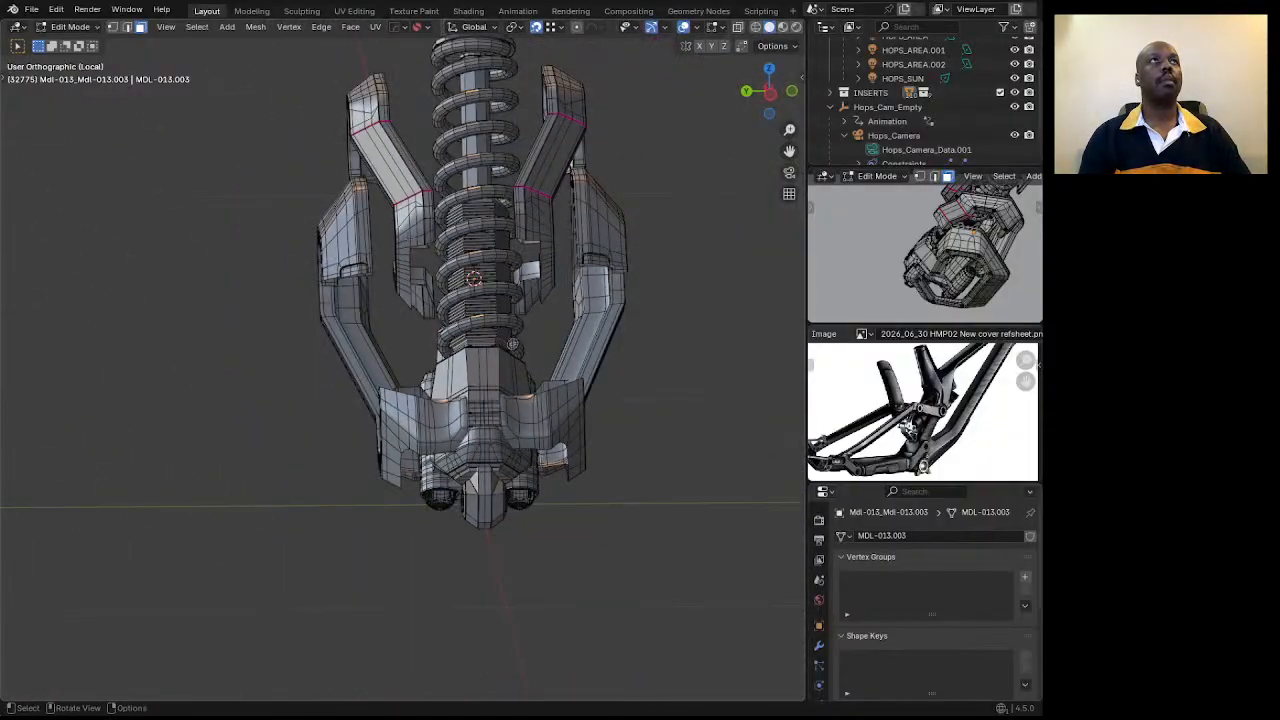
scroll(512, 345, up, 5)
scroll(516, 322, down, 5)
middle_drag(512, 345, 584, 314)
scroll(446, 271, down, 3)
scroll(470, 280, up, 5)
middle_drag(311, 333, 558, 419)
key(Tab)
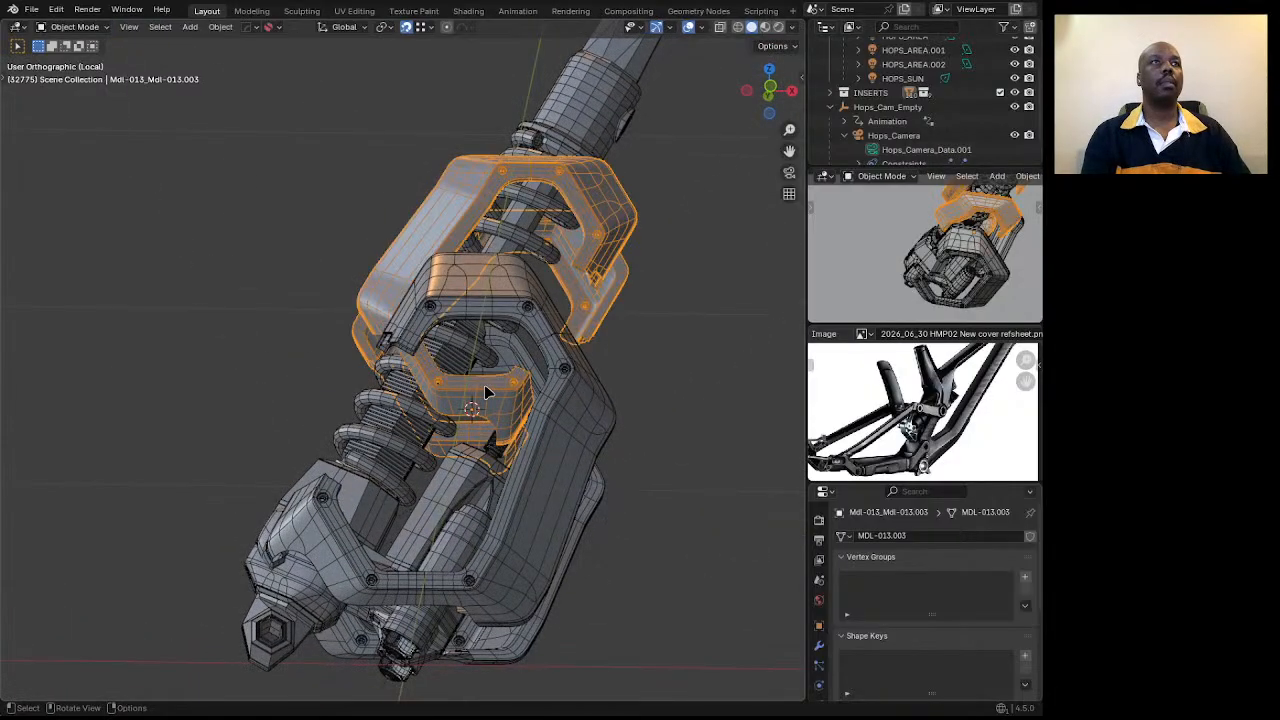
middle_drag(440, 400, 407, 395)
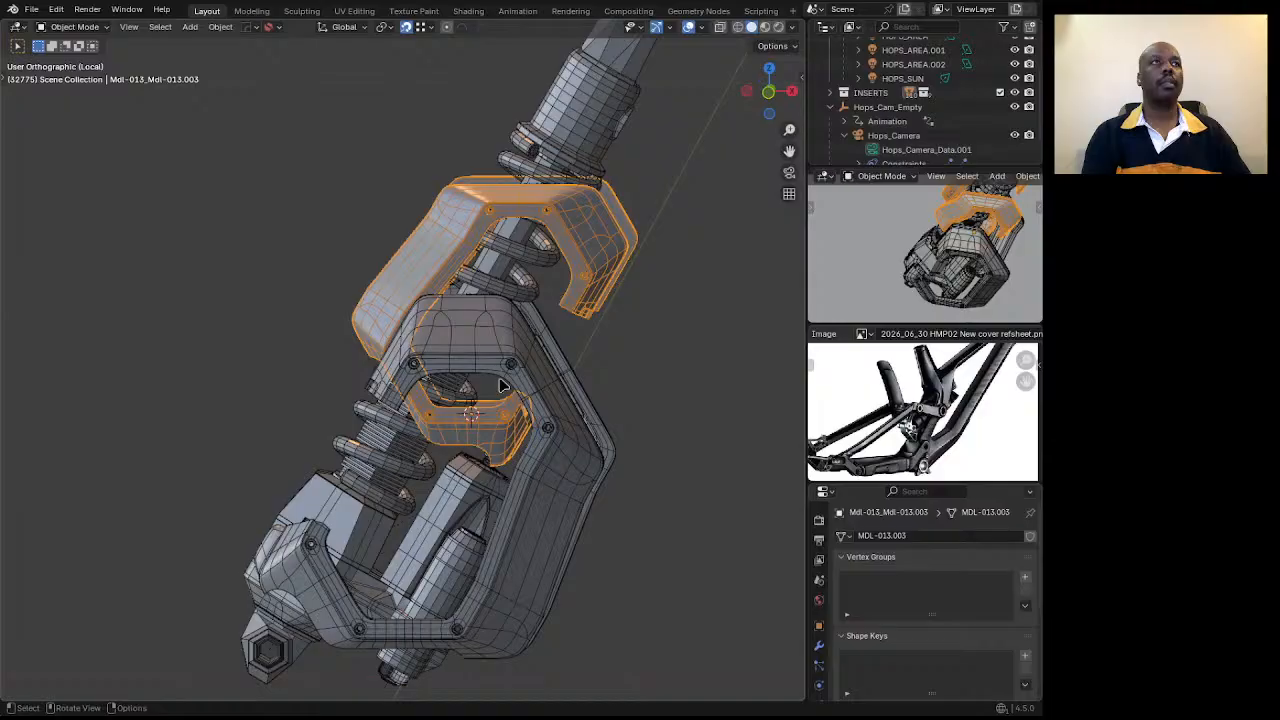
scroll(503, 385, up, 4)
middle_drag(537, 320, 660, 320)
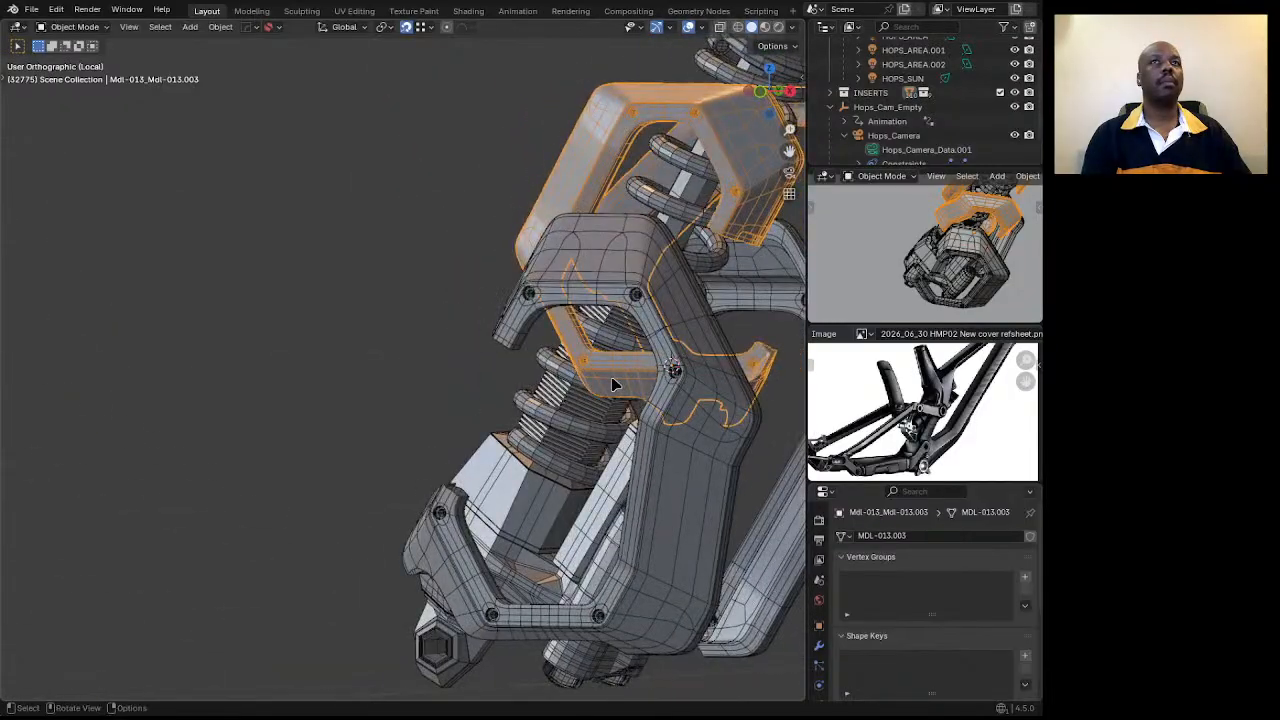
shift+middle_drag(612, 380, 421, 347)
In the upper guard's mesh, select the connected rim faces around the short lower arm, including some at the bolt recess nearest the spring.
key(Tab)
click(516, 351)
scroll(421, 347, up, 5)
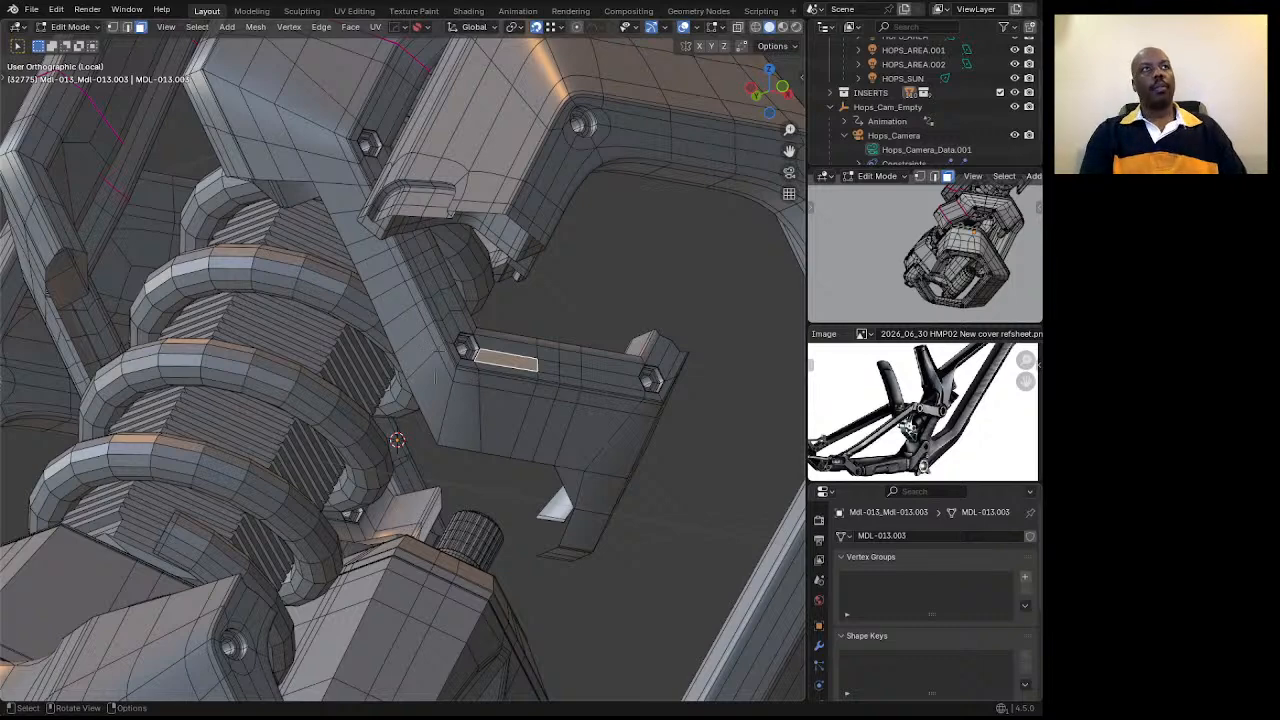
click(418, 352)
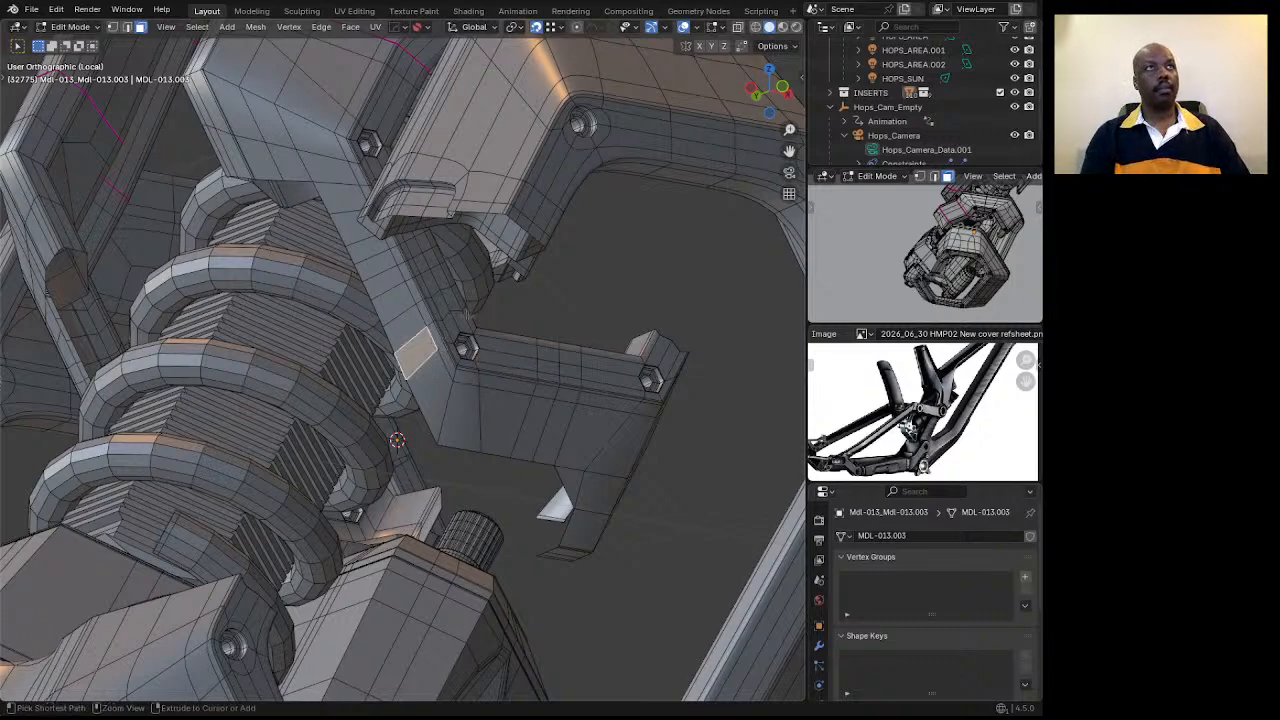
ctrl+click(463, 322)
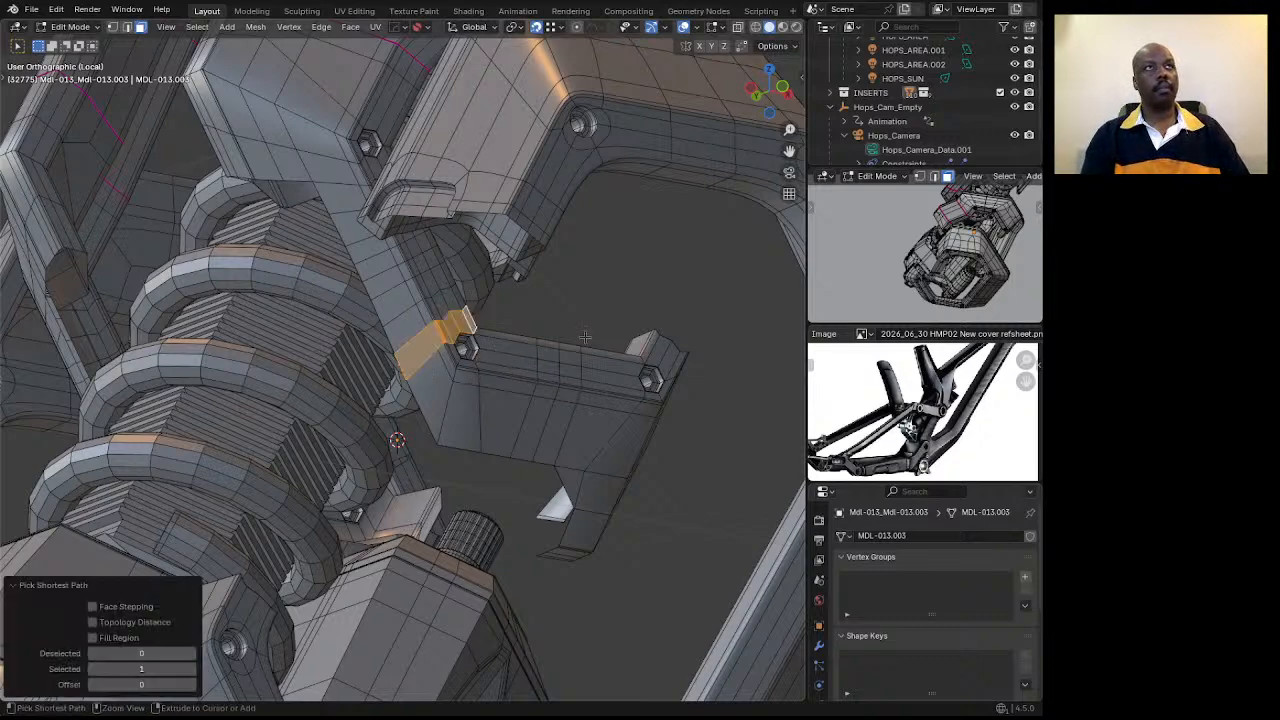
ctrl+click(645, 362)
middle_drag(680, 372, 603, 350)
scroll(601, 350, down, 2)
scroll(732, 337, up, 2)
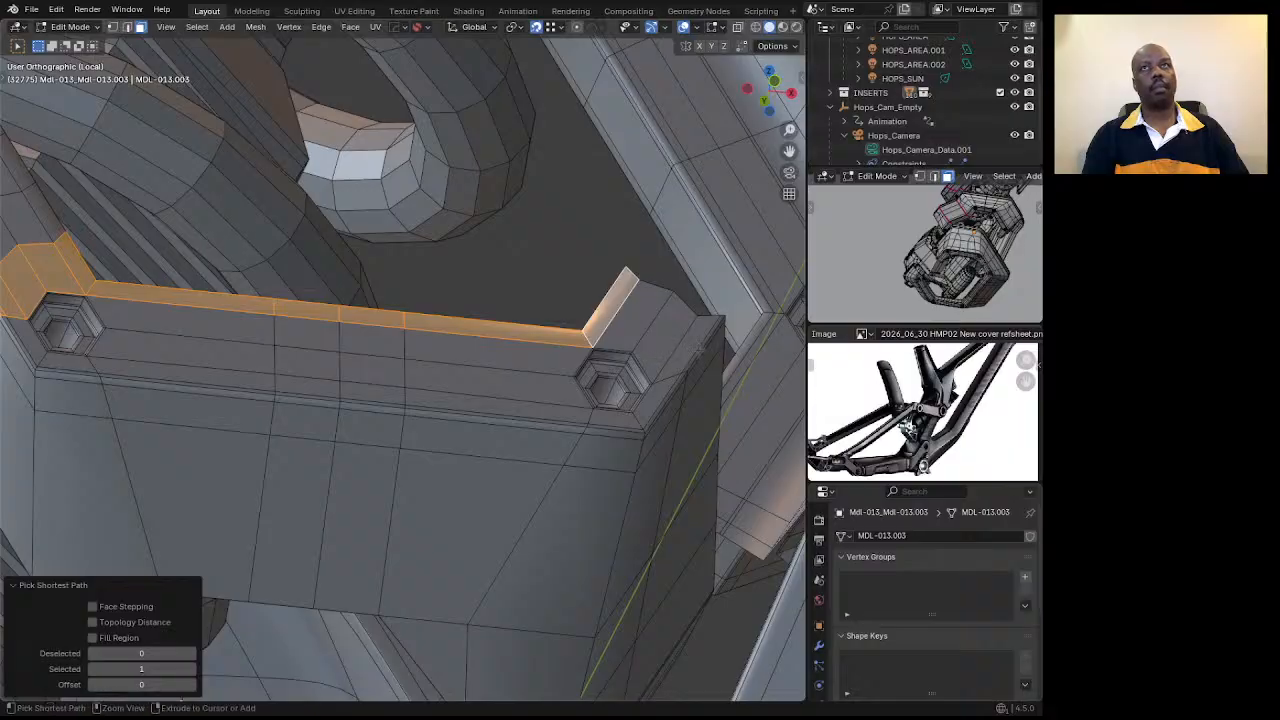
ctrl+click(699, 347)
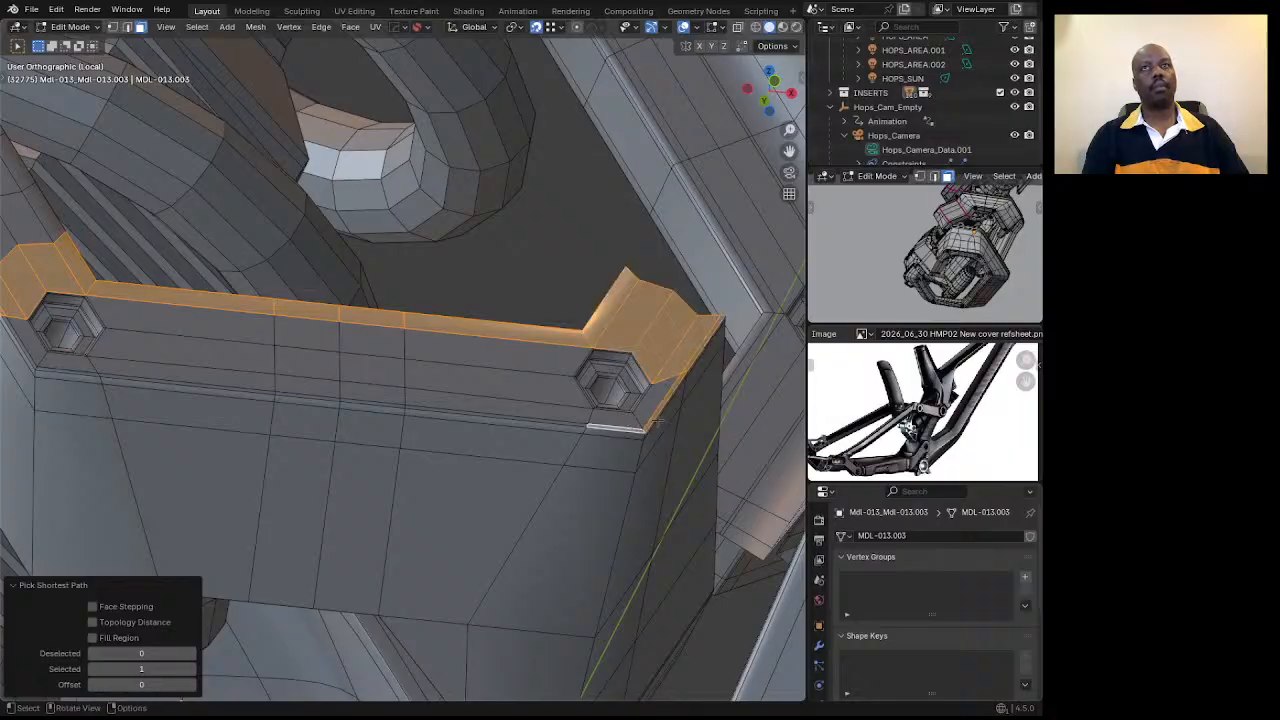
scroll(702, 390, down, 3)
scroll(335, 386, up, 3)
ctrl+click(354, 381)
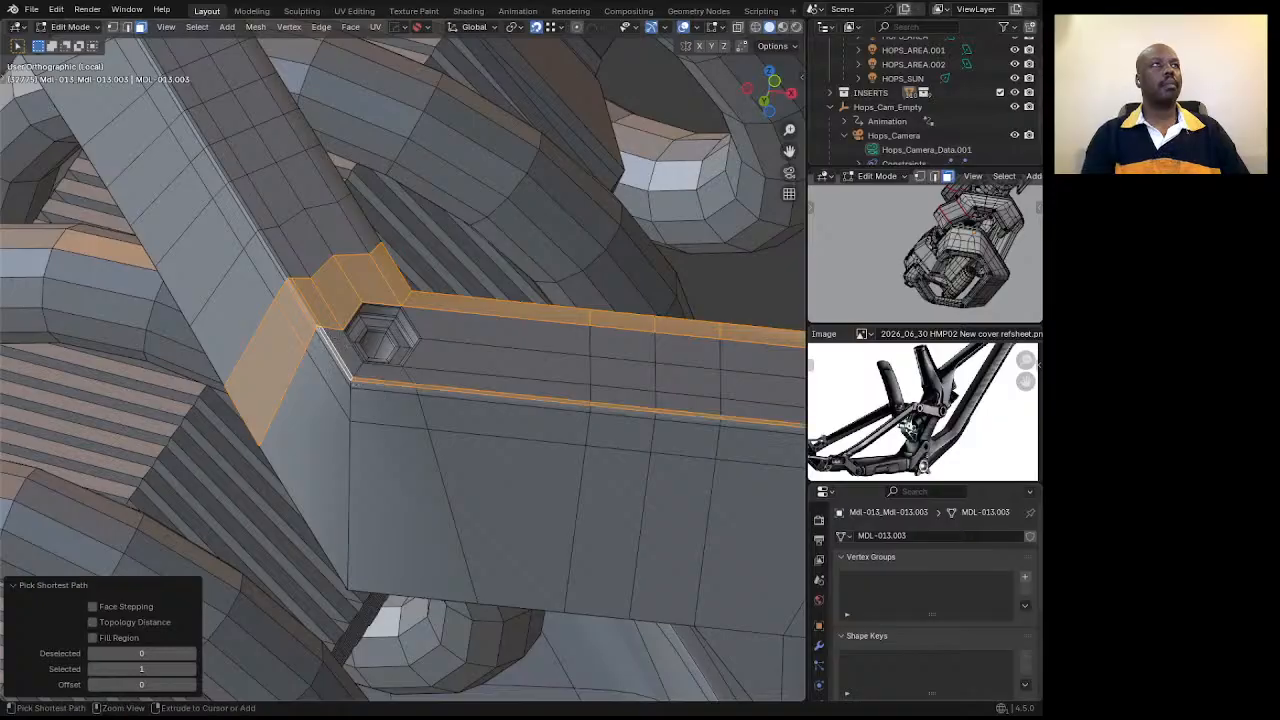
ctrl+click(396, 332)
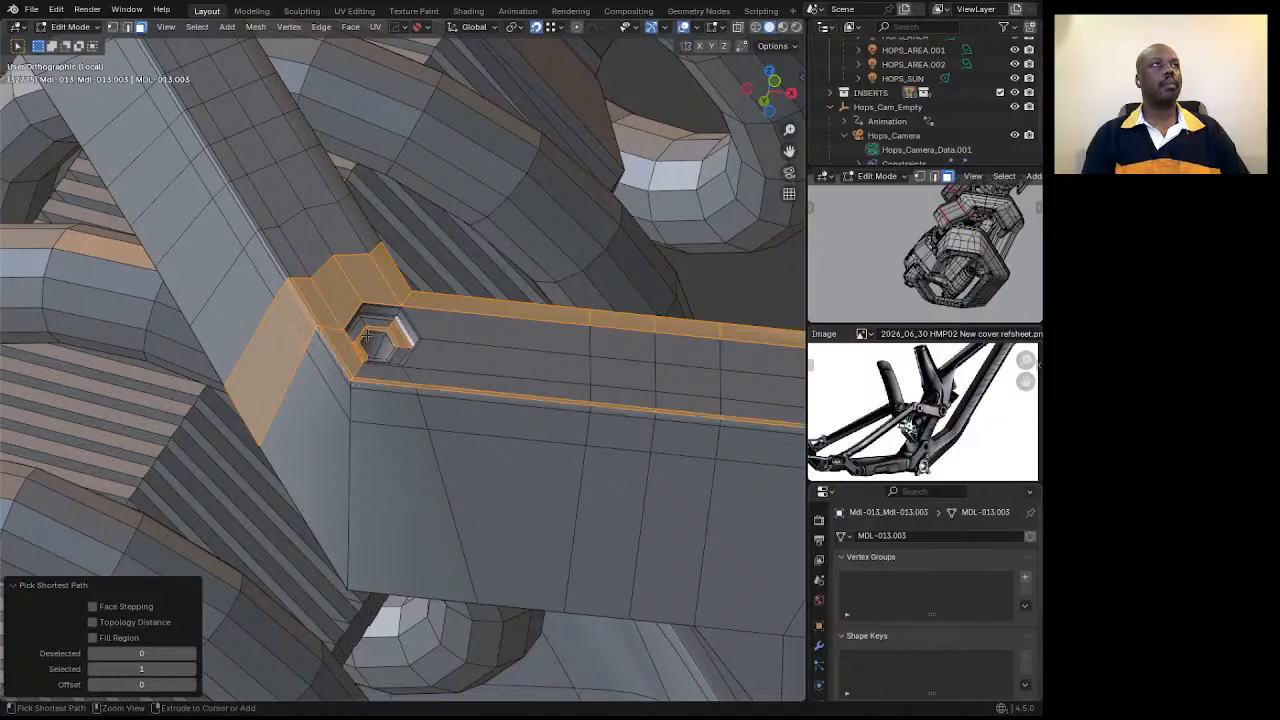
Add the lower arm's bolt-side and outer face regions to the selection, including the side faces at its free end.
middle_drag(368, 336, 566, 357)
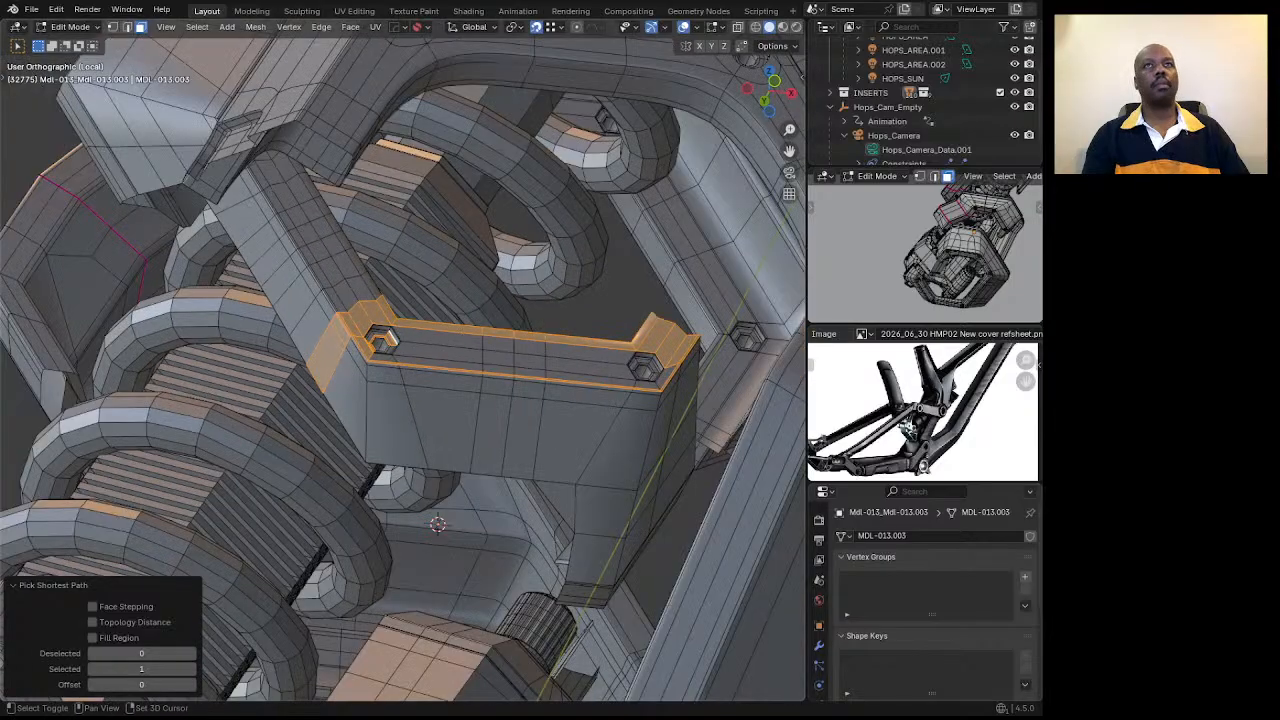
shift+click(566, 357)
ctrl+shift+click(376, 398)
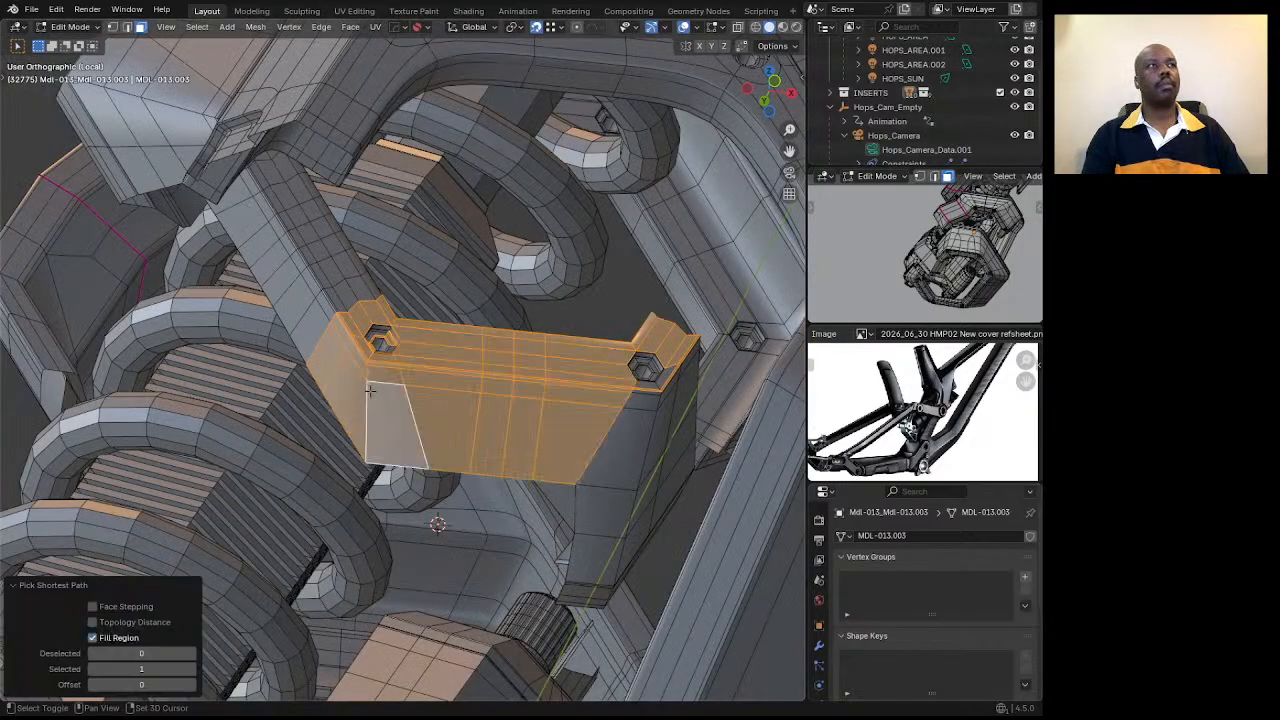
shift+click(617, 440)
middle_drag(617, 440, 646, 413)
shift+click(680, 382)
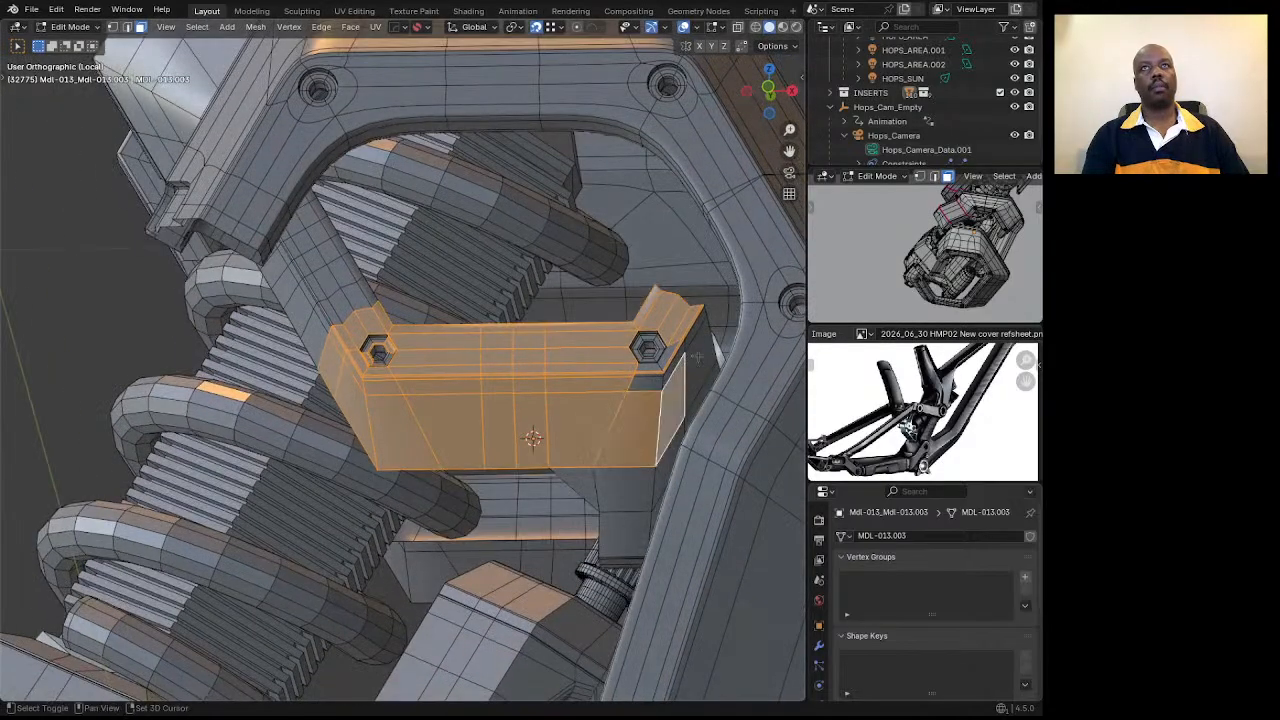
shift+click(697, 356)
shift+click(691, 333)
scroll(691, 333, up, 4)
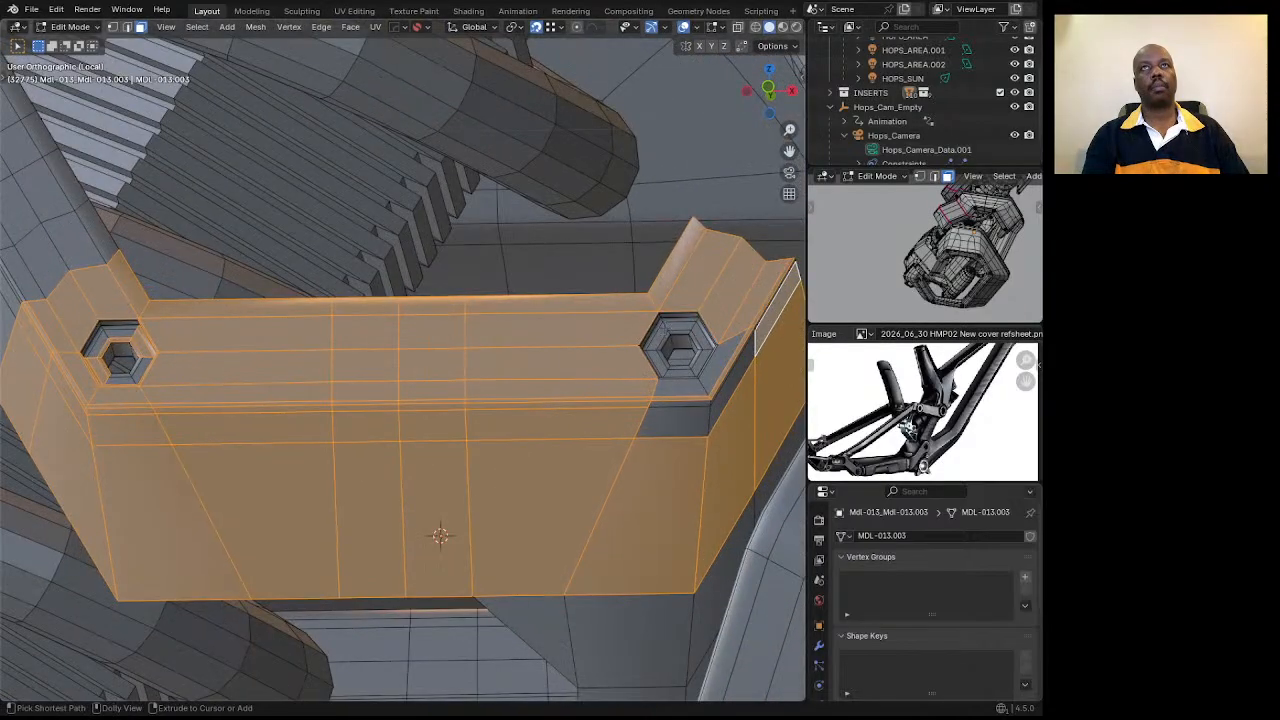
Add the hexagonal bolt recess near the lower arm's free end and its inner ring faces to the selection.
ctrl+shift+click(697, 325)
scroll(697, 325, up, 2)
middle_drag(697, 325, 559, 334)
scroll(559, 334, up, 3)
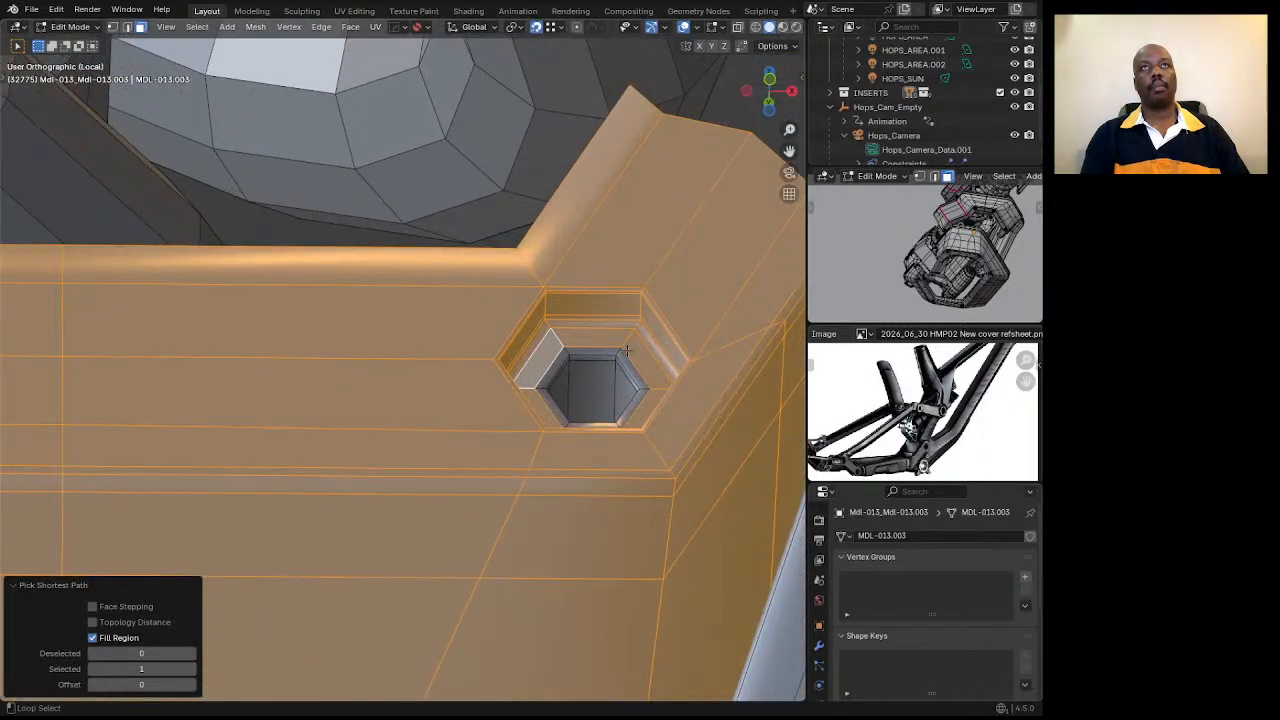
shift+click(606, 357)
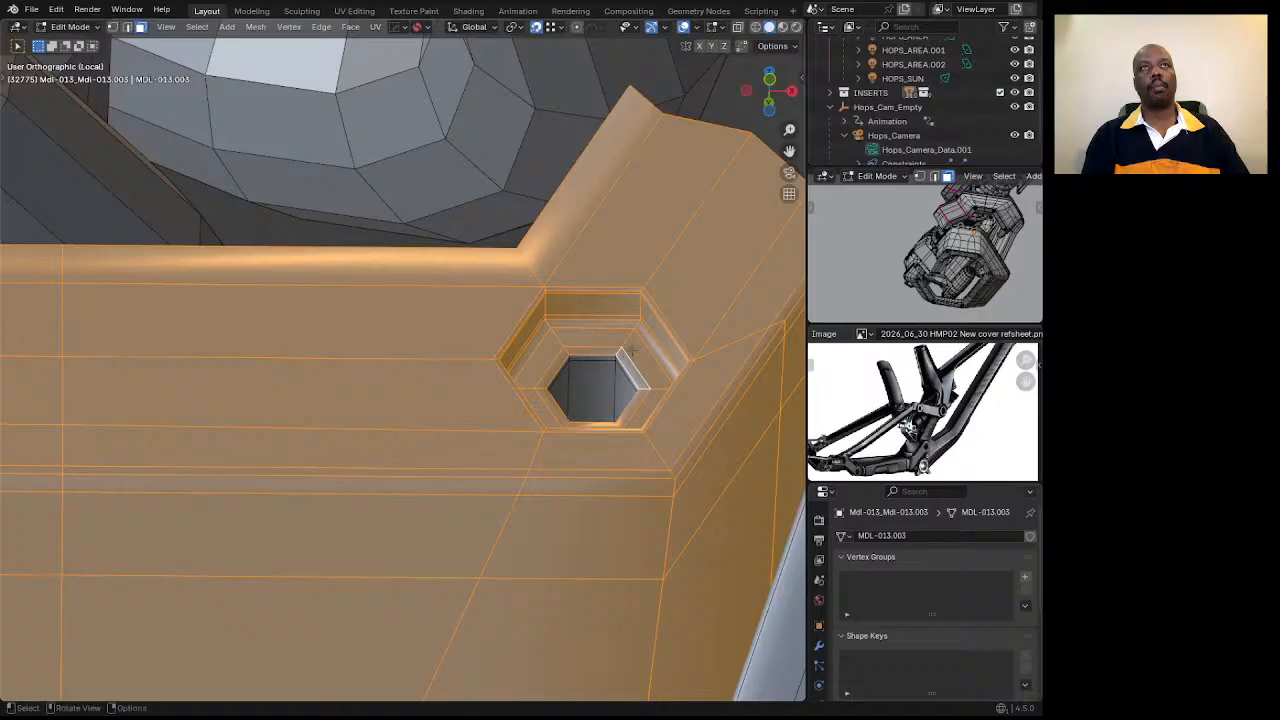
Add the wall, ledge and inner hexagon faces of the bolt recess nearest the spring to the selection.
scroll(627, 352, down, 5)
middle_drag(627, 352, 390, 318)
scroll(497, 393, down, 2)
scroll(390, 315, up, 6)
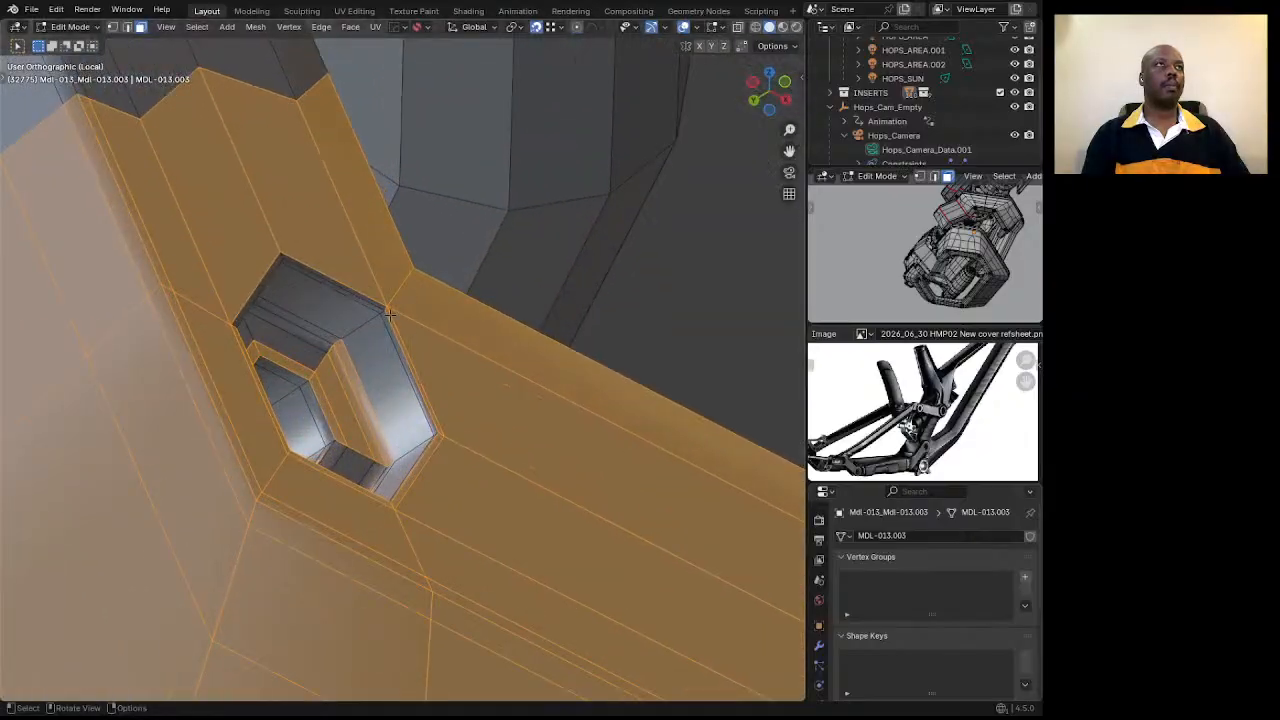
alt+shift+click(386, 312)
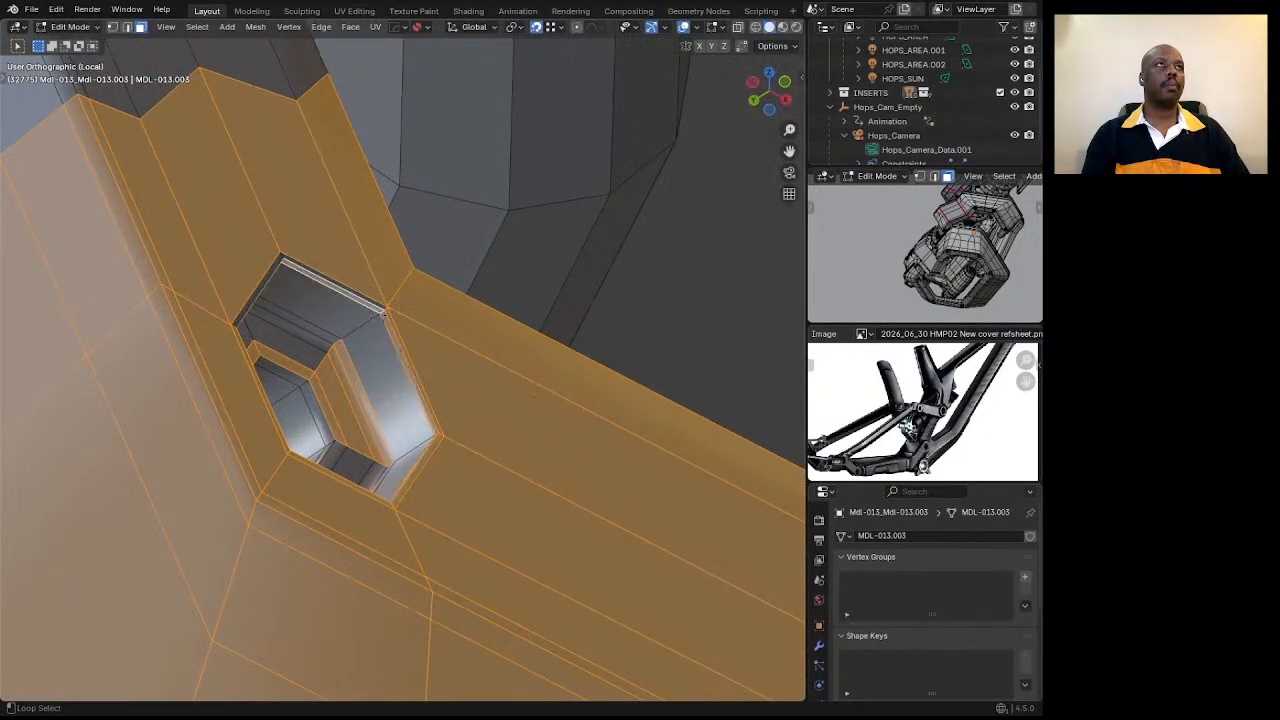
alt+shift+click(363, 326)
alt+shift+click(335, 342)
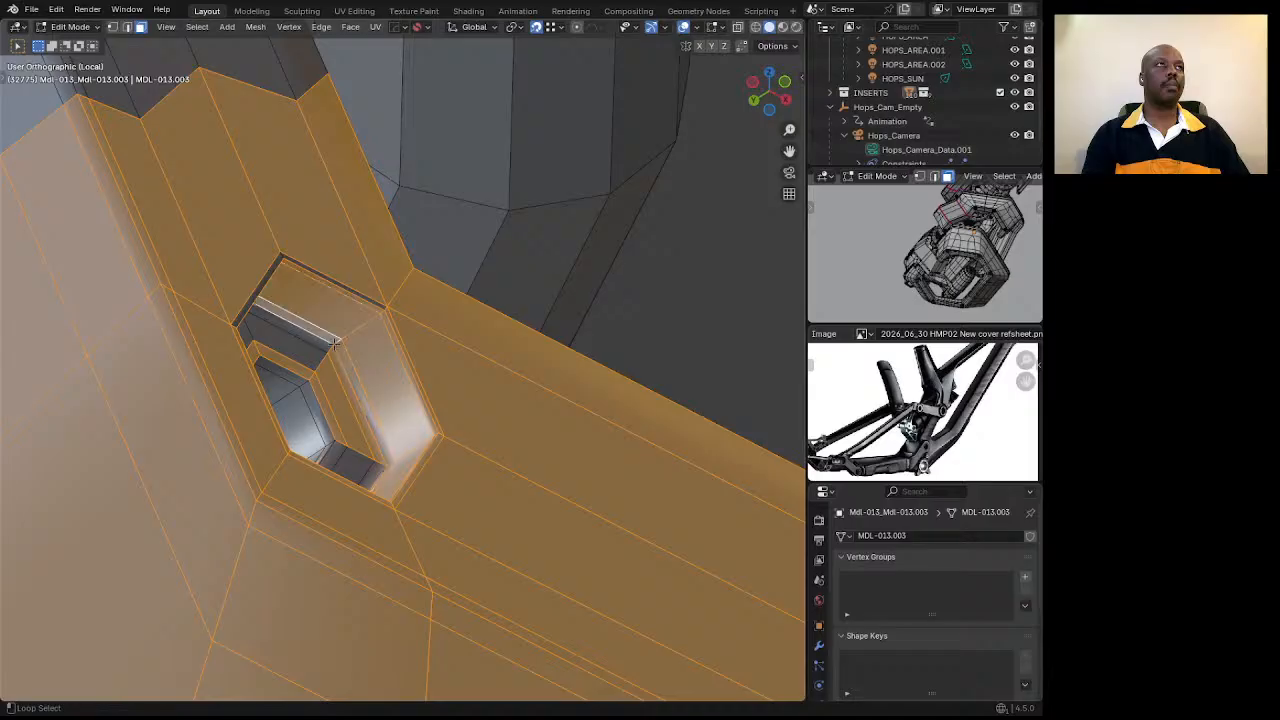
alt+shift+click(328, 347)
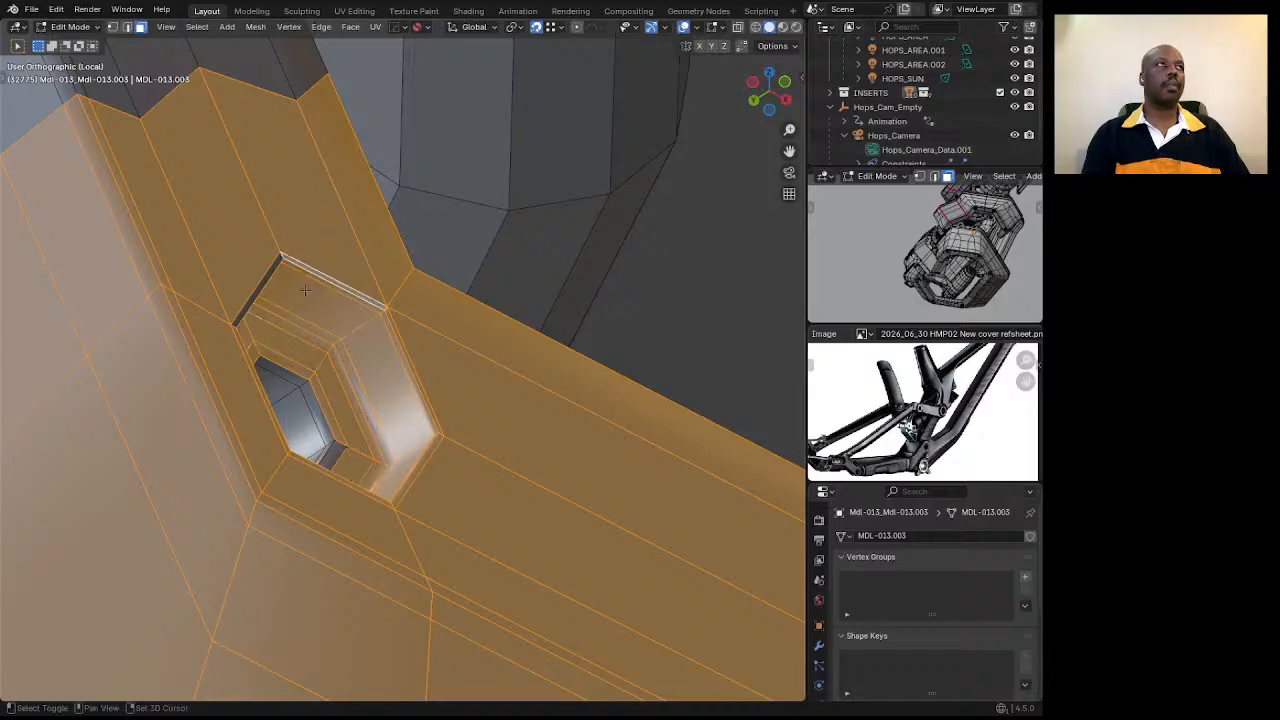
alt+shift+click(276, 259)
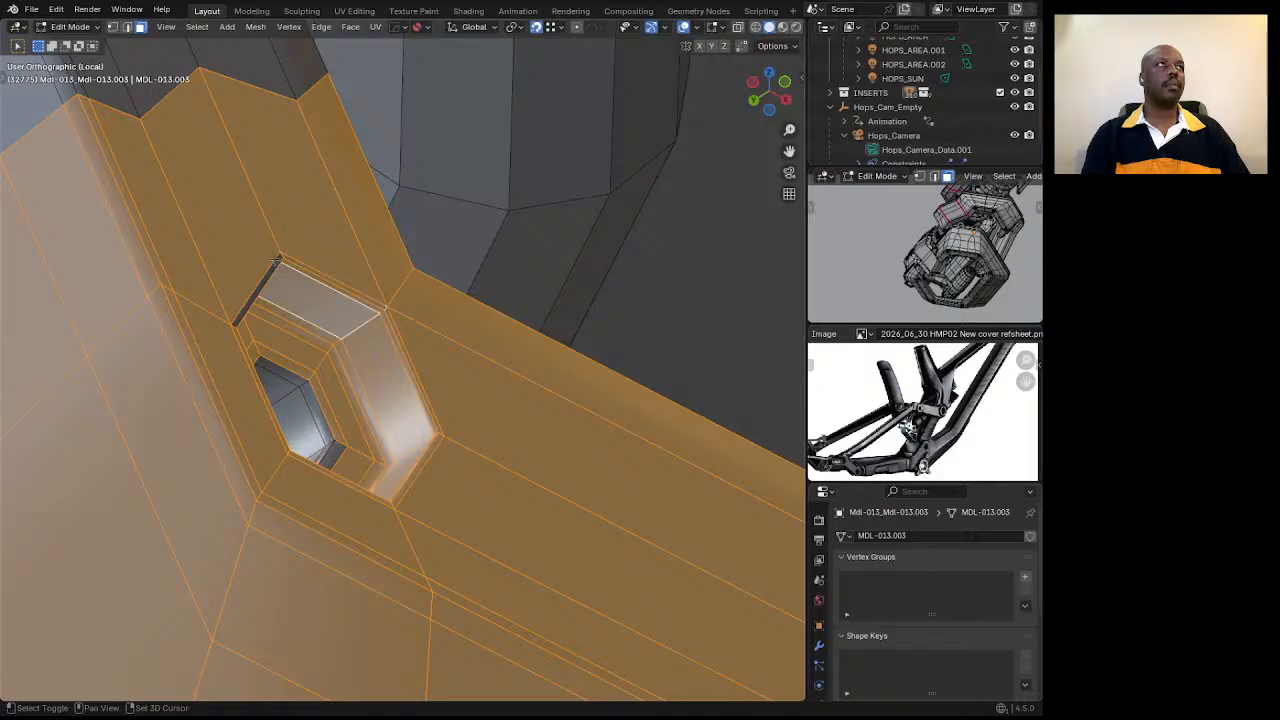
middle_drag(276, 262, 650, 548)
scroll(270, 490, up, 7)
shift+click(266, 507)
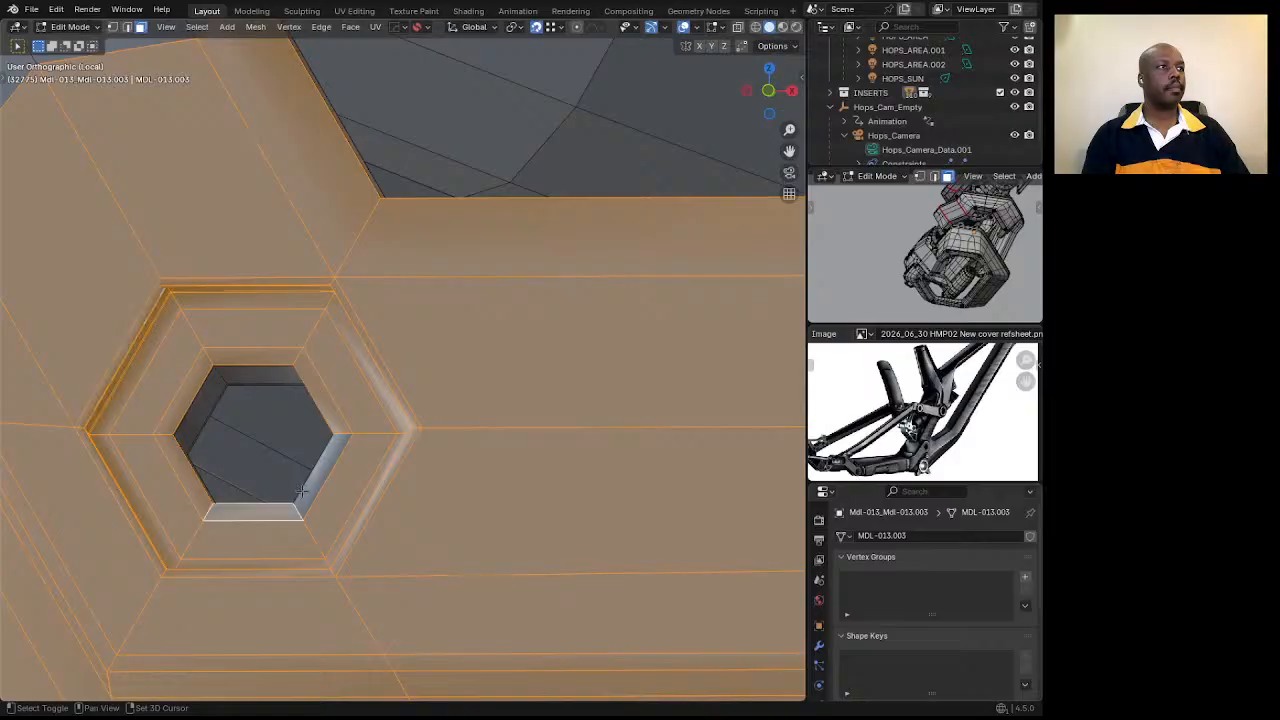
shift+click(309, 486)
Extrude the selected lower-arm faces about 203.8 mm along their normal and switch to vertex selection.
scroll(338, 427, down, 10)
middle_drag(362, 378, 462, 427)
scroll(591, 390, up, 8)
scroll(642, 387, down, 8)
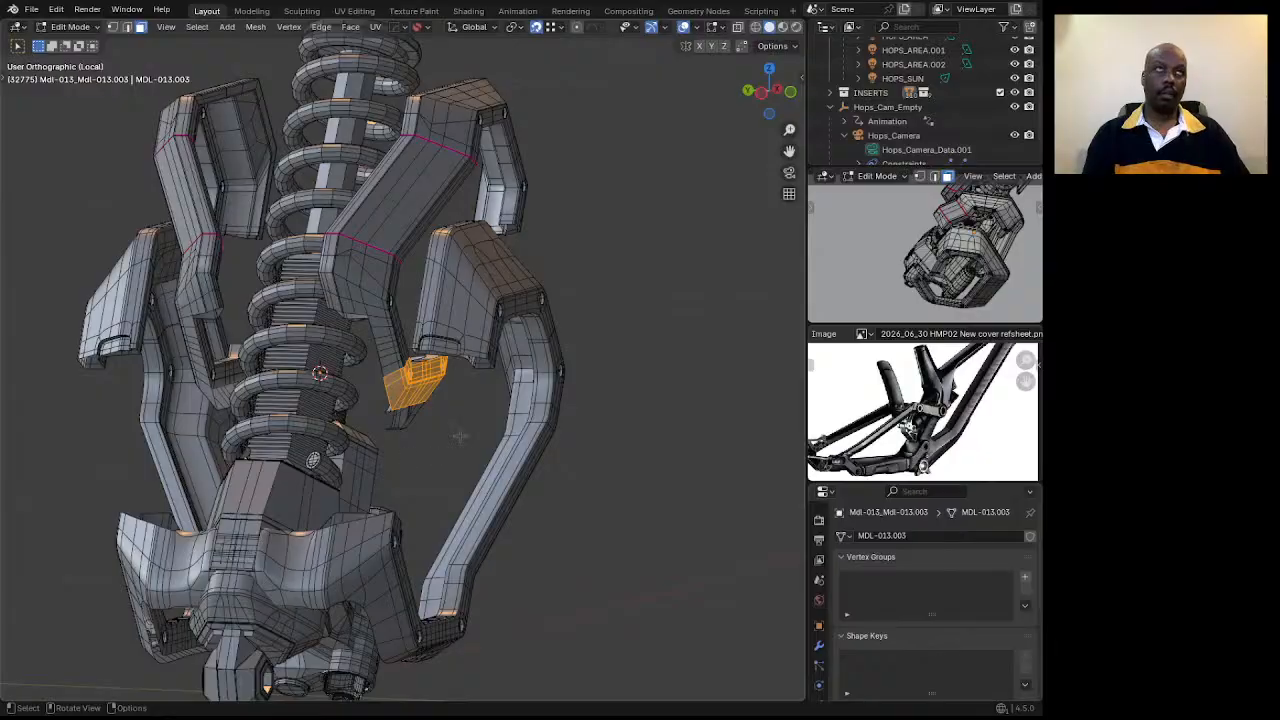
key(e)
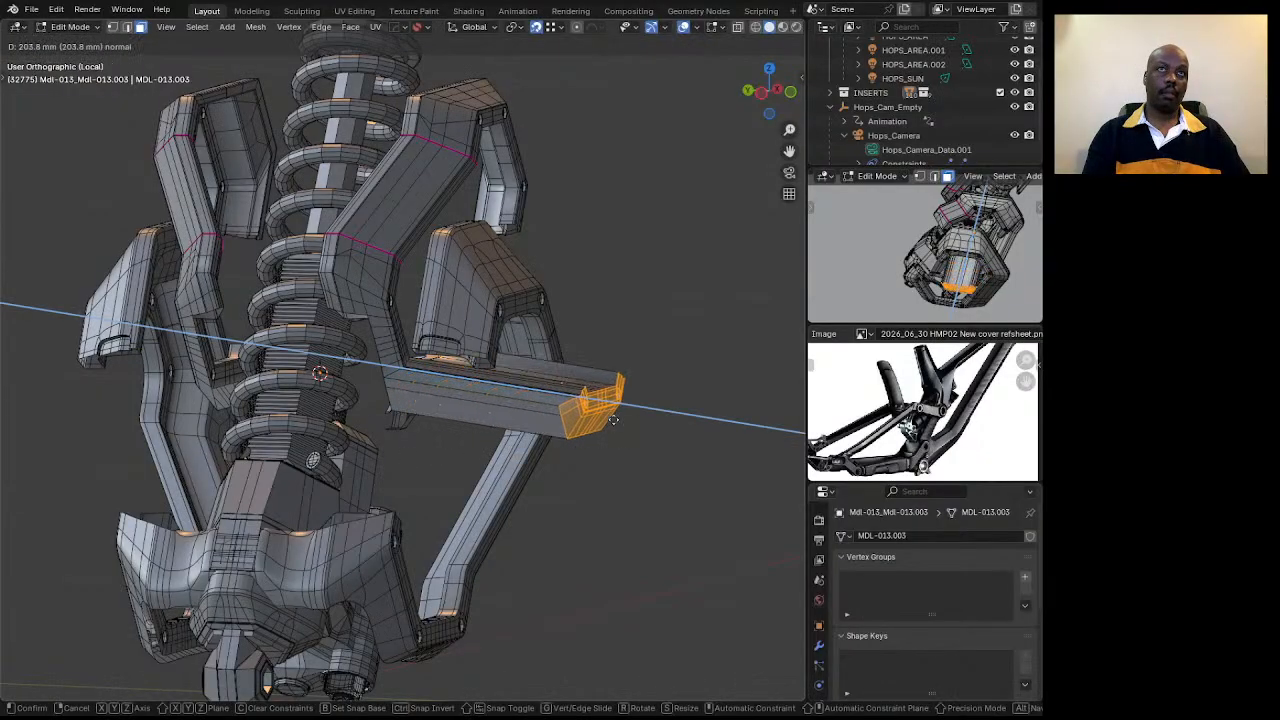
click(614, 419)
scroll(631, 374, up, 1)
middle_drag(614, 419, 571, 403)
scroll(600, 392, up, 1)
scroll(600, 392, up, 3)
key(1)
scroll(573, 421, up, 4)
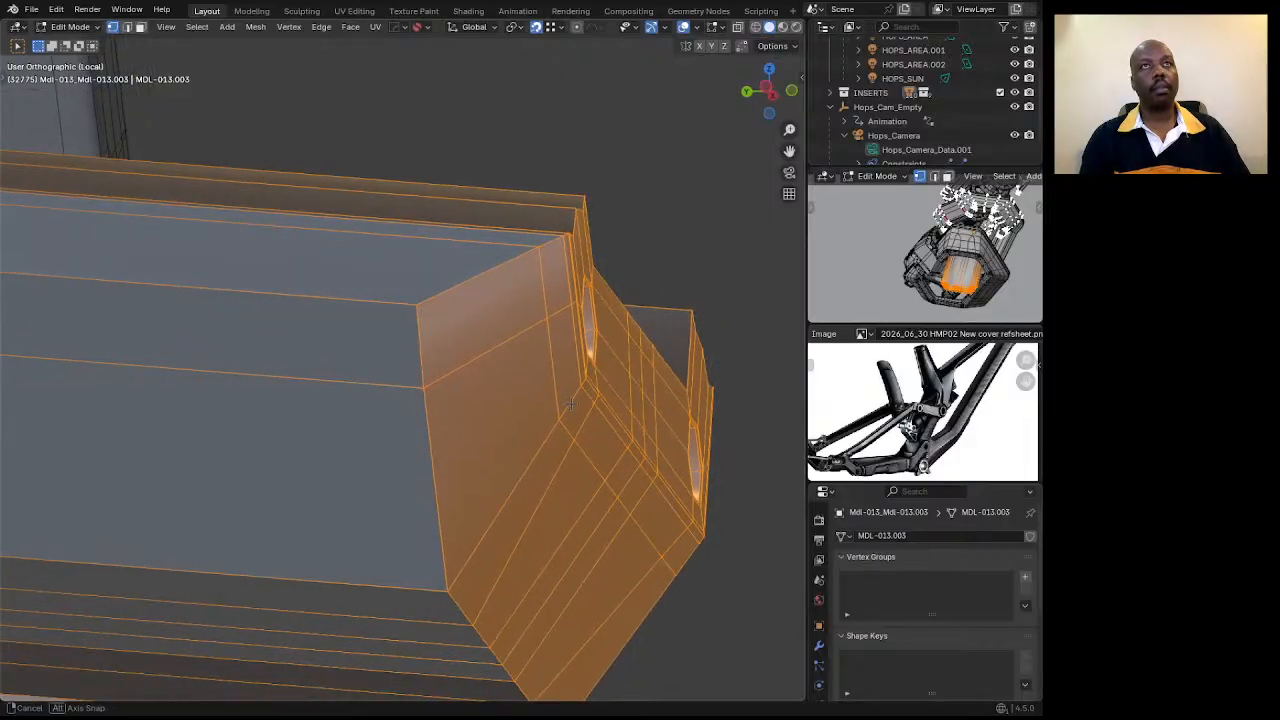
Move the extruded end of the upper guard's lower arm about 92.1 mm along global Y, level with the outer guard's face.
scroll(606, 330, down, 8)
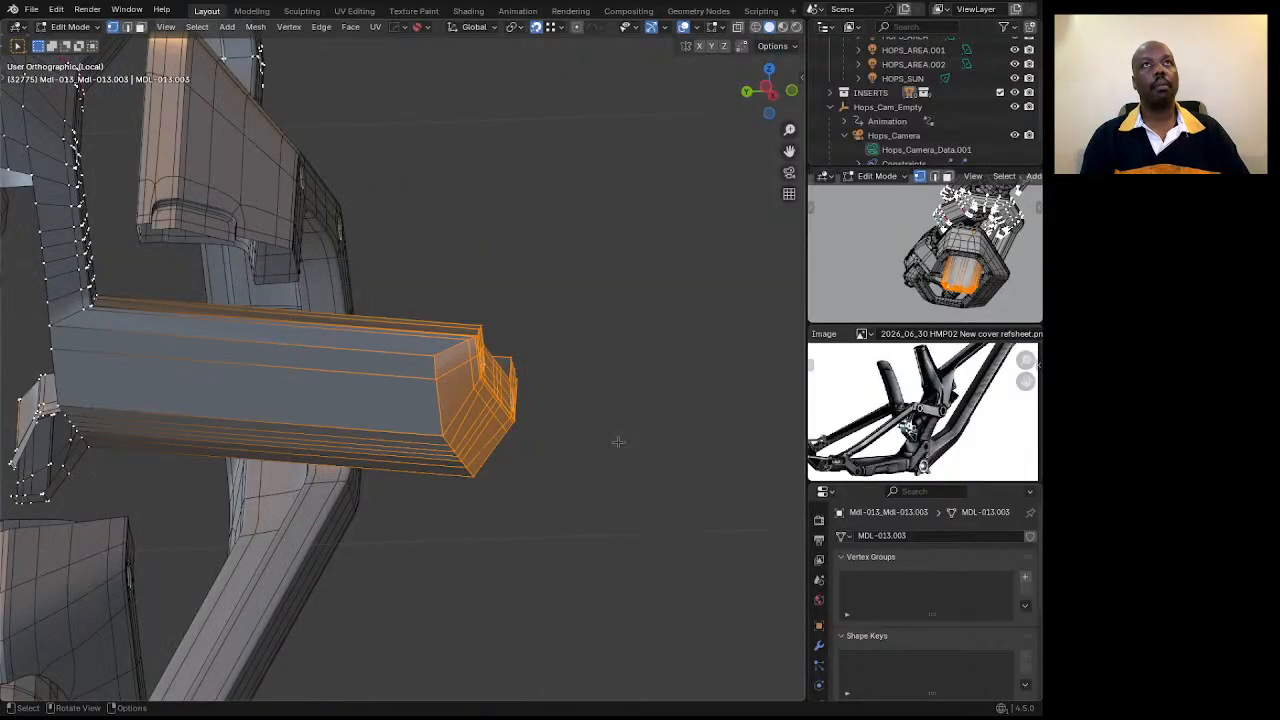
scroll(398, 291, up, 6)
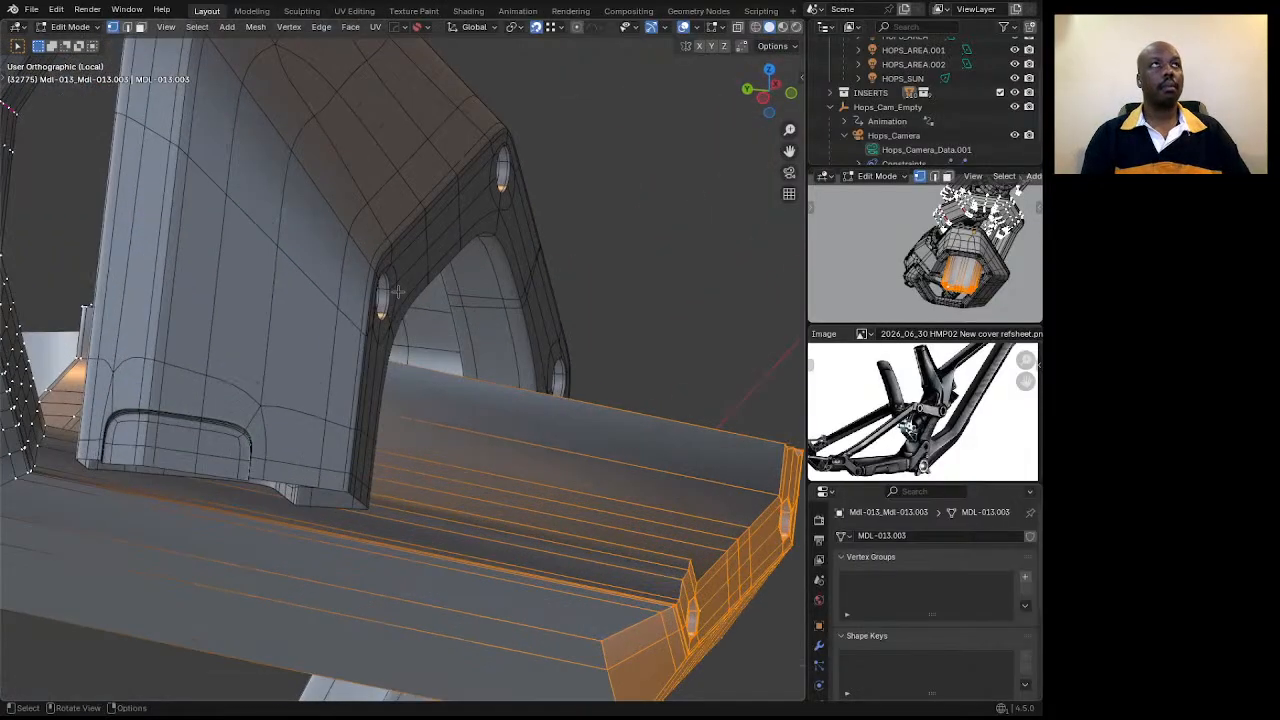
key(g)
key(y)
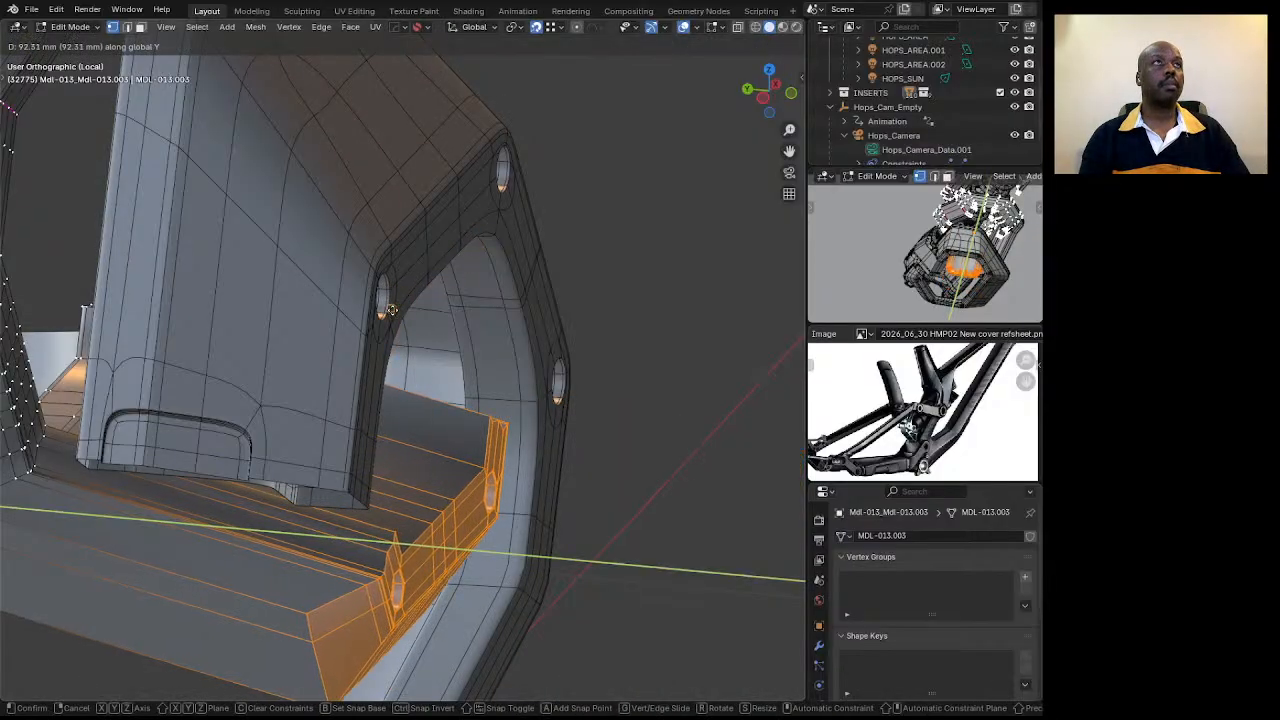
click(391, 326)
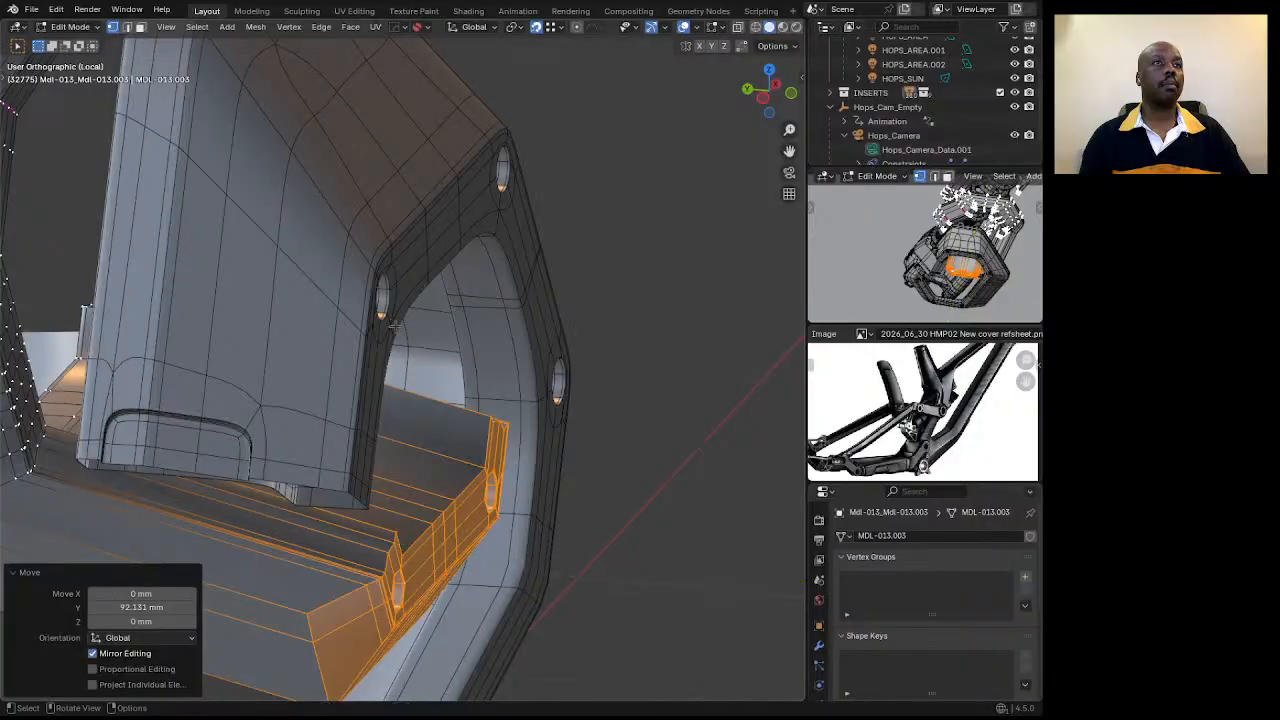
middle_drag(391, 326, 430, 304)
scroll(430, 303, down, 1)
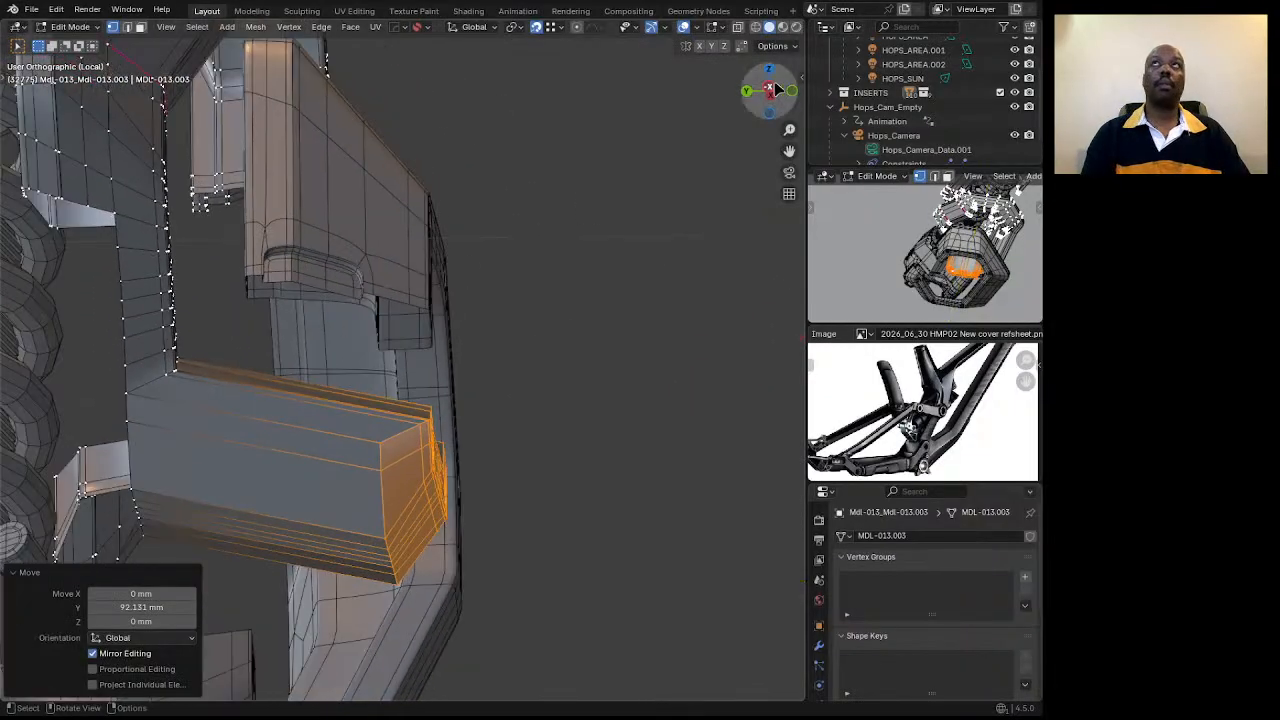
Examine from above and from several angles how the extended arm's end lines up with the outer guard's face.
click(773, 73)
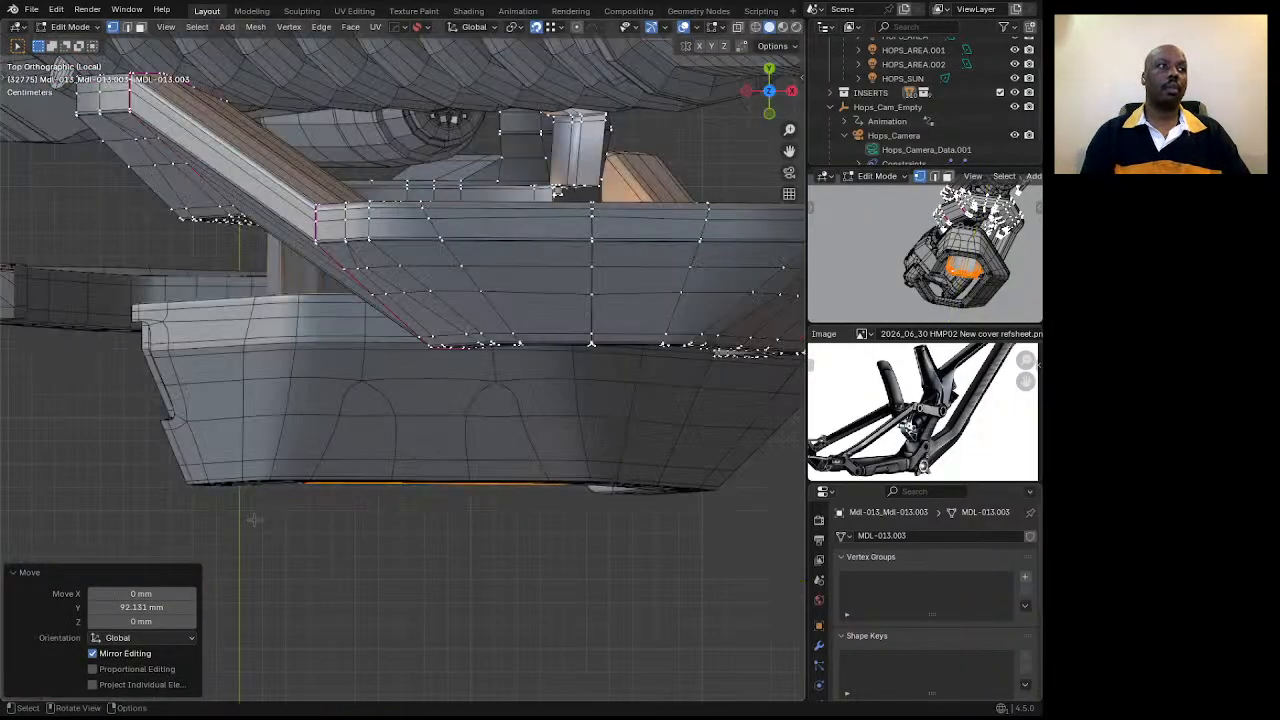
scroll(298, 494, up, 5)
middle_drag(300, 496, 677, 378)
scroll(677, 378, down, 3)
middle_drag(674, 292, 560, 330)
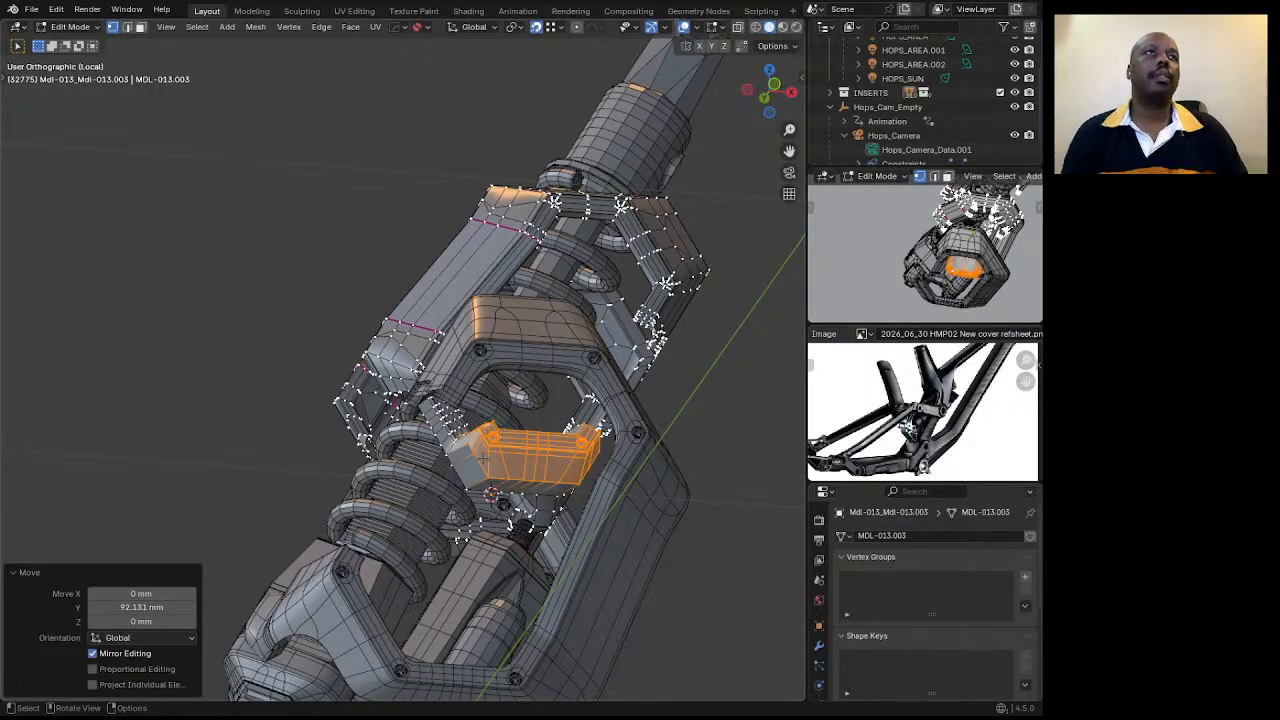
middle_drag(462, 411, 482, 437)
scroll(430, 440, up, 2)
middle_drag(600, 482, 515, 370)
scroll(520, 380, up, 2)
middle_drag(562, 408, 465, 418)
scroll(497, 405, down, 2)
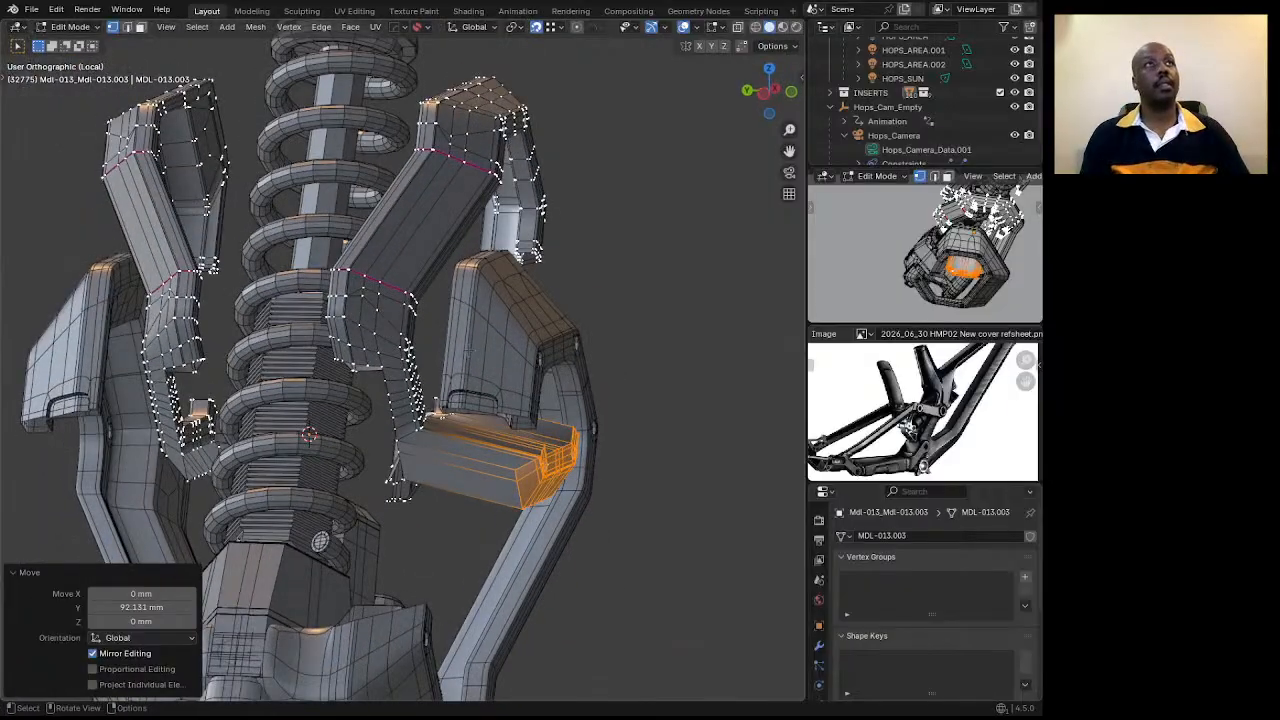
Switch mesh editing to the outer guard and select the strip of outer wall faces on its short arm beside the spring.
key(ctrl+z)
key(Tab)
click(470, 345)
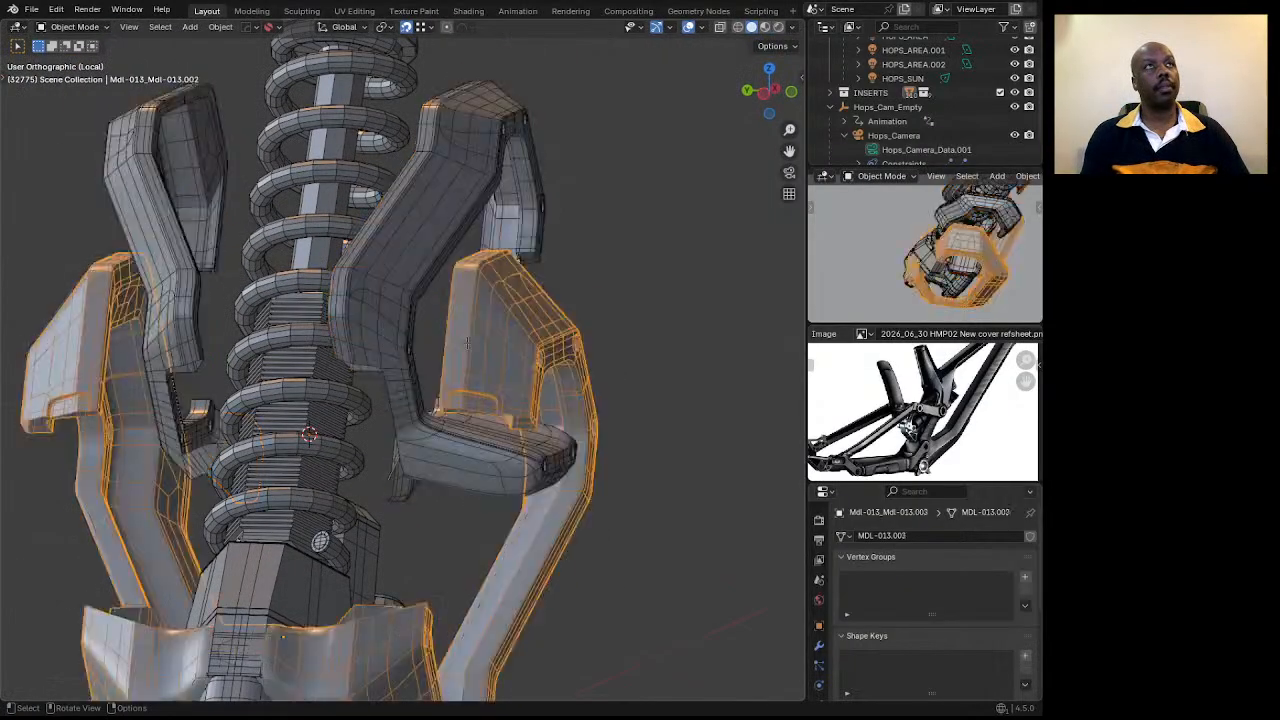
key(Tab)
scroll(477, 345, up, 1)
middle_drag(477, 345, 481, 355)
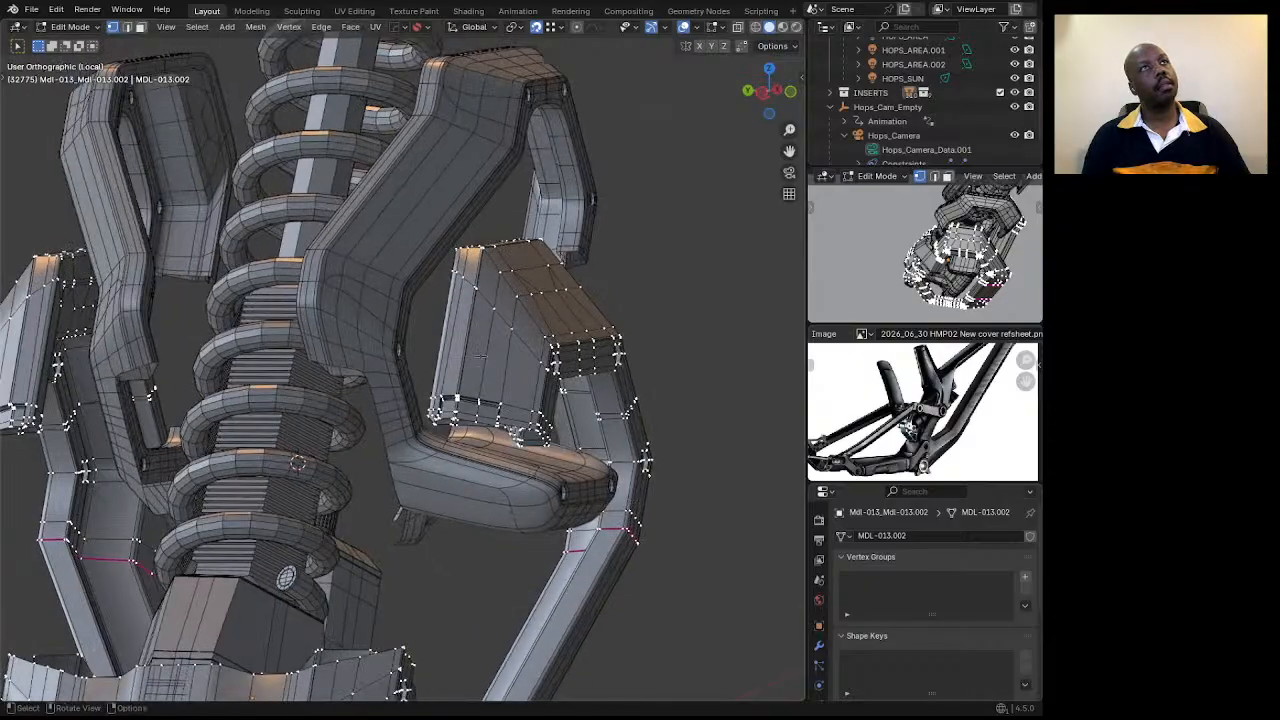
key(3)
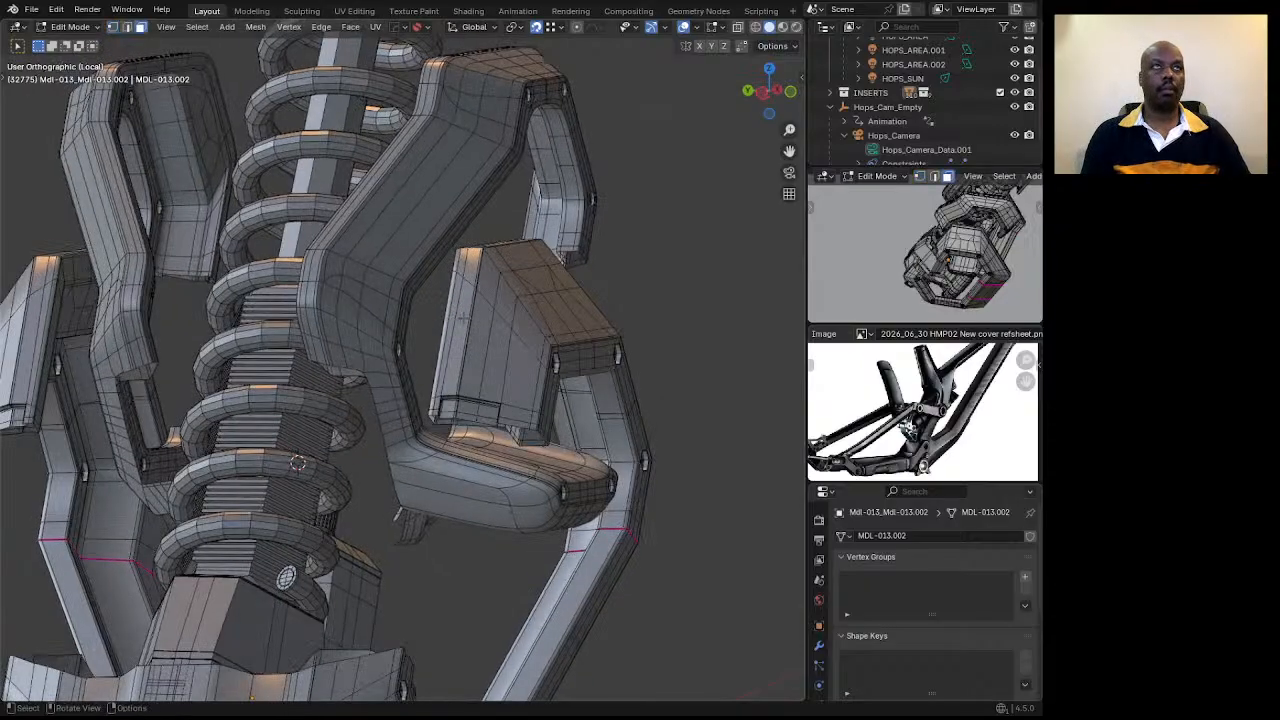
click(497, 352)
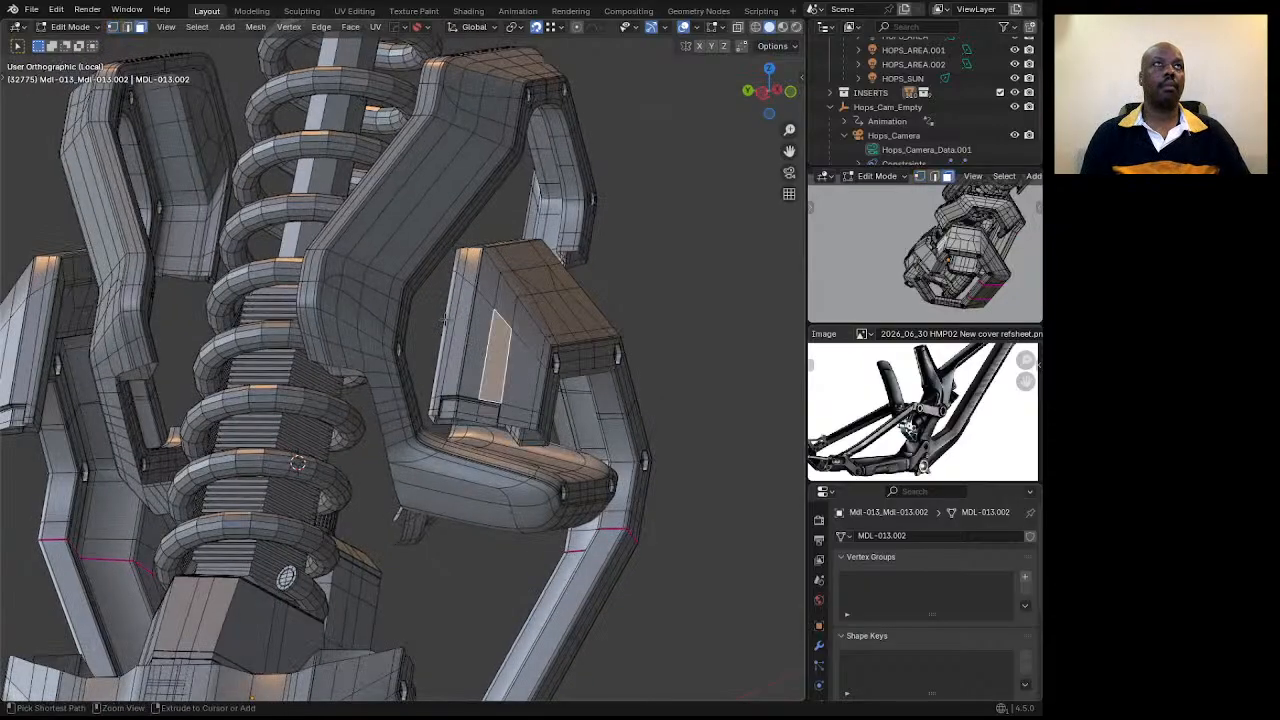
ctrl+click(445, 321)
middle_drag(445, 321, 516, 290)
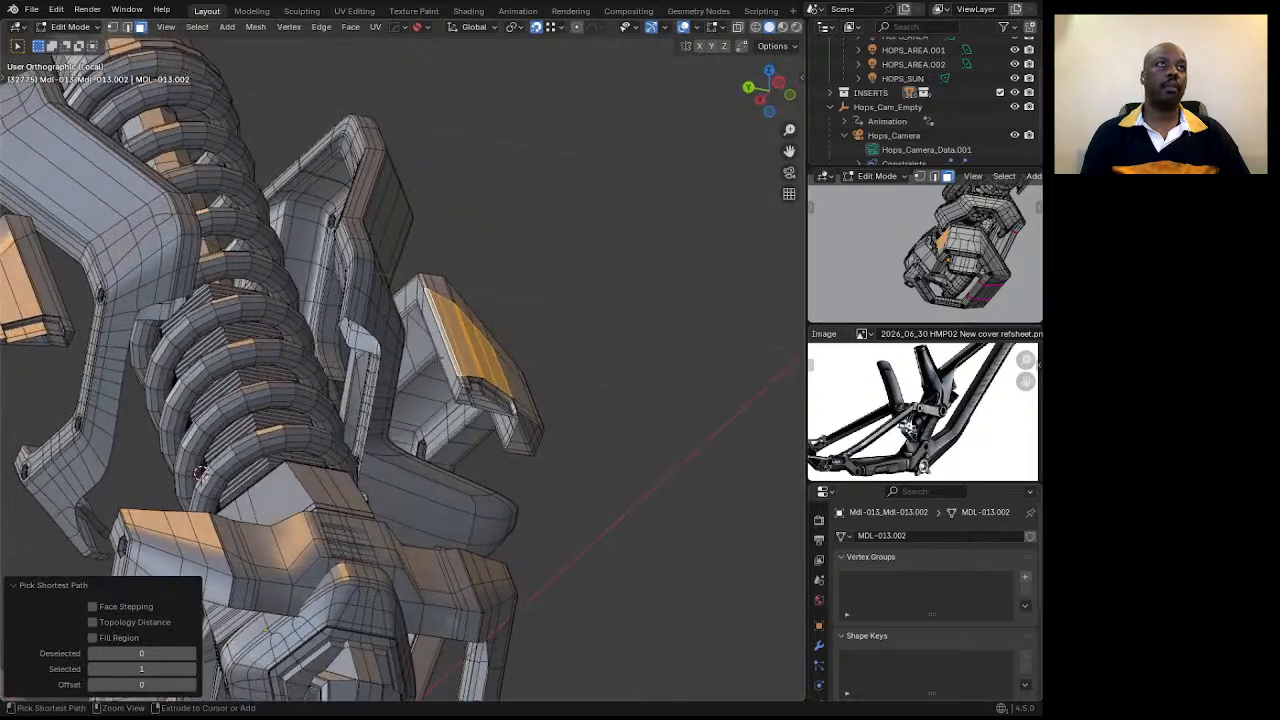
Extend the selection to the inner wall, edge and end faces around the short arm's free end.
ctrl+click(454, 361)
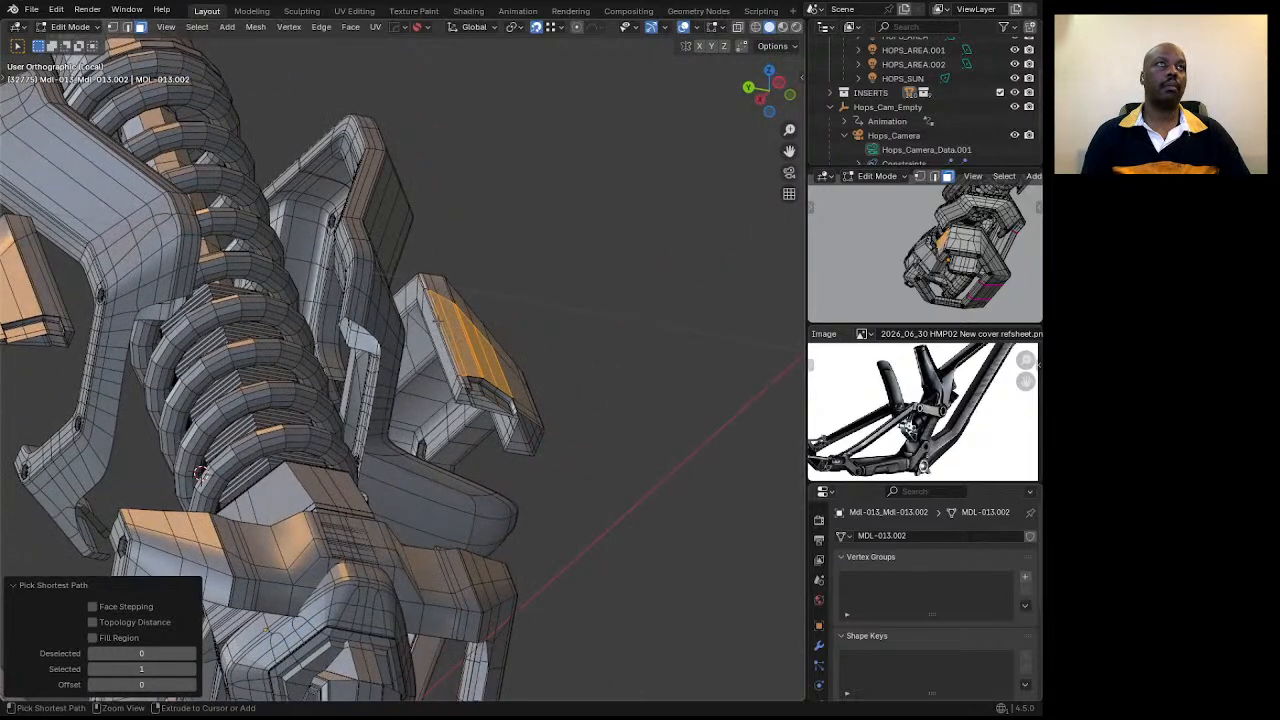
key(ctrl+z)
ctrl+click(200, 472)
middle_drag(200, 472, 407, 317)
ctrl+click(445, 328)
scroll(412, 315, up, 5)
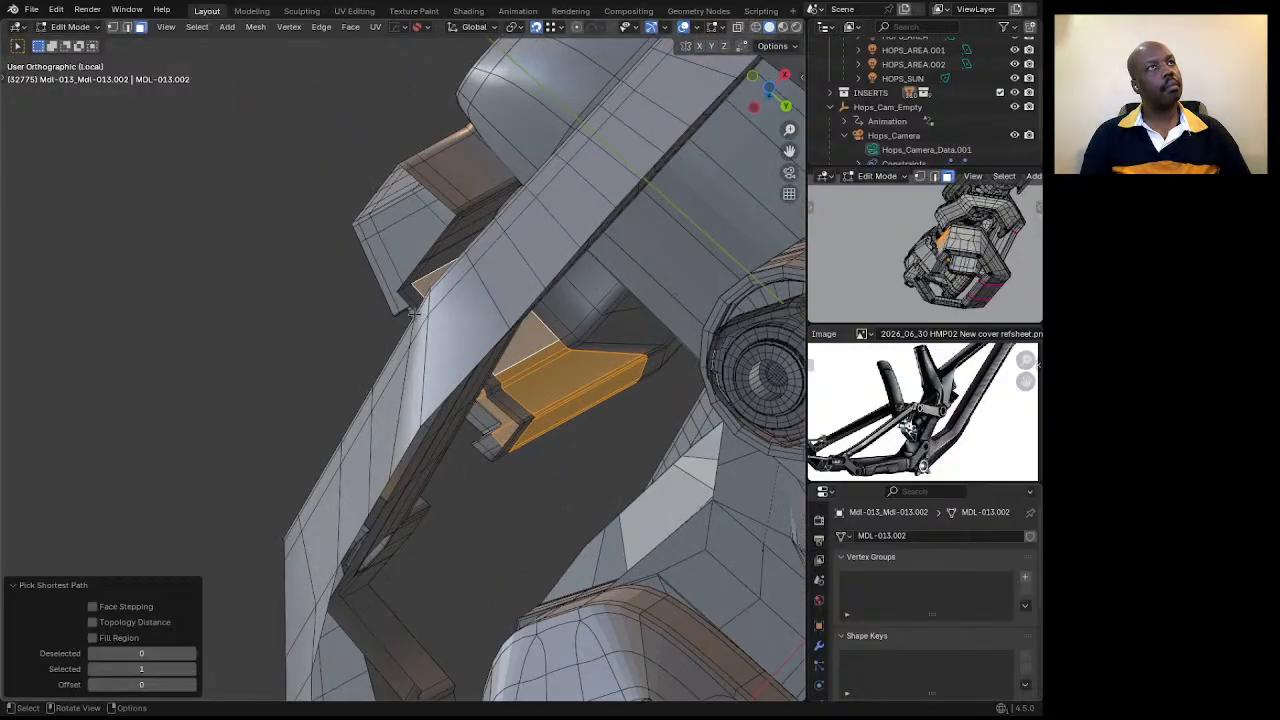
shift+click(428, 308)
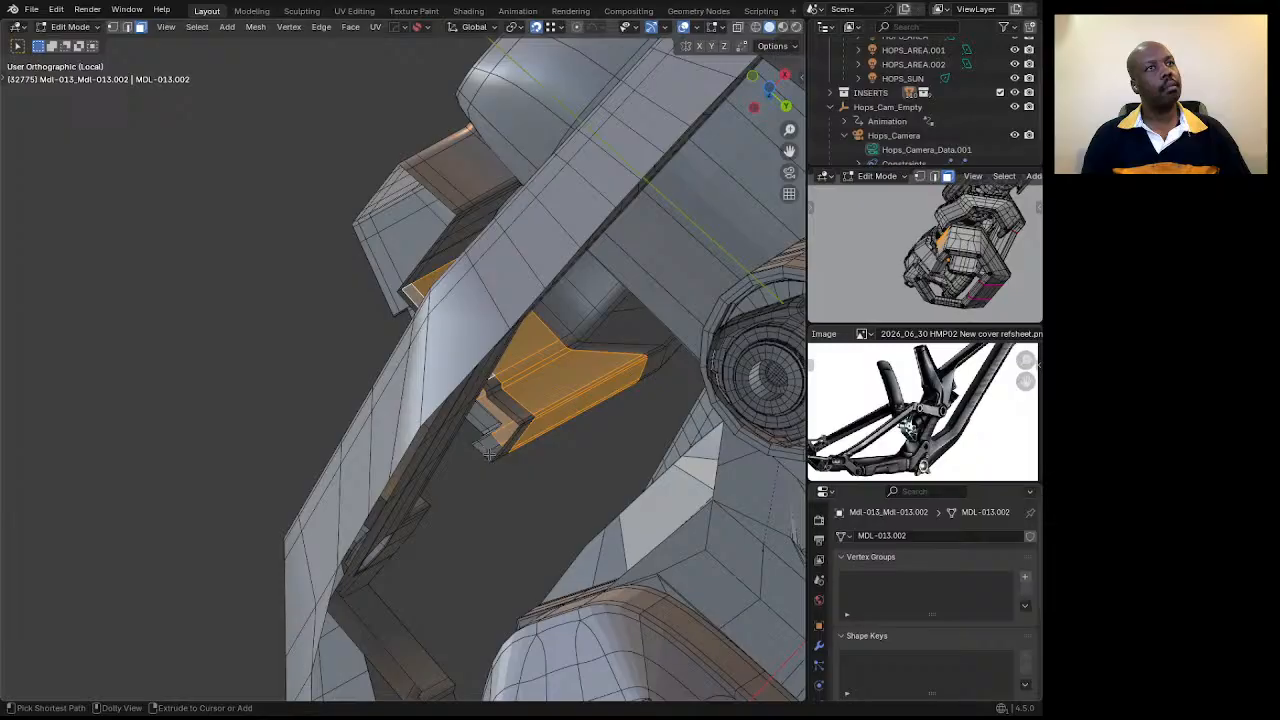
ctrl+shift+click(489, 453)
middle_drag(489, 450, 562, 283)
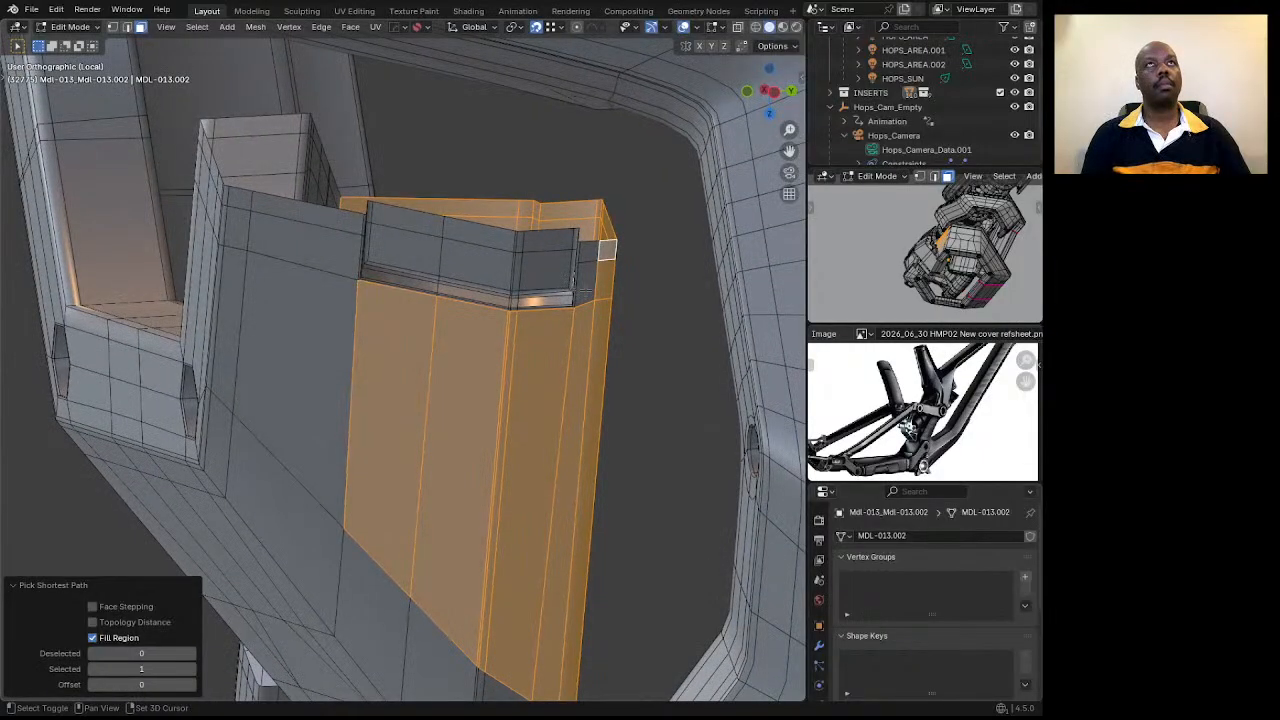
Add the notch faces and their bordering strips at the short arm's end to the selection and delete all the selected faces.
shift+click(587, 290)
ctrl+shift+click(585, 248)
shift+click(577, 250)
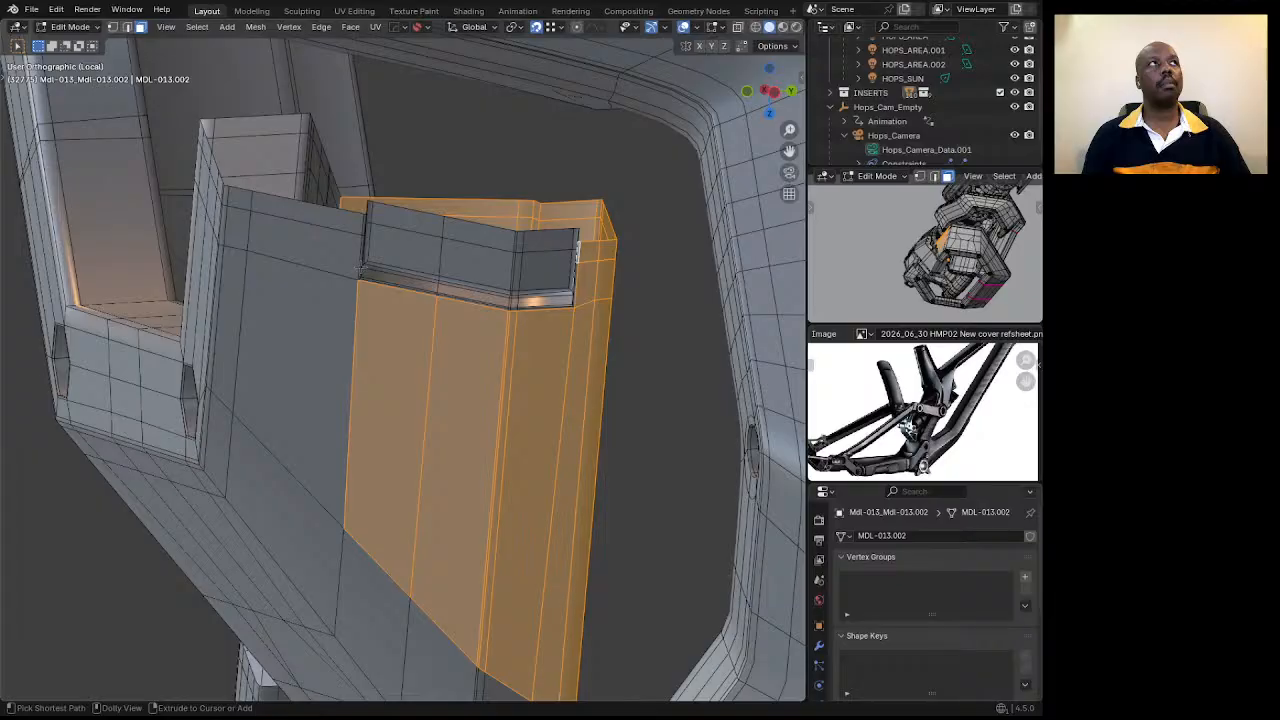
ctrl+shift+click(366, 279)
middle_drag(366, 279, 405, 252)
ctrl+shift+click(536, 264)
scroll(355, 225, up, 5)
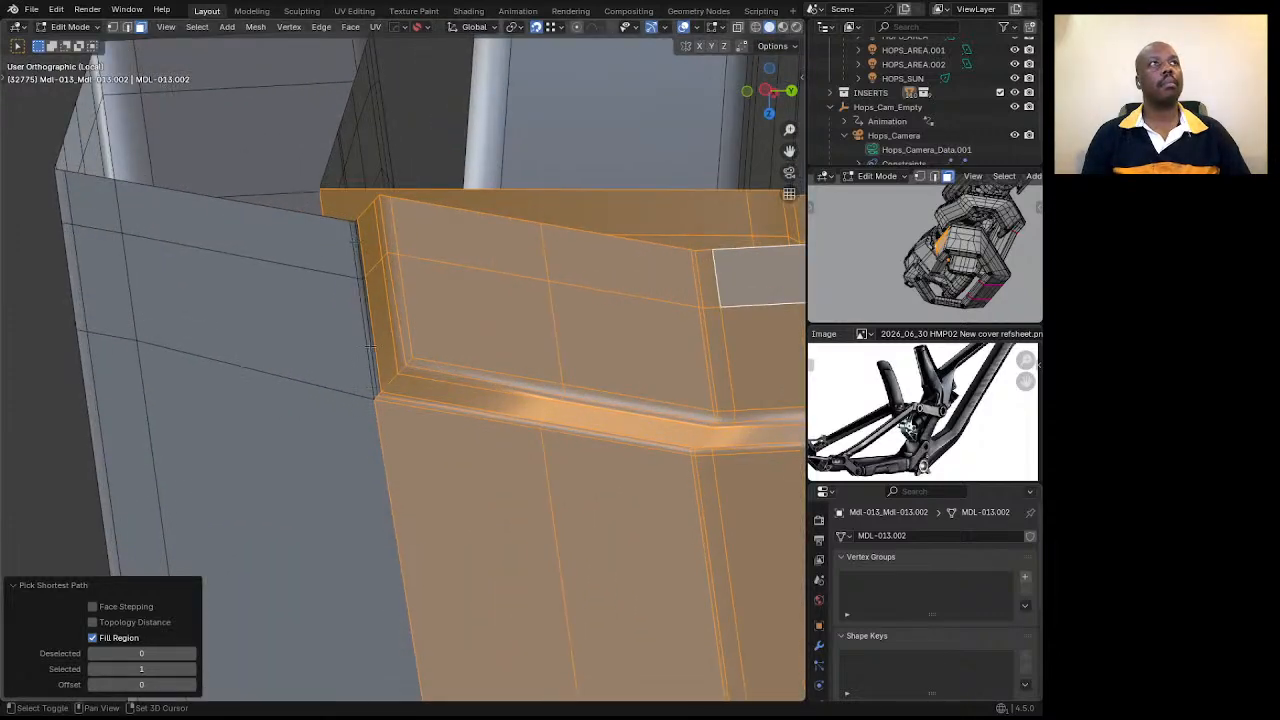
shift+click(370, 345)
ctrl+shift+click(358, 232)
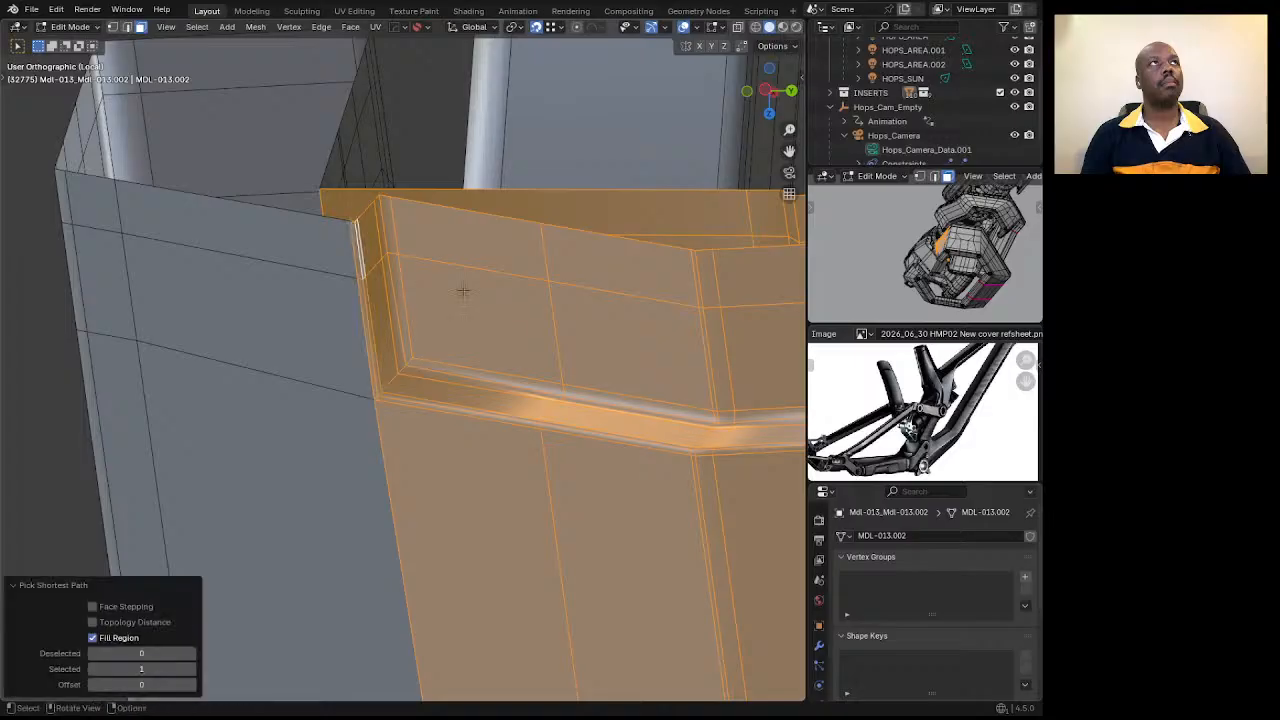
scroll(463, 289, down, 4)
middle_drag(463, 289, 499, 258)
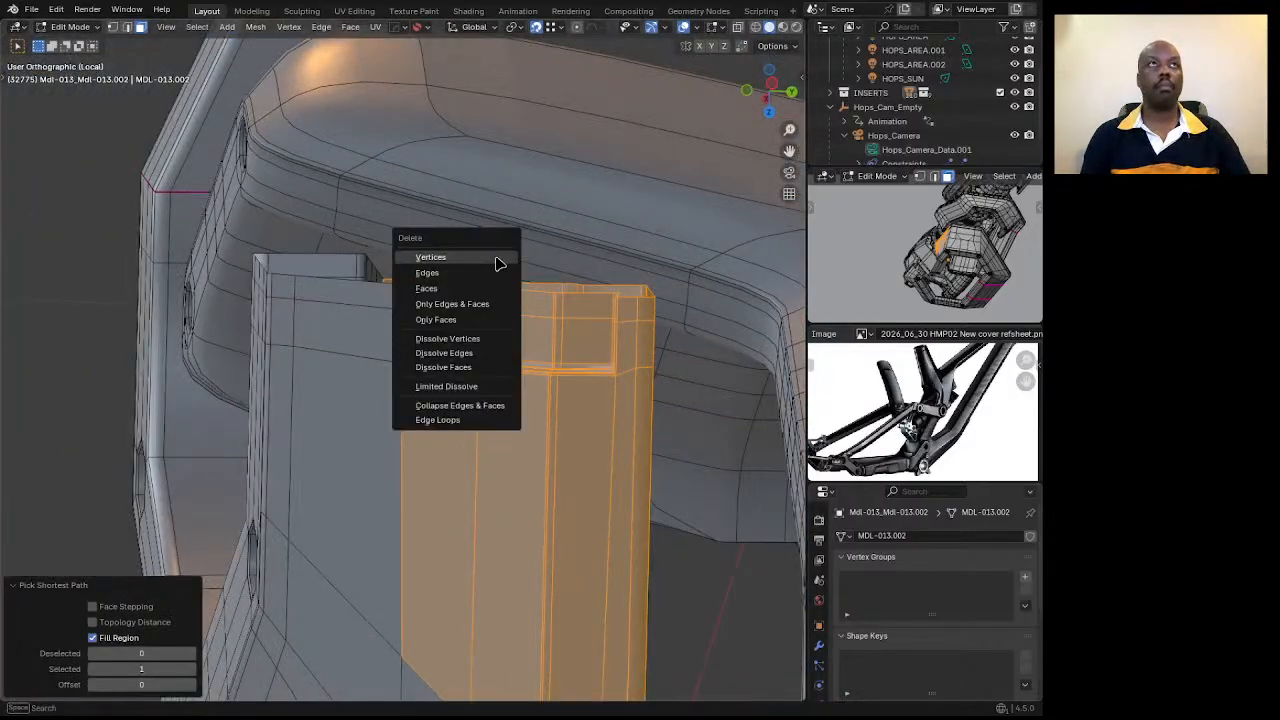
click(449, 289)
Examine the outer guard's shortened arm from several angles, leave mesh editing and compare it with the upper guard.
middle_drag(449, 293, 55, 135)
scroll(400, 360, up, 4)
middle_drag(450, 360, 322, 302)
scroll(384, 423, up, 4)
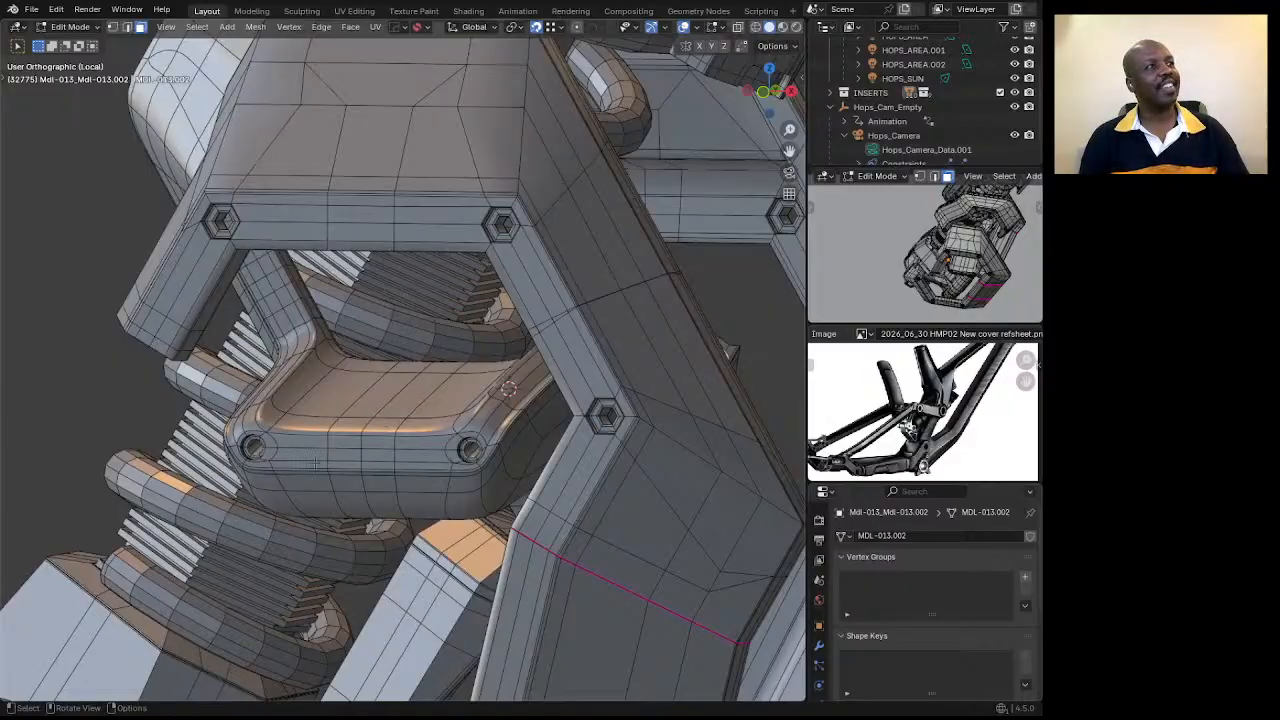
scroll(420, 470, down, 4)
middle_drag(420, 470, 353, 538)
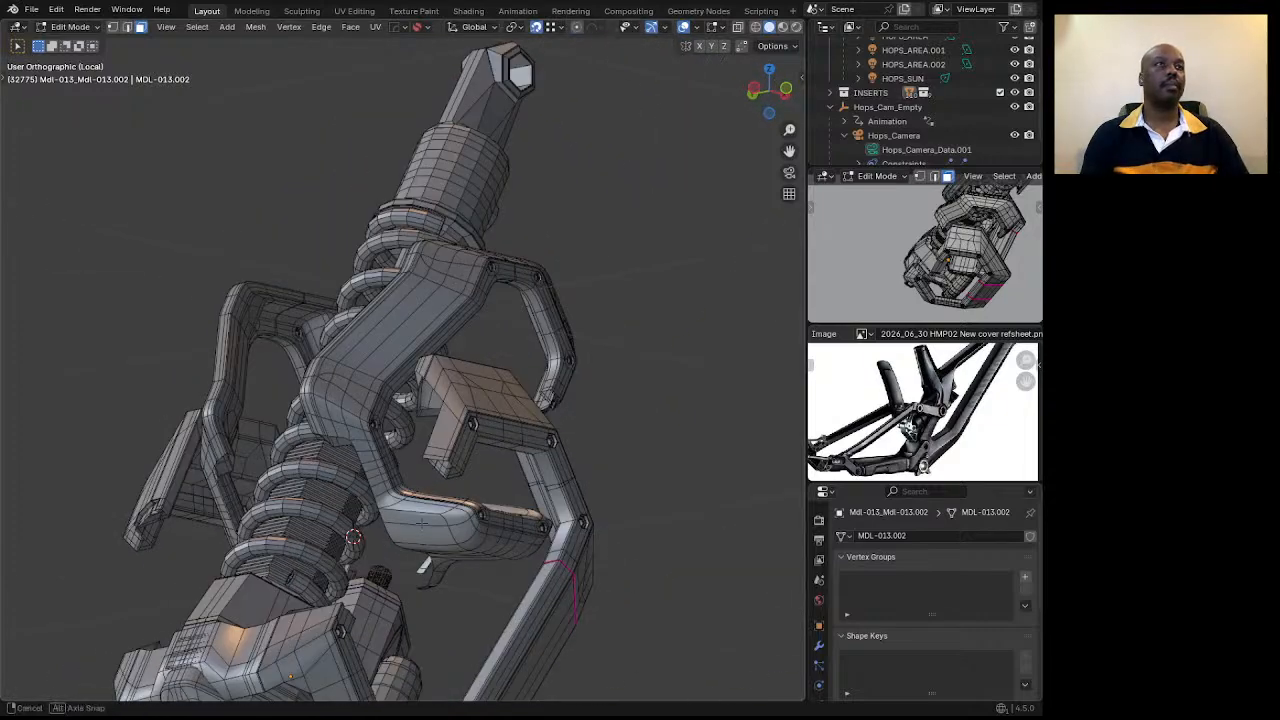
middle_drag(477, 487, 438, 427)
key(Tab)
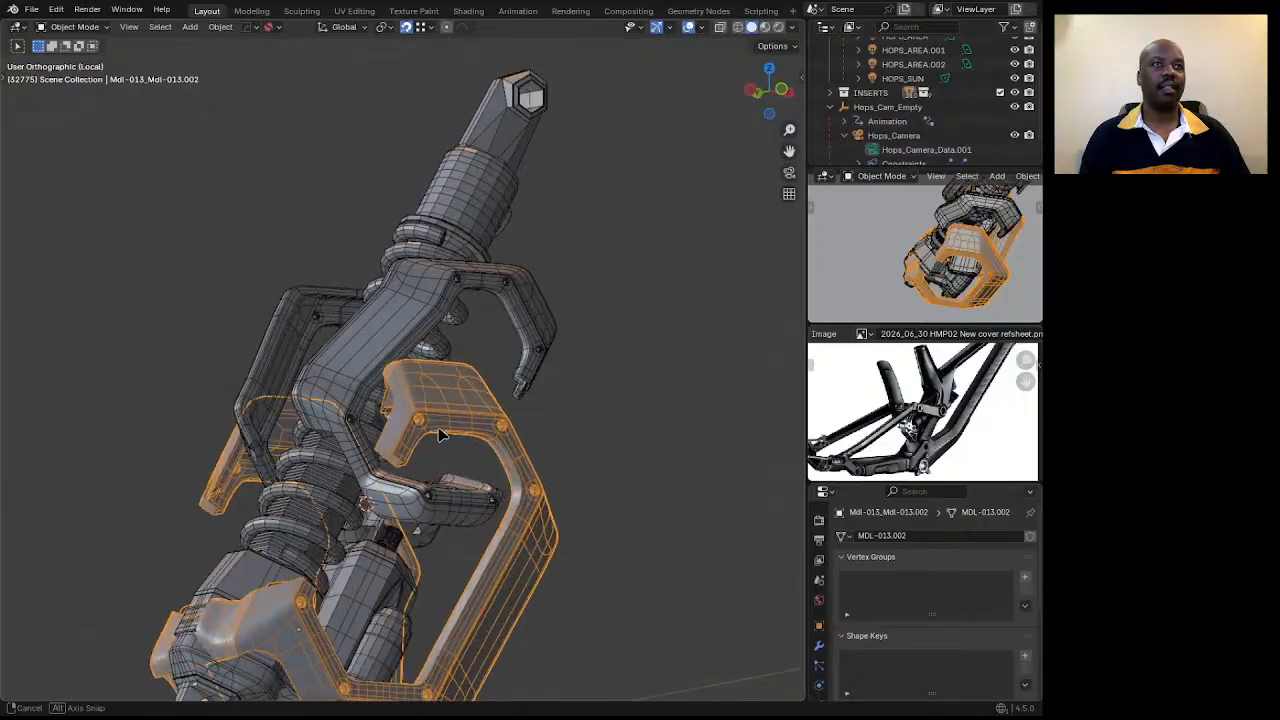
scroll(430, 425, up, 3)
scroll(430, 425, down, 2)
scroll(442, 515, up, 3)
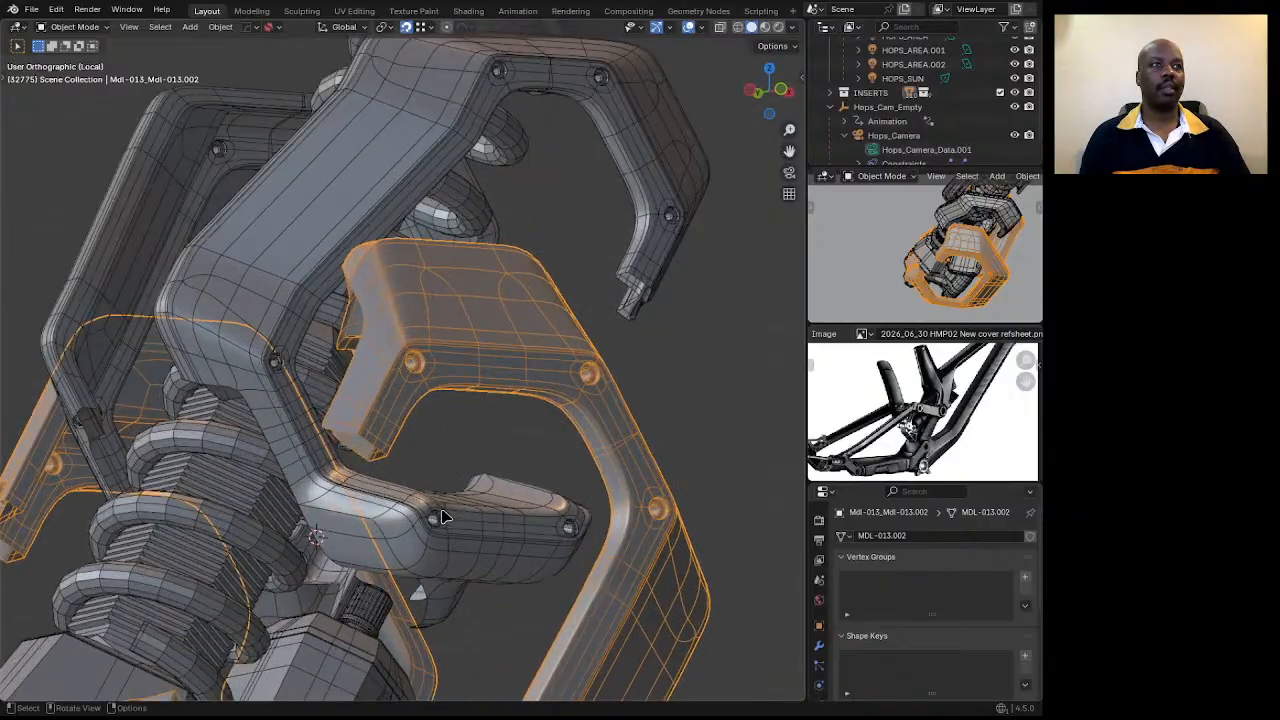
Select the upper guard and mirror it across its local Z axis with a new mirror modifier.
click(443, 514)
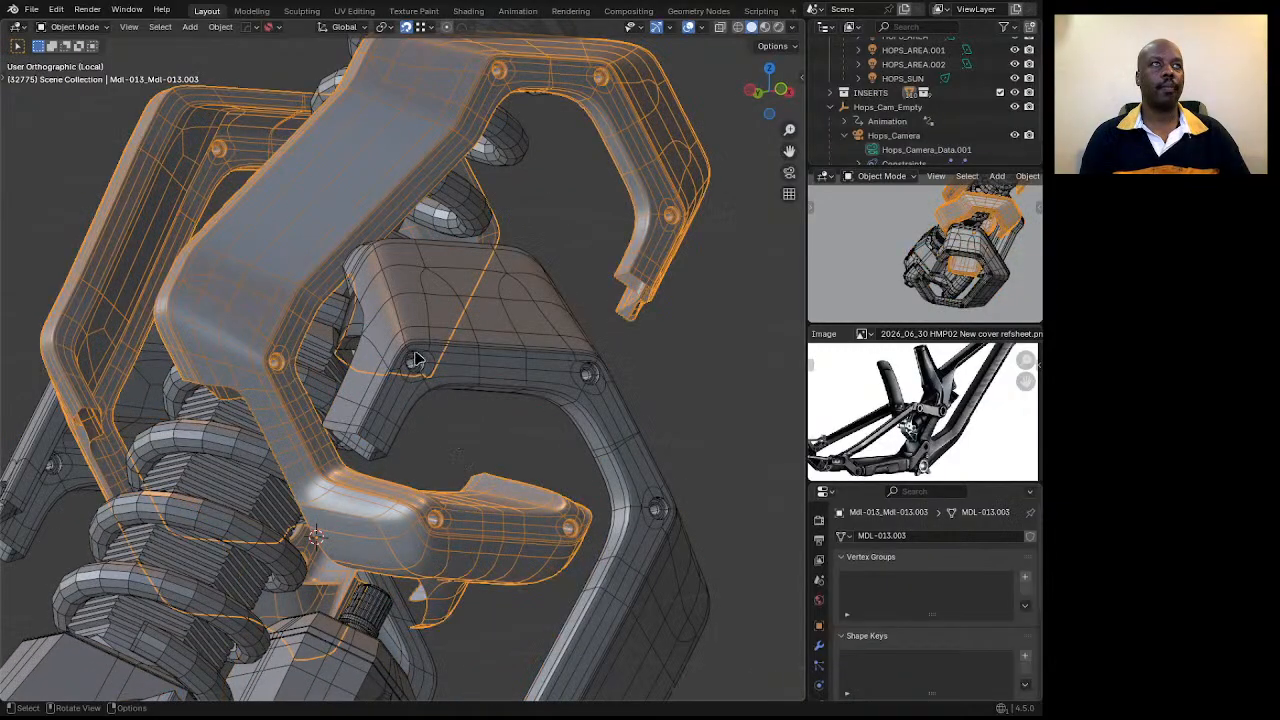
click(594, 378)
click(581, 526)
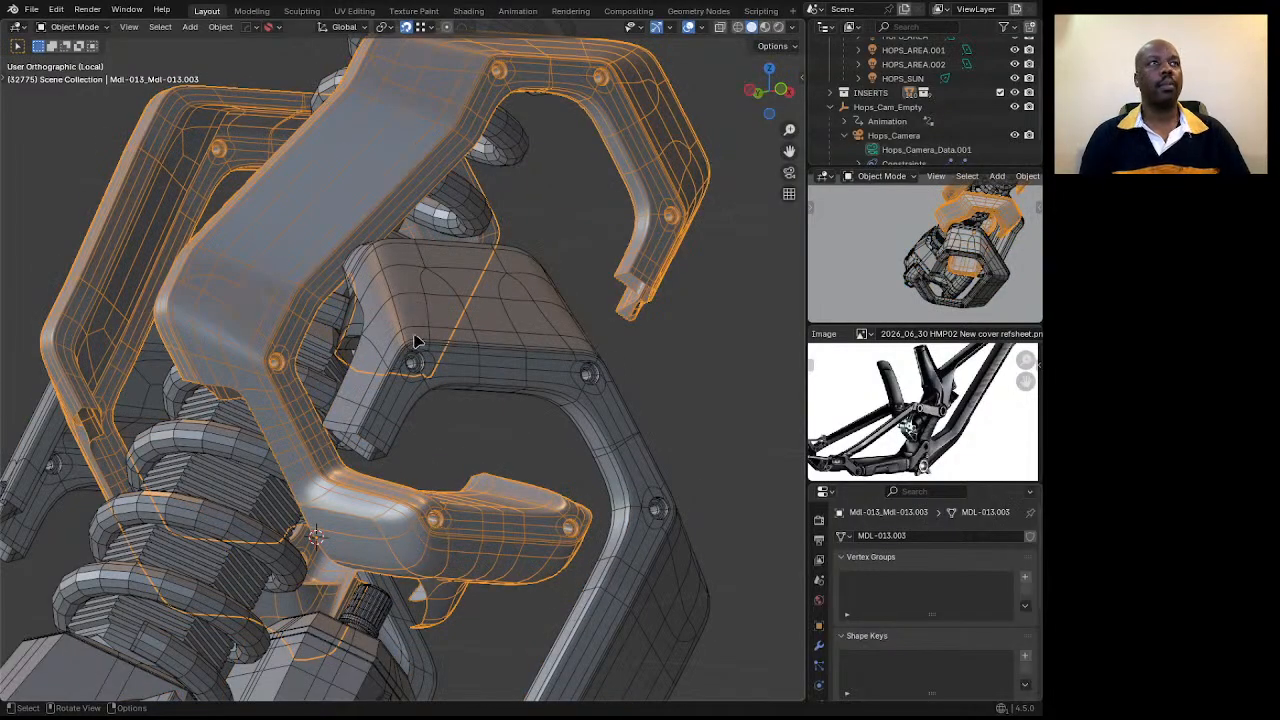
scroll(520, 328, down, 1)
middle_drag(560, 366, 540, 383)
scroll(540, 383, down, 4)
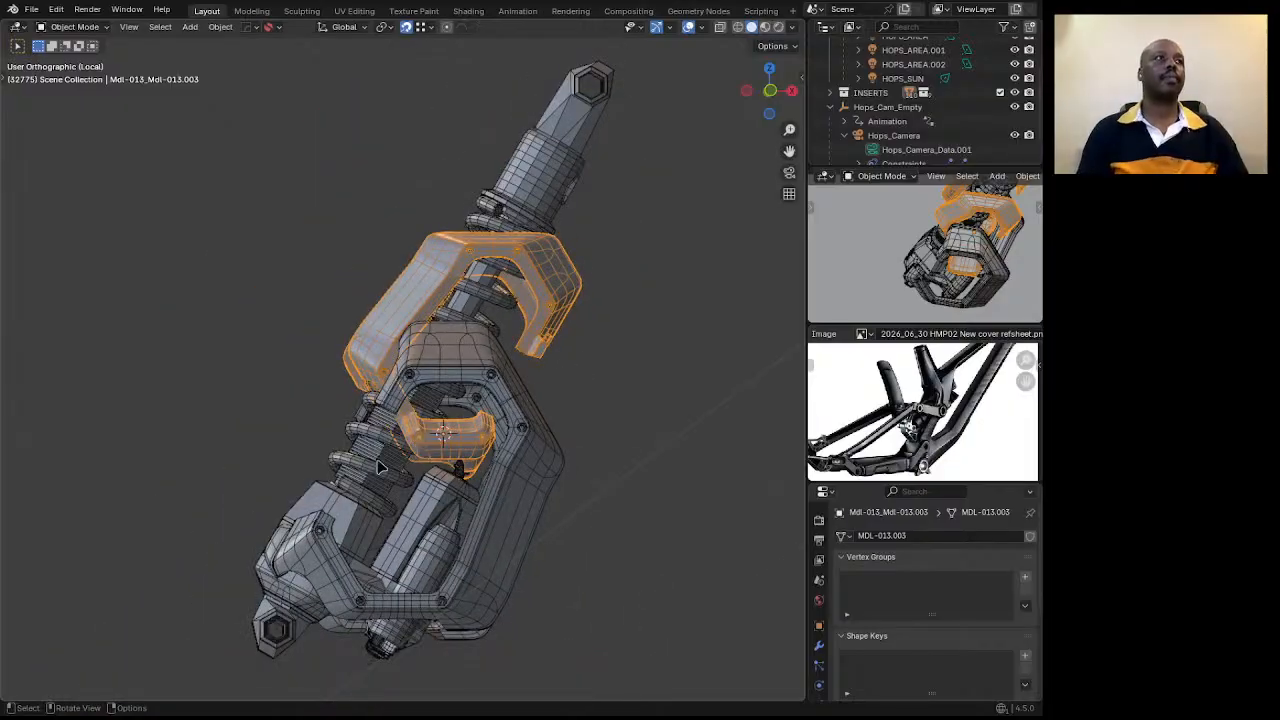
middle_drag(388, 470, 355, 476)
scroll(512, 374, up, 3)
middle_drag(520, 374, 390, 425)
scroll(480, 375, down, 3)
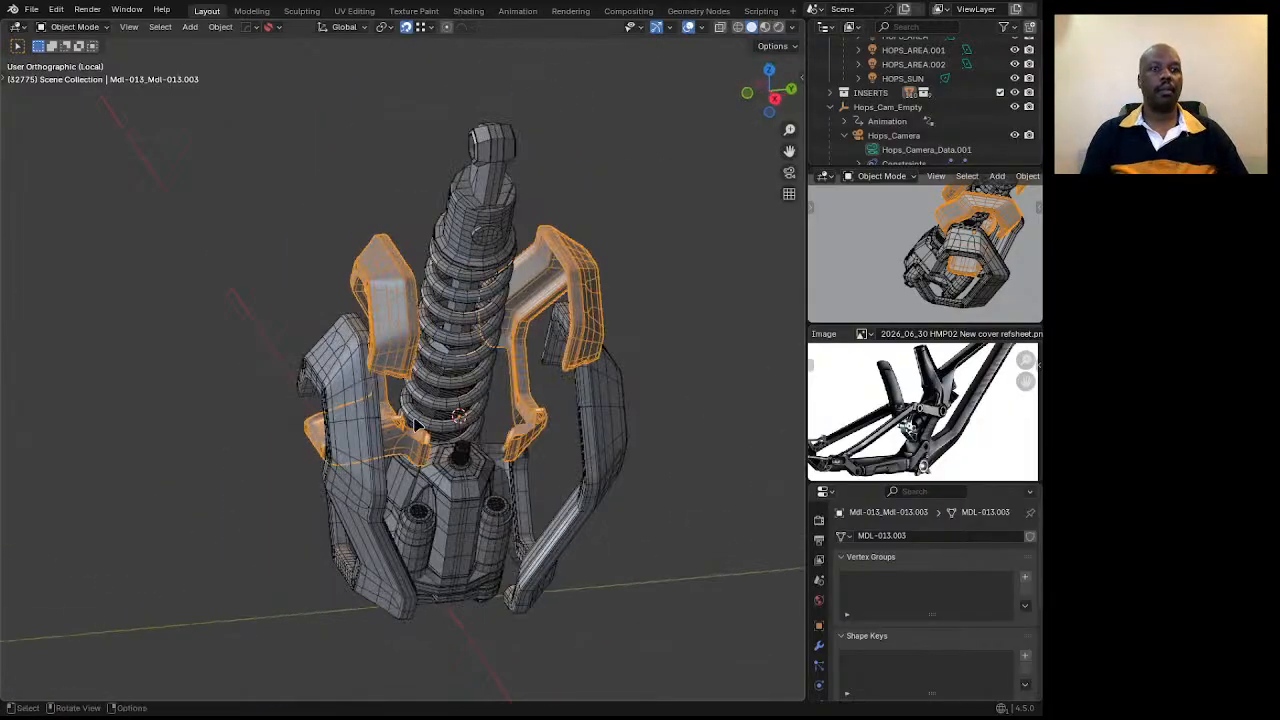
key(alt+x)
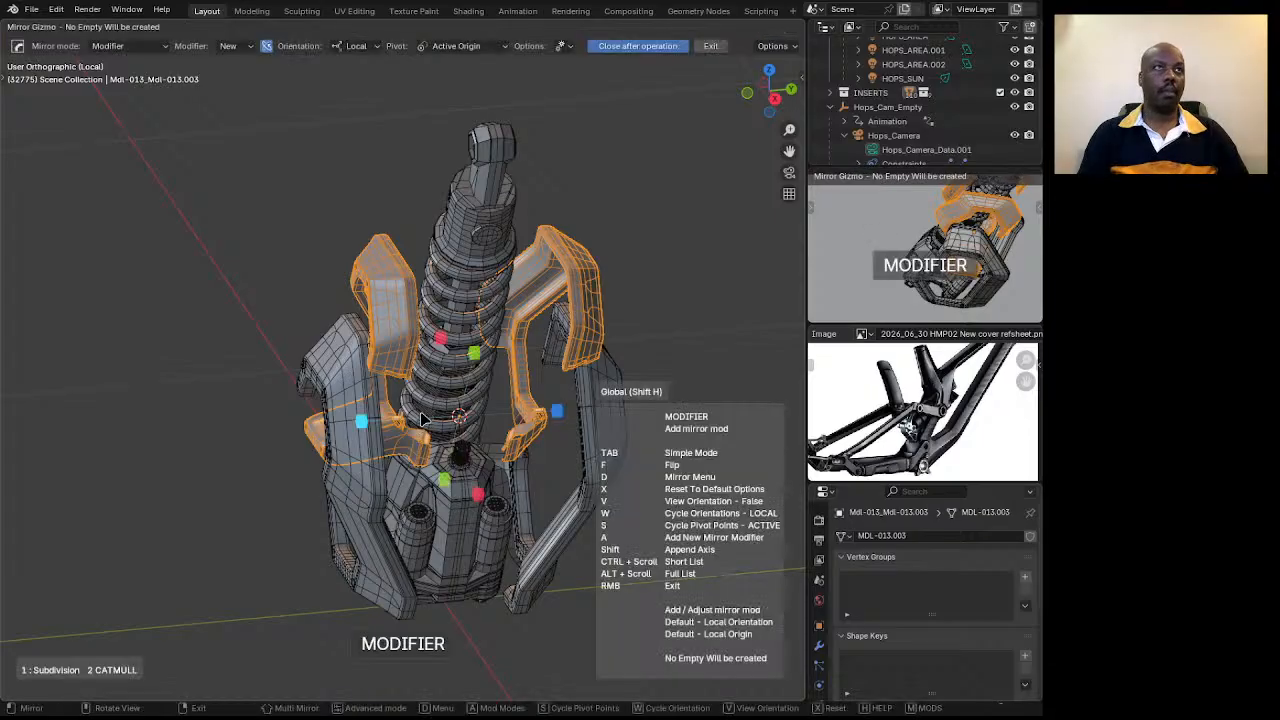
click(363, 421)
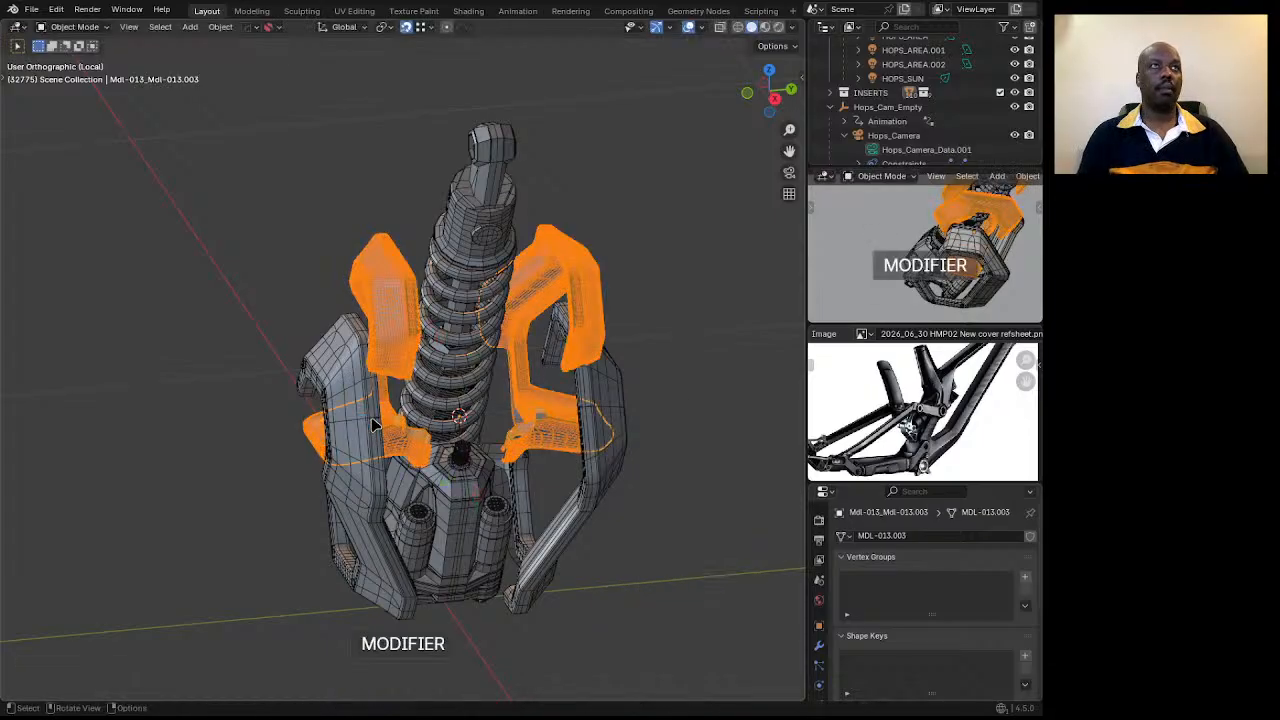
Apply the upper guard's Hops_Mirror modifier and save the file.
click(818, 645)
key(ctrl+s)
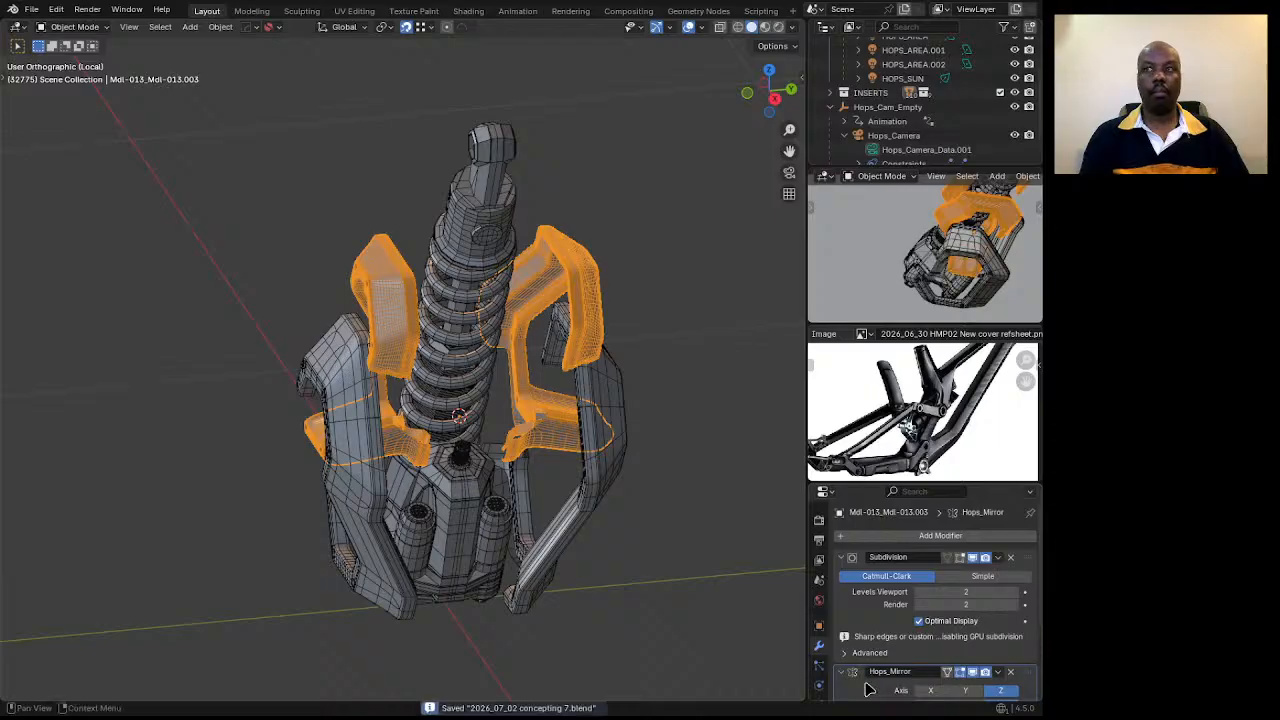
key(ctrl+a)
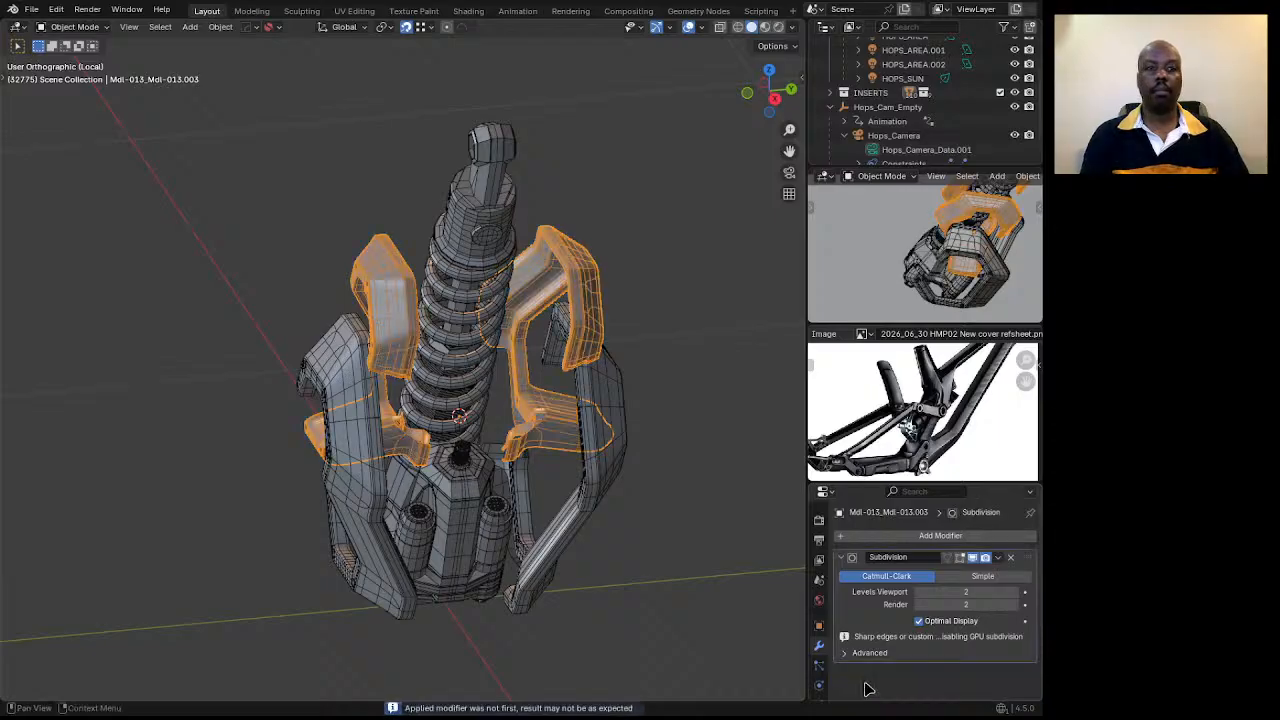
click(32, 10)
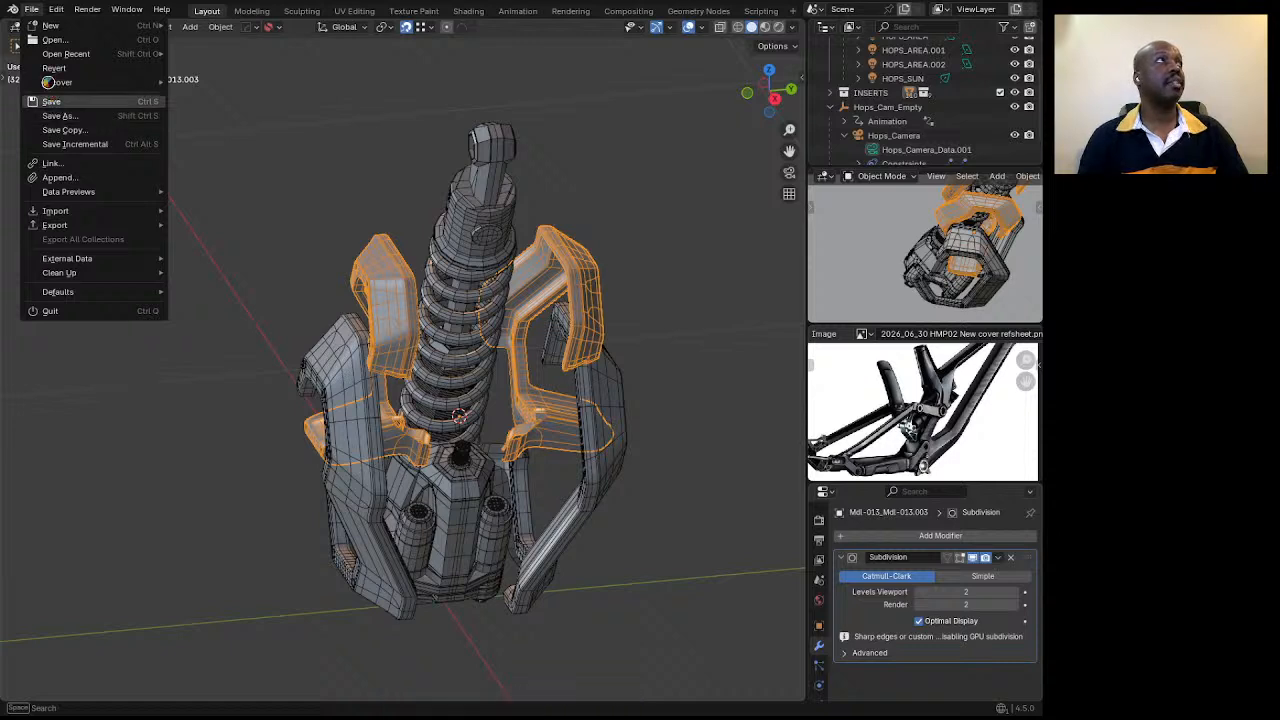
click(53, 101)
click(32, 9)
key(Escape)
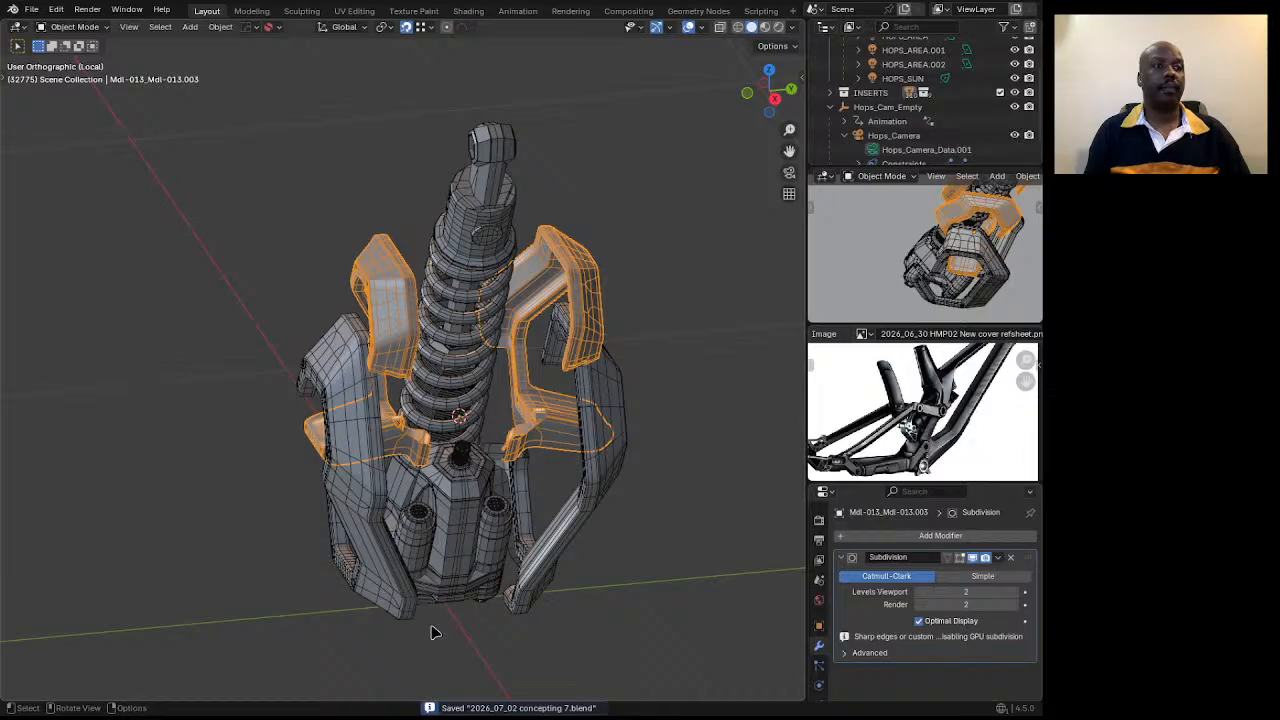
Save the scene as a new incremental version, 2026_07_02 concepting 8.blend.
key(F3)
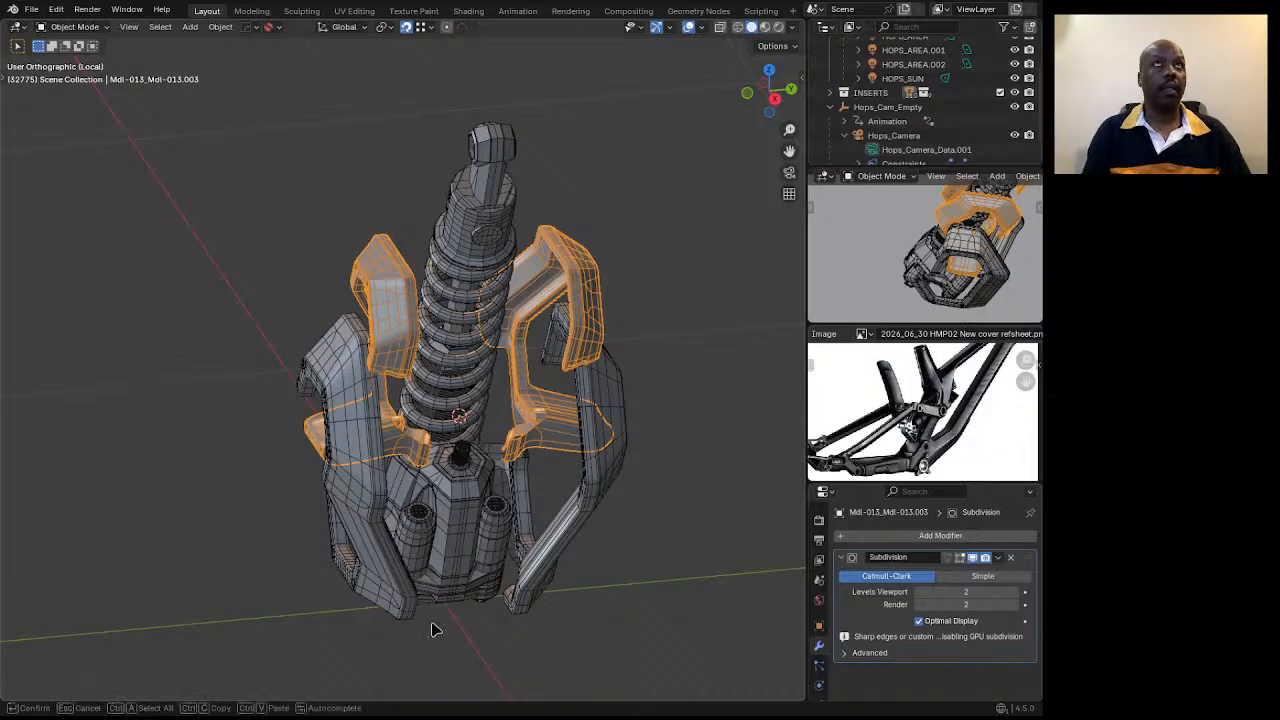
key(Return)
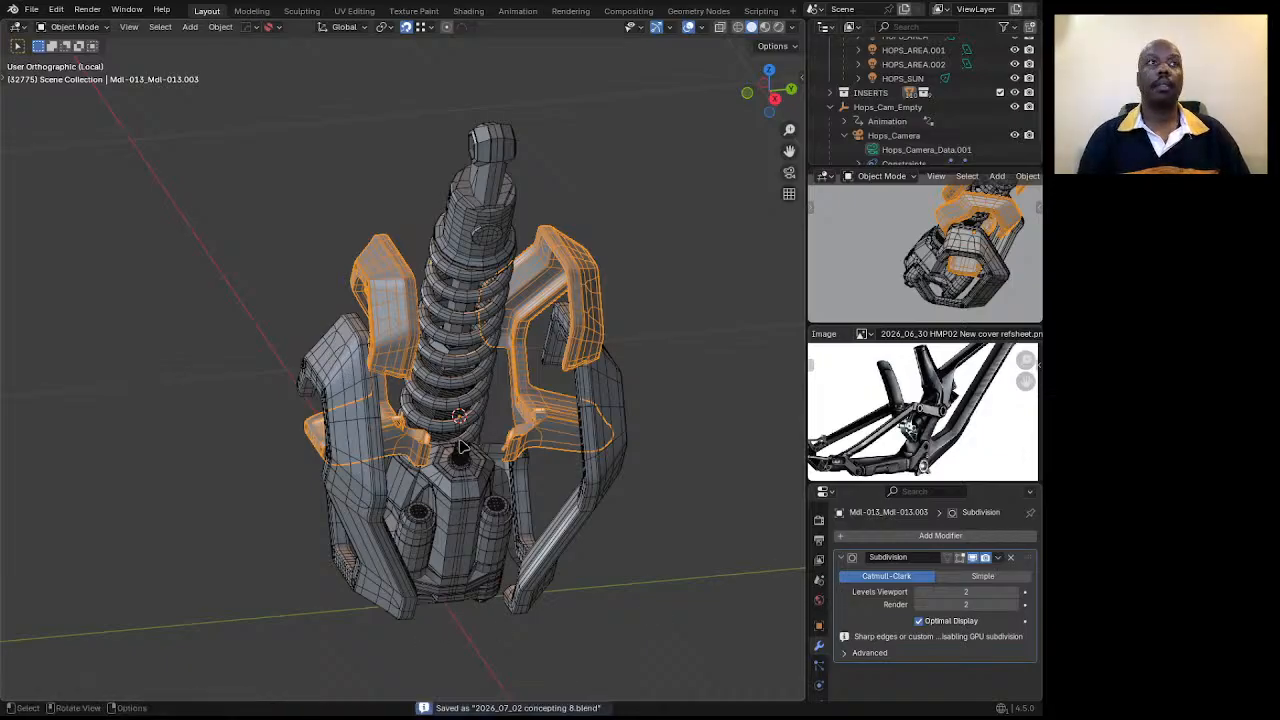
Examine the mirrored upper guard from the front and back, checking how it sits around the spring and outer guard.
middle_drag(520, 480, 461, 420)
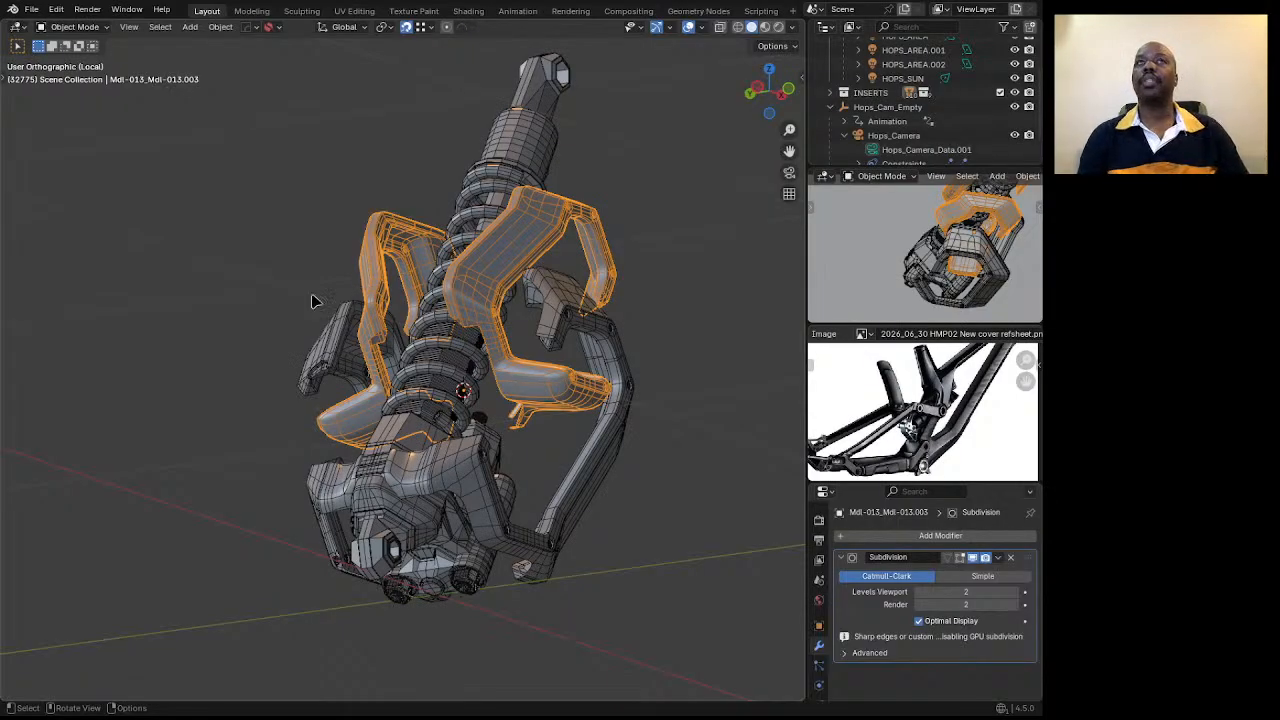
middle_drag(396, 371, 445, 322)
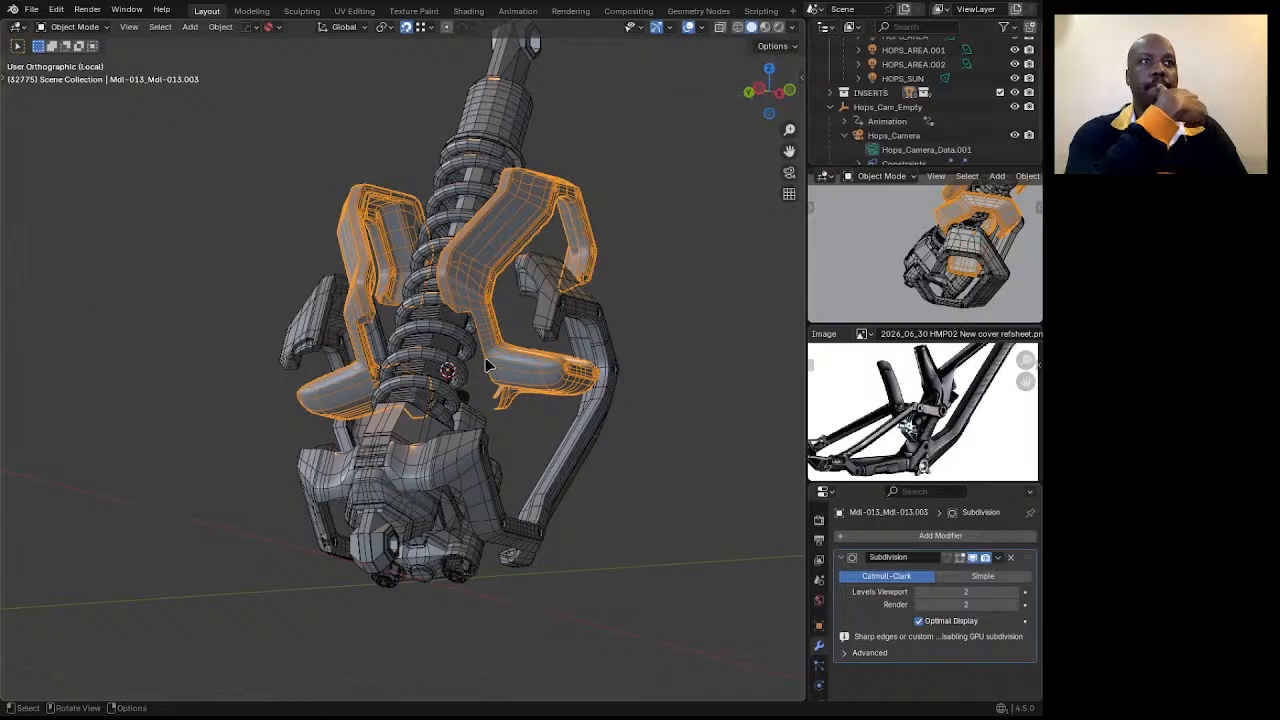
scroll(487, 383, down, 2)
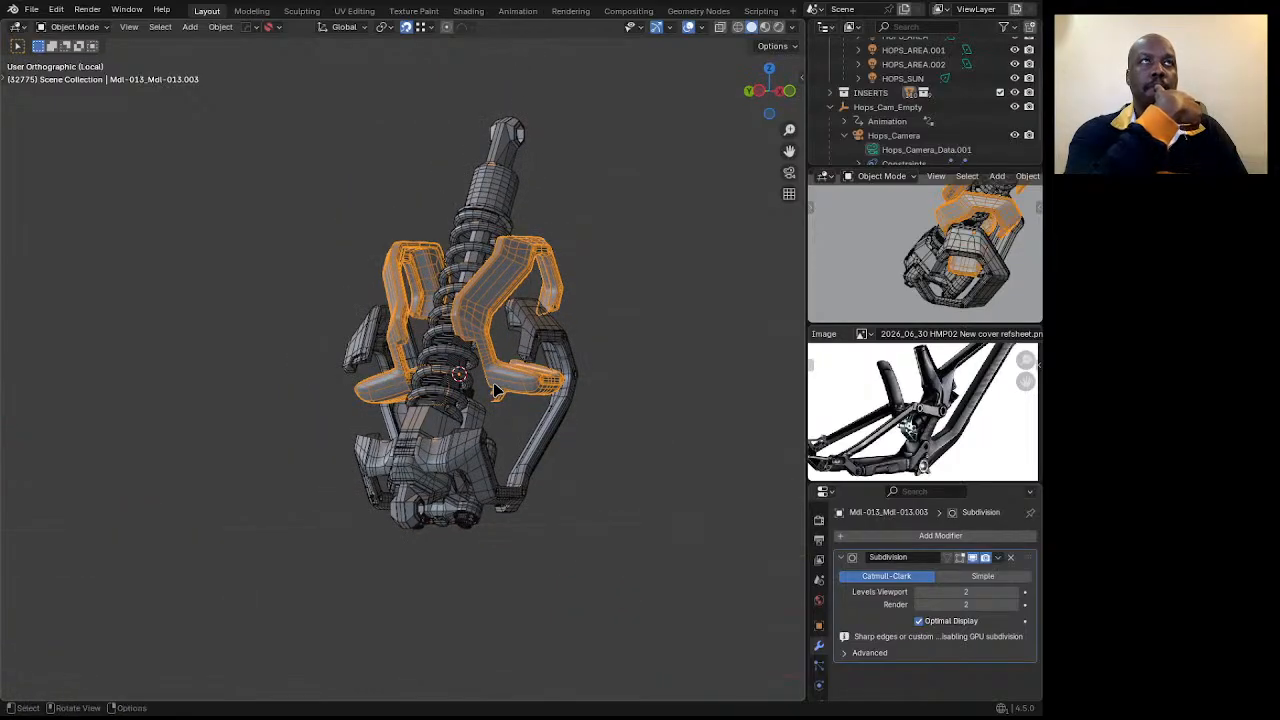
scroll(495, 390, up, 5)
middle_drag(495, 390, 567, 369)
scroll(506, 305, up, 4)
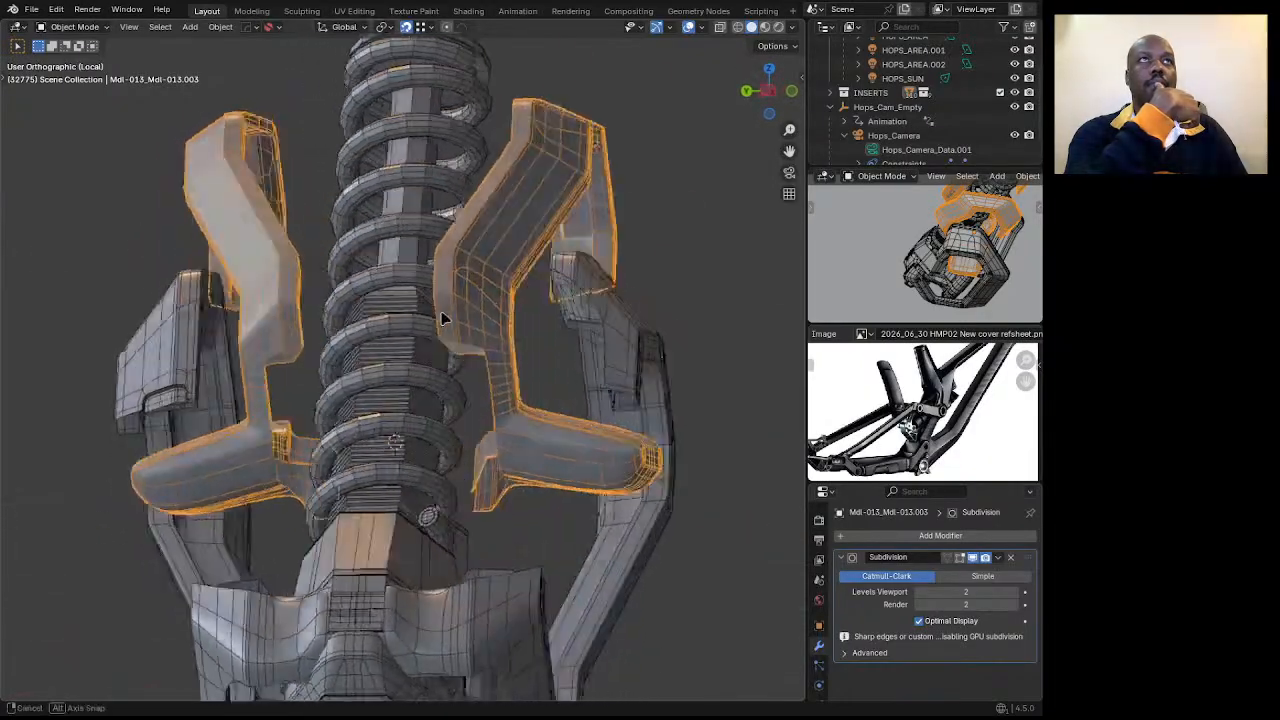
middle_drag(443, 318, 2, 412)
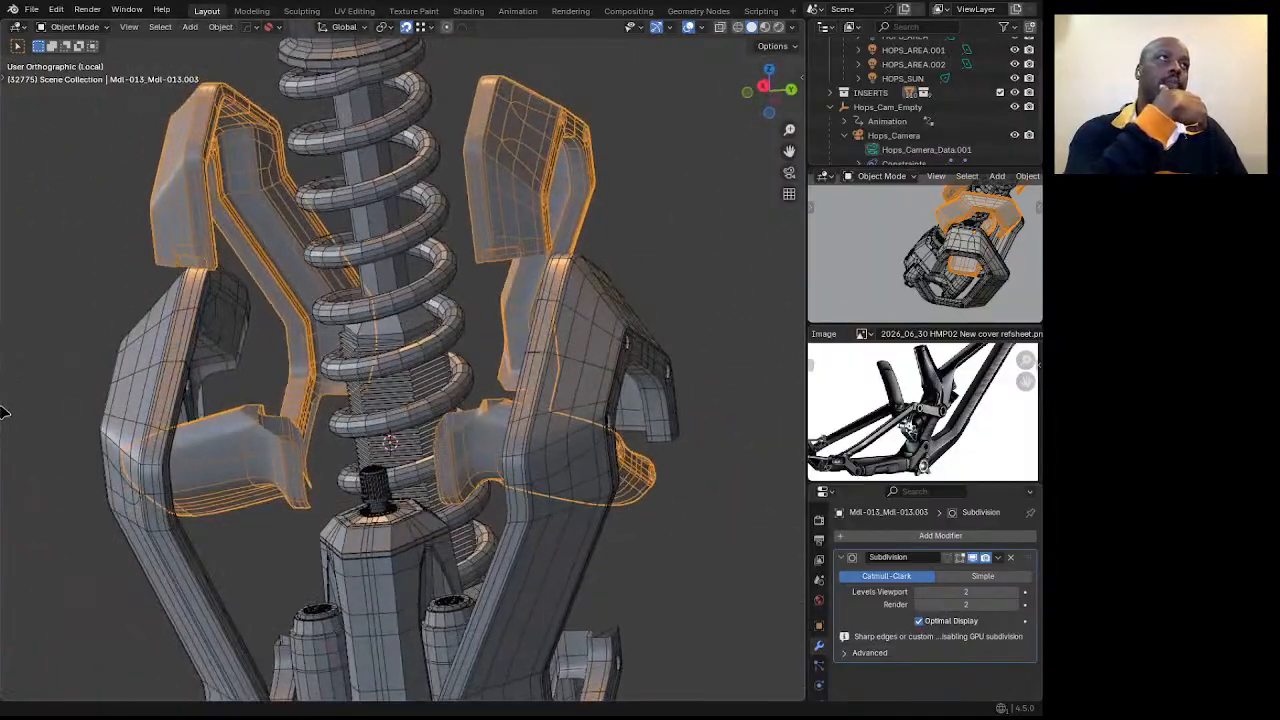
scroll(515, 366, down, 4)
Start editing the upper guard's mesh and select the end faces and inner edge faces of its upper arm beside the spring.
scroll(412, 368, up, 5)
middle_drag(432, 384, 420, 350)
scroll(416, 352, up, 6)
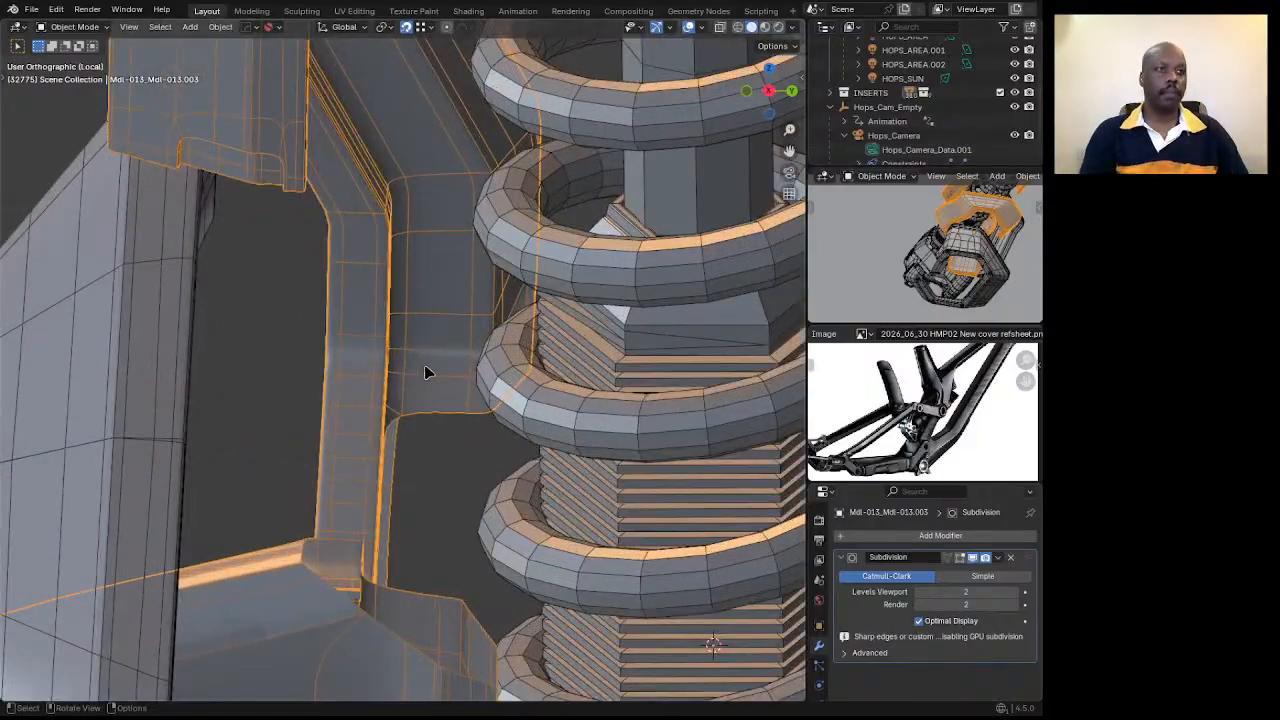
key(Tab)
middle_drag(424, 365, 450, 405)
ctrl+click(418, 405)
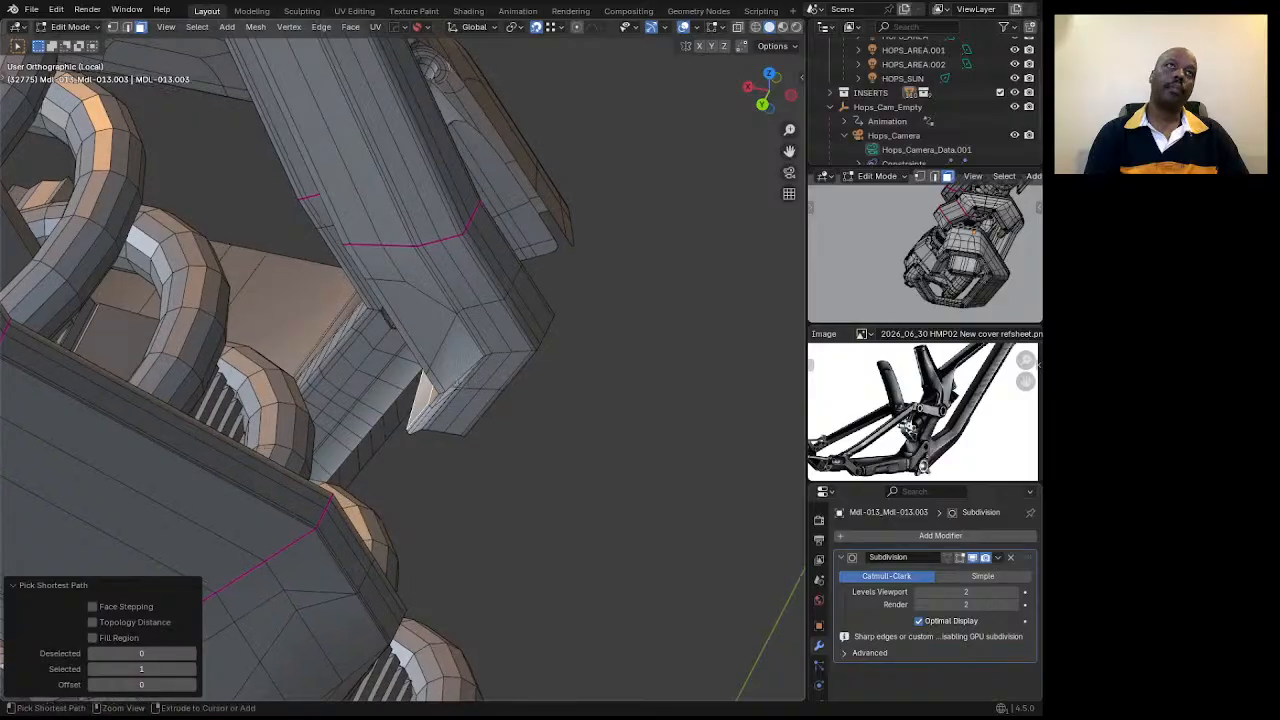
ctrl+shift+click(502, 378)
middle_drag(502, 378, 474, 362)
scroll(474, 362, up, 3)
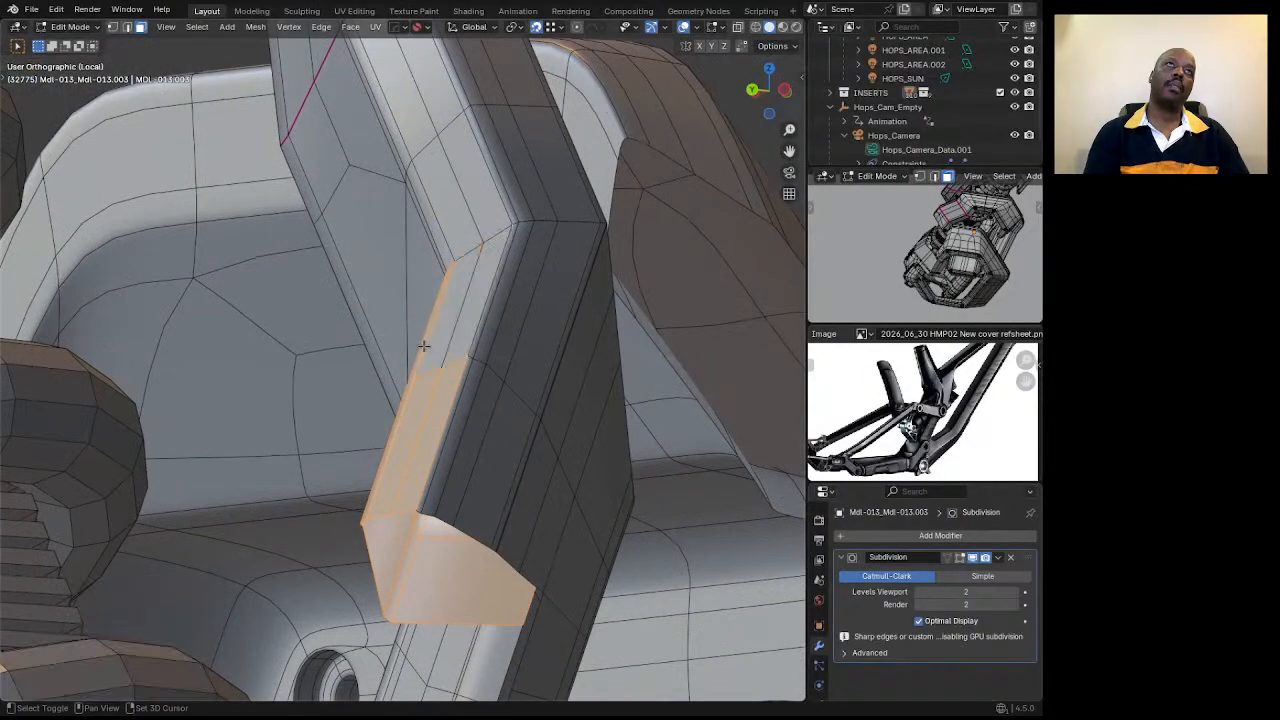
Add the adjoining edge strip and side faces at the arm's end to the selection, delete all the selected faces and leave mesh editing.
middle_drag(301, 381, 403, 491)
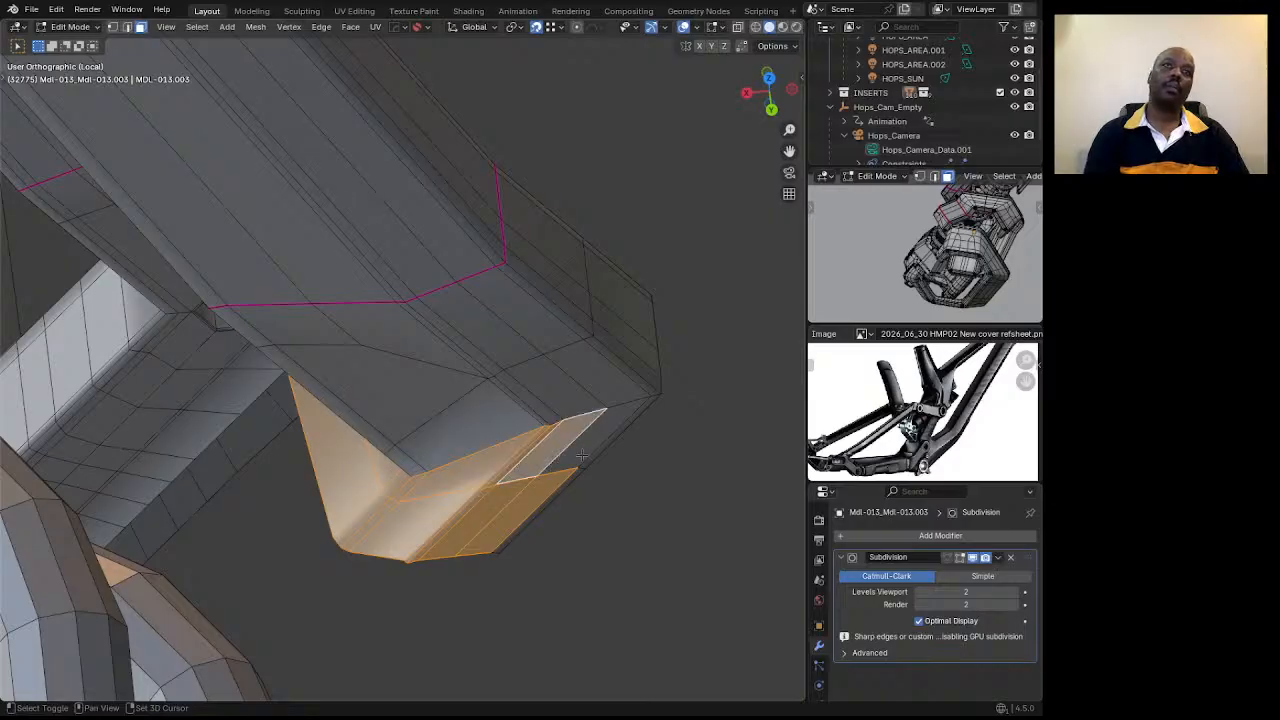
middle_drag(581, 456, 398, 416)
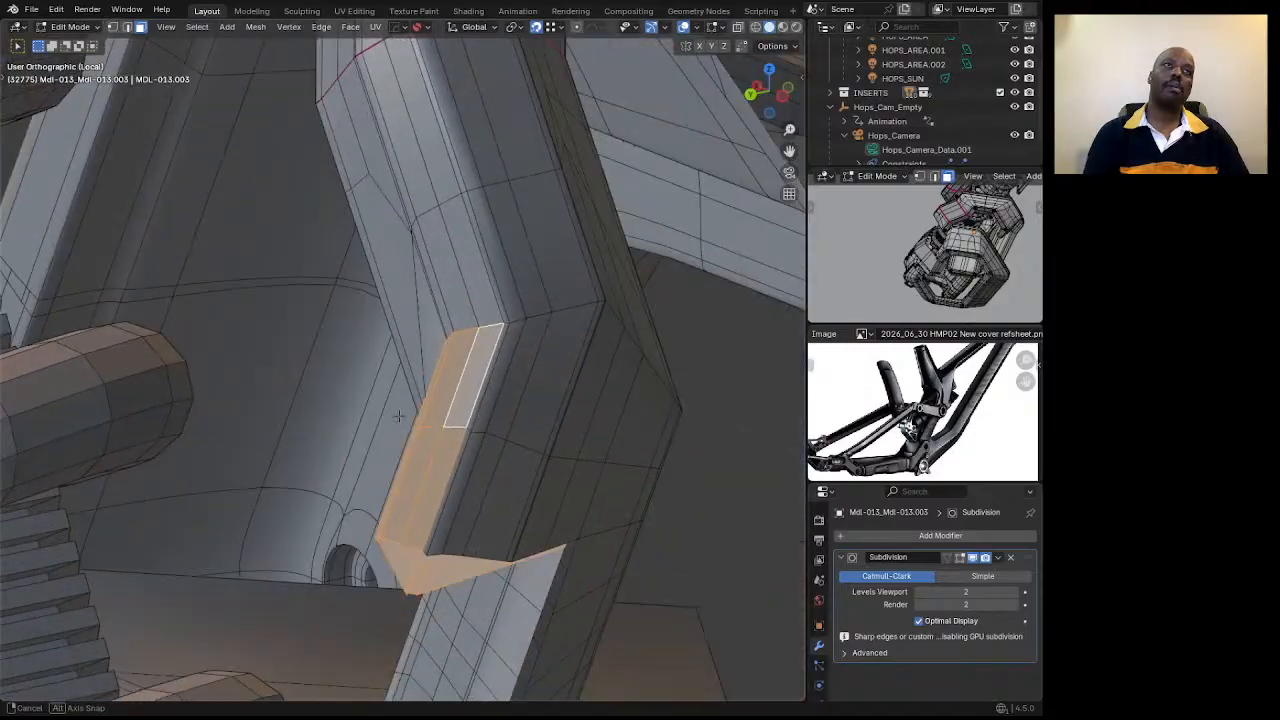
middle_drag(448, 382, 551, 502)
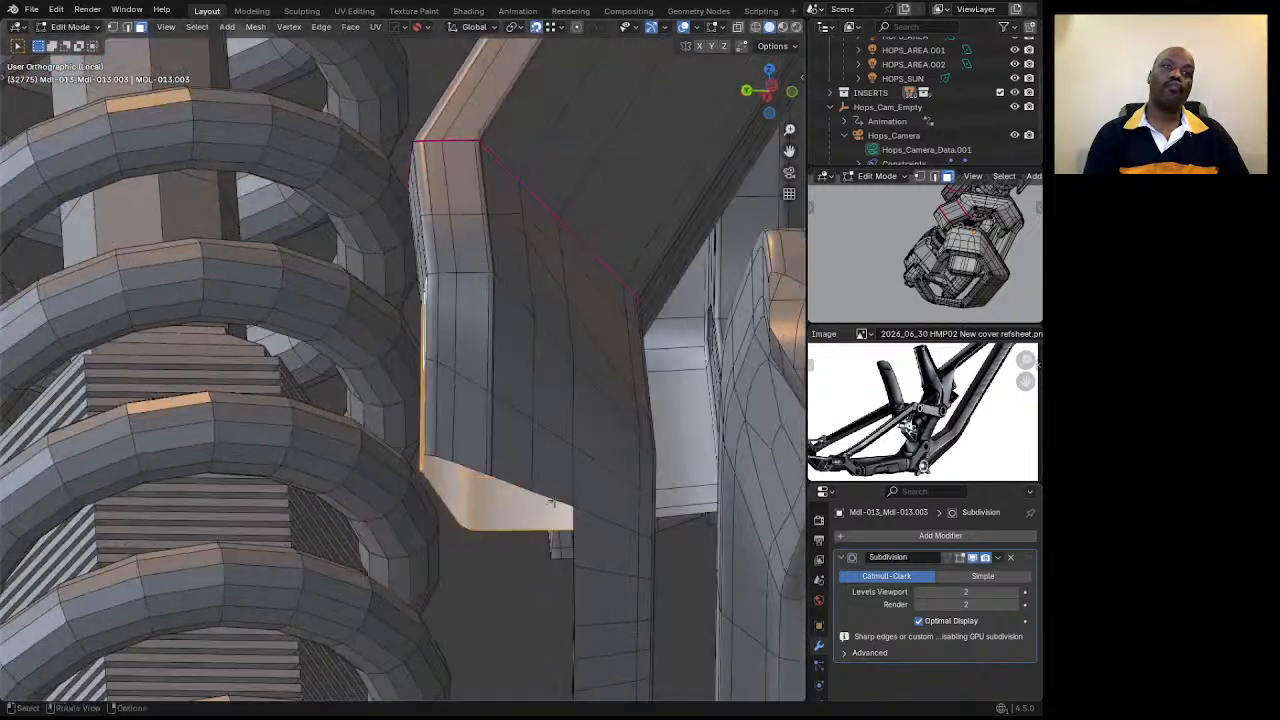
middle_drag(425, 406, 487, 442)
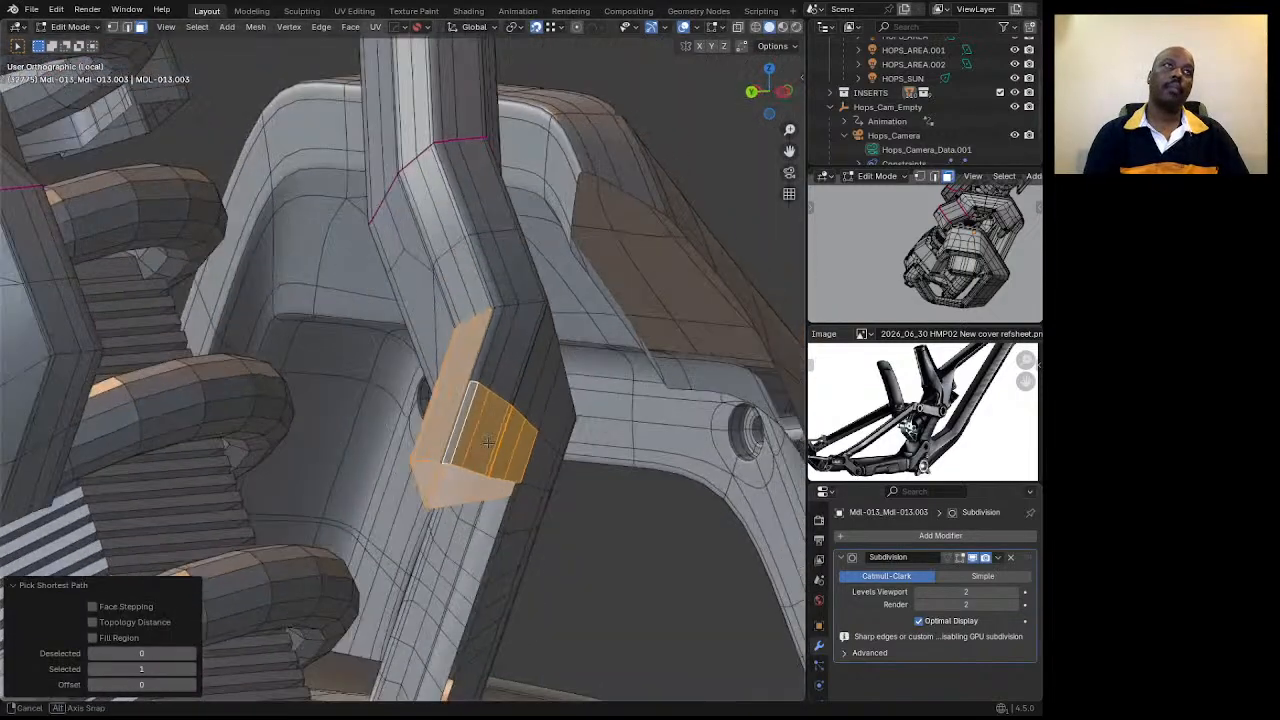
key(x)
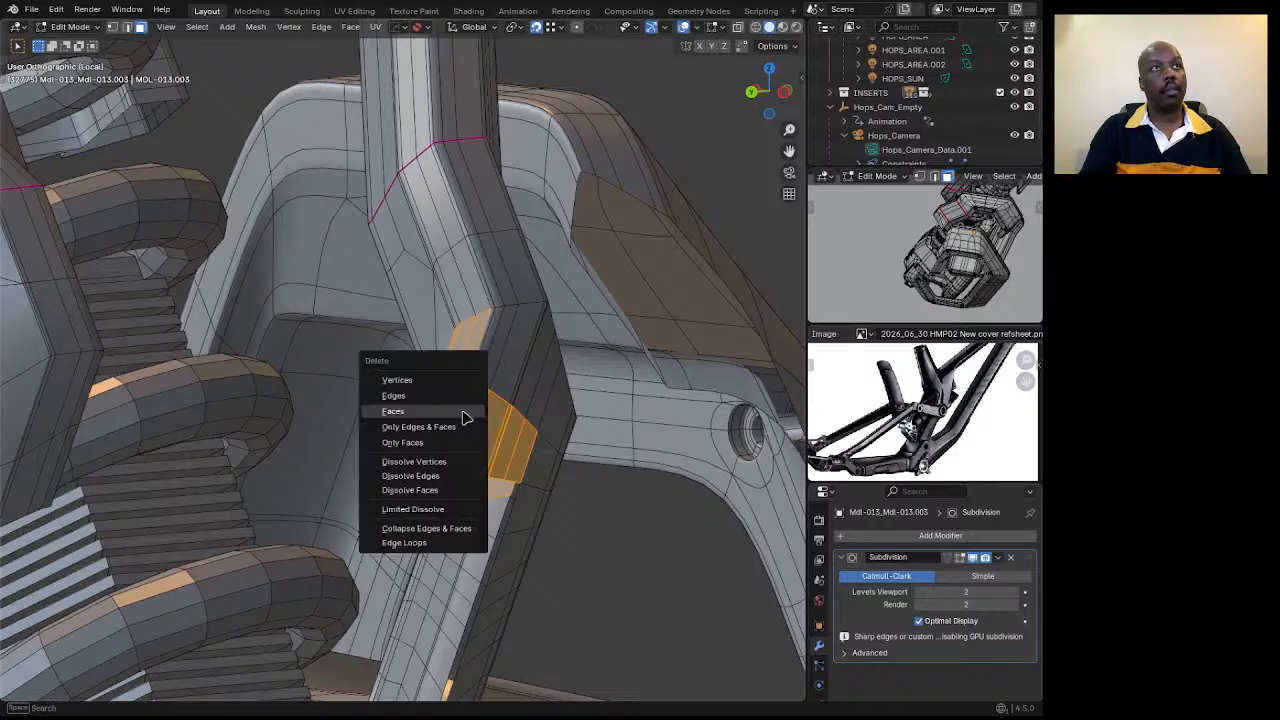
click(463, 413)
middle_drag(463, 413, 484, 276)
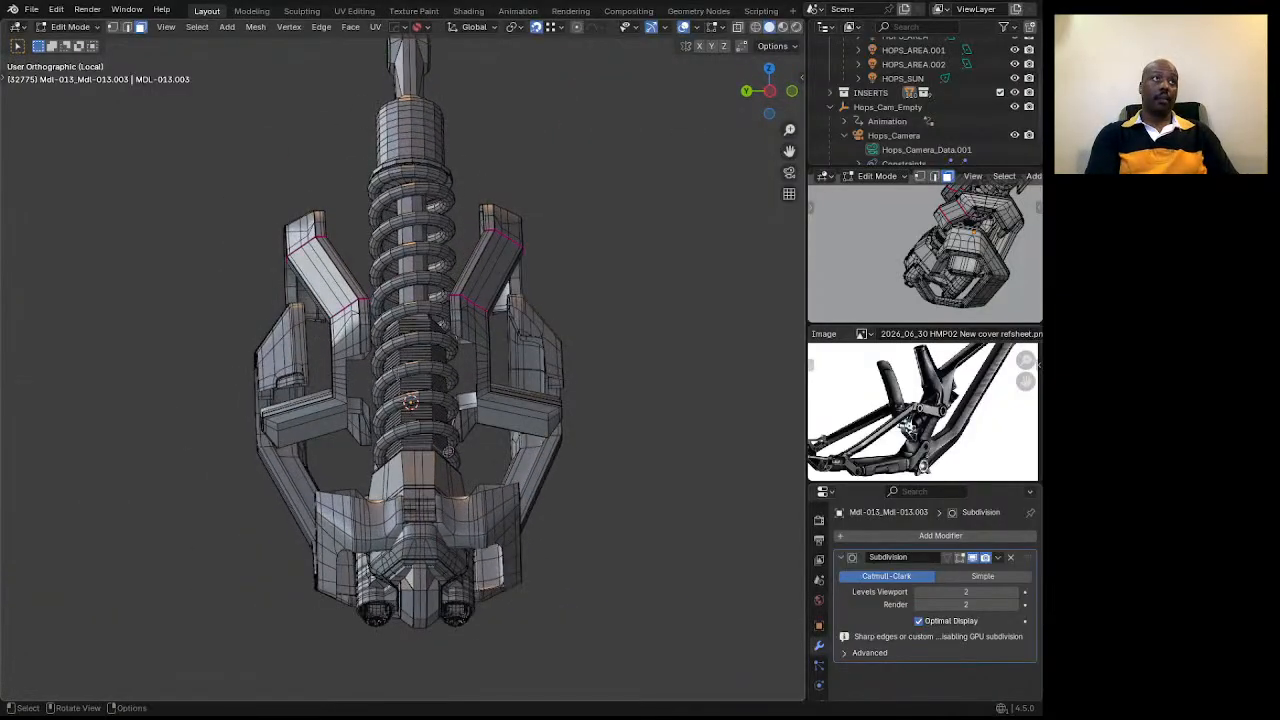
middle_drag(480, 334, 547, 341)
key(Tab)
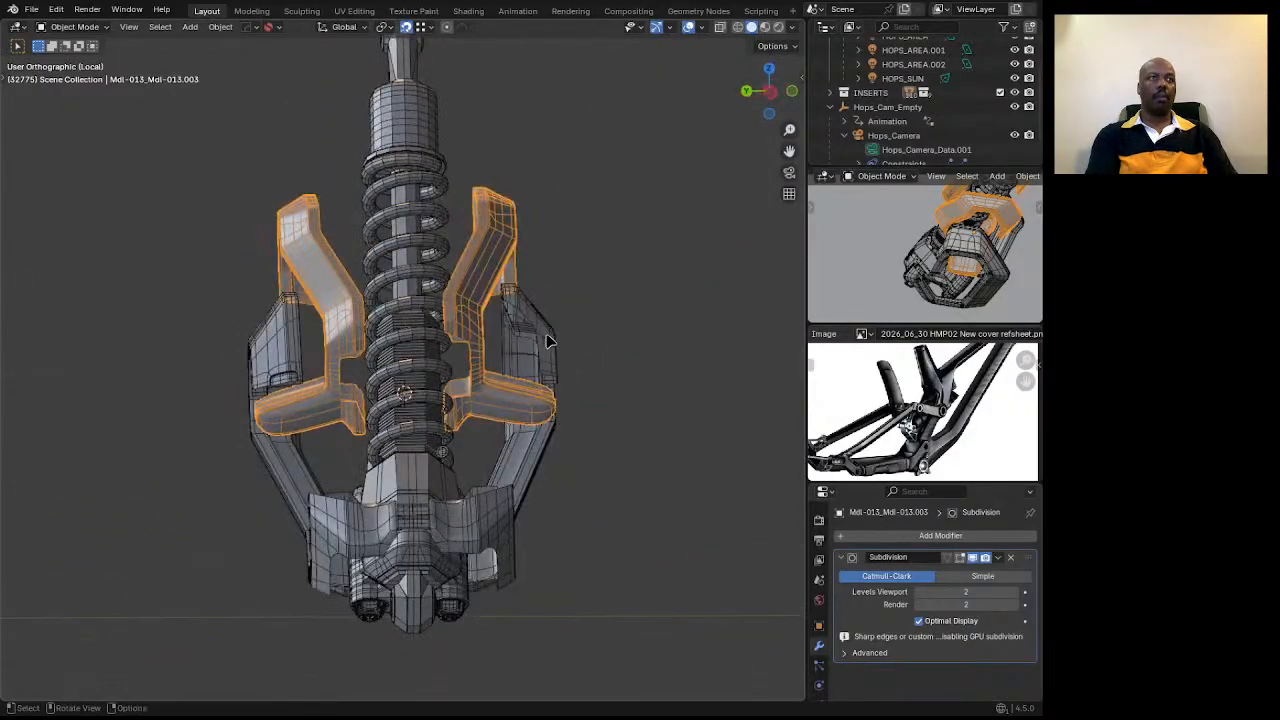
Mirror the outer guard across its local Z axis with a new mirror modifier and apply the Hops_Mirror modifier.
click(544, 359)
key(alt+x)
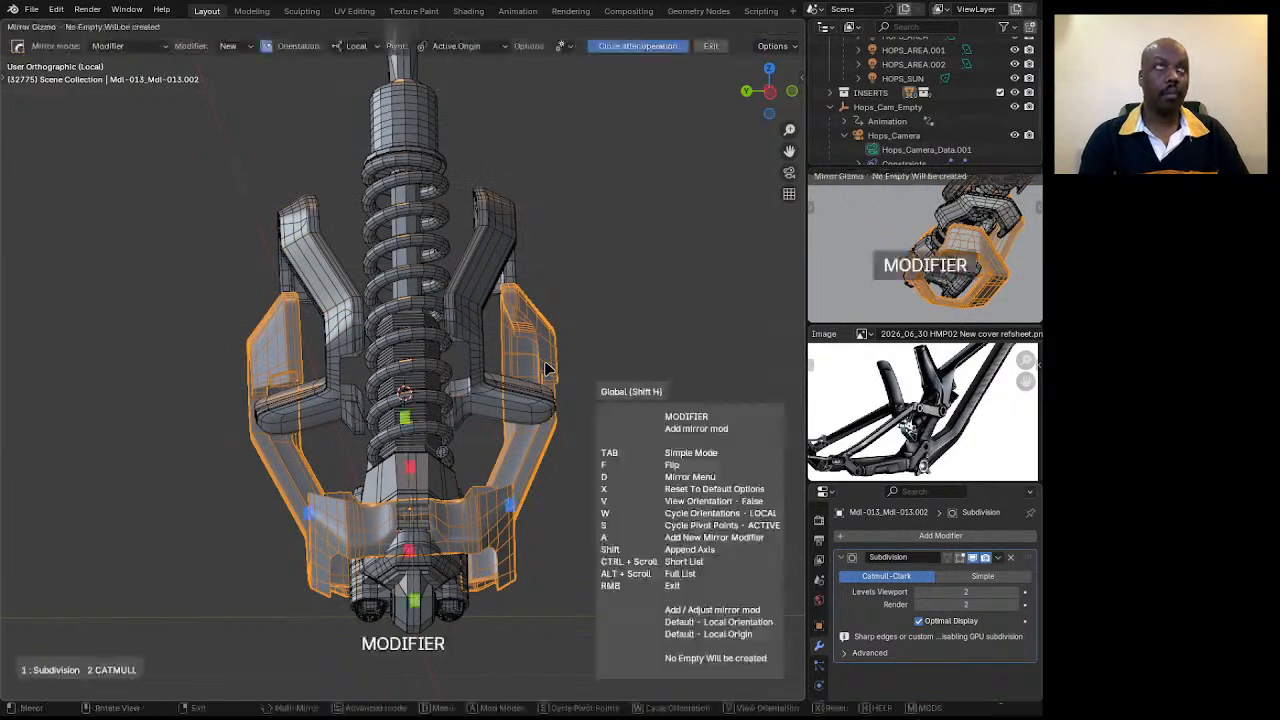
click(504, 503)
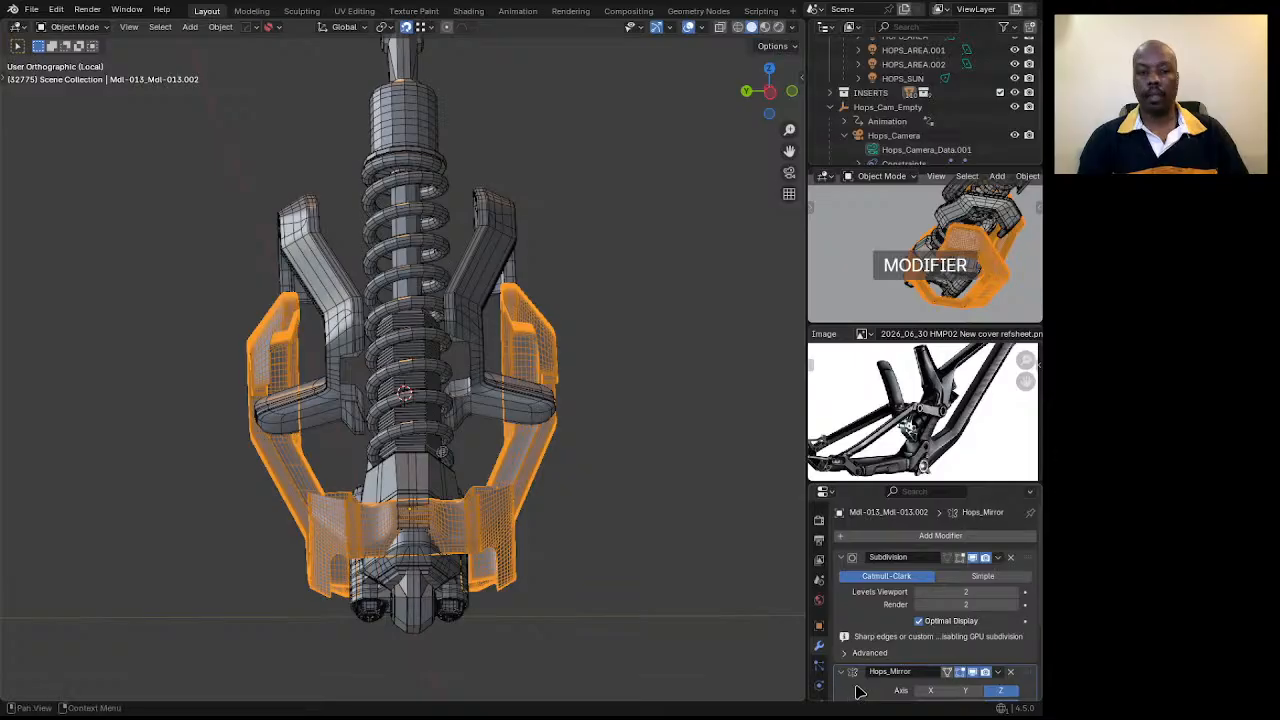
key(ctrl+a)
middle_drag(457, 445, 420, 455)
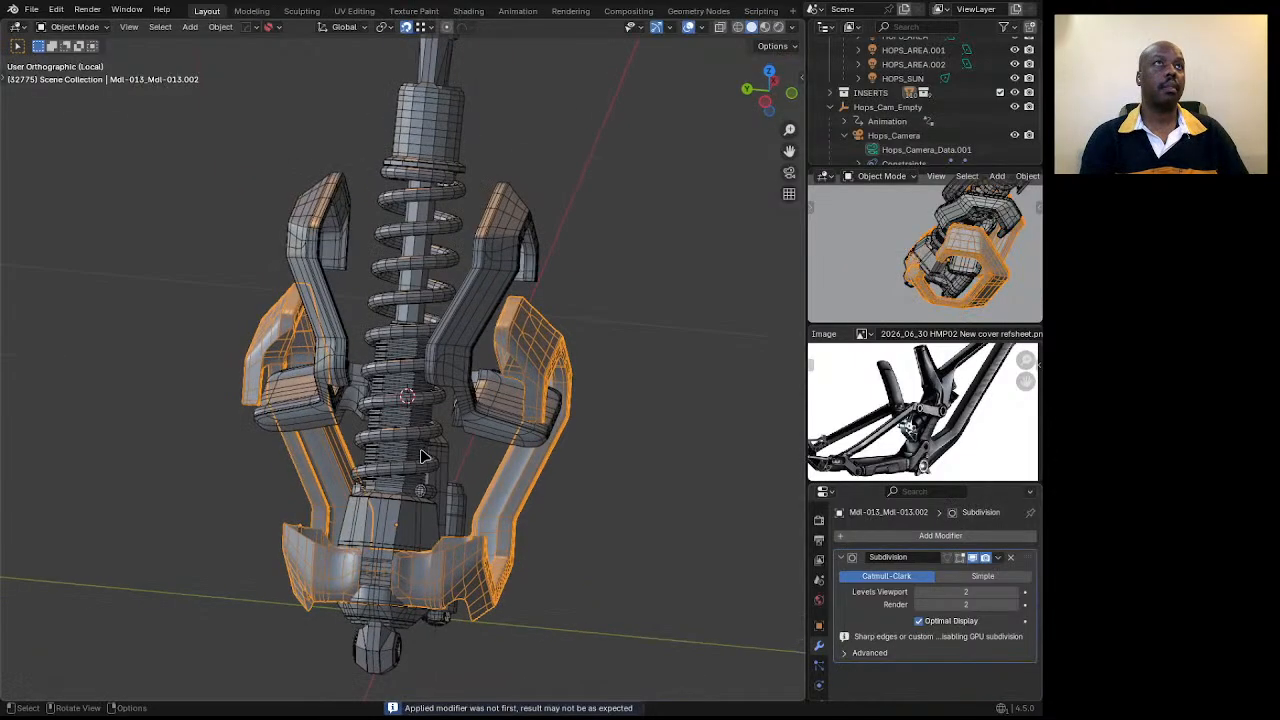
scroll(461, 323, up, 3)
middle_drag(461, 323, 438, 301)
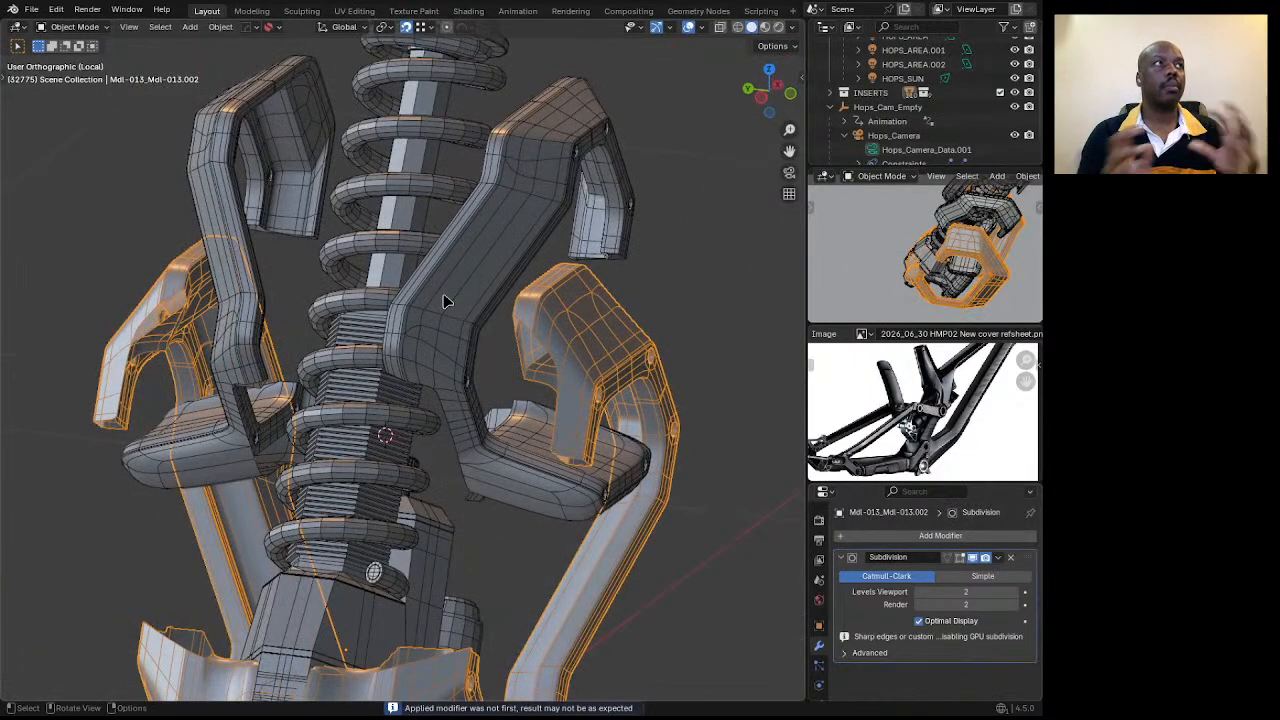
Try to mirror the upper guard across its local Z axis with a new mirror modifier and check its symmetry in the top and left views.
scroll(487, 296, down, 3)
middle_drag(487, 296, 680, 134)
click(769, 91)
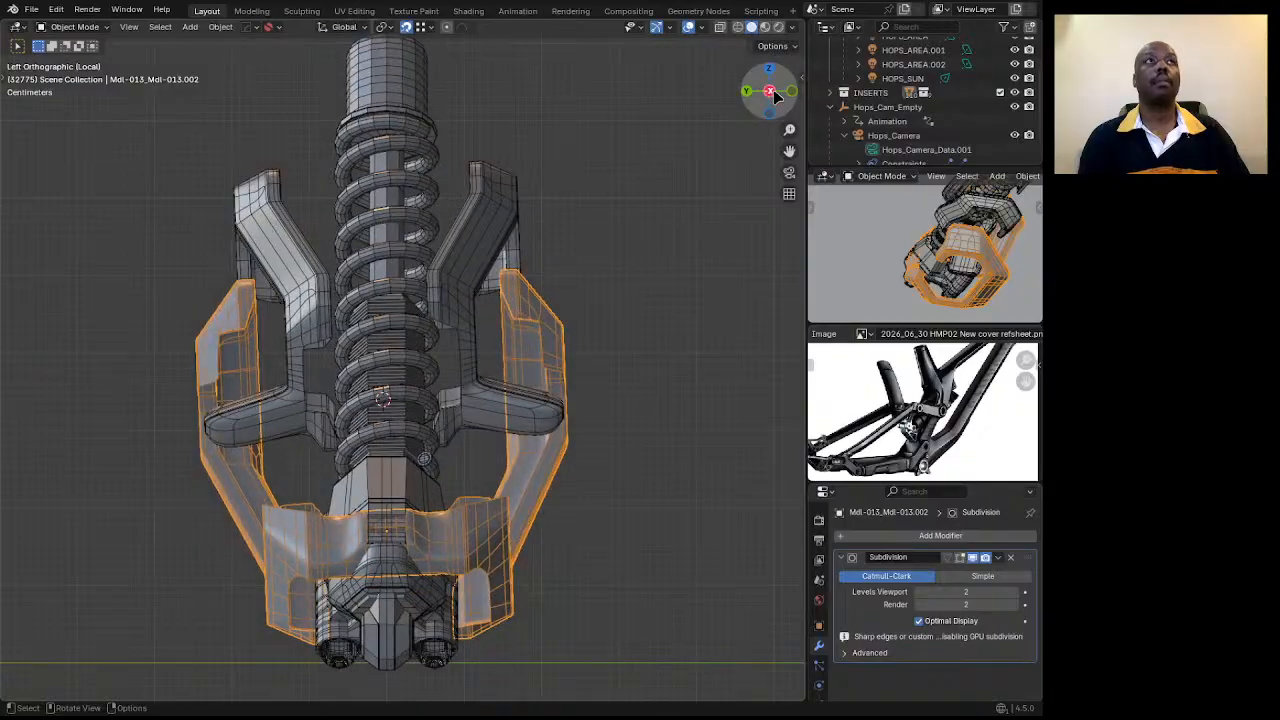
click(460, 308)
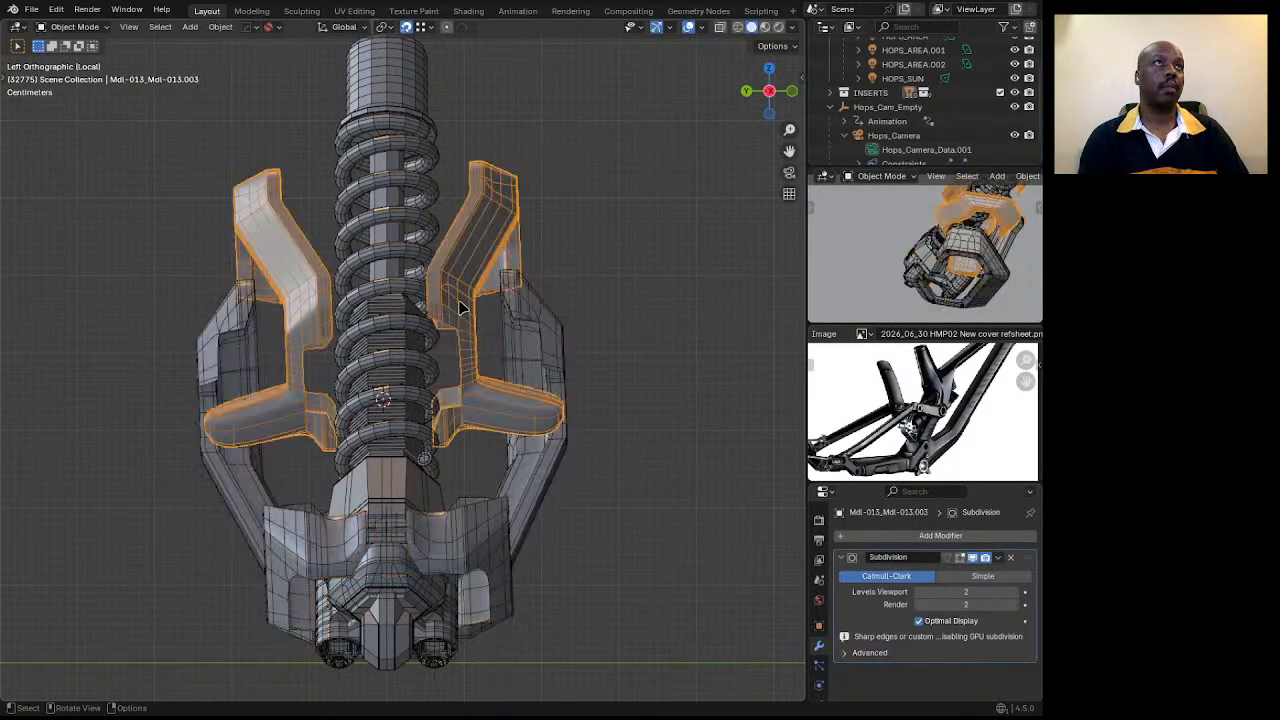
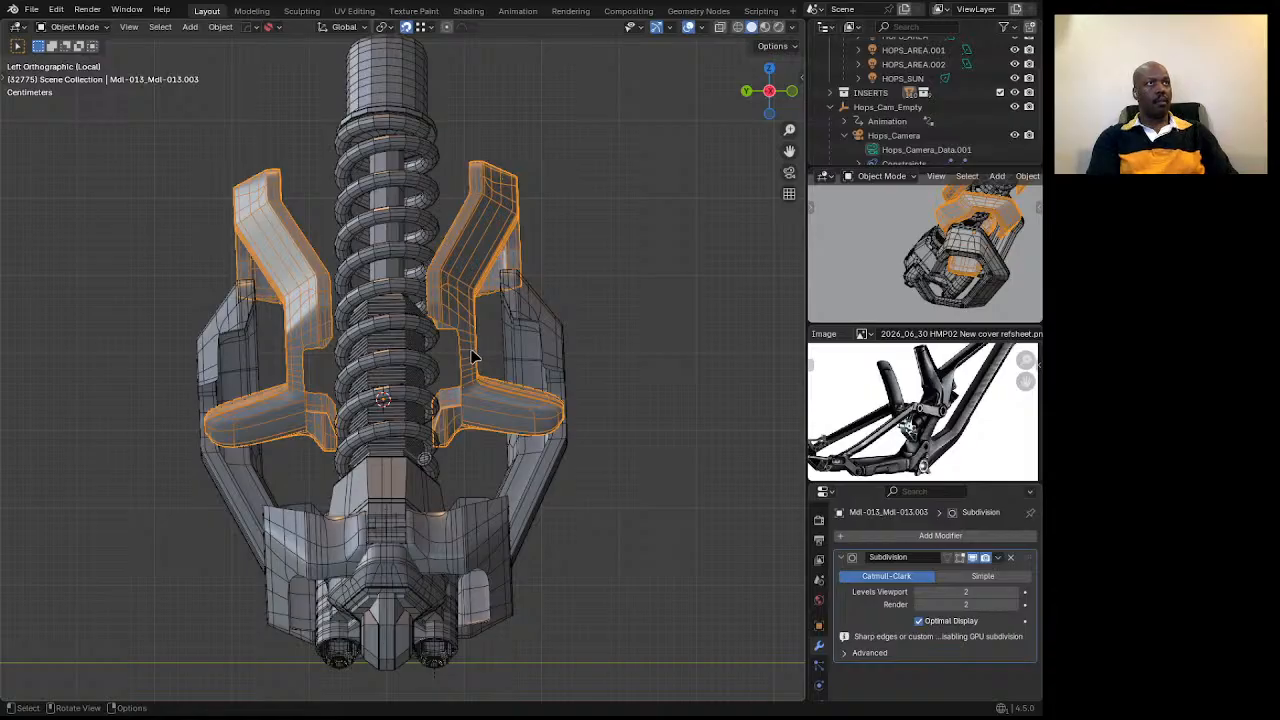
key(alt+x)
click(290, 408)
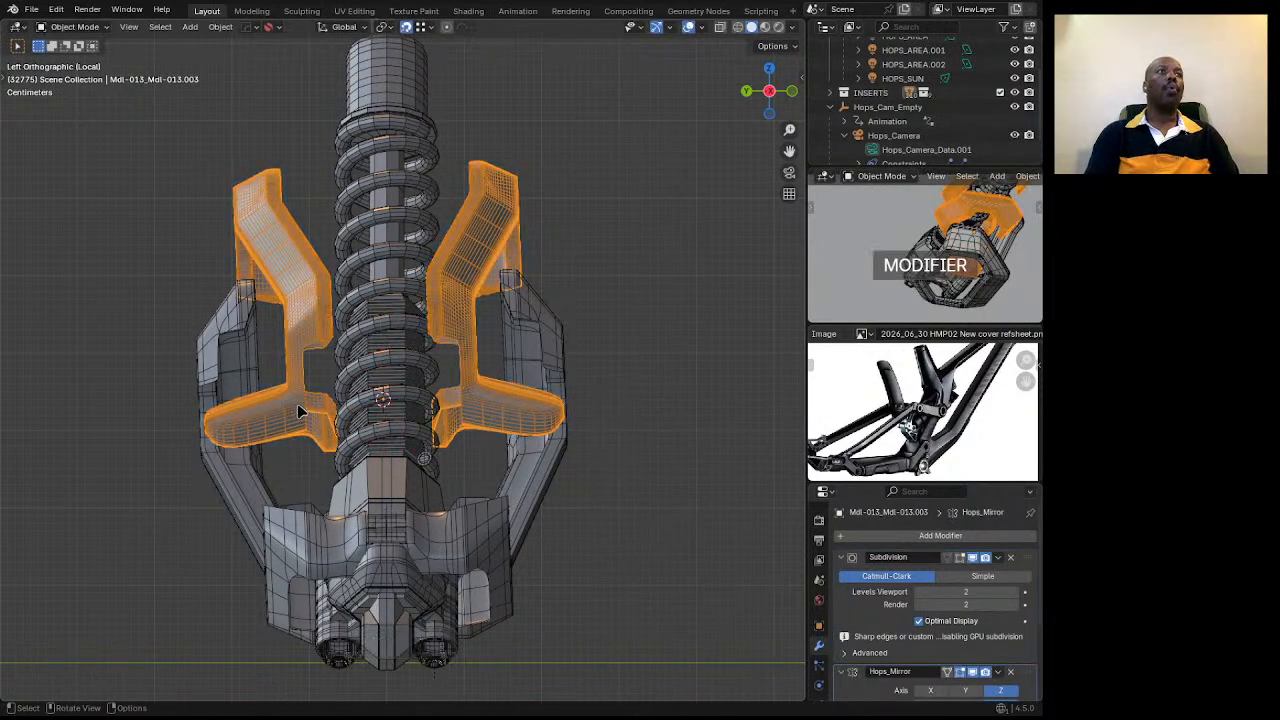
middle_drag(506, 300, 711, 380)
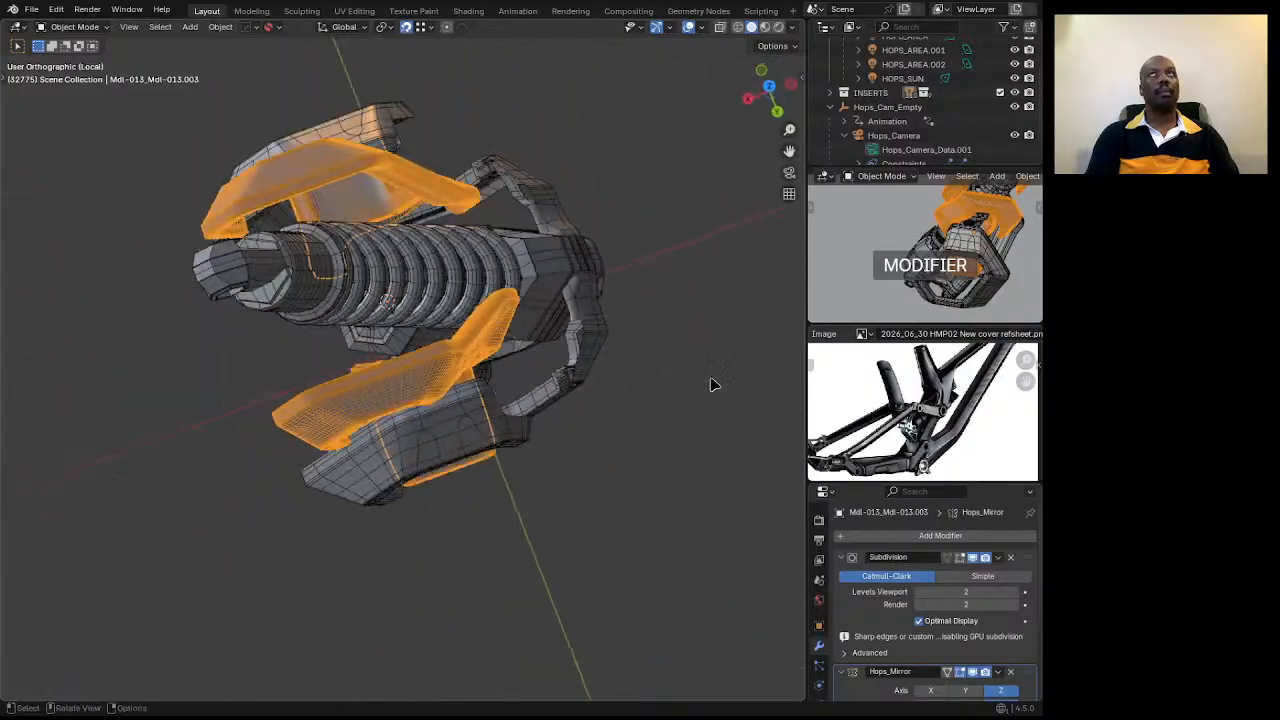
click(769, 90)
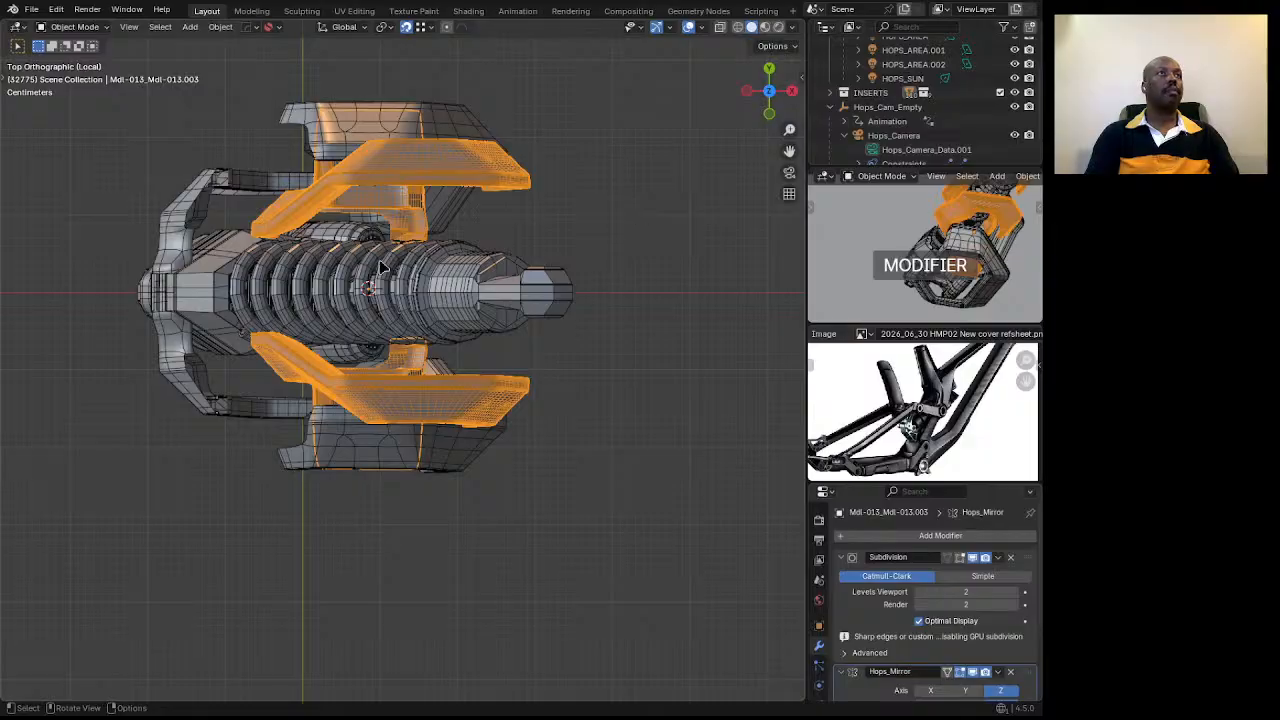
middle_drag(380, 268, 408, 321)
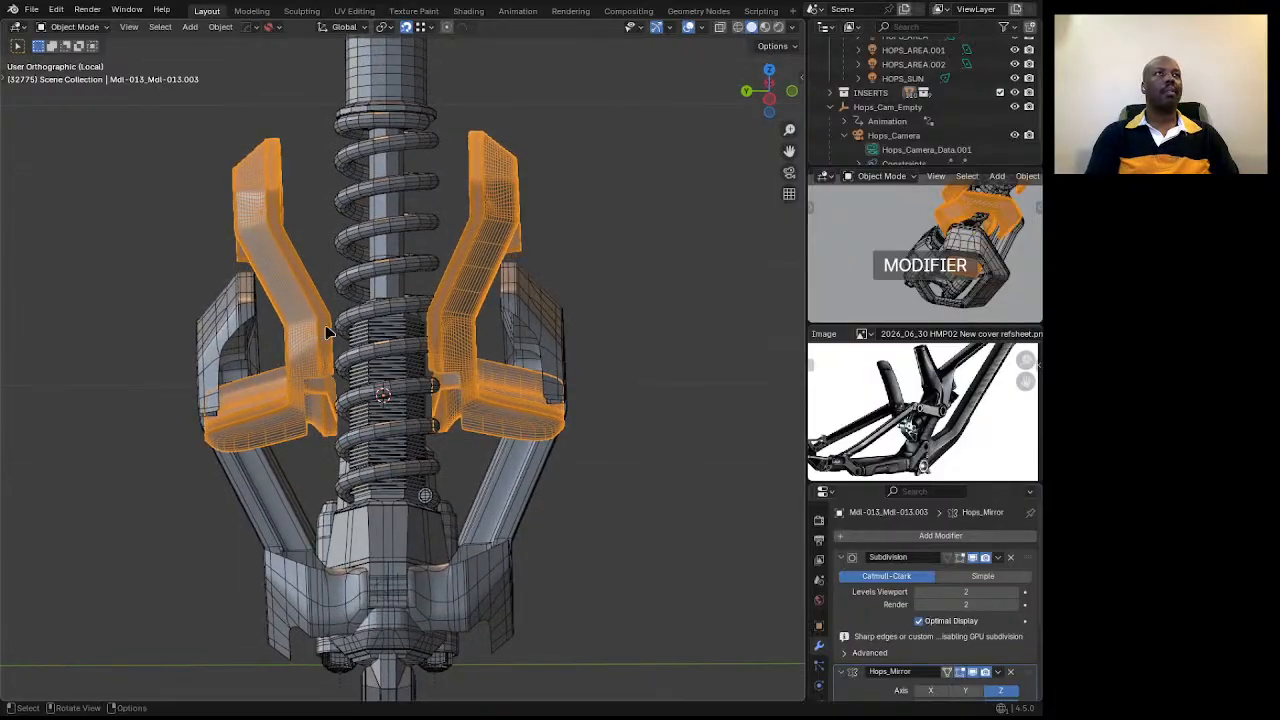
click(769, 98)
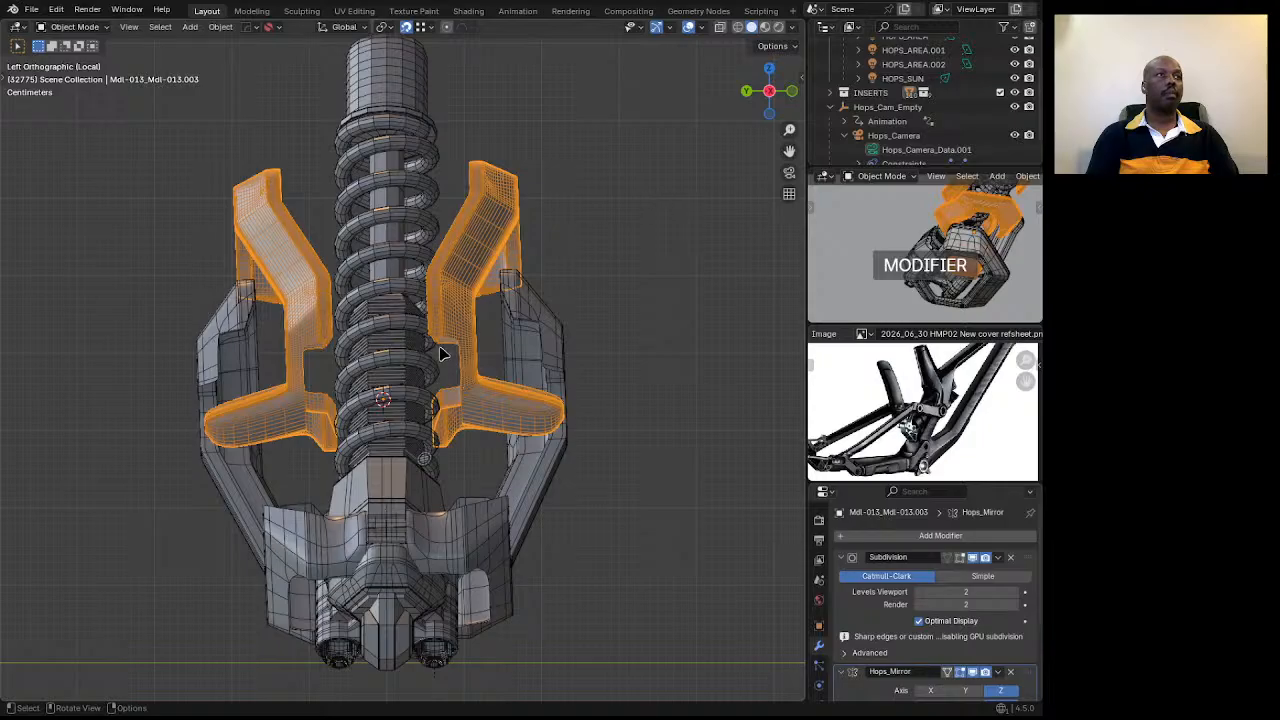
scroll(443, 353, down, 2)
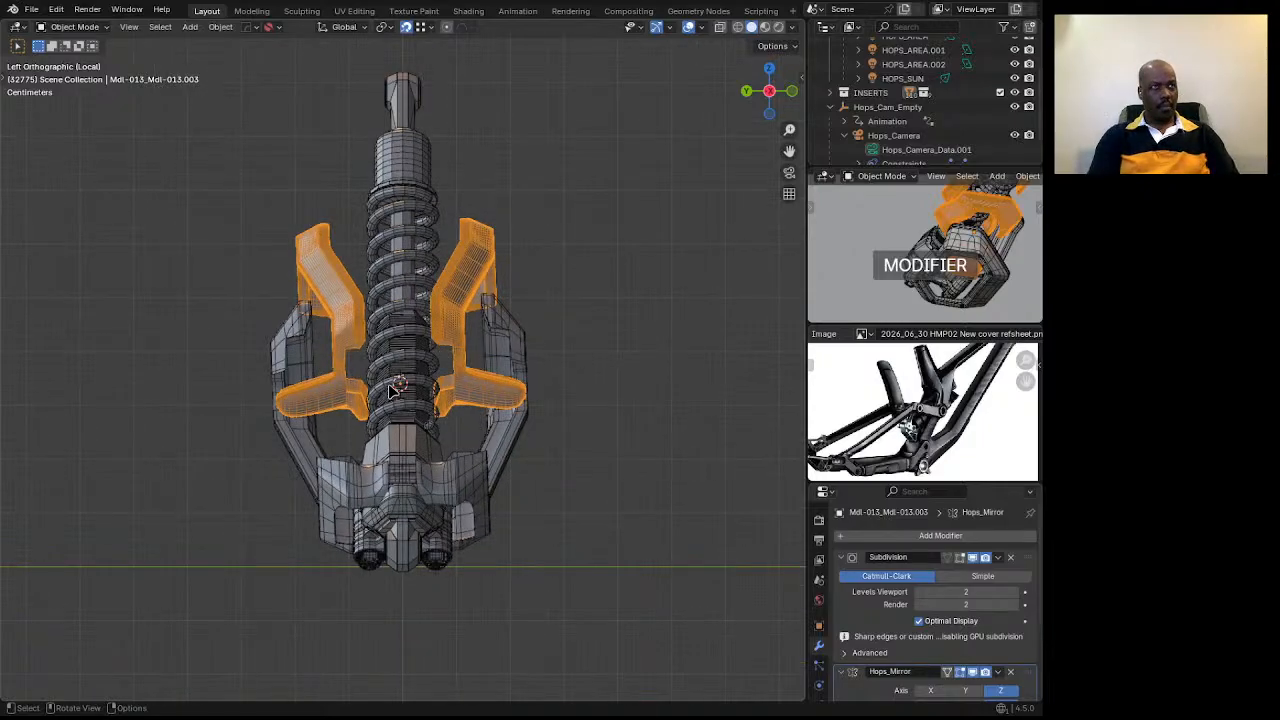
Select the lower mount block below the spring and snap the 3D cursor to it.
click(407, 460)
key(shift+s)
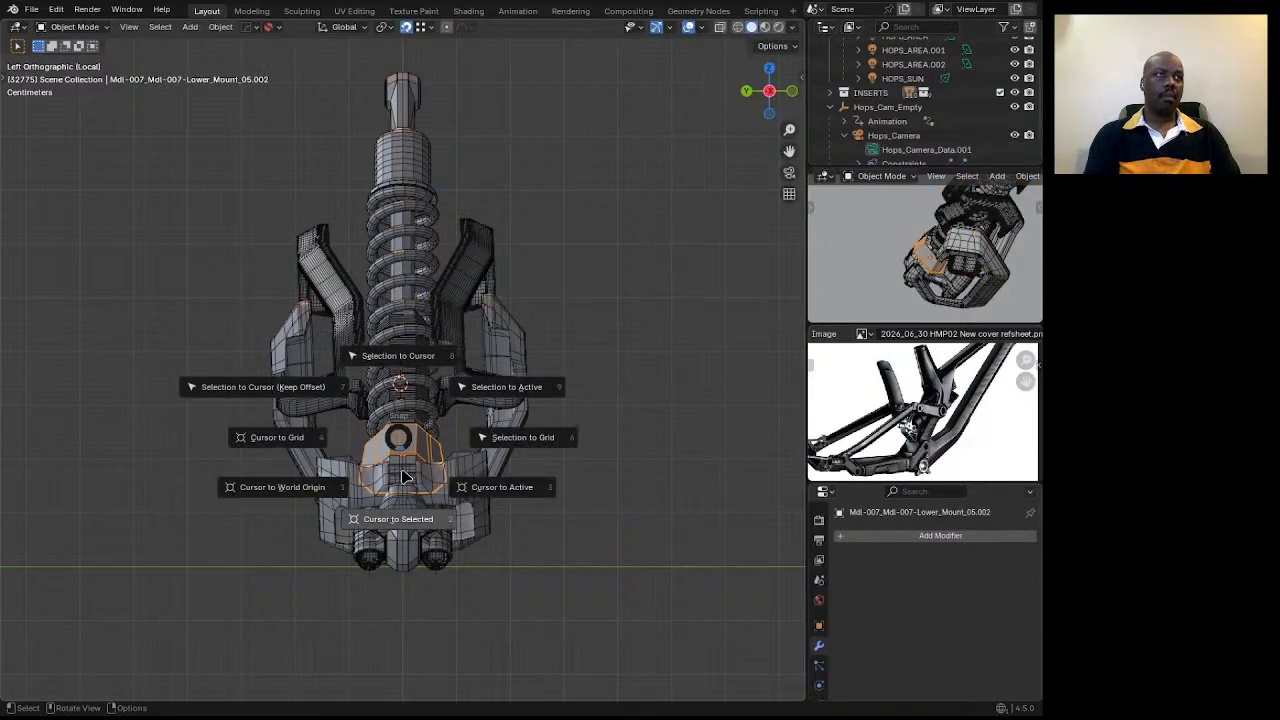
click(400, 532)
Set the upper guard's origin to the 3D cursor and remove its Hops_Mirror modifier.
click(368, 358)
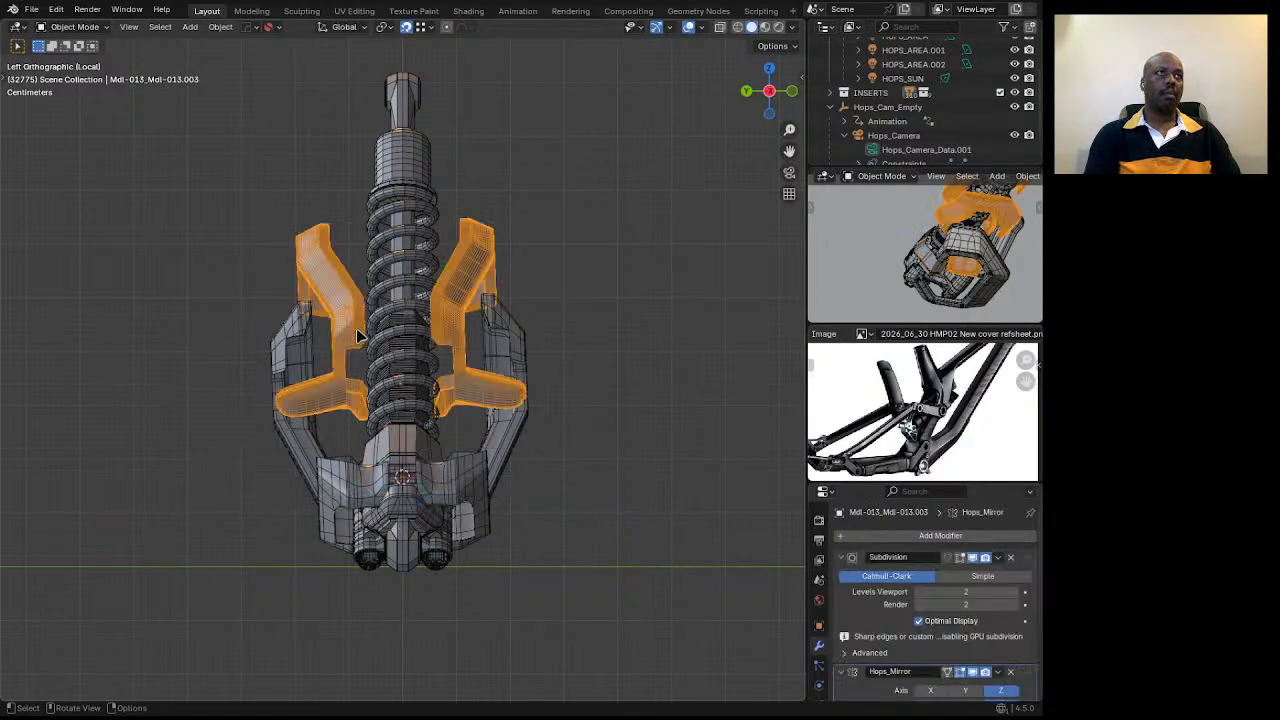
right_click(360, 336)
mouse_move(360, 336)
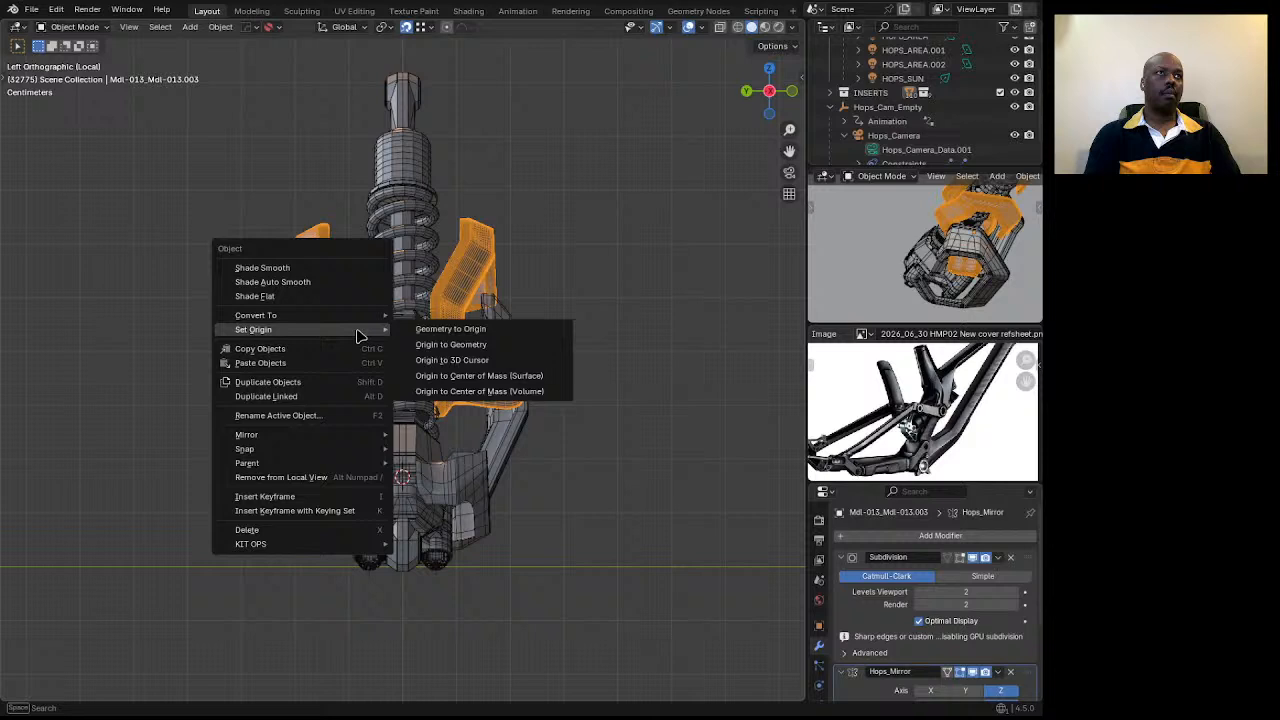
click(452, 361)
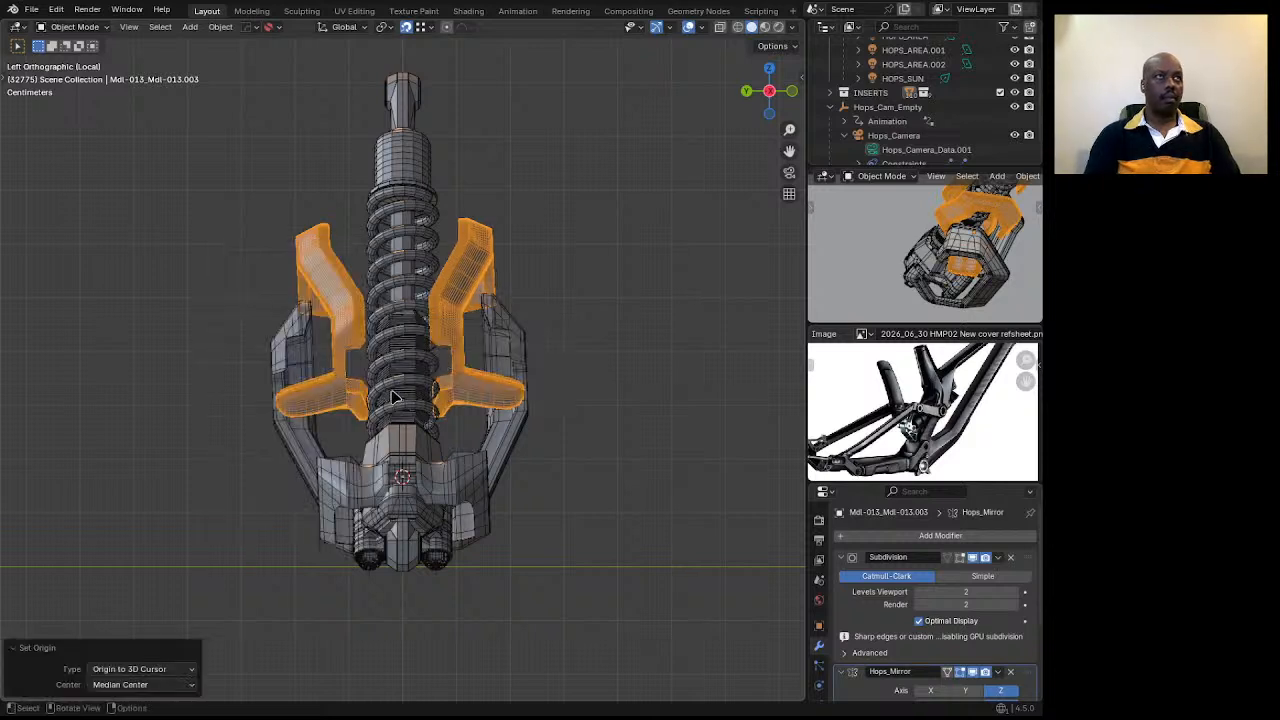
click(1010, 672)
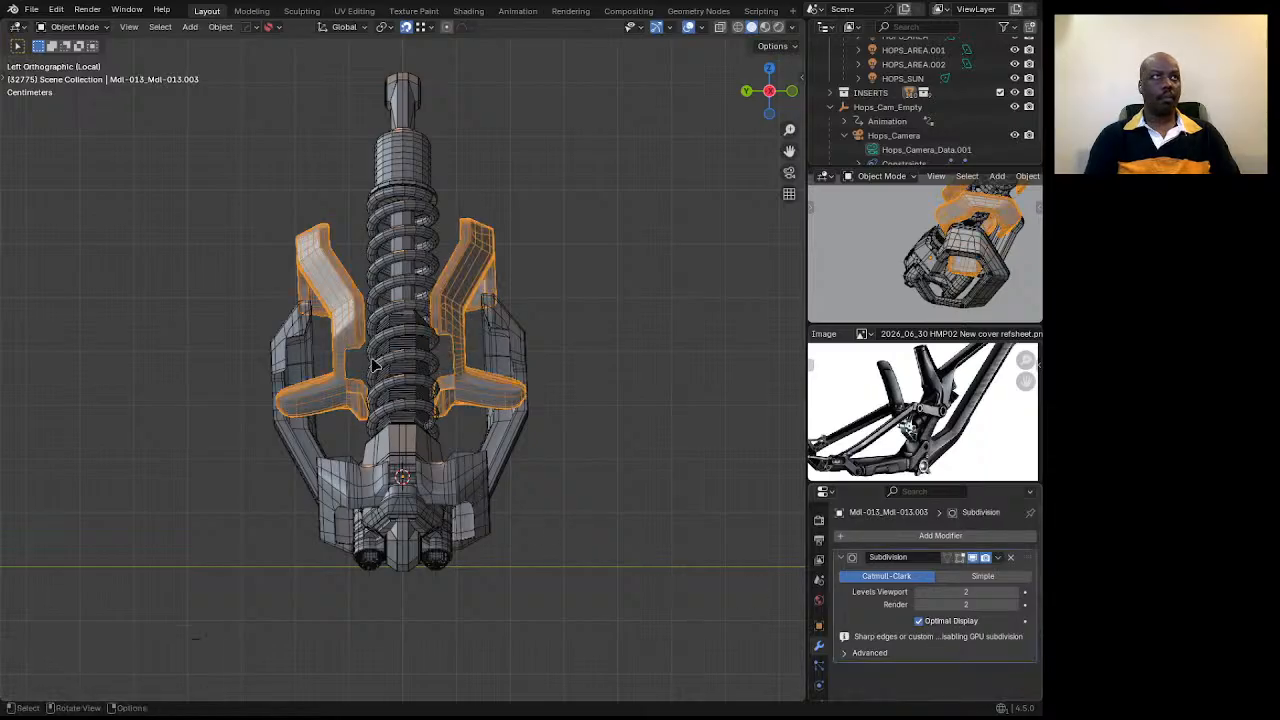
Mirror the upper guard across its local Z axis with a new mirror modifier and check its alignment with the outer guard in the left view.
key(alt+x)
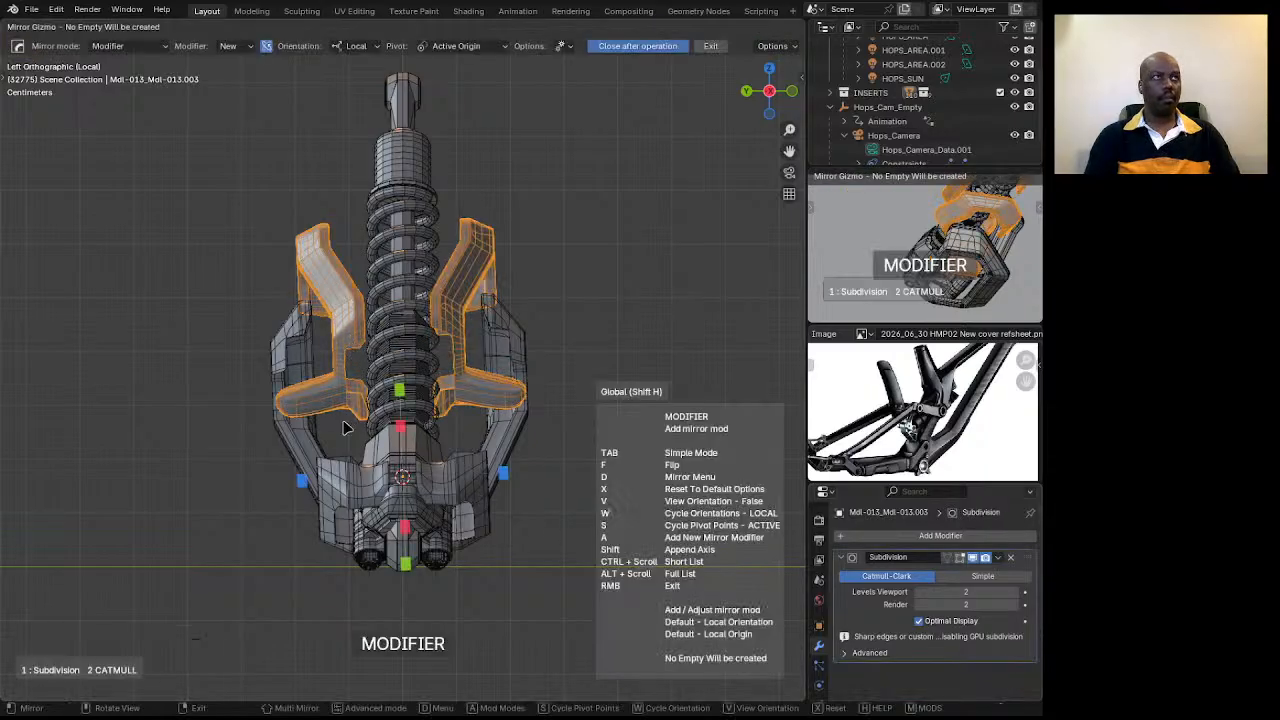
click(298, 484)
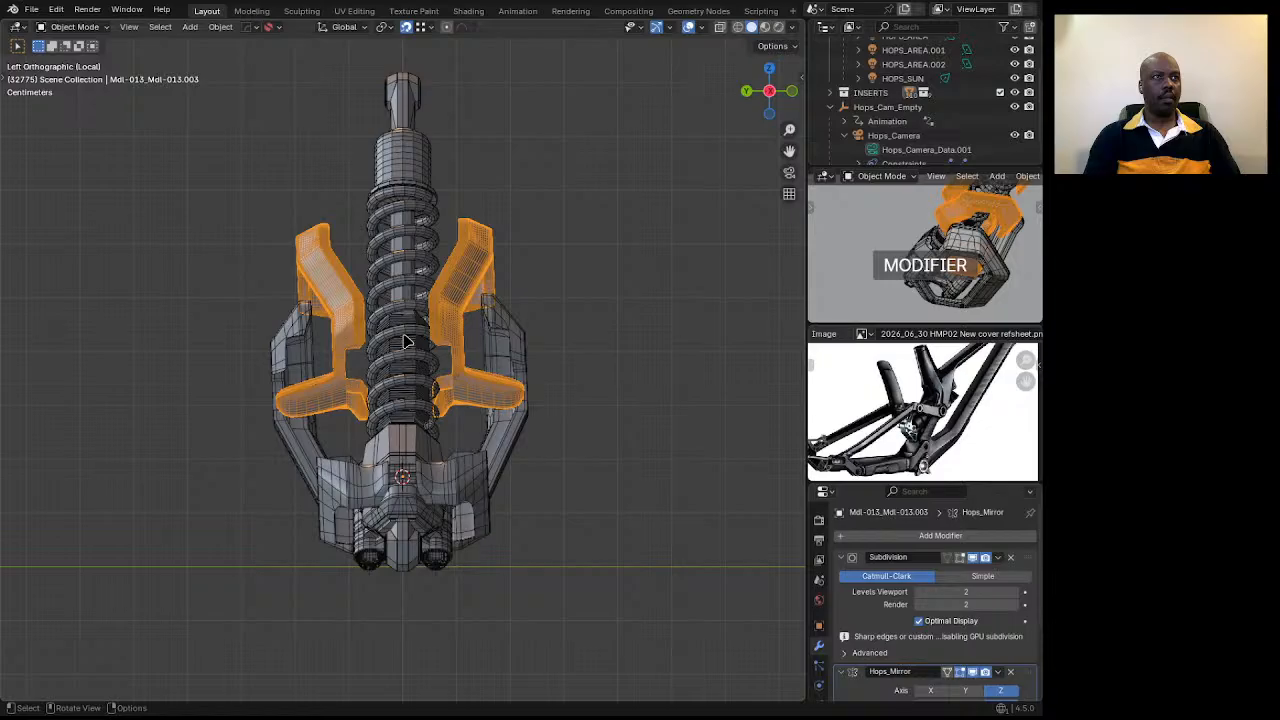
click(281, 349)
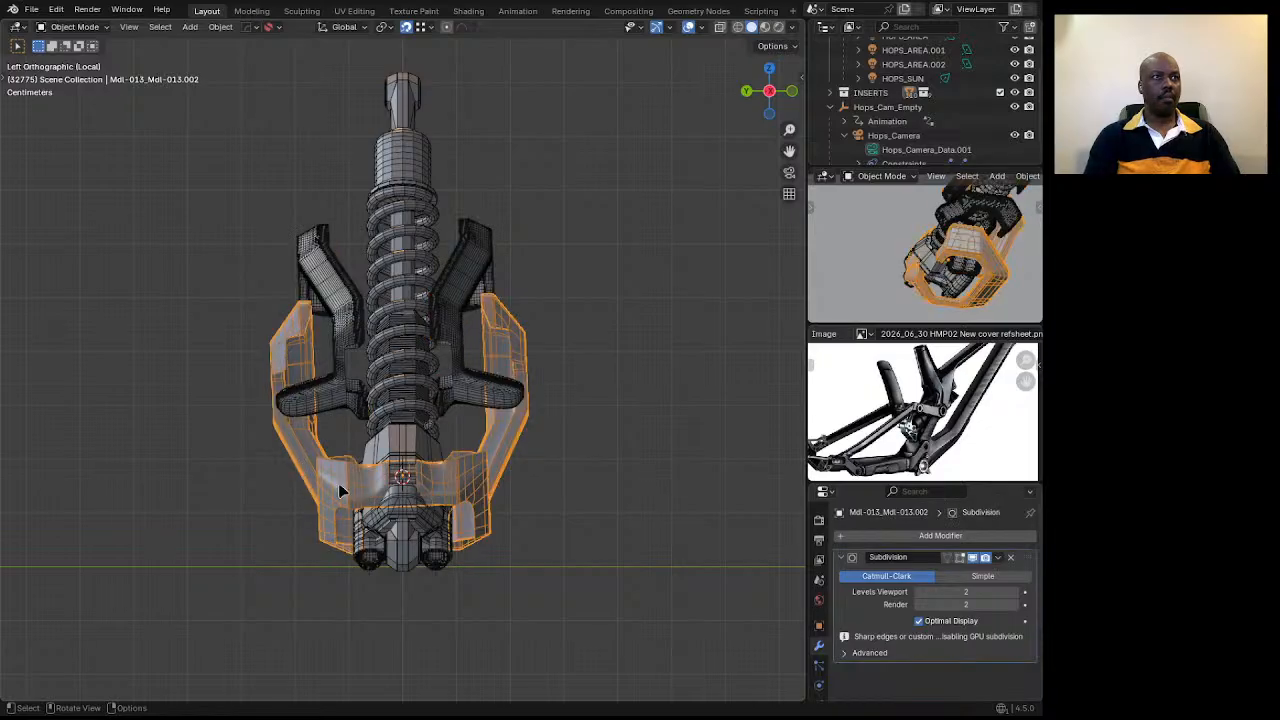
scroll(395, 385, up, 3)
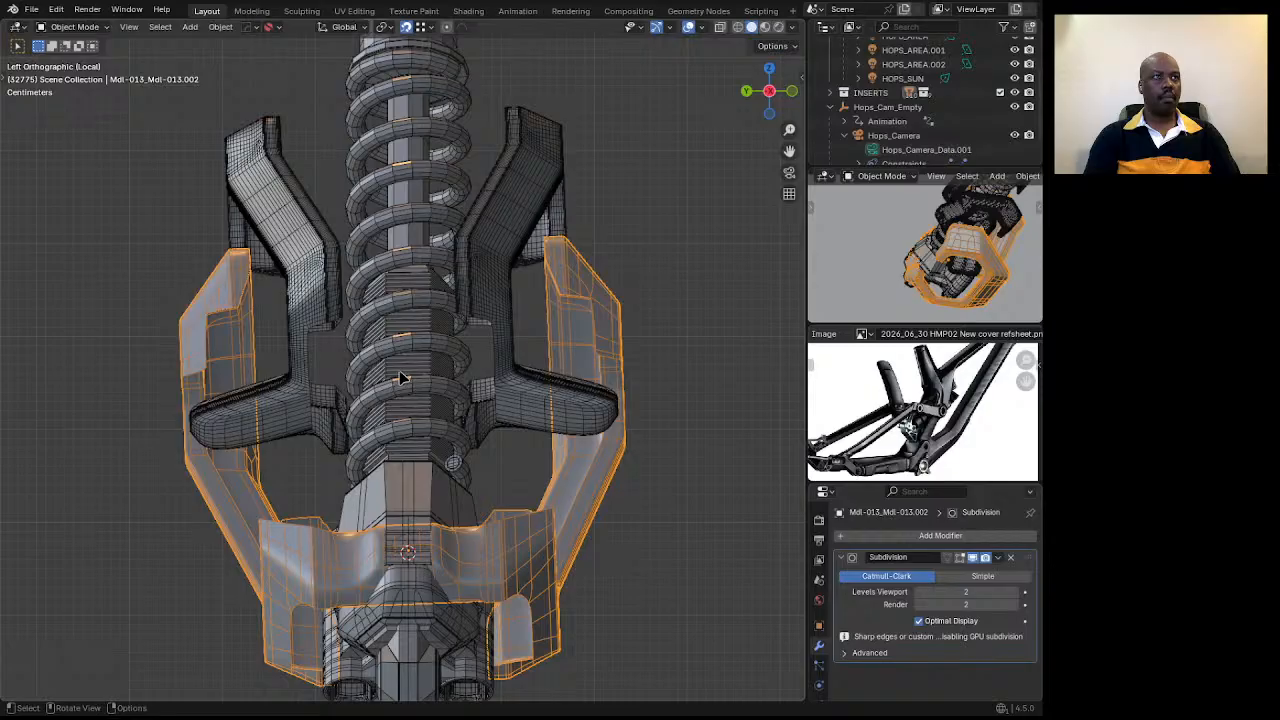
scroll(443, 453, down, 4)
middle_drag(445, 455, 430, 552)
click(403, 553)
scroll(466, 380, up, 3)
middle_drag(466, 380, 740, 210)
click(770, 92)
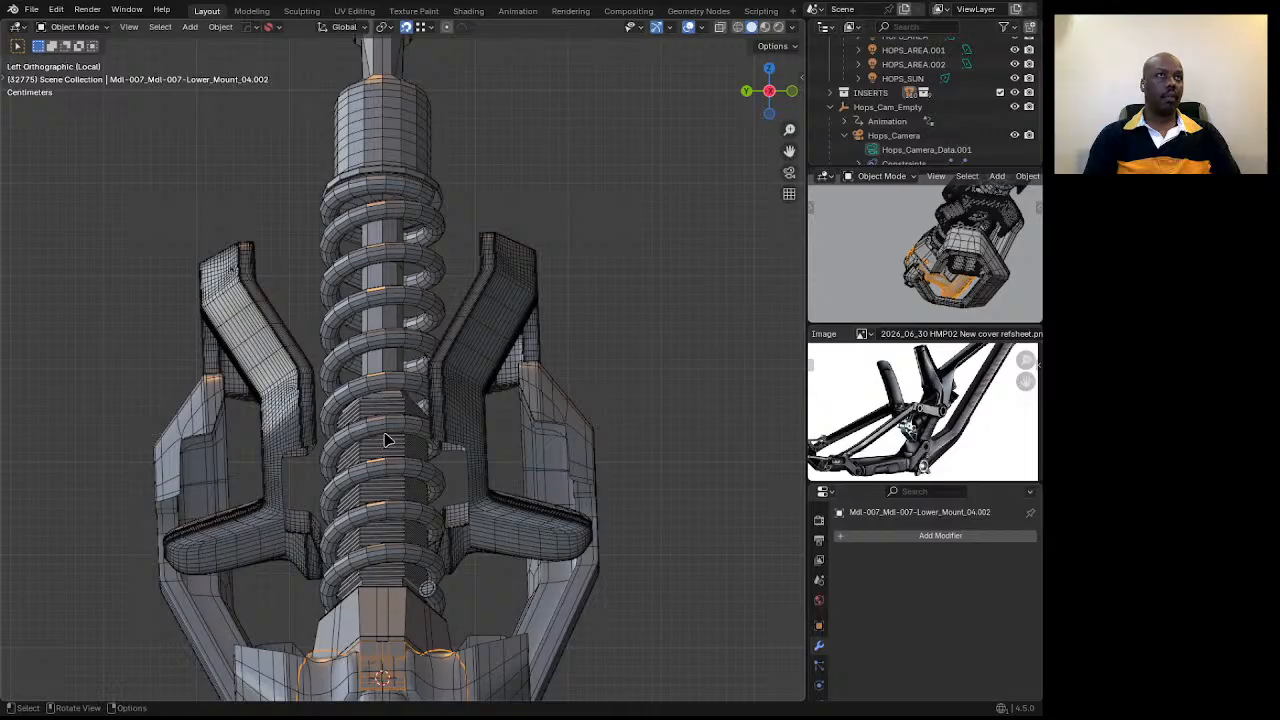
Select the upper guard and apply its Hops_Mirror modifier.
middle_drag(440, 367, 447, 513)
click(474, 410)
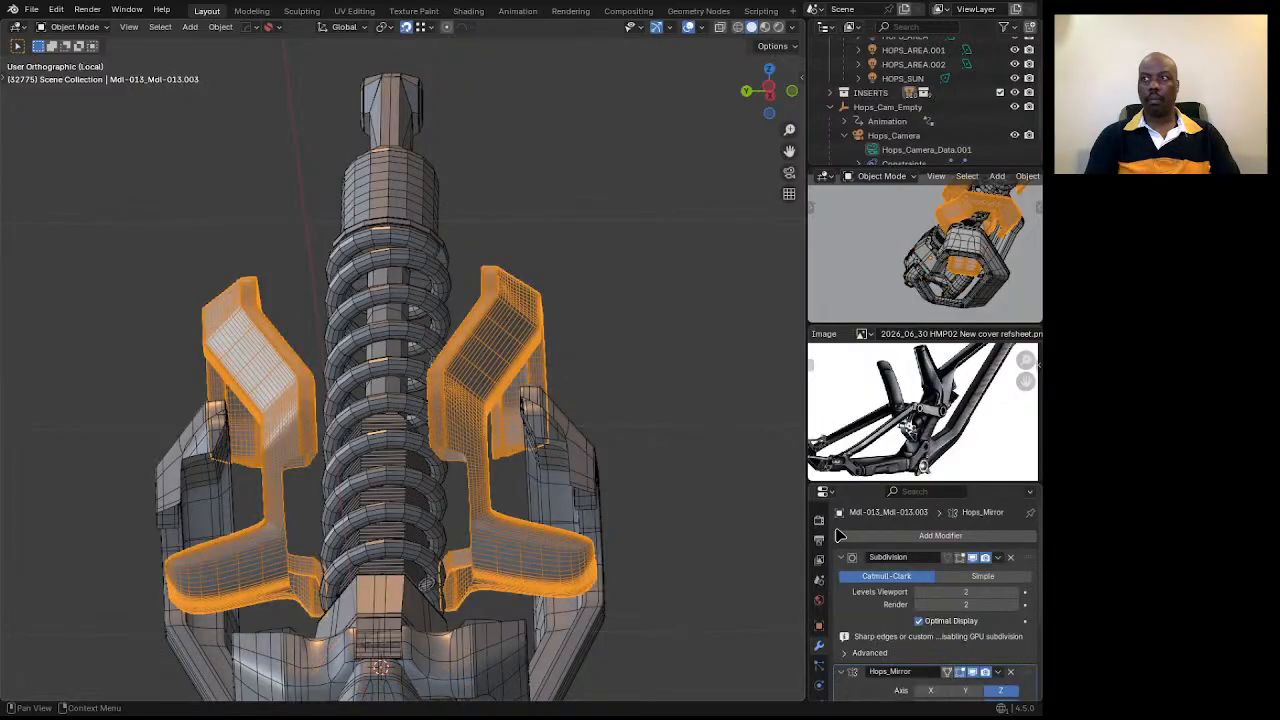
click(948, 673)
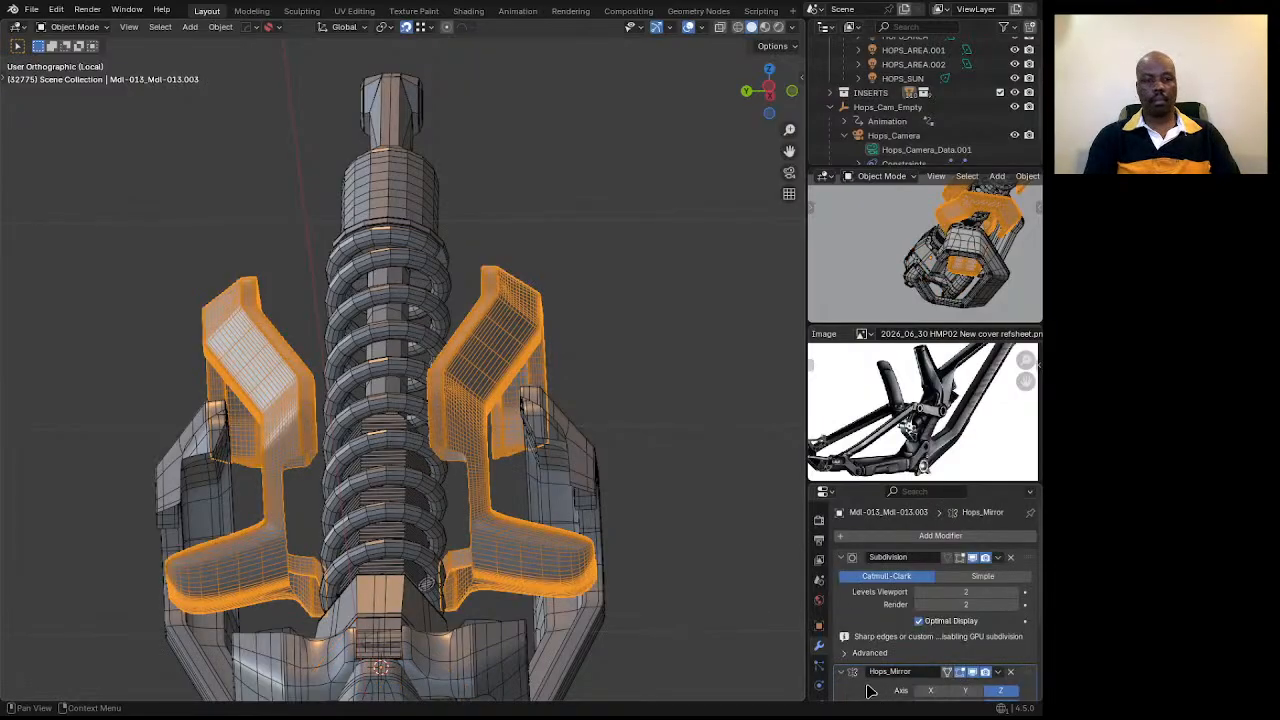
key(ctrl+a)
Examine the symmetry and fit of both mirrored guards around the shock from the top and all sides.
scroll(490, 400, down, 4)
middle_drag(436, 456, 420, 688)
click(767, 87)
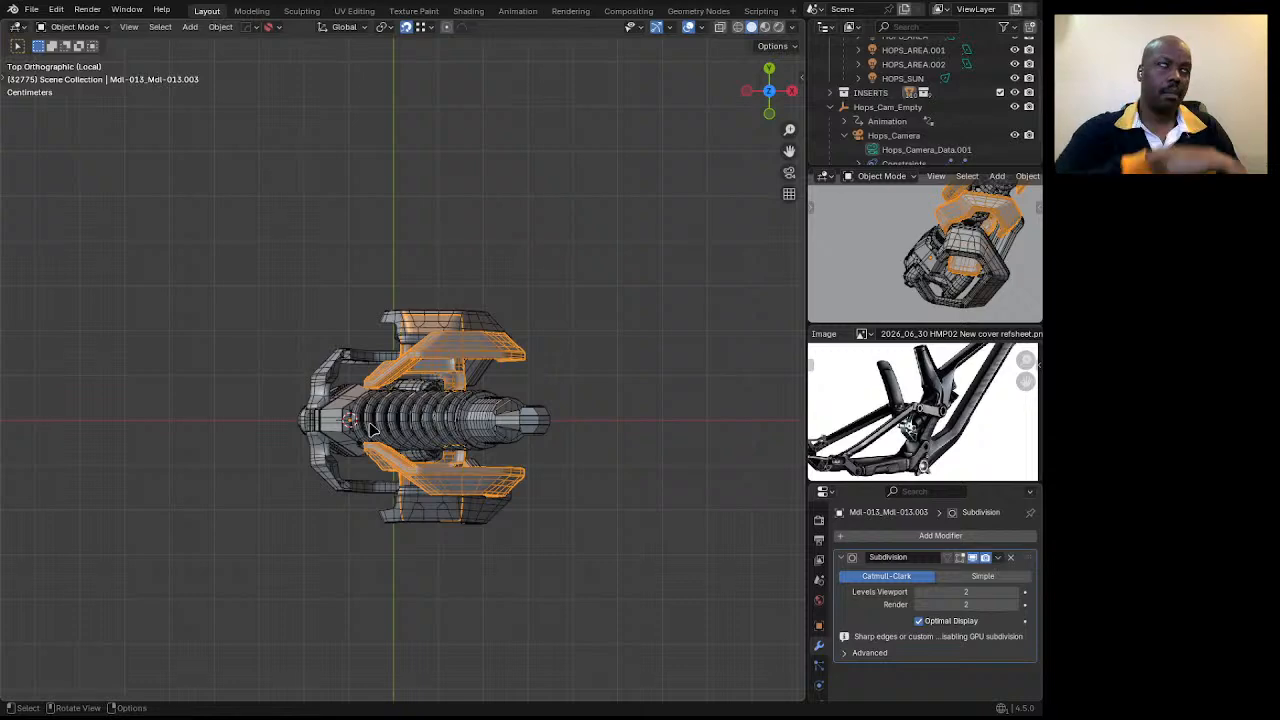
middle_drag(365, 432, 489, 335)
scroll(489, 335, up, 4)
middle_drag(486, 400, 511, 426)
middle_drag(418, 437, 423, 400)
scroll(425, 402, up, 5)
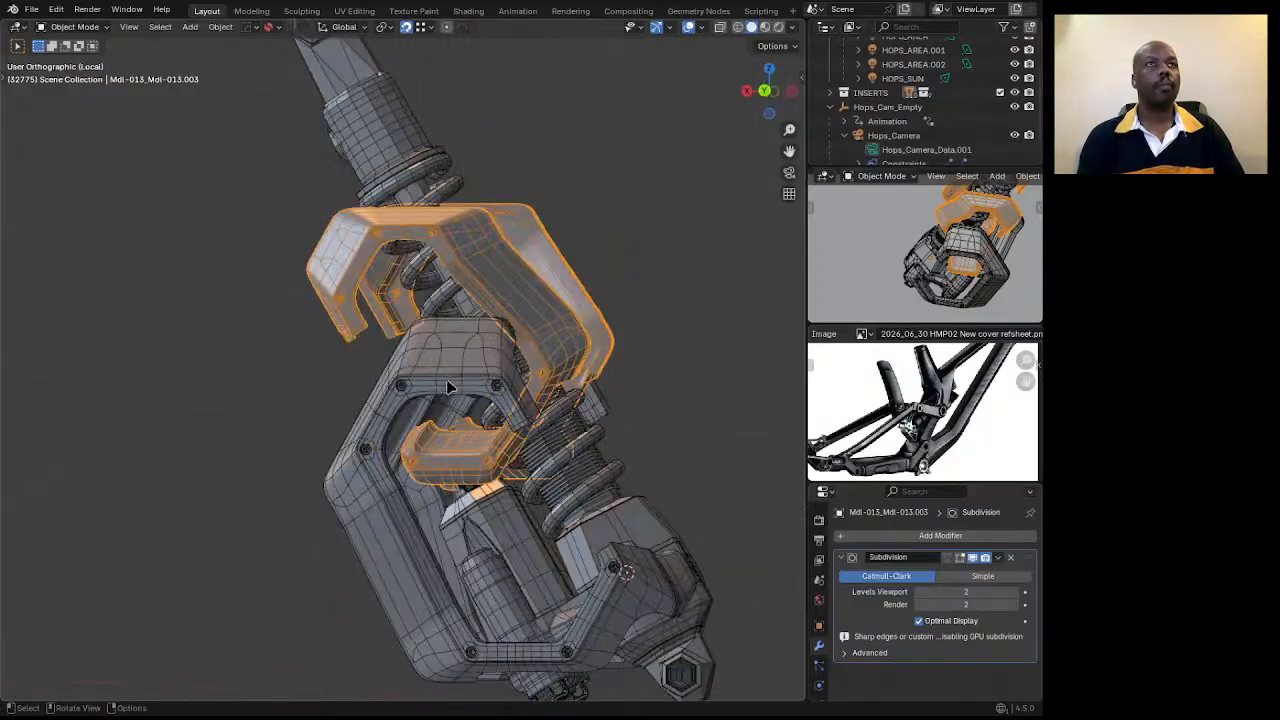
scroll(552, 387, down, 6)
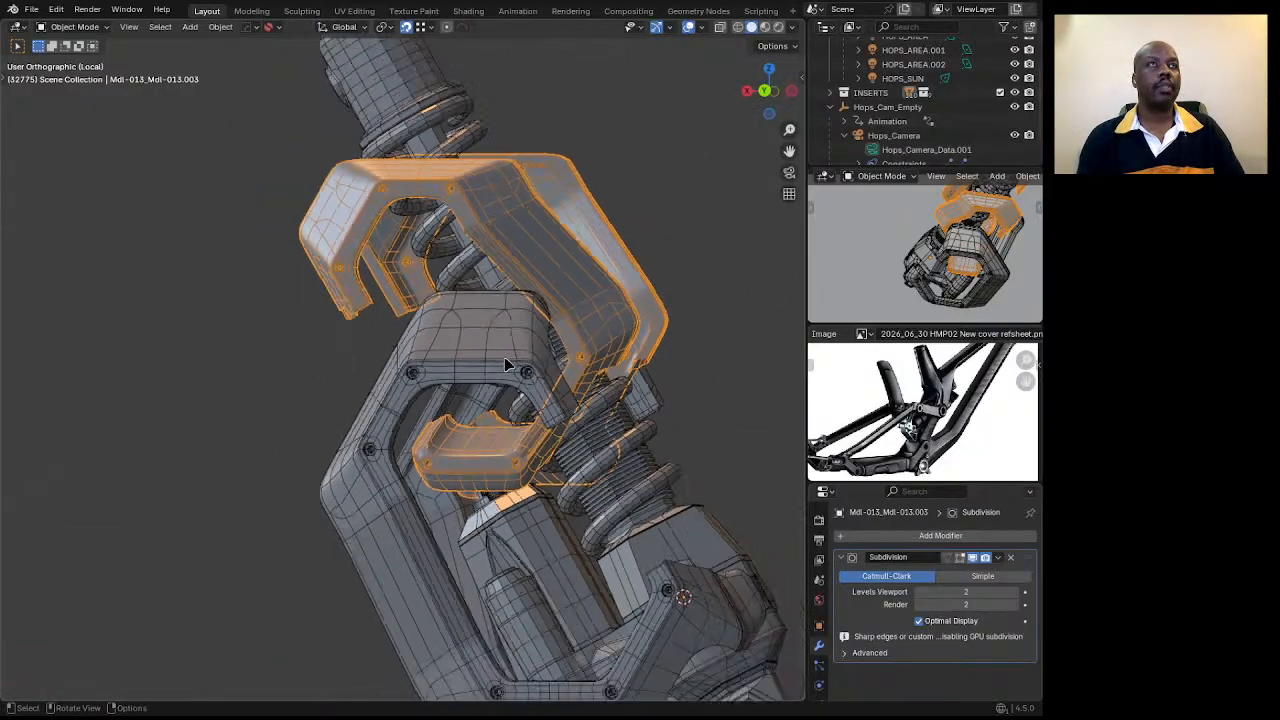
middle_drag(550, 388, 456, 345)
scroll(551, 374, up, 2)
scroll(521, 375, down, 3)
scroll(477, 385, up, 4)
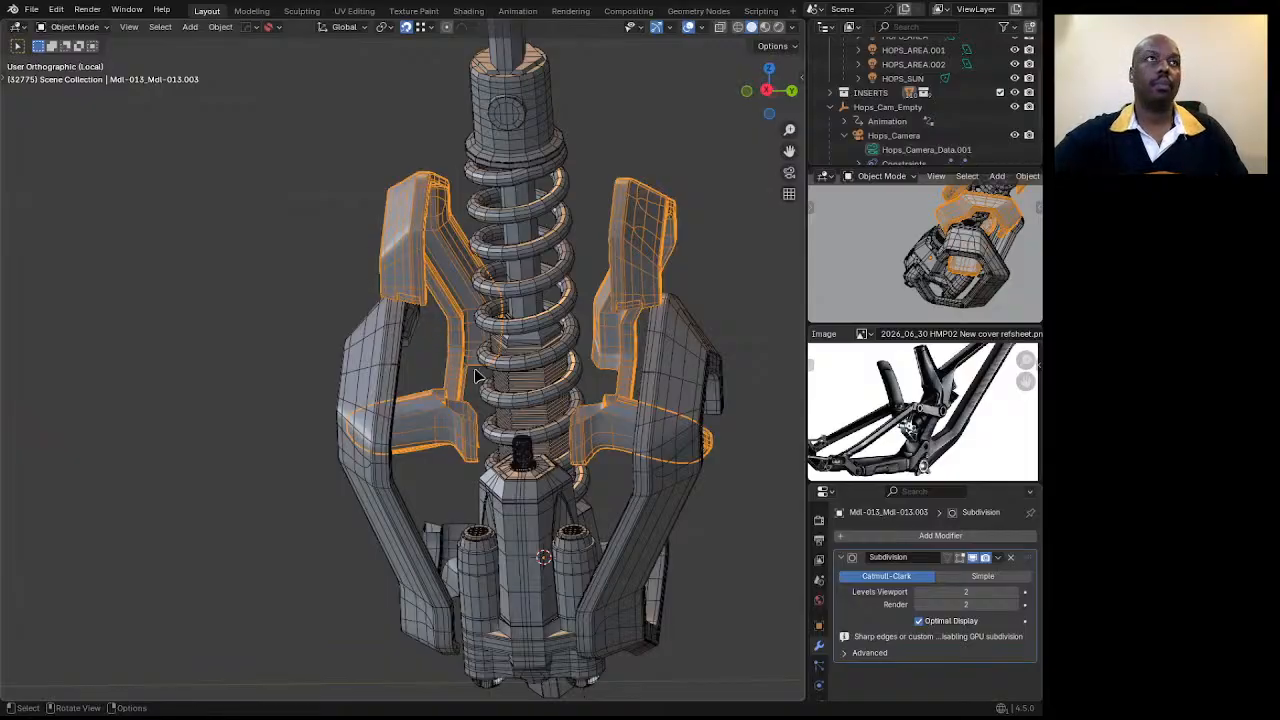
middle_drag(402, 348, 436, 395)
scroll(609, 394, down, 3)
scroll(608, 380, up, 3)
scroll(640, 356, down, 2)
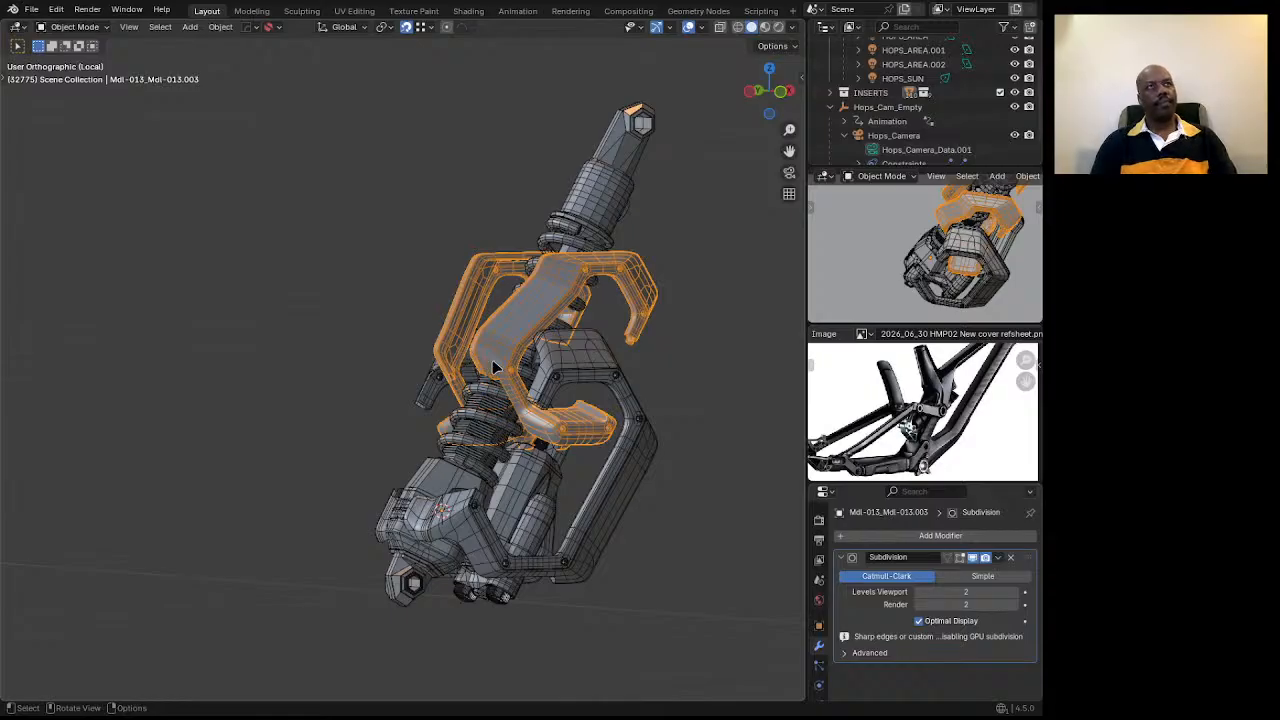
middle_drag(518, 368, 320, 376)
Exit local view and inspect the shock with its guards in the full scene from several angles.
key(slash)
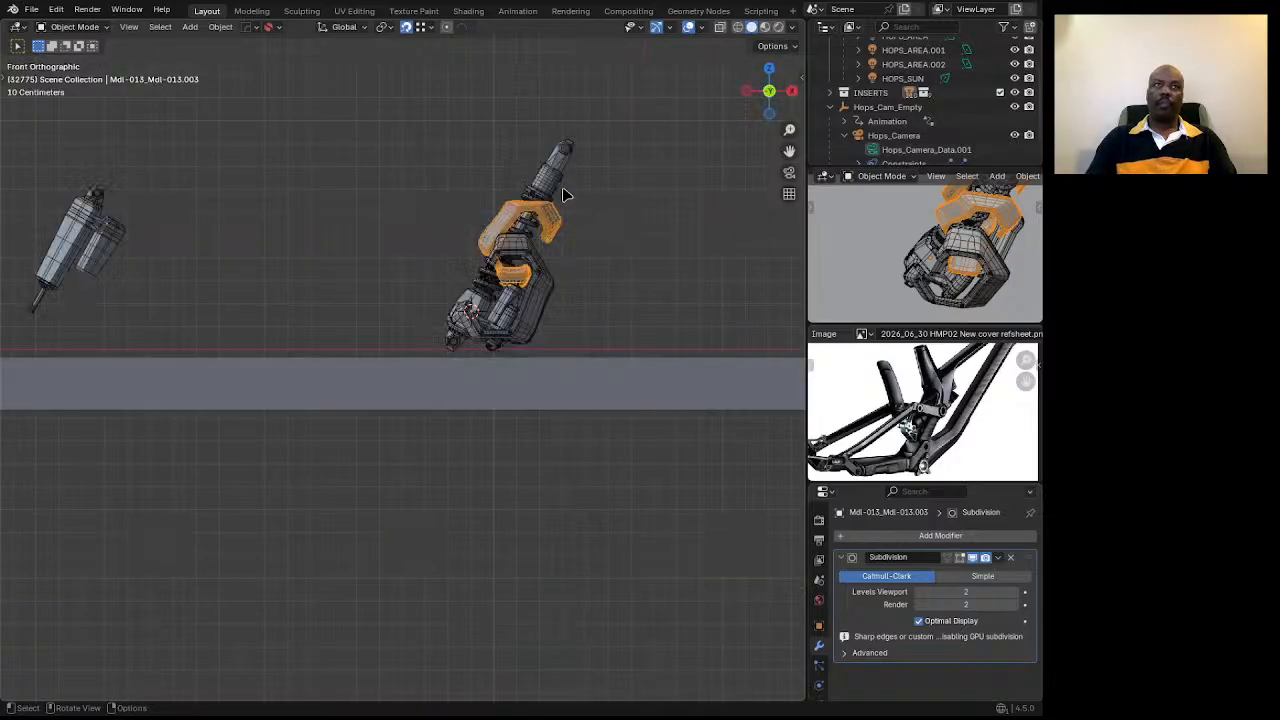
middle_drag(558, 279, 493, 371)
scroll(562, 162, up, 1)
scroll(562, 162, up, 4)
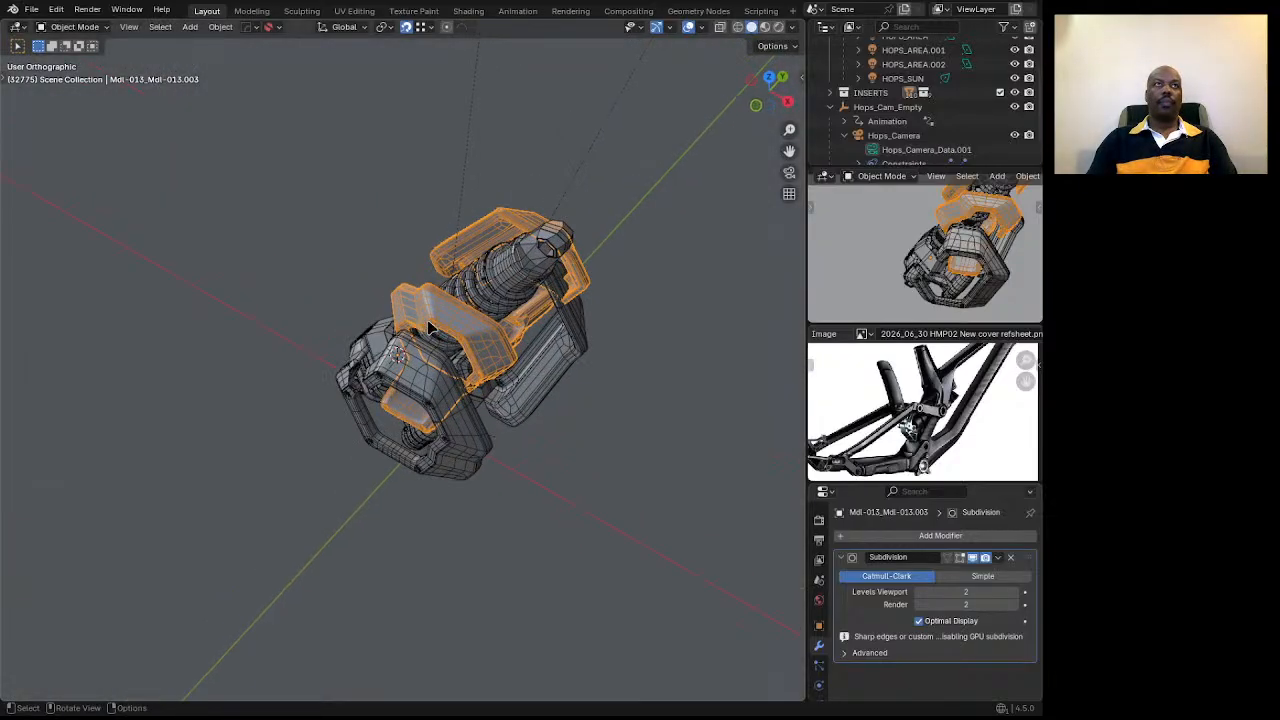
middle_drag(430, 300, 534, 328)
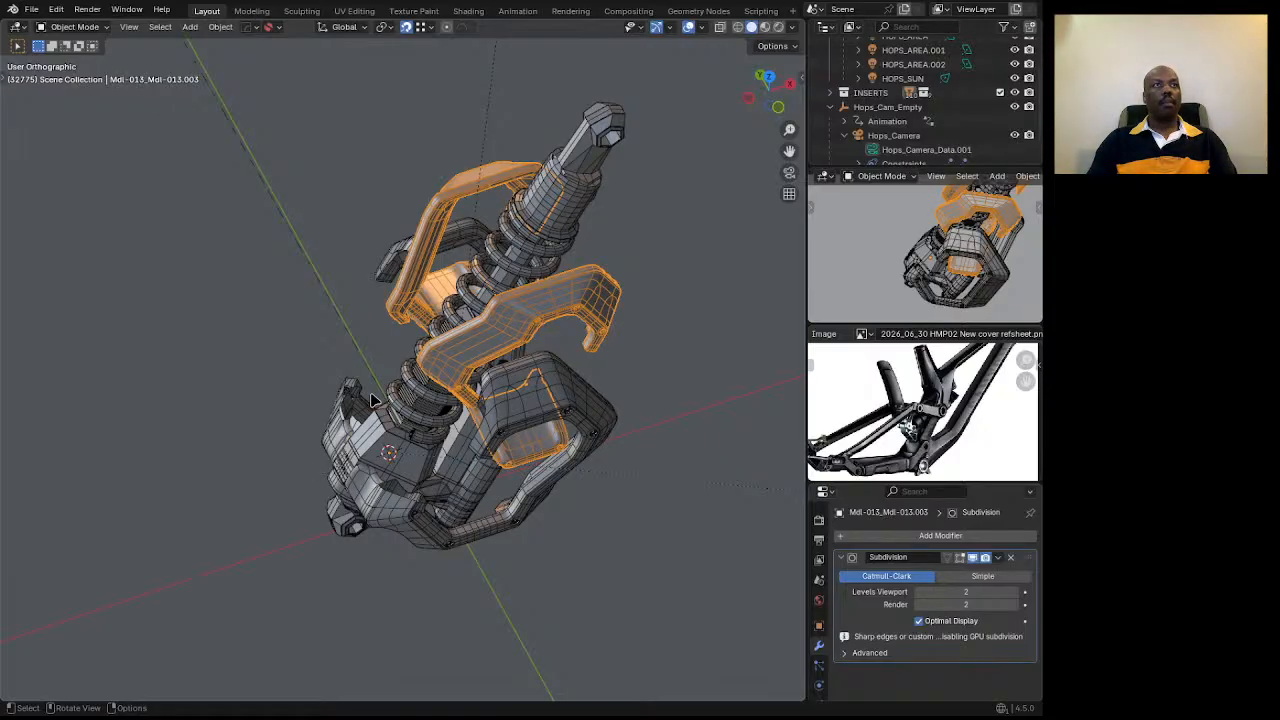
middle_drag(375, 401, 513, 333)
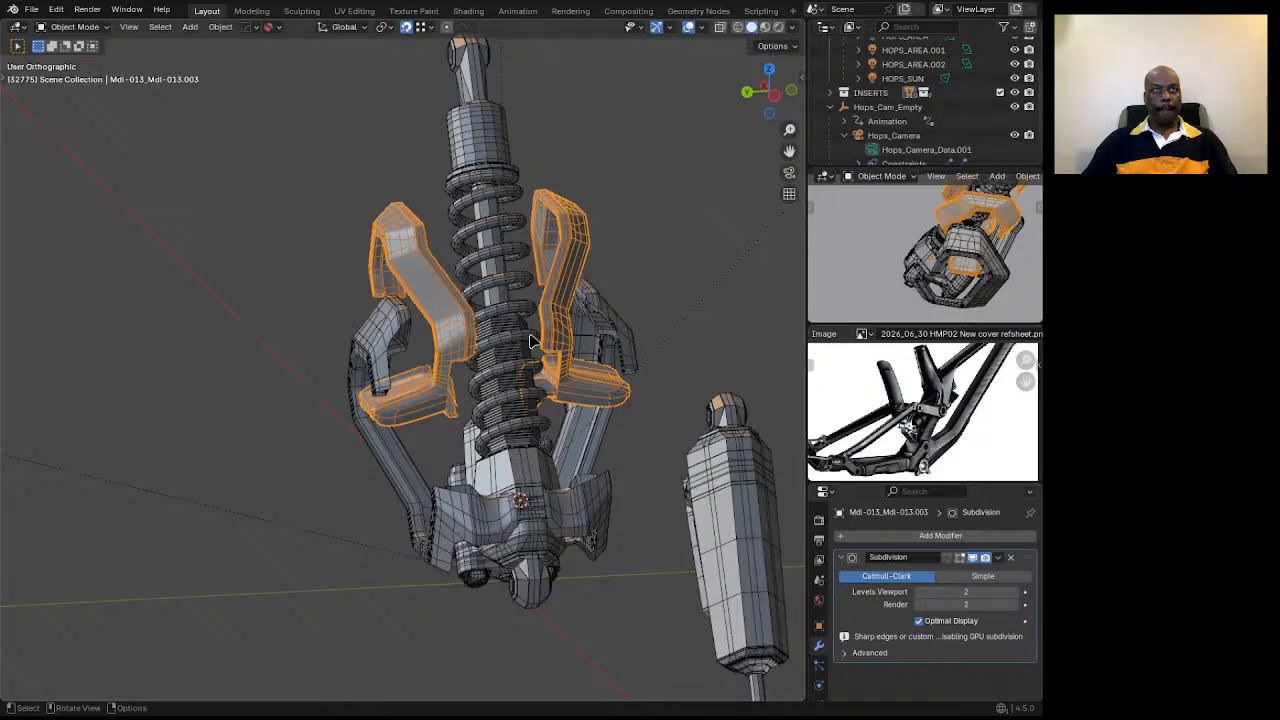
middle_drag(605, 353, 483, 367)
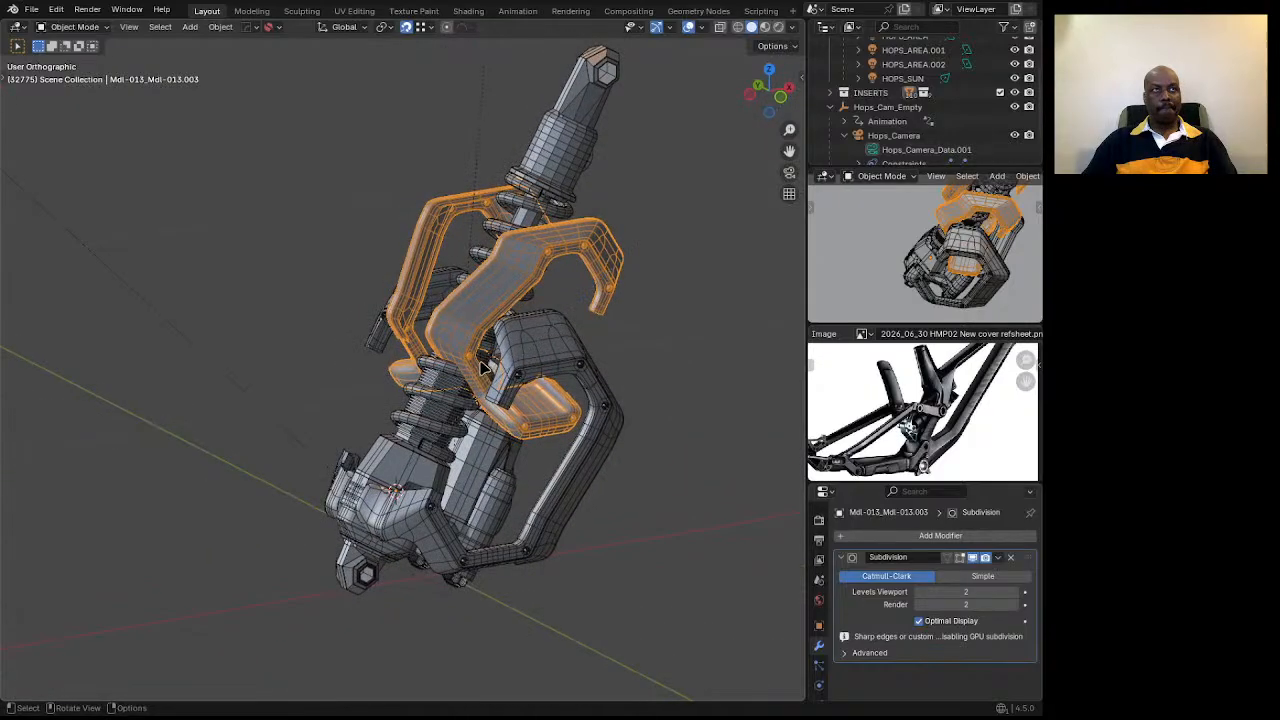
scroll(483, 367, down, 3)
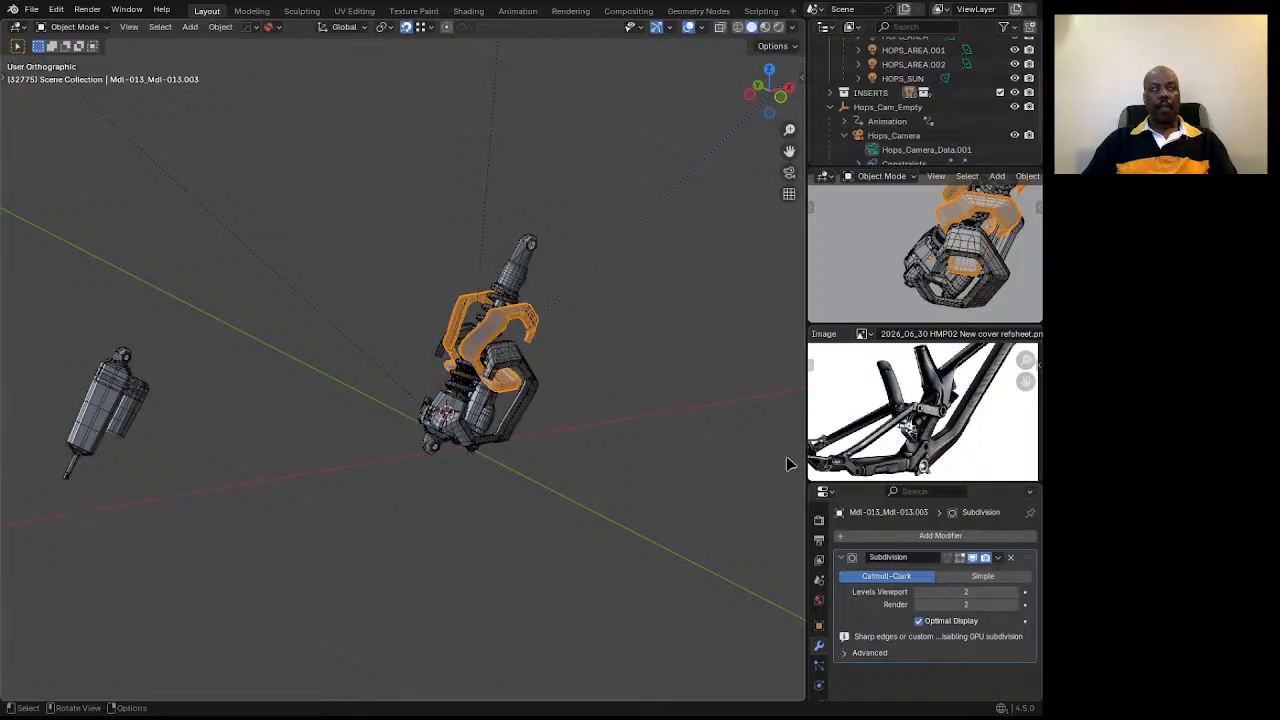
Study the mechanical joint and actuator photo on the reference sheet and compare it with the shock assembly.
scroll(910, 420, down, 6)
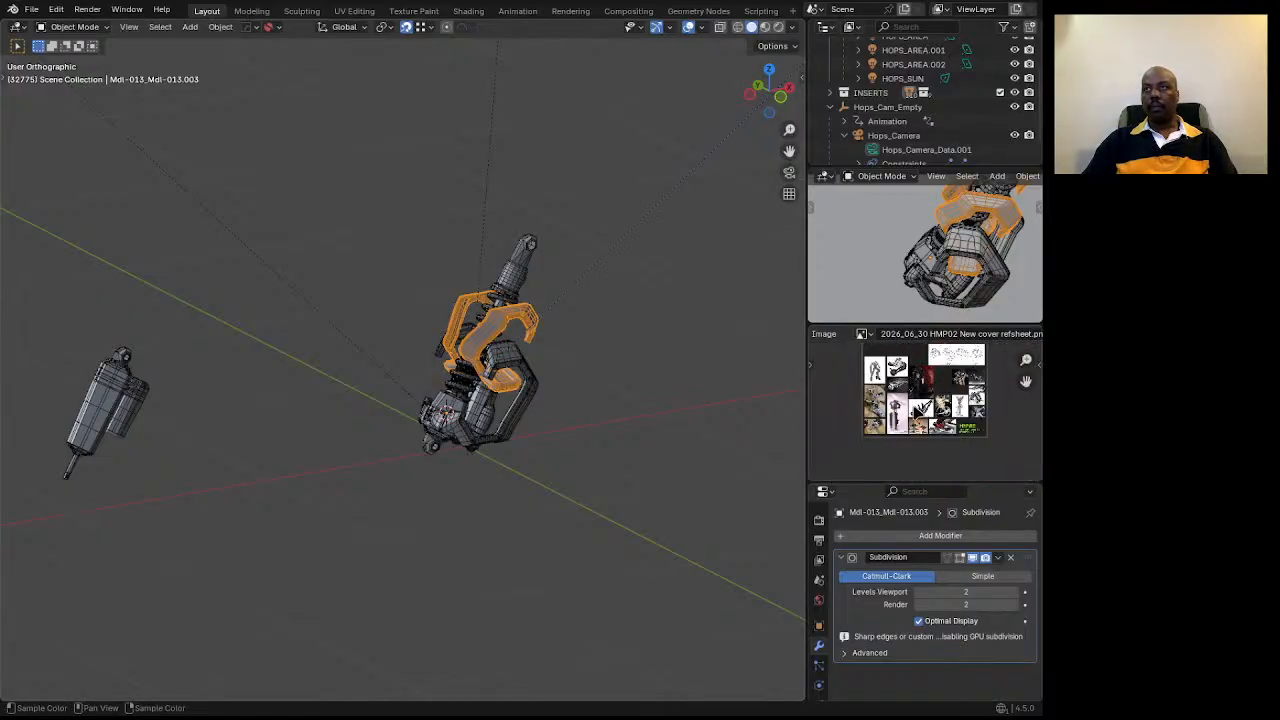
scroll(916, 417, up, 1)
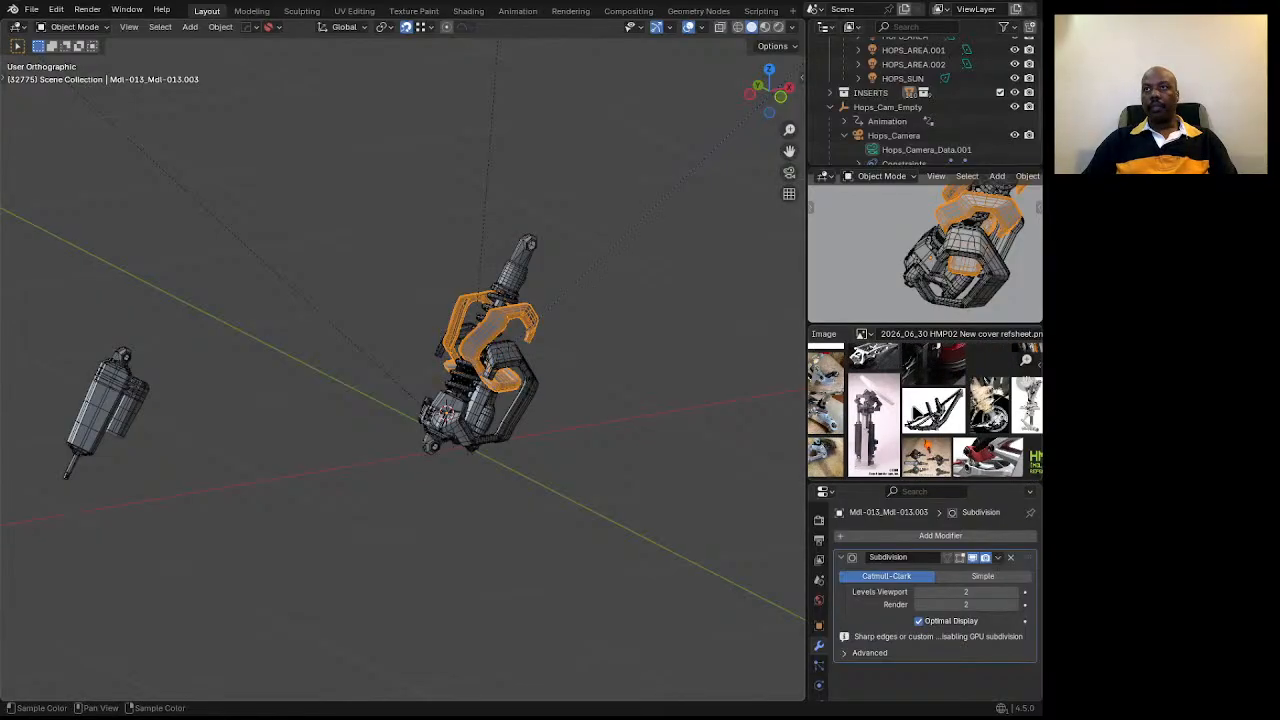
scroll(916, 416, up, 1)
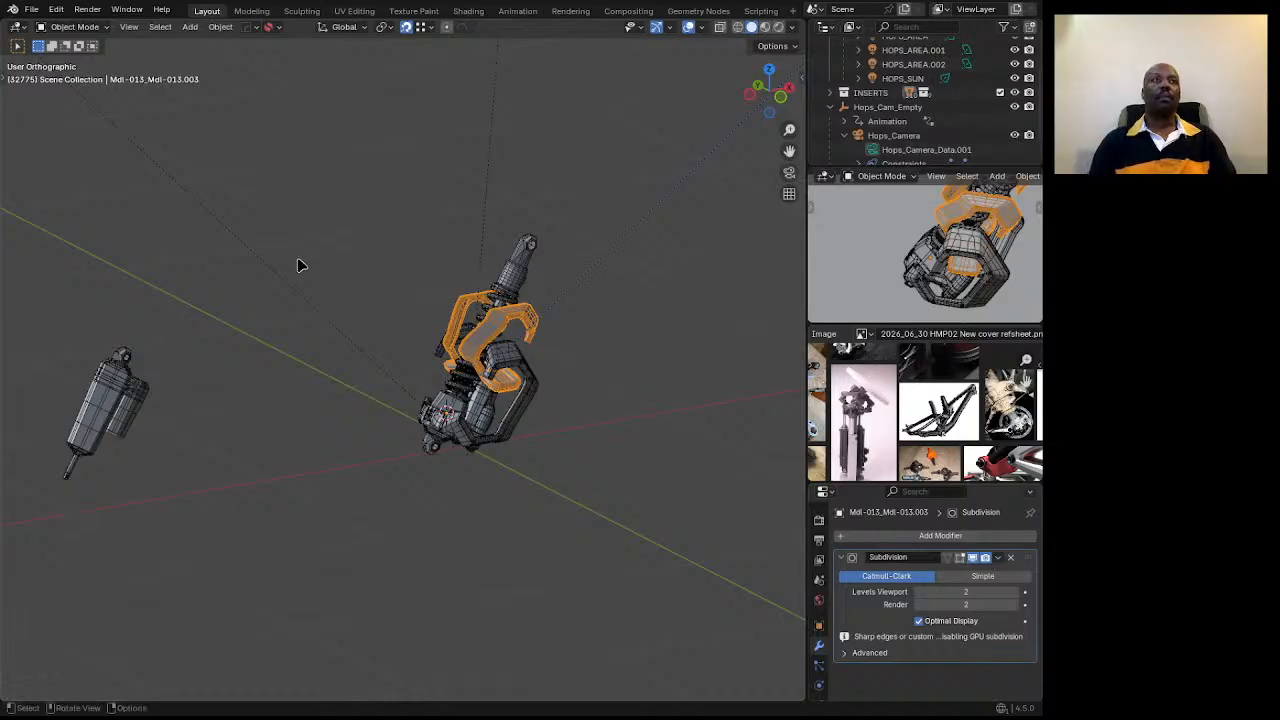
scroll(400, 412, up, 5)
scroll(400, 412, up, 5)
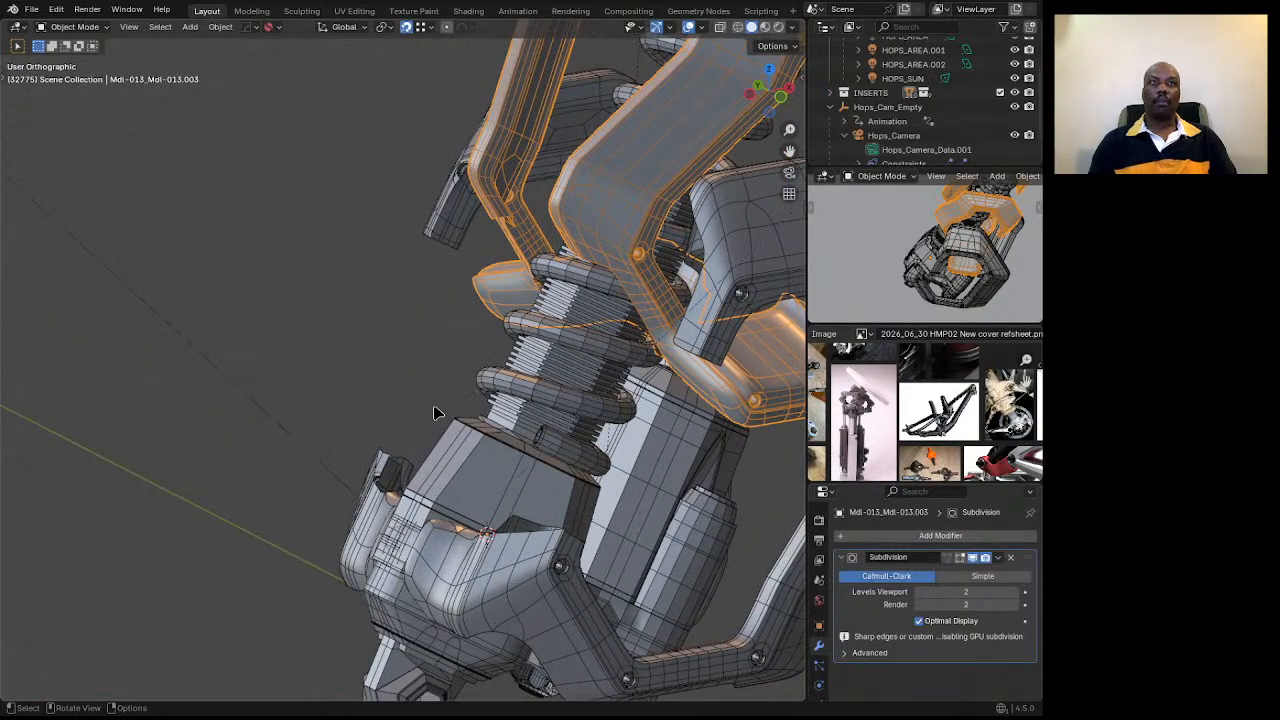
middle_drag(472, 407, 492, 420)
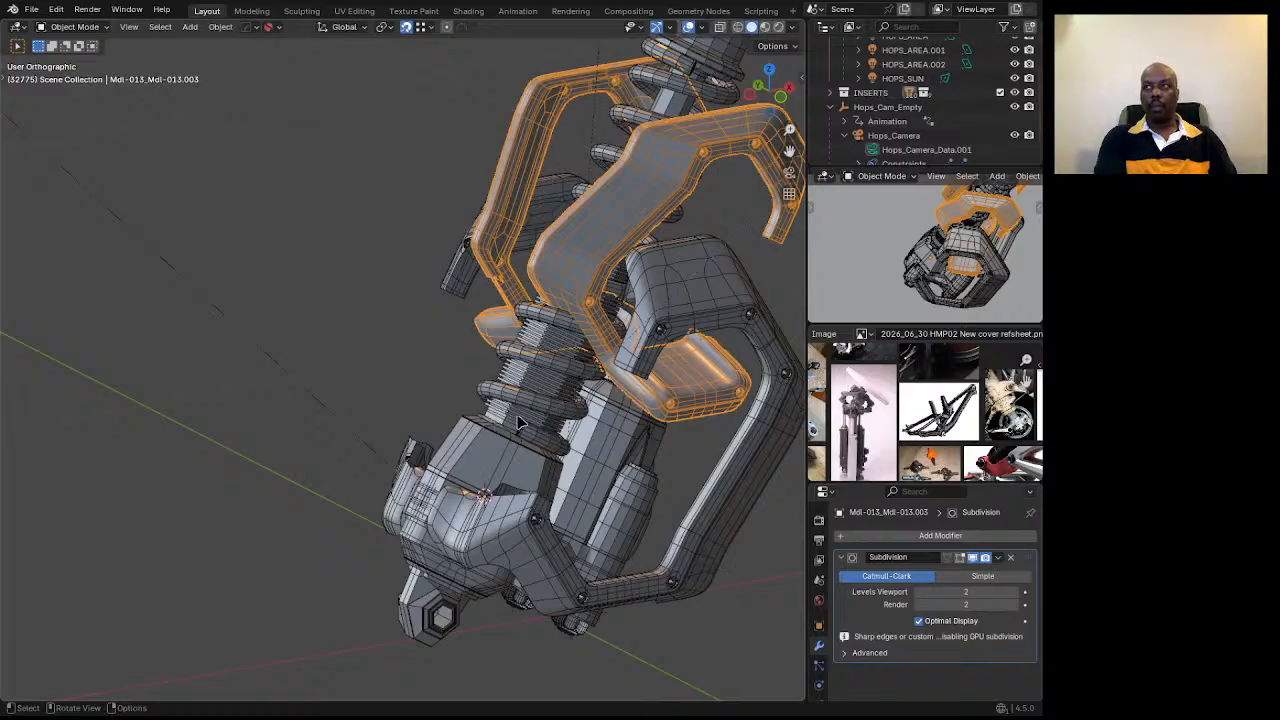
scroll(950, 402, down, 3)
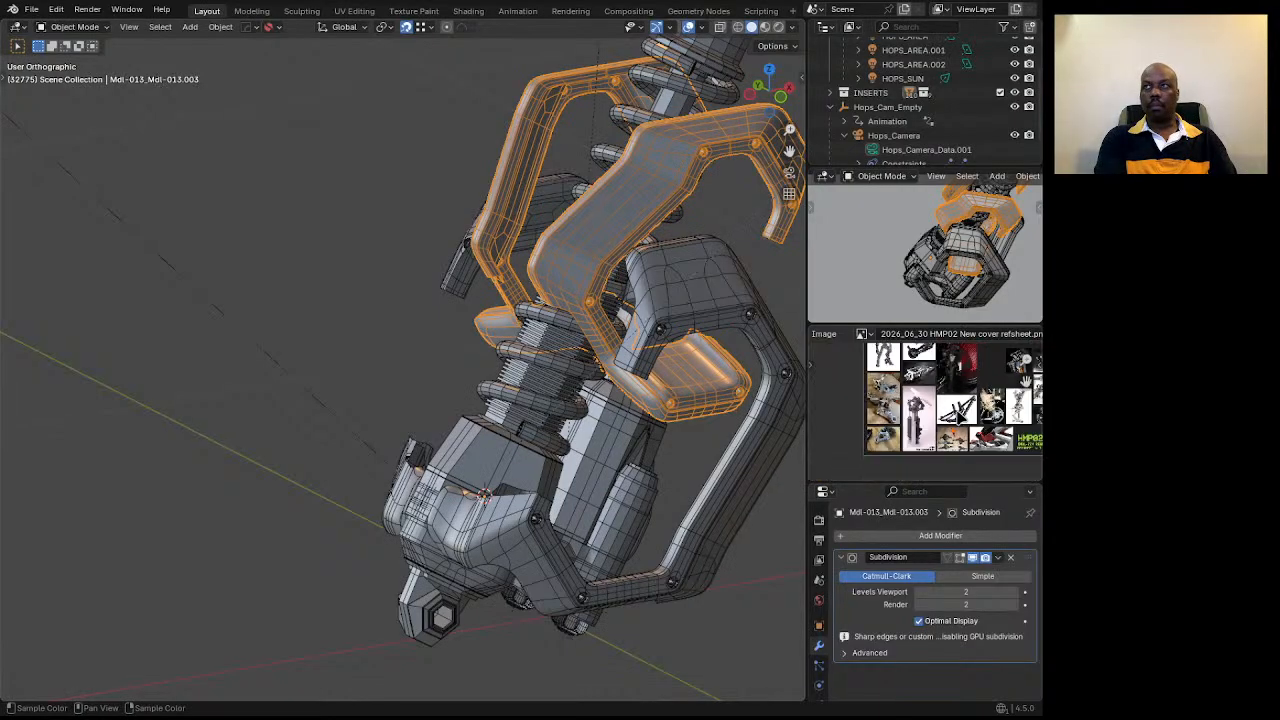
scroll(1026, 381, up, 4)
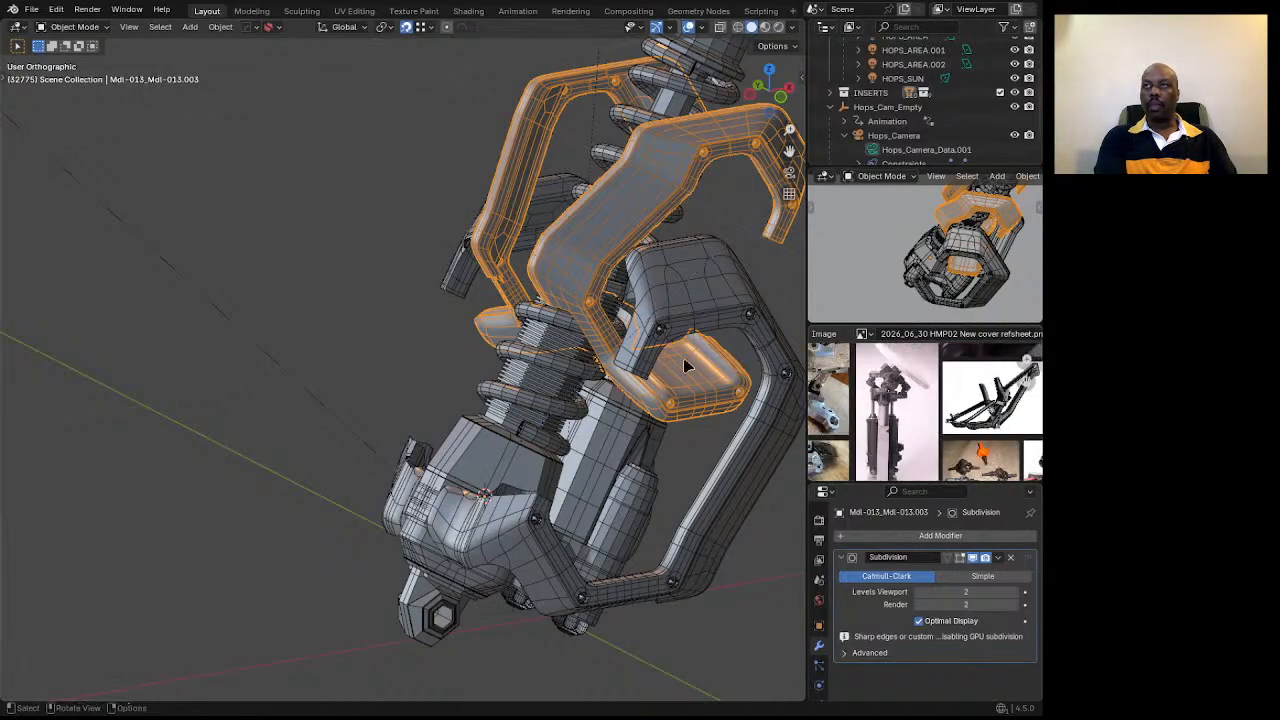
scroll(918, 402, up, 3)
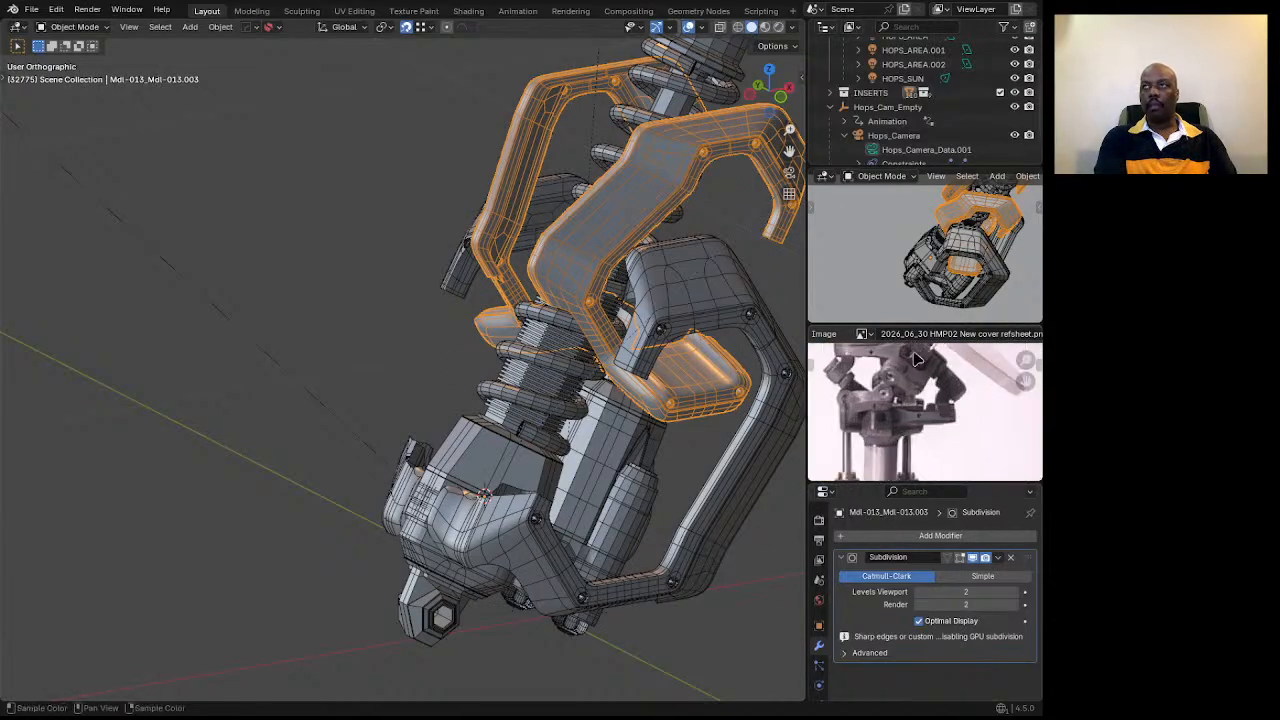
scroll(918, 402, down, 1)
scroll(918, 402, down, 2)
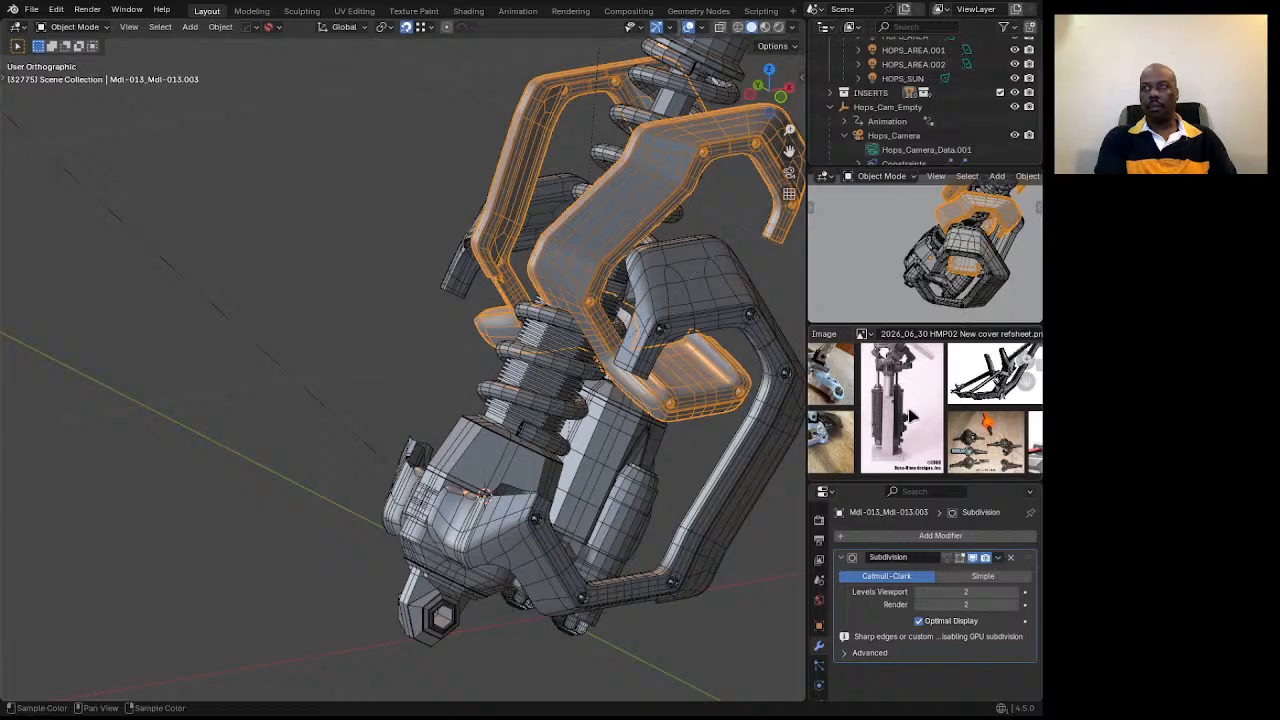
scroll(920, 419, up, 3)
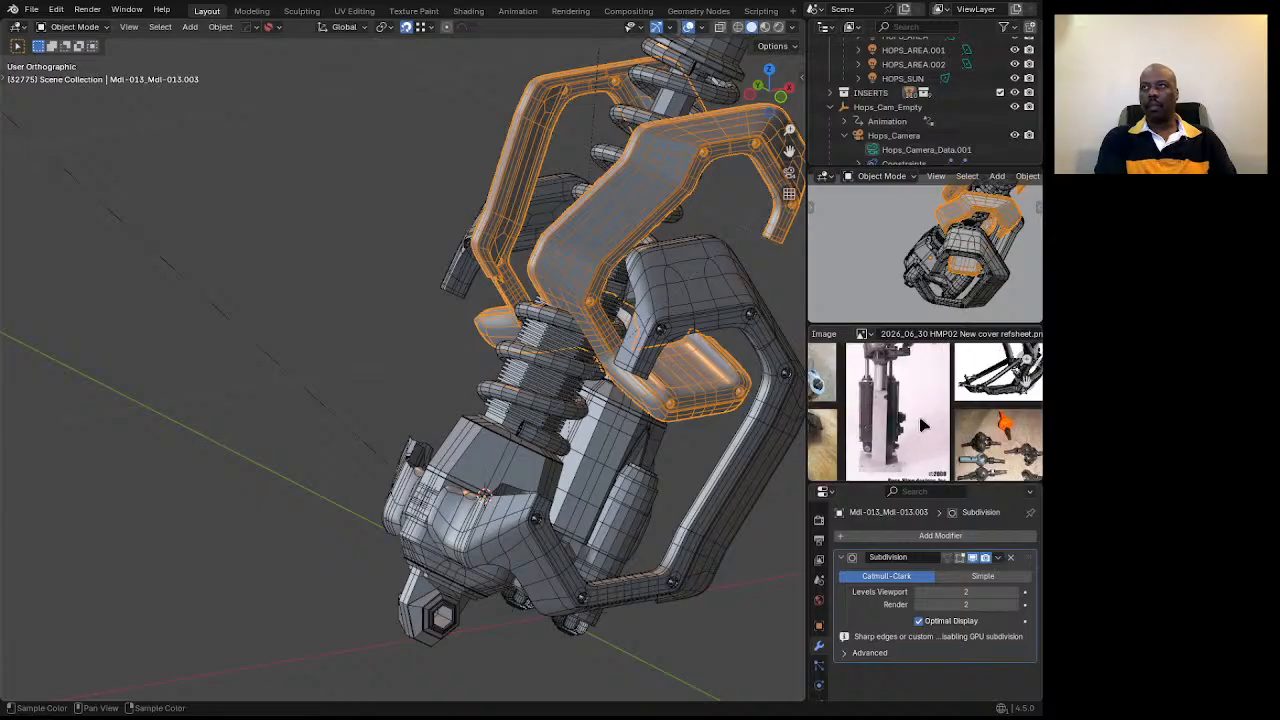
middle_drag(912, 419, 906, 462)
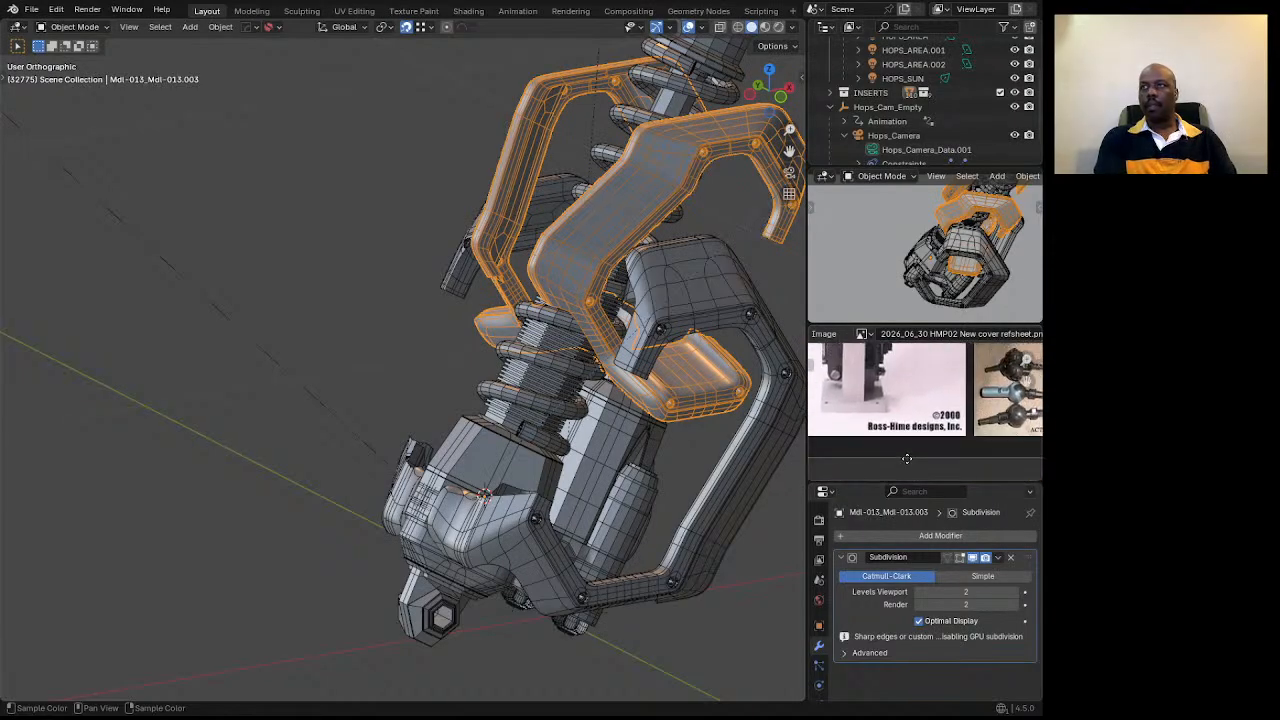
scroll(884, 462, down, 2)
scroll(897, 469, up, 1)
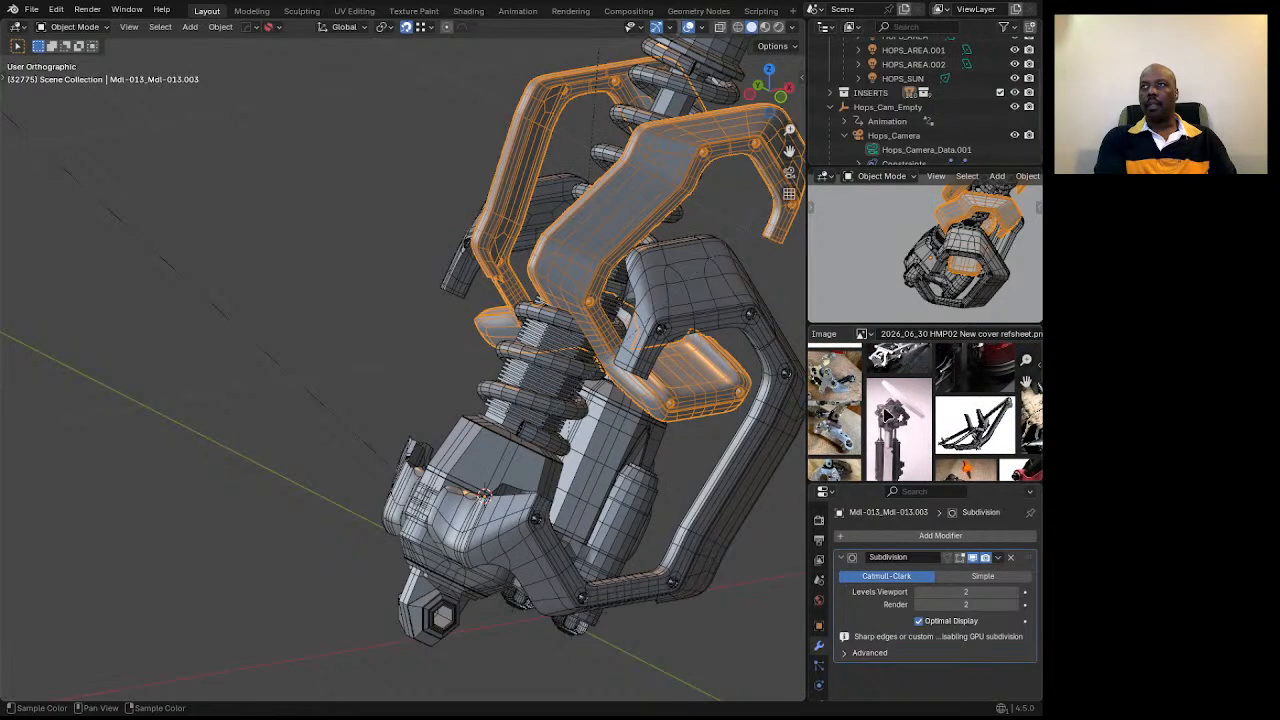
scroll(885, 415, up, 2)
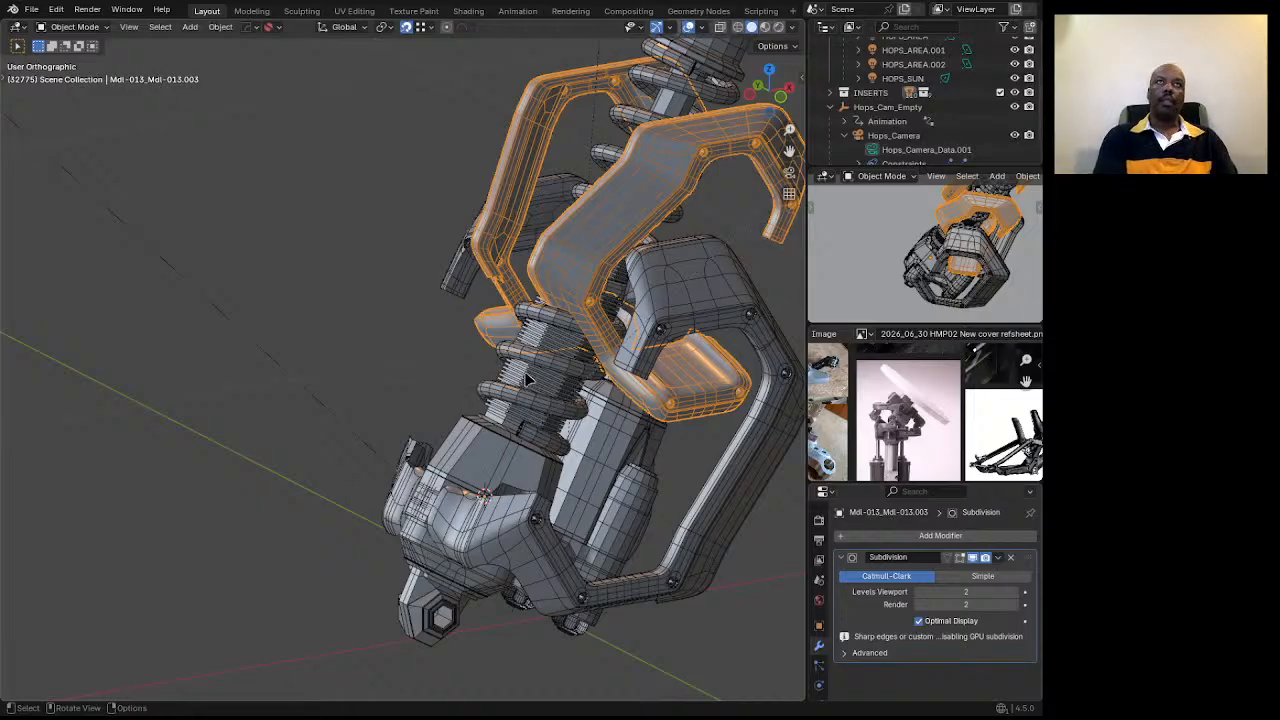
Select the lower mount block at the base of the shock assembly.
scroll(535, 395, down, 5)
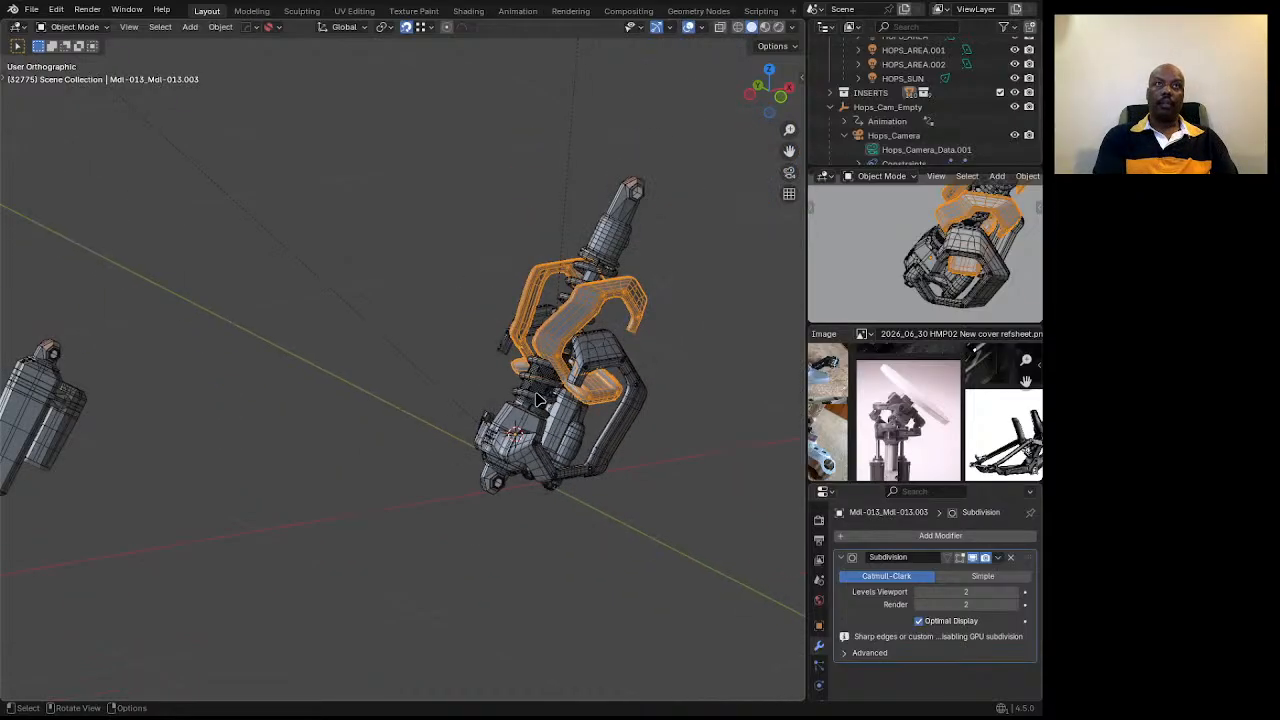
scroll(537, 400, up, 5)
scroll(506, 423, down, 1)
click(463, 470)
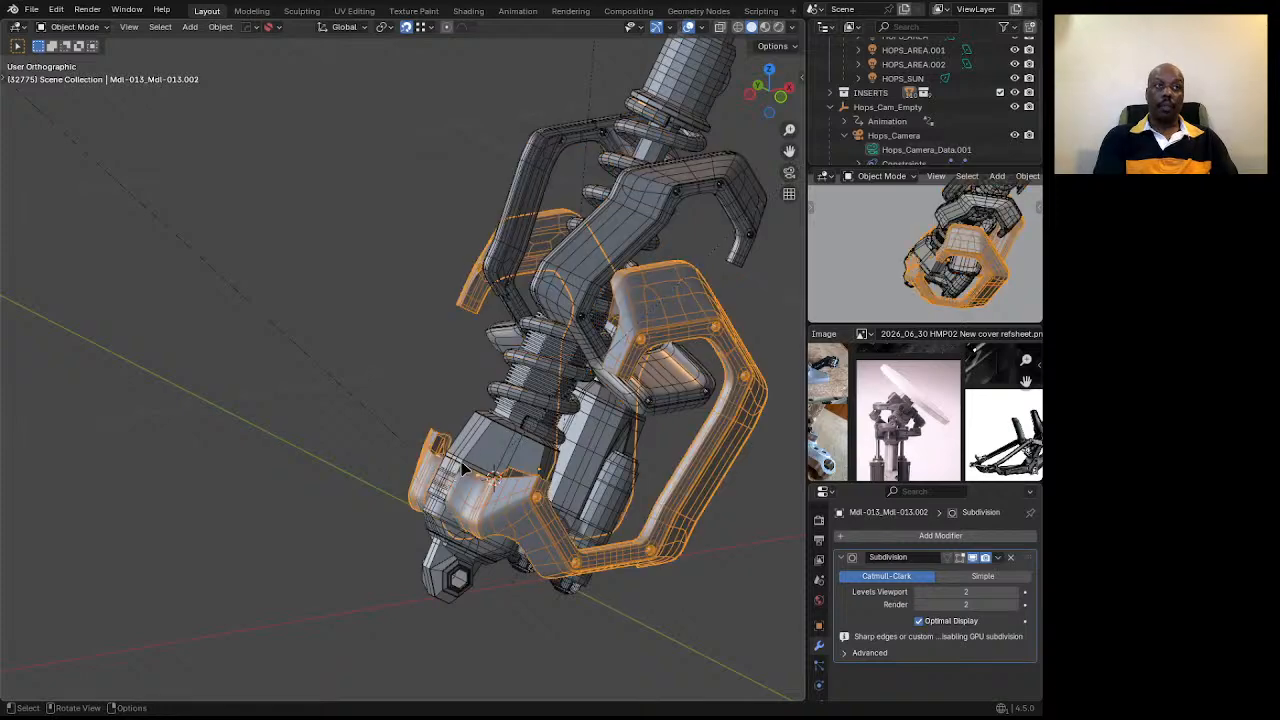
click(452, 467)
scroll(500, 460, down, 4)
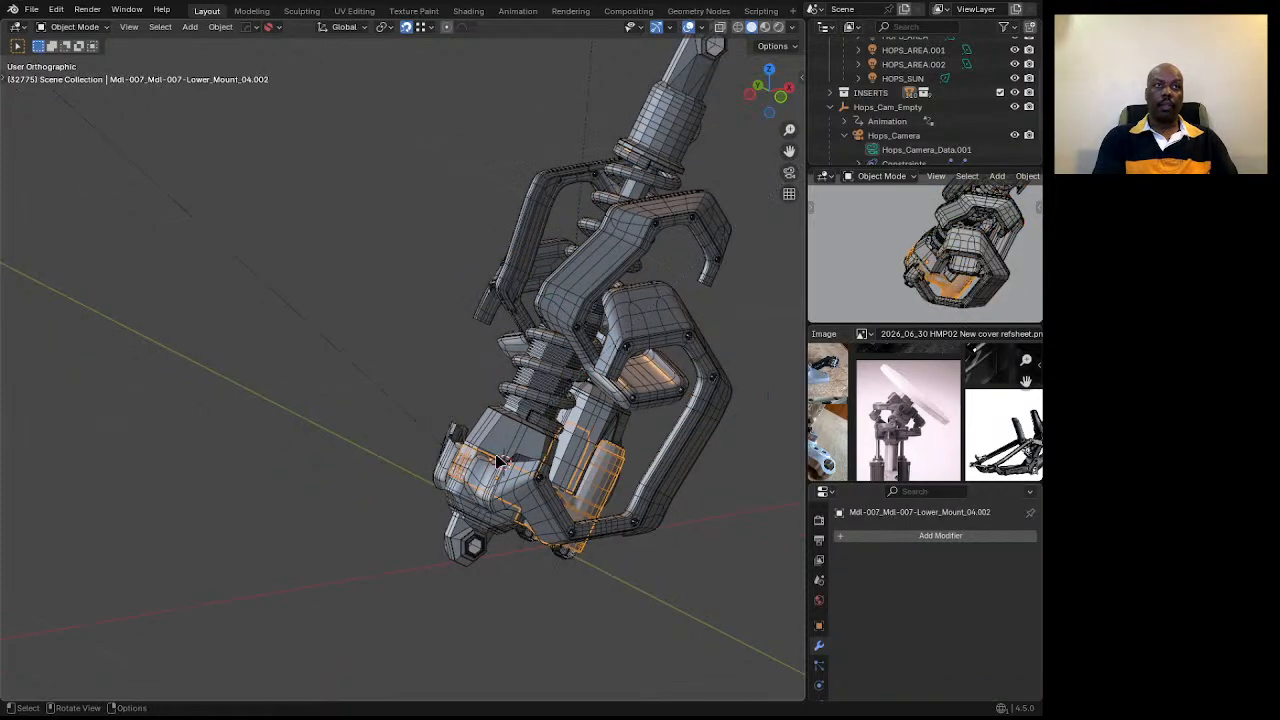
middle_drag(540, 443, 546, 441)
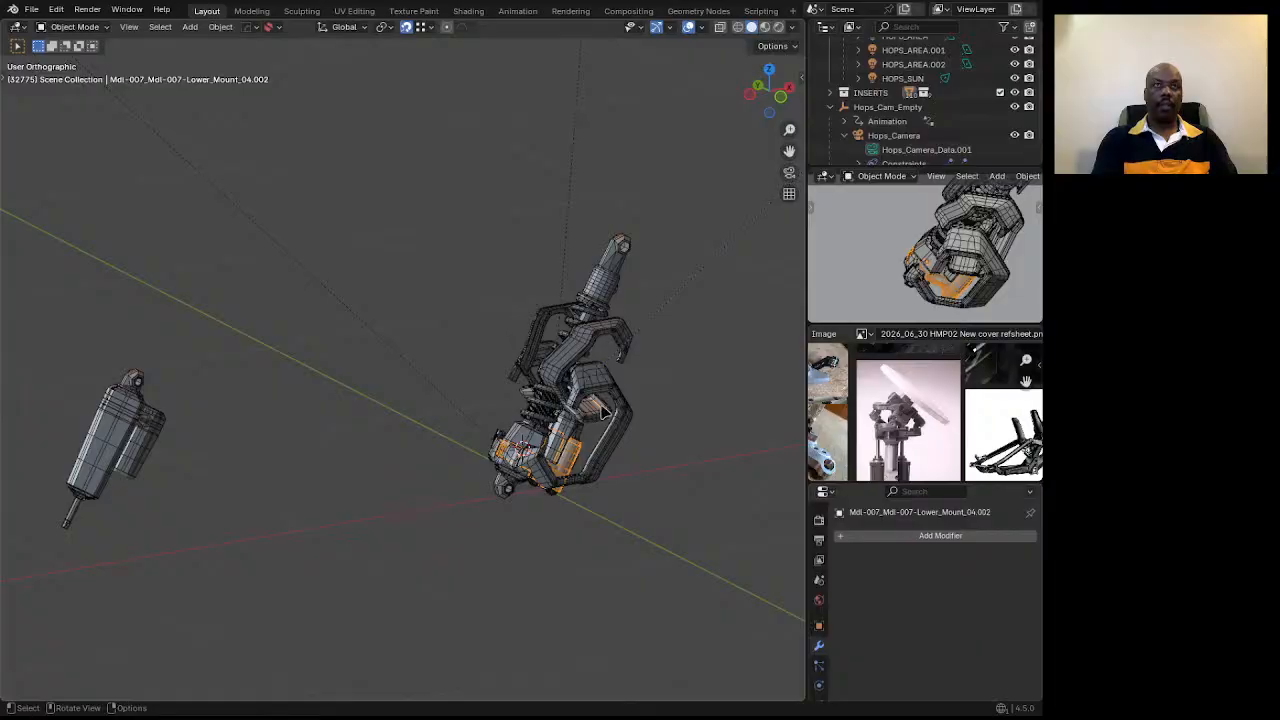
Compare the separate reservoir cylinder with the guarded shock assembly, checking their proportions and the lower mount up close.
scroll(548, 422, down, 10)
scroll(445, 375, up, 9)
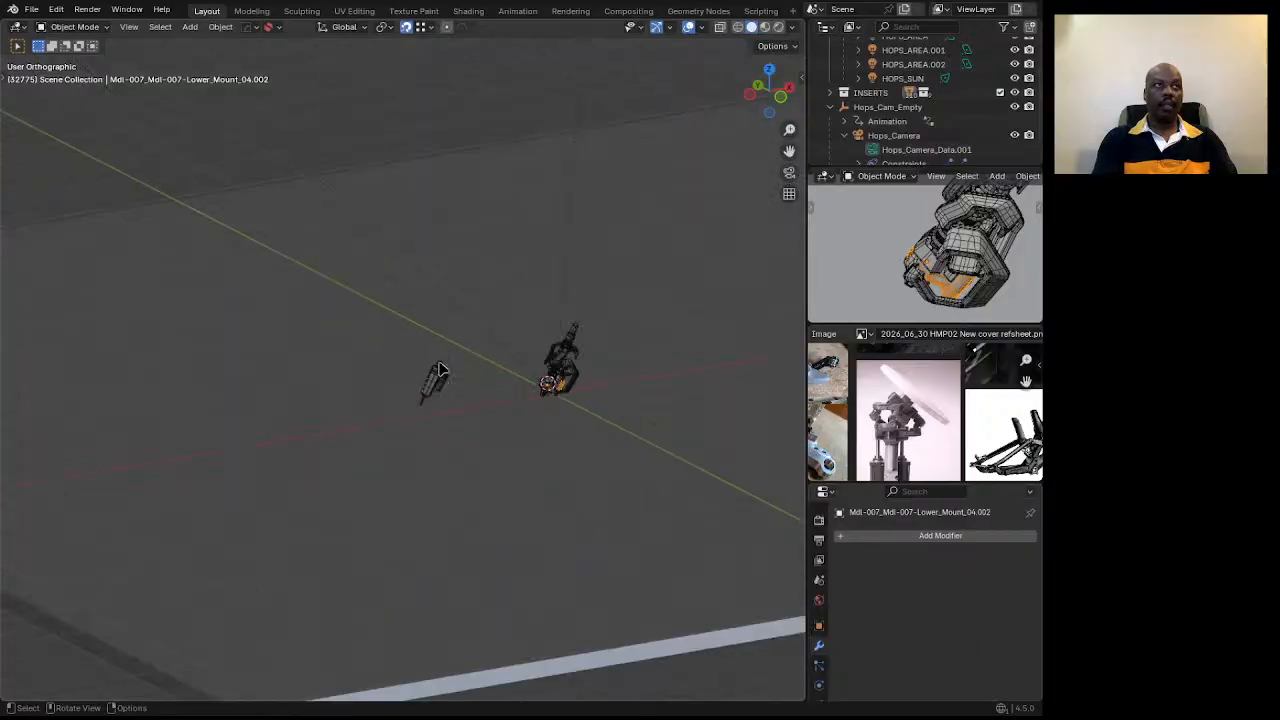
scroll(452, 388, up, 4)
scroll(295, 418, down, 4)
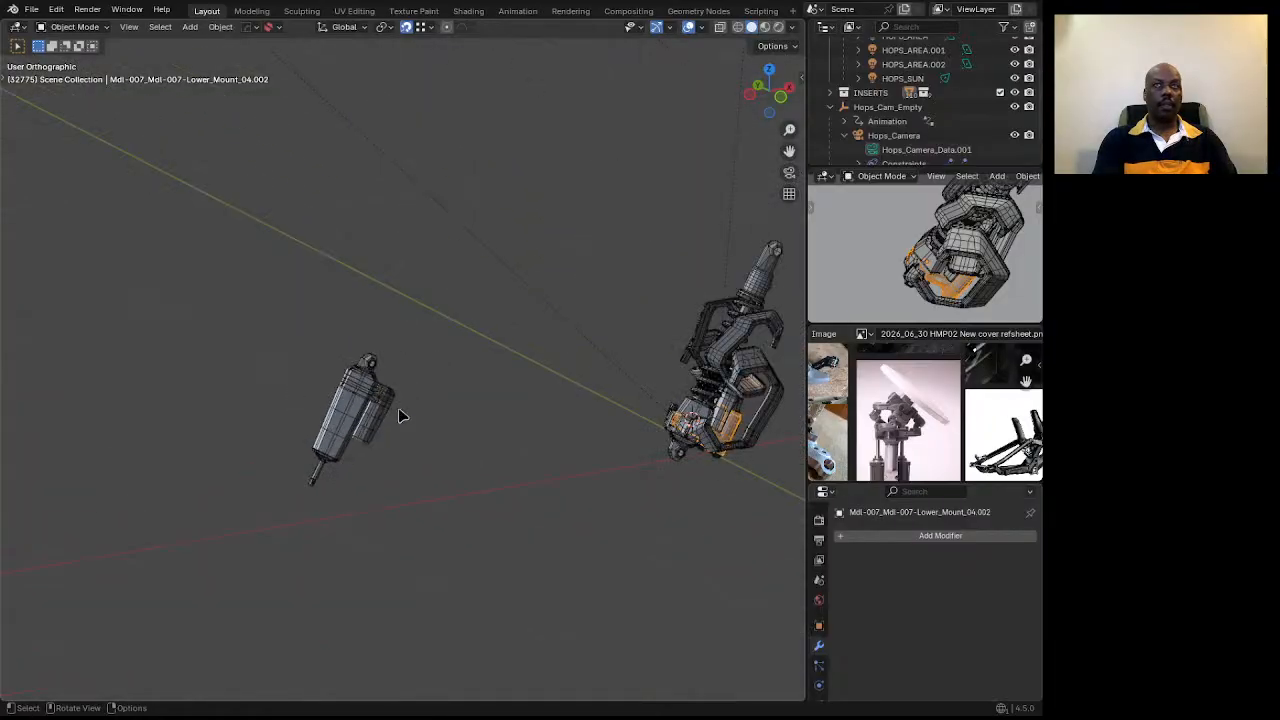
scroll(765, 415, up, 3)
scroll(655, 425, down, 3)
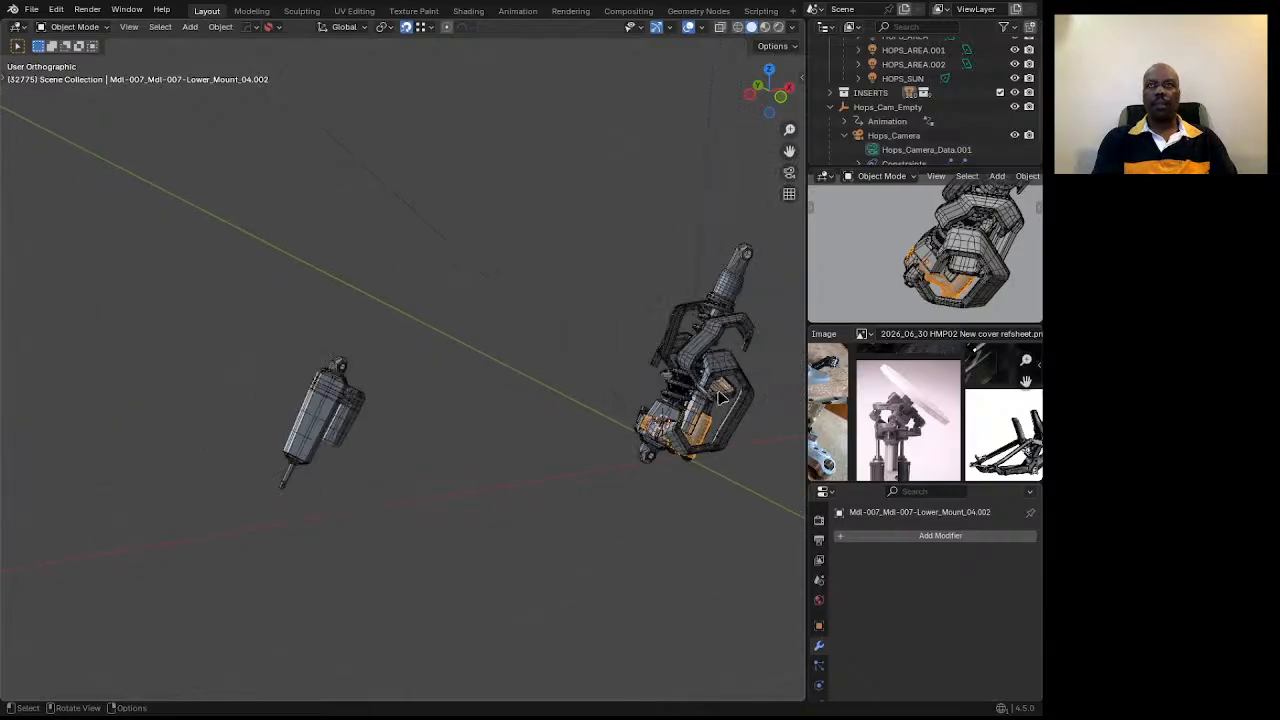
scroll(697, 410, up, 4)
scroll(685, 345, down, 4)
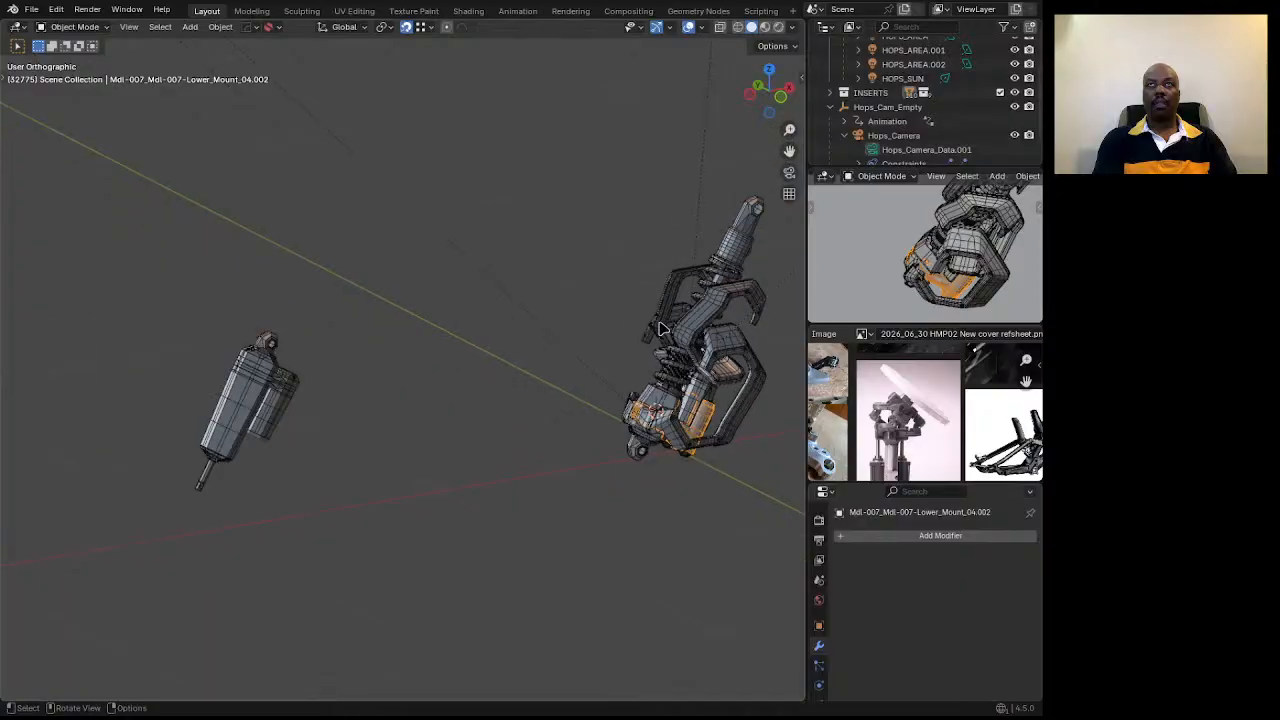
middle_drag(685, 345, 680, 336)
scroll(728, 393, down, 1)
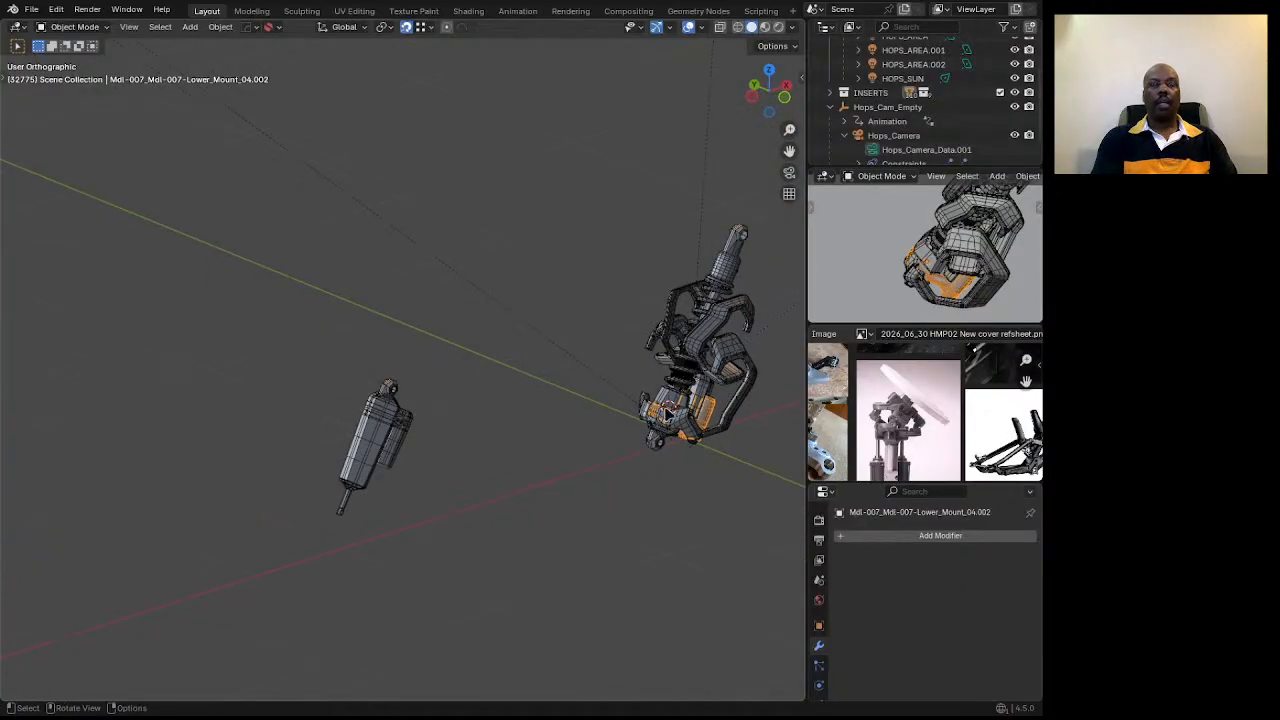
scroll(706, 395, down, 2)
scroll(690, 405, up, 6)
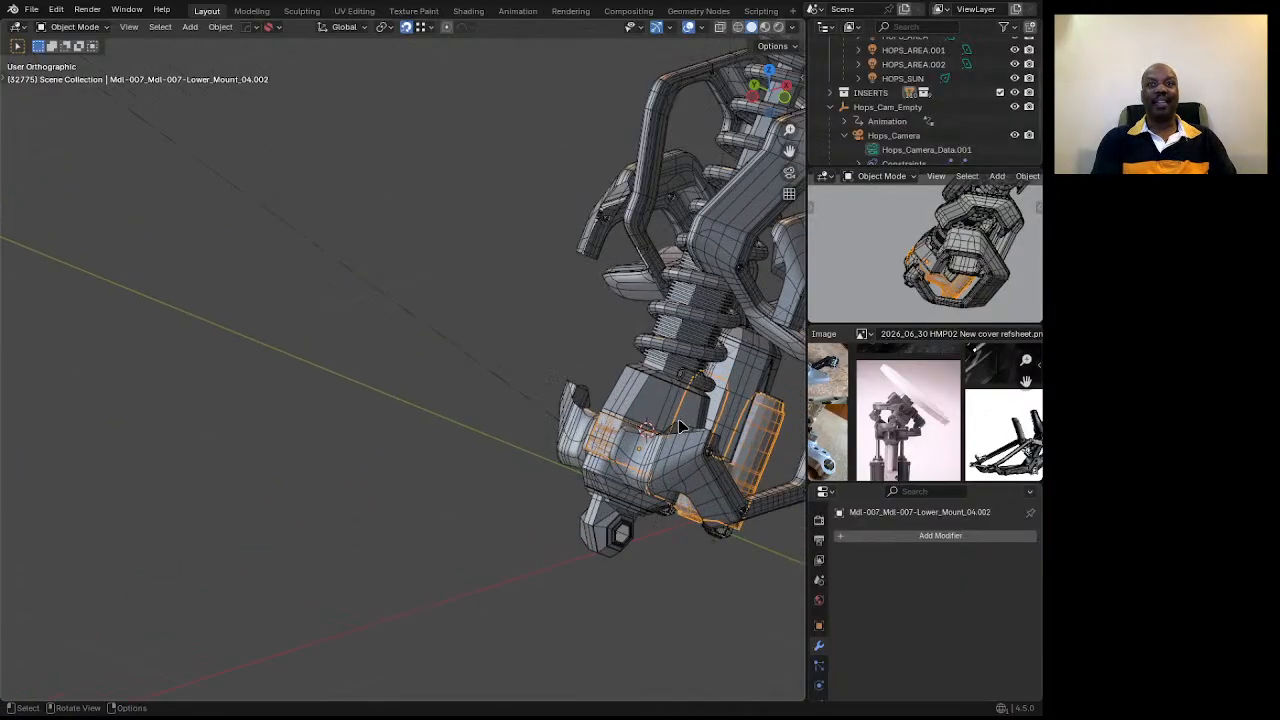
scroll(678, 418, down, 2)
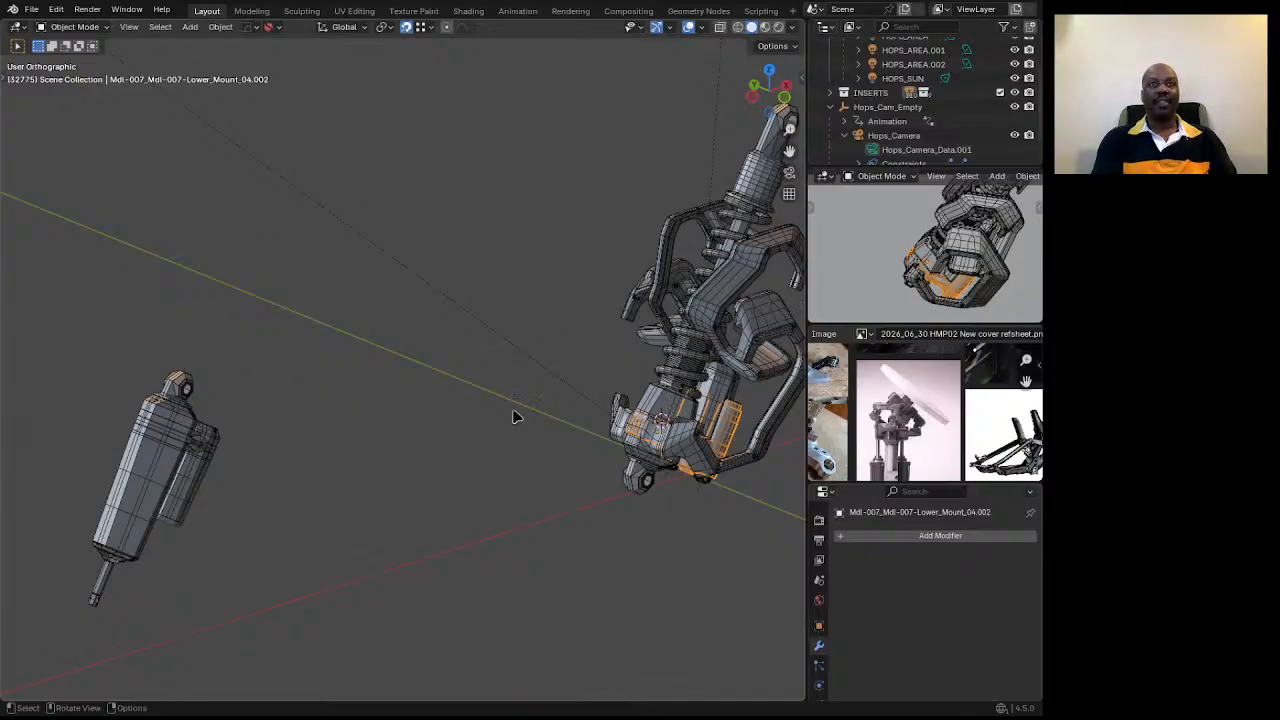
Look over the spare mechanical parts laid out at the far corner of the floor plane.
scroll(497, 386, down, 8)
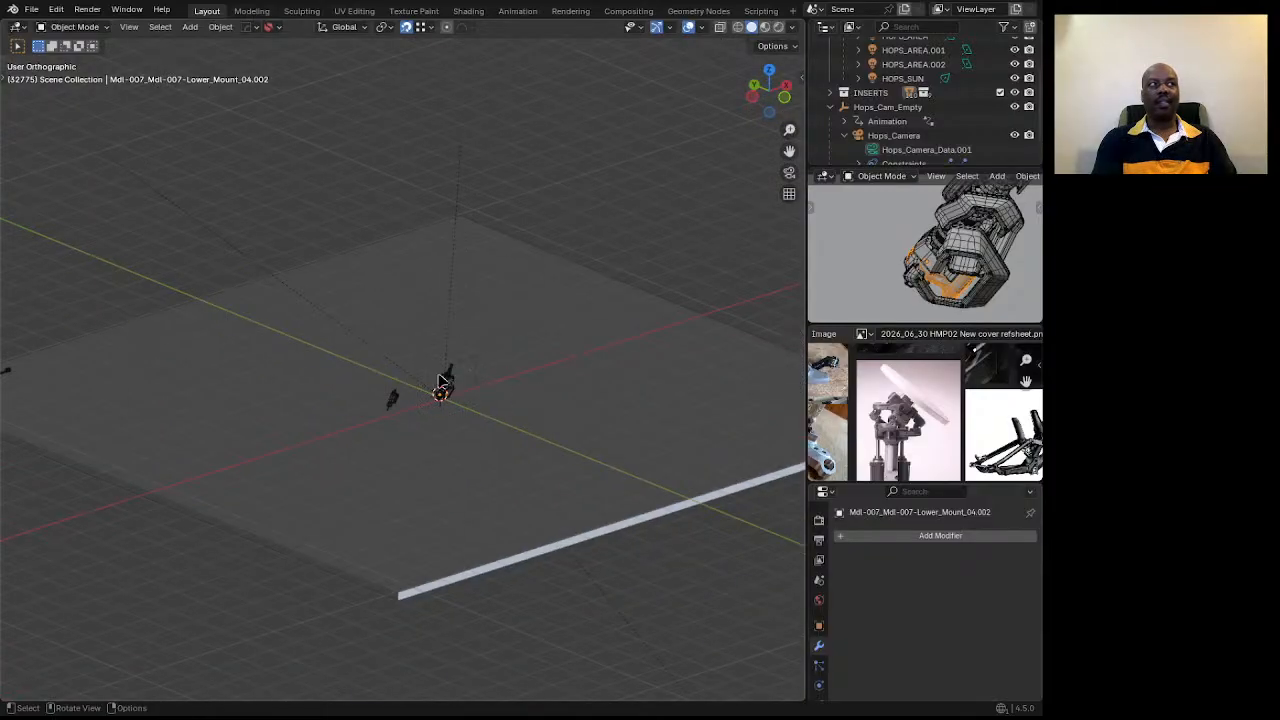
scroll(202, 401, up, 8)
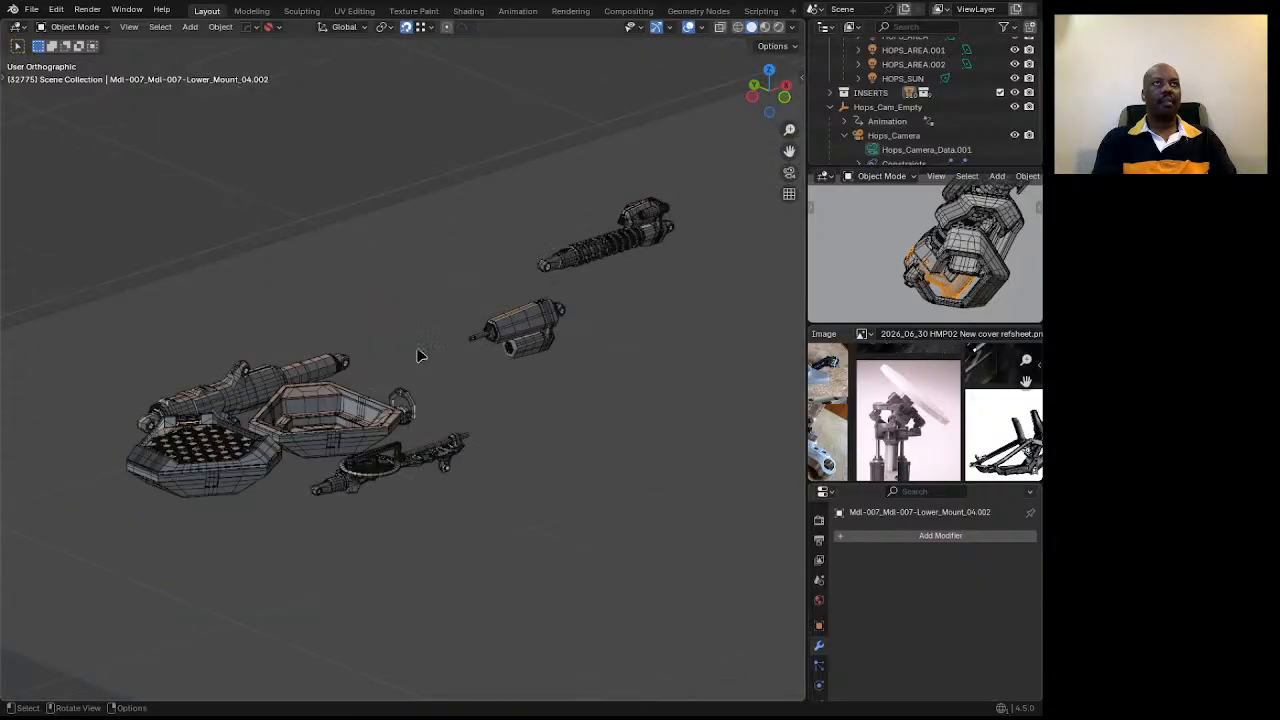
scroll(172, 433, up, 1)
middle_drag(265, 343, 340, 500)
scroll(341, 501, down, 1)
scroll(339, 490, down, 7)
scroll(358, 306, up, 7)
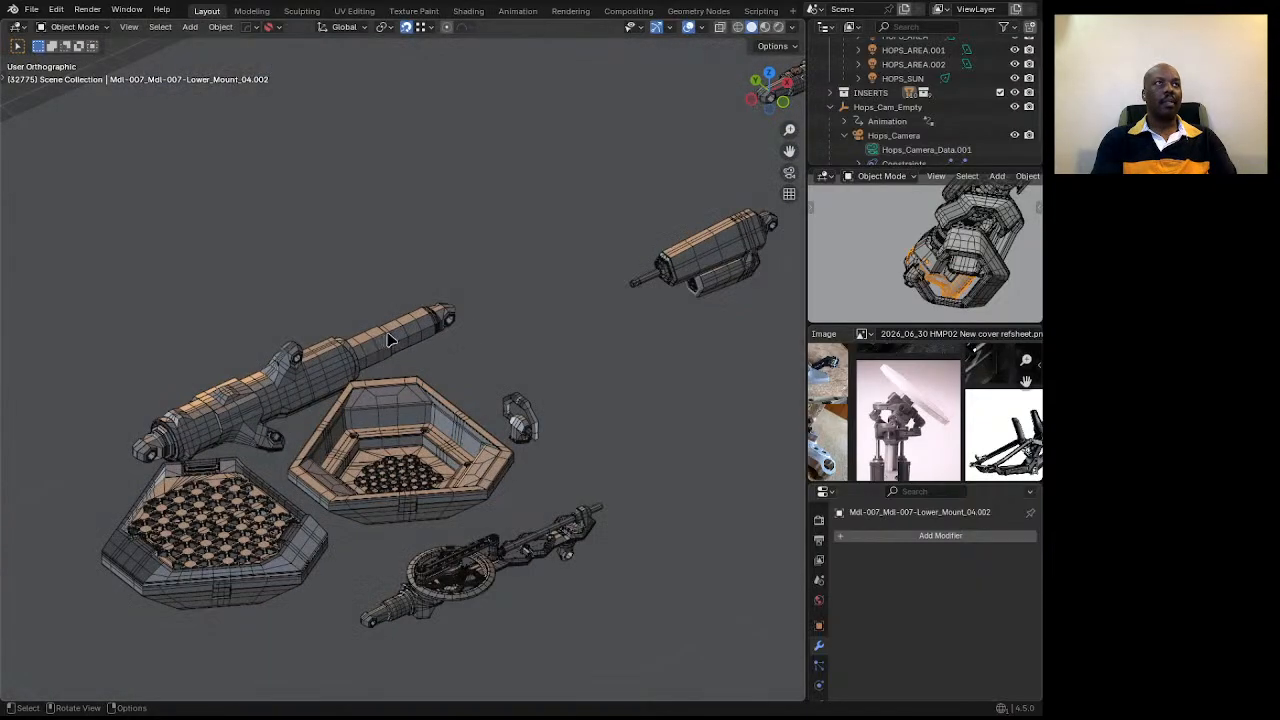
scroll(236, 384, down, 4)
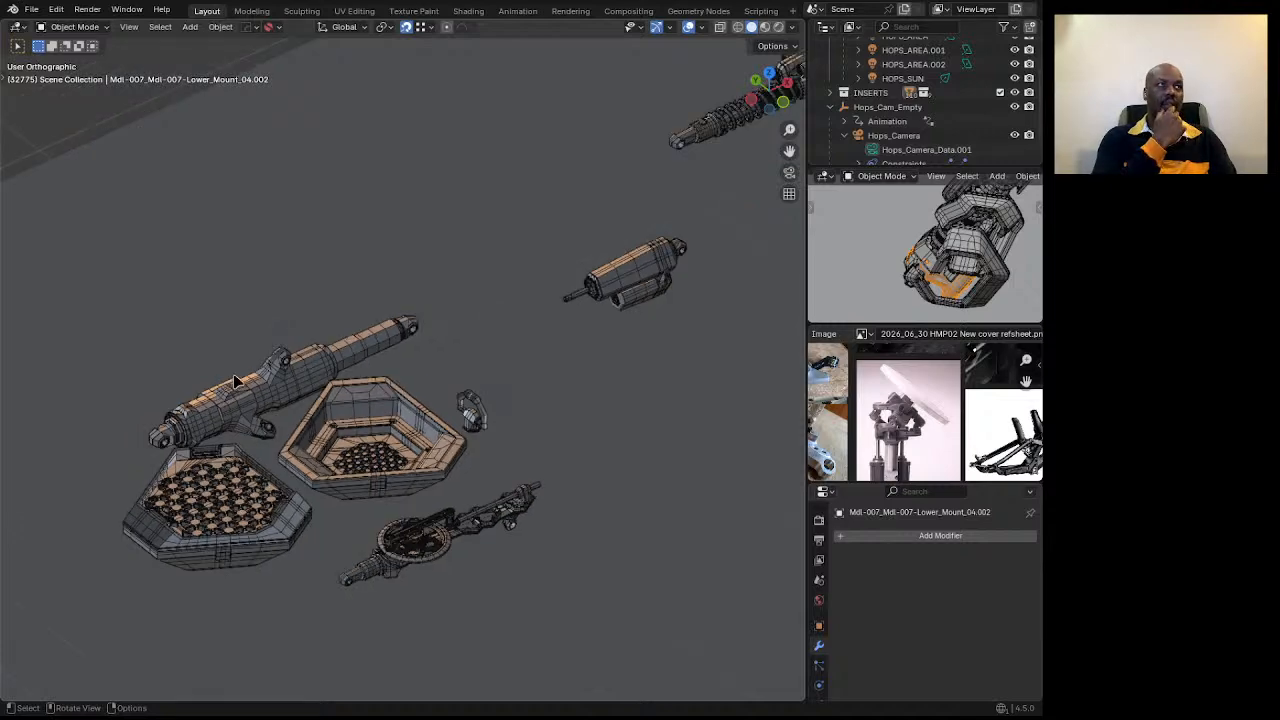
scroll(186, 379, down, 5)
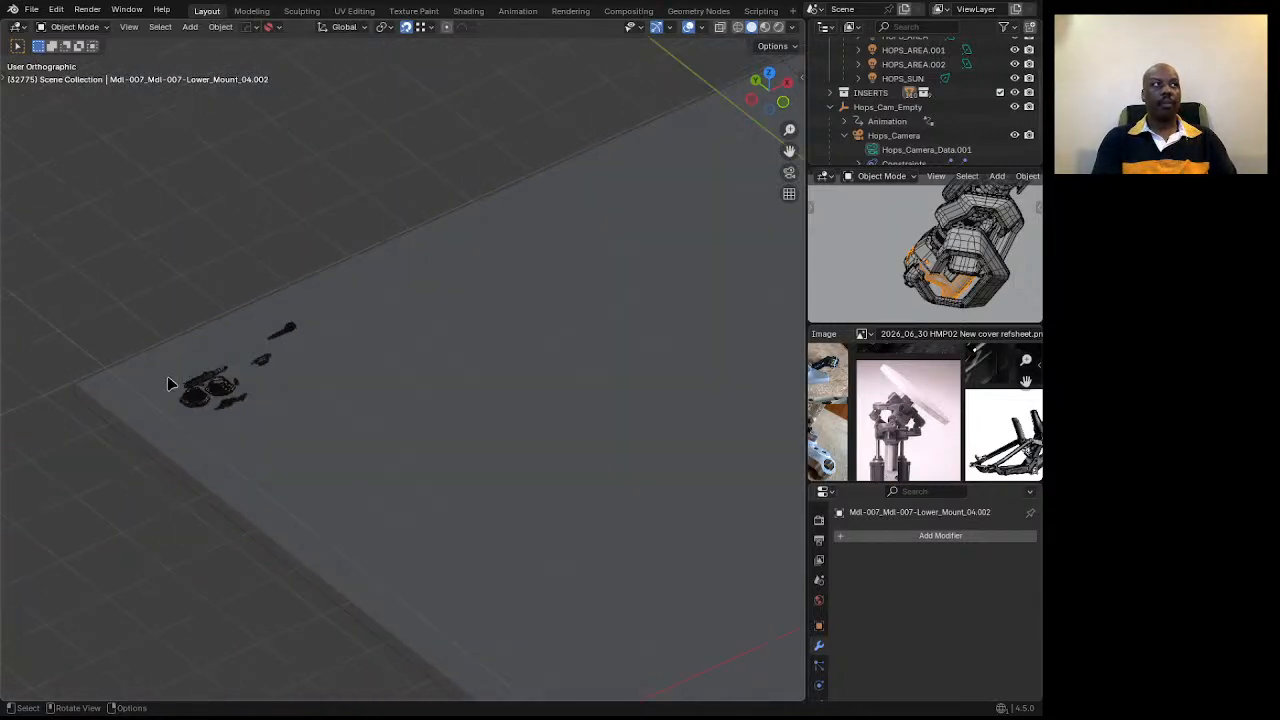
scroll(455, 420, up, 6)
scroll(459, 416, down, 5)
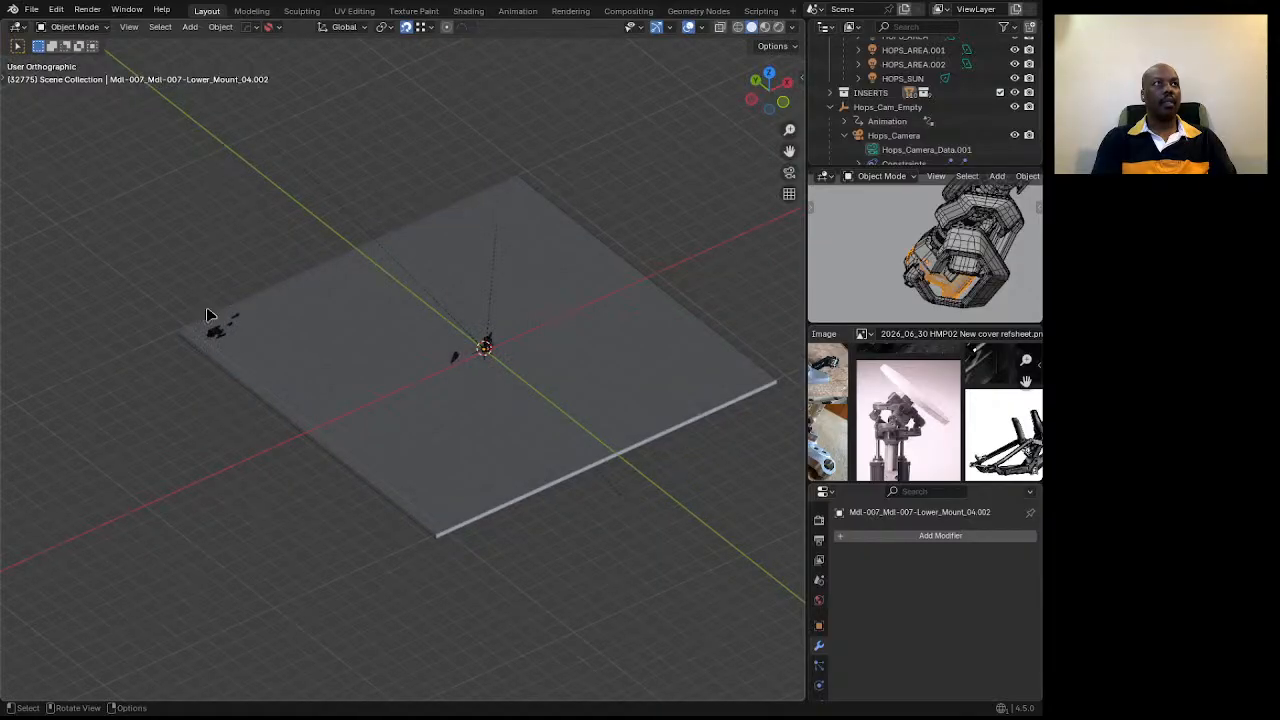
Examine the separate reservoir cylinder again, followed by the whole guarded shock assembly at the scene centre.
scroll(560, 369, up, 7)
scroll(560, 369, up, 3)
middle_drag(560, 369, 423, 403)
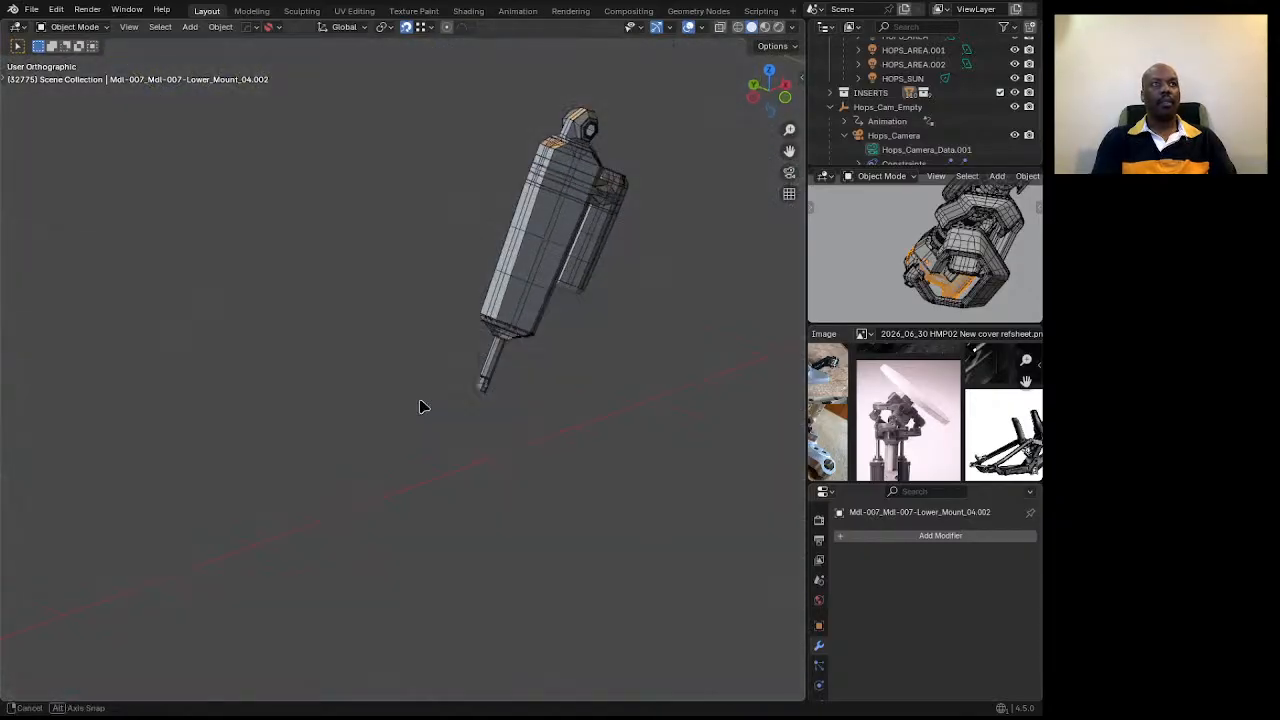
scroll(671, 386, down, 8)
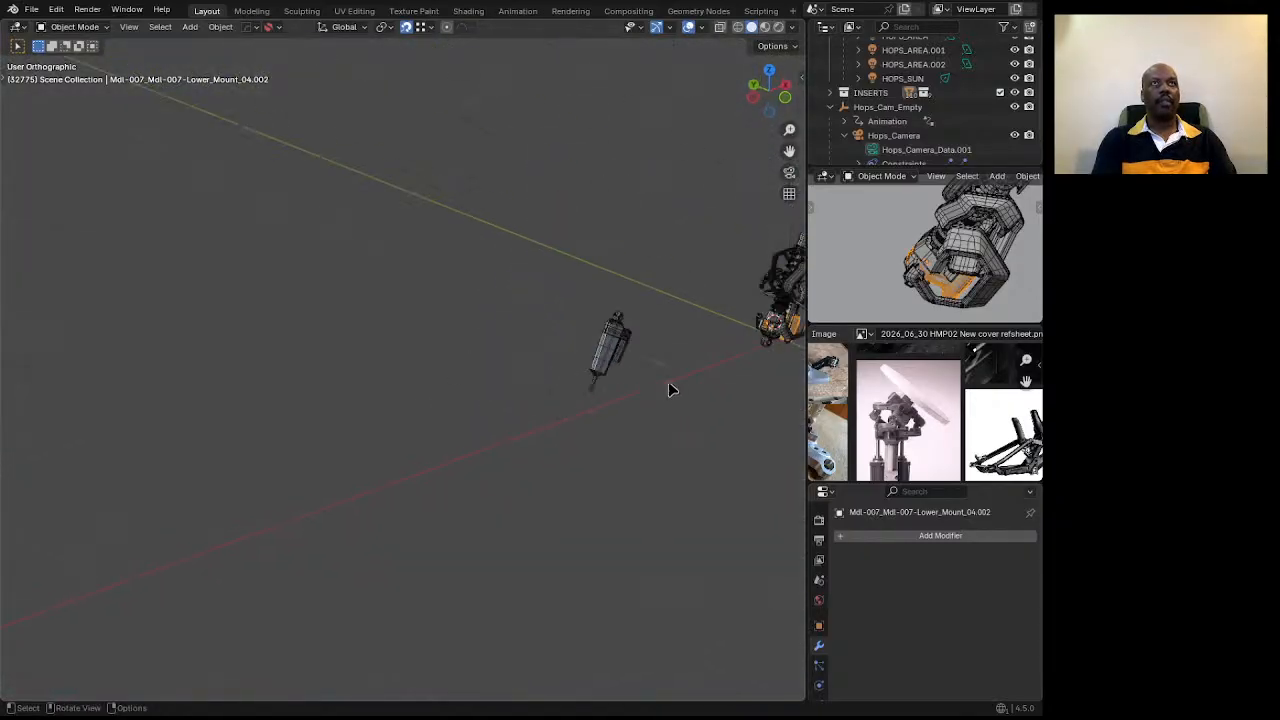
scroll(698, 340, up, 4)
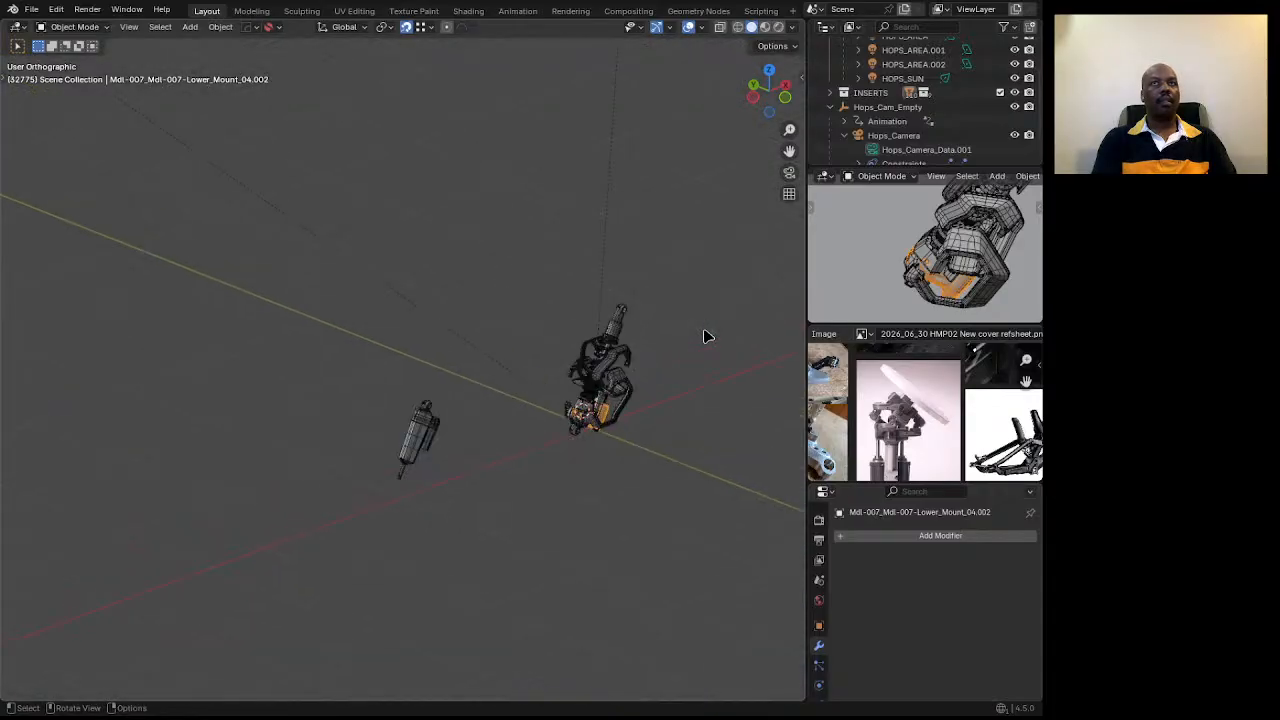
scroll(476, 356, up, 5)
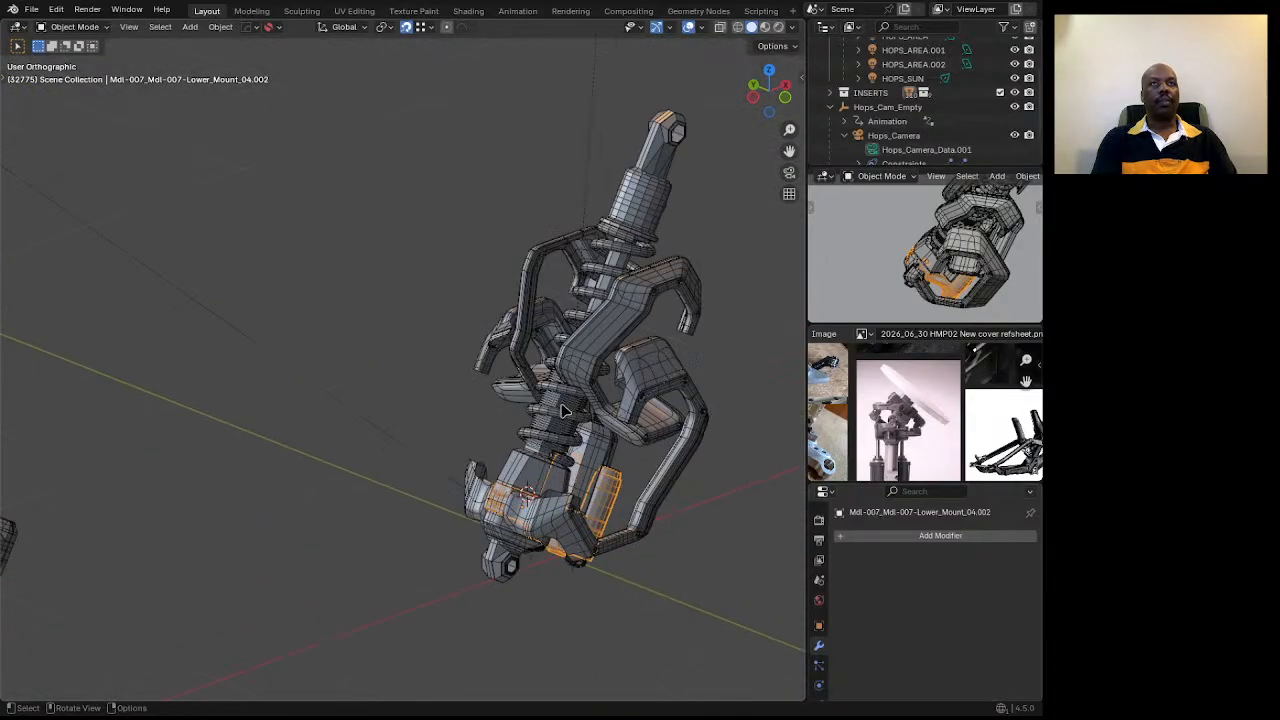
middle_drag(575, 464, 478, 508)
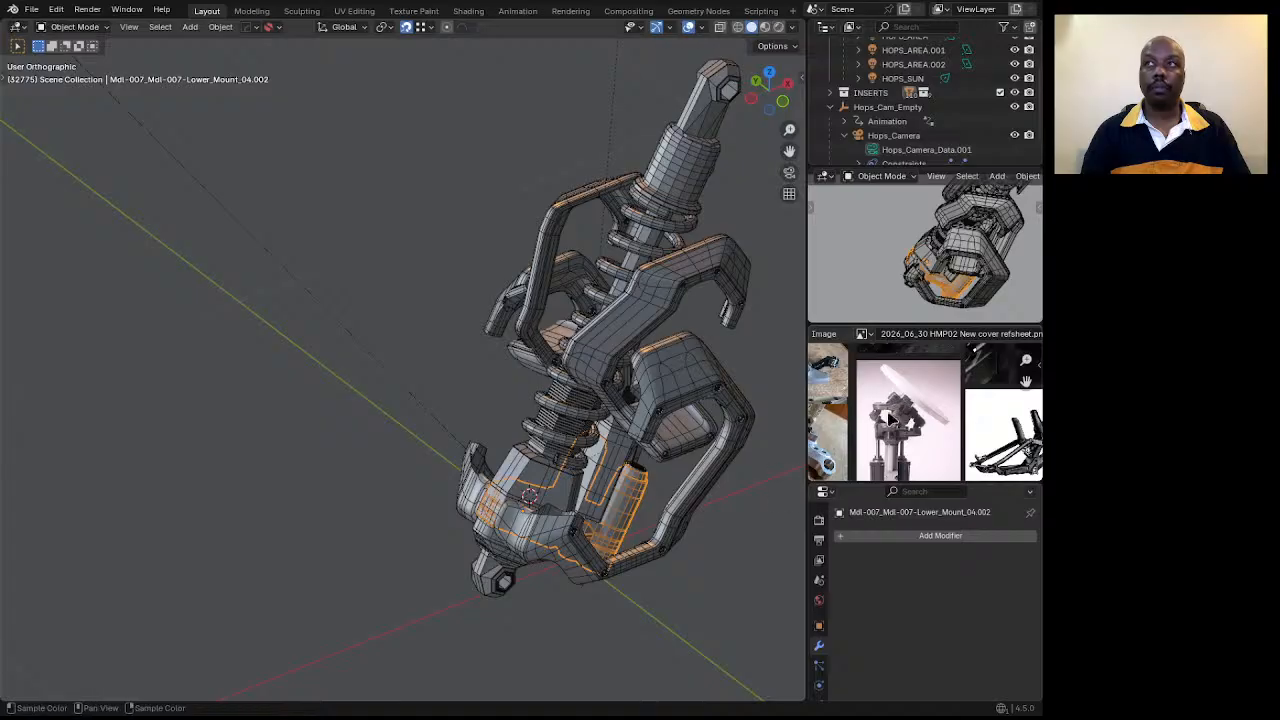
Check the joint photo on the reference sheet and inspect the shock's lower mount and guards against it.
scroll(822, 404, down, 1)
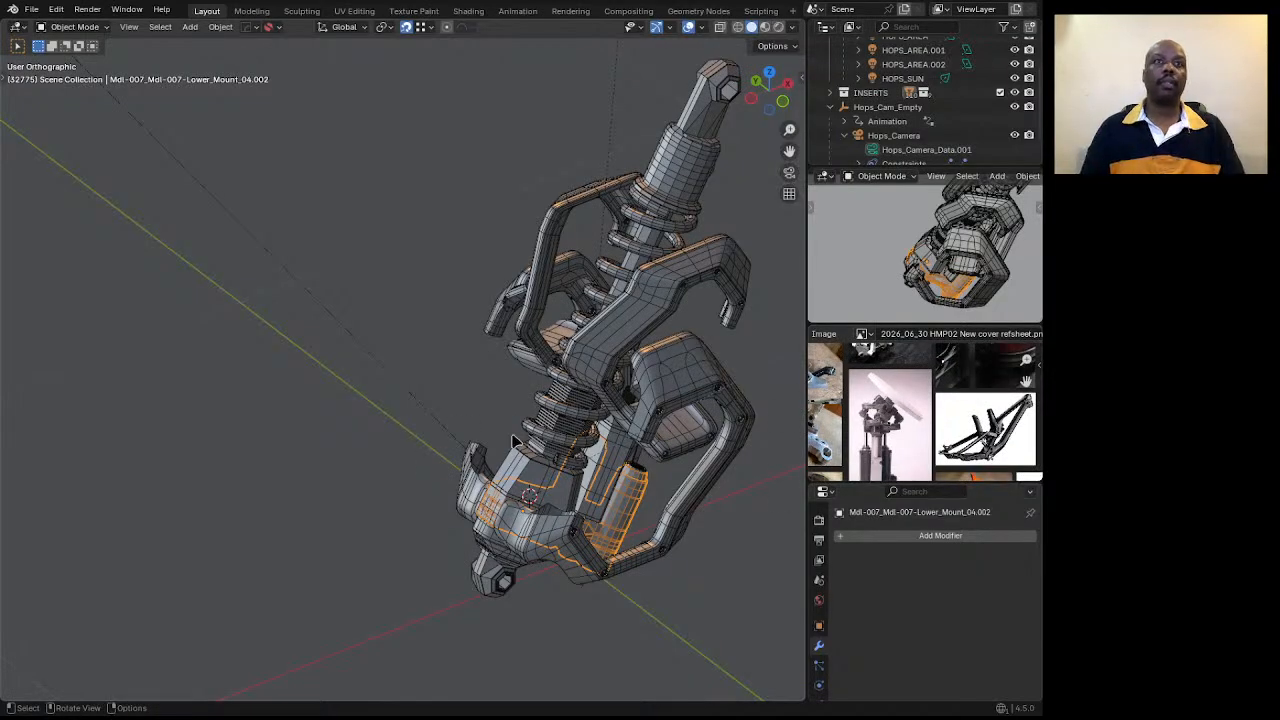
scroll(515, 440, down, 4)
scroll(490, 506, down, 1)
middle_drag(490, 506, 590, 470)
scroll(570, 460, up, 5)
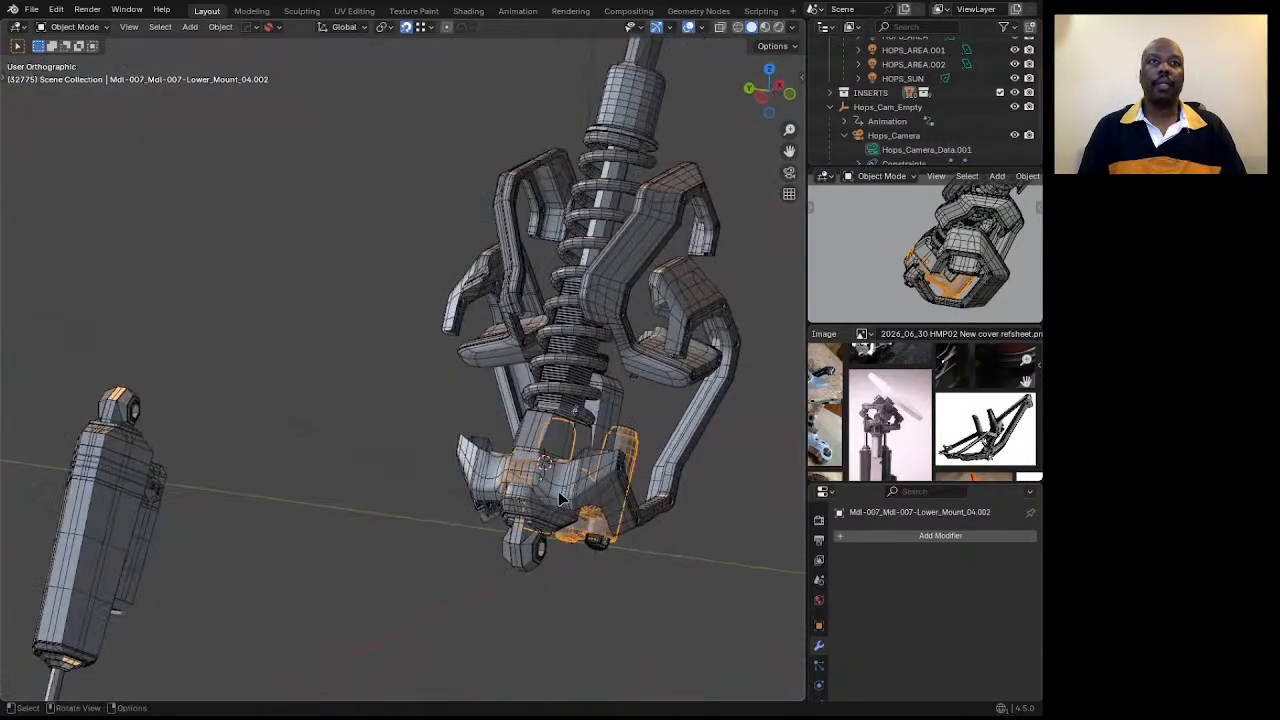
scroll(560, 450, up, 6)
scroll(545, 440, down, 3)
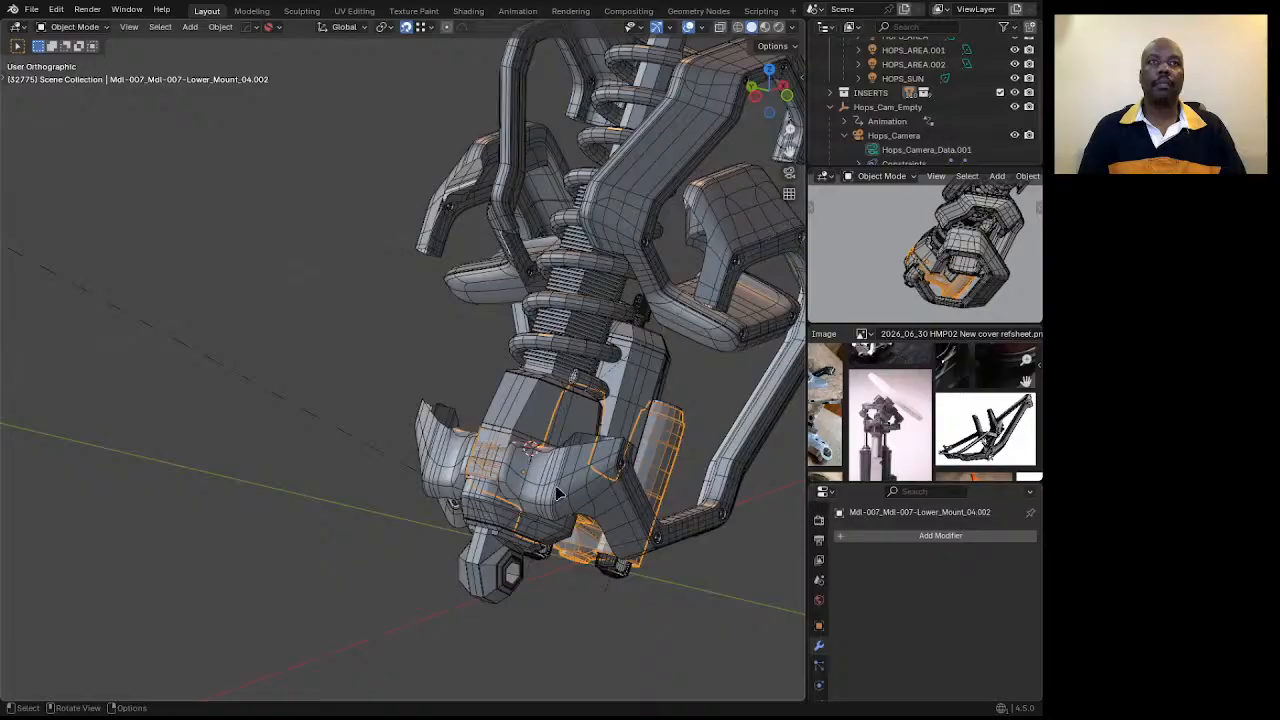
scroll(540, 480, down, 2)
scroll(520, 490, up, 1)
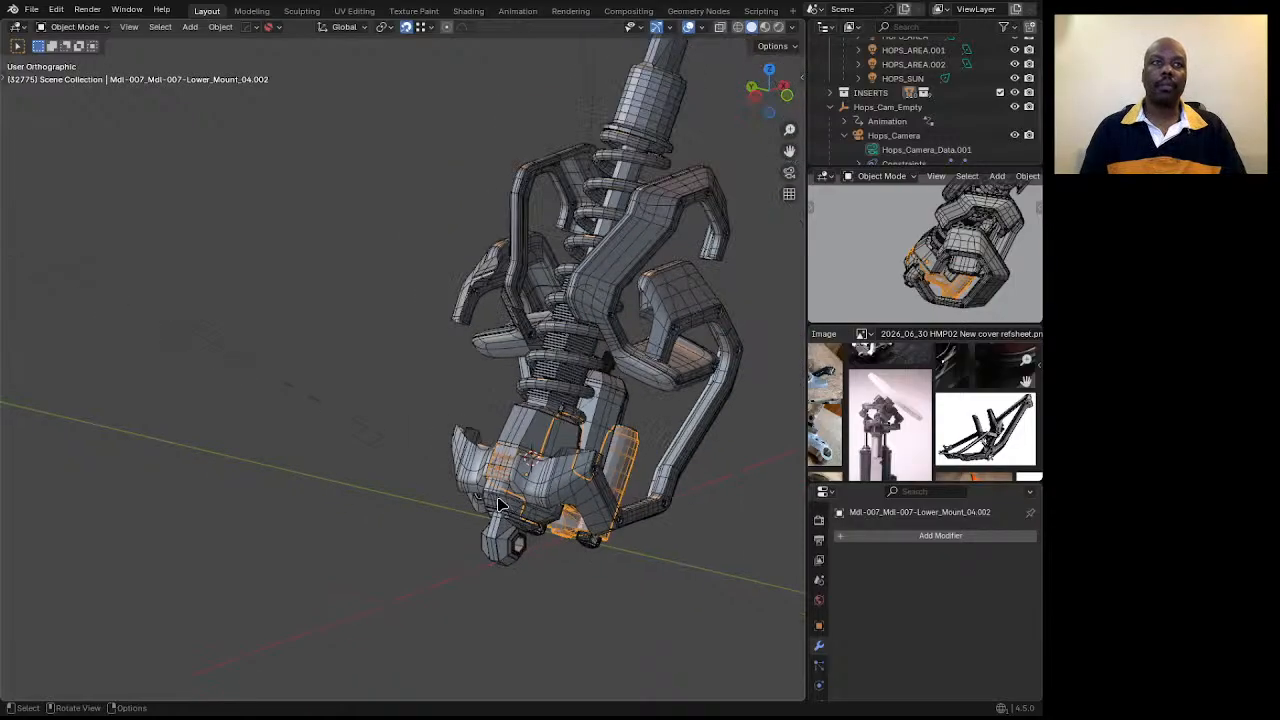
Select the lower mount block together with the outer guard, inspect them in local view, and return to the full scene.
click(494, 486)
scroll(494, 486, up, 1)
click(500, 484)
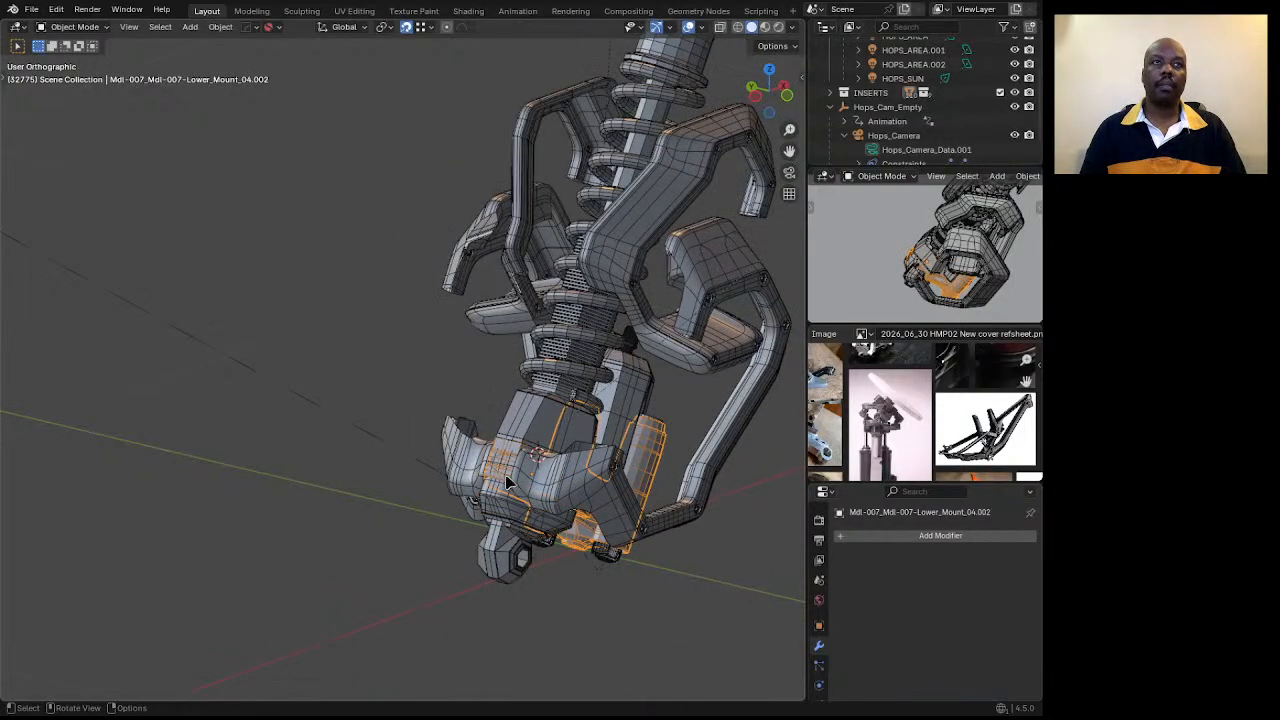
shift+click(553, 485)
key(KP_Divide)
middle_drag(553, 485, 429, 506)
key(KP_Divide)
scroll(463, 483, down, 3)
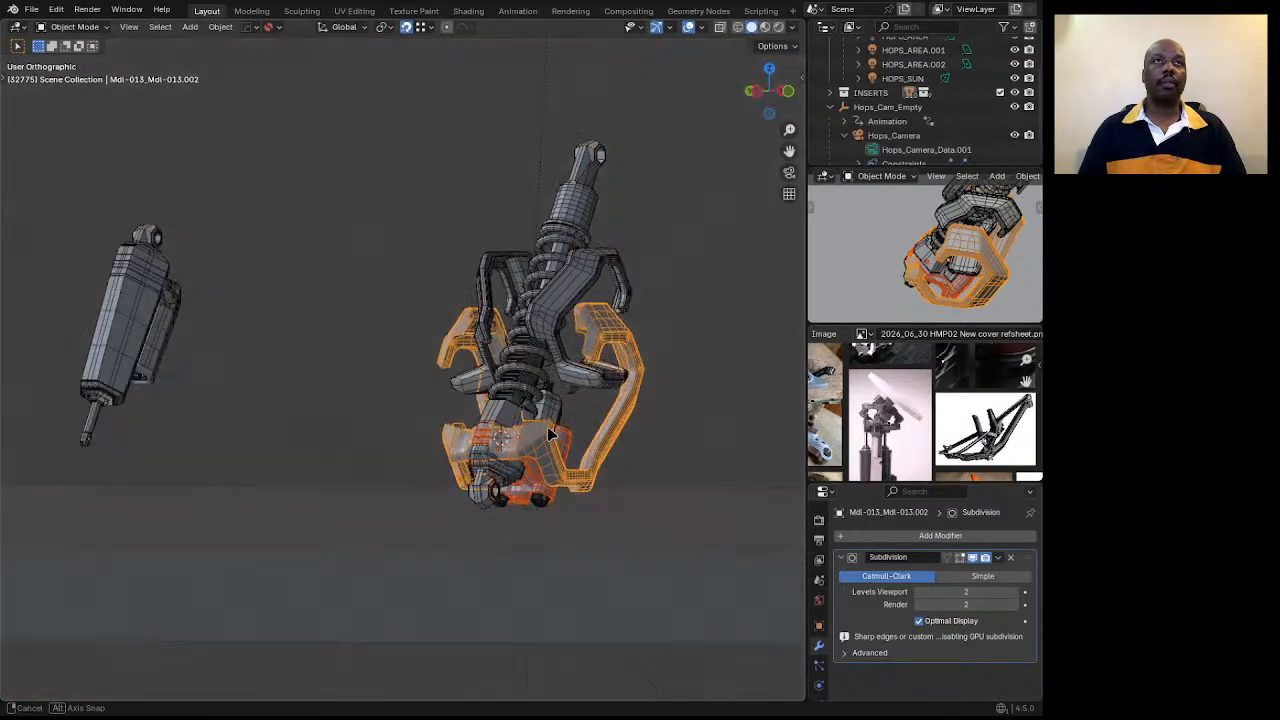
Inspect the outer guard's fit around the lower mount and its clearance to the upper guard and side cylinder.
scroll(493, 483, up, 5)
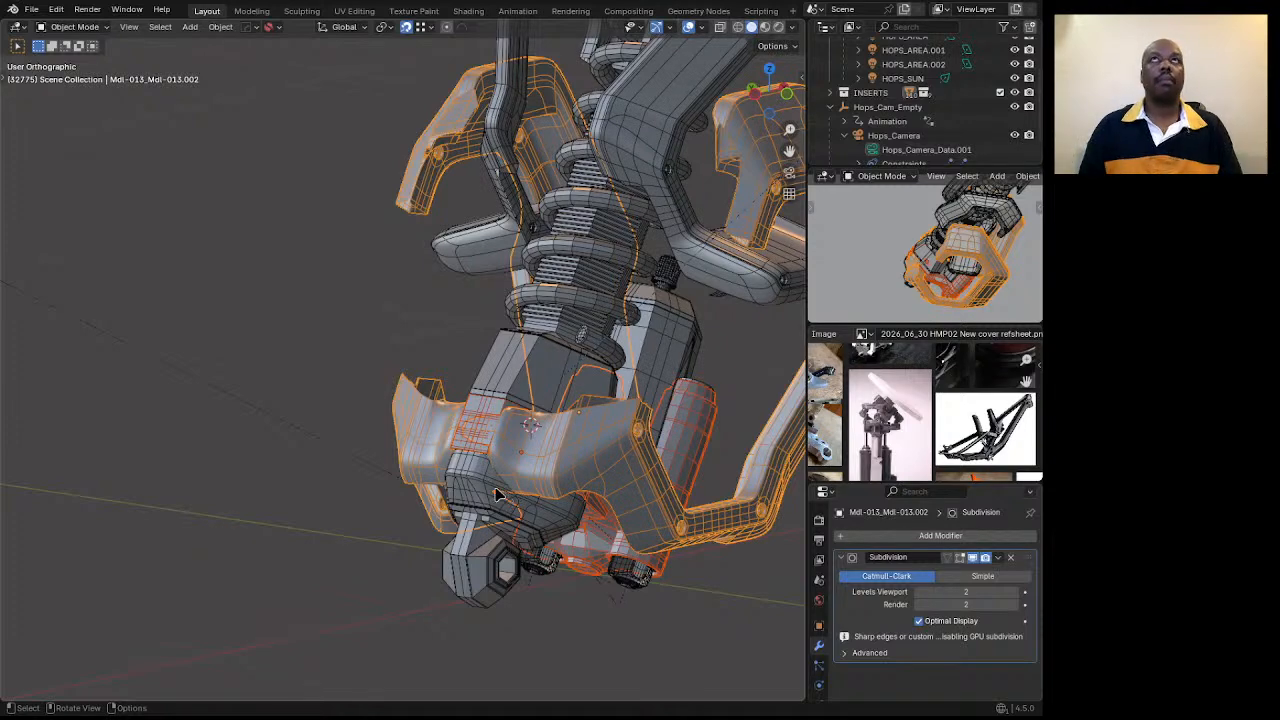
scroll(505, 500, down, 5)
middle_drag(505, 500, 650, 340)
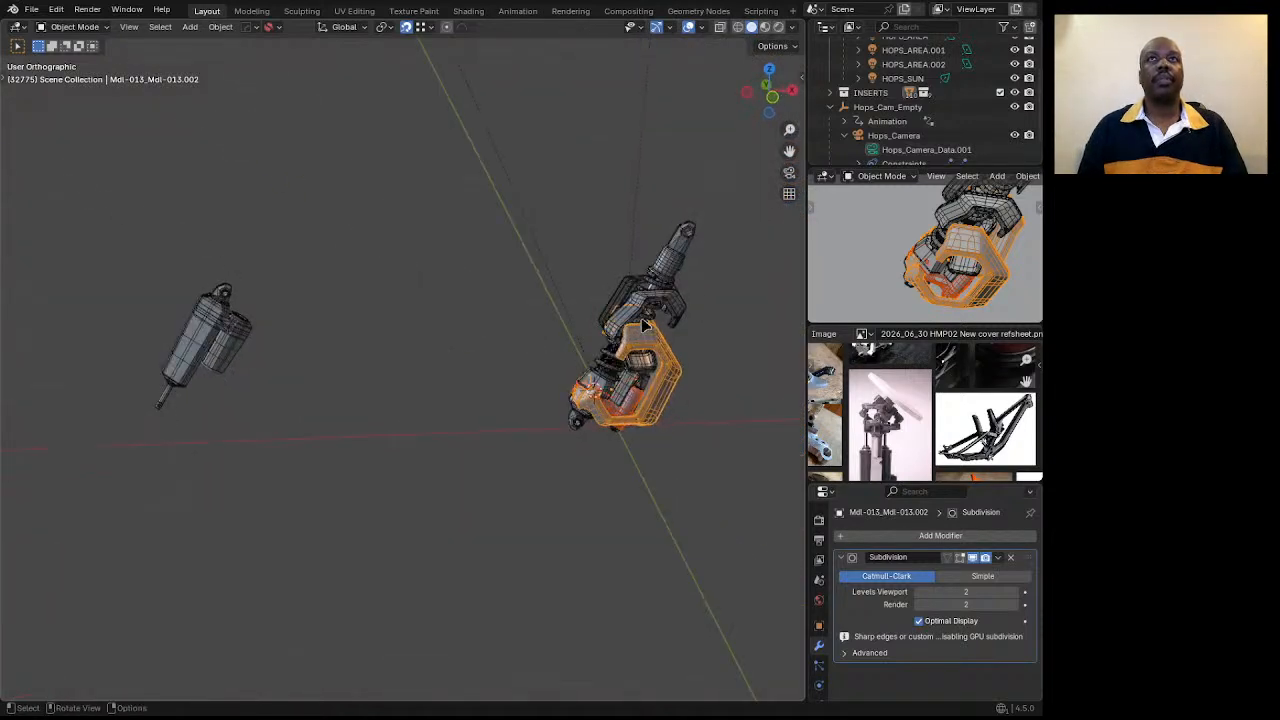
scroll(655, 335, up, 5)
scroll(660, 333, up, 6)
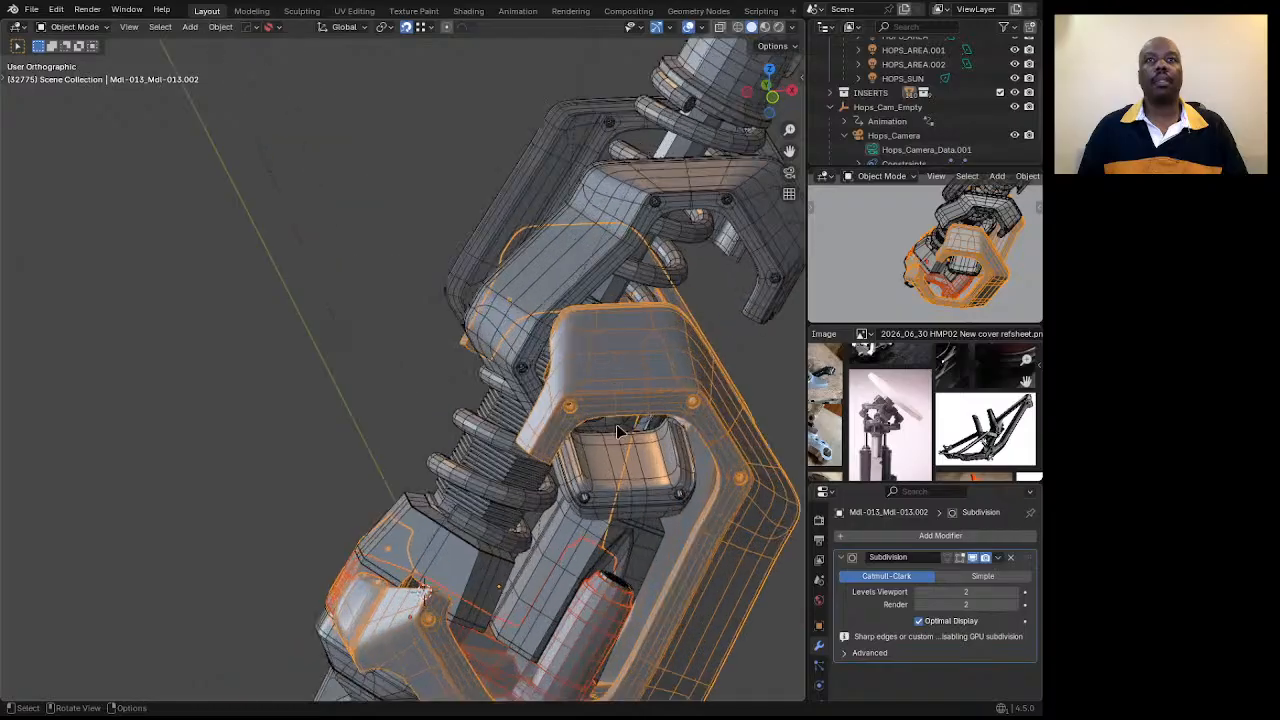
middle_drag(624, 522, 632, 472)
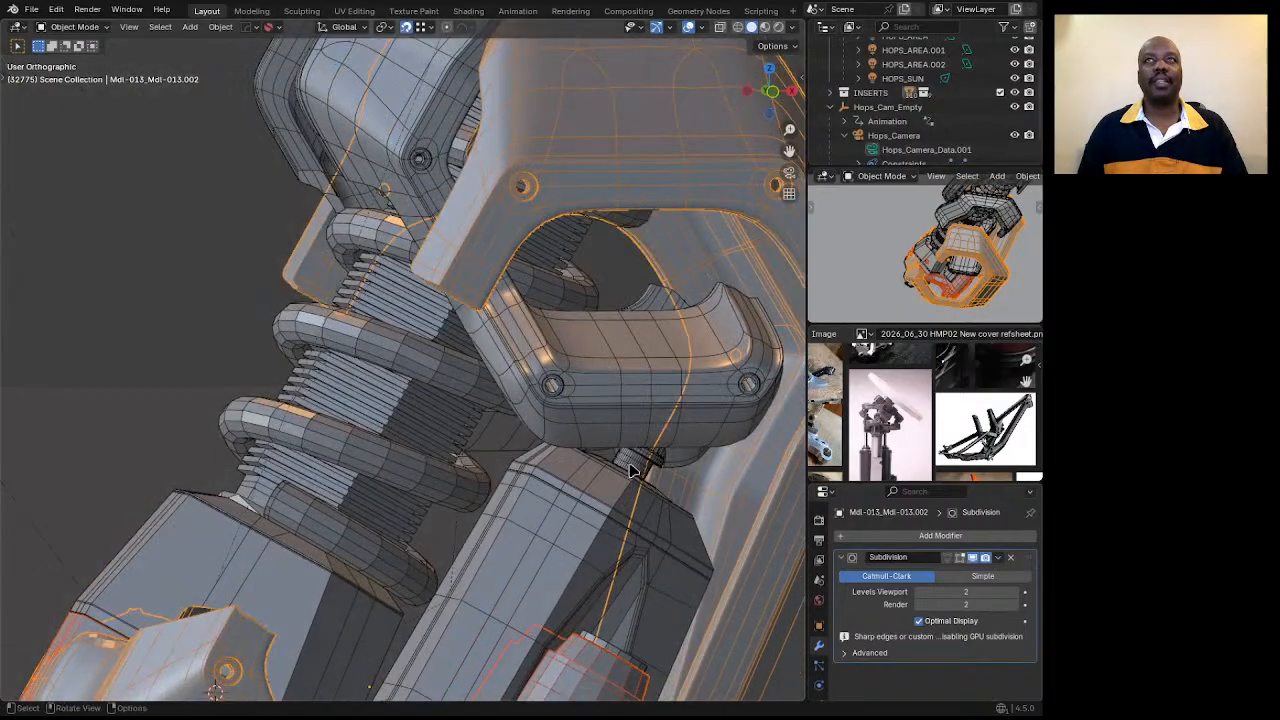
middle_drag(728, 415, 608, 404)
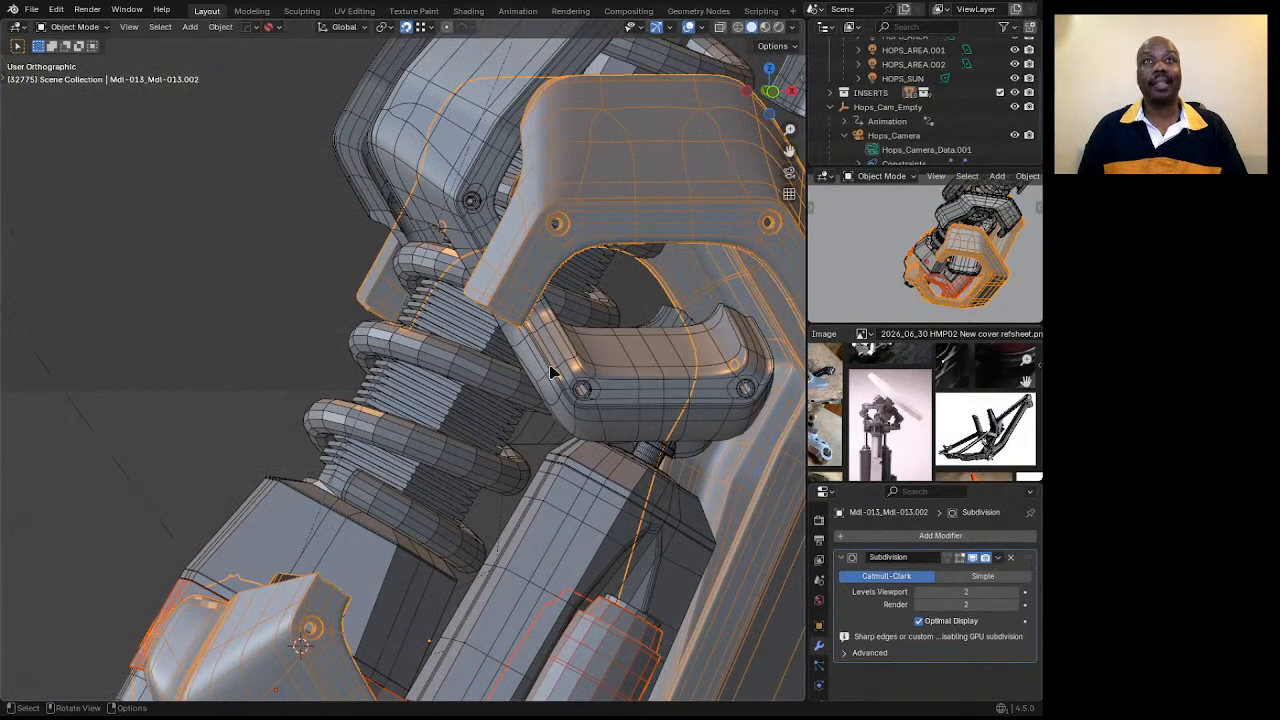
middle_drag(610, 349, 293, 251)
Isolate the upper guard to inspect its shape, restore the full scene, and check how it sits around the spring.
click(517, 404)
key(KP_Divide)
scroll(293, 251, up, 3)
scroll(452, 240, down, 5)
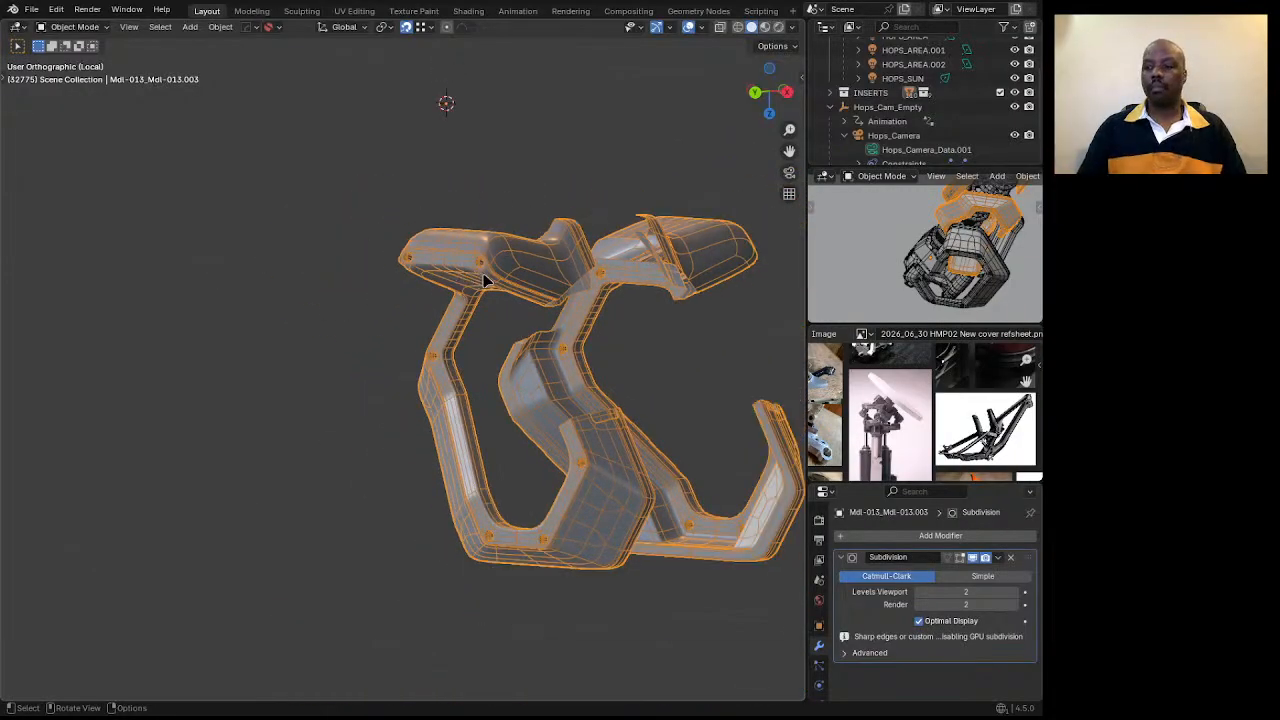
key(KP_Divide)
middle_drag(543, 279, 650, 266)
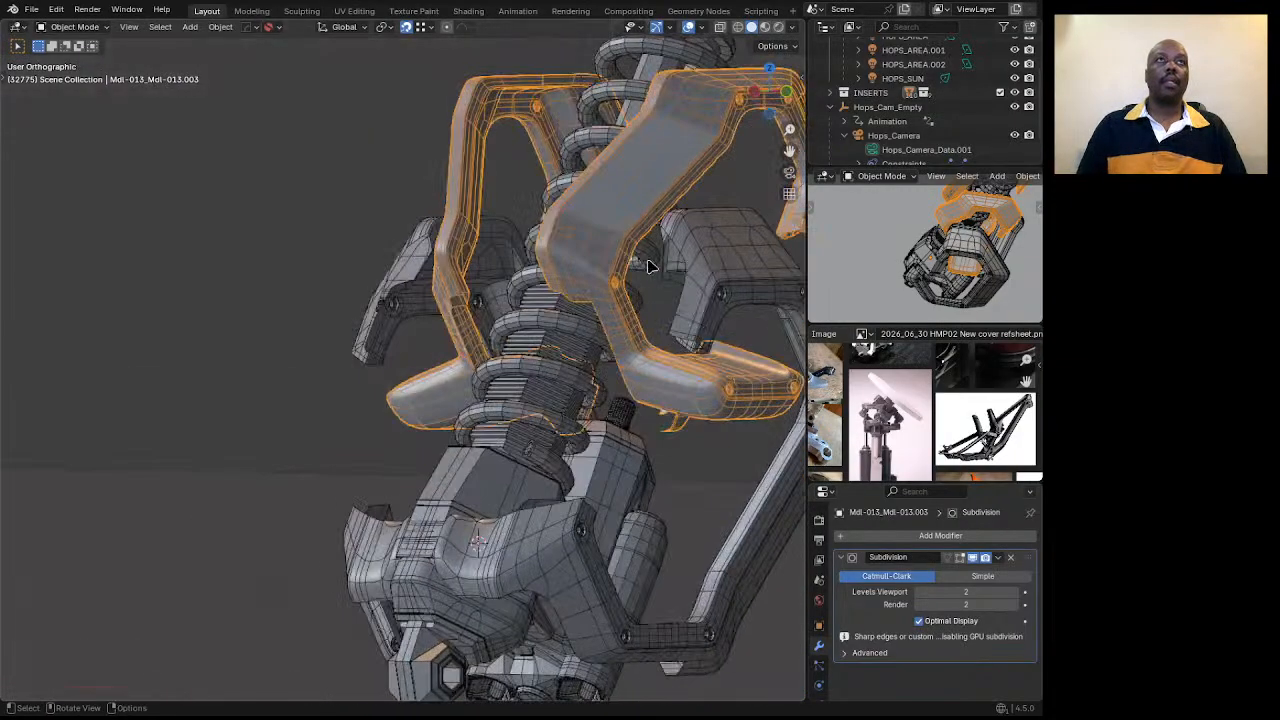
scroll(535, 265, down, 3)
middle_drag(478, 371, 504, 432)
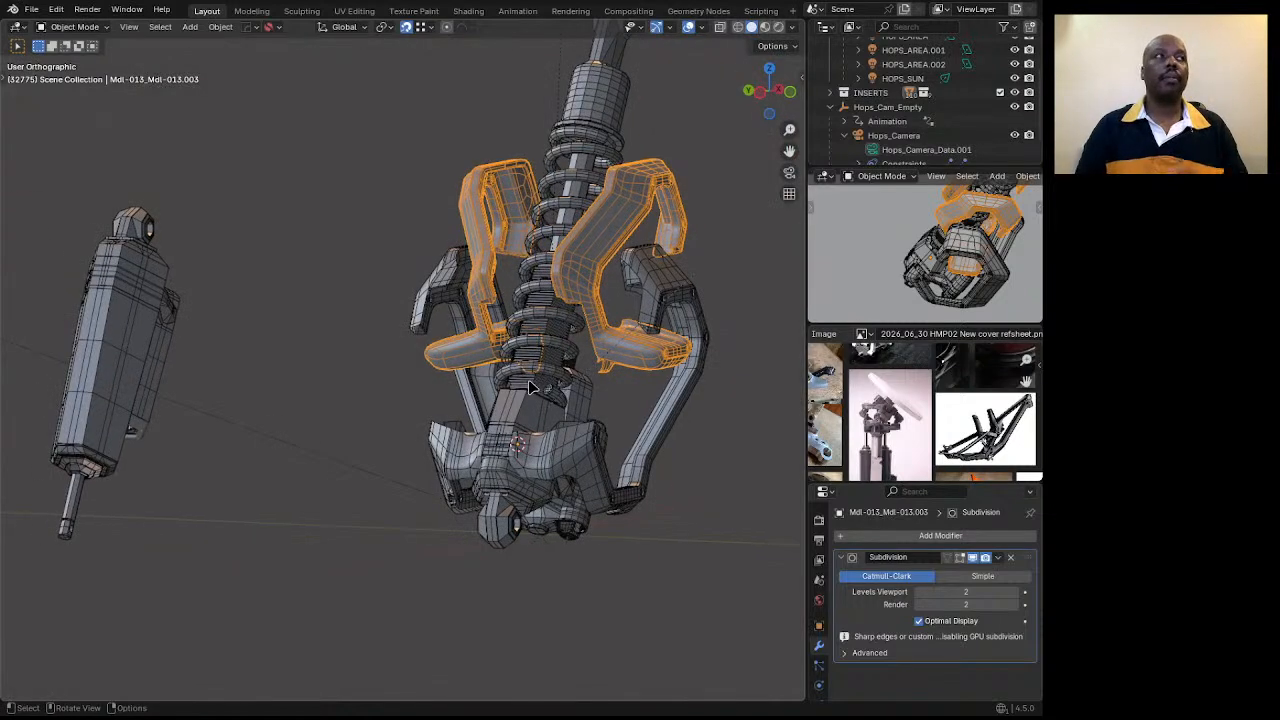